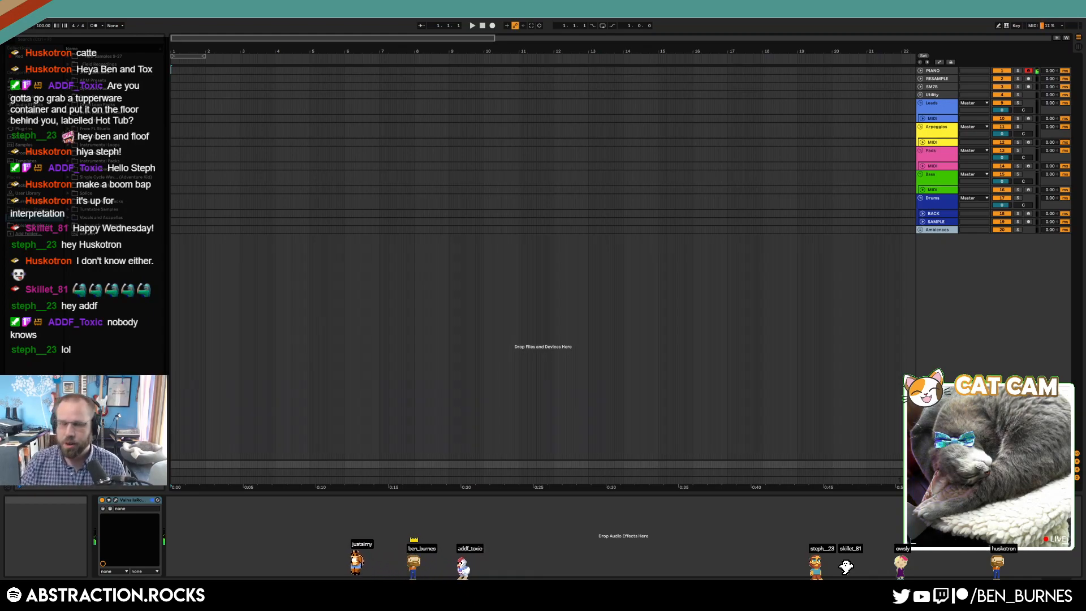
left_click(682, 229)
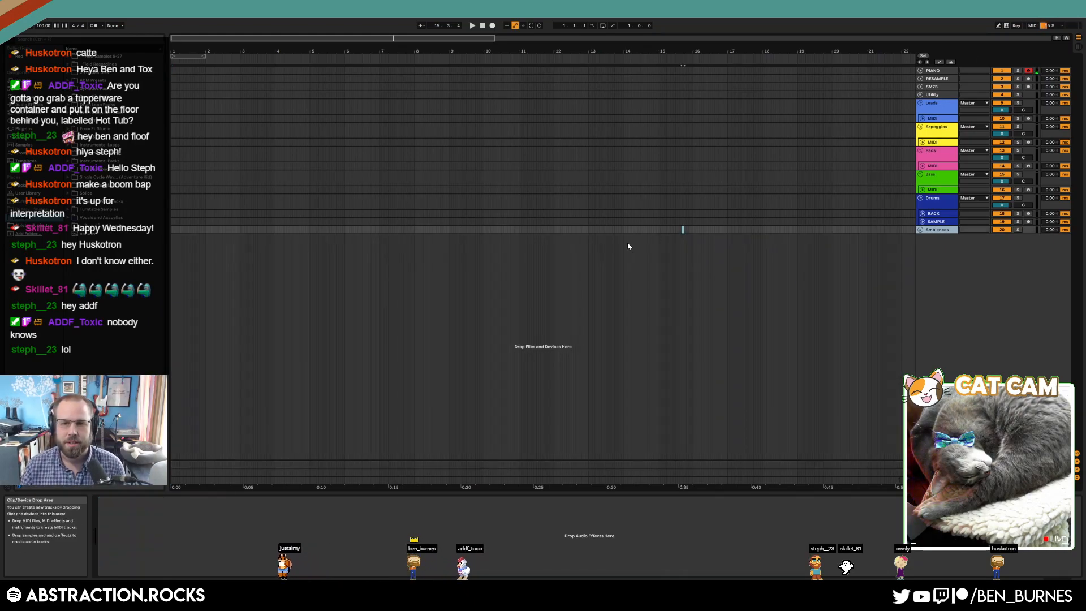
left_click(437, 159)
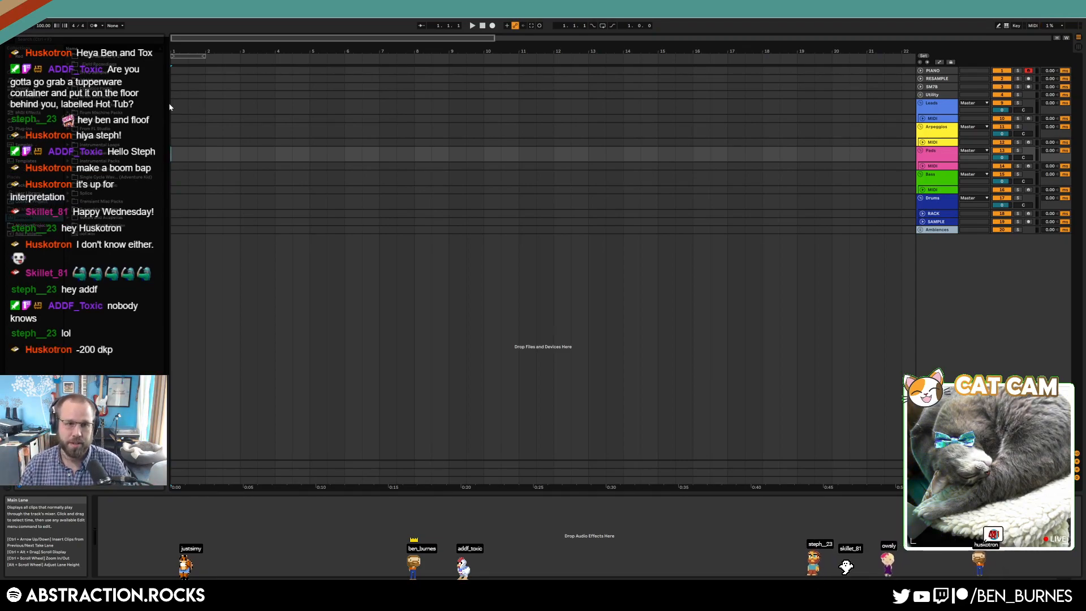
left_click(191, 111)
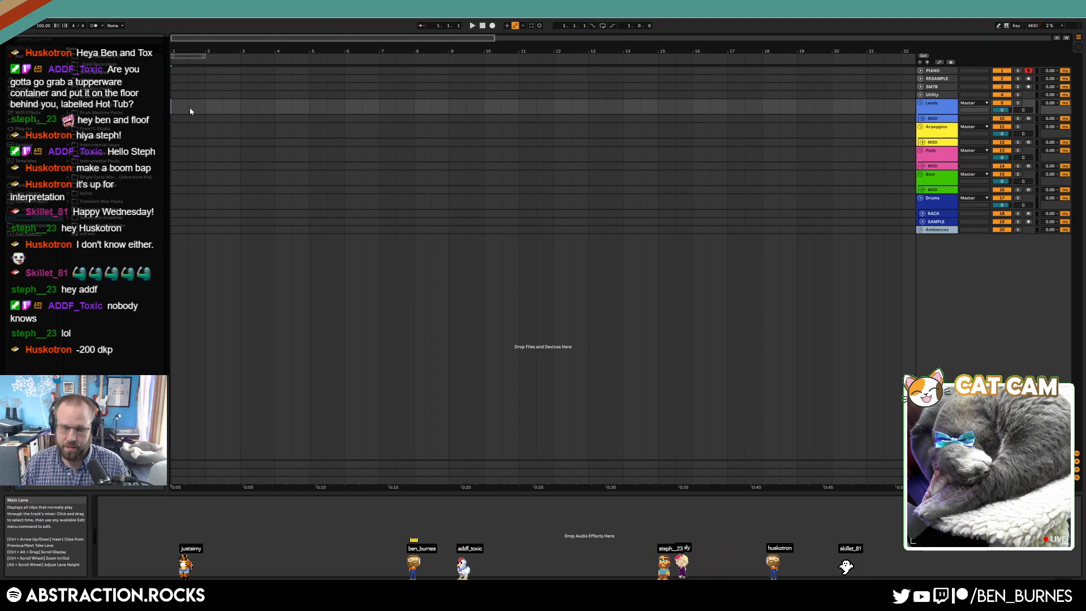
left_click(212, 108)
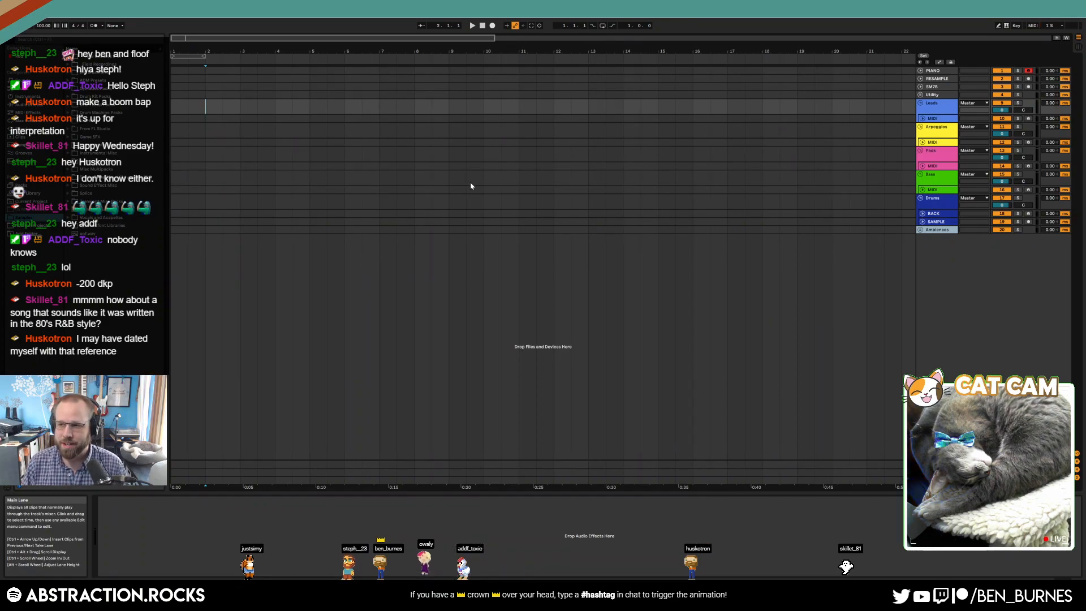
left_click_drag(299, 111, 447, 104)
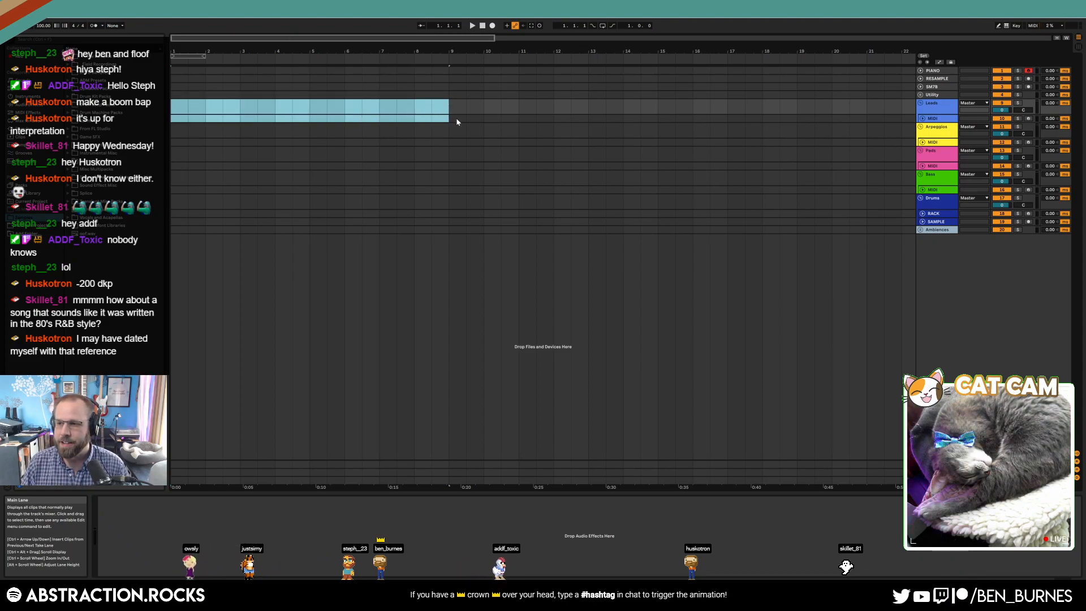
left_click(923, 119)
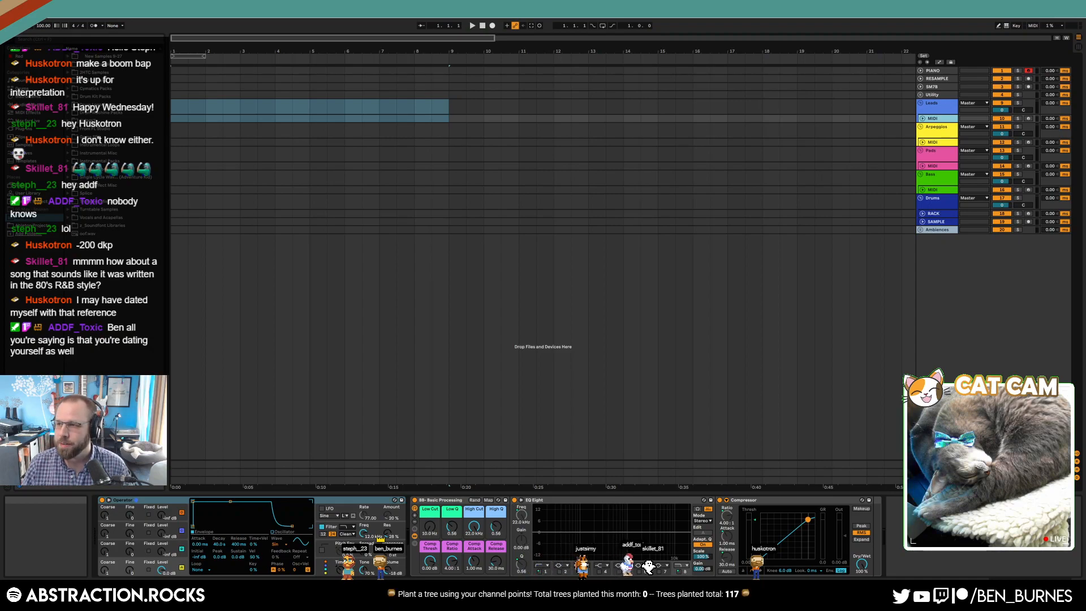
left_click(553, 154)
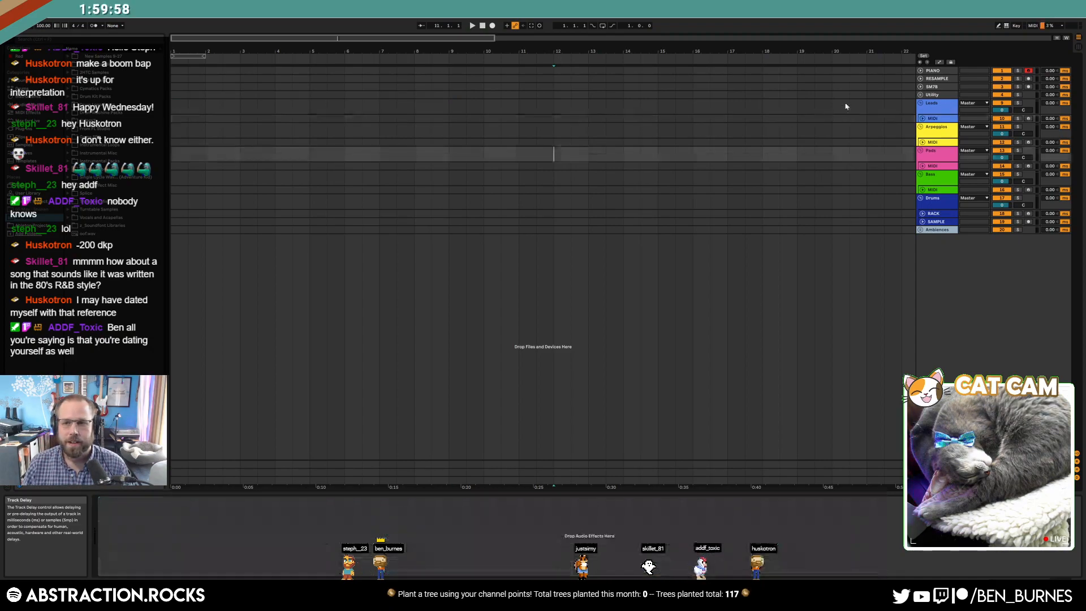
- Unfold the MIDI track in the Leads group and arm it for recording
left_click(922, 118)
left_click(943, 121)
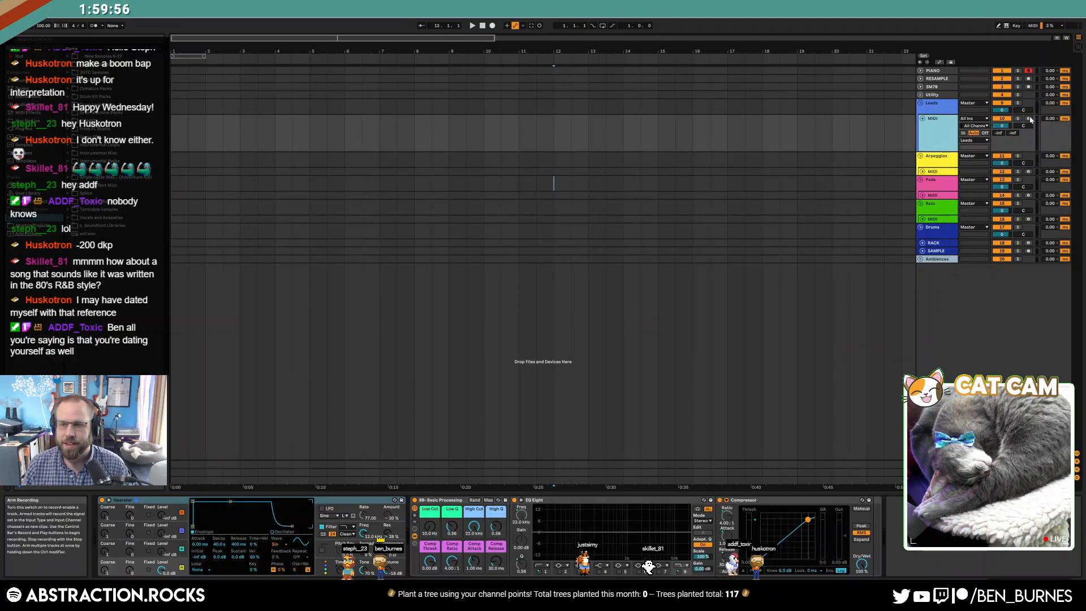
left_click(1028, 119)
- Load Kontakt on the Leads MIDI track and show the instruments of the Scarbee Vintage Keys library
left_click(20, 128)
left_click(70, 56)
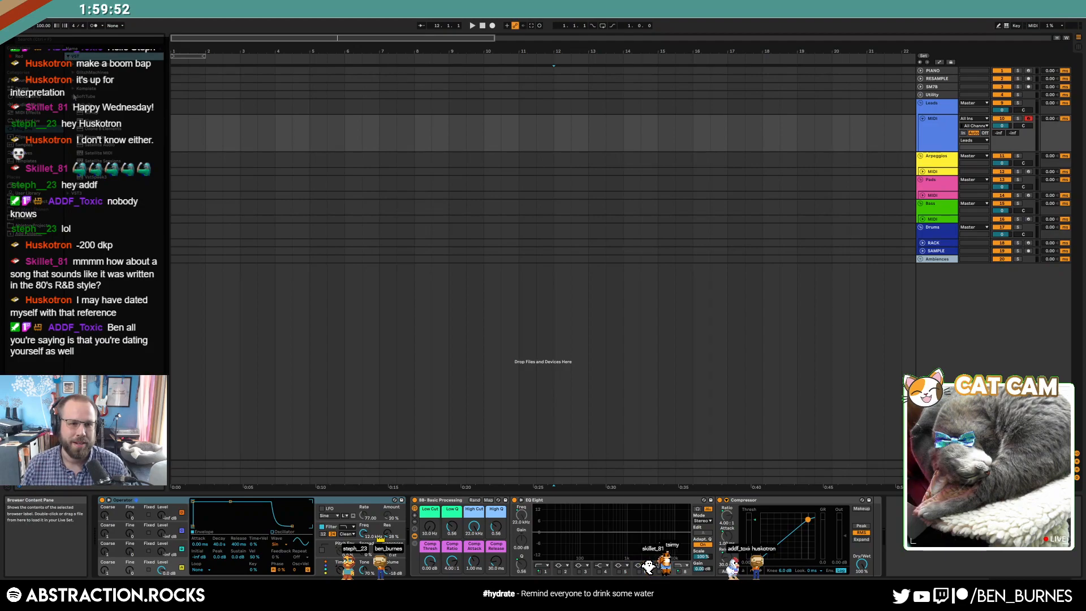
left_click(74, 88)
left_click(91, 204)
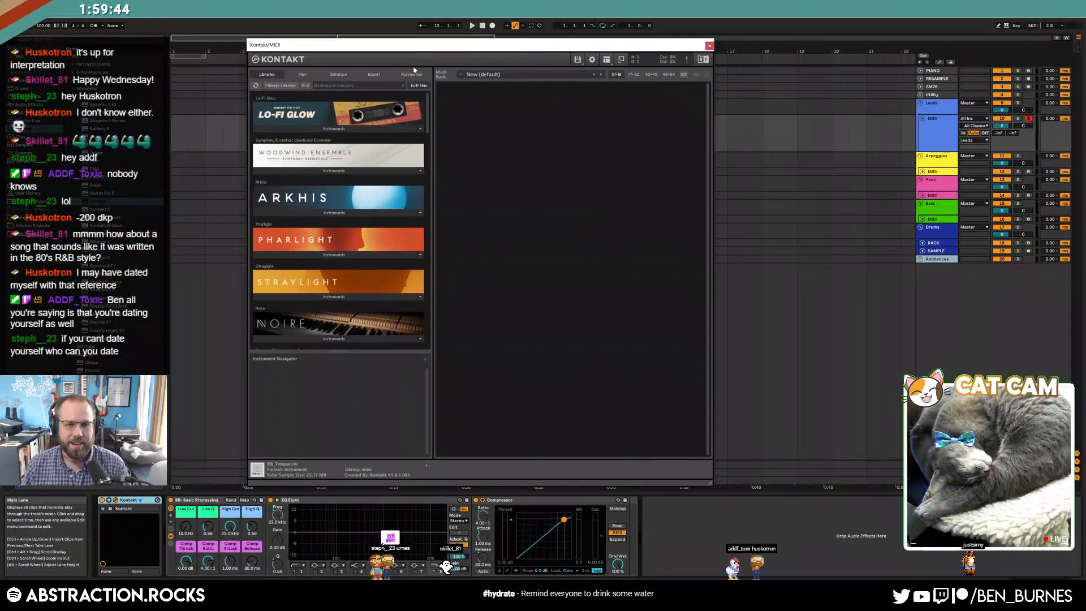
left_click_drag(427, 102, 441, 202)
left_click(404, 209)
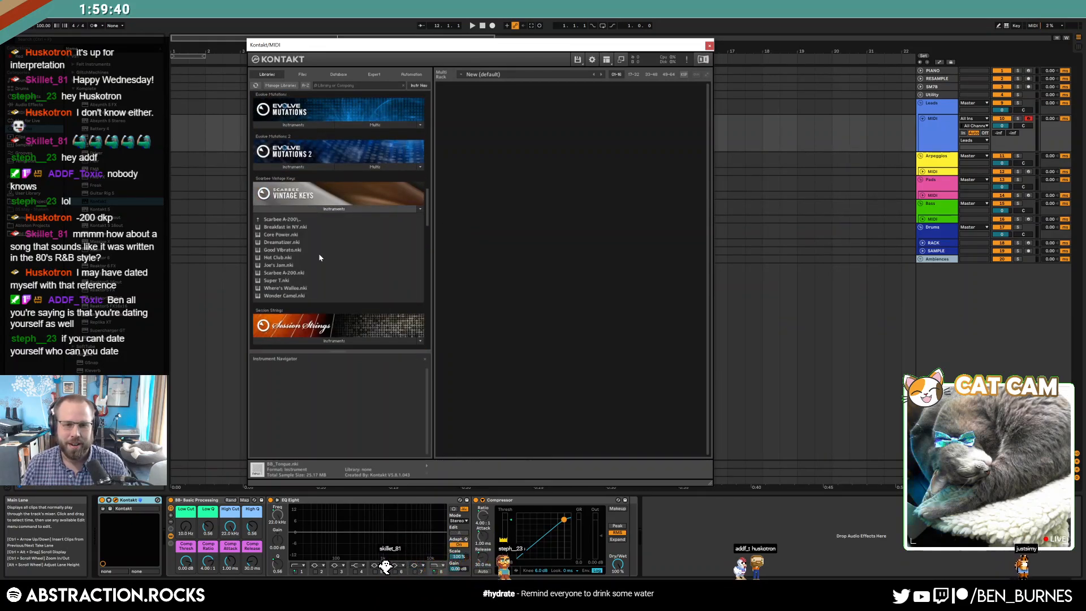
- Try the Dreamatizer electric piano in Kontakt, remove it, and load Where's Wallee instead
double_click(304, 242)
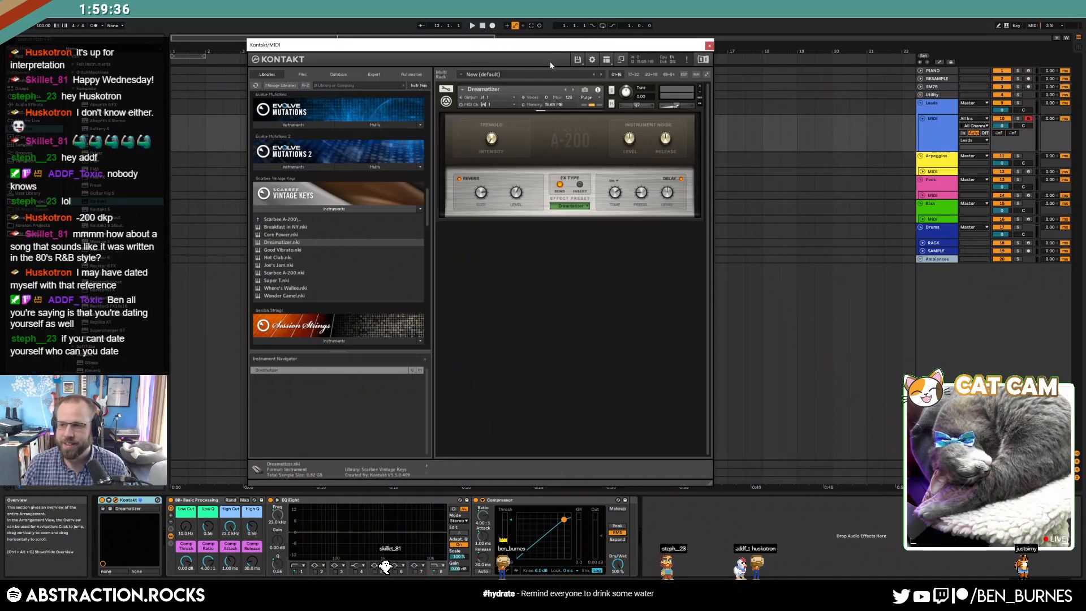
left_click_drag(550, 45, 743, 57)
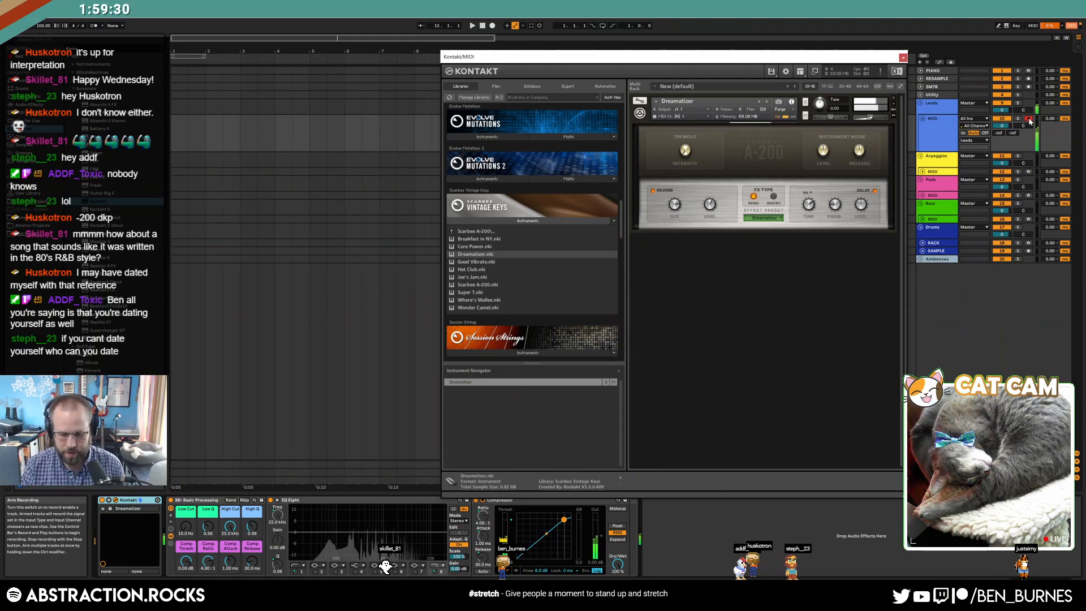
left_click(893, 98)
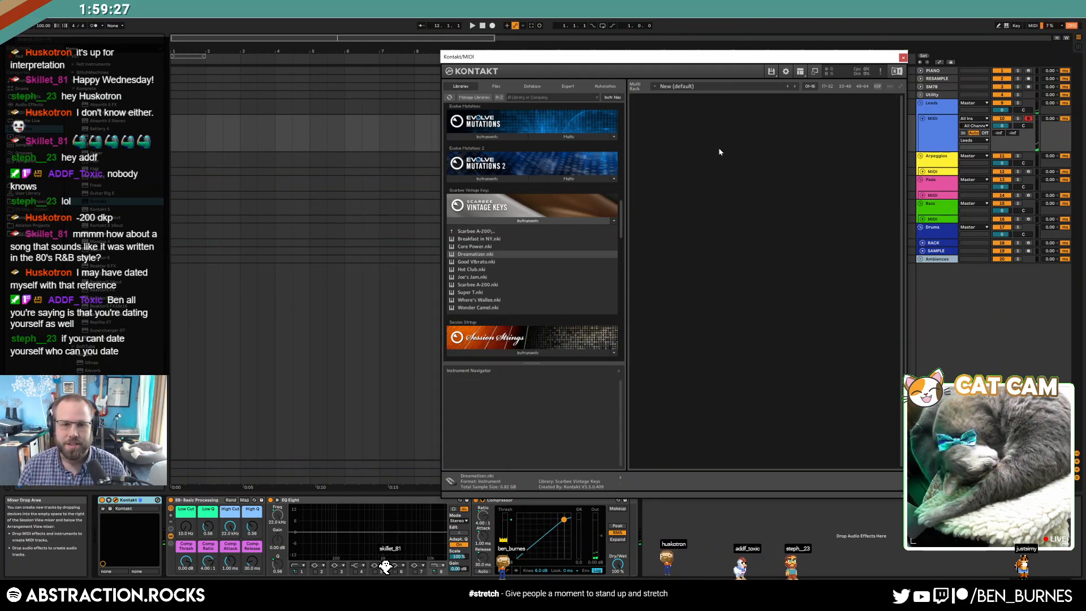
double_click(503, 299)
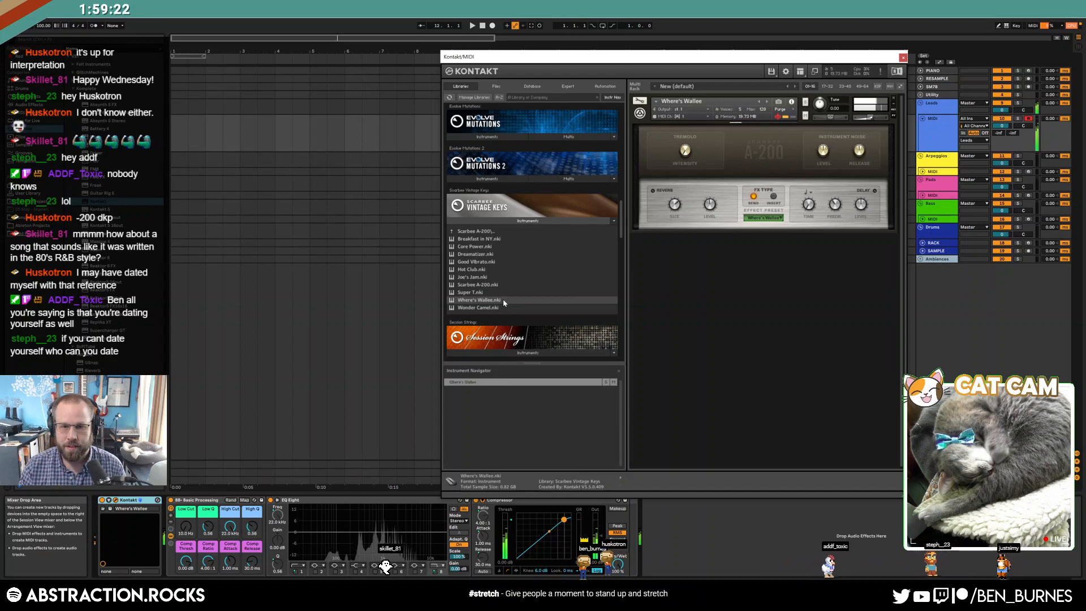
- Replace the loaded instrument with Funky Rio from the Scarbee Mark I folder and close the Kontakt window
left_click(490, 231)
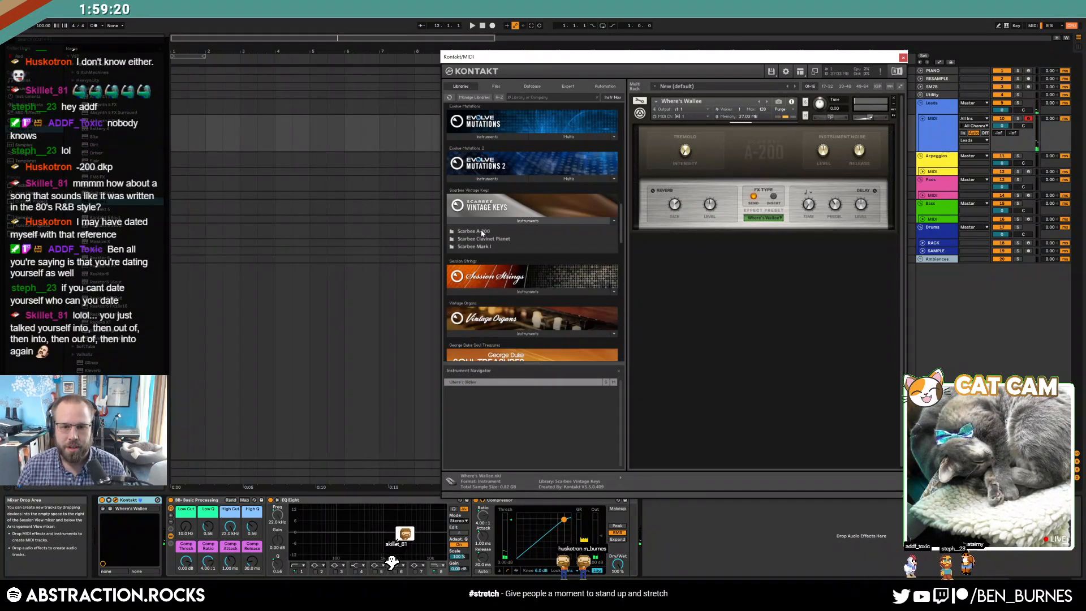
double_click(474, 248)
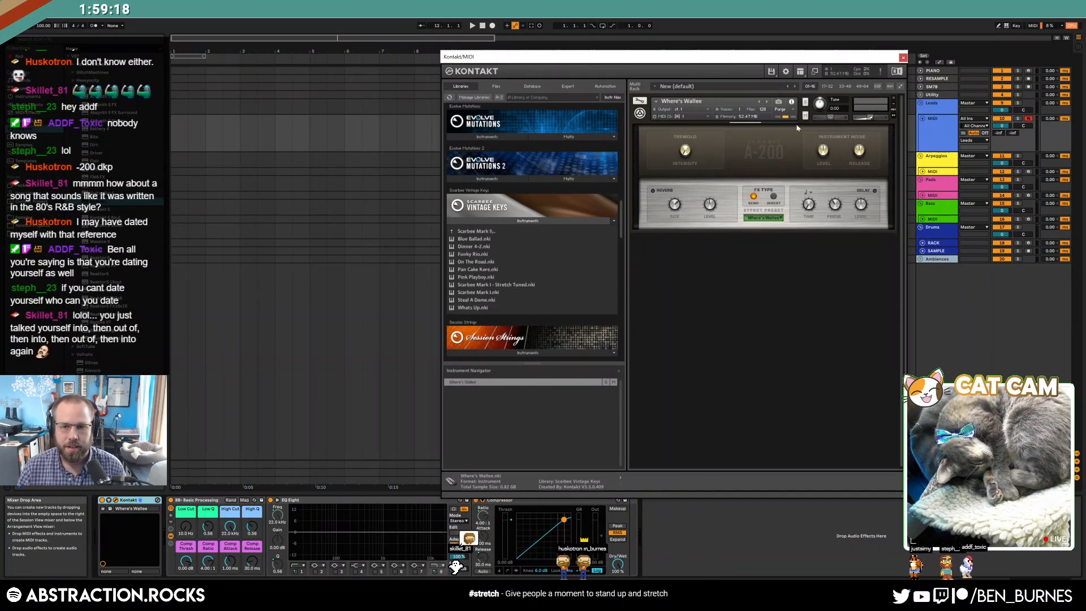
left_click(893, 98)
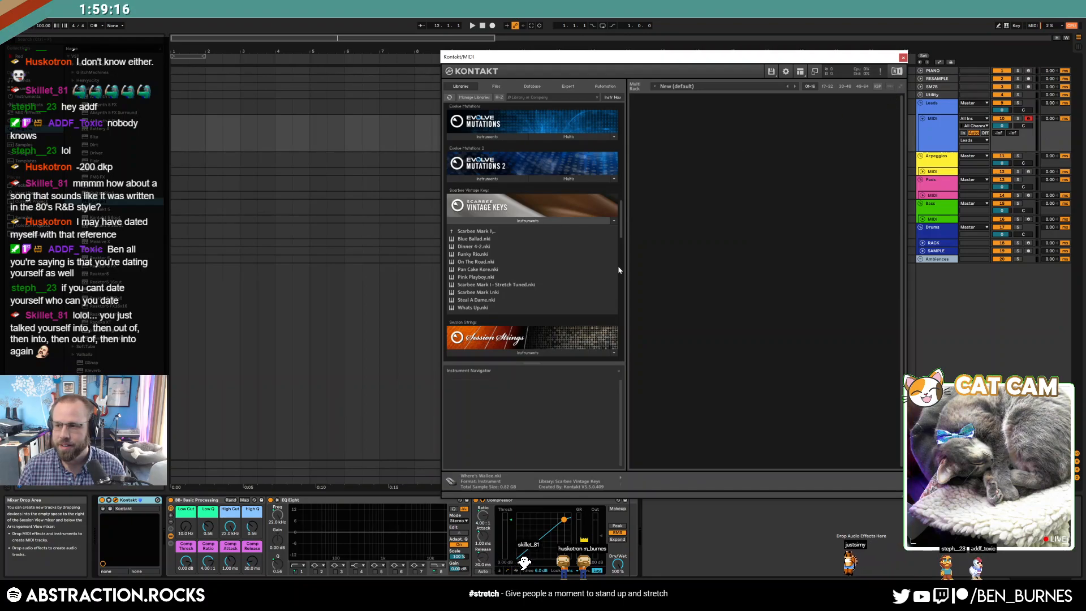
double_click(493, 255)
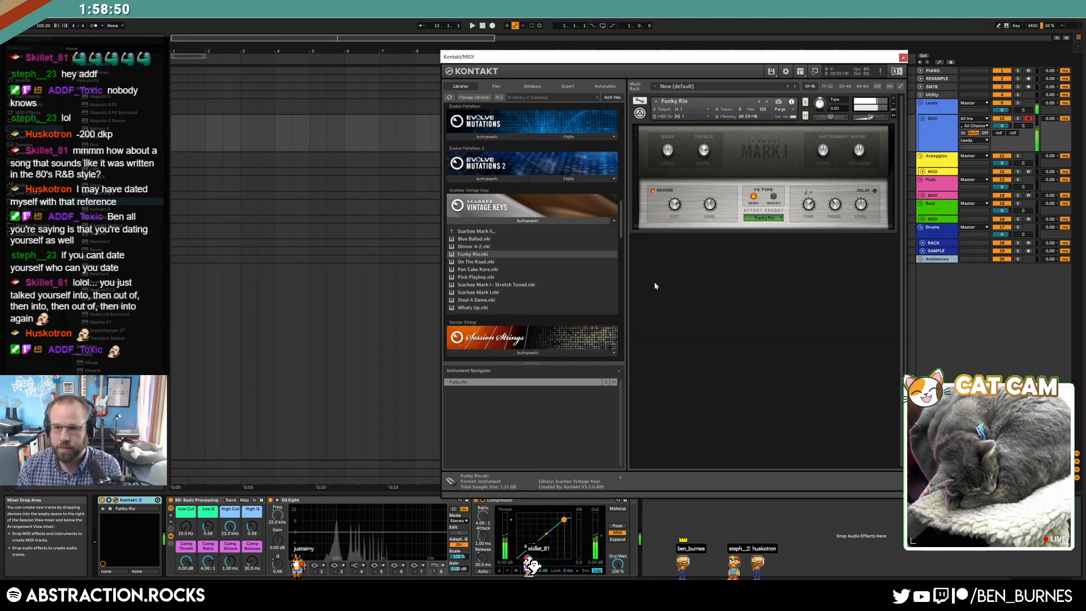
left_click(903, 57)
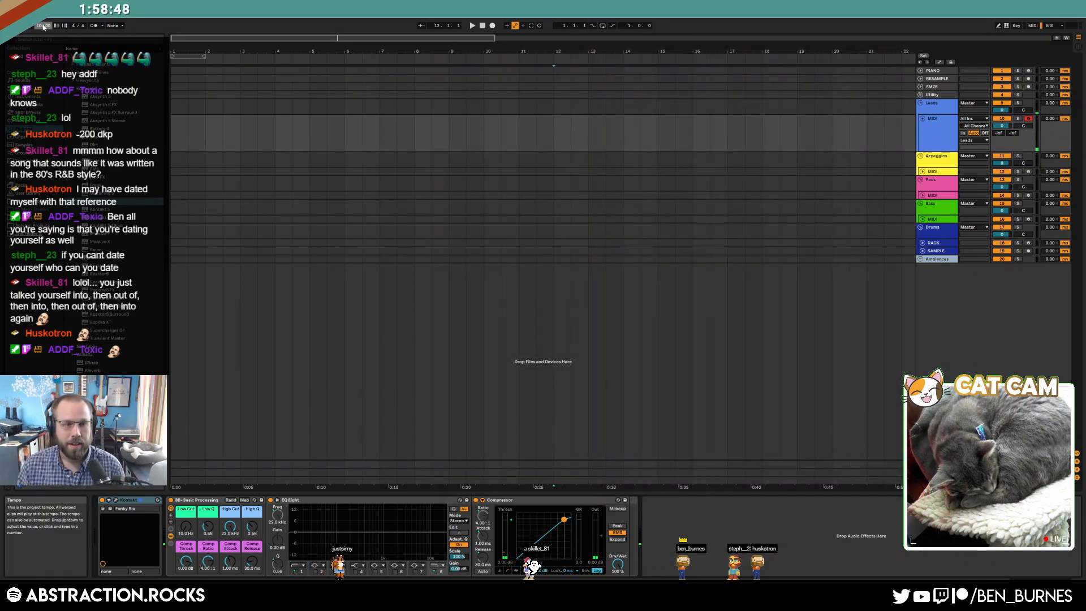
- Set the project tempo to 85 BPM
type("85")
key("Return")
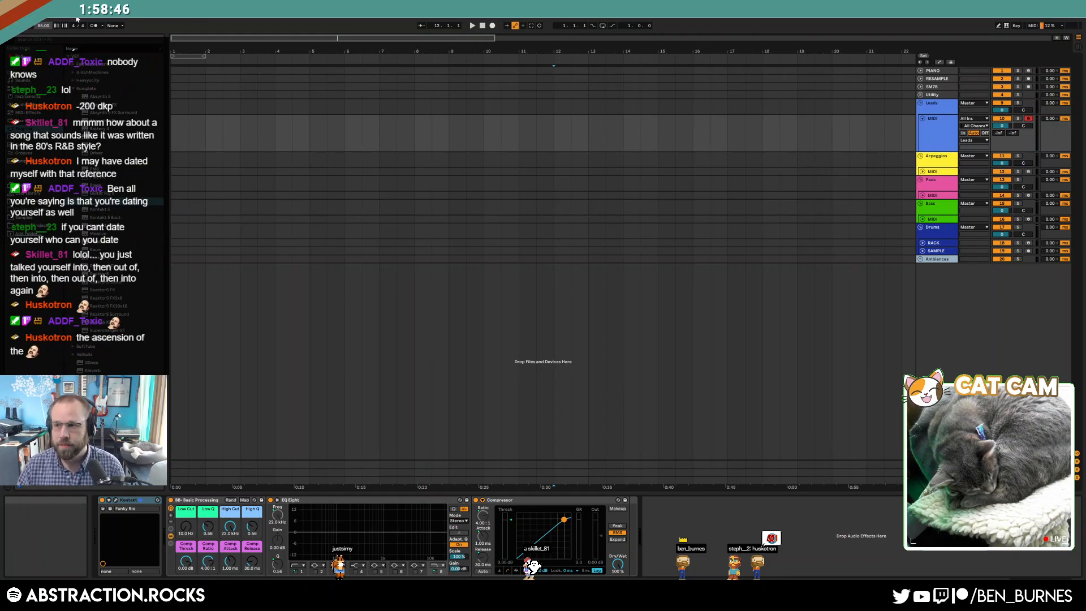
- Record a first electric piano take on the Leads MIDI track from bar 1 and delete its clip
left_click(172, 133)
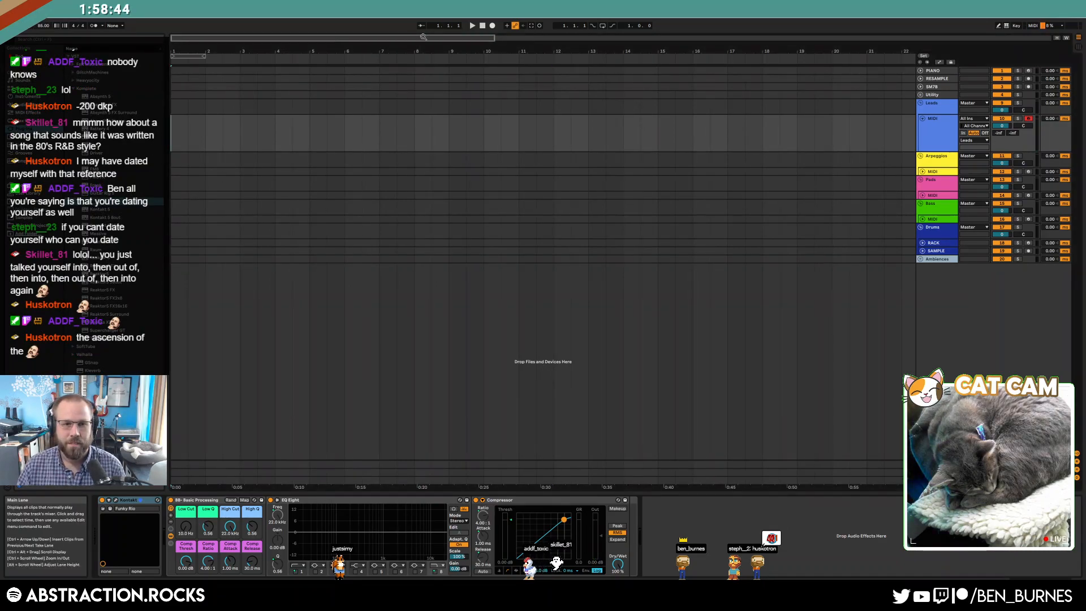
left_click(491, 26)
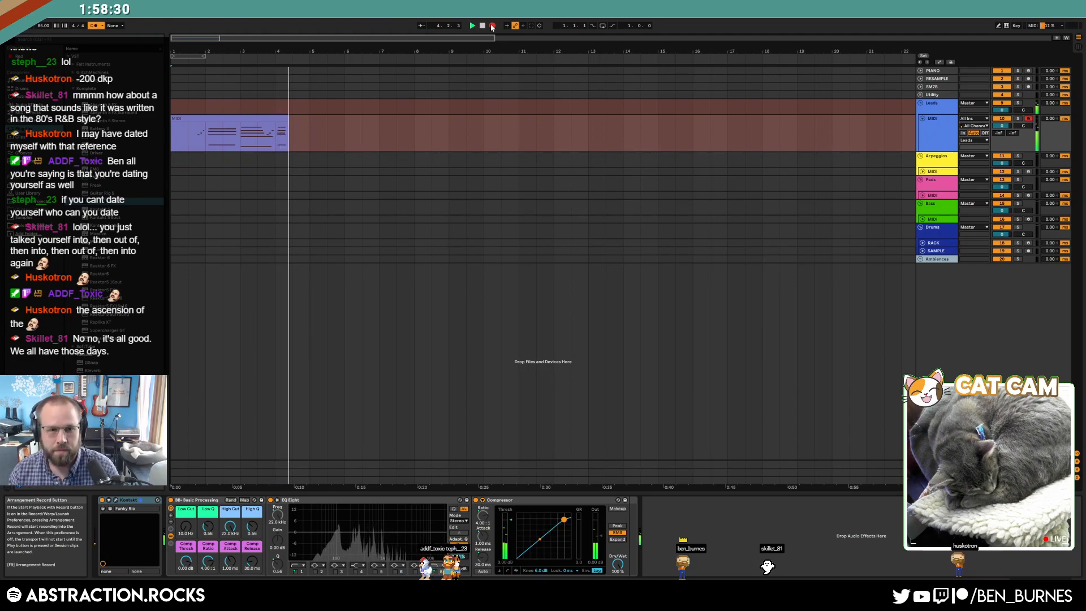
key("space")
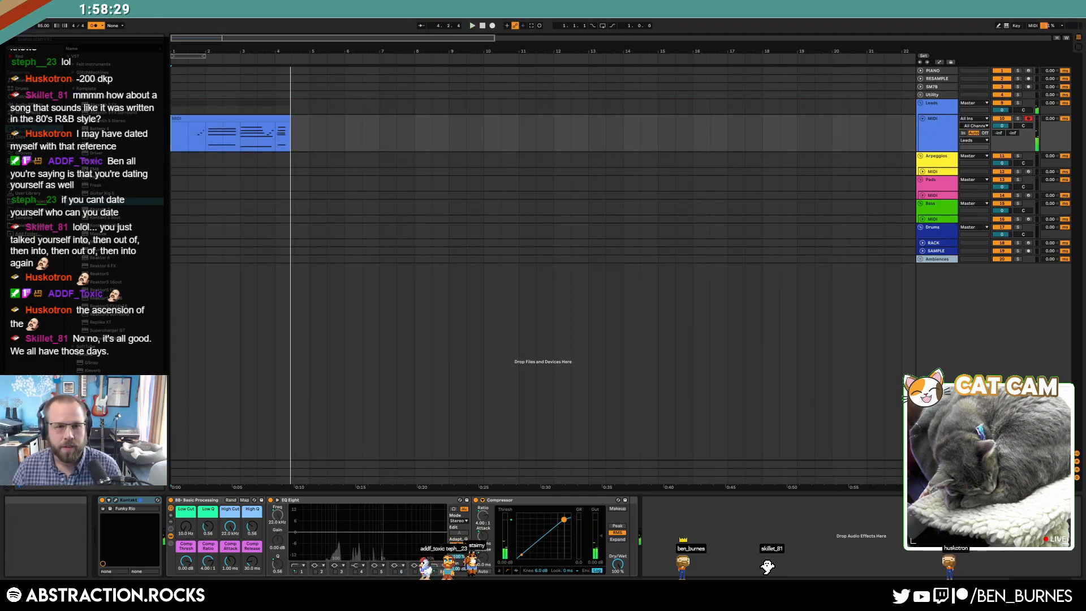
left_click(240, 116)
key("Delete")
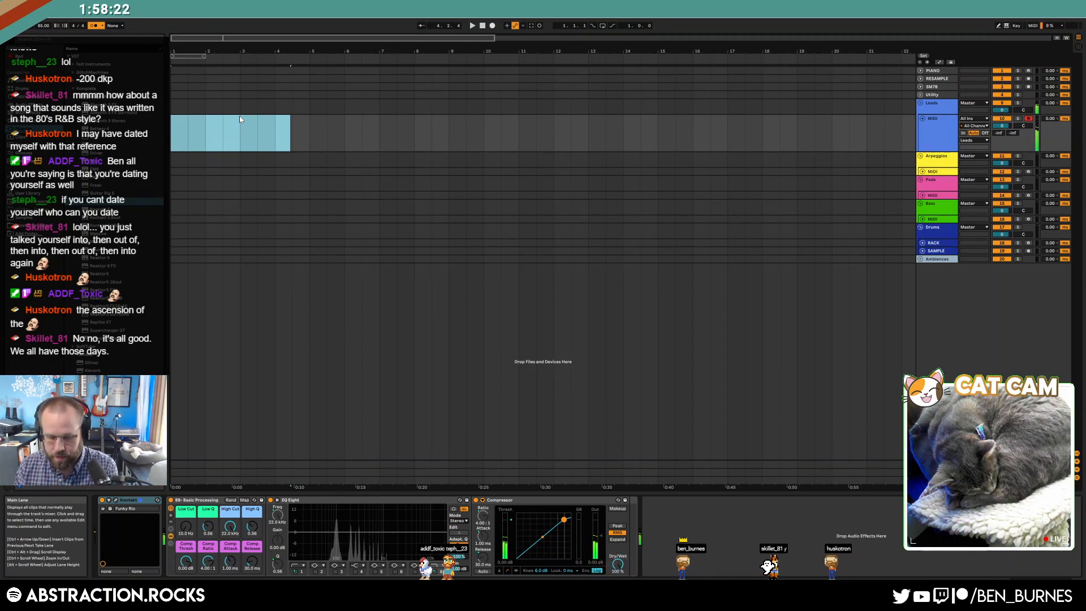
- Record a second electric piano take from bar 1, stop after about five bars, and delete it
left_click(187, 138)
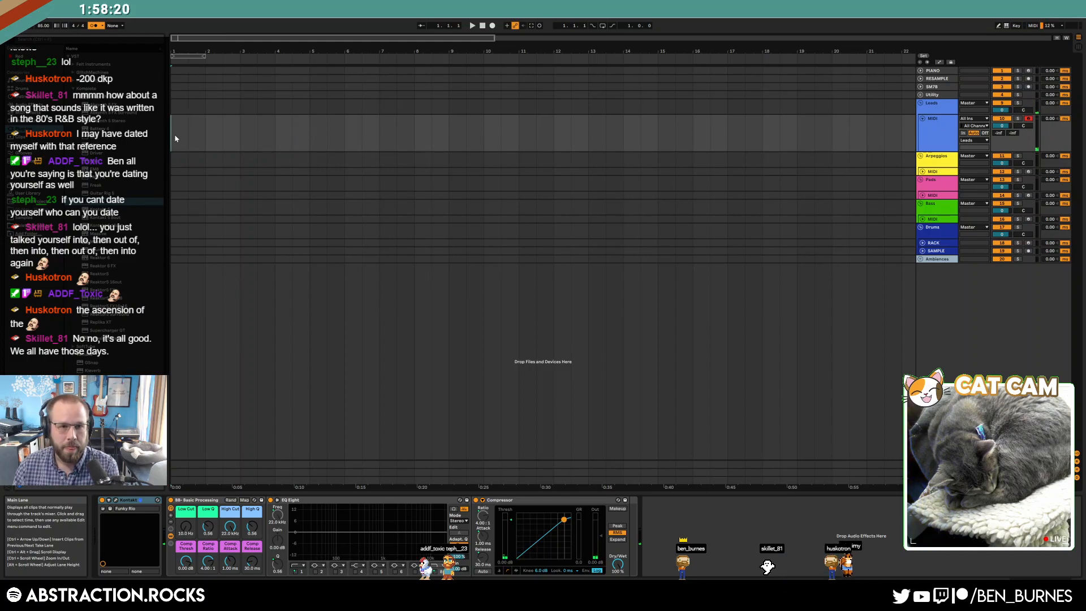
key("F9")
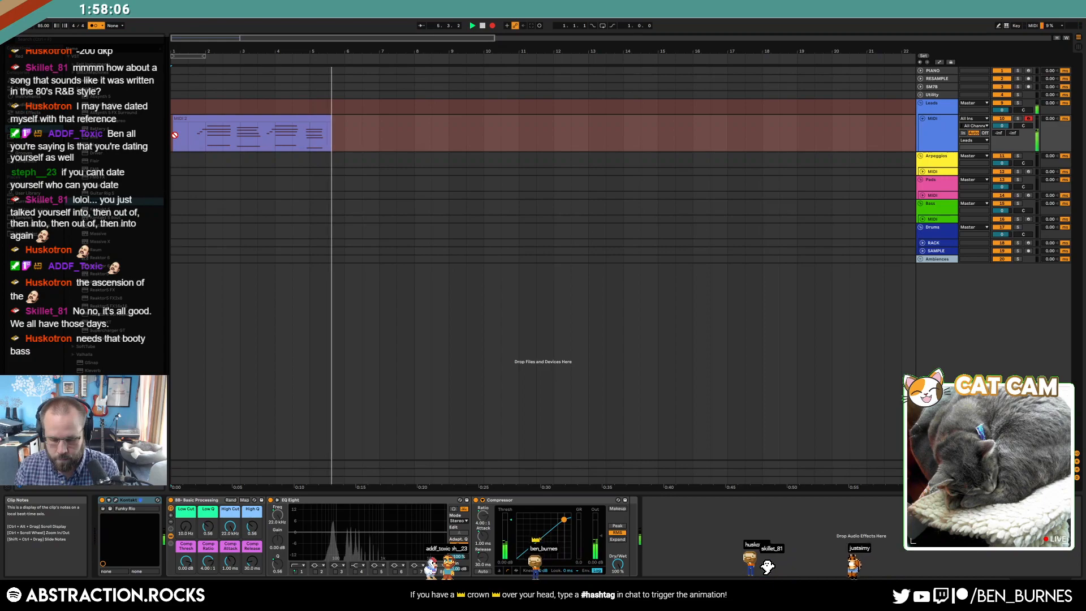
key("space")
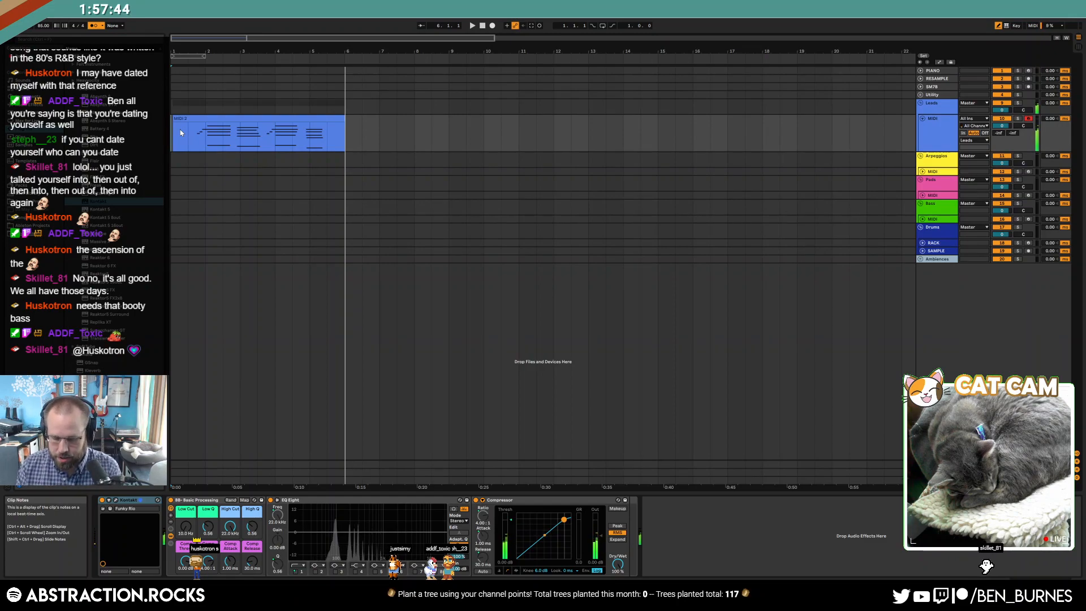
key("Delete")
- Record a new electric piano take of about five bars on the Leads MIDI track, starting at bar 1
left_click(173, 133)
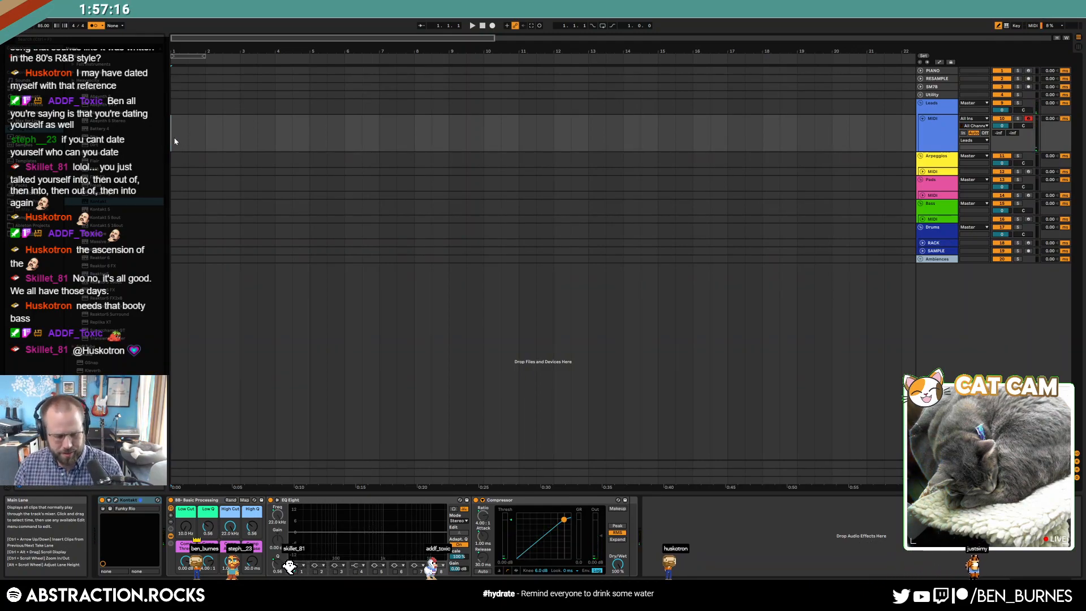
key("F9")
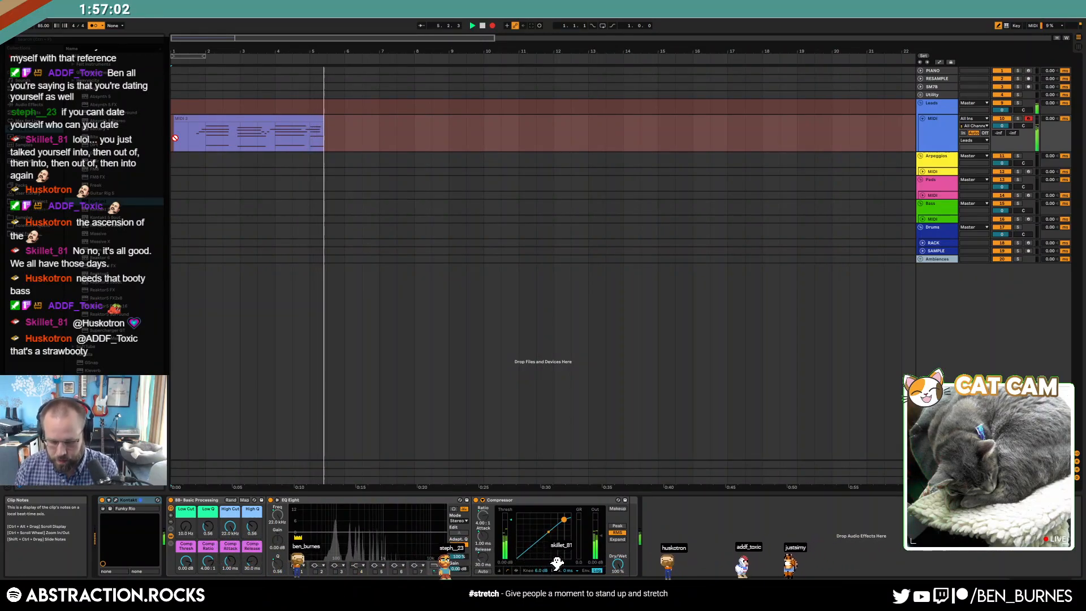
key("space")
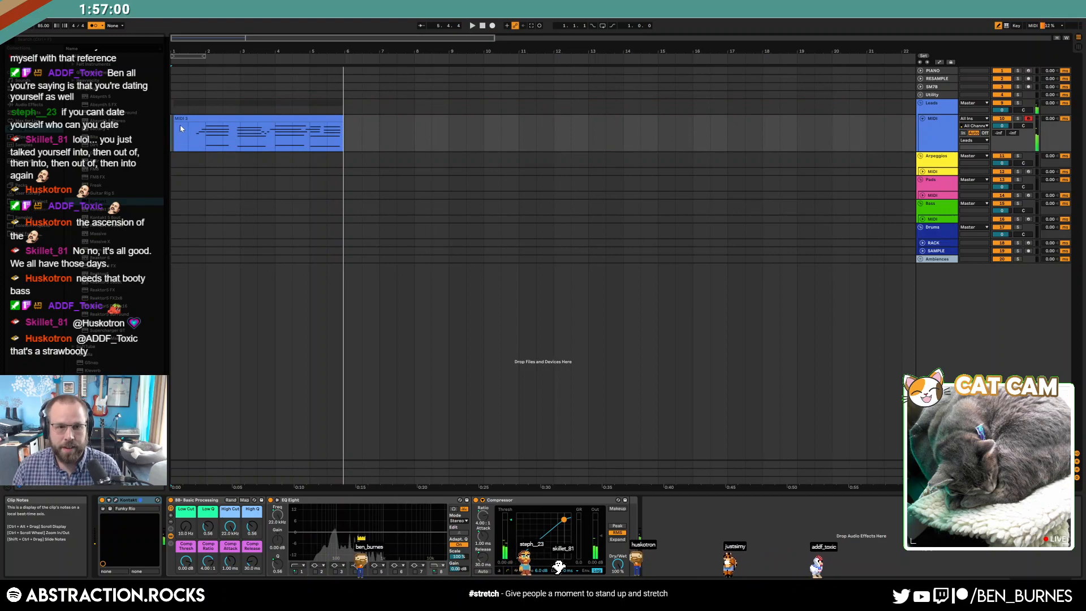
- Copy the half-bar pickup before bar 2 of the recorded clip and paste it over the second half of bar 5
left_click(203, 137)
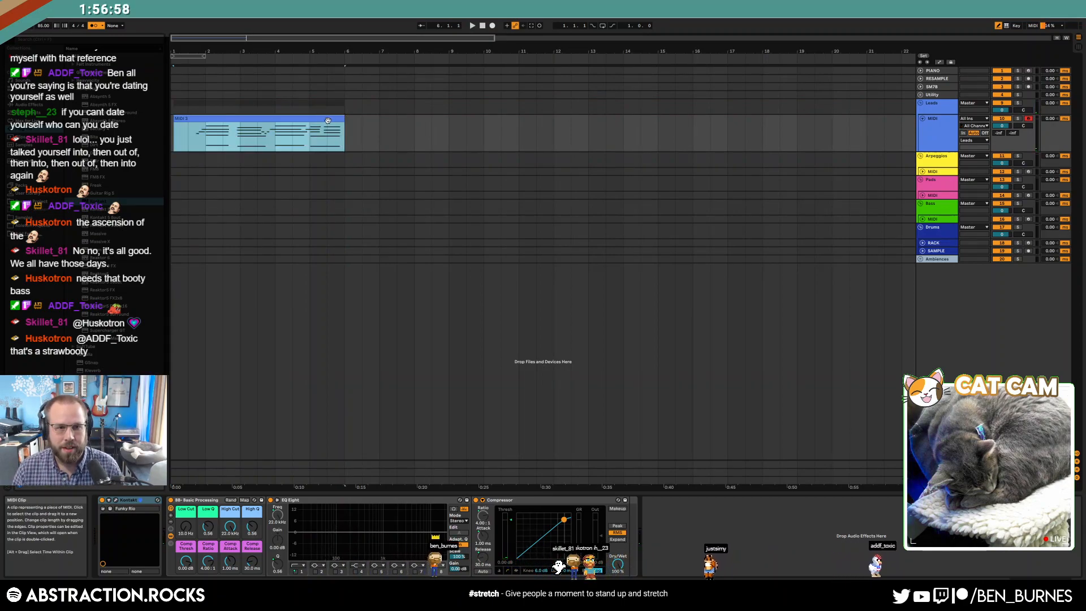
left_click_drag(204, 136, 187, 141)
key("ctrl+c")
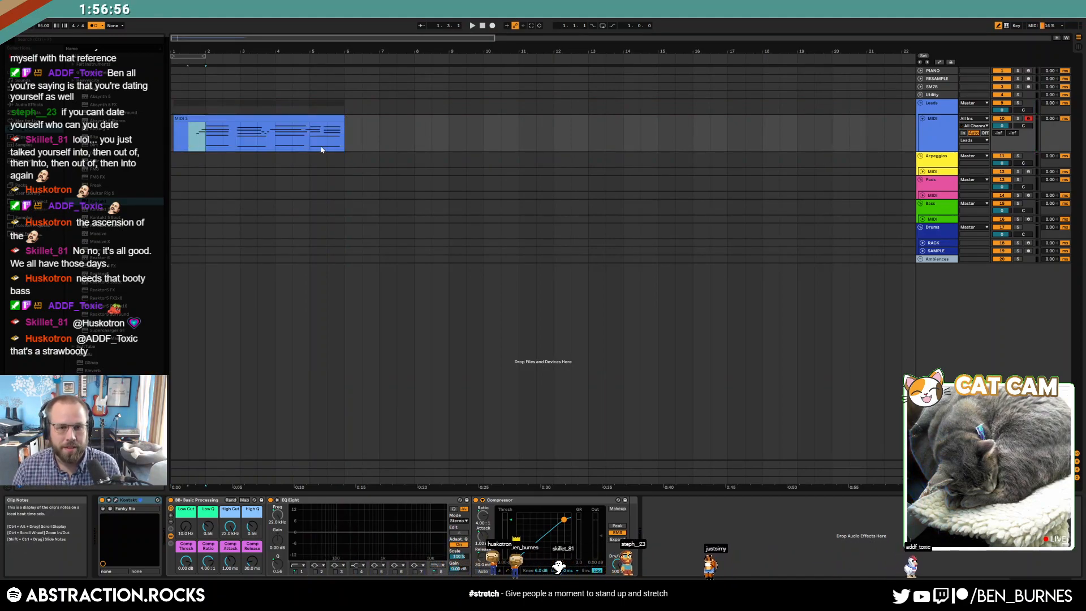
left_click(328, 143)
key("ctrl+v")
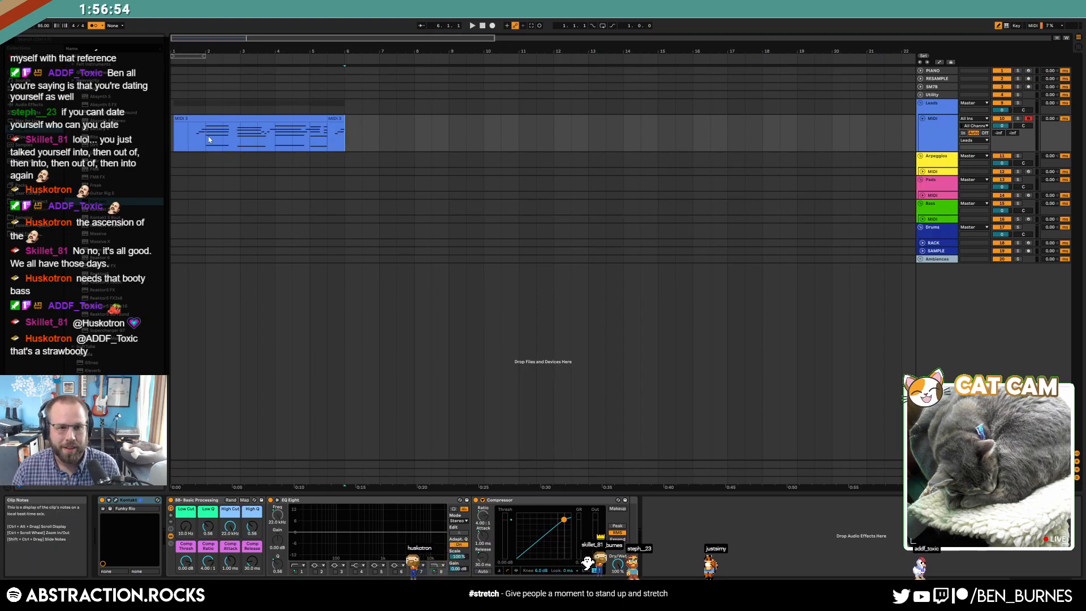
- Consolidate the Leads MIDI material from bar 2 to bar 6 into one clip, open its notes, and select the opening chord
left_click_drag(205, 135, 344, 138)
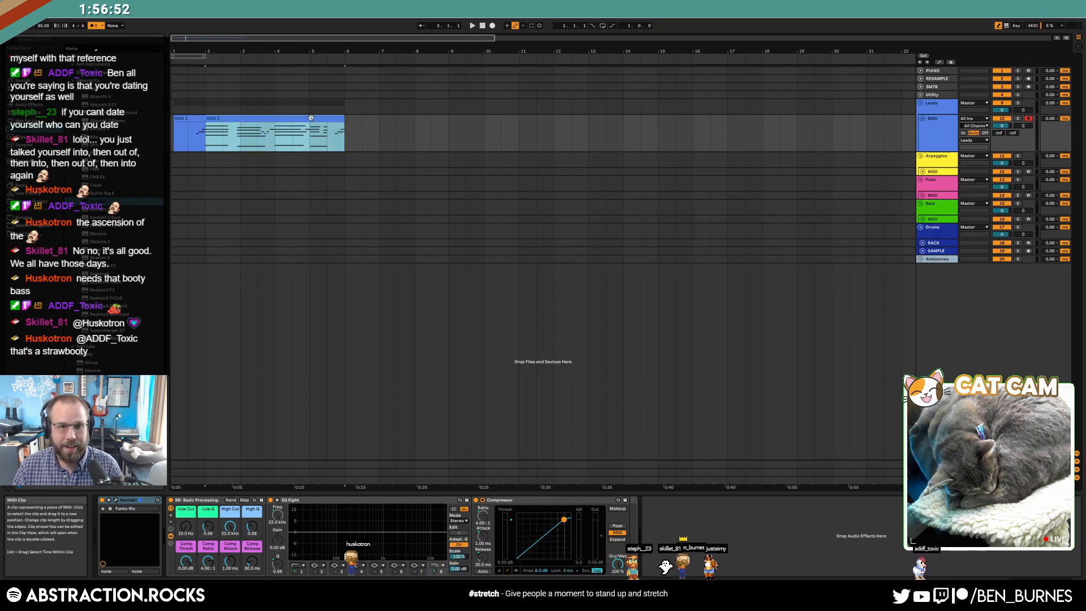
key("shift+Tab")
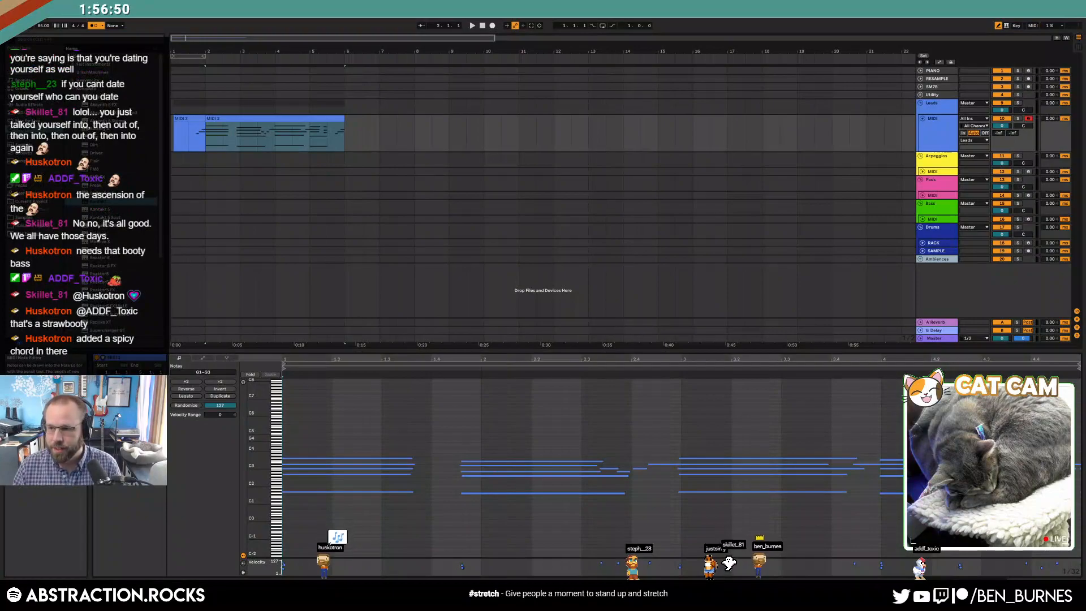
key("b")
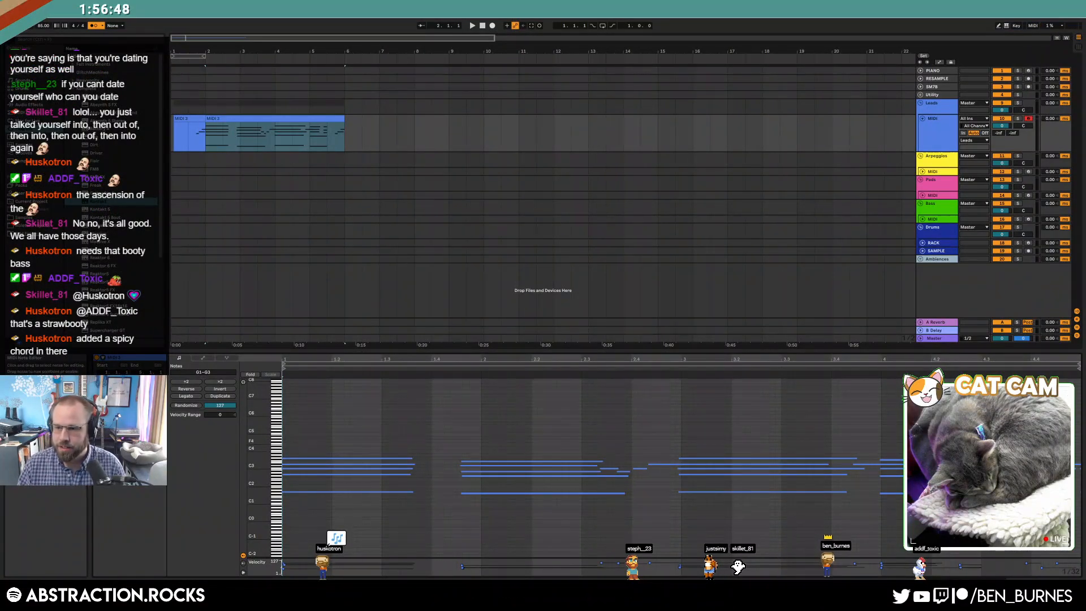
left_click_drag(977, 441, 987, 538)
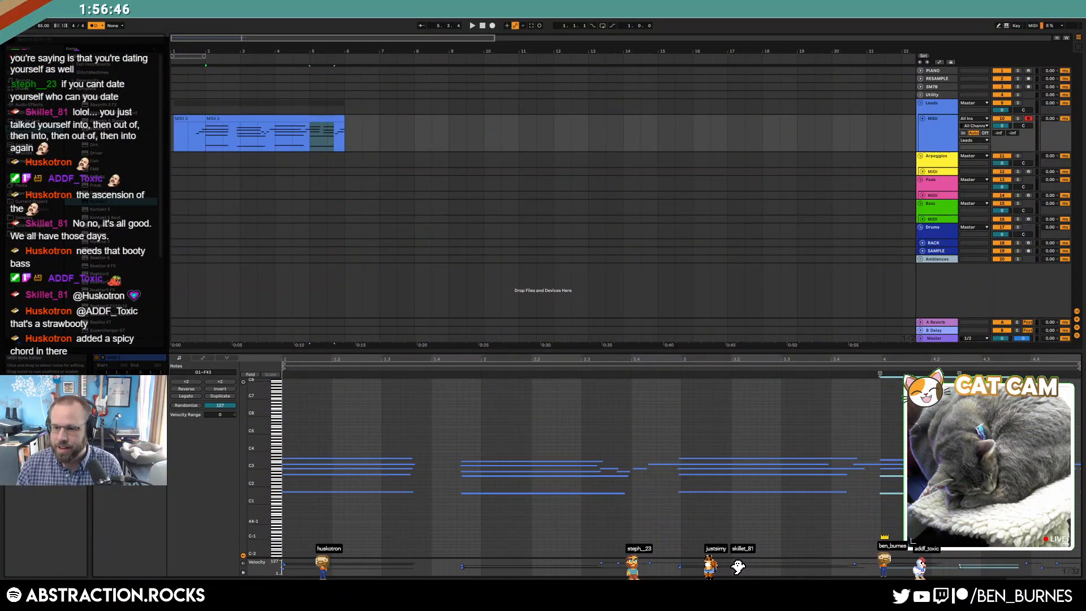
left_click_drag(253, 449, 300, 357)
left_click(1049, 398)
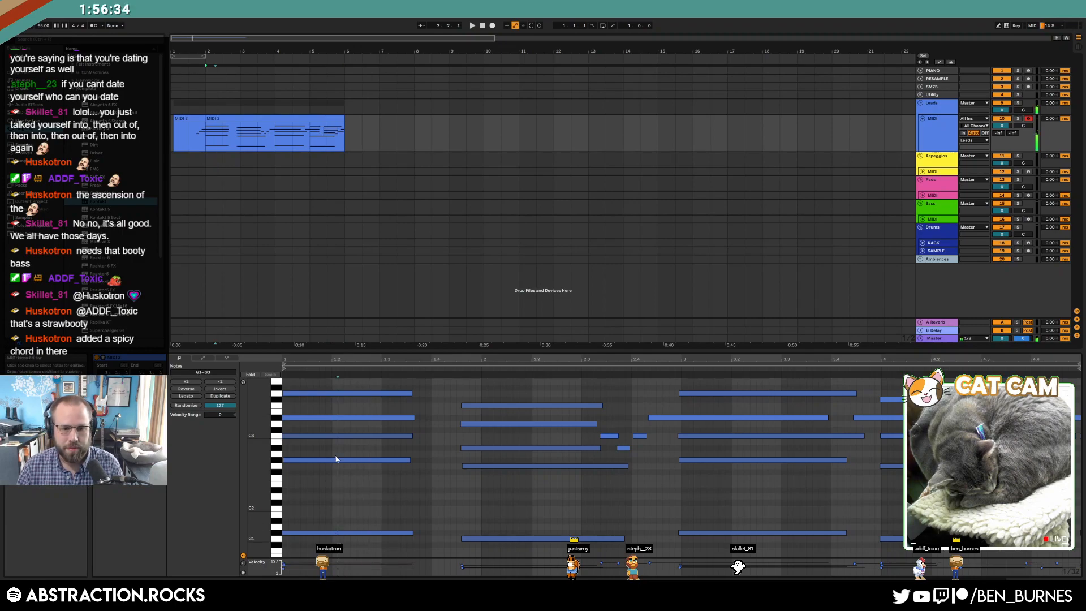
left_click_drag(335, 483, 341, 382)
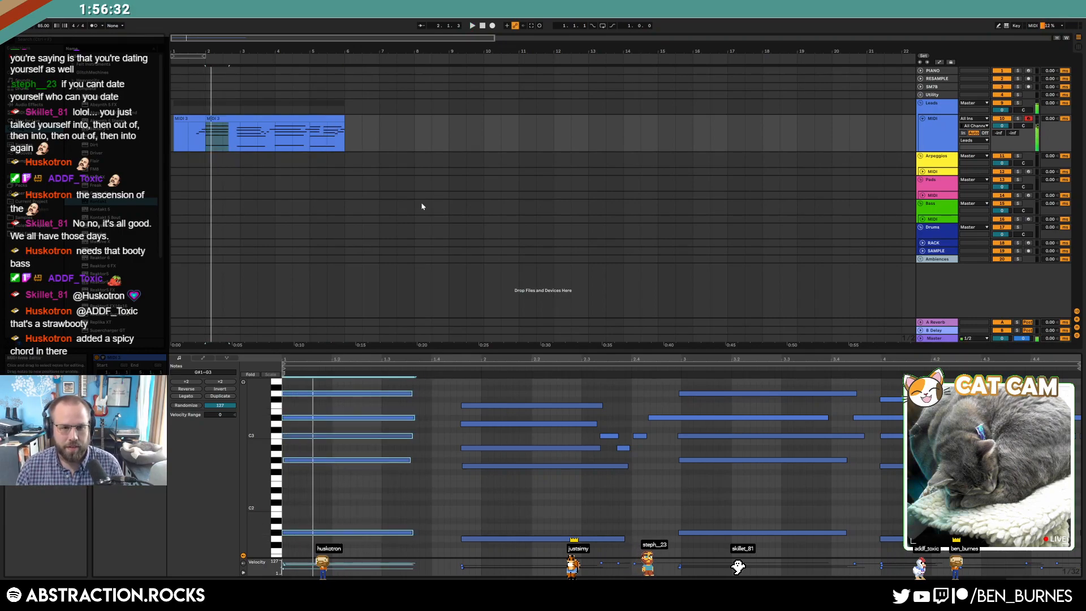
- Trim the pickup clip to start at 1.3 and loop the four-bar clip starting at bar 2
left_click(283, 114)
left_click_drag(176, 118, 190, 118)
left_click(231, 117)
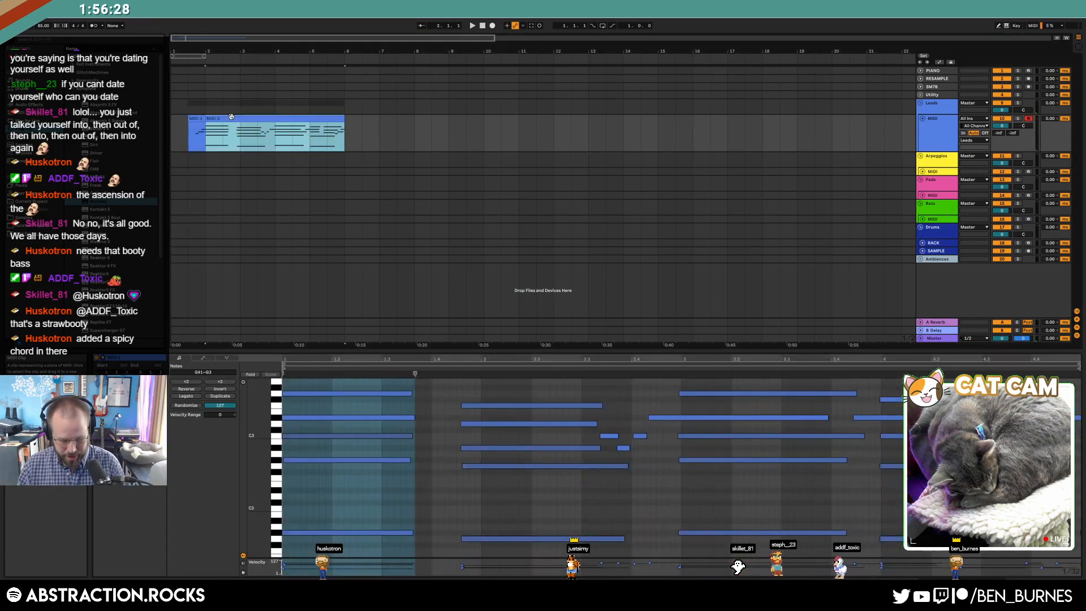
key("ctrl+l")
- Play from the pickup and shift its A#2, C3 and D#3 notes slightly earlier
left_click(190, 135)
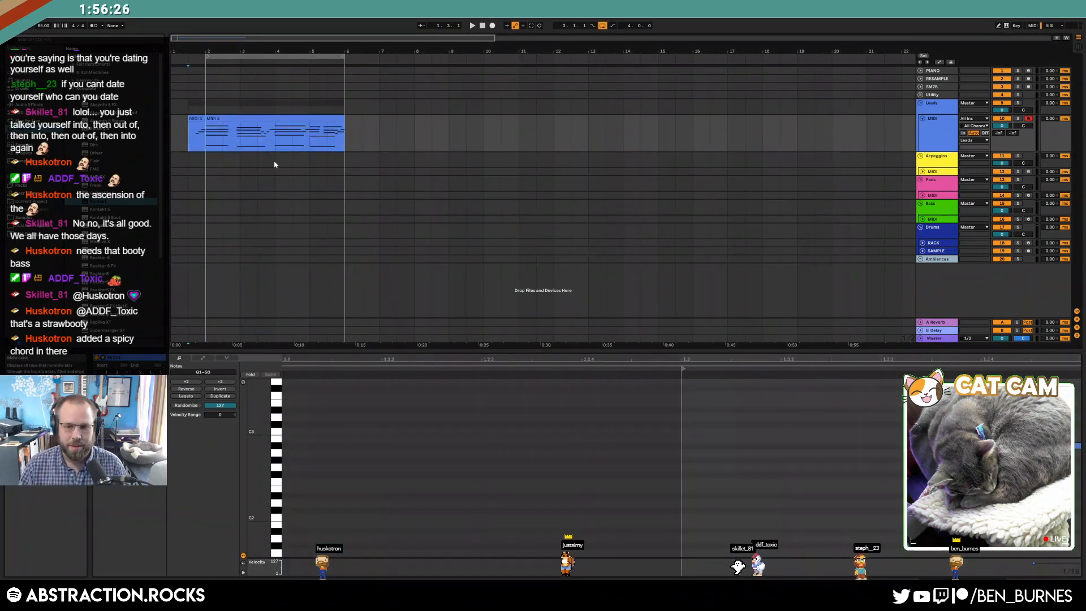
key("space")
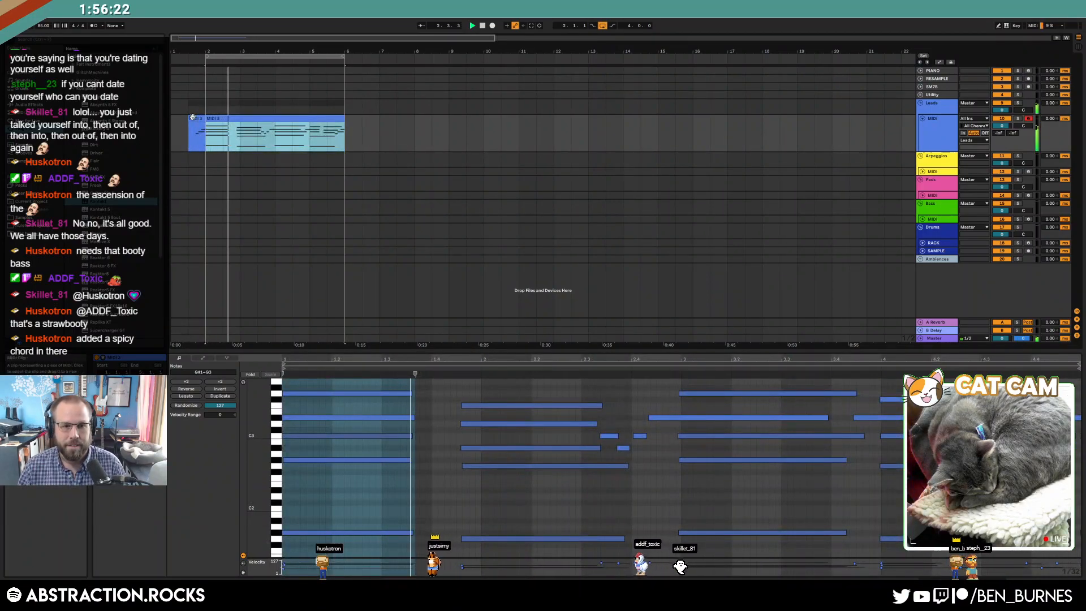
left_click(193, 119)
left_click_drag(1079, 419, 1067, 467)
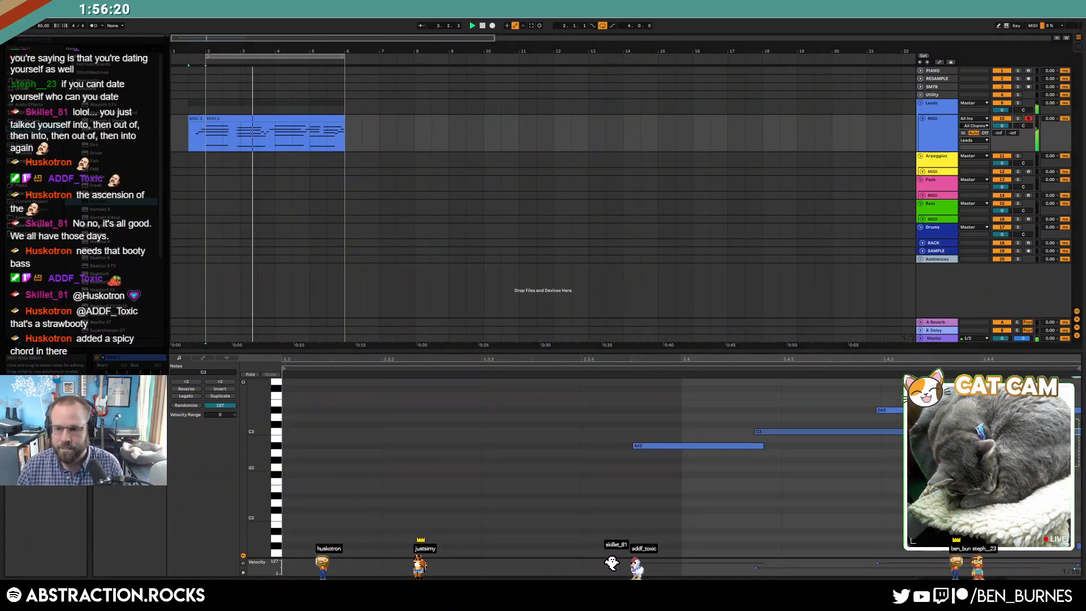
left_click_drag(629, 406, 927, 544)
key("Left")
key("Left")
key("Right")
key("Left")
key("Left")
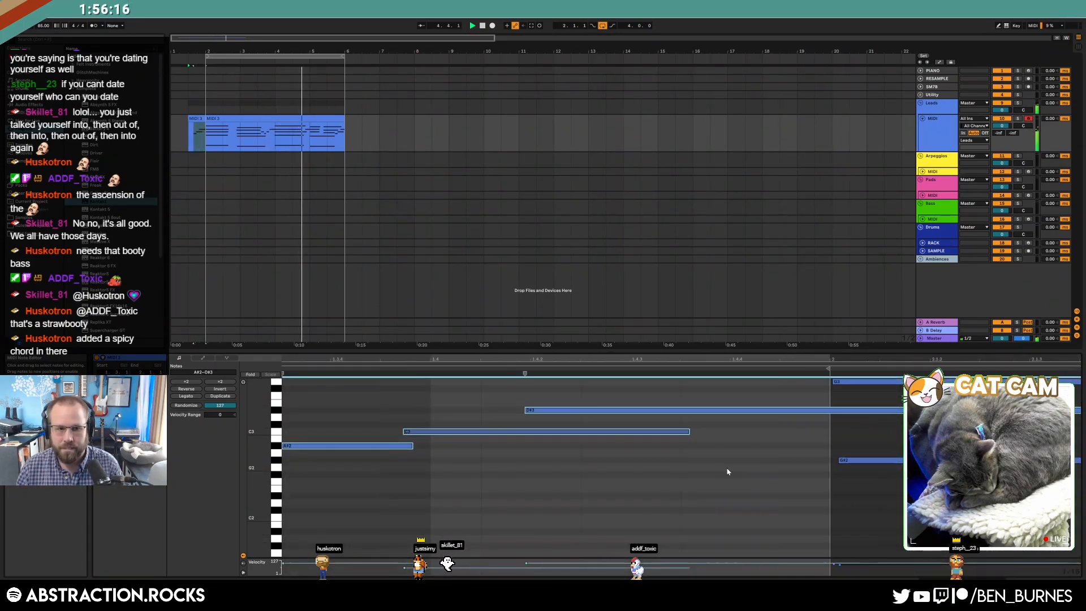
- Shorten the pickup's D#3 note so it ends before bar 2, and nudge its start position
left_click_drag(562, 359, 618, 332)
left_click_drag(621, 393, 651, 423)
key("shift+Left")
key("shift+Left")
key("shift+Left")
key("shift+Left")
key("shift+Left")
key("shift+Left")
key("shift+Left")
key("shift+Left")
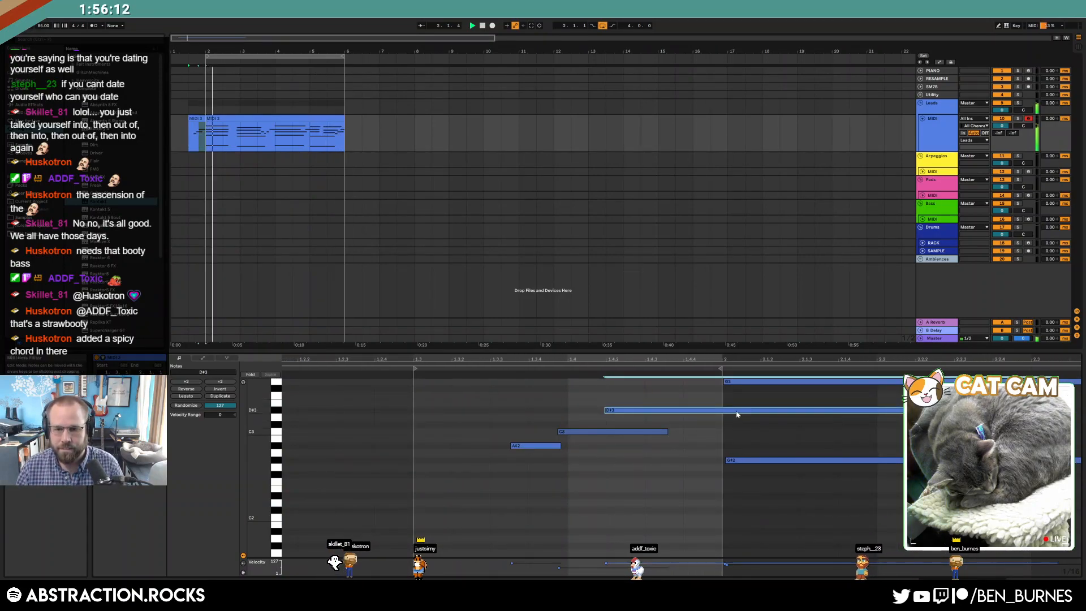
key("Right")
key("Right")
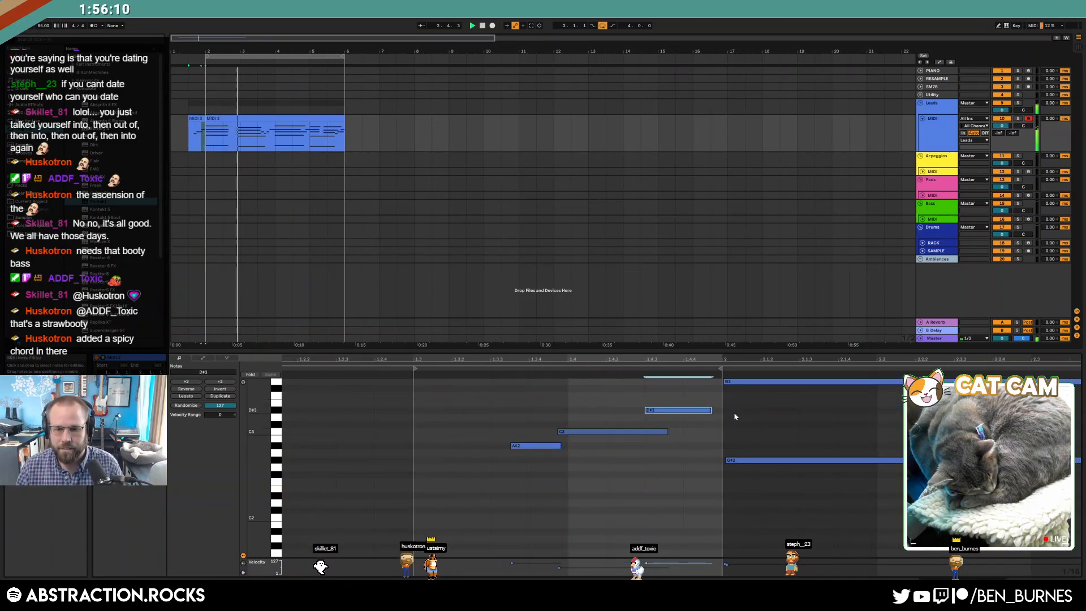
key("Left")
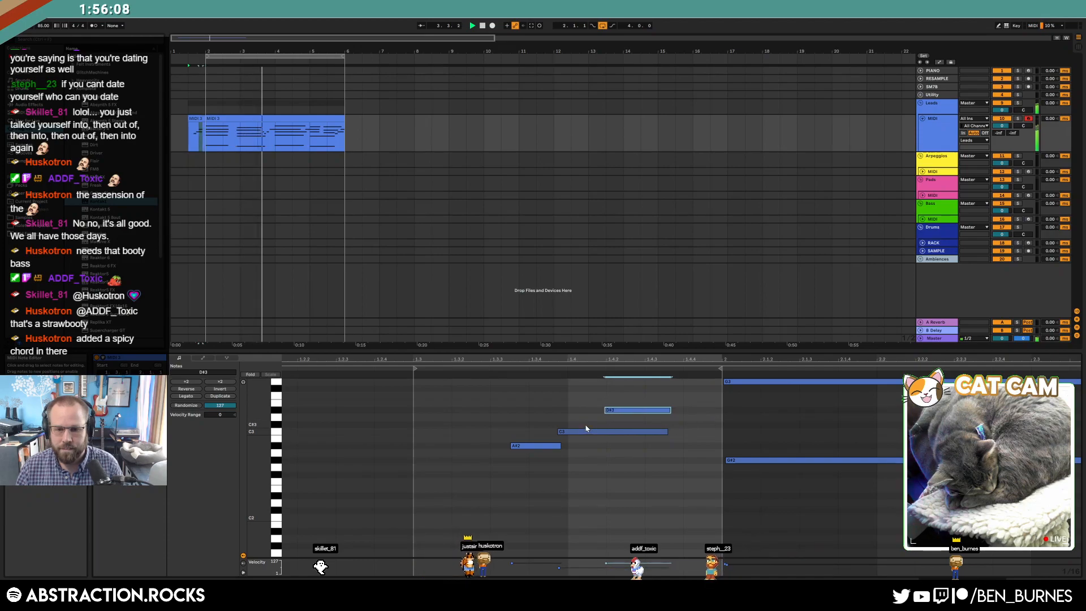
key("Left")
- Space out the pickup notes with A#2 at 1.3.3, C3 at 1.4 and D#3 at 1.4.3, and audition them
left_click_drag(542, 432, 597, 476)
left_click(584, 410)
key("Right")
key("Right")
left_click(595, 438)
left_click_drag(595, 435, 598, 451)
key("Right")
left_click_drag(535, 434, 545, 462)
key("Left")
key("space")
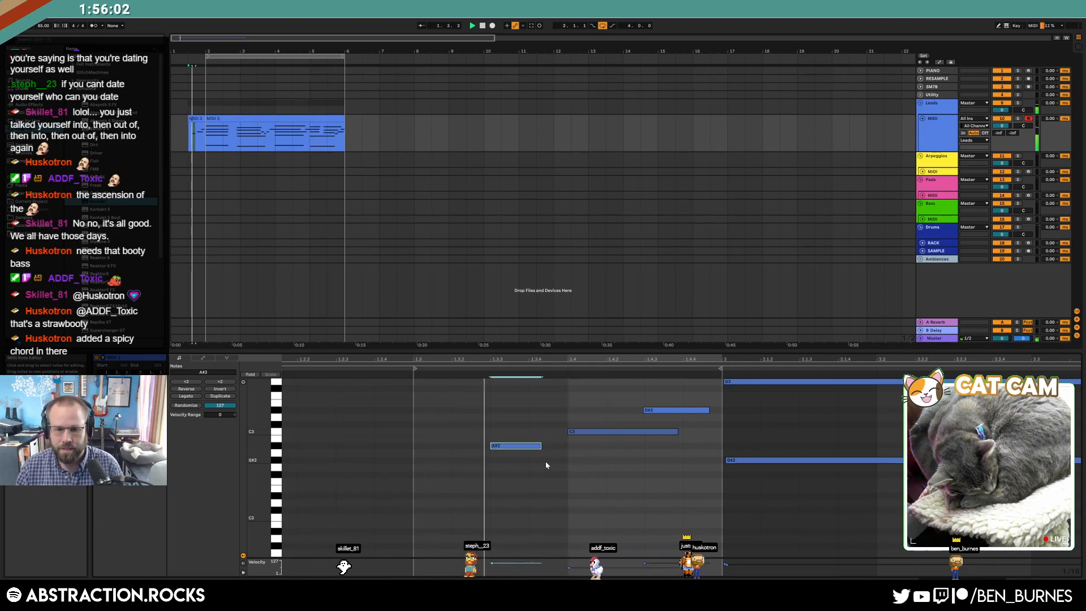
key("space")
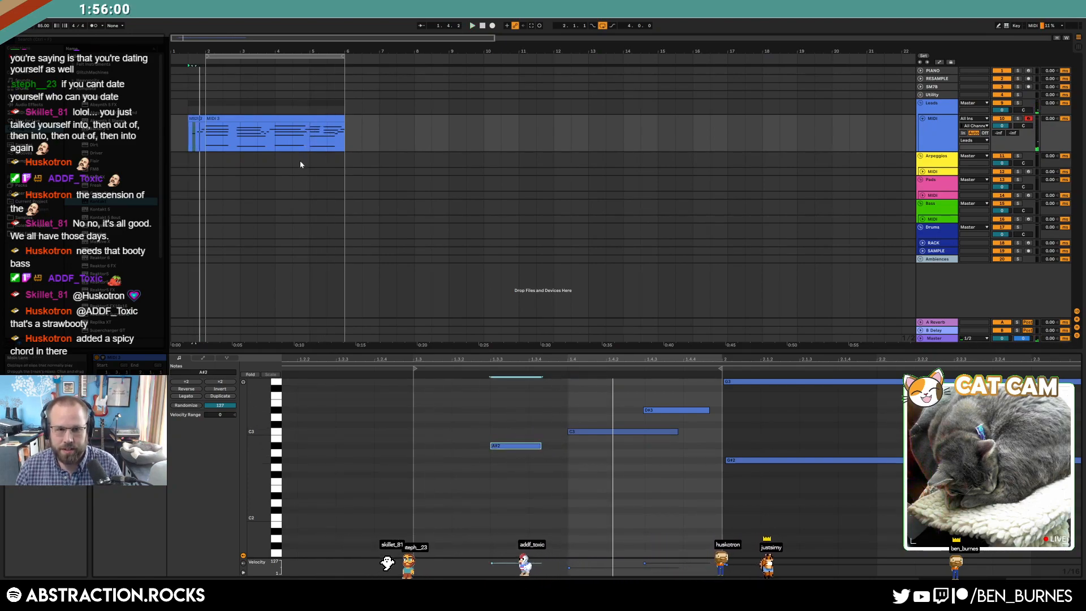
- Move the pickup's A#2 note to 1.4 and its C3 note to 1.4.2, and play the result
left_click(283, 119)
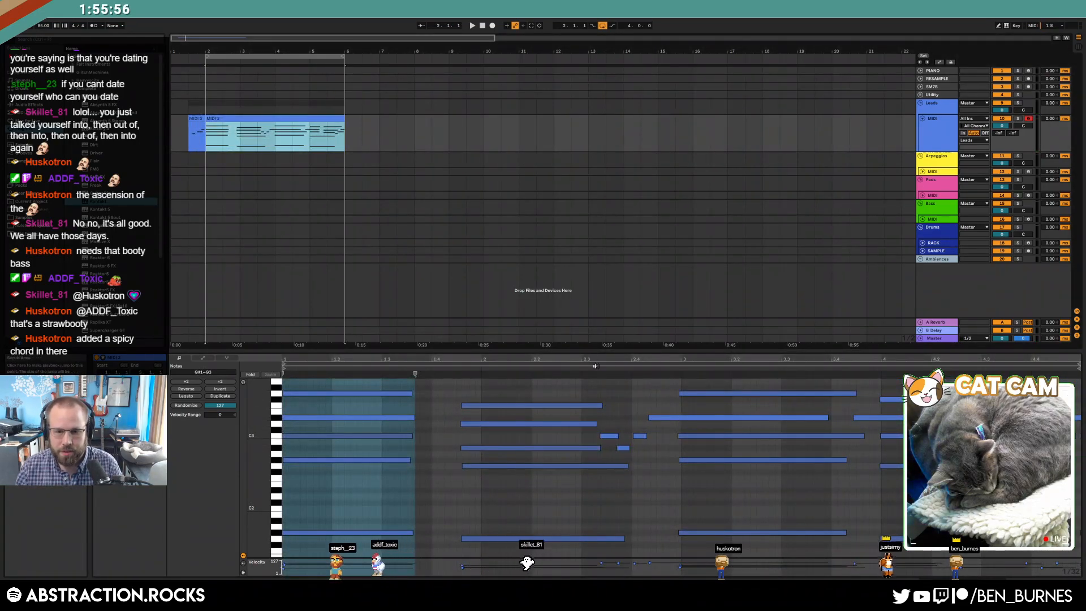
left_click(196, 119)
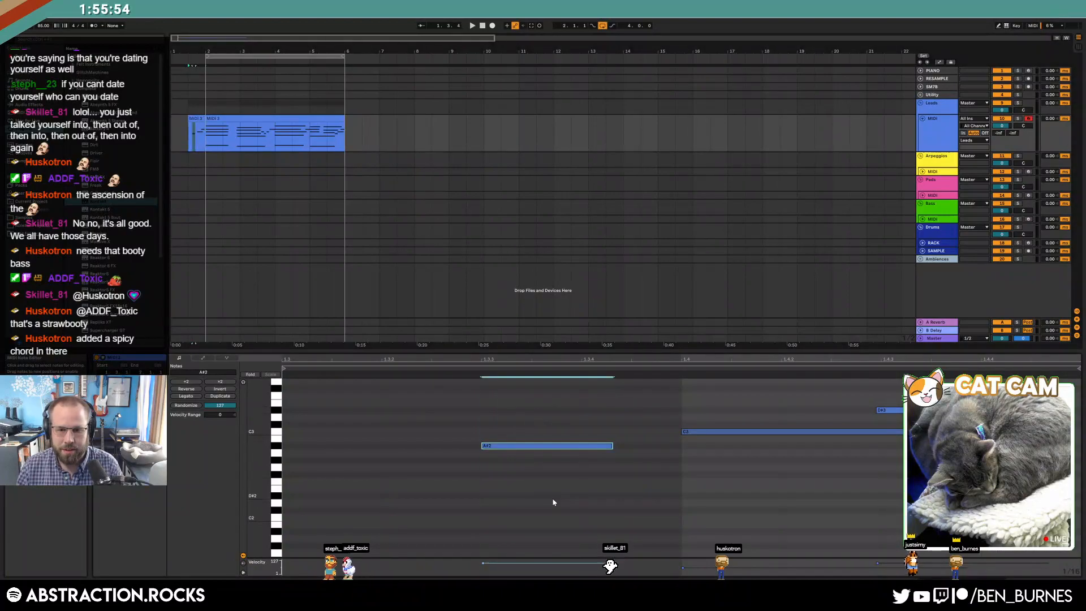
key("Right")
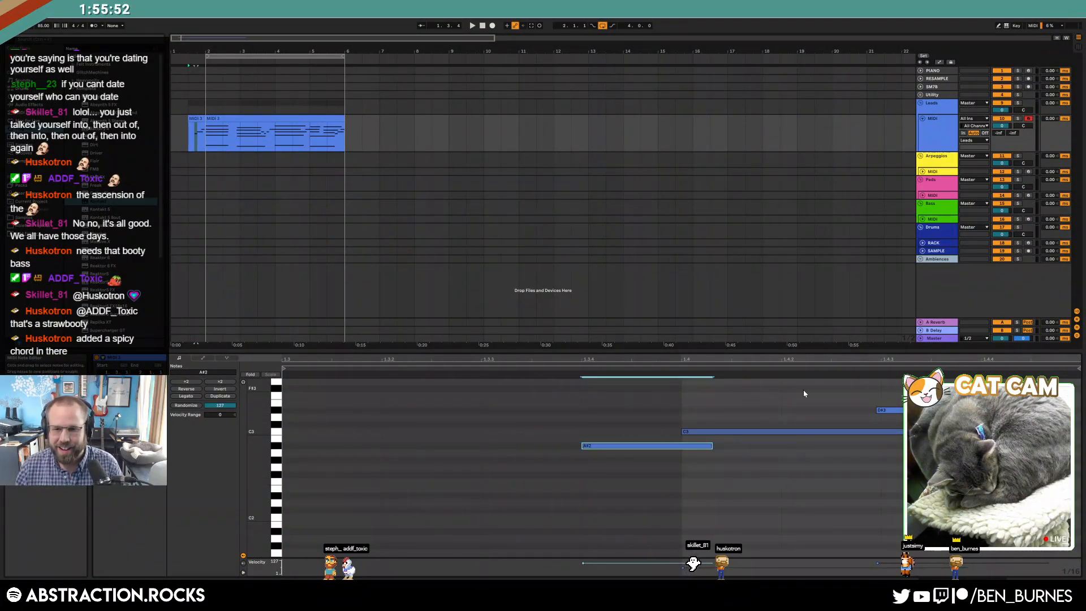
left_click_drag(644, 410, 758, 518)
key("Right")
key("space")
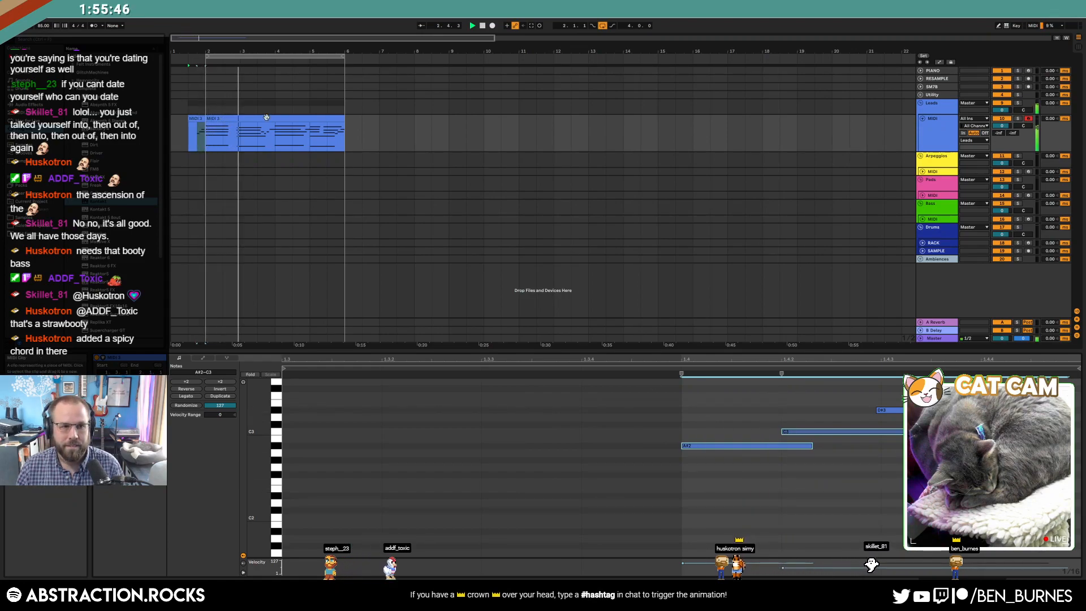
- Shift the short C3, A#2, C3 run and the D#3 leading into the four-bar clip's third bar slightly later
left_click(266, 118)
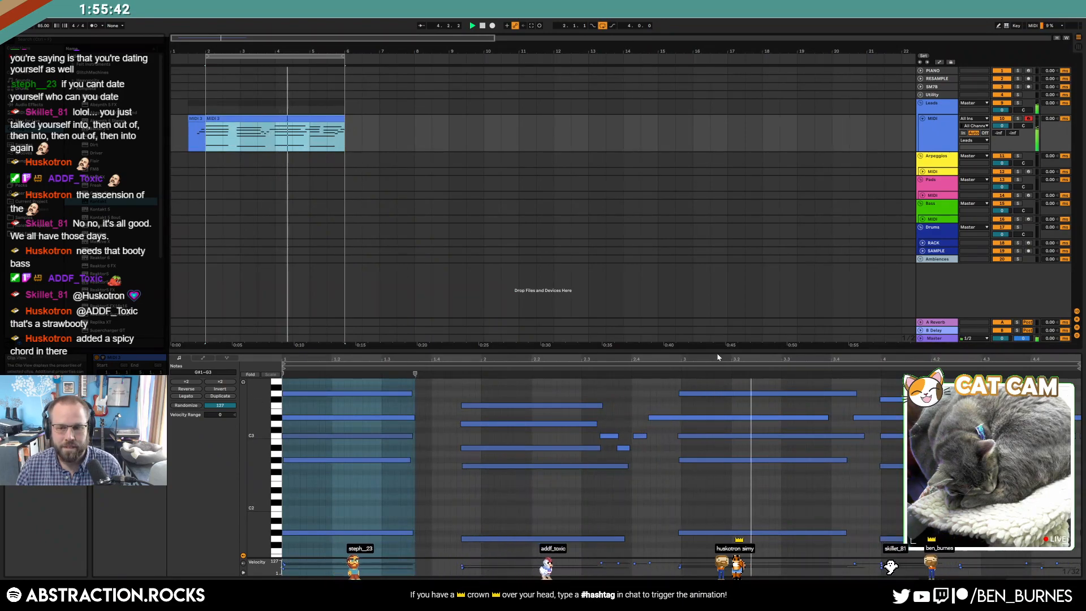
mouse_move(253, 436)
left_mouse_down()
mouse_move(283, 428)
mouse_move(263, 430)
left_mouse_up()
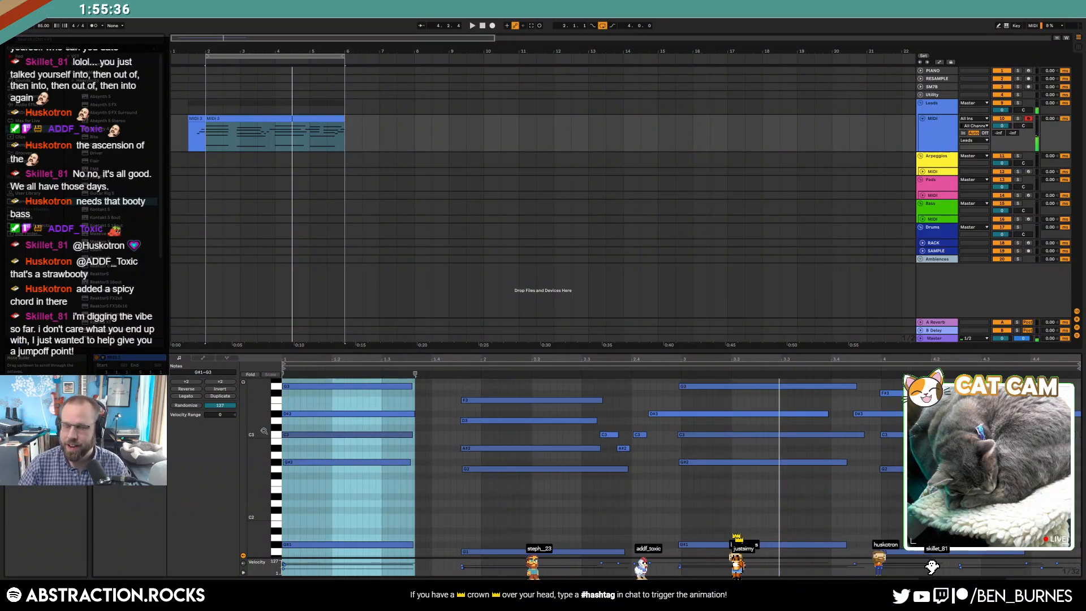
key("space")
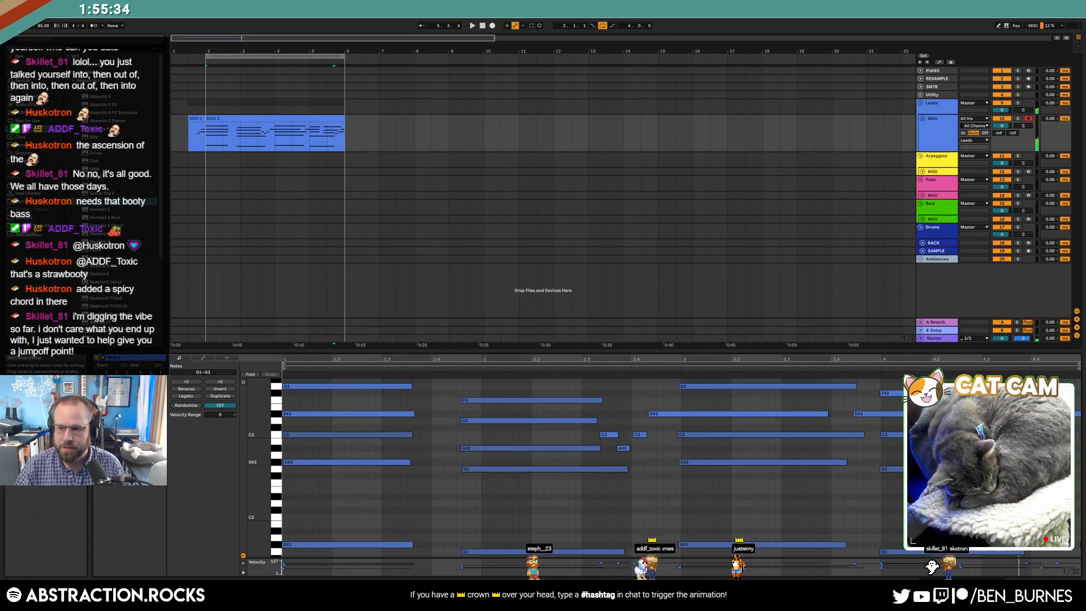
left_click(1038, 448)
left_click(662, 416)
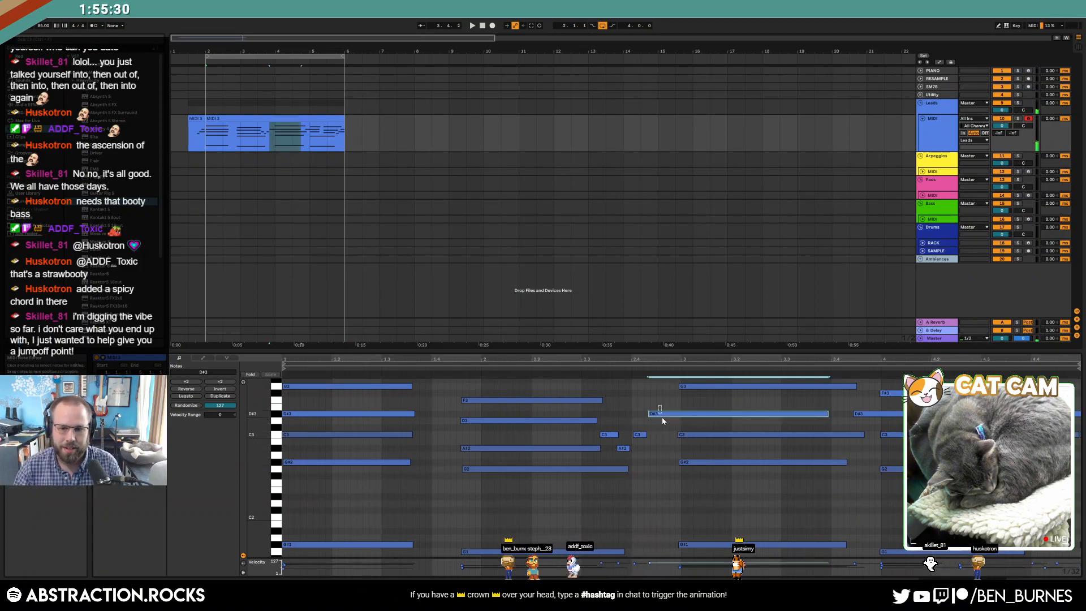
key("Right")
left_click_drag(607, 427, 654, 459)
key("Right")
key("Right")
key("Left")
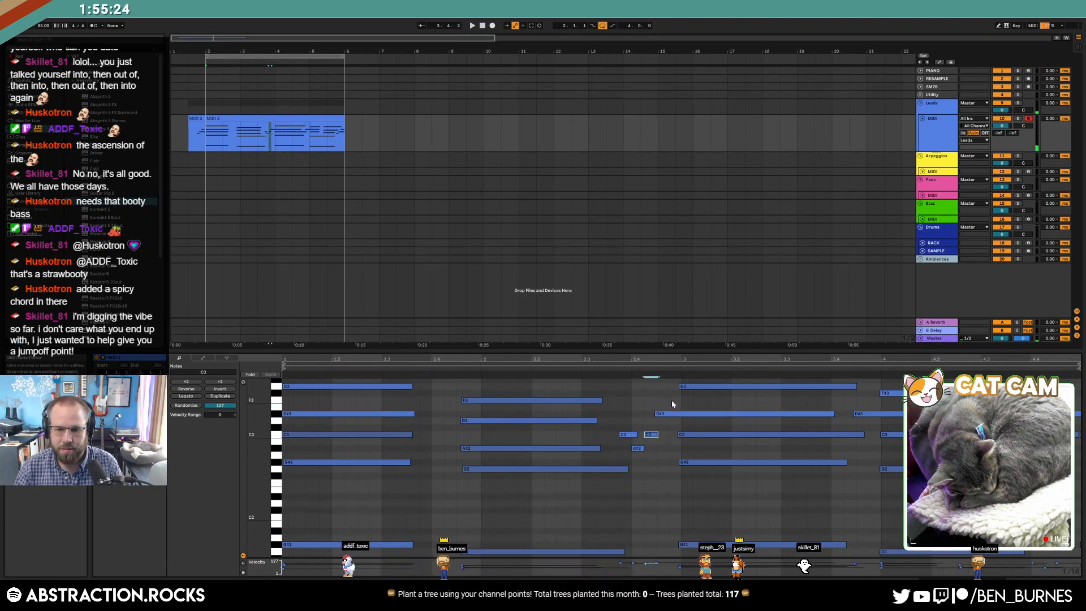
left_click(670, 414)
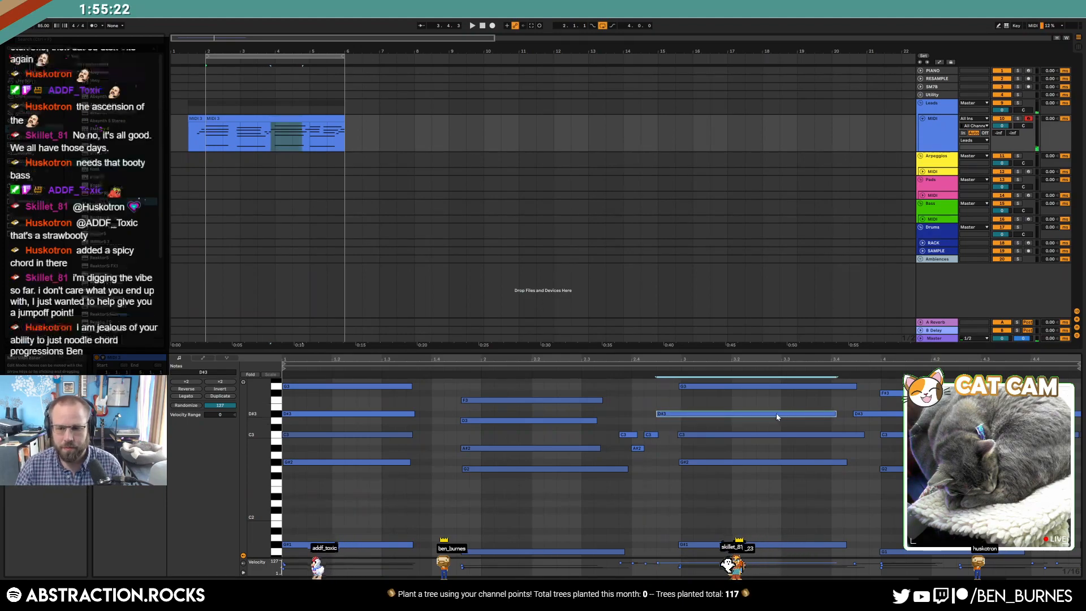
- Trim the pickup clip's start to 1.4 and play from there into the loop
left_click(196, 118)
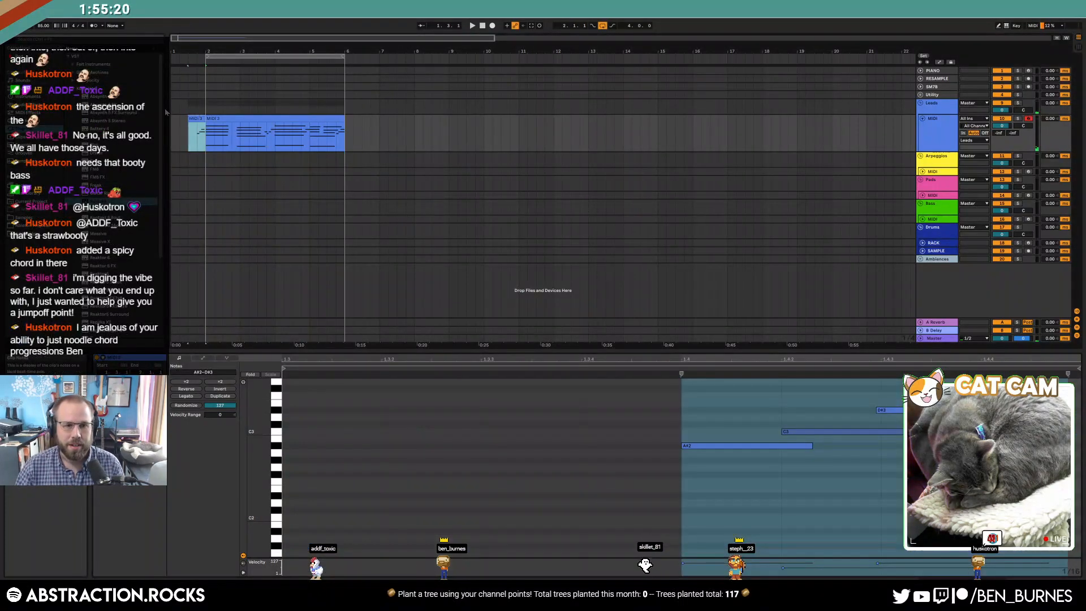
left_click_drag(191, 119, 197, 120)
key("space")
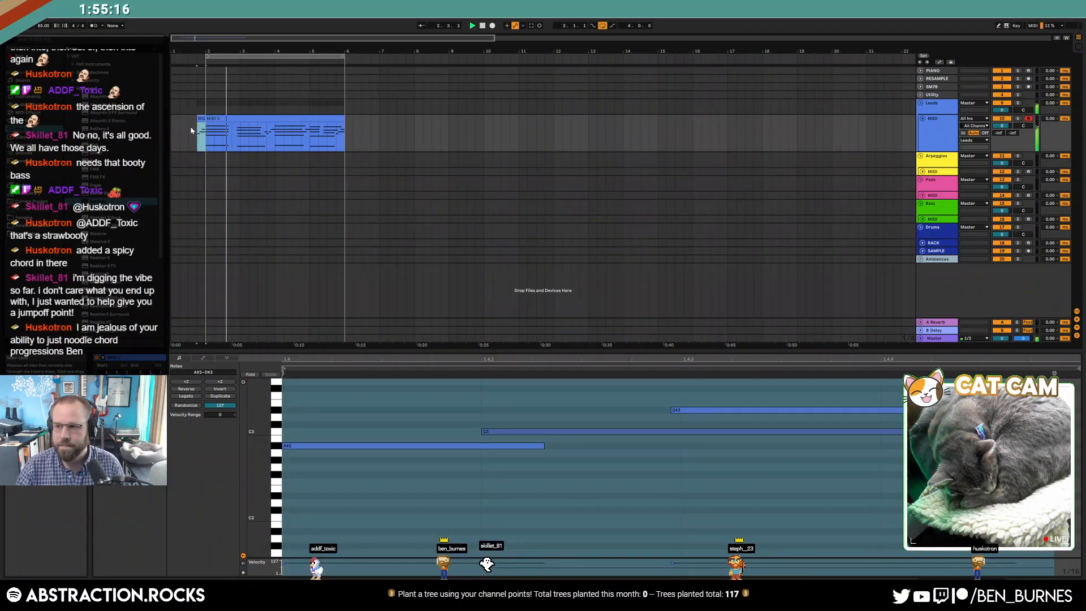
- Display the four-bar clip's MIDI control envelope for 64: Sustain
left_click(278, 118)
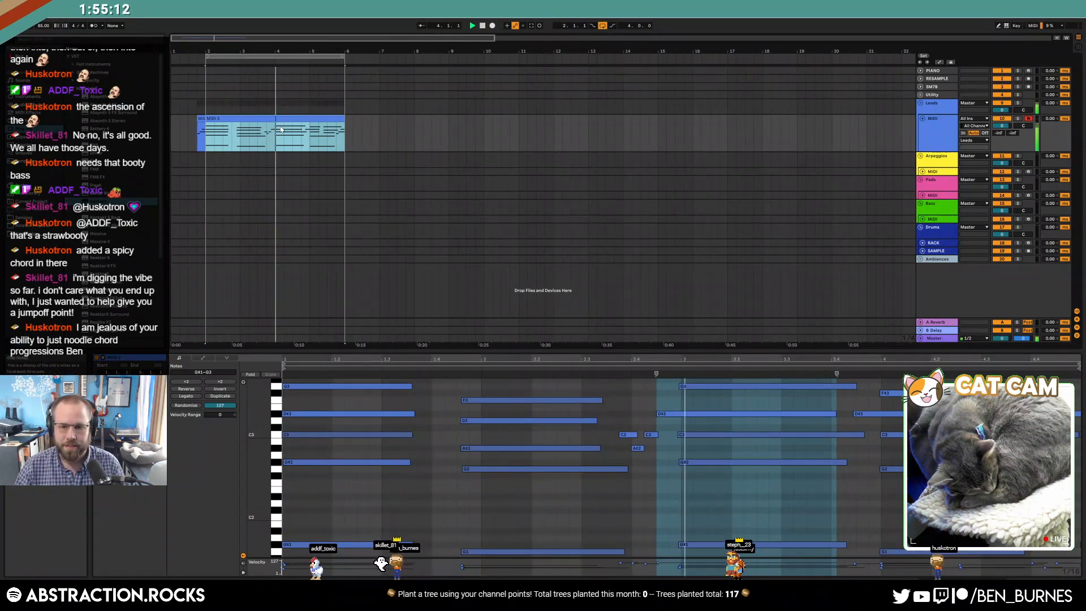
left_click(204, 358)
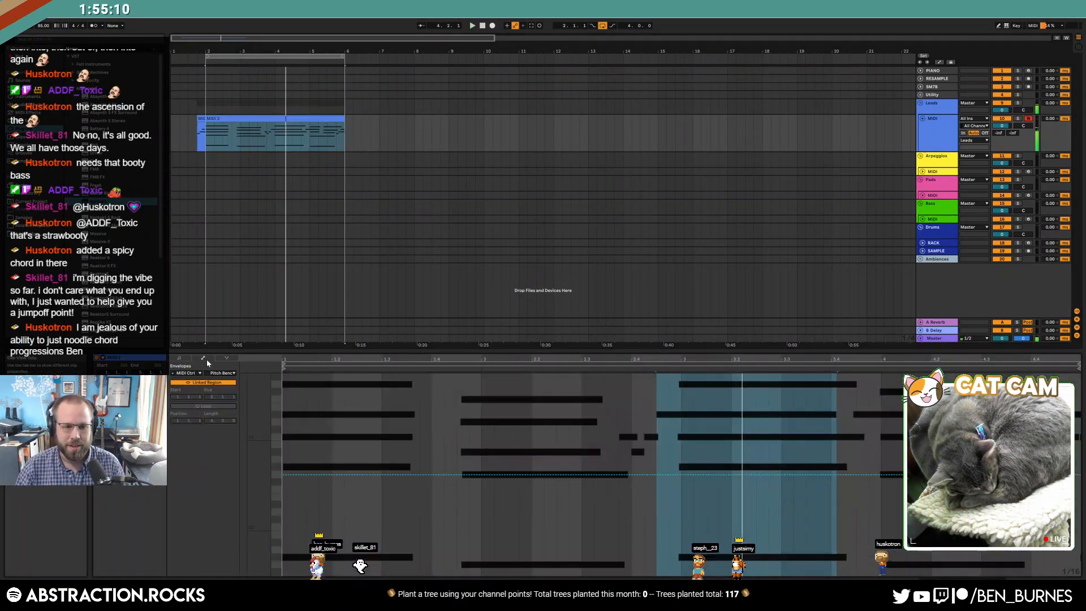
left_click(213, 374)
scroll(273, 275, "down", 5)
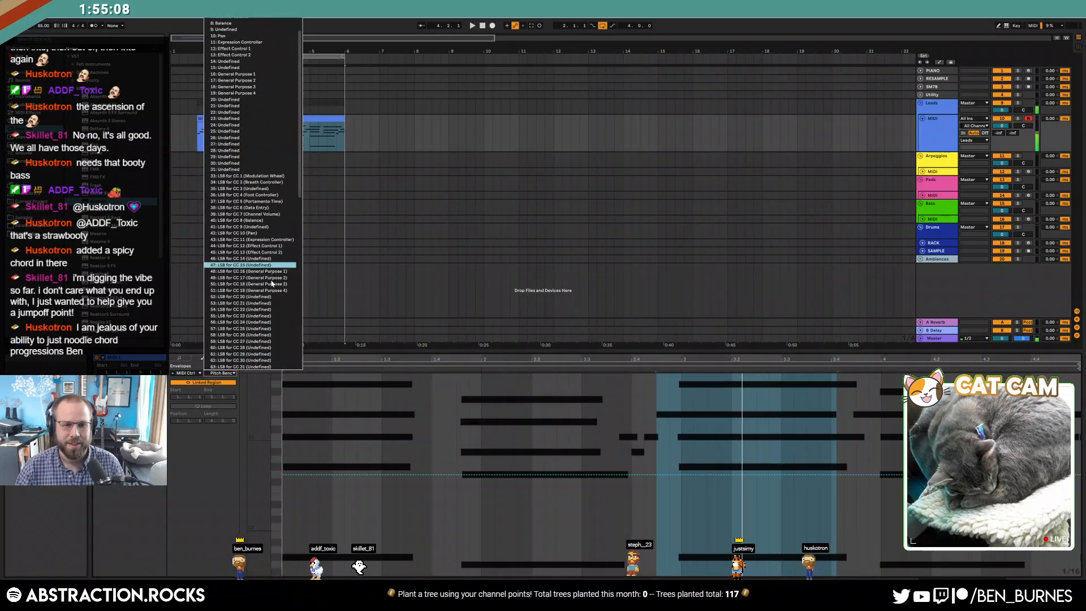
left_click(238, 315)
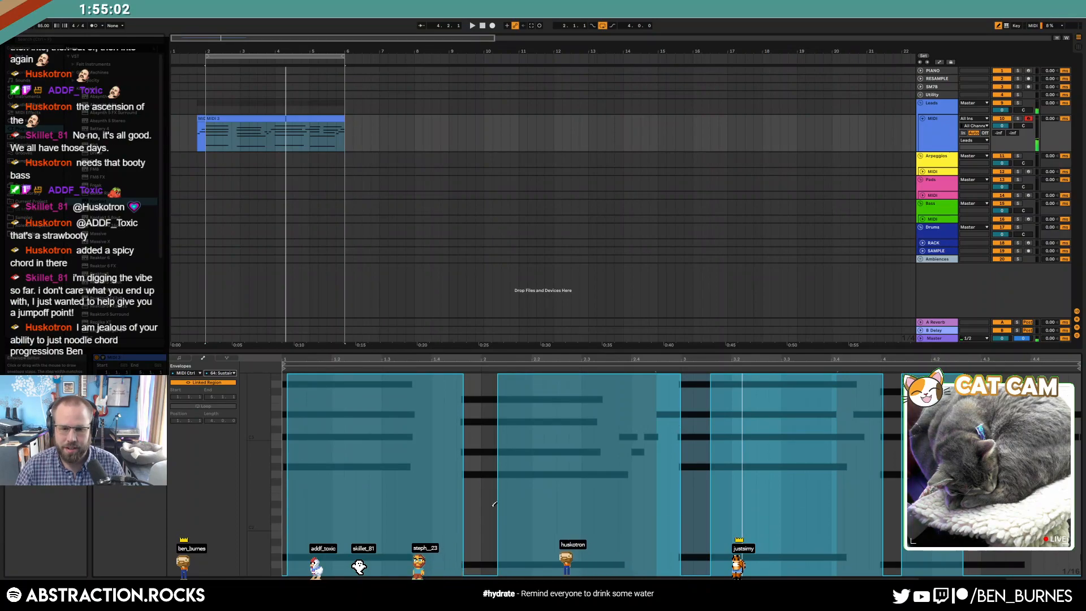
- Redraw the sustain envelope with a shorter pedal lift at the second chord and the next lift just before the third chord
left_click(483, 382)
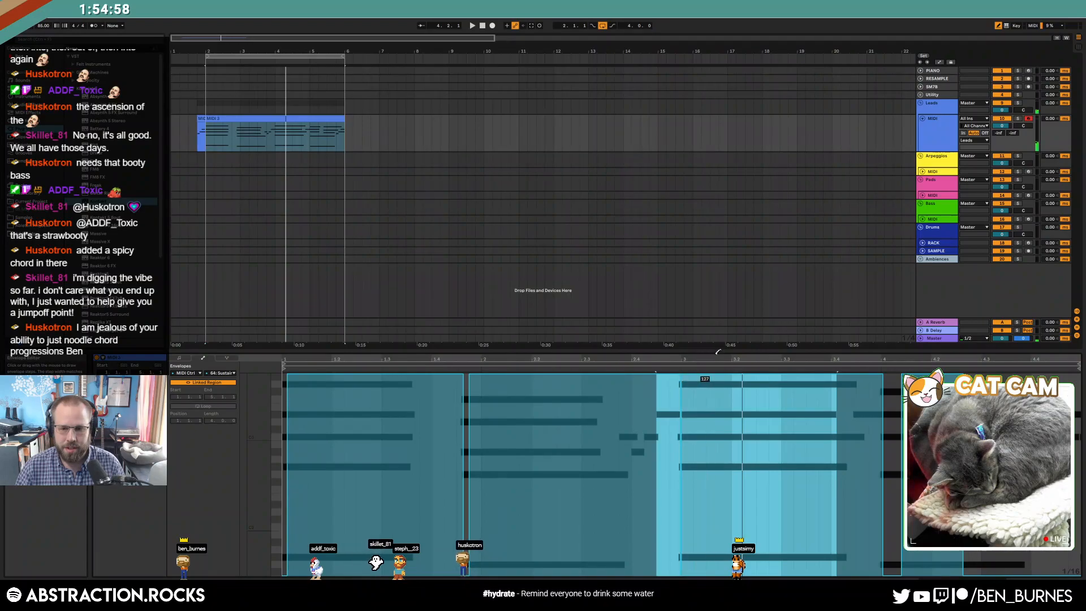
left_click(678, 572)
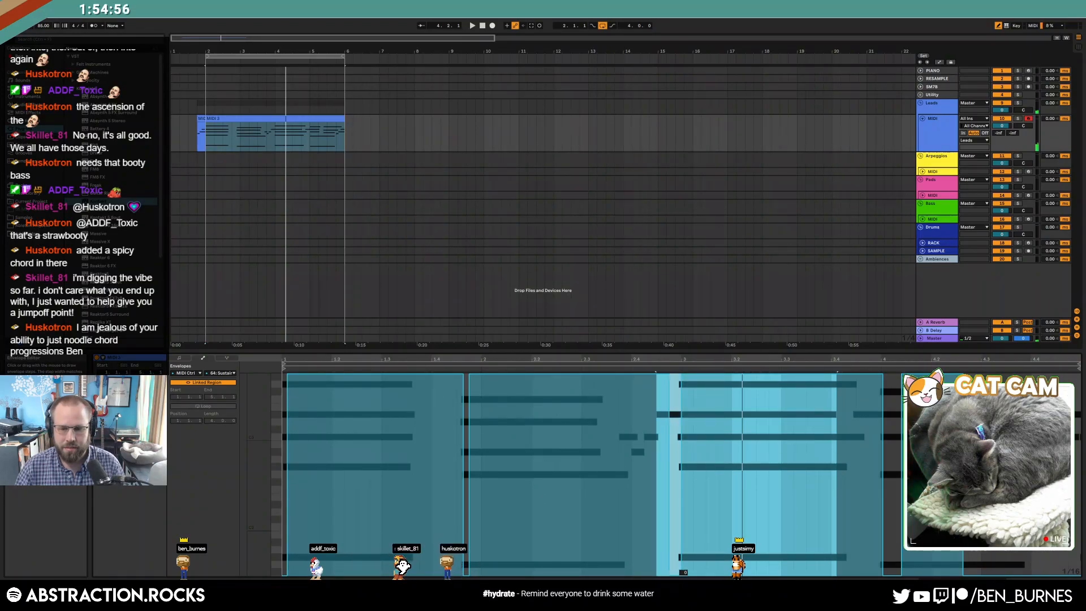
left_click(664, 574)
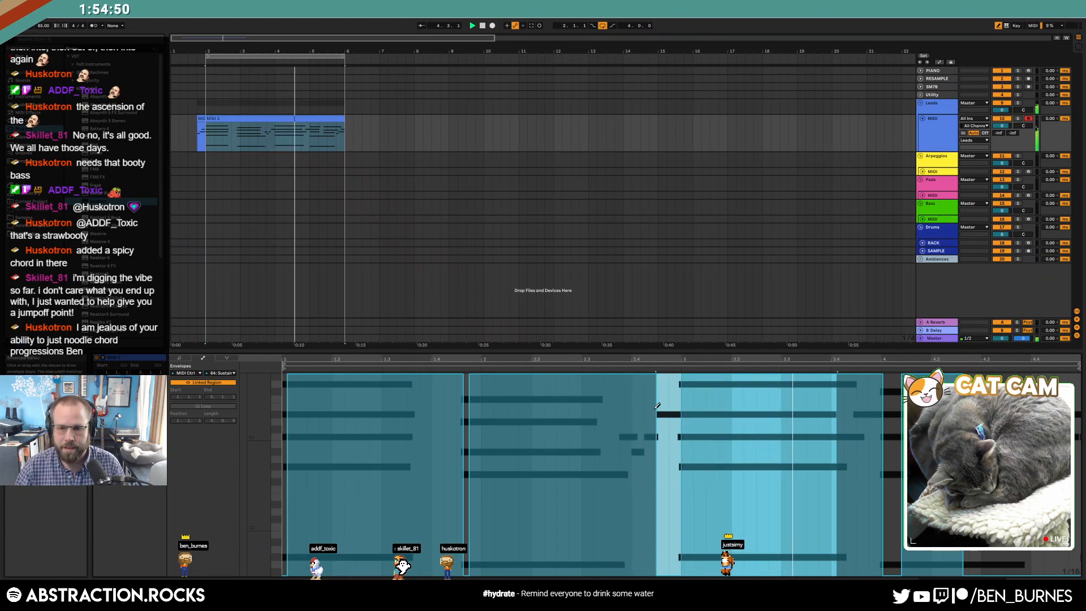
- Return the four-bar clip to its notes and nudge the third chord and the D#3 following it slightly later
left_click(831, 450)
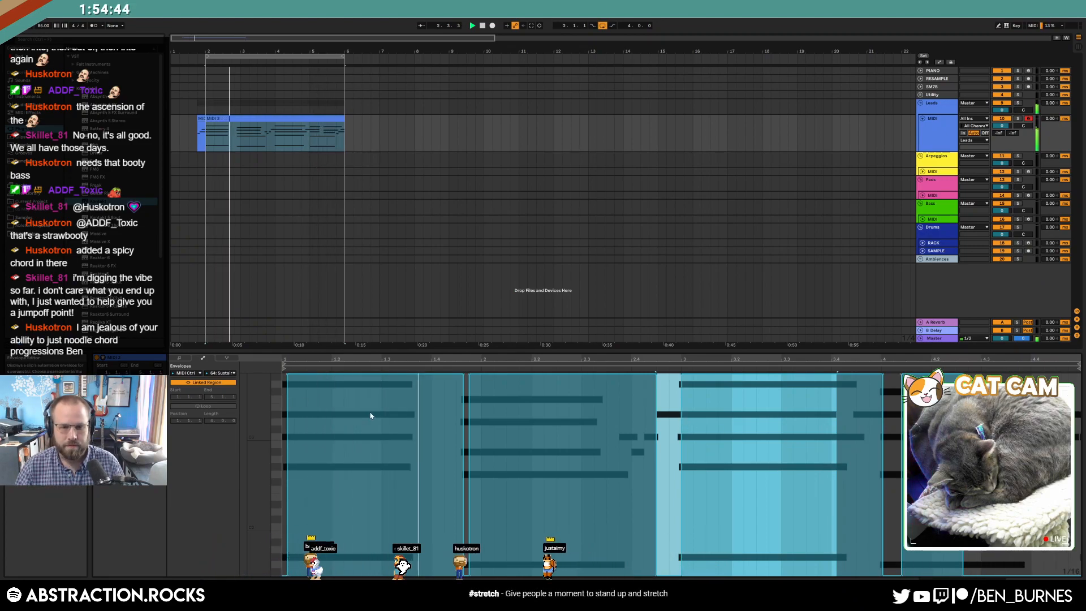
left_click(179, 358)
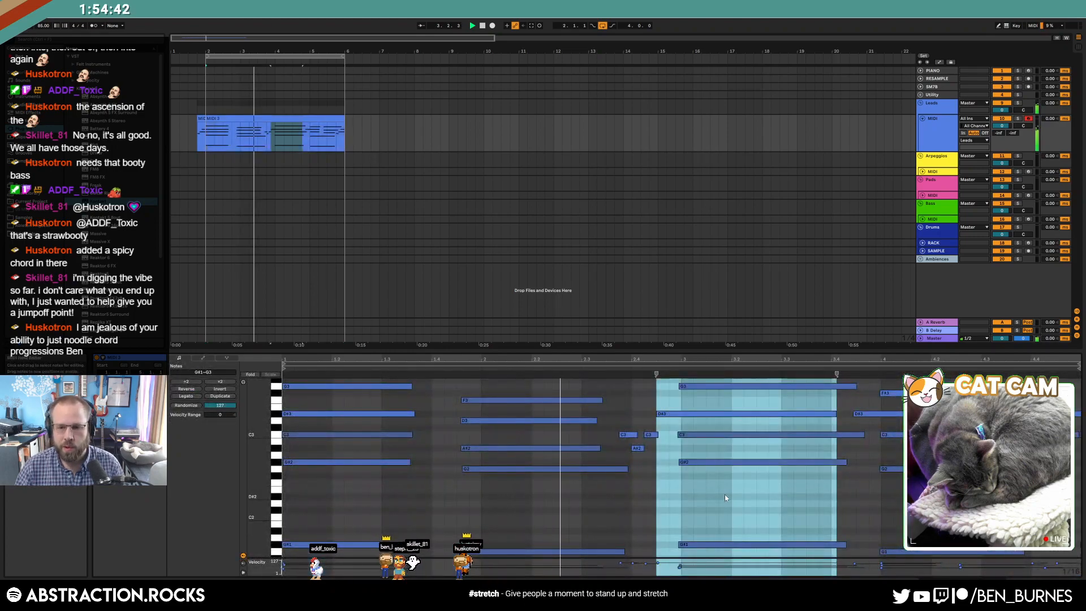
left_click_drag(691, 426, 712, 570)
key("Right")
left_click(701, 386)
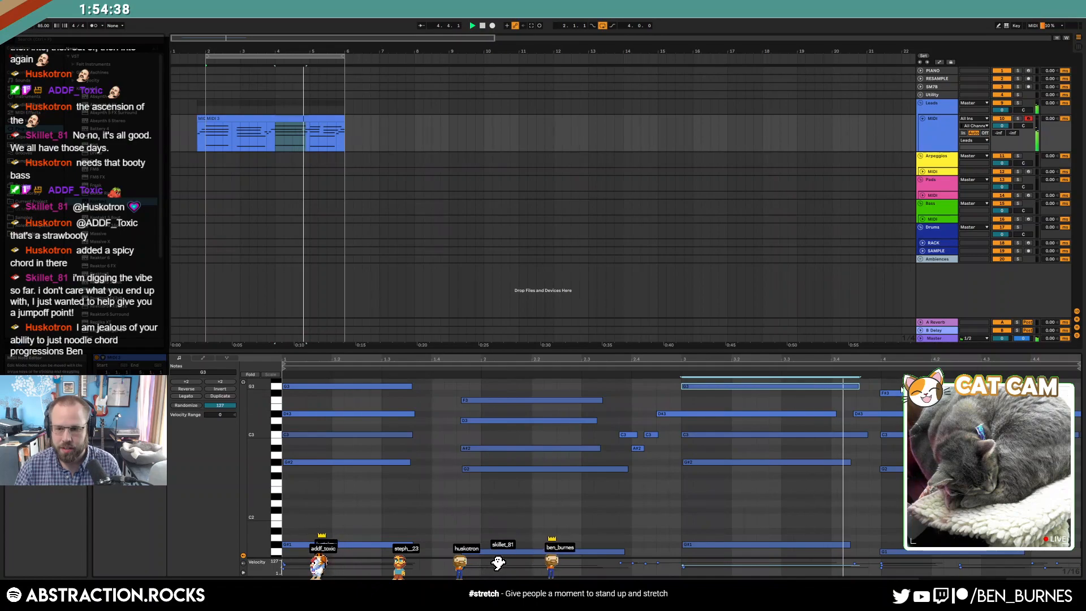
left_click(867, 413)
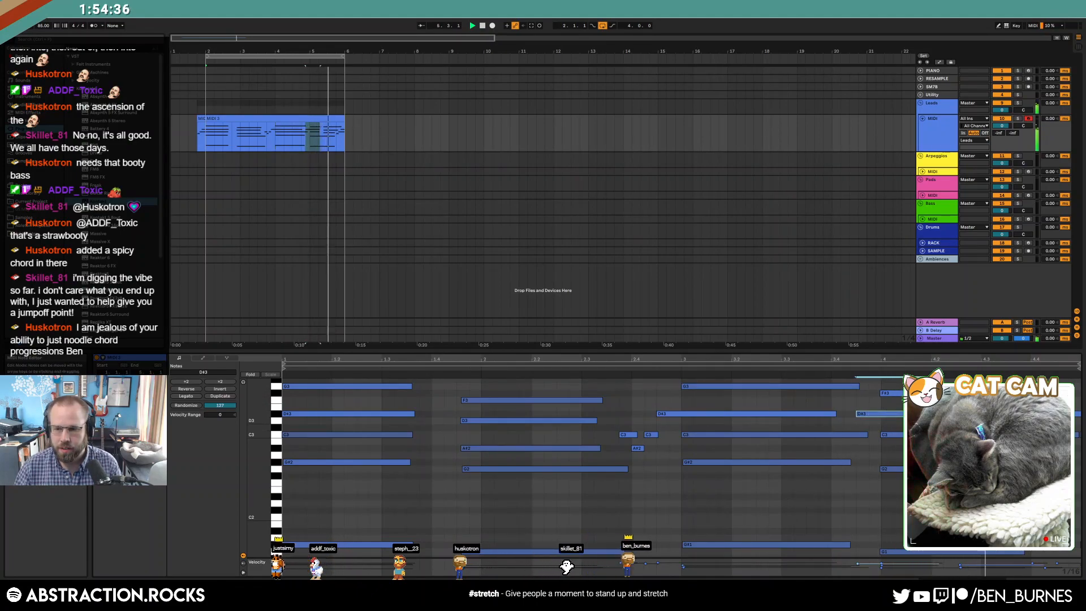
left_click_drag(952, 387, 974, 442)
left_click(968, 503)
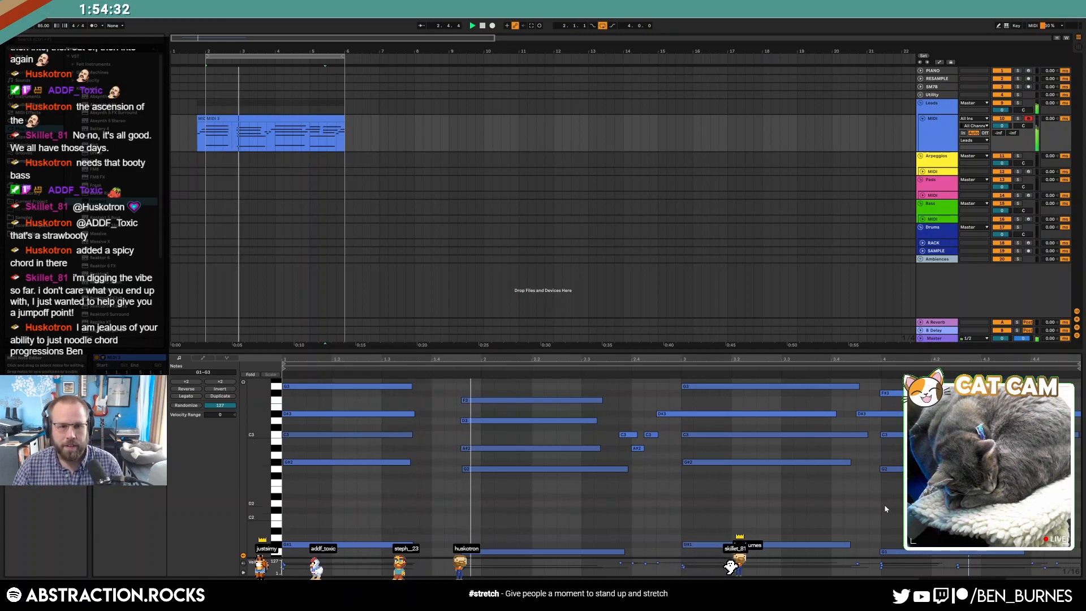
- Unfold the RACK track in the Drums group and raise the Leads MIDI track's send to A Reverb
key("shift+Tab")
left_click(923, 243)
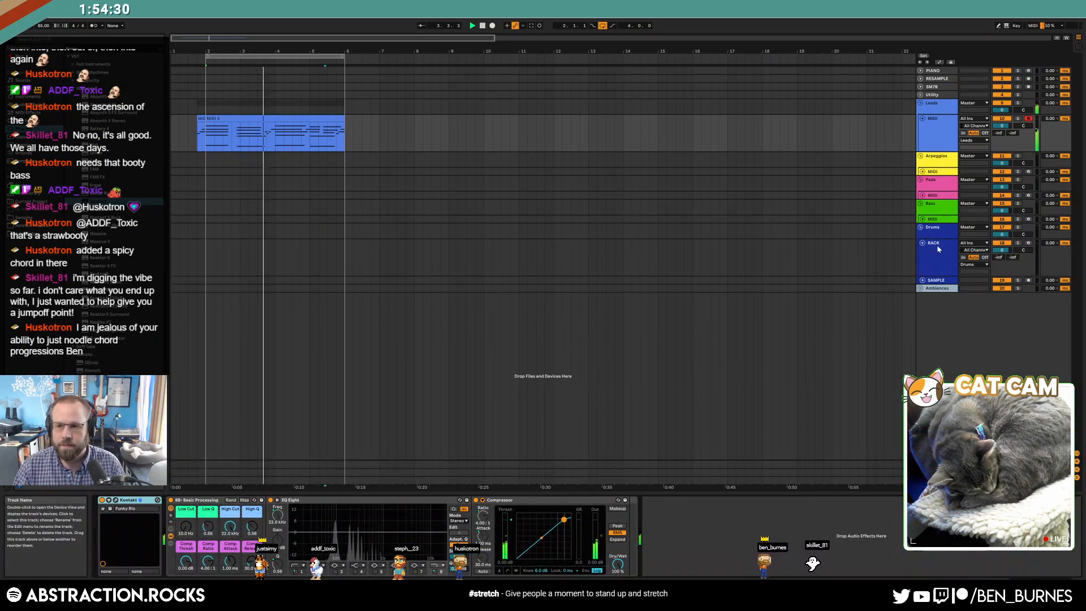
left_click(938, 248)
left_click(35, 218)
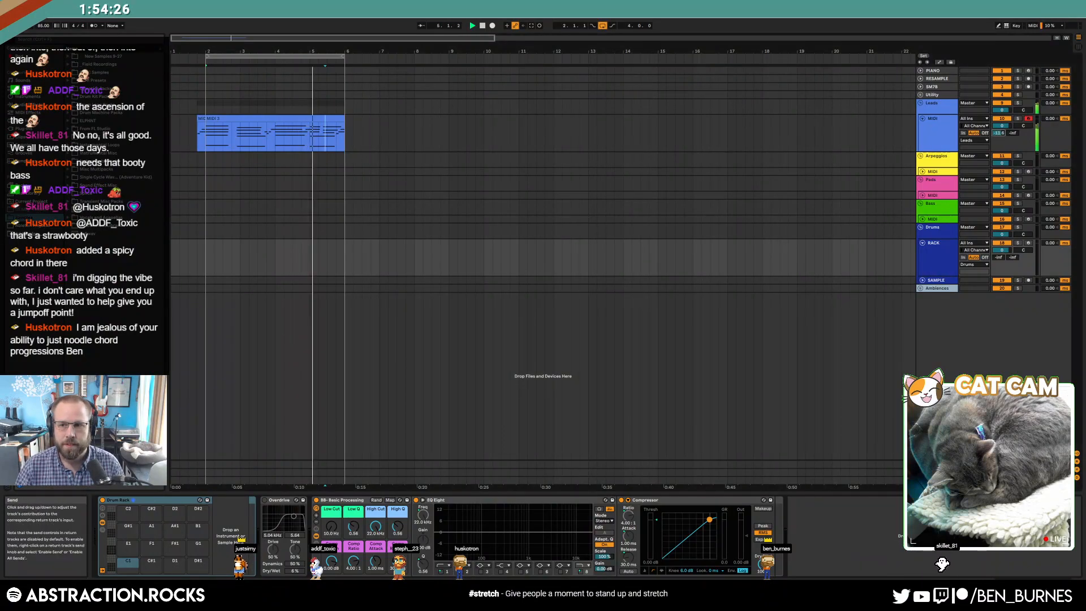
left_click(938, 134)
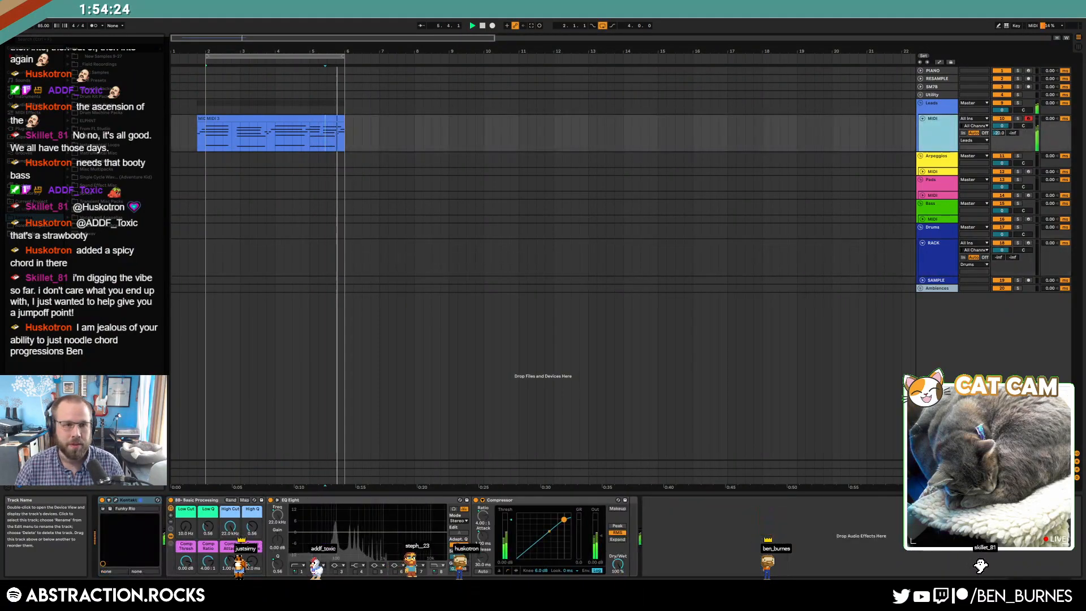
- Create an empty one-bar MIDI clip at bar 2 on the RACK track
left_click_drag(207, 257, 238, 266)
key("ctrl+shift+m")
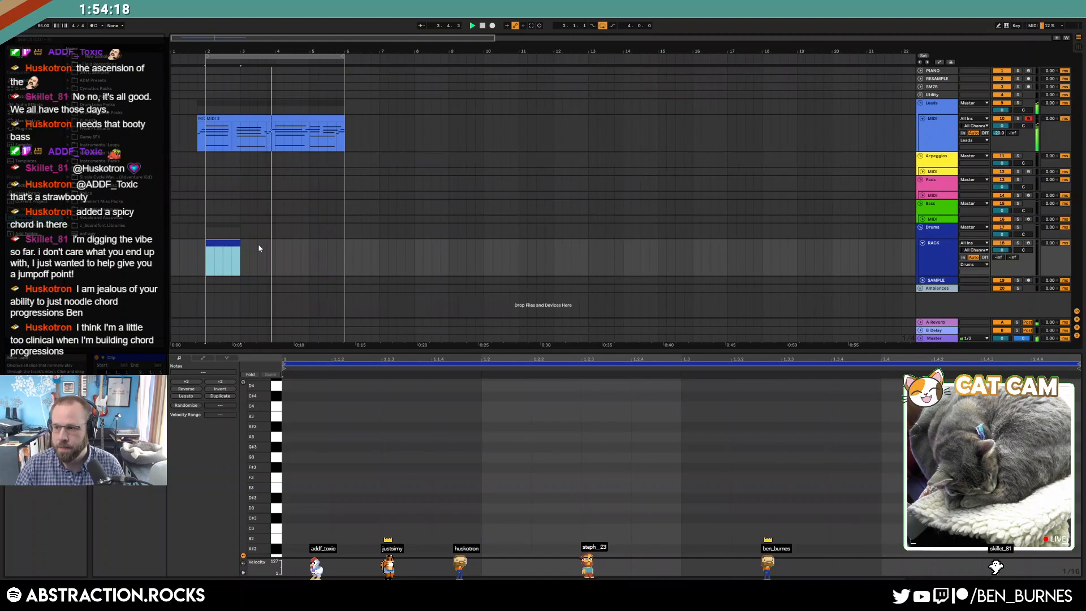
left_click(232, 257)
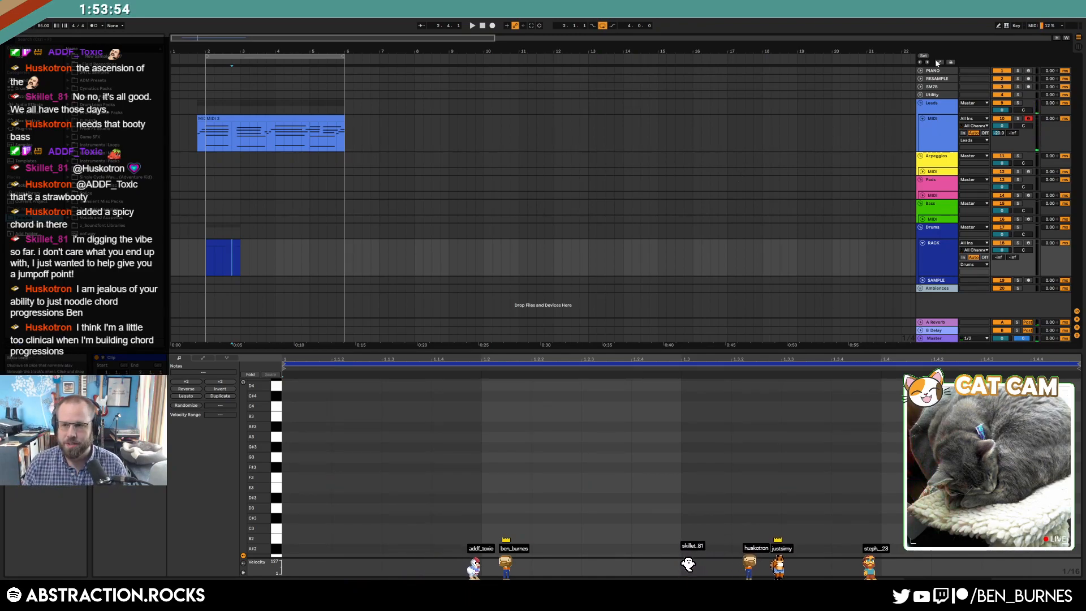
- Arm the PIANO track for recording and play the arrangement from the pickup clip
left_click(949, 72)
left_click(1028, 70)
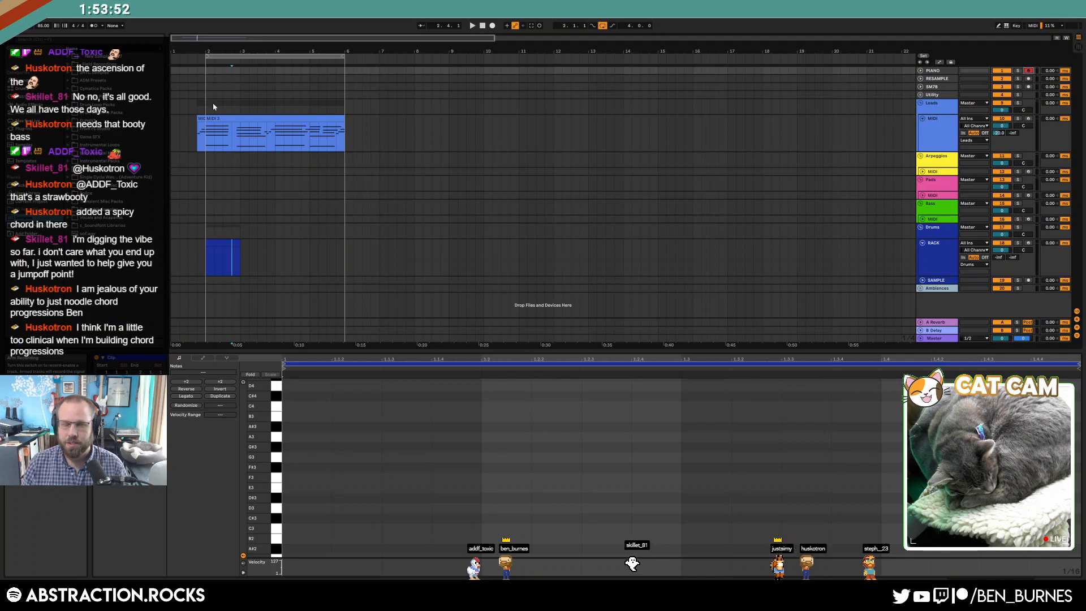
left_click(202, 139)
key("space")
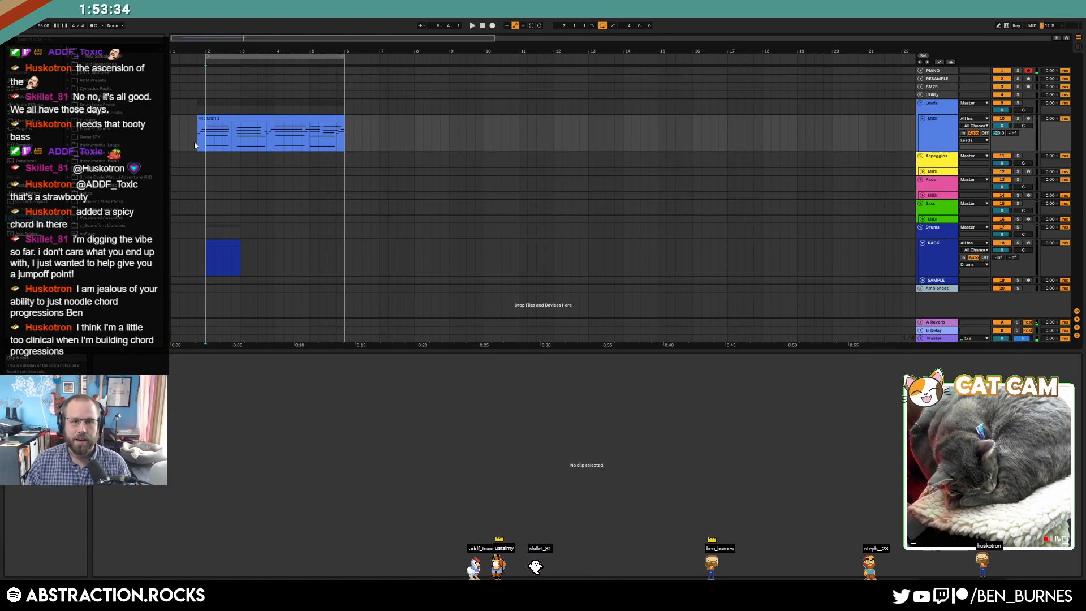
left_click(197, 146)
- Switch to Splice and search the samples for "drum loop" with the BPM range limited to 85–85
left_click(232, 243)
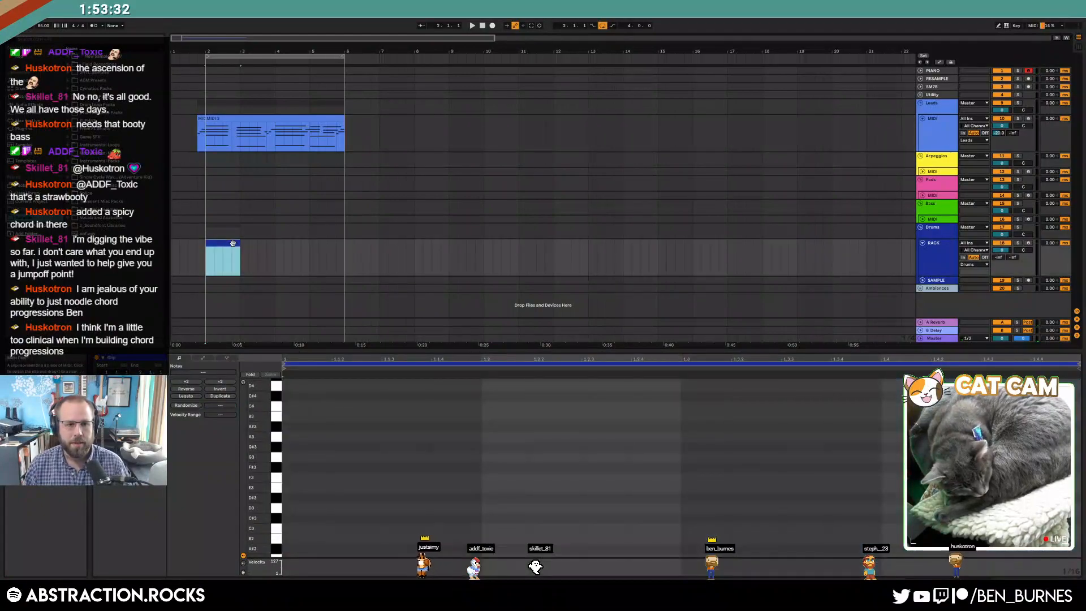
key("shift+Tab")
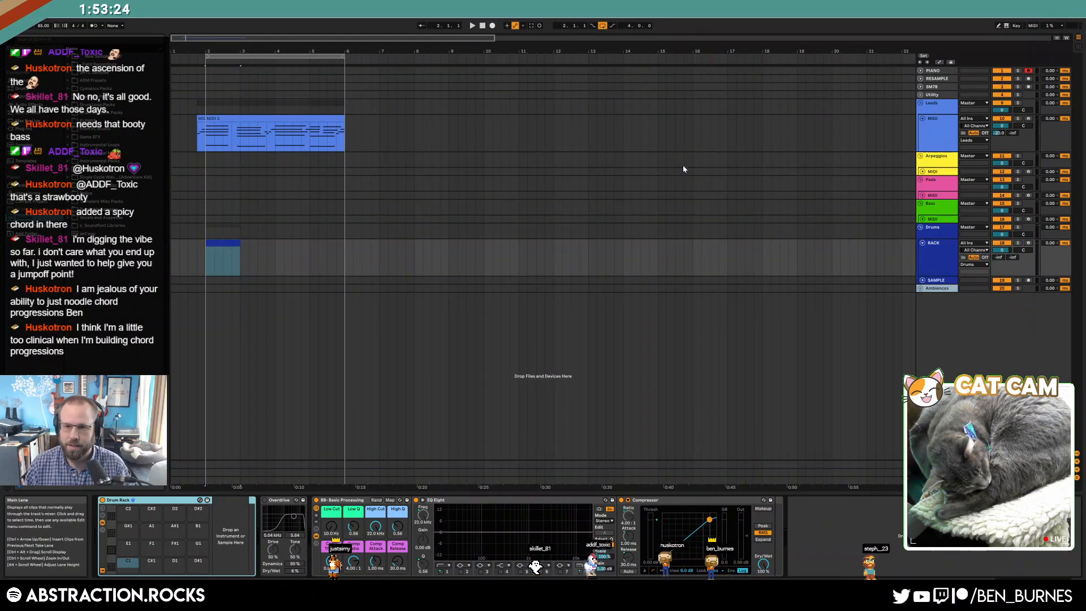
key("super+Tab")
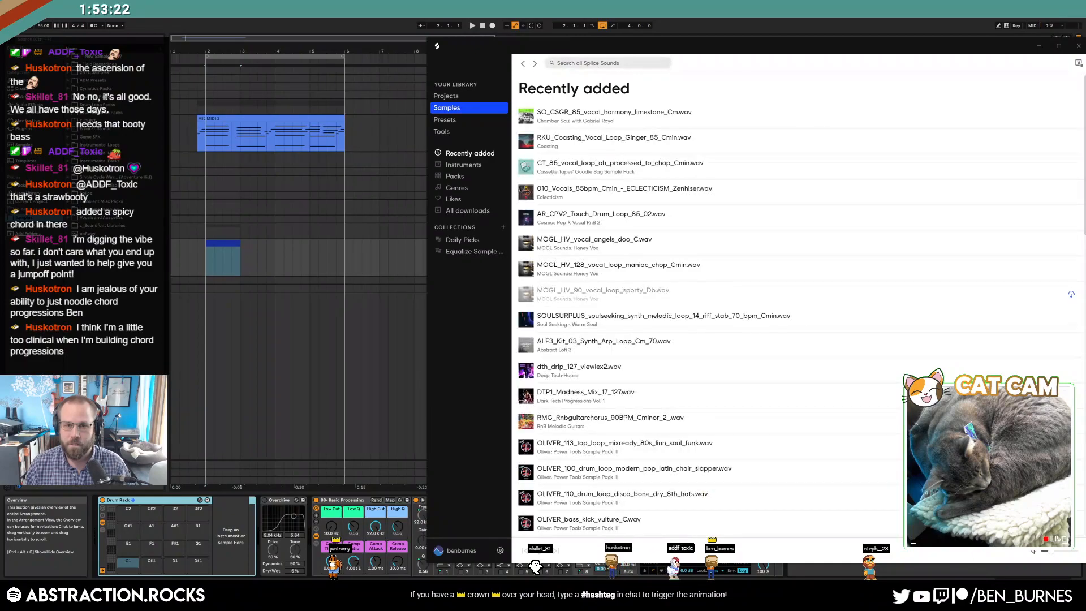
type("drum loop")
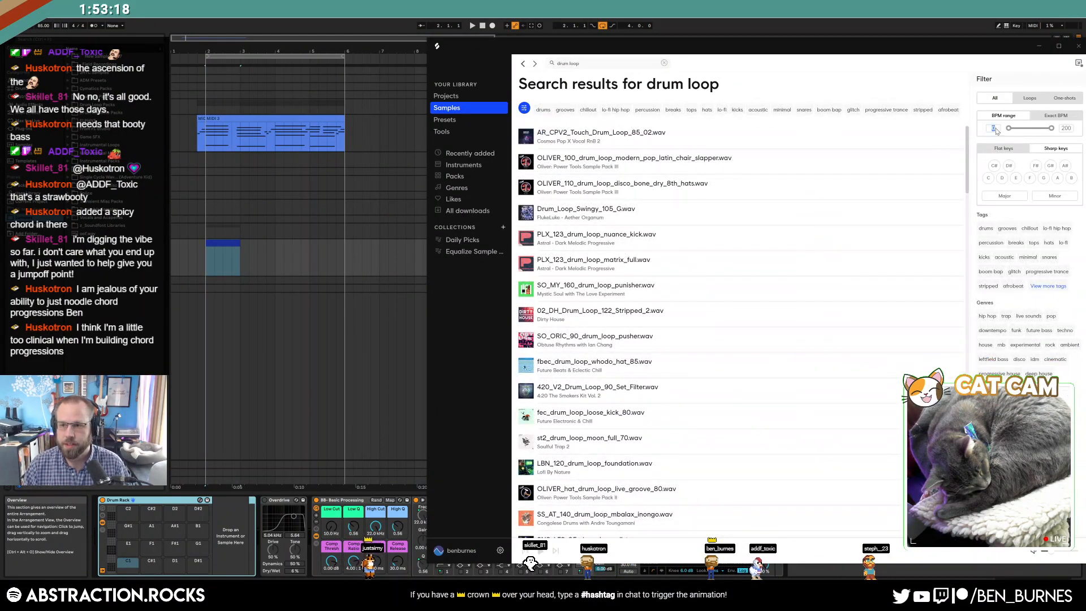
left_click(986, 128)
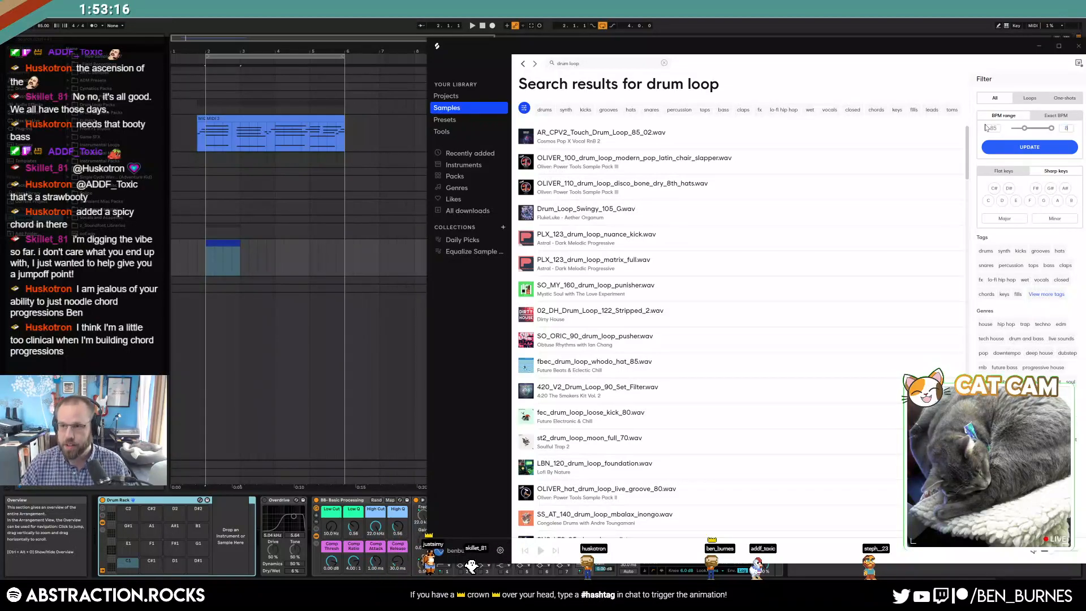
left_click(1018, 149)
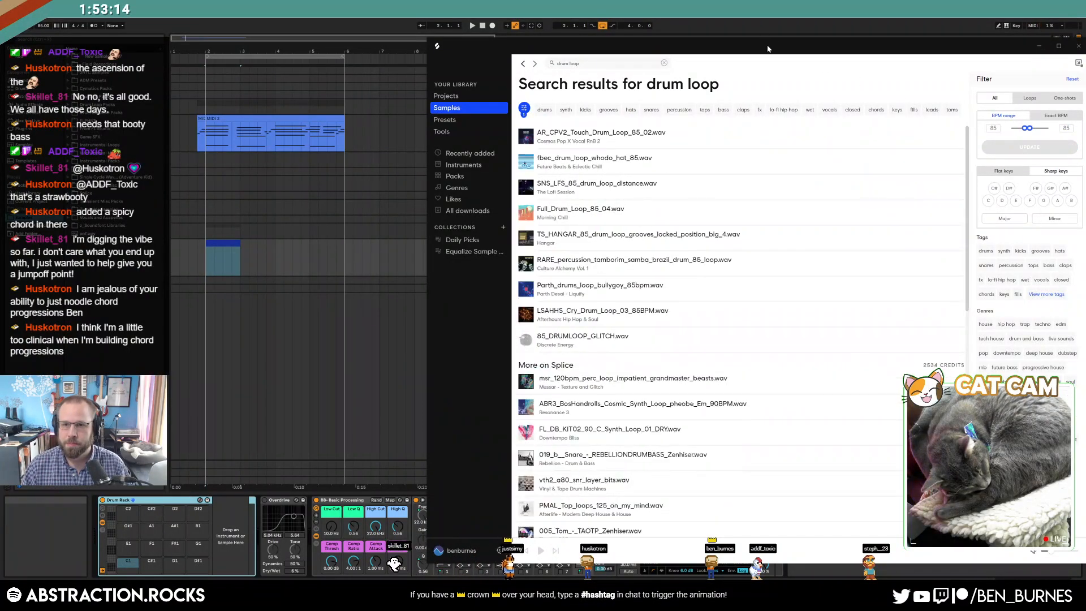
- Filter the results to loops, then audition and get OLIVER_85_live_hihat_loop_dirty_sixteens.wav for 1 credit
left_click_drag(768, 46, 625, 28)
scroll(416, 317, "down", 2)
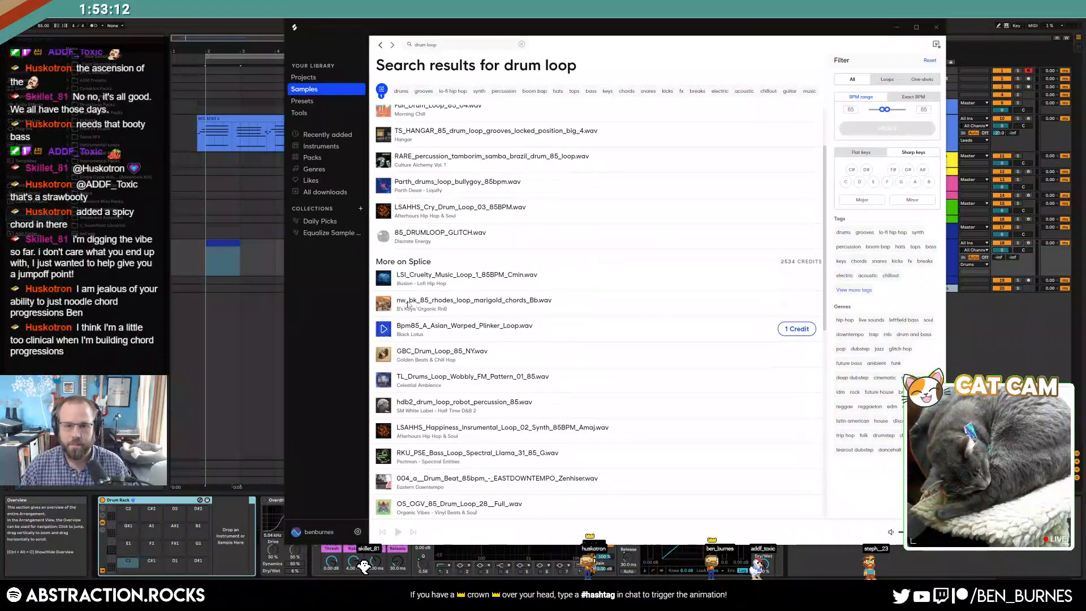
left_click(888, 80)
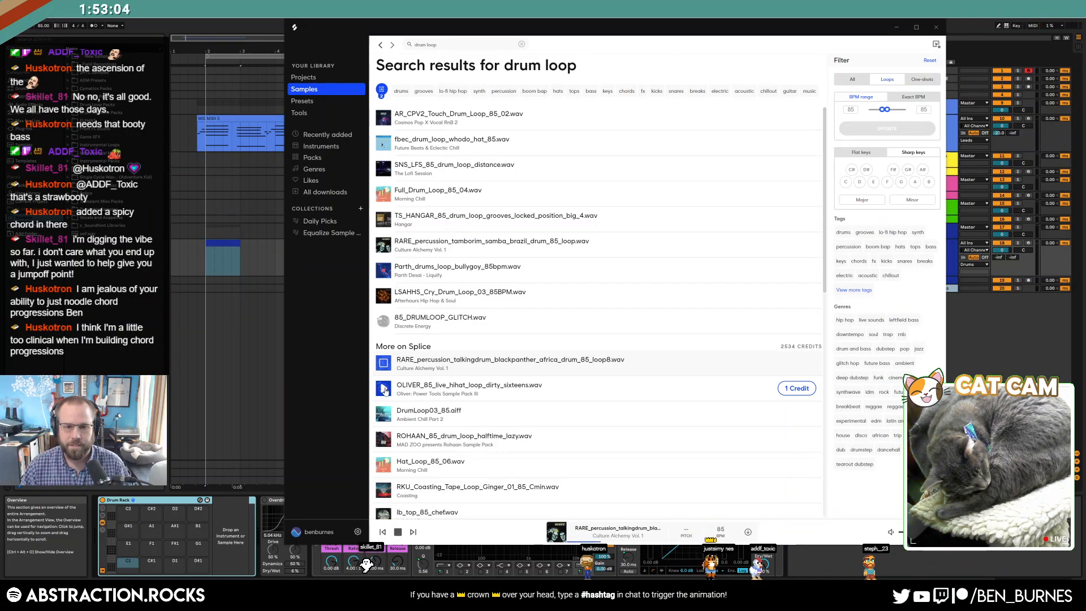
left_click(384, 389)
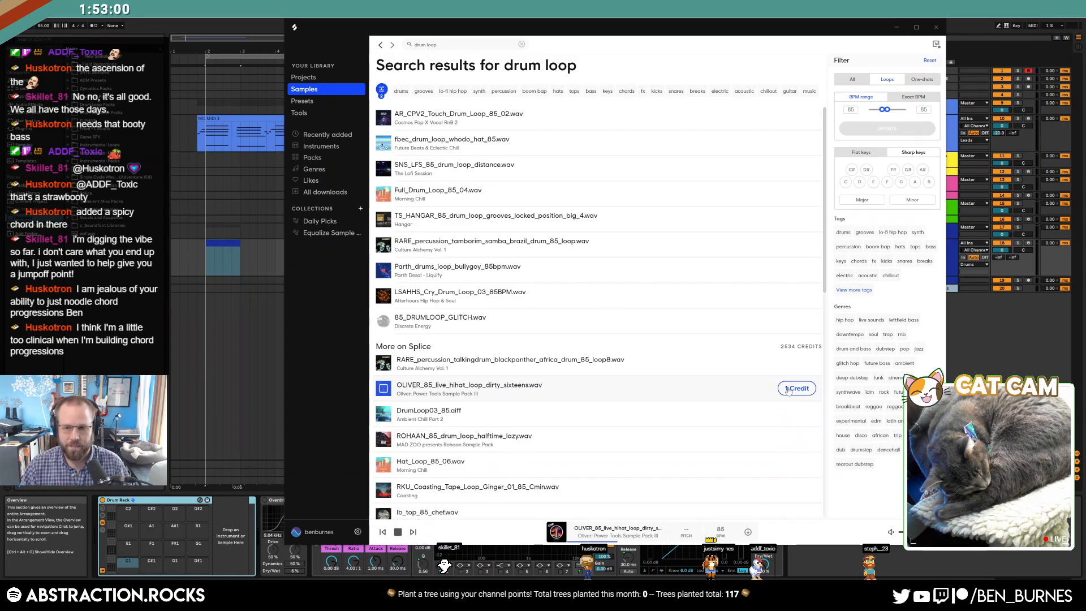
left_click(787, 389)
- Place the OLIVER hi-hat loop at bar 2 on the SAMPLE track and unfold that track
left_click_drag(494, 28, 648, 34)
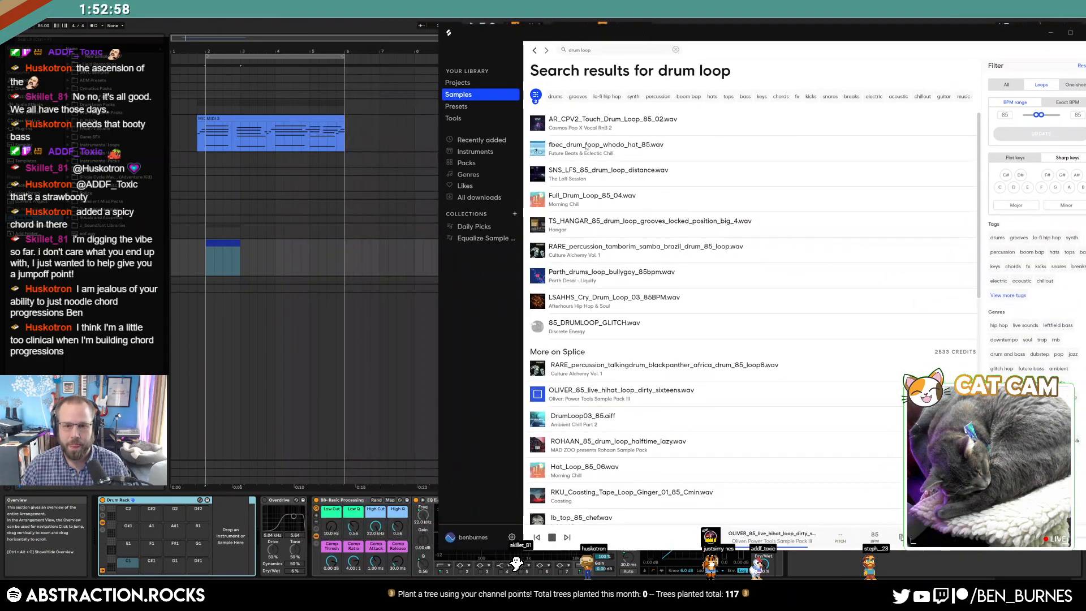
left_click_drag(588, 397, 208, 281)
left_click(277, 281)
left_click(921, 281)
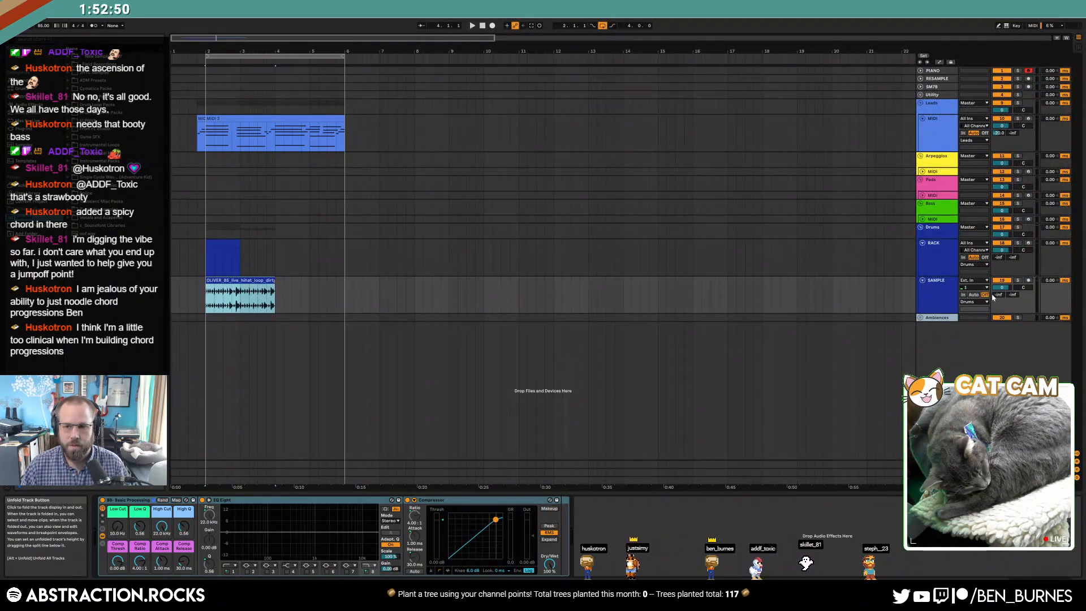
- Play the arrangement and turn on Warp for the OLIVER hi-hat clip
key("space")
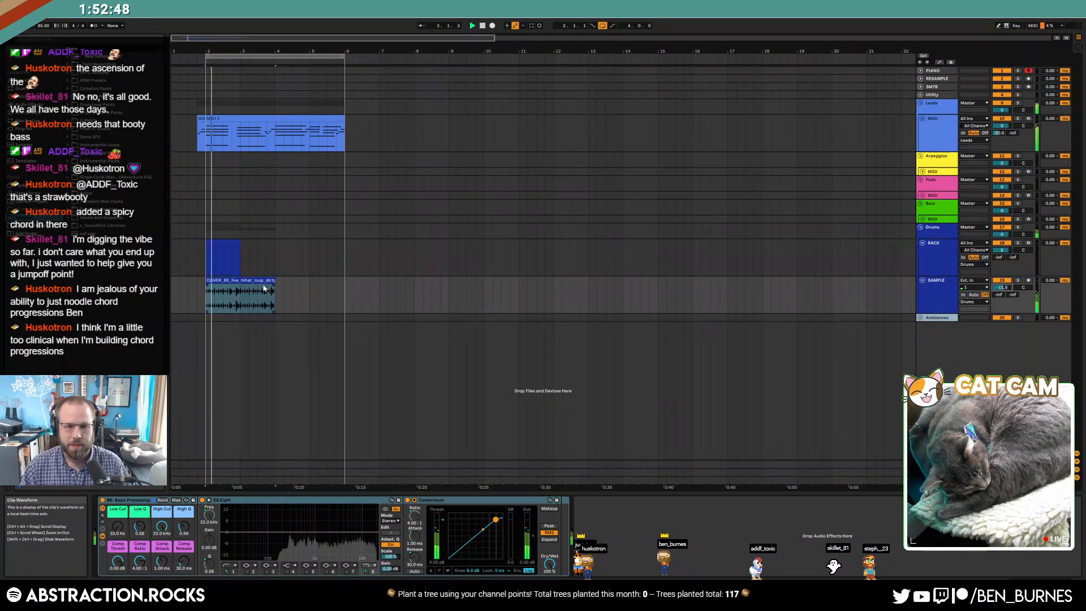
left_click(266, 281)
double_click(265, 281)
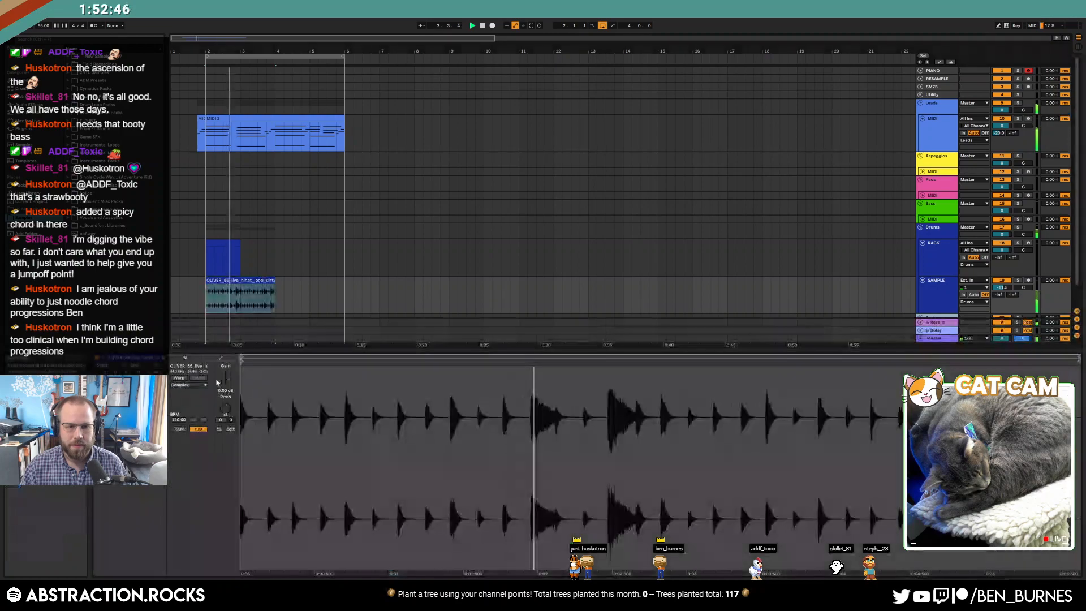
left_click(179, 377)
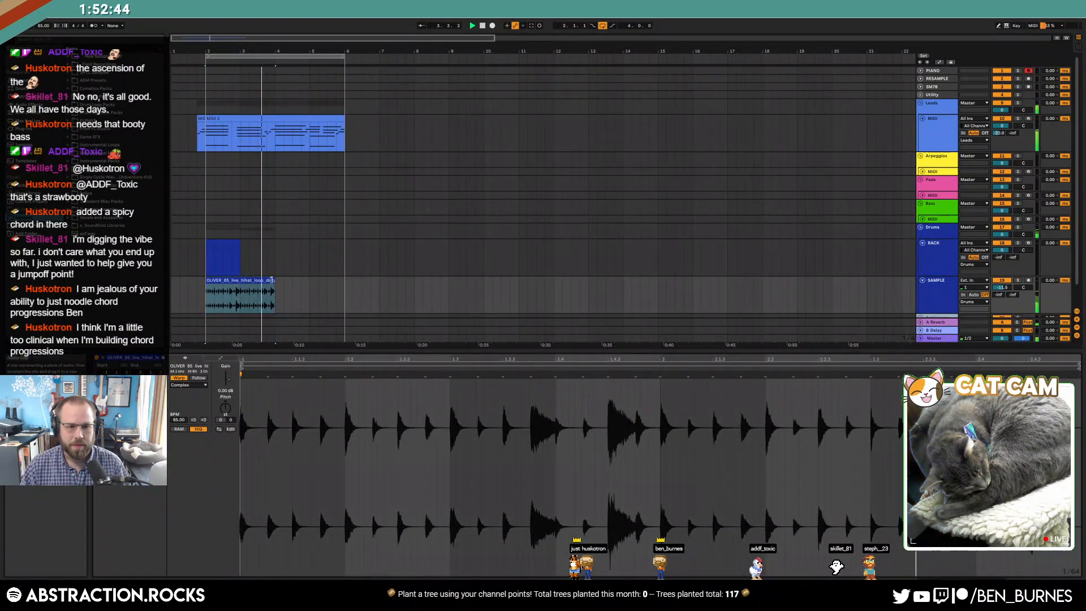
- Loop the hi-hat clip out to bar 6 and lower the SAMPLE track's volume
left_click_drag(271, 280, 346, 286)
left_click(127, 380)
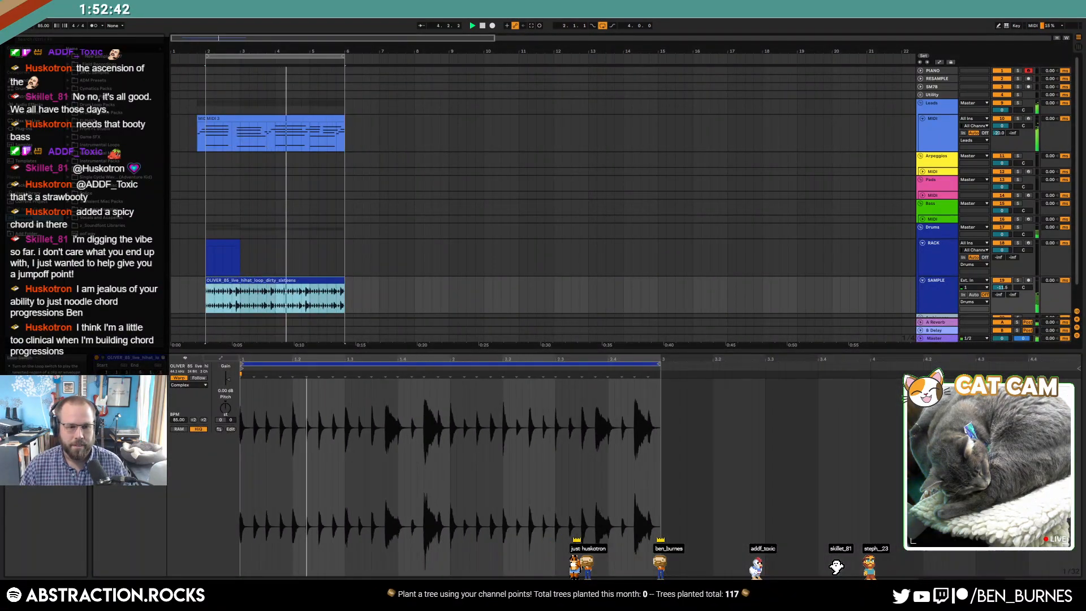
left_click(1001, 288)
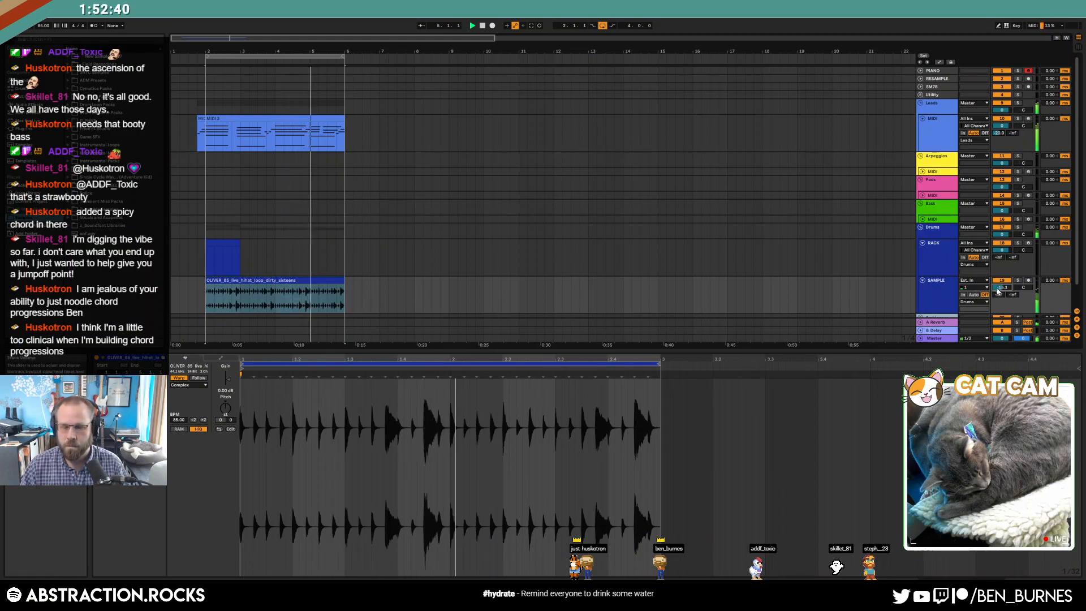
key("shift+Tab")
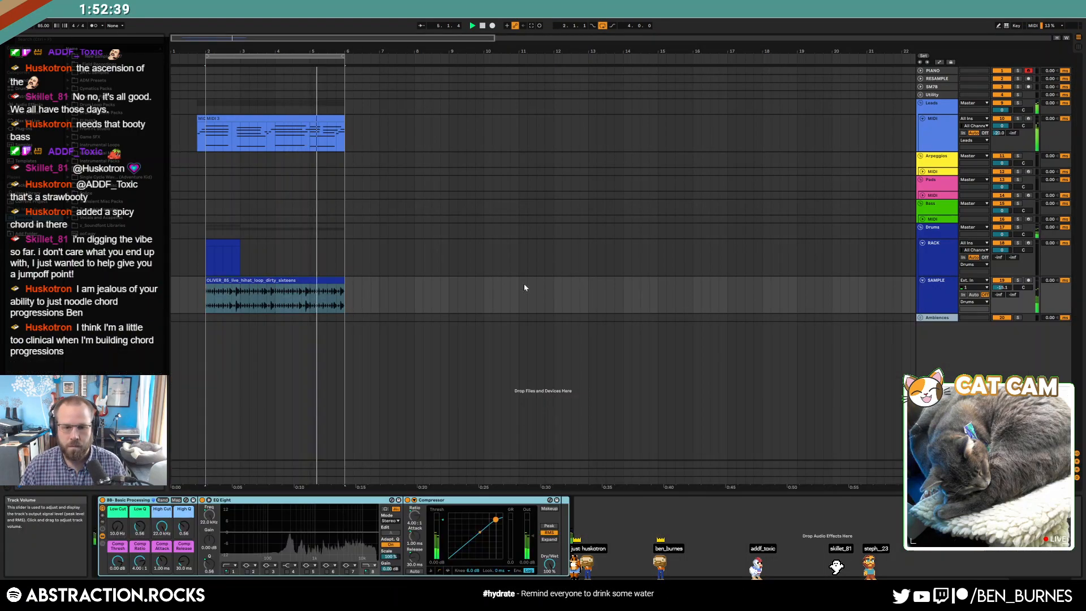
- Split off the last accented hit at the end of the hi-hat clip, cut it and paste it over the accent just before
double_click(282, 279)
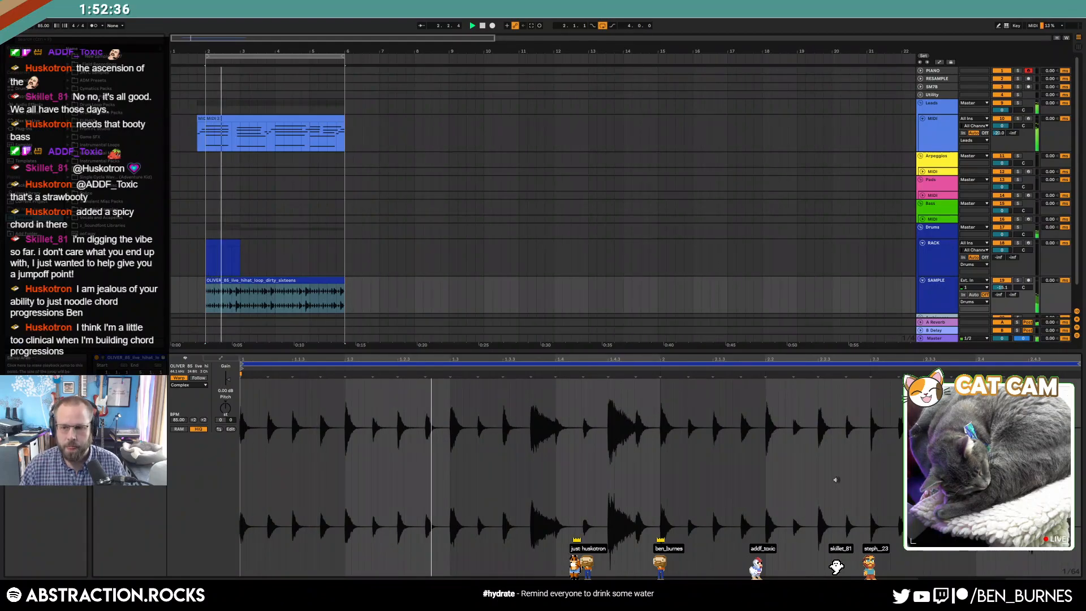
scroll(262, 309, "up", 5)
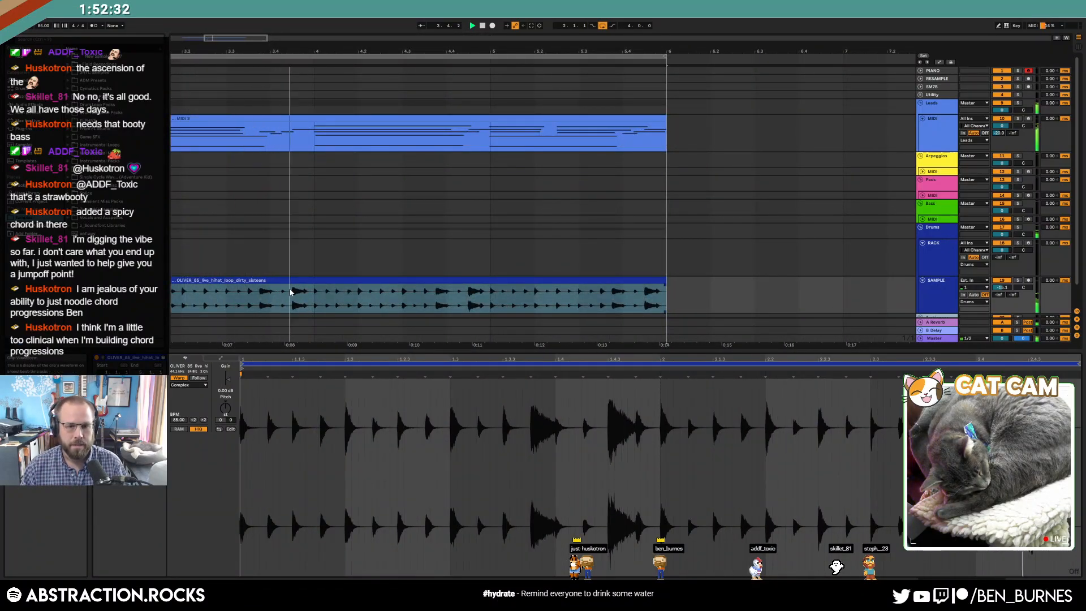
left_click(290, 292)
scroll(288, 293, "up", 2)
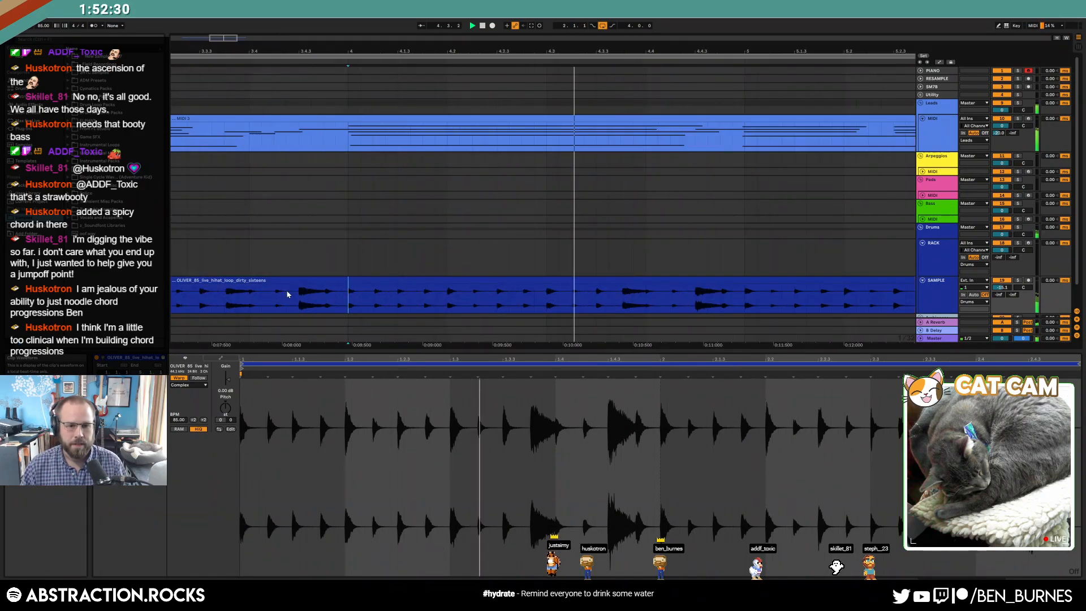
scroll(659, 291, "down", 2)
left_click(855, 302)
key("ctrl+e")
key("ctrl+x")
left_click(832, 296)
key("ctrl+v")
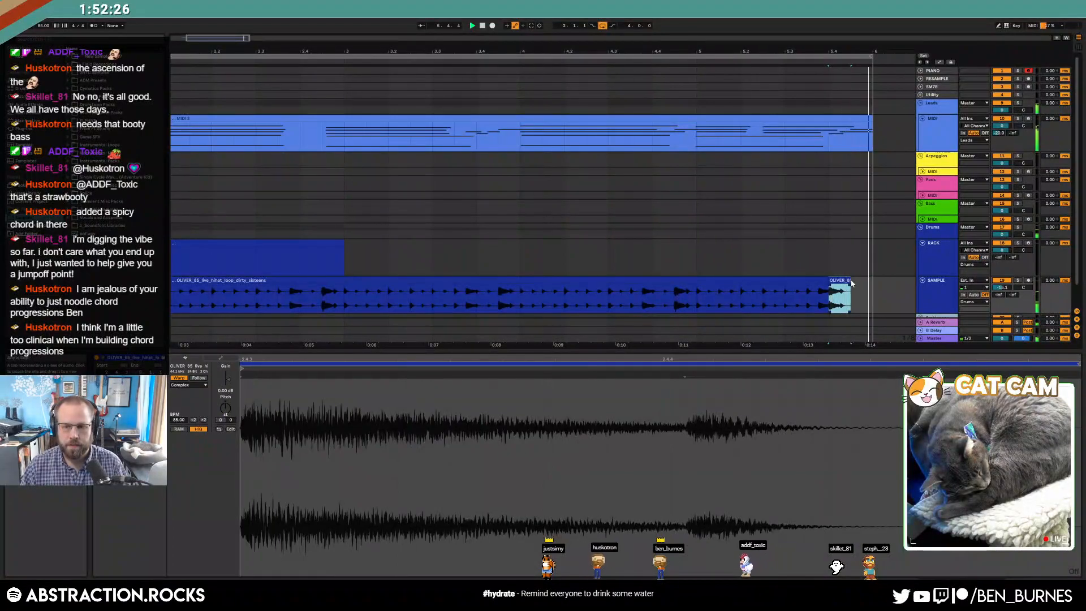
- Extend the pasted hi-hat slice to the end of the loop at bar 6
left_click_drag(850, 280, 872, 280)
left_click(807, 295)
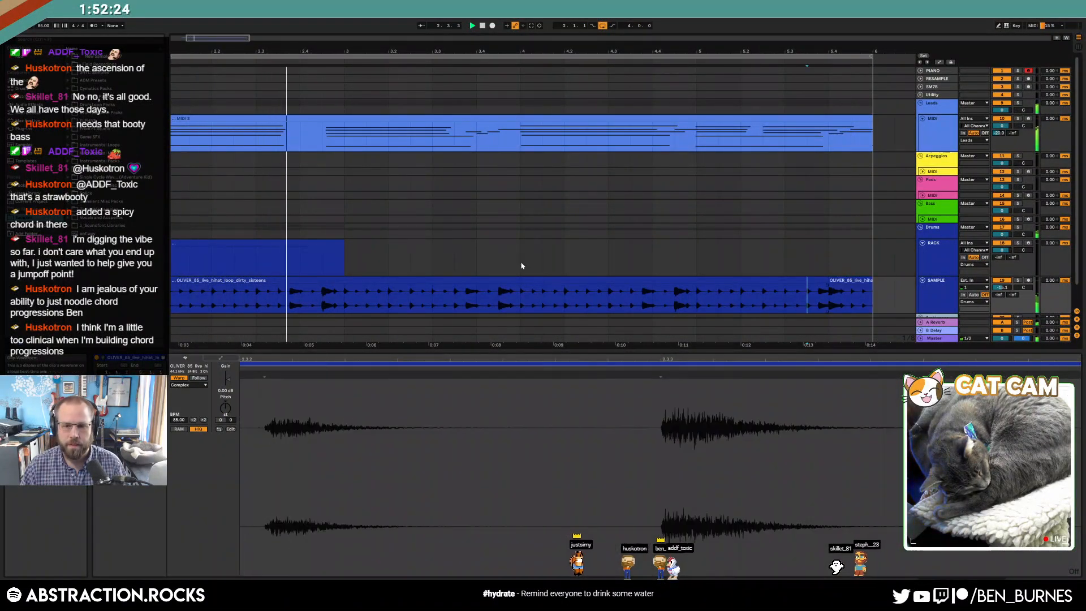
scroll(568, 272, "down", 5)
key("shift+Tab")
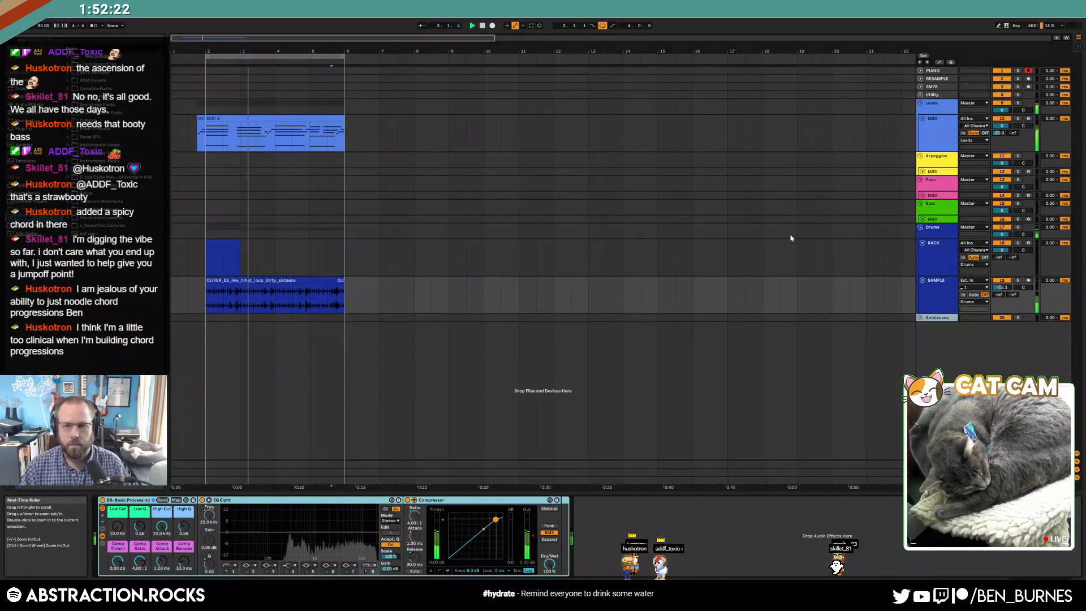
- Stop playback and extend the empty RACK clip on the Drums group to bar 6
left_click(939, 254)
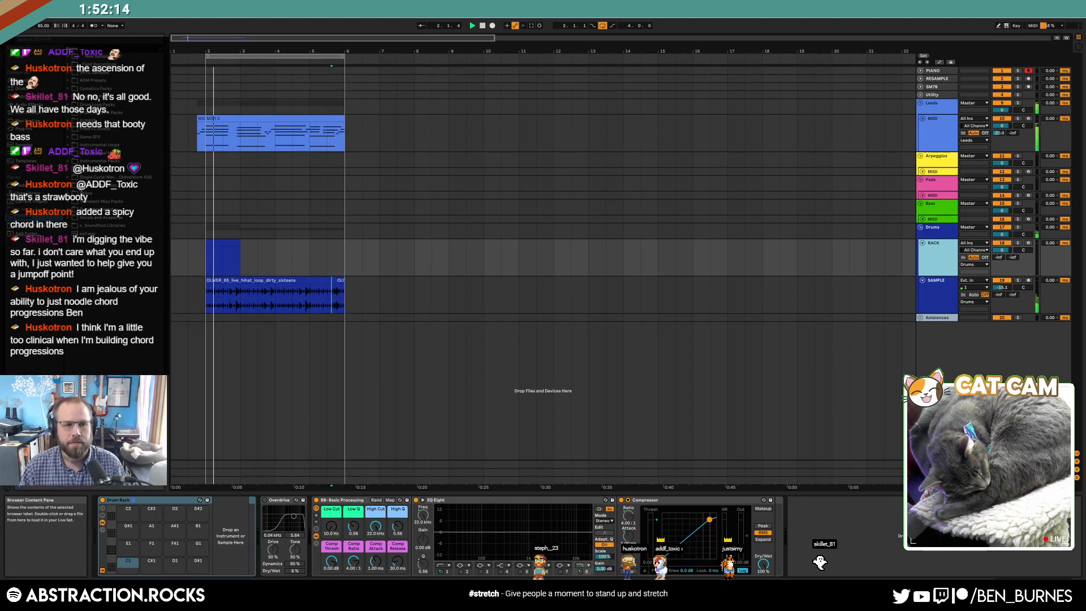
key("space")
left_click_drag(239, 243, 345, 248)
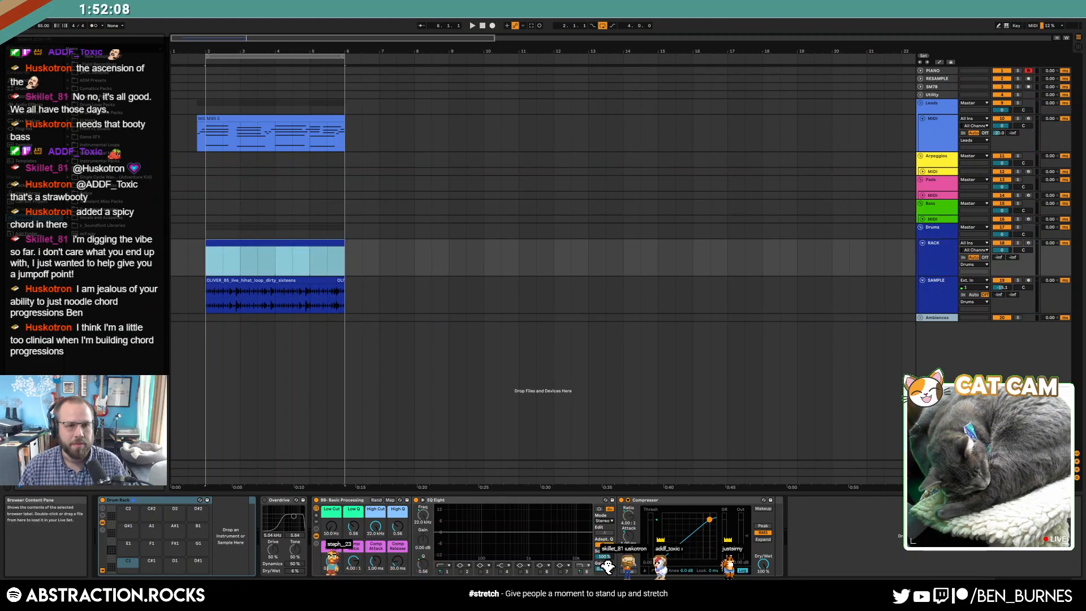
- Browse the sample pack folders, expand the one with the individual drum hits and find its kick samples
left_click(68, 113)
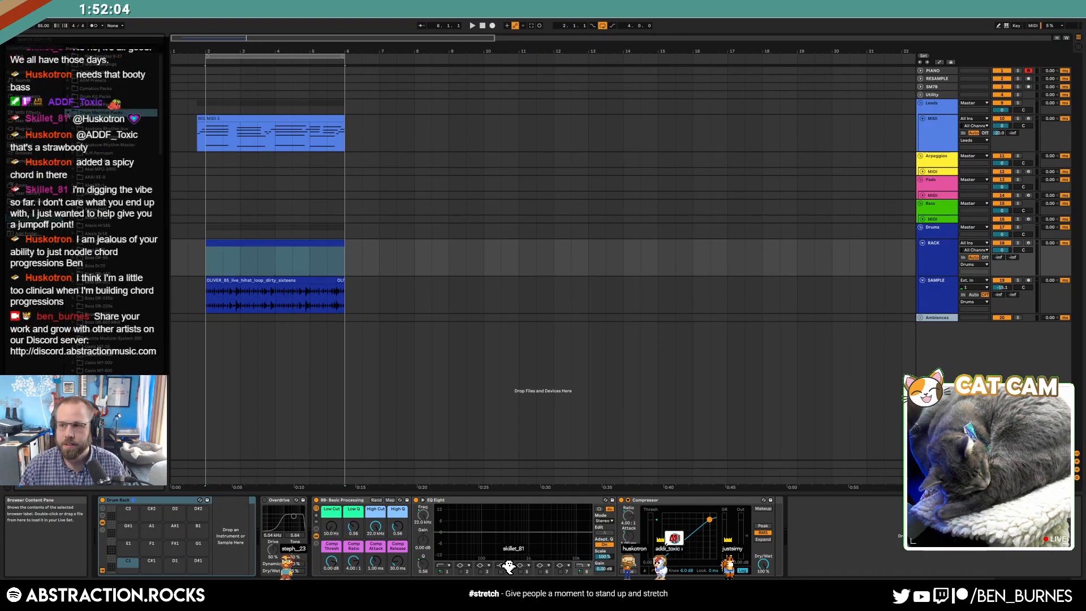
left_click(68, 114)
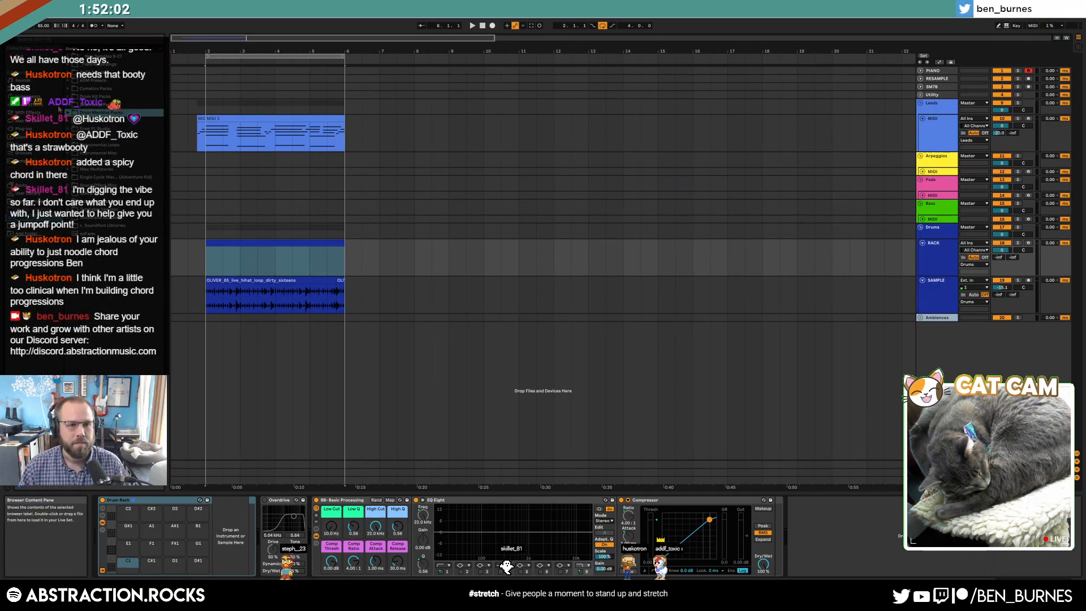
left_click(68, 104)
left_click(68, 104)
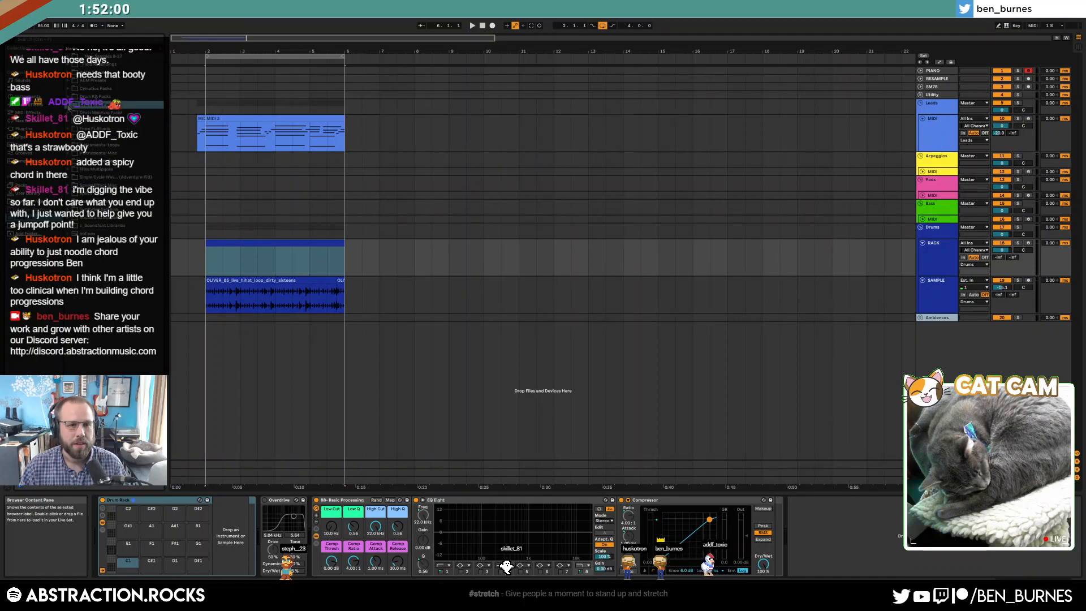
left_click(68, 97)
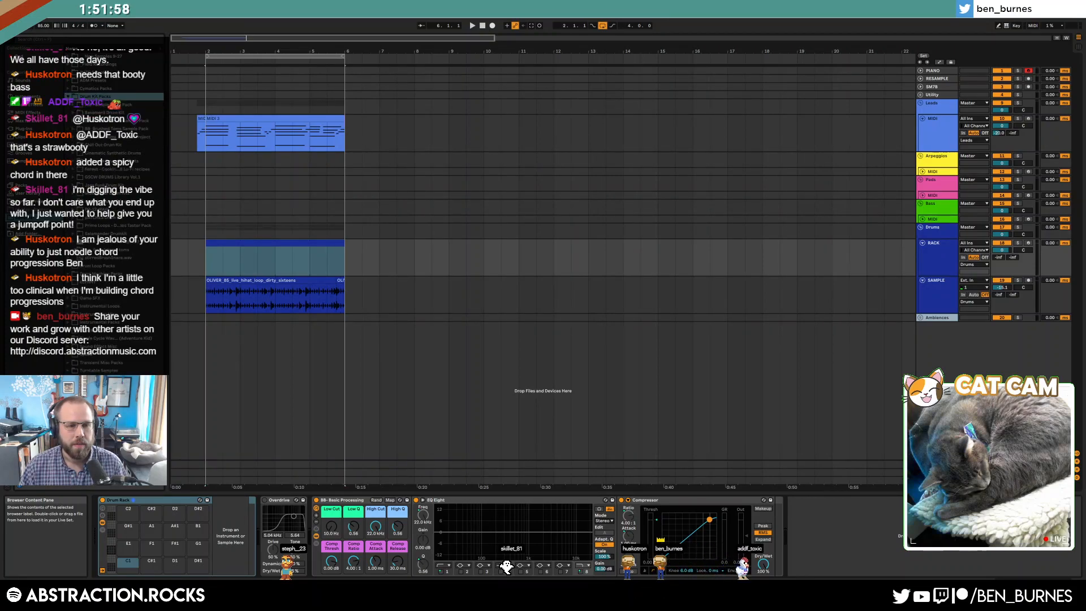
left_click(74, 233)
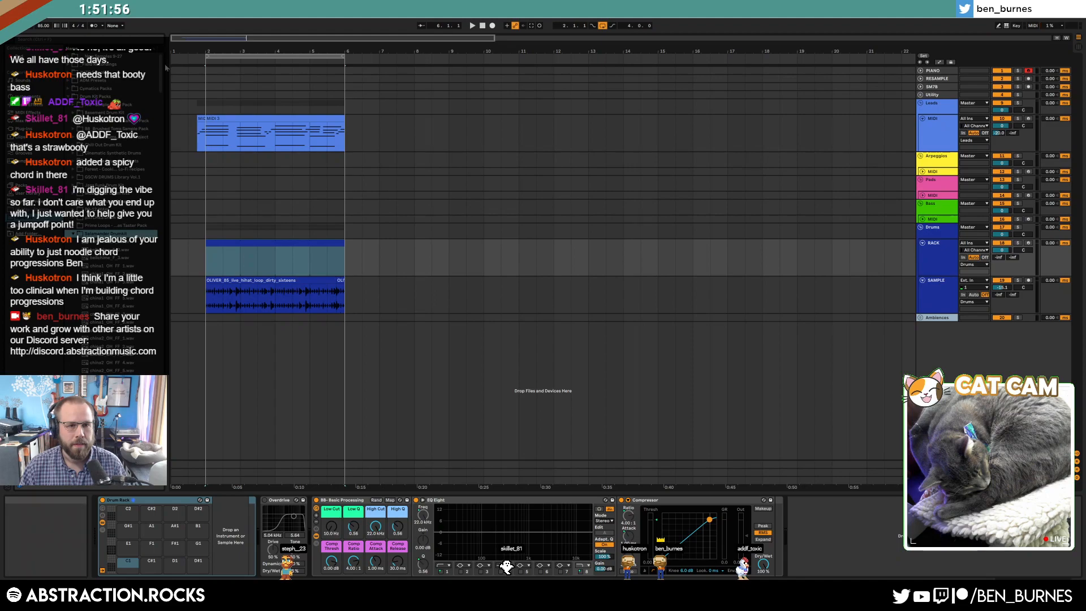
left_click_drag(162, 72, 174, 275)
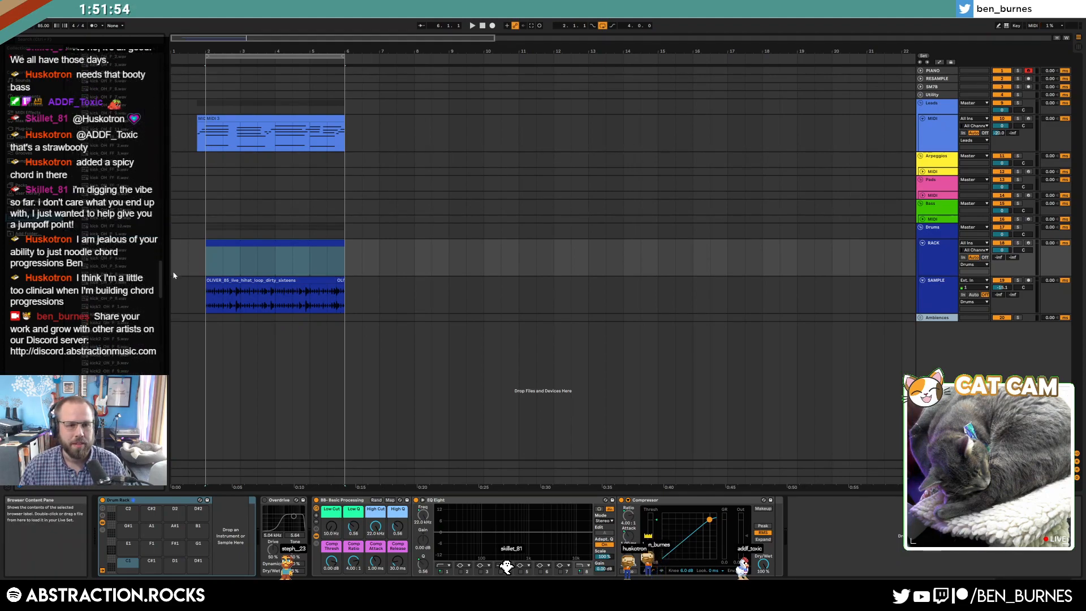
- Audition several kick samples and load kick_OH_P_3 onto the C1 pad of the RACK track's Drum Rack
left_click(127, 268)
left_click(121, 308)
left_click(109, 354)
scroll(108, 353, "down", 2)
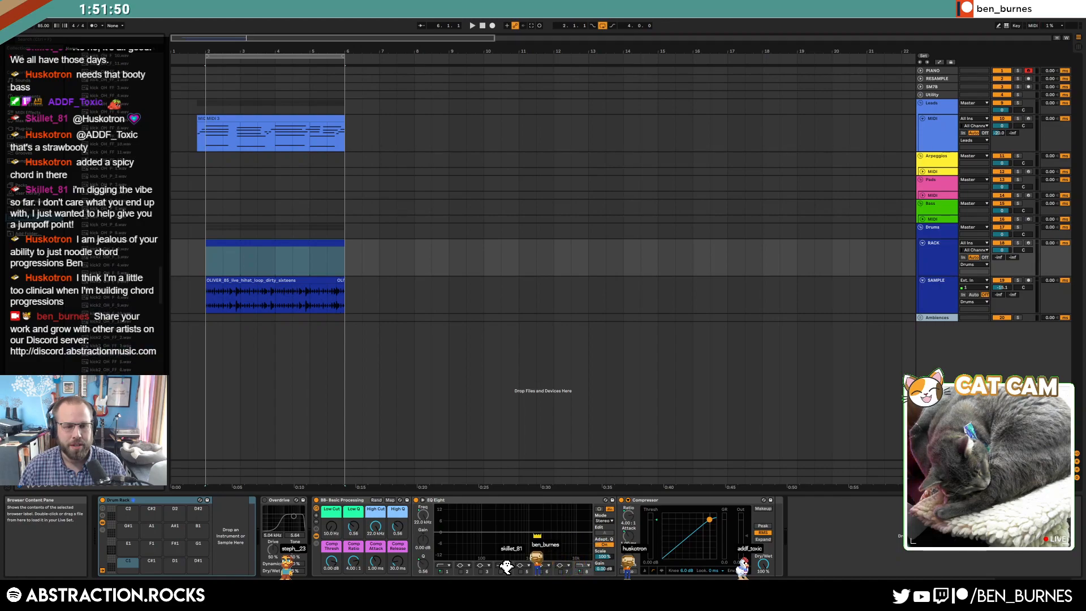
left_click(113, 185)
left_click_drag(113, 185, 137, 572)
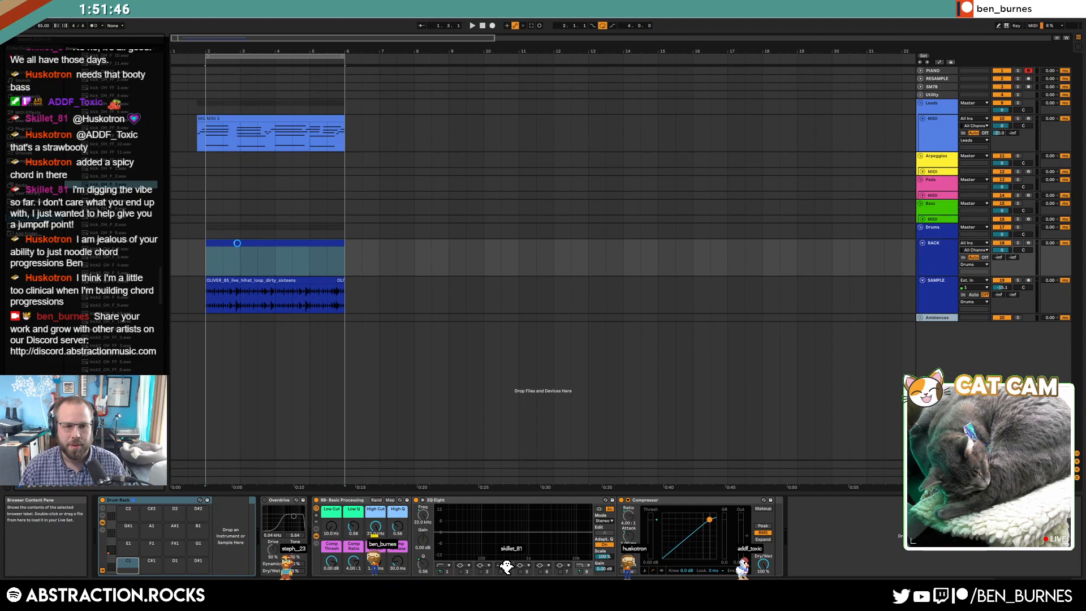
- Add sixteenth-note kicks on 1.1, 1.2.4 and 1.3 in the RACK clip while checking them in playback
double_click(237, 243)
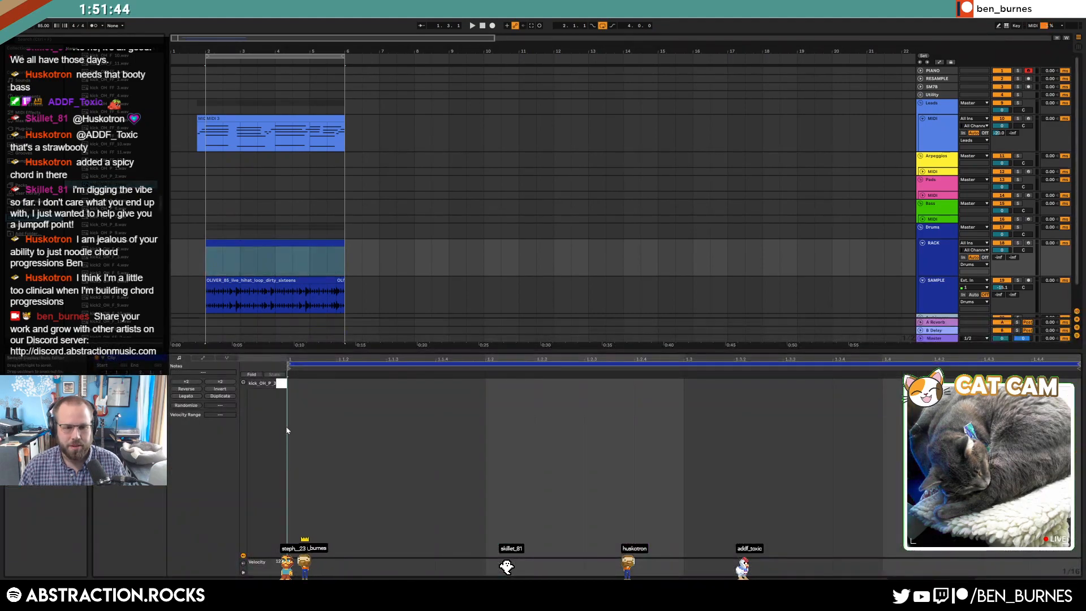
double_click(296, 386)
key("space")
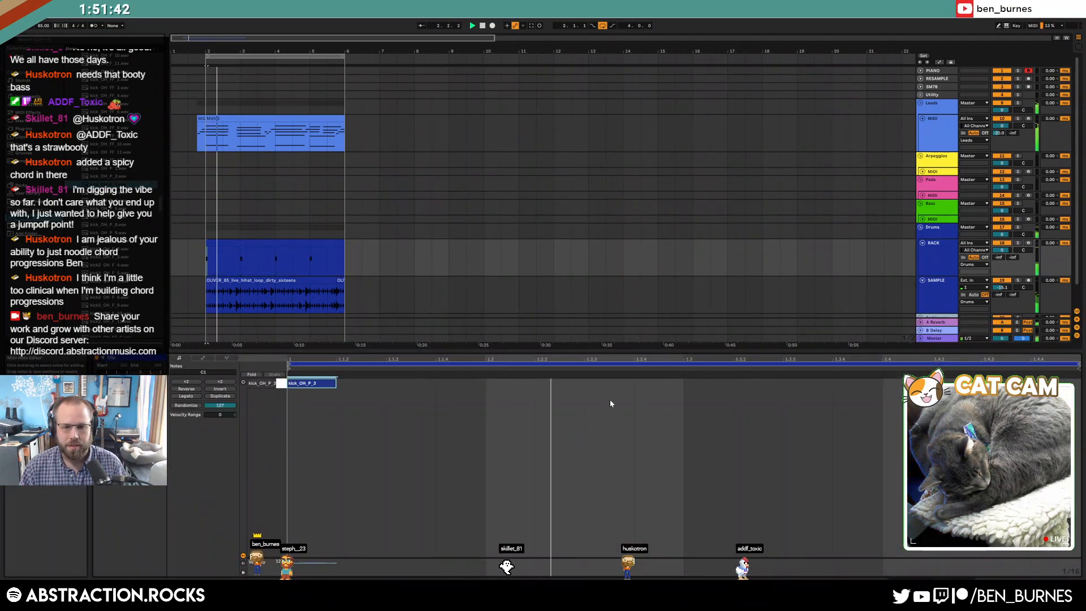
left_click(640, 390)
key("space")
double_click(690, 384)
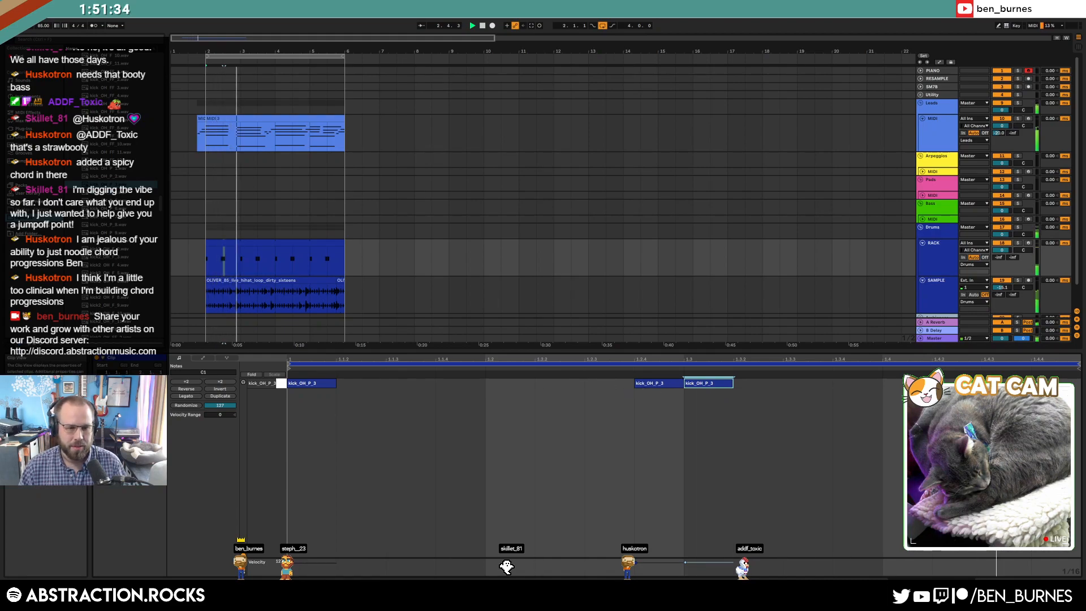
- Compare the Leads MIDI clip with the hi-hat clip and its end slice during playback, and stop the transport
left_click(299, 121)
left_click(144, 412)
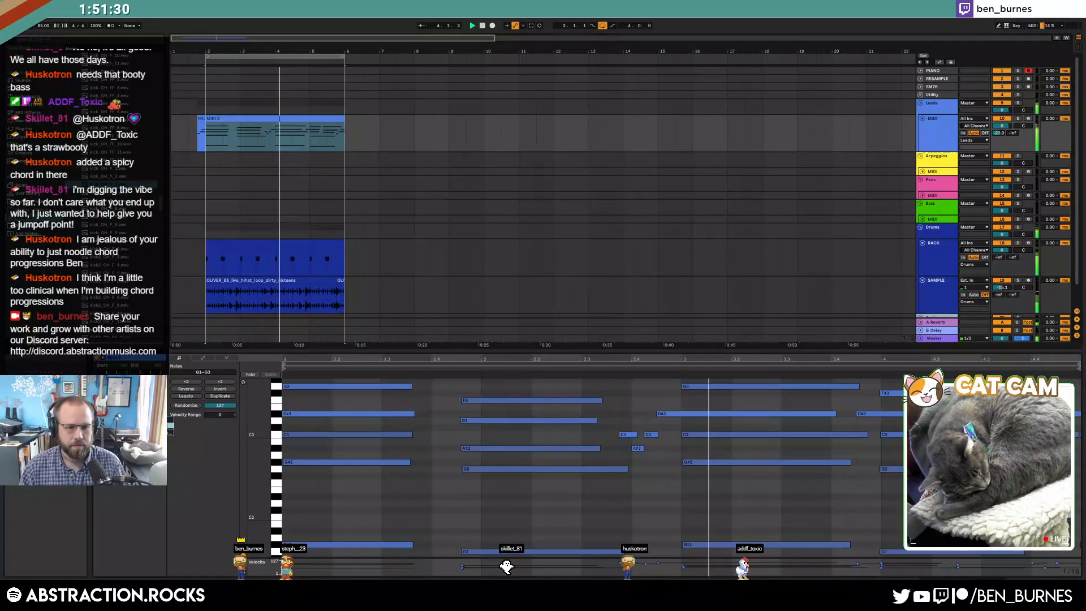
left_click(324, 304)
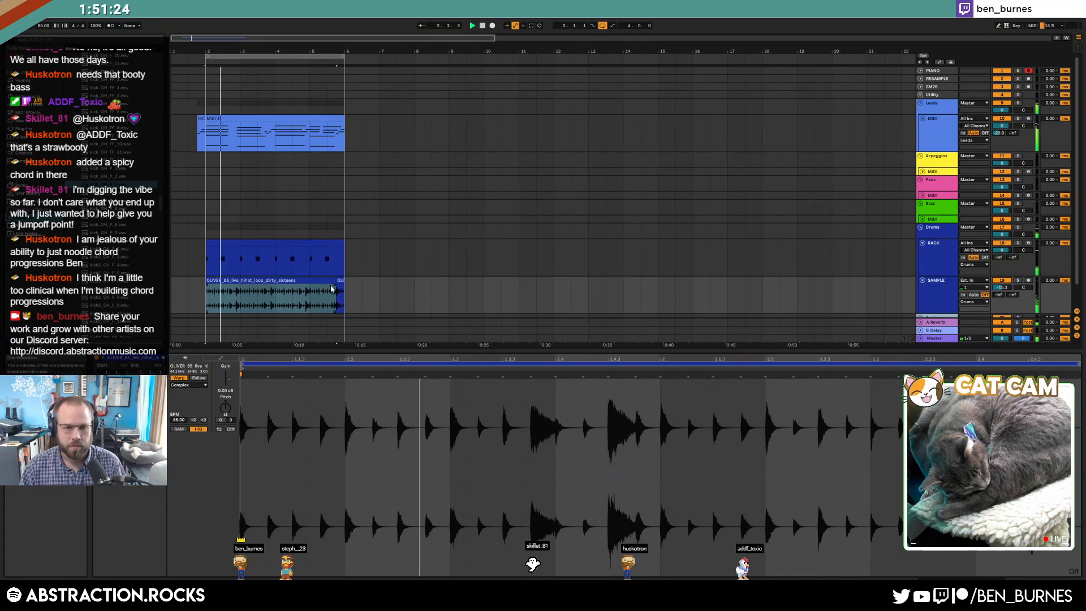
left_click(340, 282)
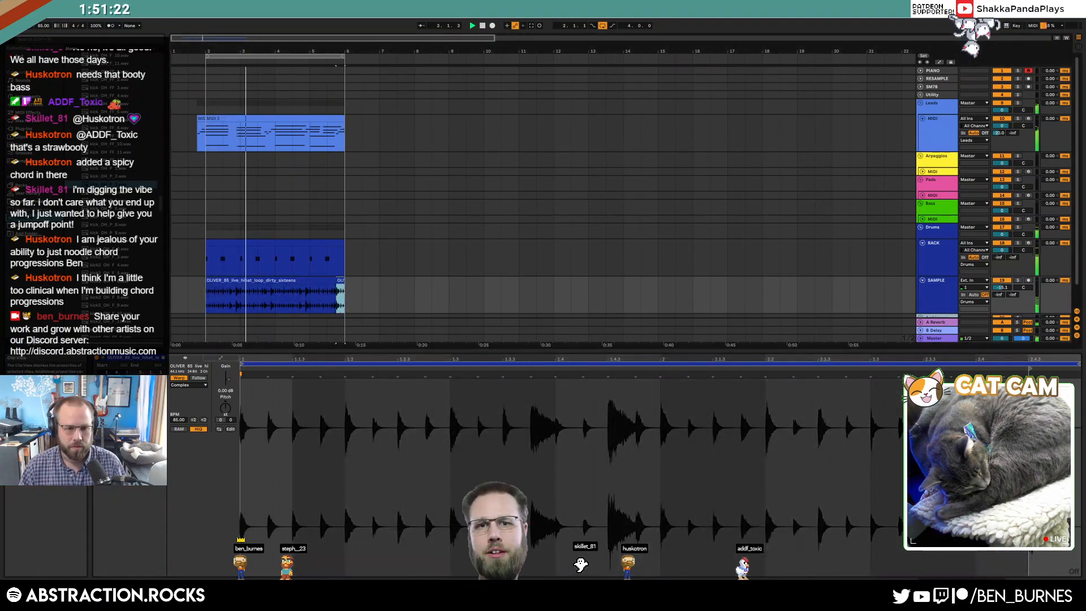
key("shift+Tab")
key("space")
- Turn the looped RACK clip into one four-bar clip and vary the kick pattern with extra and shifted hits after the first bar
left_click(288, 242)
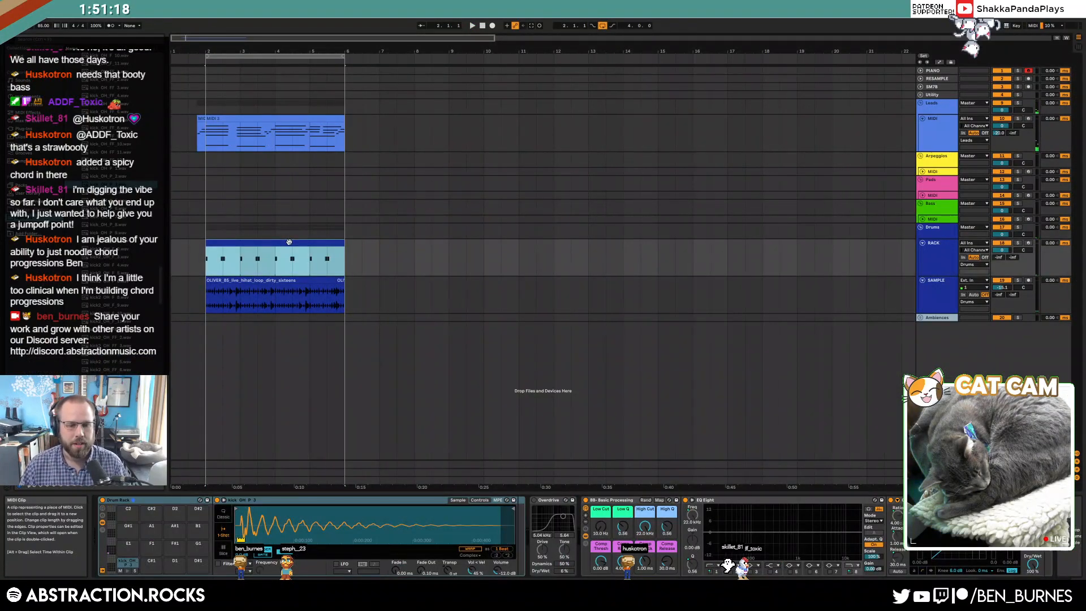
key("shift+Tab")
left_click(644, 394)
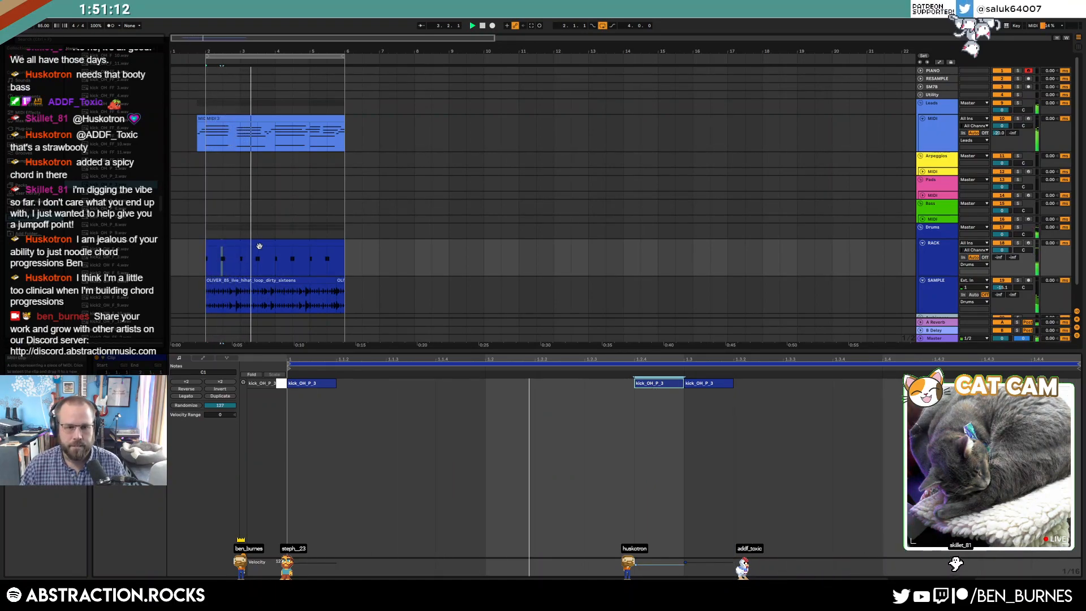
left_click(259, 245)
left_click(638, 384)
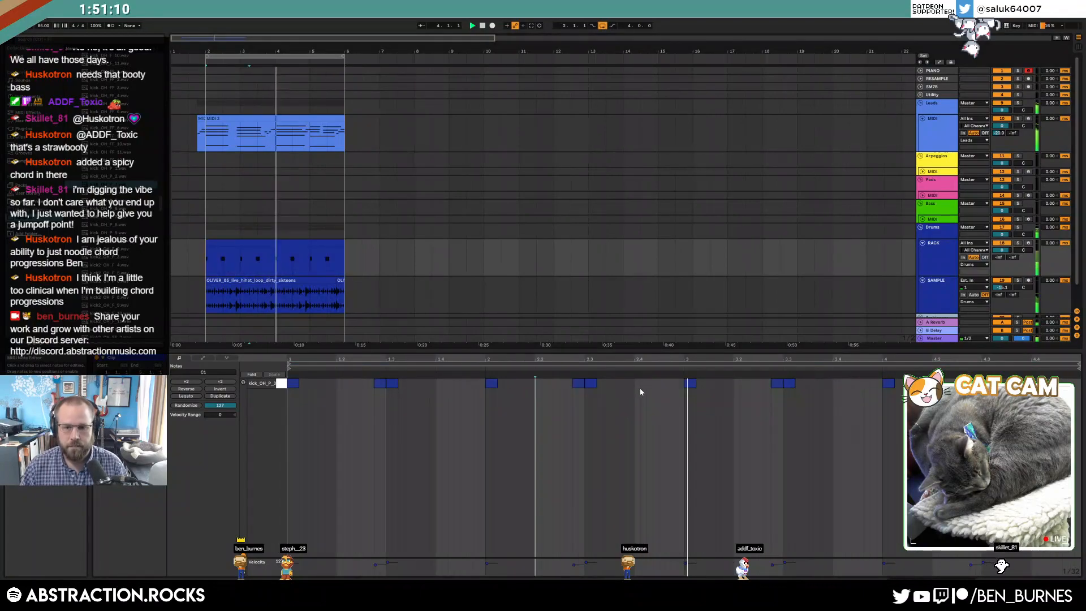
left_click_drag(638, 383, 650, 382)
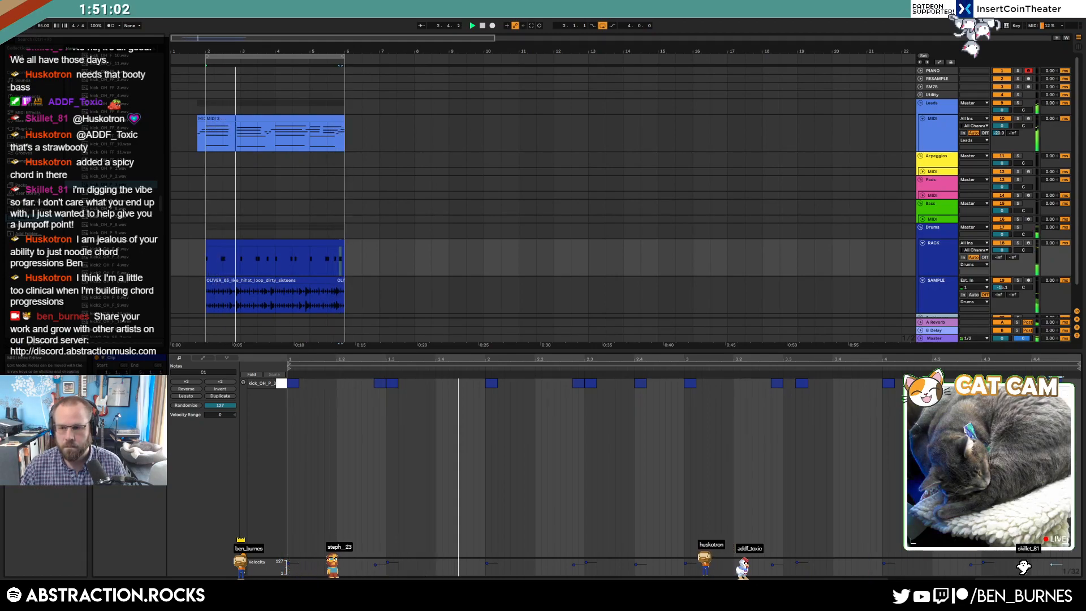
- Listen to the varied kick pattern against the hi-hat clips and stop playback
left_click(336, 288)
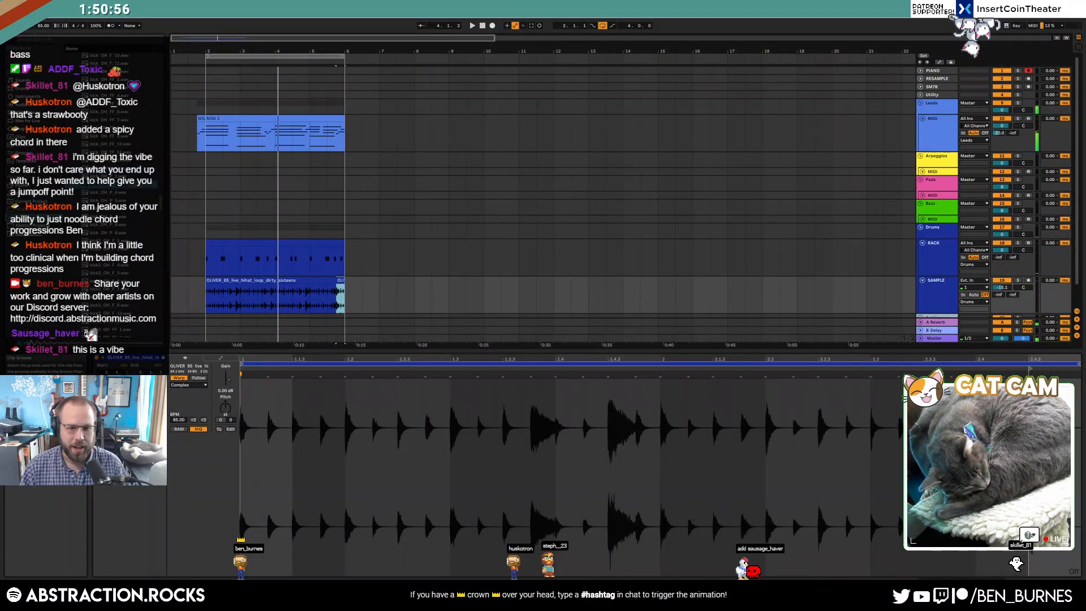
left_click(306, 281)
key("space")
key("shift+Tab")
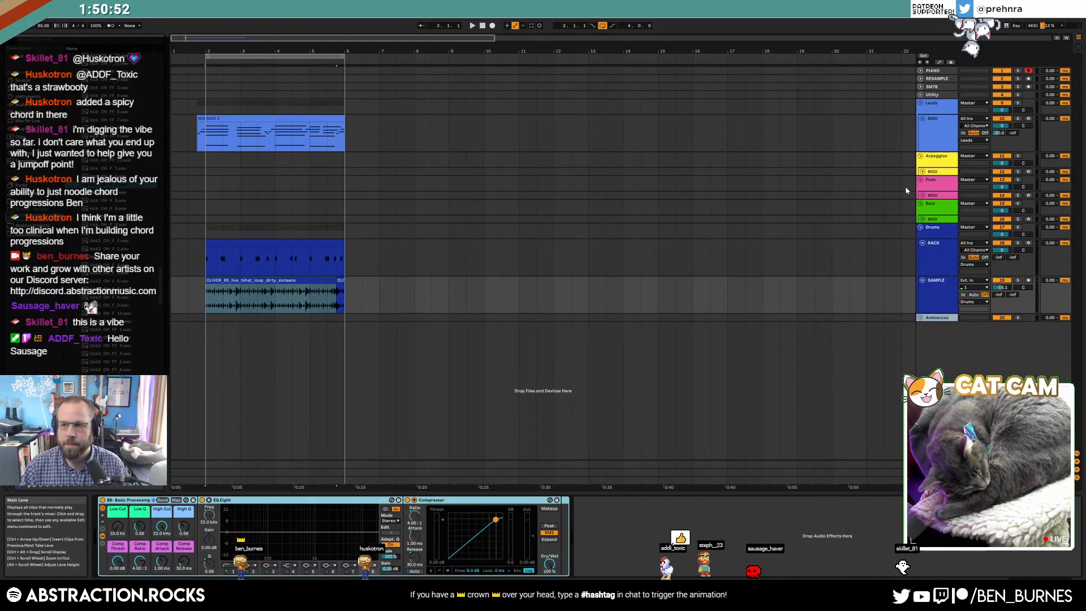
- Unfold the Arpeggios MIDI track and create an empty one-bar MIDI clip at bar 2
left_click(922, 171)
left_click(934, 175)
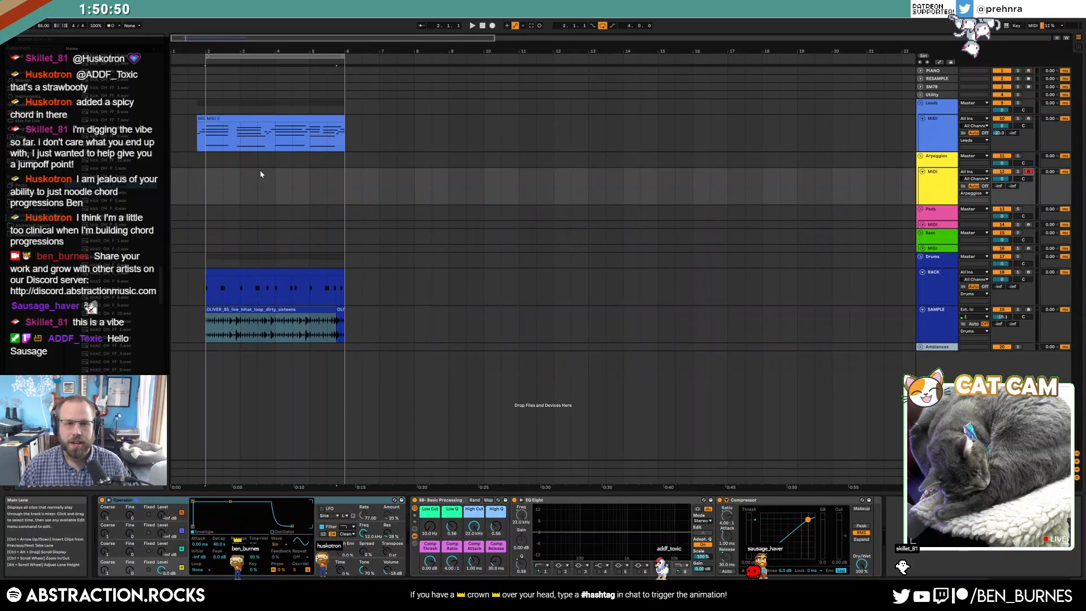
double_click(235, 186)
double_click(235, 185)
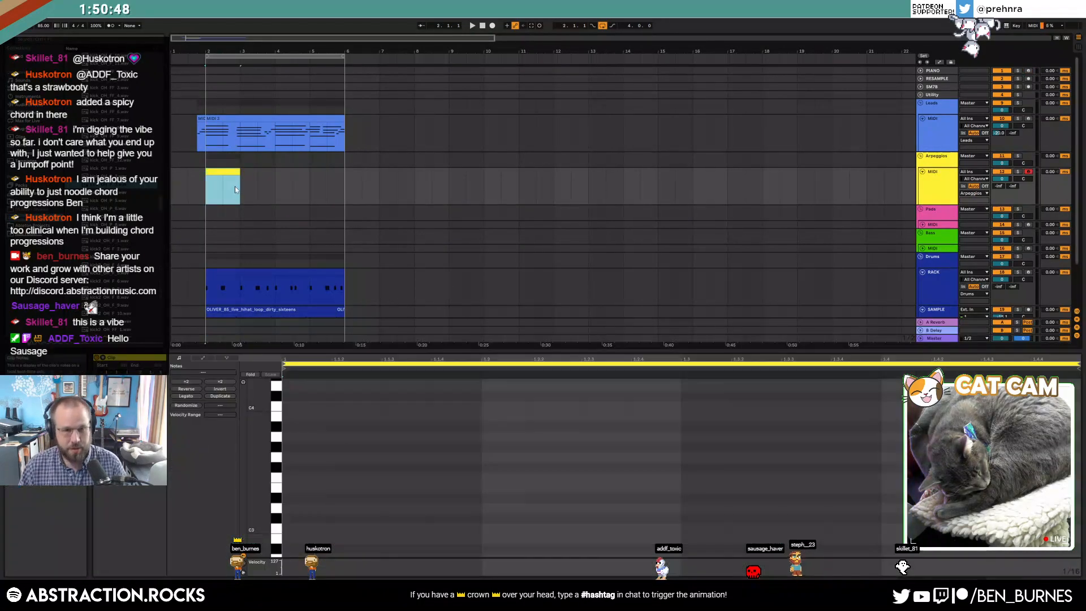
- Draw three consecutive eighth notes, G3, A#3 and D#4, from the start of the arpeggio clip
left_click_drag(261, 447, 260, 447)
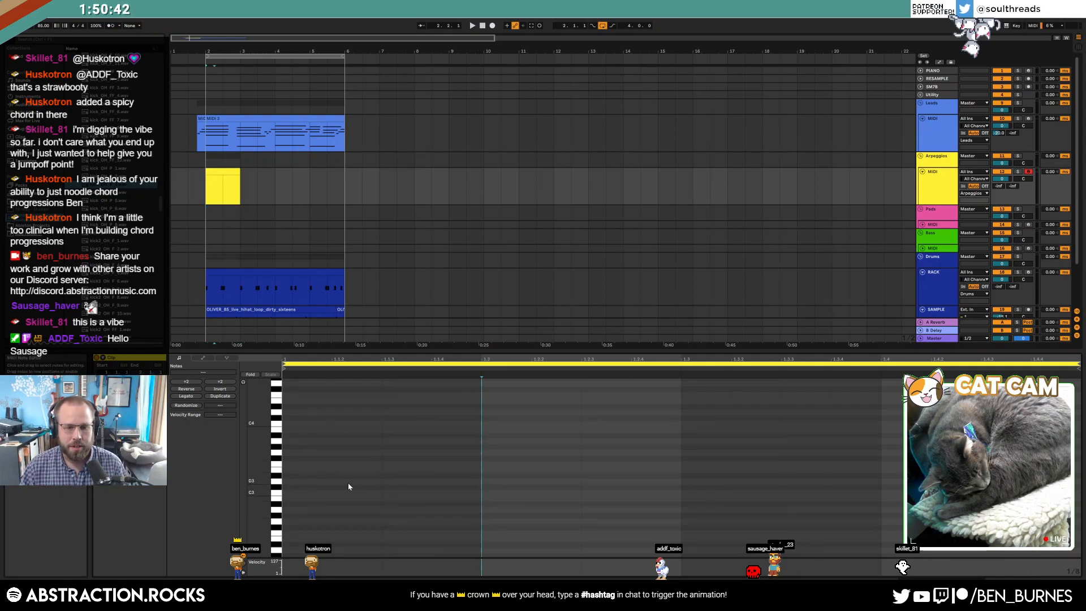
double_click(288, 452)
double_click(386, 435)
double_click(491, 407)
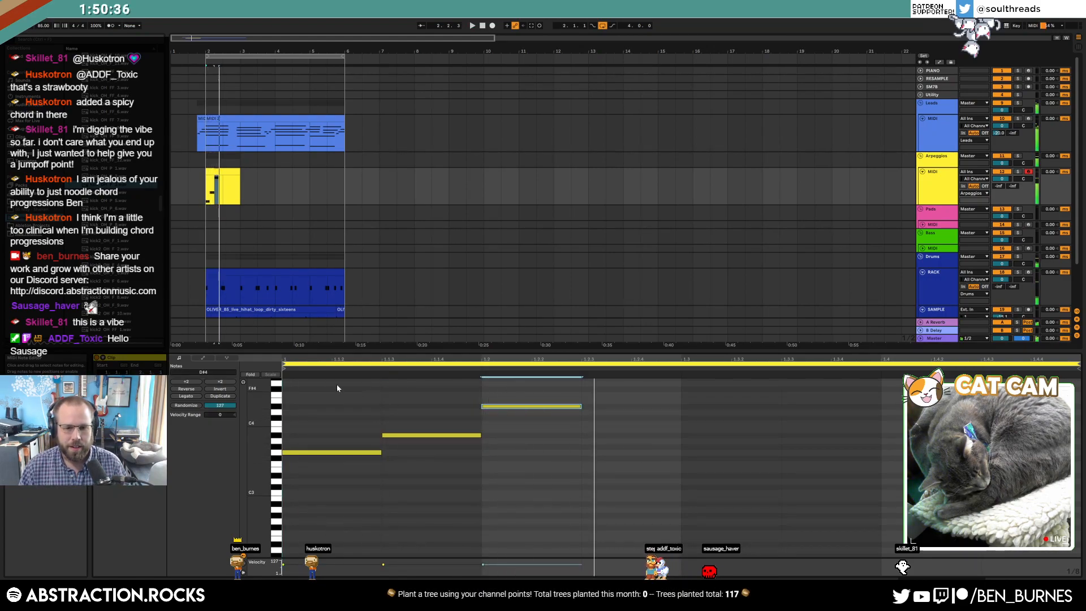
- Compress the three arpeggio notes to sixteenths, add a D#3 sixteenth after them and play the result
key("super+a")
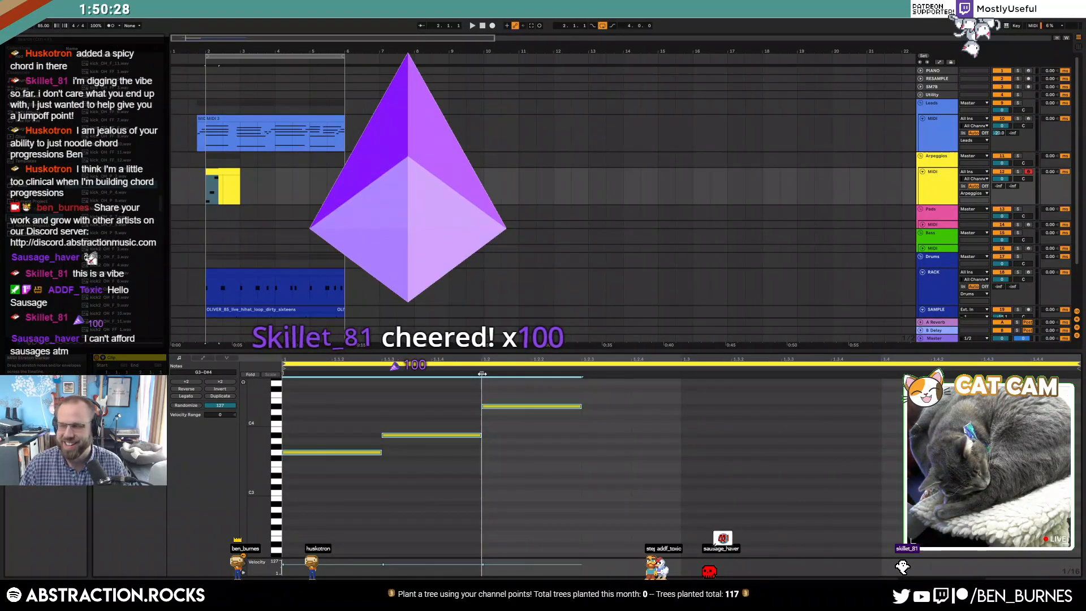
left_click_drag(482, 374, 382, 374)
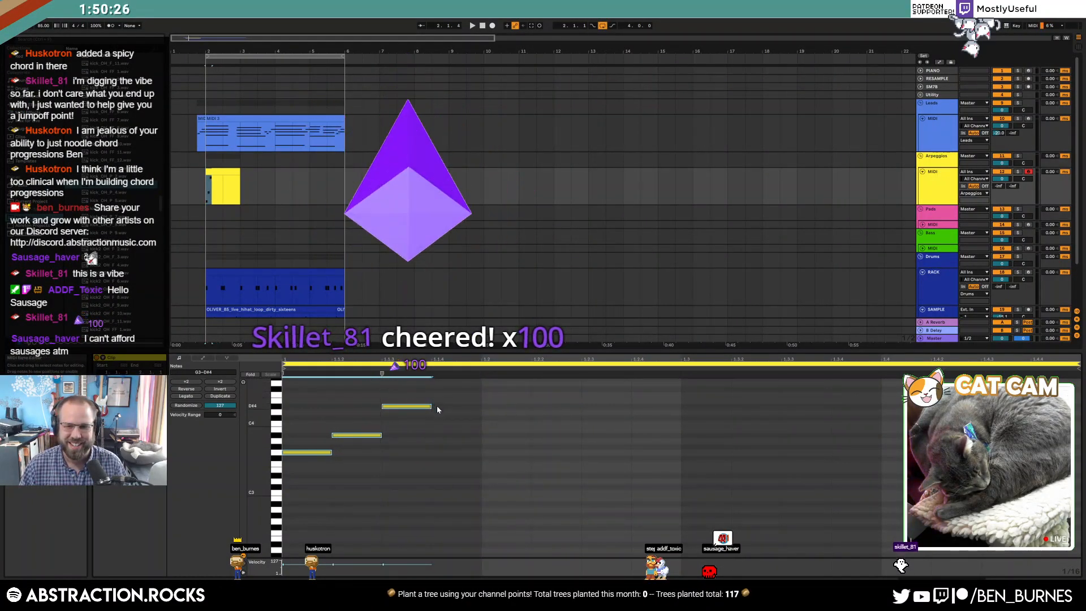
double_click(438, 475)
key("space")
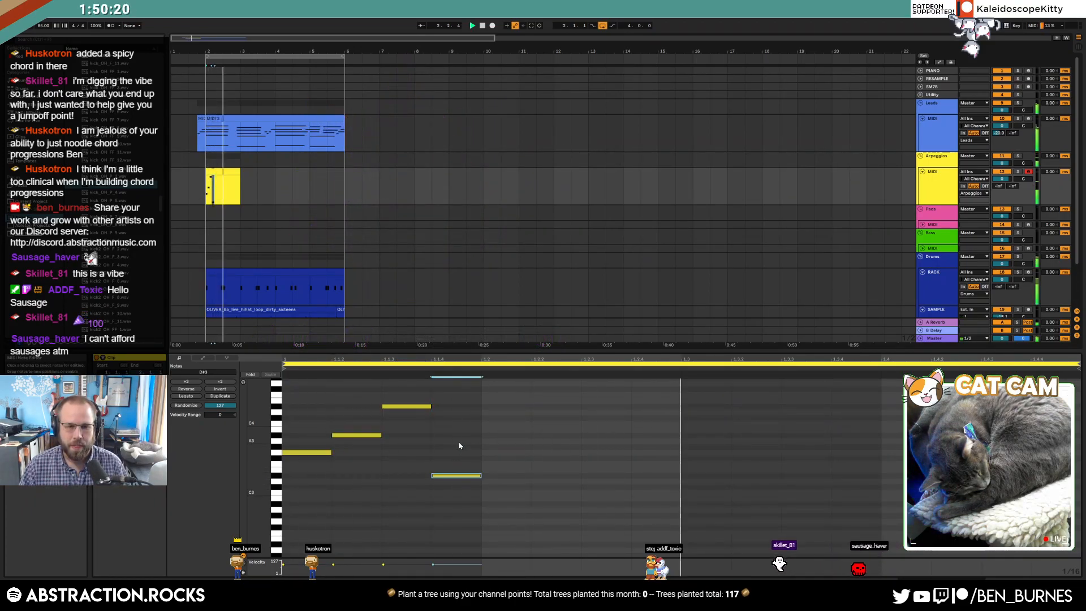
- Set the Operator oscillator waveform on the Arpeggios MIDI track to Sine 4 Bit
key("shift+Tab")
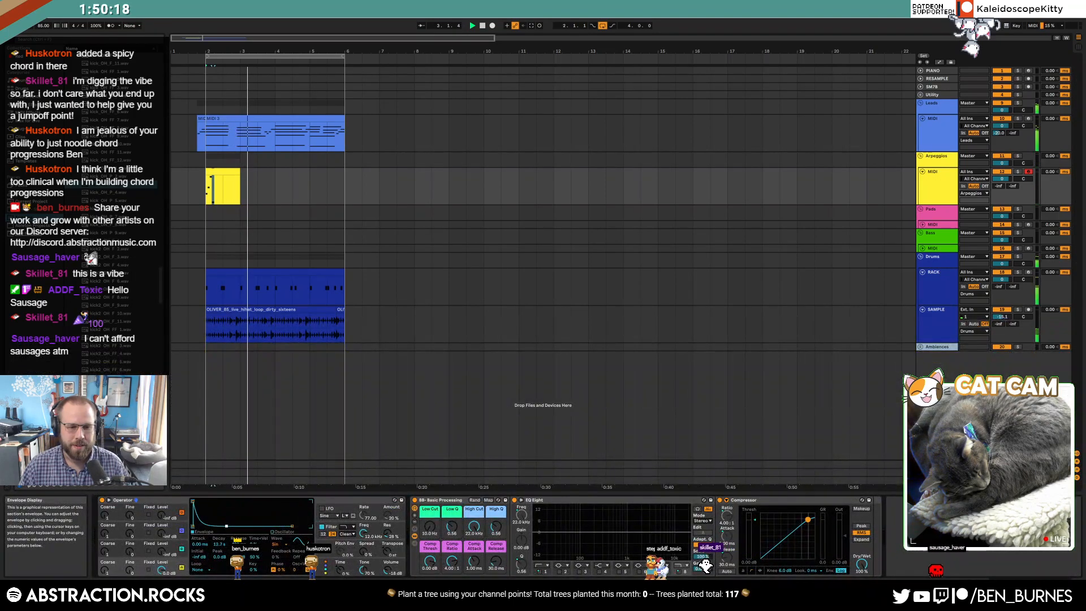
left_click(275, 543)
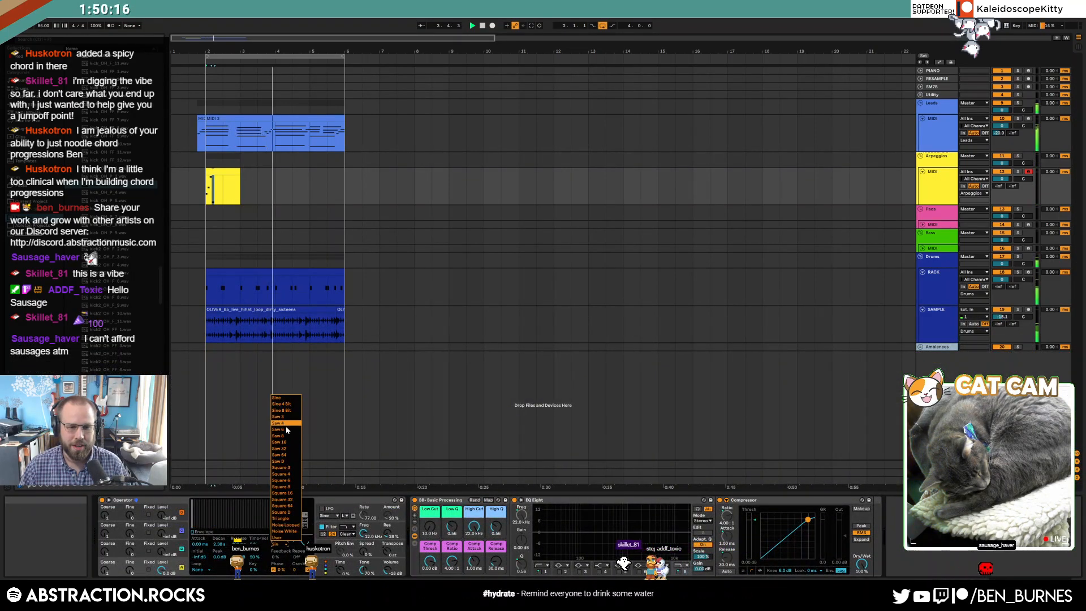
left_click(288, 404)
- Duplicate the arpeggio clip and its following empty bar to bar 4, and transpose the copy's last note up an octave and down a semitone
left_click_drag(275, 189, 208, 191)
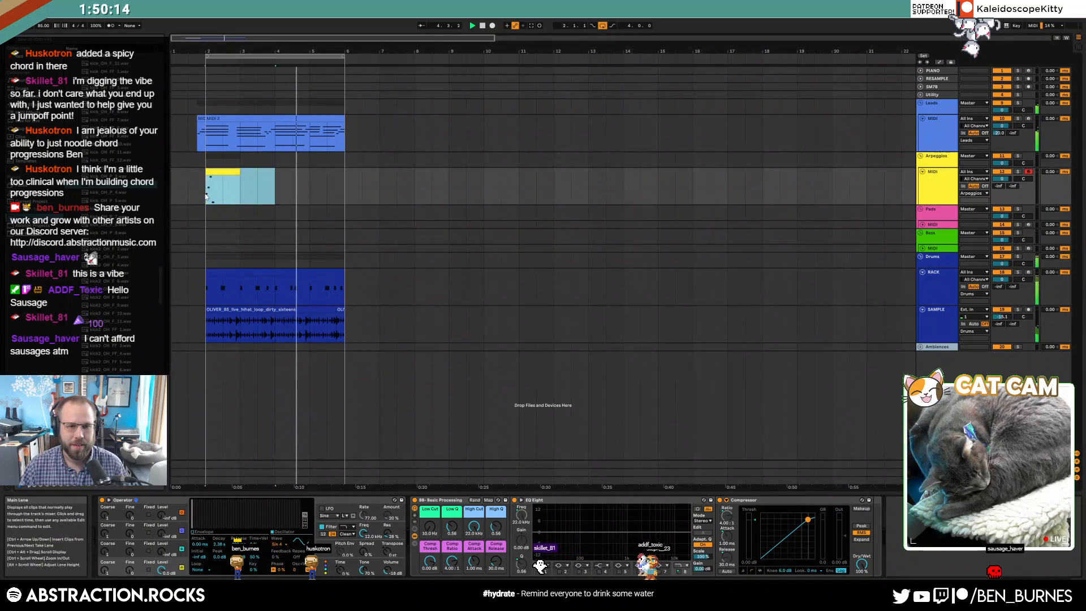
key("ctrl+d")
double_click(294, 171)
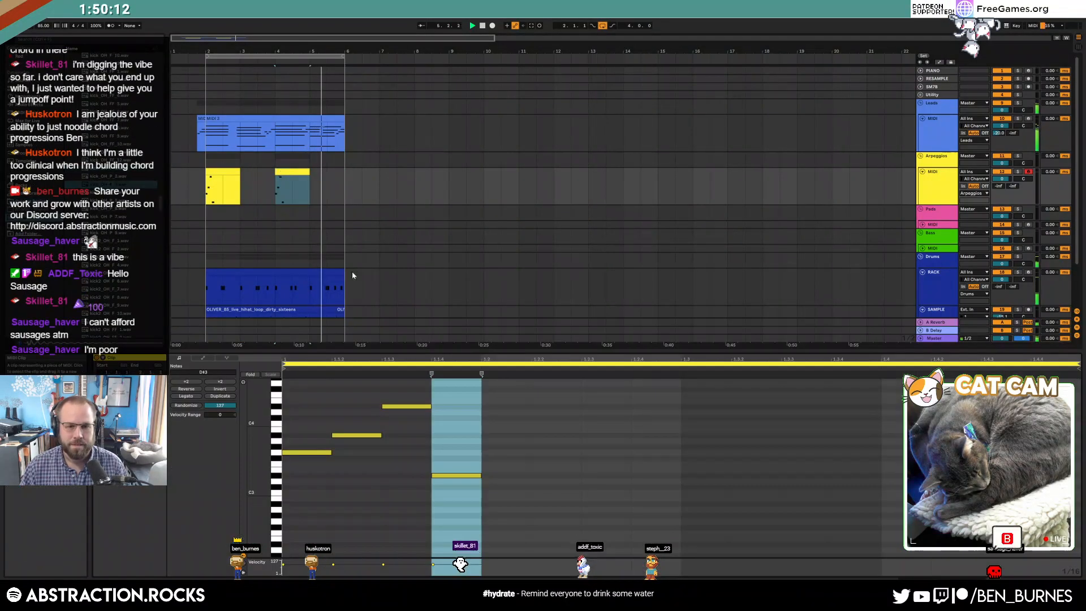
left_click_drag(452, 465, 464, 498)
key("shift+Up")
key("Down")
- Insert a Delay effect directly after Operator on the Arpeggios MIDI track
key("shift+Tab")
left_click(935, 194)
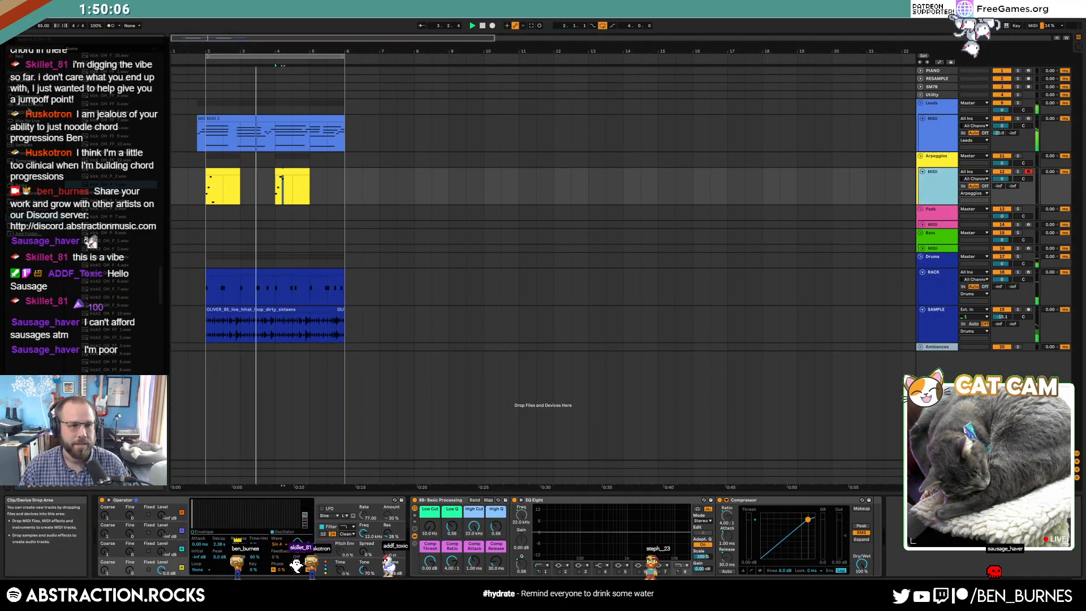
left_click(26, 108)
left_click_drag(86, 137, 411, 528)
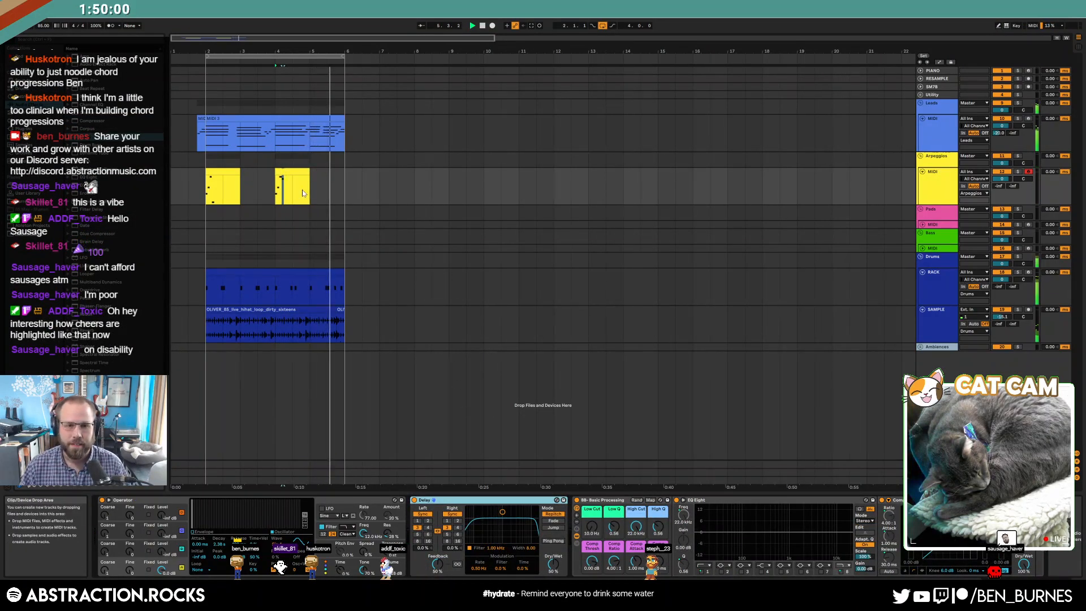
- Raise the arpeggio Delay's filter frequency to about 2.2 kHz and set its feedback to 51 %
left_click_drag(502, 513, 511, 524)
left_click_drag(437, 564, 440, 567)
left_click(553, 564)
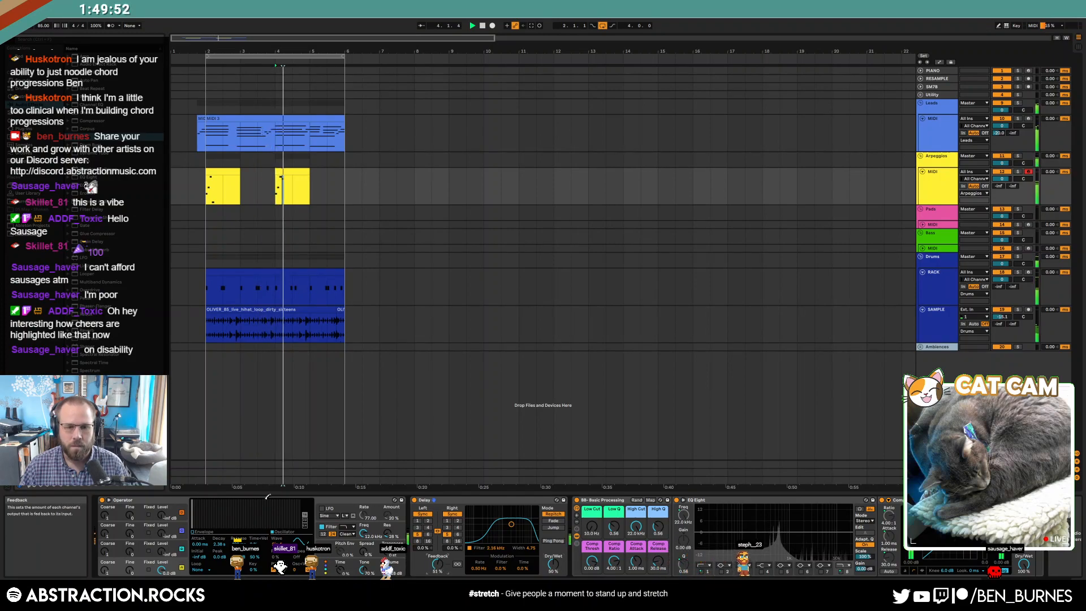
- Shorten the decay of the arpeggio Operator's amplitude envelope and change the Delay's right-channel beat division
left_click(194, 531)
left_click_drag(241, 526, 215, 526)
left_click(457, 527)
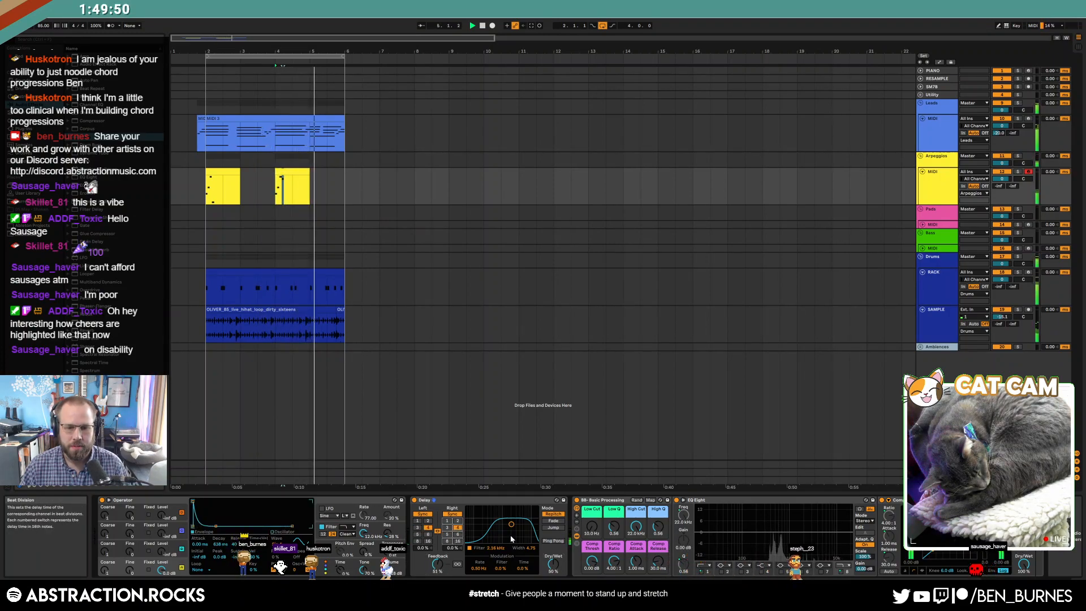
- Raise the Arpeggios MIDI track's send to the A Reverb return to about -18.7 dB
left_click(229, 171)
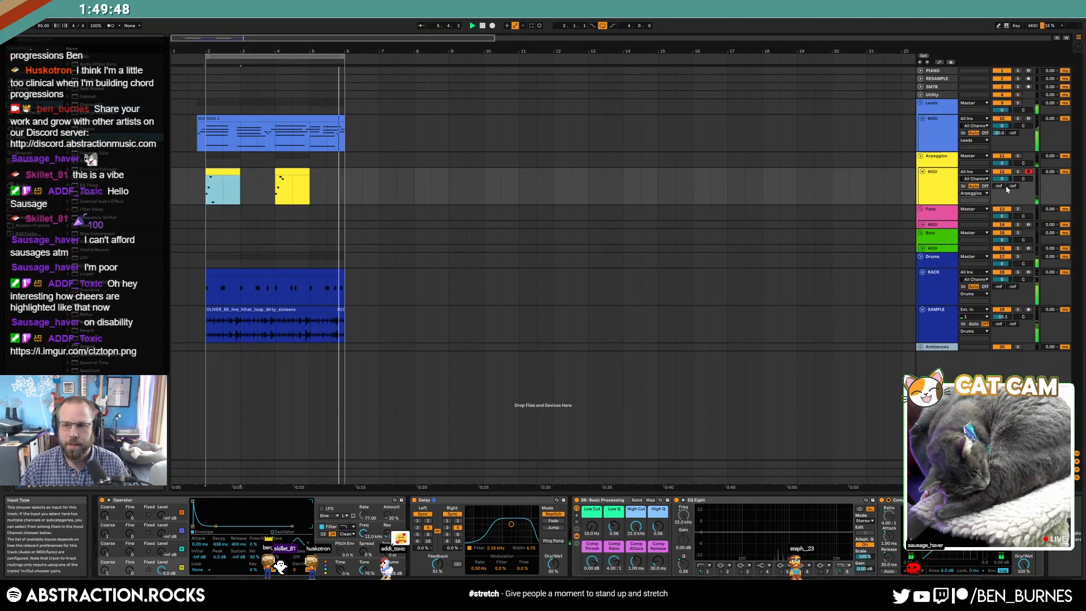
left_click_drag(999, 186, 999, 174)
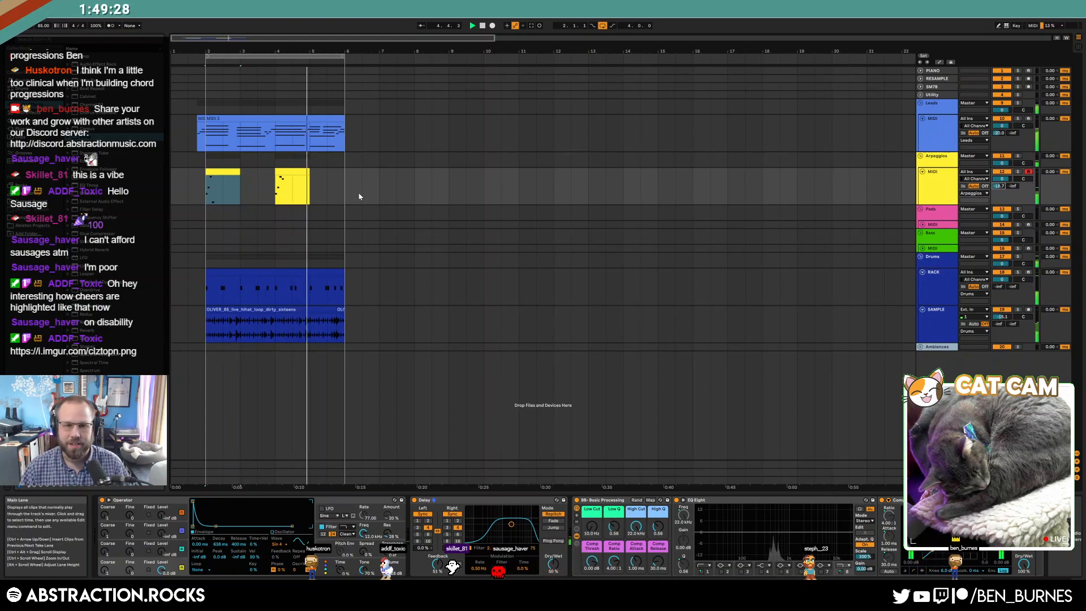
- Set the Low Cut in the Leads MIDI track's processing rack to about 183 Hz while auditioning the loop
left_click(320, 119)
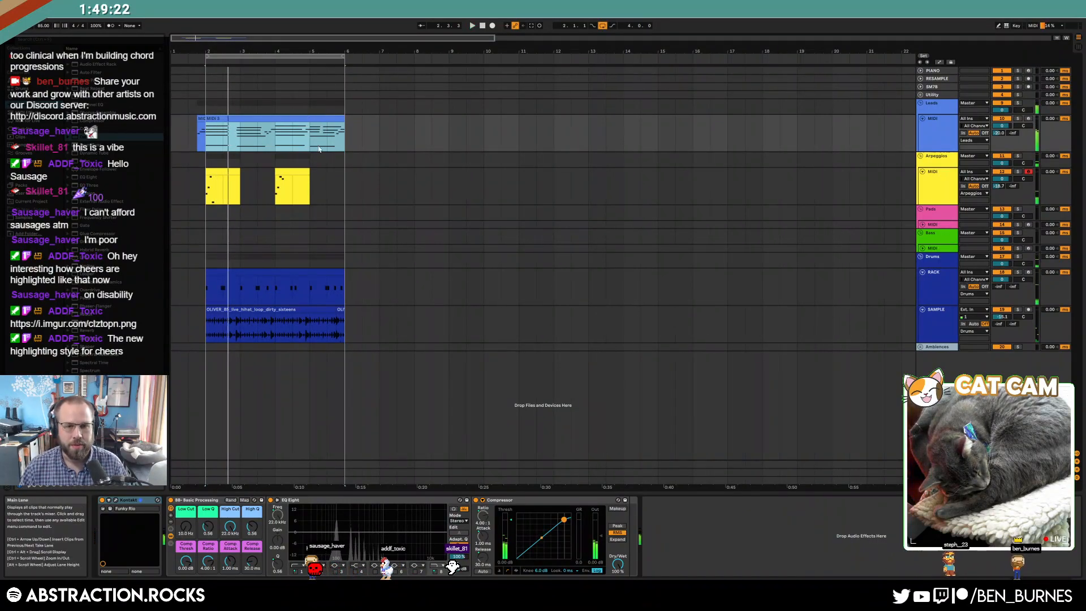
left_click(362, 133)
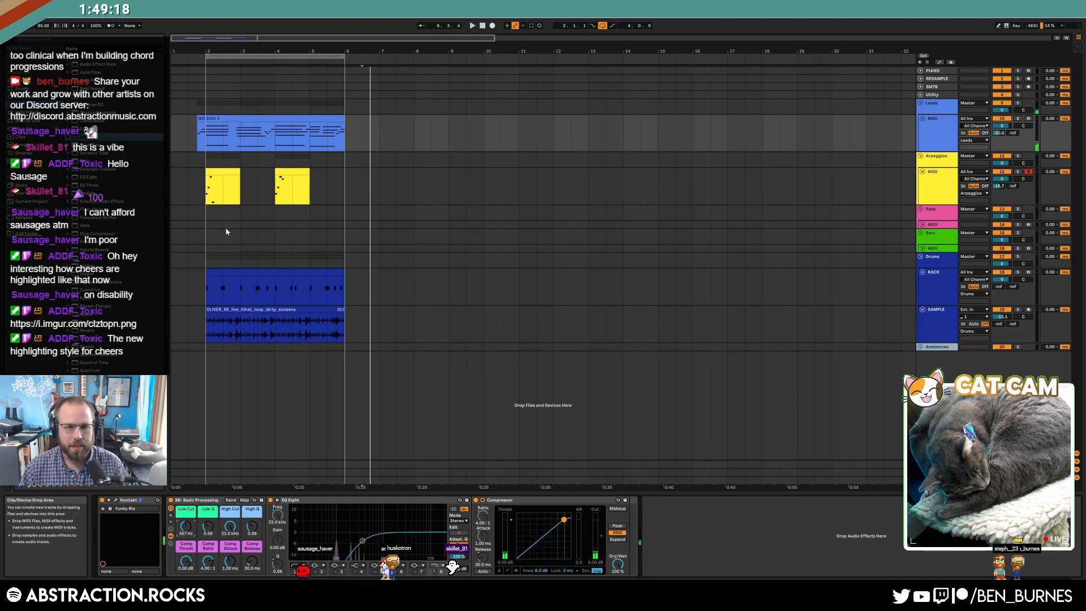
key("space")
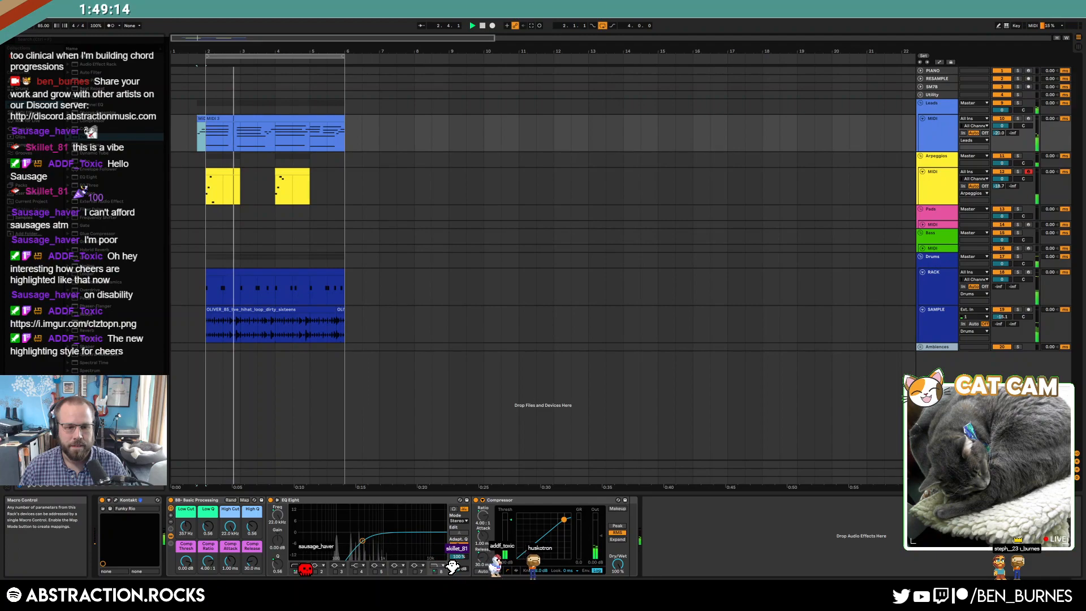
key("space")
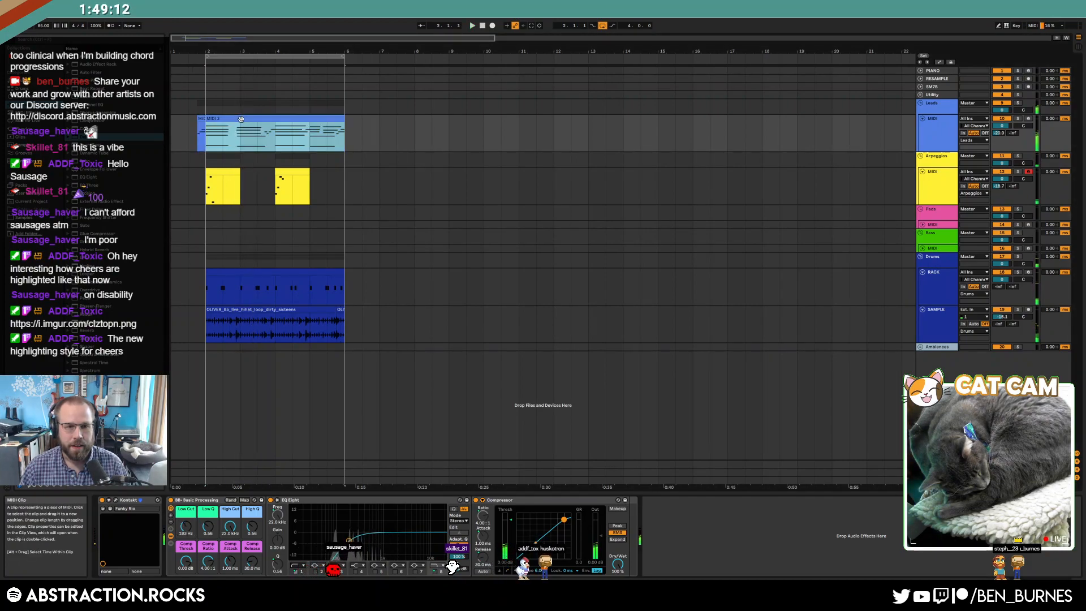
- Open the electric piano clip, nudge all notes of the second chord slightly earlier and play the loop
double_click(204, 134)
left_click_drag(476, 394, 529, 552)
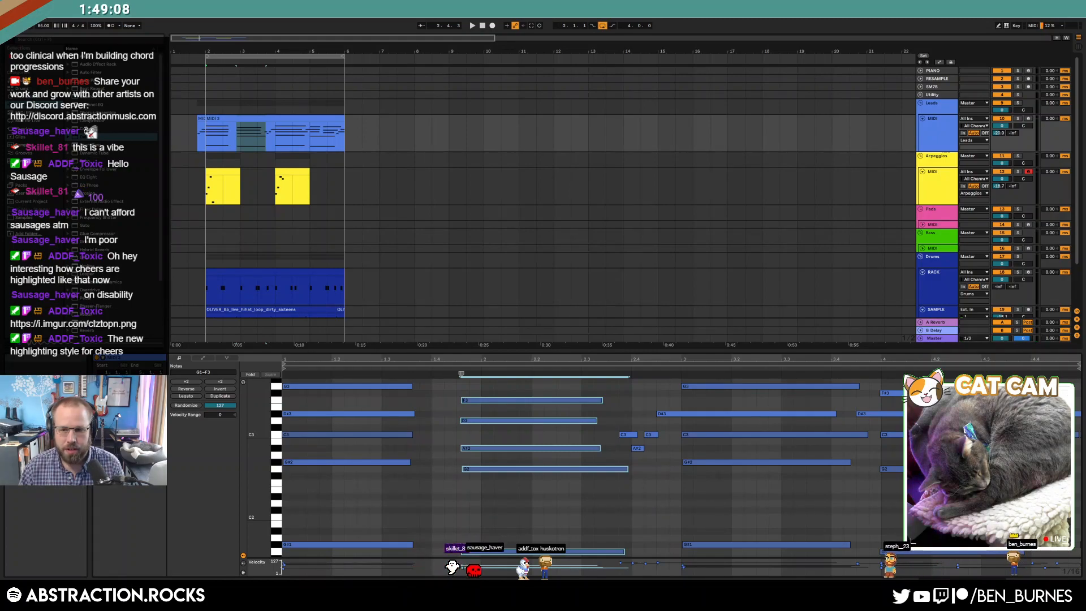
key("Left")
key("space")
left_click(521, 497)
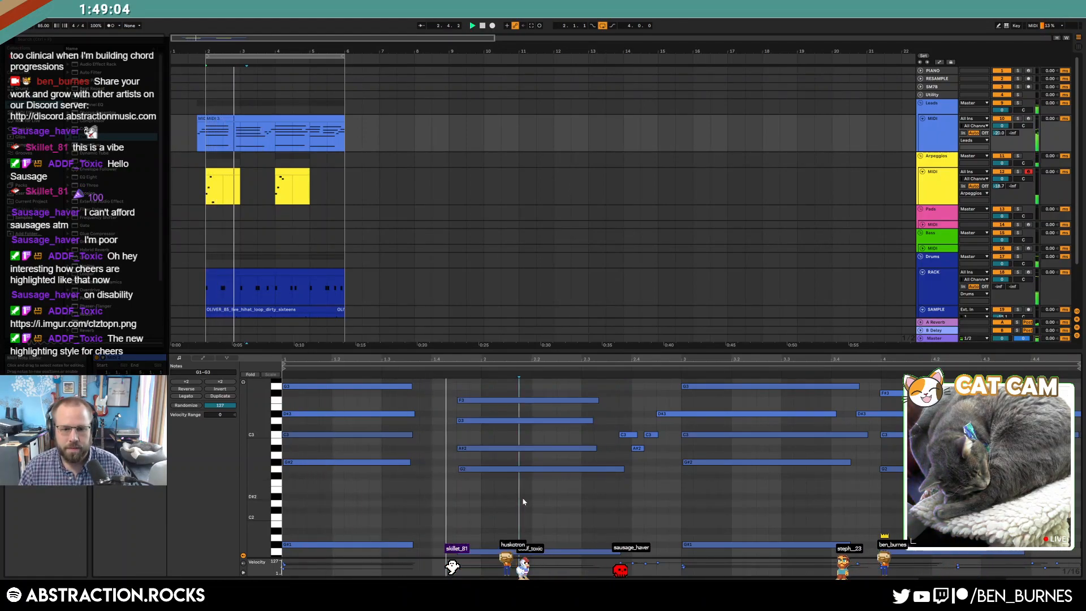
- Nudge all notes of the electric piano clip's fourth chord slightly earlier and close the note editor
left_click(891, 393)
left_click_drag(874, 427, 892, 555)
key("Left")
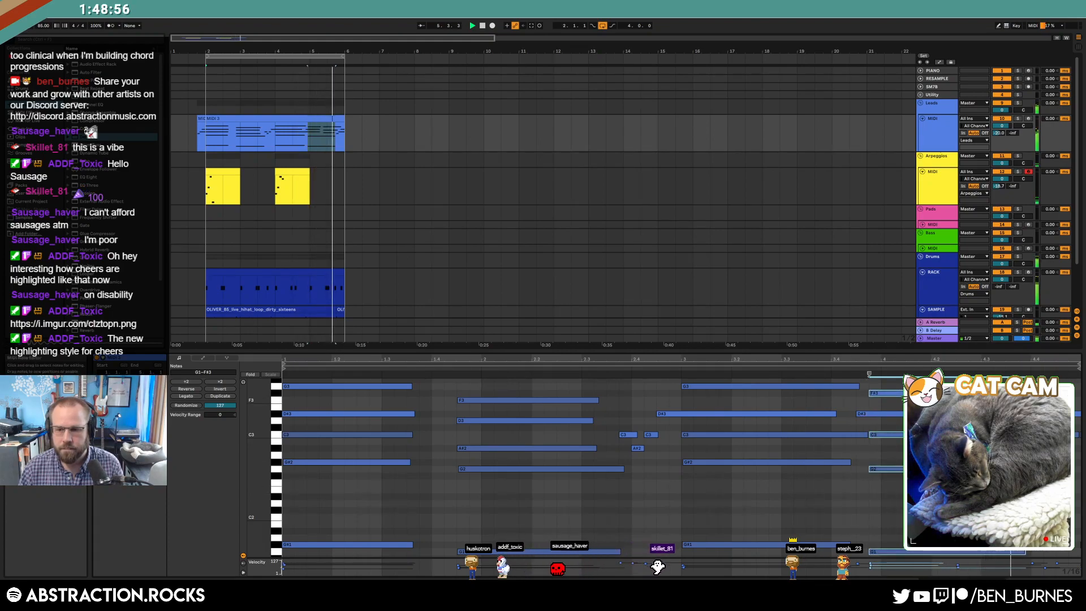
left_click(956, 503)
key("shift+Tab")
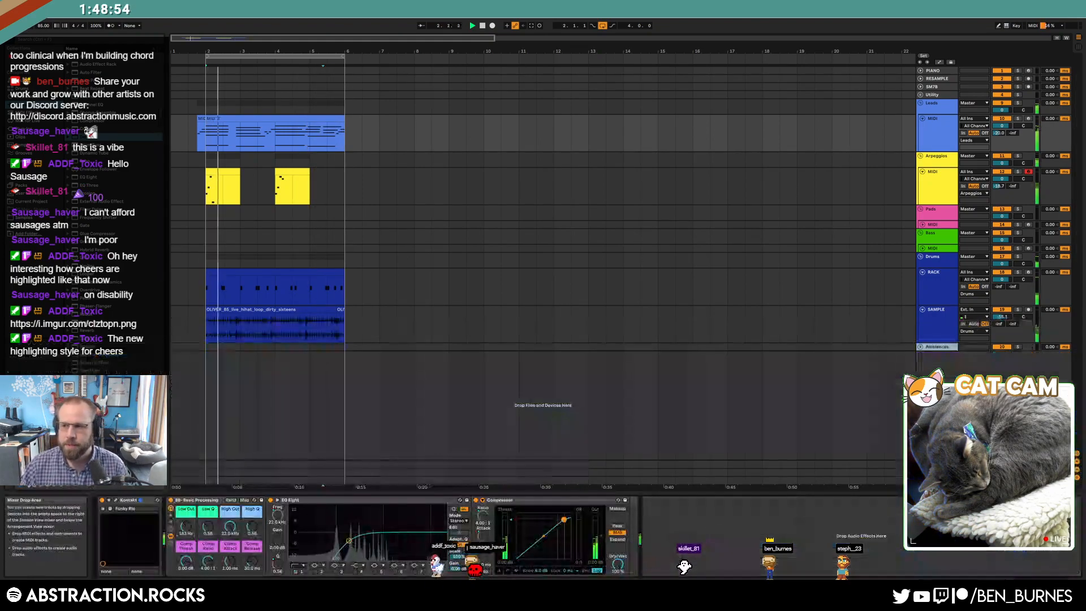
- Stop playback and raise the volume of the hi-hat SAMPLE track
left_click(354, 236)
key("space")
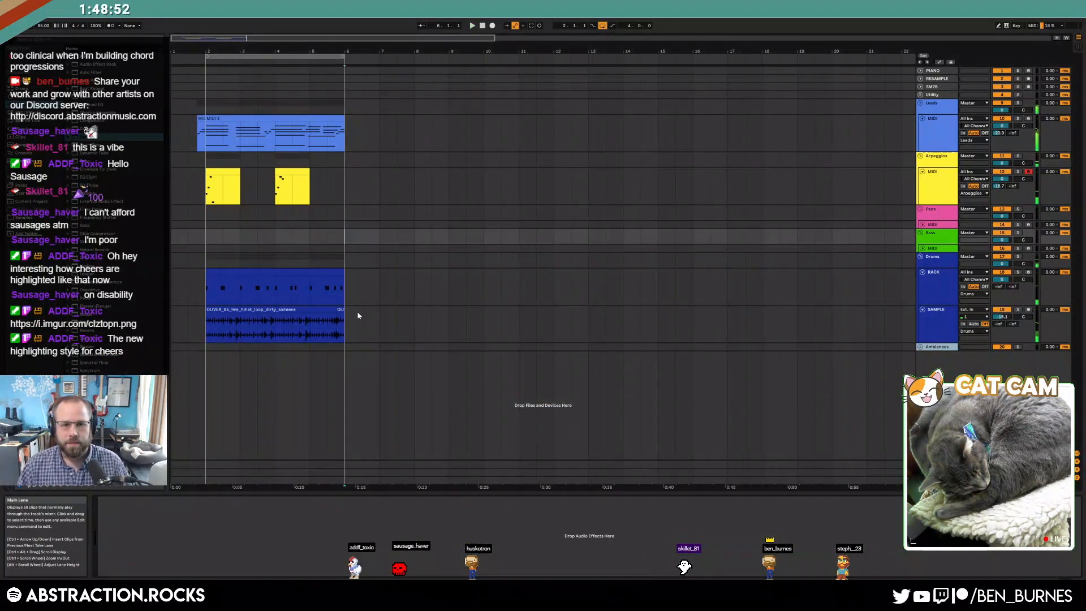
left_click(315, 307)
left_click(1001, 316)
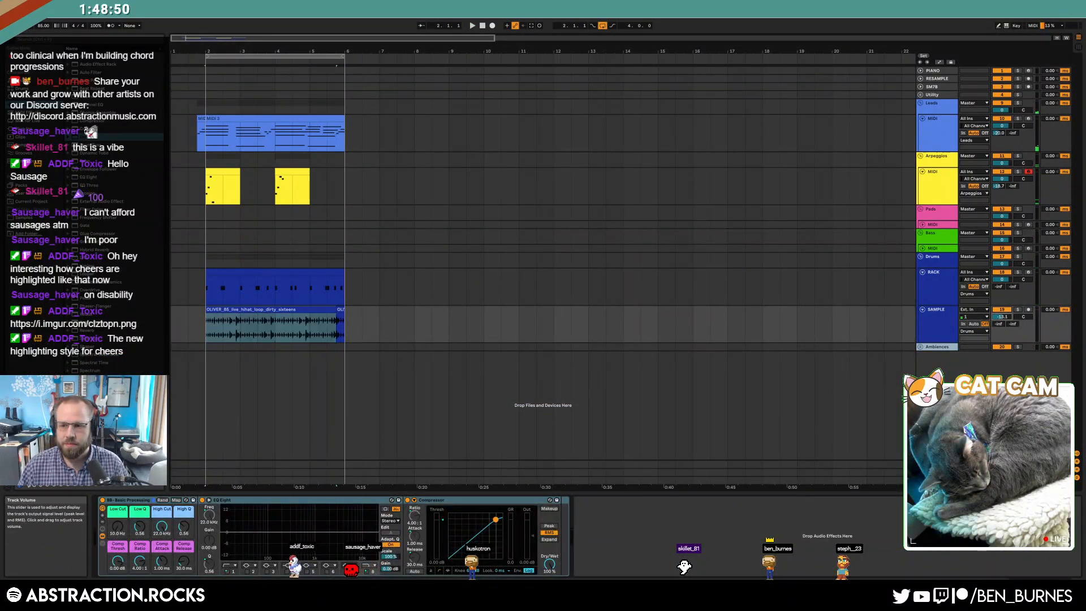
- Select the kick clip on the RACK track and collapse the opened kick sample folders in the browser
left_click(593, 274)
left_click(258, 273)
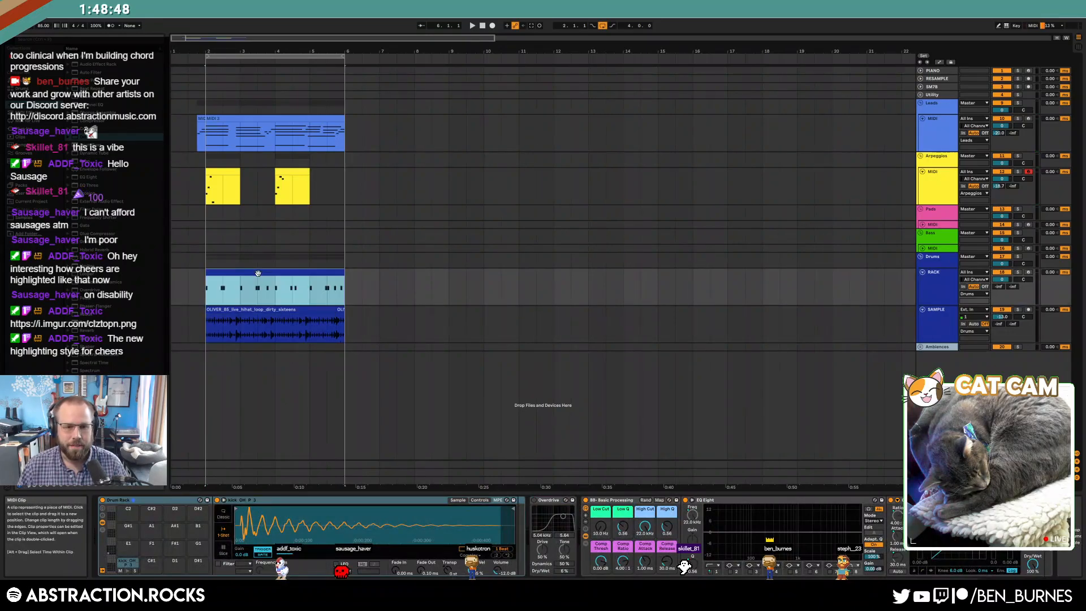
left_click(23, 219)
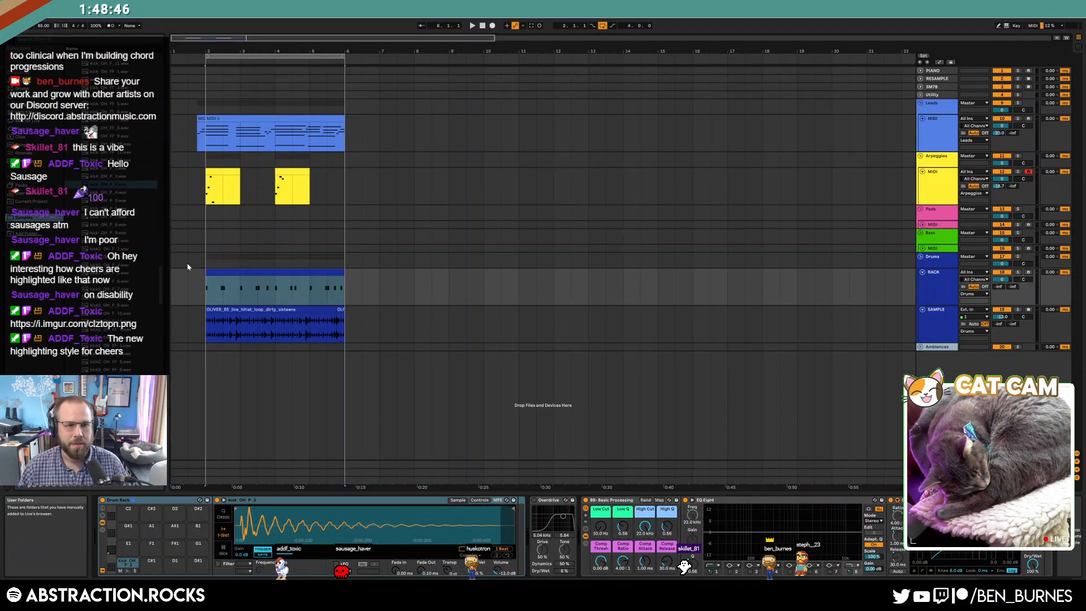
left_click(125, 266)
key("Left")
key("Left")
key("Left")
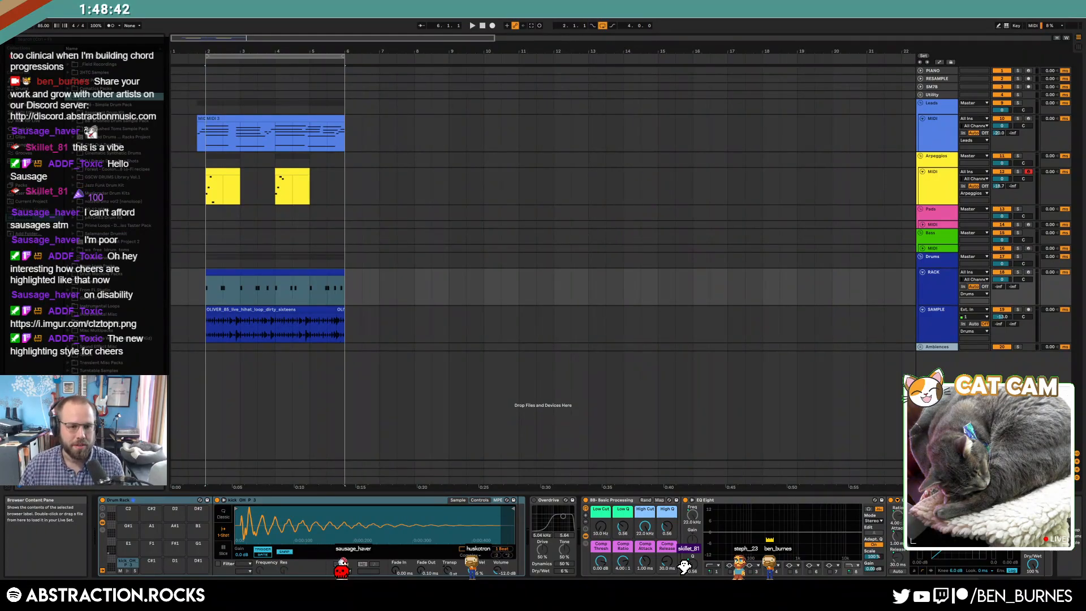
- Replace the kick on the Drum Rack's C1 pad with a VMH1 Bassdrums sample and play the loop
left_click(67, 330)
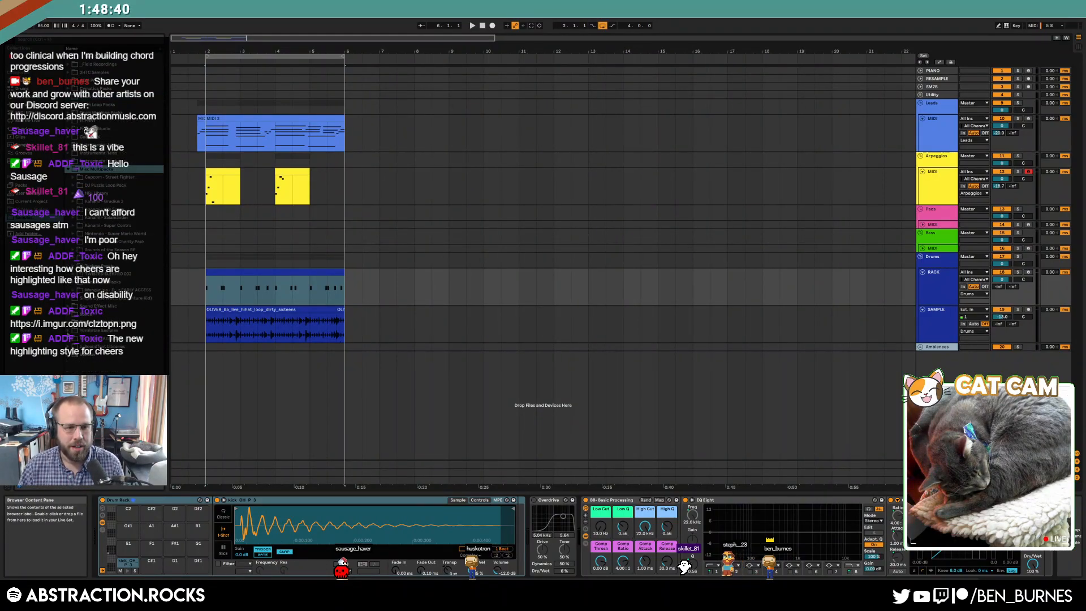
left_click(74, 282)
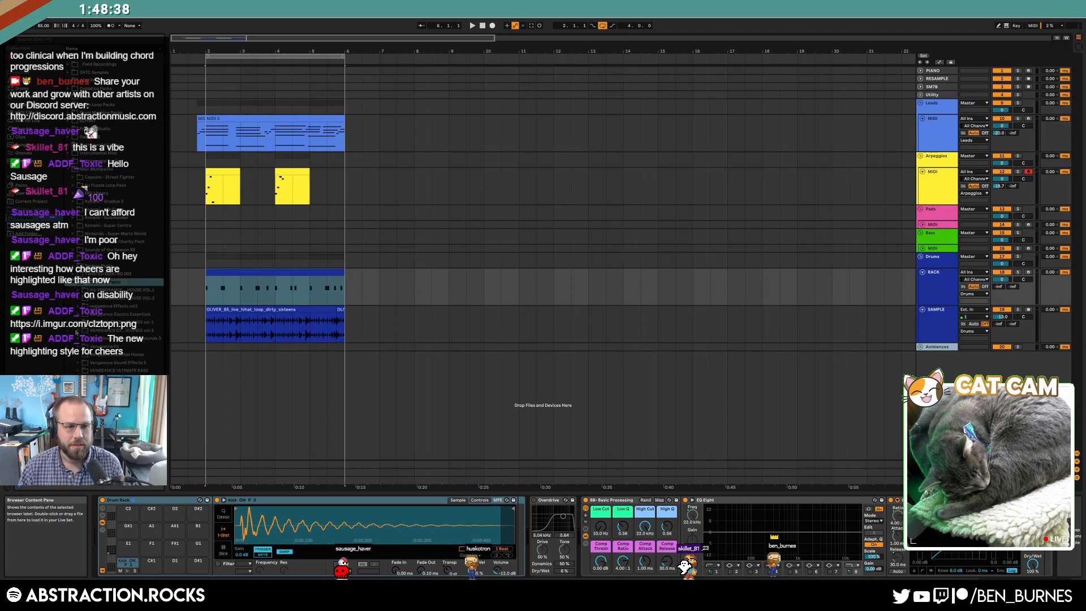
left_click(79, 355)
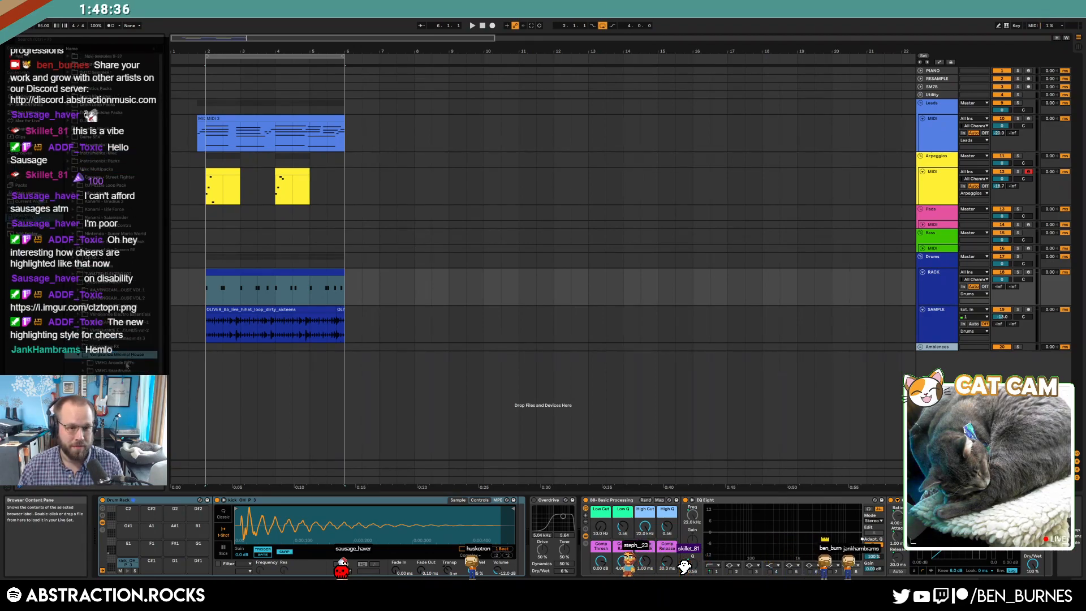
left_click_drag(162, 134, 162, 361)
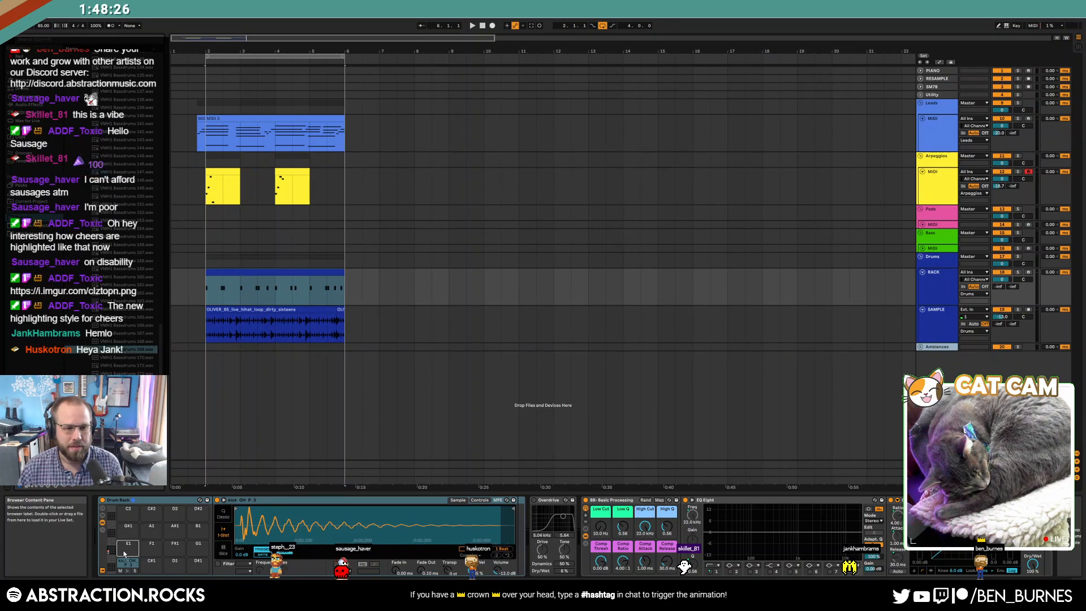
left_click_drag(124, 553, 128, 563)
left_click(225, 274)
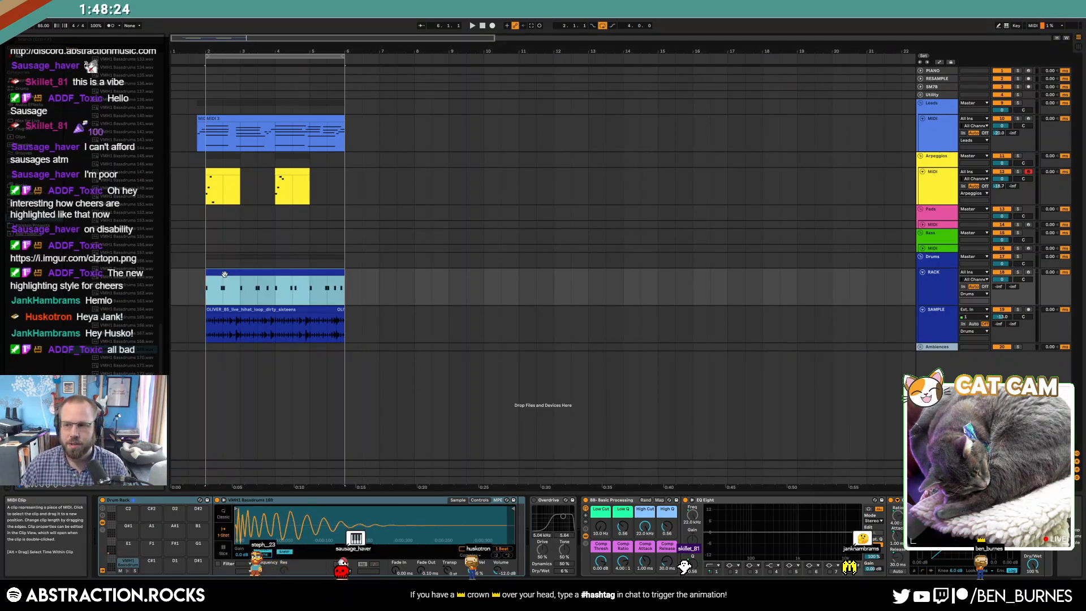
key("space")
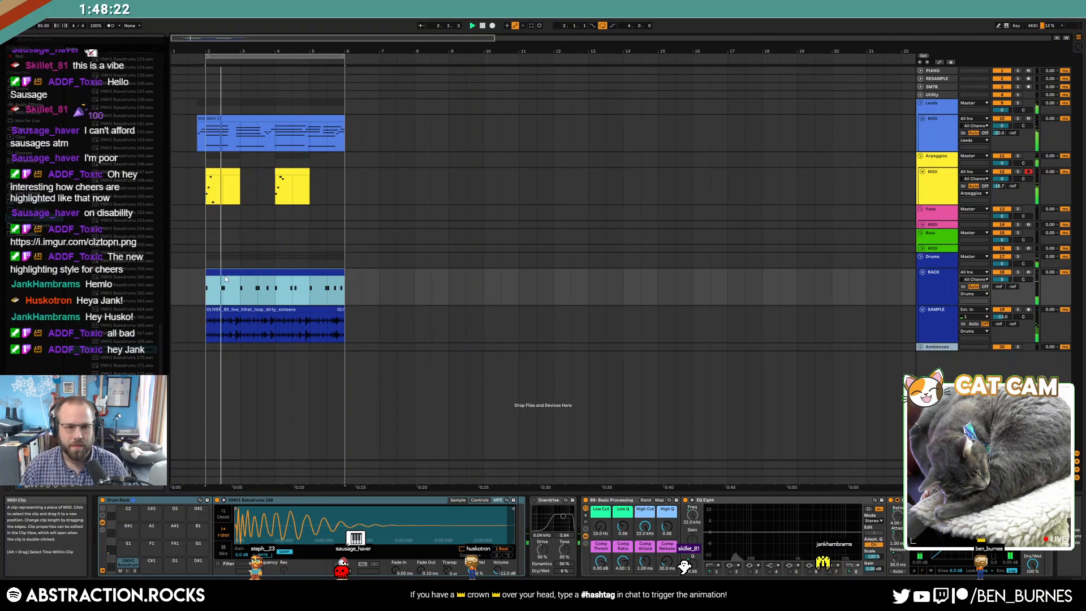
- Add a kick an eighth note before bar 3 of the RACK clip and move the bar 4 downbeat kick a sixteenth earlier
double_click(226, 273)
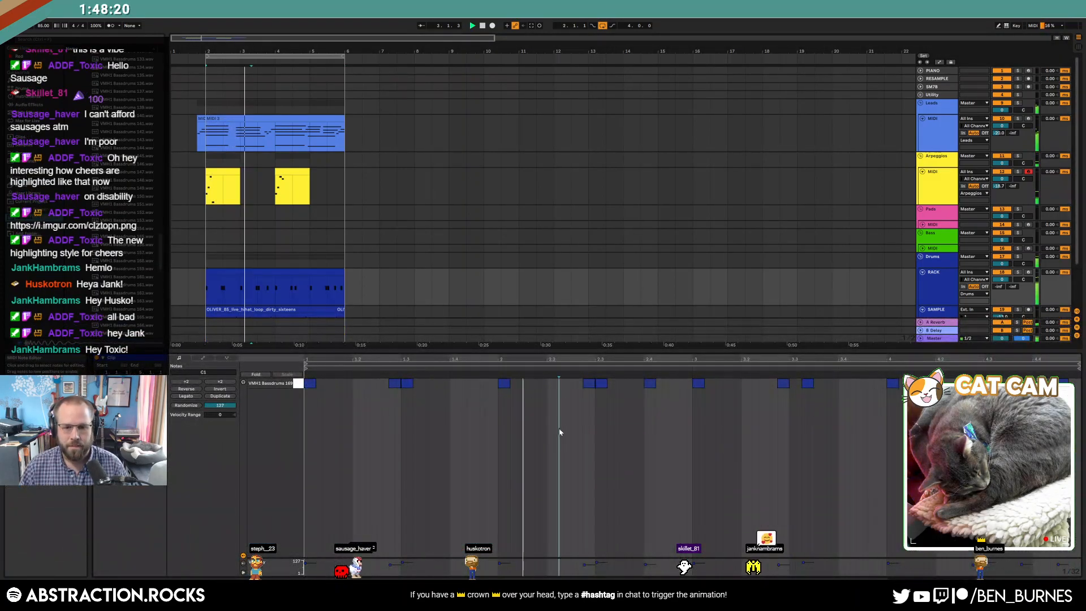
left_click_drag(648, 384, 672, 394)
double_click(672, 384)
left_click(886, 384)
left_click_drag(883, 385, 872, 385)
left_click_drag(1027, 384, 1051, 383)
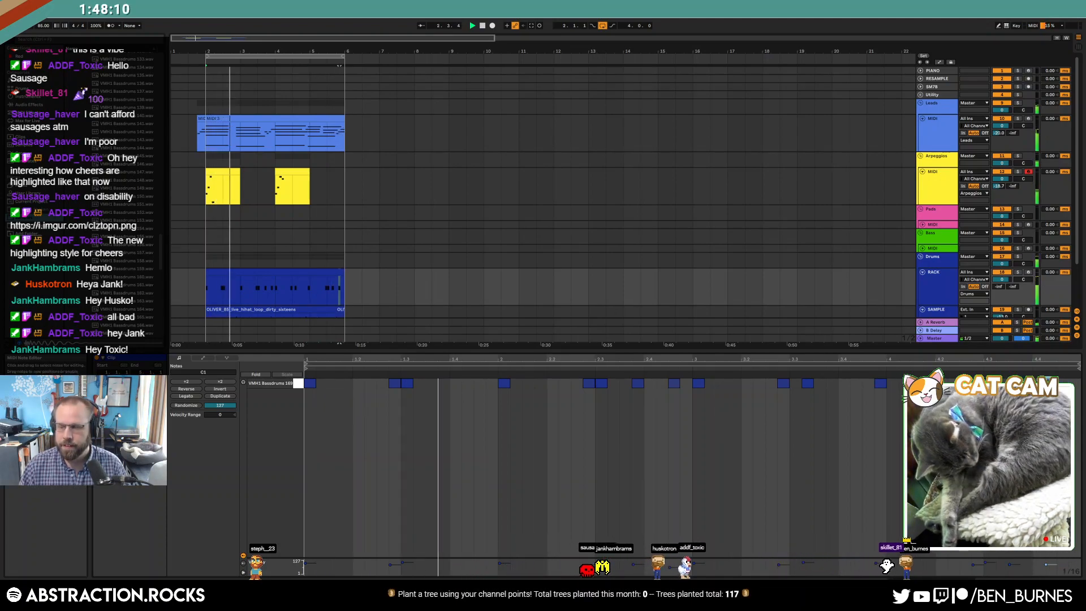
key("shift+Tab")
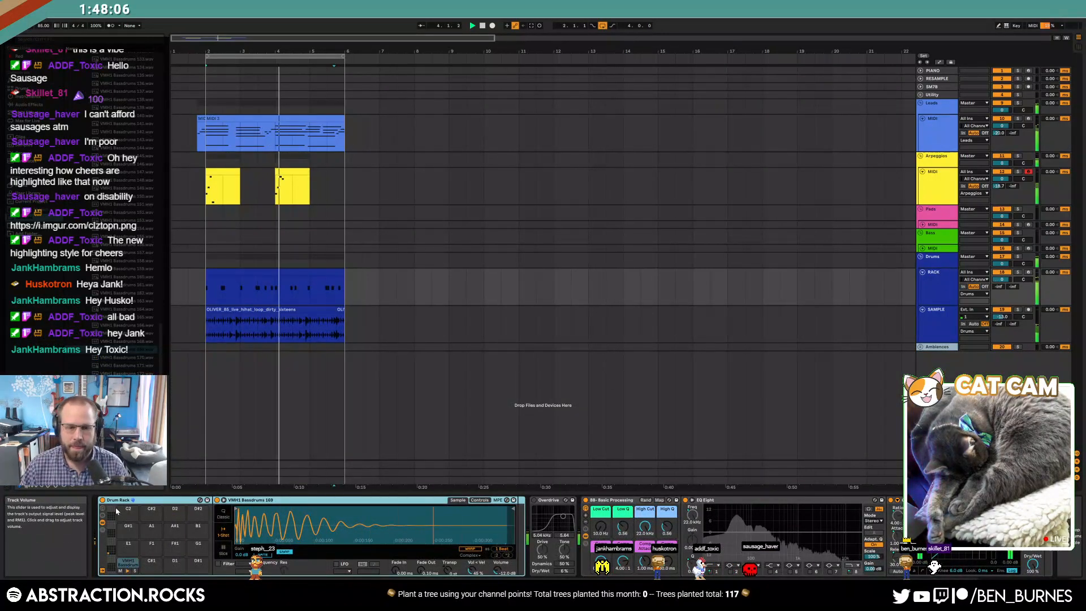
key("shift+Tab")
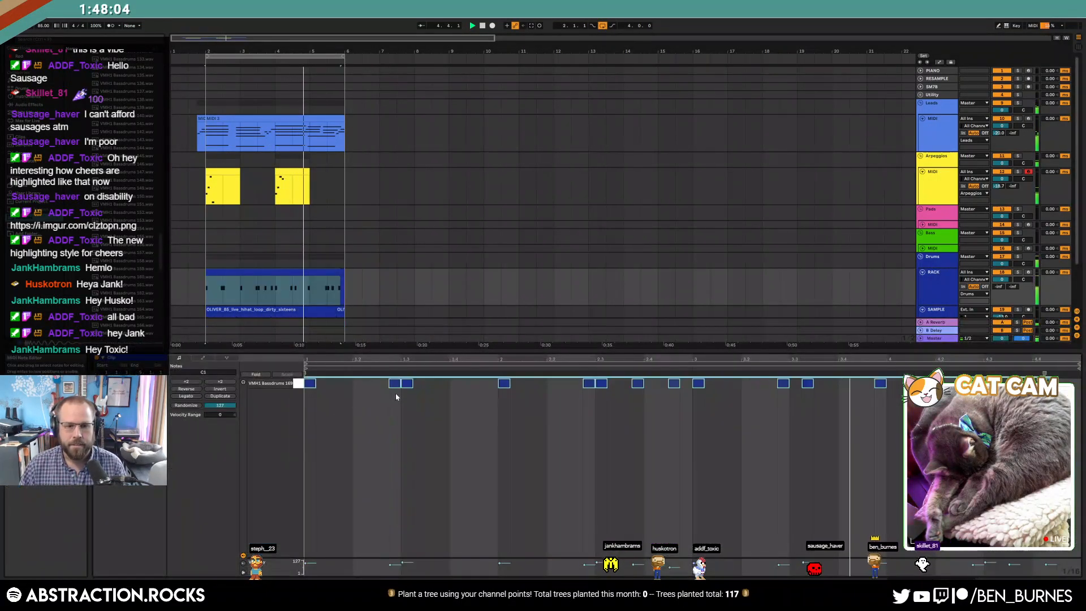
key("shift+Tab")
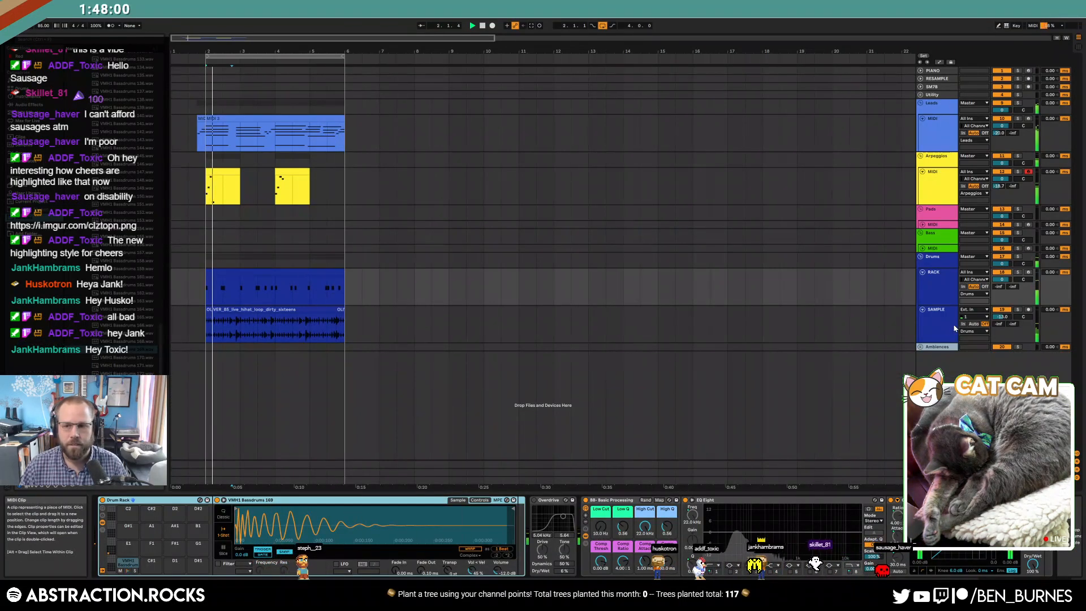
- Arm the PIANO track for playing along with the loop
left_click(940, 283)
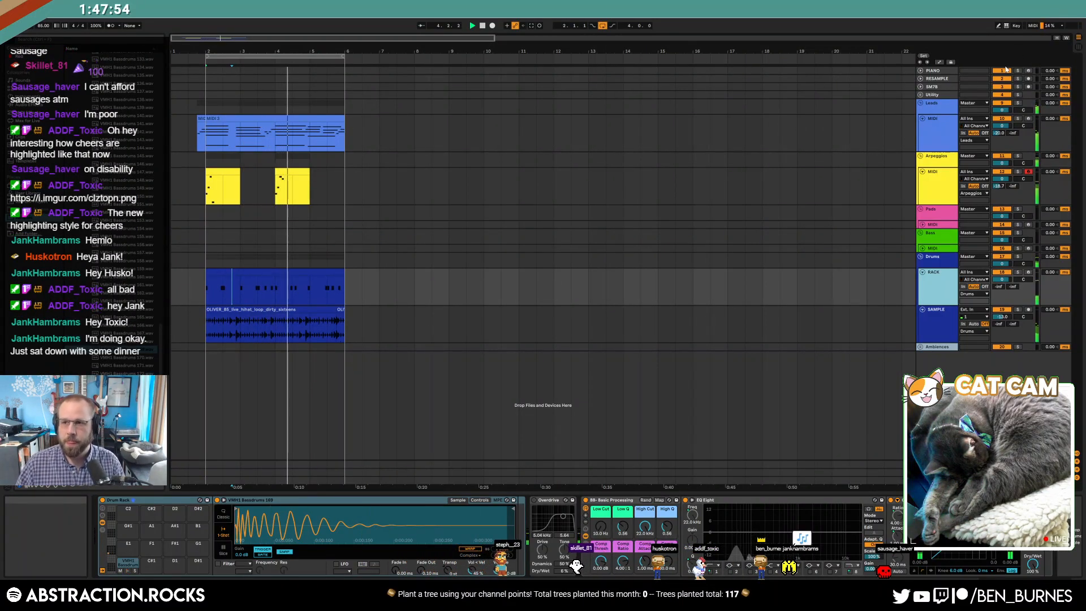
left_click(1028, 70)
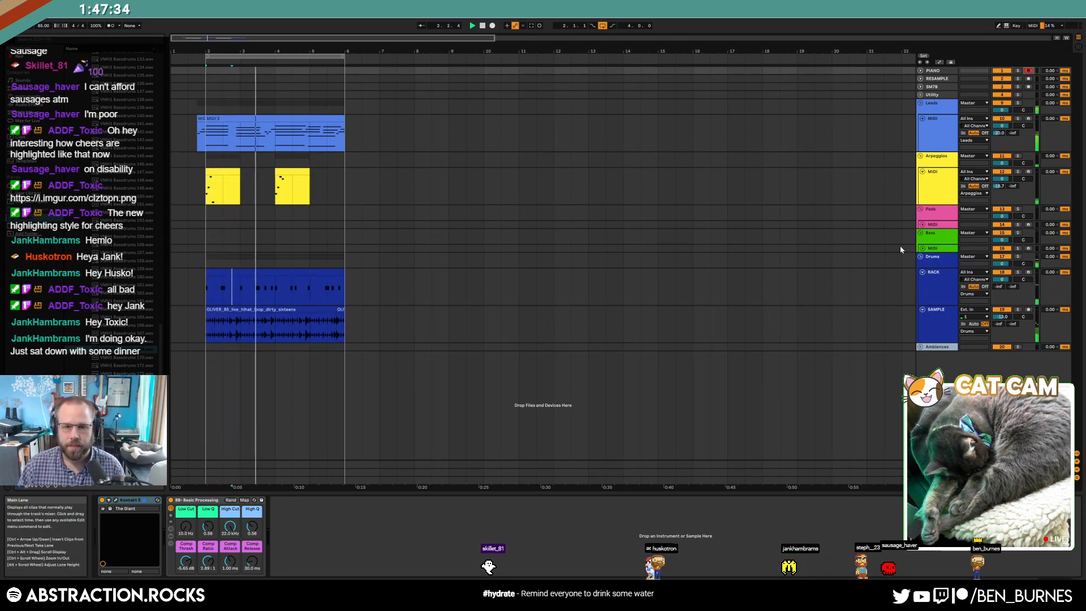
- Unfold and arm the MIDI track in the Bass group, and stop playback
left_click(940, 248)
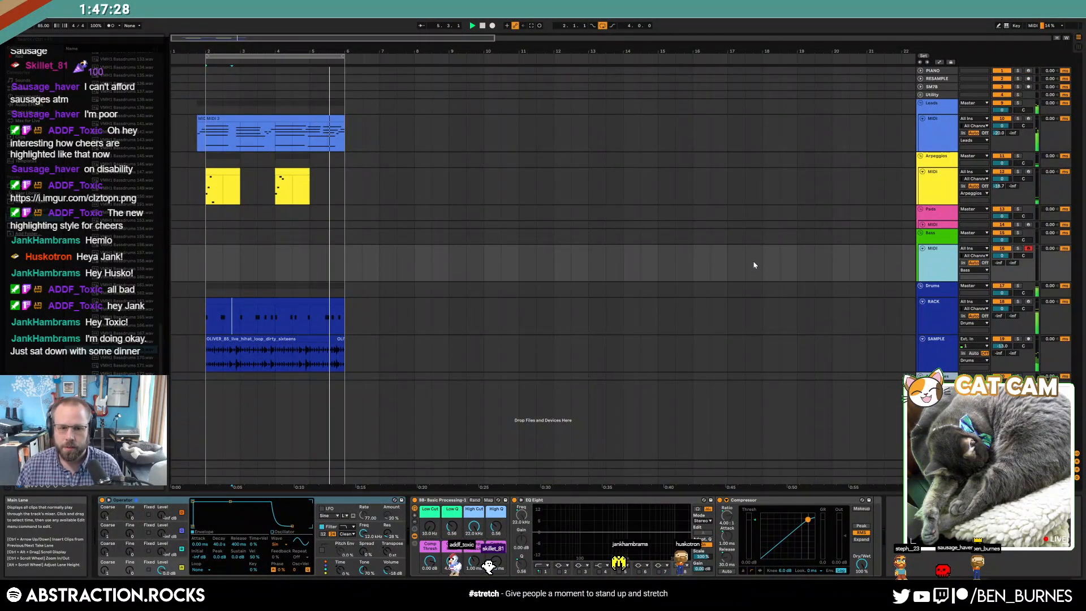
key("space")
left_click(217, 273)
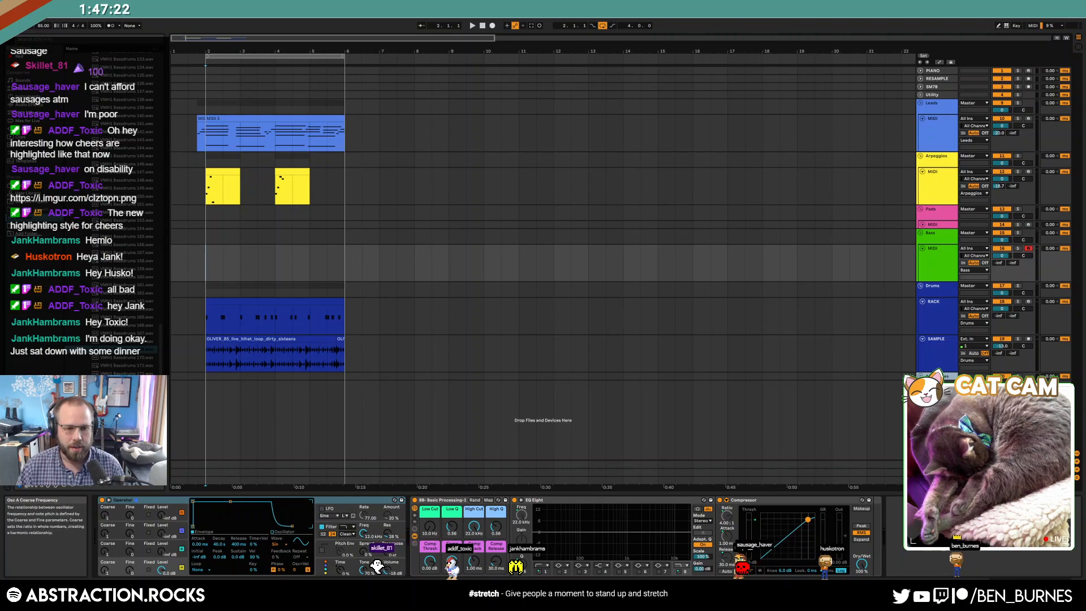
- Shape the Operator bass by adjusting oscillator B's coarse frequency and enabling a pitch envelope with a 67.5 ms decay
left_click_drag(104, 551, 104, 542)
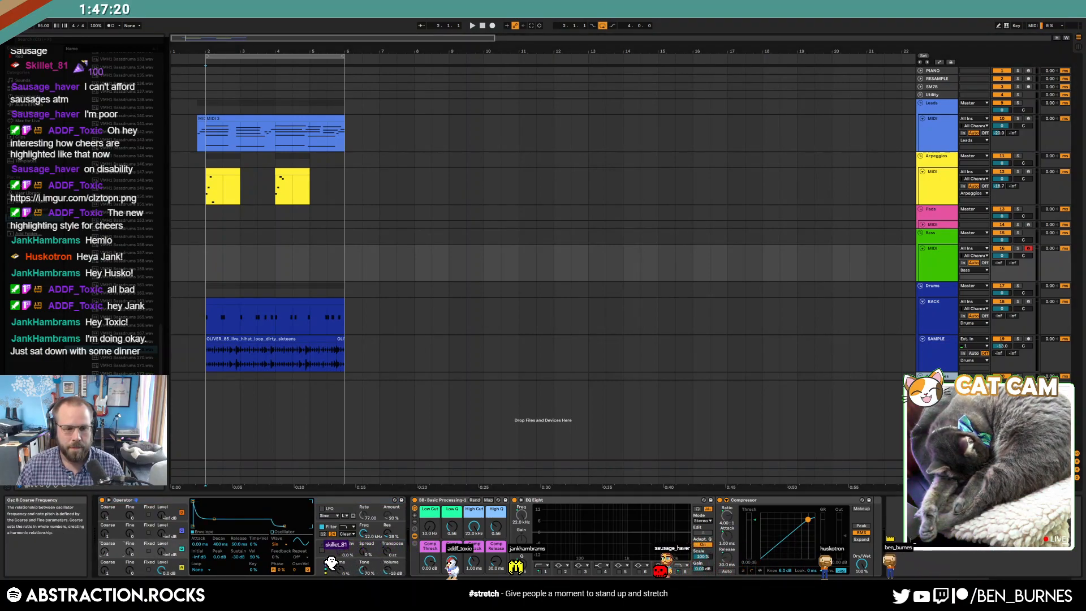
left_click(140, 568)
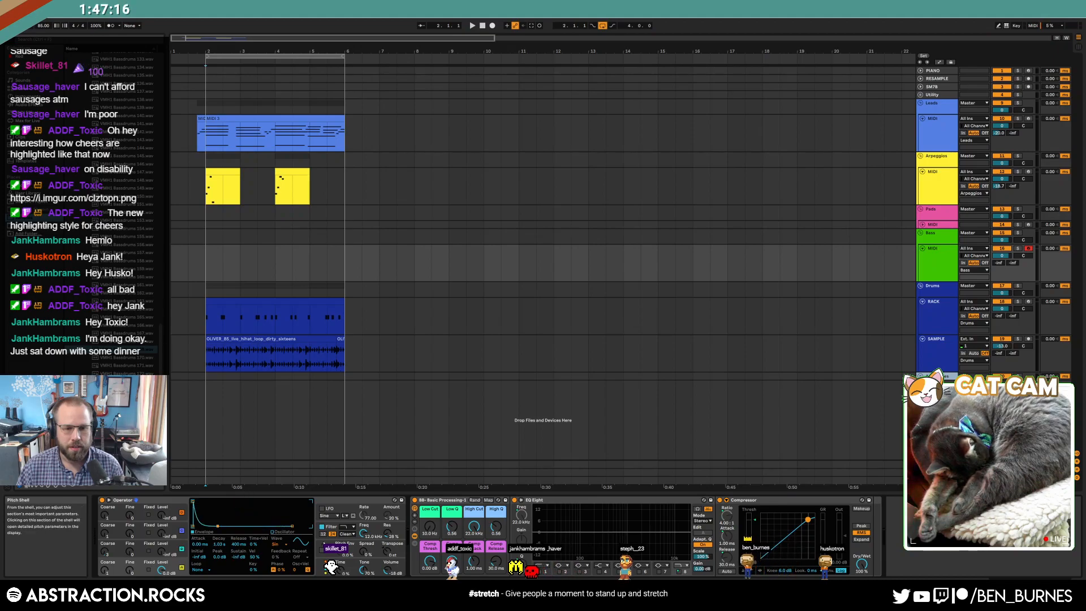
left_click(338, 550)
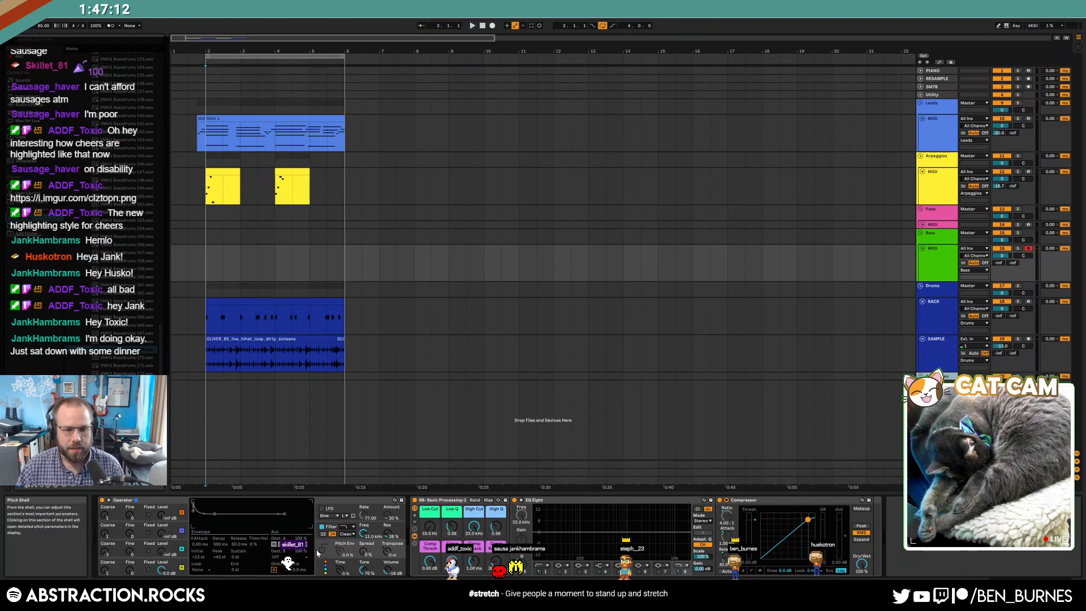
left_click_drag(214, 514, 215, 513)
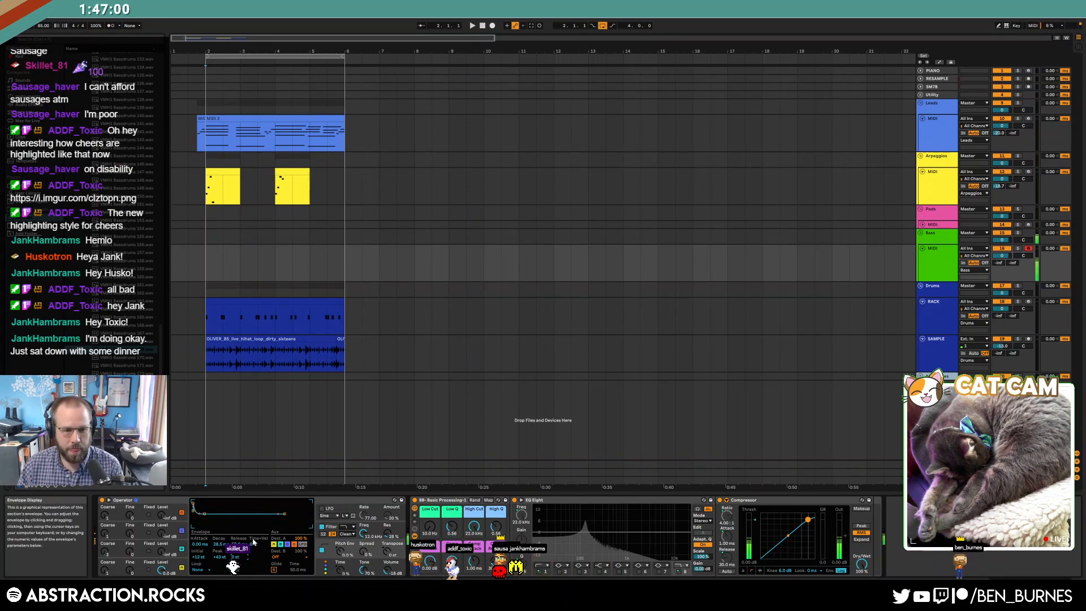
left_click_drag(218, 544, 219, 515)
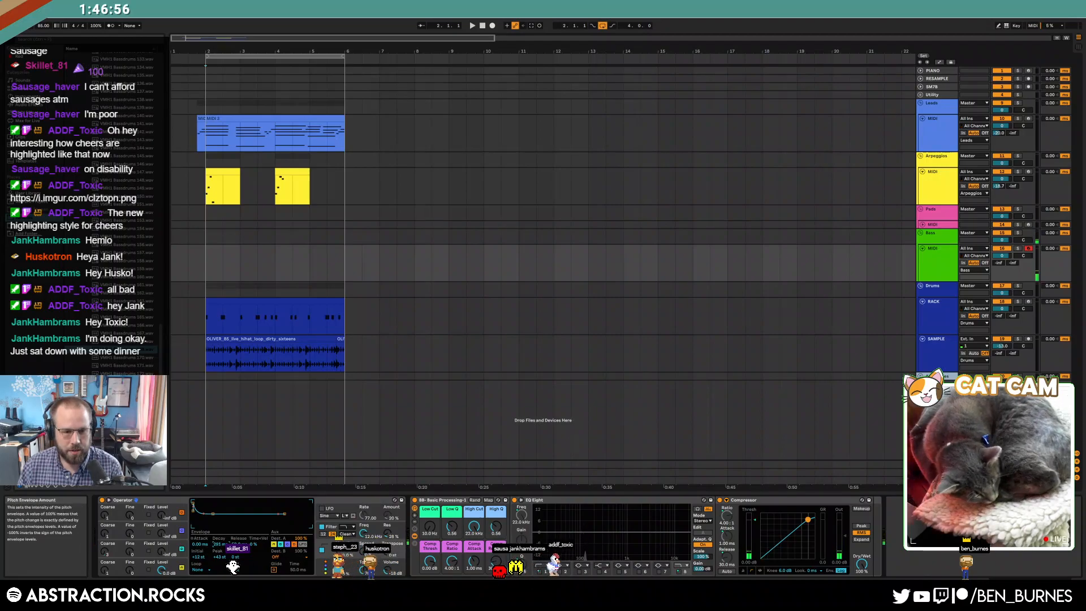
left_click_drag(199, 557, 199, 547)
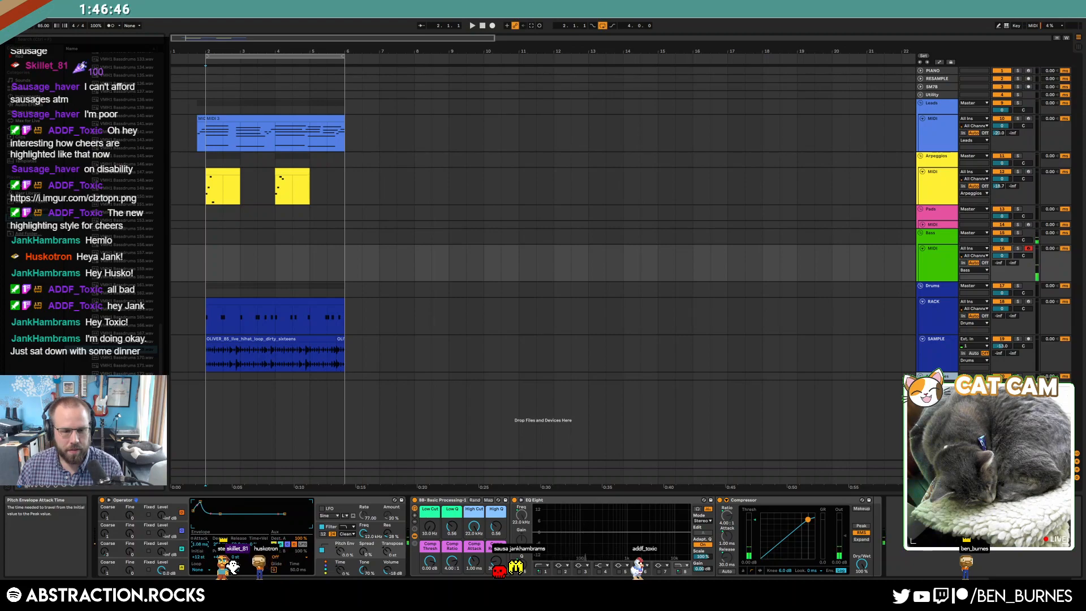
left_click(119, 563)
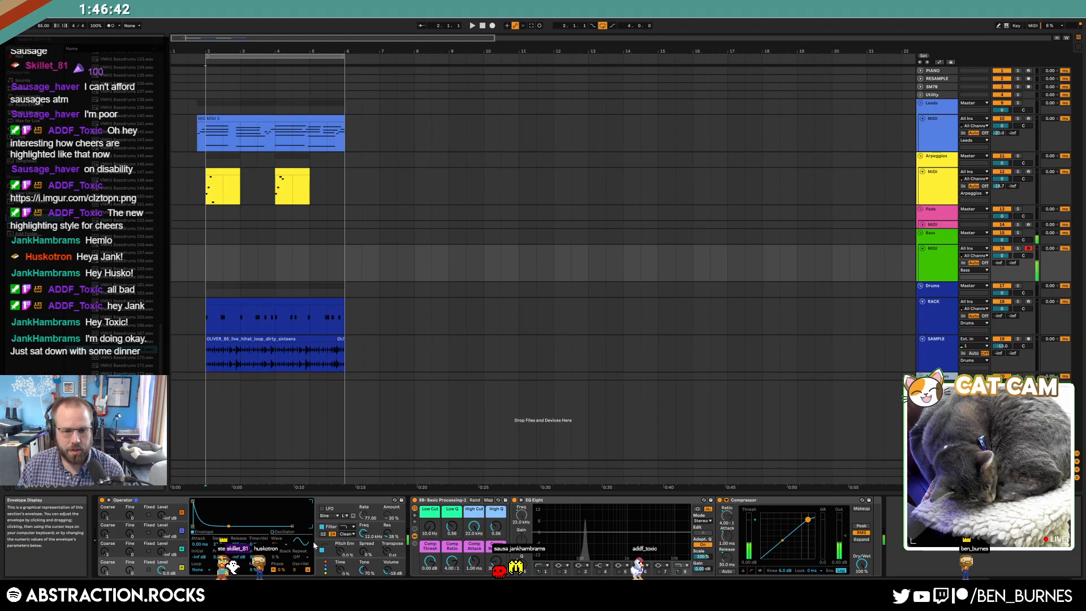
left_click(348, 555)
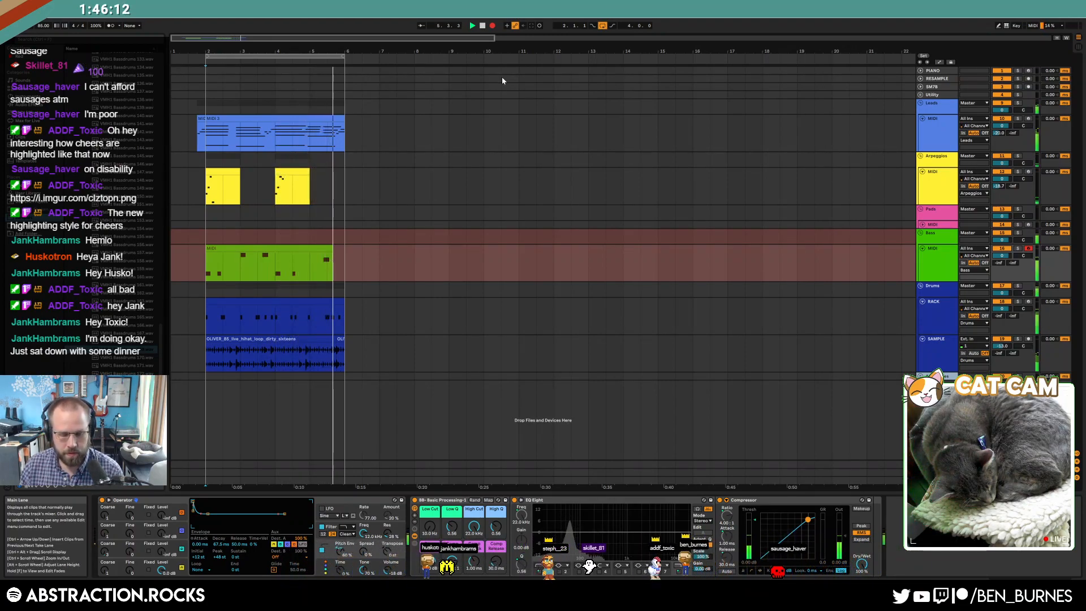
- Record a four-bar bass part over the loop and nudge its bar 4 G#0 note earlier onto the downbeat
key("space")
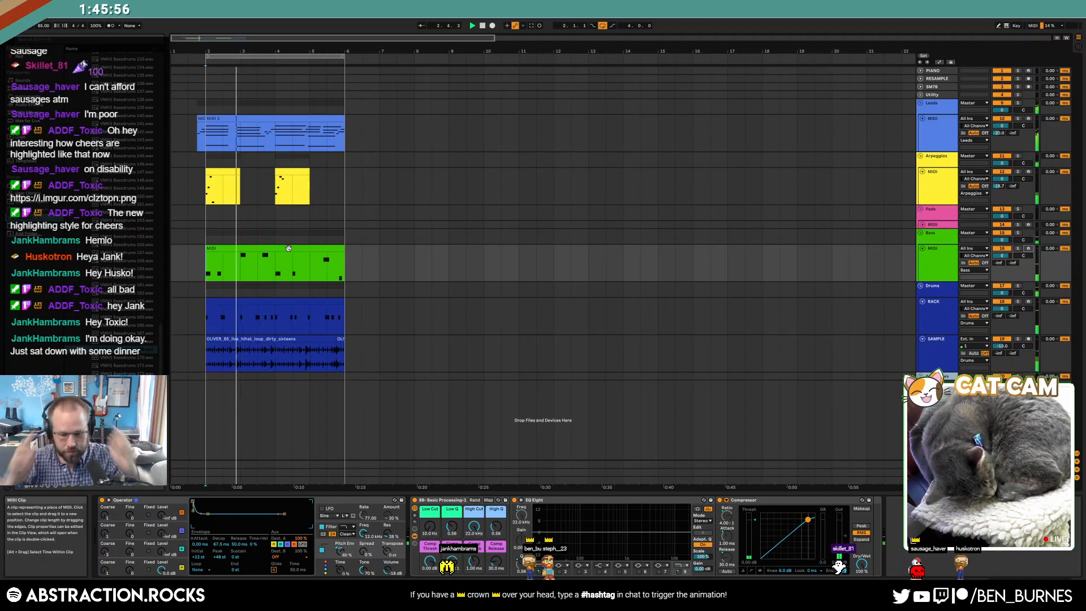
double_click(256, 247)
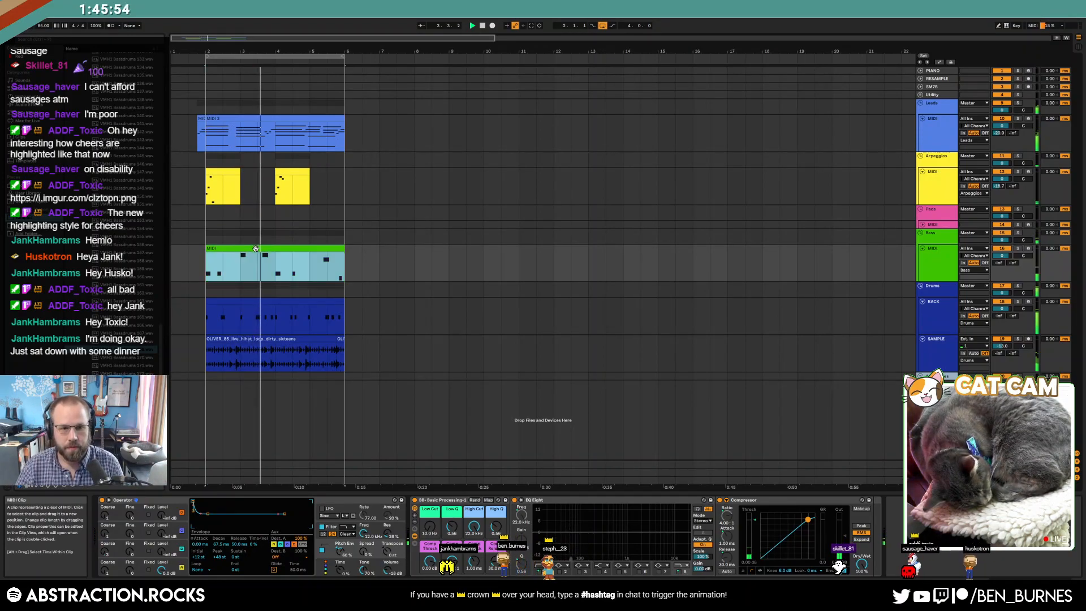
left_click(621, 440)
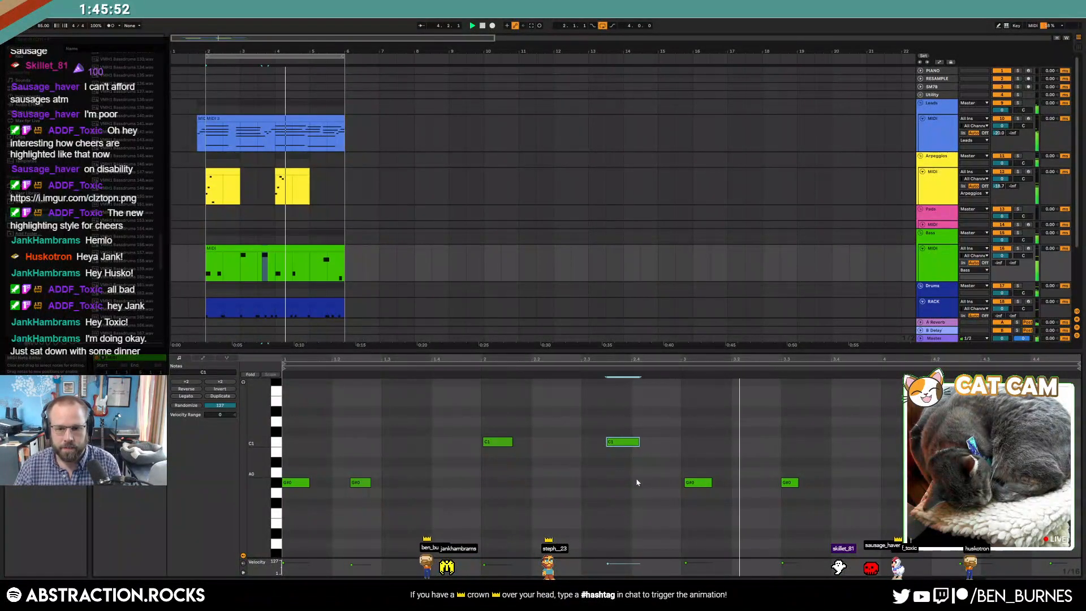
left_click_drag(708, 482, 704, 482)
left_click(788, 482)
left_click_drag(971, 452, 969, 452)
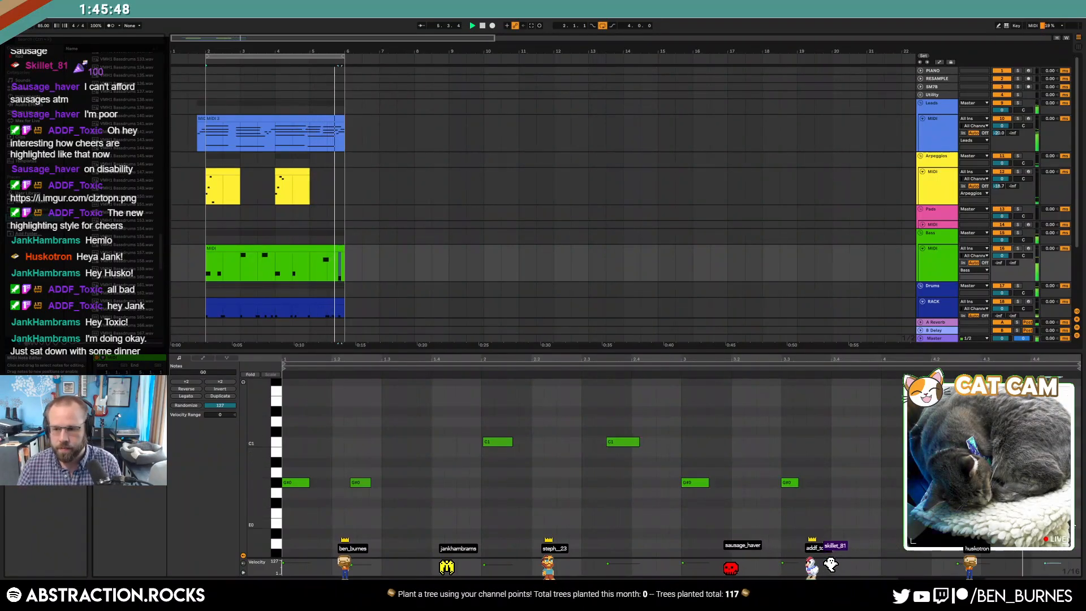
left_click(360, 481)
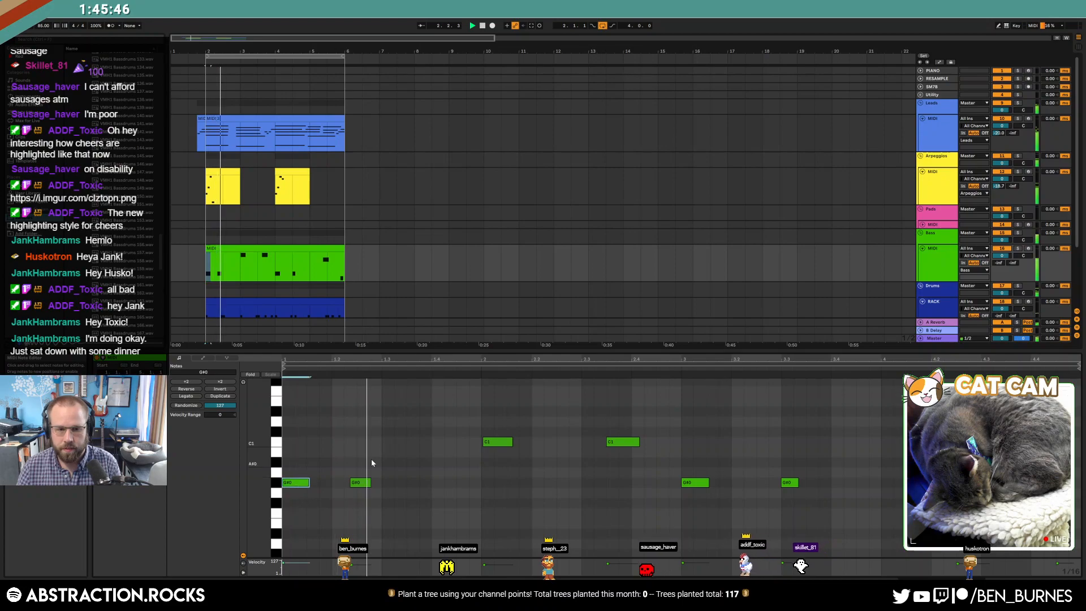
key("shift+Tab")
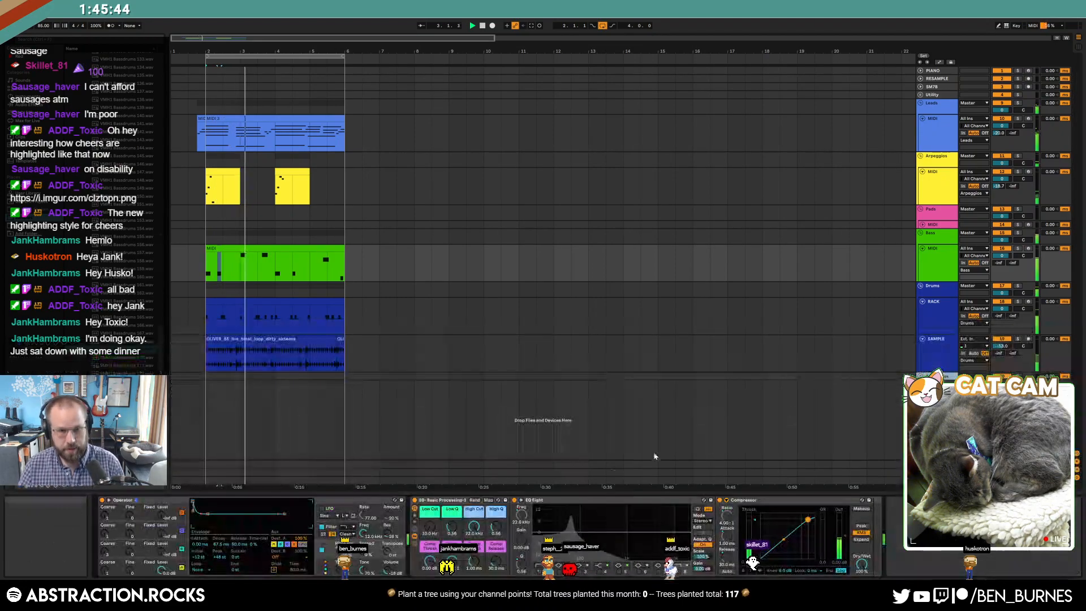
- Transpose the two C1 notes in bar 3 of the bass clip down to G0
left_click(240, 249)
double_click(239, 250)
left_click_drag(477, 406, 646, 481)
key("Down")
key("Down")
key("space")
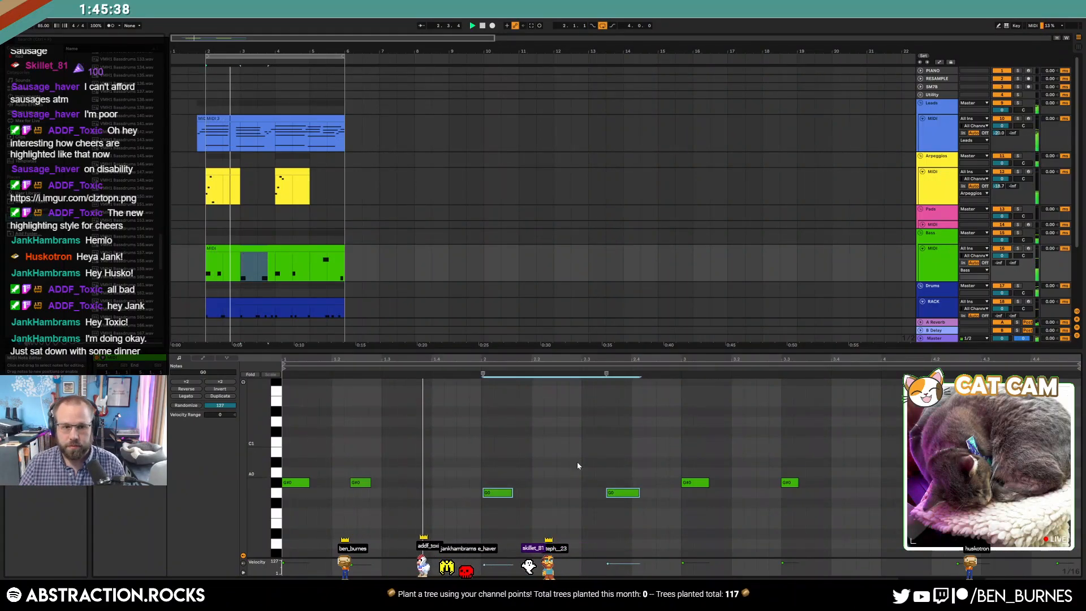
key("shift+Tab")
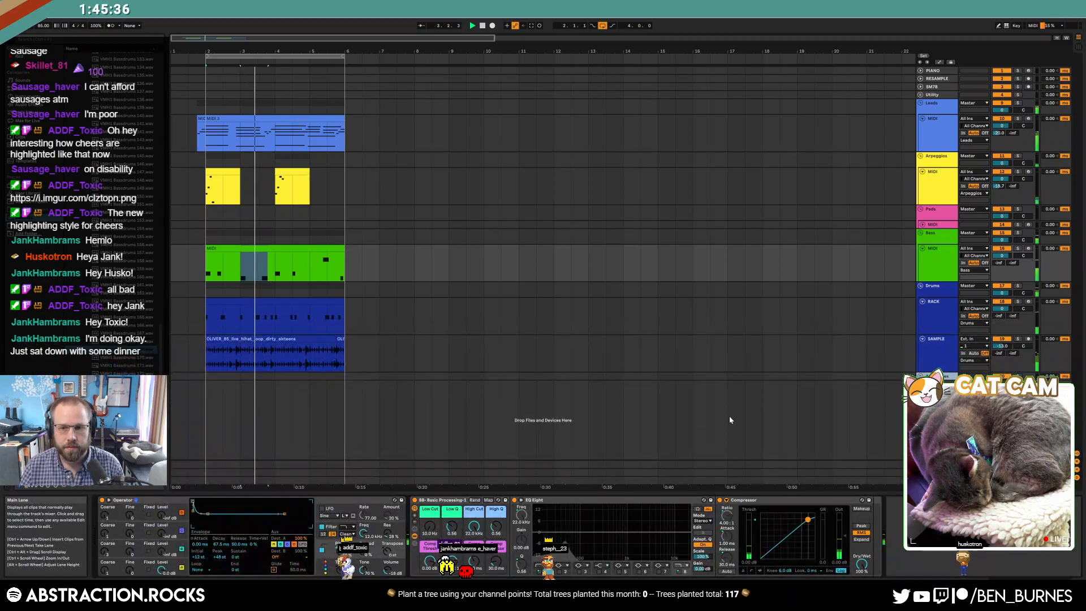
- Unfold the MIDI track in the Pads group and load Kontakt on it with the Straylight instrument
left_click(923, 225)
left_click(934, 232)
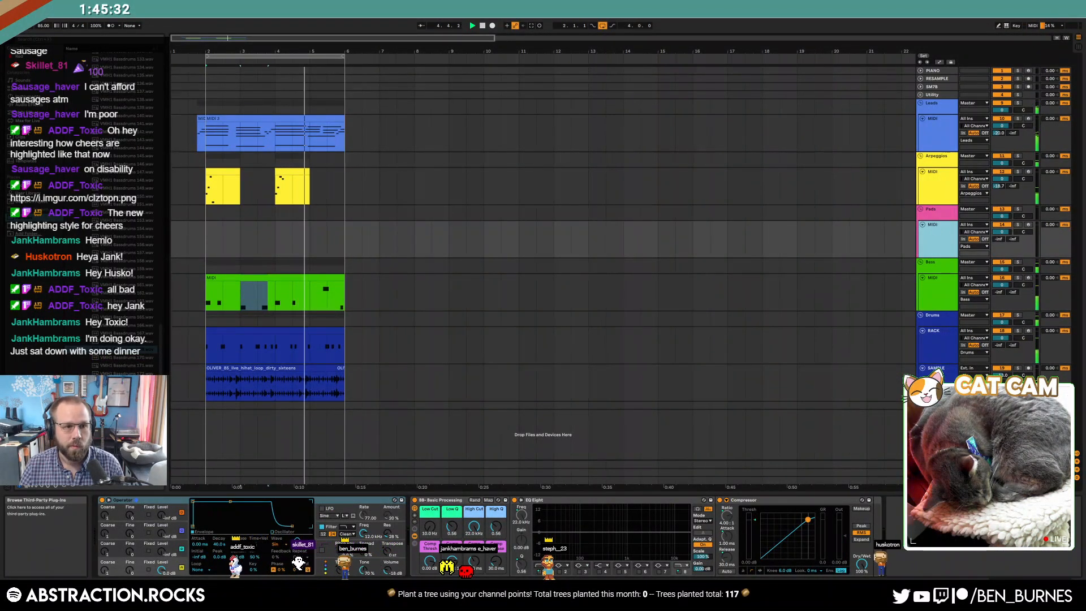
left_click(25, 130)
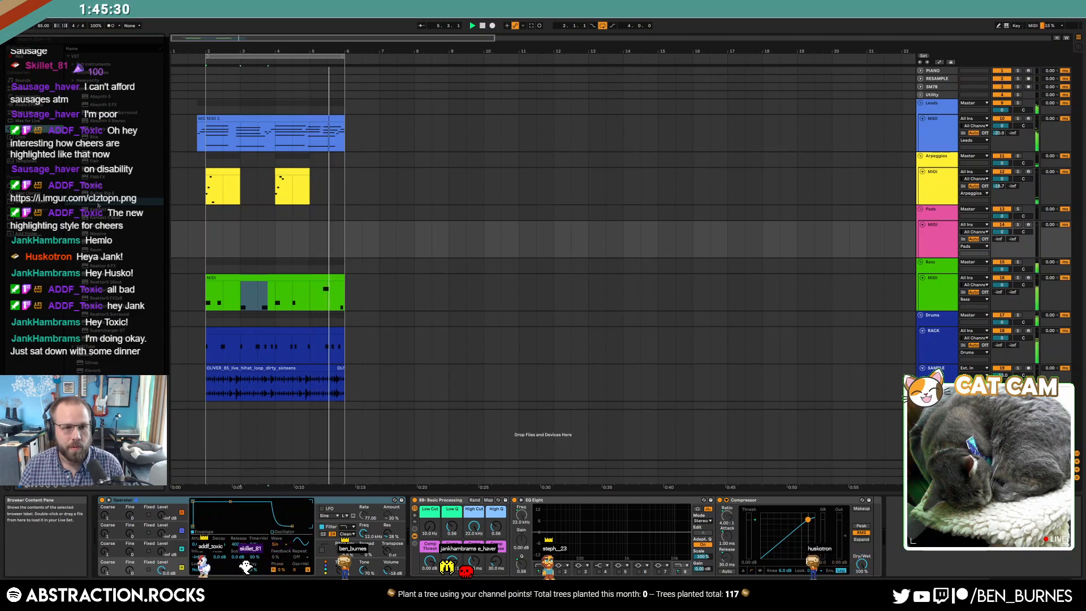
double_click(97, 203)
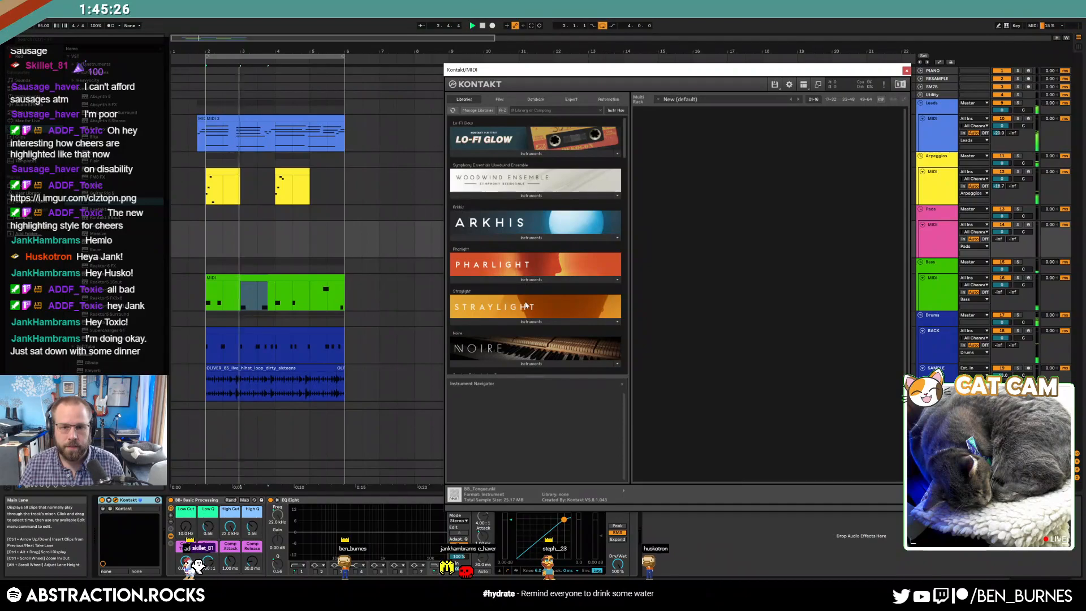
left_click(529, 322)
left_click(507, 335)
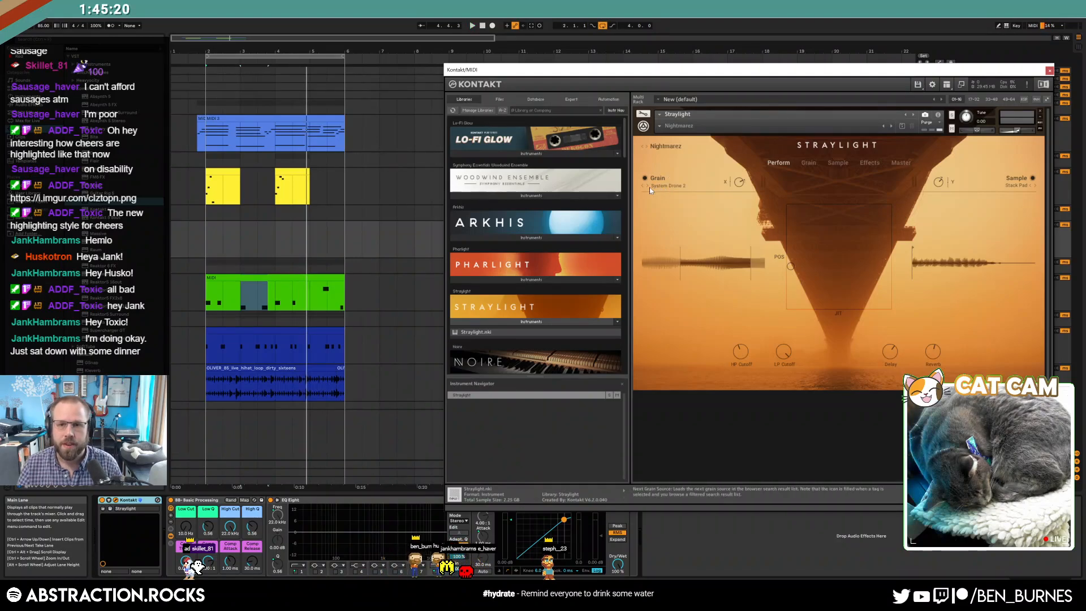
- Load Straylight's Cosmonaut lead preset and try it out on the pad track
left_click(660, 126)
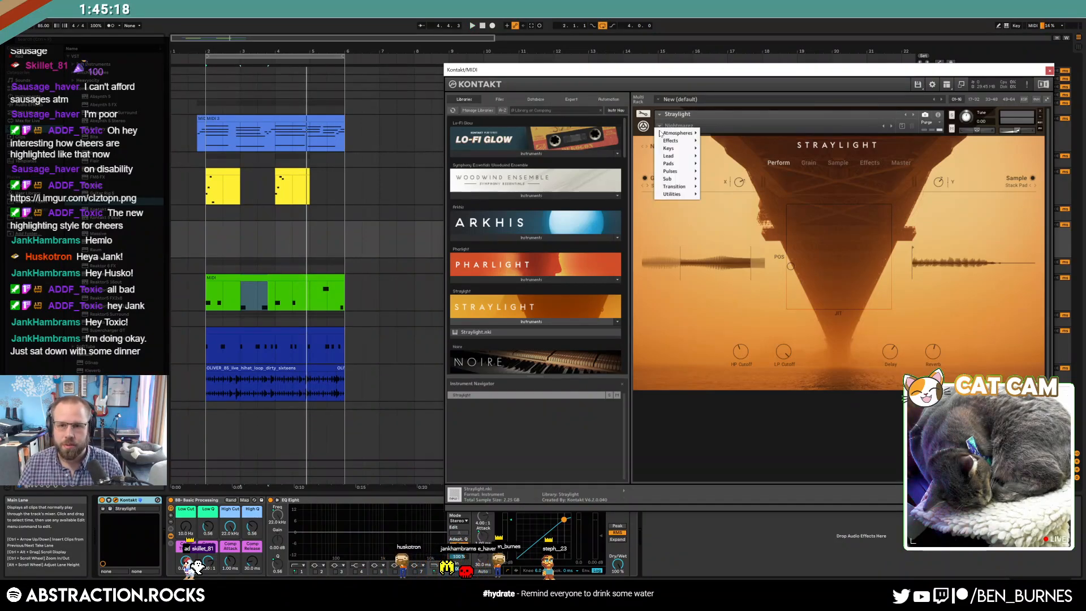
mouse_move(681, 160)
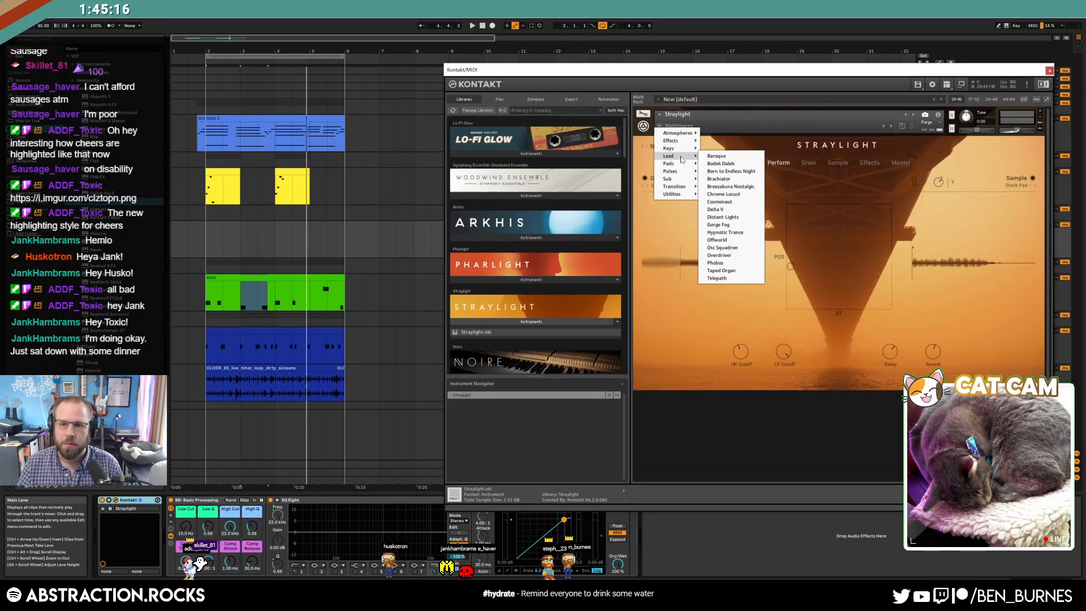
left_click(733, 202)
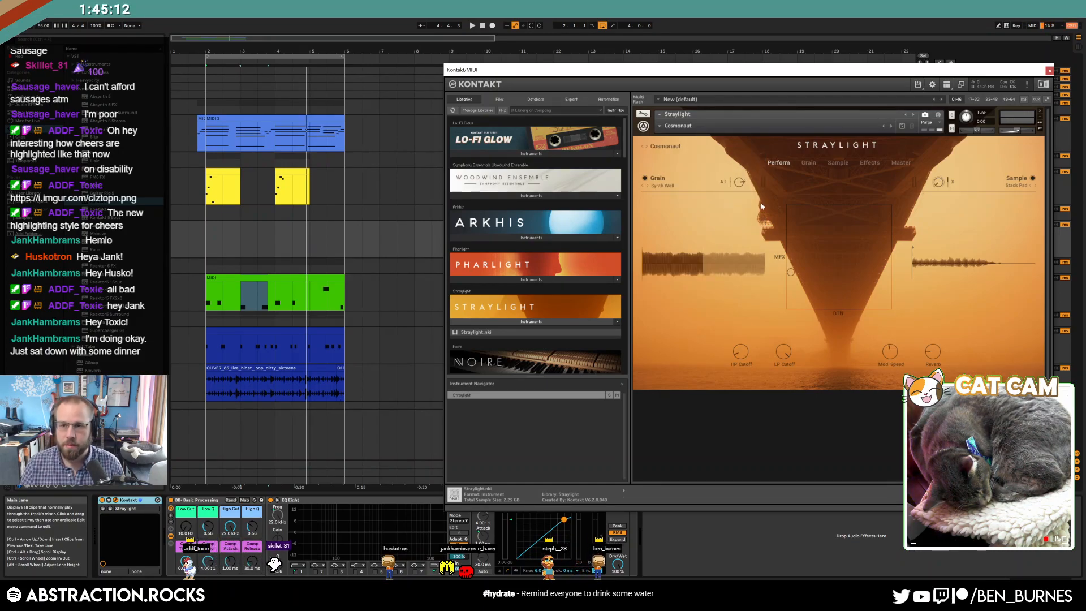
left_click_drag(1011, 71, 863, 66)
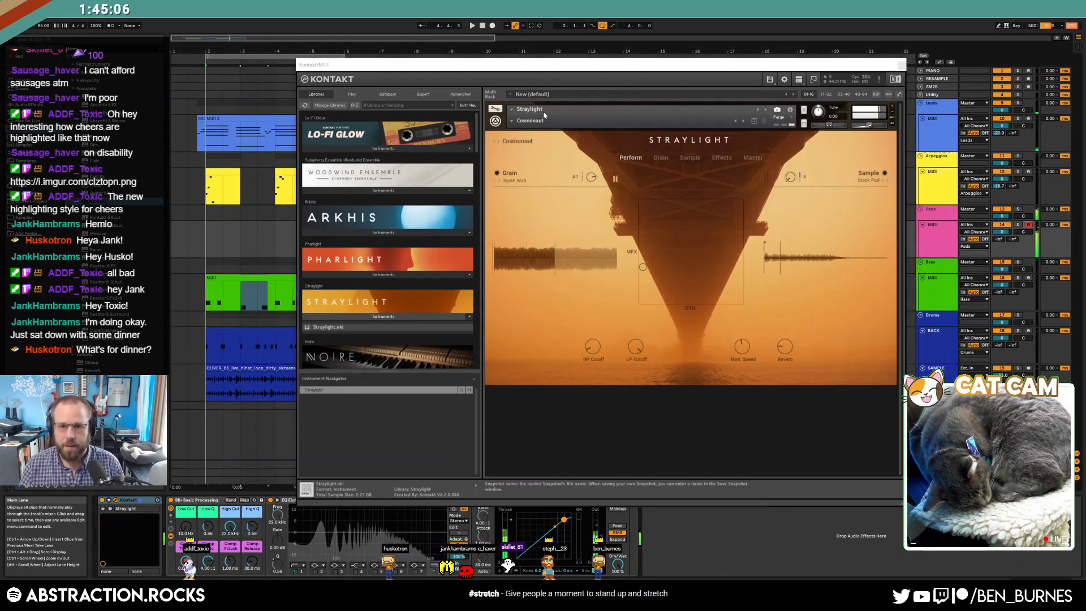
left_click_drag(549, 68, 639, 62)
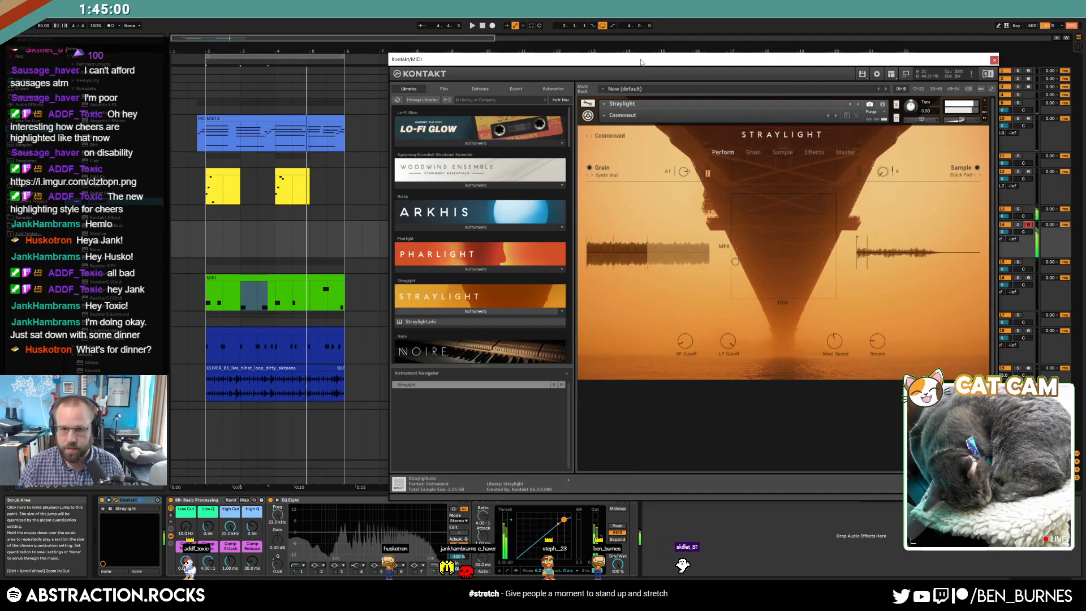
- Load Straylight's Intense Dreamer pad preset, try it against the loop, and close the Kontakt window
left_click(603, 115)
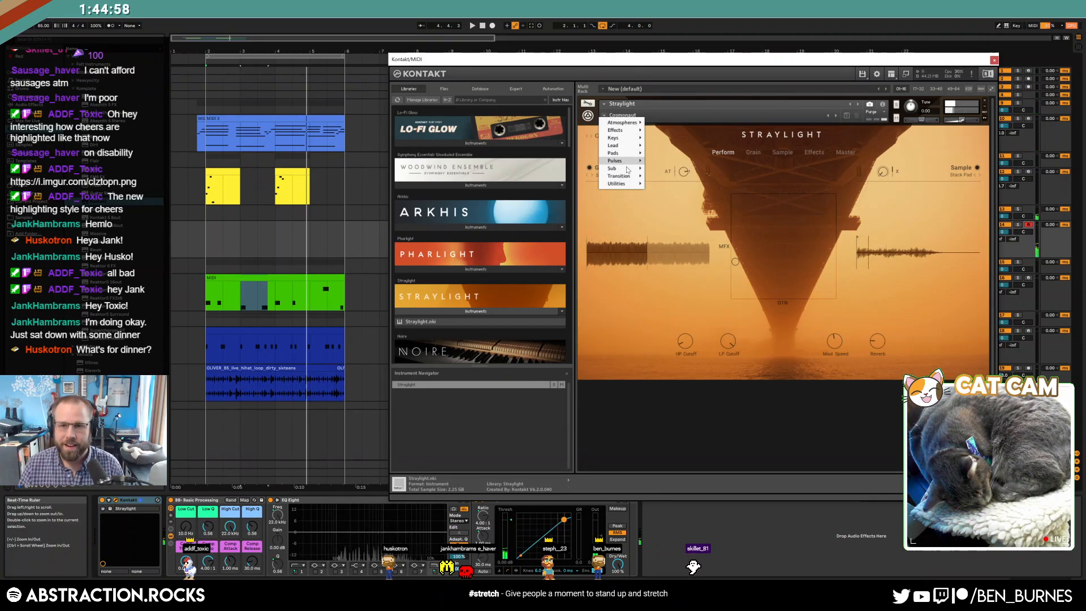
mouse_move(626, 169)
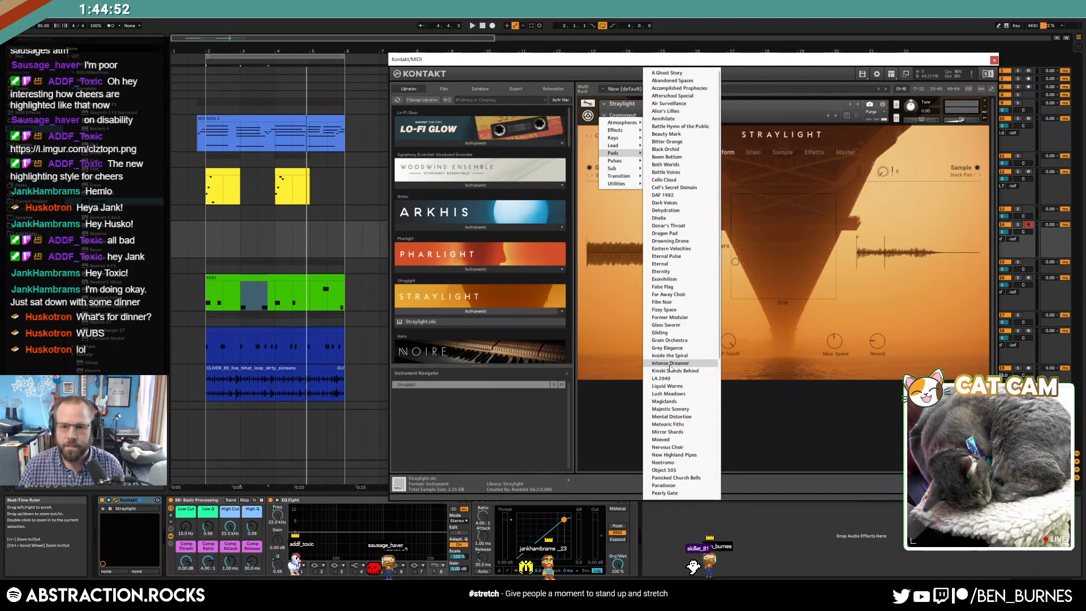
left_click(670, 367)
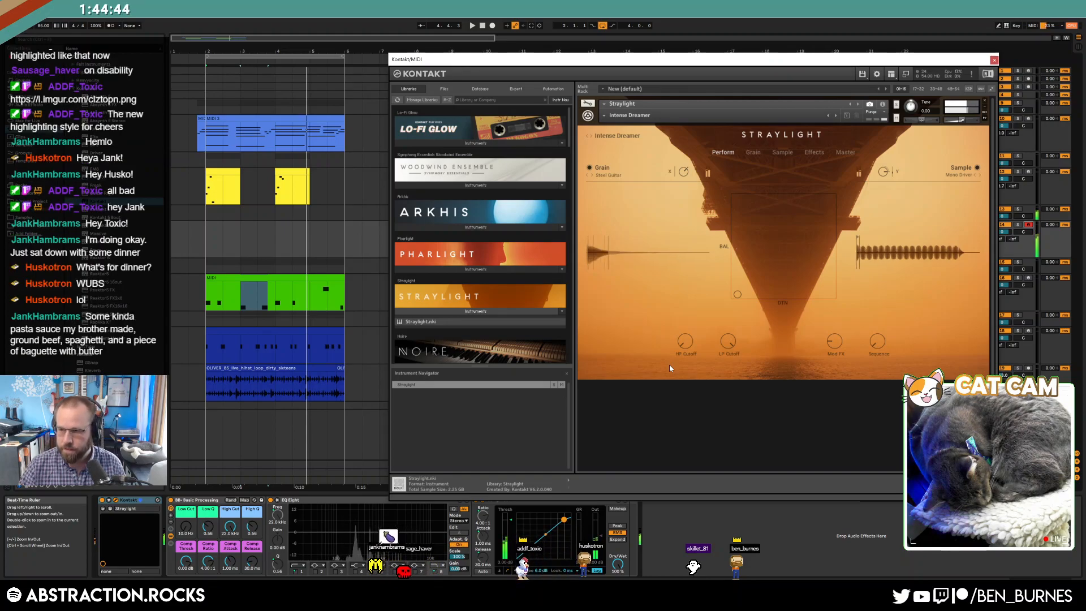
key("space")
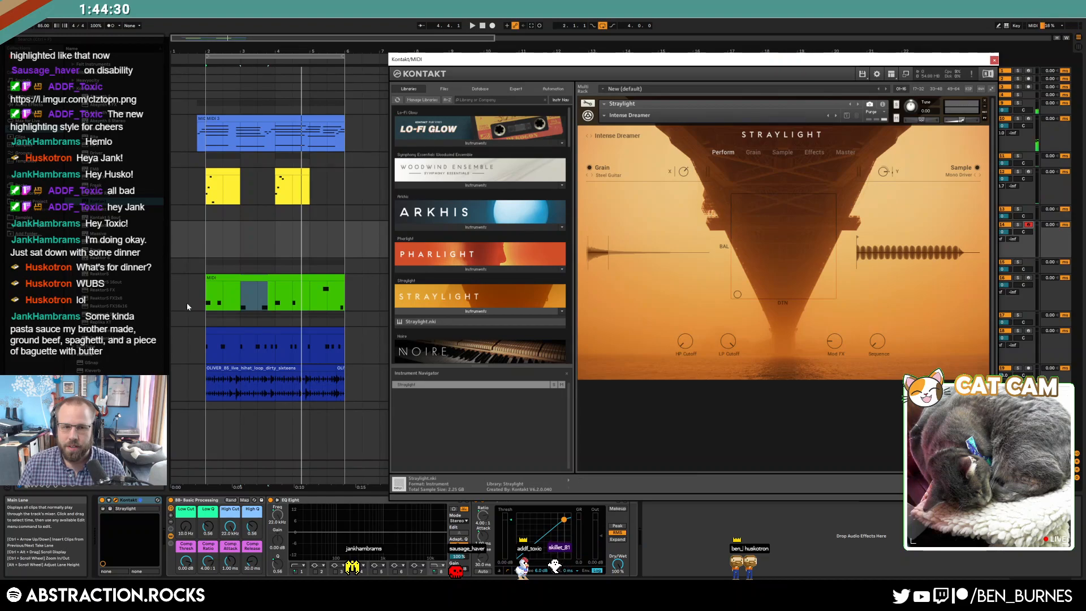
left_click(994, 60)
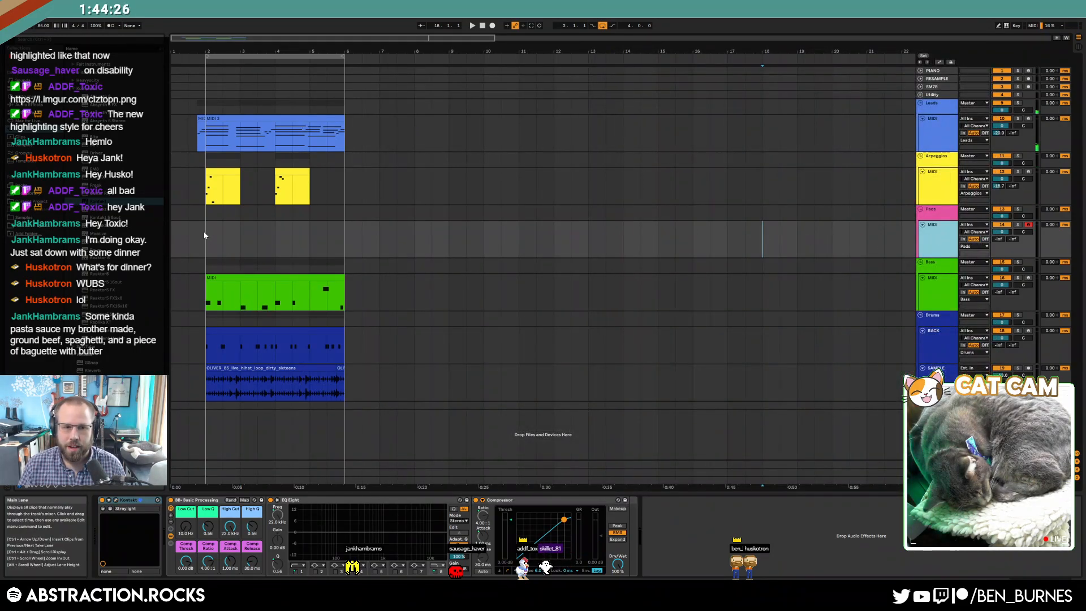
- Add a second MIDI track below the existing one in the Leads group and load Kontakt on it
left_click(932, 142)
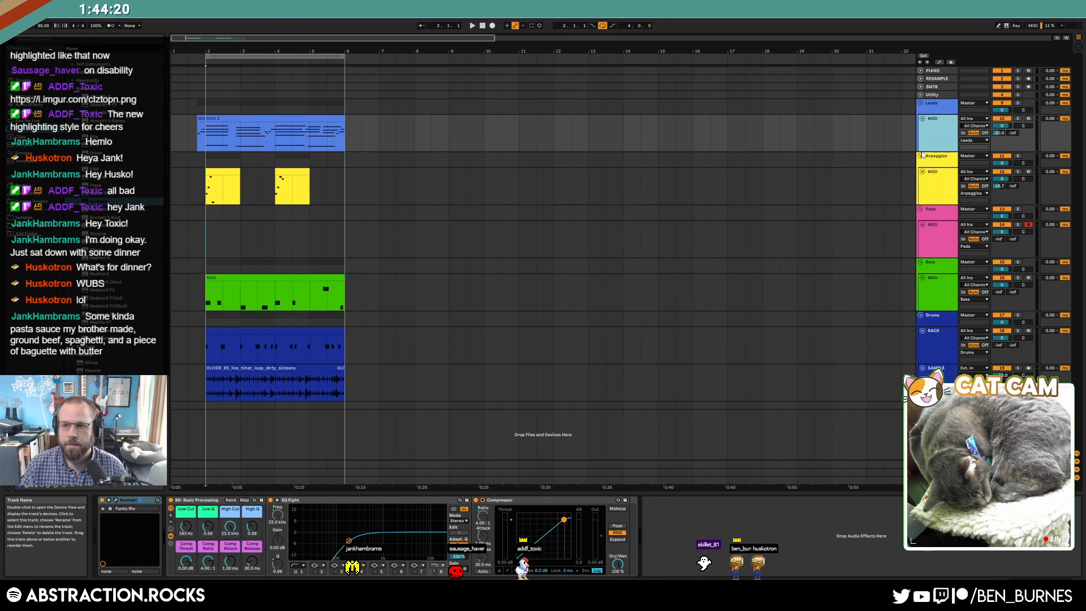
key("ctrl+shift+t")
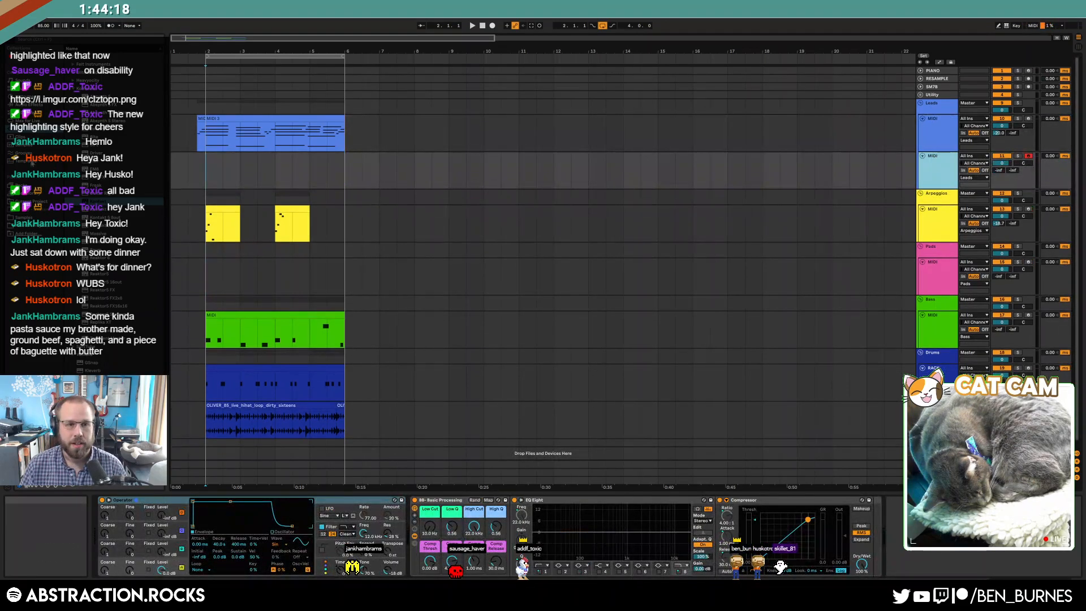
double_click(112, 201)
key("Return")
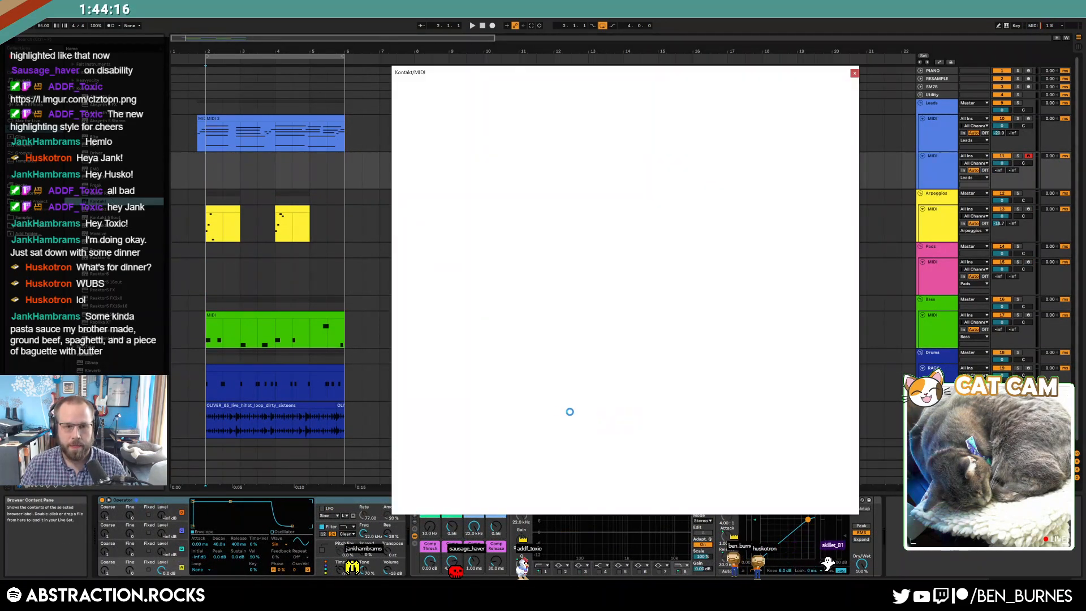
- Load the NOIRE Felt piano from the Noire library into the new Kontakt instance
left_click_drag(573, 140, 573, 163)
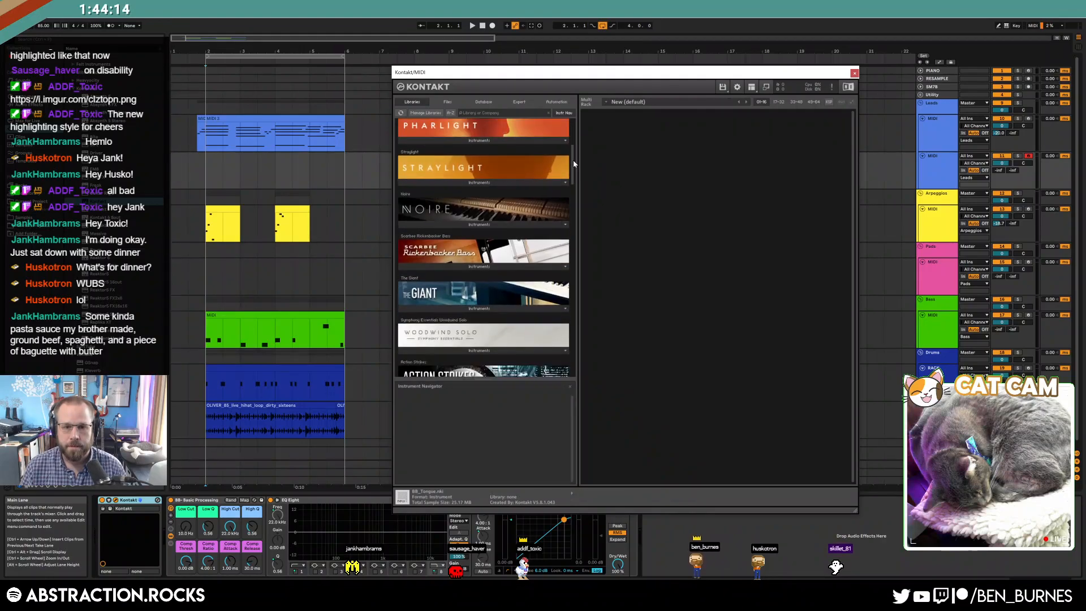
left_click(473, 226)
double_click(437, 238)
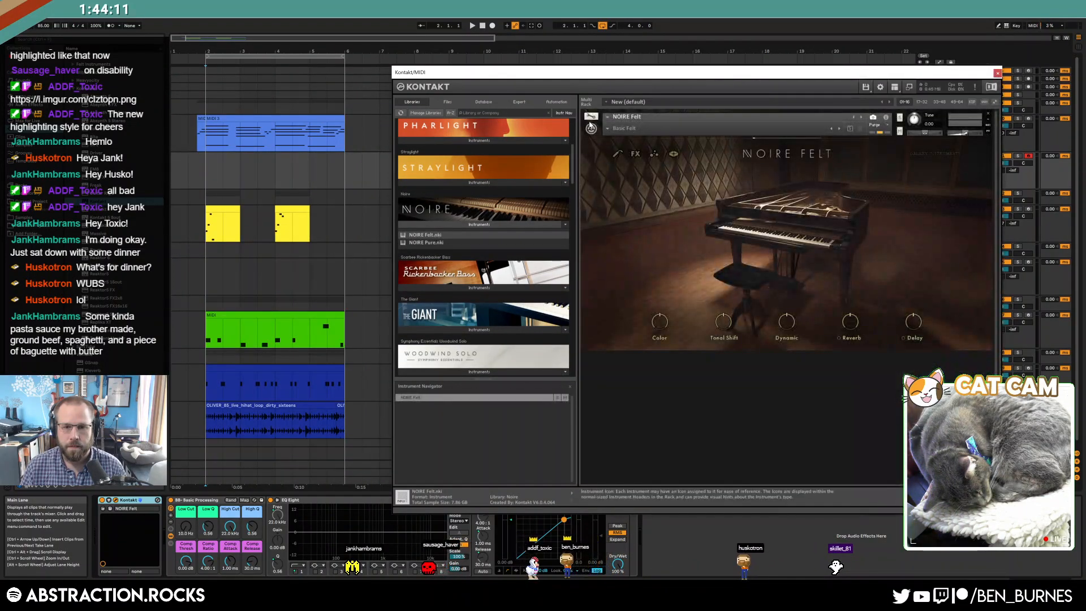
- Replace the NOIRE Felt instrument with NOIRE Pure in Kontakt and open its anatomy and tone settings
left_click(988, 114)
double_click(456, 243)
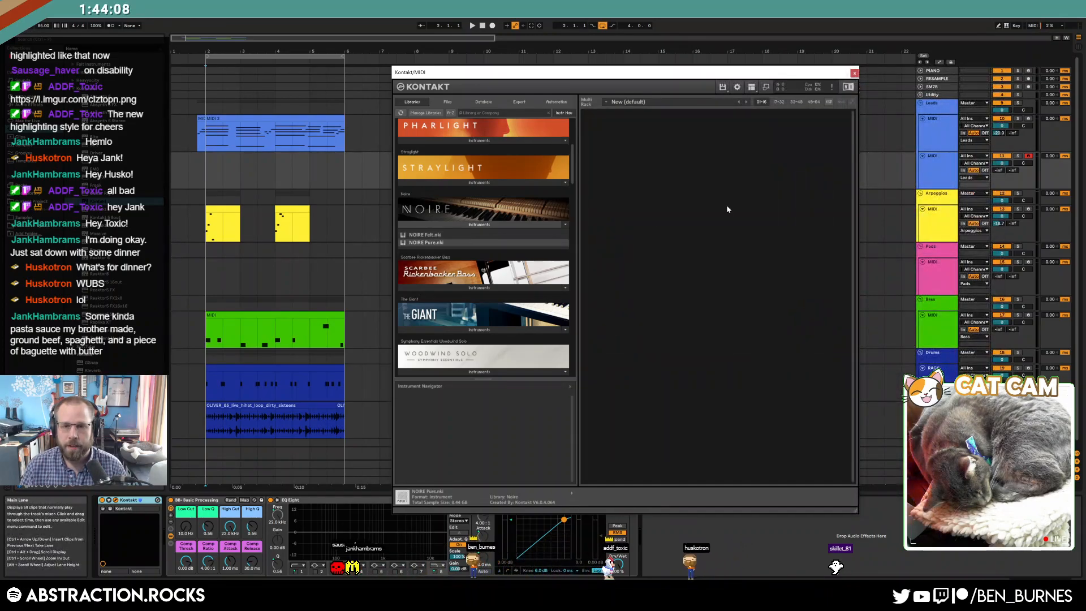
left_click(618, 156)
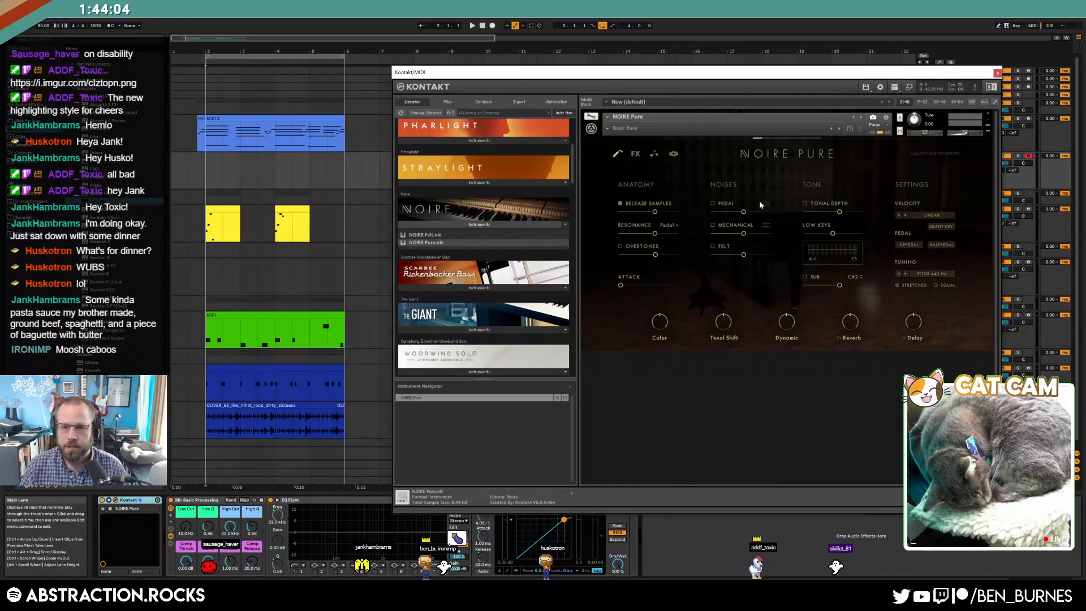
- Enable NOIRE Pure's compressor with the Tape Comp preset at 44%, and try the piano out against the loop
left_click(635, 154)
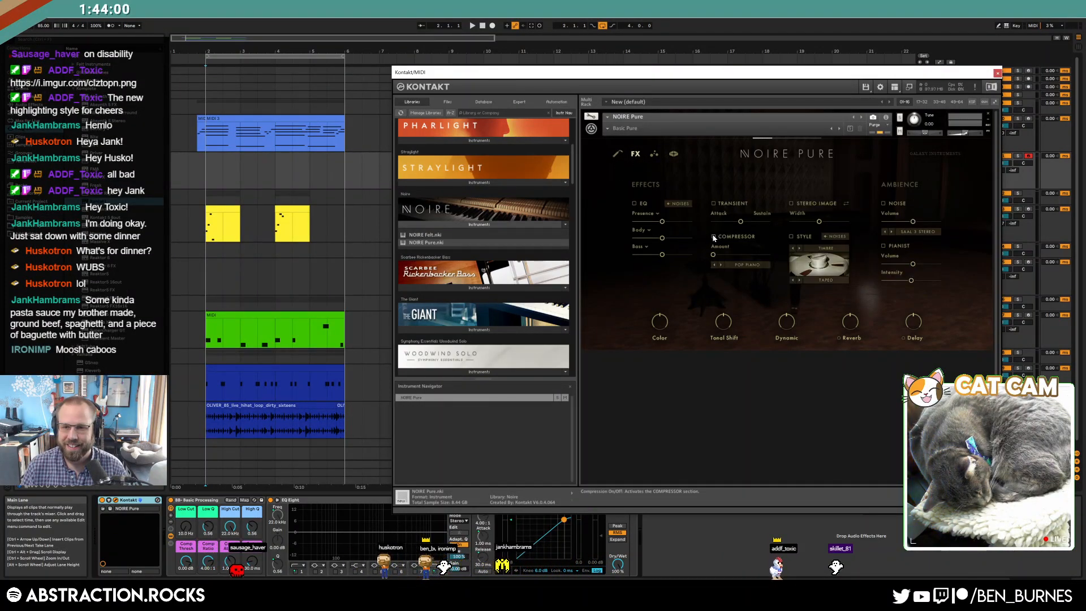
left_click(755, 265)
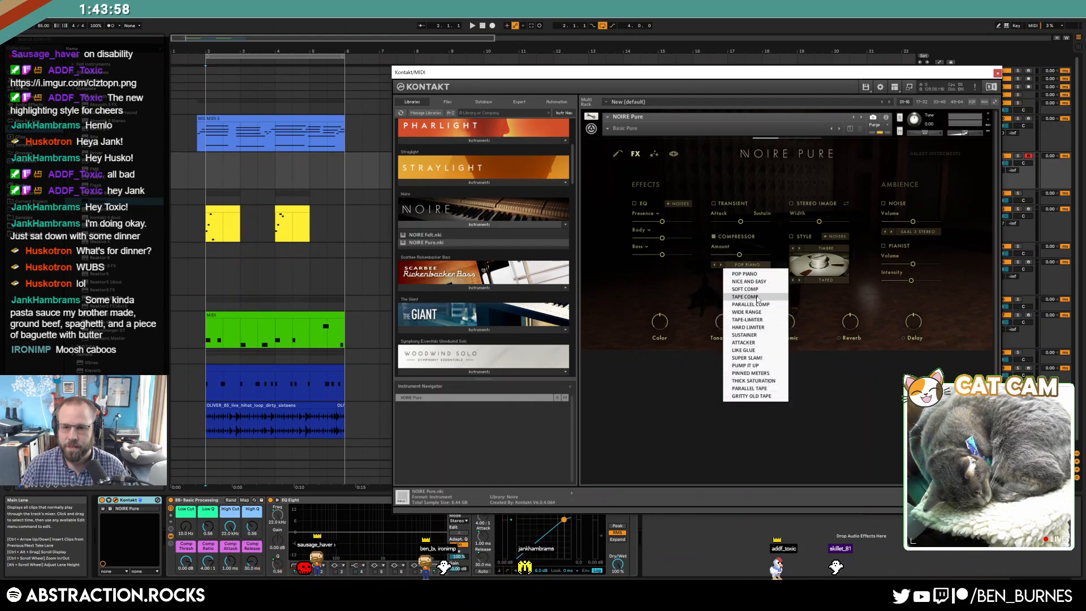
left_click(754, 300)
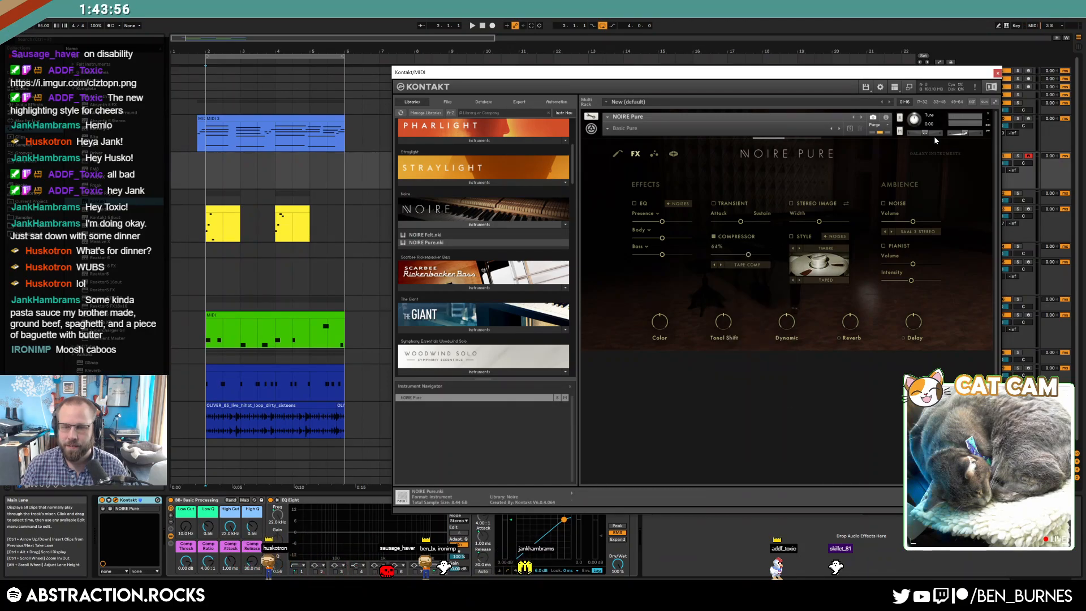
left_click(996, 73)
key("space")
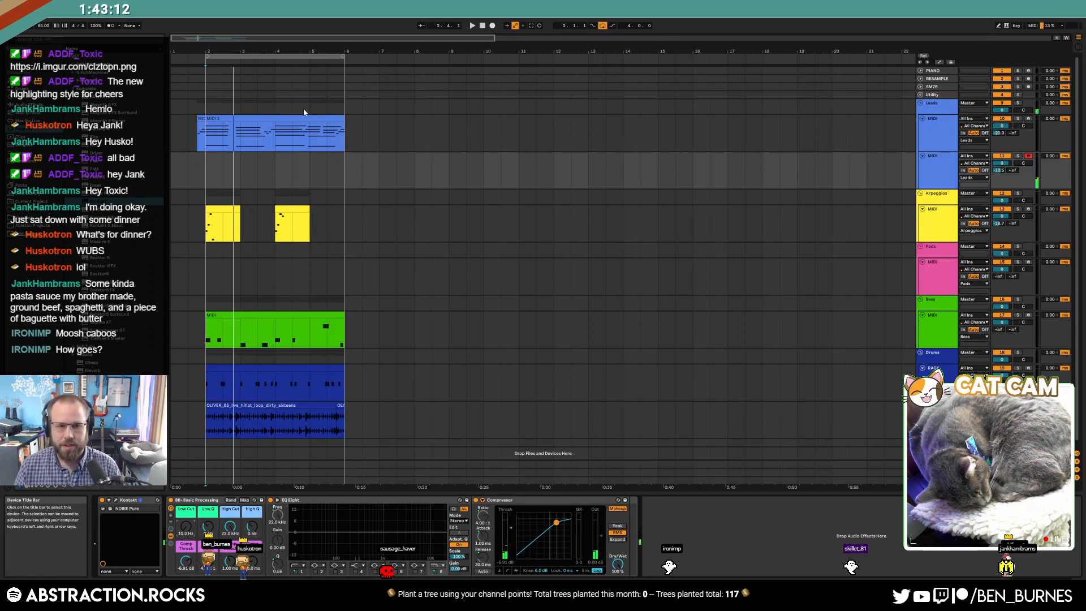
key("space")
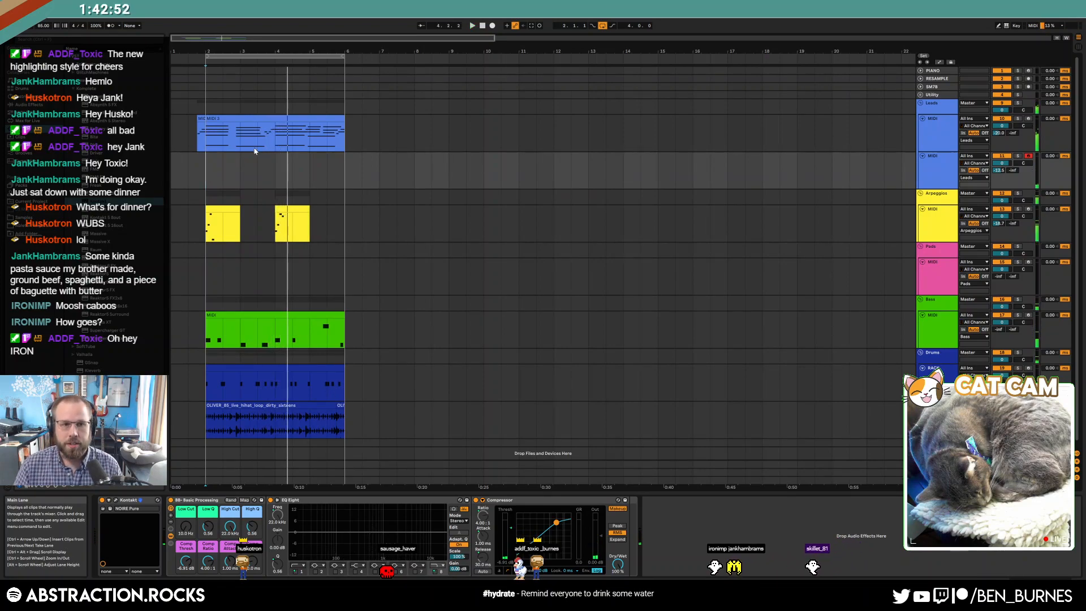
- Duplicate the electric piano clip and the arpeggio clips from bars 2–6 so they repeat from bar 6
key("ctrl+d")
double_click(396, 118)
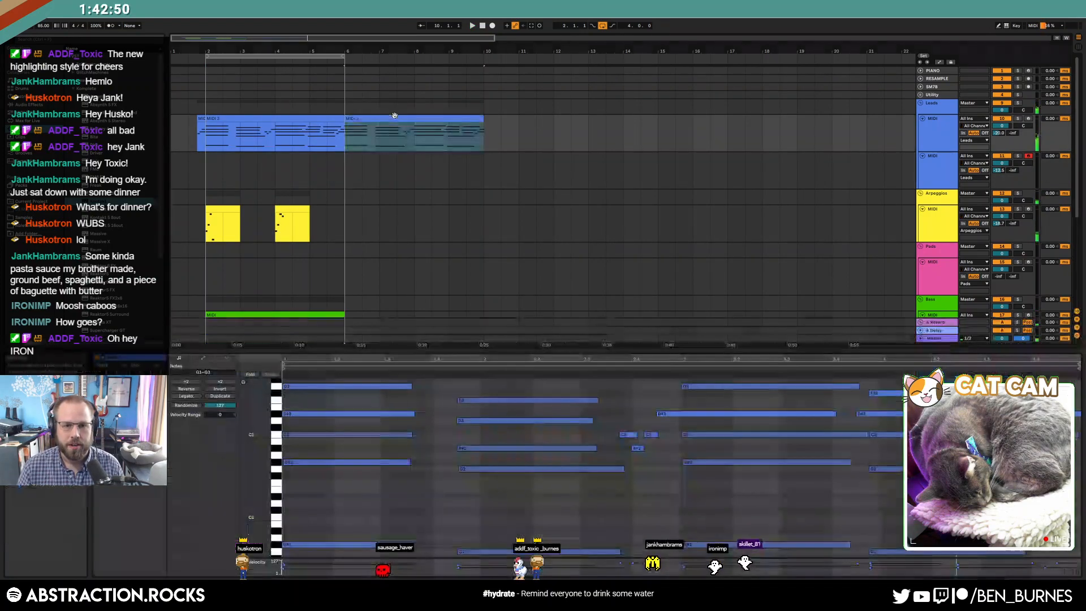
left_click_drag(281, 454, 277, 456)
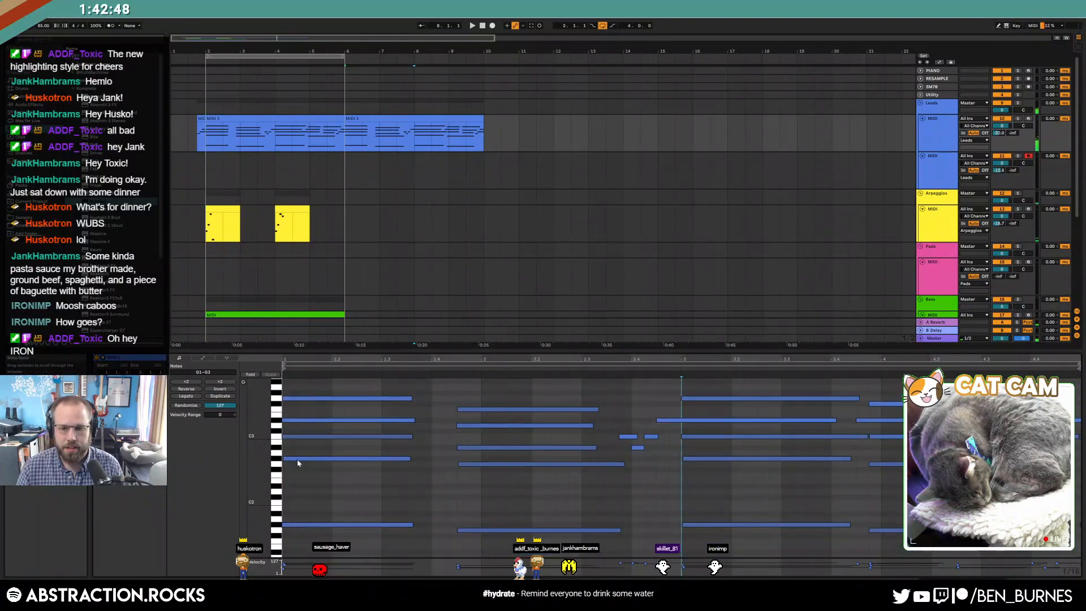
left_click(332, 118)
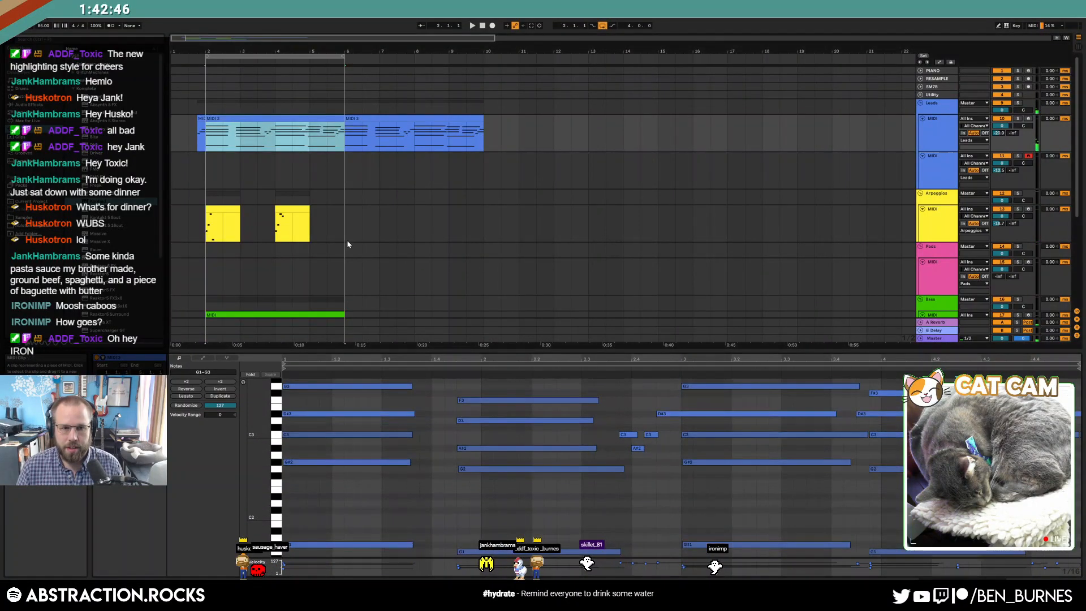
left_click_drag(346, 219, 225, 224)
key("ctrl+d")
- Duplicate the bass, drum rack and hi-hat sample clips from bar 6, and extend the loop region to bar 10
scroll(401, 267, "down", 5)
scroll(358, 241, "down", 1)
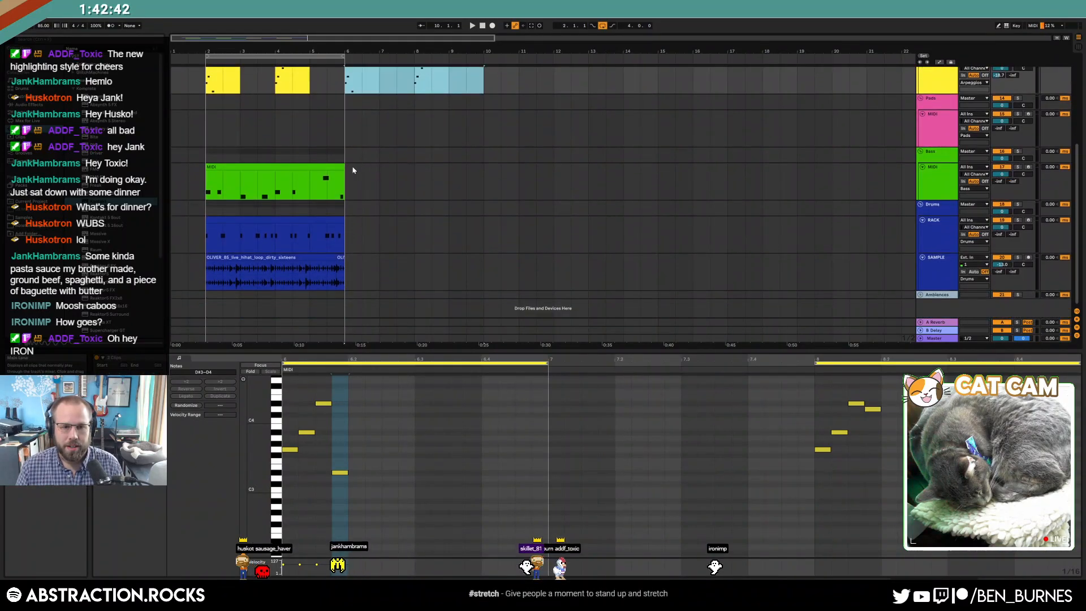
left_click(337, 167)
key("ctrl+d")
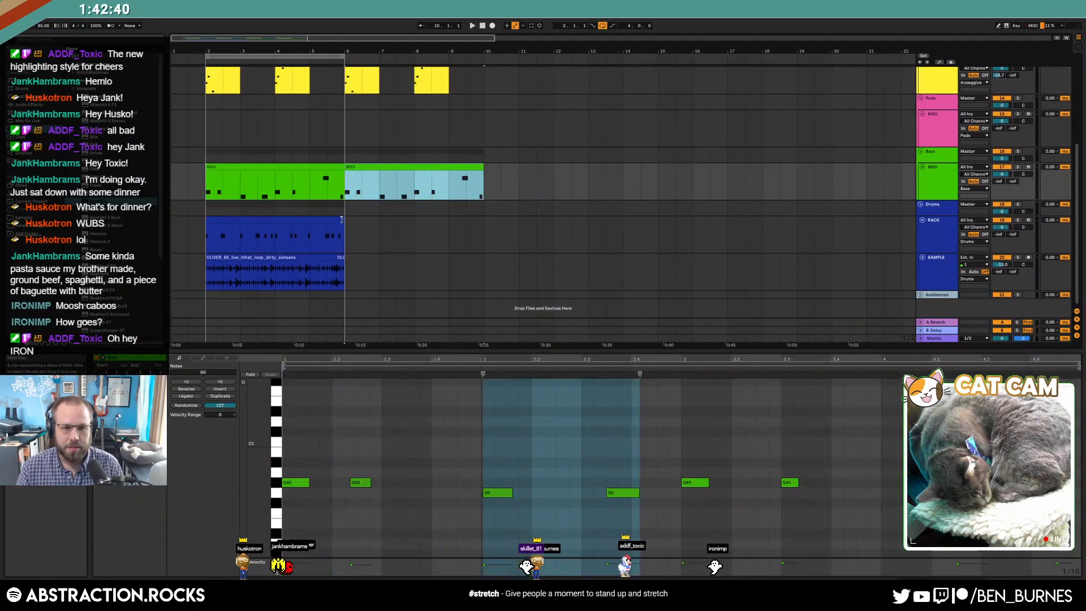
left_click(341, 219)
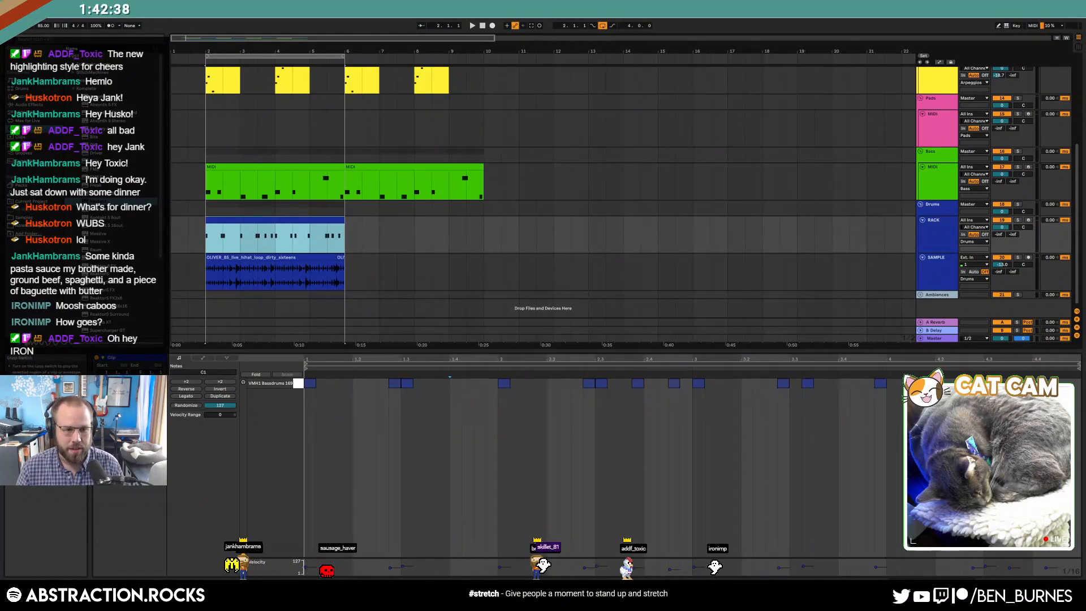
key("ctrl+d")
left_click_drag(342, 272, 199, 275)
key("ctrl+d")
left_click_drag(343, 56, 485, 79)
scroll(465, 160, "up", 5)
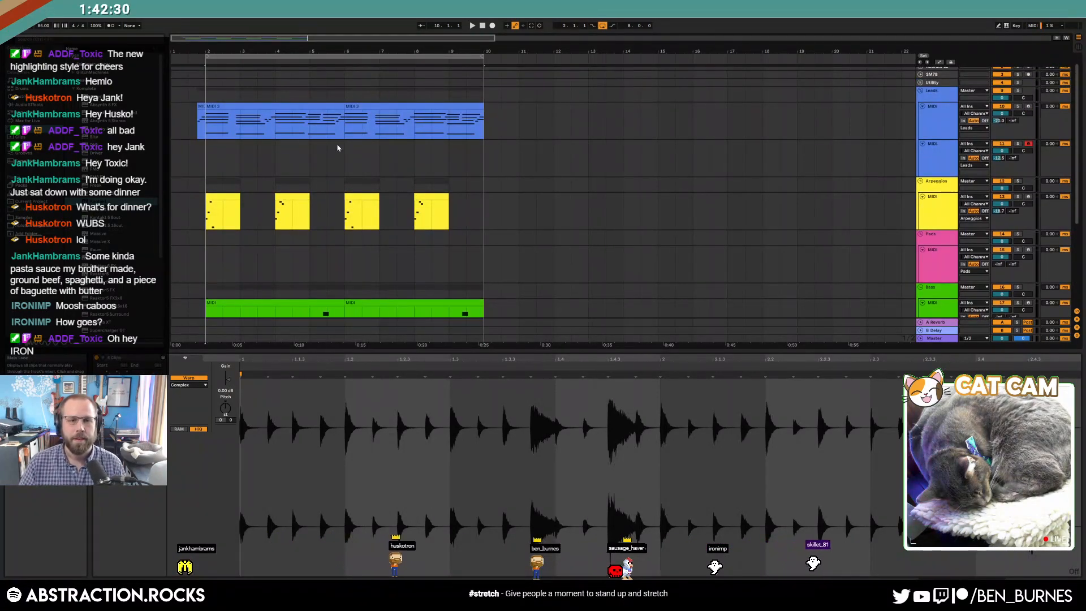
- Delete the short upper notes at the start of the last chord in the first electric piano clip
left_click(302, 125)
key("space")
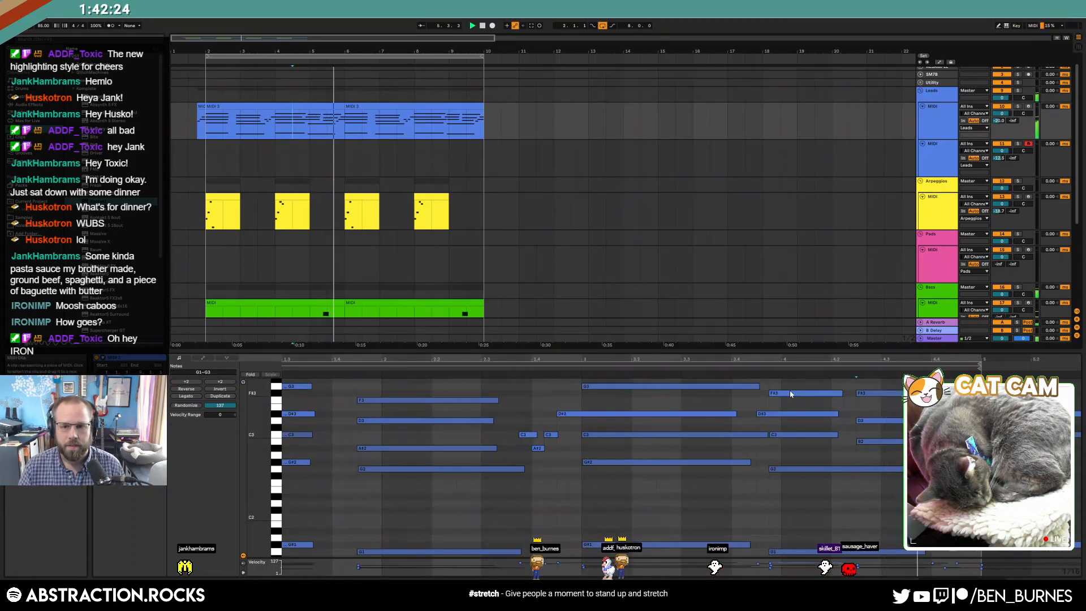
key("space")
left_click_drag(778, 387, 840, 439)
key("Delete")
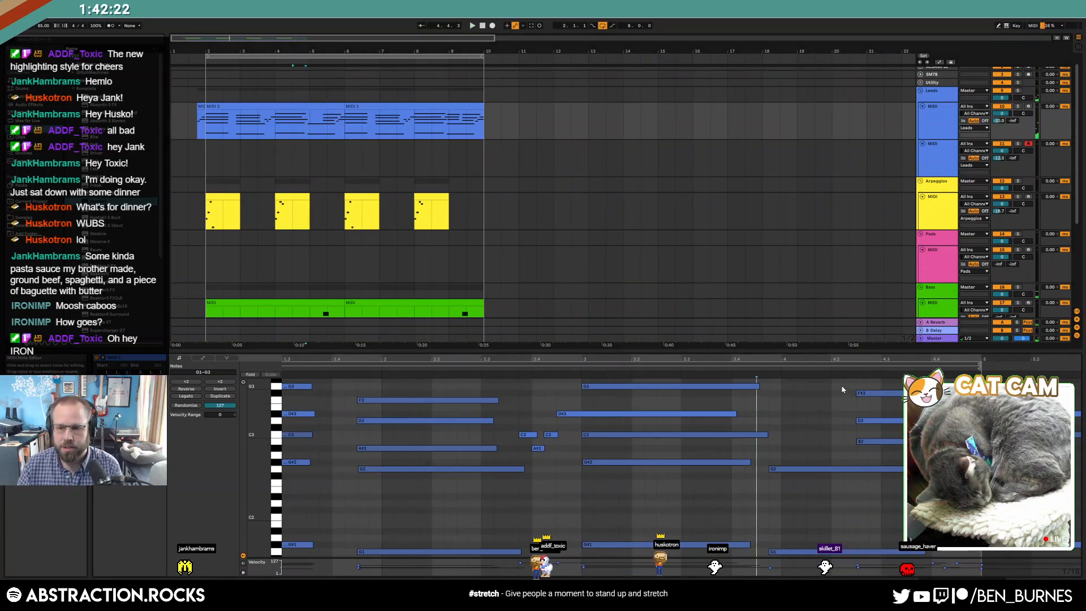
- Extend the last chord's F♯3, D3 and B2 notes and its low notes earlier, starting the low notes slightly ahead, and play it back
left_click_drag(842, 389, 867, 445)
left_click_drag(857, 393, 757, 394)
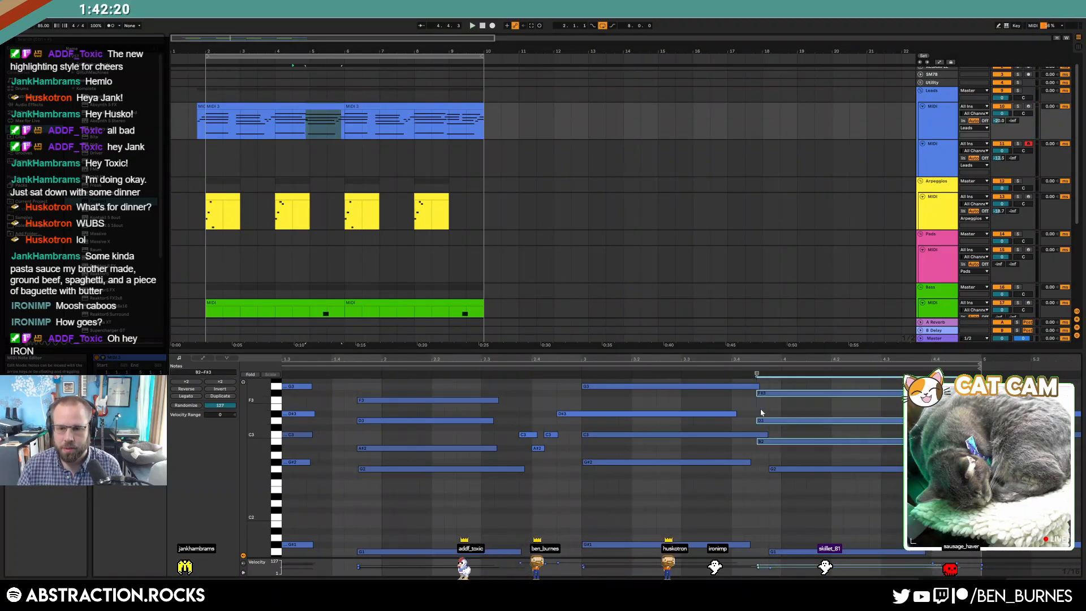
left_click_drag(759, 466, 780, 554)
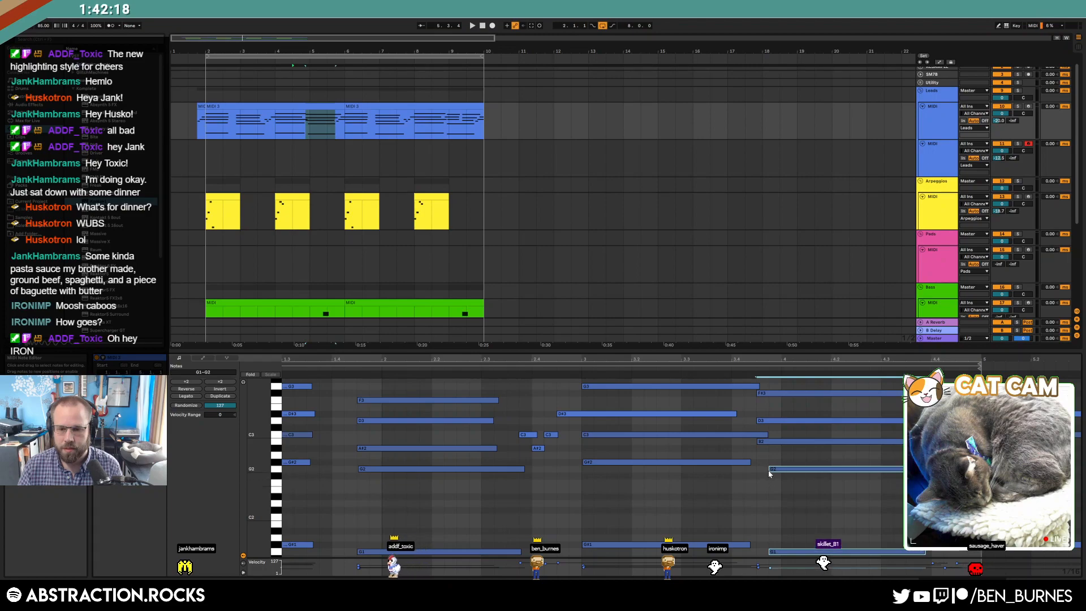
left_click_drag(769, 469, 770, 394)
key("space")
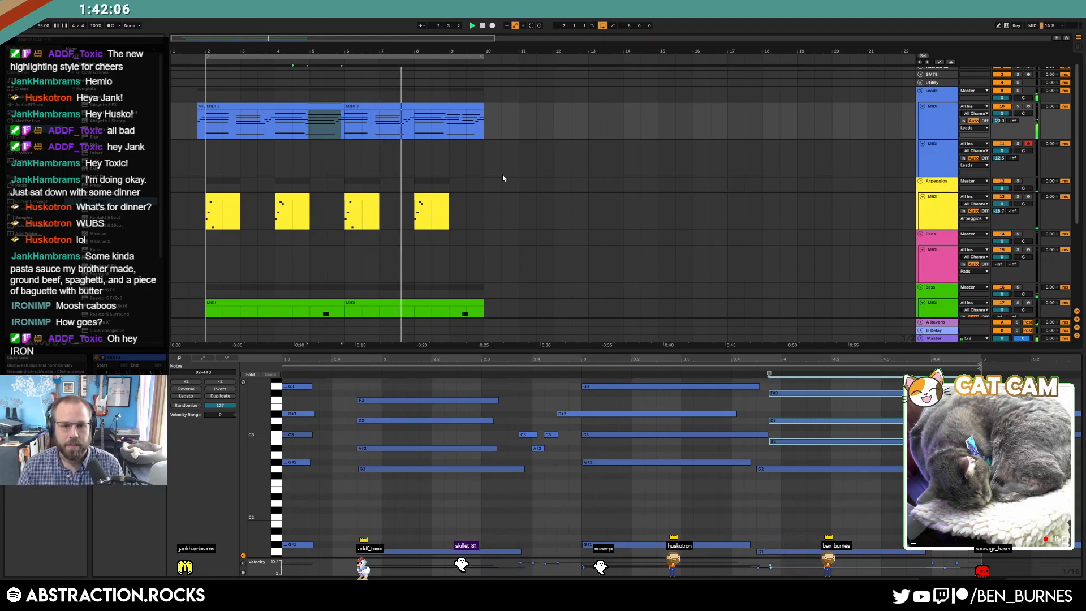
- Add a very short G0 note just after beat 4 of the second bar in the second bass clip
scroll(522, 244, "down", 3)
left_click(407, 232)
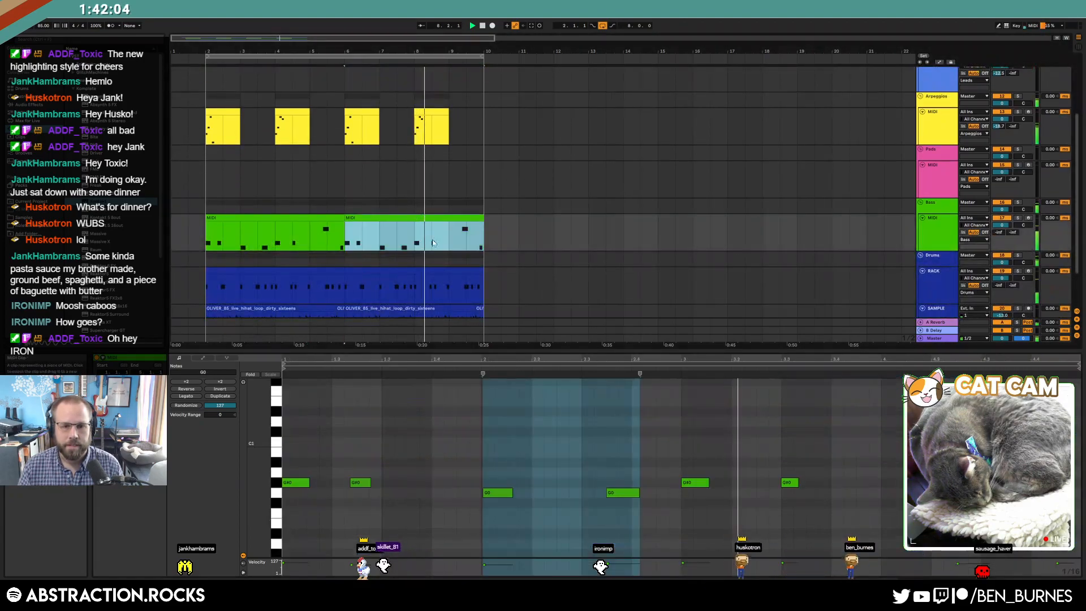
left_click(695, 521)
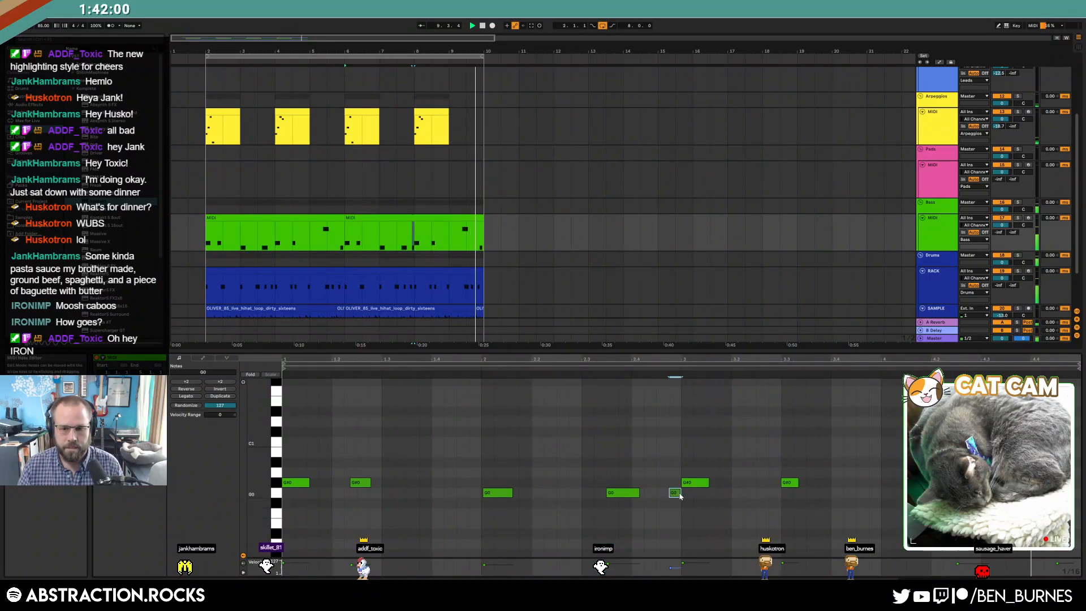
left_click_drag(681, 495, 650, 493)
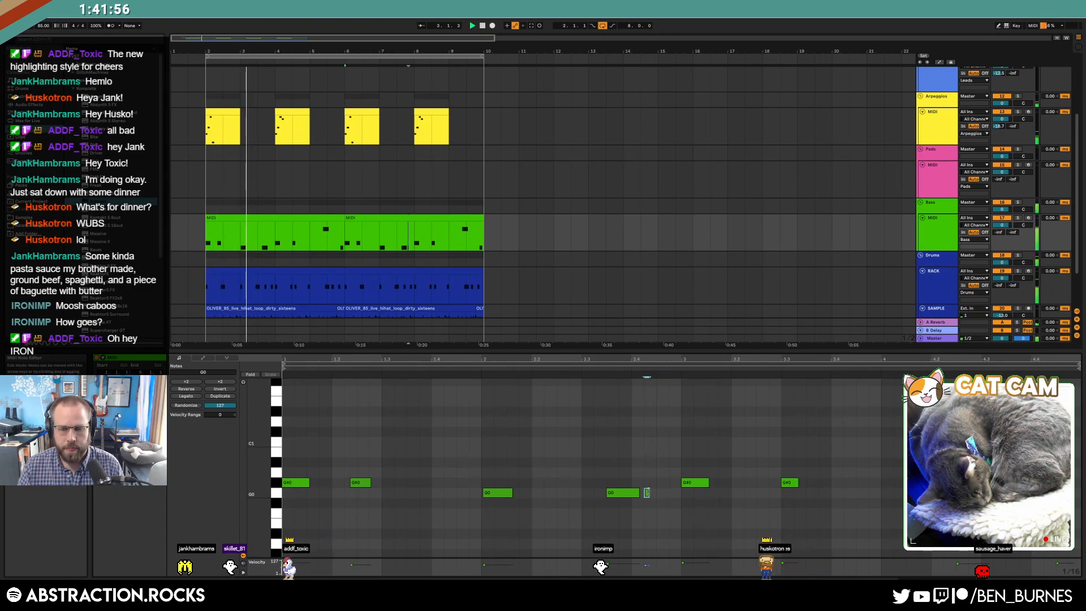
key("shift+Tab")
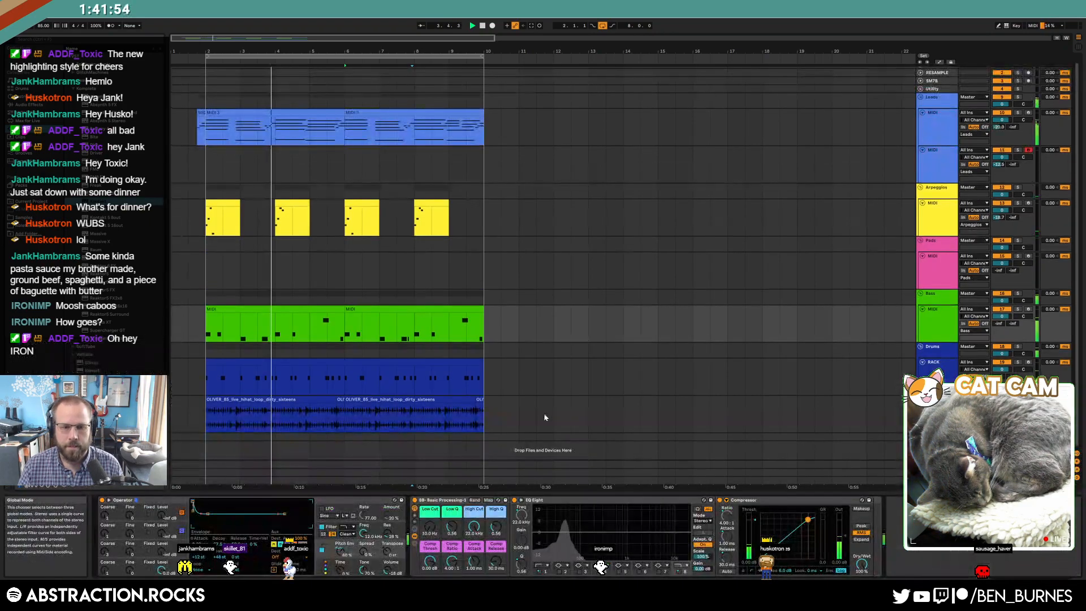
key("space")
- Try lowering the third chord's D♯3 note to D3 in the first electric piano clip
left_click(303, 112)
double_click(303, 112)
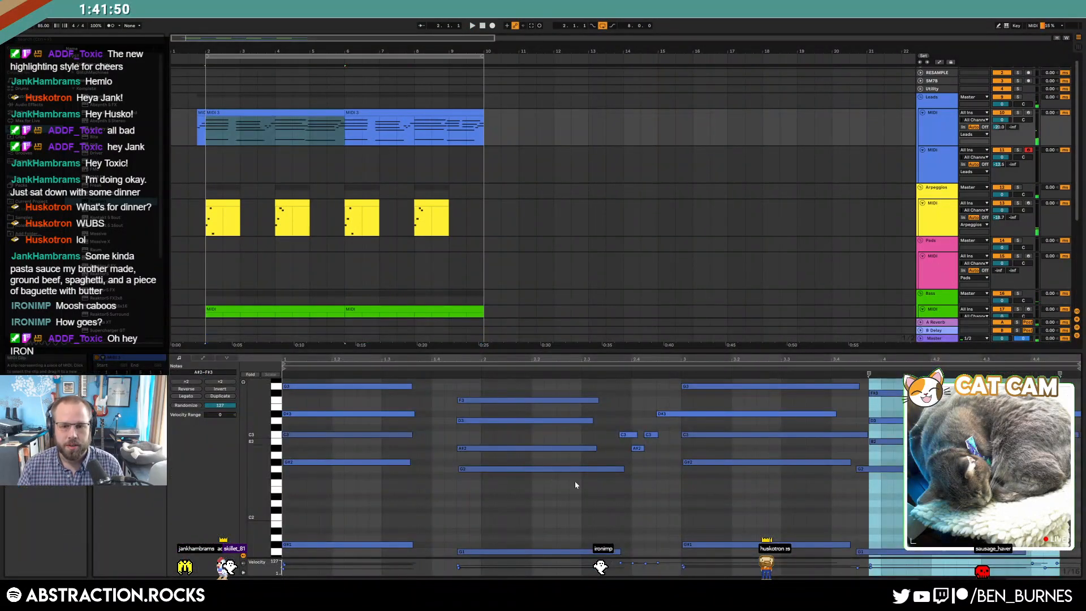
left_click(683, 434)
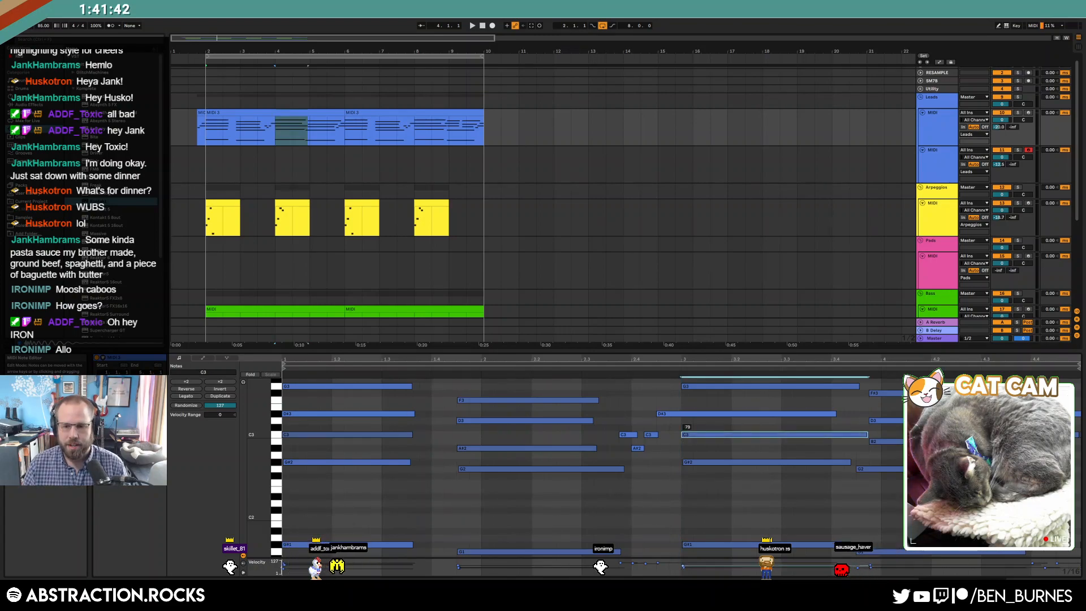
left_click(696, 416)
key("Down")
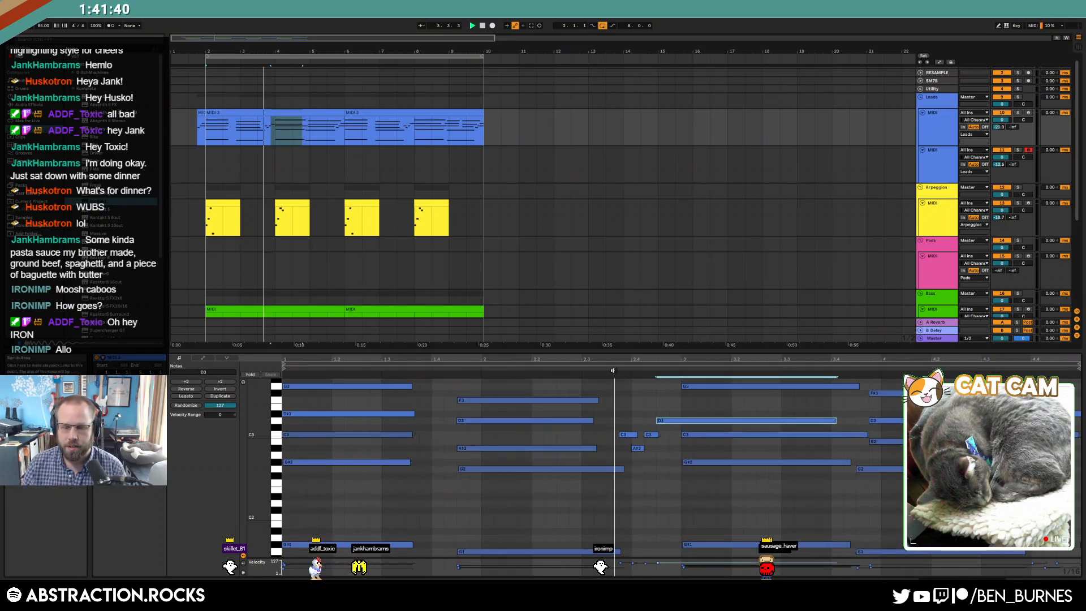
key("Up")
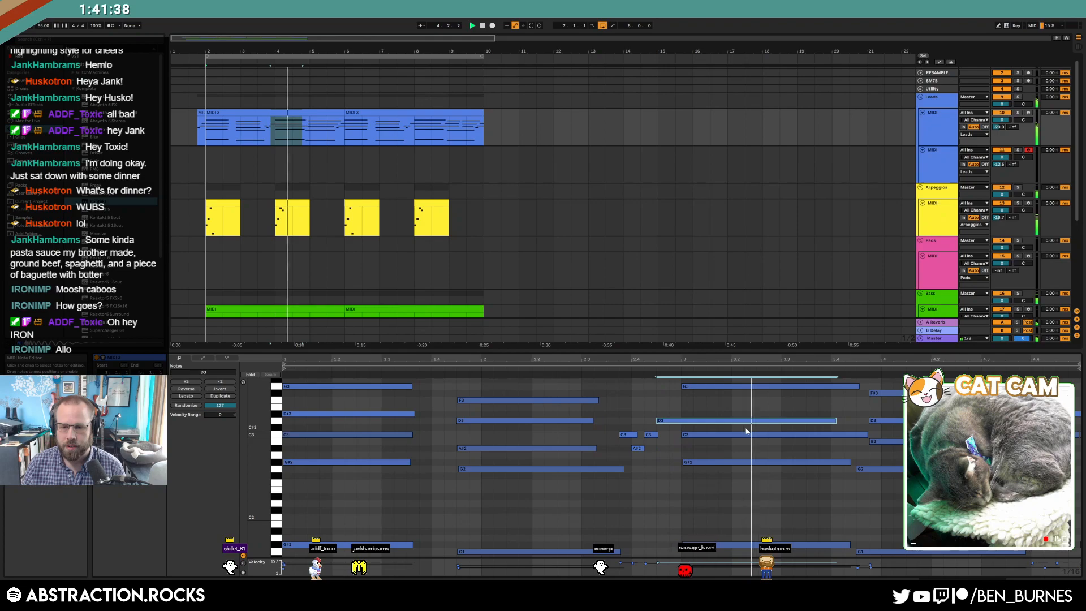
key("space")
- Try the third chord's top note at G♯3 and F3 during playback, and return it to G3
scroll(731, 410, "up", 1)
left_click(729, 420)
key("Up")
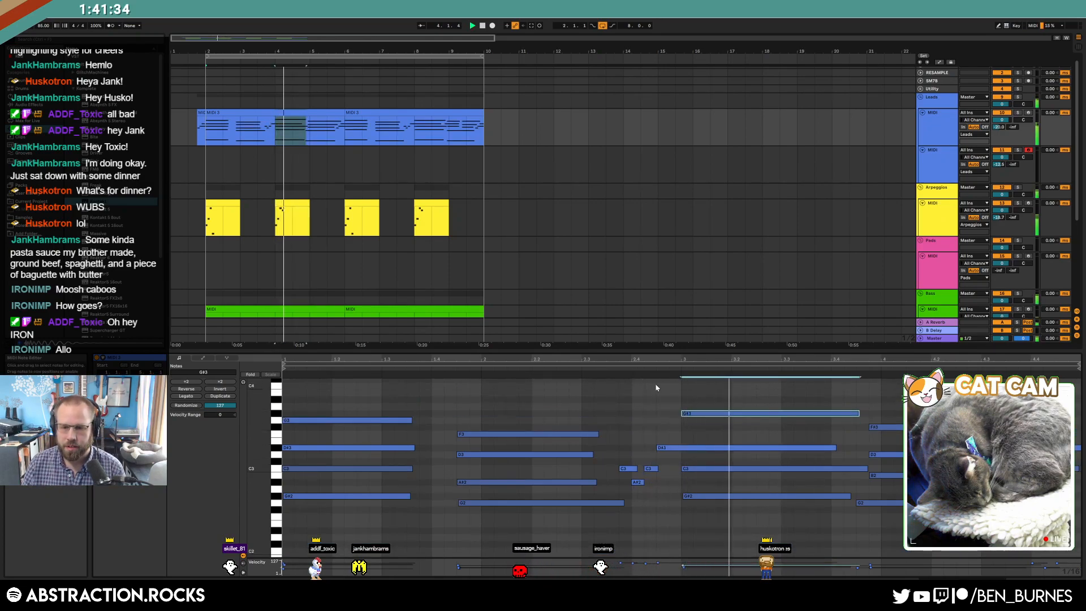
key("Down")
key("Down")
key("Down")
left_click(643, 367)
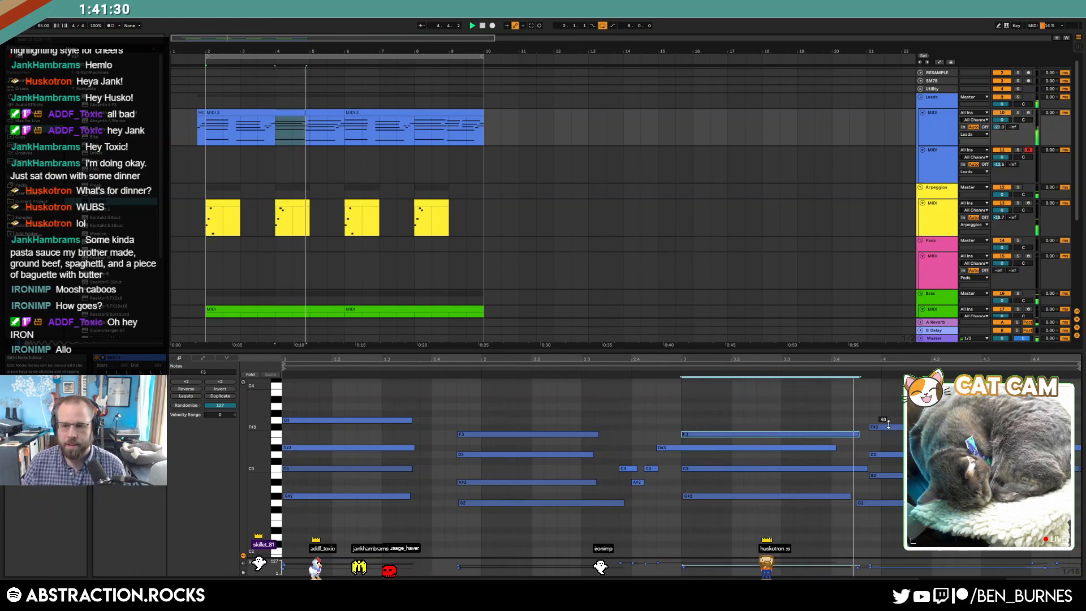
left_click(882, 427)
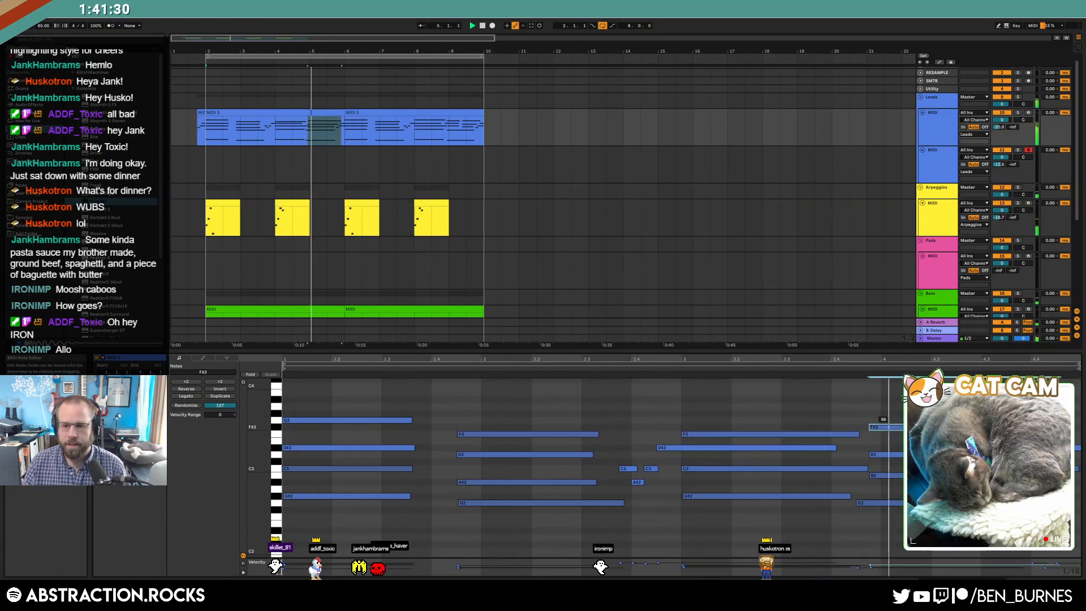
left_click(823, 434)
key("Up")
key("Up")
- Check the third chord's low G♯1 and G♯2 notes against the loop, and close the note editor
scroll(743, 475, "down", 5)
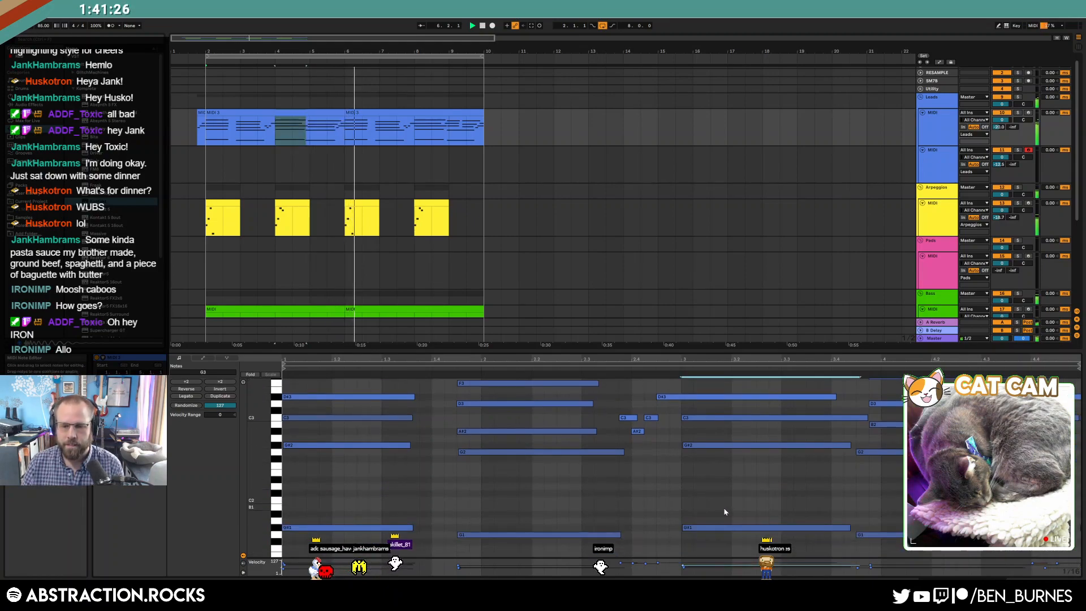
left_click(746, 493)
scroll(735, 475, "up", 3)
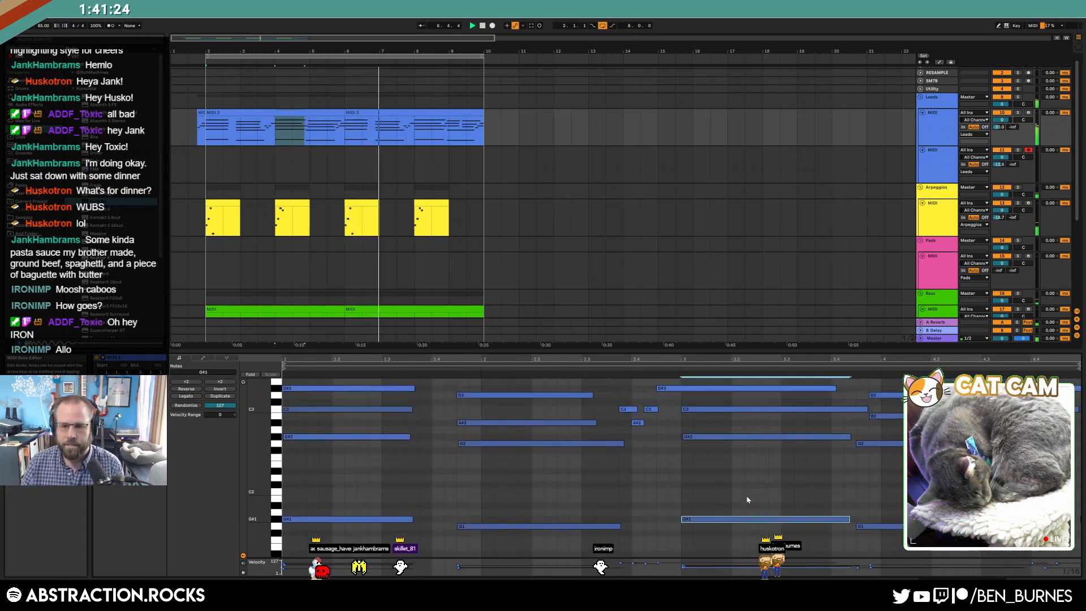
left_click(706, 463)
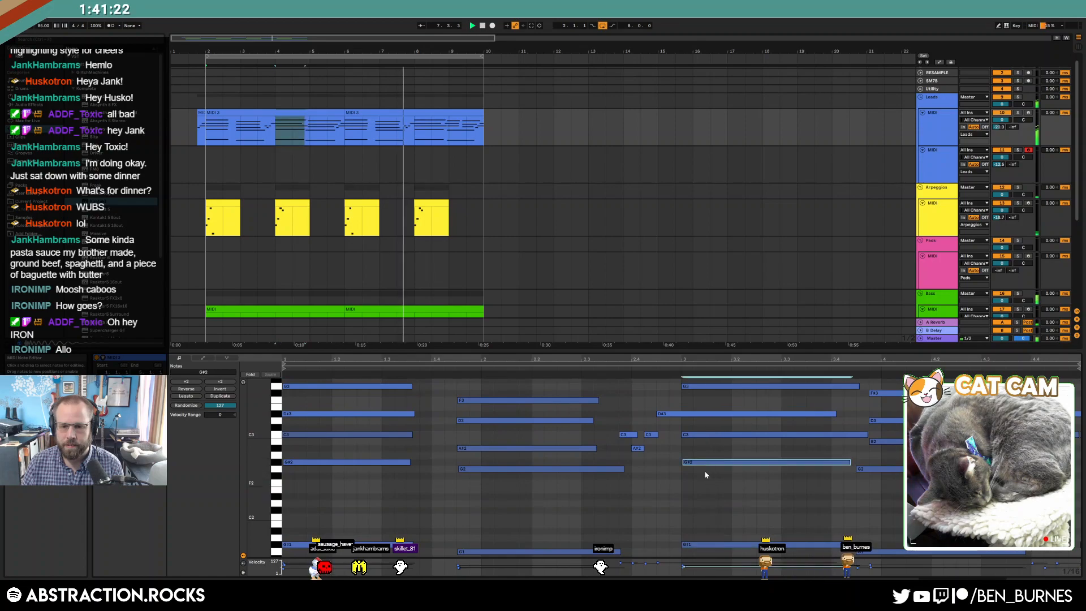
key("shift+Tab")
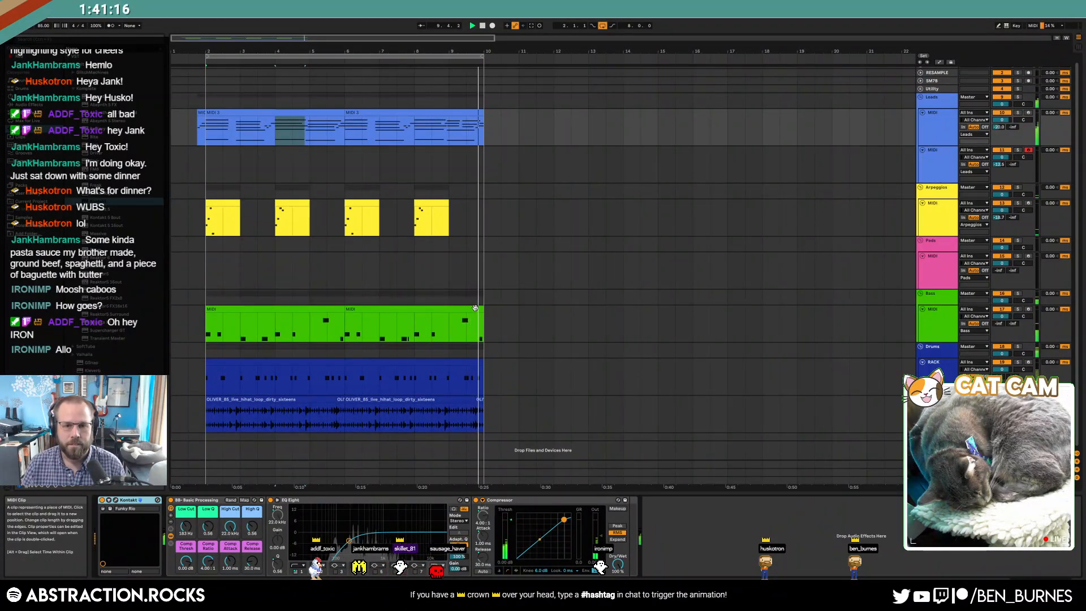
- Check the second bass clip's notes and open the first electric piano clip in the note editor
double_click(446, 309)
left_click(921, 452)
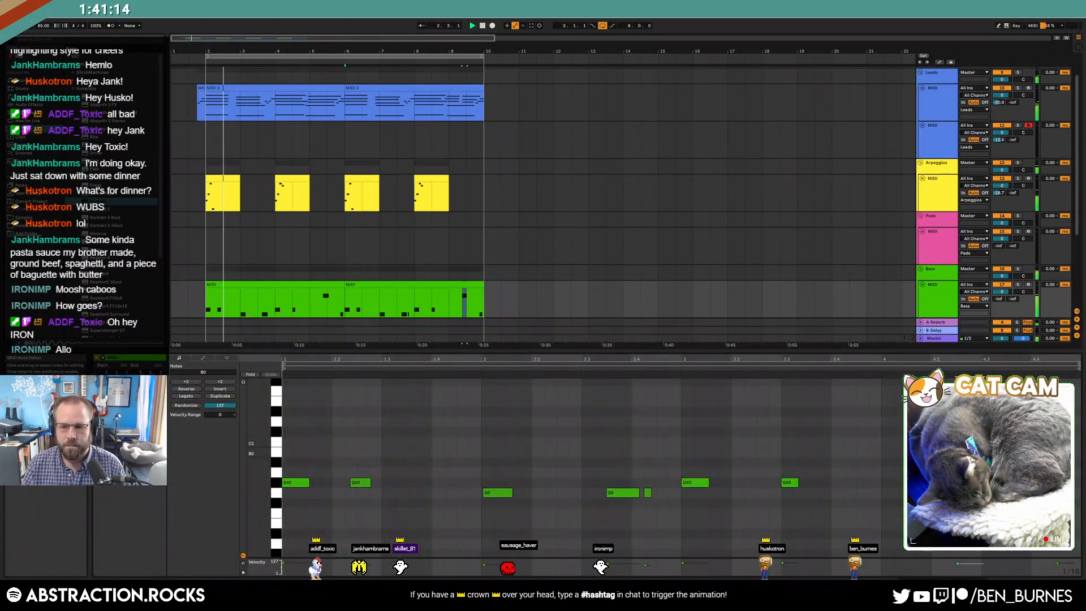
left_click(219, 89)
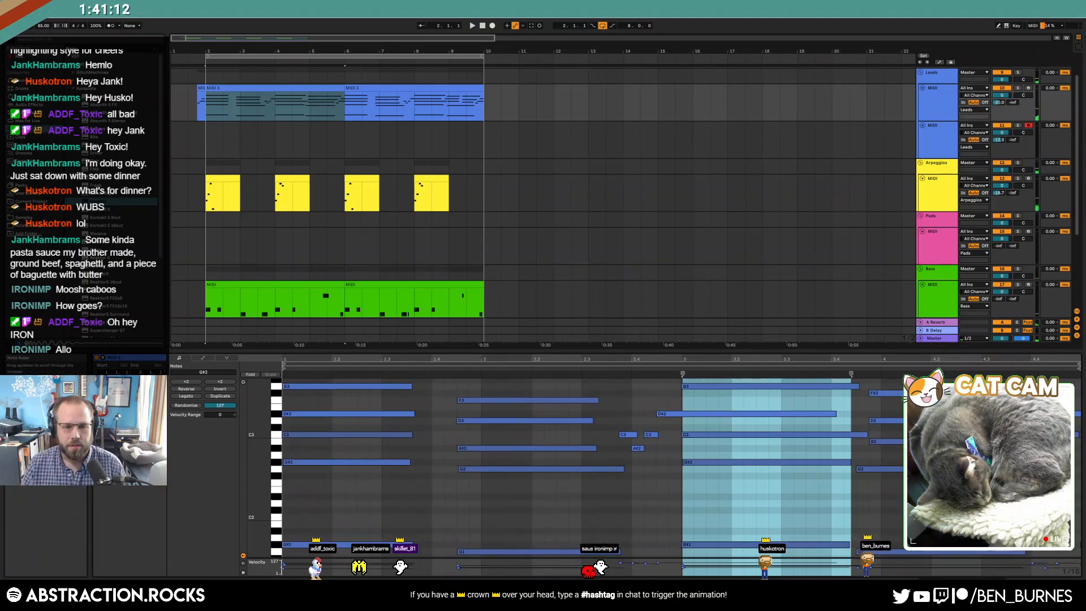
- Try nudging the first chord's notes in the first electric piano clip against playback, and close the note editor
left_click_drag(259, 438, 253, 438)
left_click_drag(314, 491, 326, 559)
key("Left")
left_click_drag(326, 497, 303, 363)
key("Right")
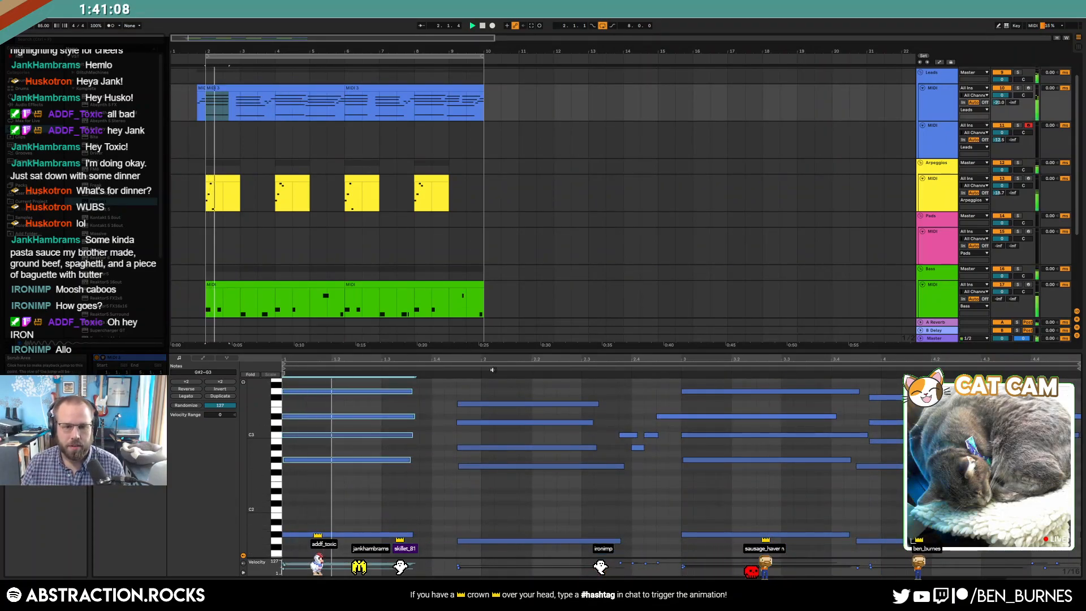
key("shift+Tab")
key("space")
left_click(460, 134)
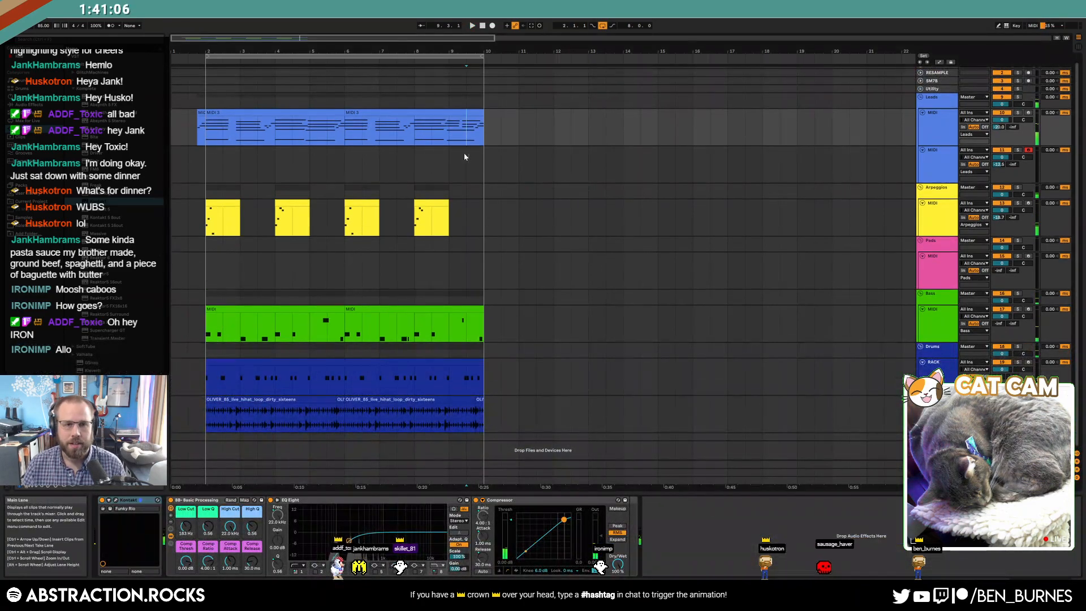
- Reopen the first electric piano clip and examine the first chord's D♯3 note
double_click(294, 112)
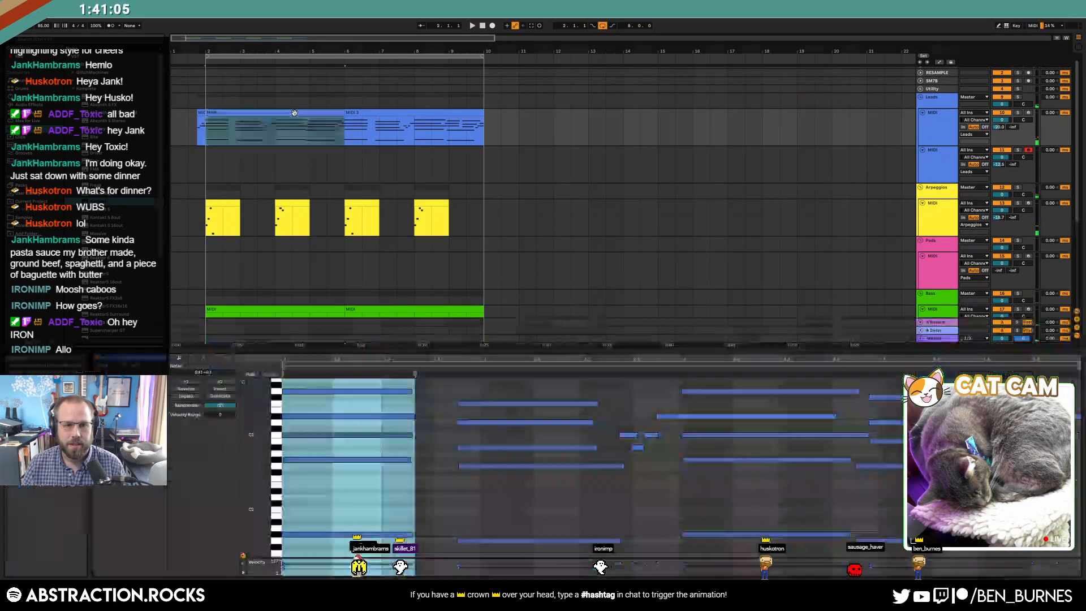
left_click(658, 503)
left_click_drag(262, 458, 248, 454)
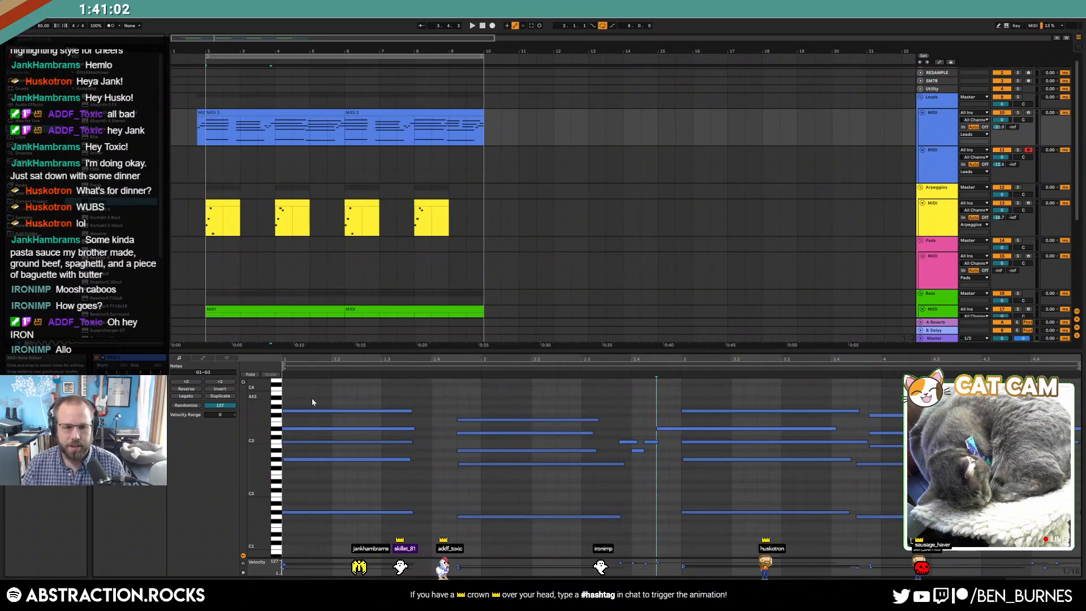
left_click_drag(311, 398, 317, 451)
left_click(311, 429)
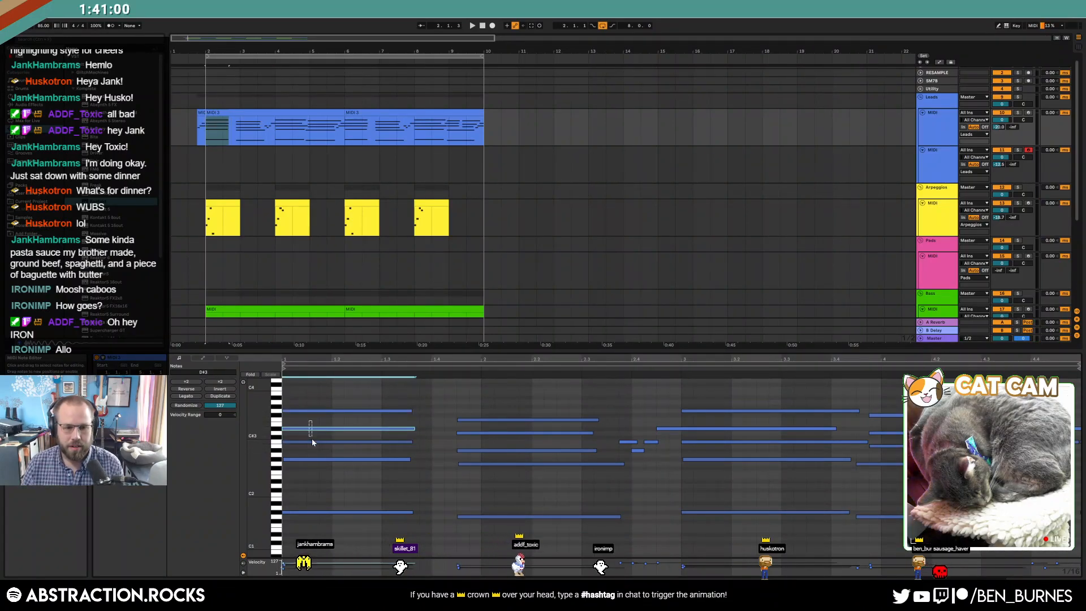
left_click_drag(294, 359, 294, 362)
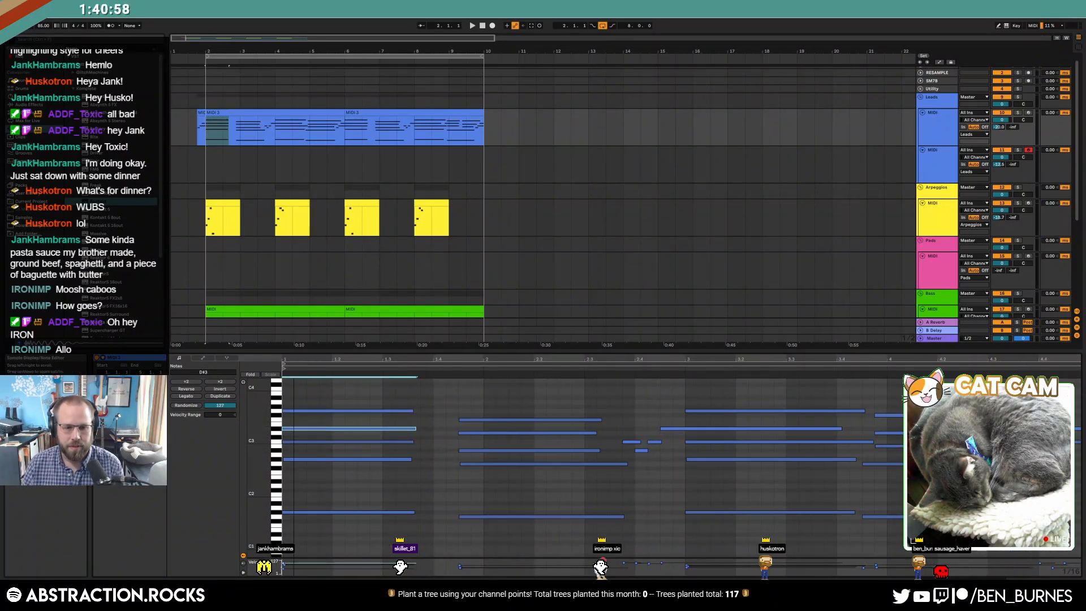
- Play the loop and compare the chord notes in the two electric piano clips
left_click(286, 111)
double_click(285, 114)
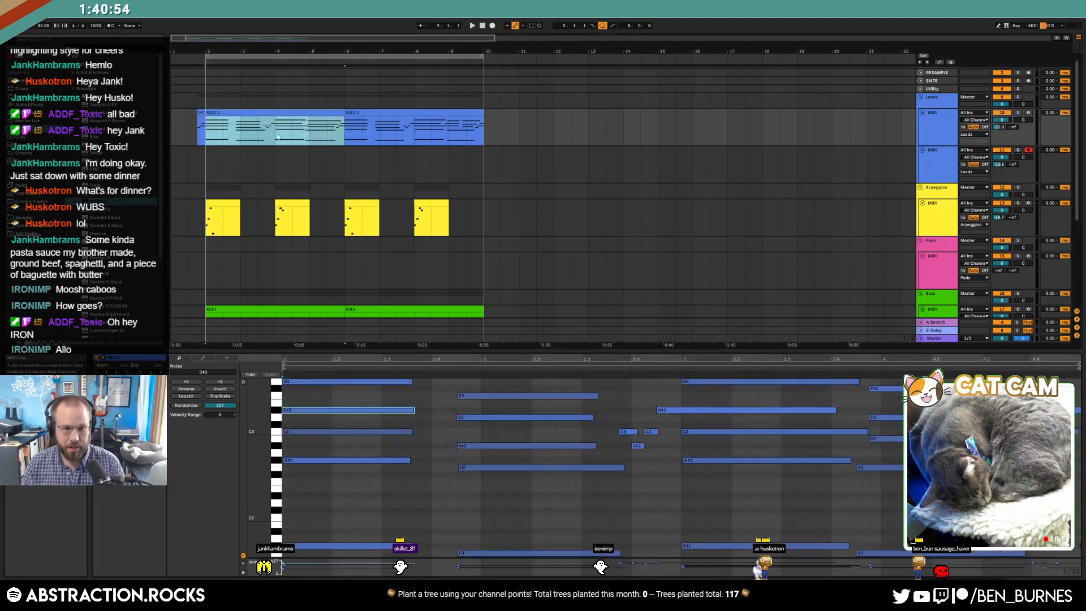
key("space")
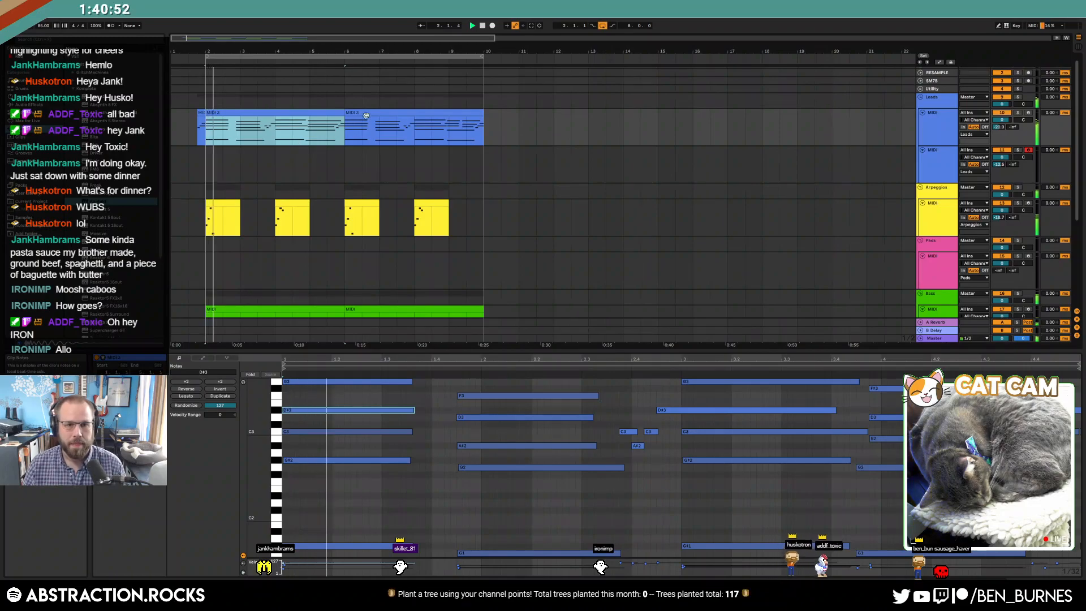
left_click(466, 130)
key("space")
key("space")
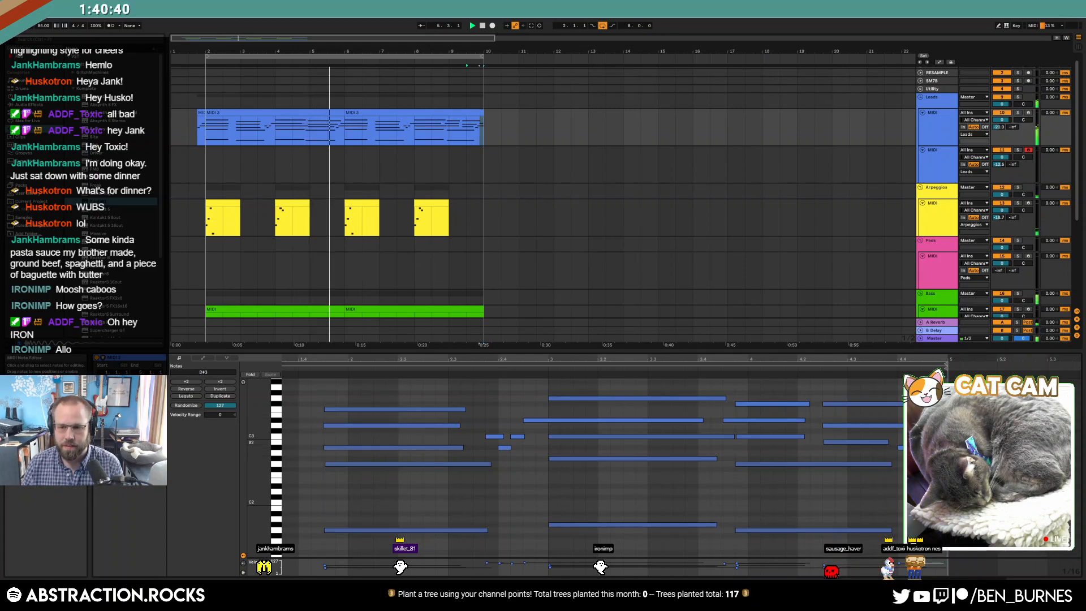
- Check the last D♯3 note in the first electric piano clip and consolidate both electric piano clips into one eight-bar clip
left_click(367, 132)
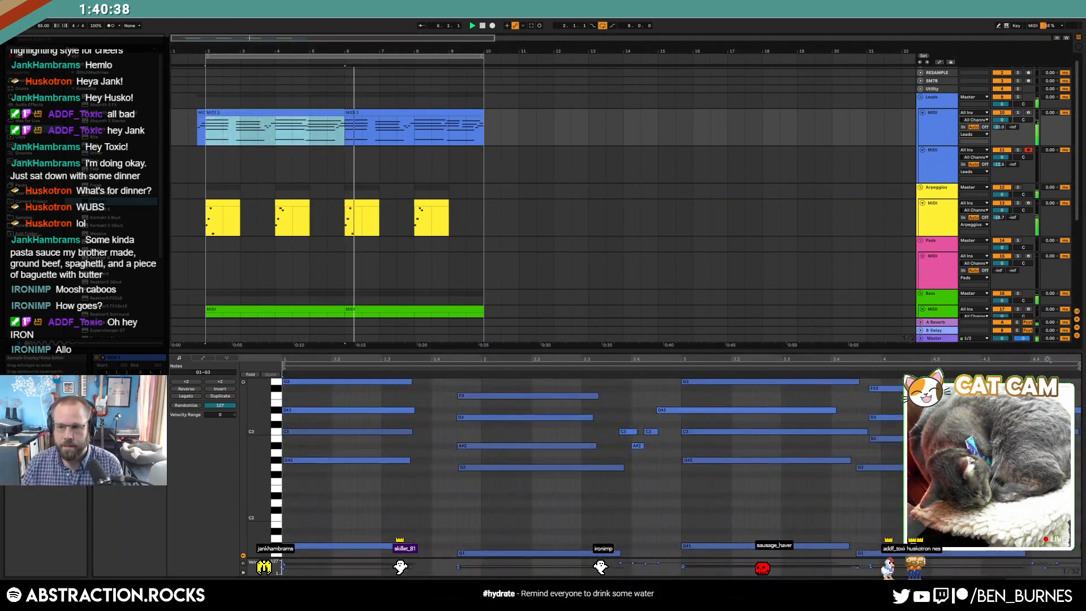
left_click(1020, 417)
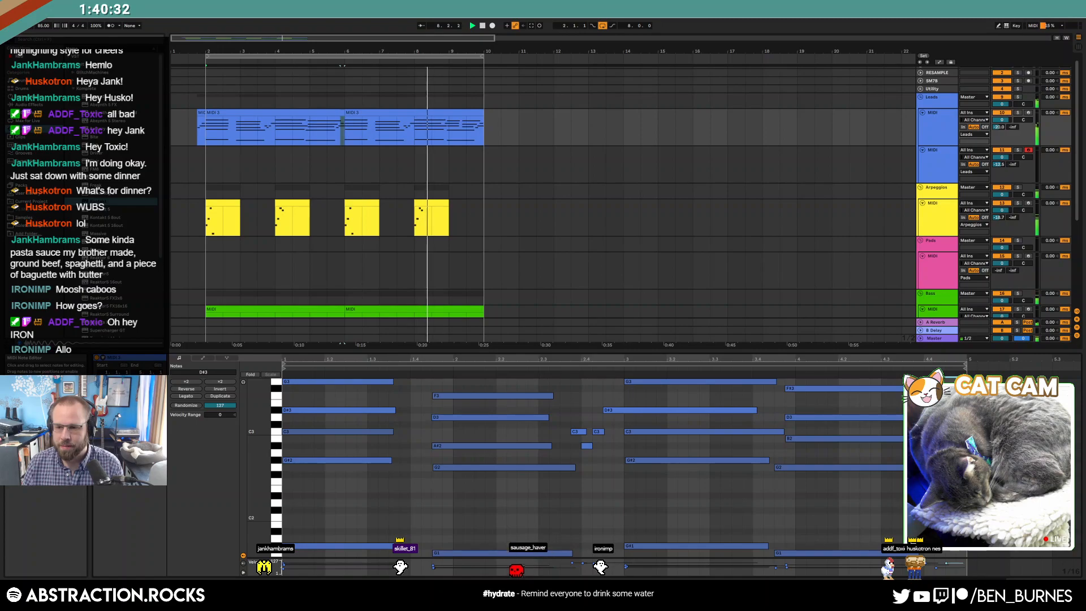
left_click(386, 113)
left_click(340, 112, "shift")
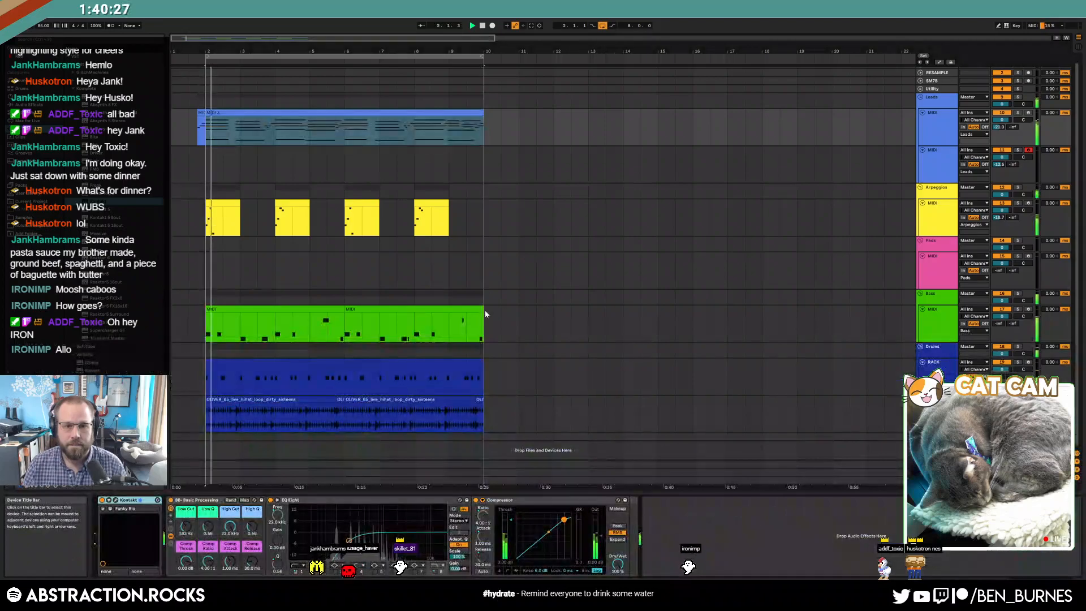
- Arm the MIDI track in the Pads group for recording and raise its delay send
left_click(588, 270)
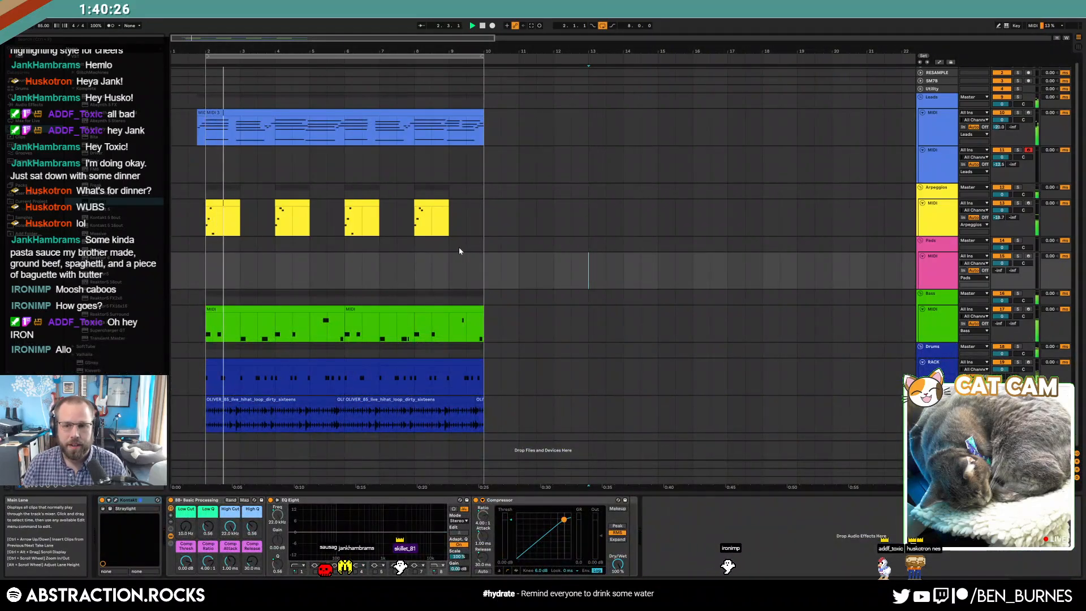
left_click(1028, 256)
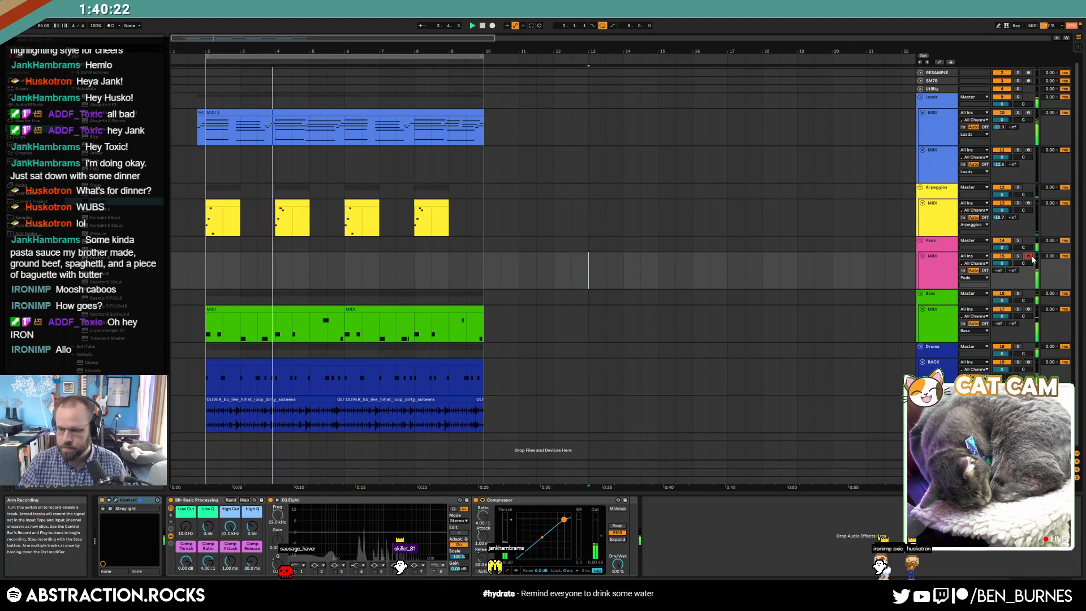
key("space")
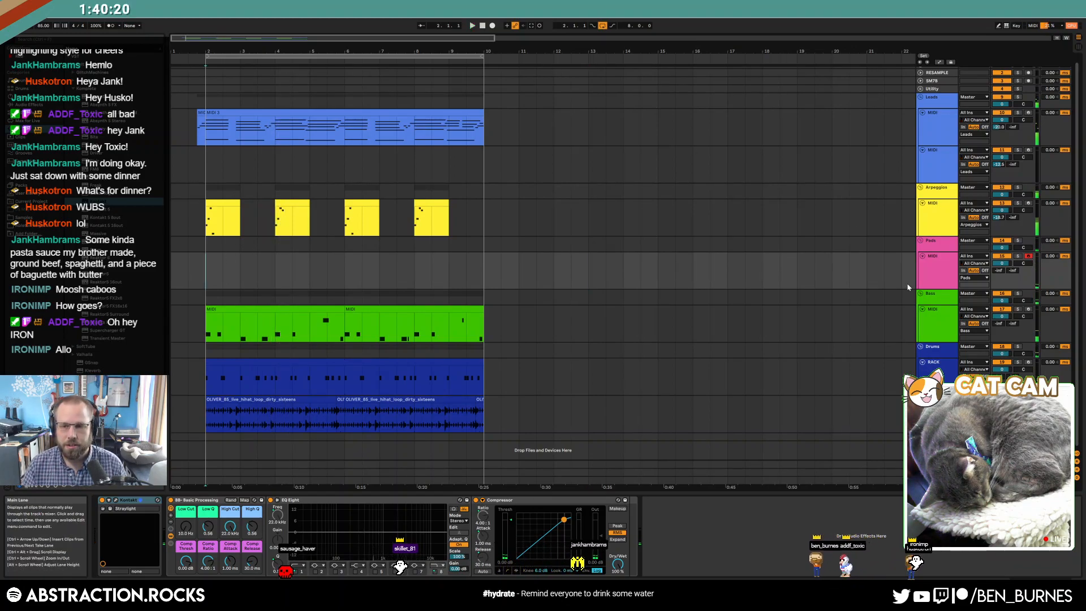
left_click(943, 274)
left_click(1002, 271)
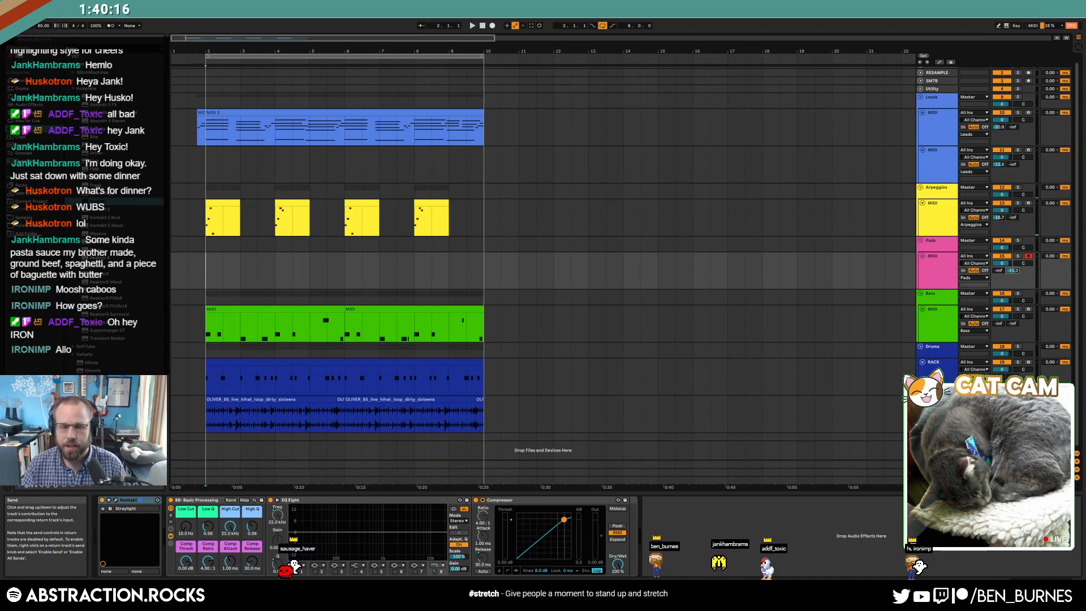
- Check the Straylight patch Intense Dreamer and record a melody of short notes on the pad track over the eight-bar loop
left_click(116, 500)
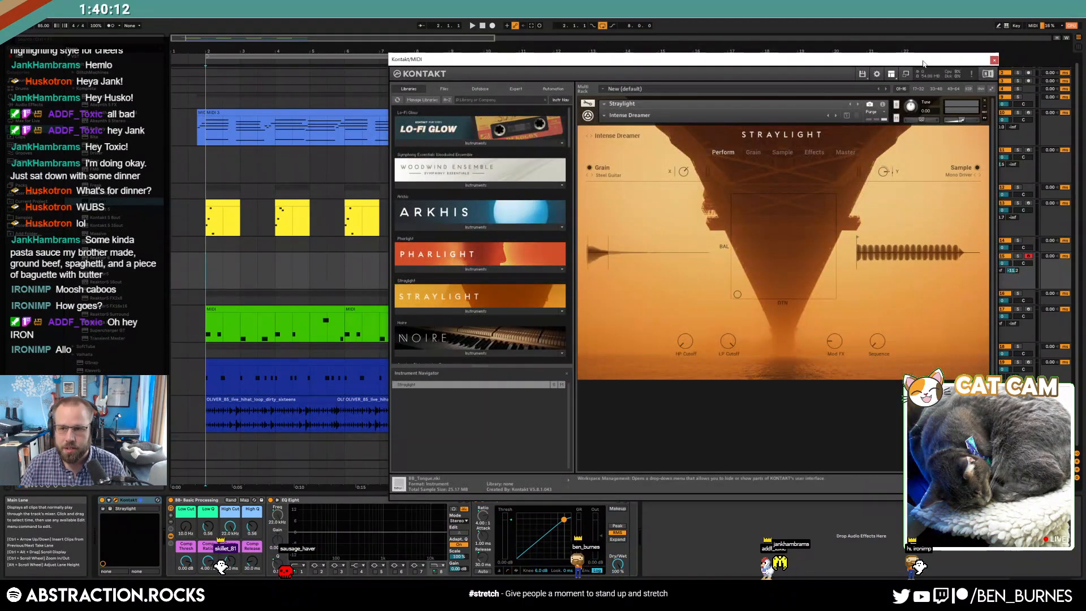
left_click(994, 60)
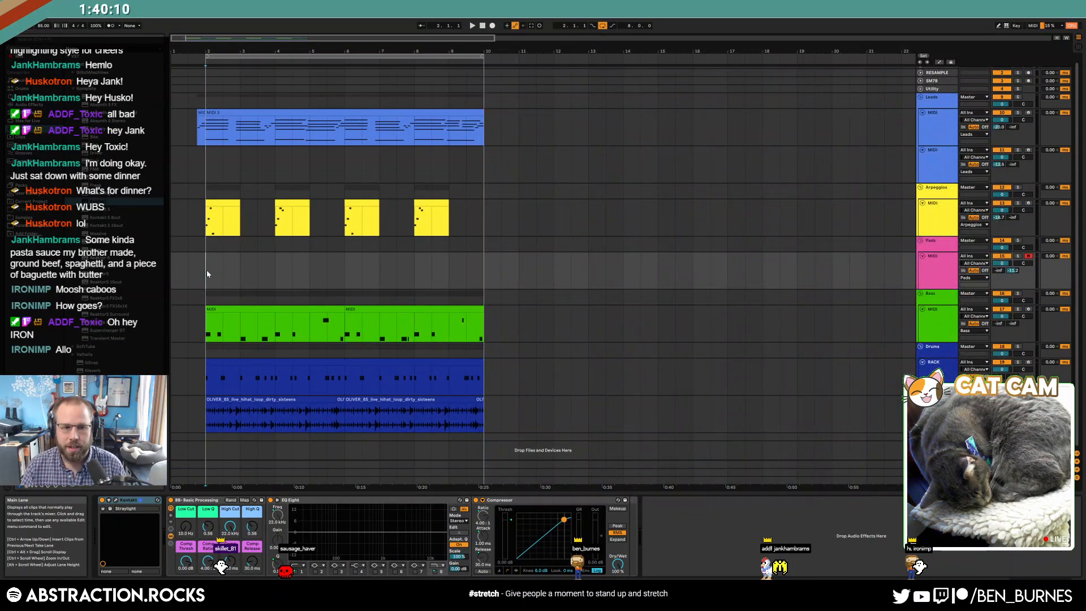
key("F9")
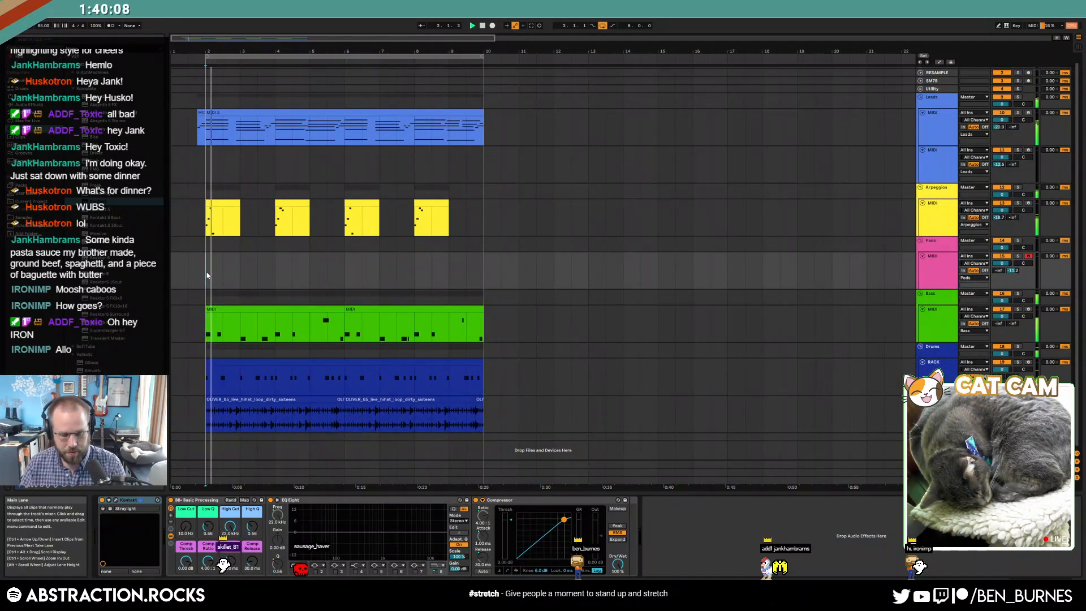
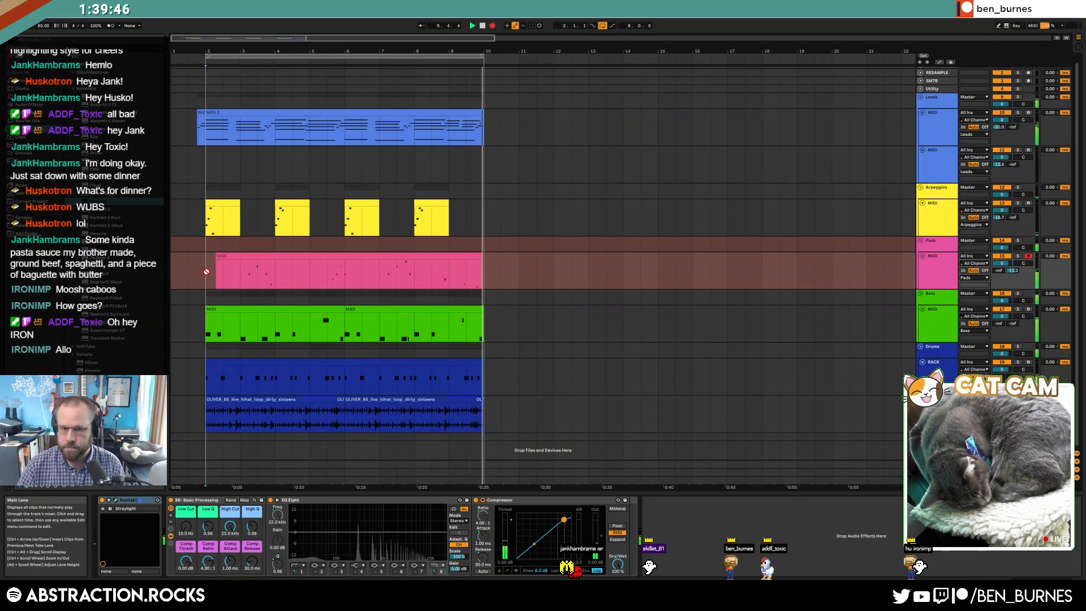
key("space")
- Open the recorded pad clip, adjust the pitch of its last notes, and start playback
double_click(320, 285)
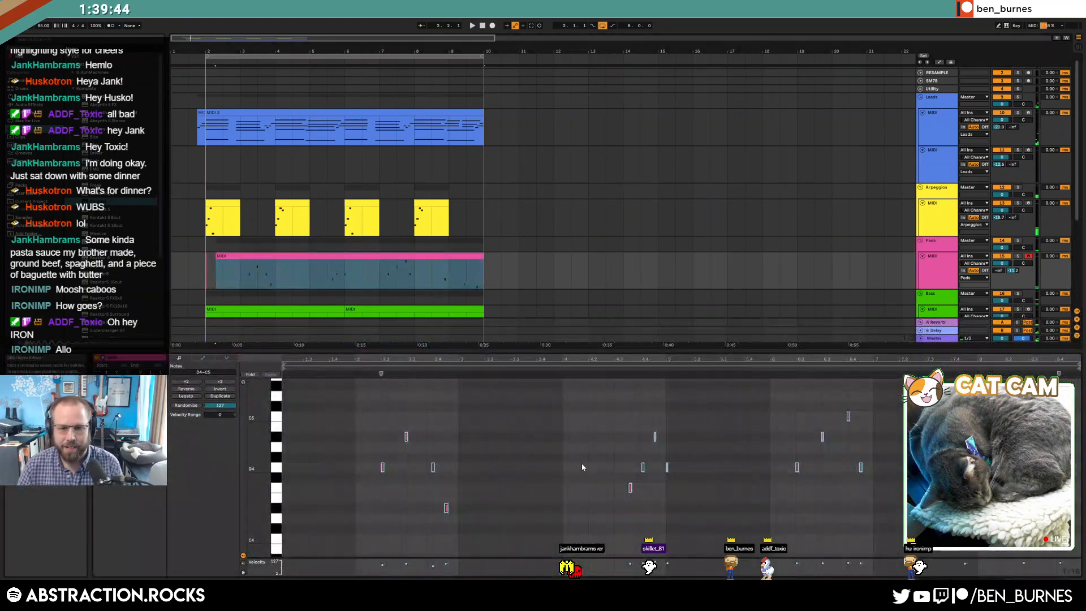
left_click(467, 434)
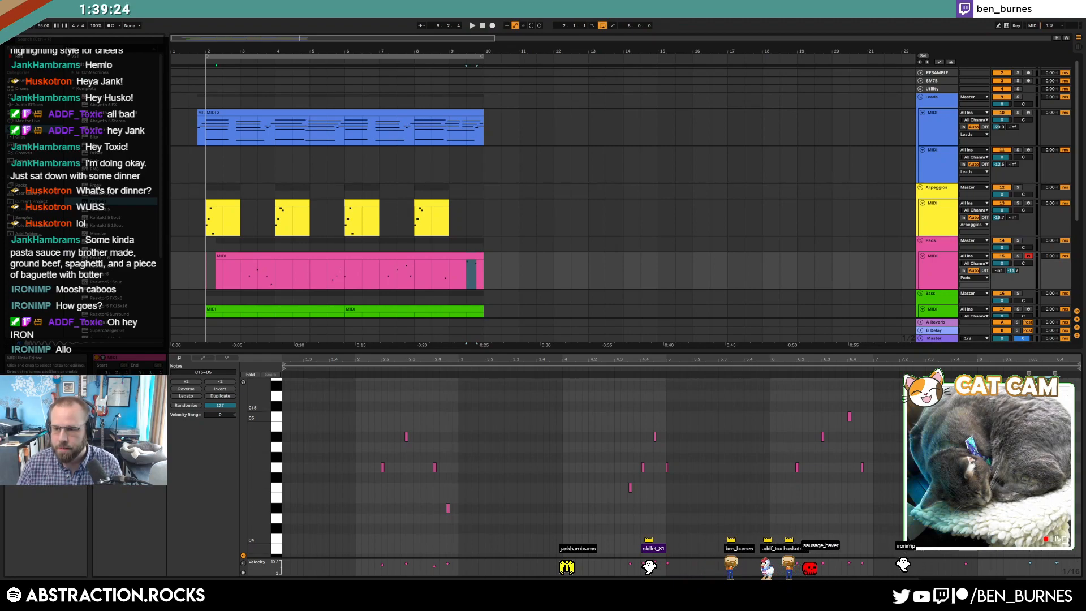
left_click_drag(1057, 407, 1056, 417)
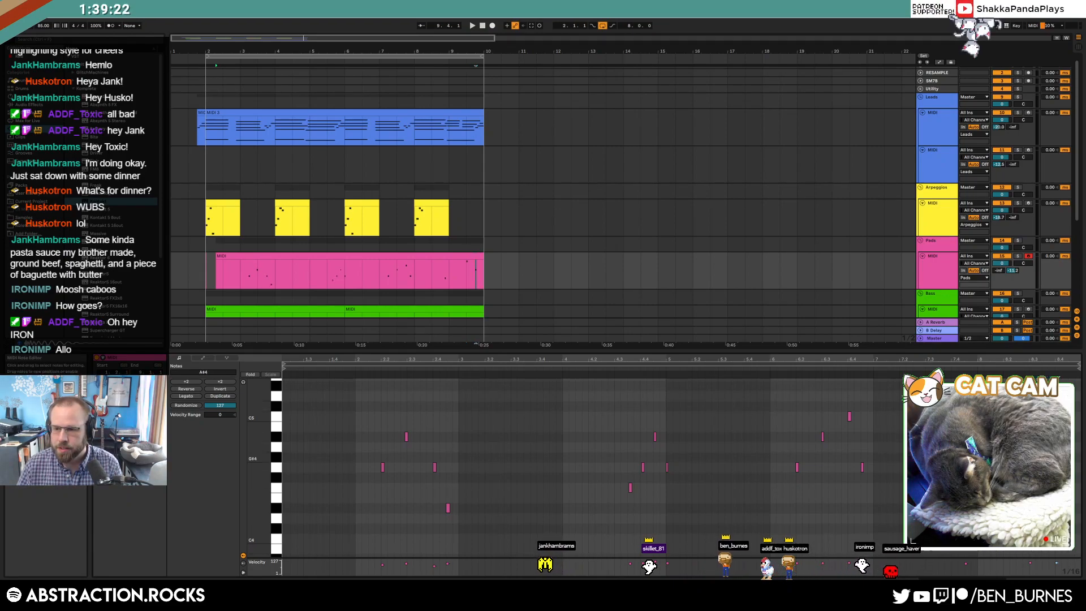
key("space")
- Extend the start of the recorded pad clip back to the beginning of bar 2
left_click_drag(217, 257, 208, 258)
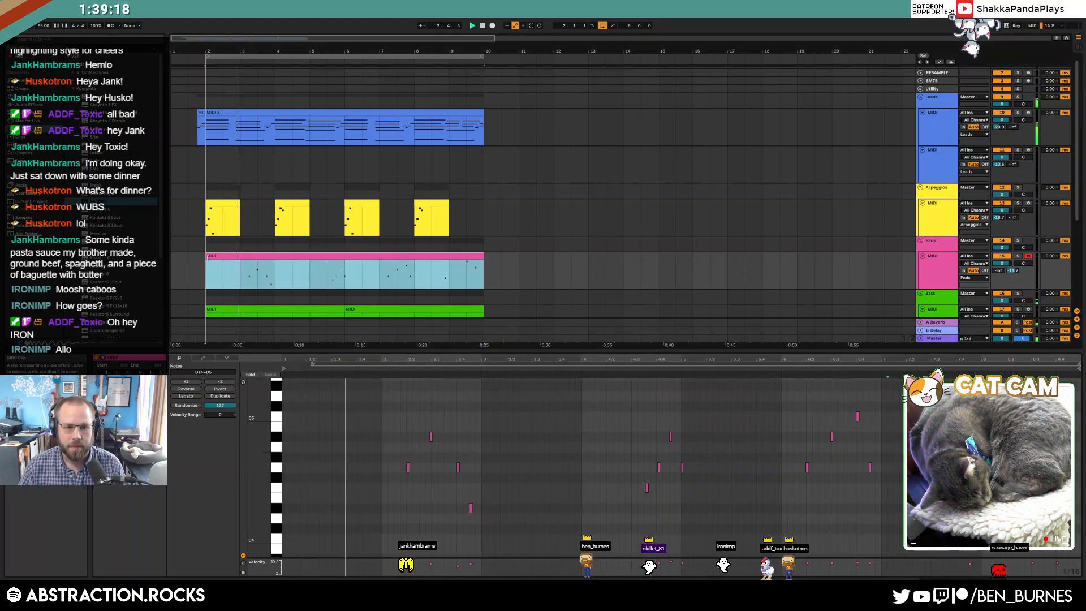
left_click(209, 271)
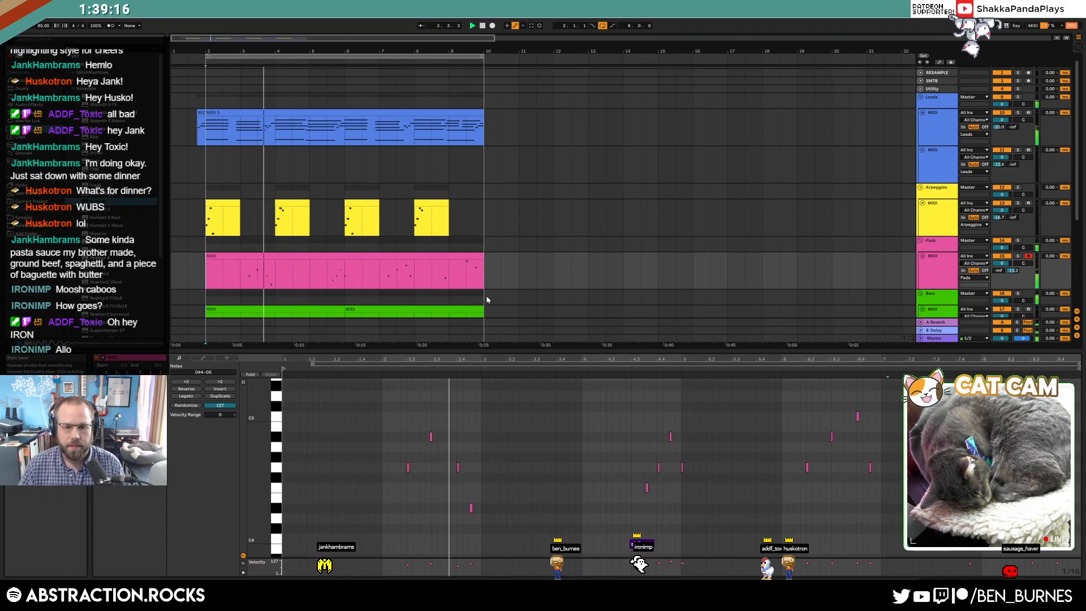
left_click_drag(203, 277, 483, 277)
left_click(482, 277)
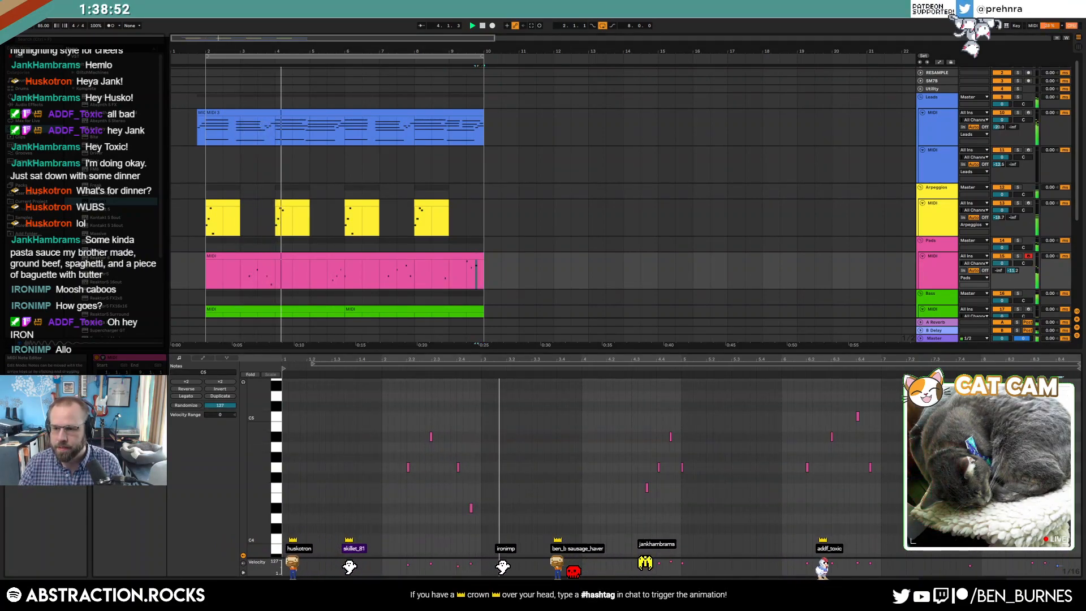
- Close the note editor and insert a new MIDI track below the pad track
key("shift+Tab")
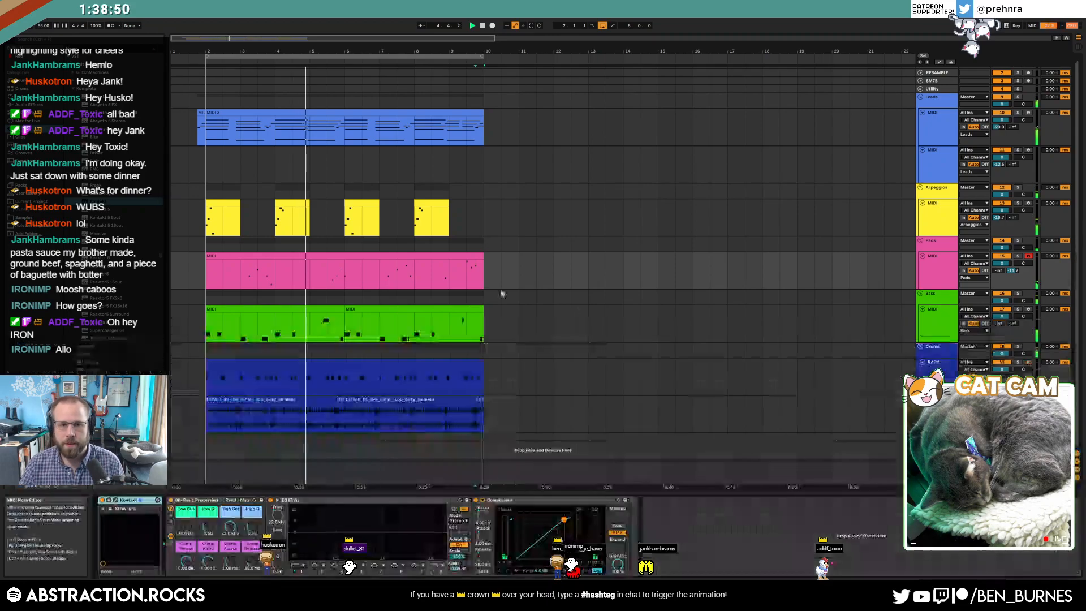
left_click(585, 276)
left_click(948, 276)
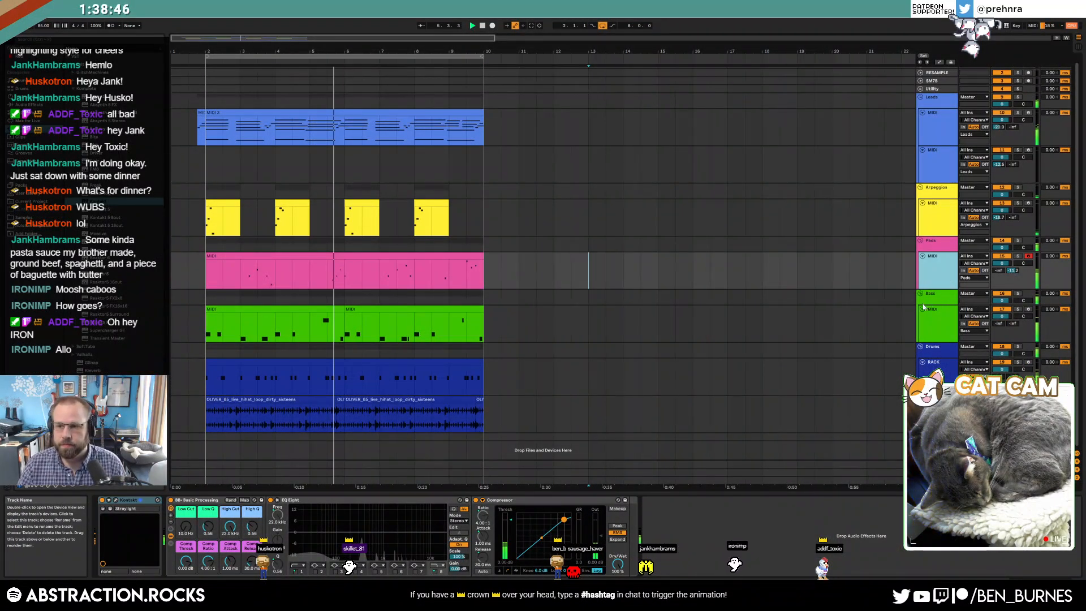
- Nudge the recorded clip's G4 note at the start of bar 6 slightly earlier
left_click(470, 273)
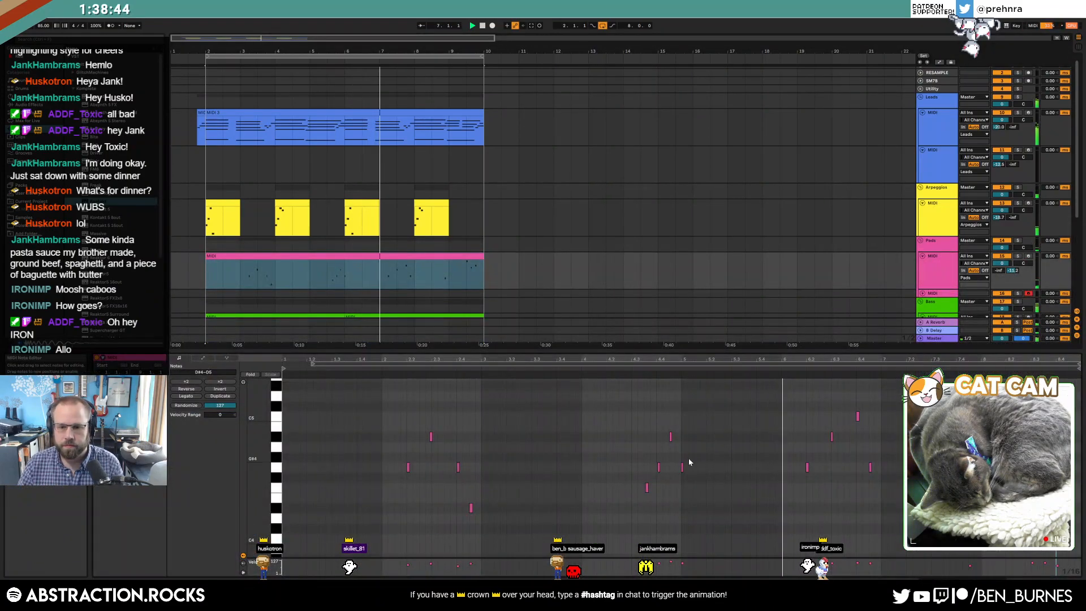
left_click_drag(681, 444, 695, 488)
key("Left")
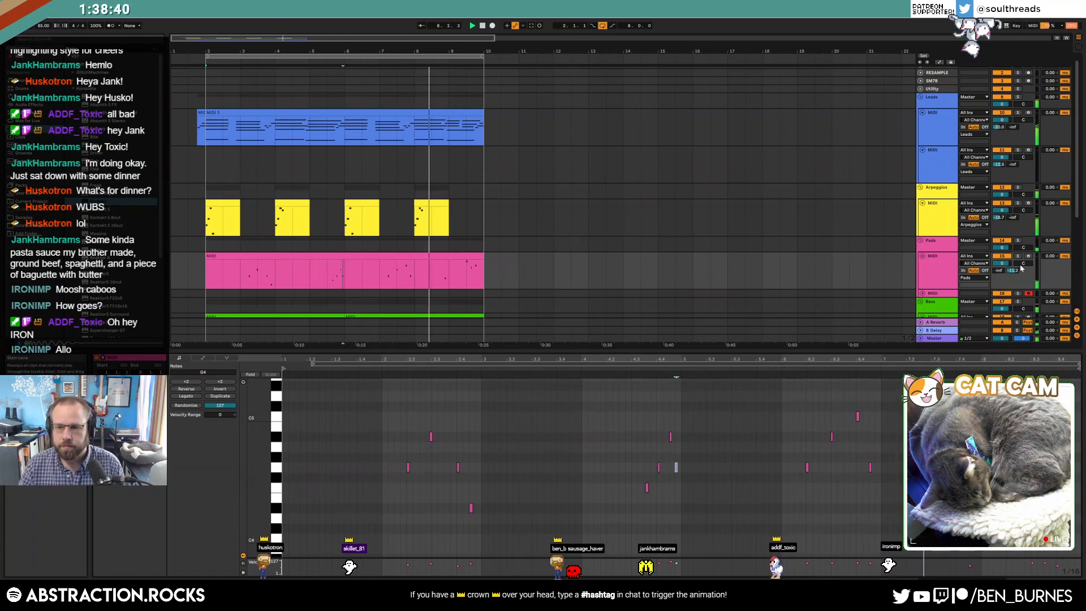
- Move the recorded Straylight track into the Leads group and assign its track color to its clips
left_click_drag(936, 271, 936, 164)
right_click(937, 164)
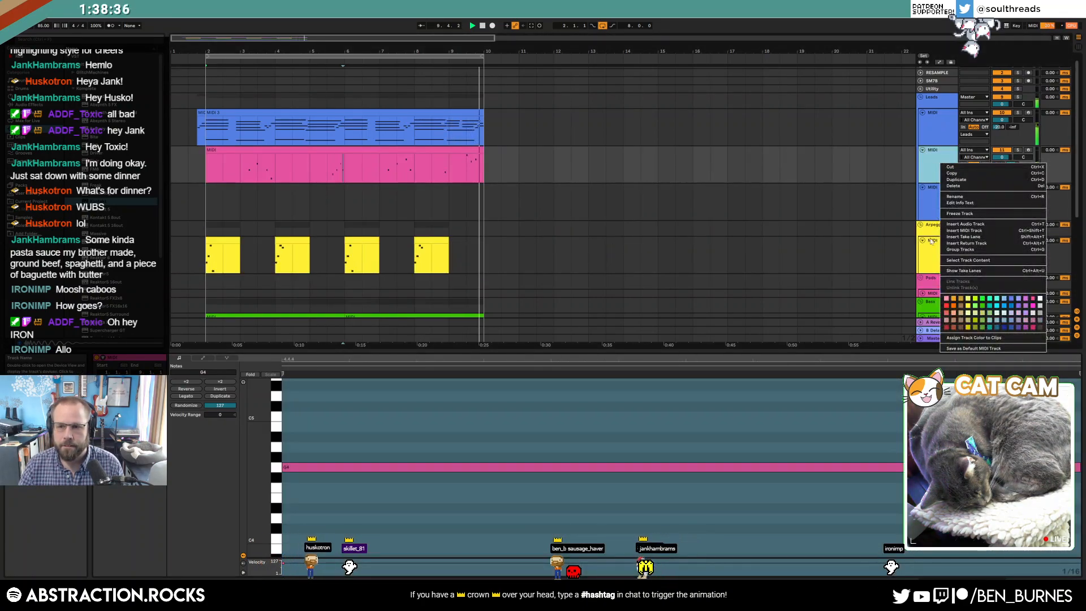
left_click(973, 337)
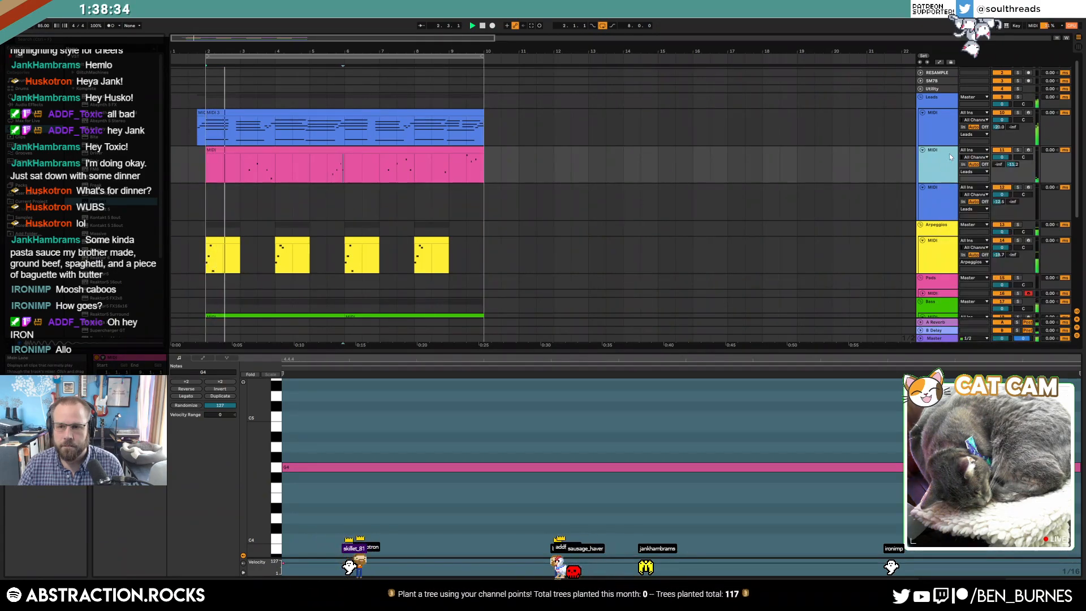
right_click(936, 131)
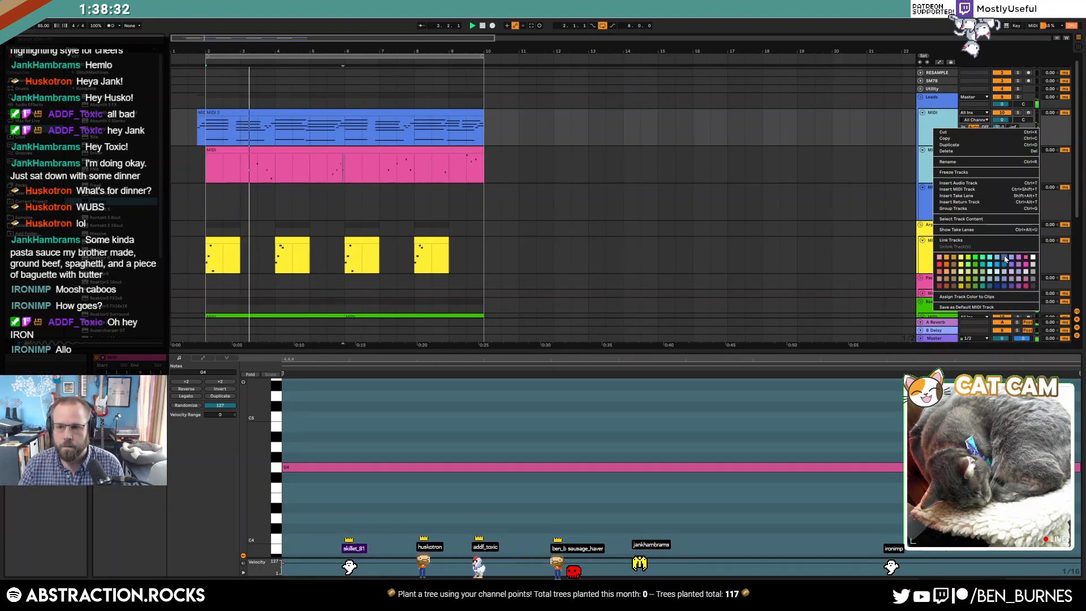
key("Escape")
right_click(947, 174)
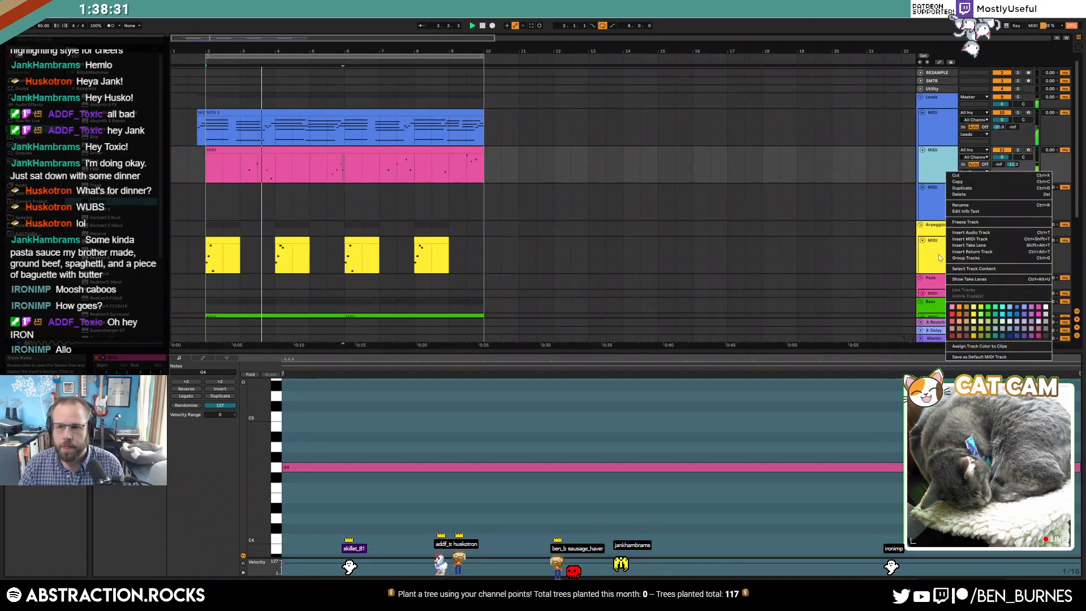
left_click(1028, 347)
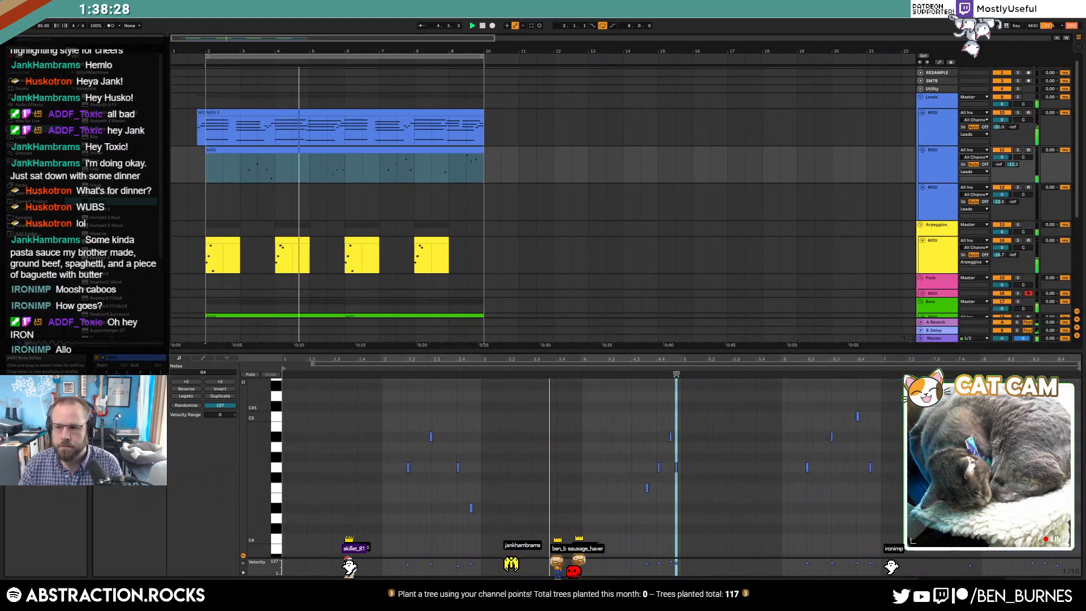
- Nudge the high notes in bar 9 of the recorded lead clip slightly earlier
left_click_drag(1043, 438, 1065, 408)
key("Left")
left_click(1043, 452)
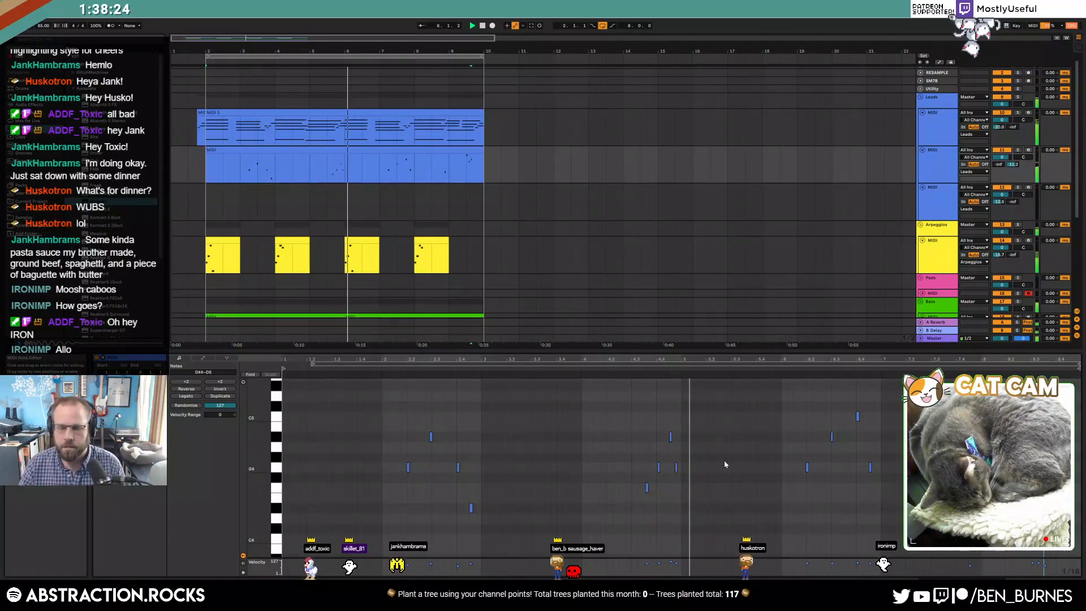
- Quantize the A#4, G4 and F4 notes just before bar 6 in the recorded lead clip, then close the note editor
scroll(678, 469, "up", 4)
left_click(678, 468)
key("space")
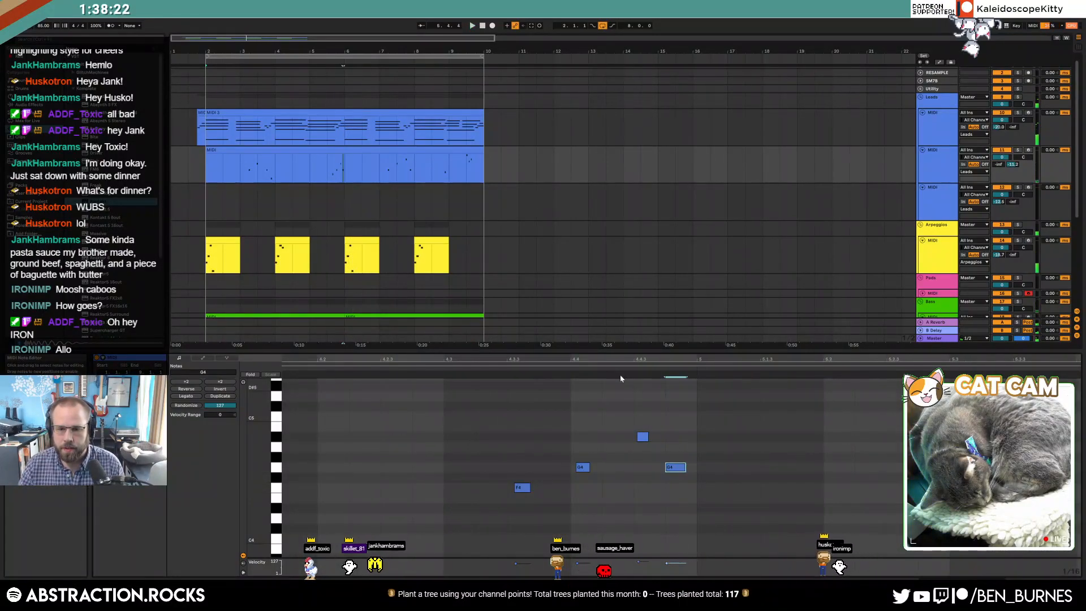
key("space")
left_click(642, 437)
key("ctrl+u")
left_click(582, 467)
key("ctrl+u")
left_click(522, 487)
key("ctrl+u")
scroll(749, 465, "down", 1)
scroll(748, 476, "down", 5)
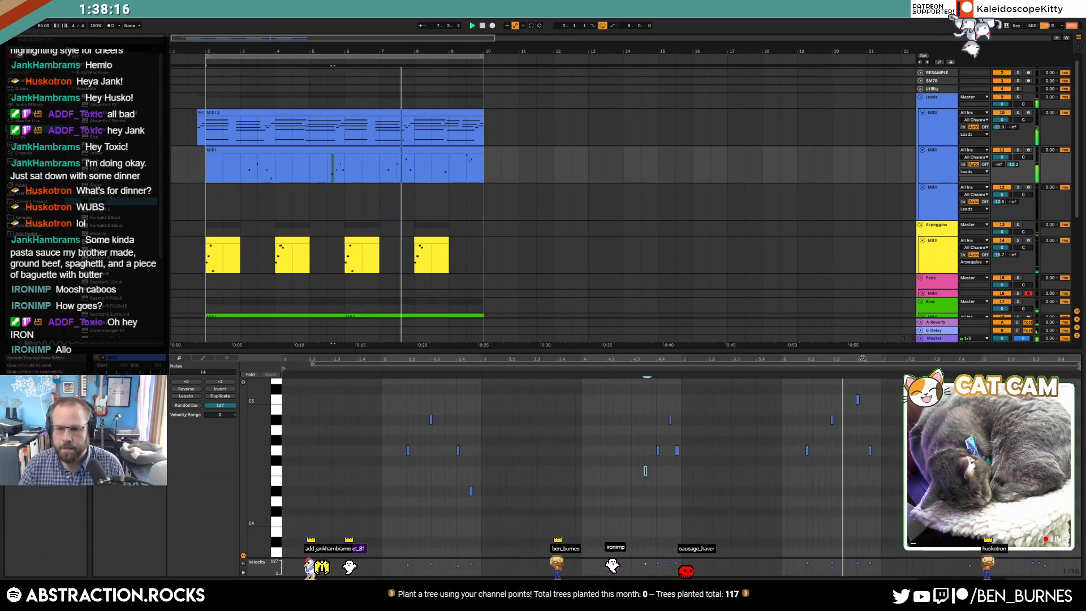
left_click(813, 495)
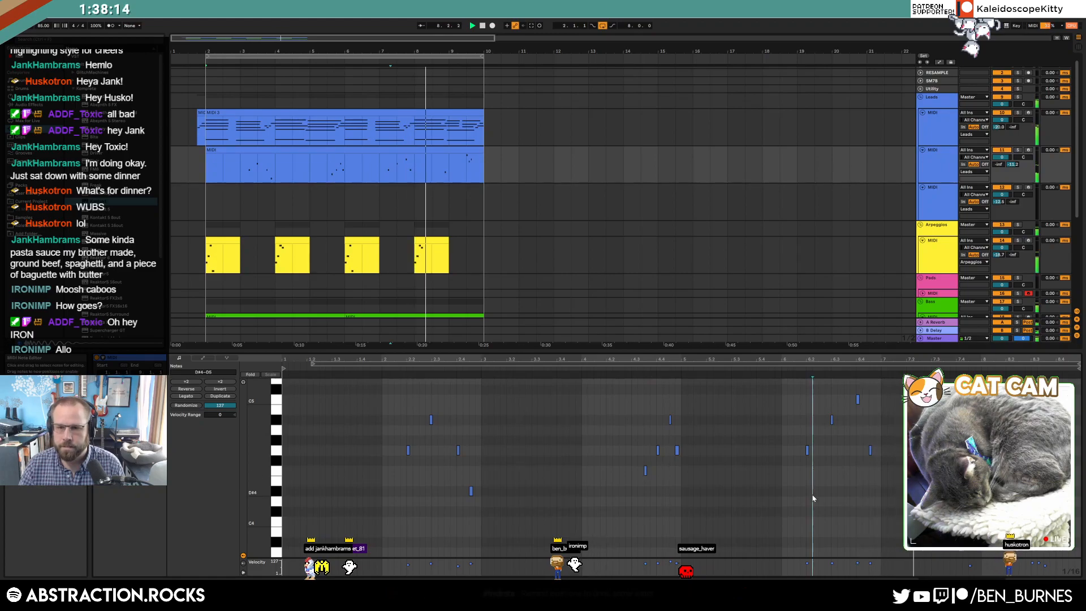
key("shift+Tab")
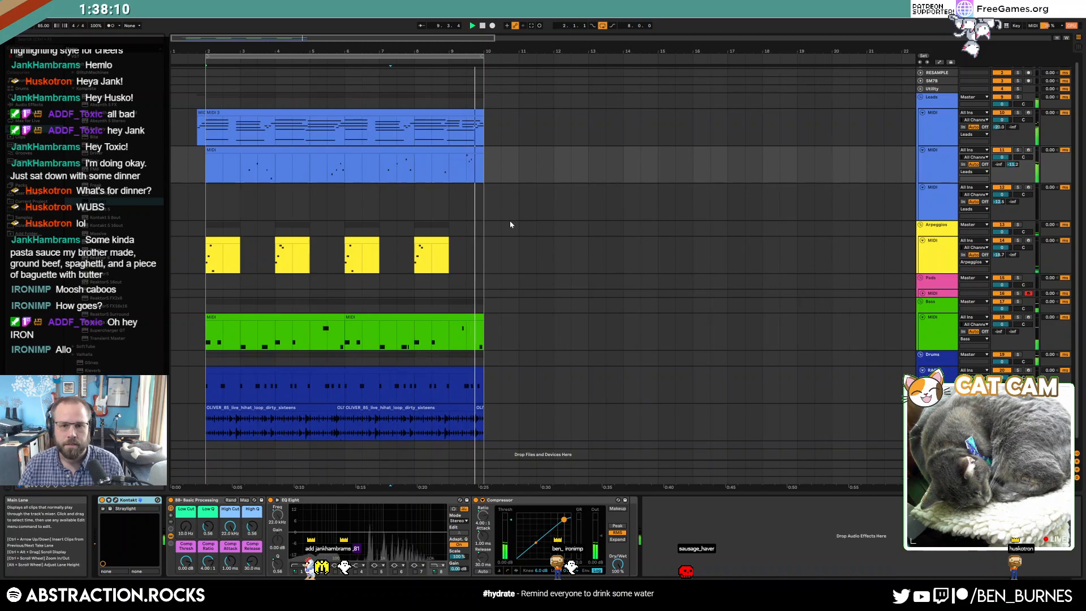
- Reopen the recorded lead clip, shift its C5 note in bar 9 slightly later, and stop playback
double_click(457, 151)
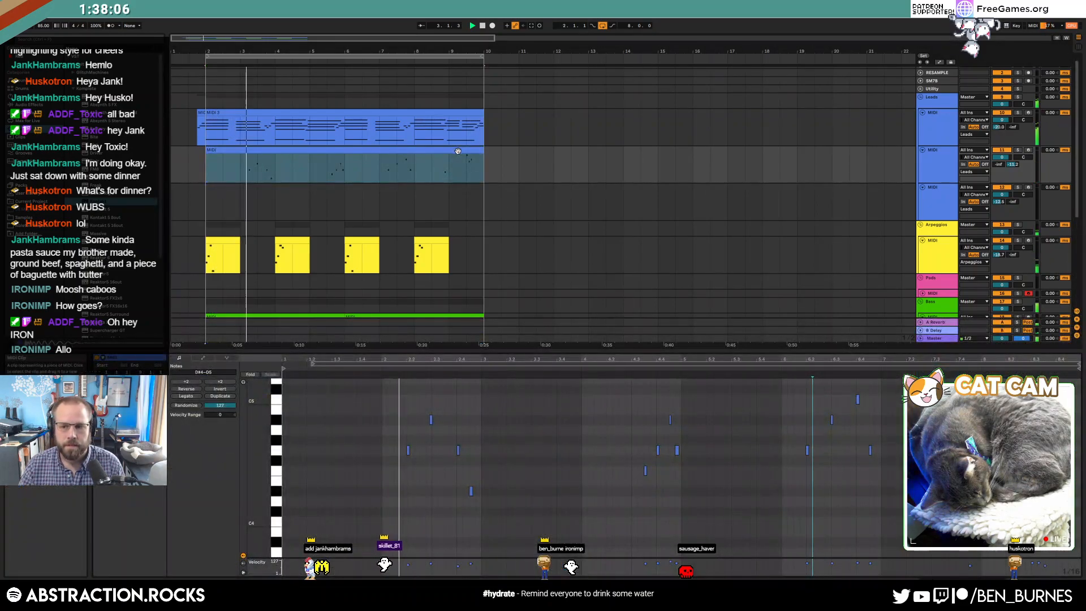
left_click_drag(1044, 399, 1057, 399)
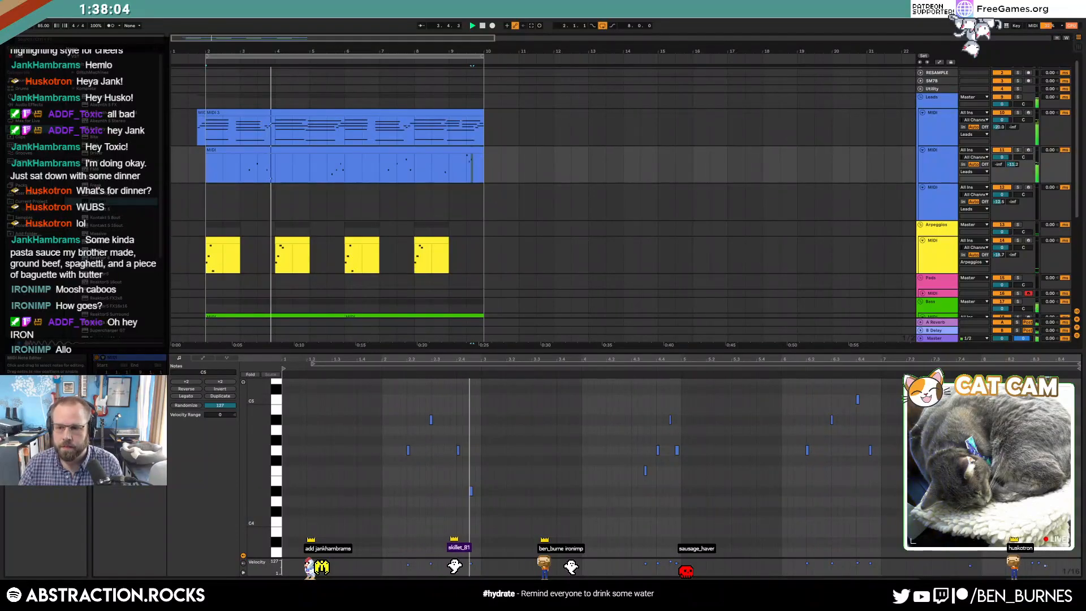
left_click(1000, 366)
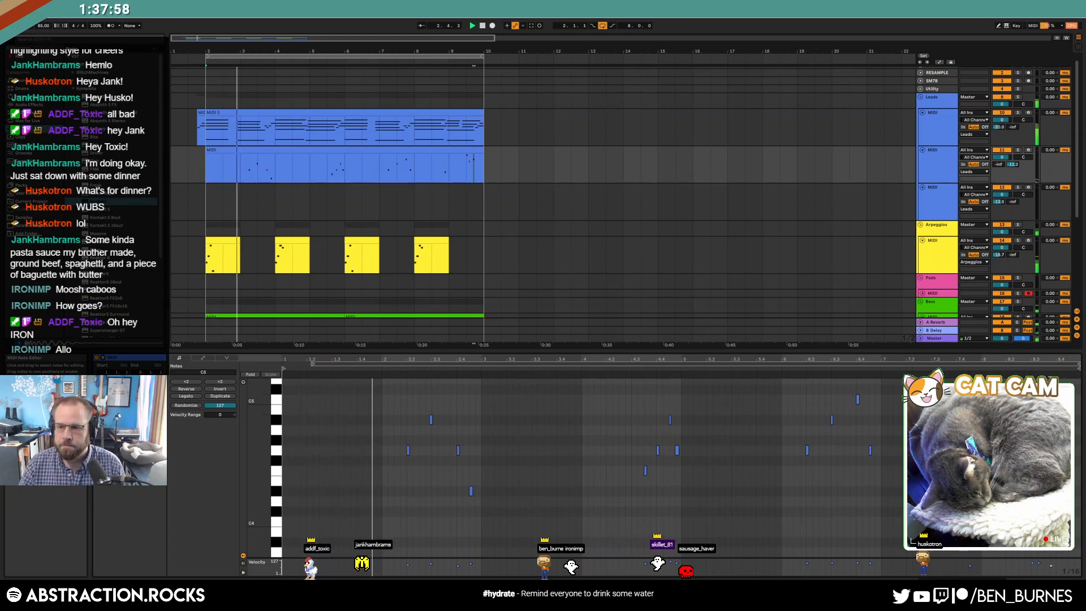
key("space")
key("shift+Tab")
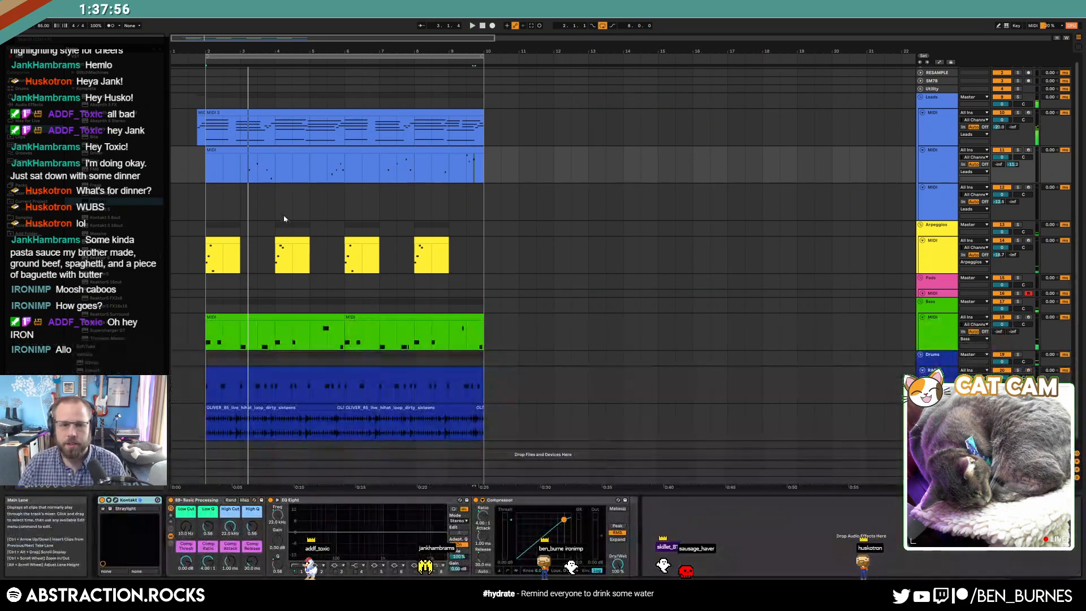
left_click(208, 167)
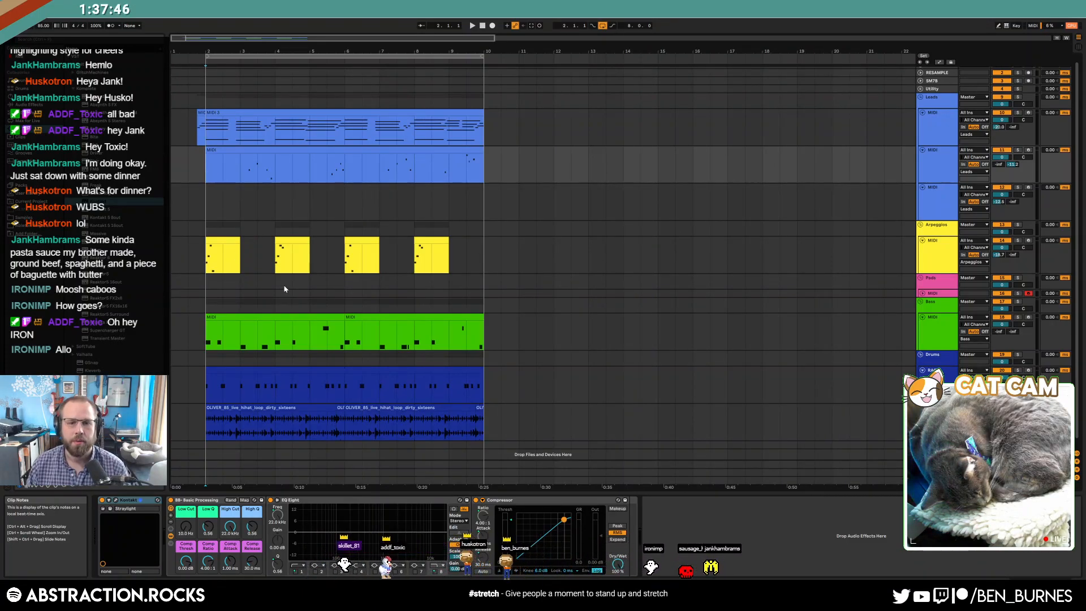
- Consolidate the two bass clips into one eight-bar clip
left_click(351, 316)
left_click(321, 316, "shift")
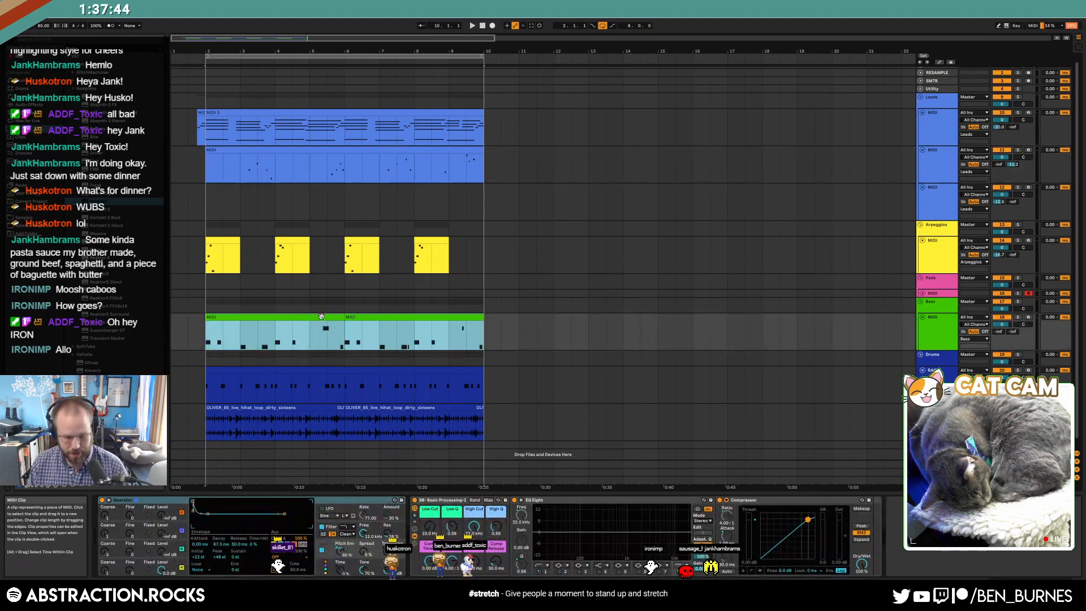
key("ctrl+j")
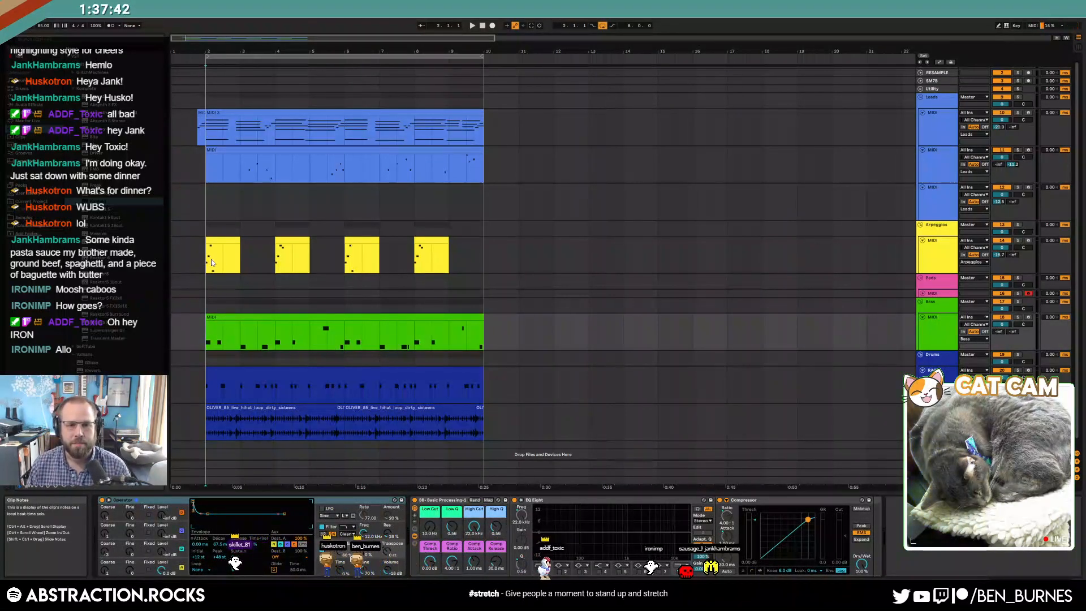
left_click(247, 260)
left_click(345, 257)
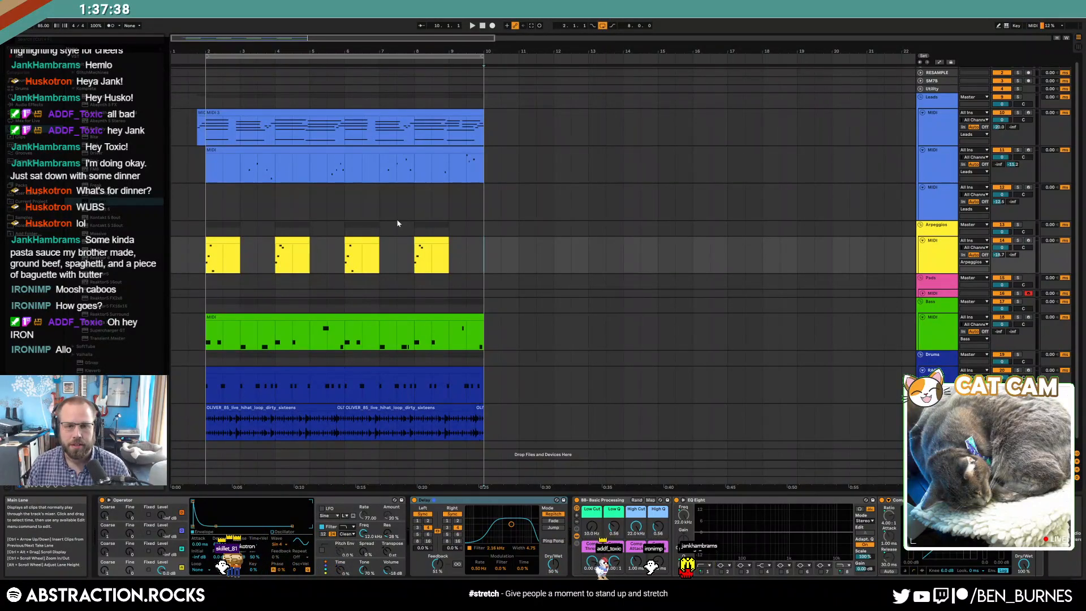
left_click(293, 116)
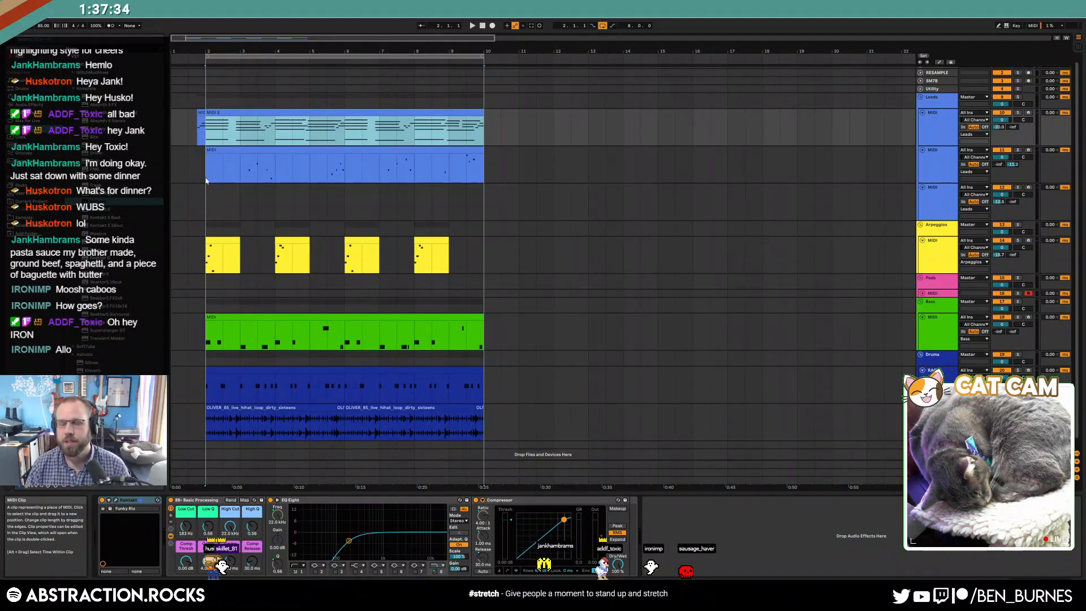
- Switch to Splice and audition the 85 BPM loops in the drum loop search results
left_click(460, 598)
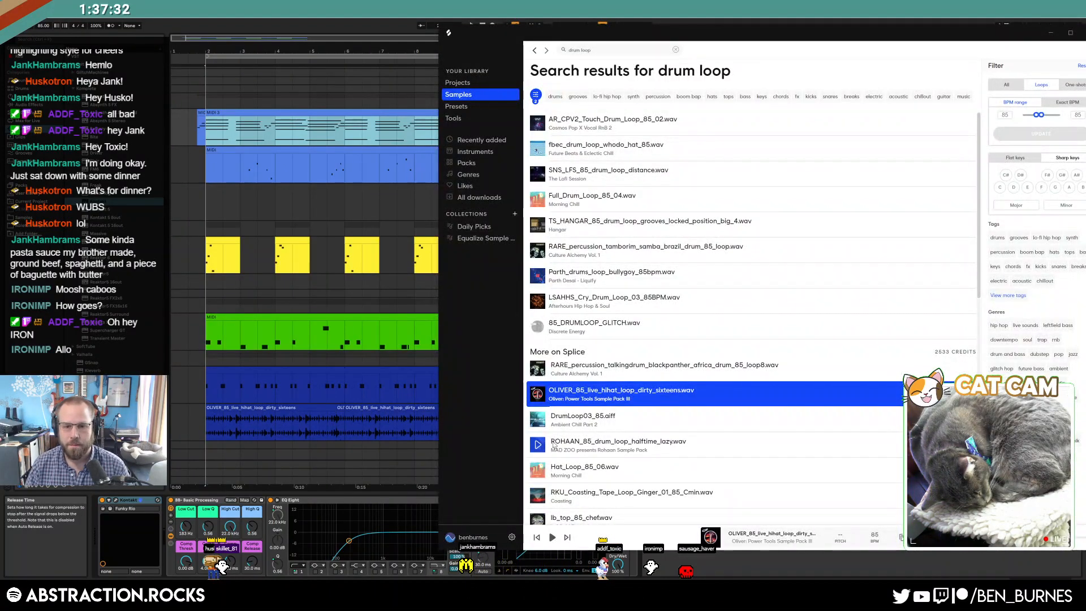
left_click(539, 419)
left_click_drag(752, 56, 683, 60)
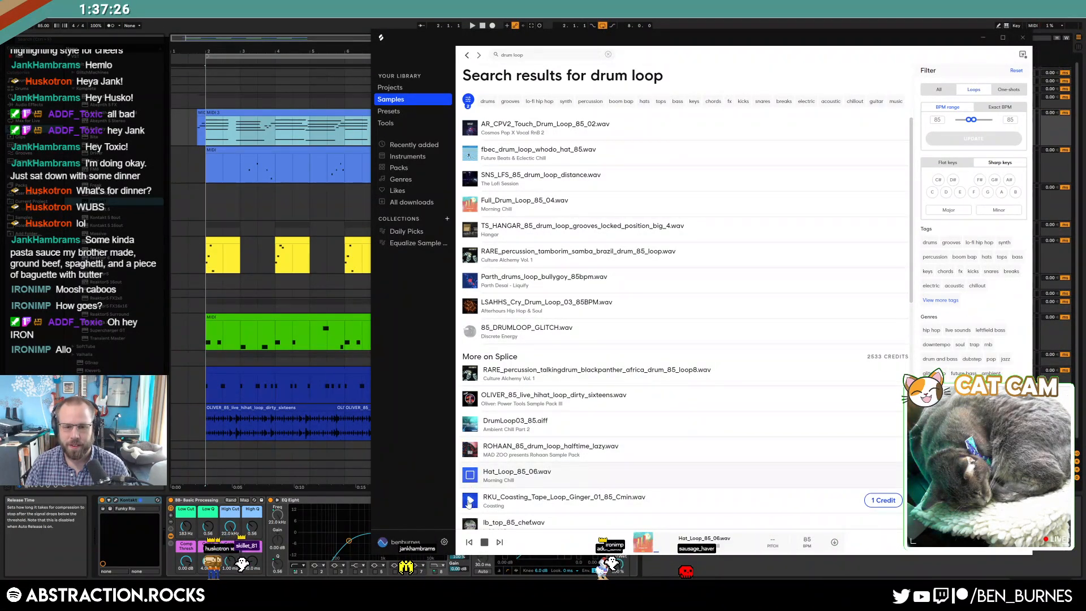
scroll(468, 503, "down", 4)
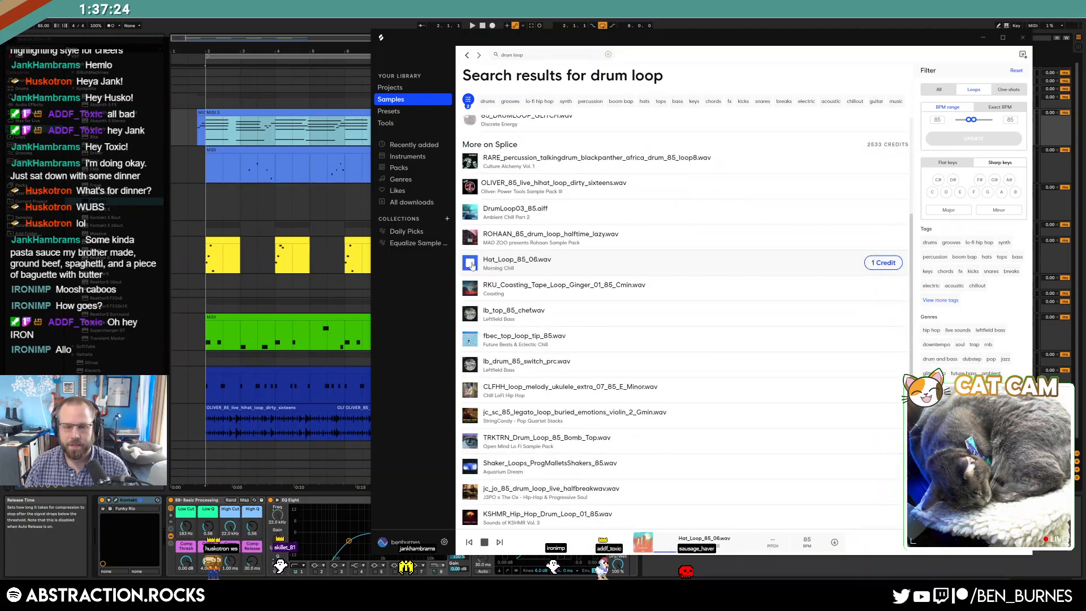
left_click(469, 288)
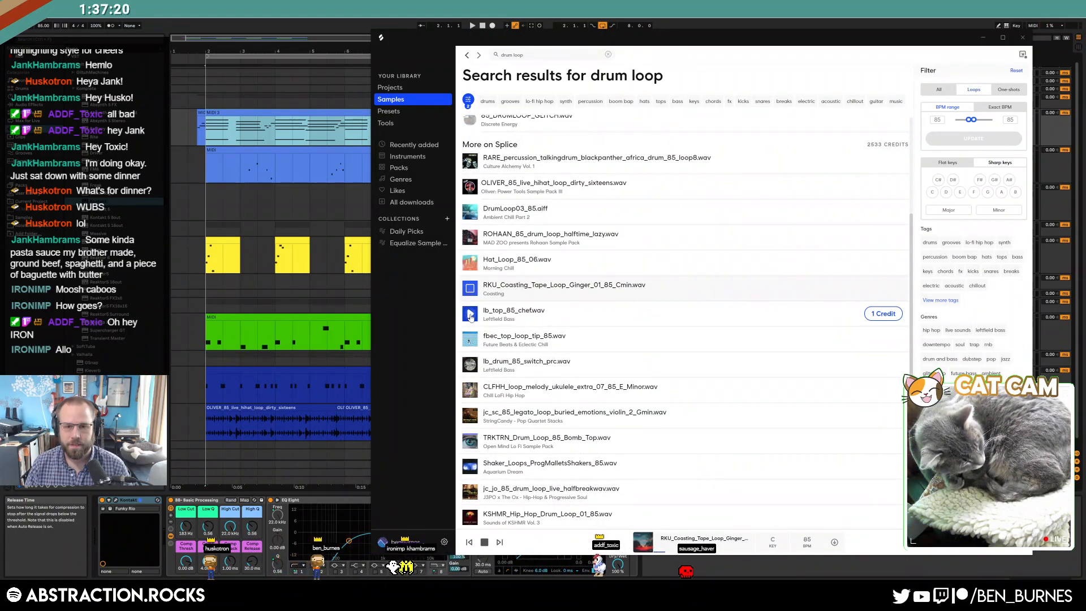
left_click(470, 339)
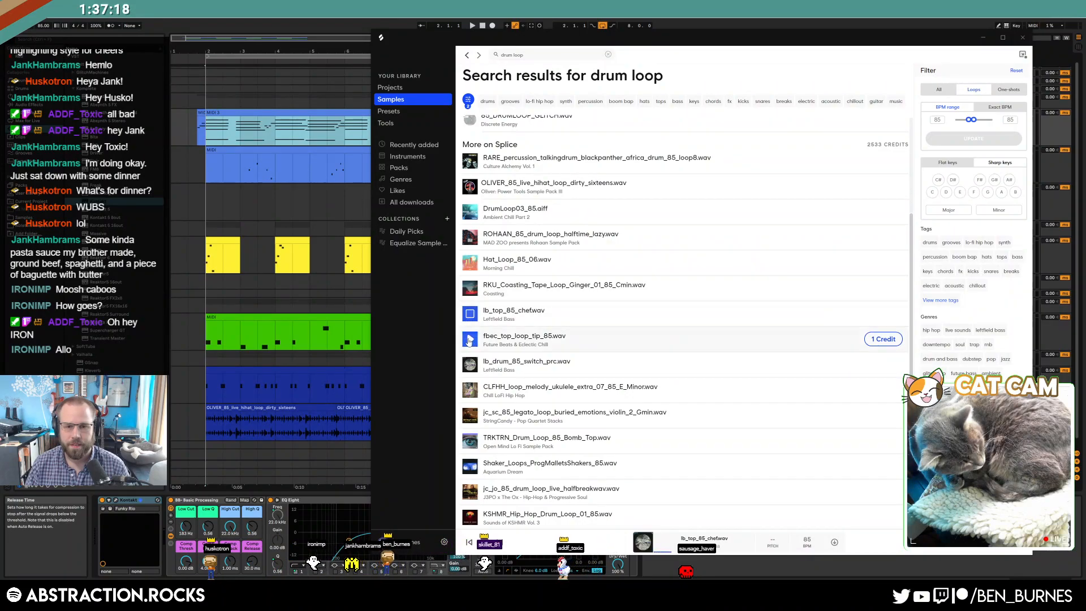
left_click(471, 367)
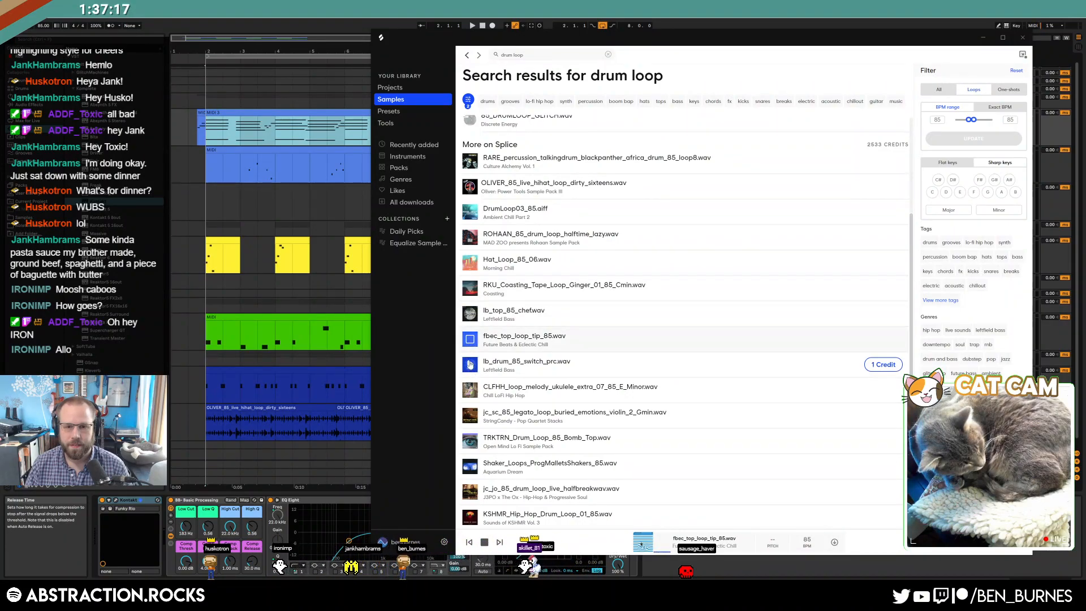
left_click(469, 390)
left_click(469, 416)
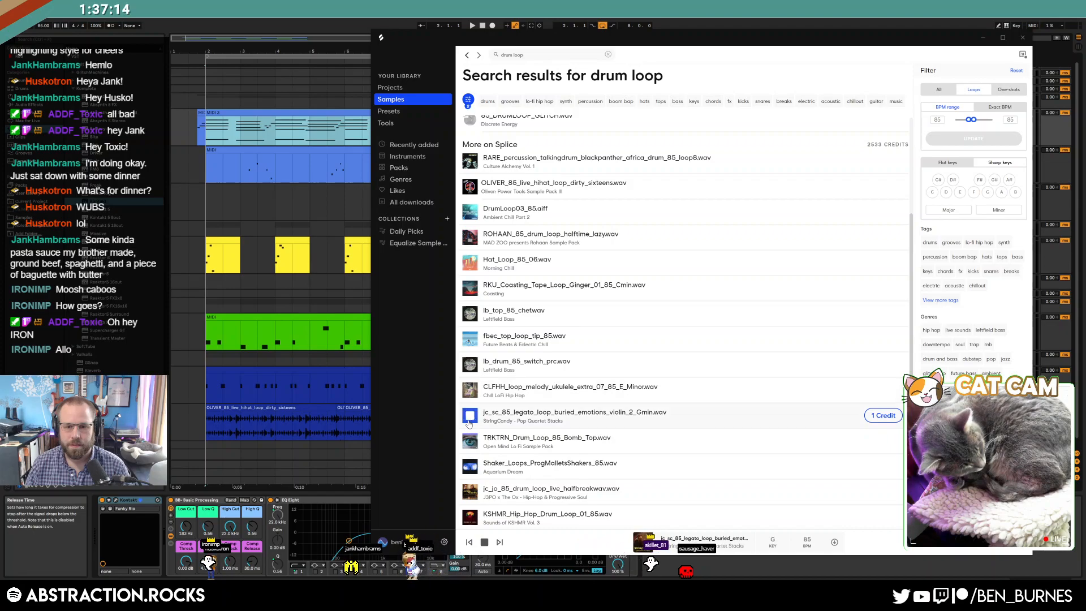
left_click(469, 441)
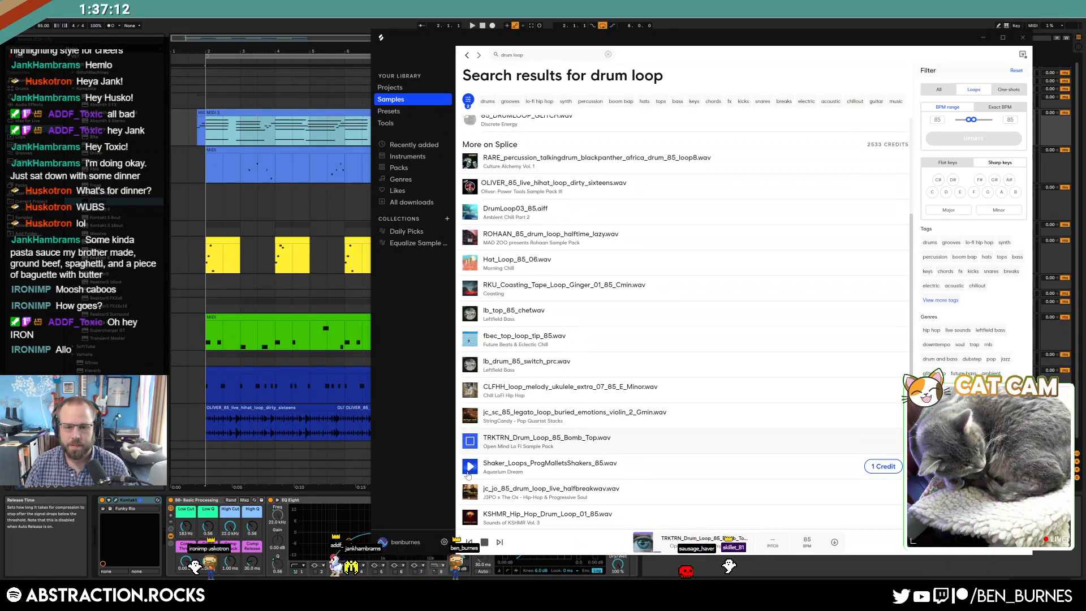
- Preview and download the Shaker_Loops_ProgMalletsShakers_85.wav loop
left_click(470, 466)
scroll(468, 357, "down", 3)
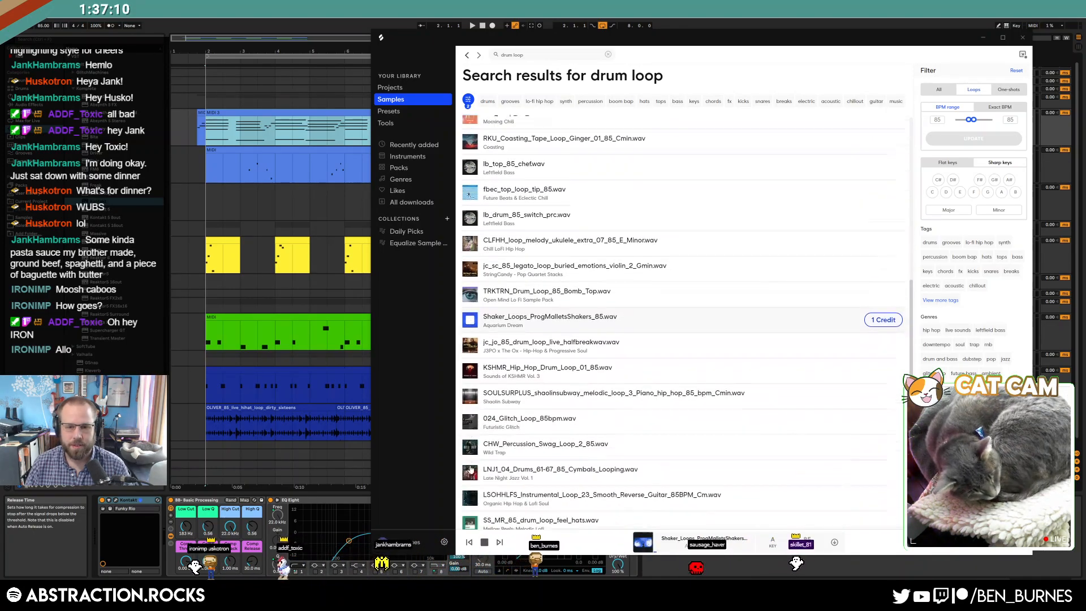
left_click(877, 299)
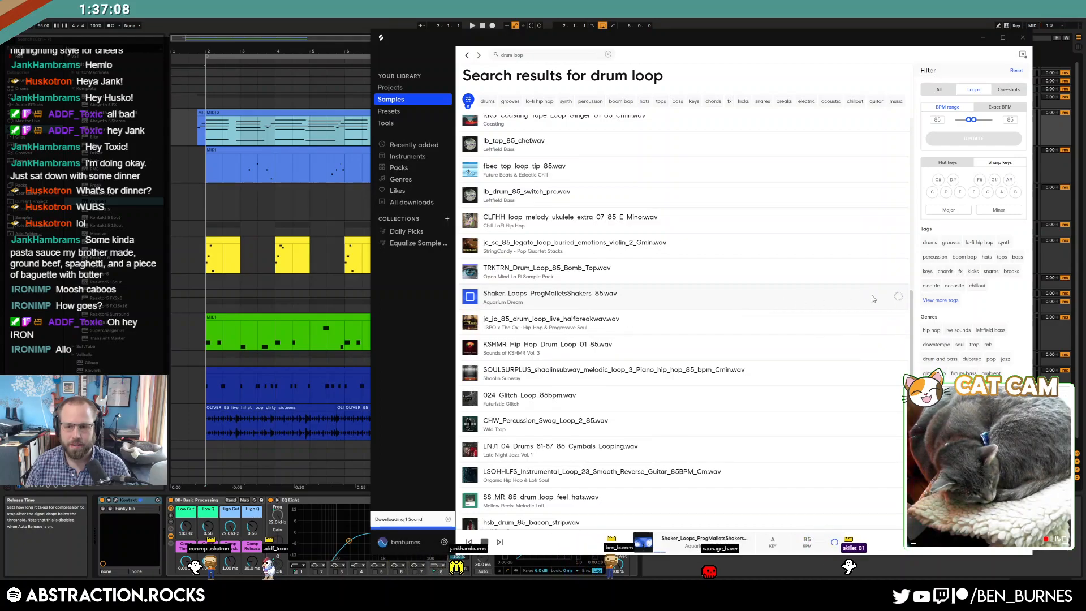
- Switch back to Ableton Live and insert a new audio track below the hi-hat loop track
left_click(280, 444)
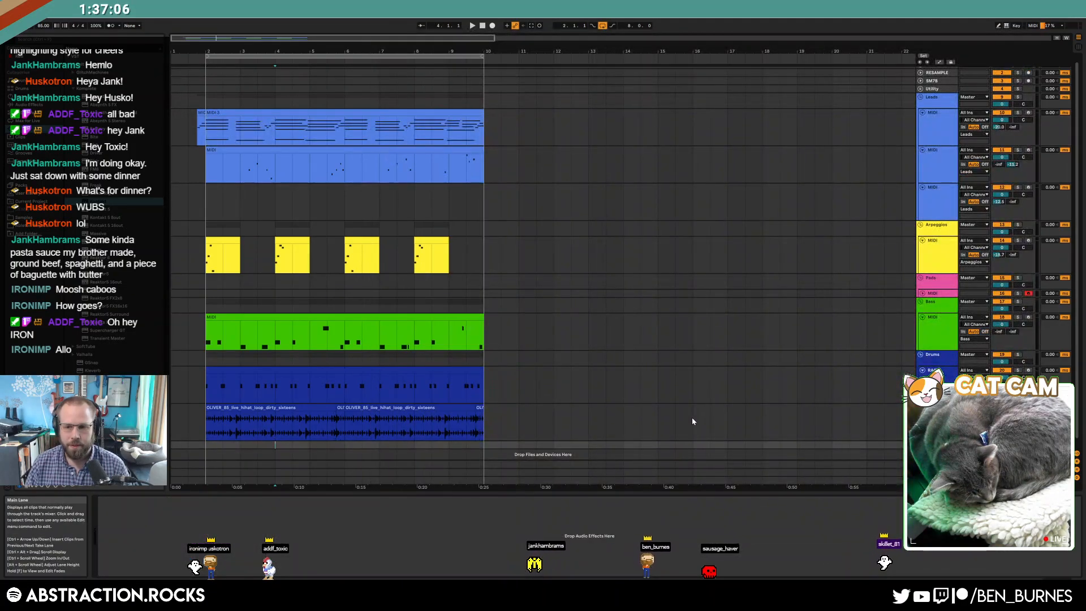
left_click(692, 421)
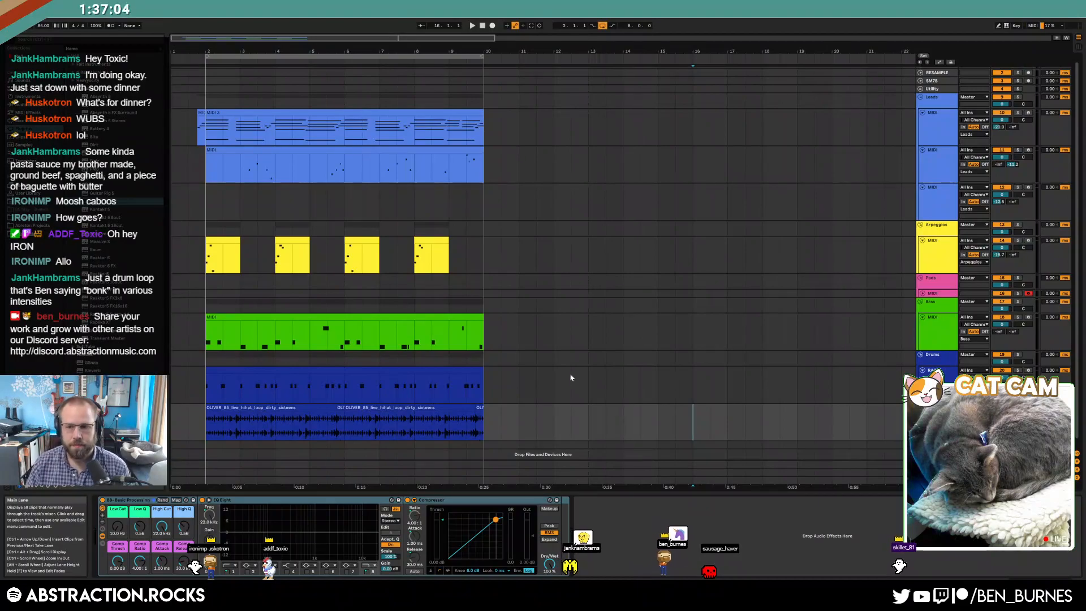
key("ctrl+t")
scroll(666, 367, "down", 1)
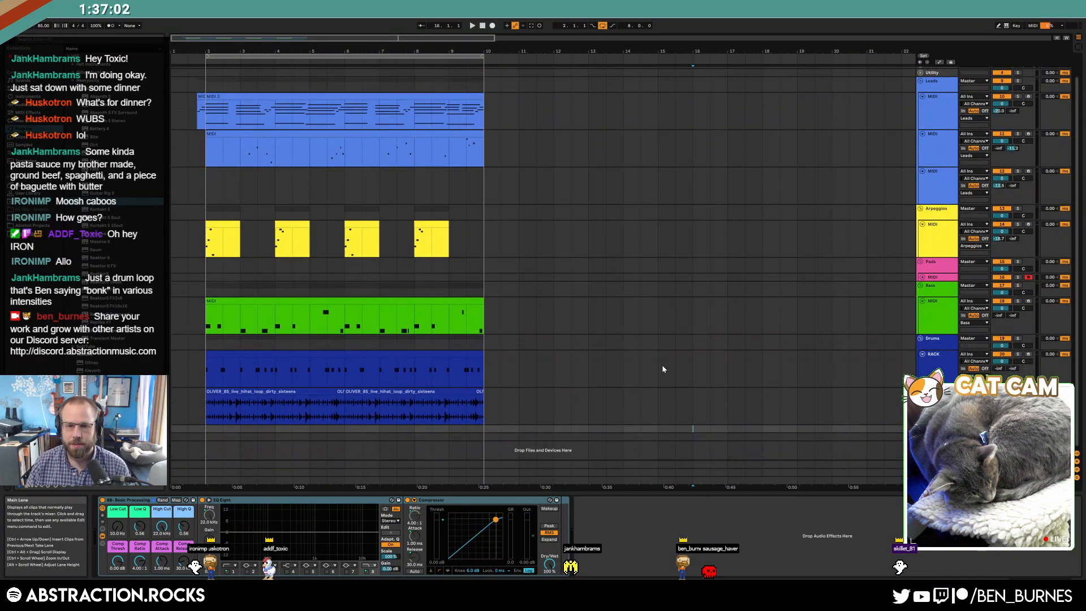
- Bring the downloaded ProgMalletsShakers shaker loop from Splice onto the new audio track, starting at bar 2
key("alt+Tab")
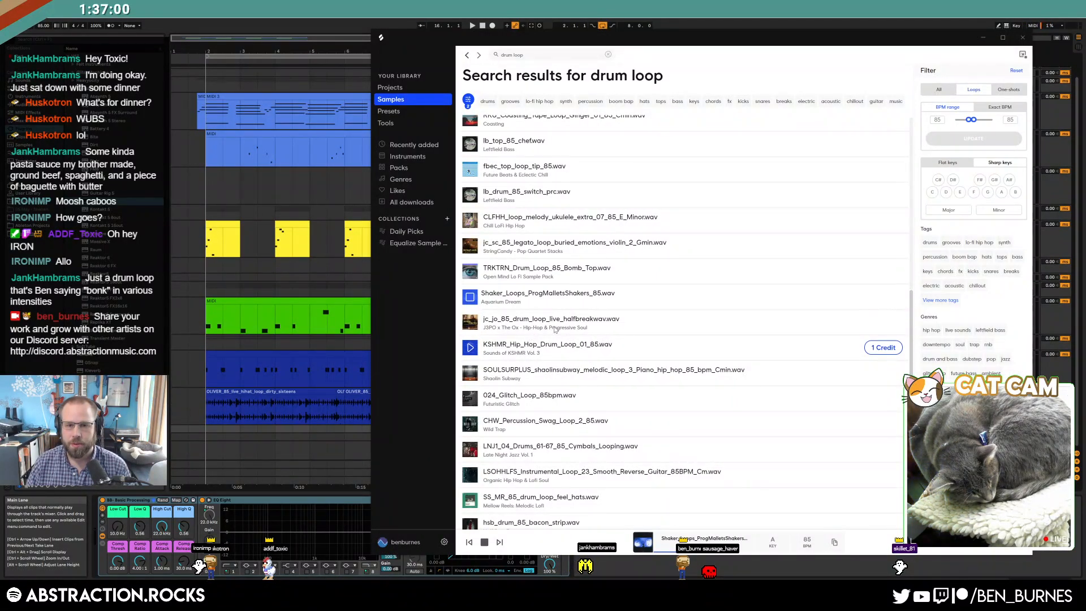
left_click_drag(558, 293, 215, 430)
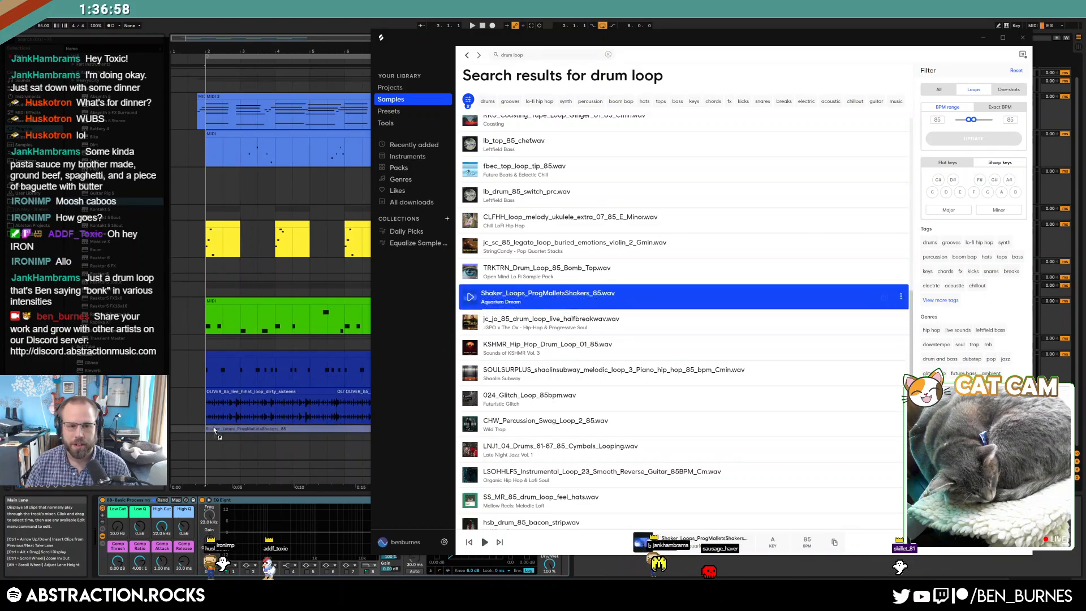
left_click_drag(388, 428, 388, 428)
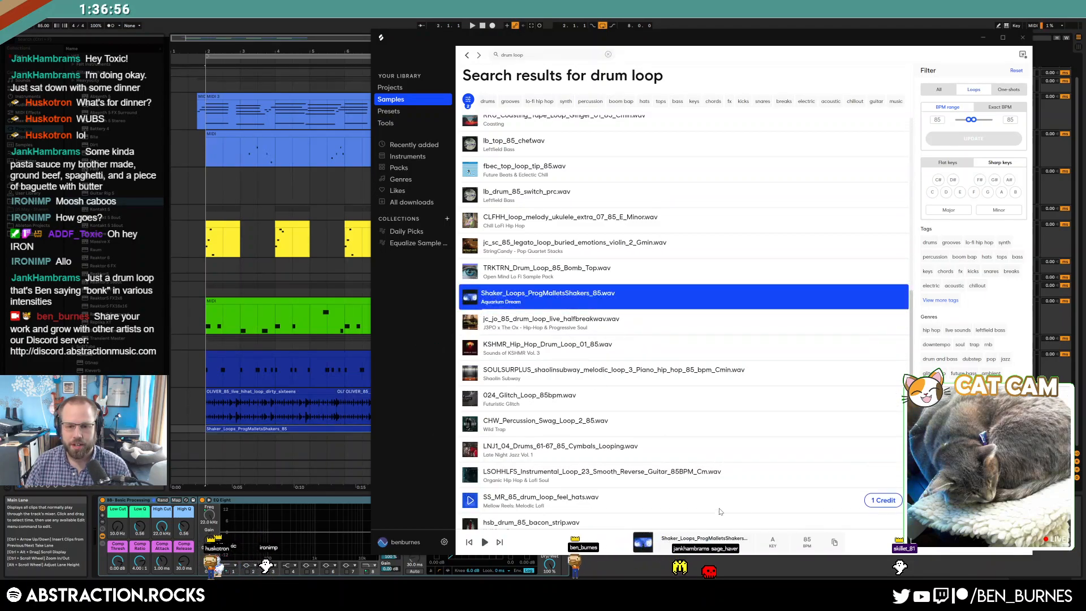
- Switch back to Ableton Live, expand the new shaker track and play the song loop to hear the shakers in the mix
left_click(237, 451)
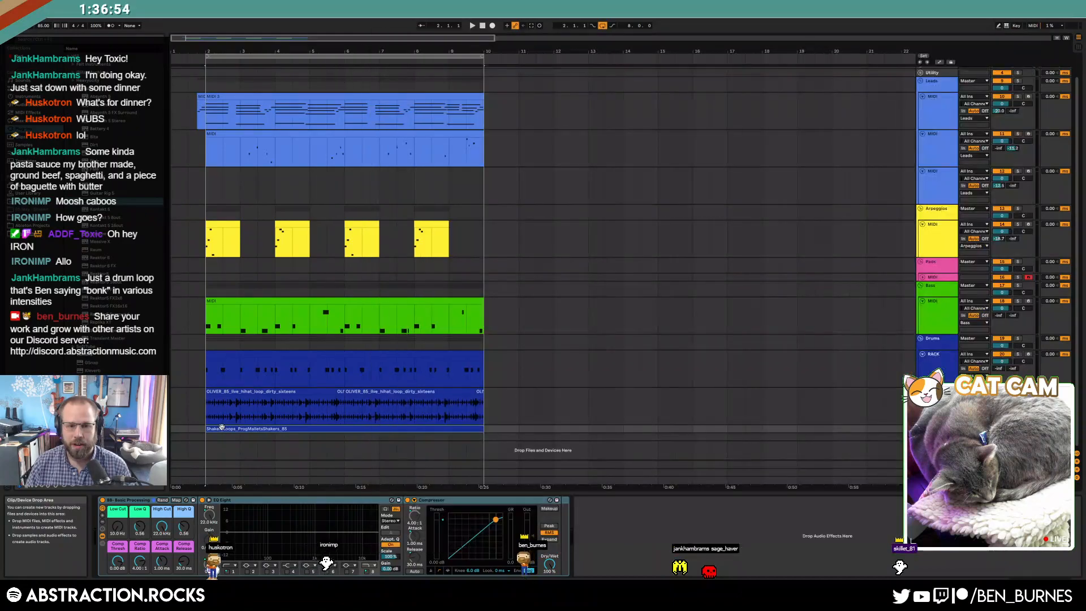
left_click(921, 428)
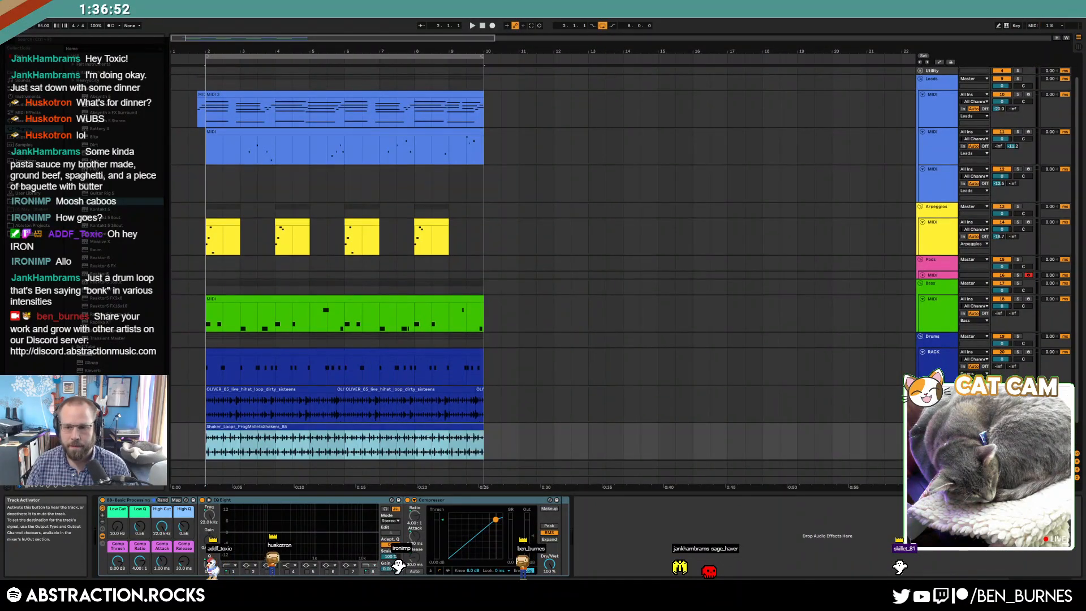
left_click(1001, 434)
key("space")
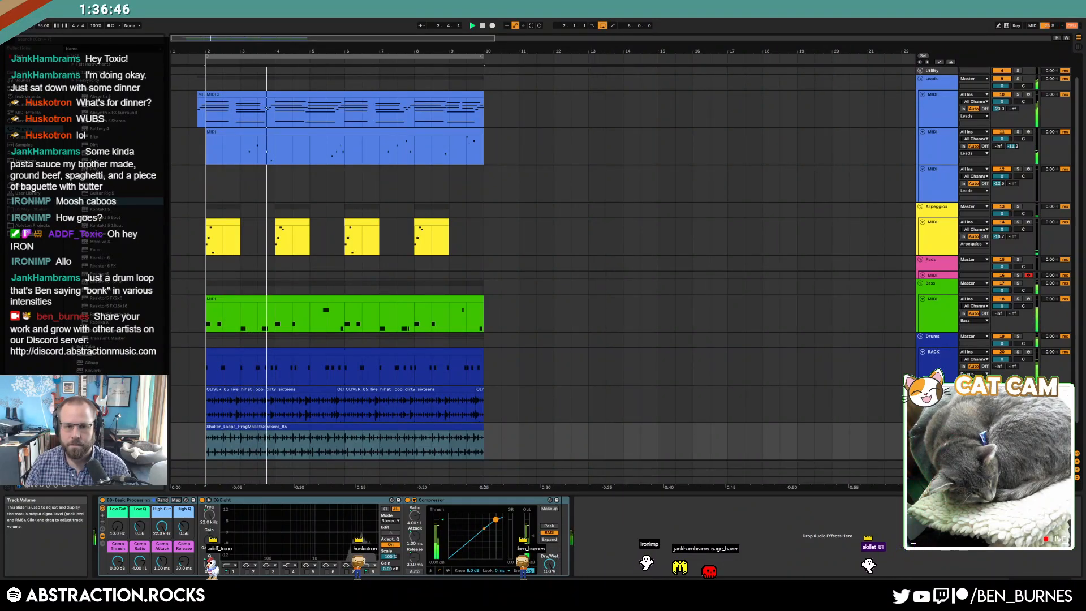
left_click(589, 441)
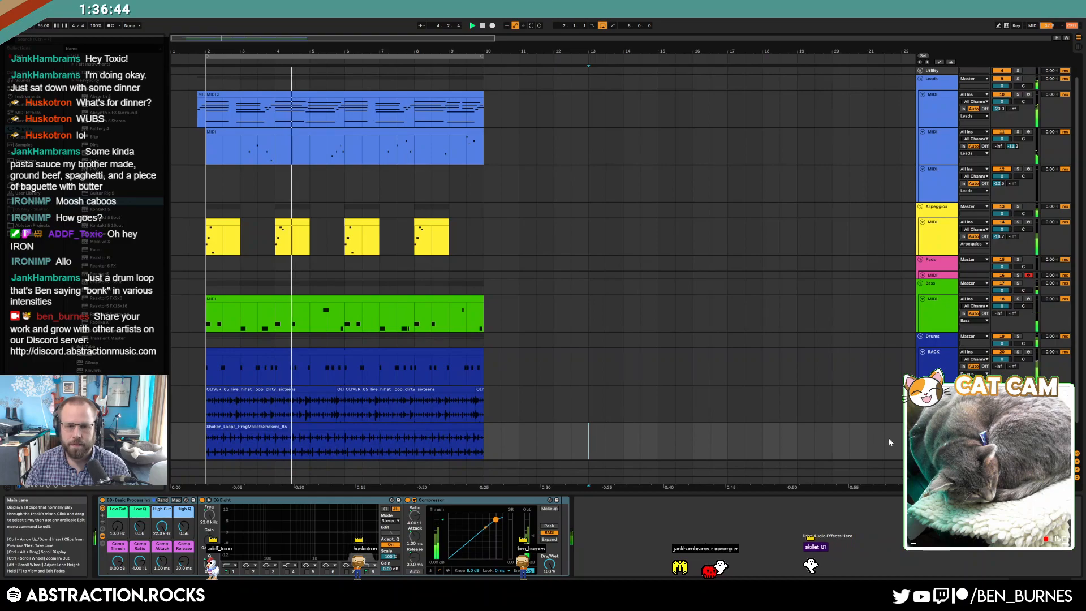
left_click(935, 377)
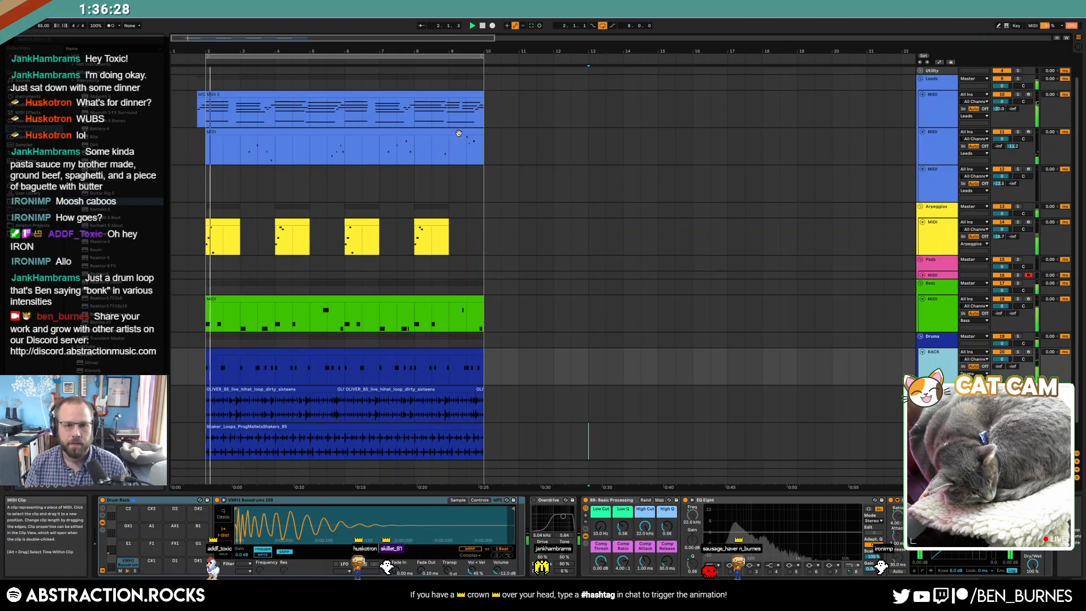
- Adjust the Straylight lead track's volume while the loop plays
left_click(462, 132)
left_click_drag(1000, 145, 999, 143)
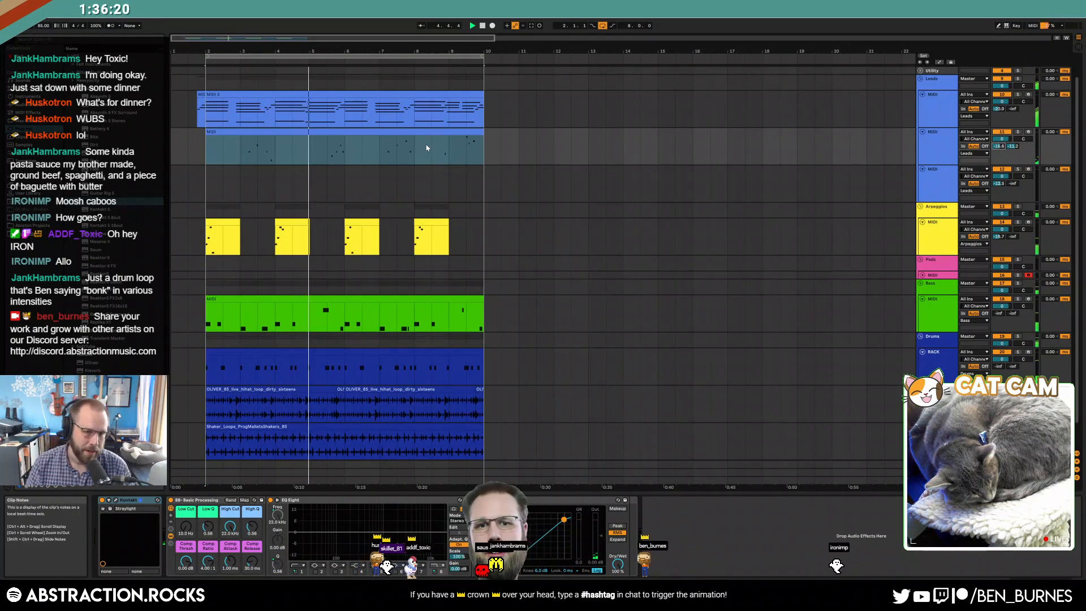
- Insert a new MIDI track below the existing arpeggio track in the Arpeggios group and expand it
left_click(937, 193)
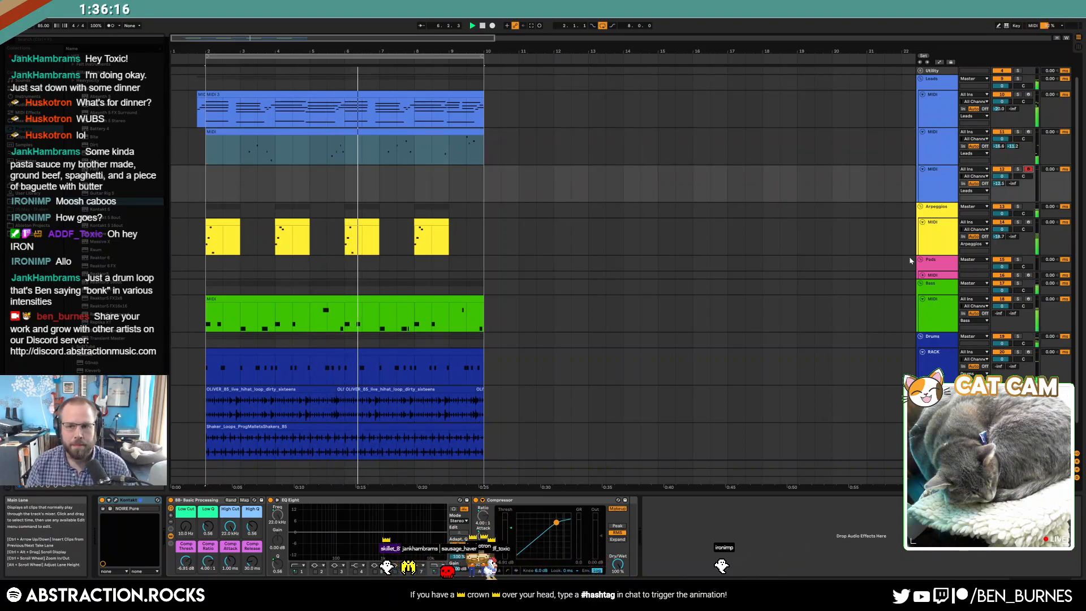
left_click(936, 237)
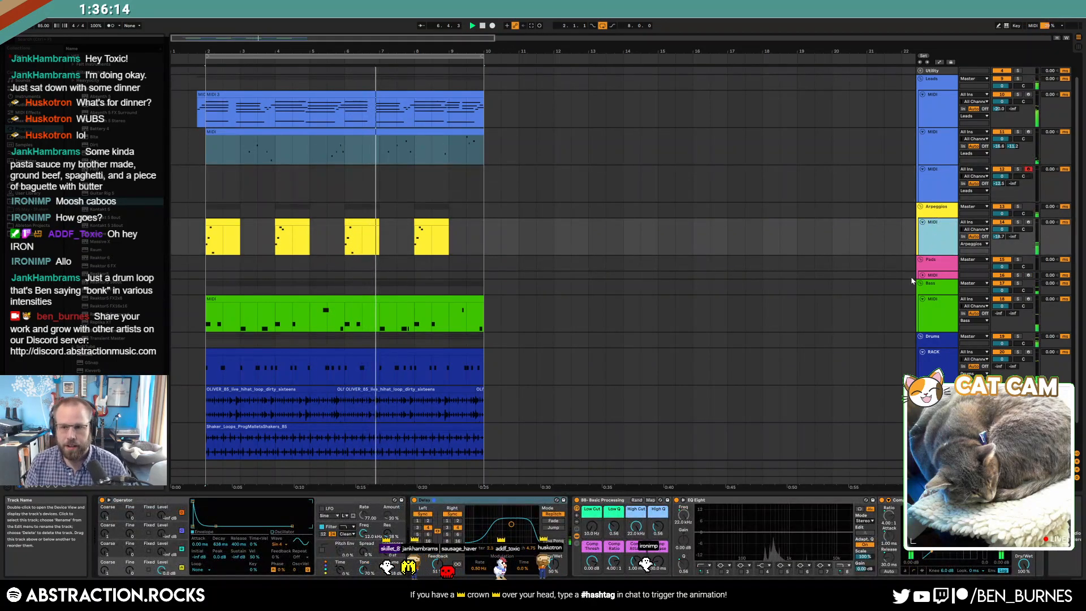
key("ctrl+shift+t")
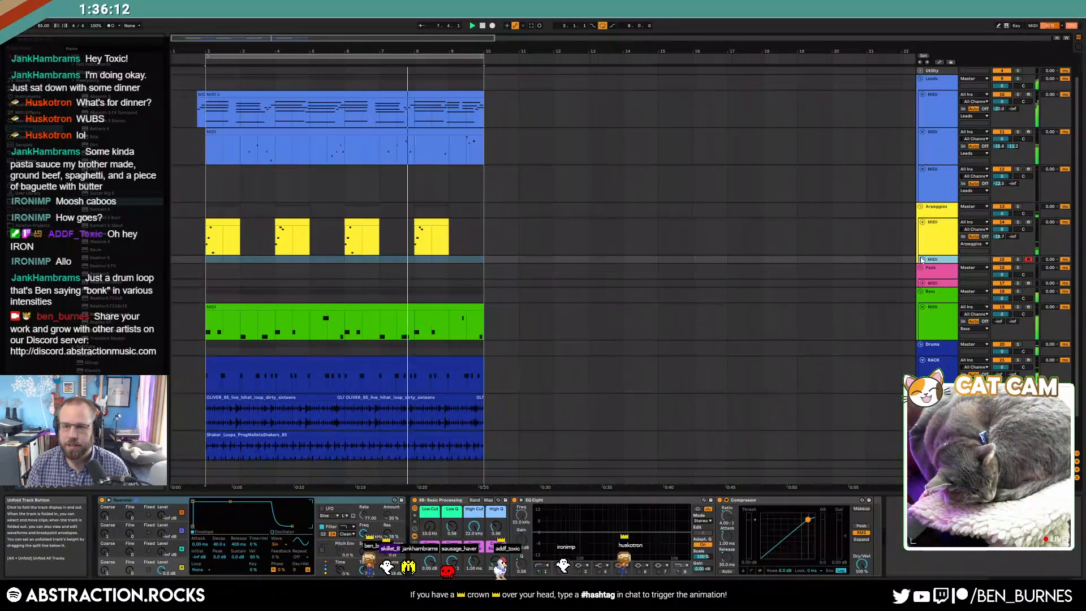
left_click(921, 259)
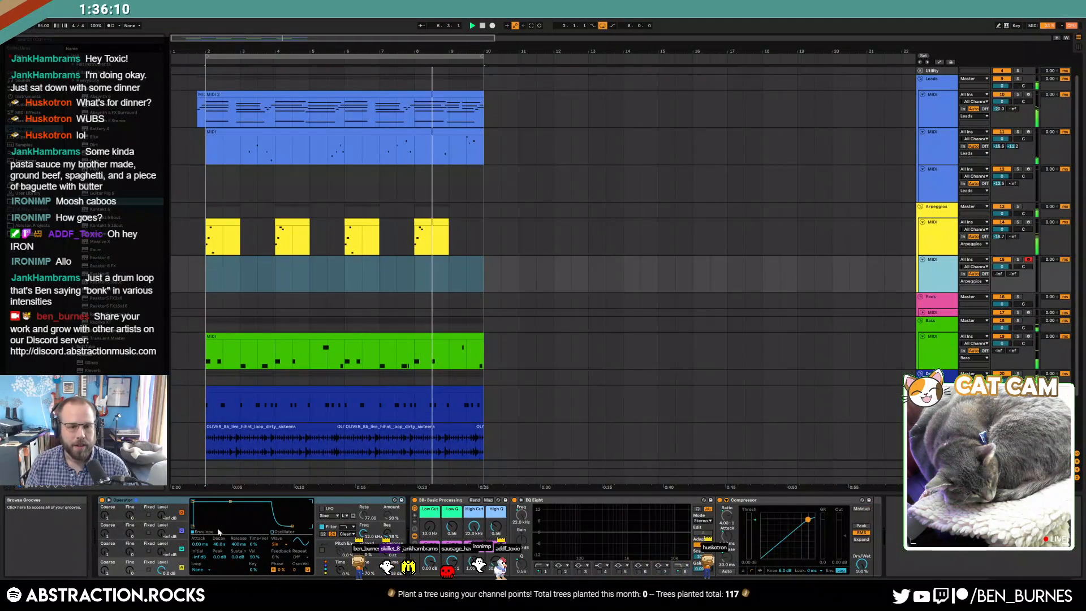
- Reshape the oscillator envelope of Operator on the new arpeggio track and change the oscillator to a sine-type waveform
left_click_drag(230, 502, 214, 526)
left_click(276, 545)
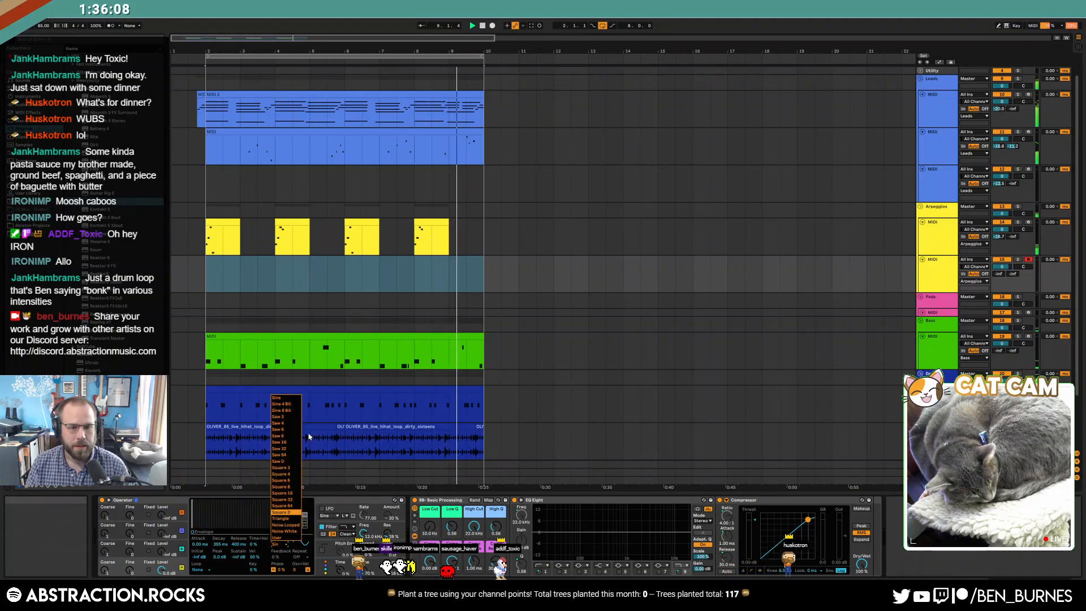
left_click(294, 406)
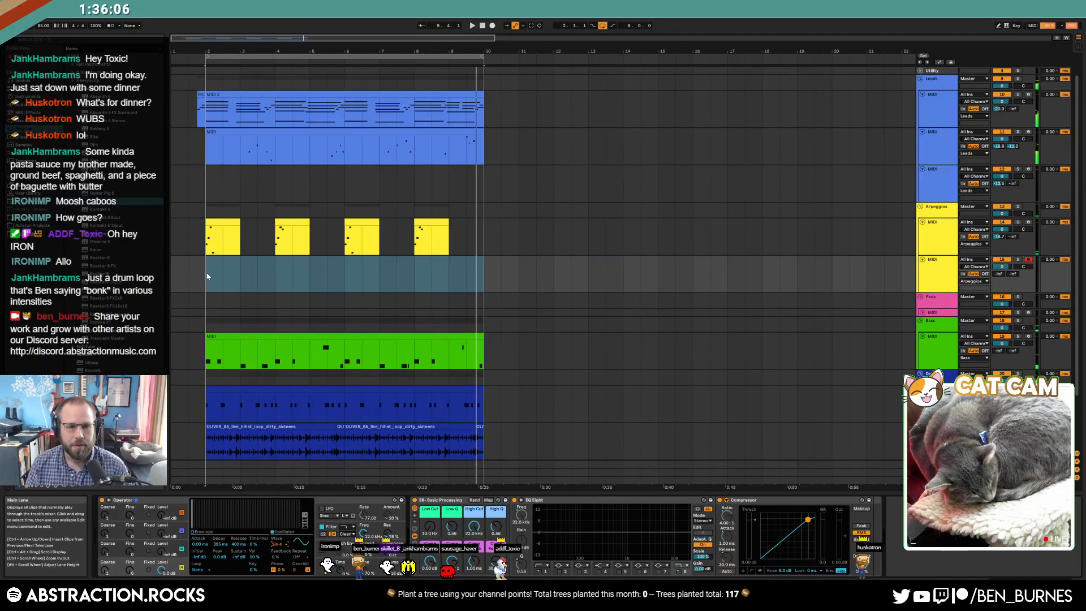
- Create a one-bar MIDI clip at bar 2 on the new arpeggio track and add a short C6 note on beat 2
left_click_drag(207, 277, 242, 284)
double_click(239, 283)
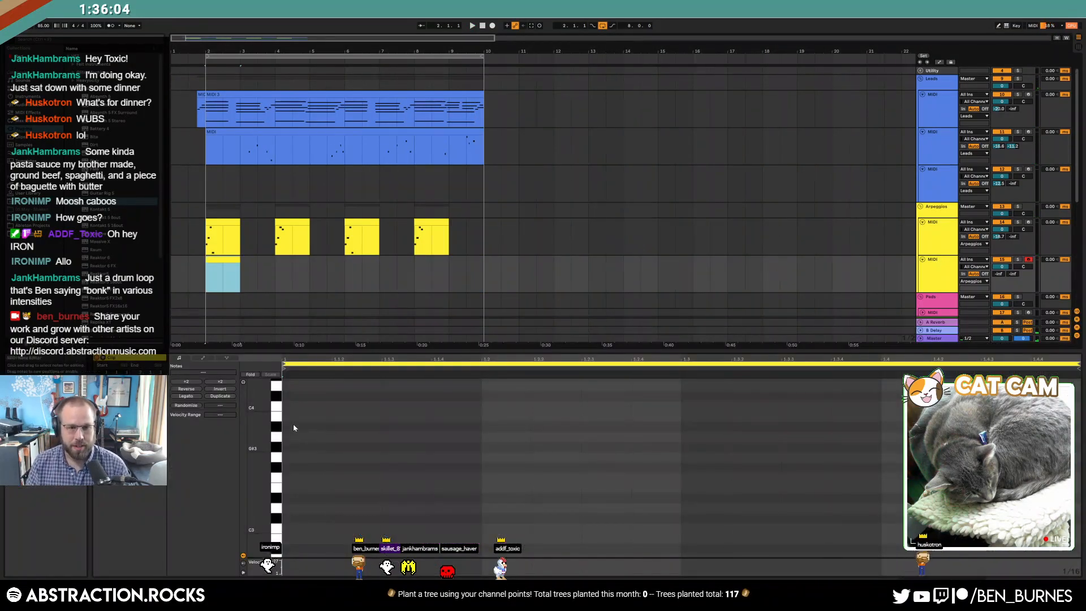
left_click_drag(258, 416, 247, 416)
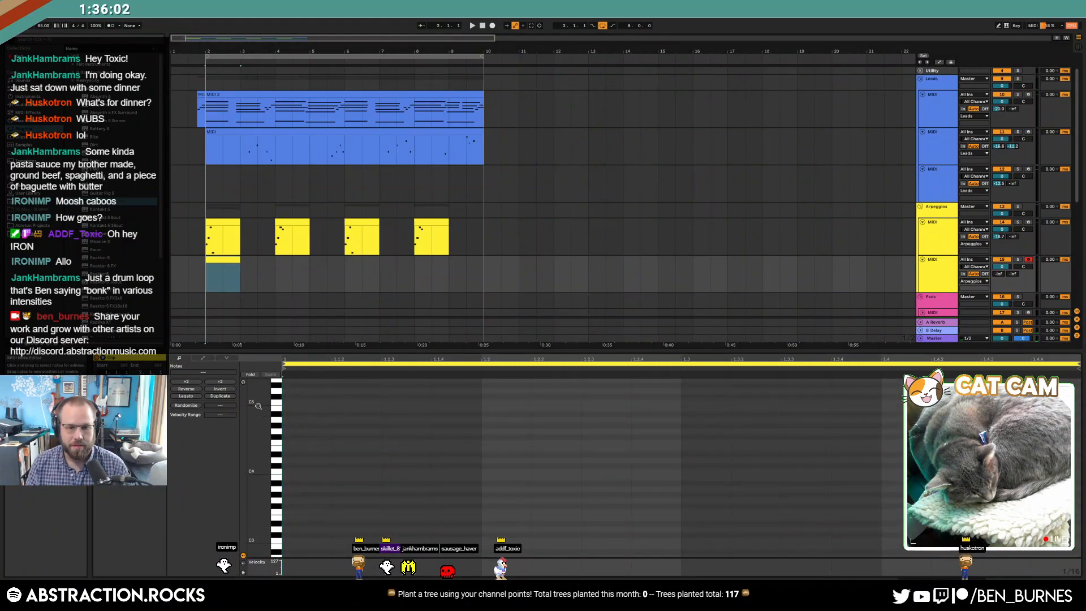
double_click(483, 403)
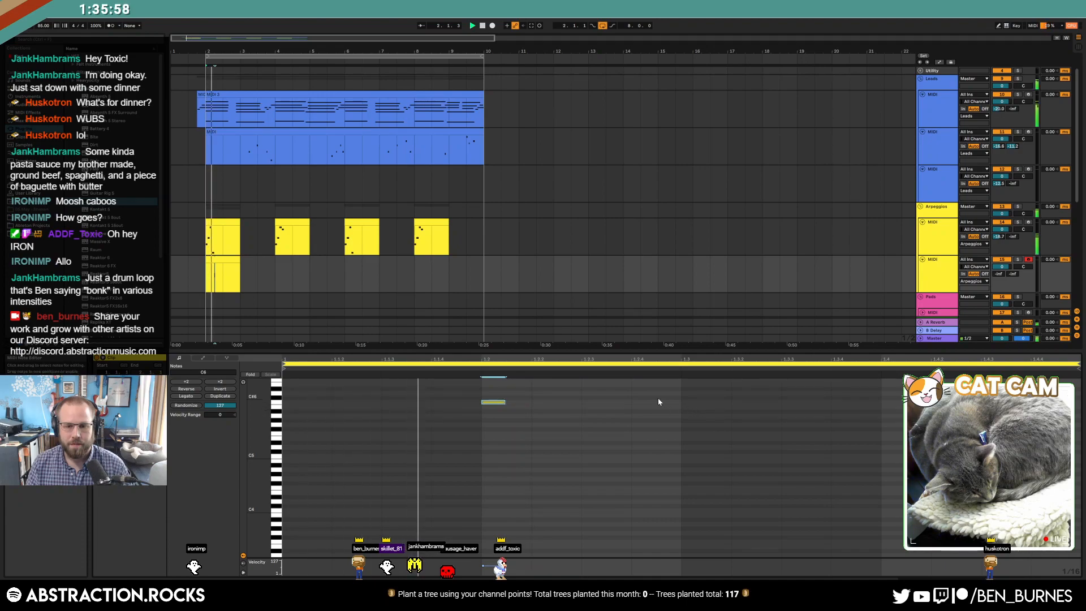
- Duplicate the C6 note towards the end of the bar and transpose both notes down one octave to C5
left_click_drag(553, 416, 284, 428)
key("ctrl+d")
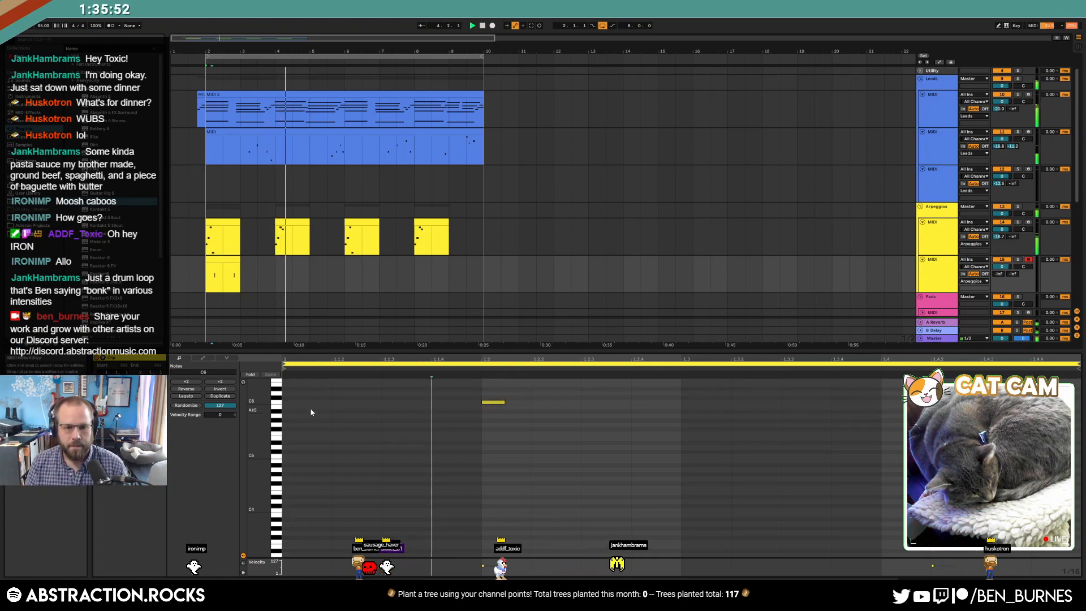
left_click_drag(297, 395, 995, 475)
key("shift+Down")
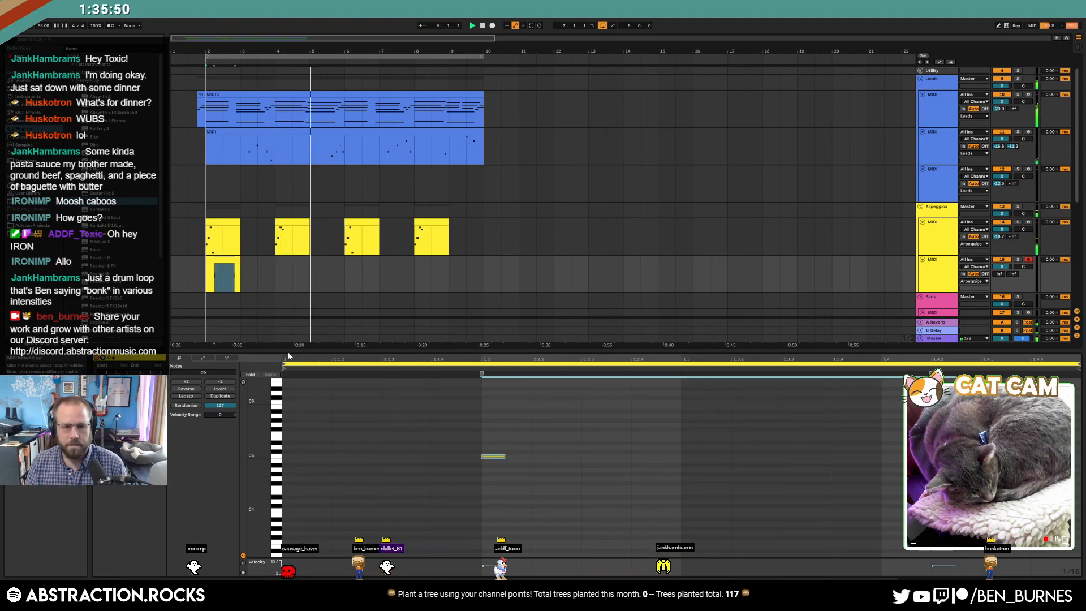
- Extend the one-bar clip on the second Arpeggios MIDI track so it repeats up to bar 10
left_click_drag(239, 260, 476, 276)
left_click(630, 473)
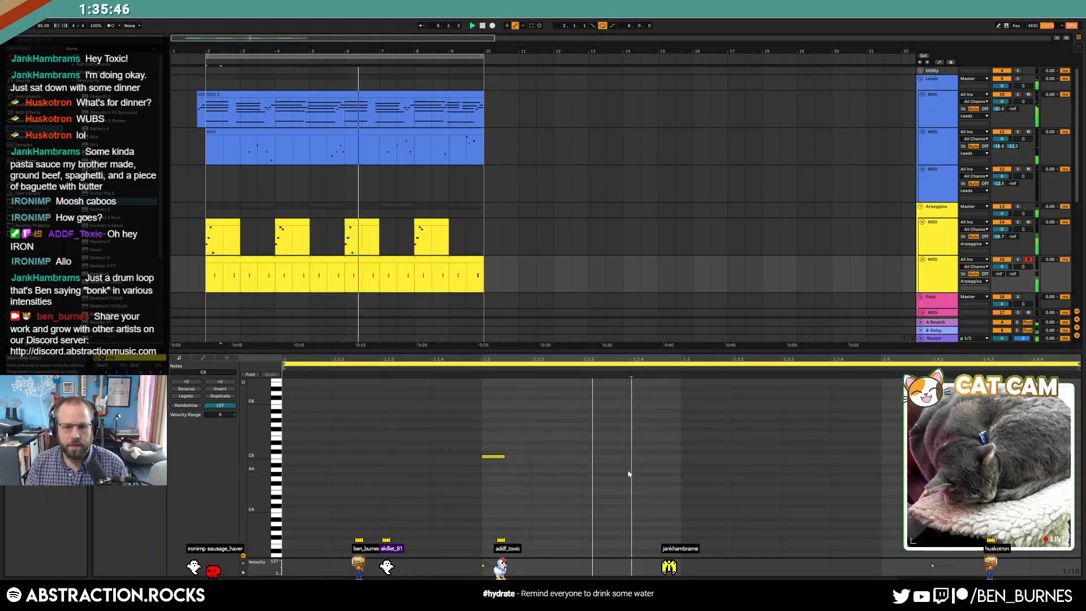
key("shift+Tab")
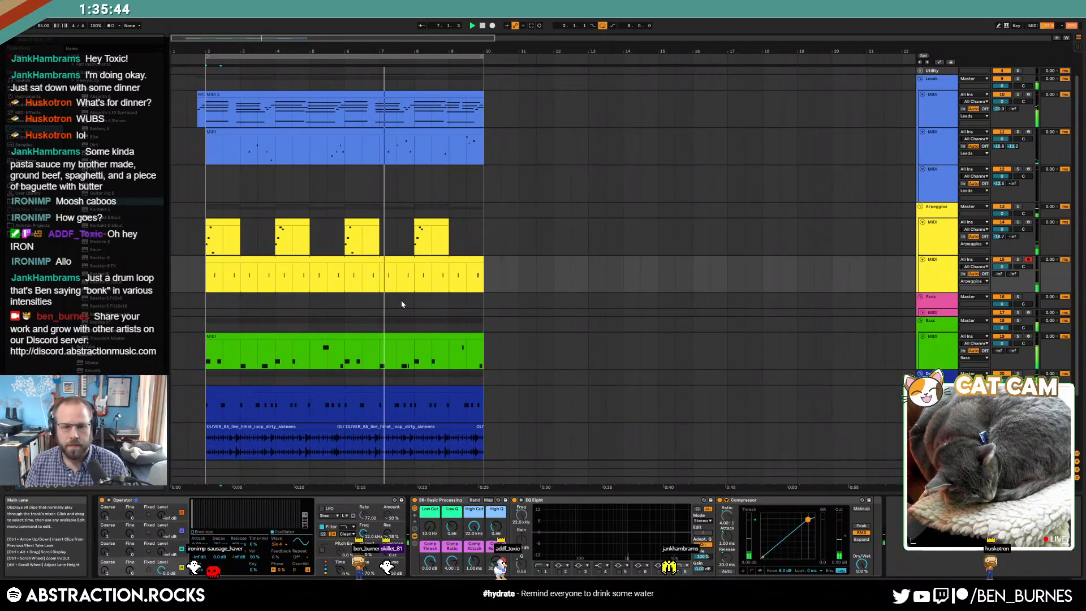
left_click(396, 260)
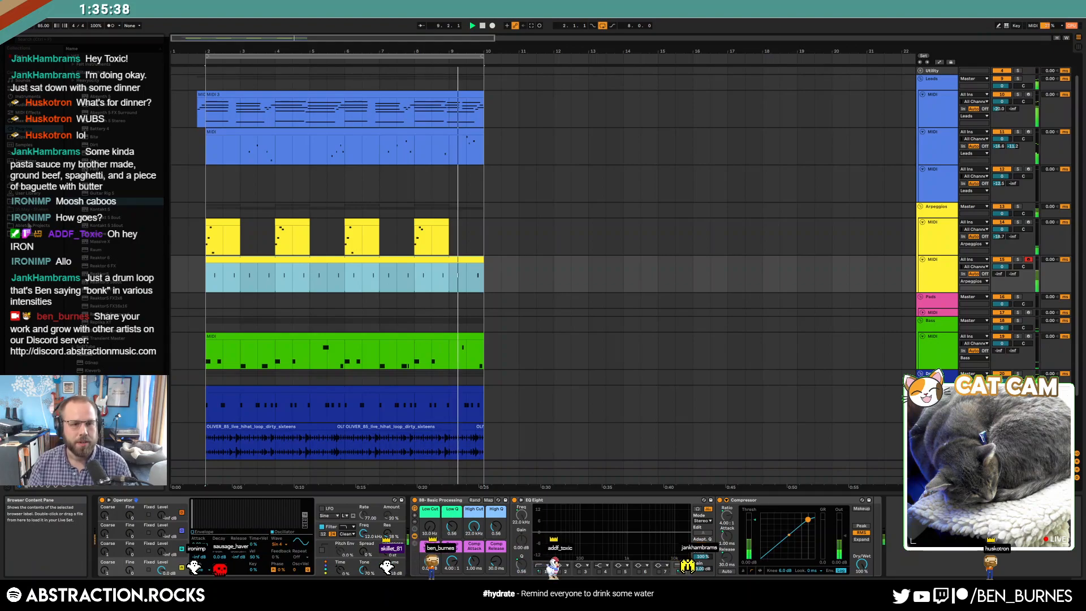
- Collapse the open Vengeance sample folders and open the drum machine sample folder to reach the Roland kits
left_click(30, 219)
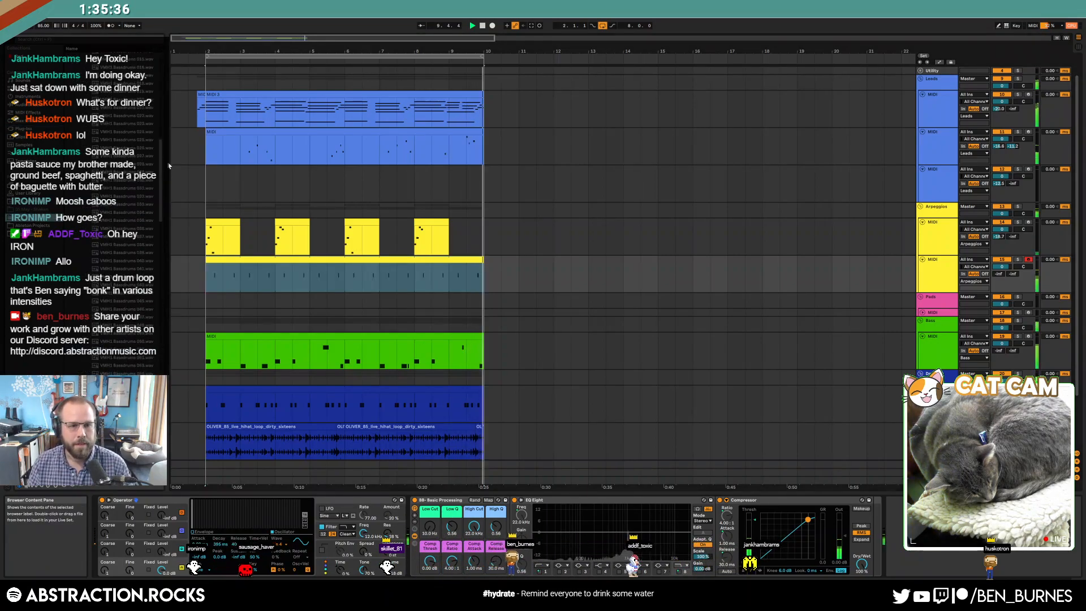
left_click(82, 370)
left_click(78, 355)
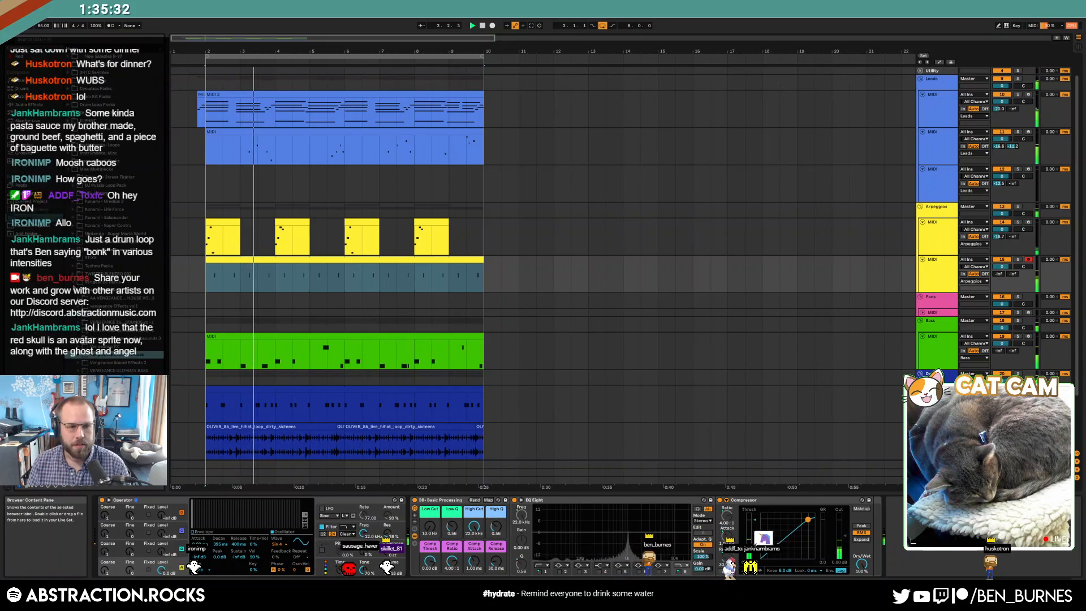
left_click(73, 281)
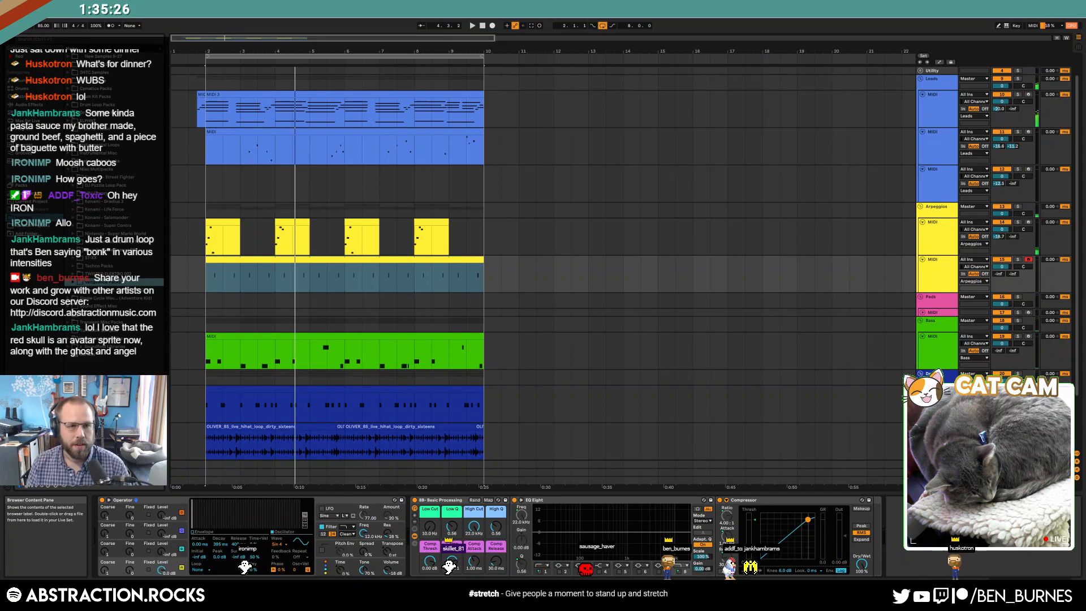
left_click(72, 113)
left_click_drag(160, 121, 174, 340)
scroll(173, 342, "down", 5)
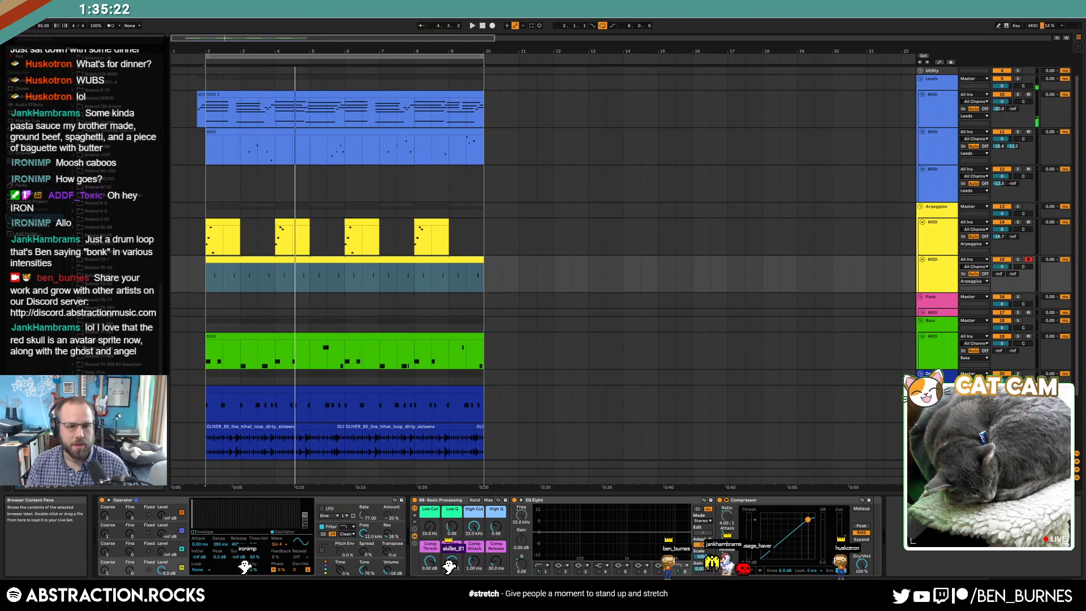
- Load the TR-808Snare08 sample from the TR-808 folder onto an empty pad of the RACK track's drum rack
left_click(73, 348)
left_click_drag(163, 205, 184, 387)
scroll(187, 374, "up", 5)
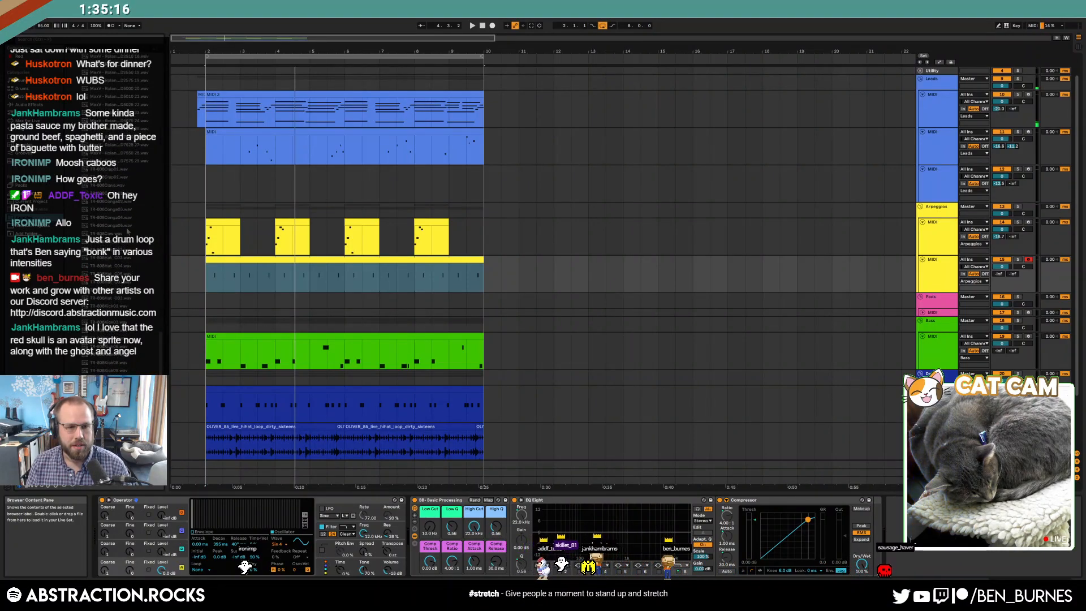
scroll(119, 209, "down", 5)
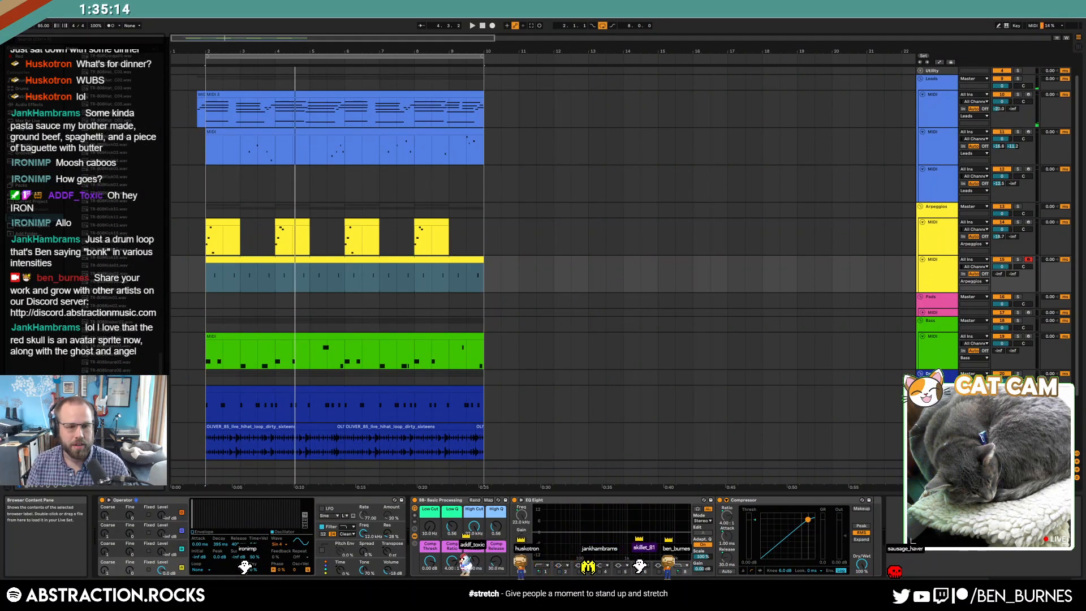
scroll(104, 343, "down", 1)
left_click(287, 406)
mouse_move(110, 360)
left_mouse_down()
mouse_move(182, 577)
mouse_move(174, 565)
left_mouse_up()
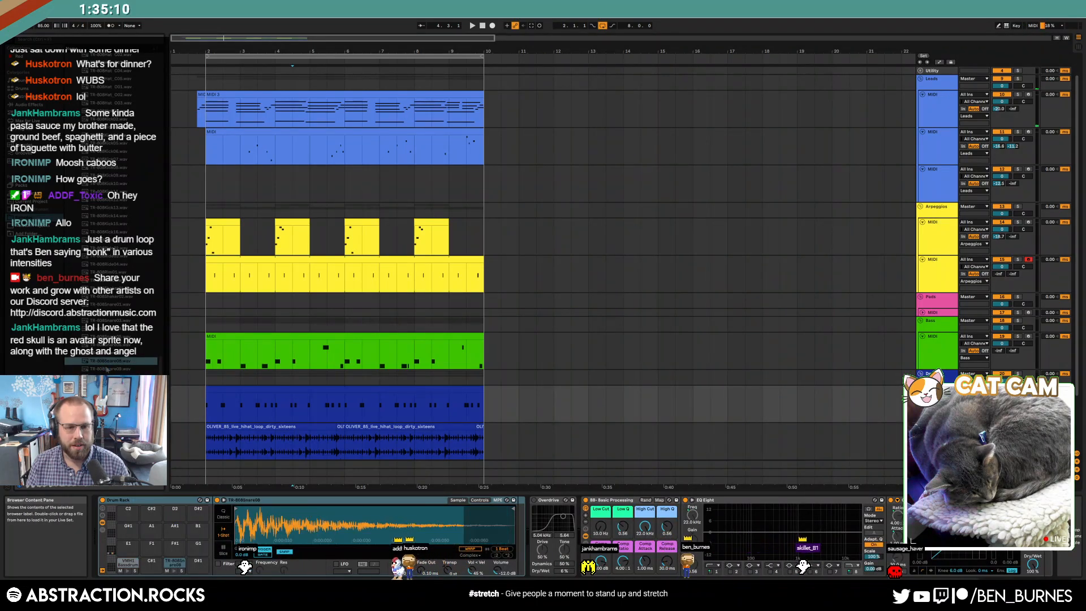
- Program two TR-808Snare08 hits in the drum clip's first bar and duplicate that bar's snare pattern three times
double_click(315, 401)
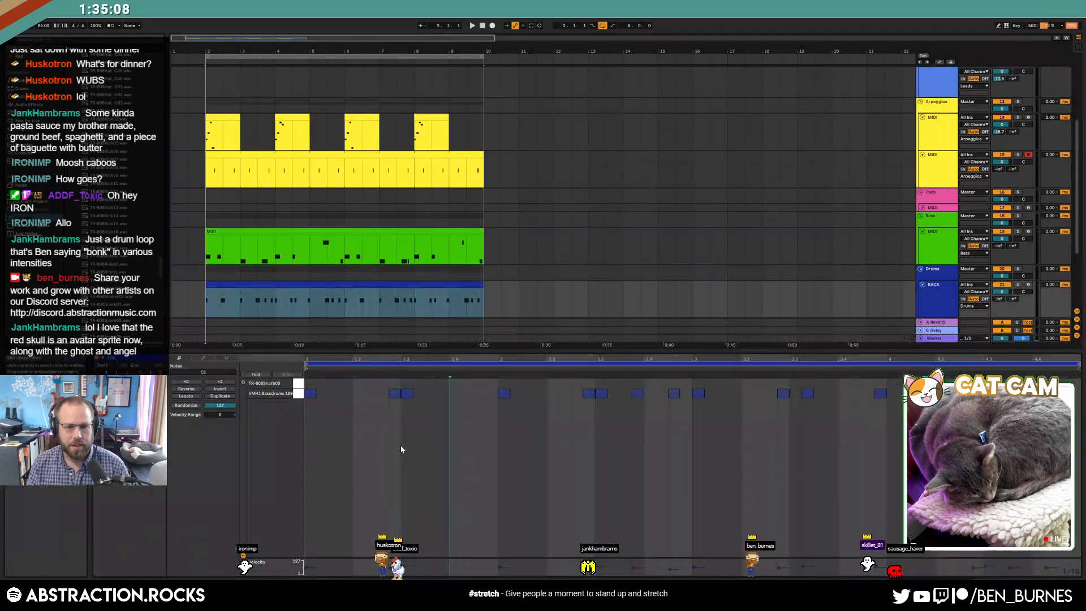
double_click(407, 383)
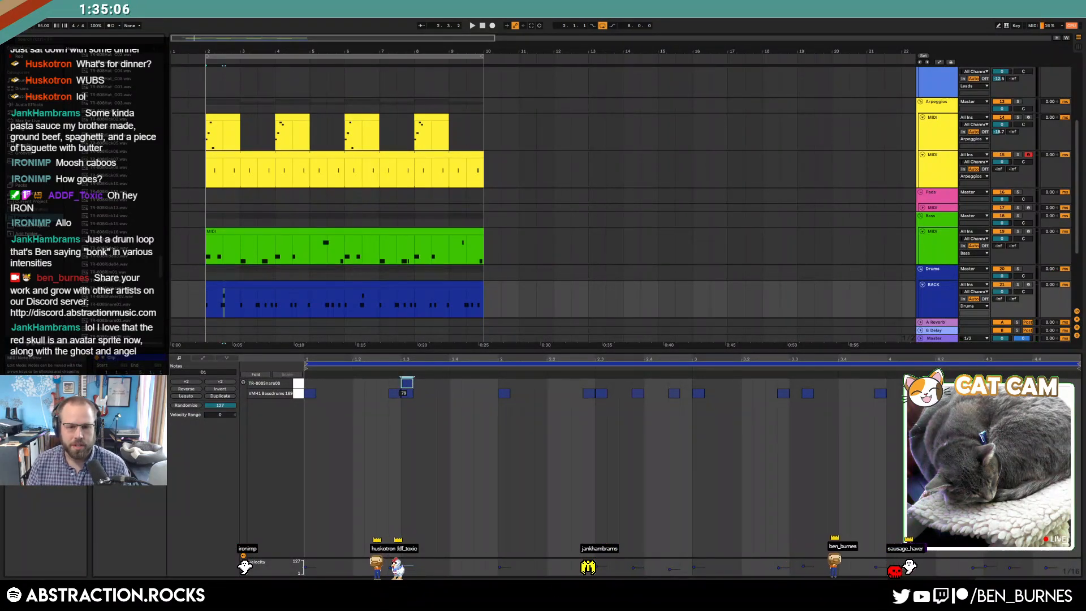
left_click_drag(407, 384, 280, 371)
key("ctrl+d")
key("ctrl+d")
key("ctrl+d")
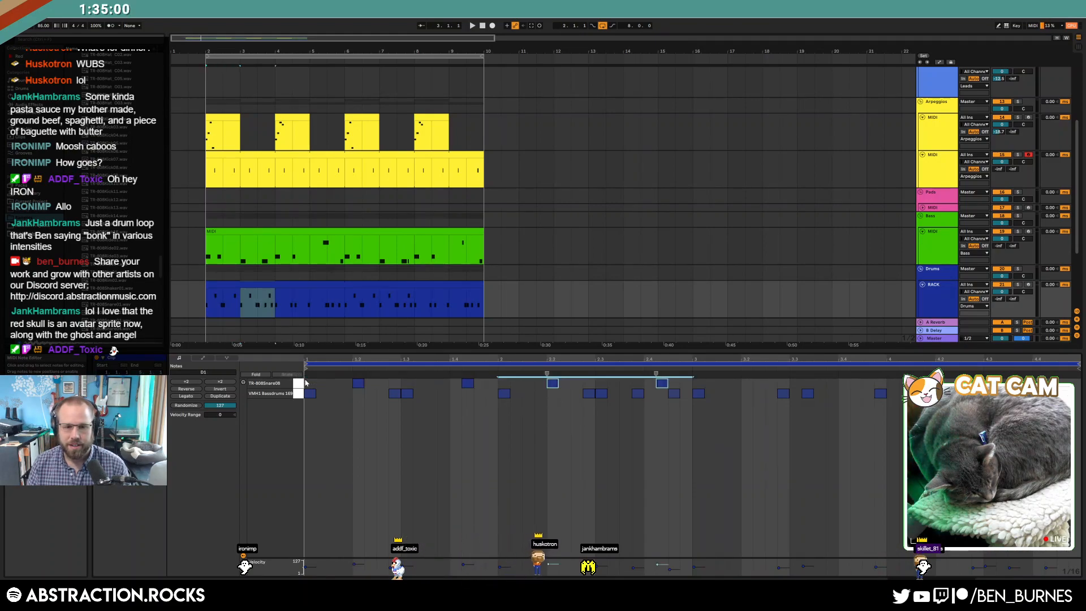
- Play the loop and add an extra snare hit near the end of the drum clip's second and fourth bars
key("space")
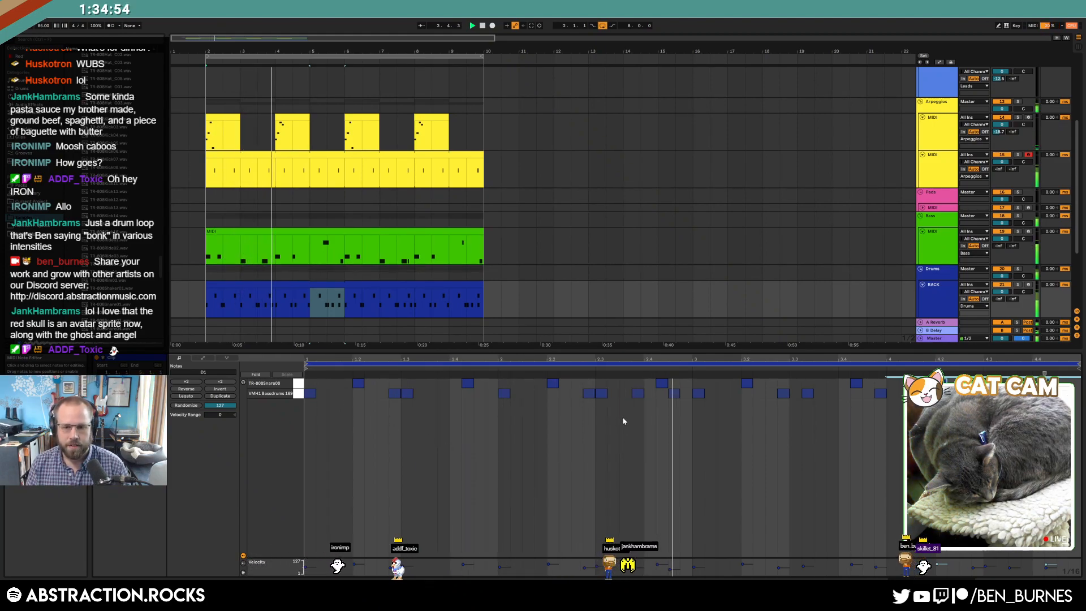
double_click(685, 383)
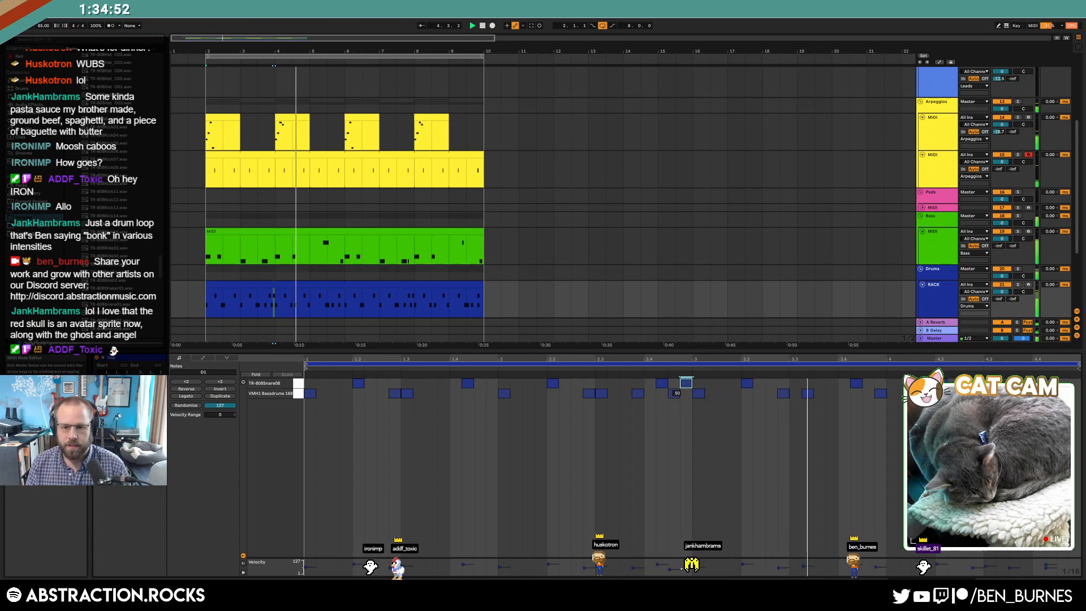
double_click(1040, 383)
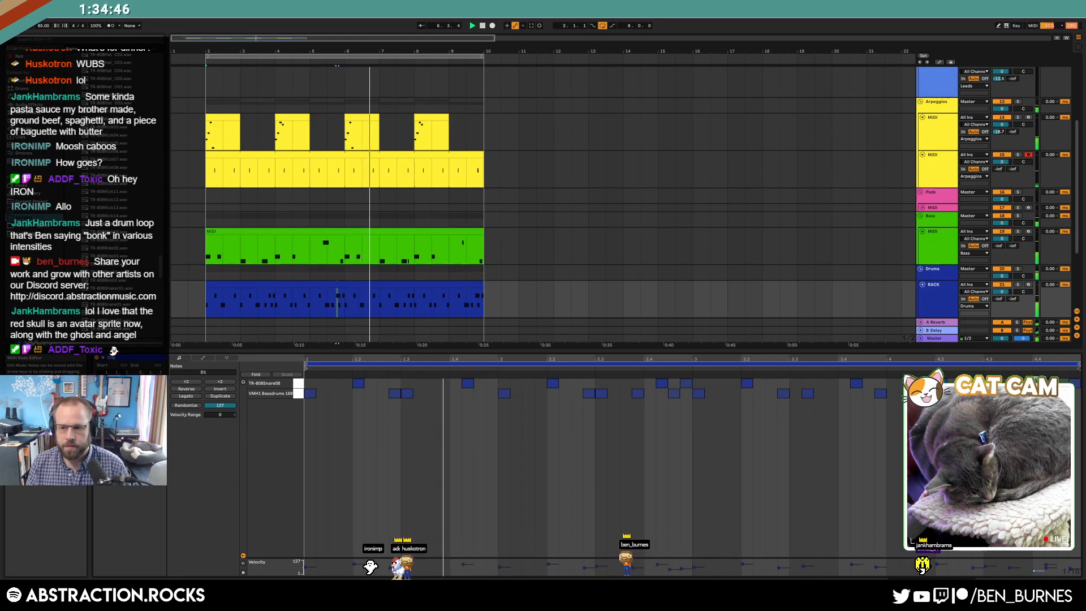
- Stop playback and look through the sample library folders, including the Vengeance packs, for another drum sound
key("shift+Tab")
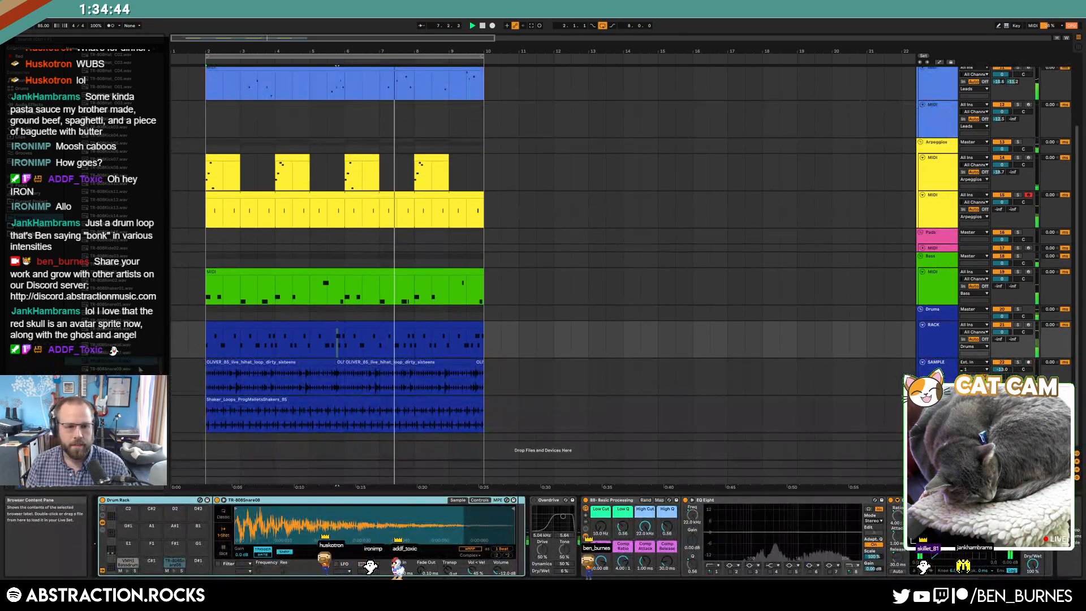
left_click_drag(161, 373, 164, 106)
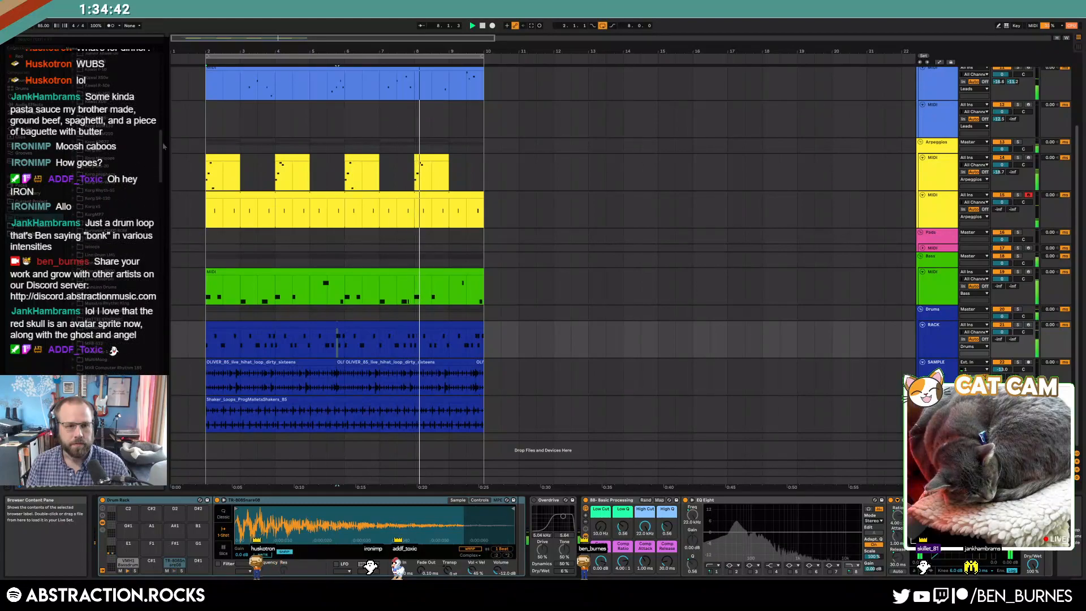
scroll(117, 226, "up", 8)
key("space")
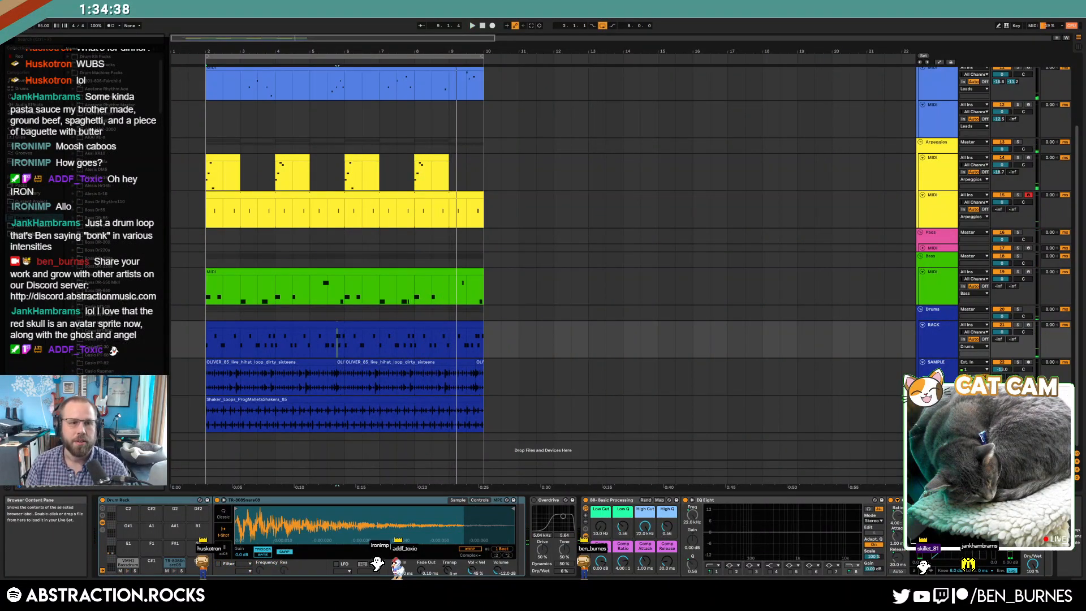
left_click(69, 73)
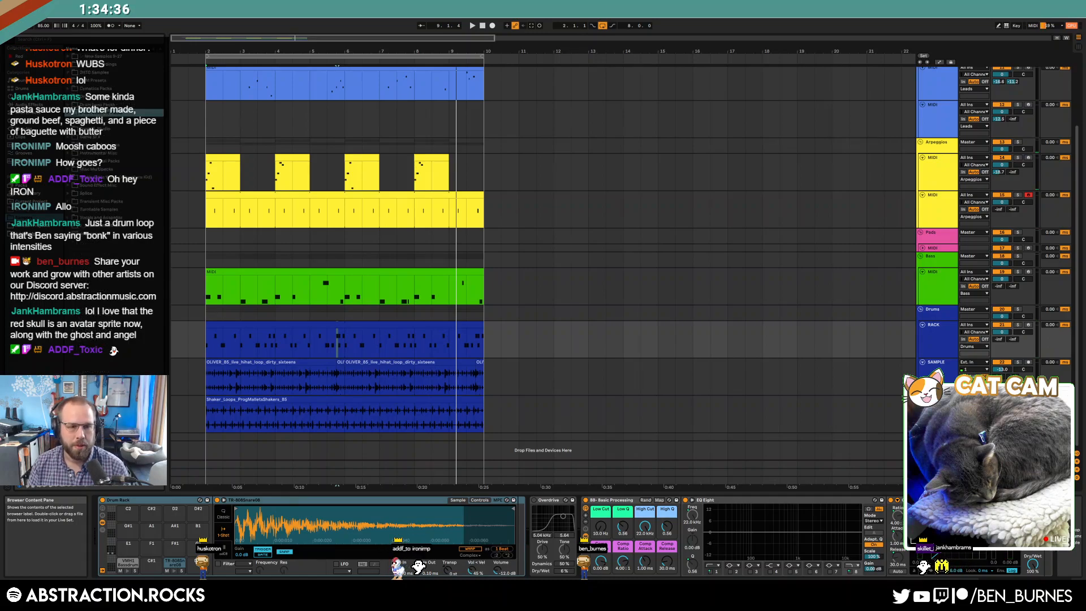
left_click(67, 170)
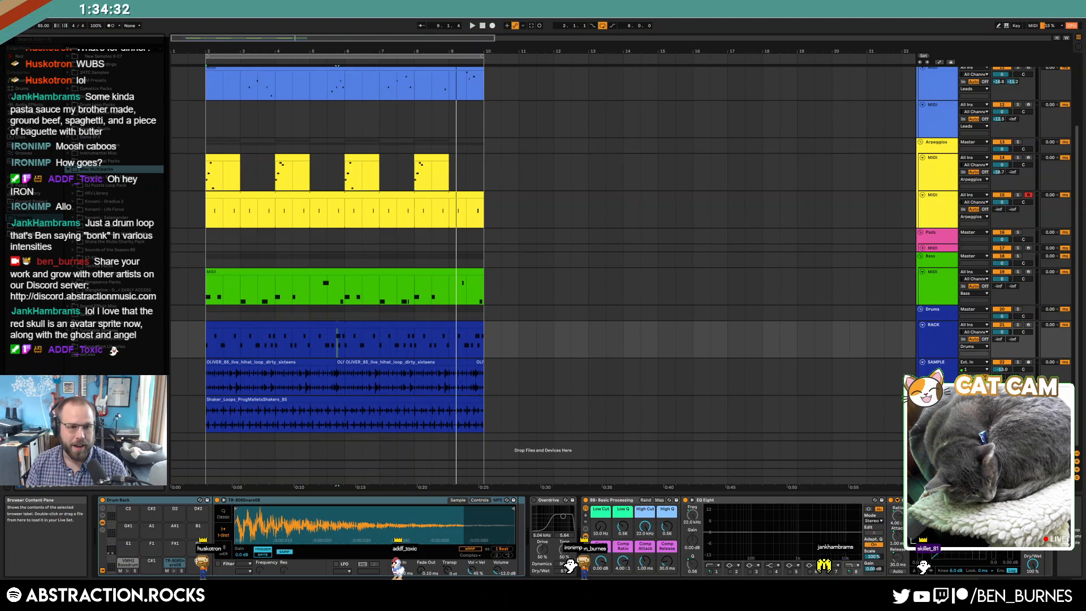
left_click(73, 282)
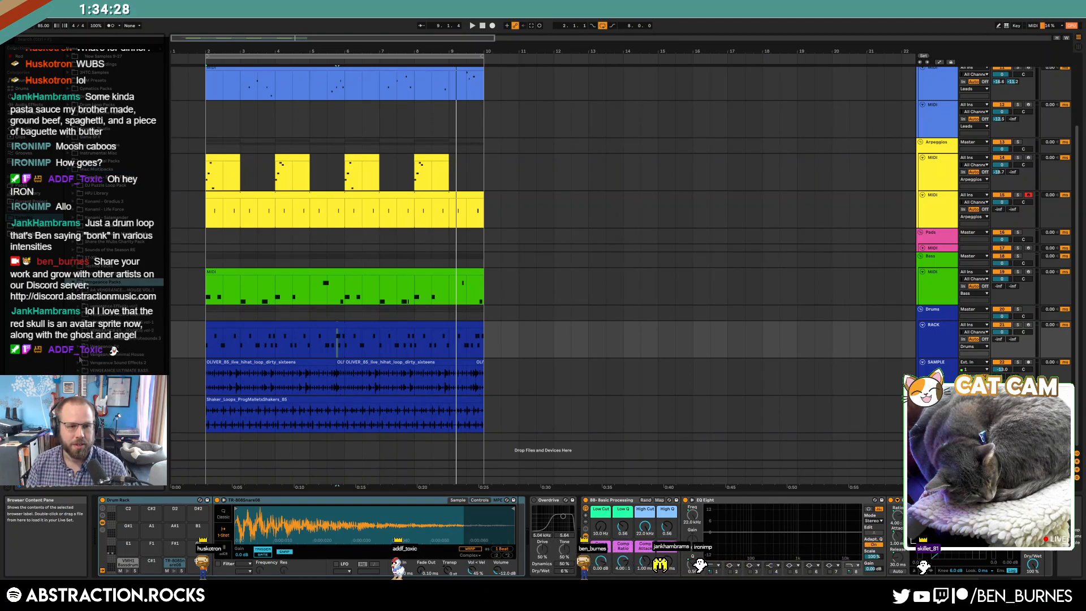
left_click(79, 356)
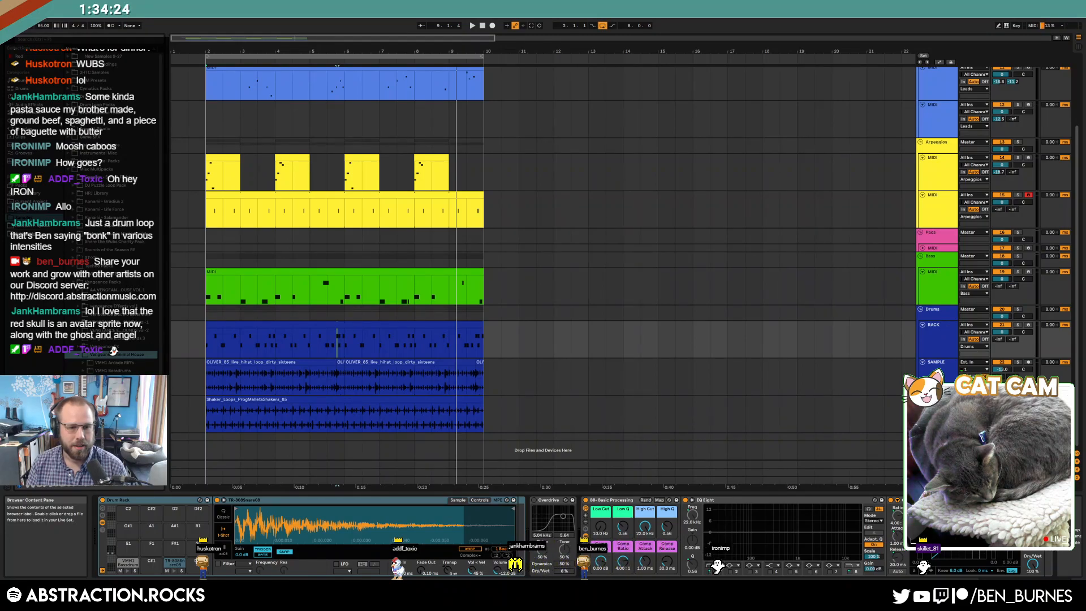
left_click(85, 418)
left_click(153, 173)
mouse_move(162, 83)
left_mouse_down()
mouse_move(161, 155)
mouse_move(161, 95)
left_mouse_up()
key("Down")
key("Down")
key("Down")
key("Down")
key("Down")
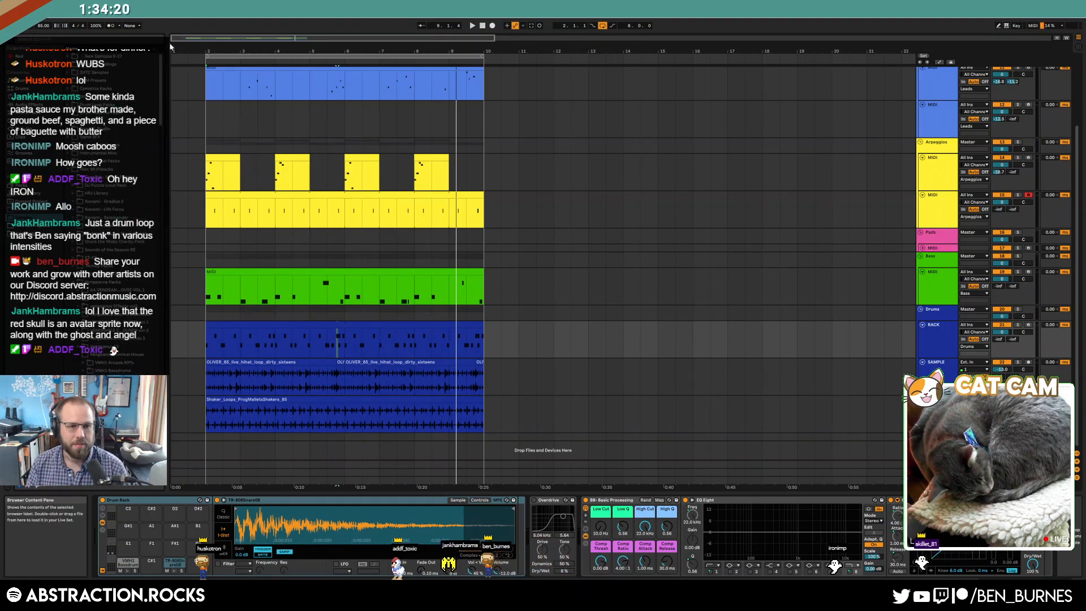
key("Left")
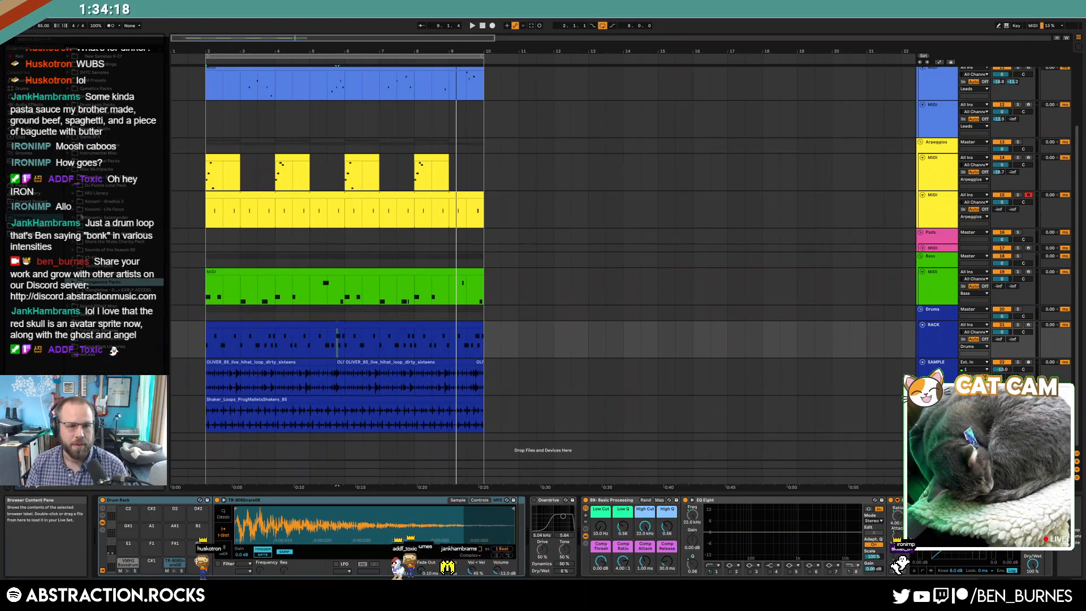
left_click(69, 171)
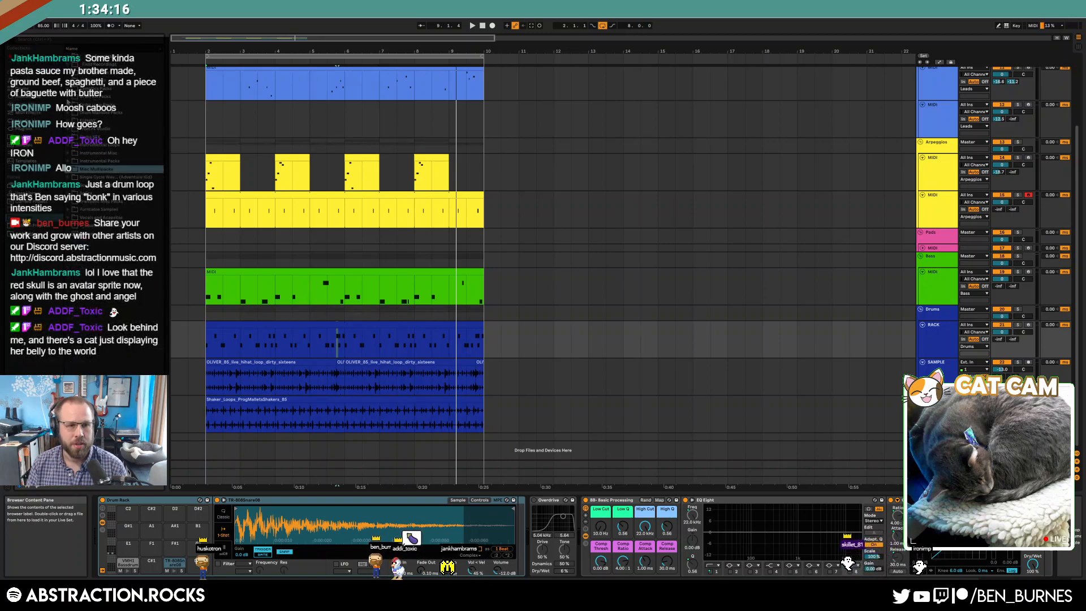
- Search the sample library for "brush"
left_click(73, 40)
type("bursh")
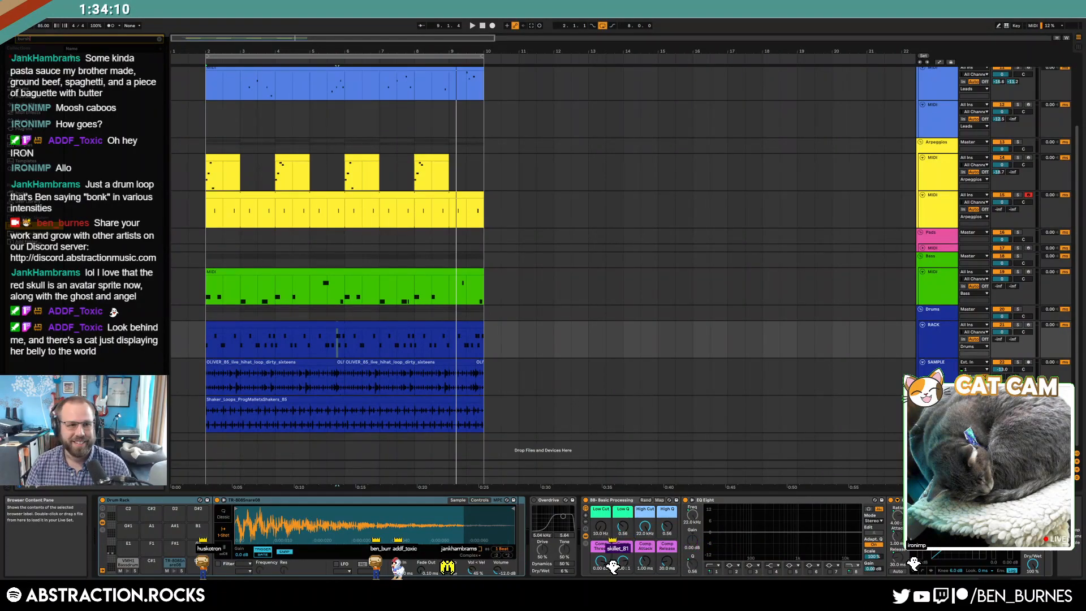
type("brush")
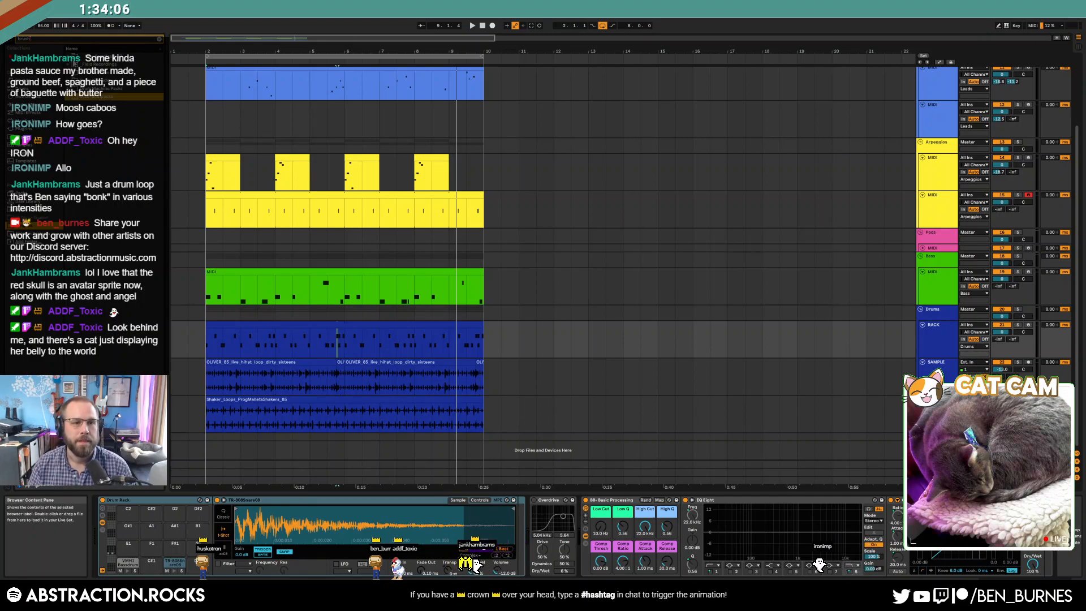
- Expand the brush sample folders in the search results and reach the tap samples
left_click(69, 65)
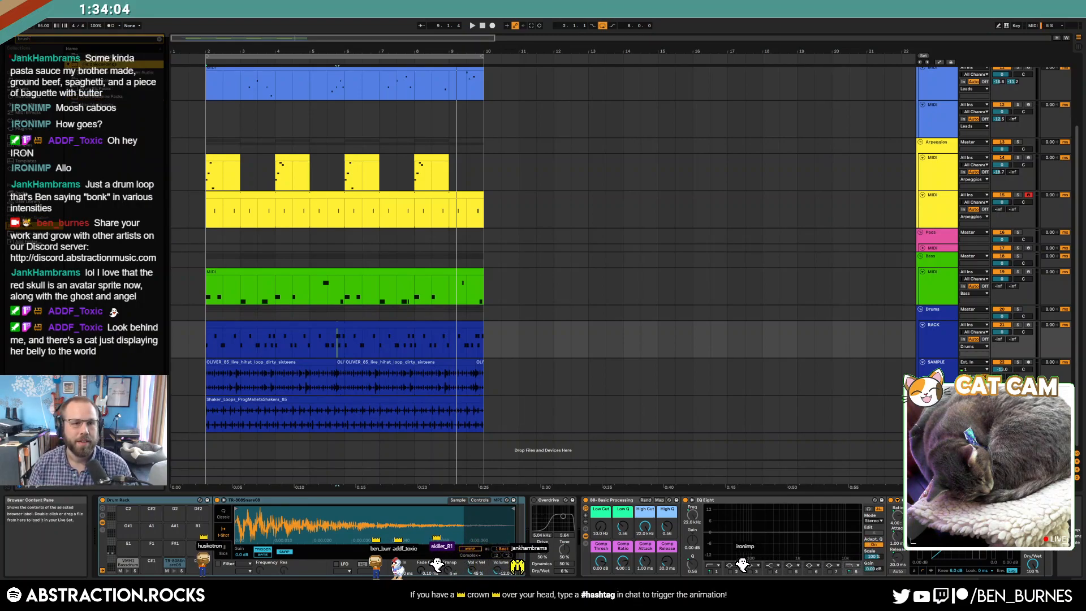
key("Down")
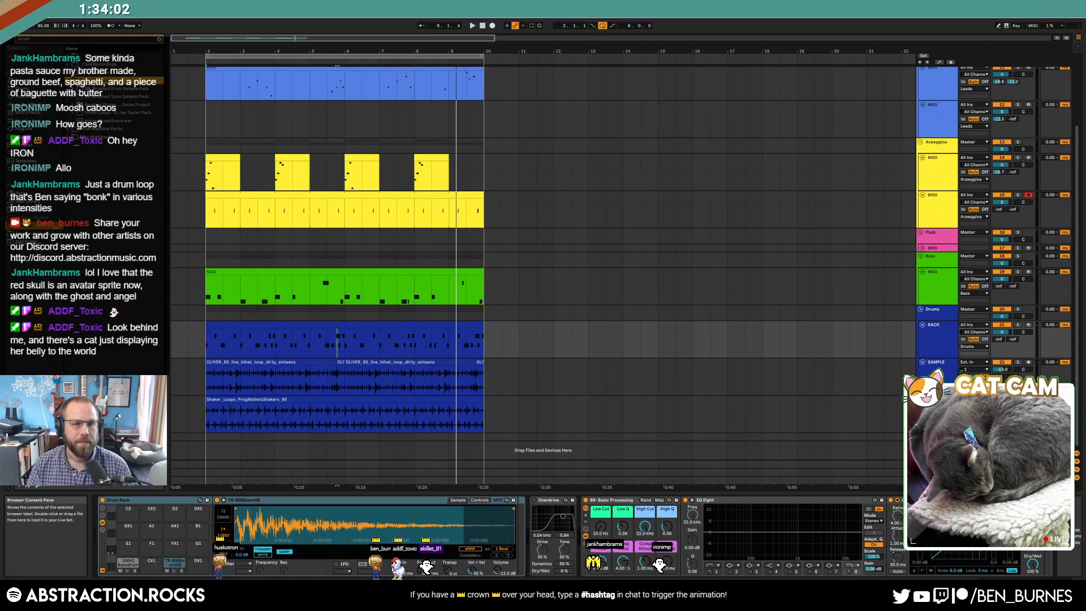
key("Down")
key("Right")
left_click(78, 104)
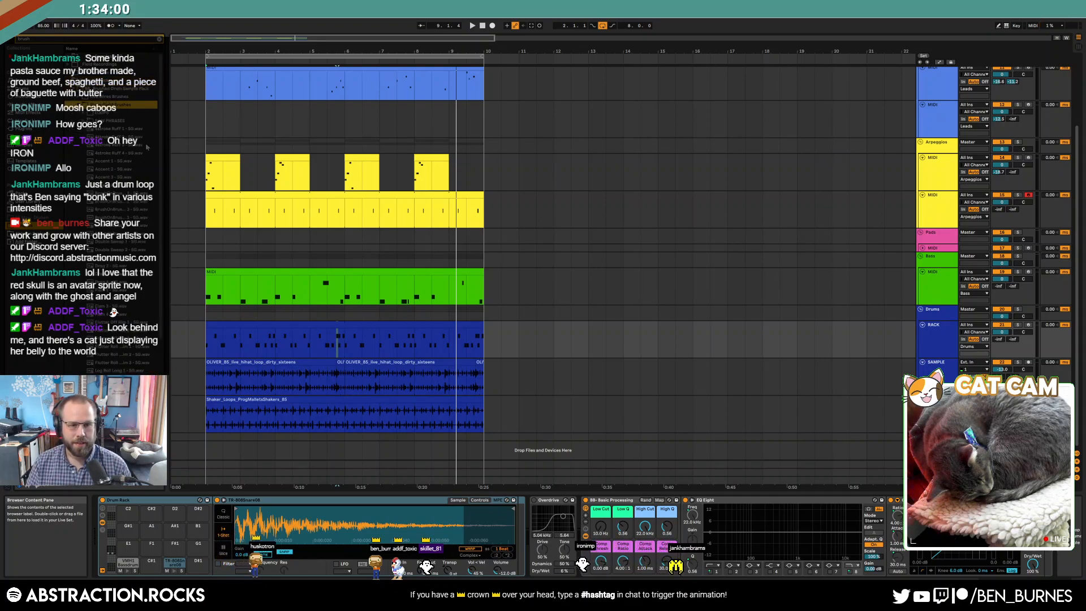
left_click_drag(160, 141, 167, 280)
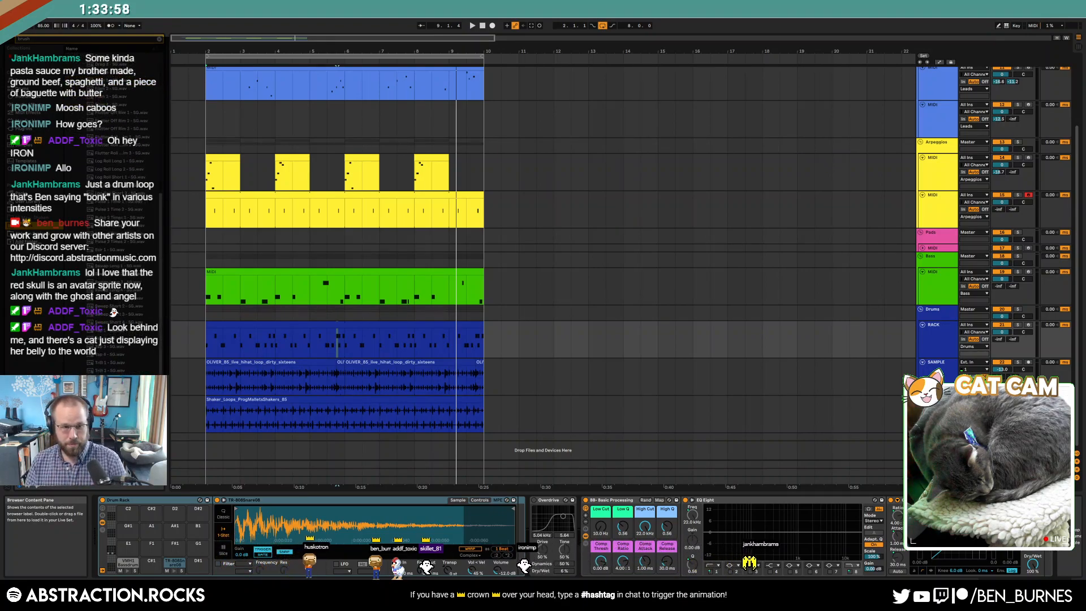
- Audition the brush samples, load Tap 3 - SG onto a drum rack pad, and open the drum clip for note editing
left_click(120, 334)
left_click(119, 346)
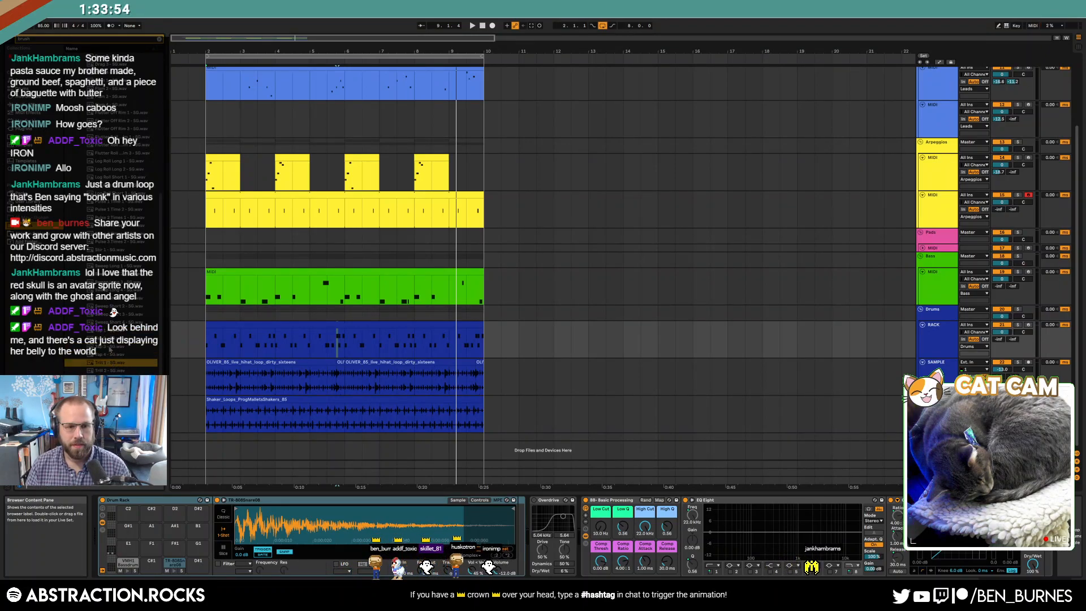
left_click(115, 346)
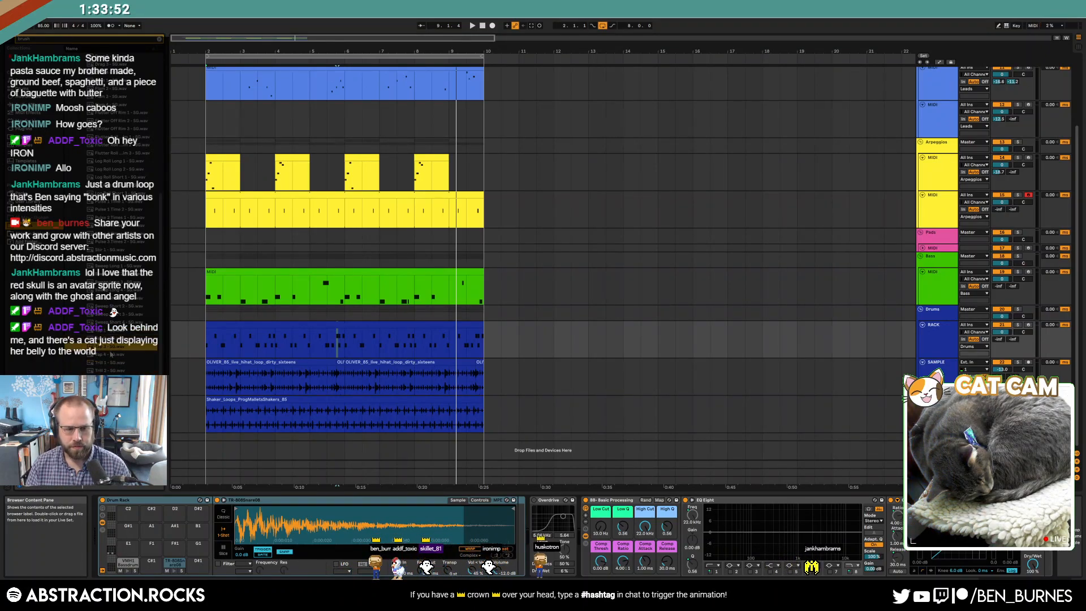
double_click(307, 334)
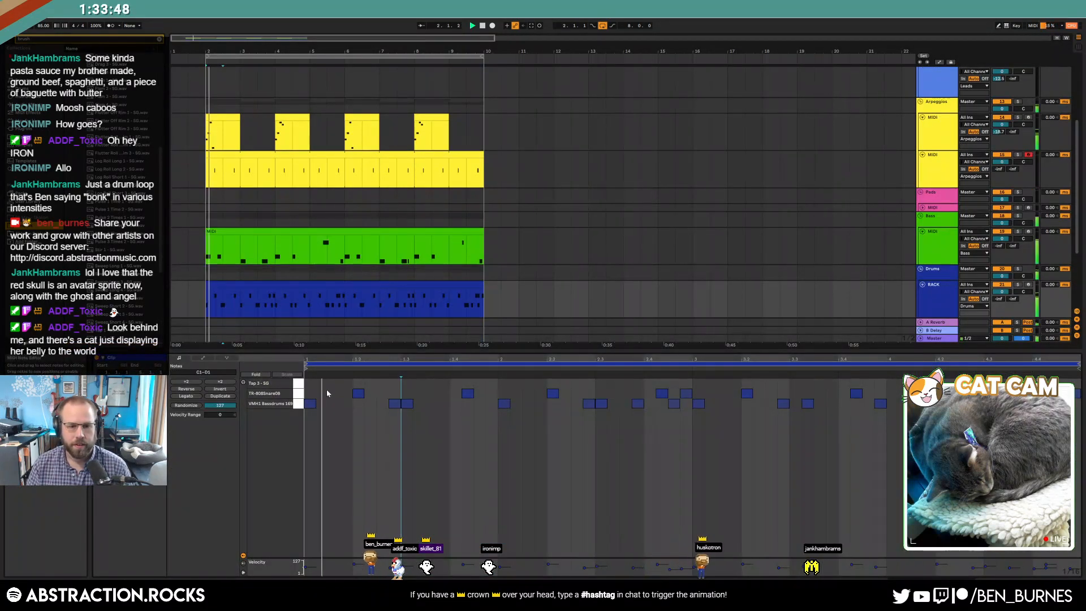
- Add two Tap 3 - SG notes around the second beat of bar 1 in the drum clip and stop playback
double_click(370, 383)
double_click(395, 383)
key("space")
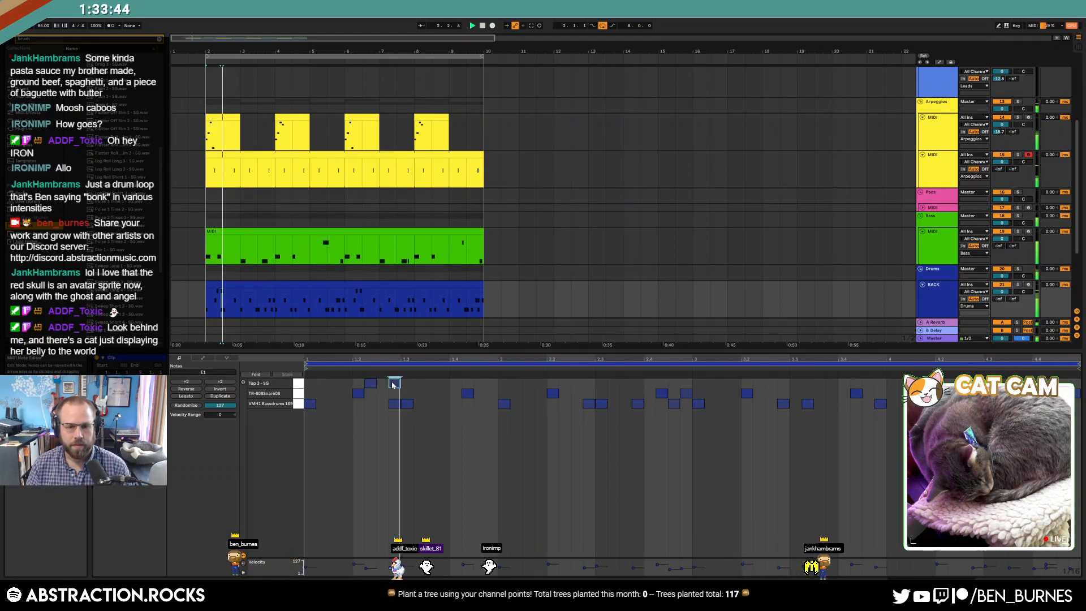
- Audition the Tap 3 - SG pad in the drum rack and compare it with the notes in the drum clip
key("shift+Tab")
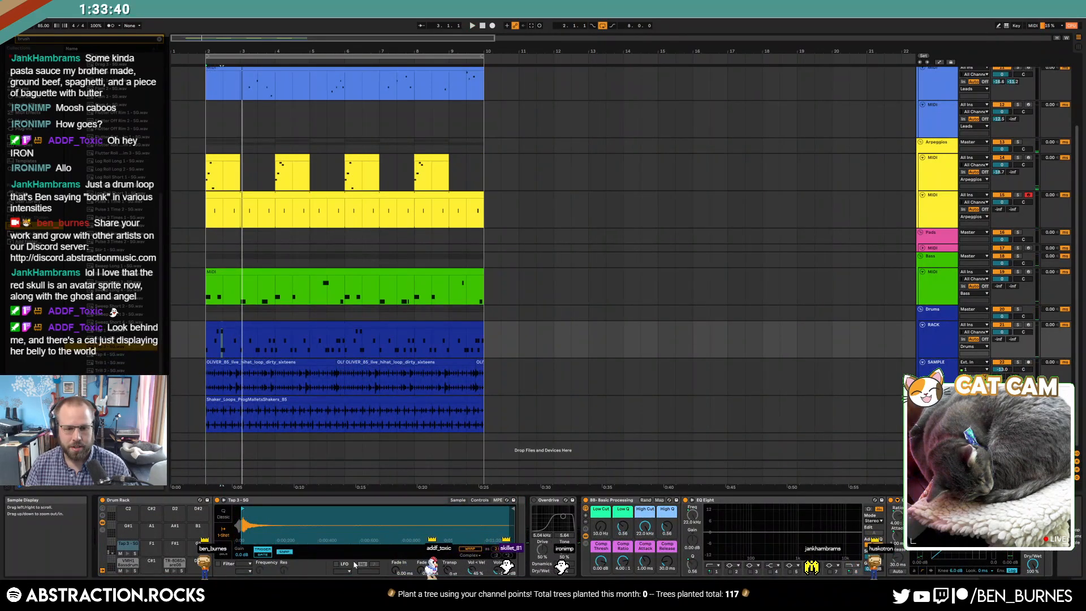
left_click(127, 554)
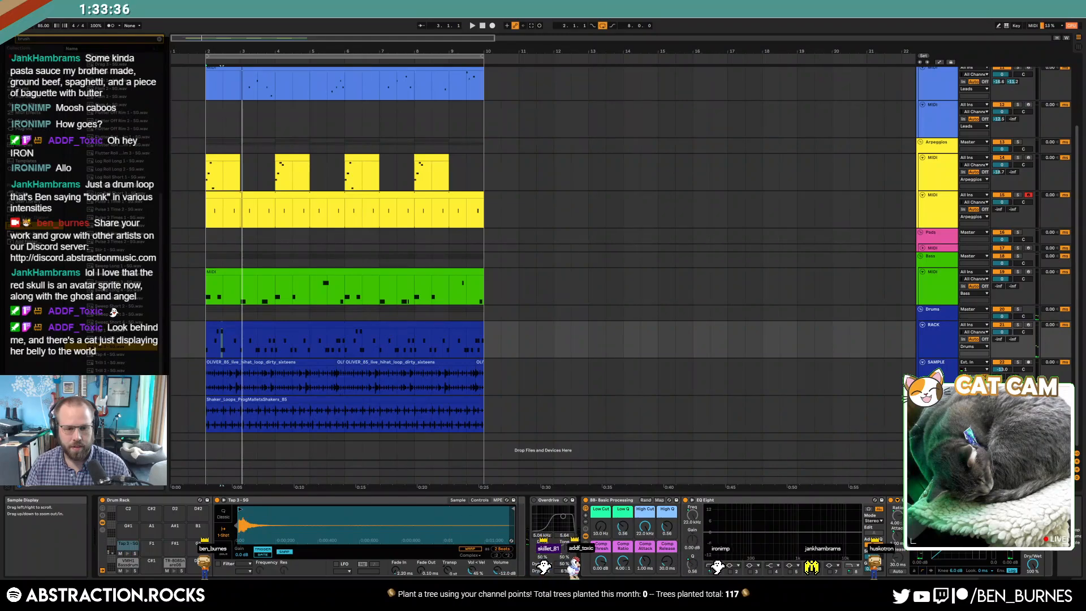
key("space")
key("shift+Tab")
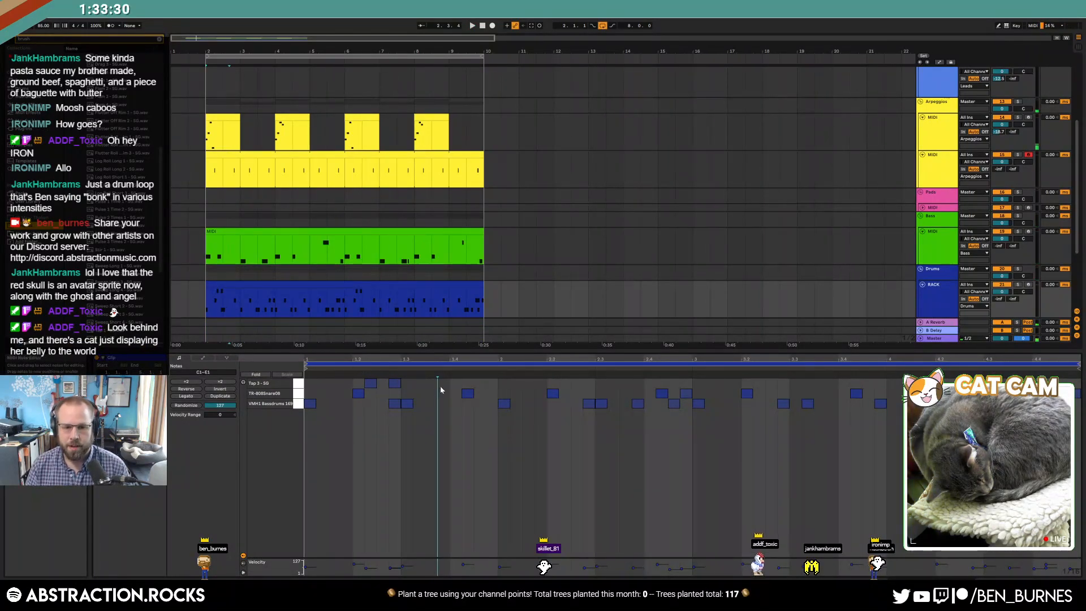
key("shift+Tab")
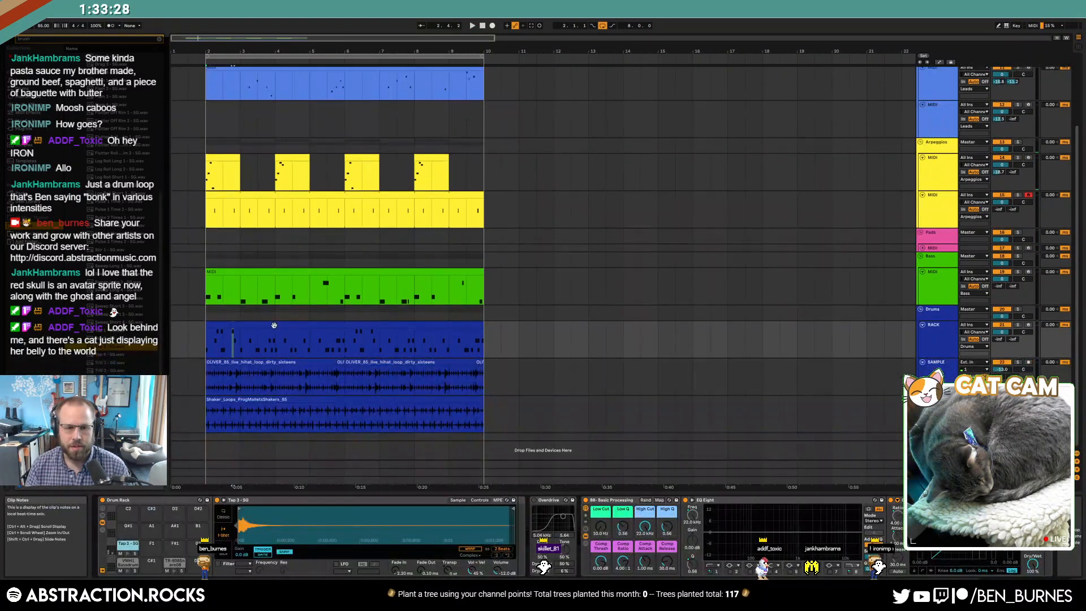
- Place further Tap 3 - SG notes from the fourth beat of bar 1 through the end of bar 2
double_click(274, 324)
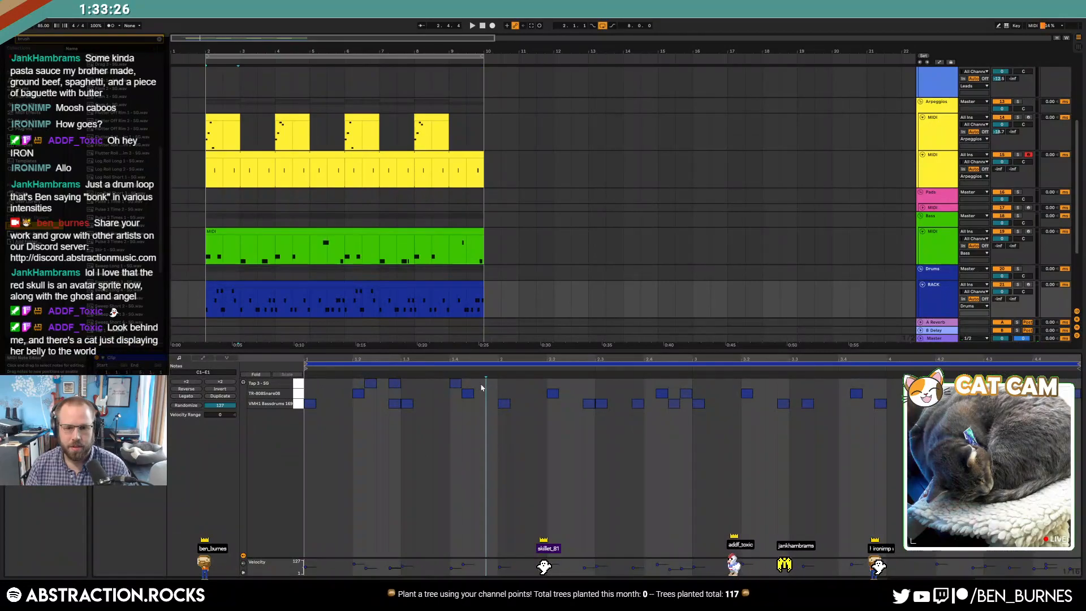
left_click_drag(479, 384, 491, 383)
key("space")
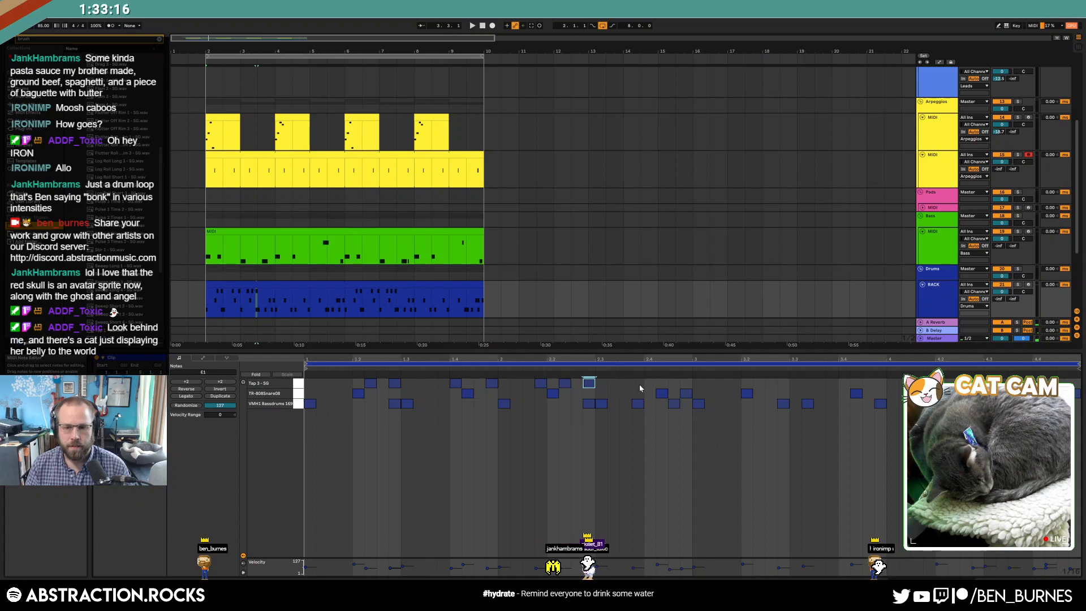
key("Right")
key("Right")
key("Right")
key("Right")
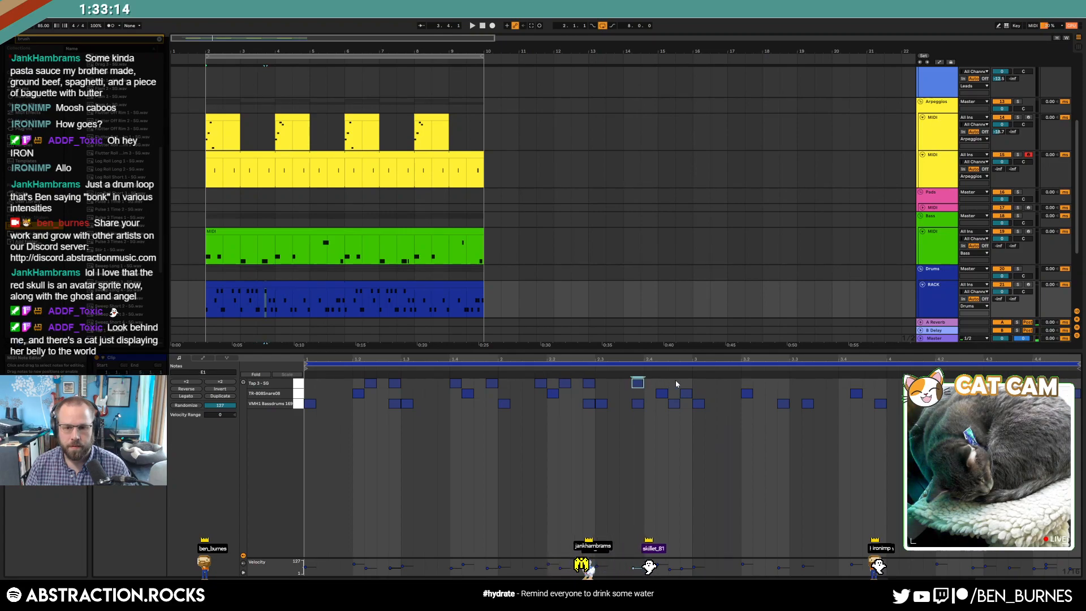
- Duplicate the two-bar Tap 3 - SG pattern into the next two bars
left_click(299, 383)
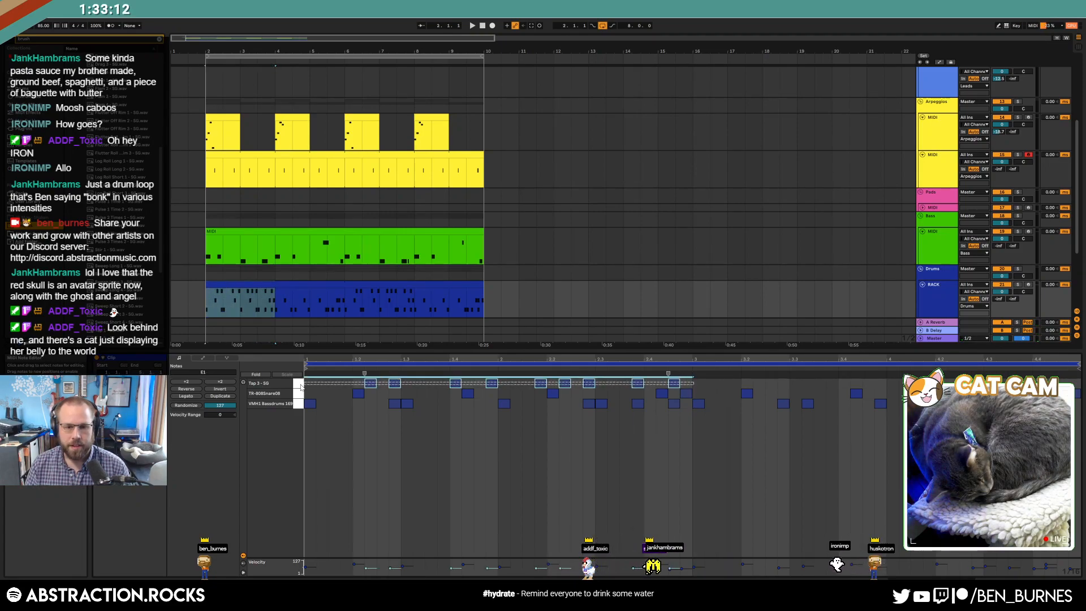
key("ctrl+d")
key("shift+Tab")
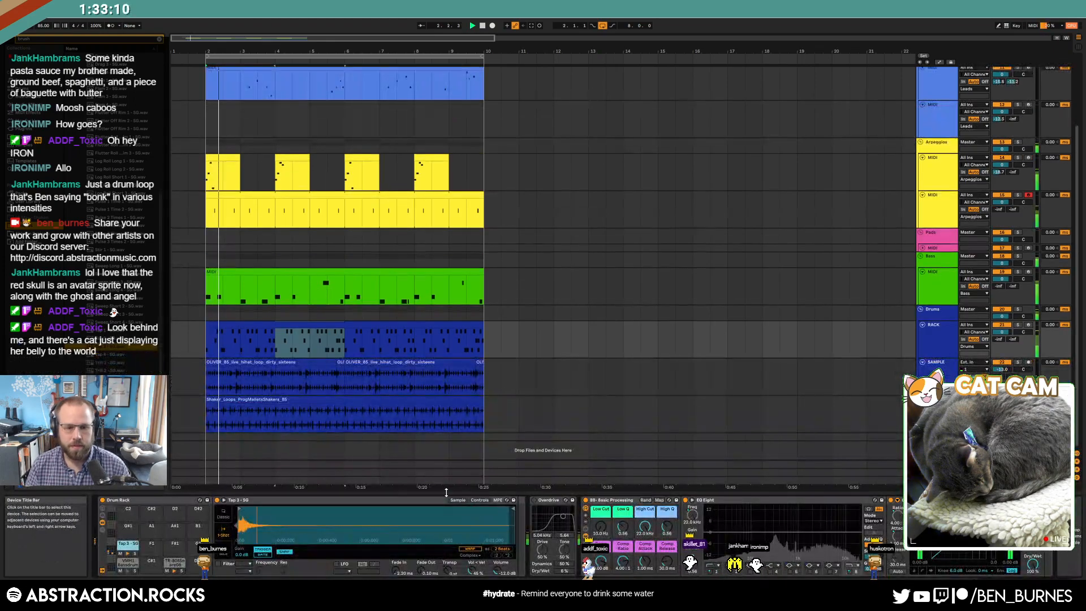
- Delete the second-beat tap note after the snare in bar 2 and shift that bar's last tap one sixteenth later
double_click(269, 333)
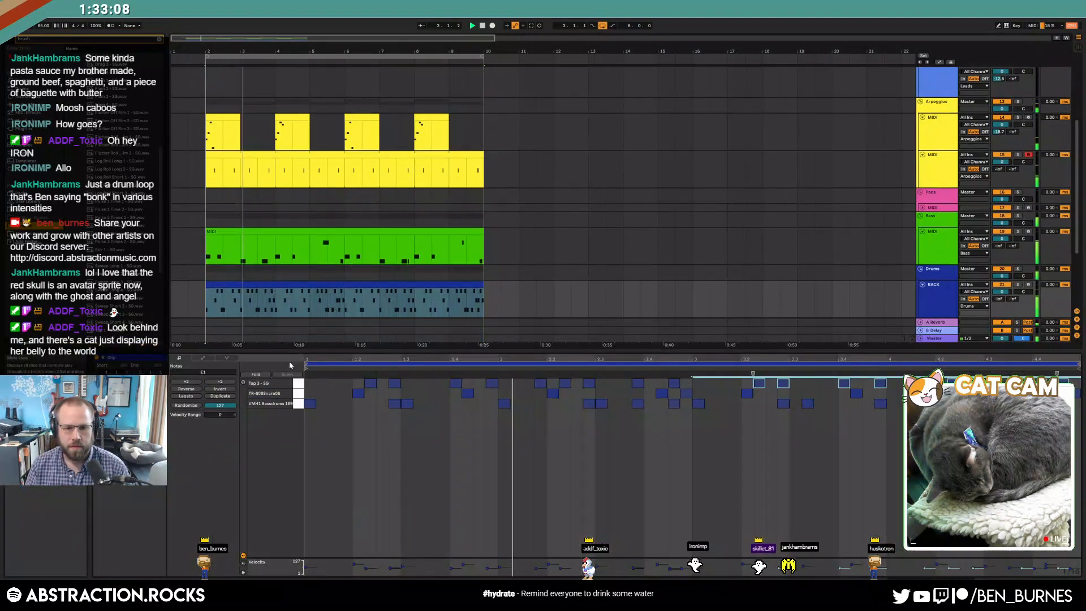
double_click(566, 385)
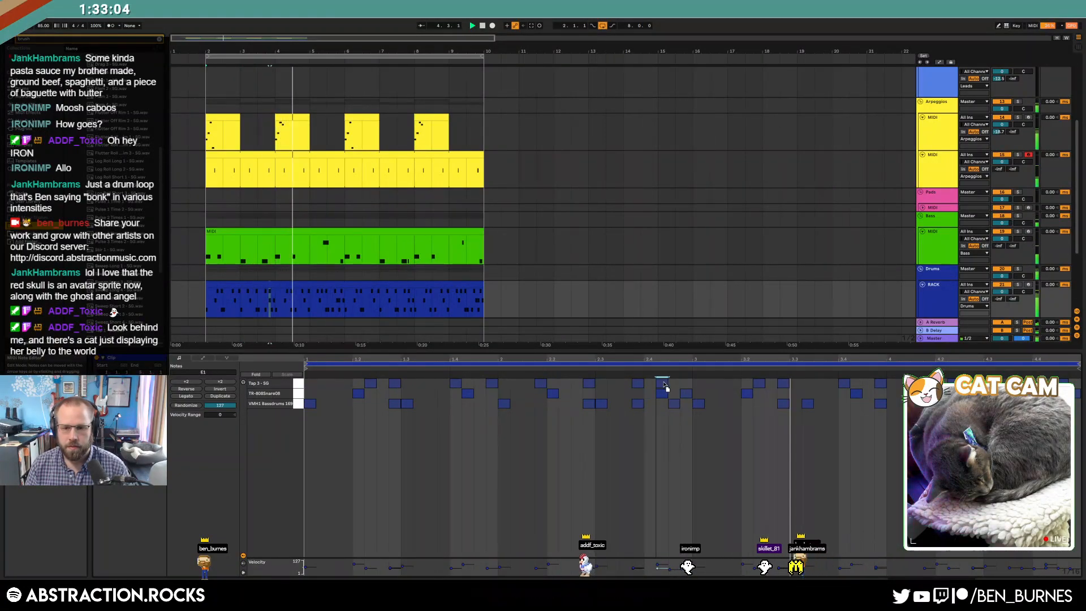
left_click_drag(673, 385, 686, 383)
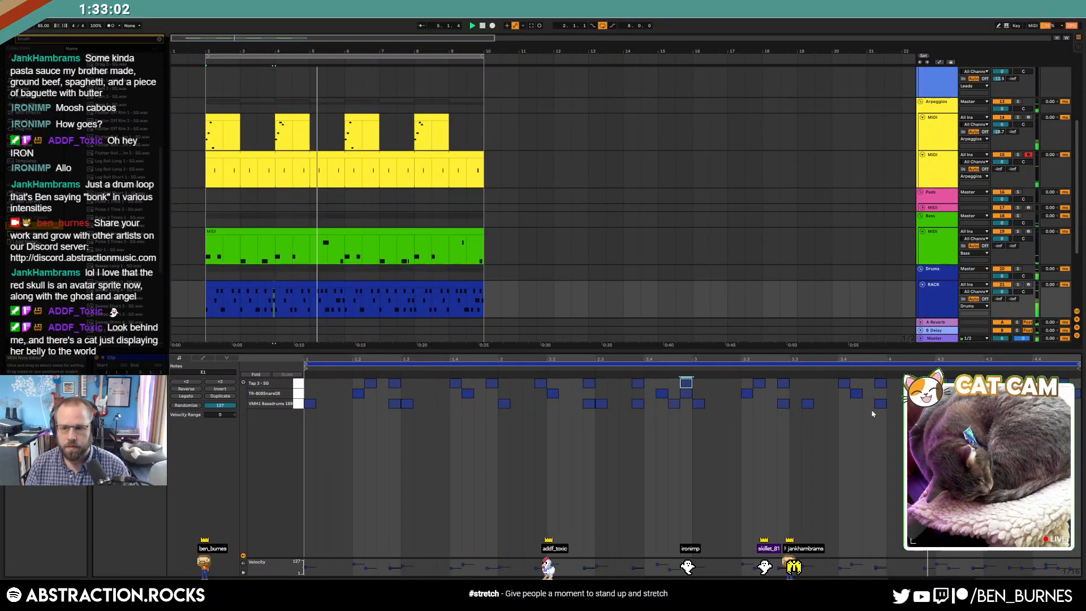
left_click(960, 421)
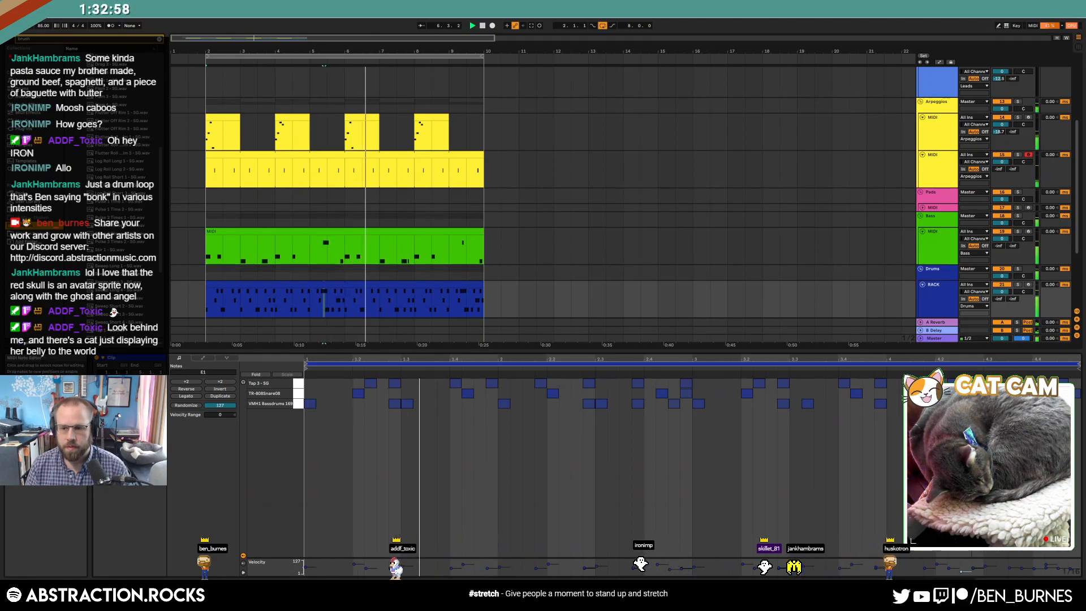
- Show the drum rack's chain list with its volume and pan settings, leaving the macro controls and variations hidden
key("shift+Tab")
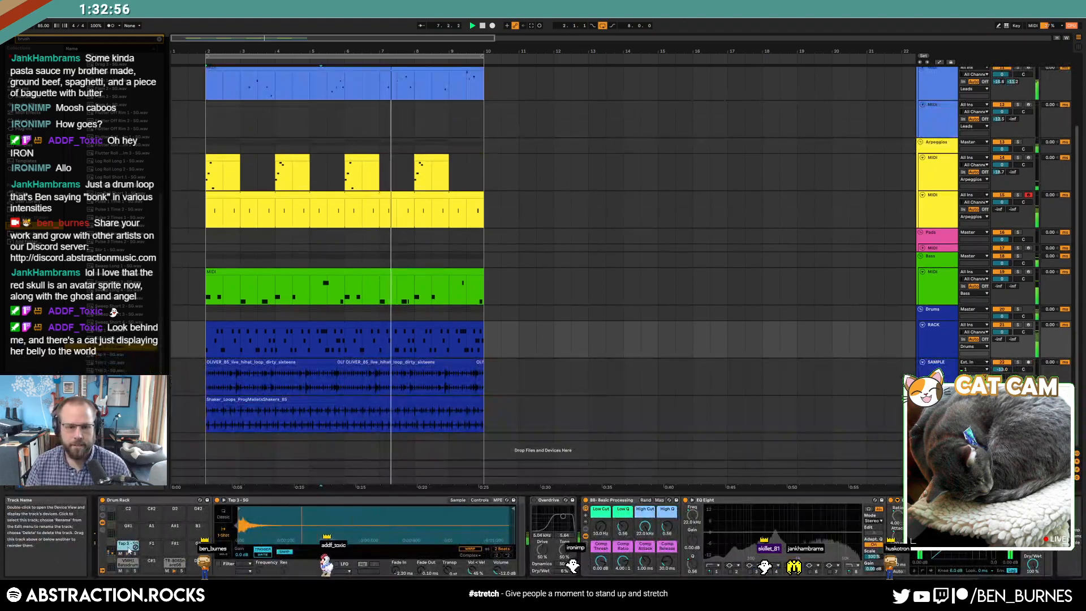
left_click(101, 510)
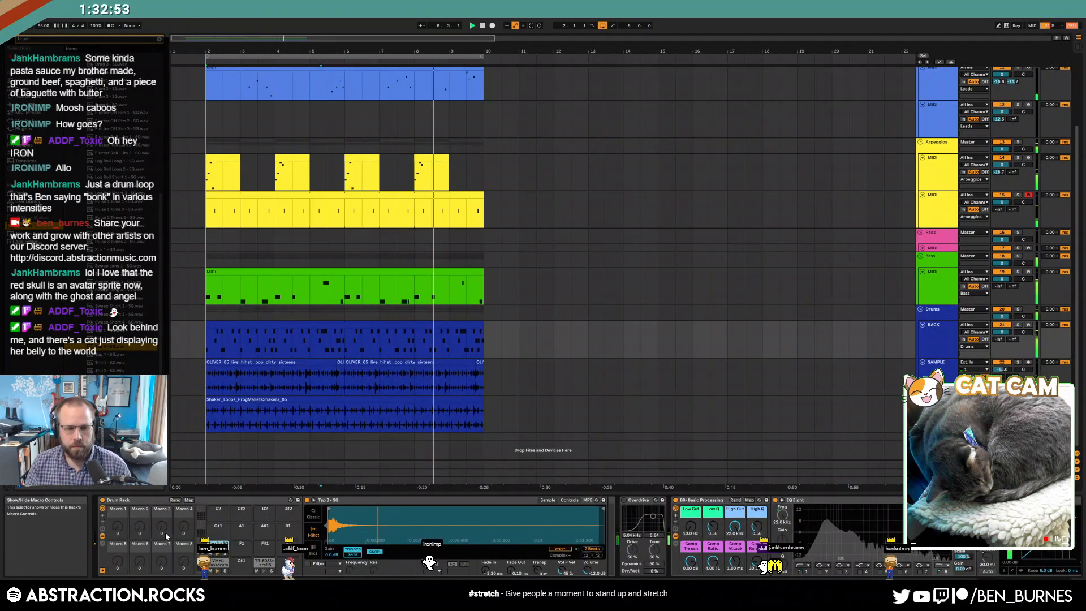
left_click(103, 510)
left_click(103, 517)
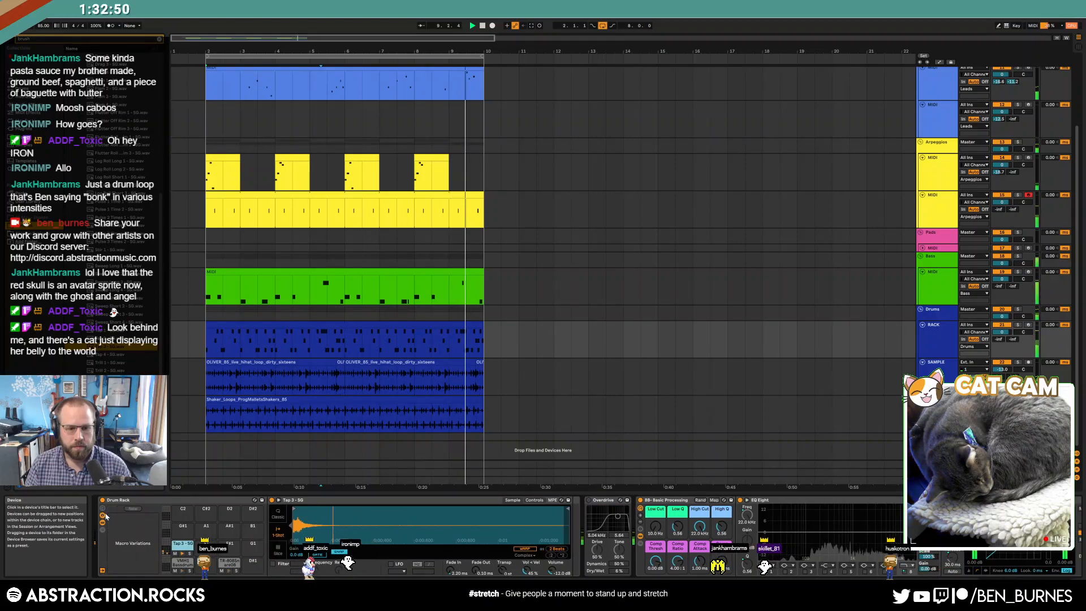
left_click(103, 517)
left_click(103, 523)
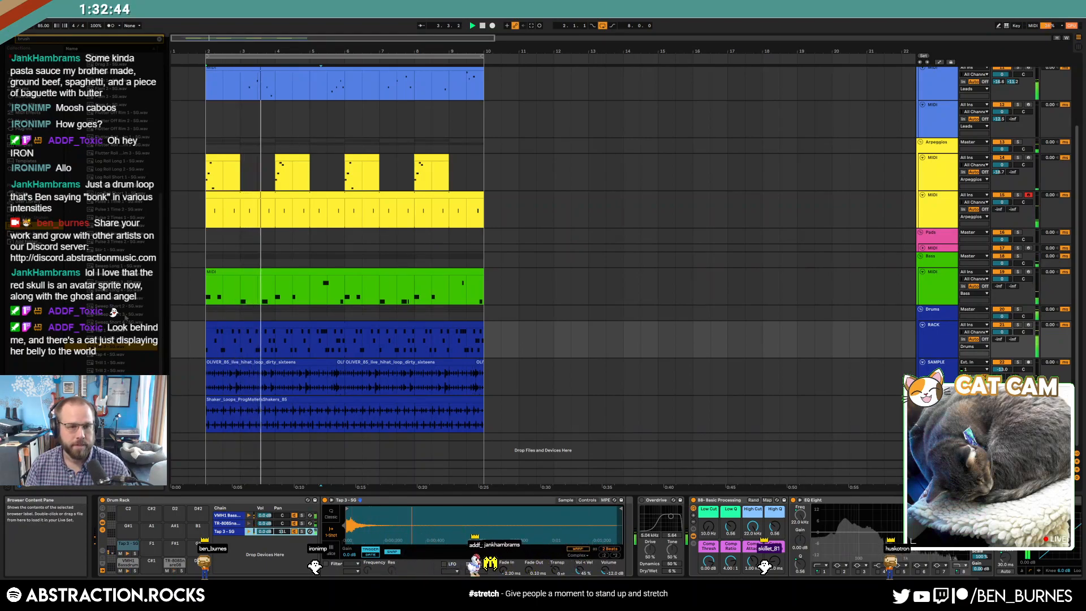
- Audition the brush sweep samples and load Sweep Short 2 - SG onto a free drum rack pad
left_click_drag(160, 288, 173, 179)
scroll(125, 215, "down", 5)
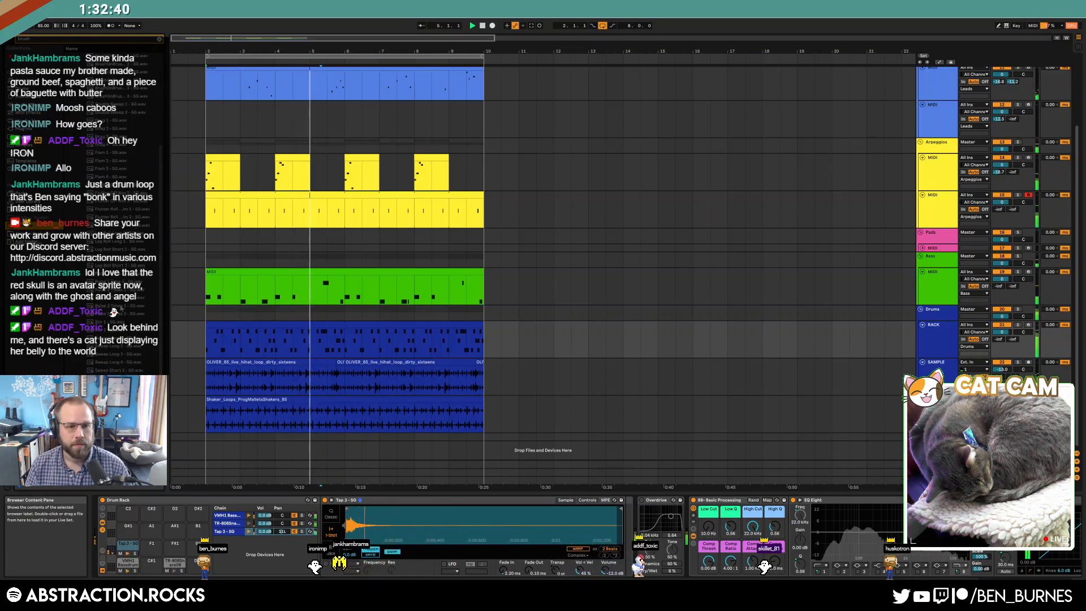
left_click(121, 306)
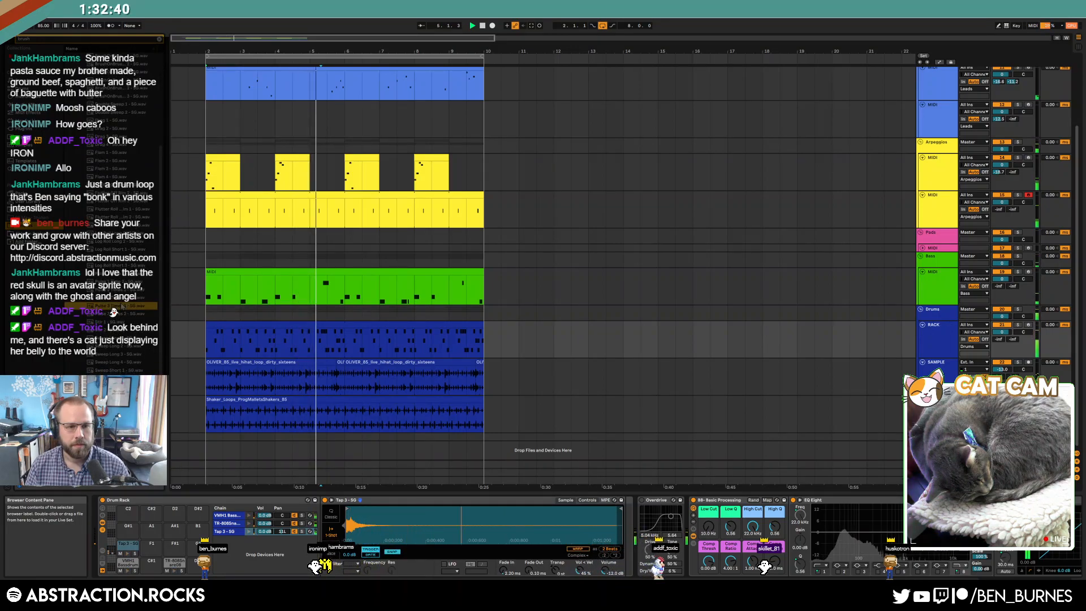
left_click(120, 355)
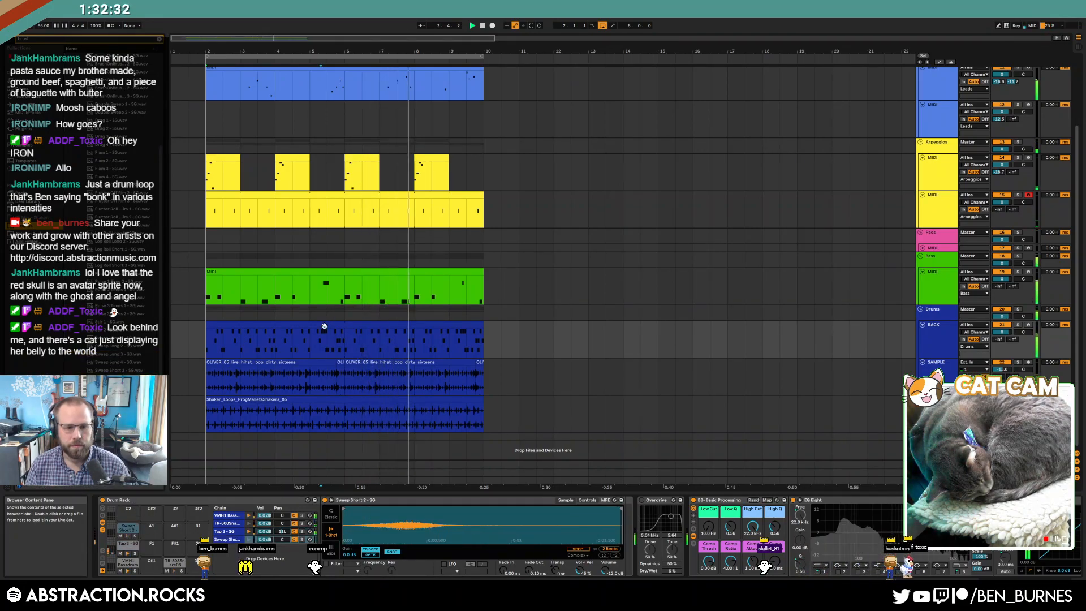
- Insert a Delay effect after the Sweep Short 2 - SG sampler and adjust the delay's bandpass filter
left_click(33, 105)
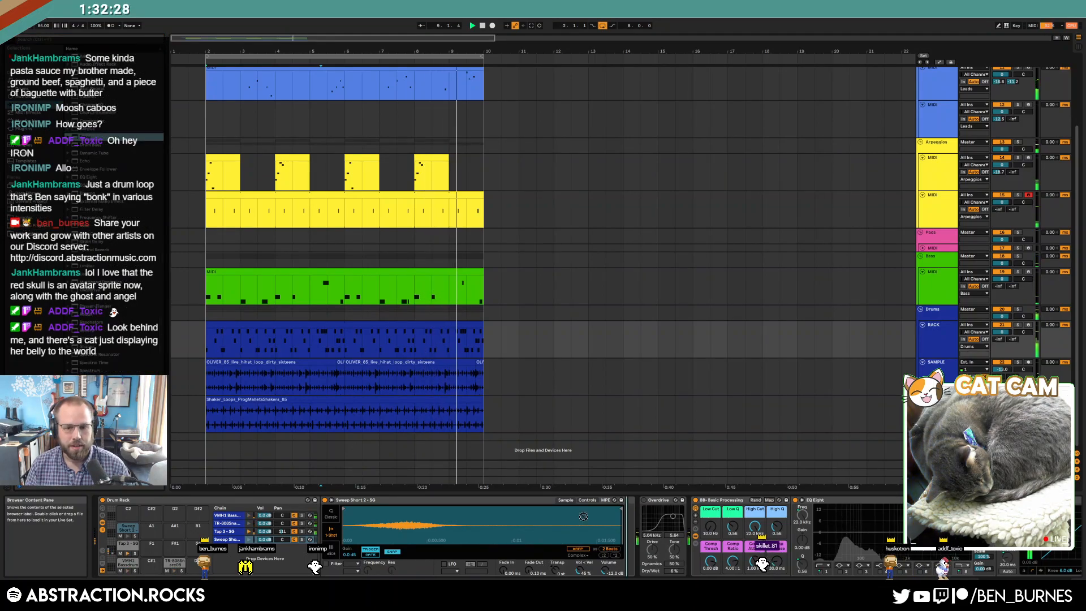
left_click_drag(85, 137, 653, 555)
left_click_drag(718, 512, 729, 525)
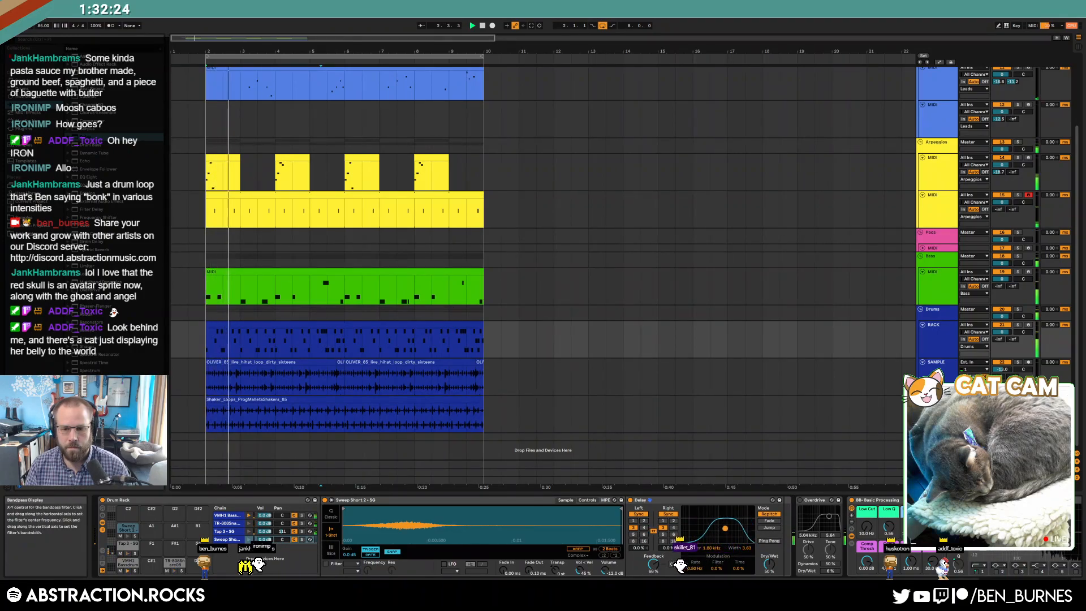
- Draw a Sweep Short 2 - SG note about three beats long at the start of bar 3 in the drum clip
double_click(337, 324)
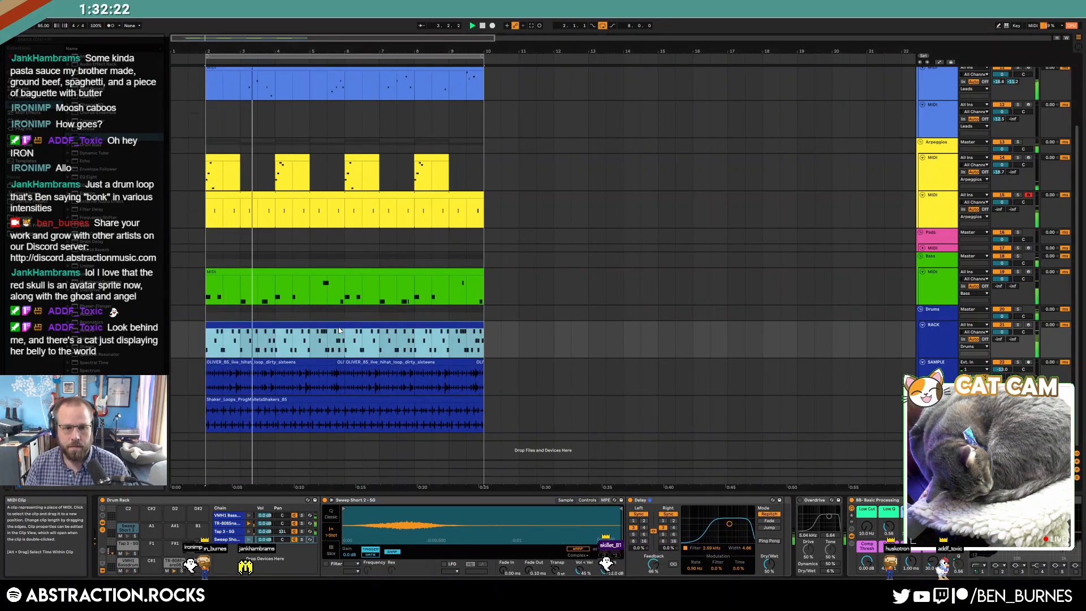
left_click(484, 482)
mouse_move(690, 386)
left_mouse_down()
mouse_move(804, 385)
mouse_move(826, 373)
mouse_move(832, 349)
left_mouse_up()
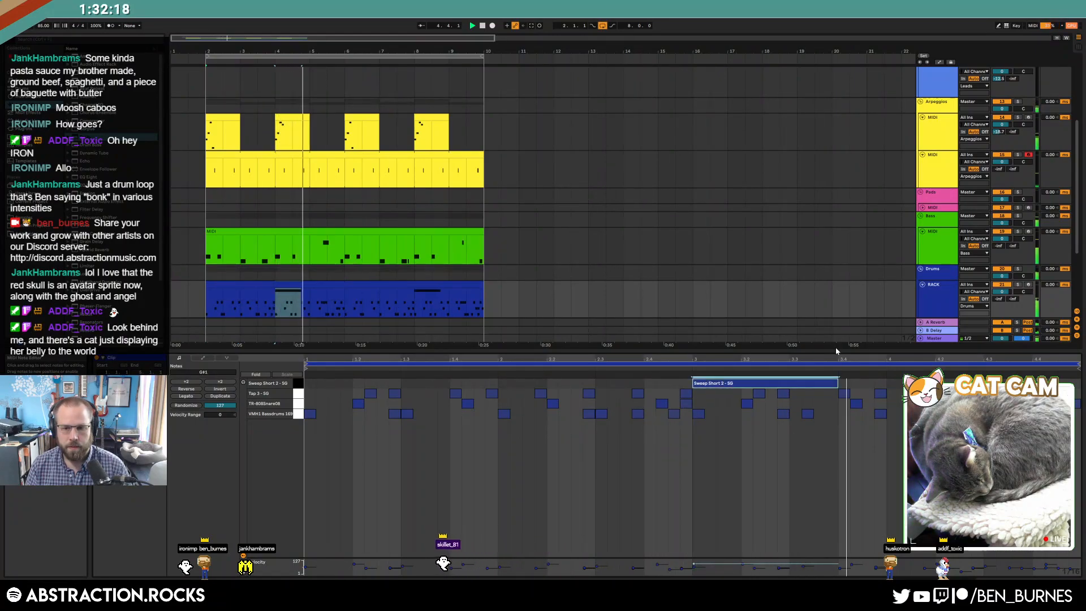
- Return to the brush samples and replace the sweep pad's sample with Sweep Long 1 - SG
key("shift+Tab")
left_click(26, 217)
scroll(164, 173, "down", 5)
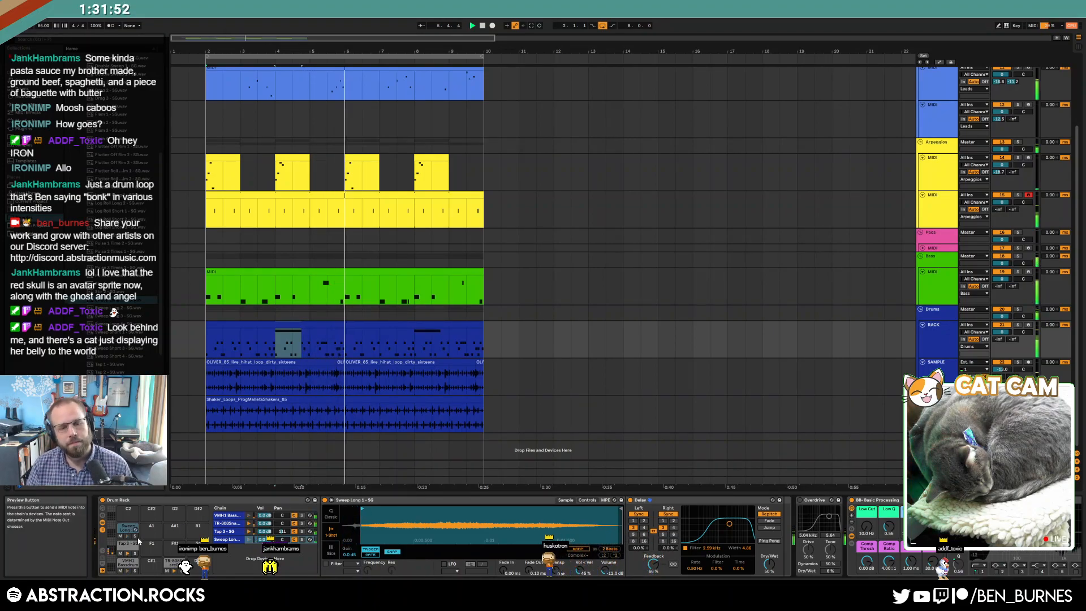
- Lower the Sweep Long 1 - SG chain's volume in the drum rack and collapse the brush sample folder
left_click_drag(265, 539, 265, 557)
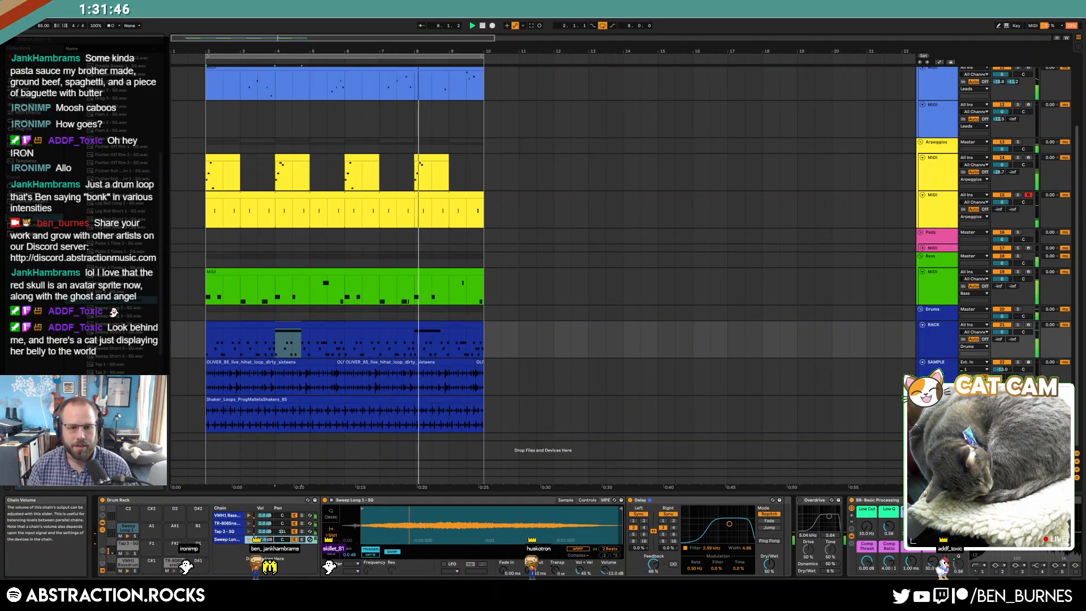
key("Up")
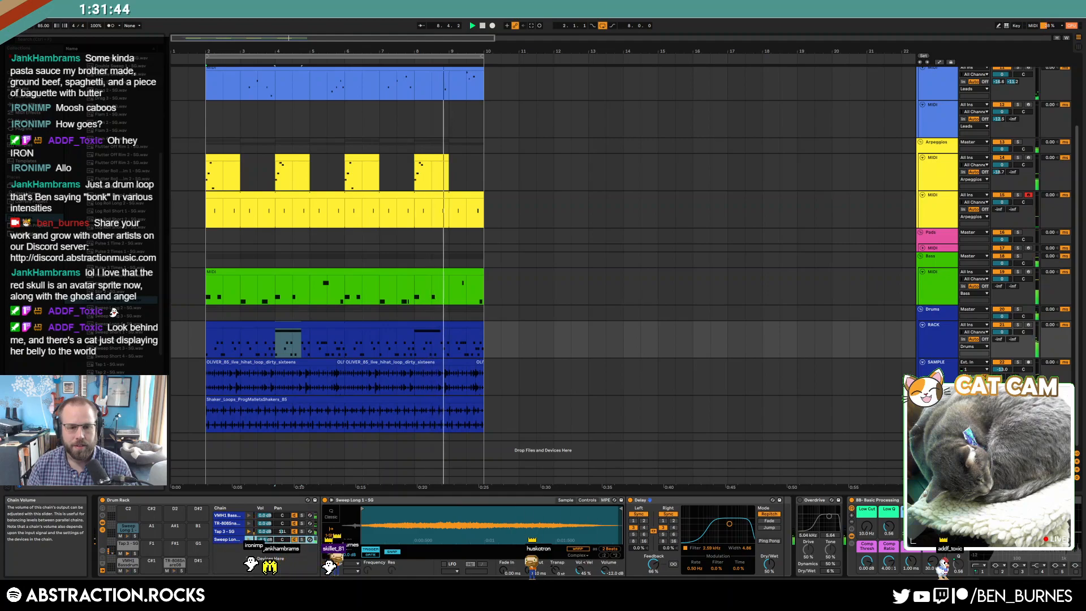
left_click_drag(265, 536, 264, 535)
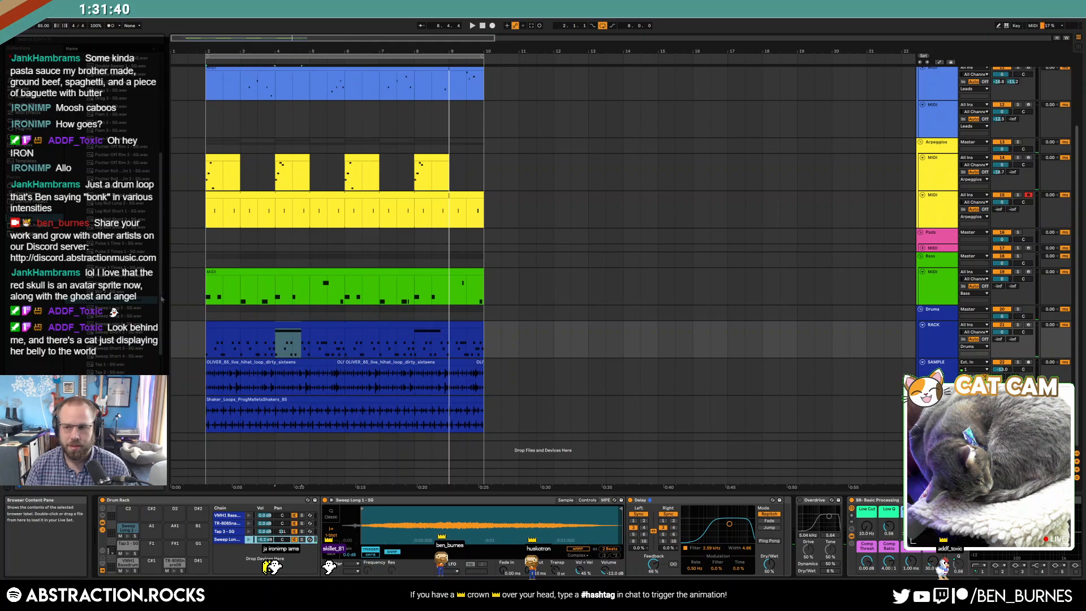
scroll(161, 298, "up", 5)
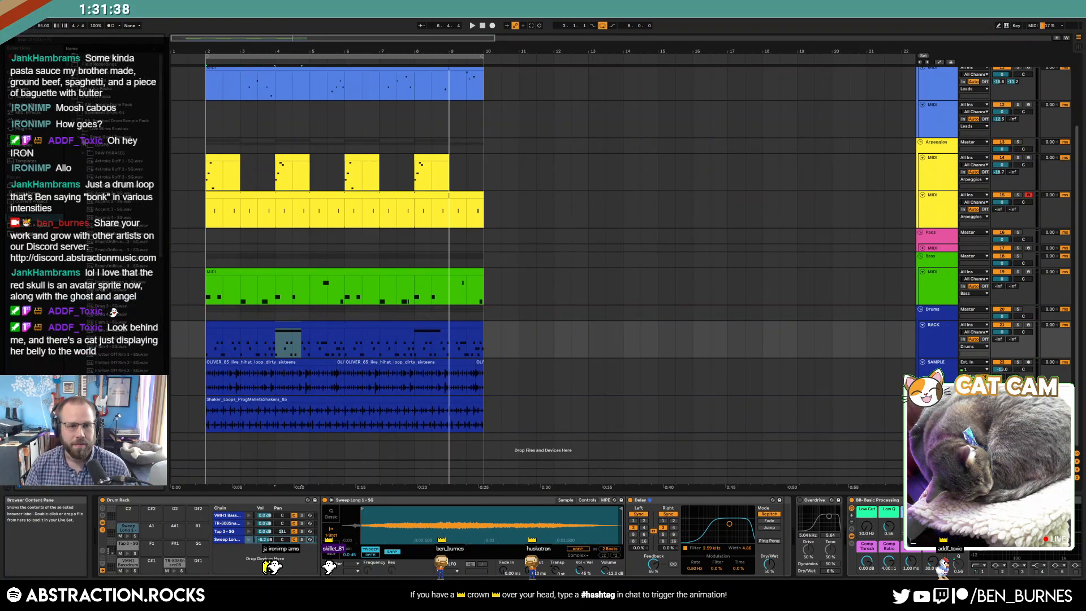
left_click(77, 137)
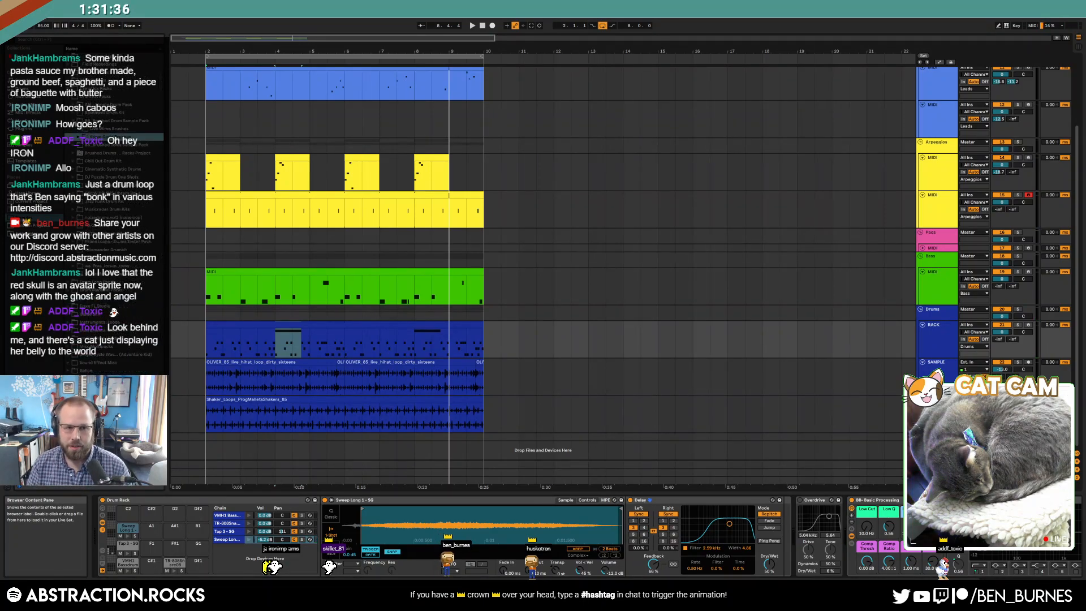
left_click_drag(263, 539, 264, 553)
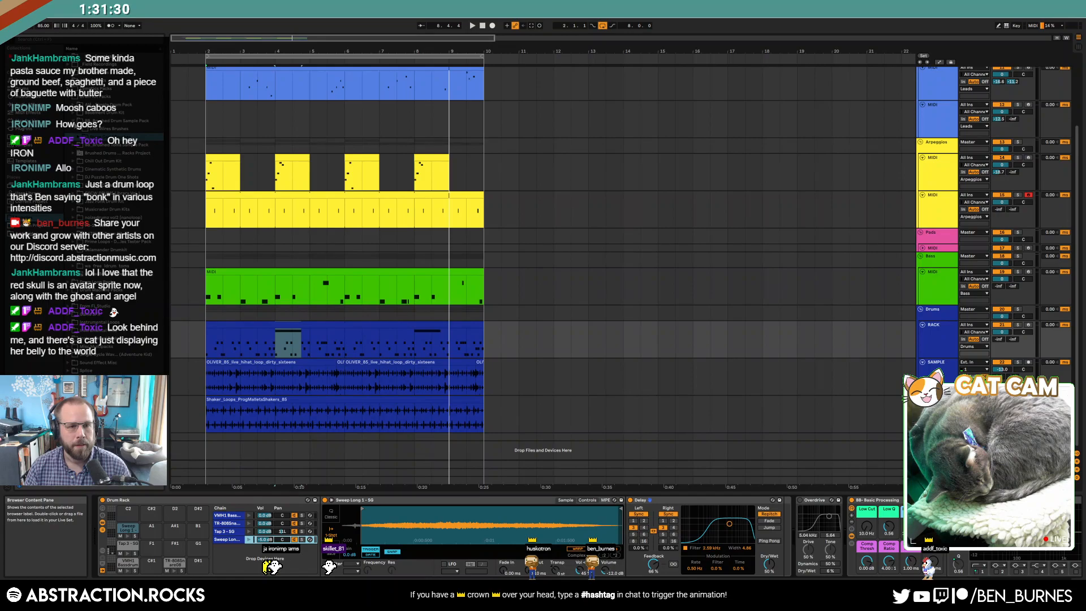
- Browse the drum sample folders for closed hi-hats and load HihatClosed_OH_P_17 onto an empty drum rack pad
left_click(73, 120)
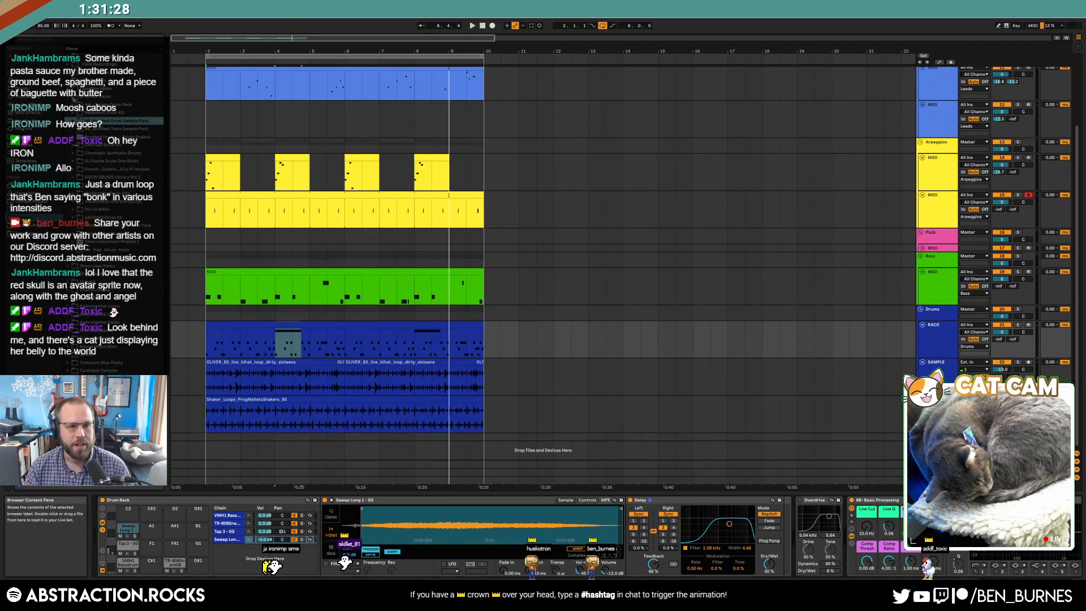
left_click(73, 234)
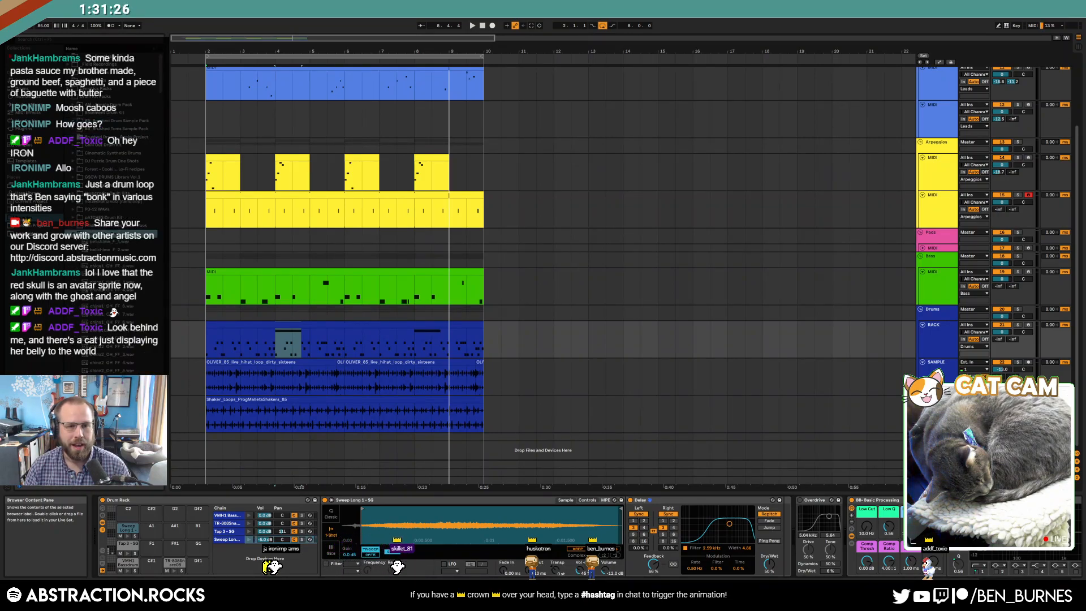
left_click_drag(161, 89, 131, 132)
scroll(130, 130, "up", 1)
left_click(110, 118)
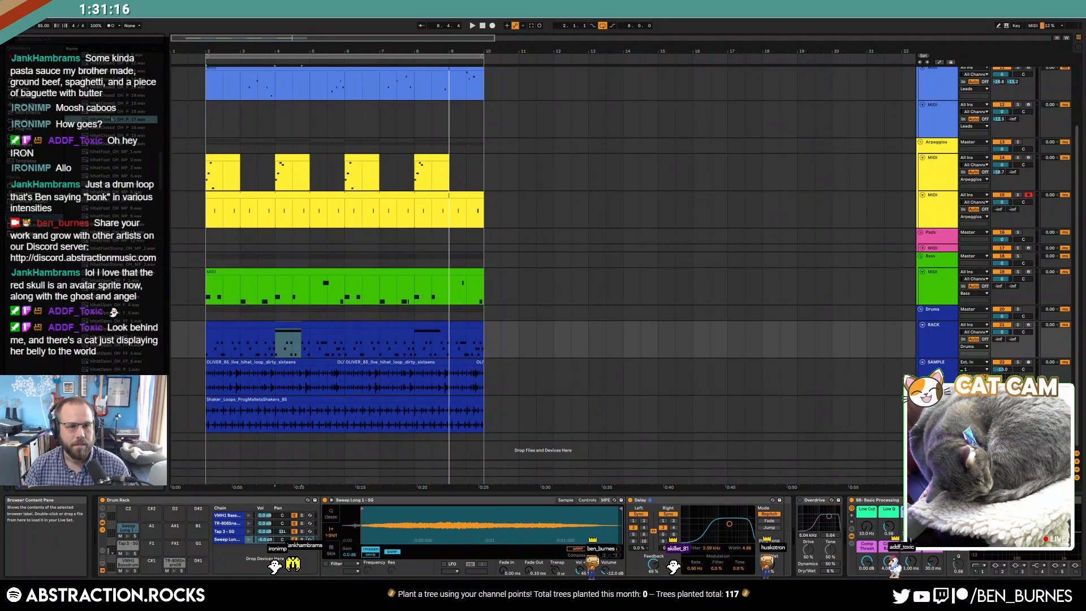
left_click_drag(111, 118, 154, 548)
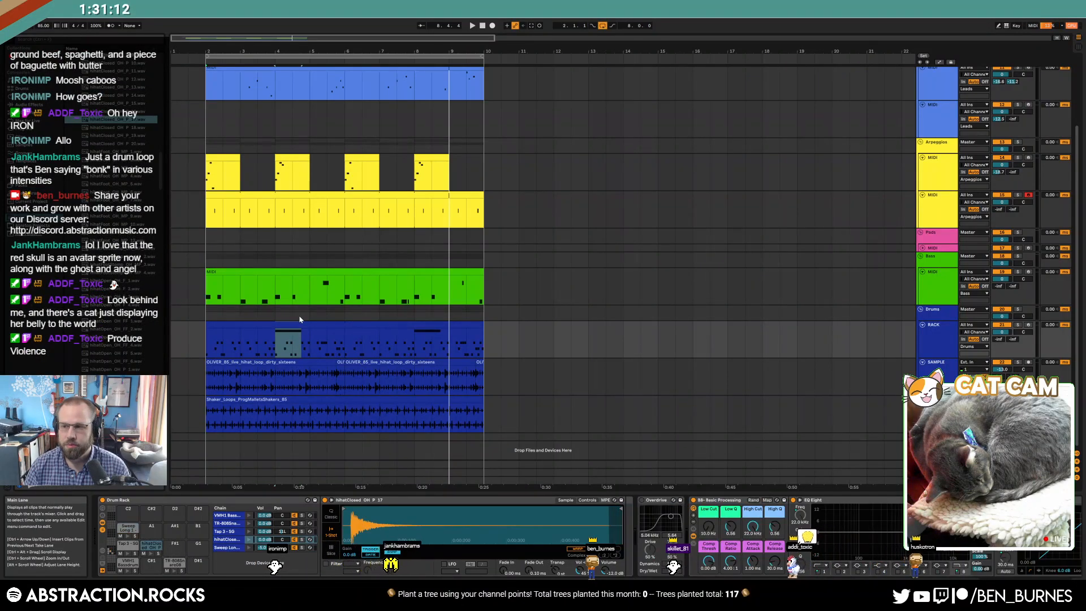
- Open the drum clip and place closed hi-hat notes on the last sixteenths of beats 1 and 3 in bar 1
double_click(329, 321)
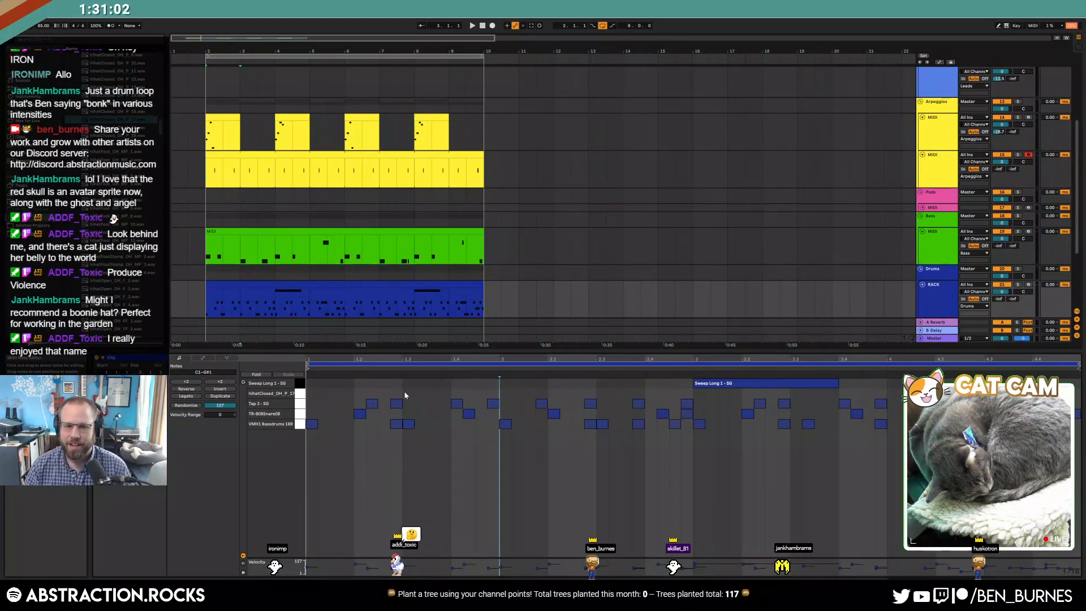
key("space")
double_click(347, 394)
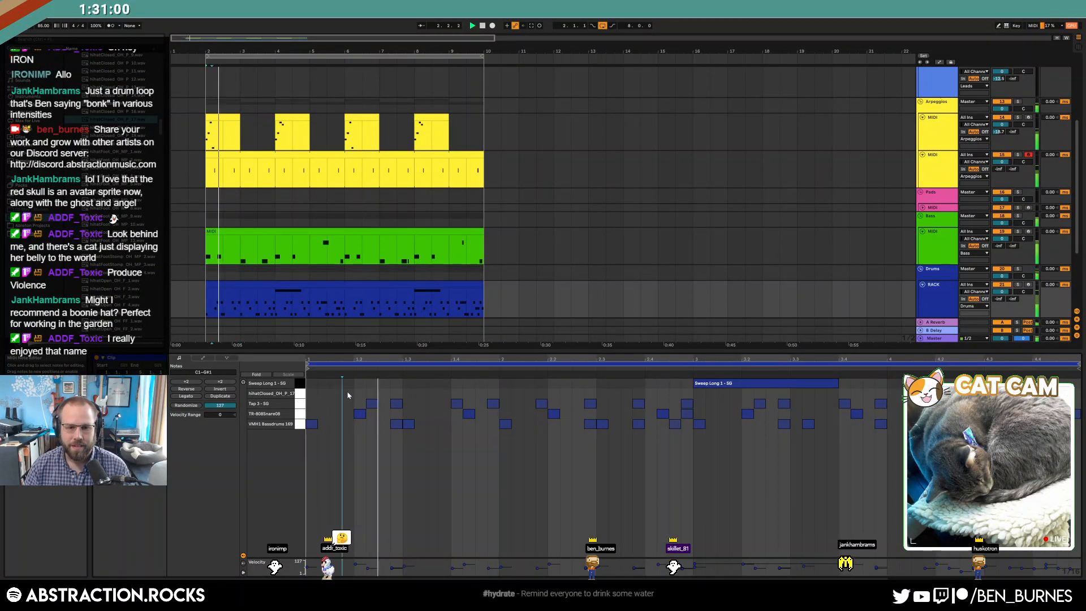
double_click(444, 393)
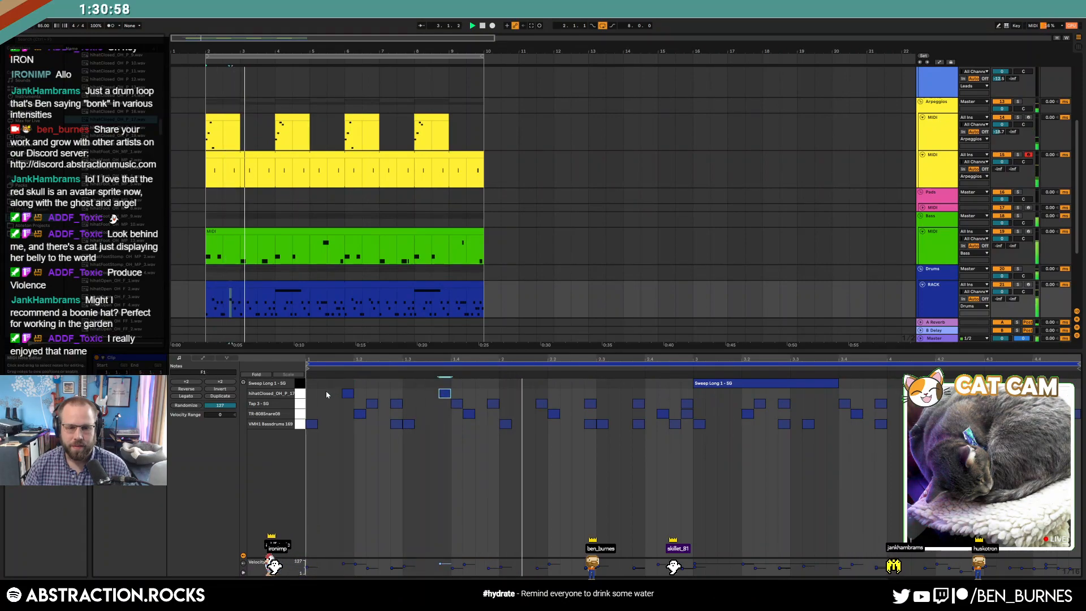
- Duplicate the bar 1 closed hi-hat pattern three times so it runs through bar 4 of the drum clip
mouse_move(311, 395)
left_mouse_down()
mouse_move(468, 404)
mouse_move(313, 403)
left_mouse_up()
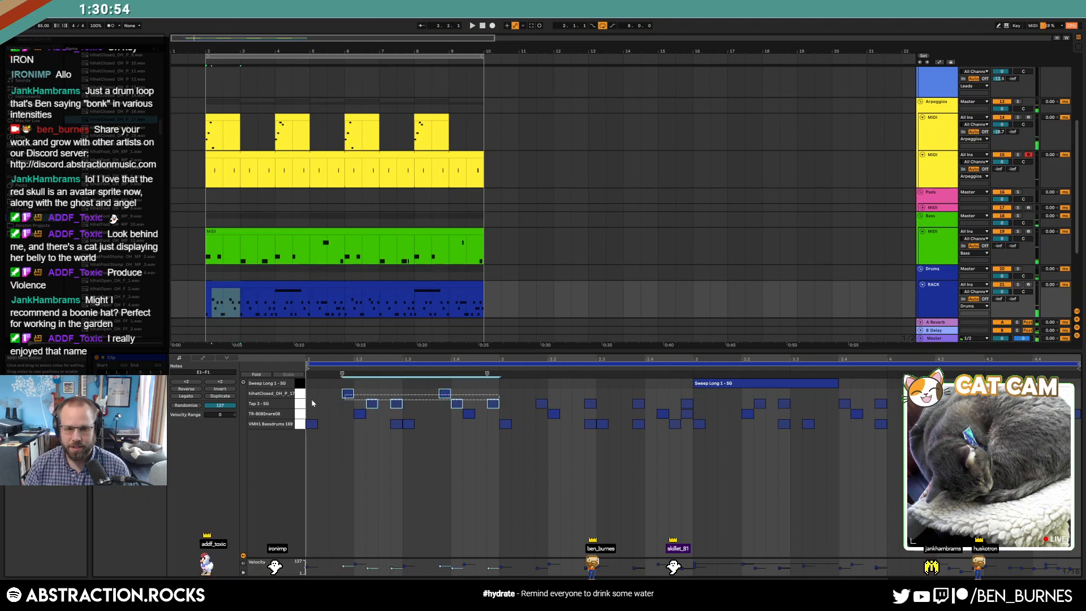
key("ctrl+d")
key("ctrl+d")
key("ctrl+d")
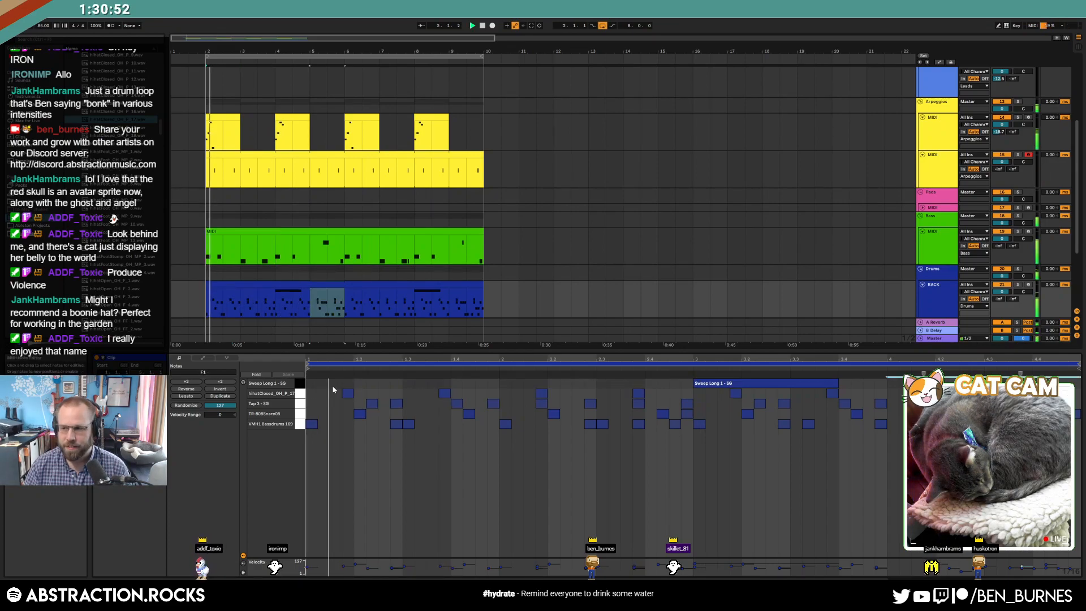
- Draw extra closed hi-hat notes near the ends of bars 2 and 4 and close the drum clip's note editor
left_click(299, 393)
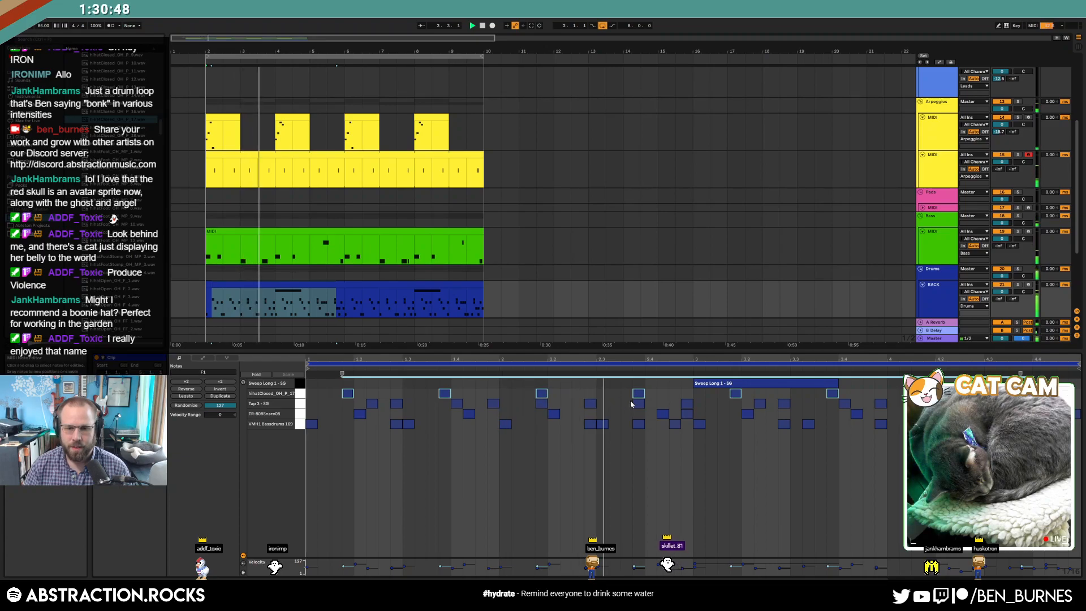
double_click(674, 393)
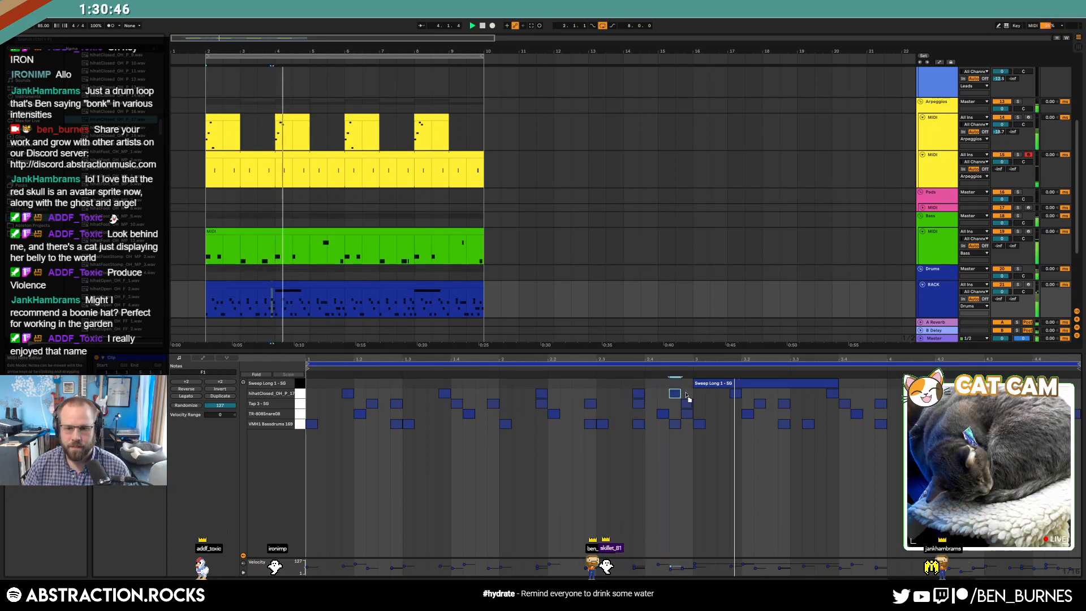
left_click_drag(684, 394, 688, 394)
double_click(1071, 394)
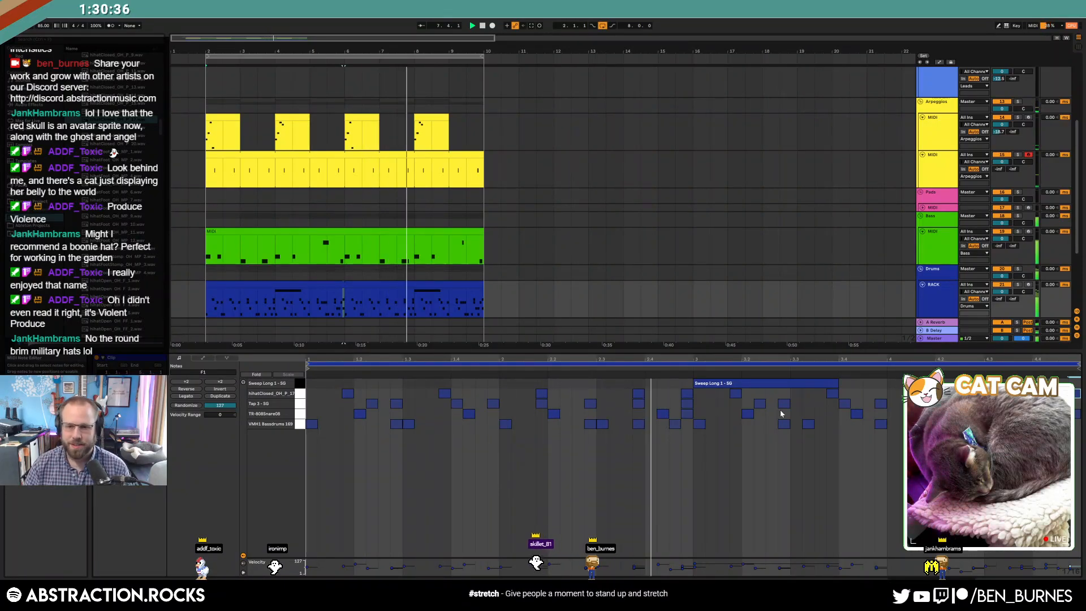
key("shift+Tab")
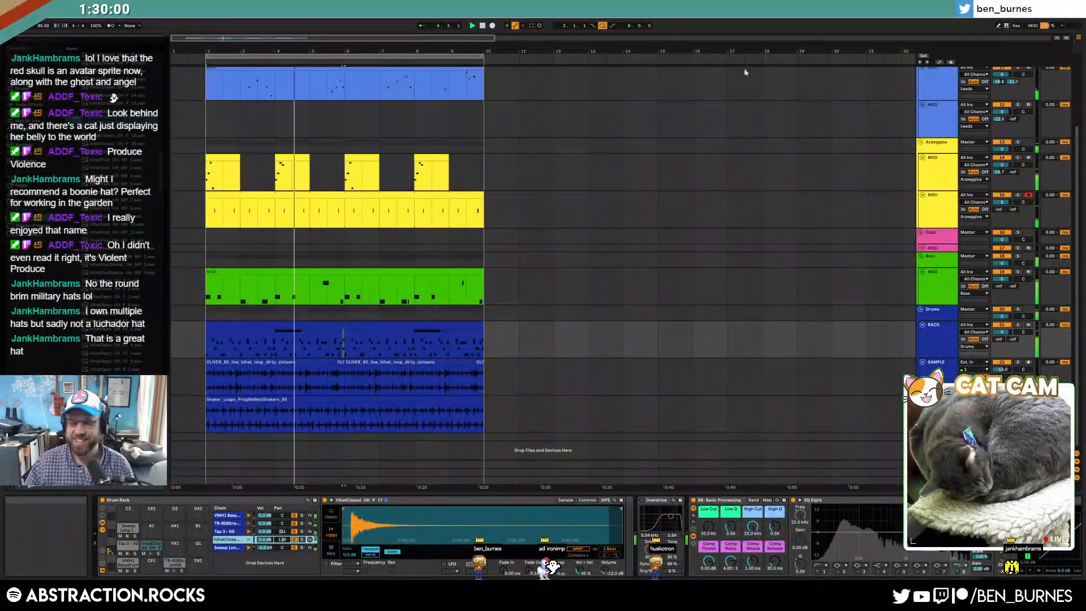
- Select the second MIDI track in the Leads group and lower its volume slightly
left_click(310, 219)
scroll(310, 217, "up", 3)
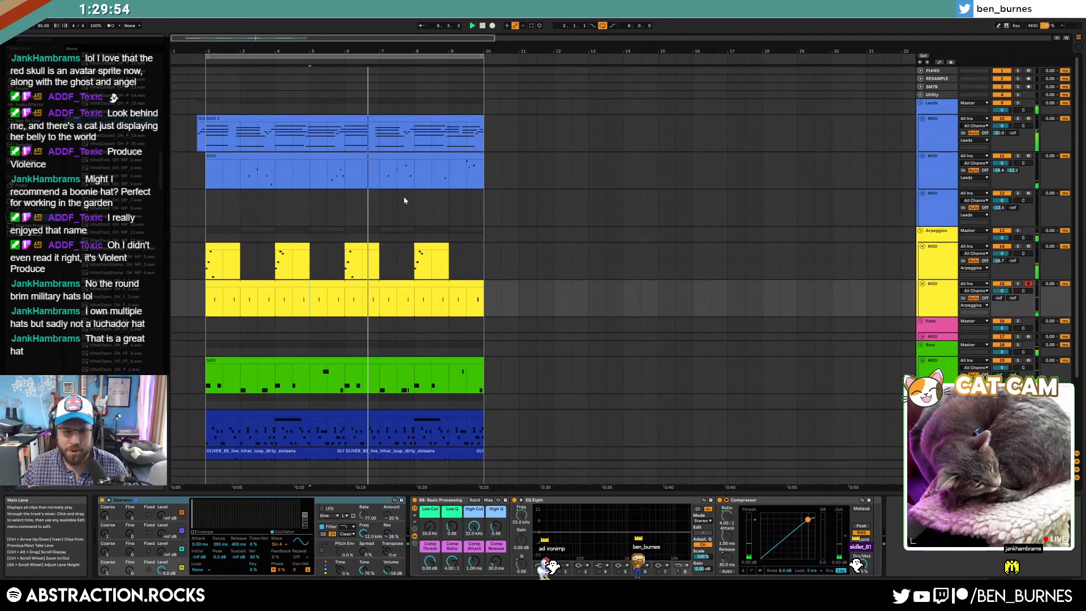
left_click(403, 158)
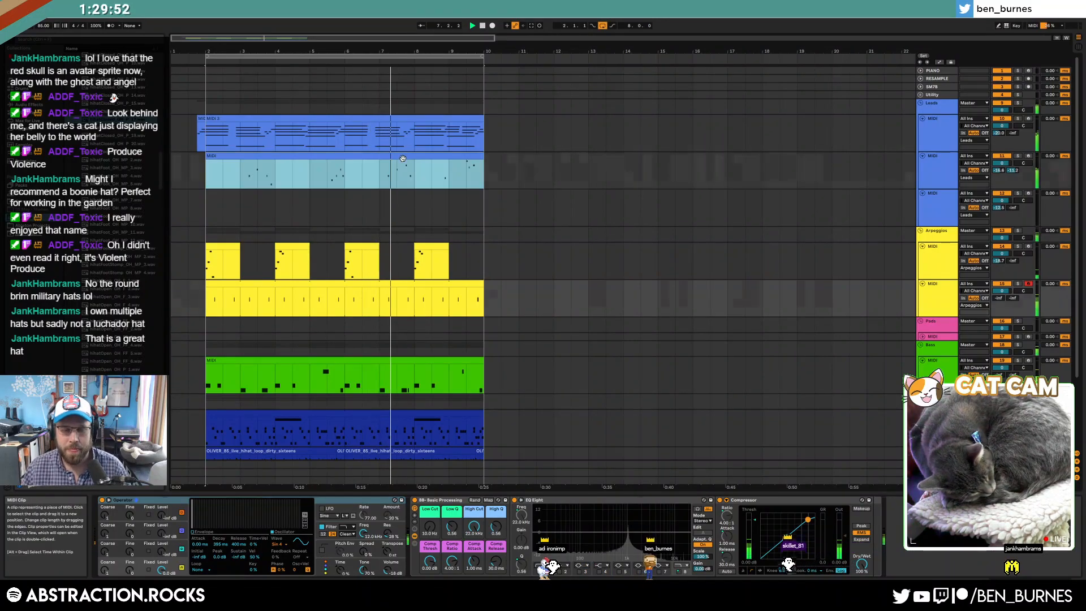
left_click_drag(1001, 163, 1001, 166)
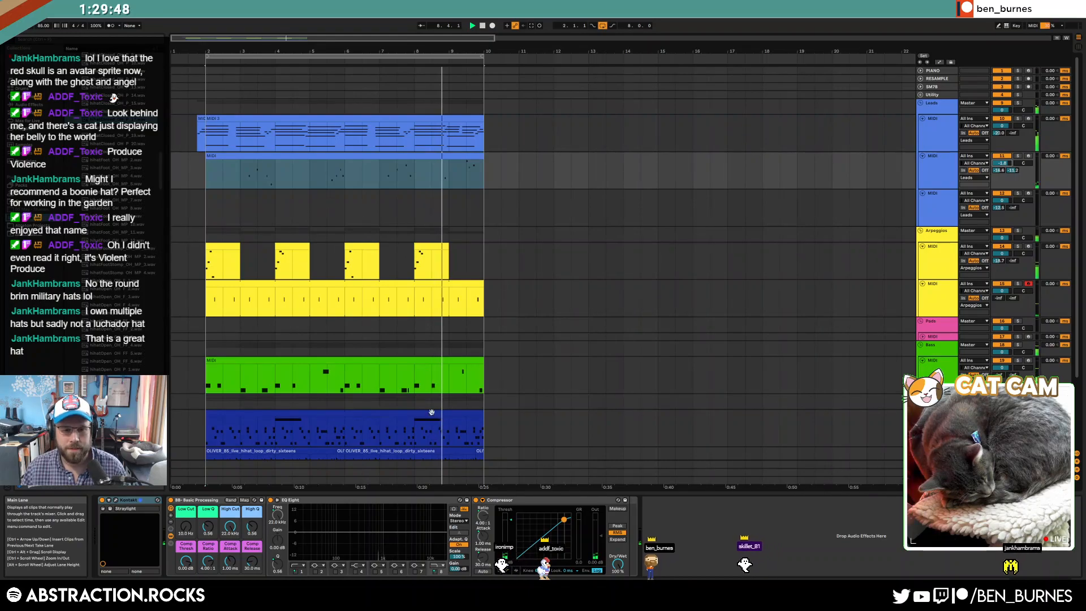
- Arm the first Leads MIDI track and play the arrangement from just before bar 2
left_click(429, 430)
left_click(1028, 118)
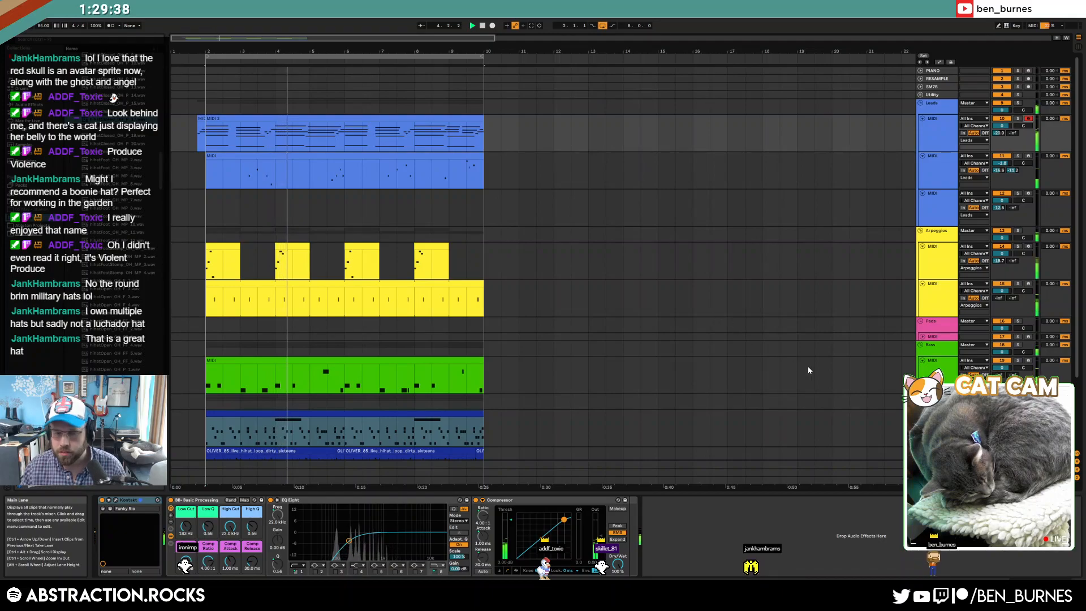
left_click(939, 209)
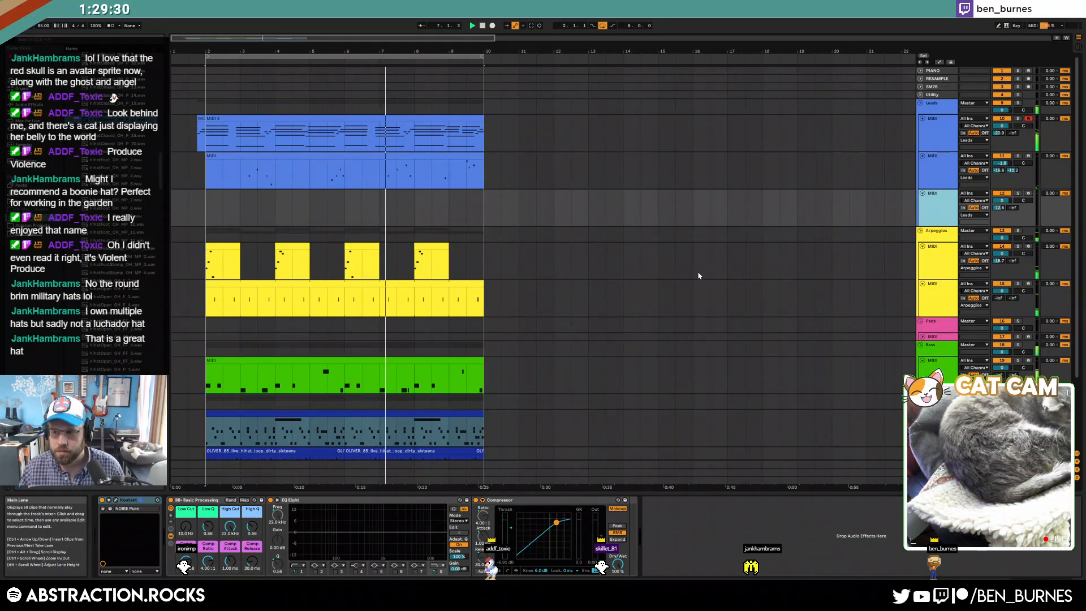
left_click(491, 374)
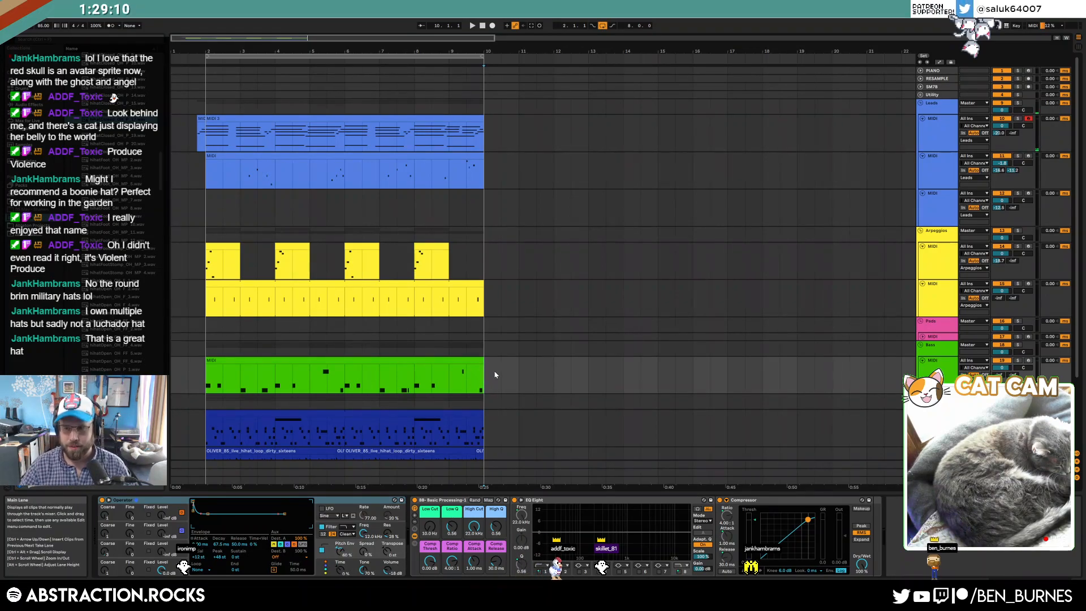
left_click(202, 137)
key("space")
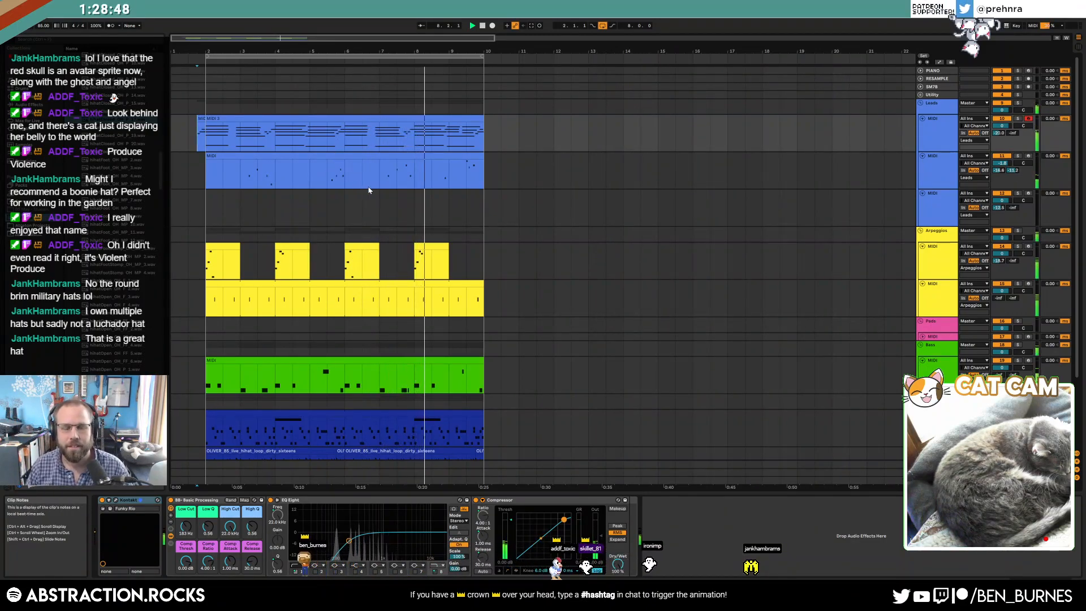
- Open the bass MIDI clip, add a short G0 note just before the high B0 note in bar 4, and stop playback
left_click(432, 359)
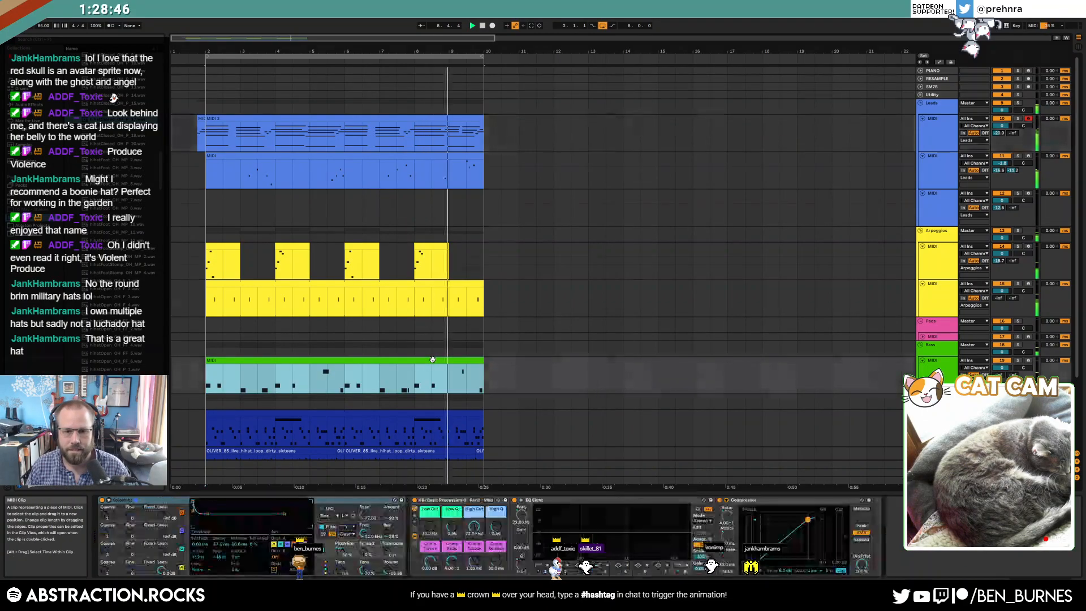
double_click(432, 360)
left_click_drag(935, 403, 942, 403)
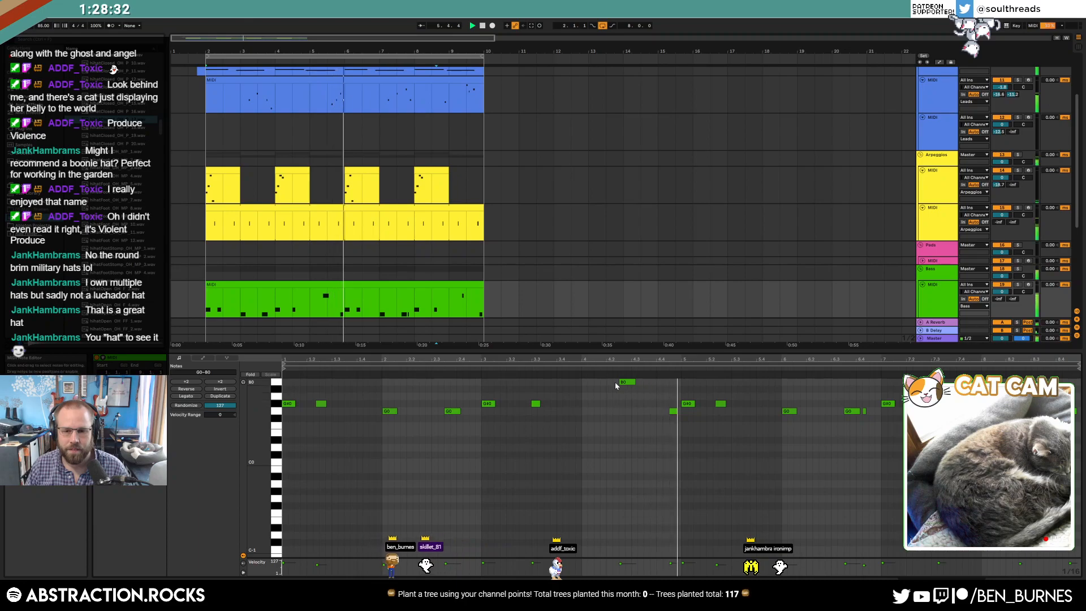
double_click(616, 412)
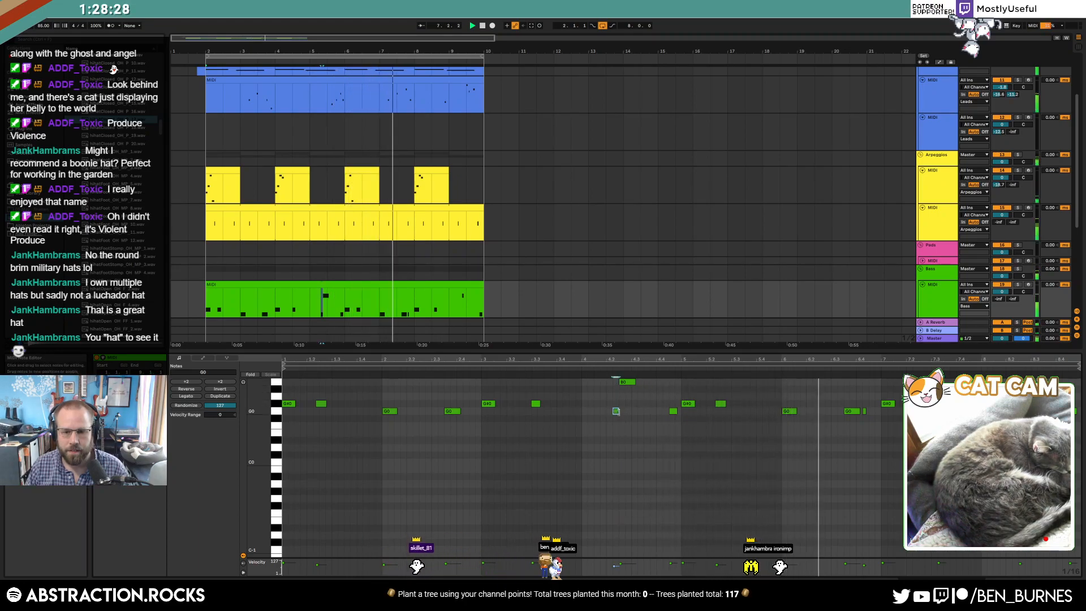
left_click(632, 428)
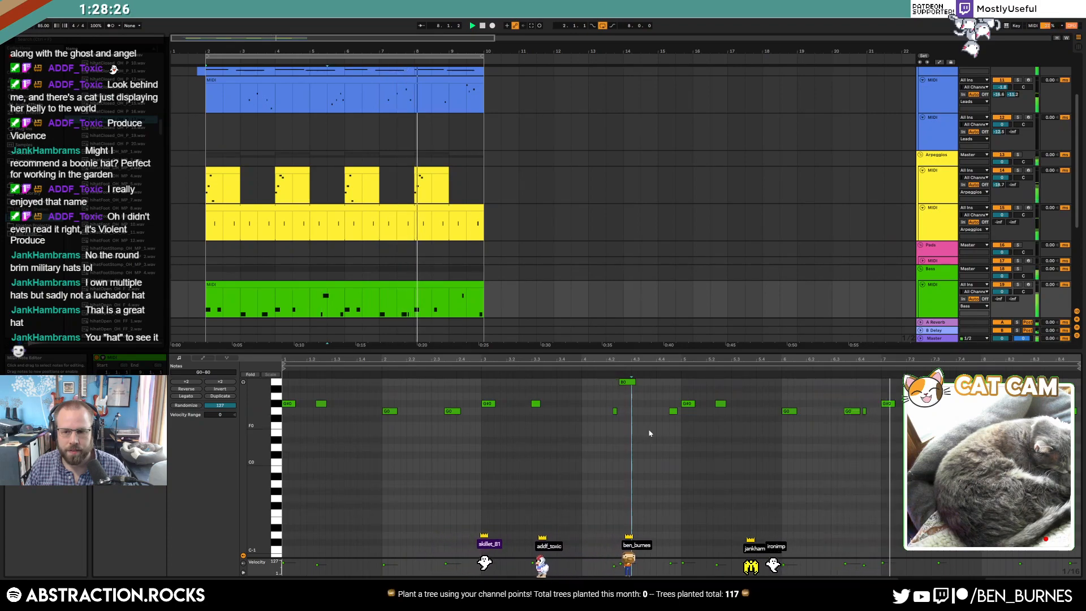
left_click(864, 411)
left_click(882, 450)
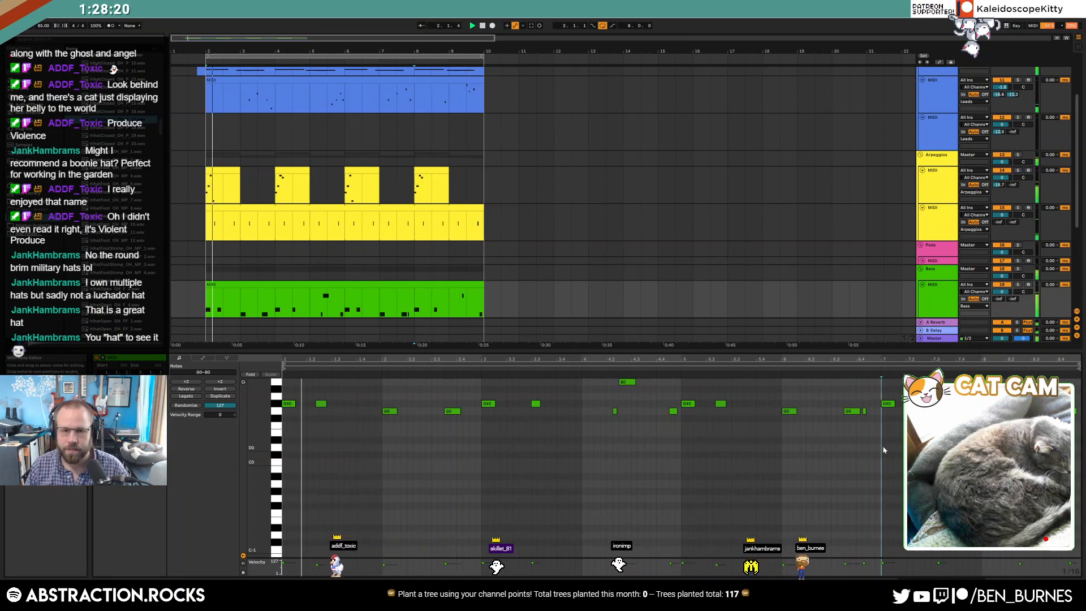
key("shift+Tab")
key("space")
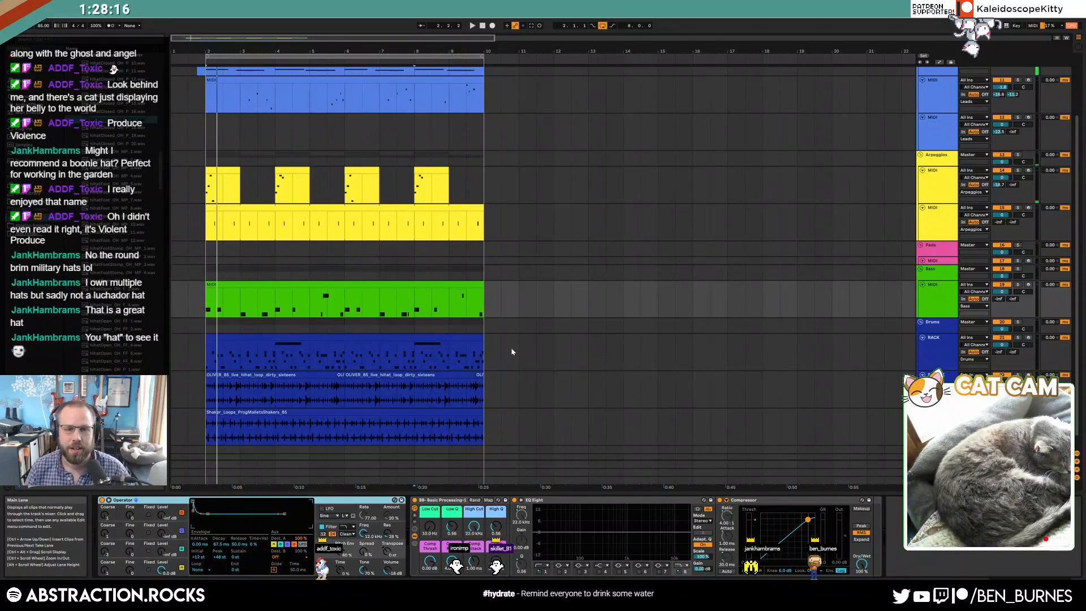
- Return to the first Leads track and collapse the open hi-hat sample folder in the browser
scroll(509, 348, "up", 3)
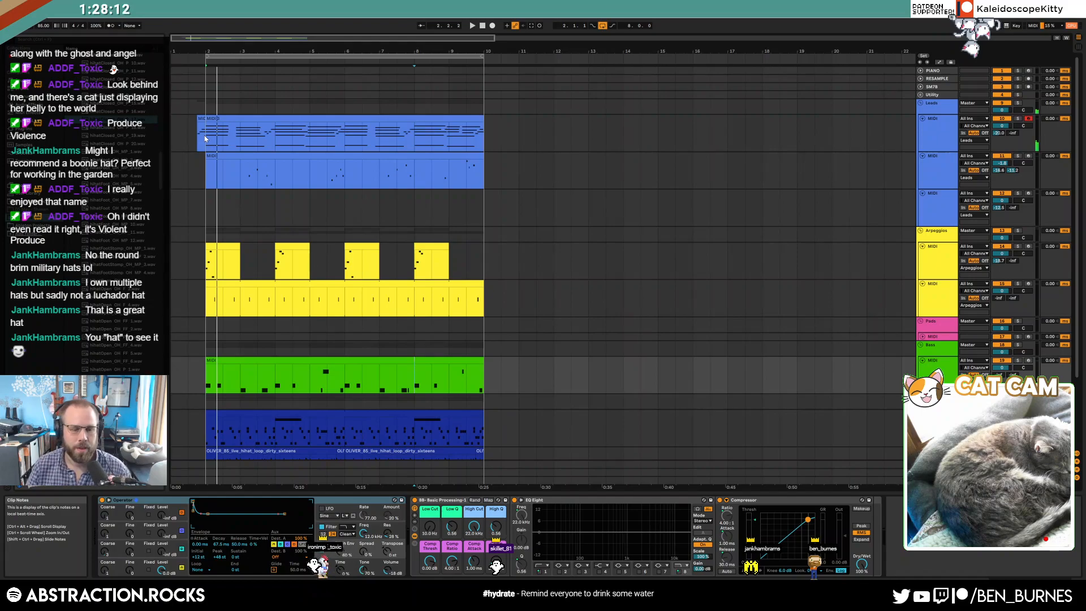
left_click(204, 135)
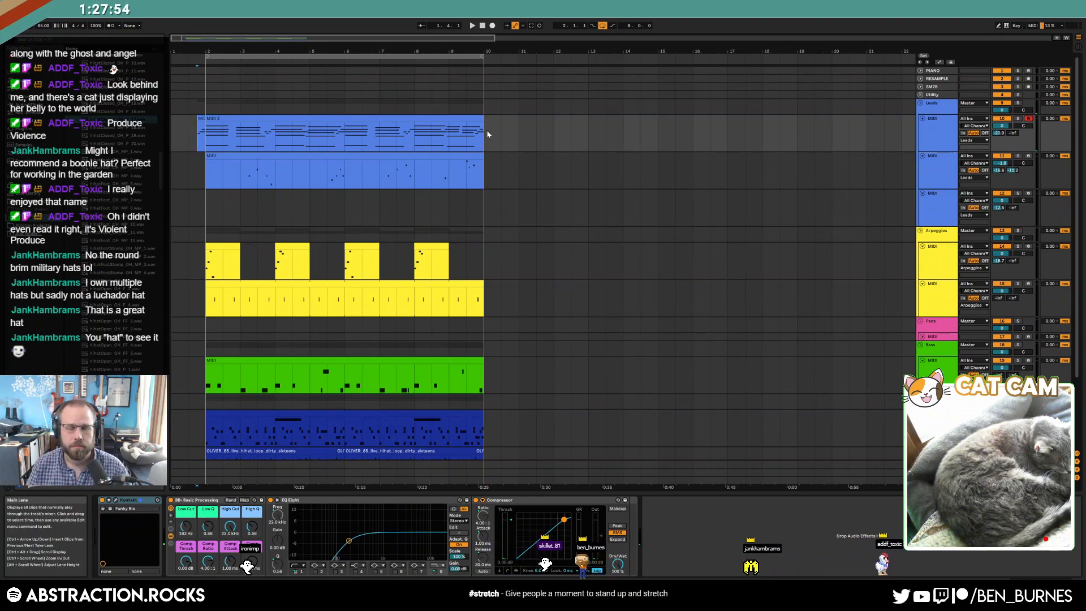
scroll(548, 289, "down", 4)
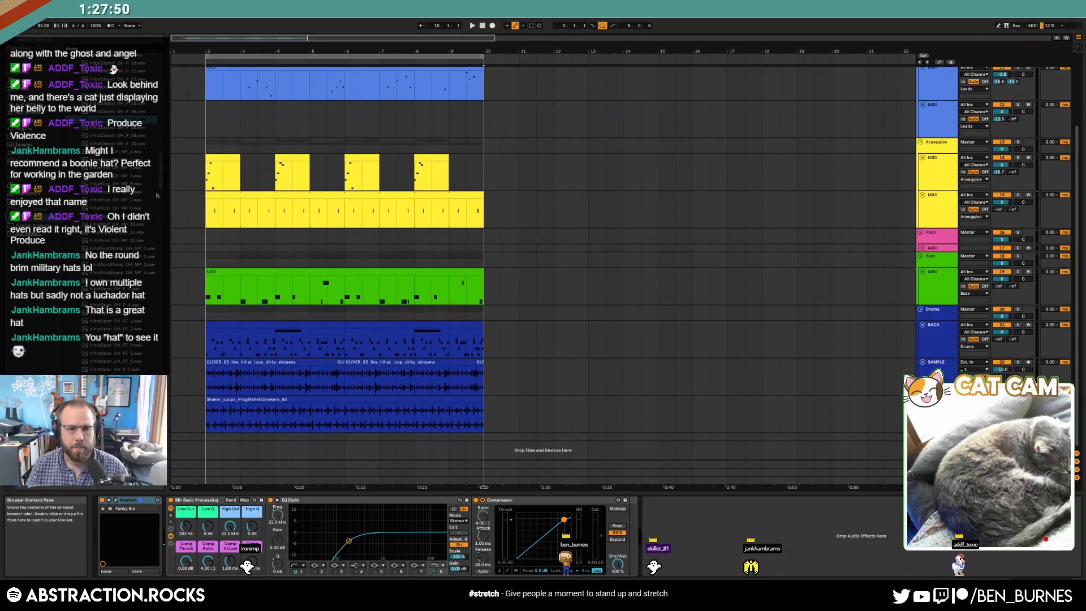
left_click_drag(161, 184, 163, 205)
left_click_drag(176, 320, 162, 76)
left_click(74, 234)
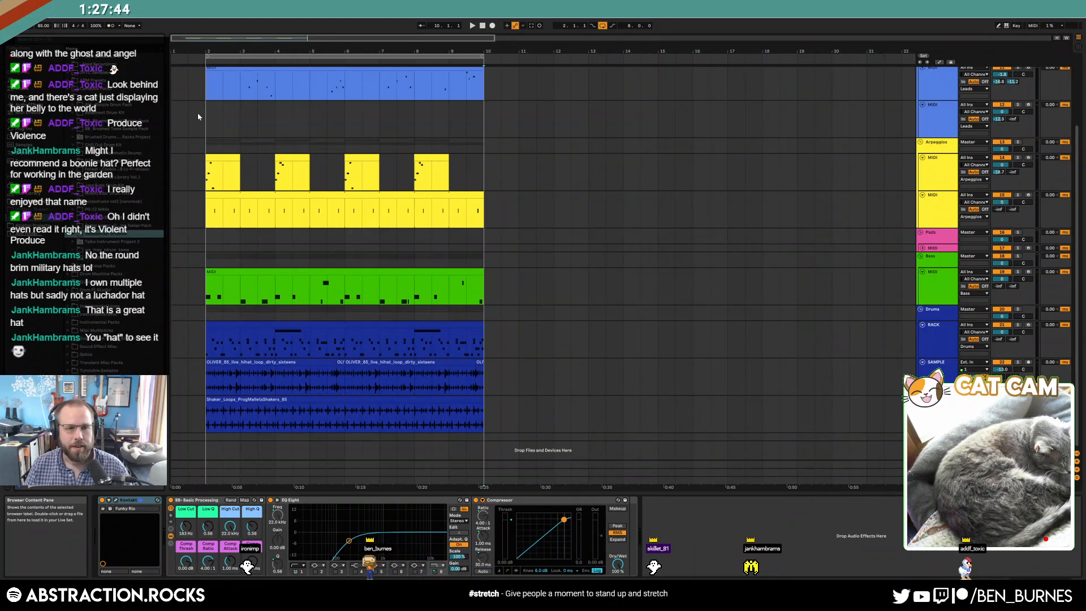
- Unfold the Utility group and open the ADSR Sample Manager plug-in on its SAMPLES track
scroll(812, 188, "up", 3)
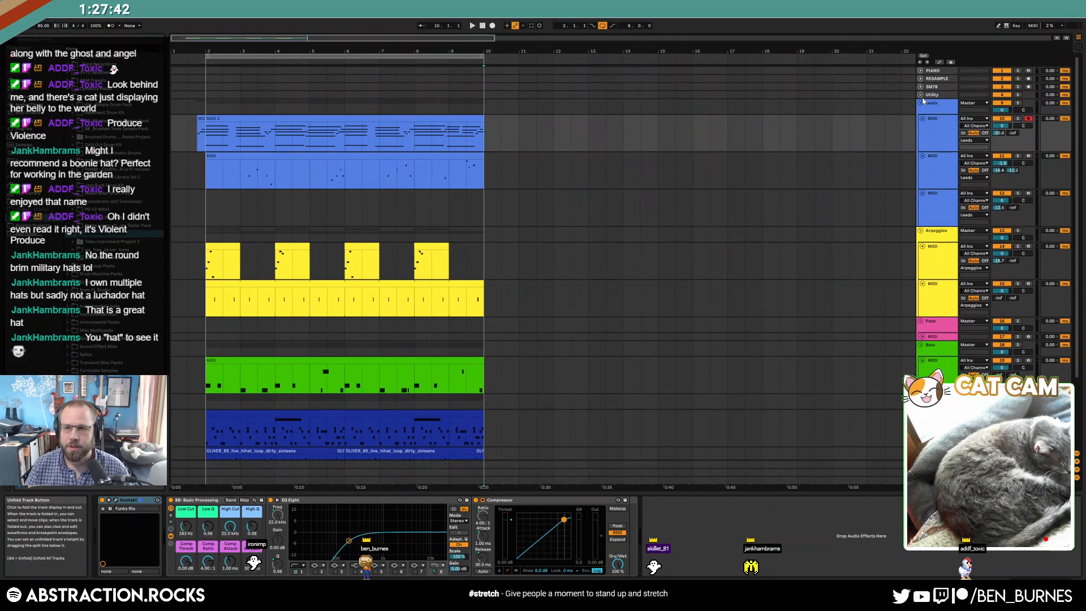
left_click(921, 95)
left_click(940, 135)
left_click(922, 135)
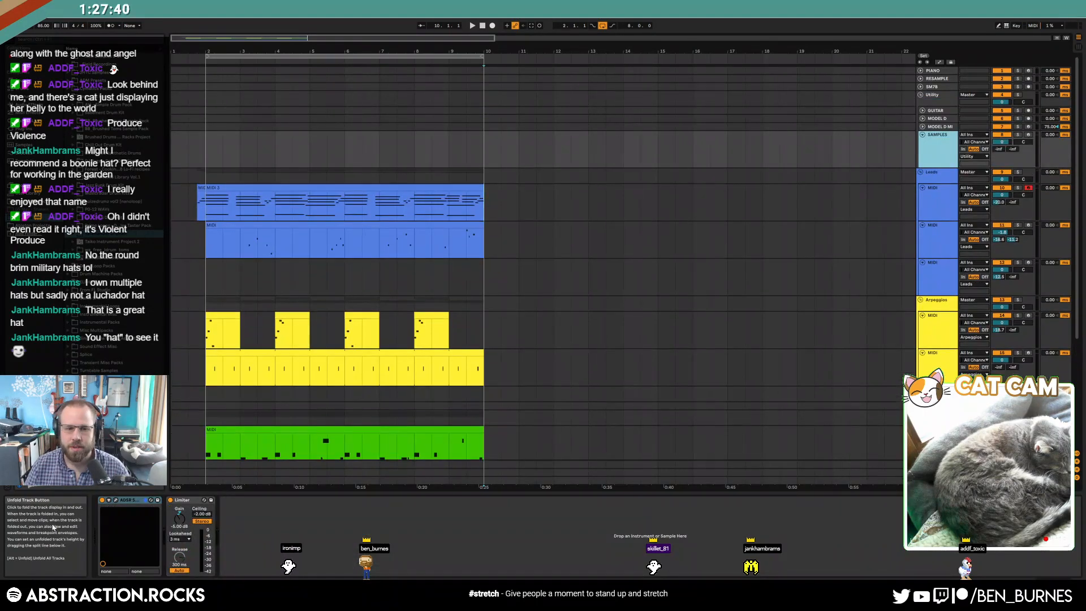
left_click(117, 504)
left_click_drag(391, 53, 853, 145)
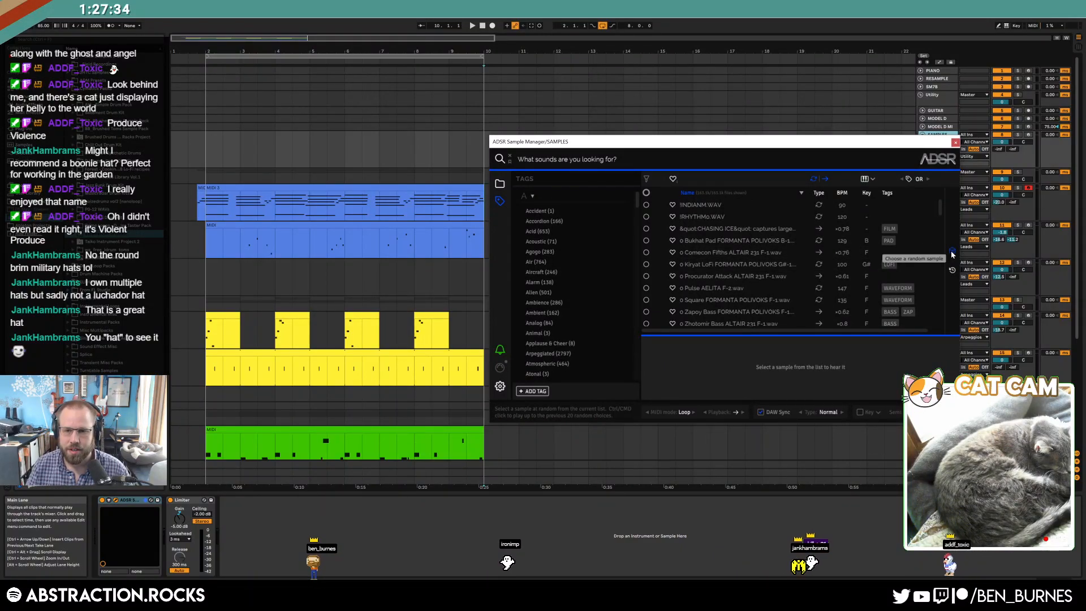
- Pick a random sample and load SD Modular 808 Air 03.wav onto an empty drum rack pad on the RACK track
left_click(951, 252)
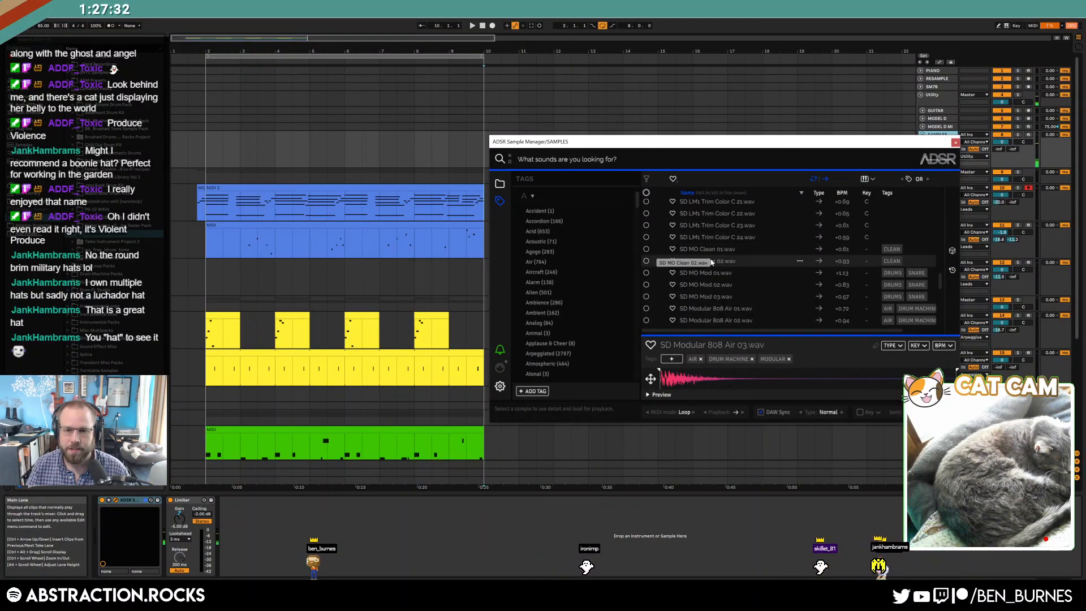
scroll(557, 447, "down", 4)
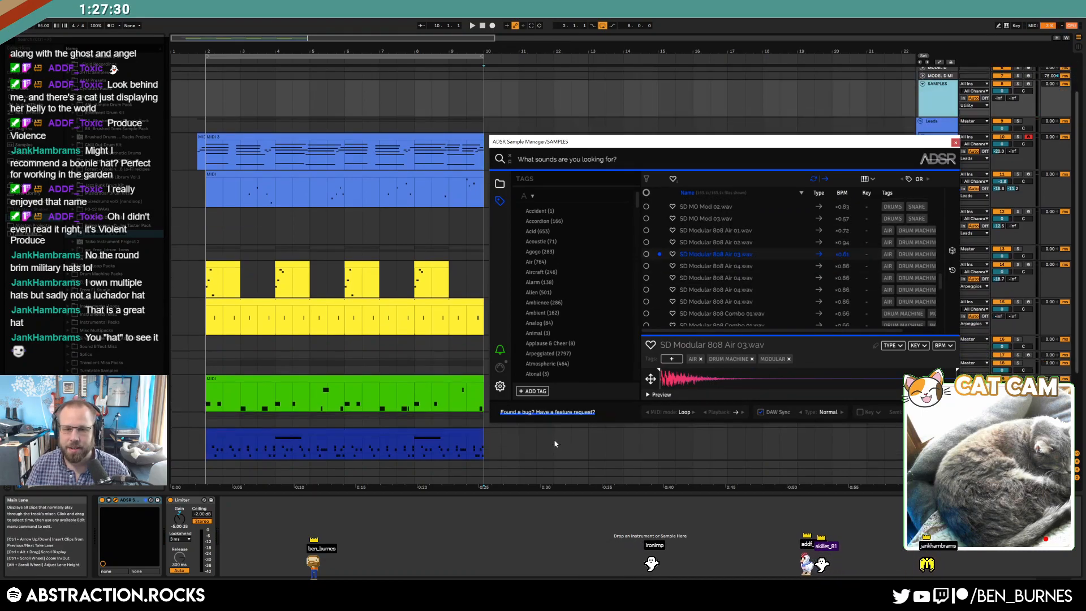
scroll(554, 440, "down", 1)
left_click_drag(688, 142, 657, 37)
left_click_drag(657, 148, 933, 365)
left_click(933, 368)
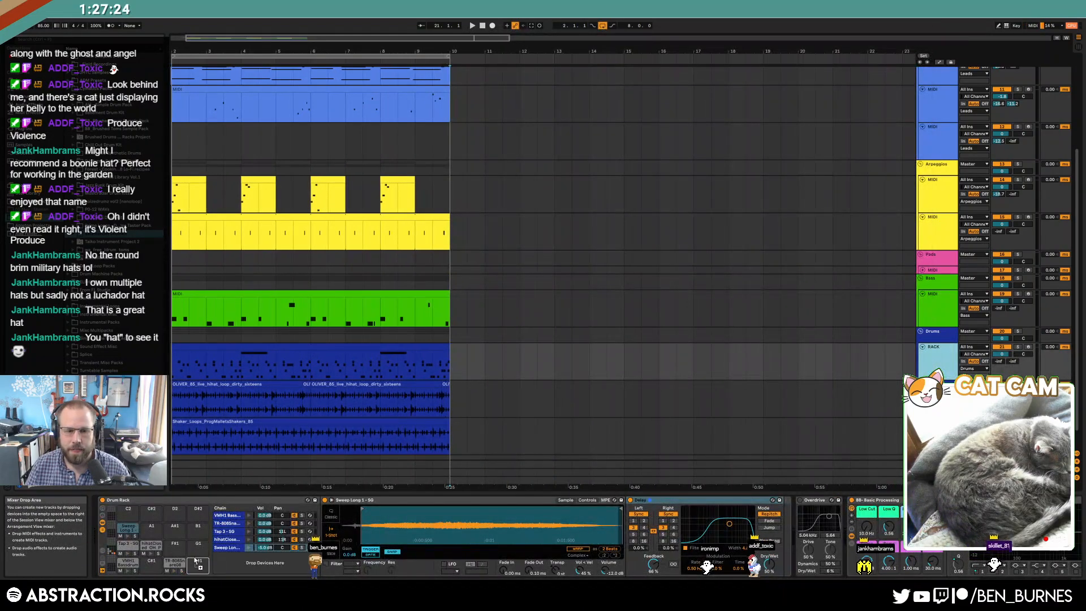
key("Return")
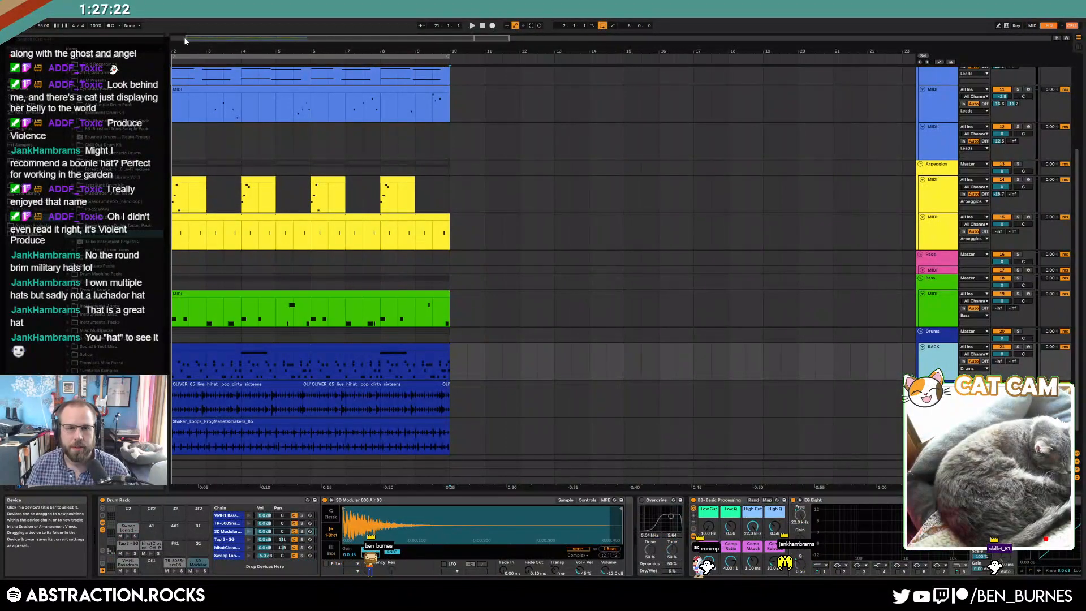
- Open the RACK MIDI clip, add an SD Modular 808 Air 03 note shortly before the first Sweep Long 1 note, and play the loop
key("Home")
double_click(300, 346)
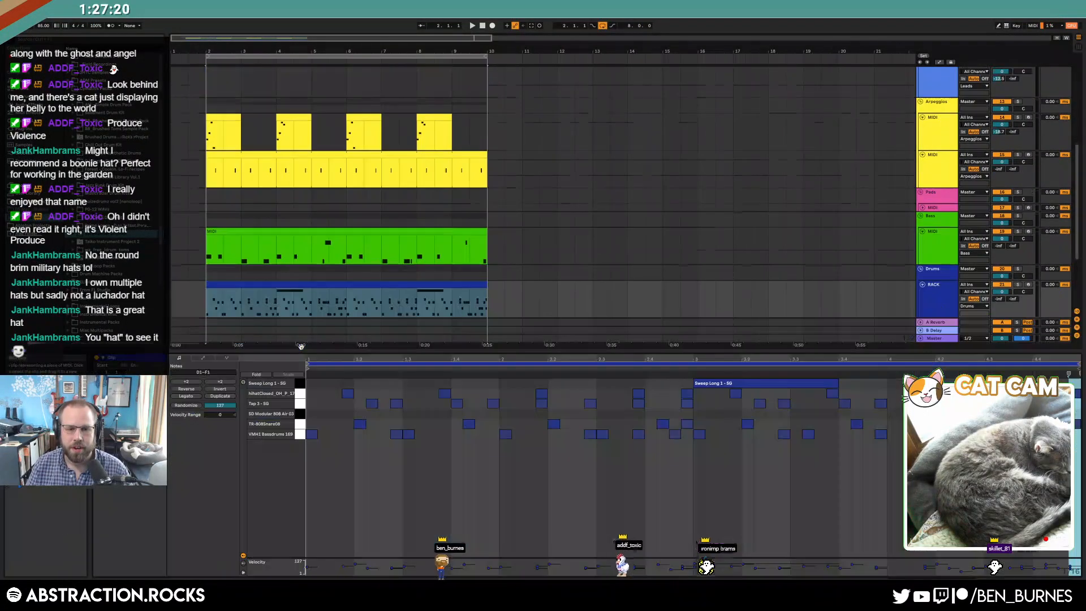
left_click(626, 498)
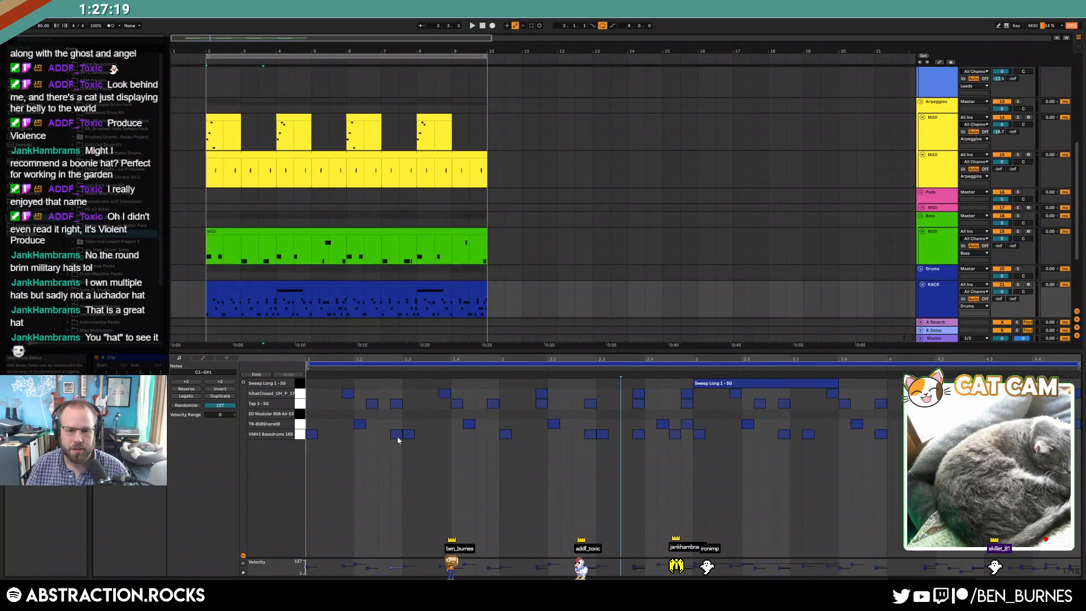
double_click(649, 413)
key("space")
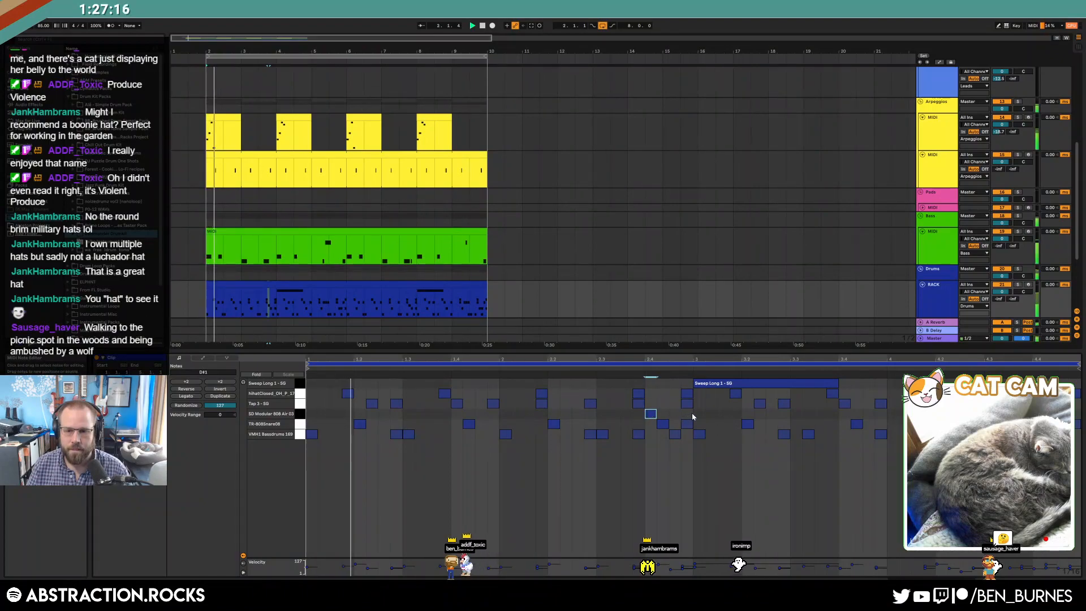
- Set the velocity of the new SD Modular 808 Air 03 note to about 88
left_click(287, 414)
left_click(650, 414)
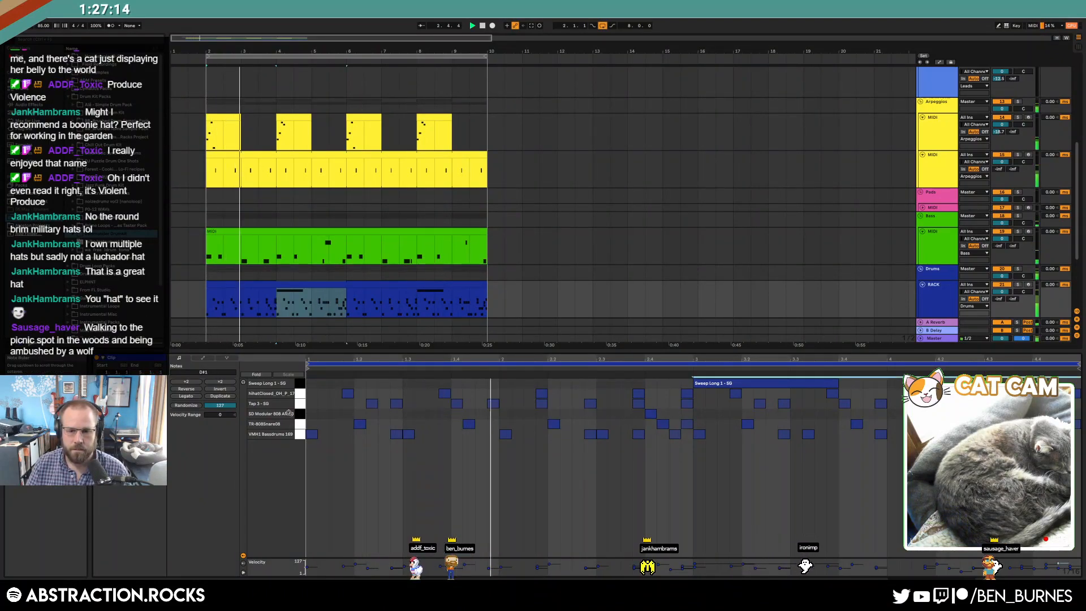
left_click_drag(650, 410, 650, 414)
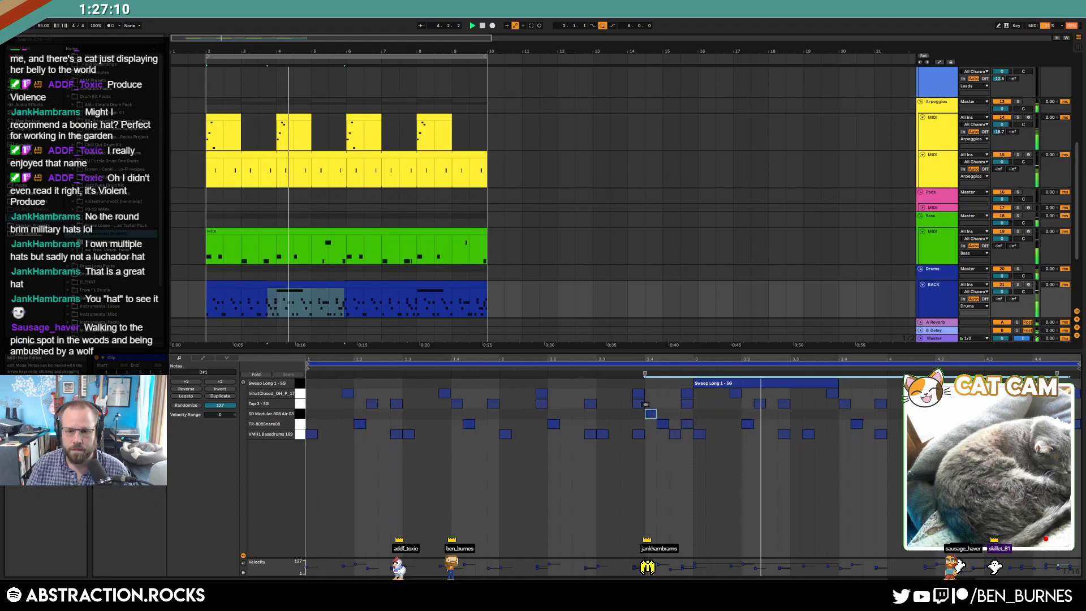
- Add a Reverb to the SD Modular 808 Air 03 chain, lengthen its decay time and adjust its dry/wet mix
key("shift+Tab")
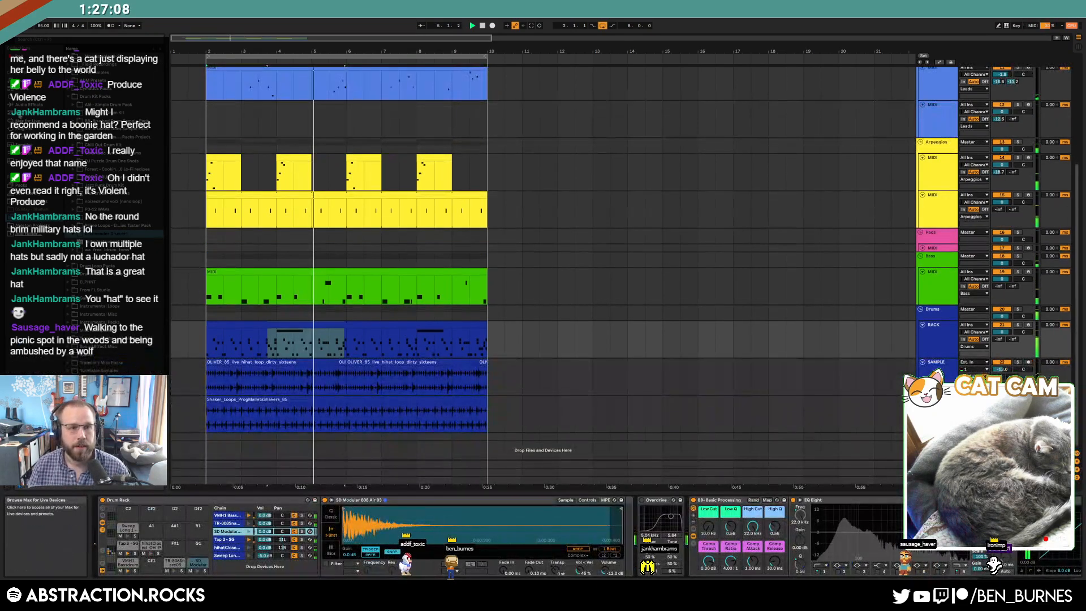
left_click(31, 105)
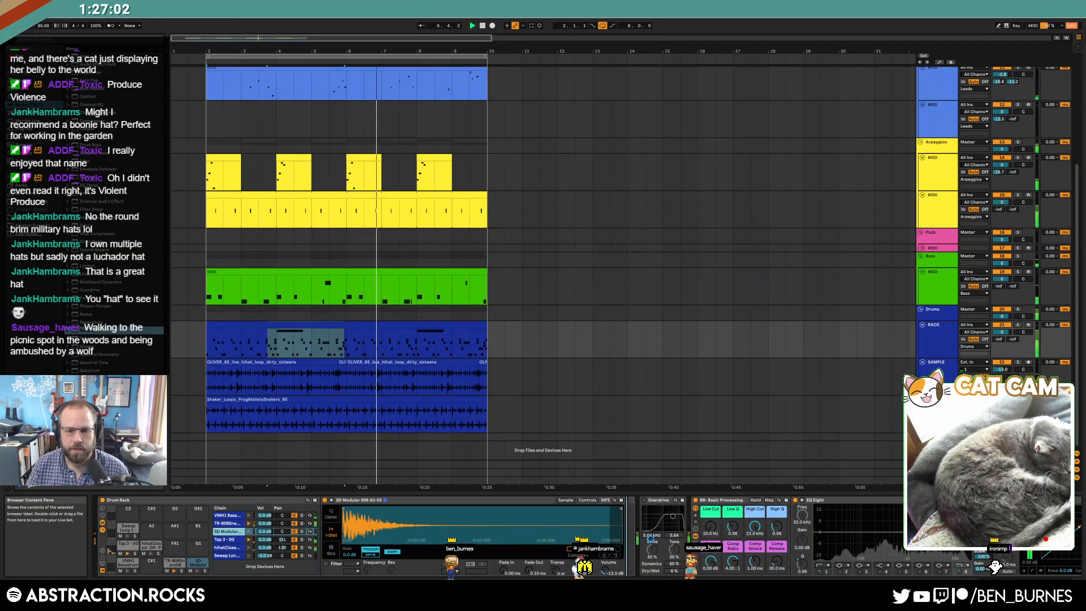
left_click_drag(824, 561, 825, 585)
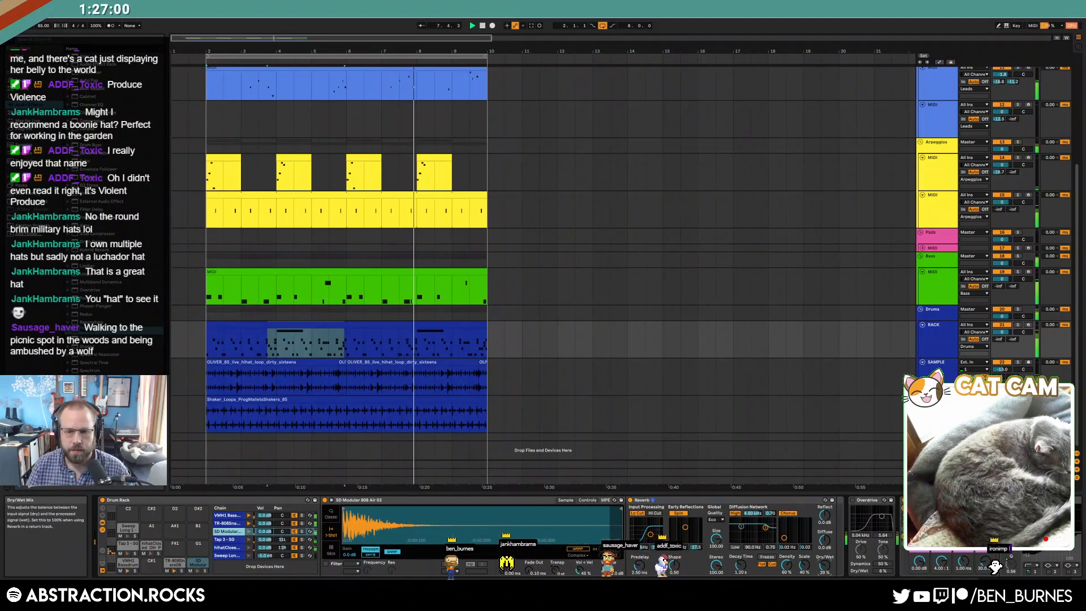
left_click_drag(741, 565, 741, 557)
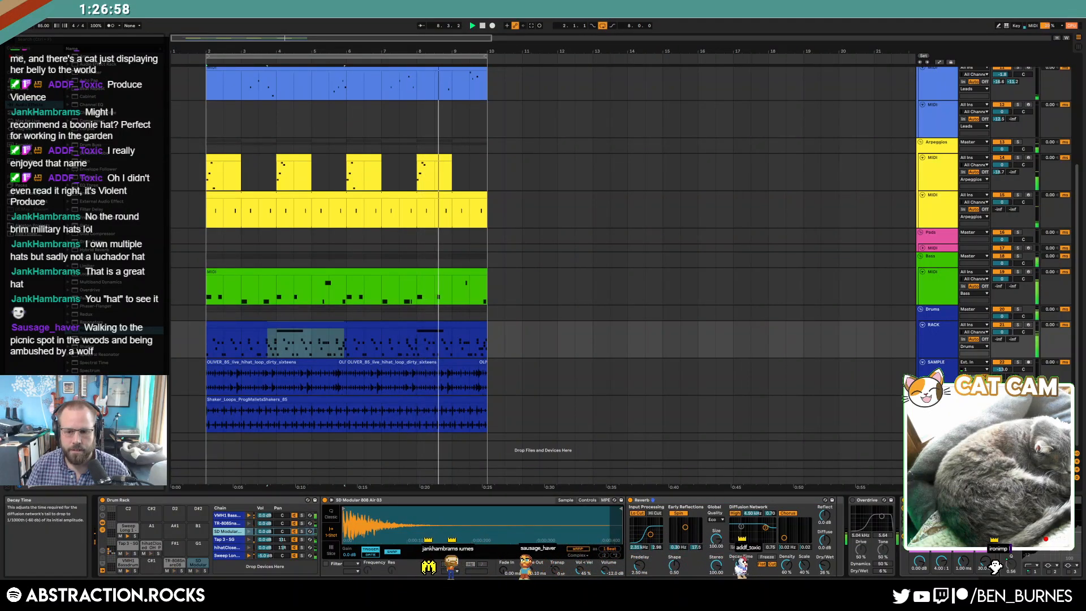
left_click_drag(825, 565, 825, 554)
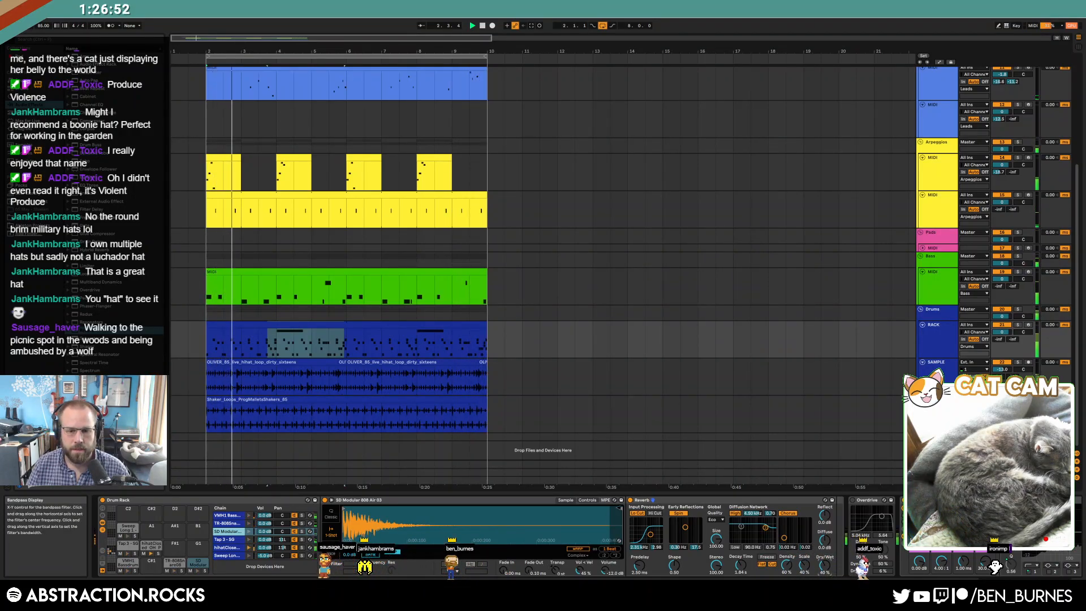
- Shorten the SD Modular 808 Air 03 sample to about its first third and fine-tune the Reverb's decay time and dry/wet mix
left_click_drag(620, 507, 433, 507)
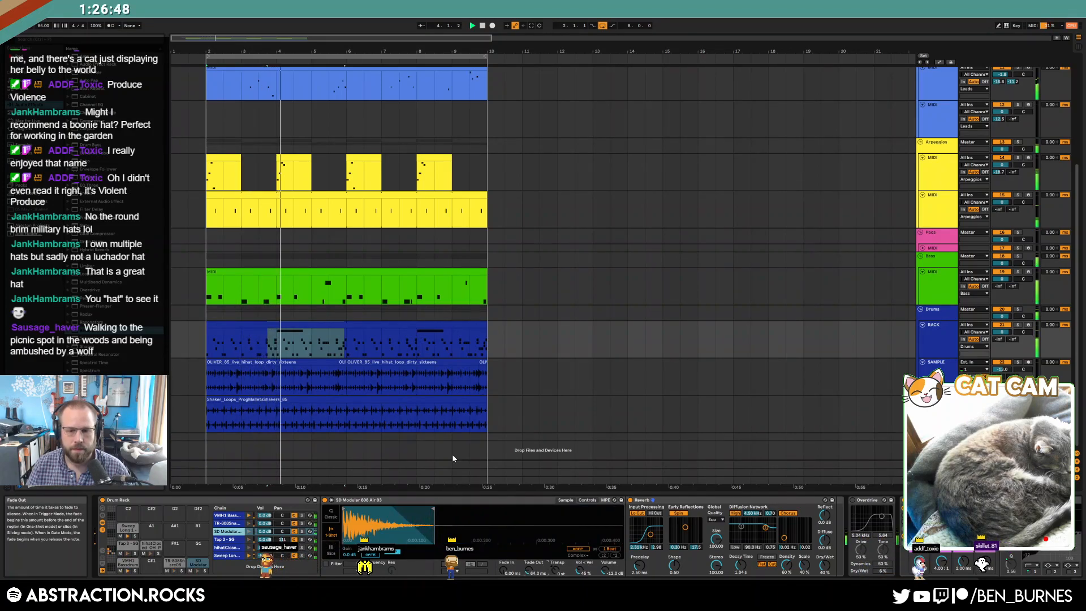
left_click_drag(741, 565, 742, 563)
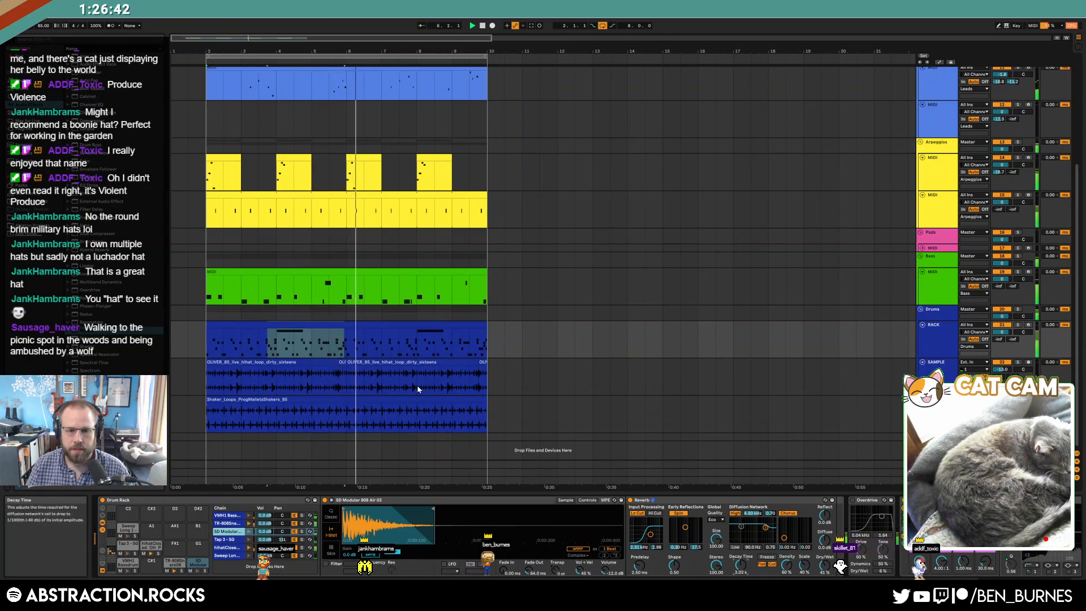
left_click(384, 344)
left_click_drag(740, 565, 740, 556)
left_click_drag(824, 565, 825, 564)
left_click_drag(744, 568, 744, 567)
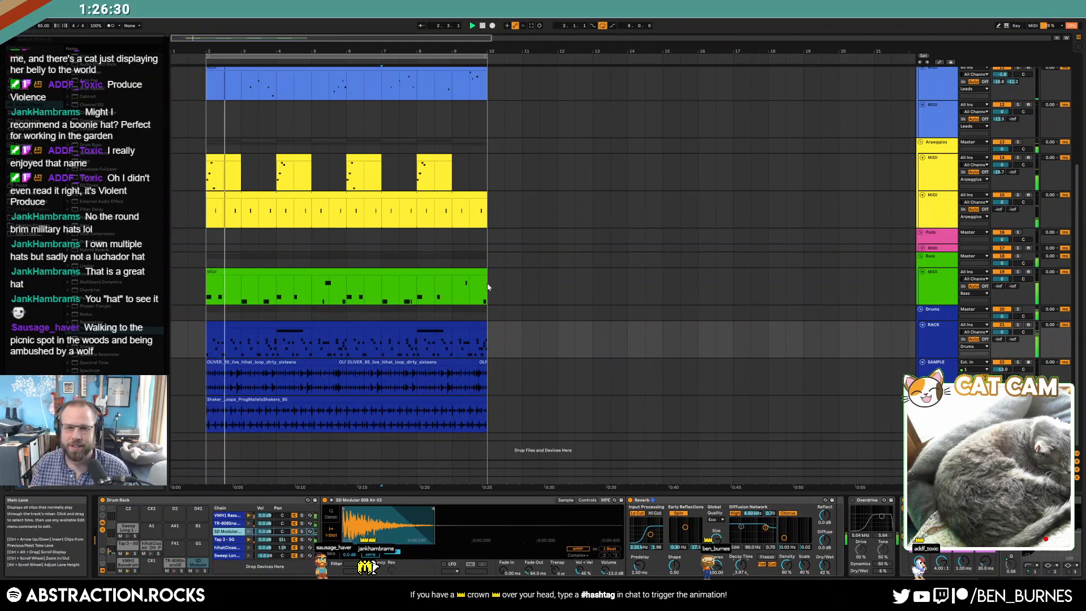
- Stop playback, insert a Pedal after Kontakt on the third Leads MIDI track, and arm that track
left_click(505, 259)
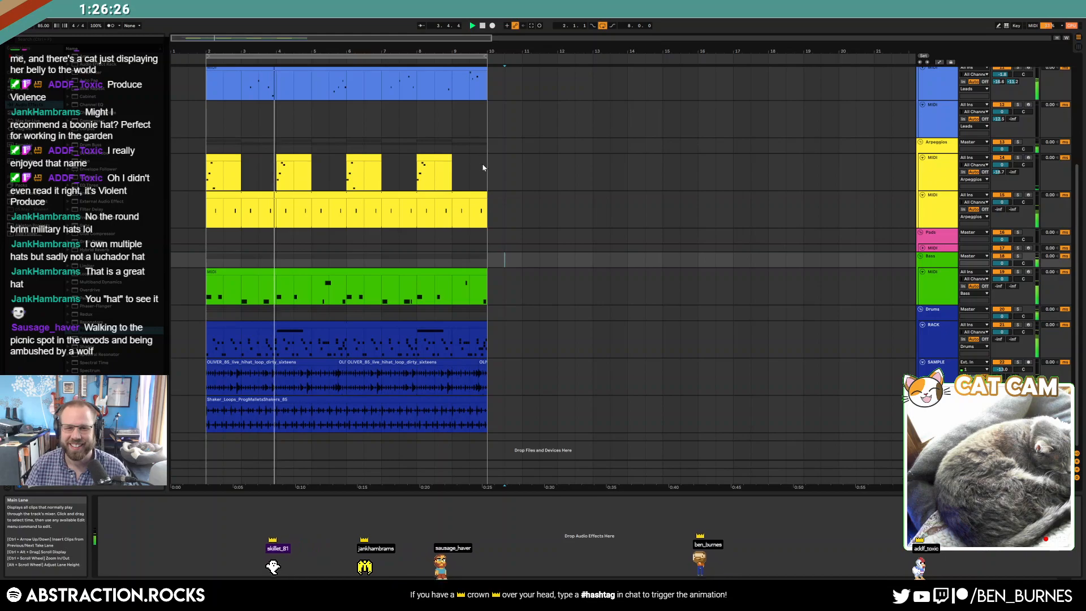
left_click(458, 172)
scroll(457, 175, "up", 3)
scroll(457, 175, "up", 2)
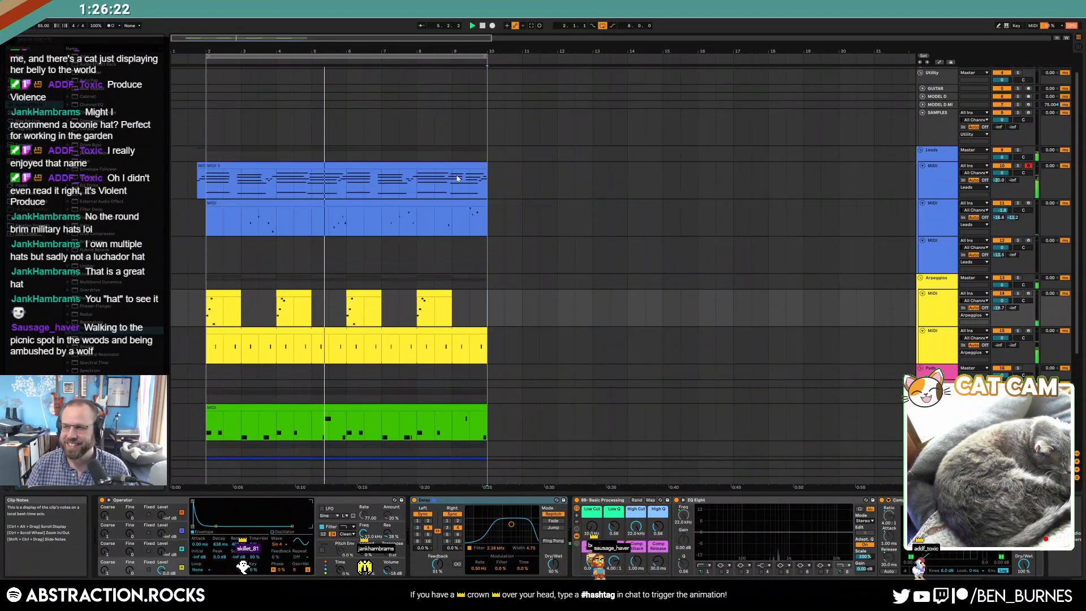
left_click(938, 257)
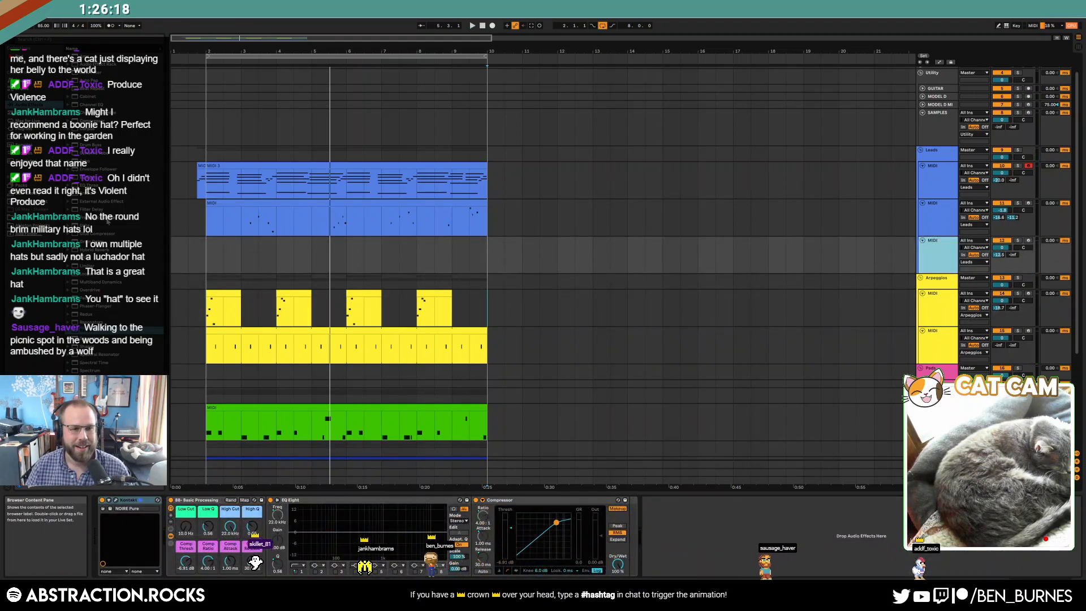
left_click_drag(90, 298, 167, 526)
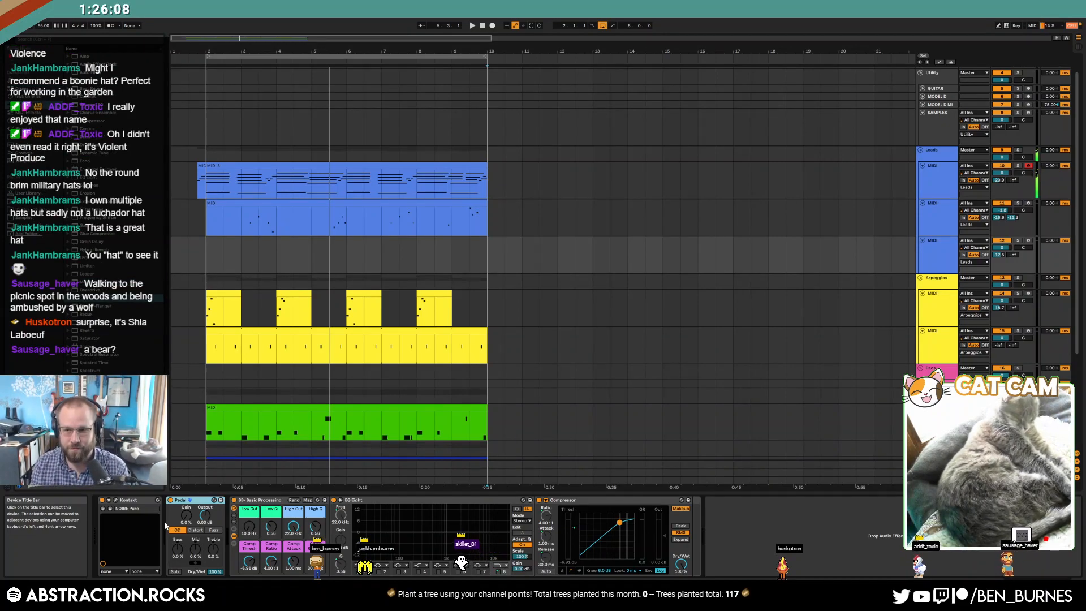
left_click(1029, 240)
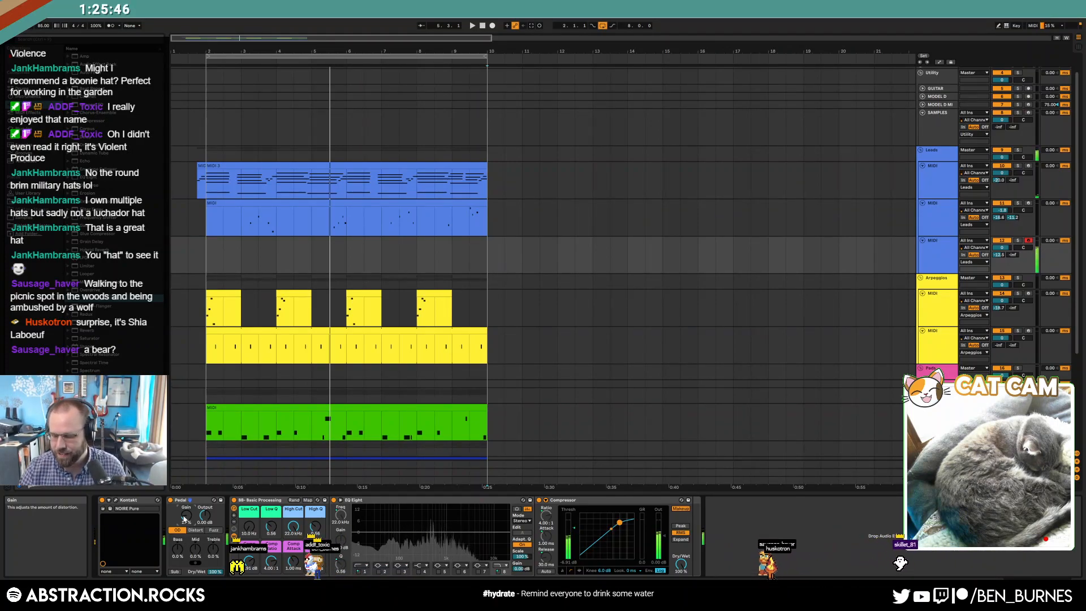
- Set the Pedal's gain to 32 % in Distort mode and lower the third Leads track's volume to -7.4 dB
left_click_drag(186, 515, 186, 503)
left_click(196, 531)
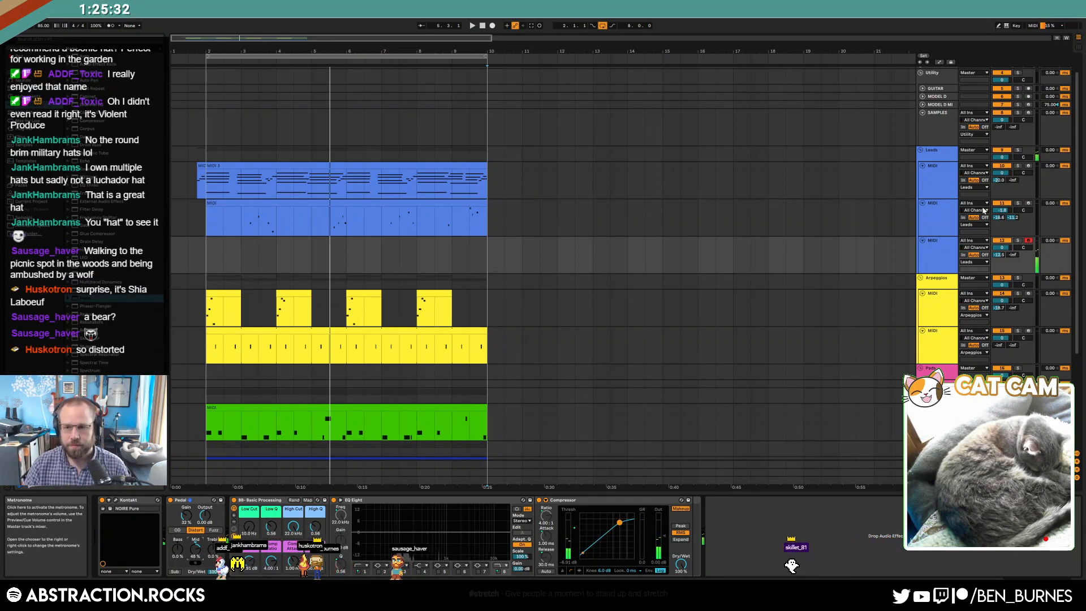
left_click_drag(1004, 247, 1004, 258)
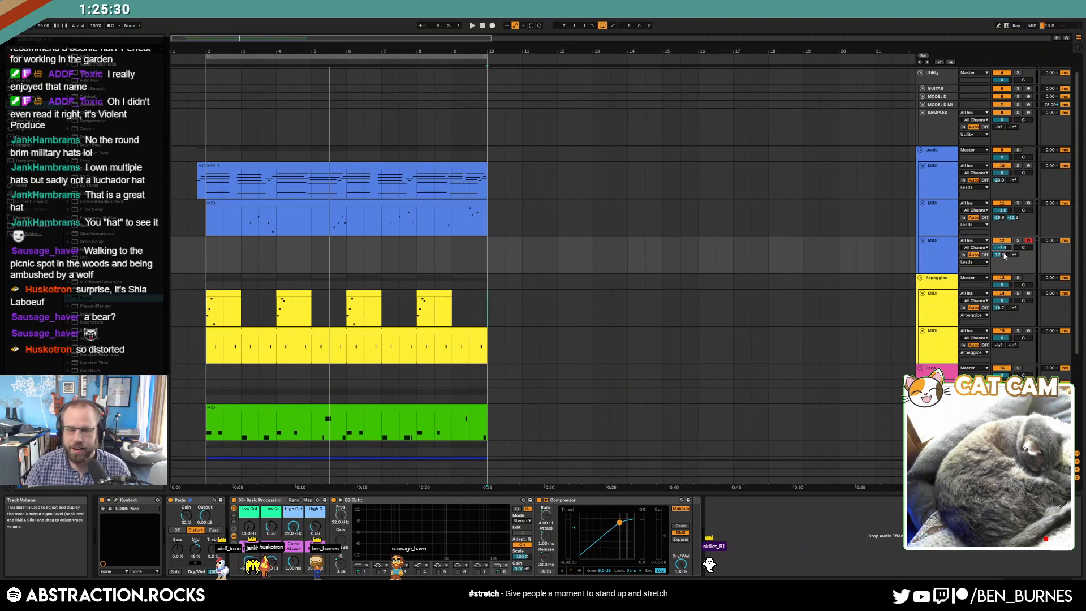
- Try the Pedal's Fuzz mode, delete the device, and insert a fresh Pedal after Kontakt on the third Leads track
left_click(212, 531)
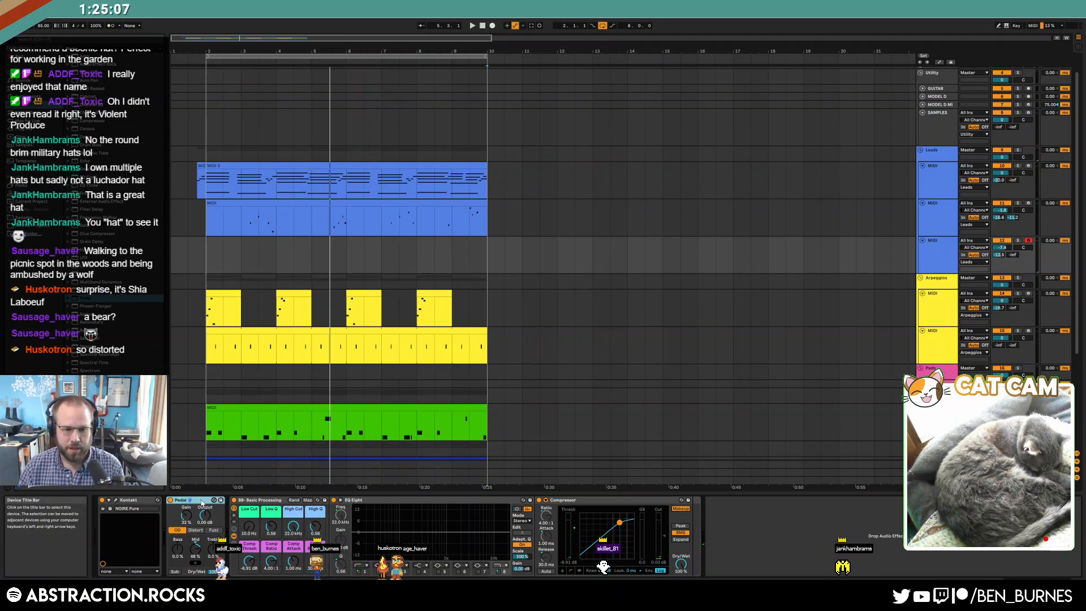
key("Delete")
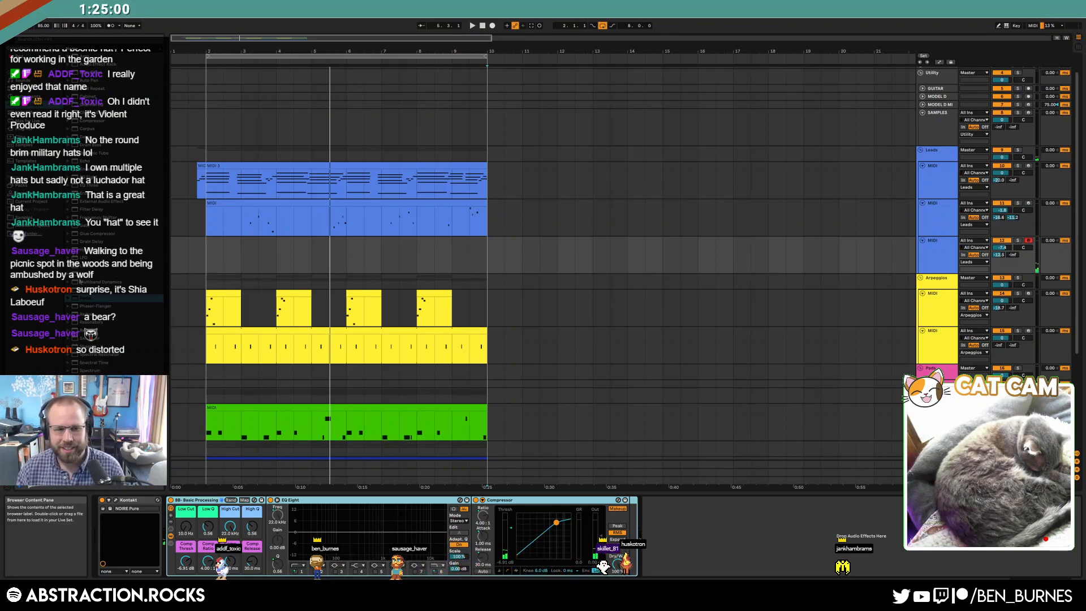
left_click_drag(94, 302, 164, 534)
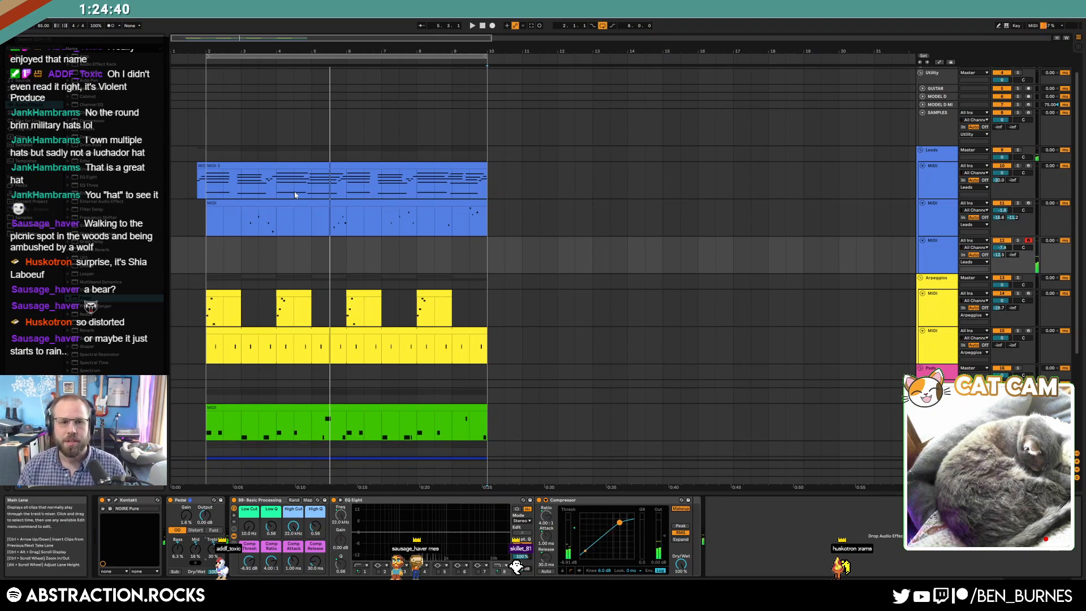
- Duplicate the second Leads track's eight-bar MIDI clip so that the copy runs from bar 10 to bar 18
left_click(211, 191)
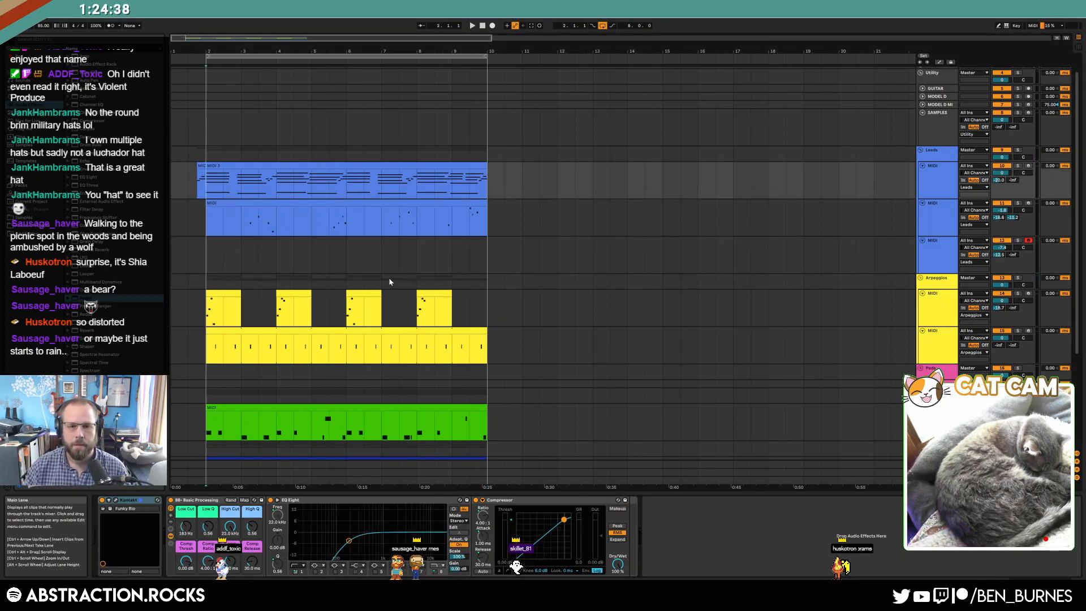
scroll(277, 274, "down", 5)
scroll(289, 289, "down", 3)
scroll(296, 305, "up", 2)
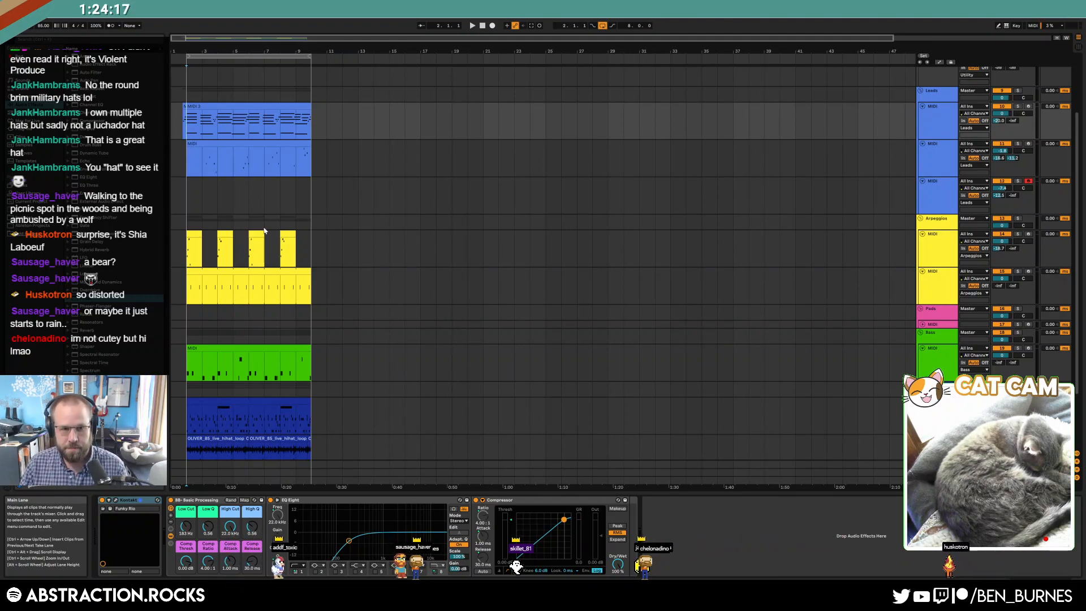
left_click(187, 197)
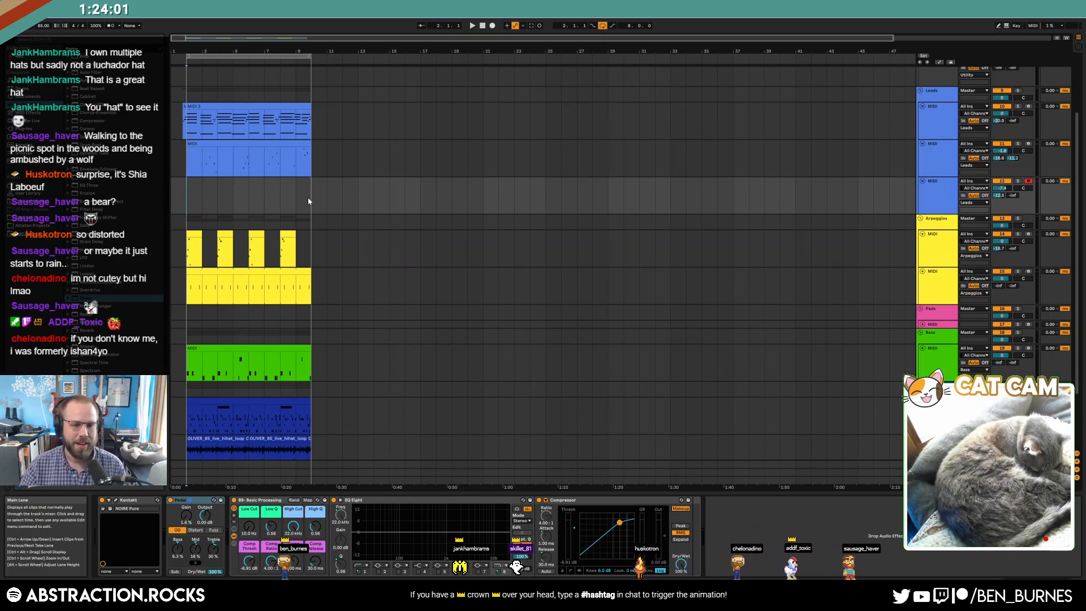
left_click(216, 145)
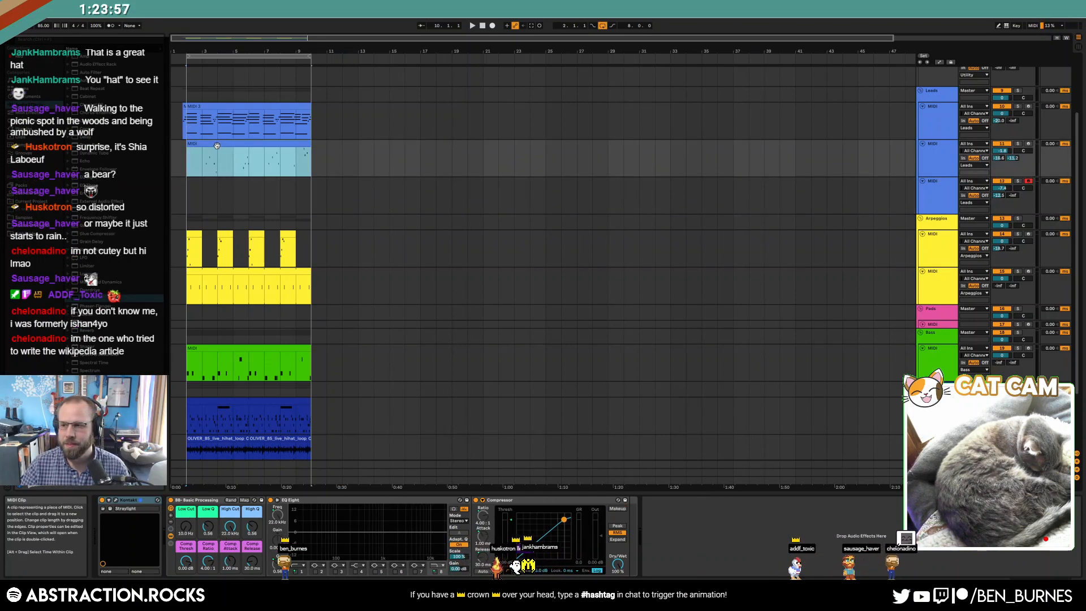
key("ctrl+d")
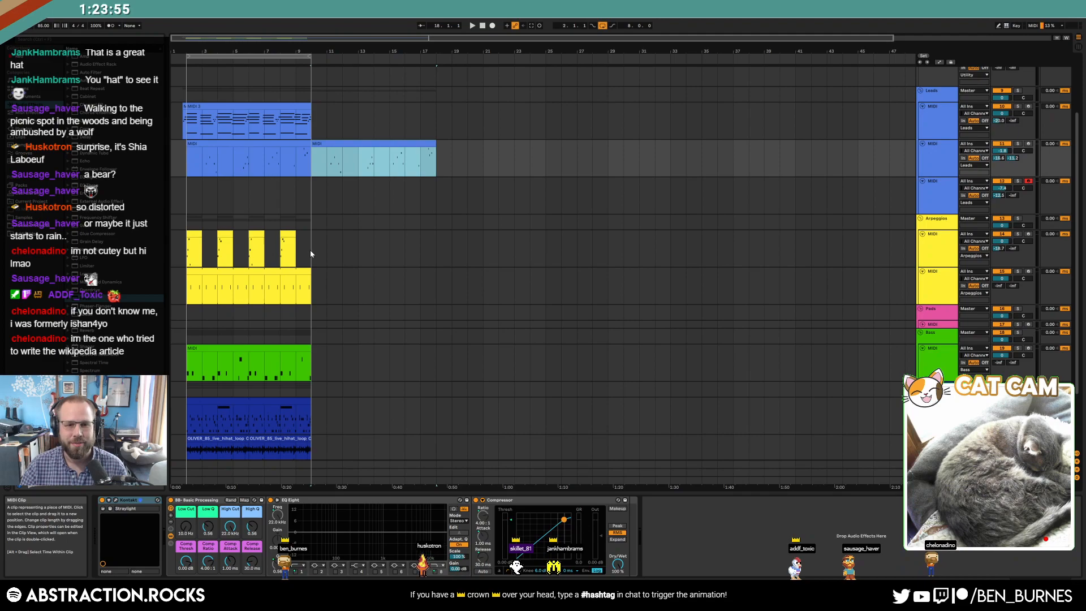
- Duplicate the first Arpeggios track's bars 2 to 10 into the following eight bars and extend the second Arpeggios clip to bar 18
left_click_drag(310, 254, 197, 275)
left_click(193, 265)
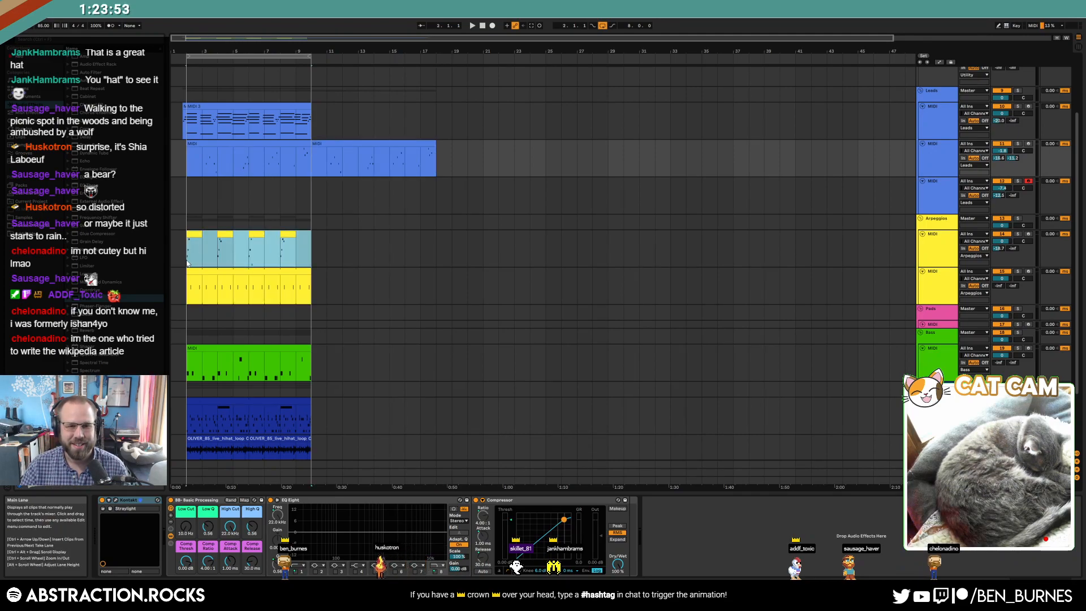
key("ctrl+d")
left_click_drag(308, 271, 436, 278)
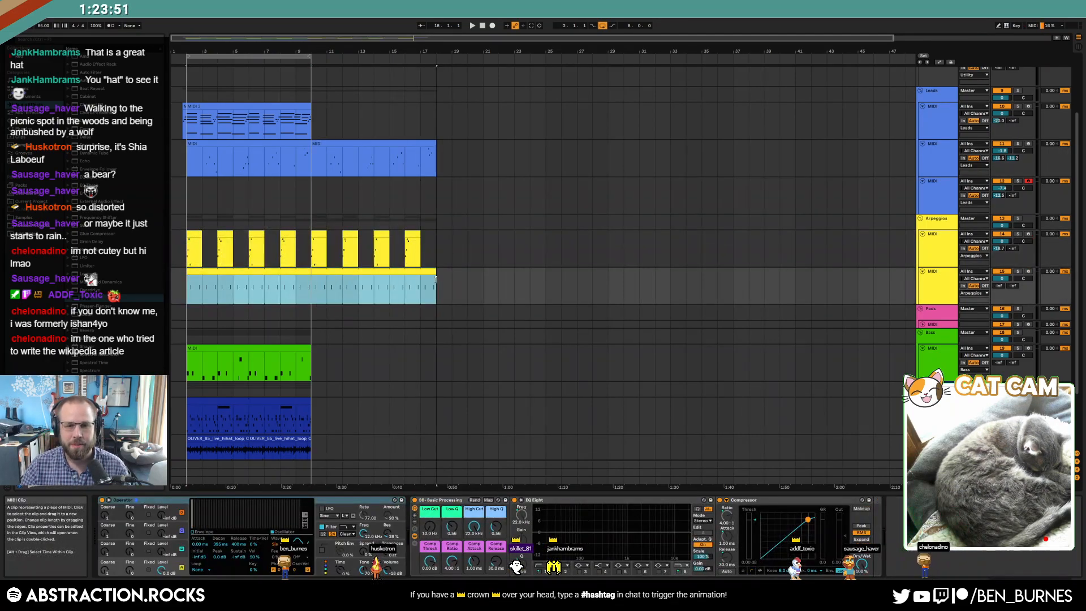
- Extend the Bass track's MIDI clip so that its pattern runs to bar 18
left_click(300, 349)
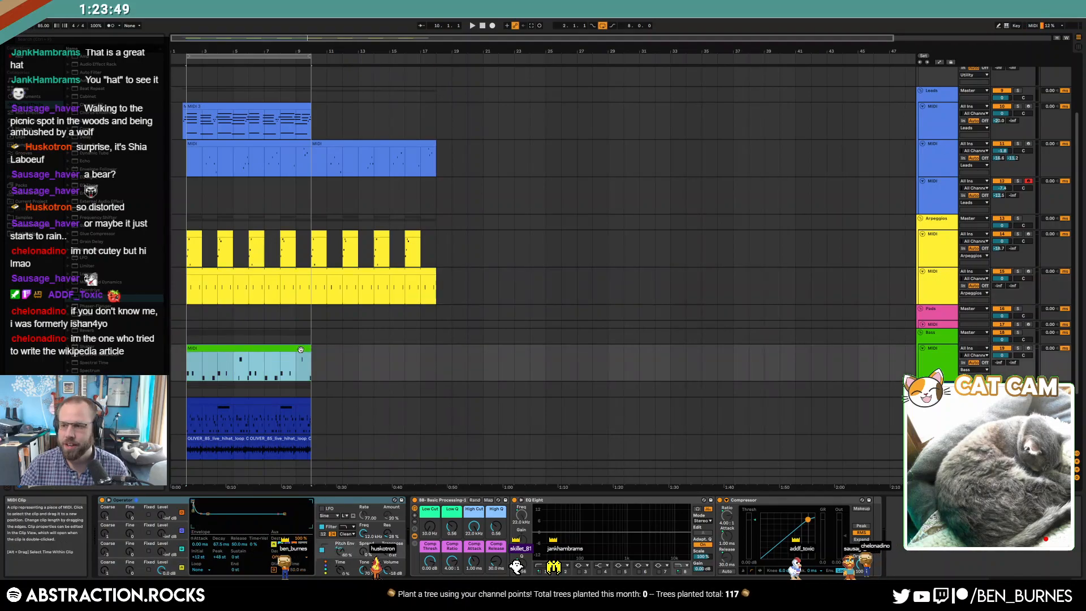
left_click_drag(309, 347, 435, 355)
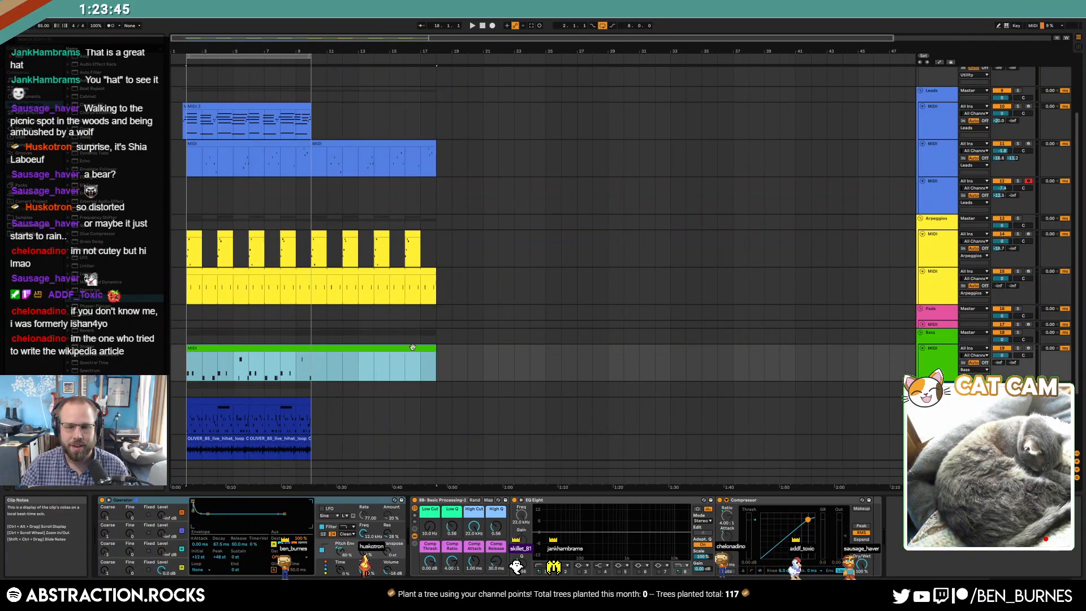
double_click(393, 350)
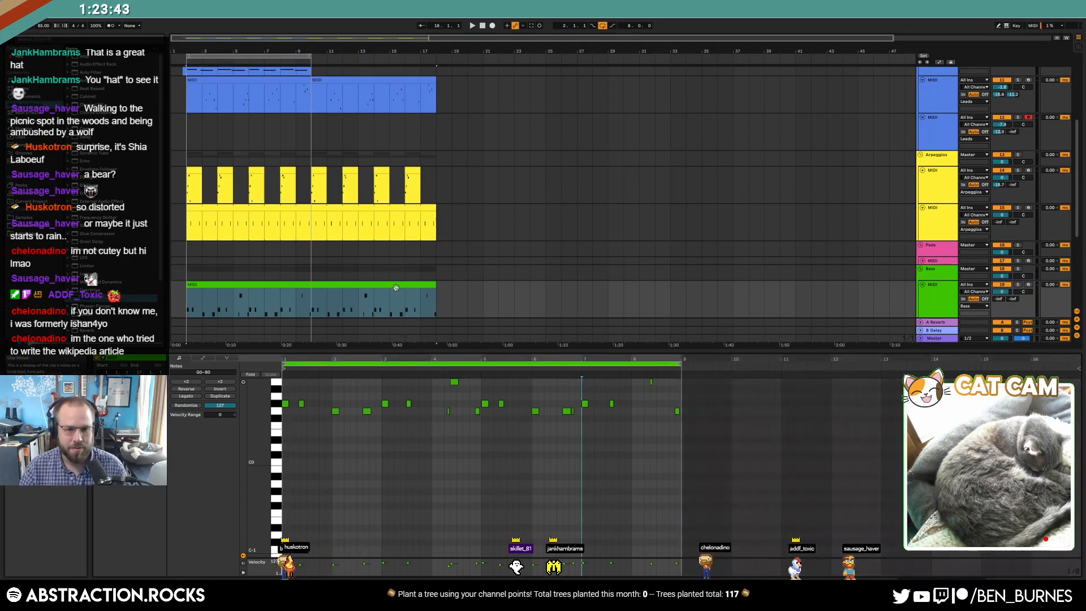
- Extend the drum RACK pattern so that it fills bars 10 to 18
scroll(304, 171, "down", 5)
left_click_drag(310, 193, 190, 269)
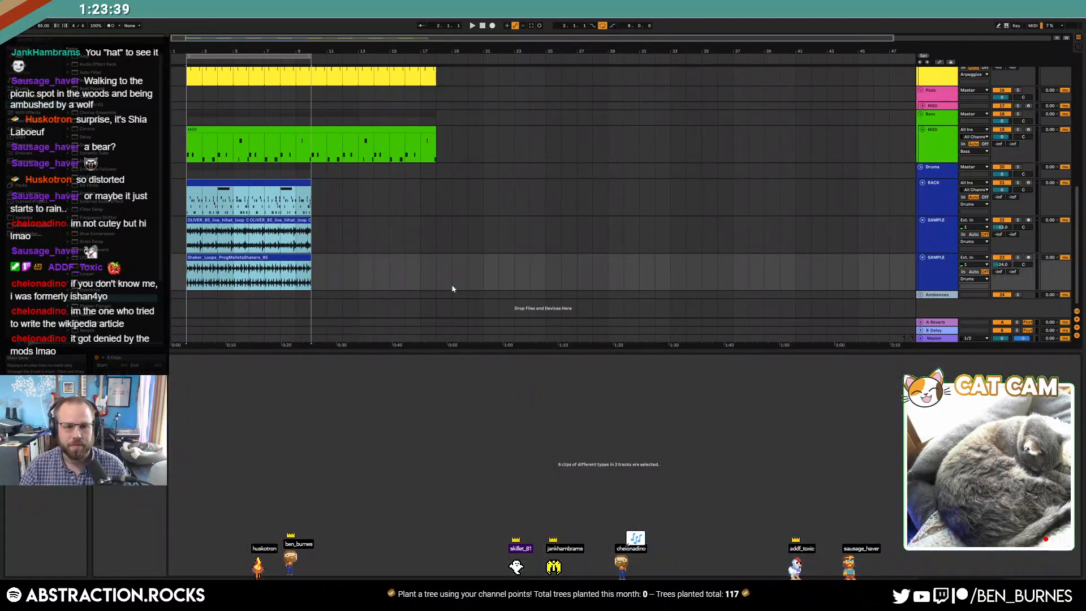
left_click(368, 233)
left_click_drag(311, 199, 436, 199)
left_click(435, 225)
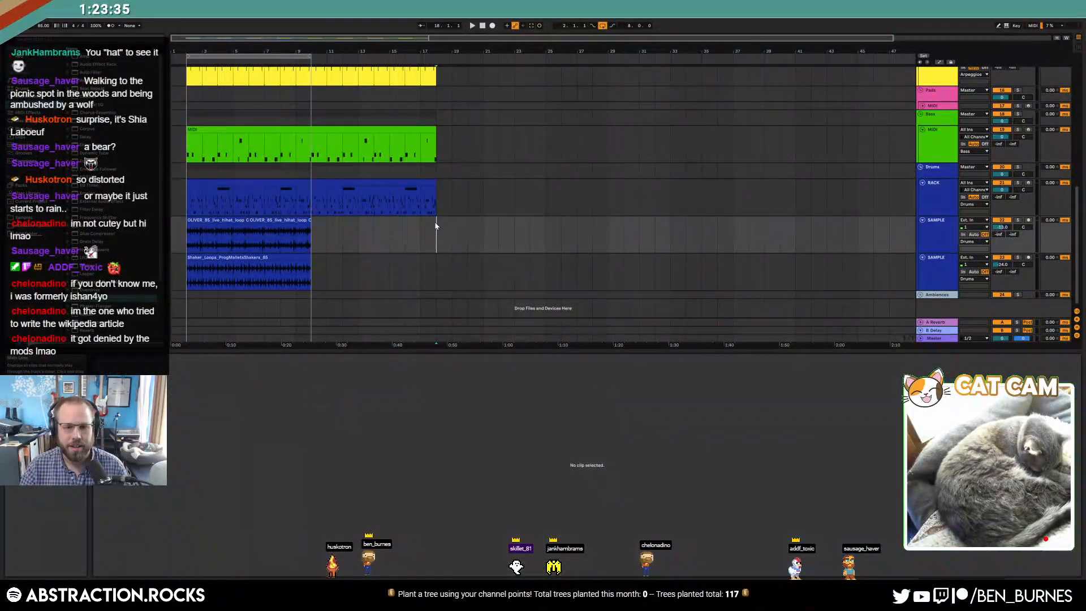
- Move both OLIVER hi-hat loop clips on the first drum SAMPLE track eight bars on, to bars 10 to 18
left_click(277, 218)
left_click(225, 219)
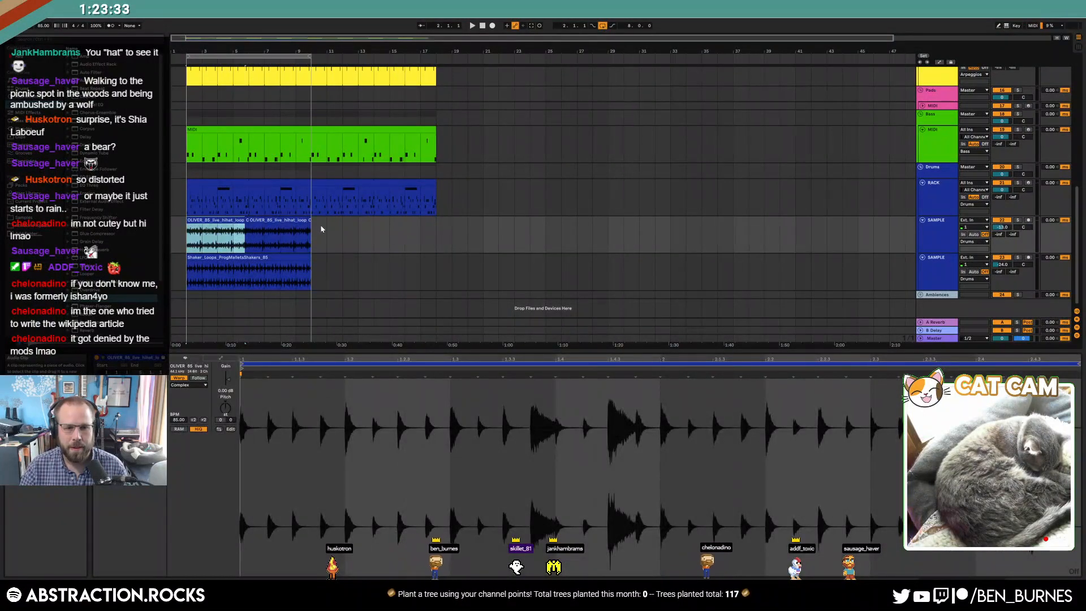
left_click(309, 220, "shift")
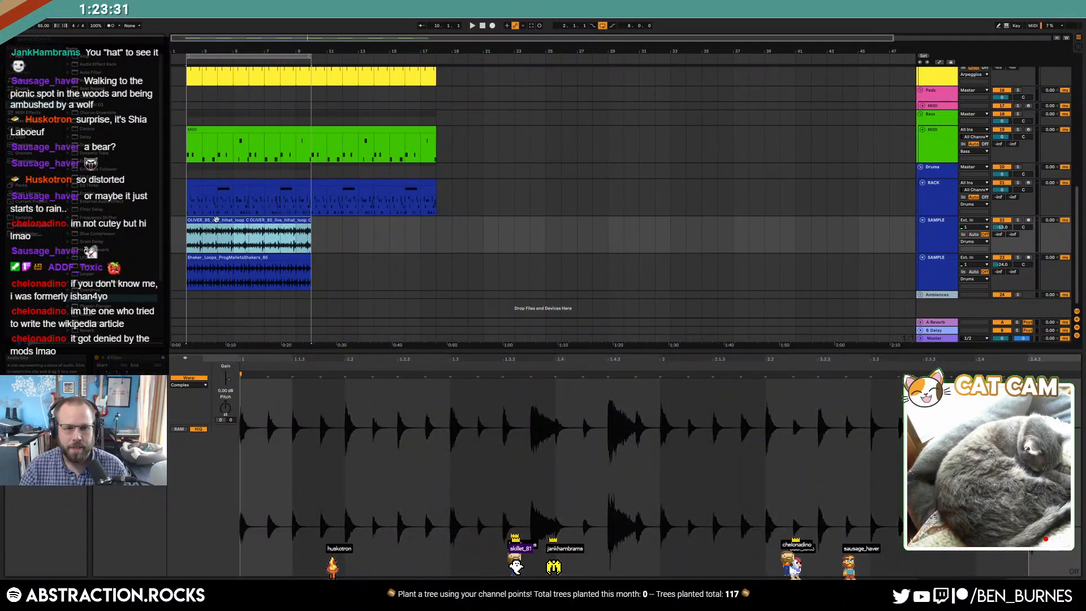
mouse_move(226, 221)
left_mouse_down()
mouse_move(362, 225)
mouse_move(351, 225)
left_mouse_up()
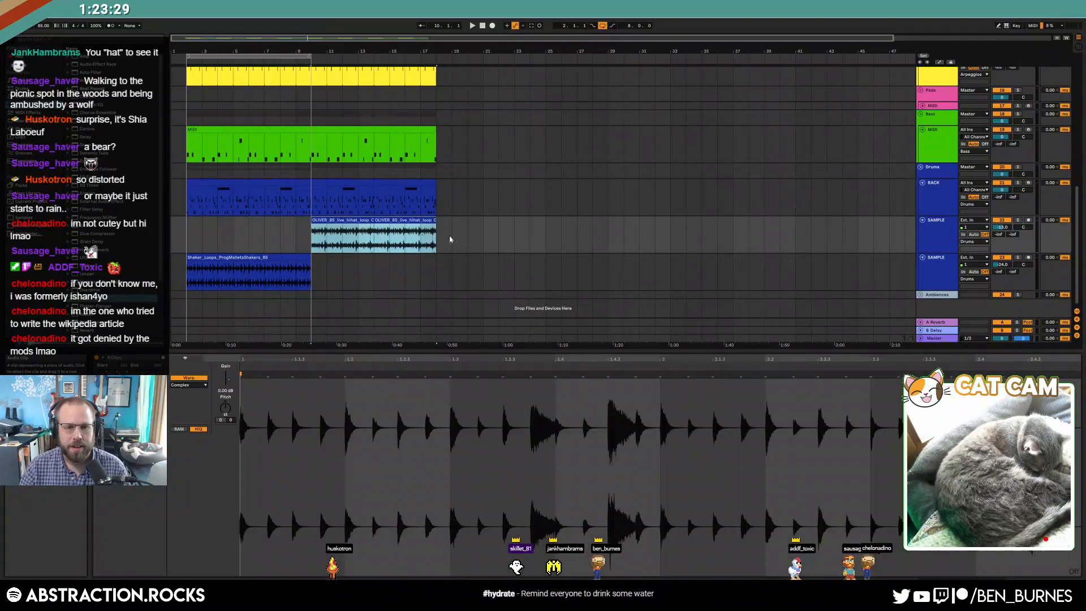
left_click(499, 235)
- Duplicate the shaker loop clip into bars 10 to 18 and extend the arrangement loop's end to bar 18
left_click(307, 257)
key("ctrl+d")
key("shift+Tab")
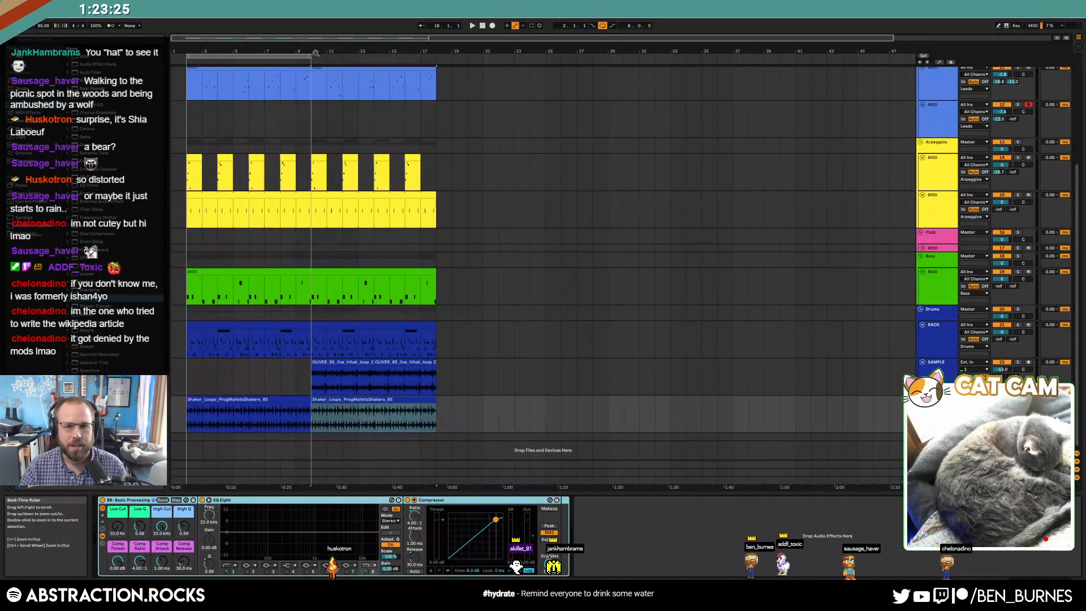
left_click_drag(311, 55, 436, 55)
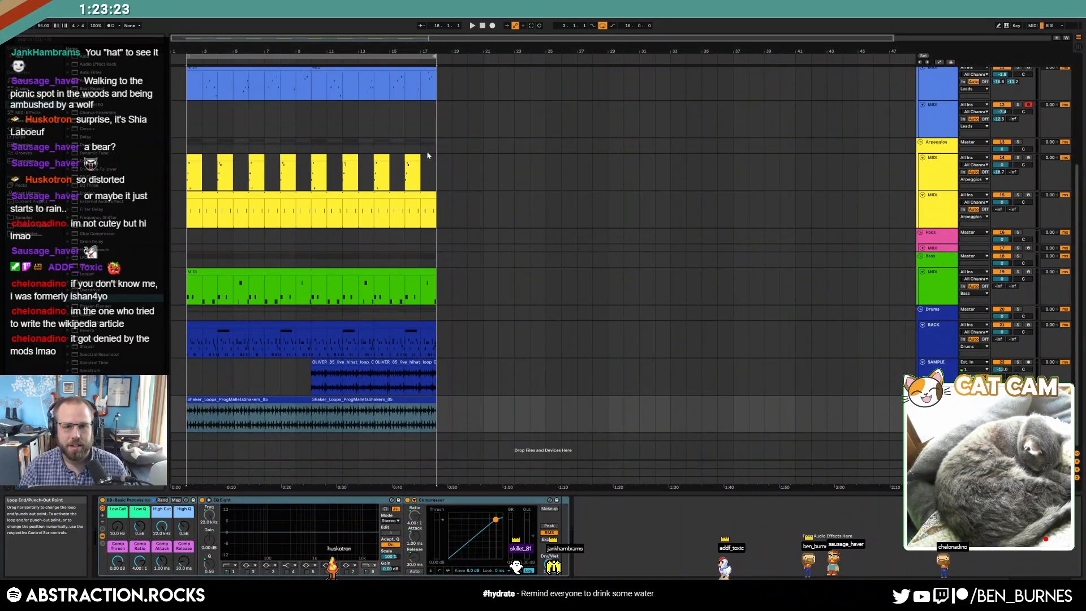
- Copy the drum RACK pattern into bars 18 to 25 and deactivate the copy's closed hi-hat and Tap 2 notes
left_click(438, 160)
mouse_move(433, 333)
left_mouse_down()
mouse_move(544, 330)
mouse_move(444, 337)
left_mouse_up()
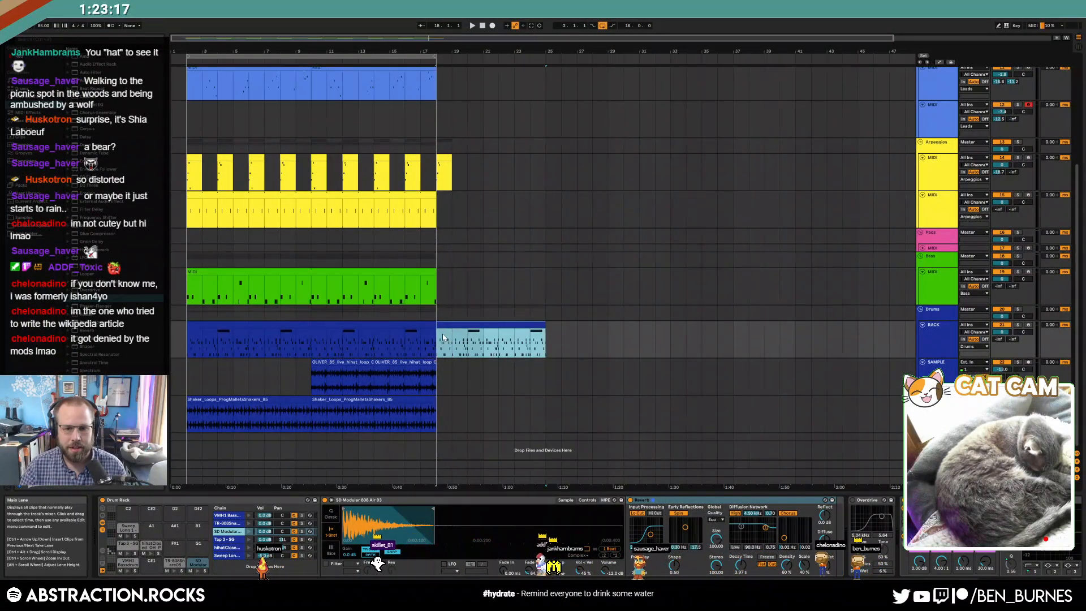
double_click(454, 325)
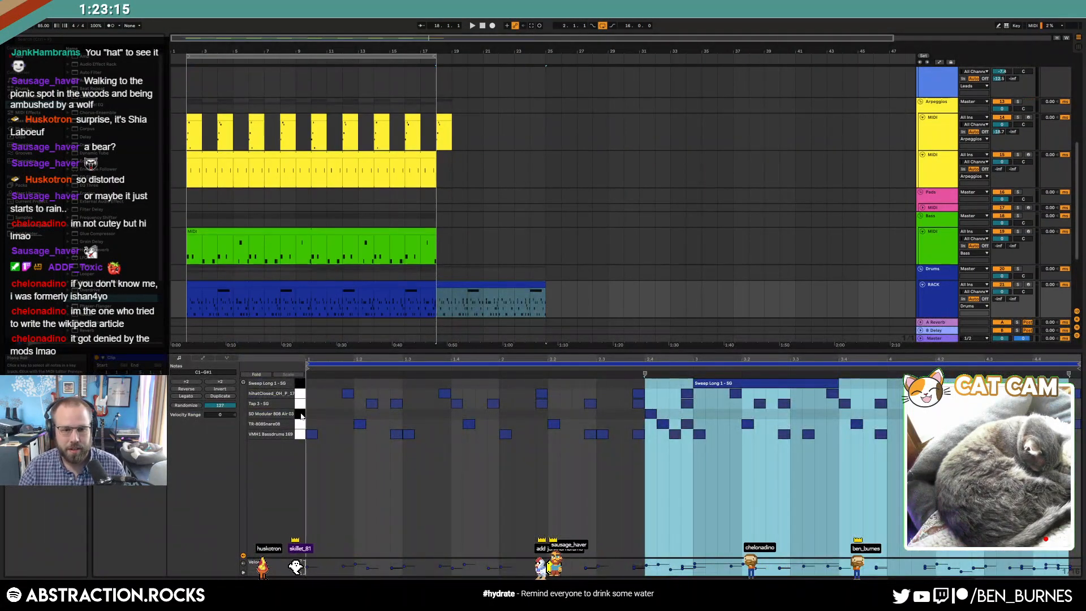
left_click(301, 414)
left_click(301, 403)
left_click(300, 395, "shift")
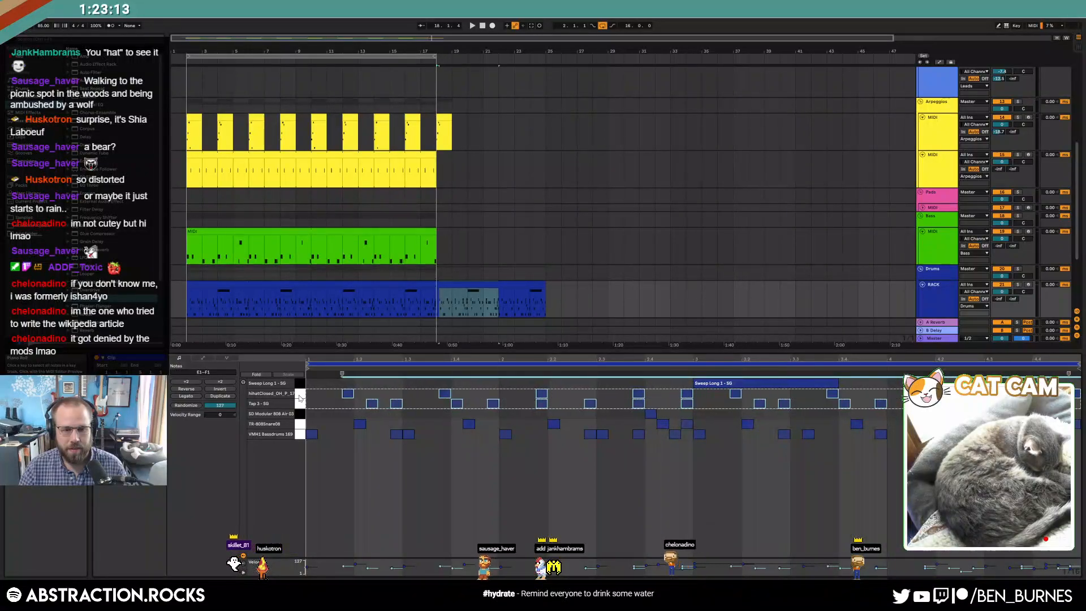
key("0")
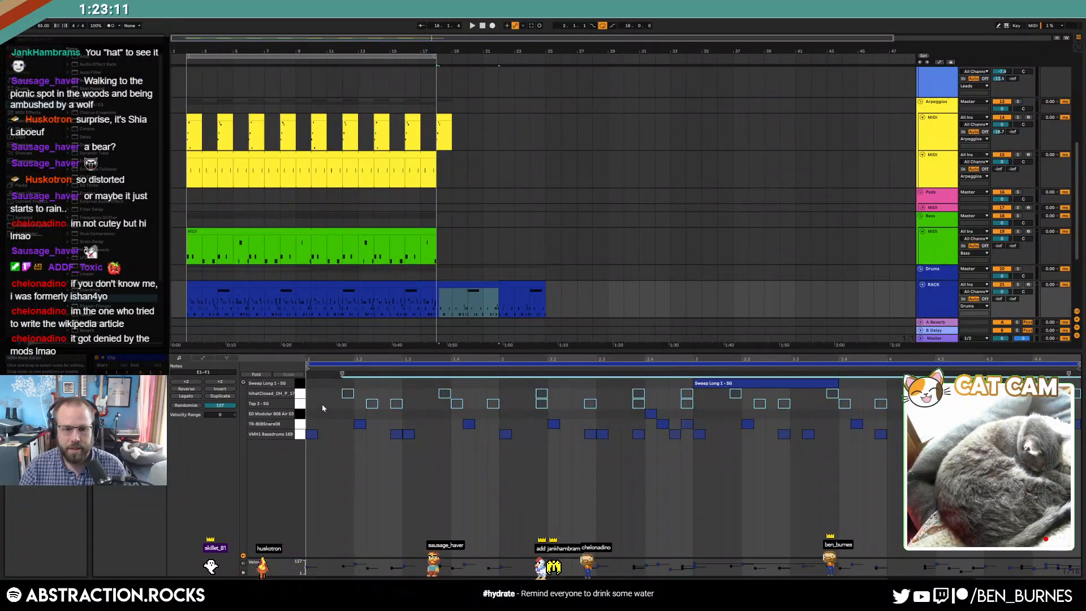
key("space")
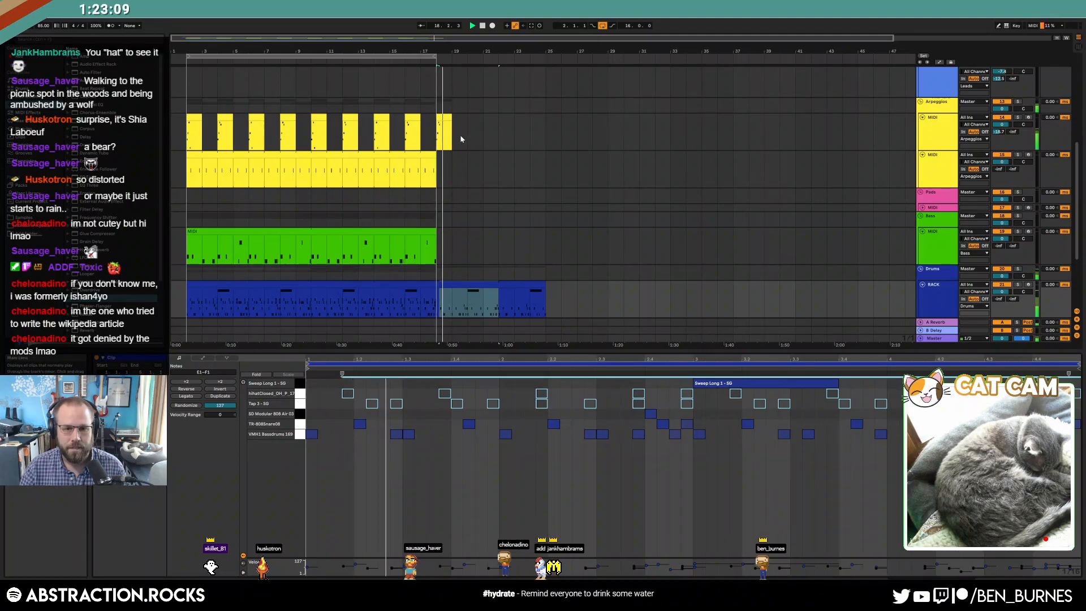
- Enable Warp on the first shaker loop clip and extend it to bar 25, replacing the duplicate
scroll(434, 281, "down", 4)
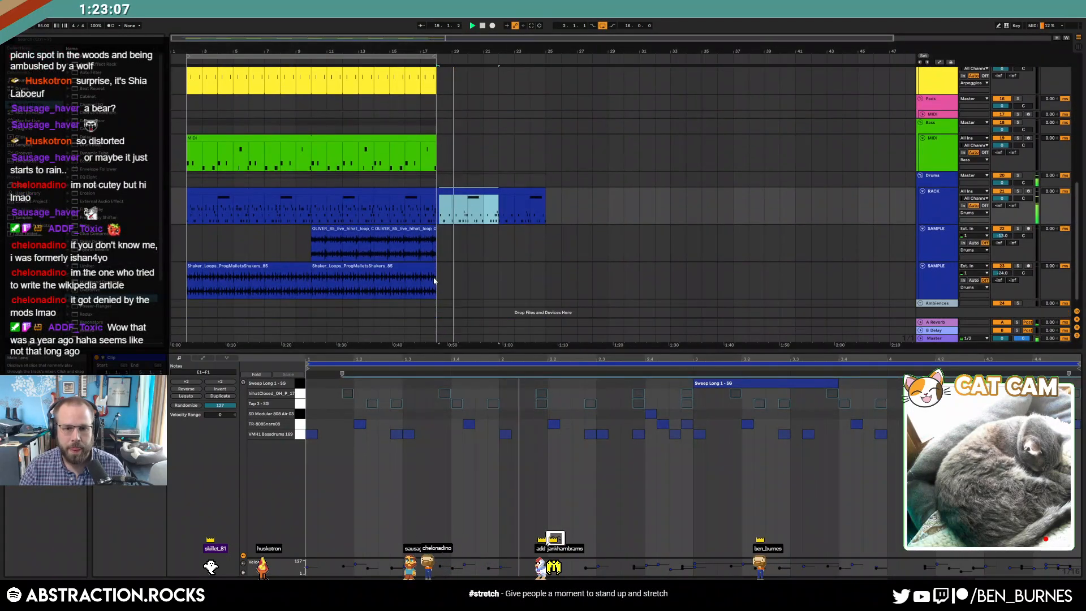
left_click(424, 265)
left_click(276, 266)
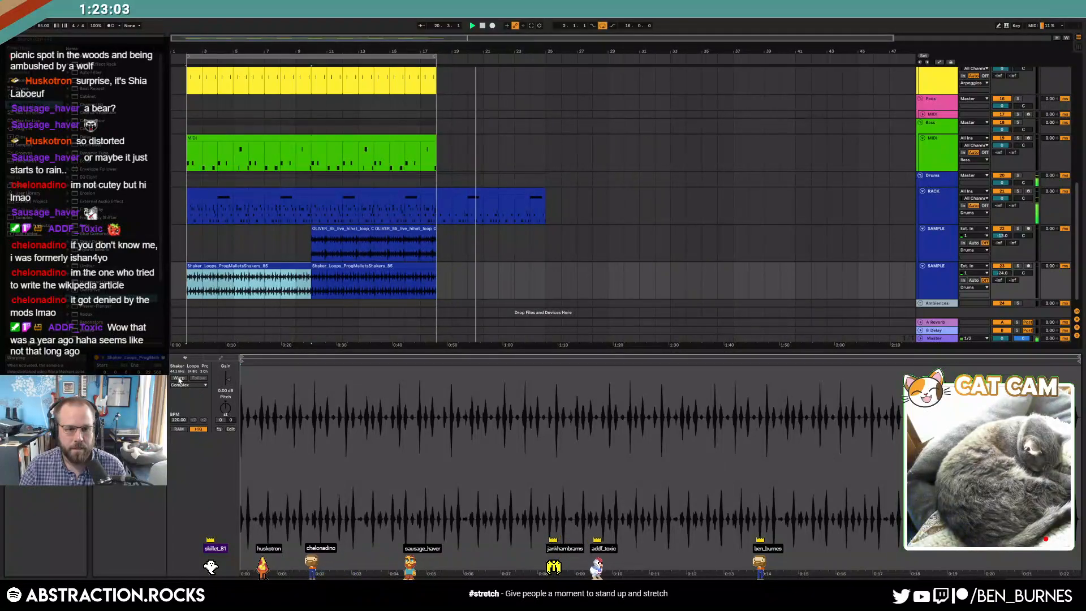
left_click(179, 378)
left_click_drag(307, 264, 545, 266)
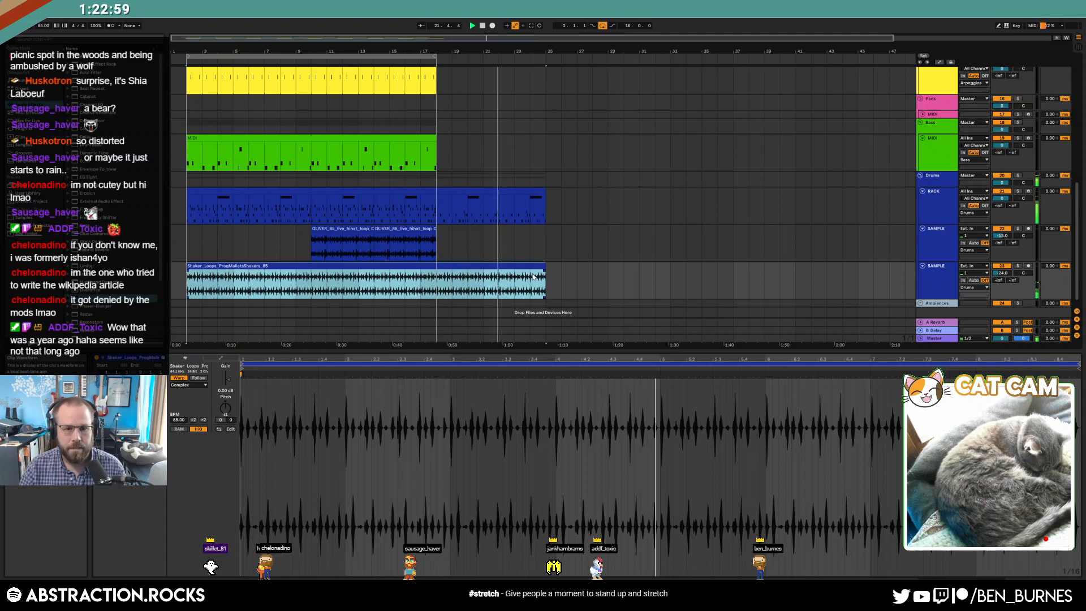
left_click(560, 269)
- Set the arrangement loop to bars 18 to 25 and extend the Bass clip to bar 25
left_click(457, 337)
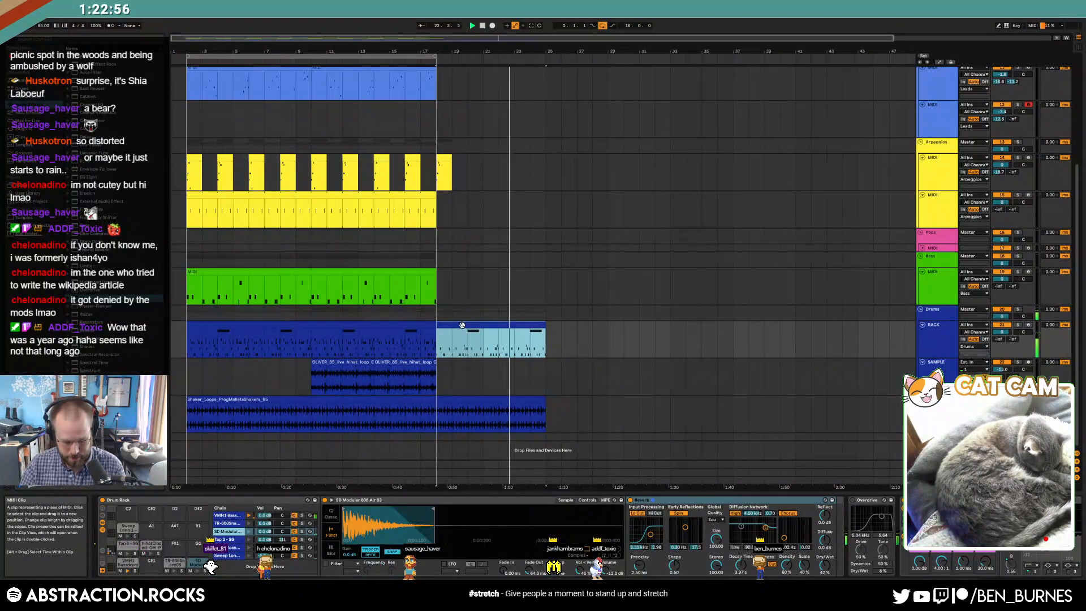
double_click(489, 323)
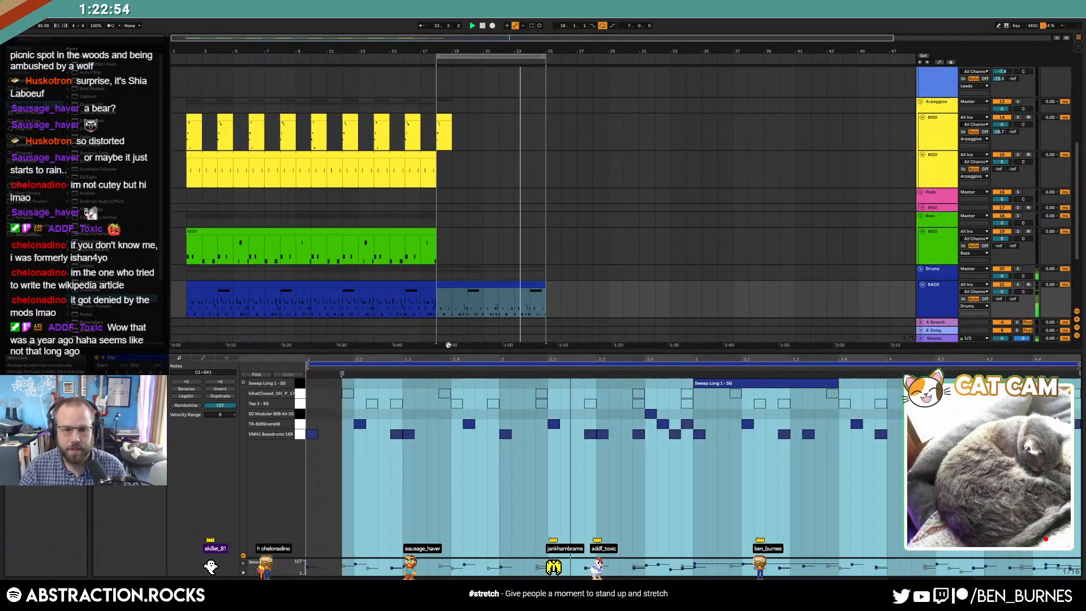
key("shift+Tab")
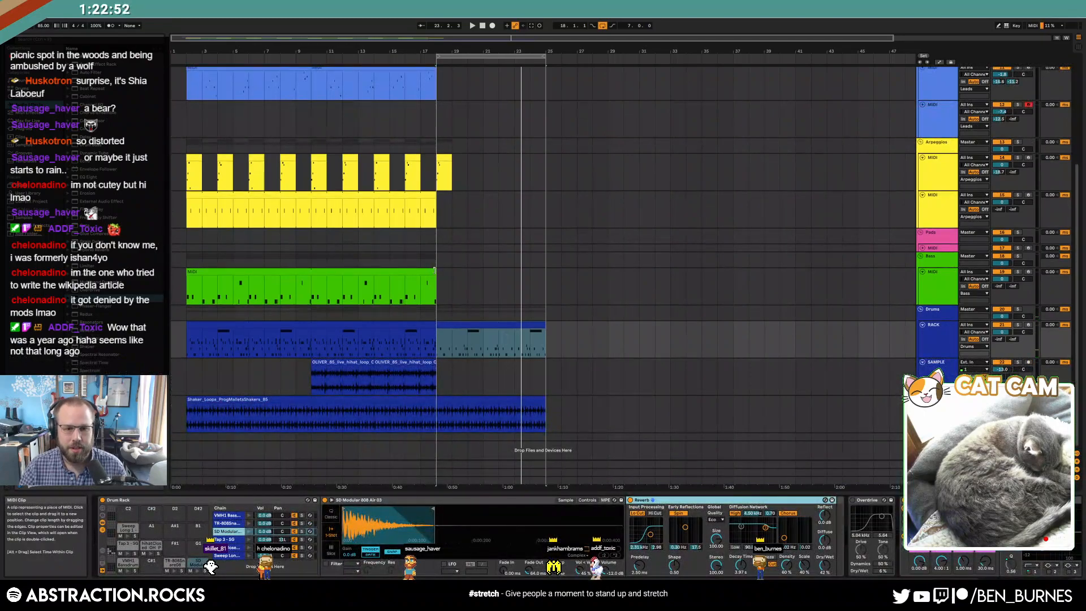
left_click_drag(434, 271, 544, 281)
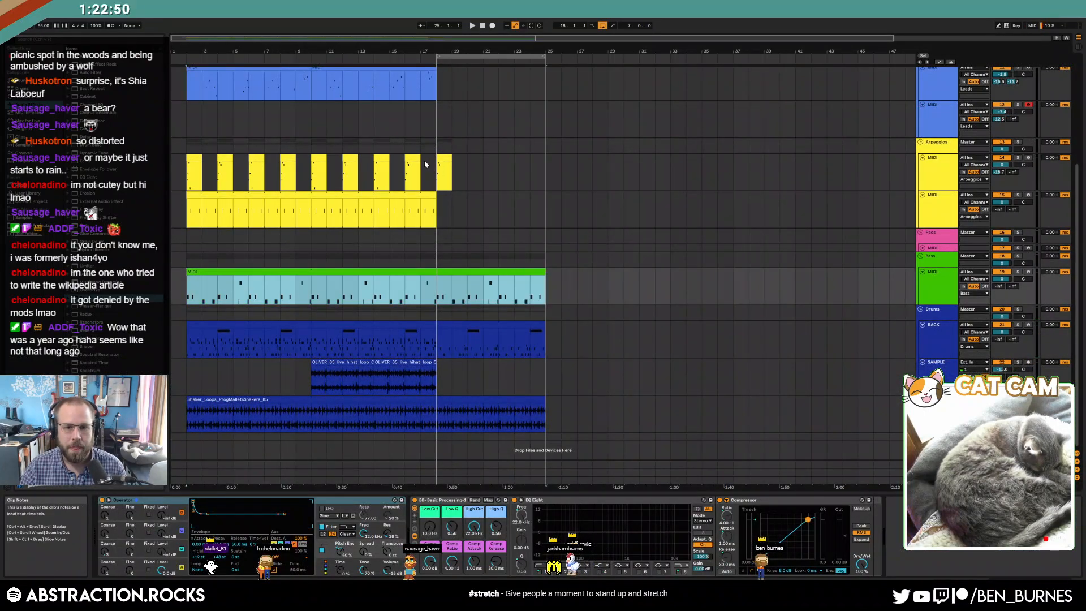
left_click_drag(416, 169, 346, 175)
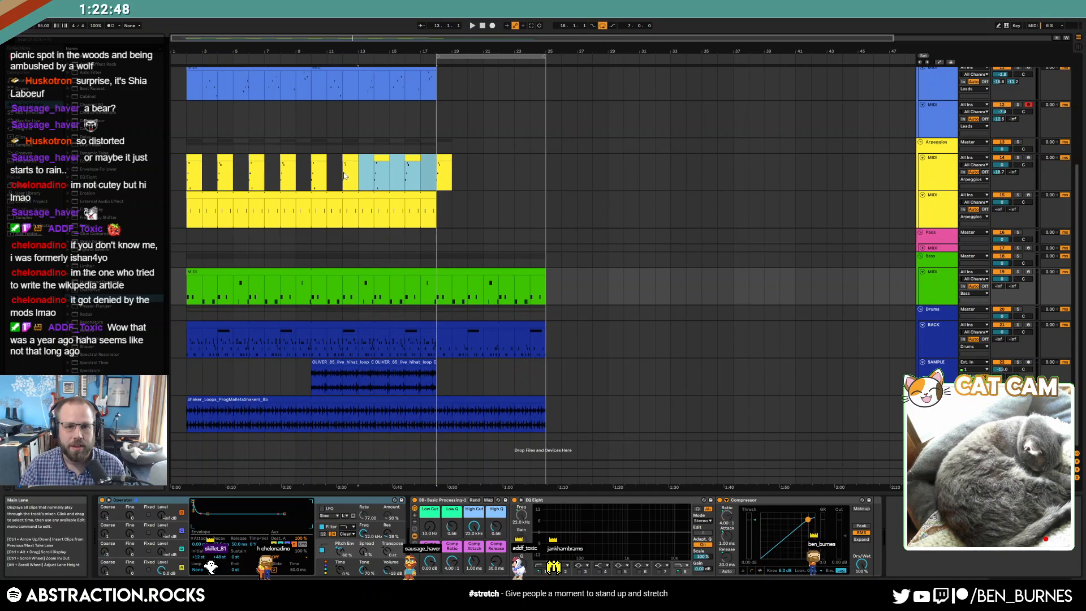
key("ctrl+d")
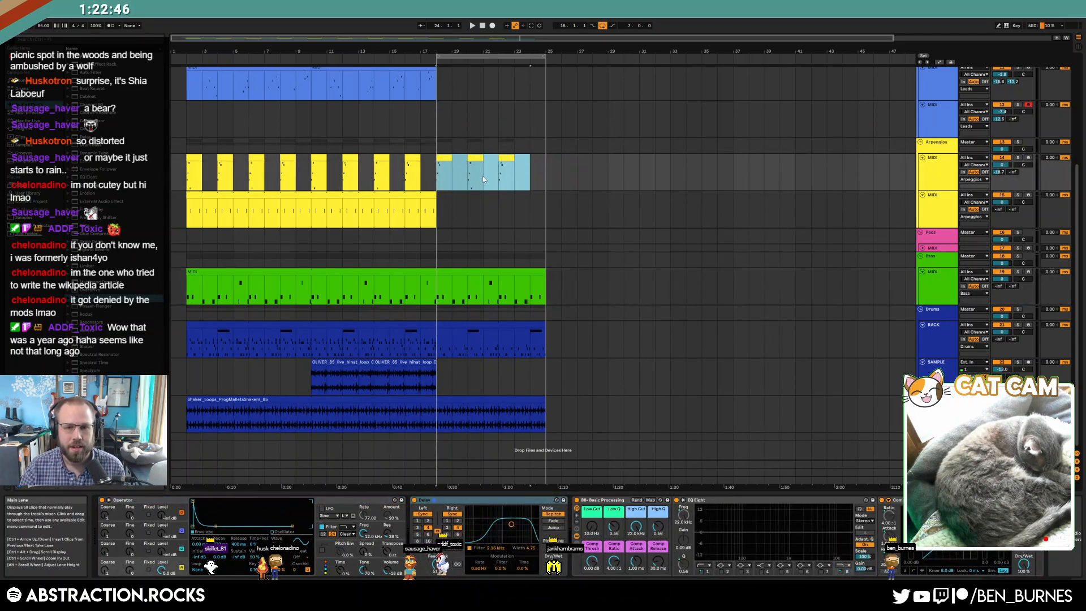
key("ctrl+z")
- Duplicate the first Arpeggios track's bars 10 to 18 into the following eight bars and extend the arrangement loop to bar 26
left_click_drag(309, 177, 432, 178)
key("ctrl+d")
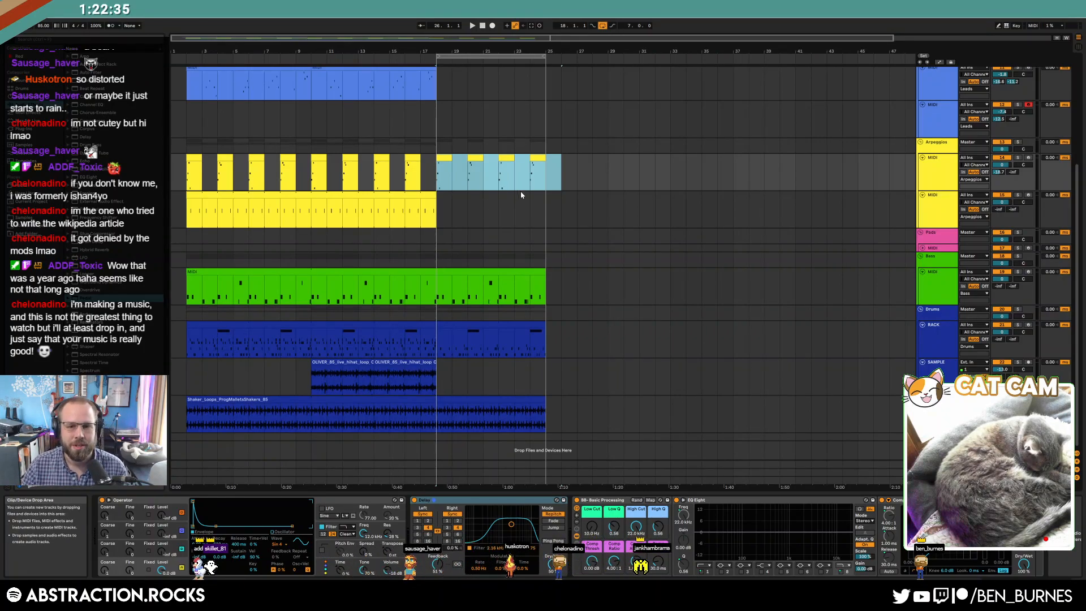
left_click(552, 246)
mouse_move(543, 57)
left_mouse_down()
mouse_move(570, 58)
mouse_move(555, 60)
left_mouse_up()
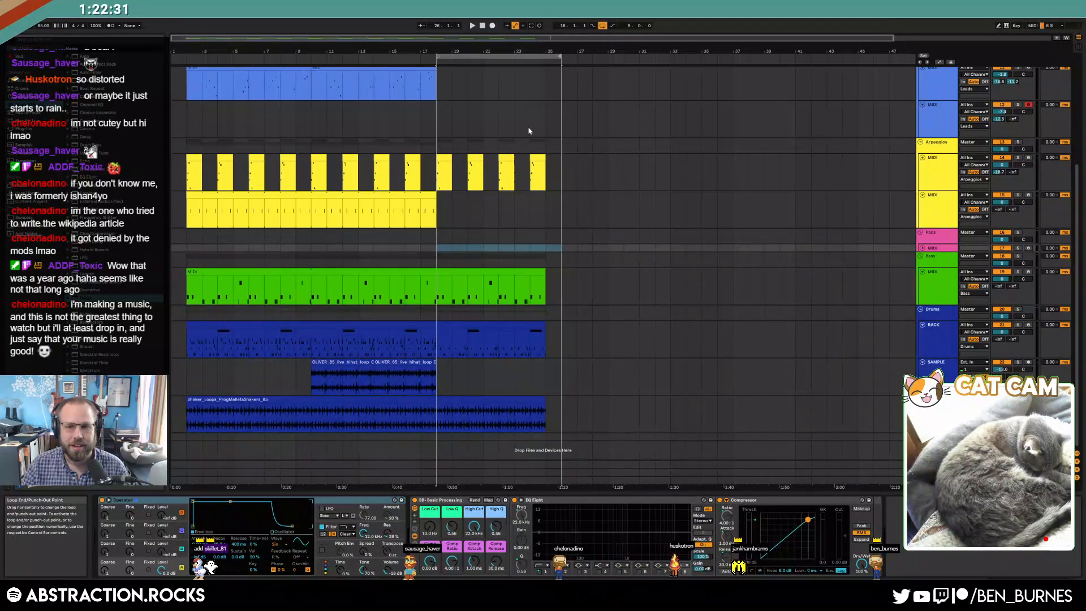
- Extend the Bass, drum RACK and shaker loop clips from bar 25 to bar 26
left_click(544, 284)
left_click_drag(545, 283, 555, 272)
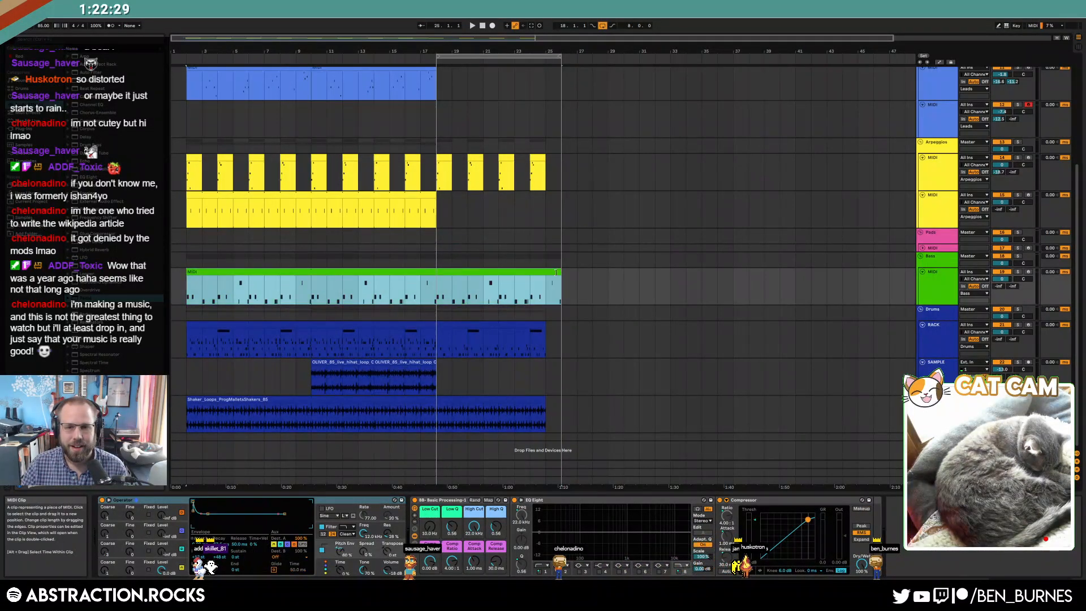
left_click_drag(543, 323, 560, 323)
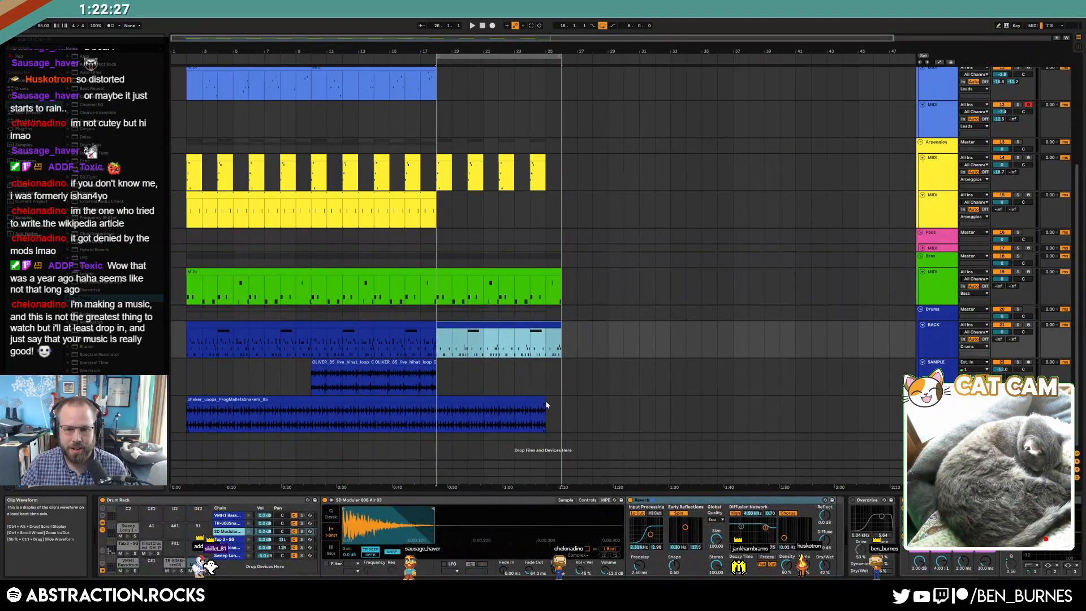
left_click_drag(546, 405, 561, 405)
left_click(437, 416)
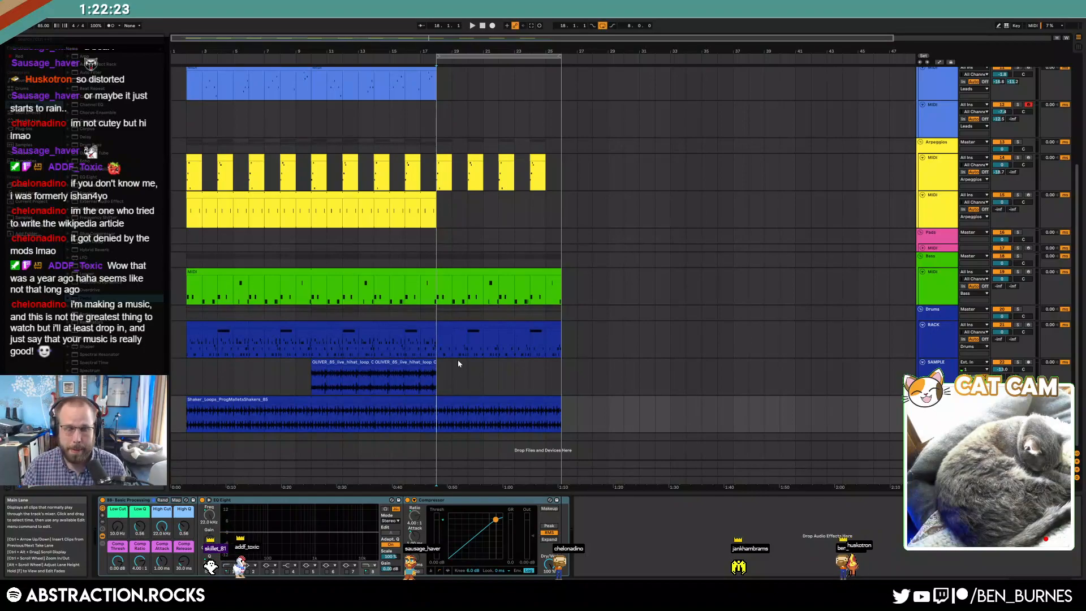
- Play back the new section from bar 18 to review it
left_click(439, 205)
key("space")
scroll(466, 235, "up", 5)
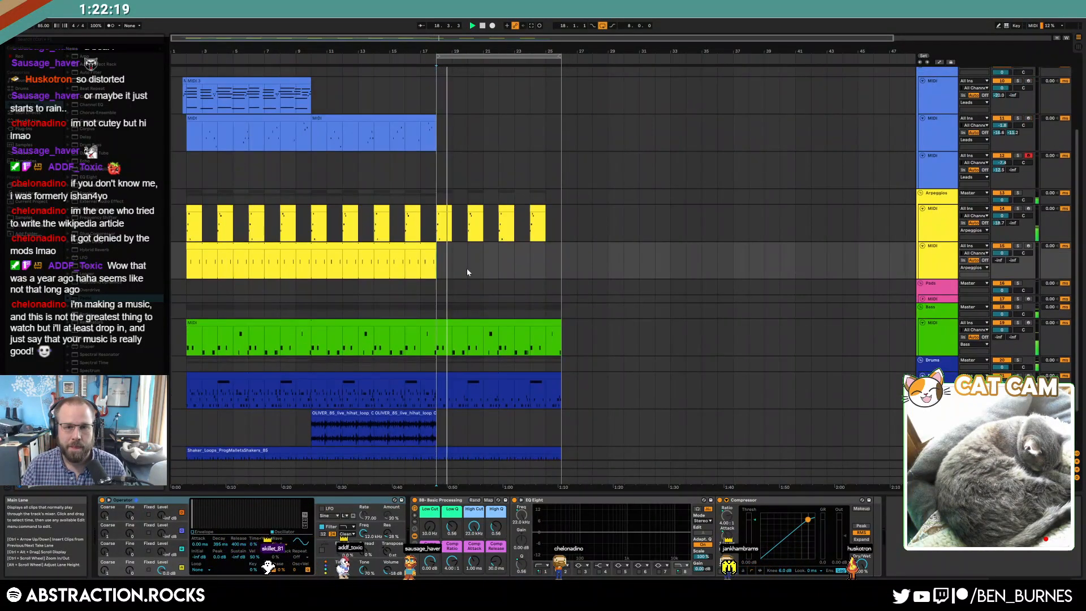
scroll(463, 281, "up", 1)
scroll(452, 265, "down", 2)
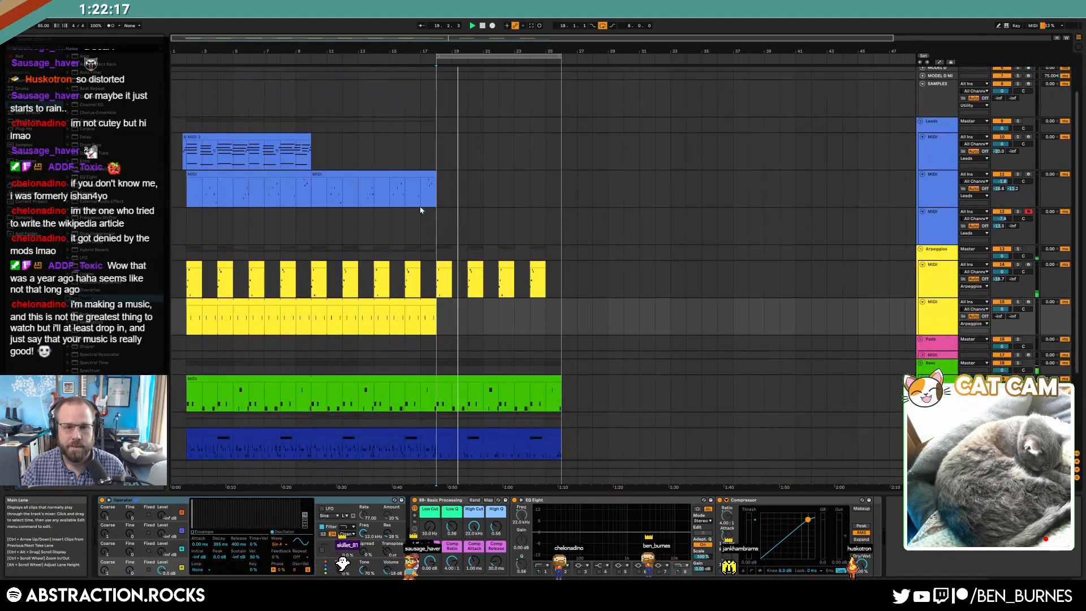
- Duplicate the first Leads track's eight-bar MIDI clip so that the copy runs to bar 18
left_click(286, 137)
key("ctrl+d")
left_click(440, 157)
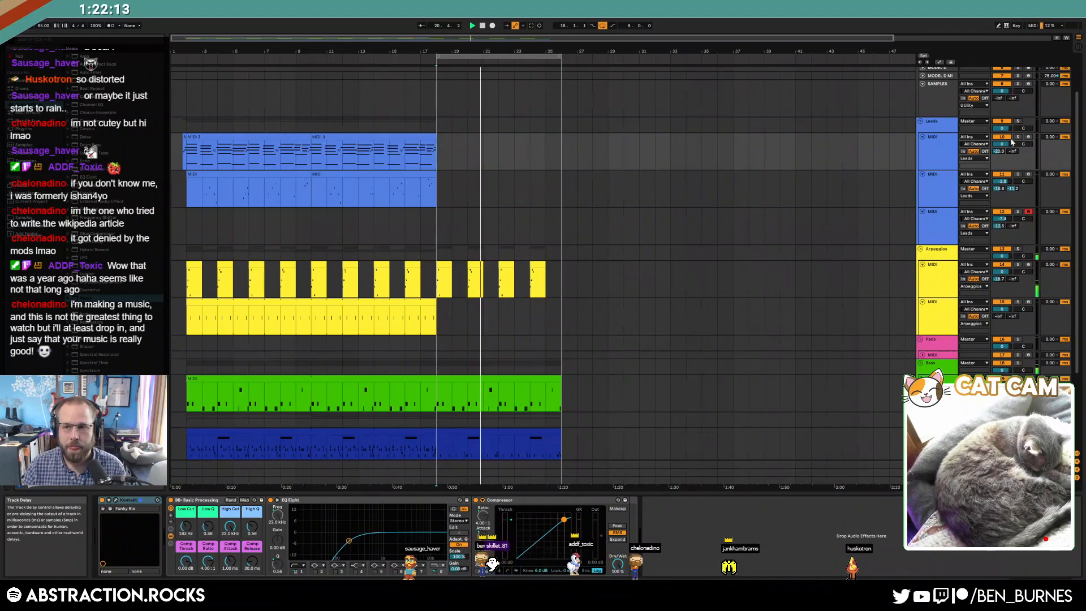
- Arm the first Leads track and start recording into the looped section from bar 18
left_click(1028, 137)
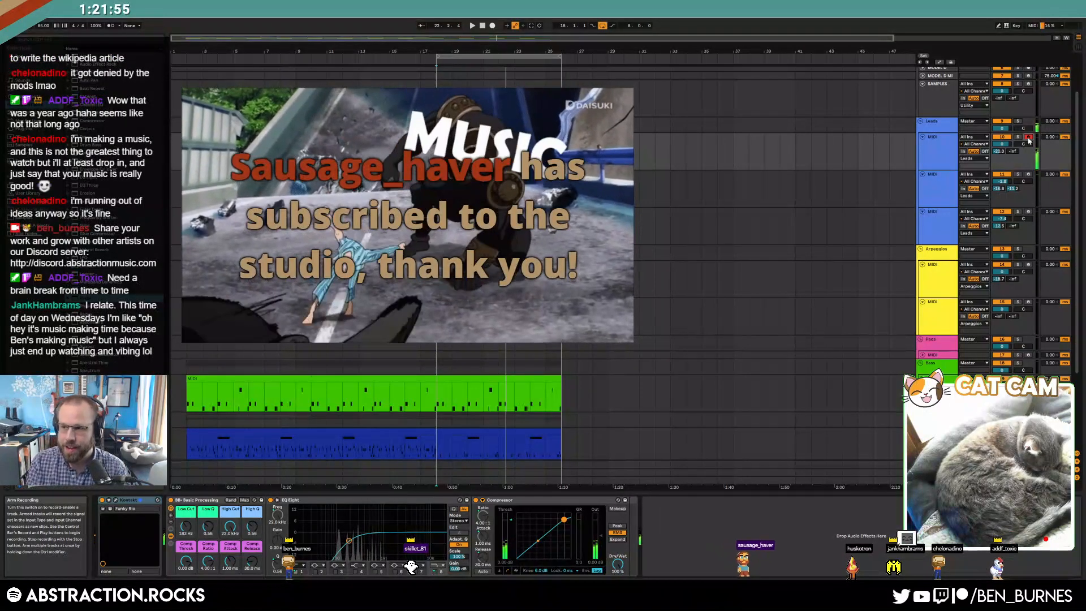
key("F9")
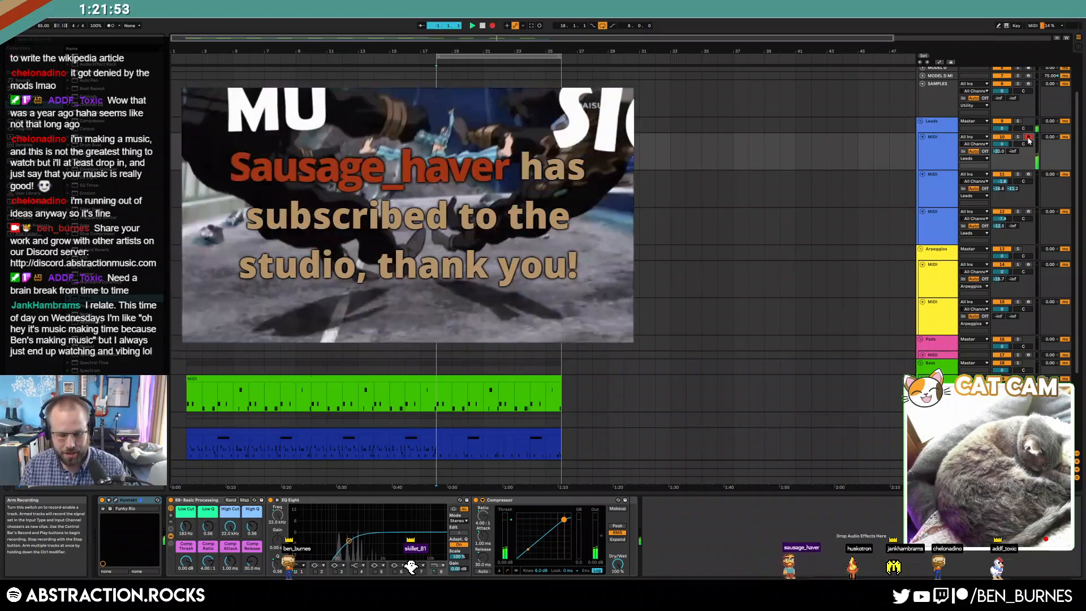
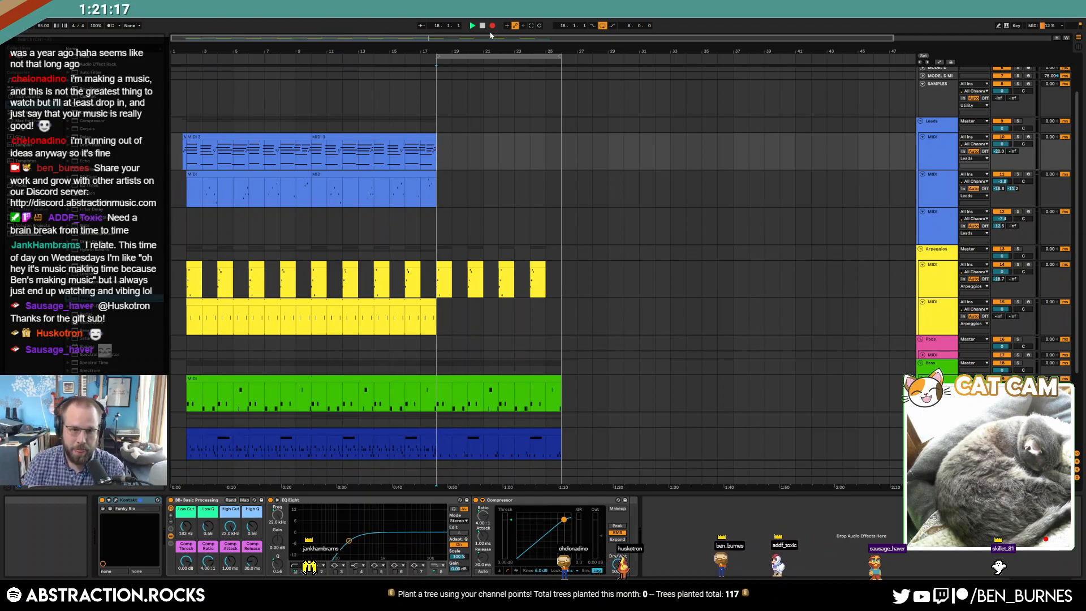
- Arm the third Leads MIDI track and record a lead take into it from bar 18 to about bar 21
left_click(1028, 136)
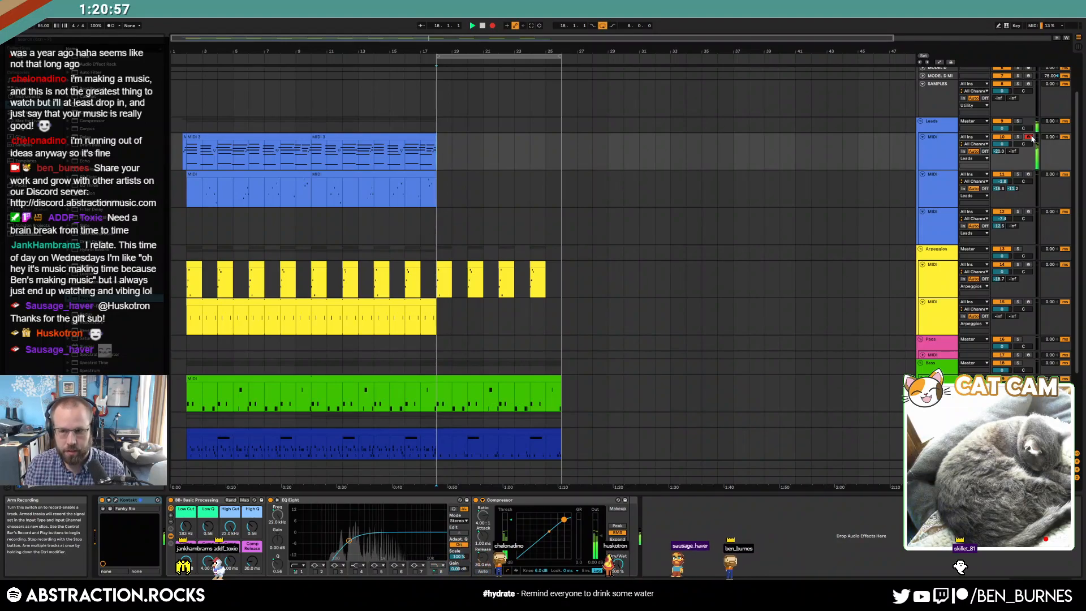
left_click(1029, 212)
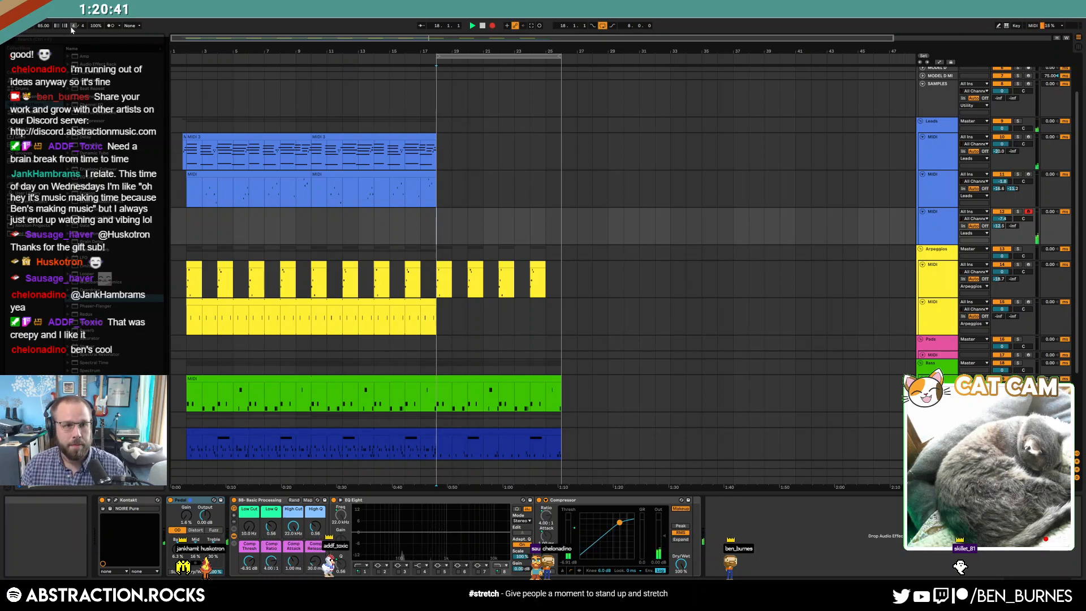
left_click(493, 26)
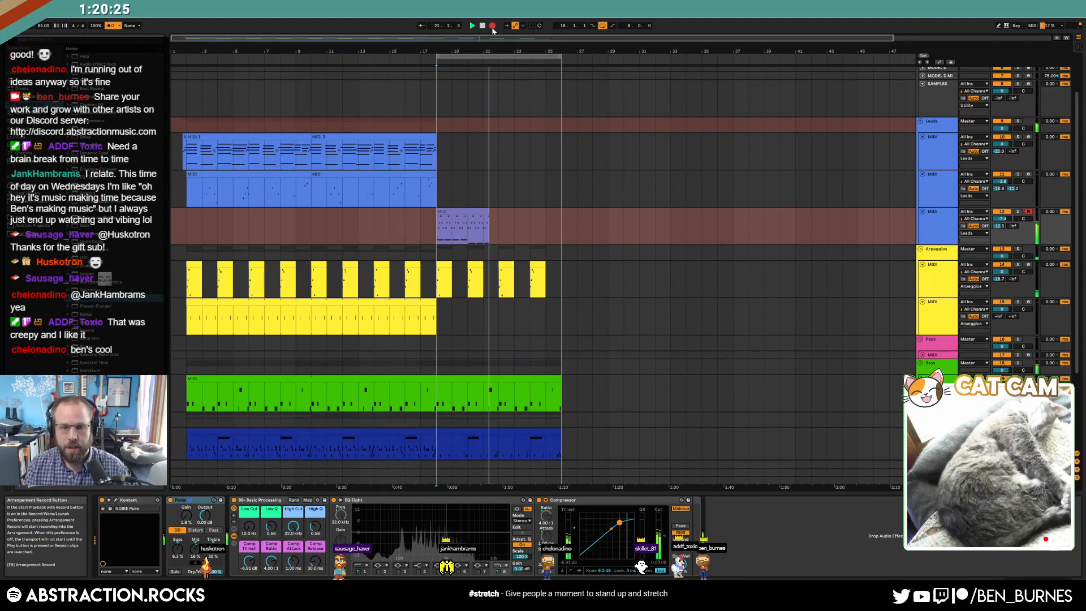
key("space")
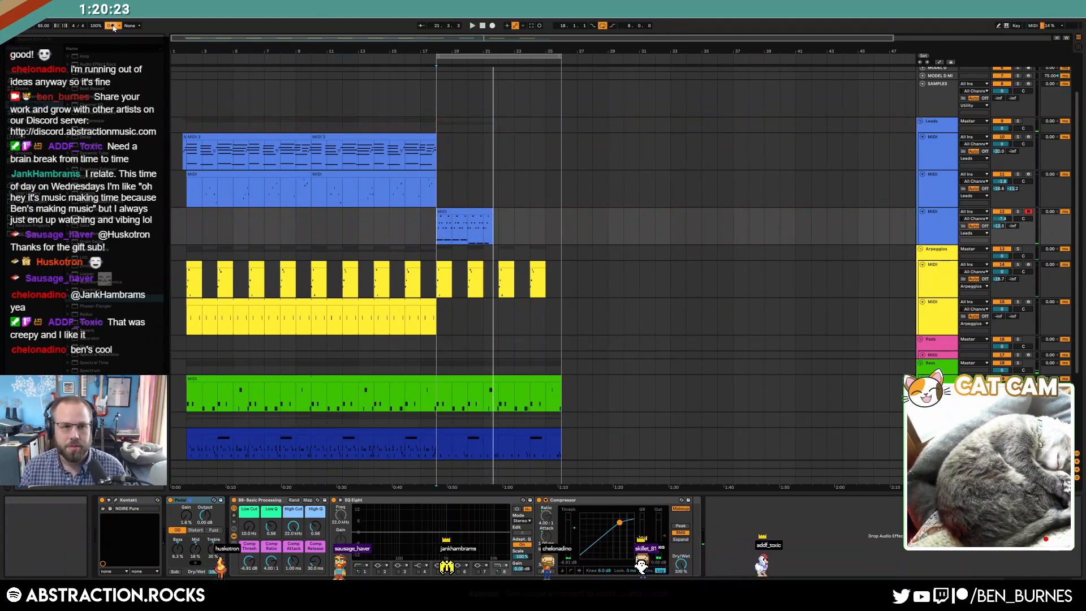
- Open the newly recorded lead clip and align the off-grid notes in its first bar to the grid
double_click(447, 213)
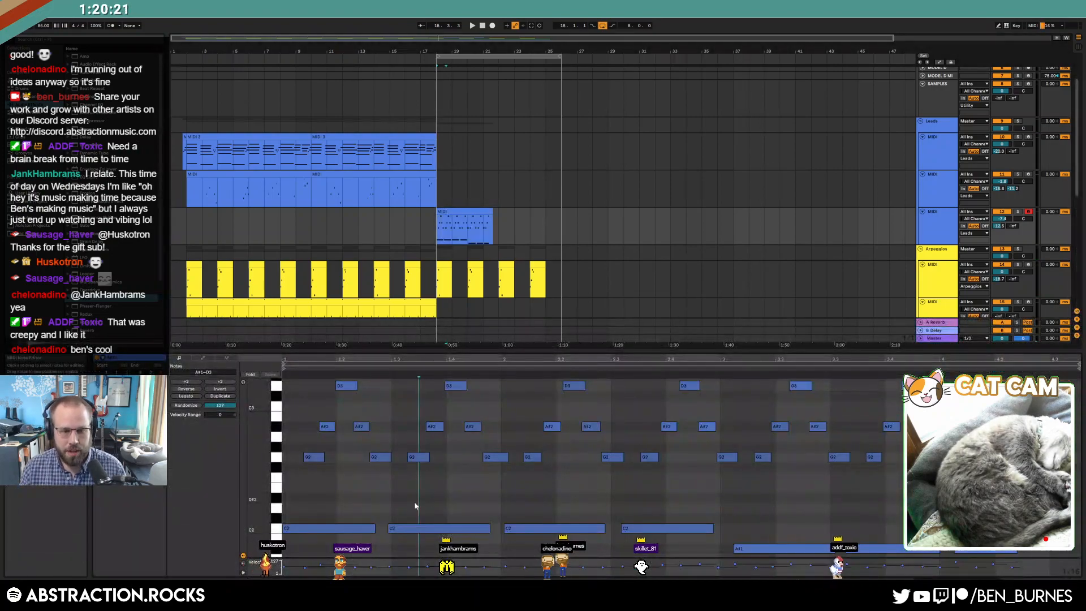
left_click(314, 457)
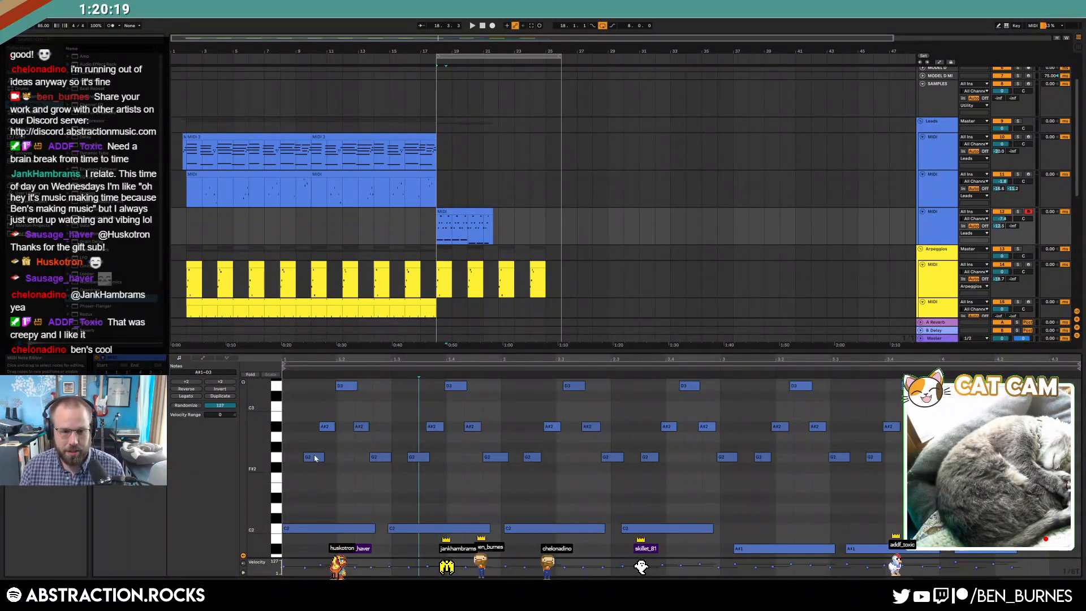
left_click(410, 475)
left_click_drag(425, 529, 428, 529)
left_click(425, 479)
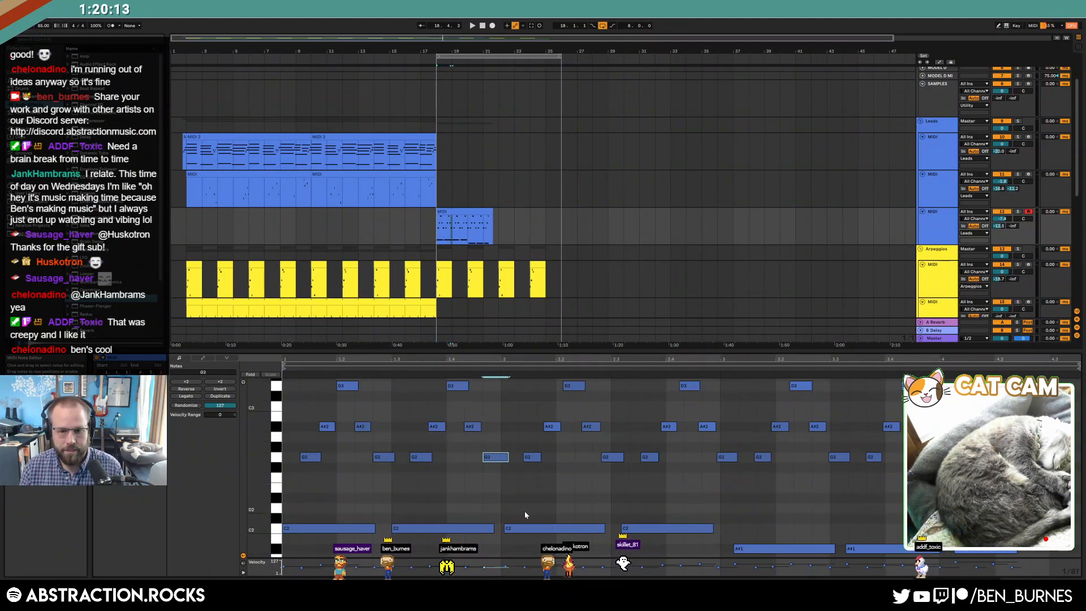
- Quantize the late notes in the second bar of the recorded lead clip
left_click(552, 426)
key("ctrl+u")
left_click(594, 426)
key("ctrl+u")
left_click(609, 456)
key("ctrl+u")
left_click(632, 528)
key("ctrl+u")
left_click(647, 488)
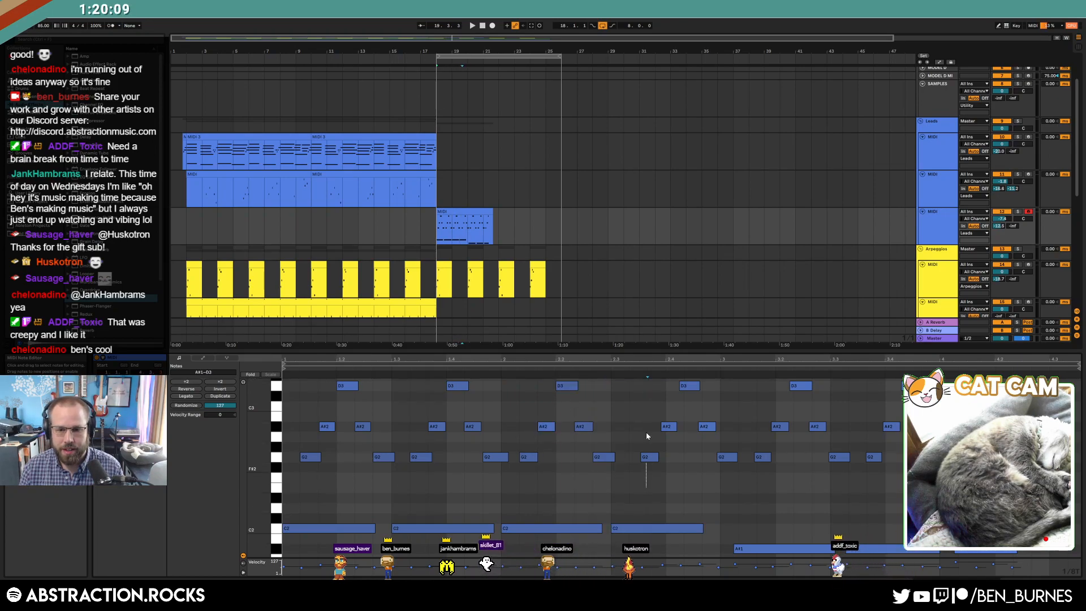
left_click(665, 426)
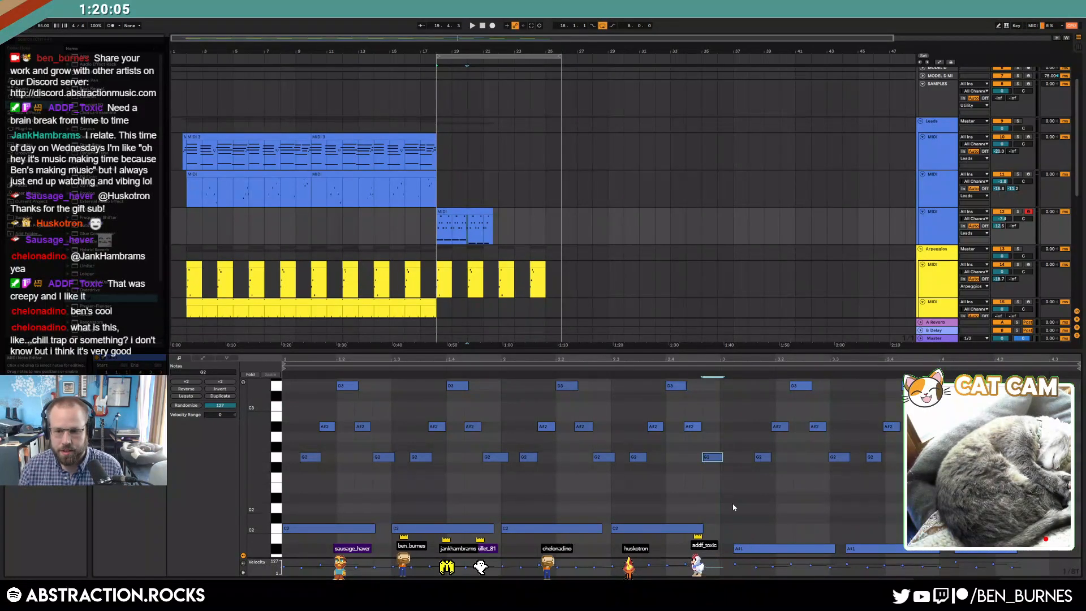
- Shift the A#1 part from the lead clip's third bar onward slightly earlier and quantize its remaining off-grid notes
left_click_drag(740, 382, 1065, 555)
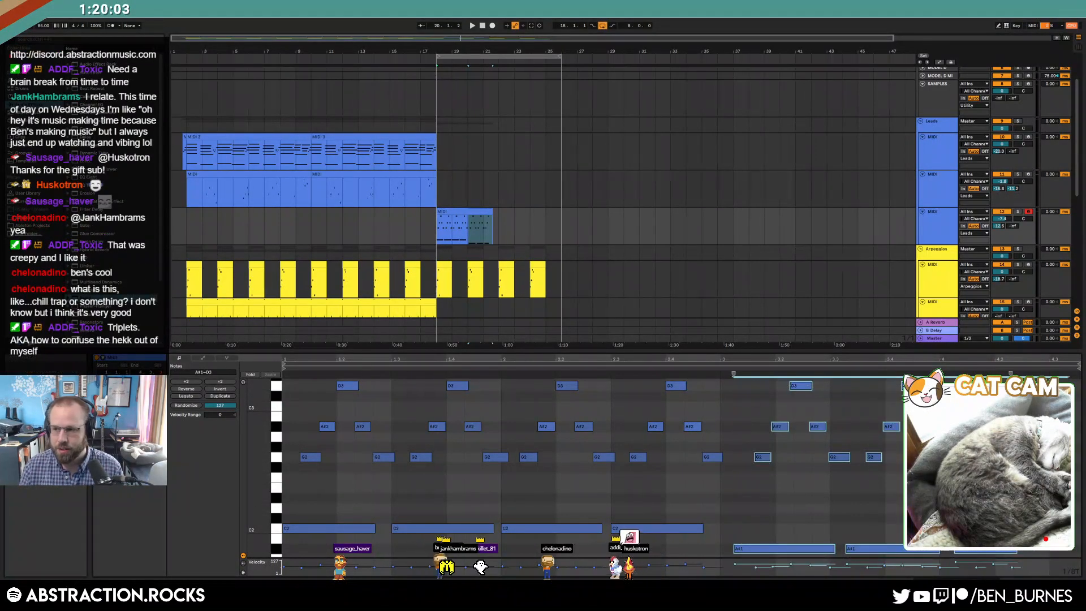
key("Left")
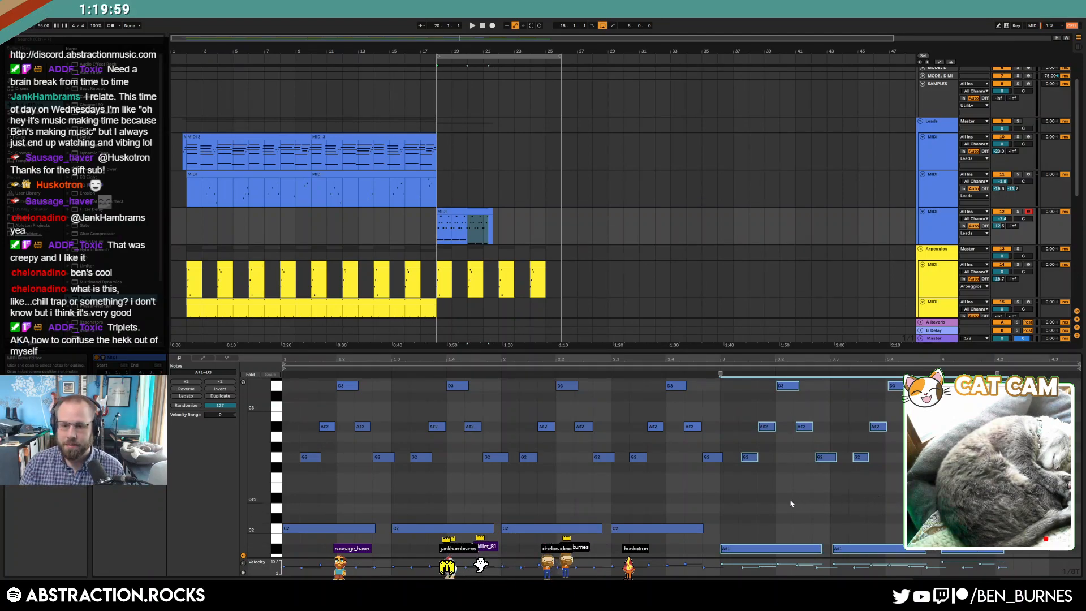
left_click(749, 456)
left_click(849, 548)
mouse_move(860, 497)
left_mouse_down()
mouse_move(890, 459)
mouse_move(905, 390)
left_mouse_up()
key("ctrl+u")
left_click(923, 475)
left_click(961, 550)
key("ctrl+u")
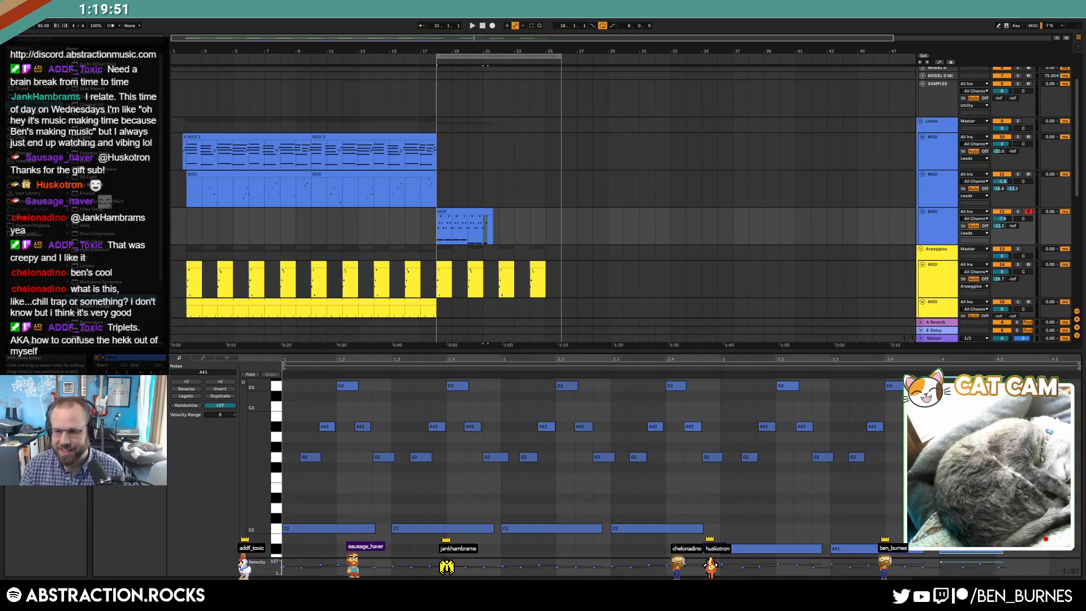
- Delete the last A#1 note of the lead clip and extend the clip to bar 22
key("Delete")
left_click_drag(494, 218, 498, 219)
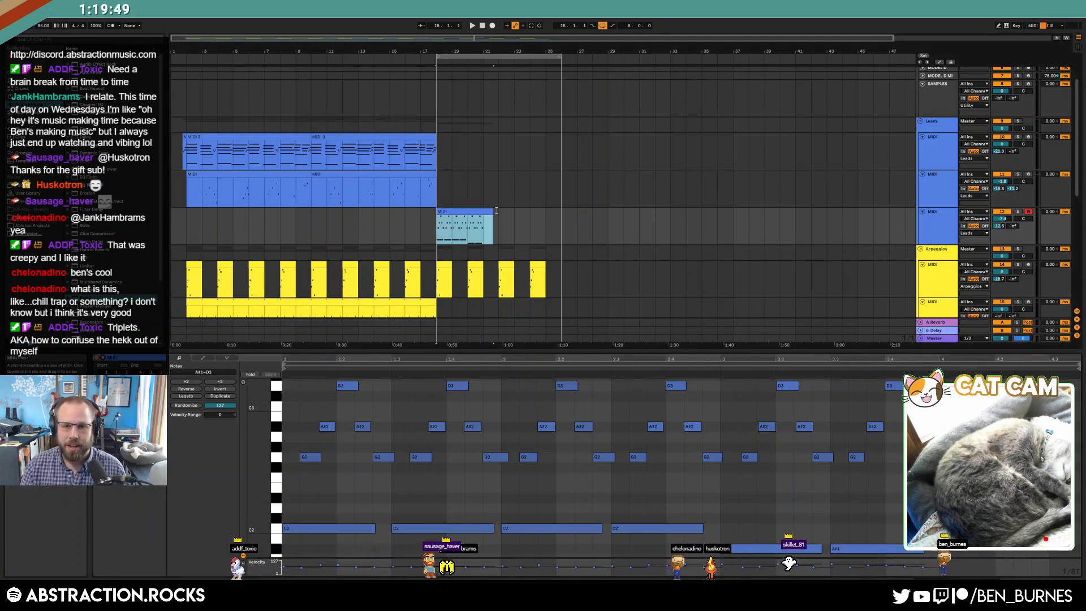
left_click_drag(879, 387, 700, 554)
left_click(900, 466)
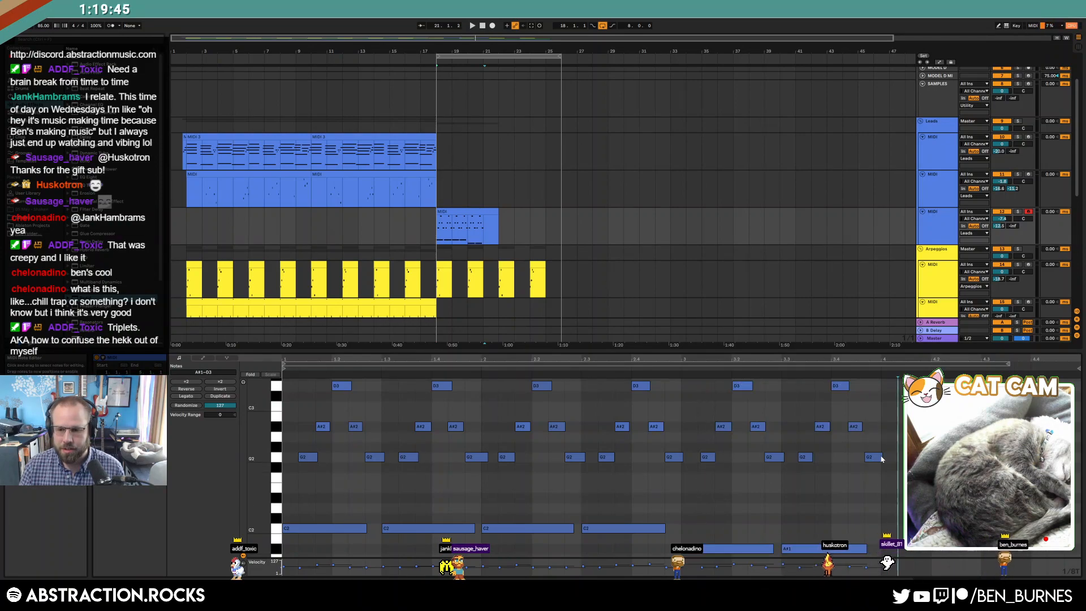
- Duplicate the lead clip's third-bar phrase into its fourth bar and adjust the copied notes
left_click_drag(882, 456, 879, 456)
mouse_move(878, 389)
left_mouse_down()
mouse_move(708, 556)
mouse_move(695, 557)
left_mouse_up()
key("ctrl+d")
left_click(964, 481)
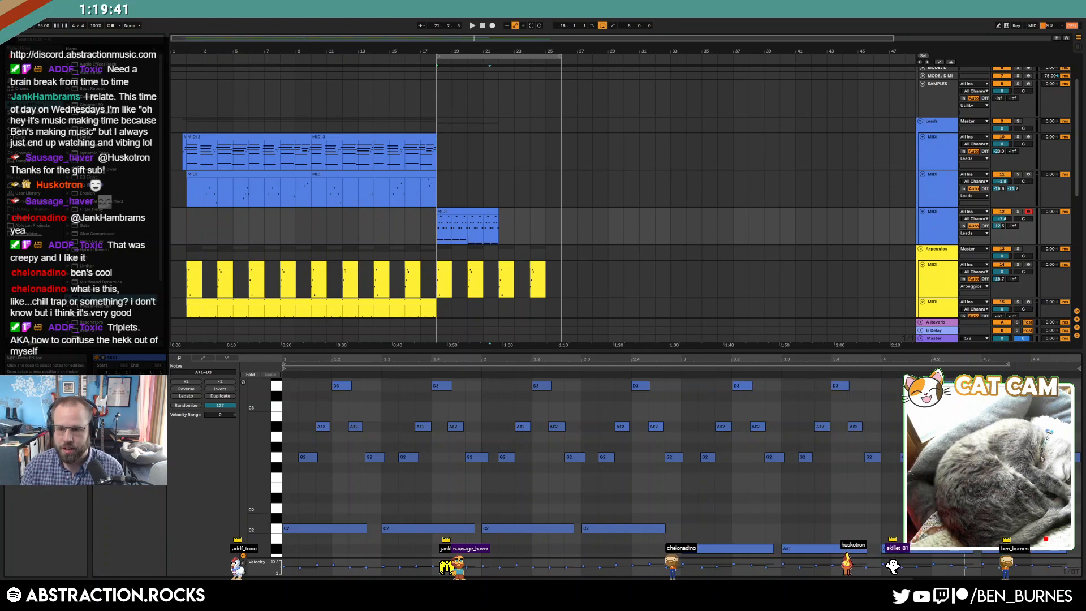
left_click_drag(902, 457, 898, 456)
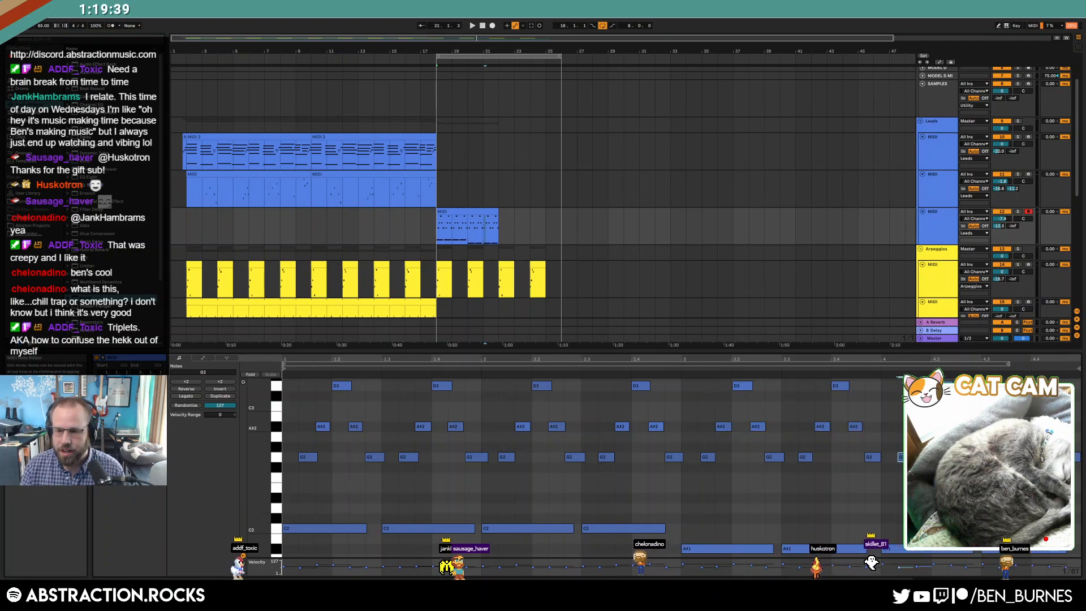
scroll(566, 453, "up", 1)
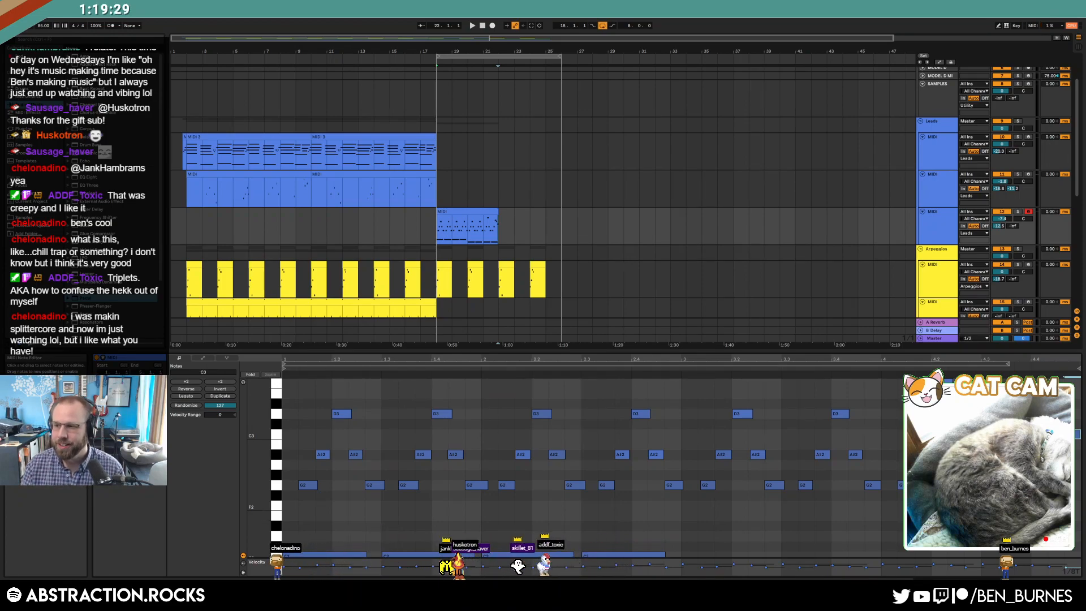
- Set the loop to the new lead clip and play back the transition from bar 17
key("shift+Tab")
left_click(492, 222)
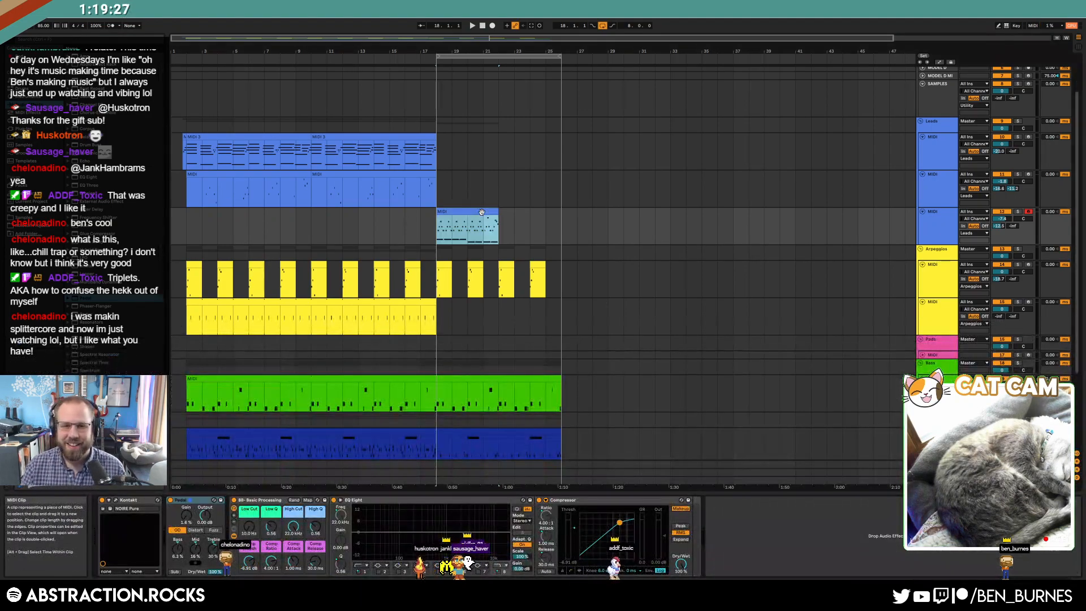
key("ctrl+l")
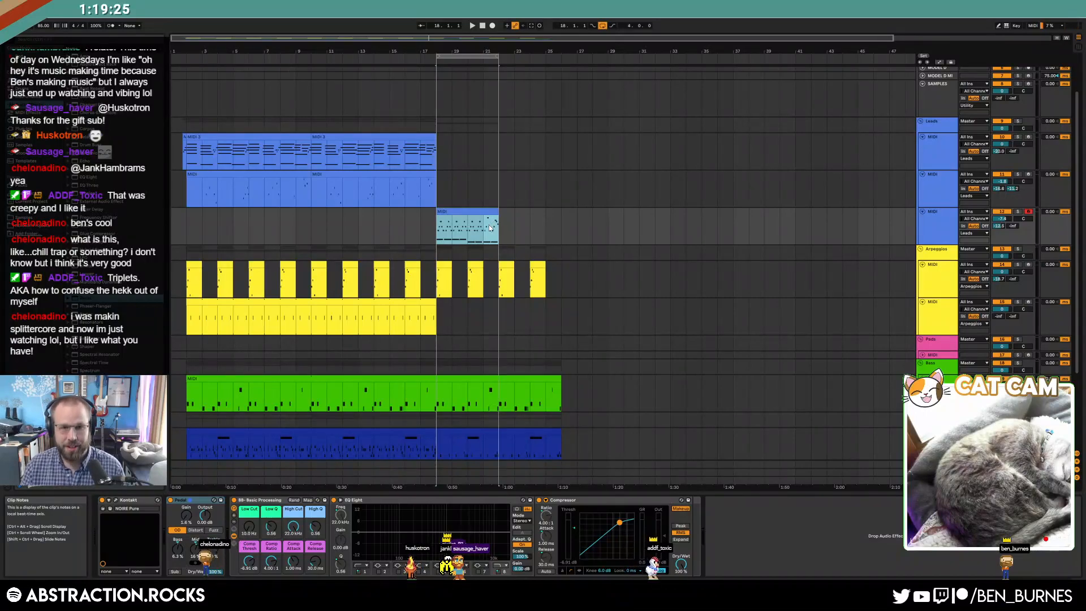
left_click(419, 160)
key("space")
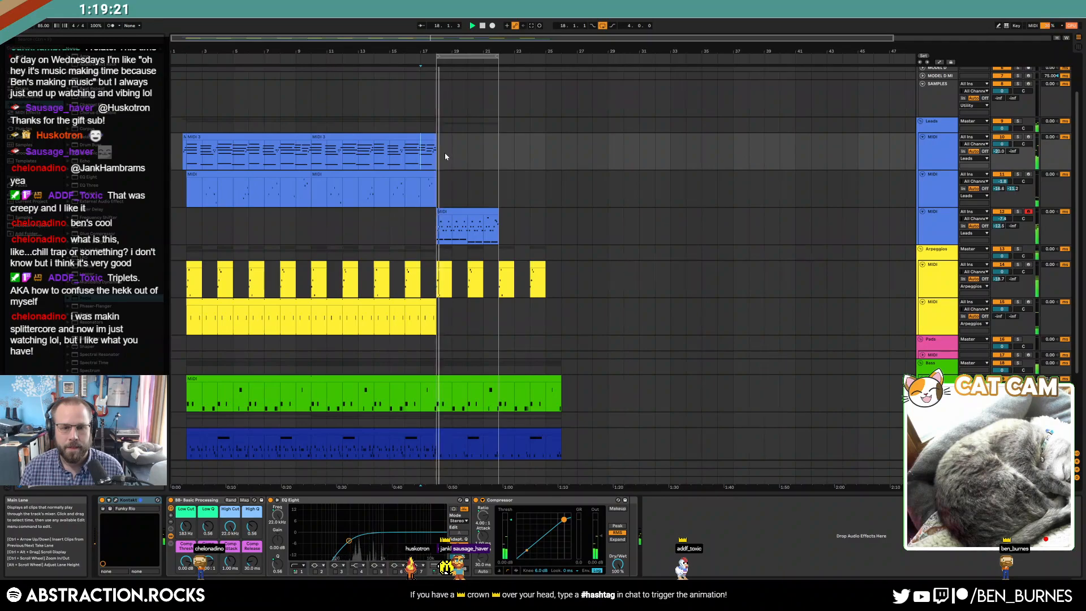
- Extend the loop to bar 26 and duplicate the new lead clip to fill bars 22 to 26
left_click_drag(498, 56, 562, 67)
left_click(479, 211)
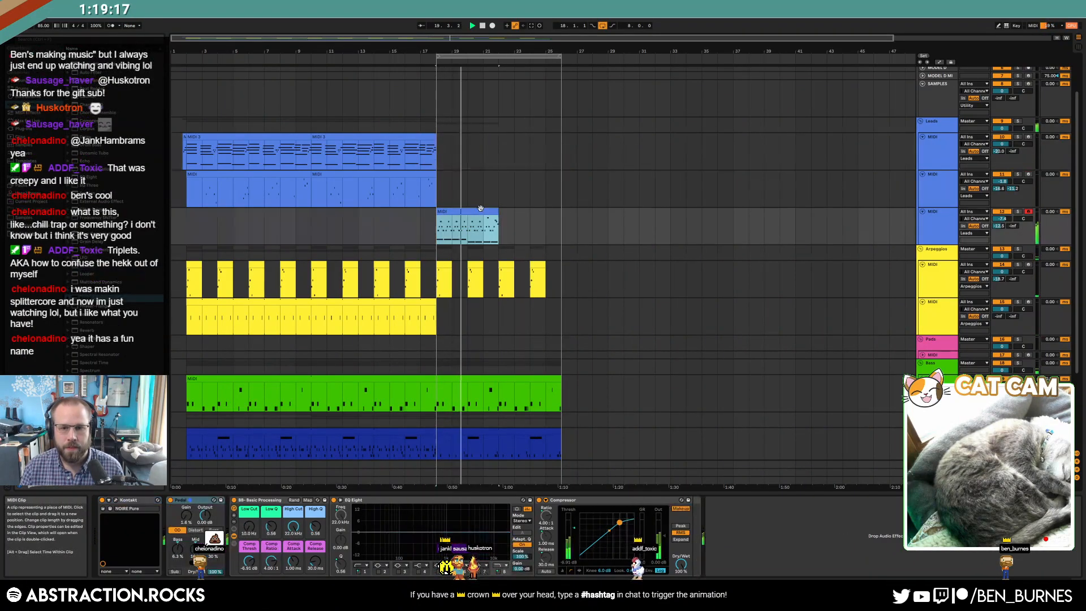
key("ctrl+d")
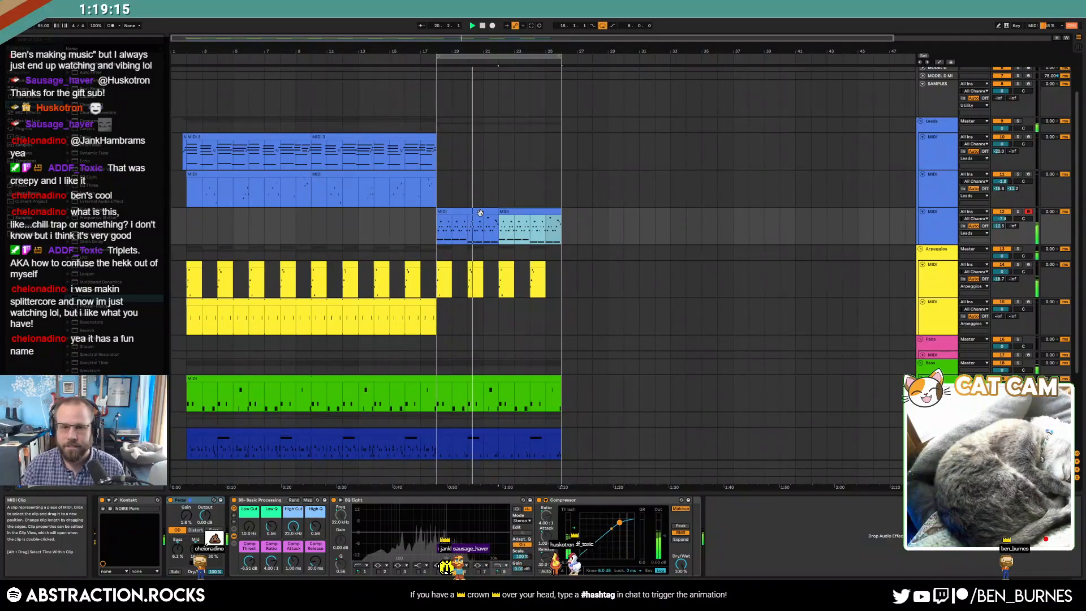
- Examine the drum RACK clip's pattern from bar 18 in the note editor
left_click(475, 278)
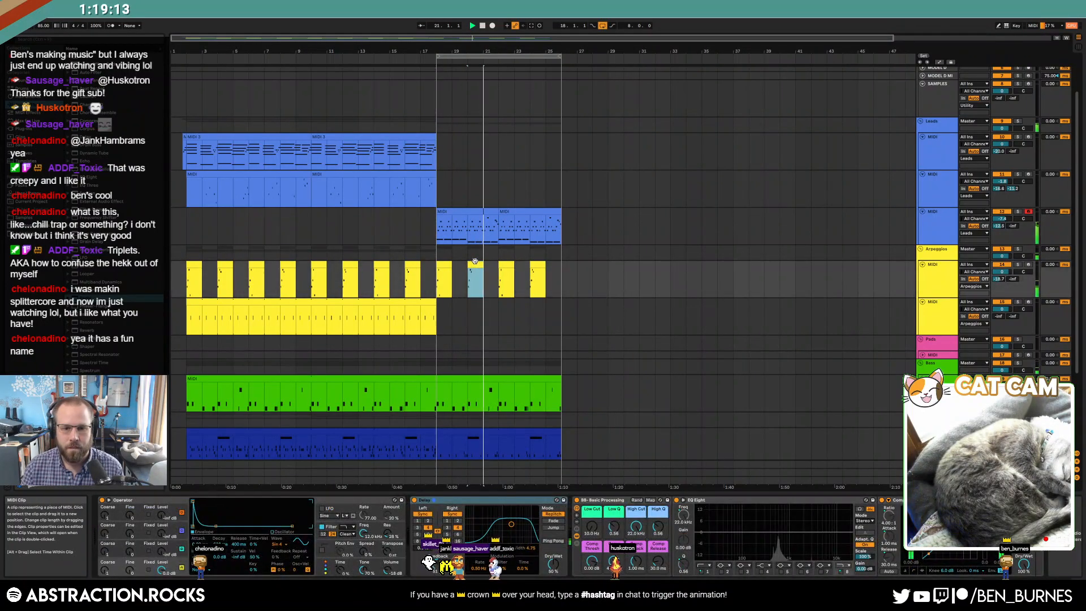
scroll(478, 304, "down", 2)
left_click(459, 379)
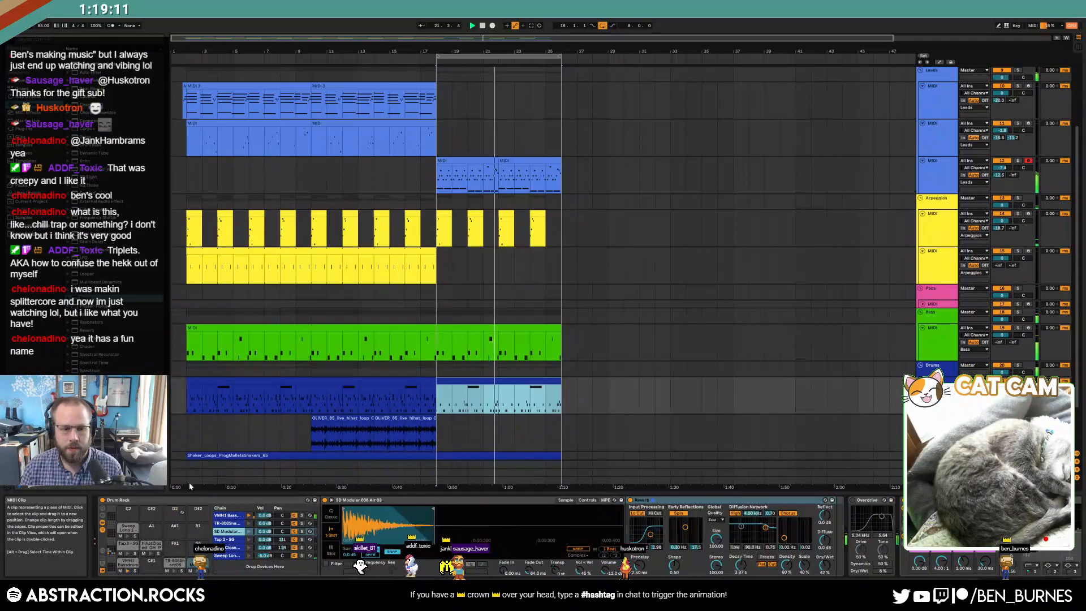
double_click(458, 379)
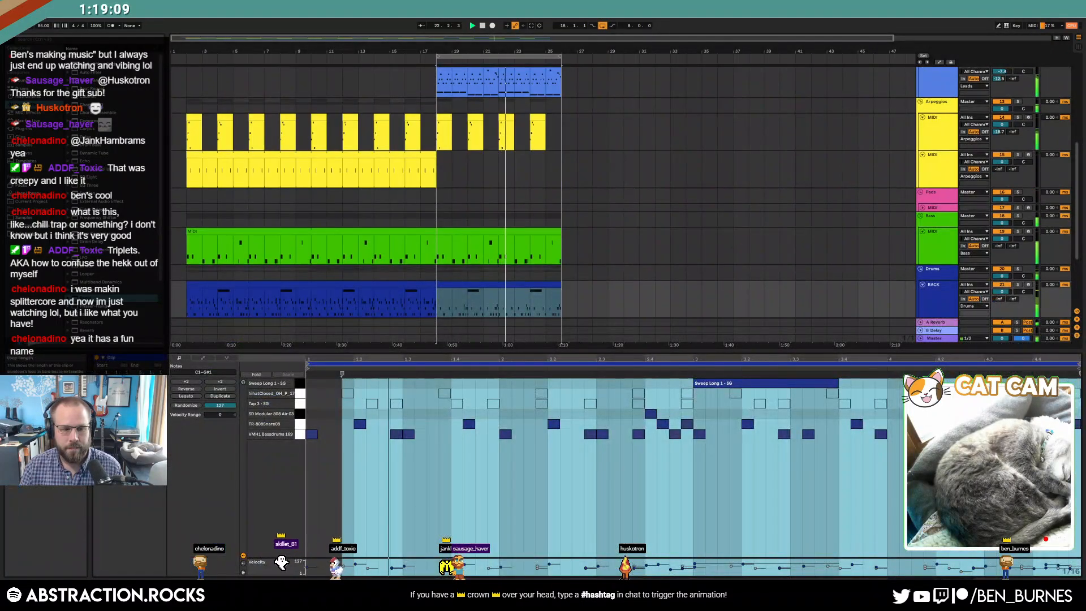
left_click(138, 427)
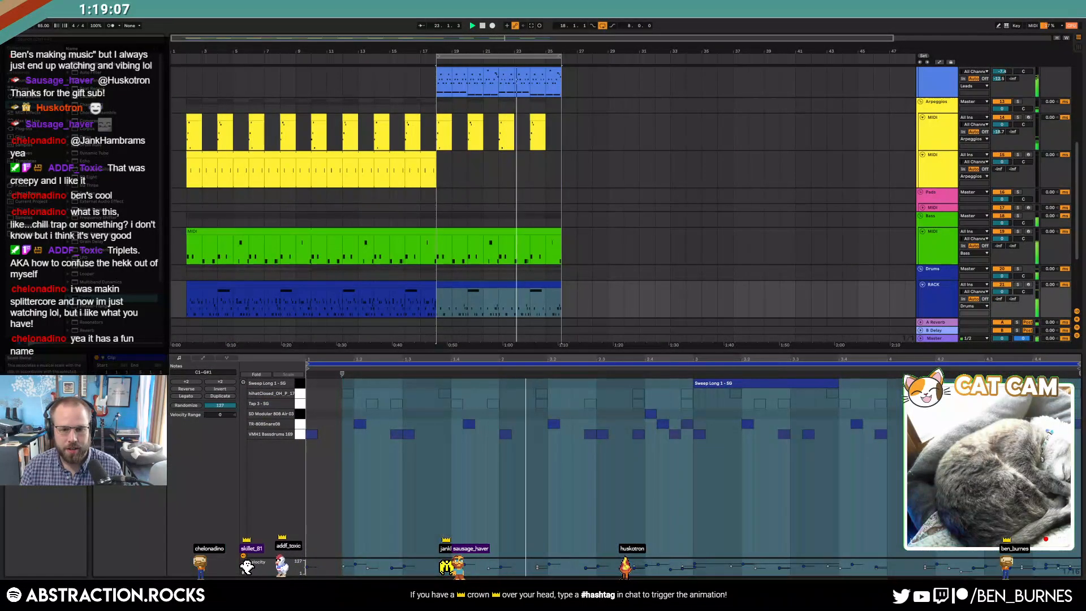
- Split the Bass MIDI clip at bar 18
left_click(531, 229)
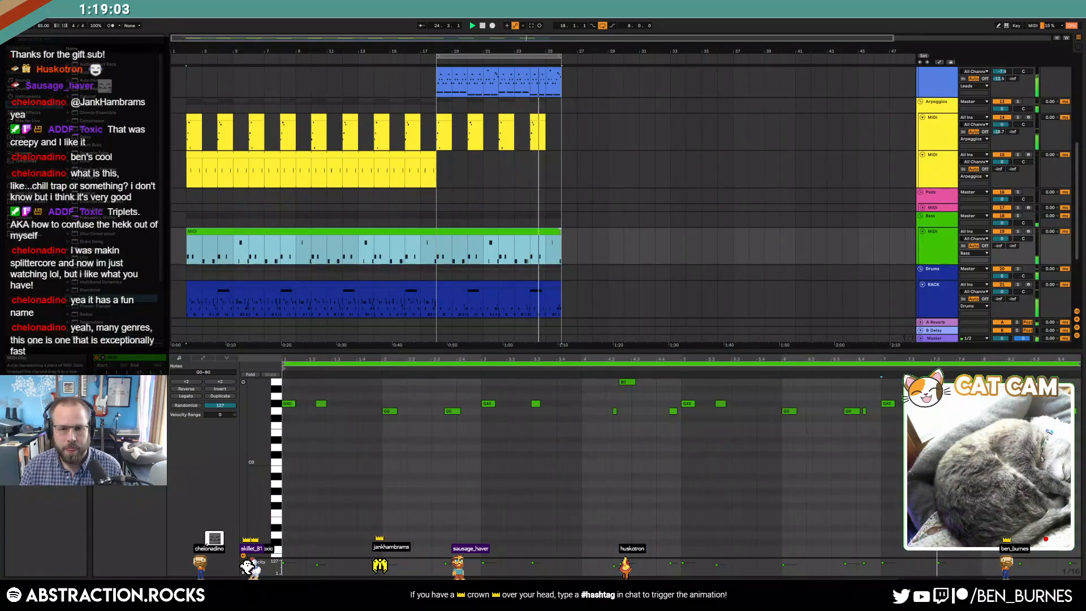
left_click(437, 252)
key("ctrl+e")
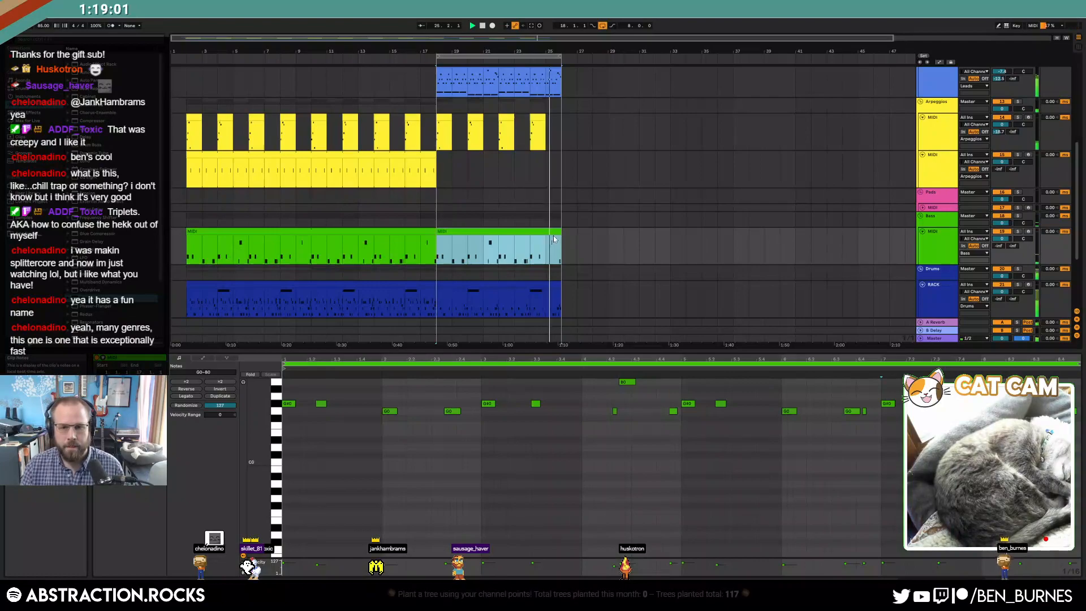
key("space")
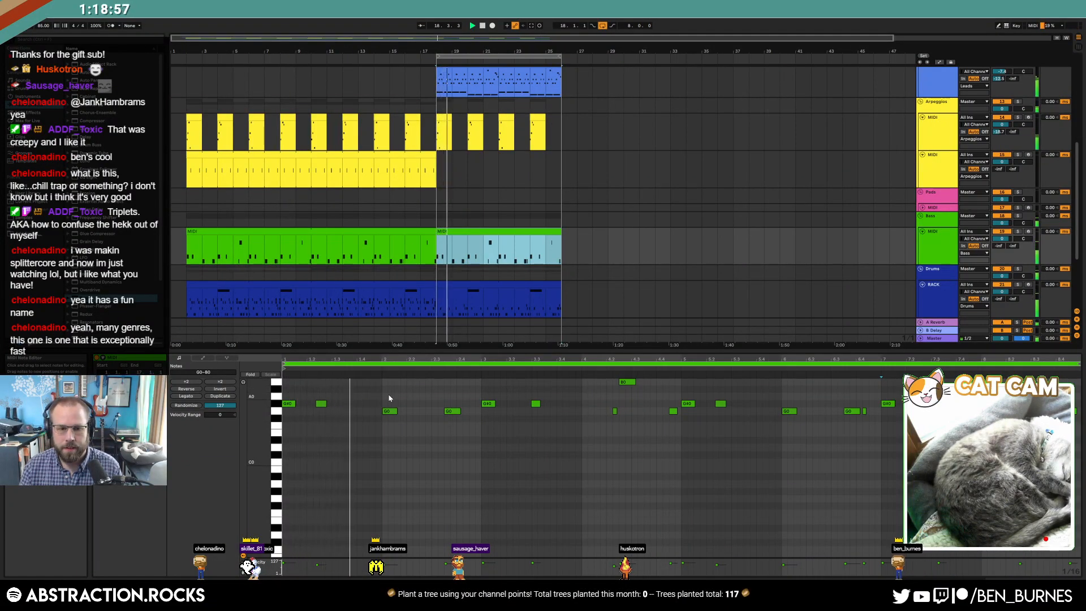
- Delete the G0 notes in the new Bass clip's second bar and paste a G#0 note at the bar's start
double_click(394, 410)
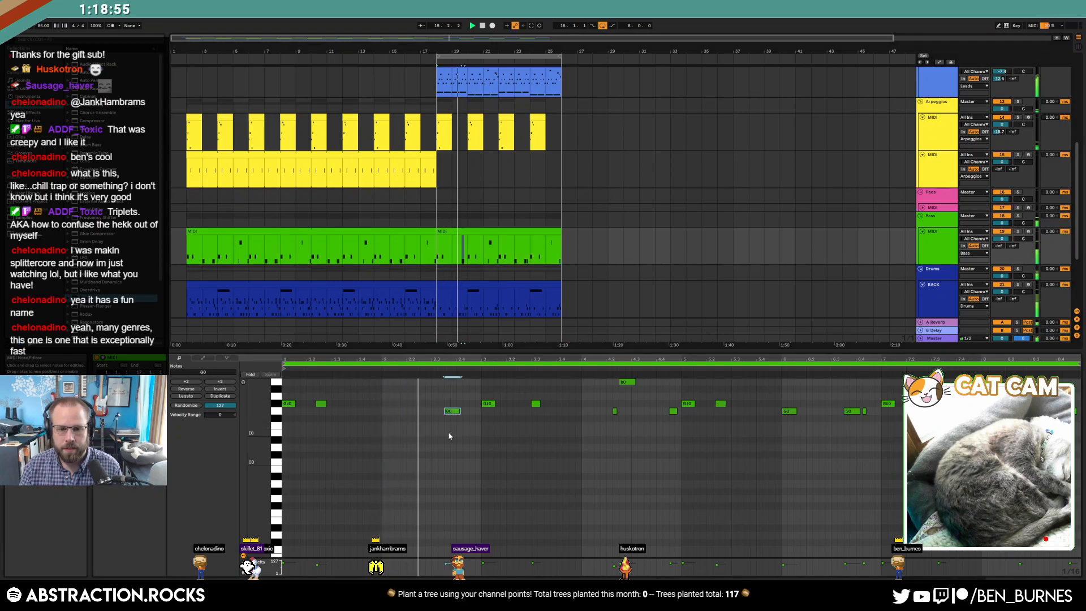
left_click(383, 408)
key("ctrl+v")
- Transpose the two bass notes in the clip's third bar to A#0
left_click_drag(484, 383, 548, 425)
key("Down")
scroll(477, 406, "up", 3)
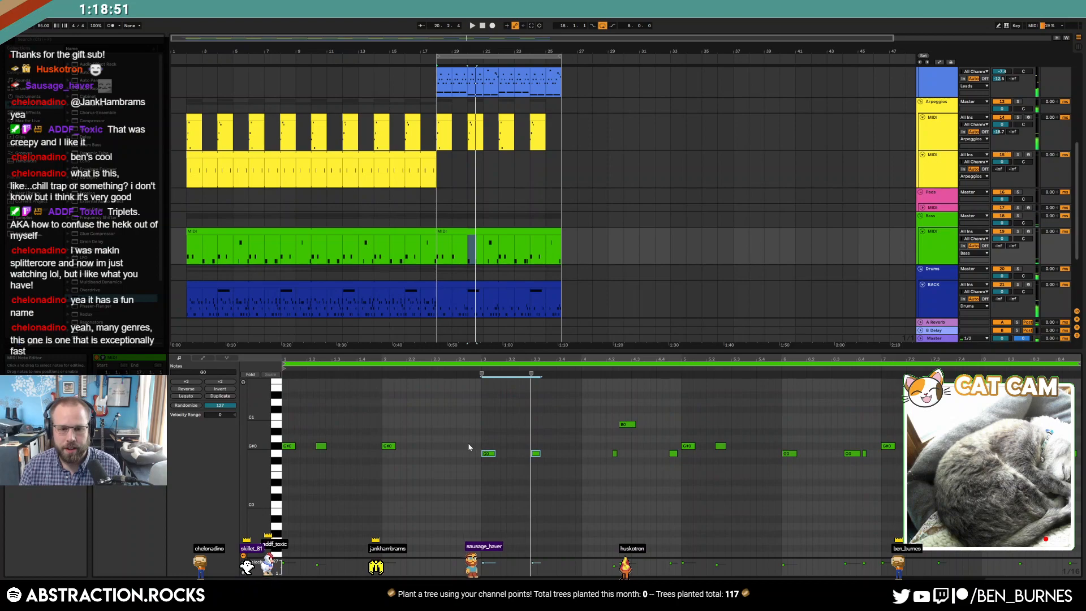
key("Up")
key("Up")
key("Up")
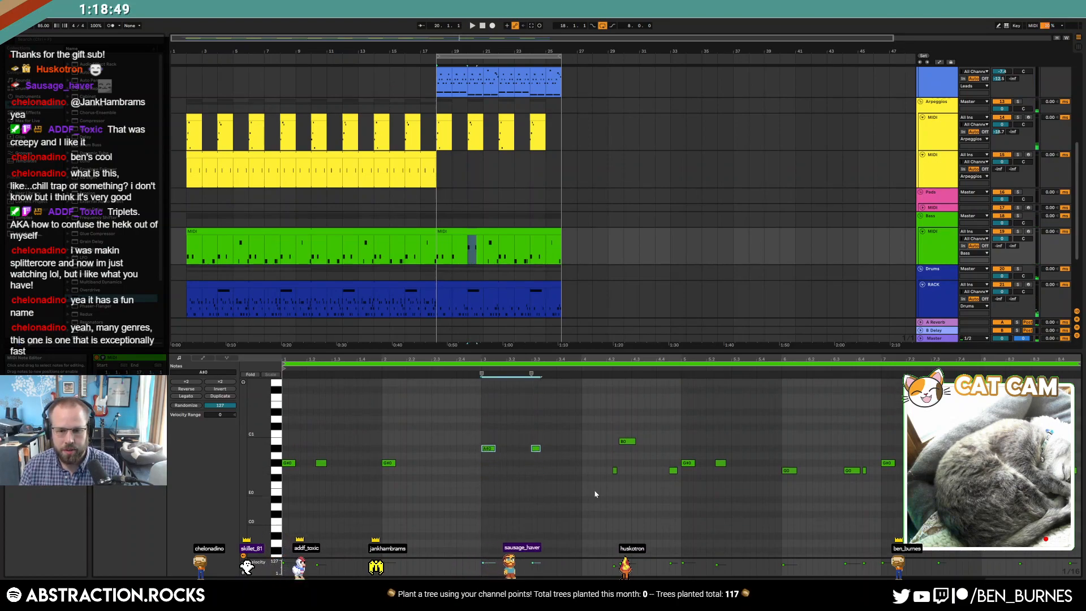
- Replace the bass notes in the clip's fourth bar with two A#0 notes and play back the section
left_click(615, 470)
left_click_drag(642, 474, 642, 475)
key("Up")
left_click_drag(657, 446, 679, 500)
key("Delete")
left_click_drag(606, 417, 647, 481)
key("Delete")
double_click(598, 448)
double_click(620, 448)
key("space")
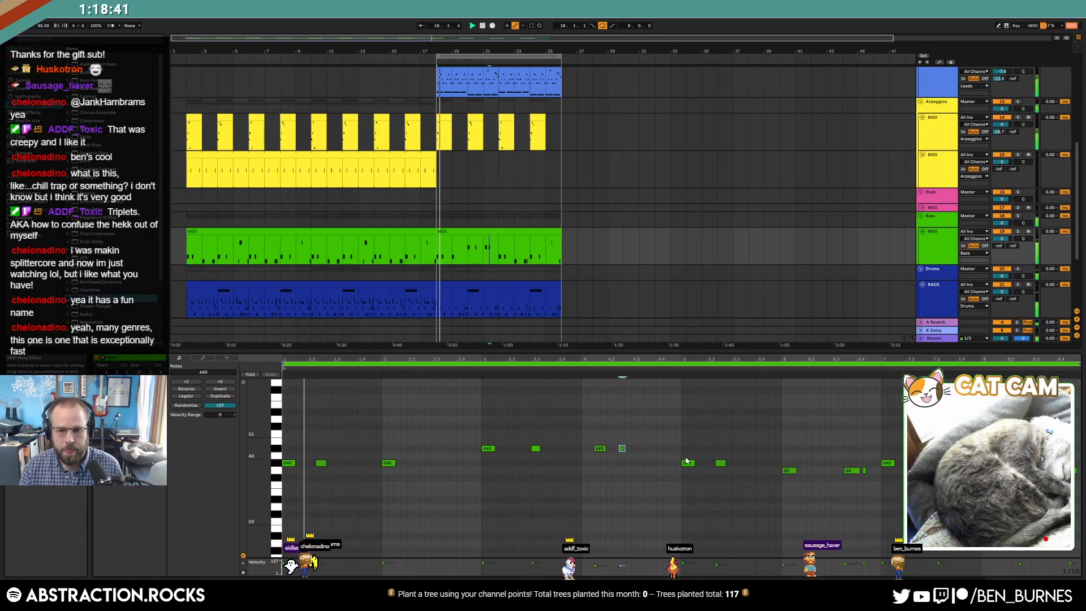
- Transpose the G#0 bass notes in the clip's first two bars up to C1
left_click_drag(394, 441, 281, 473)
key("Up")
key("Up")
key("Up")
key("Up")
- Clear the last four bars of the Bass clip and duplicate the first four bars' notes into them
left_click_drag(680, 444, 1066, 500)
key("Delete")
left_click_drag(680, 420, 197, 523)
key("ctrl+d")
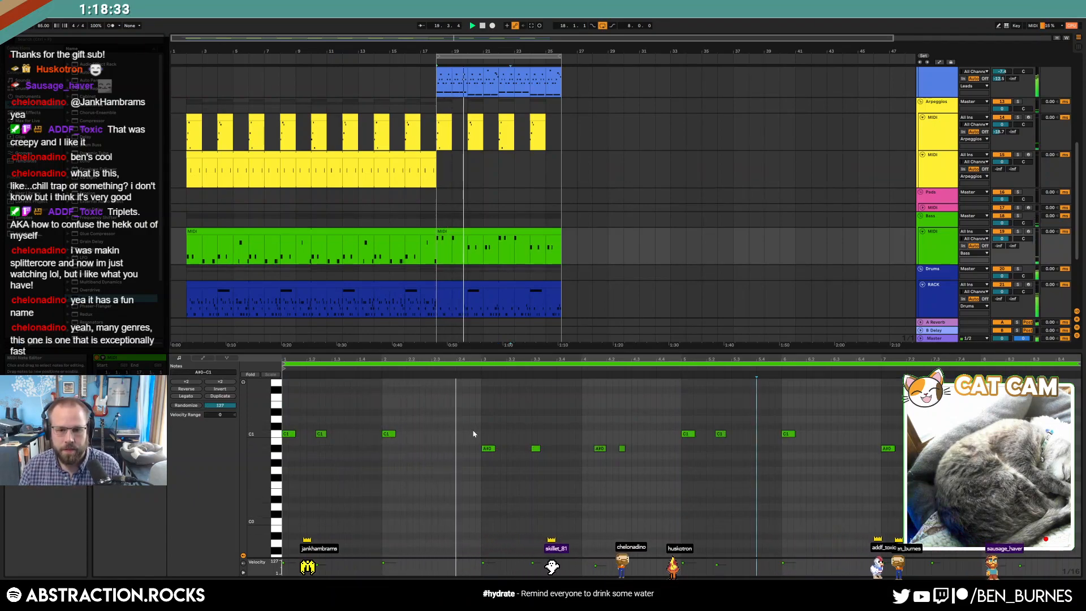
- Check the drum rack clip and the Bass clip of the new section during playback
left_click(478, 291)
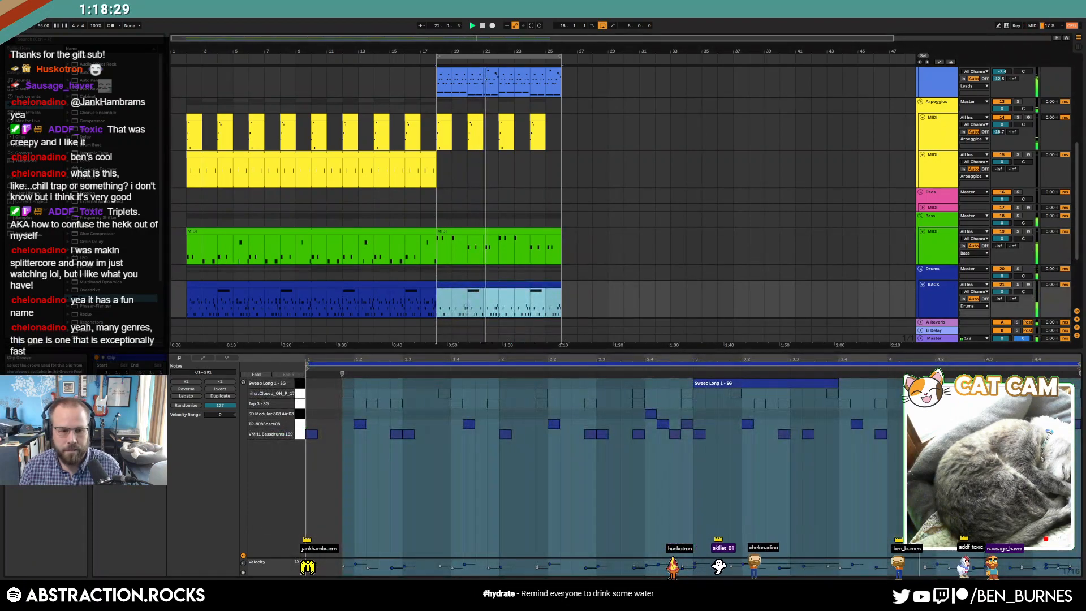
left_click(178, 415)
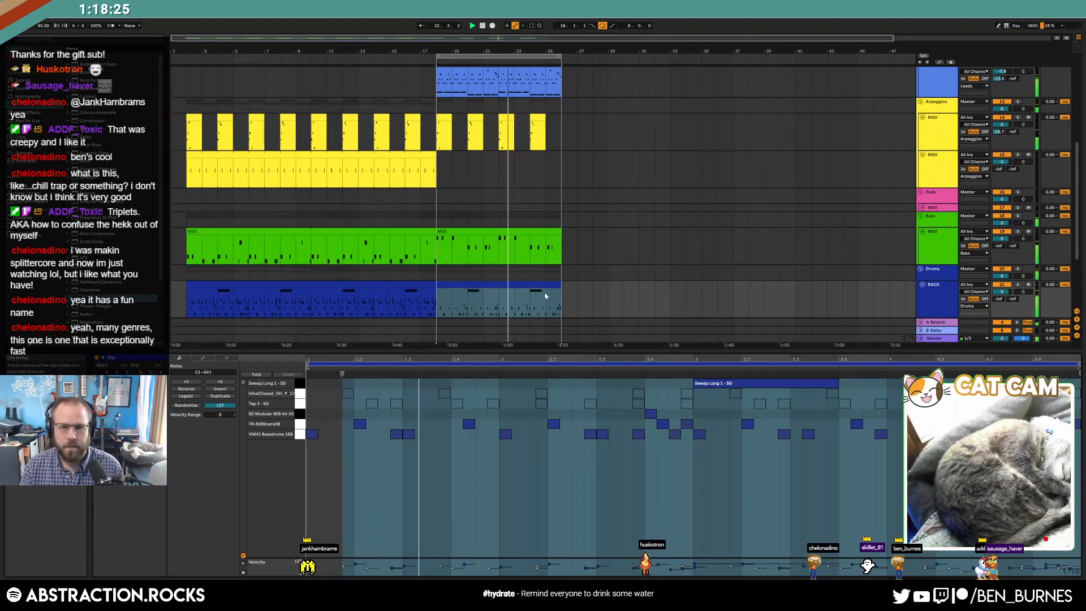
key("shift+Tab")
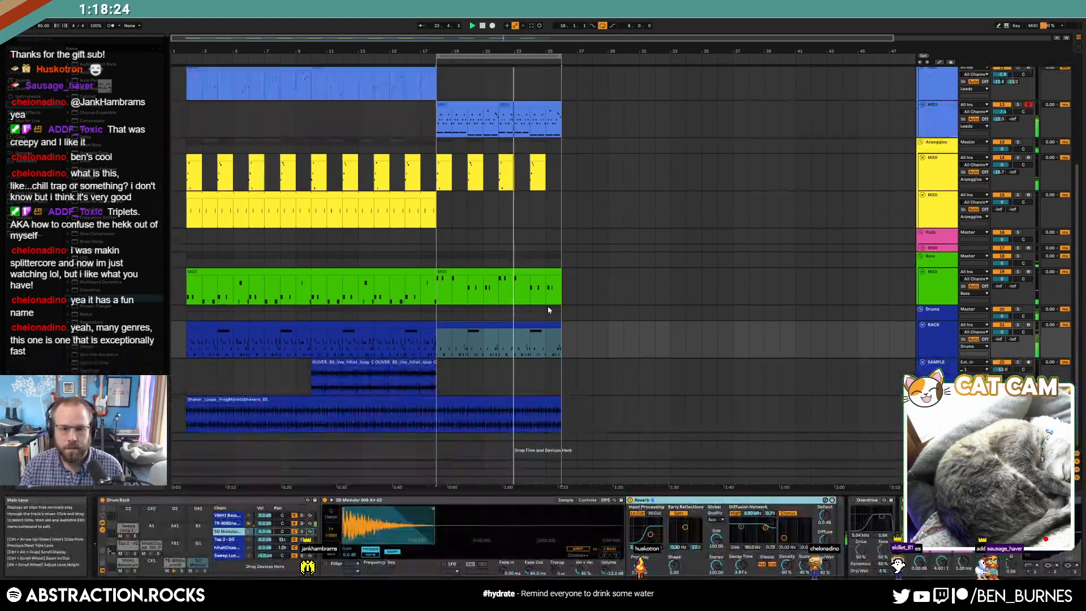
left_click(533, 273)
key("shift+Tab")
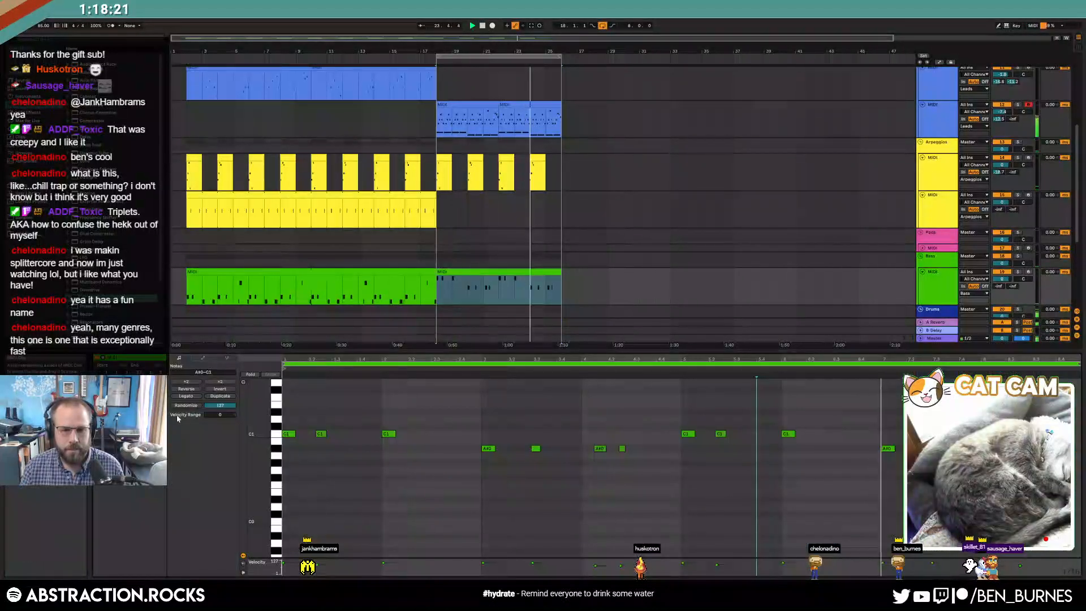
left_click(606, 486)
key("space")
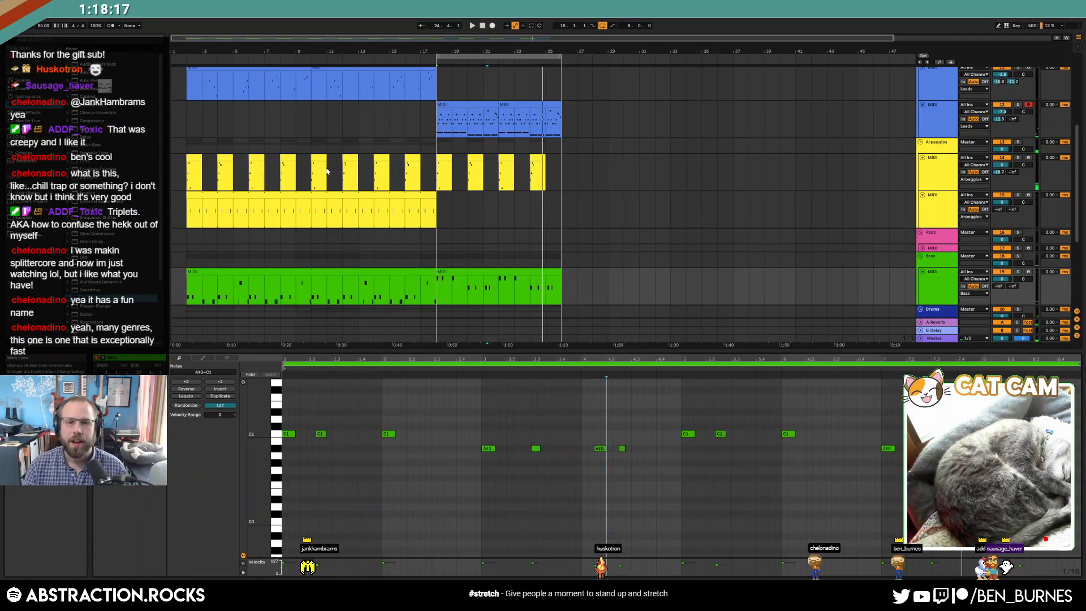
- Examine the clips and instruments on the Leads tracks and arm the second lead over the playing section
key("shift+Tab")
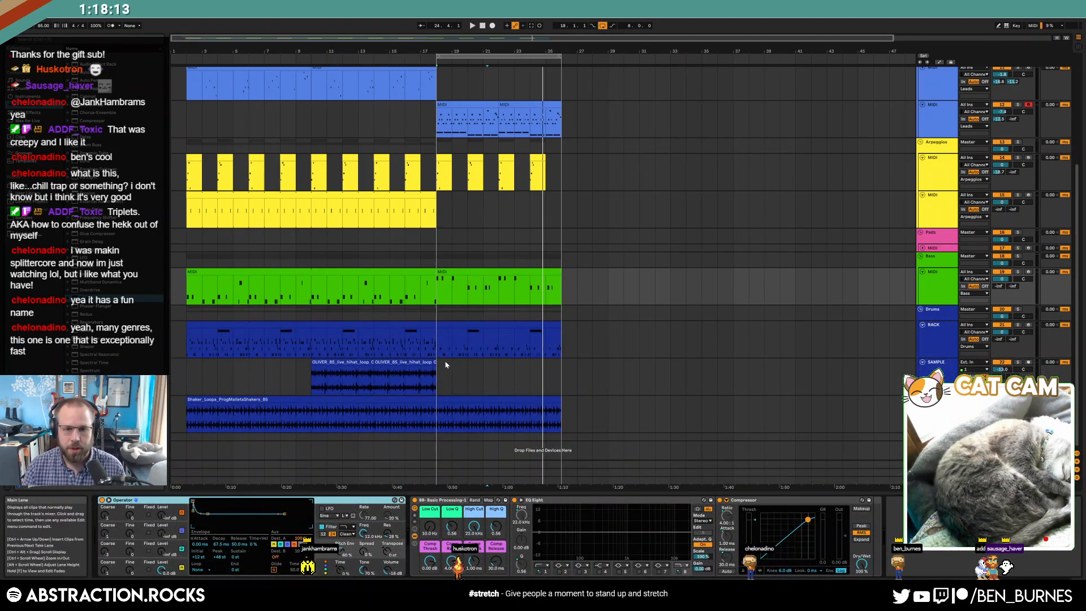
scroll(489, 252, "up", 5)
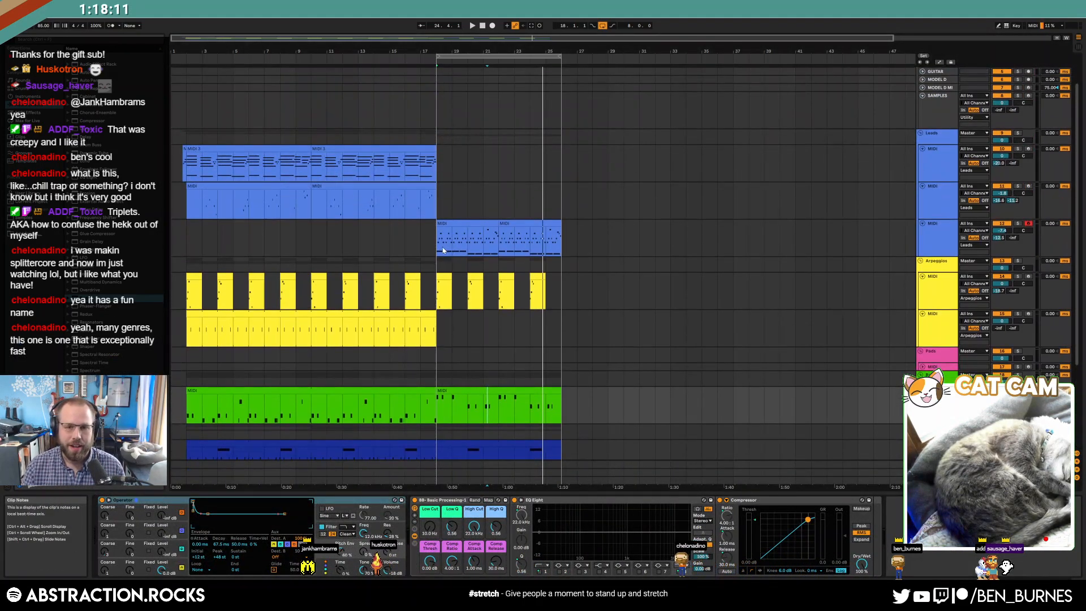
left_click_drag(598, 247, 600, 246)
mouse_move(334, 173)
left_mouse_down()
mouse_move(427, 176)
mouse_move(451, 165)
mouse_move(456, 264)
left_mouse_up()
left_click(427, 176)
left_click(452, 241)
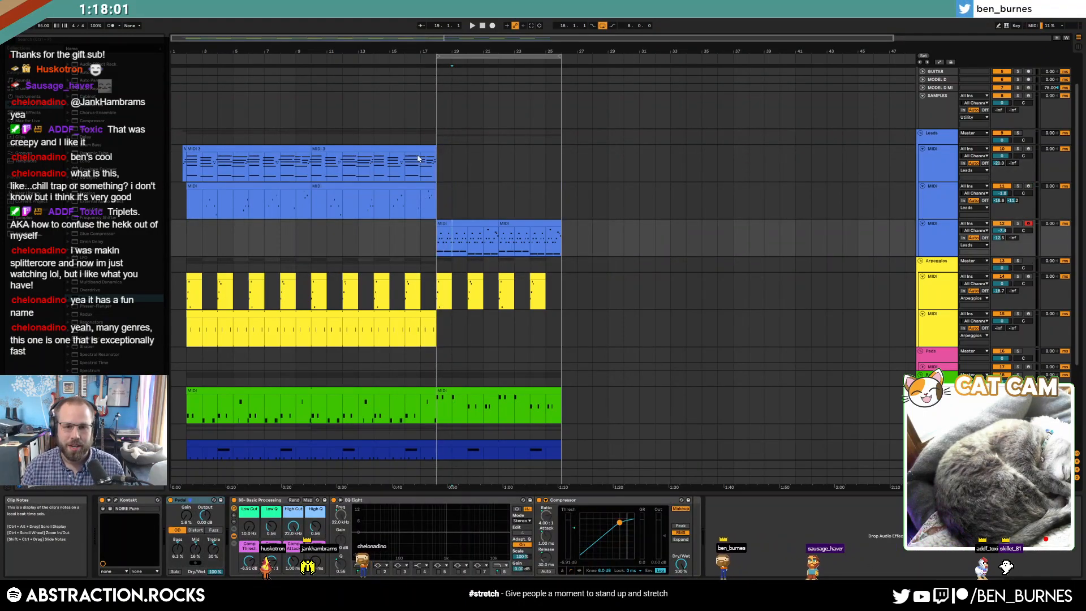
left_click(404, 168)
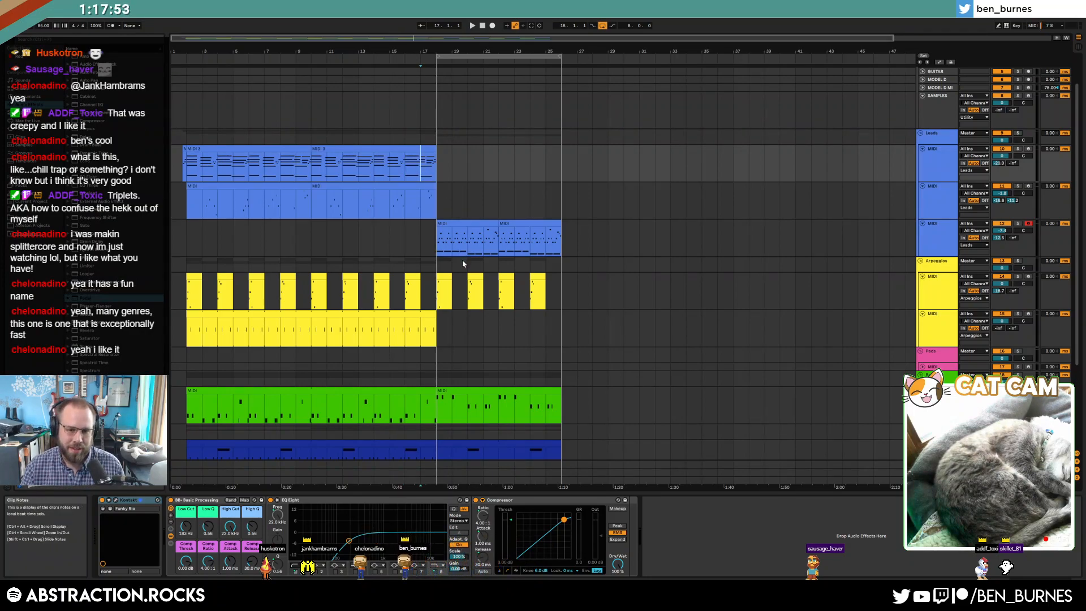
key("space")
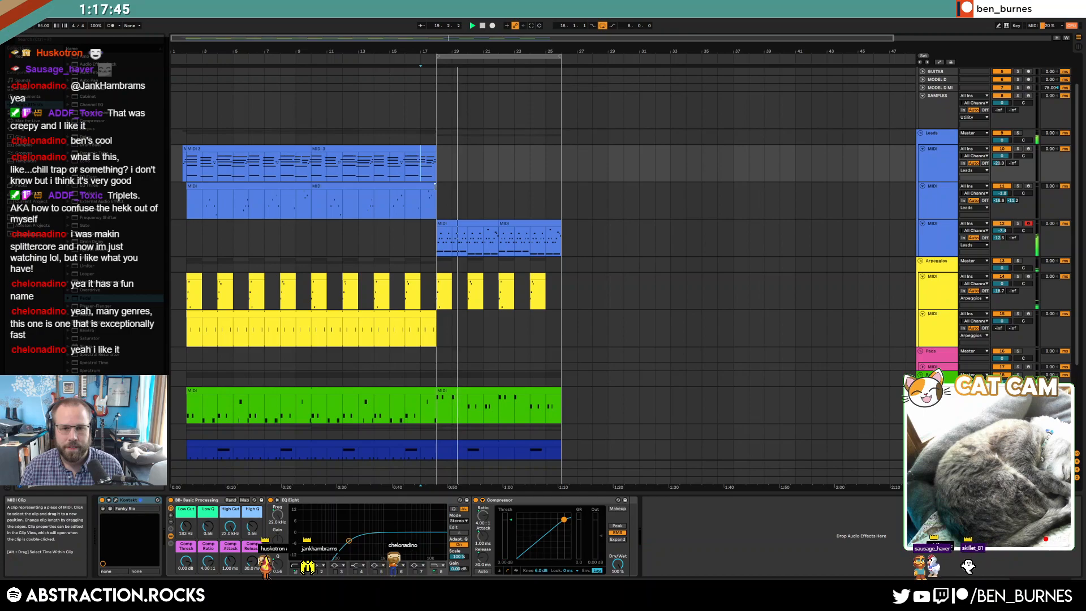
left_click(1028, 186)
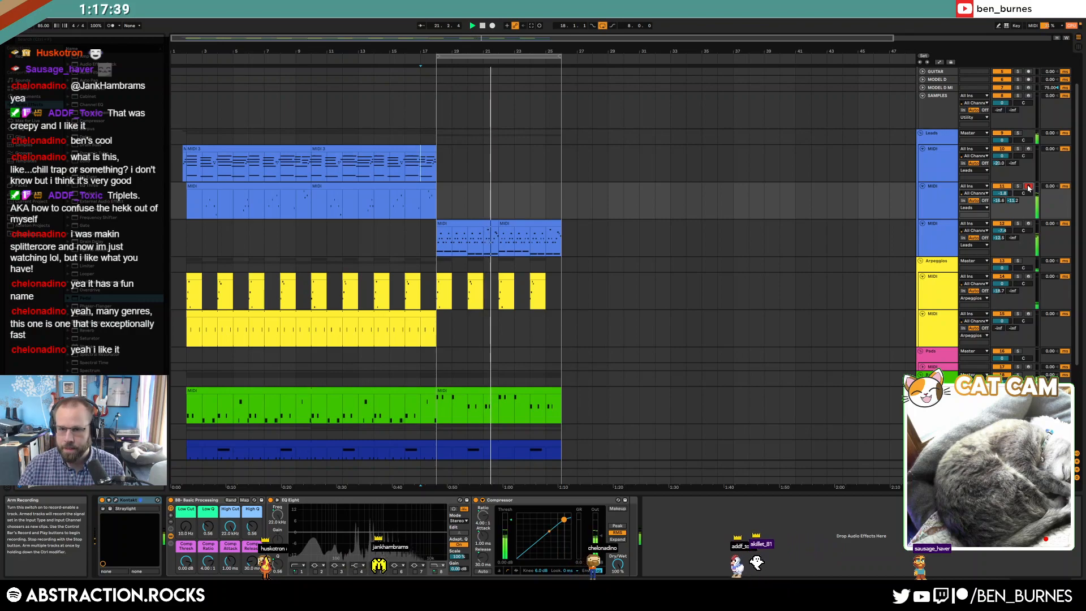
- Insert a new MIDI track below the third lead in the Leads group and unfold it
left_click(933, 243)
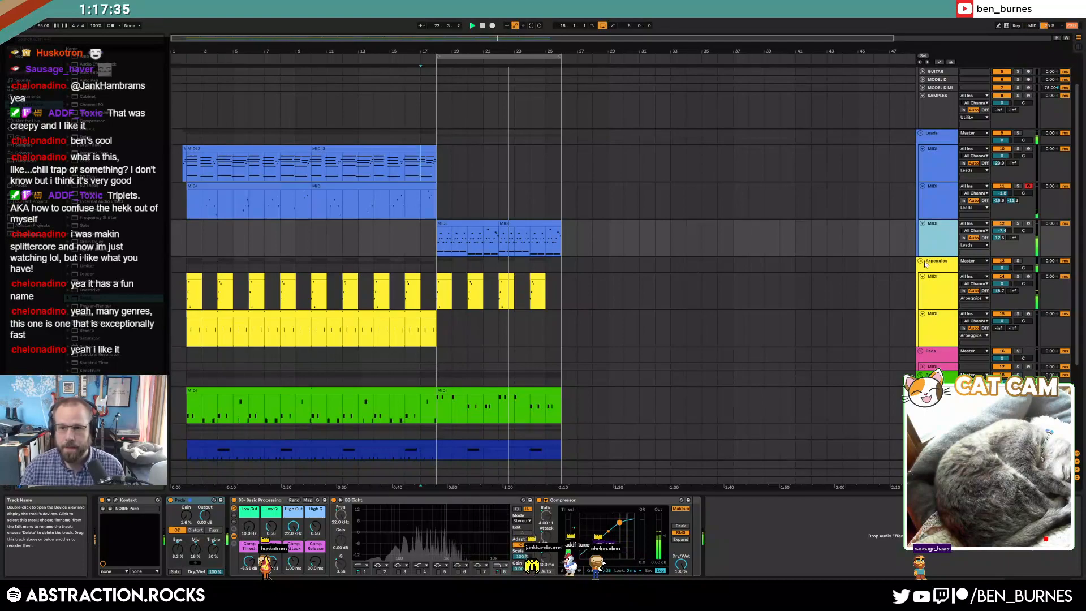
key("ctrl+shift+t")
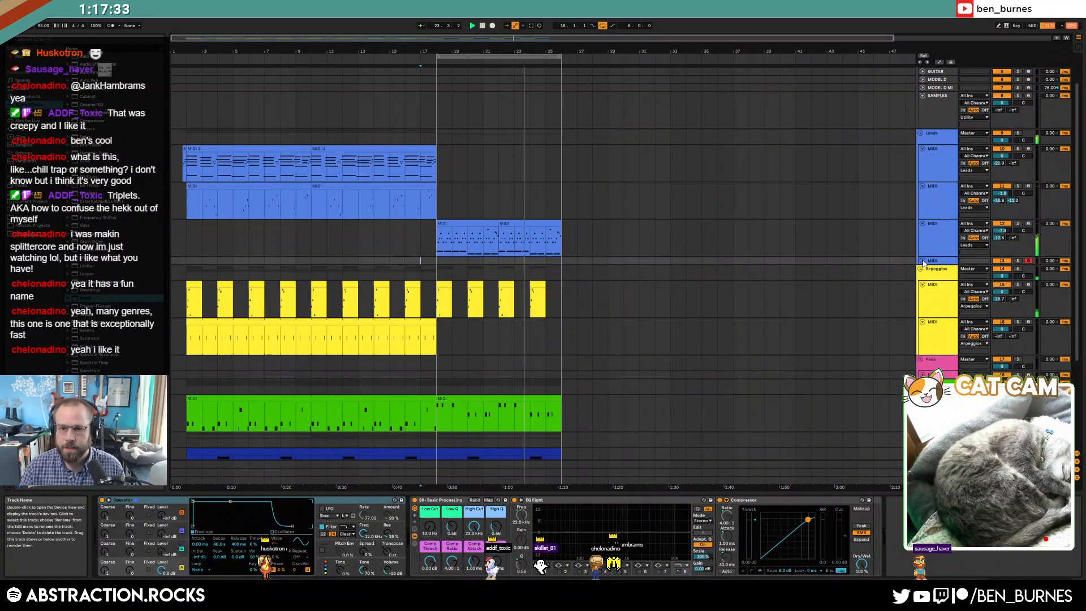
left_click(922, 260)
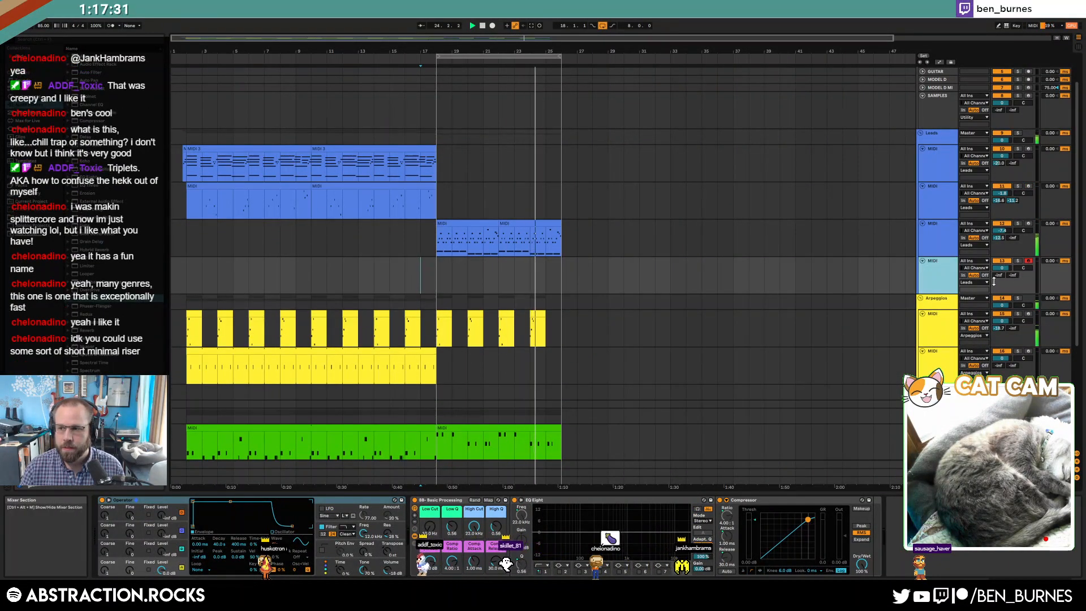
key("space")
- Disarm the new lead track and record an audio clip on the Ambiences group's SAMPLE track from bar 15 into bar 18
scroll(598, 294, "down", 4)
scroll(598, 297, "down", 2)
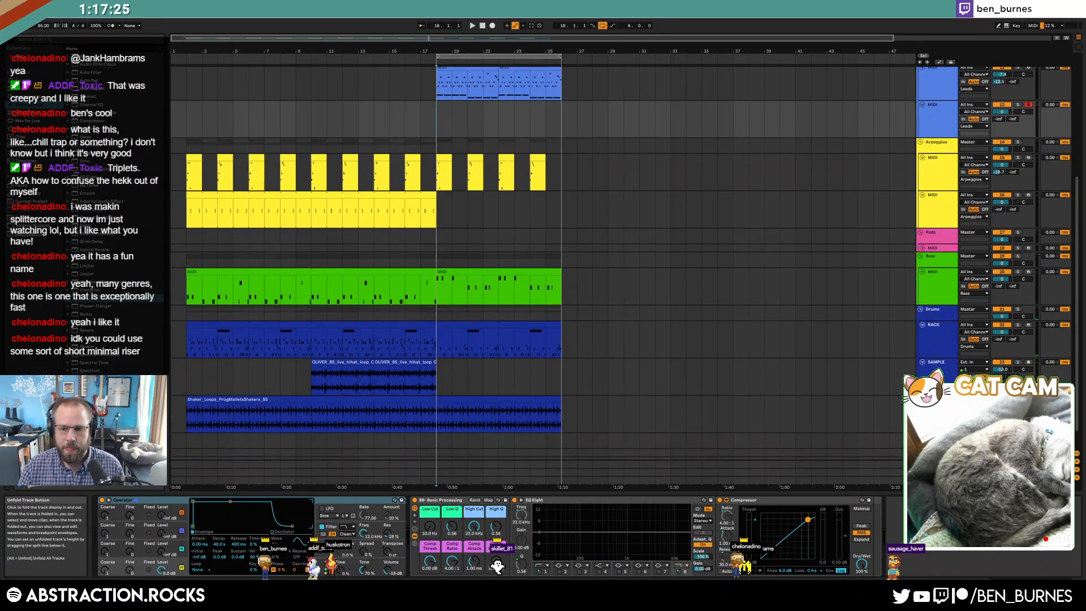
left_click(935, 452)
scroll(936, 452, "down", 1)
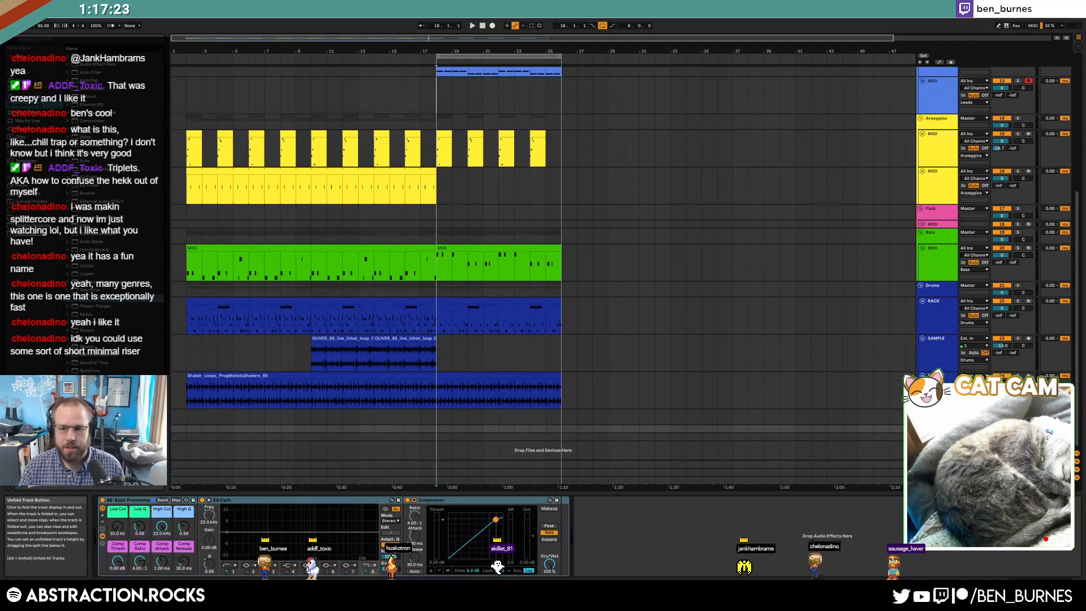
left_click(921, 429)
left_click(408, 440)
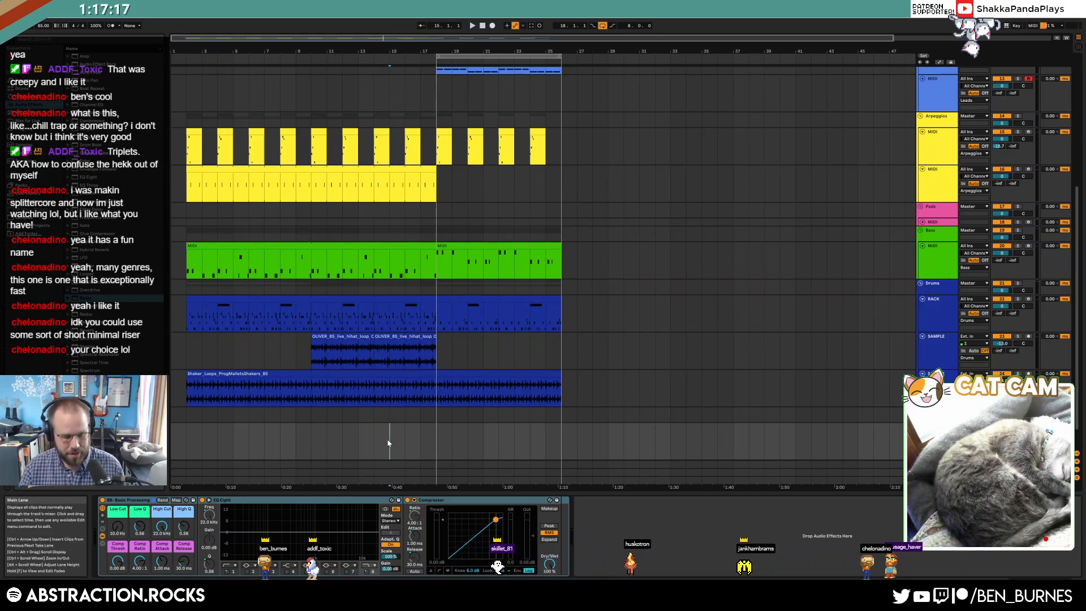
left_click(1028, 79)
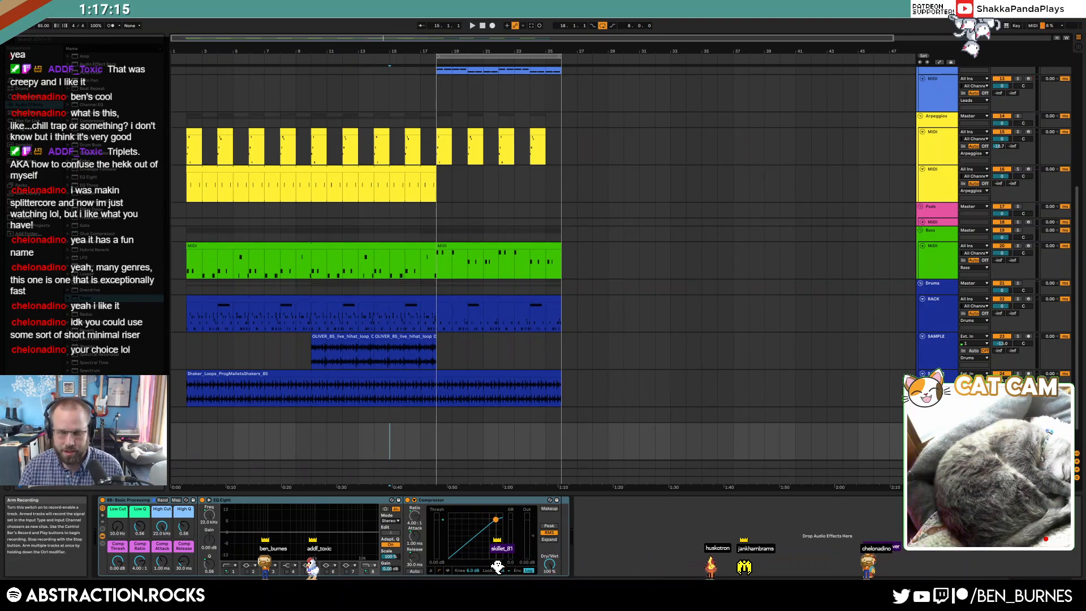
key("F9")
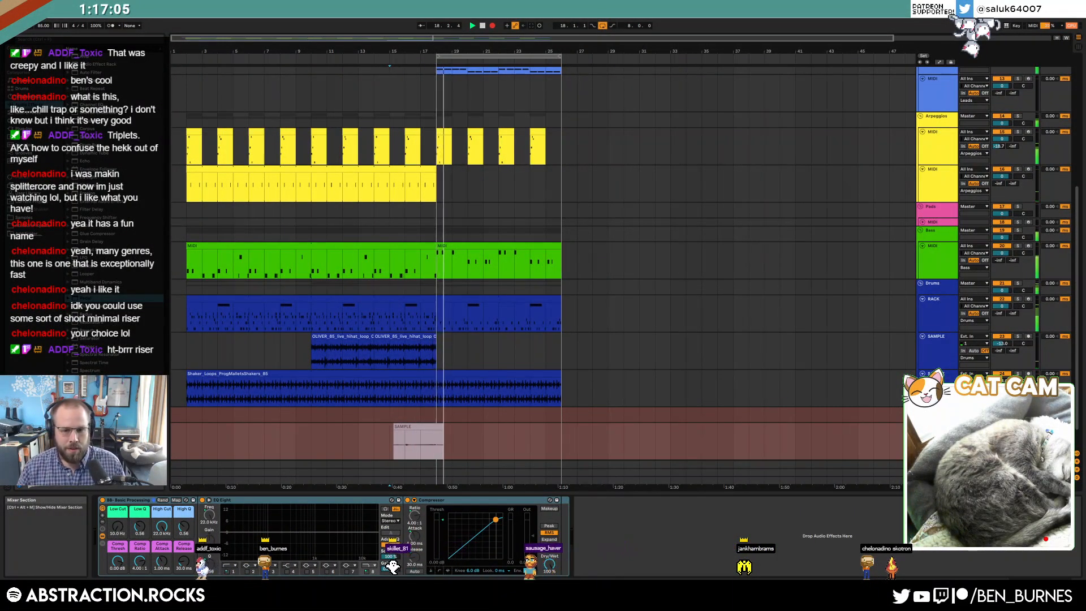
key("space")
- Trim the recorded SAMPLE clip to run from about mid-bar 16 to mid-bar 18, with fades at both ends
left_click(420, 435)
left_click_drag(396, 427, 405, 426)
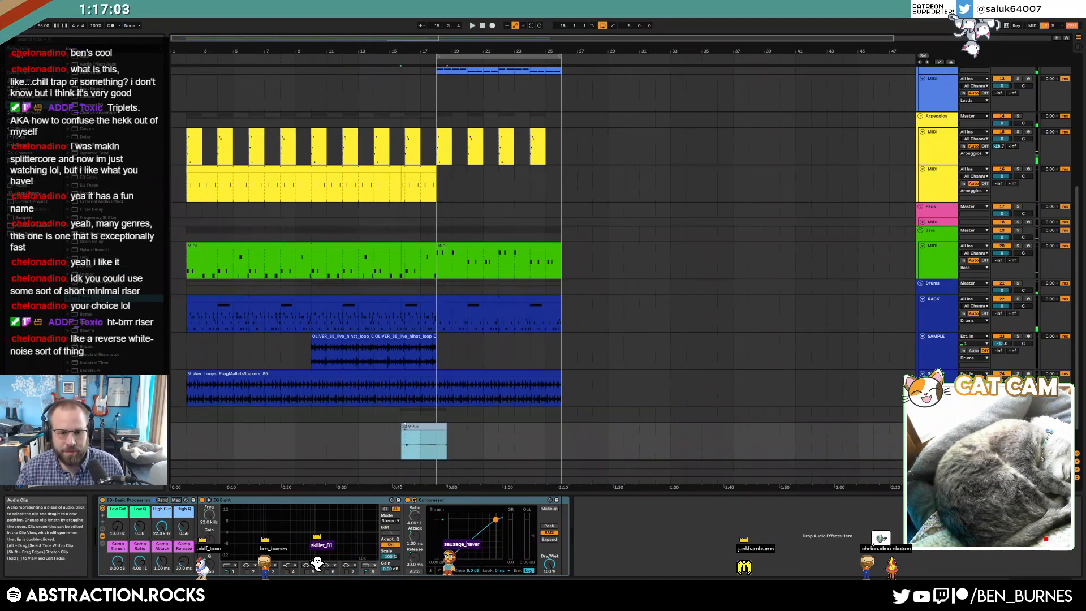
key("space")
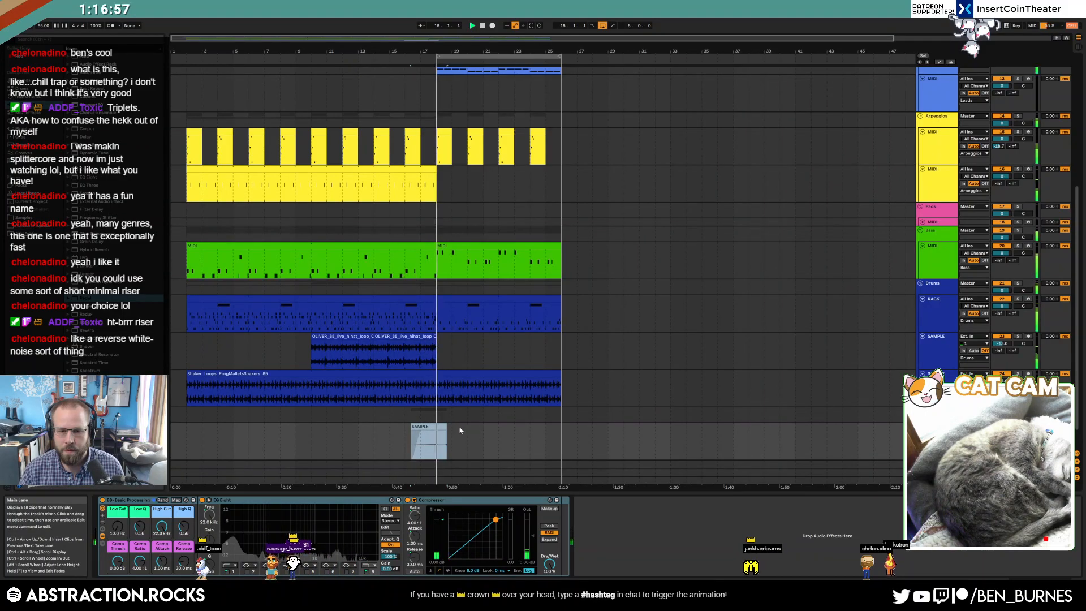
key("space")
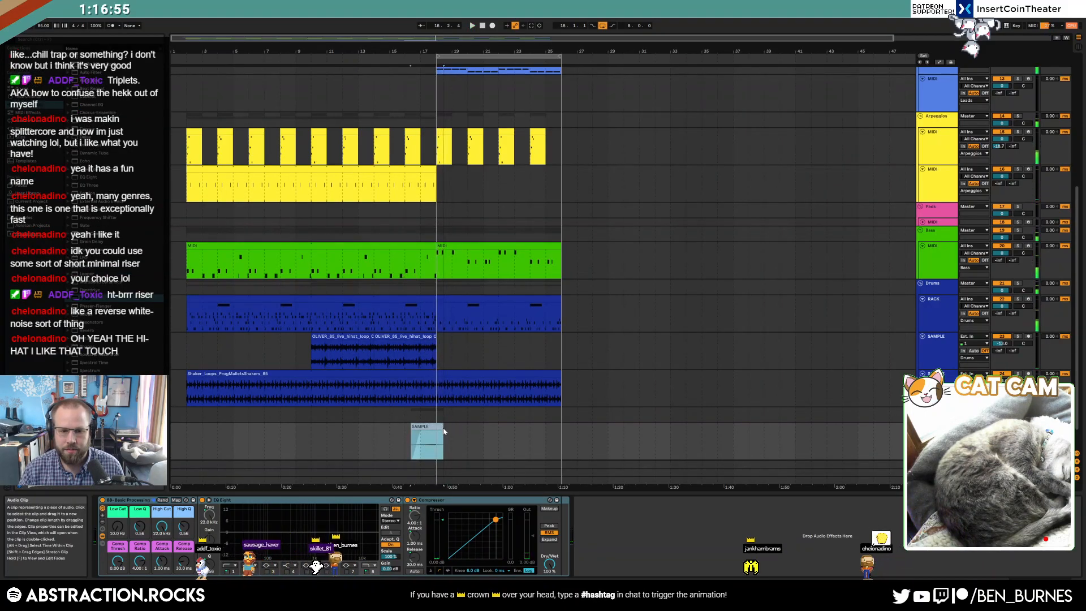
left_click_drag(446, 428, 442, 428)
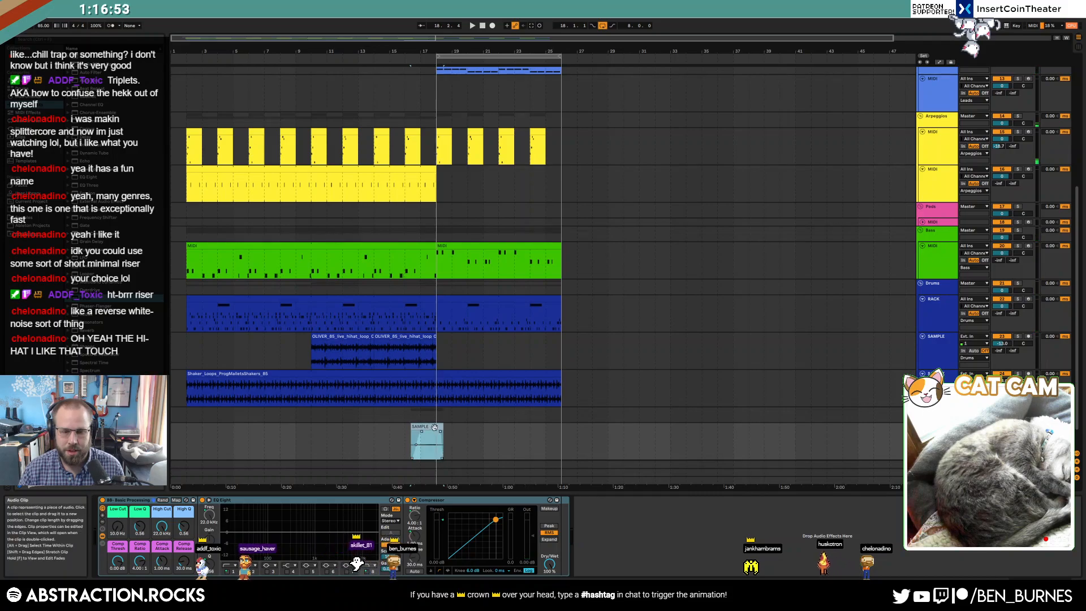
- Raise the recorded SAMPLE clip's gain and play back the section
double_click(440, 433)
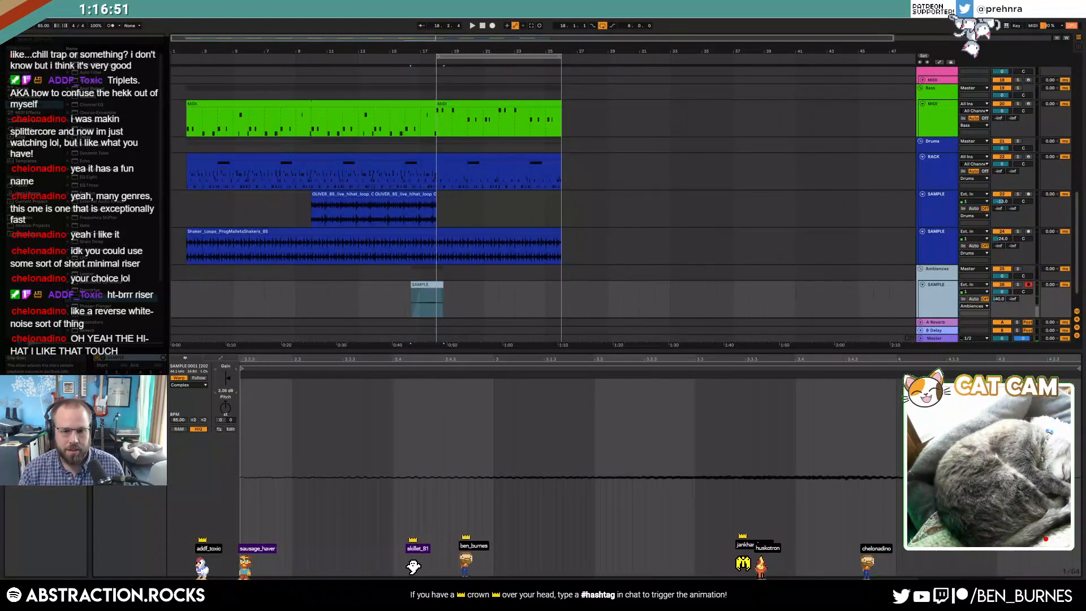
left_click_drag(227, 380, 227, 377)
key("space")
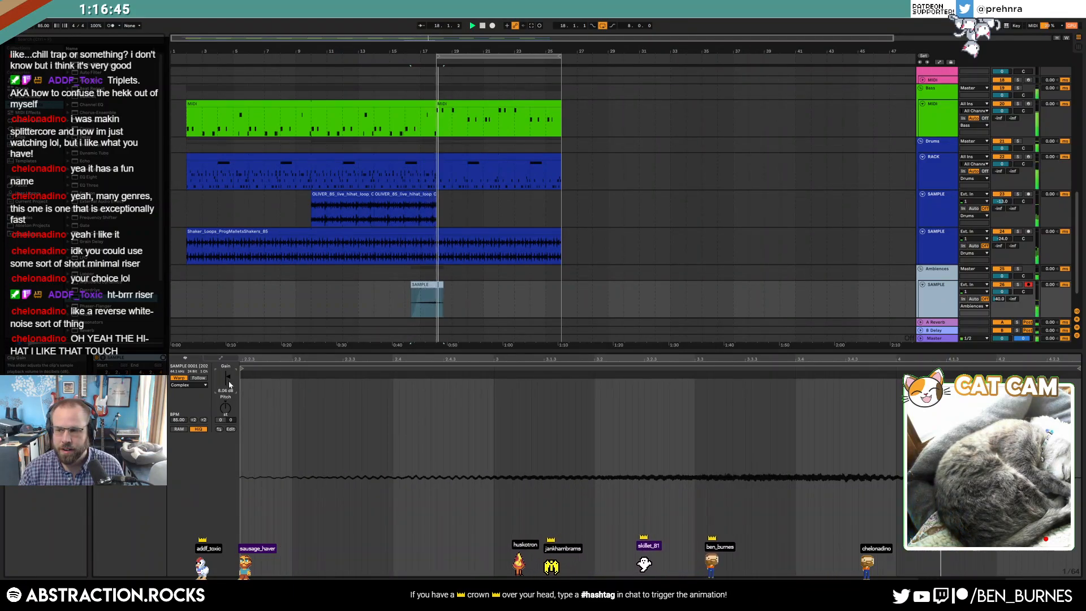
key("shift+Tab")
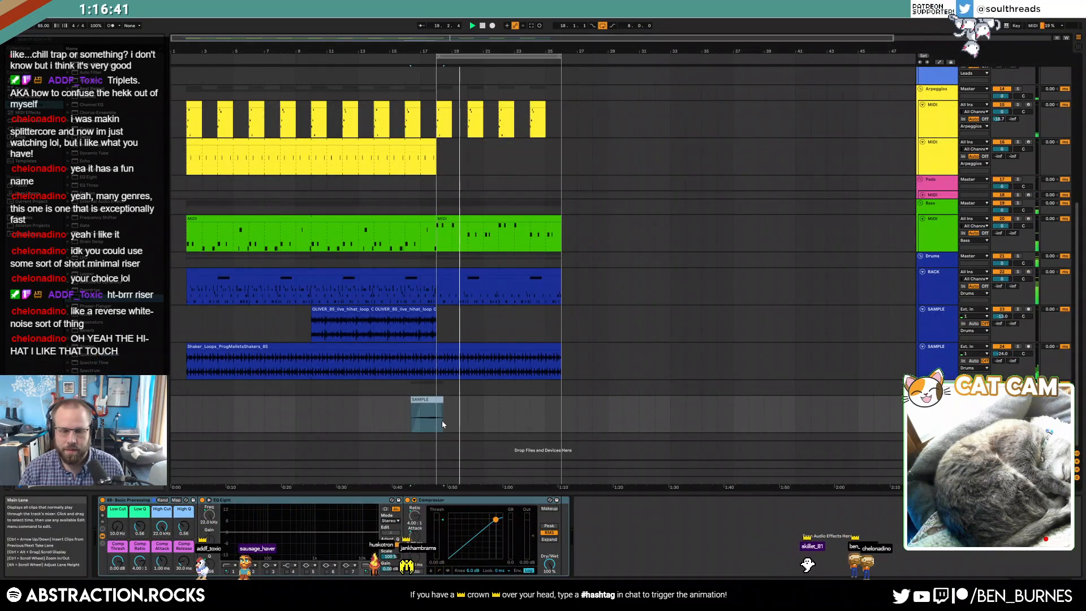
- Automate the SAMPLE track's B-Delay send to rise through bar 17 and fall back just after bar 18 starts
scroll(443, 421, "up", 7)
key("a")
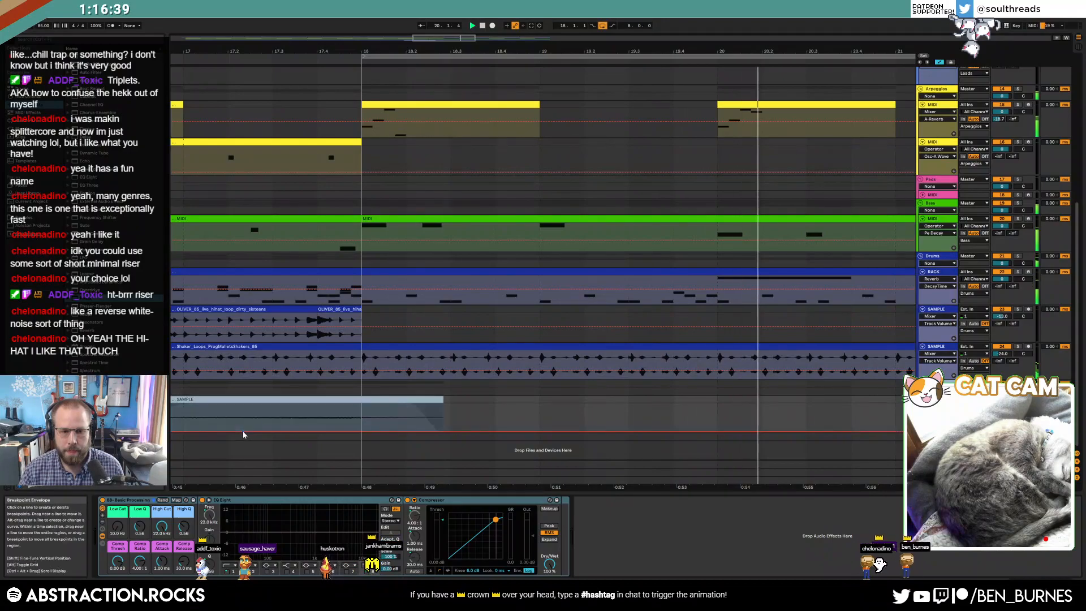
left_click_drag(344, 429, 347, 406)
double_click(338, 401)
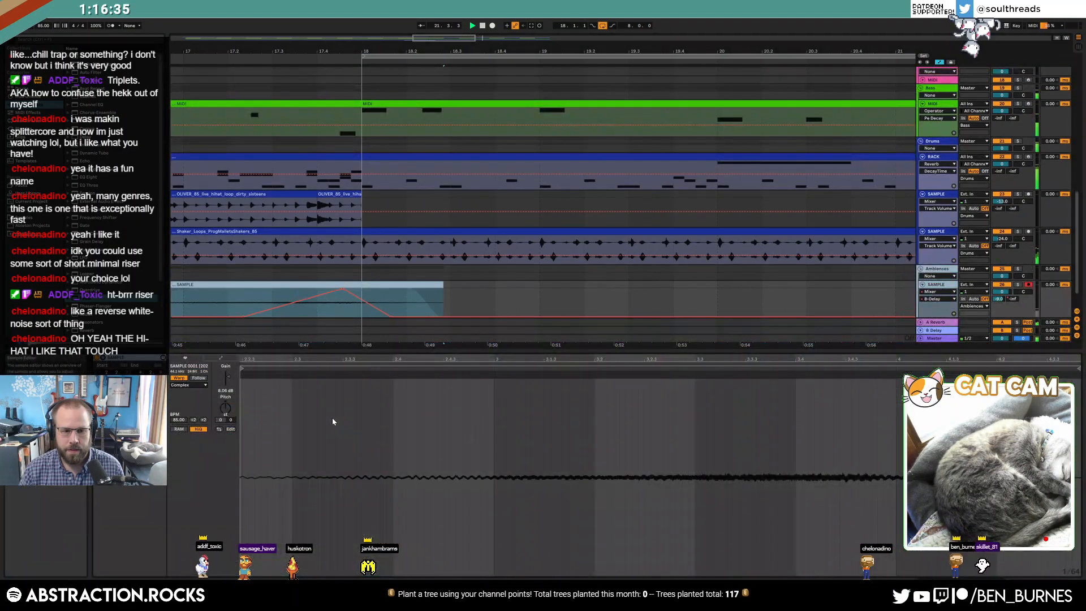
key("shift+Tab")
- On the SAMPLE track's compressor, enable makeup gain, set threshold to -5.97 dB and attack to 0.10 ms, and play back the transition
left_click(548, 509)
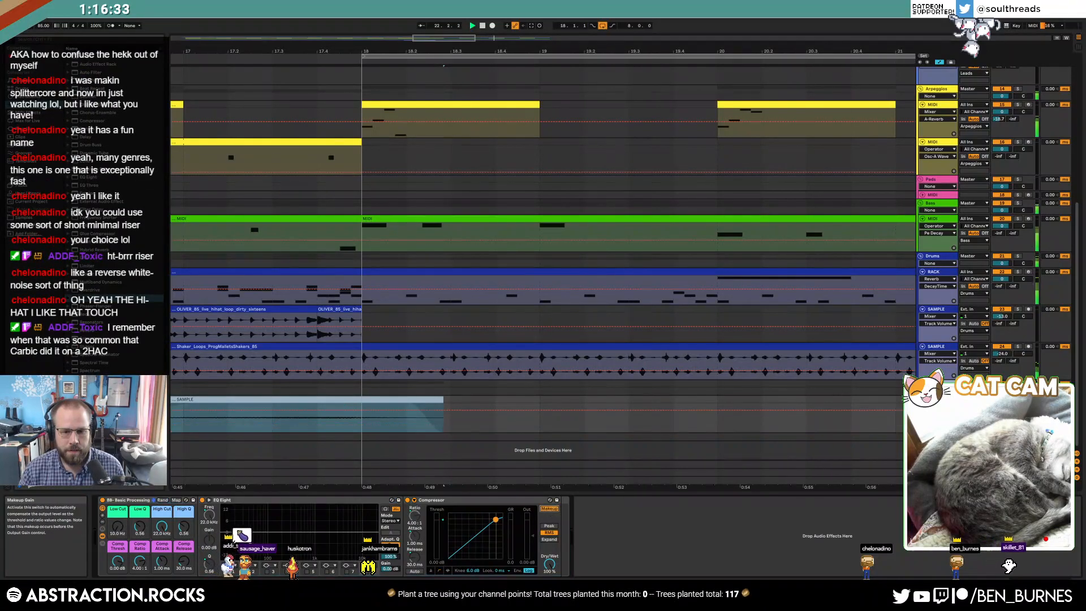
left_click_drag(117, 561, 162, 566)
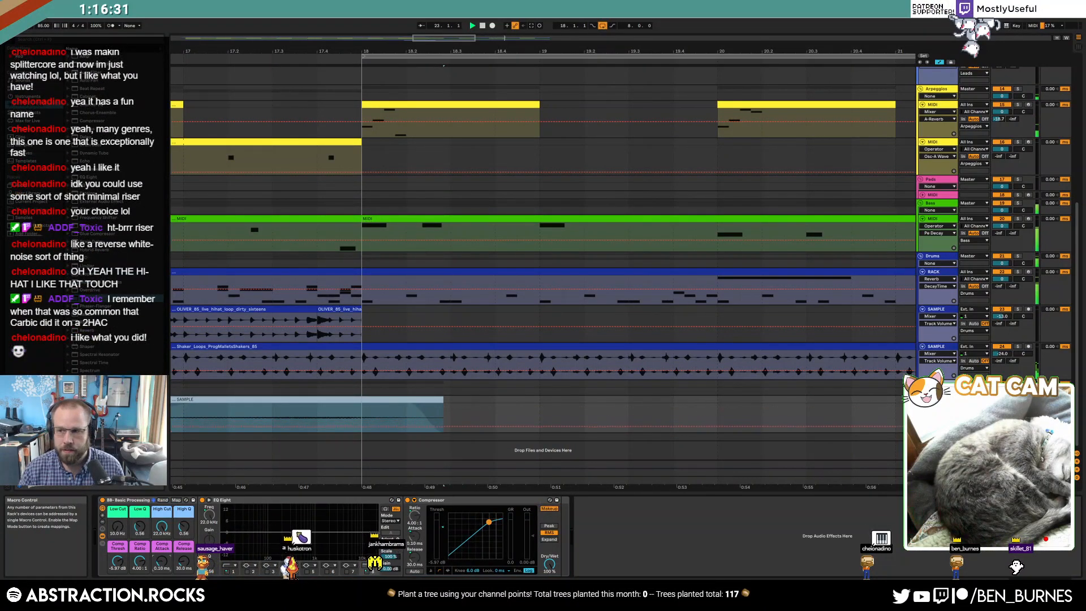
scroll(425, 354, "down", 2, "ctrl")
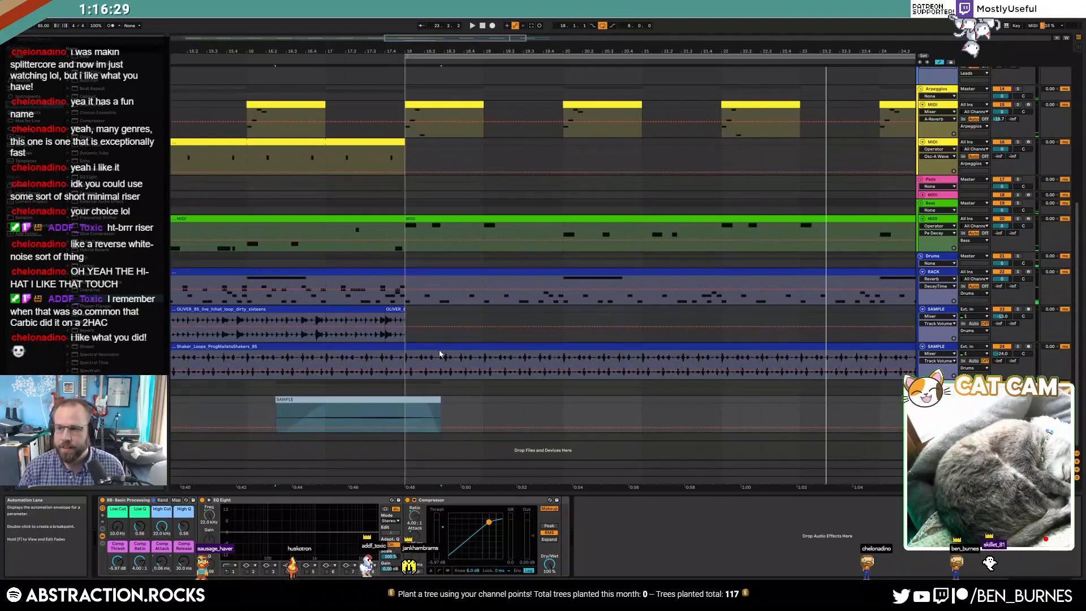
key("space")
key("a")
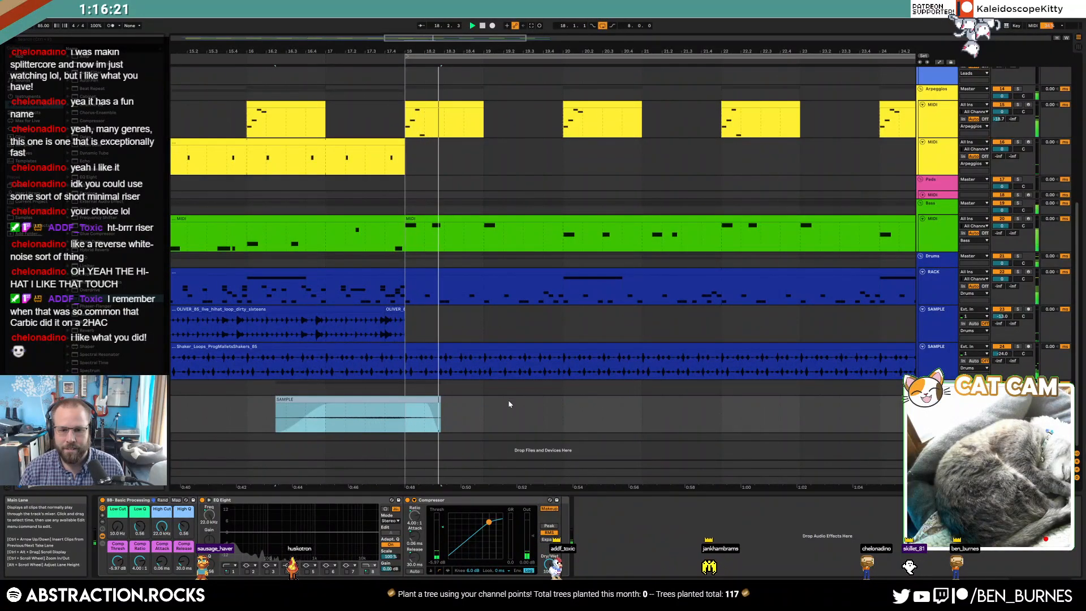
key("w")
key("a")
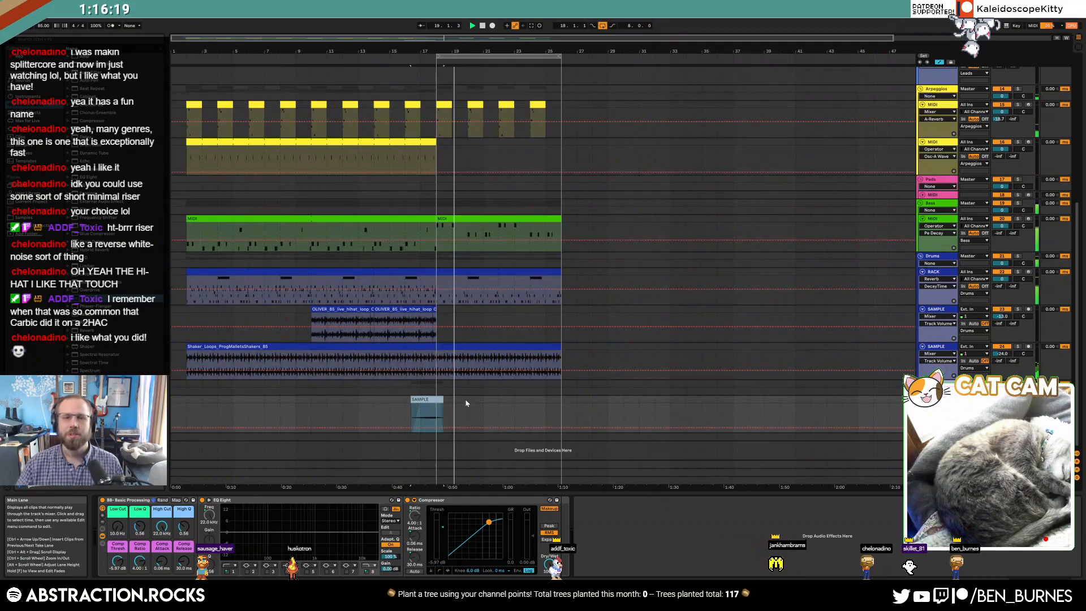
key("a")
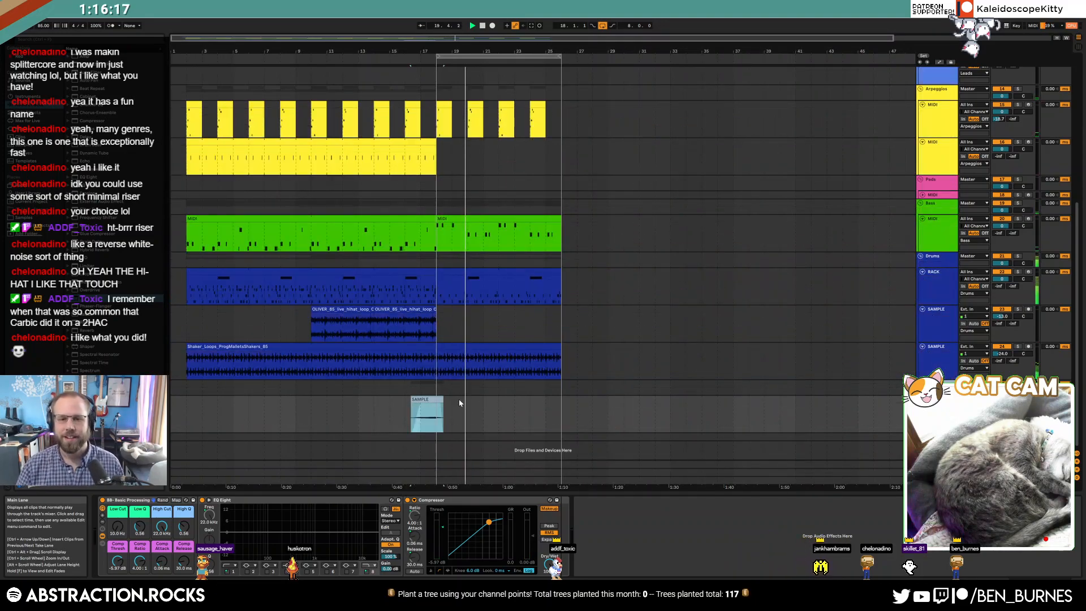
scroll(537, 439, "up", 4)
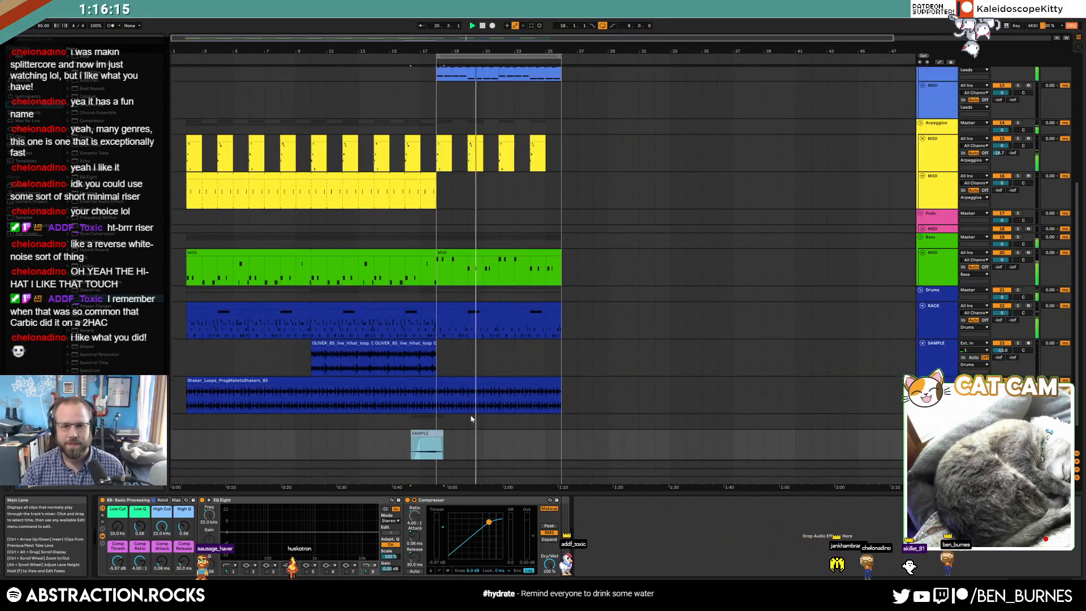
- Adjust the tone controls of the Pedal effect on the Leads track that holds the bars 18 to 26 melody
scroll(538, 439, "up", 5)
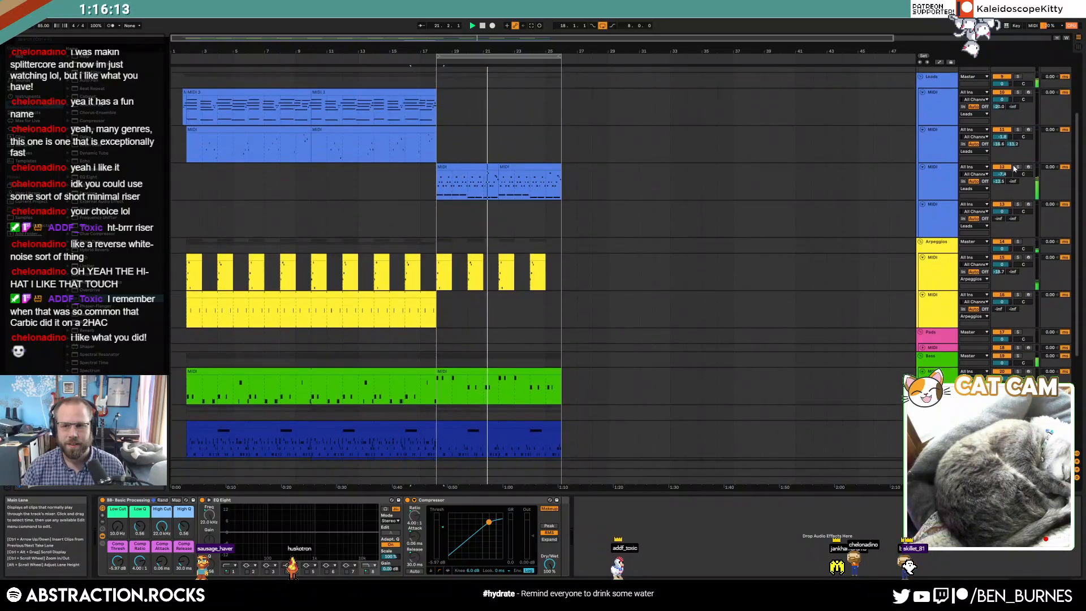
left_click(936, 179)
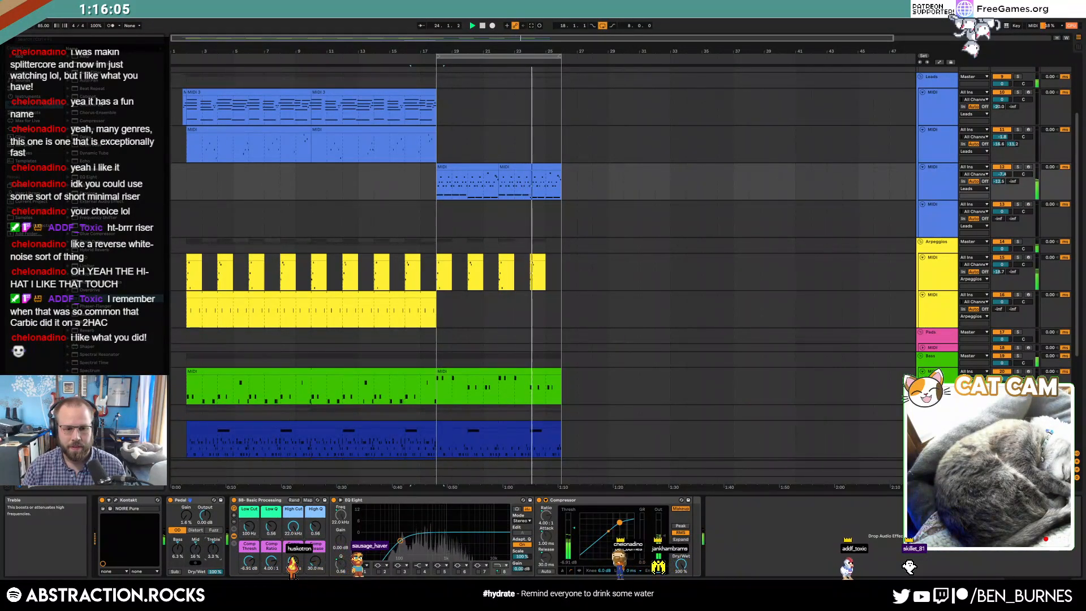
left_click_drag(195, 549, 178, 540)
- Deactivate the last three arpeggio clips, at bars 20, 22 and 24
left_click_drag(558, 274, 462, 275)
key("0")
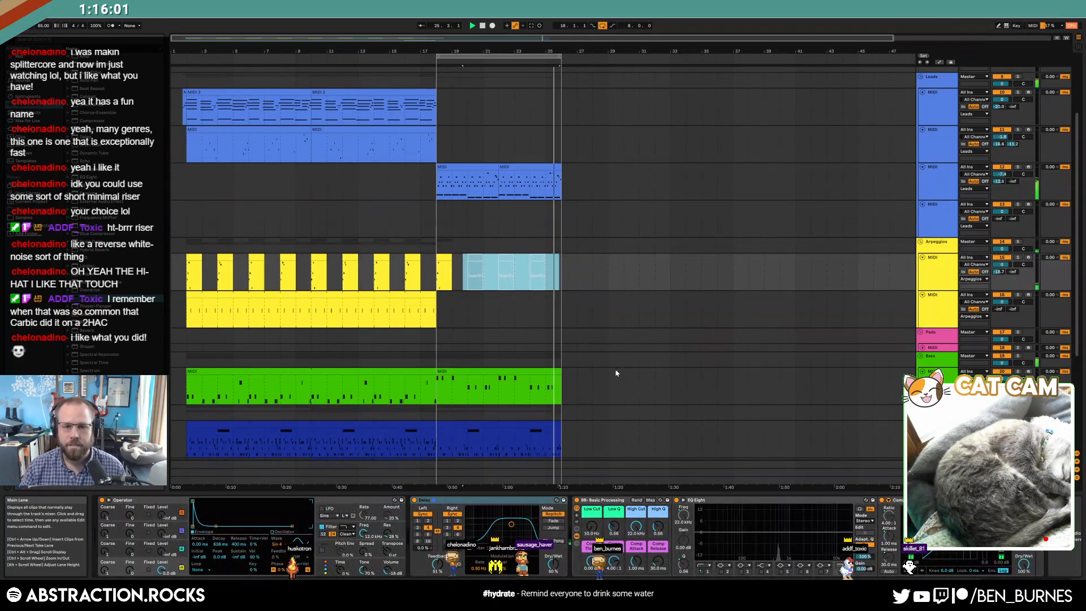
- Try deactivating the TR-808 snare notes in the bars 18 to 26 drum rack clip during playback
scroll(520, 420, "down", 5)
left_click(508, 368)
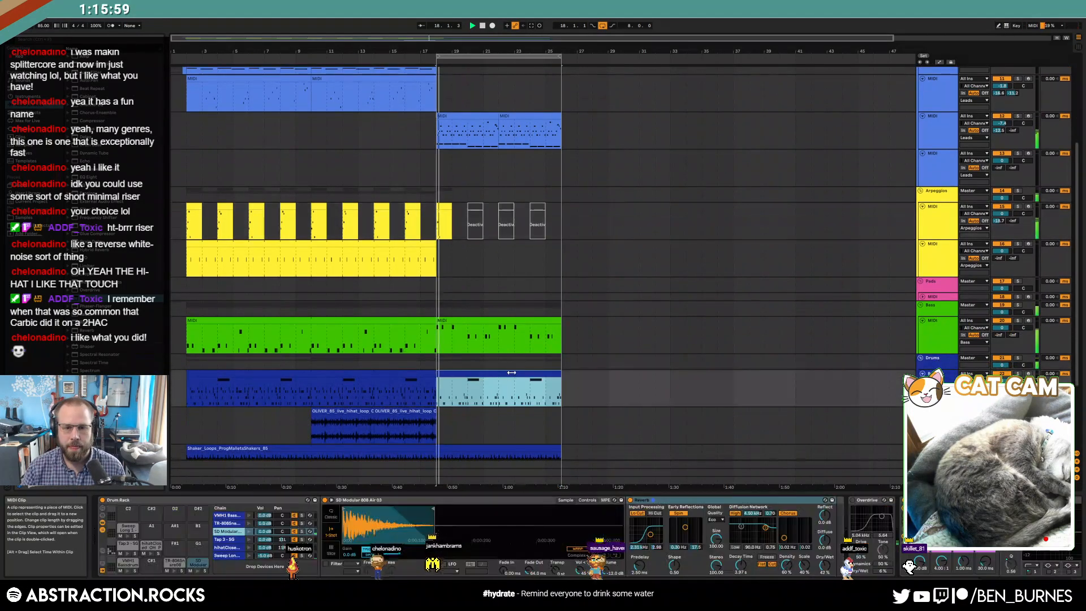
left_click(380, 467)
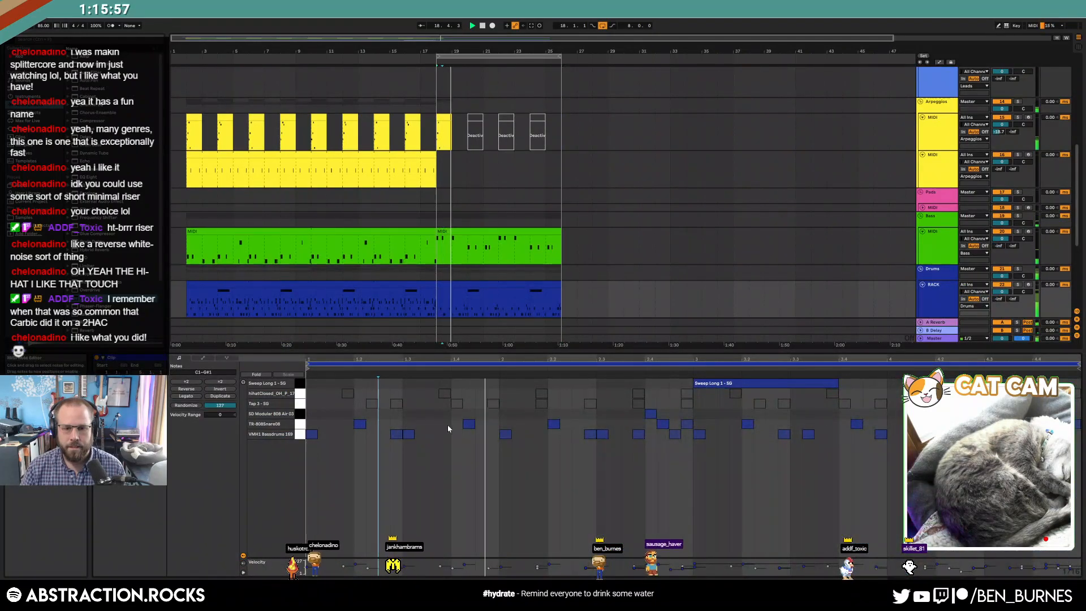
scroll(533, 260, "down", 4)
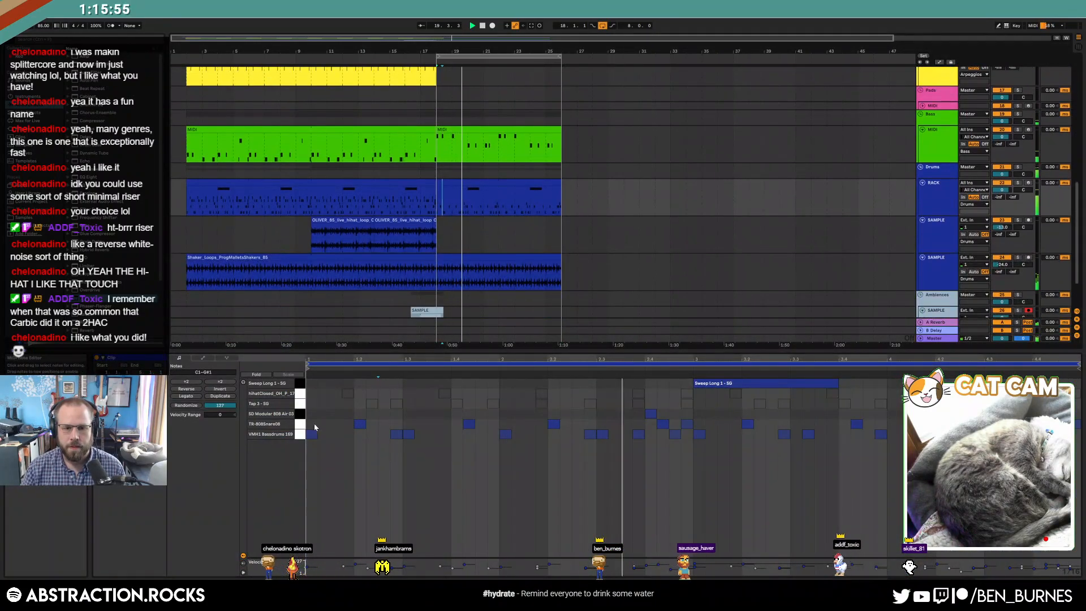
left_click(299, 424)
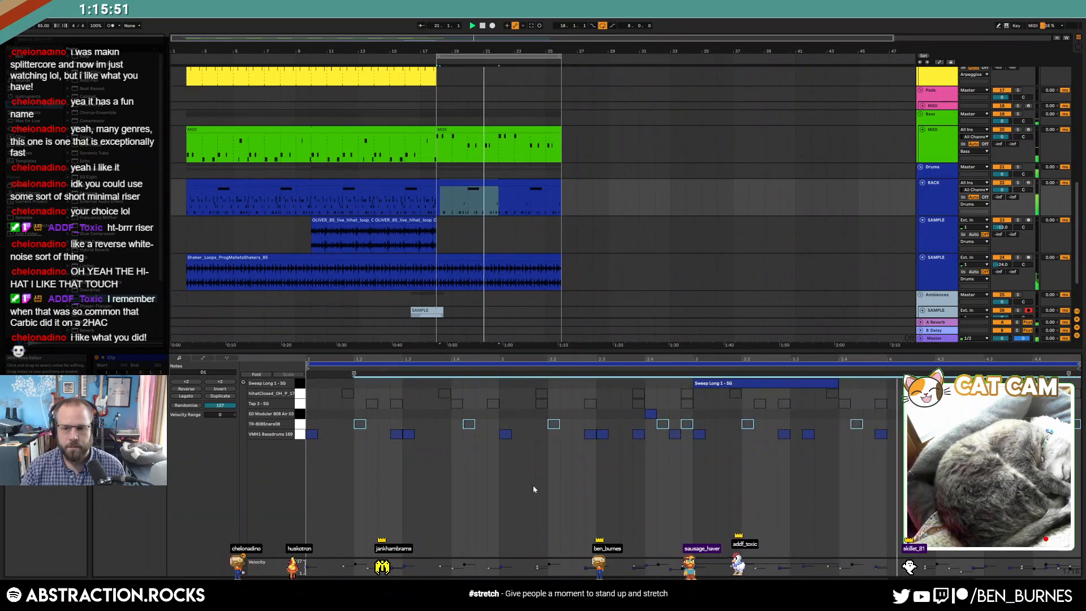
key("0")
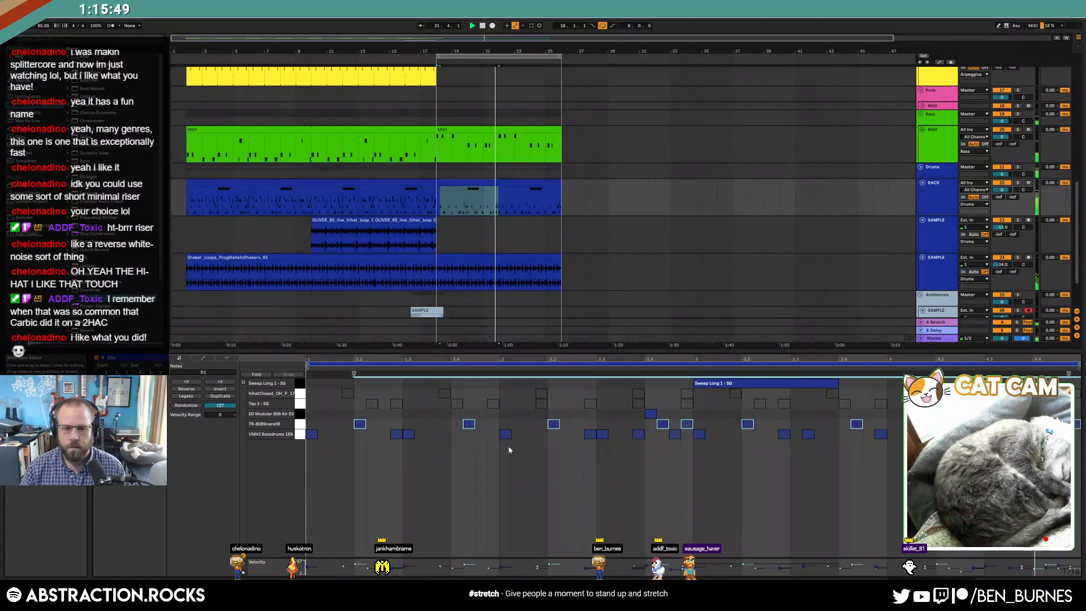
mouse_move(468, 424)
left_mouse_down()
mouse_move(469, 465)
mouse_move(469, 443)
left_mouse_up()
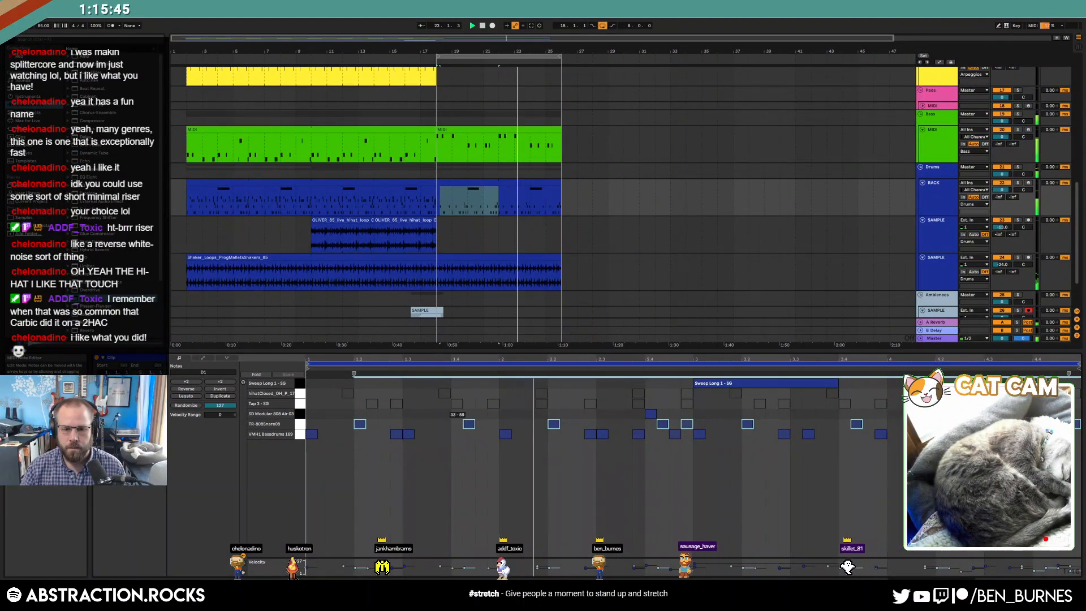
key("shift+Tab")
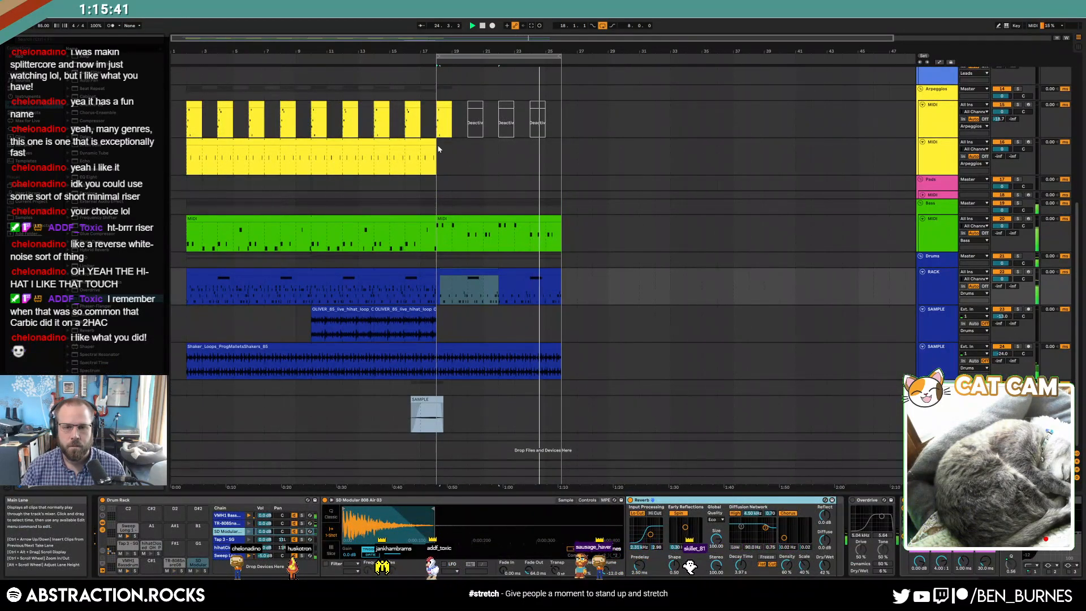
- Arm the empty fourth Leads MIDI track and replace its Operator instrument with Analog
scroll(507, 205, "up", 8)
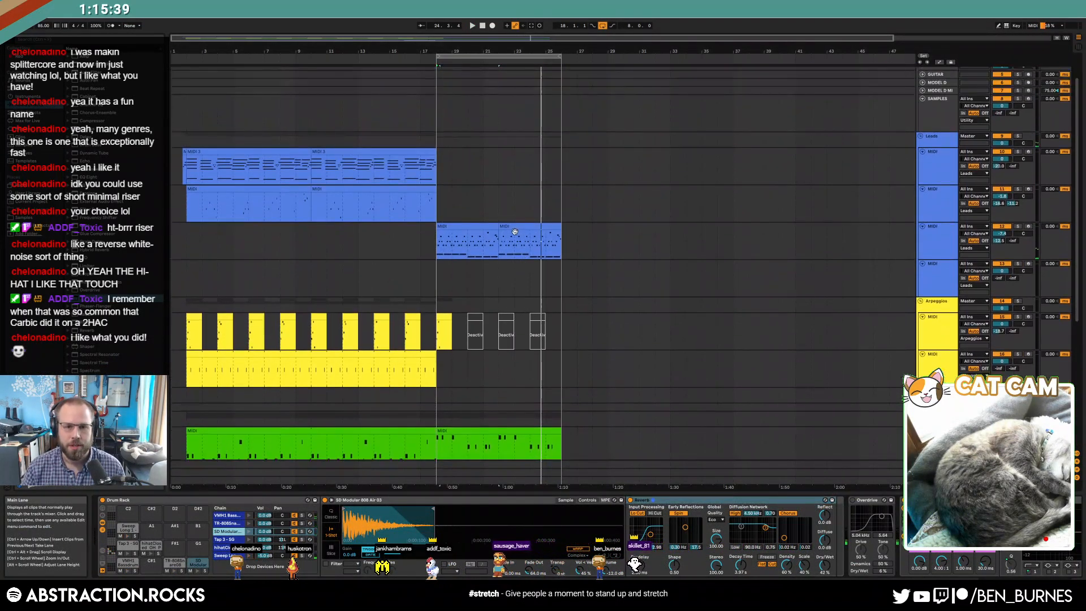
left_click_drag(441, 252, 579, 262)
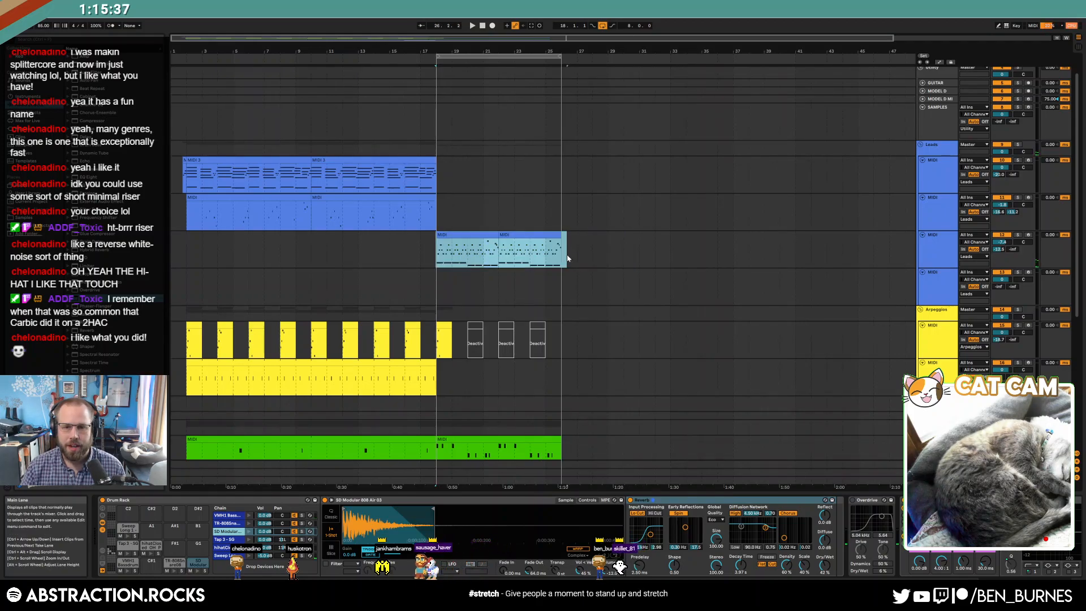
left_click(603, 260)
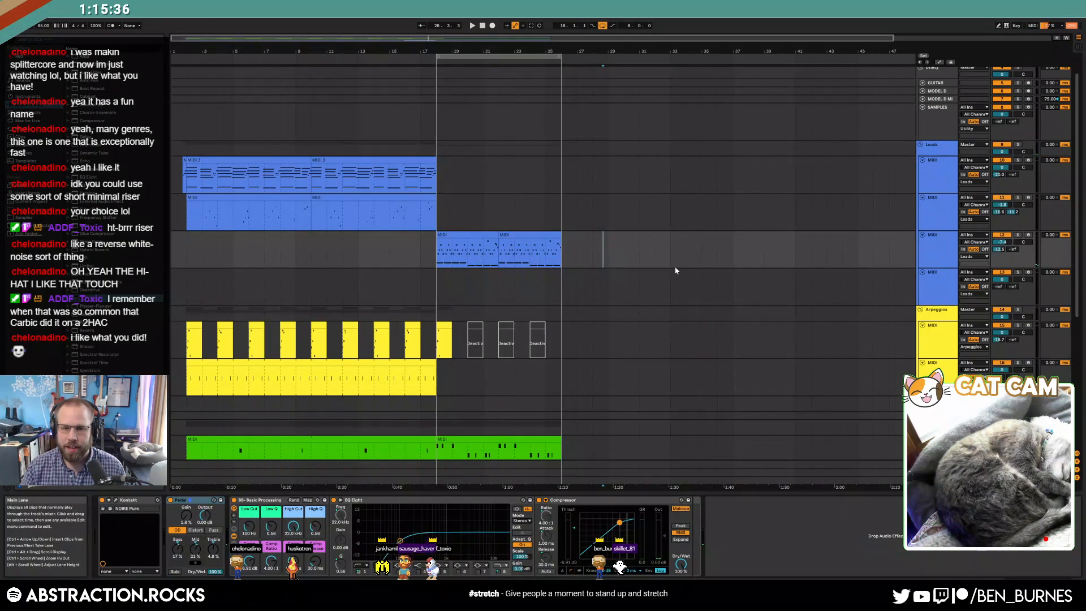
left_click(615, 271)
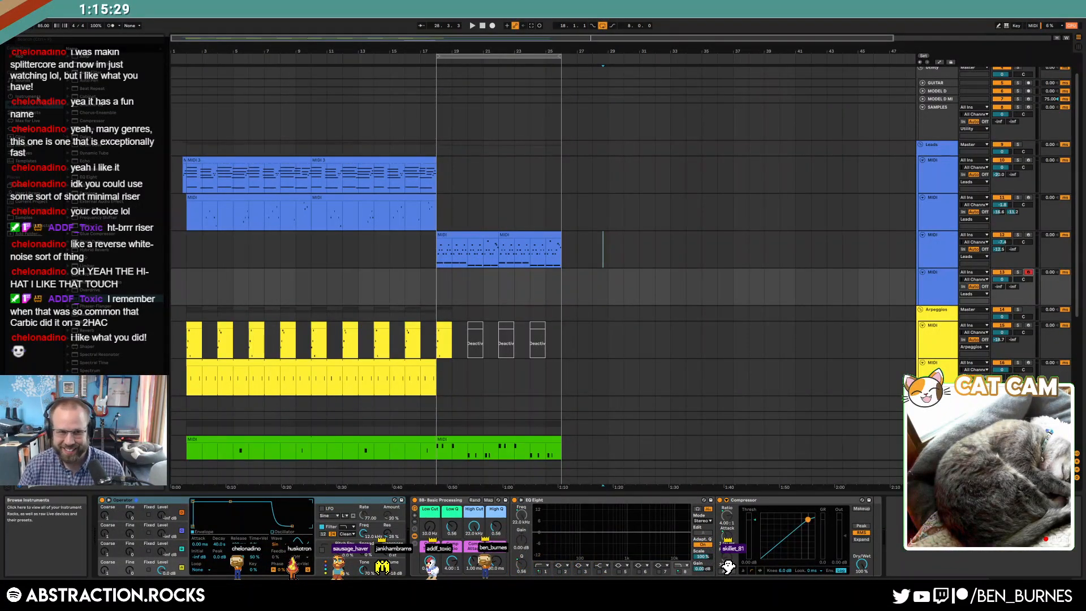
left_click(39, 98)
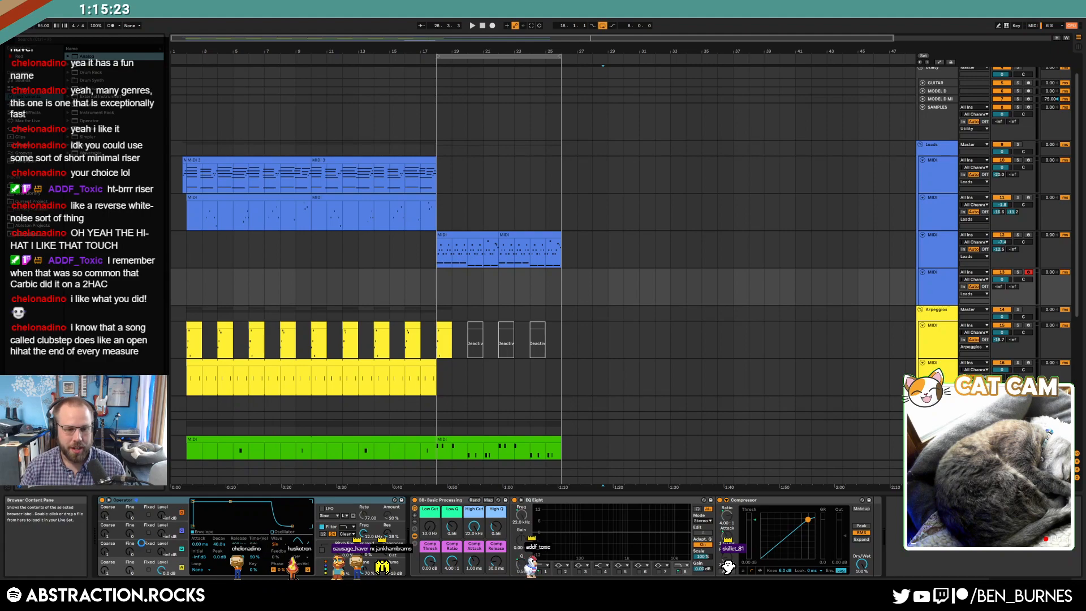
left_click(140, 516)
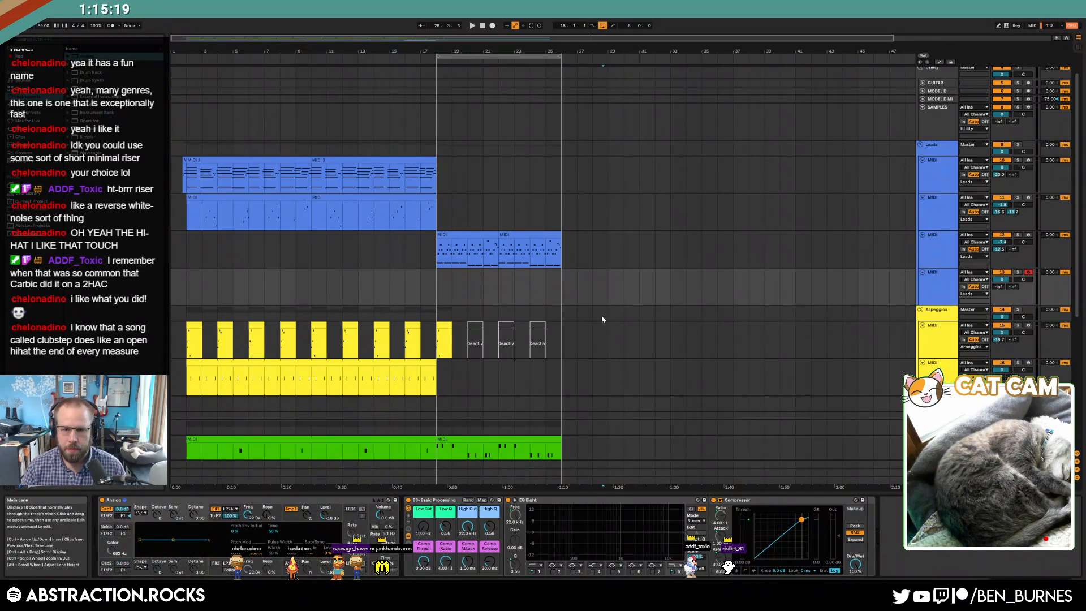
- Turn on unison and glide in Analog, audition it from bar 18, and raise the track's reverb send to about -18 dB
left_click(432, 295)
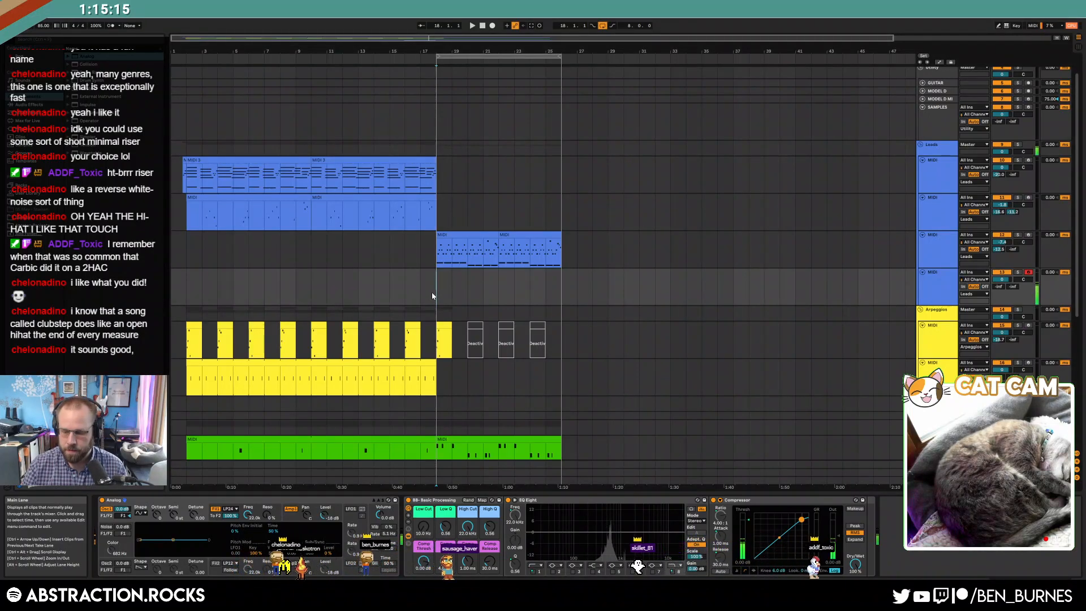
left_click(376, 548)
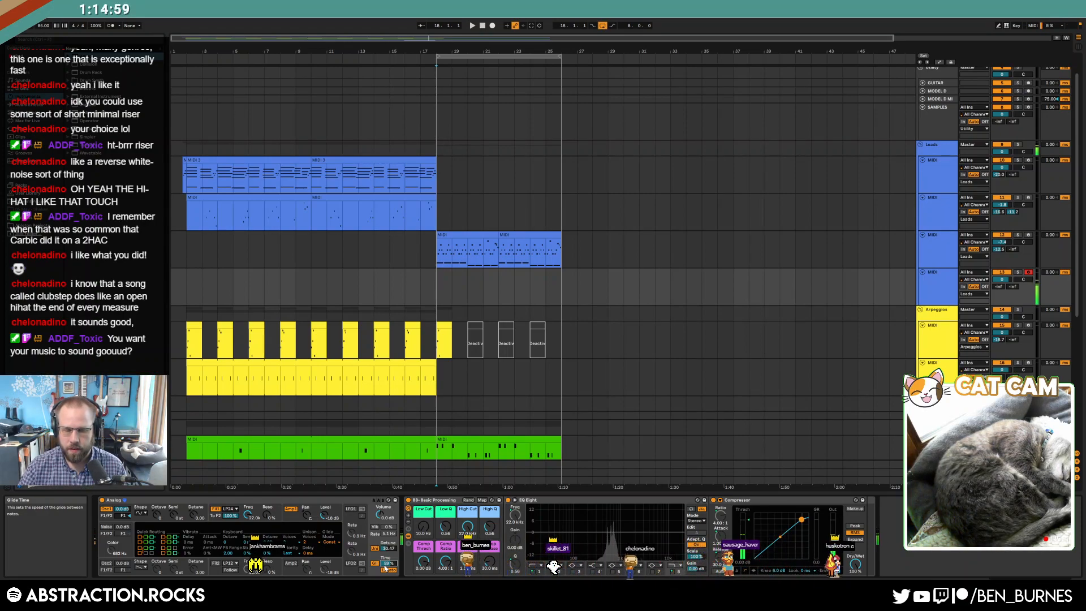
key("space")
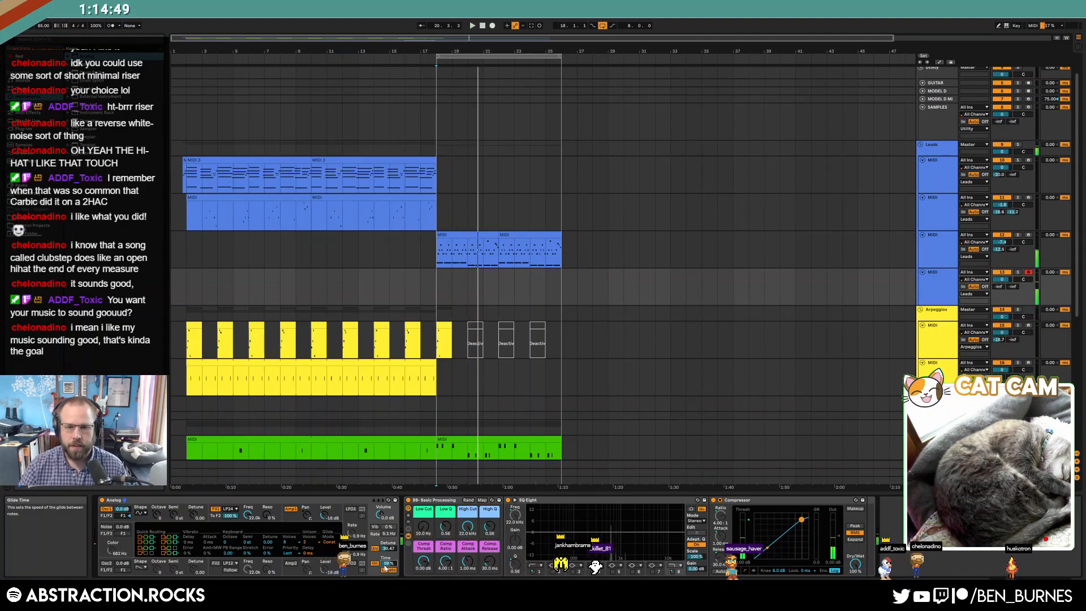
left_click_drag(1001, 287, 1001, 272)
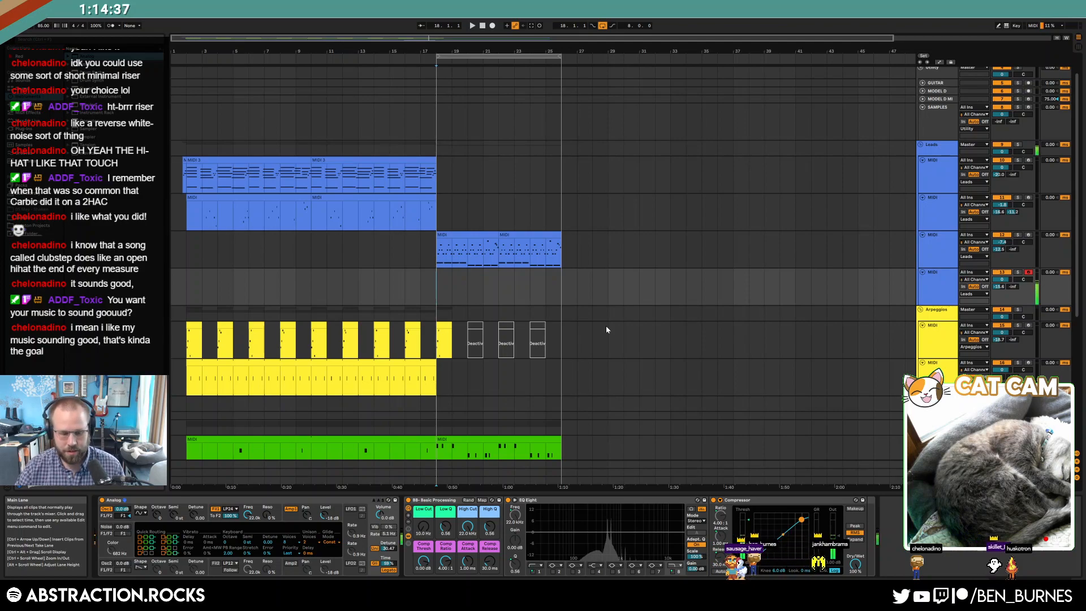
- Record an Analog lead melody over bars 18 to 26 and extend the recorded clip's start back to bar 18
key("F9")
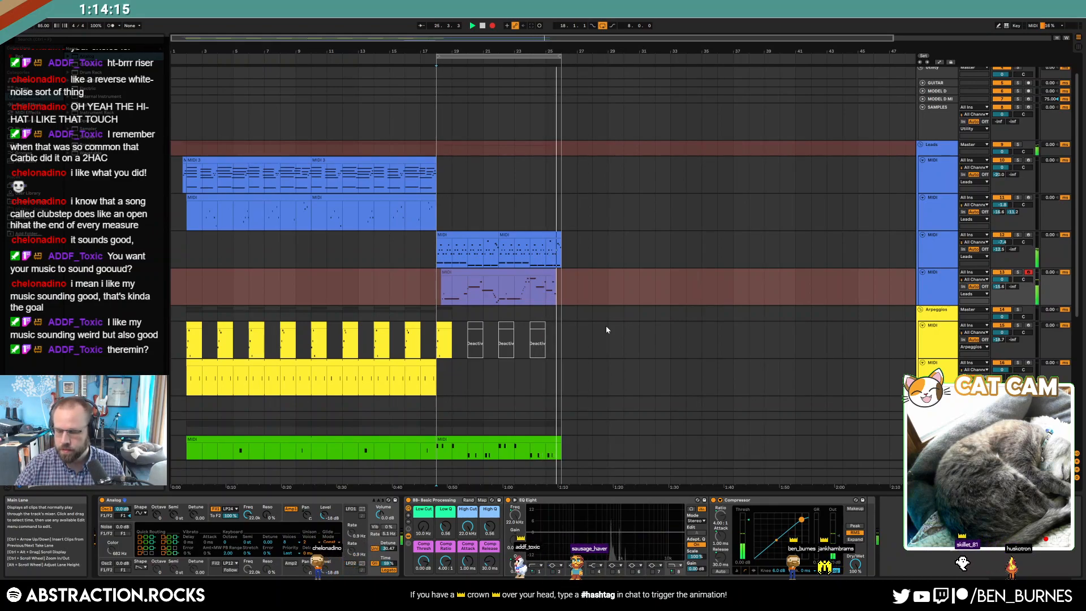
key("space")
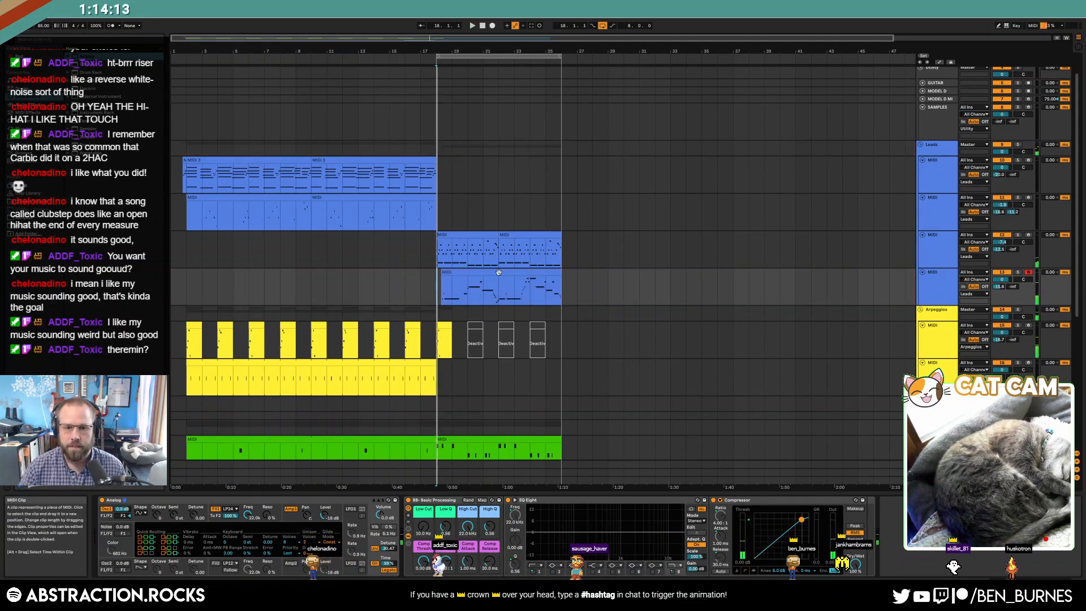
double_click(559, 273)
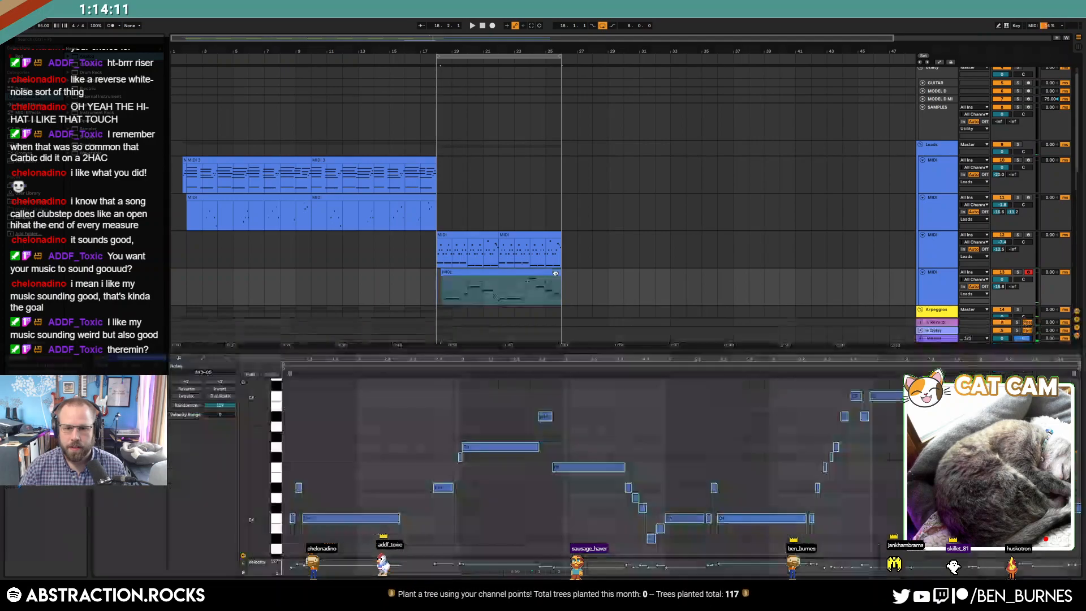
double_click(1076, 507)
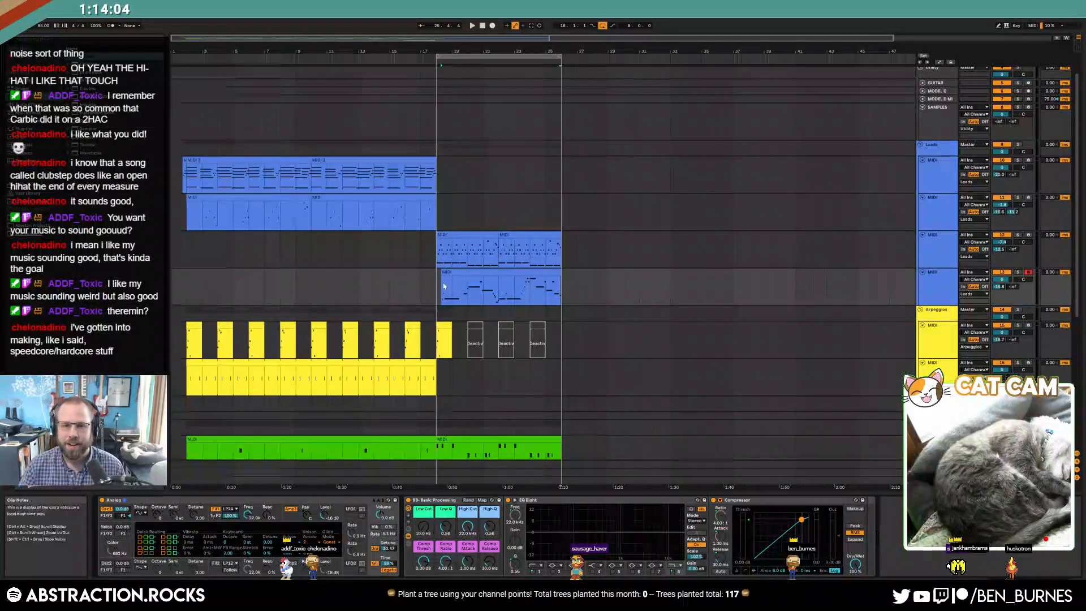
left_click(438, 274)
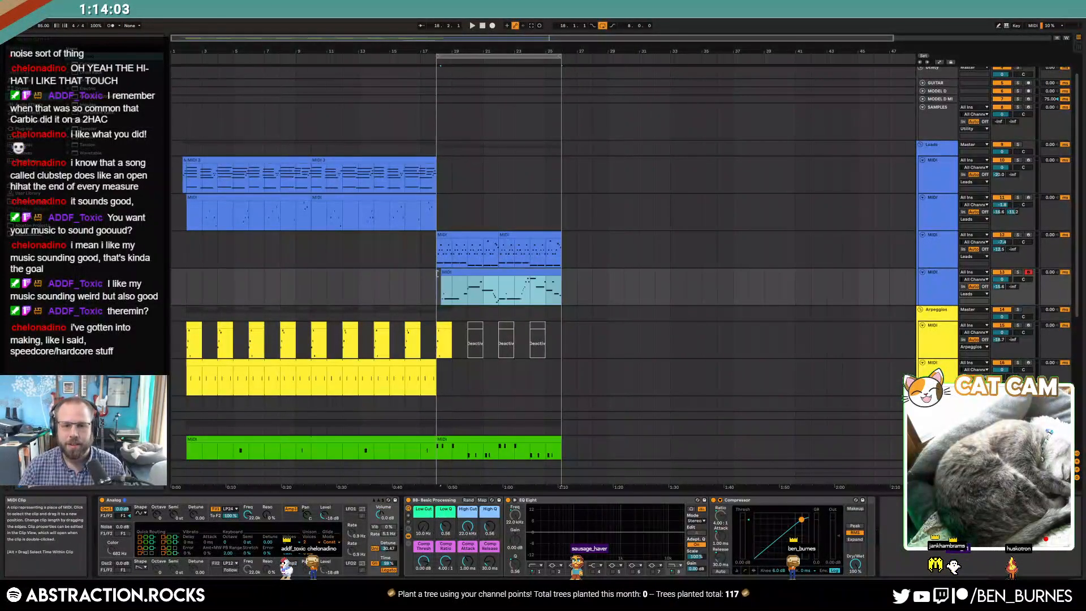
left_click(576, 282)
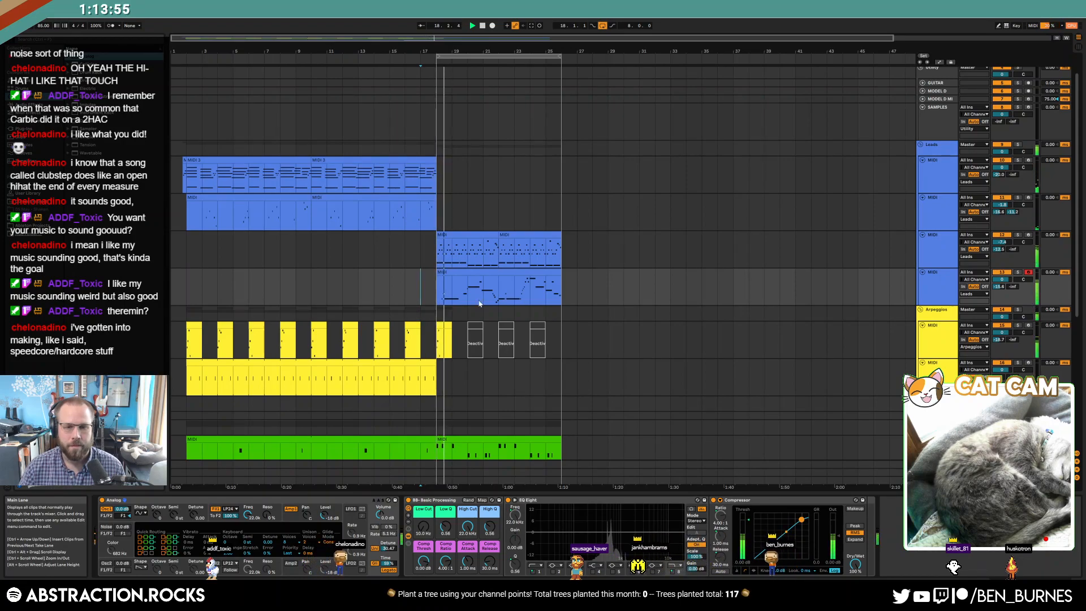
- Play back the recorded Analog melody and nudge the timing and lengths of its off-beat notes in the clip
double_click(477, 270)
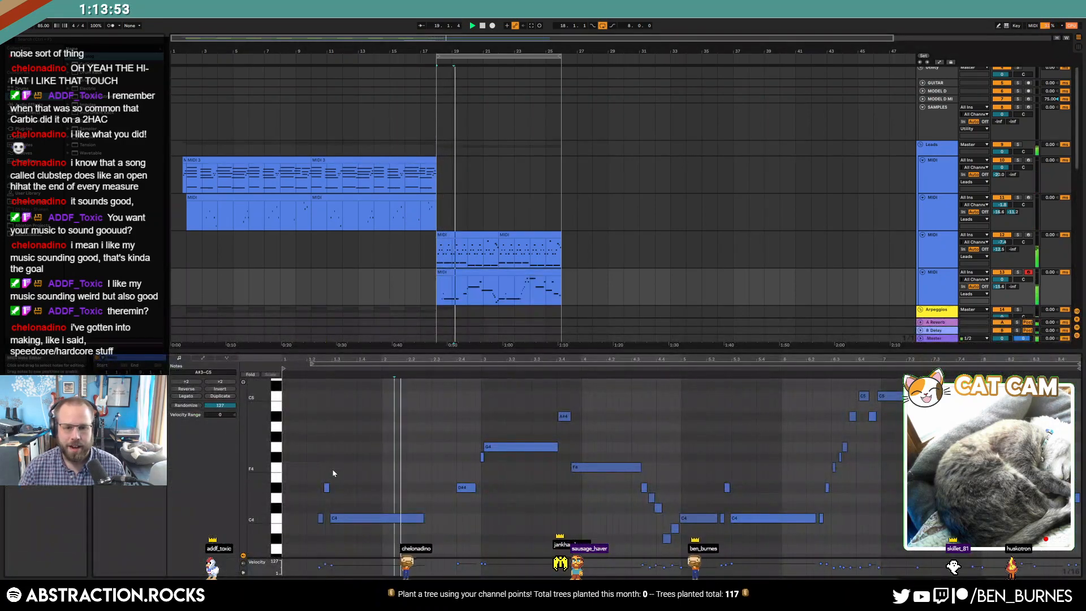
key("space")
left_click_drag(320, 518, 328, 487)
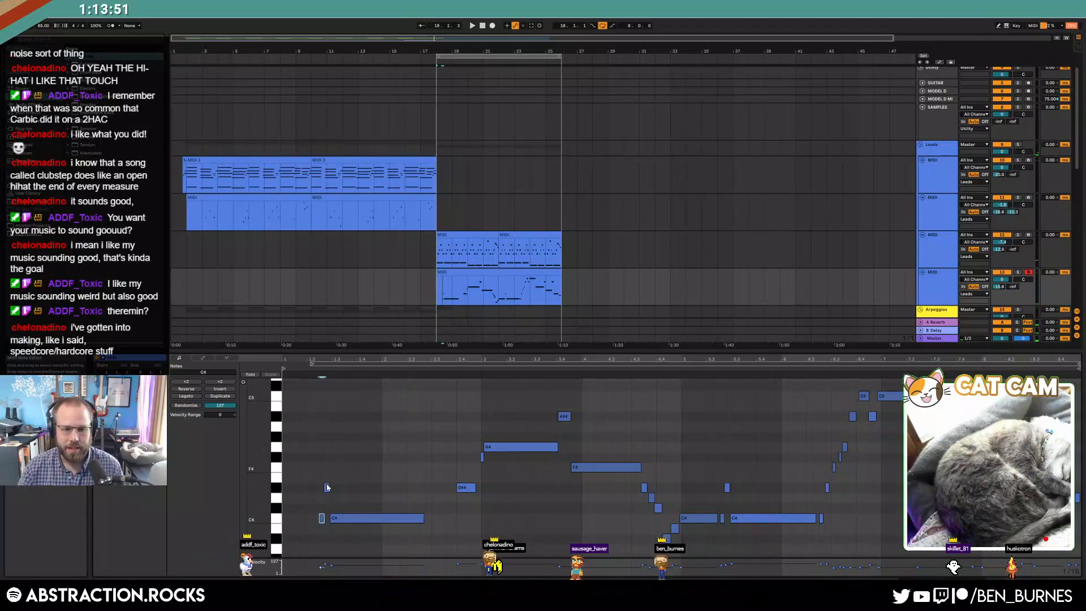
left_click(465, 487)
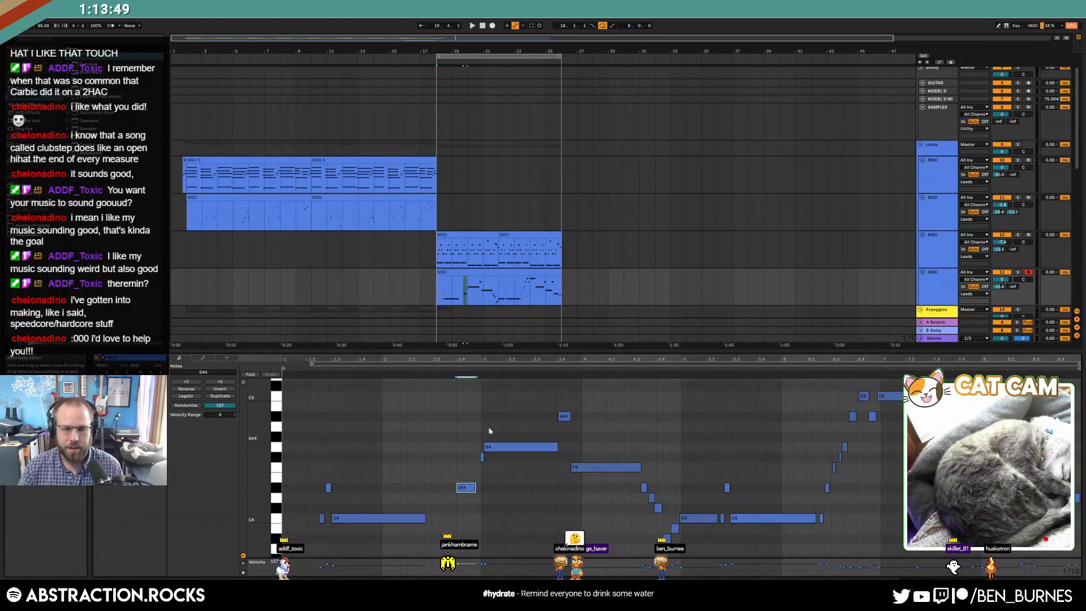
left_click(566, 416)
left_click(593, 467)
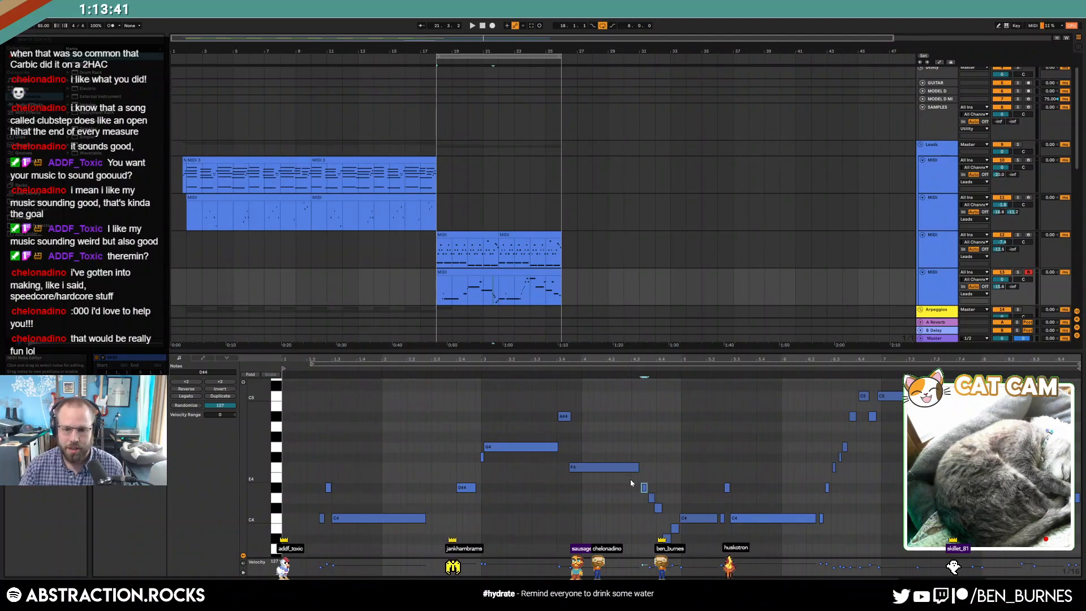
left_click(671, 504)
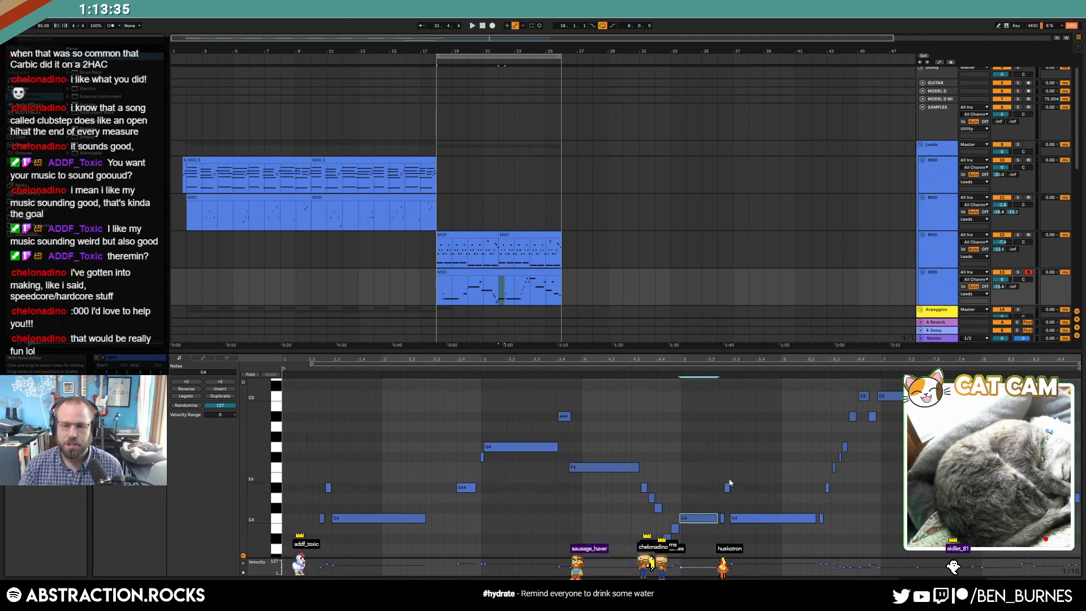
left_click(834, 466)
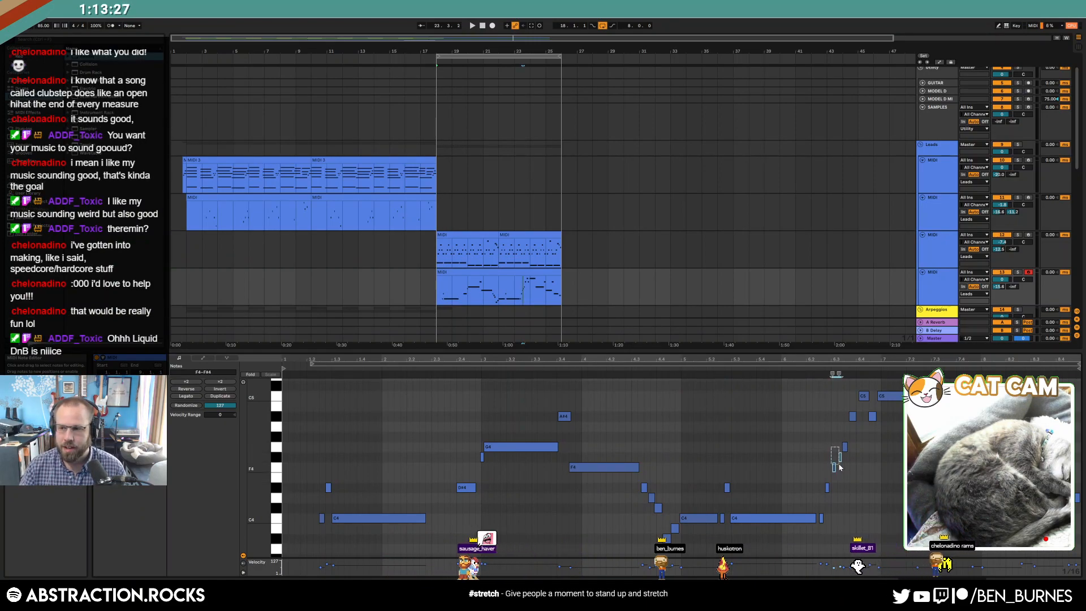
left_click(840, 457, "shift")
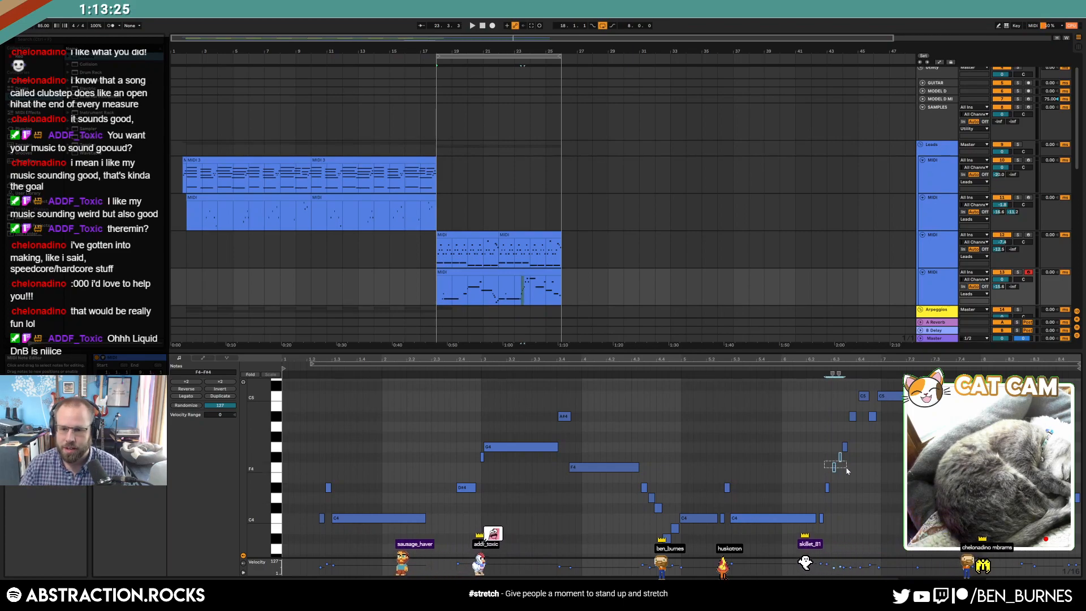
left_click(886, 477)
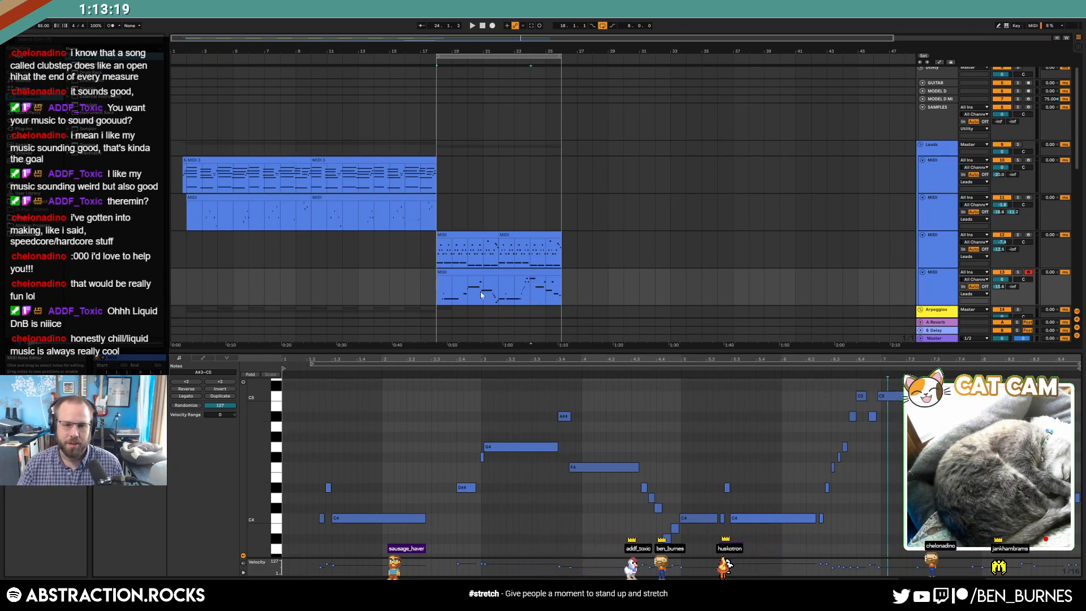
key("shift+Tab")
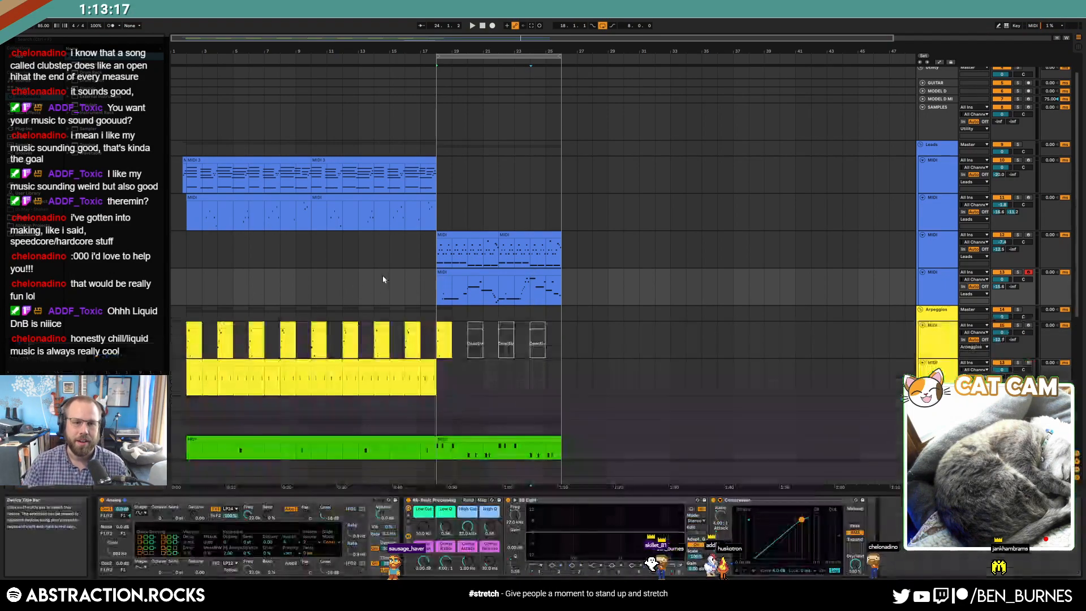
- Play the arrangement from the beginning and review the lead, arpeggio, bass and drum tracks leading up to bar 10
left_click(184, 161)
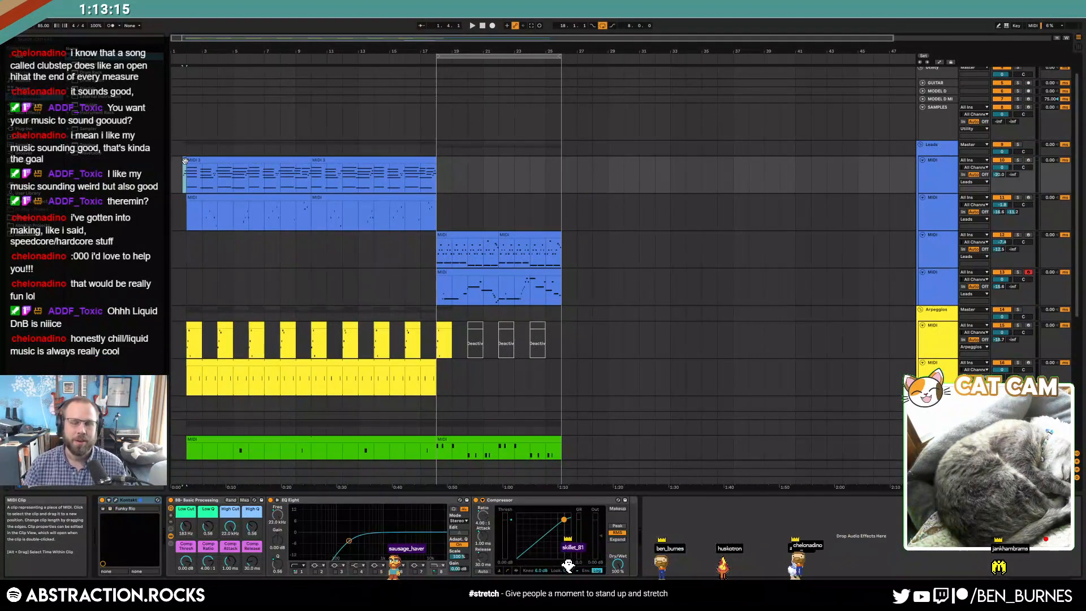
key("space")
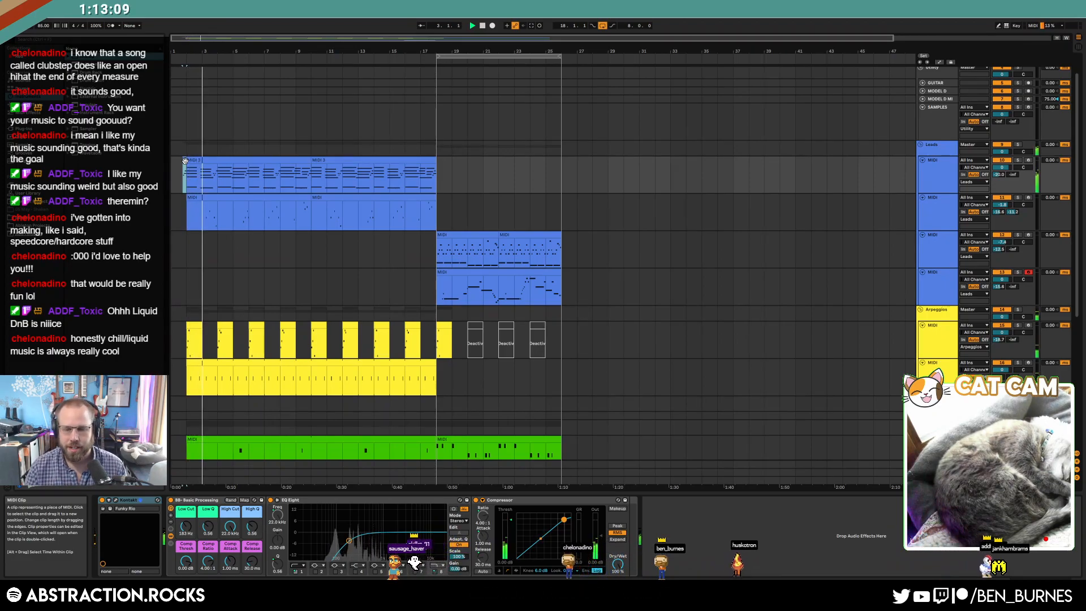
scroll(227, 185, "down", 5)
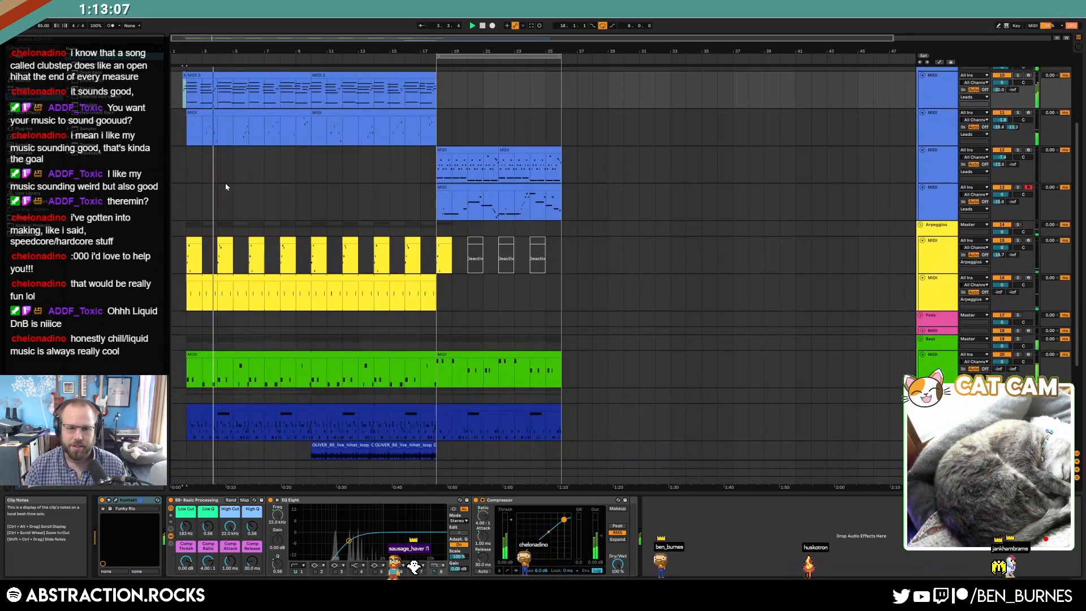
scroll(226, 186, "down", 8)
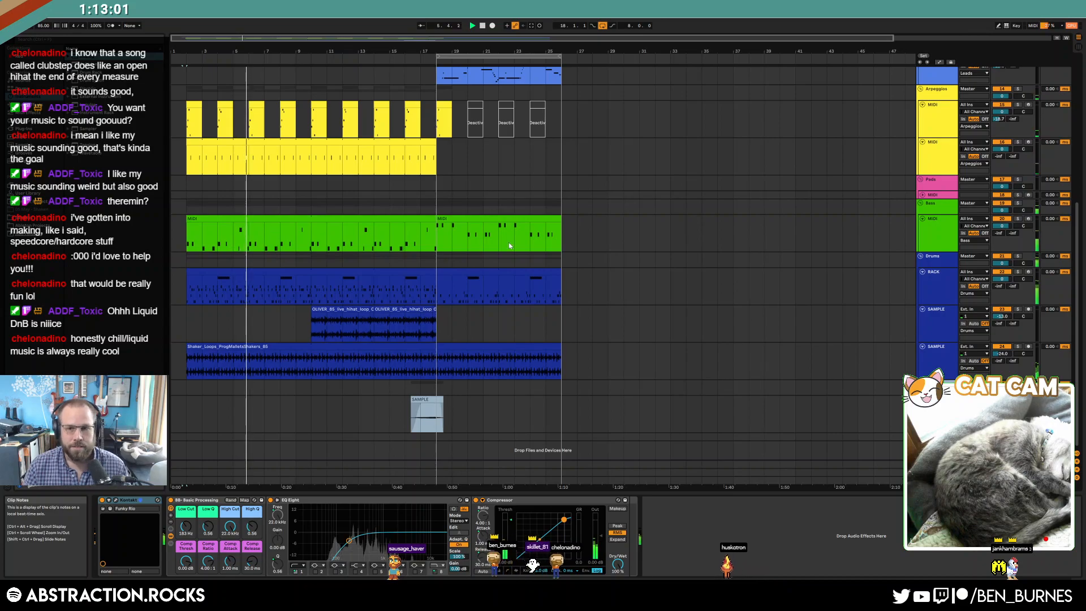
scroll(538, 273, "up", 1)
scroll(538, 273, "up", 10)
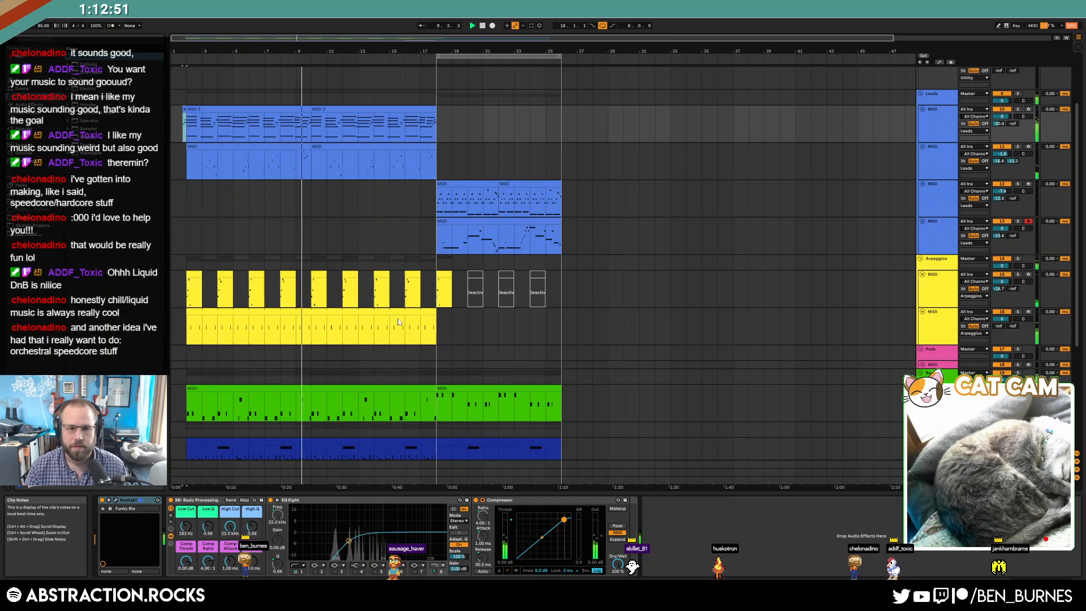
- Remove the shaker loop in bar 9 from just after the downbeat up to bar 10 to leave a gap
scroll(317, 423, "down", 5)
scroll(311, 400, "up", 5)
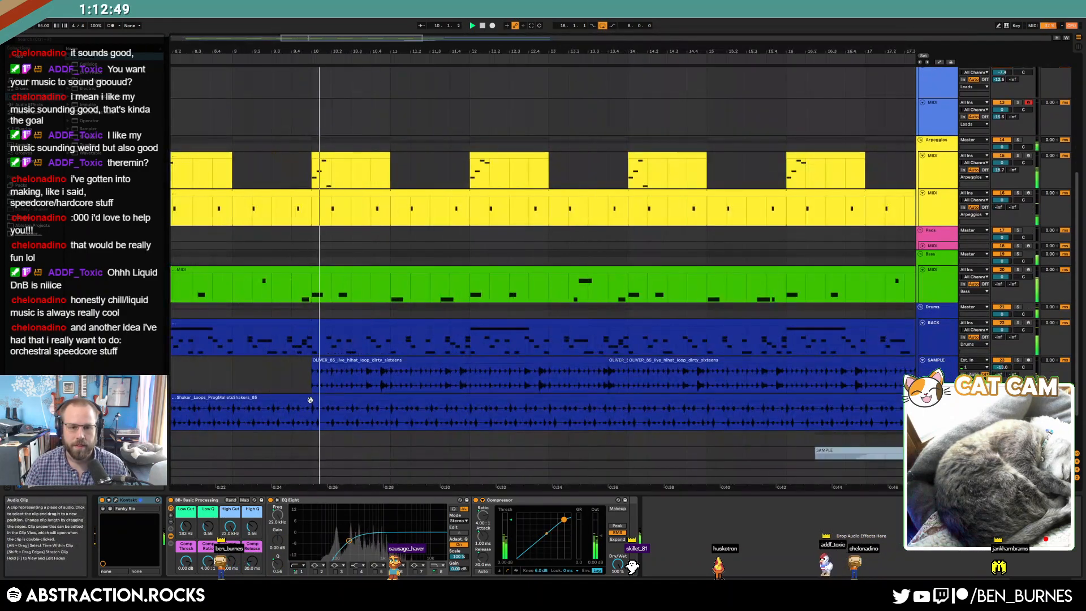
left_click_drag(304, 417, 259, 419)
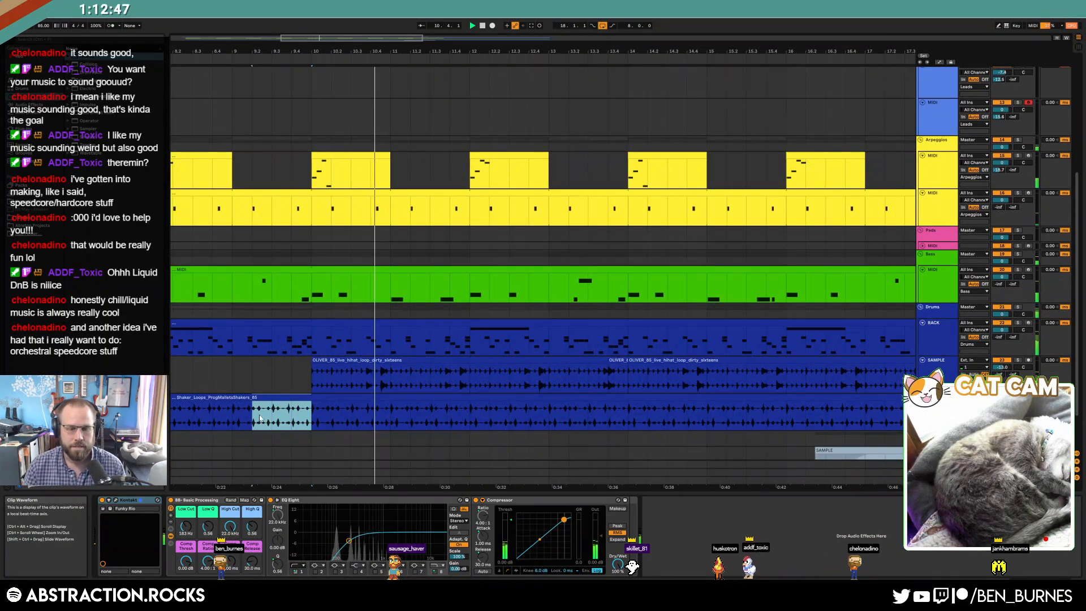
key("Delete")
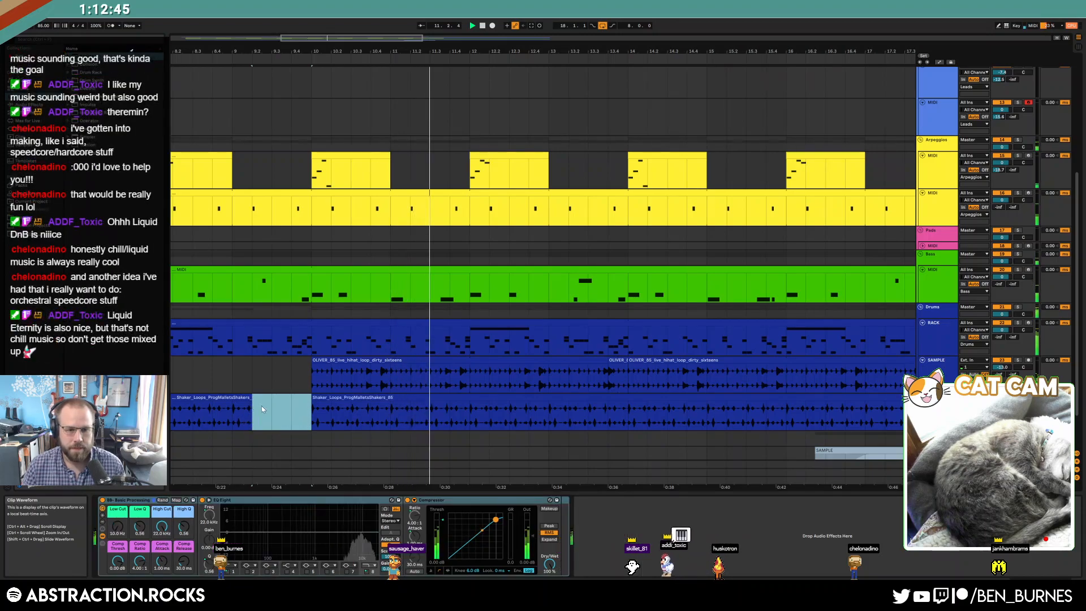
left_click(246, 397)
scroll(246, 397, "up", 3)
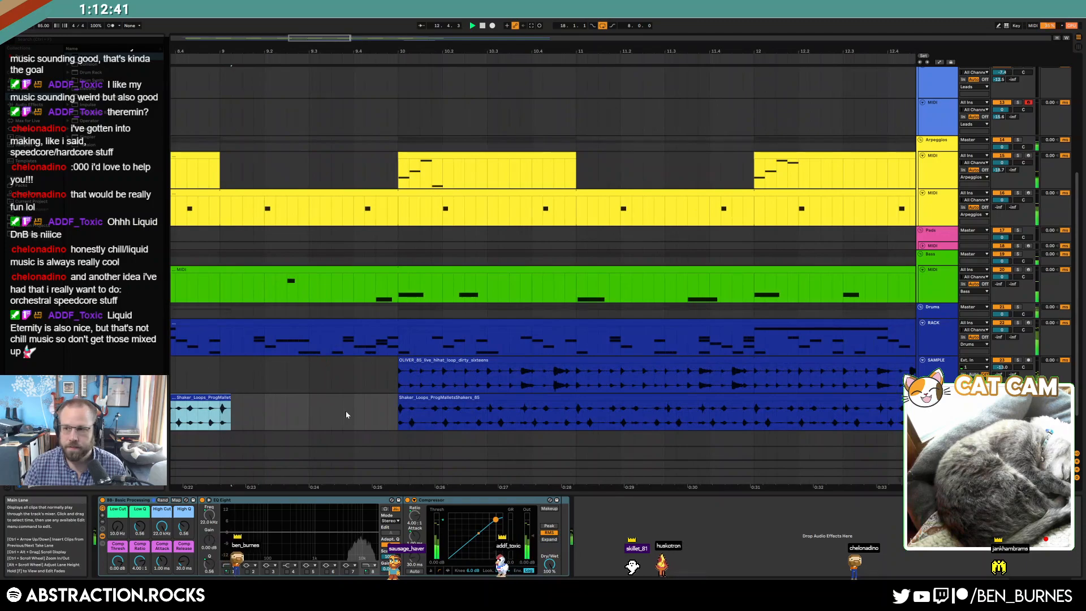
scroll(345, 410, "down", 3)
scroll(462, 402, "down", 3)
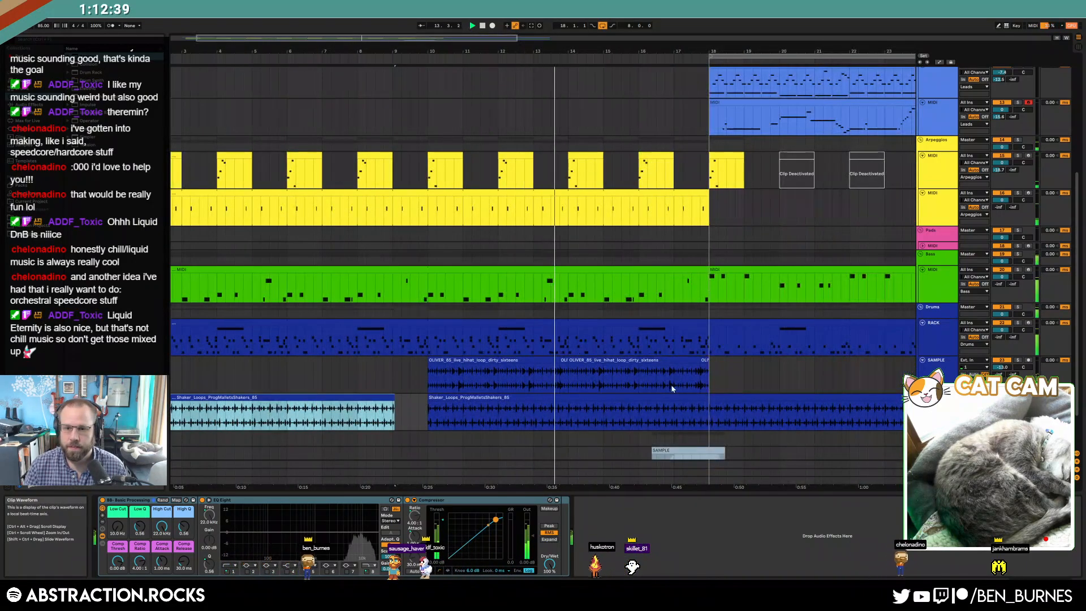
- Cut the shaker loop from just after the bar 17 downbeat up to bar 18
left_click(706, 380)
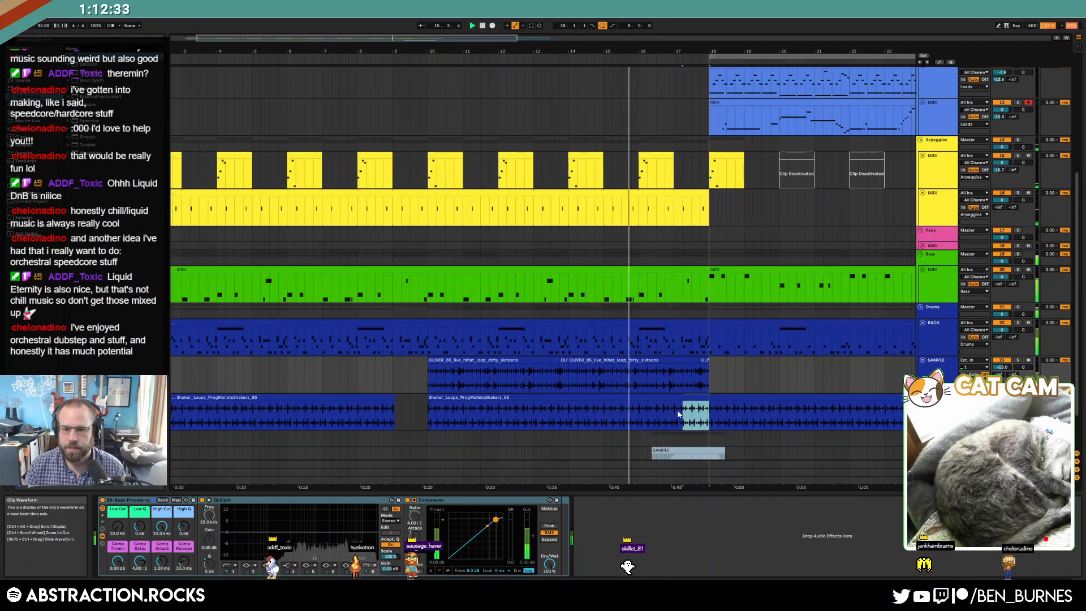
left_click_drag(709, 411, 660, 397)
scroll(682, 413, "up", 3)
left_click(663, 398)
scroll(672, 398, "up", 3)
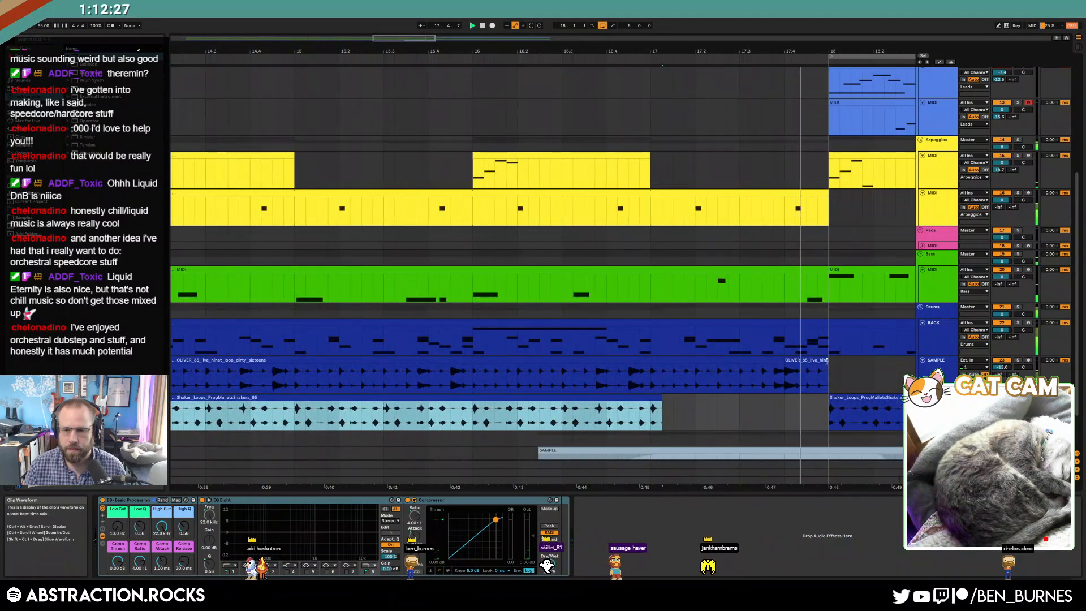
- Clear the hi-hat loop and drum rack clip in bar 17 from just after the downbeat to beat 4
left_click_drag(785, 370, 705, 346)
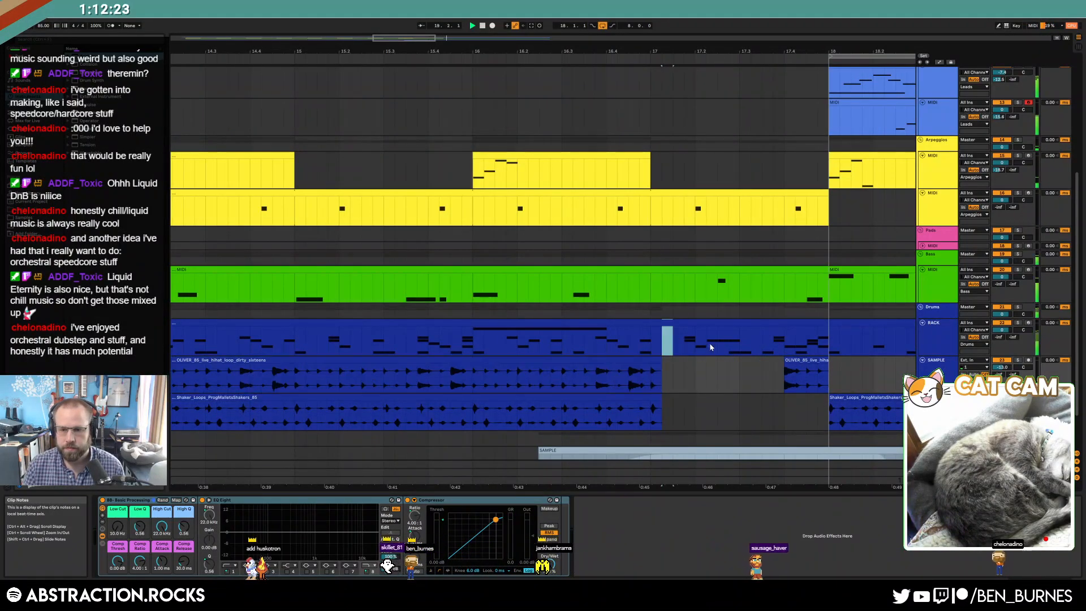
left_click_drag(779, 347, 784, 347)
scroll(692, 361, "down", 3)
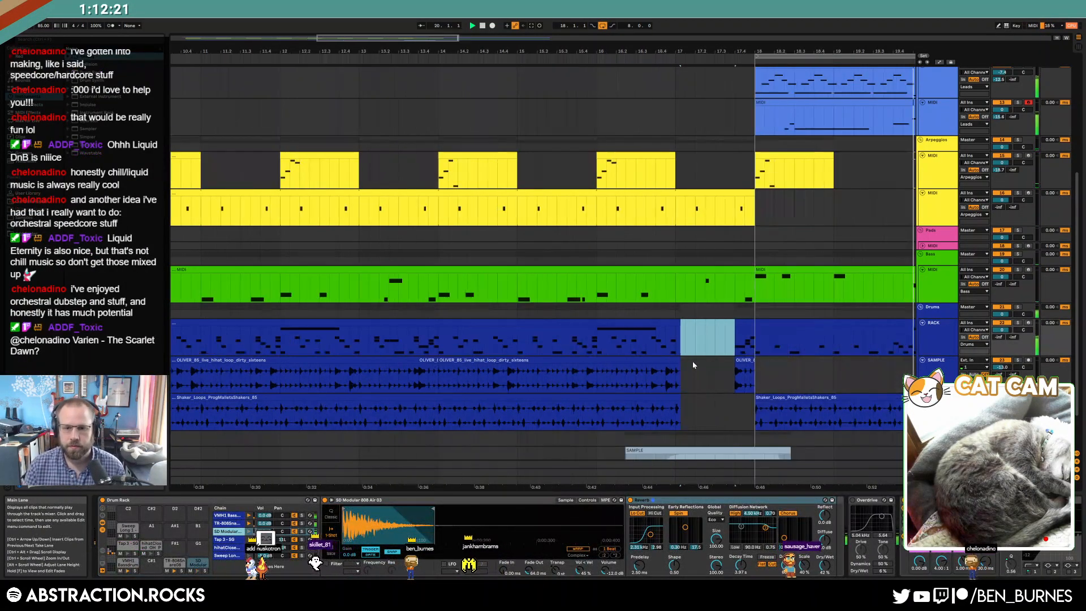
- Listen through the new section up to bar 26 to check how the layered leads, bass and drums play together
scroll(616, 350, "down", 3)
scroll(615, 349, "down", 3)
scroll(353, 378, "up", 3)
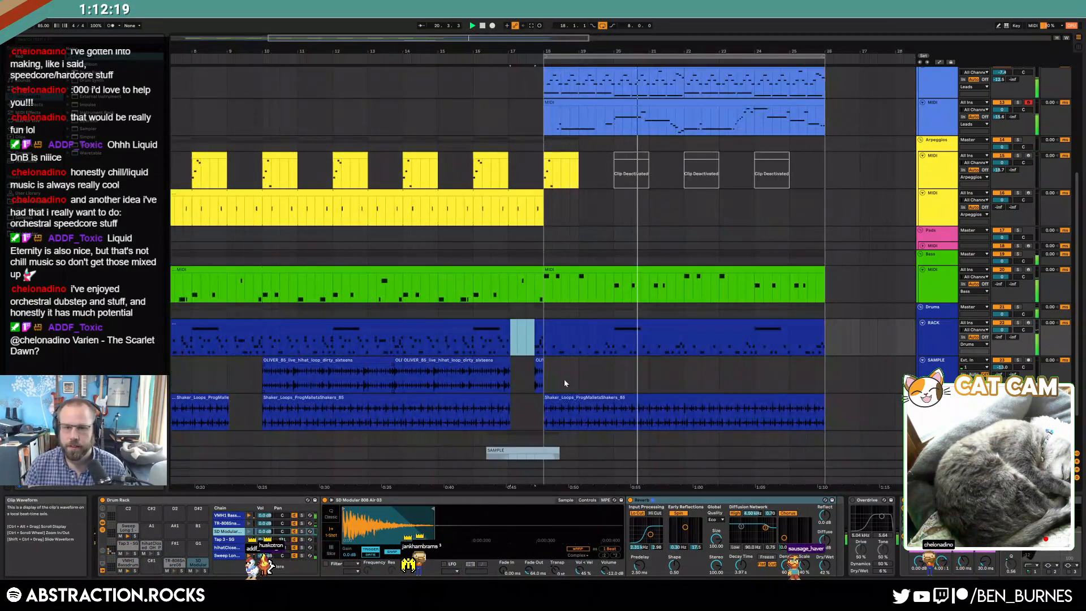
left_click_drag(480, 38, 614, 26)
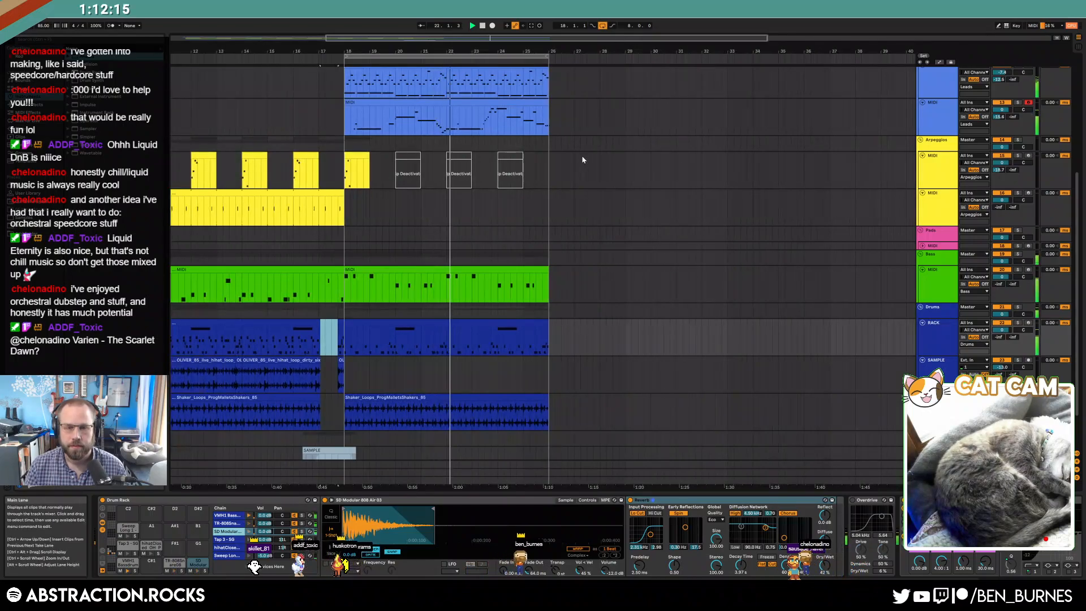
scroll(567, 182, "up", 3)
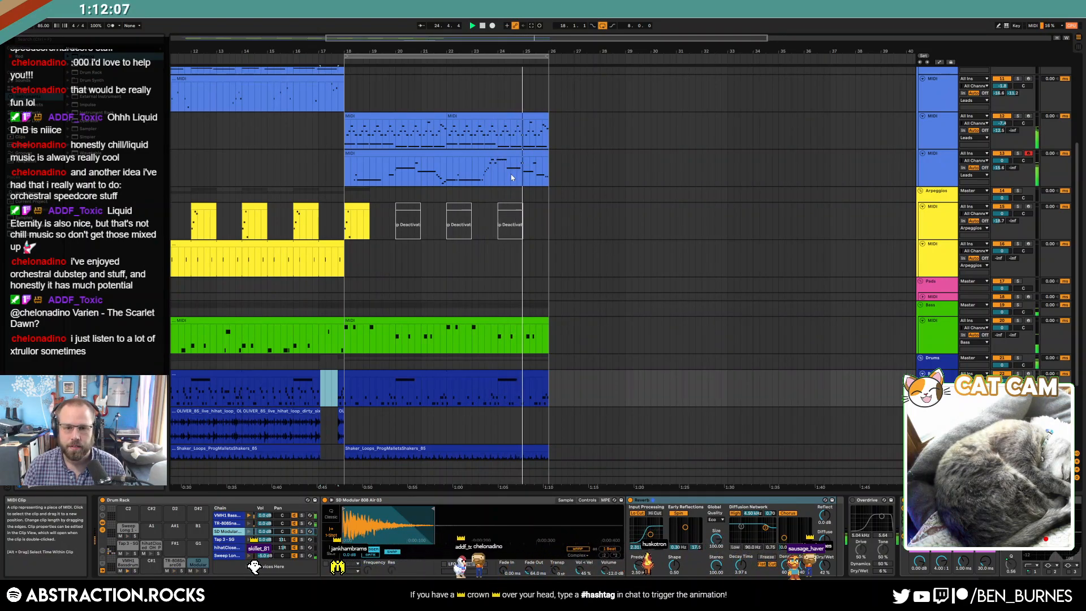
left_click(456, 373)
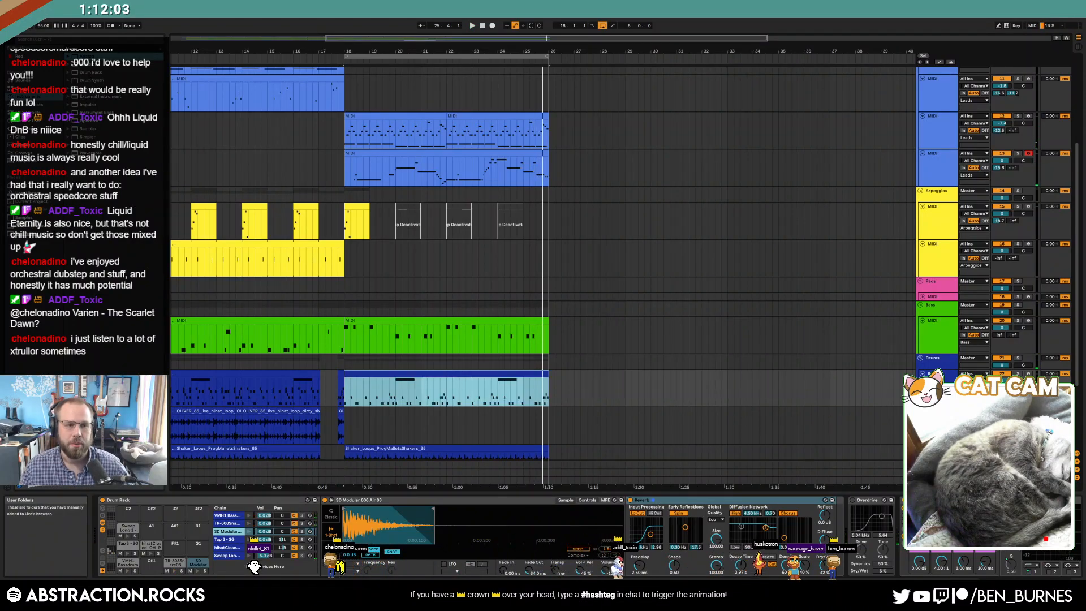
left_click(23, 218)
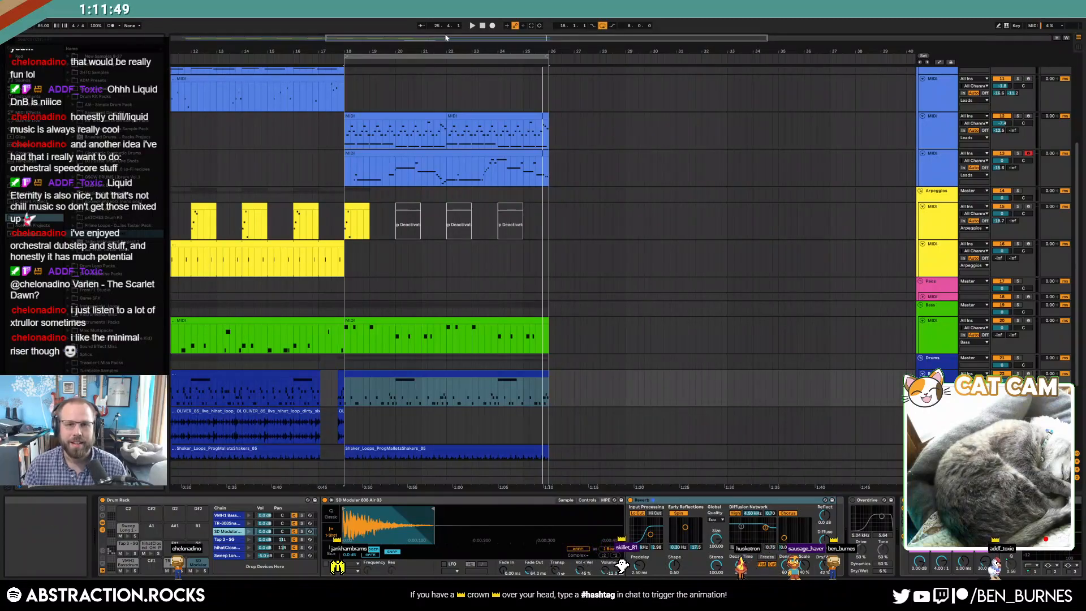
left_click_drag(481, 38, 481, 19)
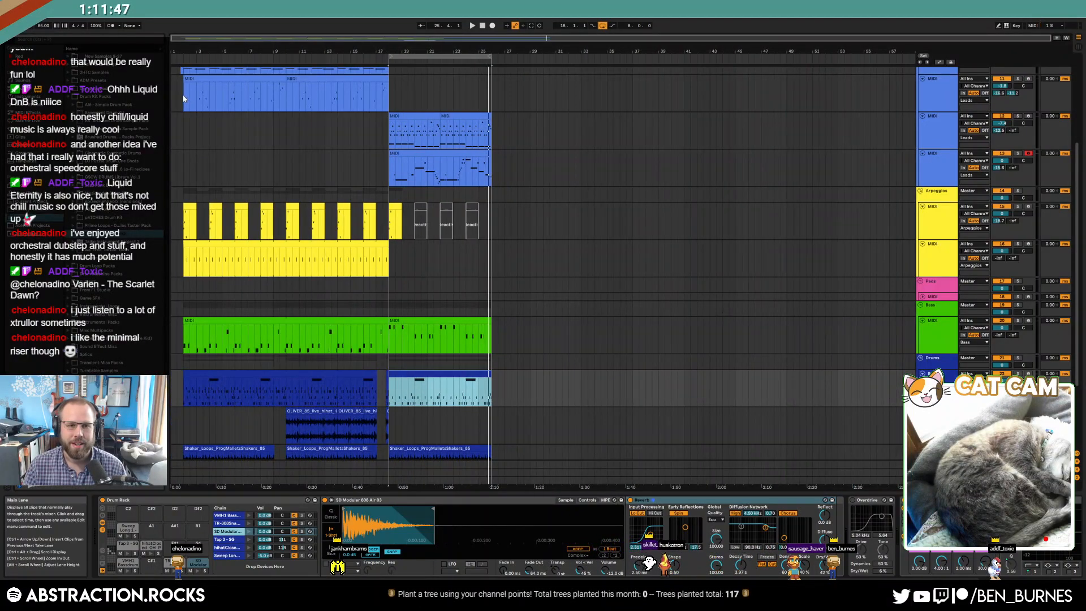
left_click_drag(185, 97, 260, 101)
left_click_drag(389, 126, 588, 130)
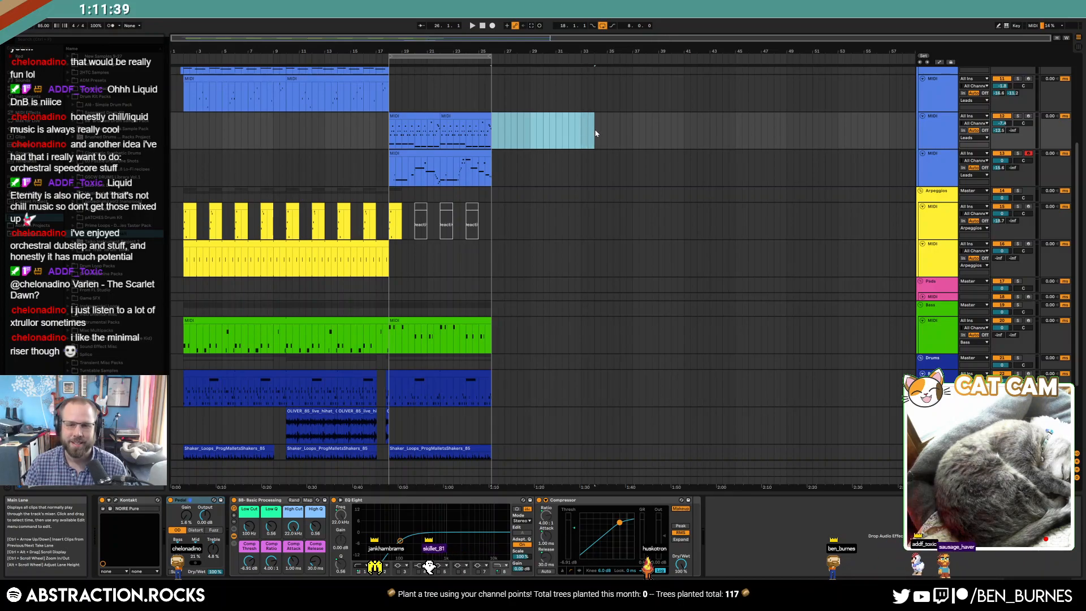
left_click(594, 134)
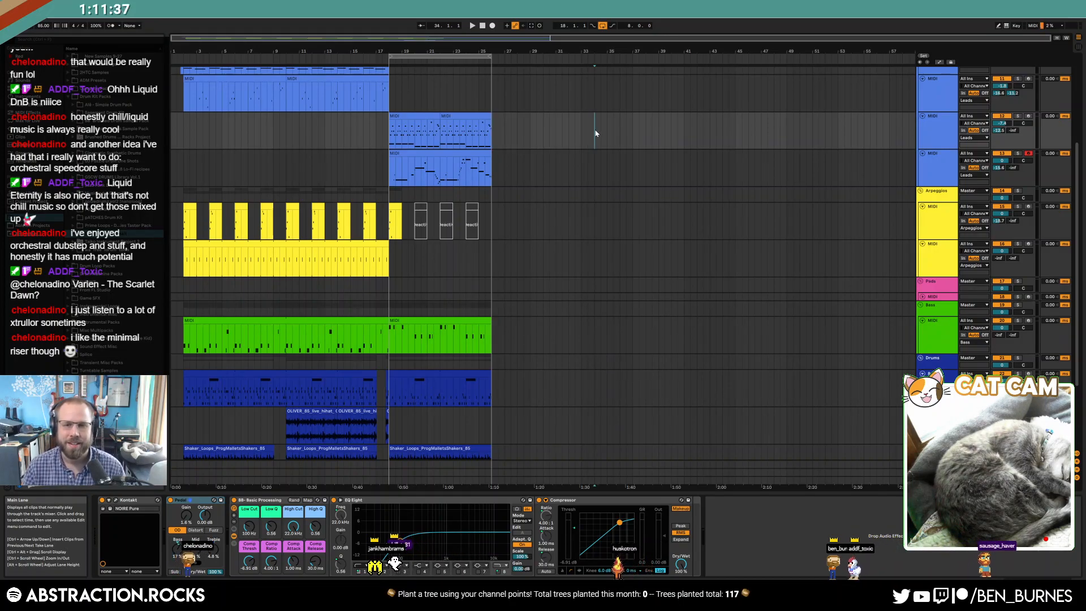
left_click_drag(594, 133, 492, 132)
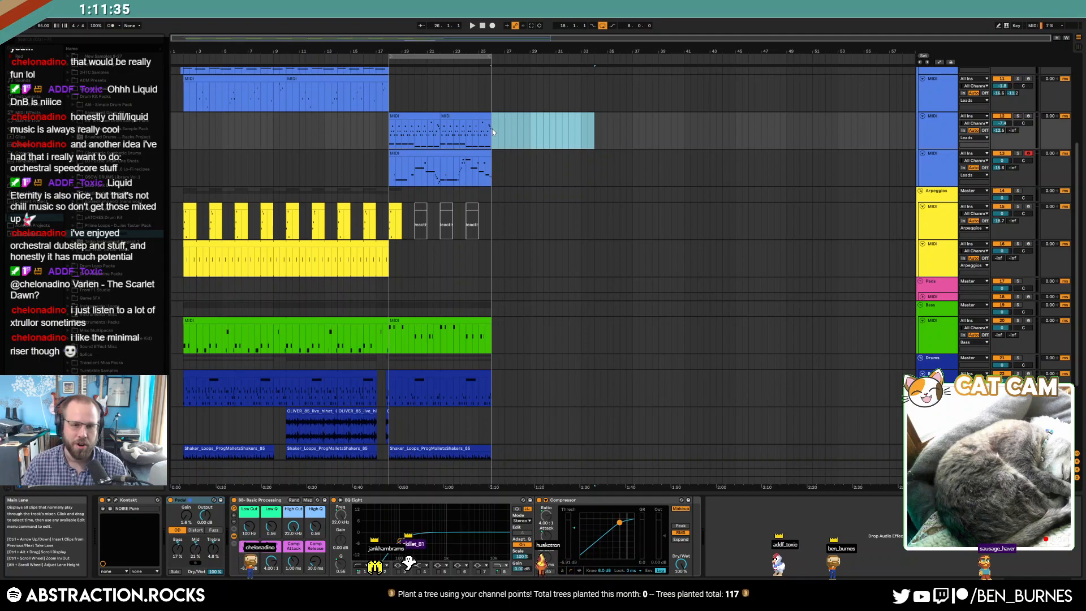
left_click(562, 164)
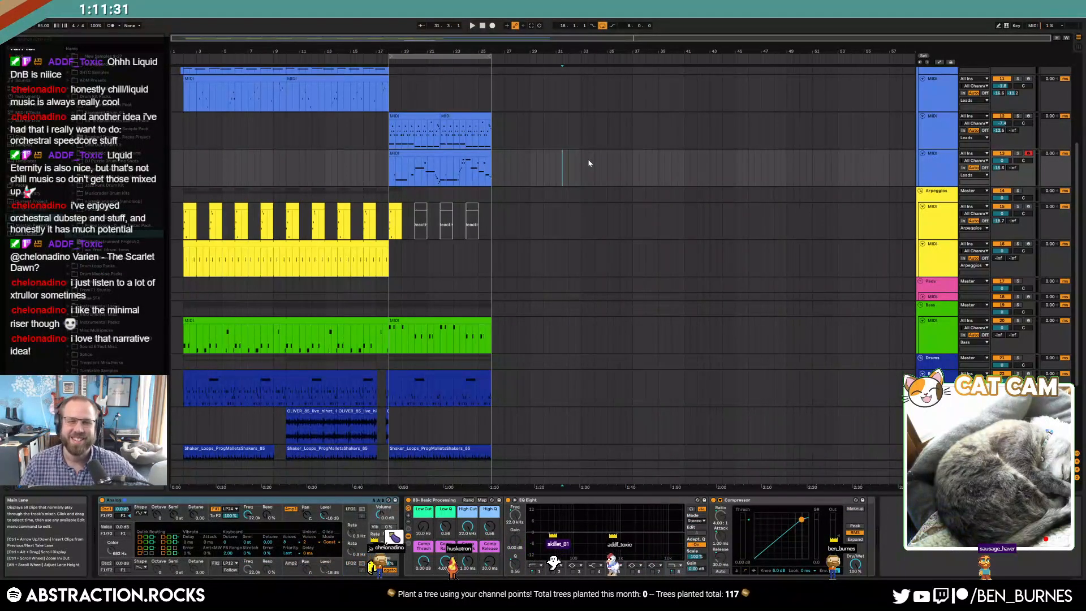
- Copy the active arpeggio clip at bar 18 to bar 26 on the same track
left_click(396, 209)
key("ctrl+c")
left_click(492, 222)
key("ctrl+v")
- Duplicate the third Leads track's clips and the bass clip into bars 26 to 34, leaving the Analog lead empty there
left_click_drag(390, 120, 504, 185)
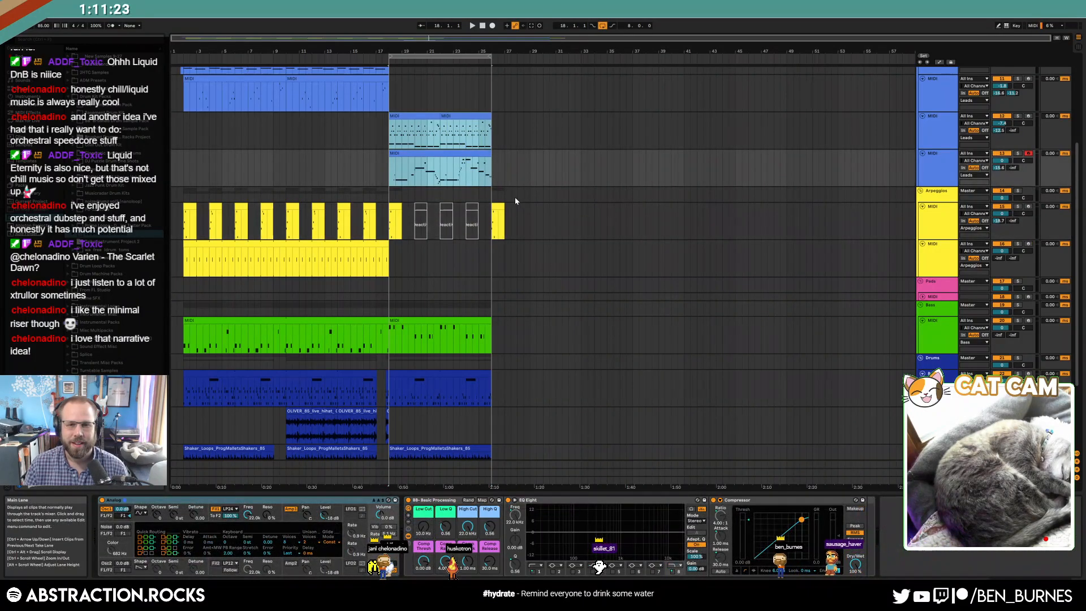
key("ctrl+d")
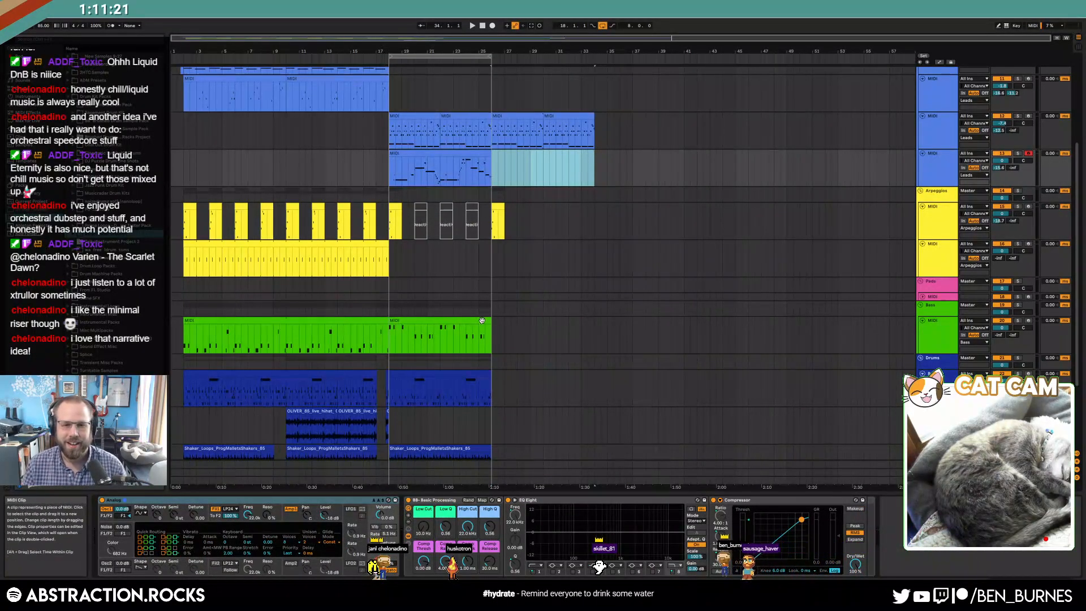
key("Delete")
left_click(486, 321)
key("ctrl+d")
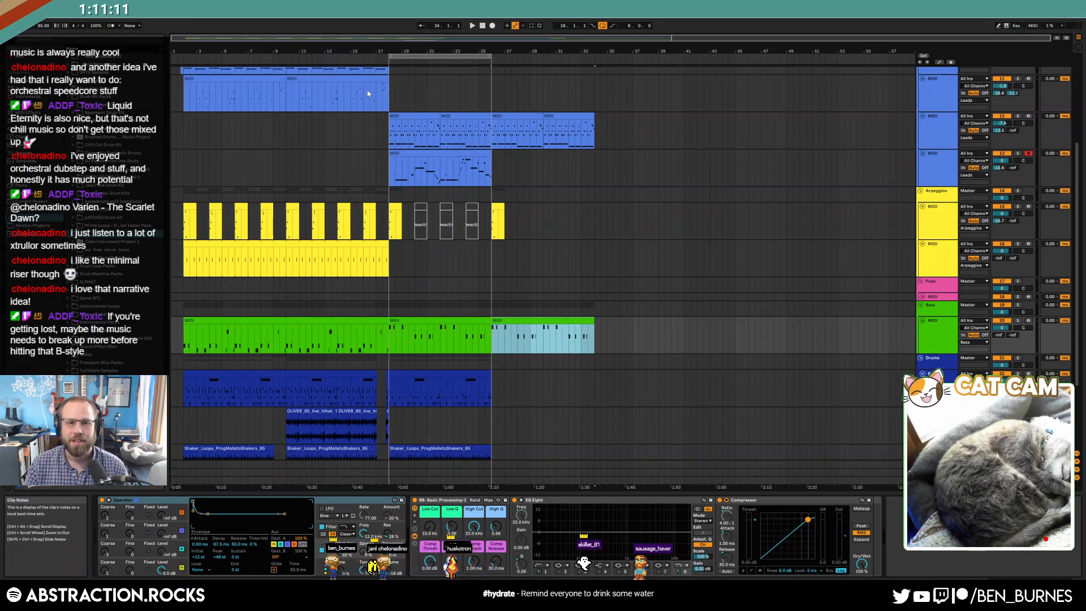
left_click_drag(360, 91, 382, 98)
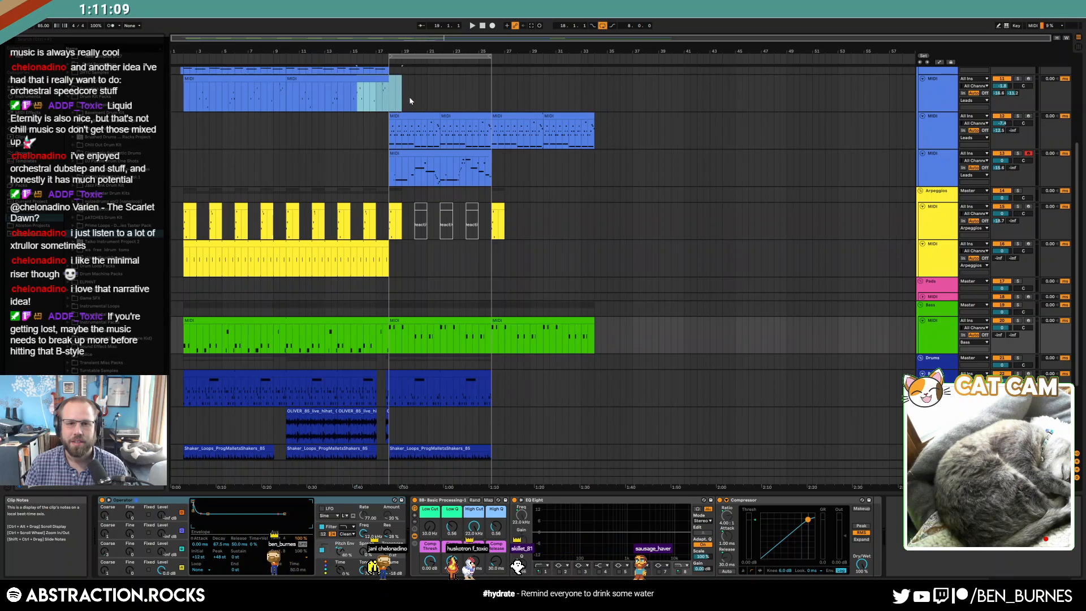
left_click_drag(389, 144, 598, 162)
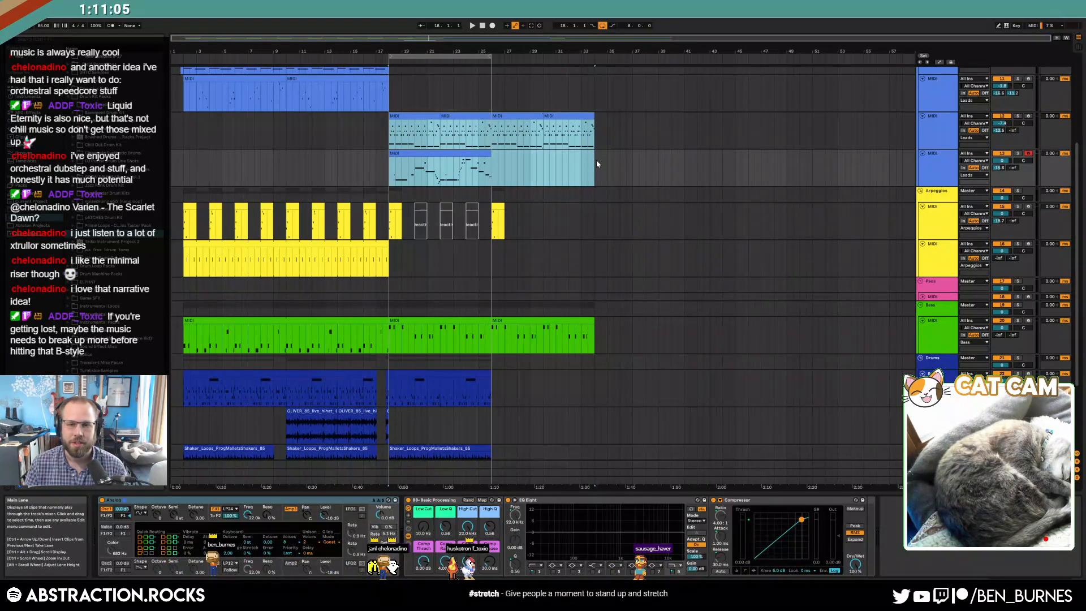
left_click(620, 168)
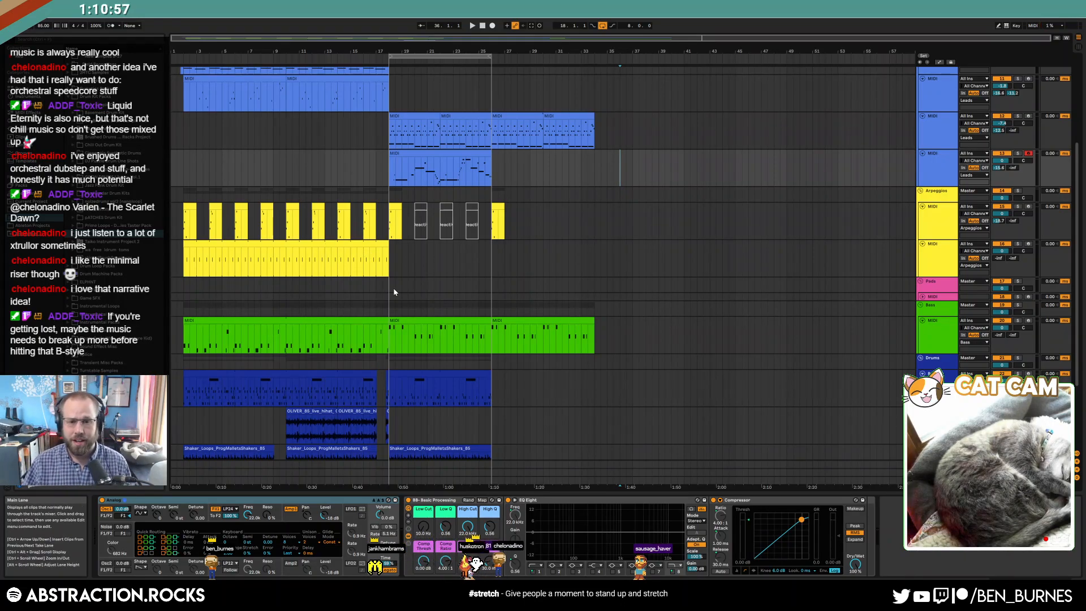
- Duplicate the drum rack and shaker clips of bars 18 to 26 into bars 26 to 34, and extend the loop end to bar 34
scroll(453, 333, "down", 2)
left_click(485, 342)
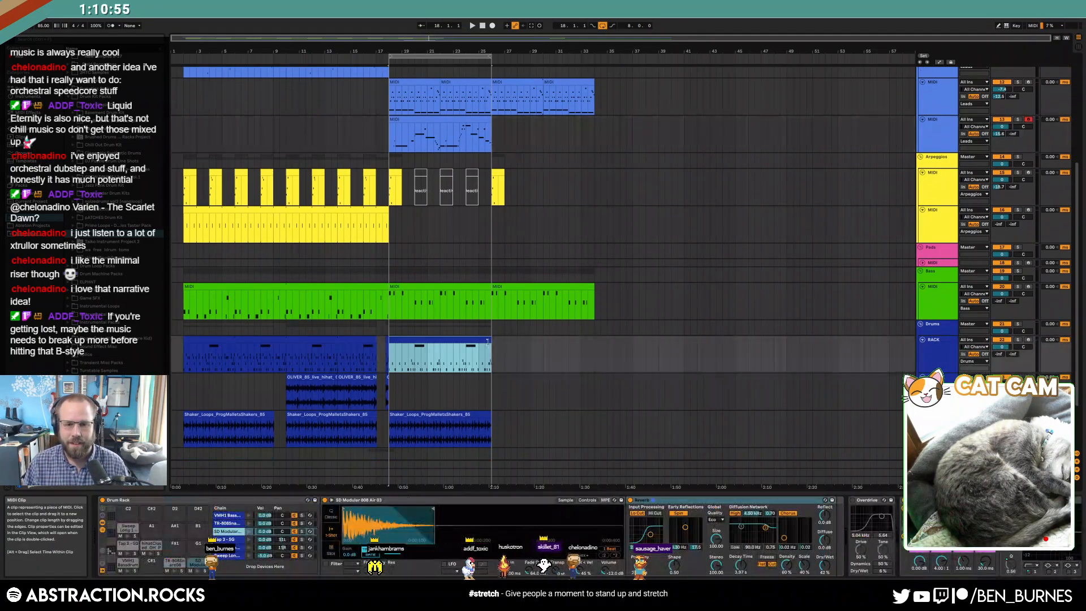
key("ctrl+d")
left_click(568, 390)
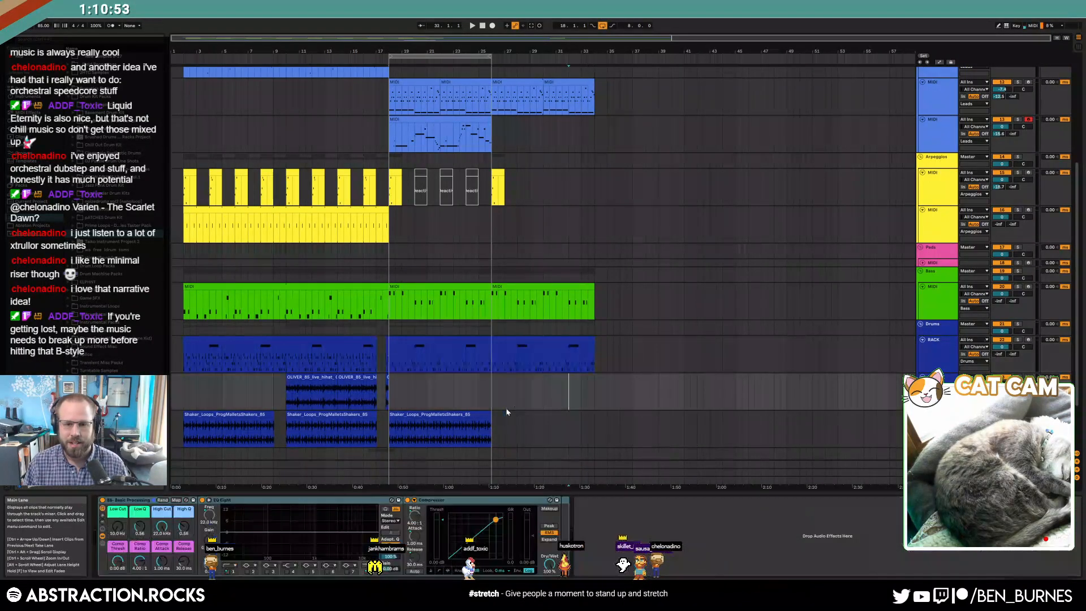
left_click(470, 415)
key("ctrl+d")
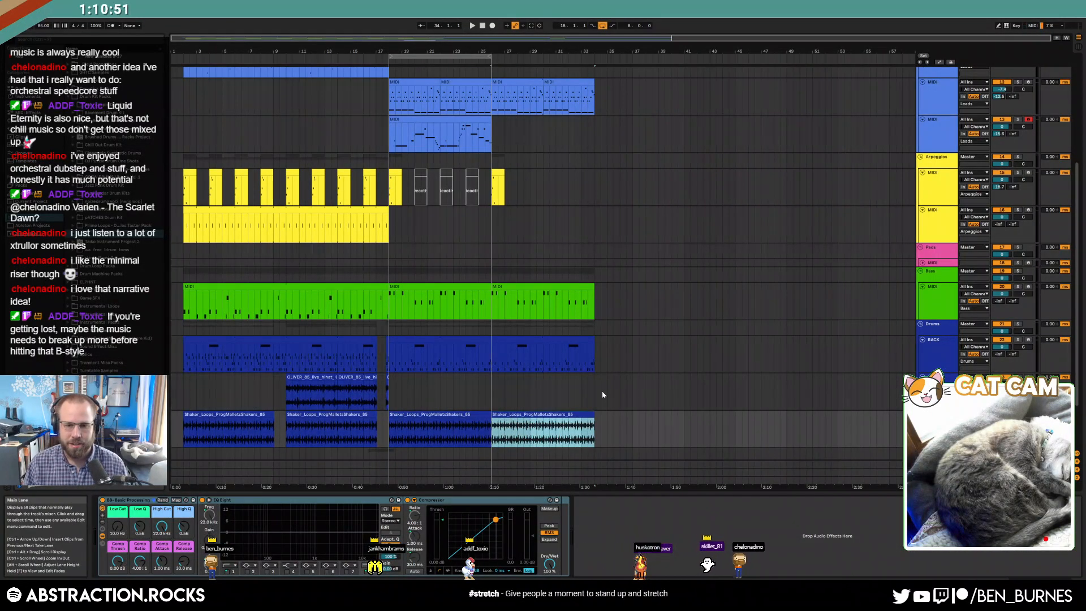
left_click(600, 391)
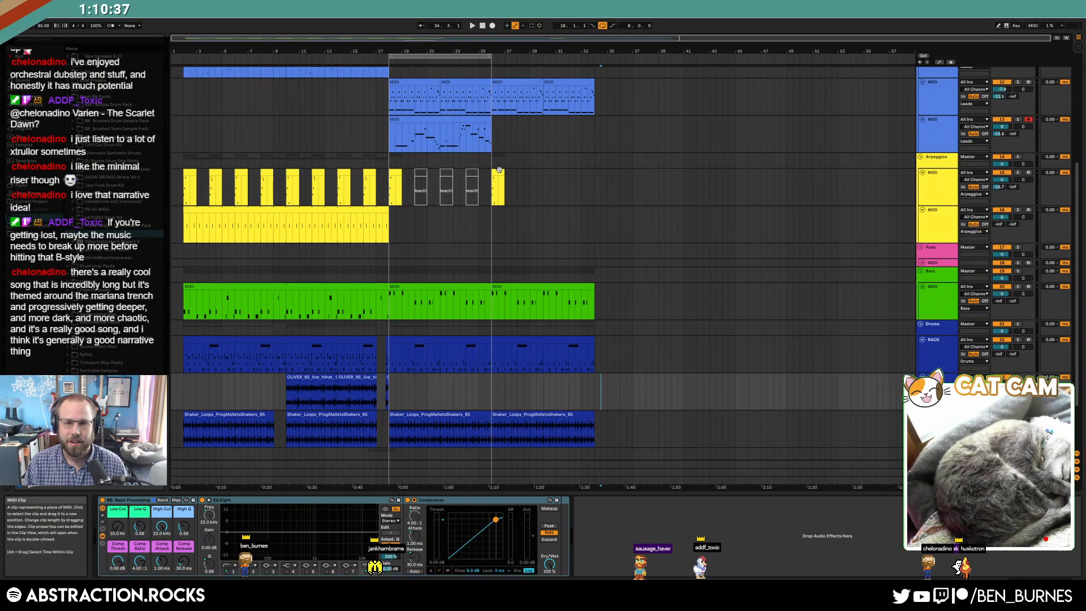
left_click_drag(490, 56, 594, 80)
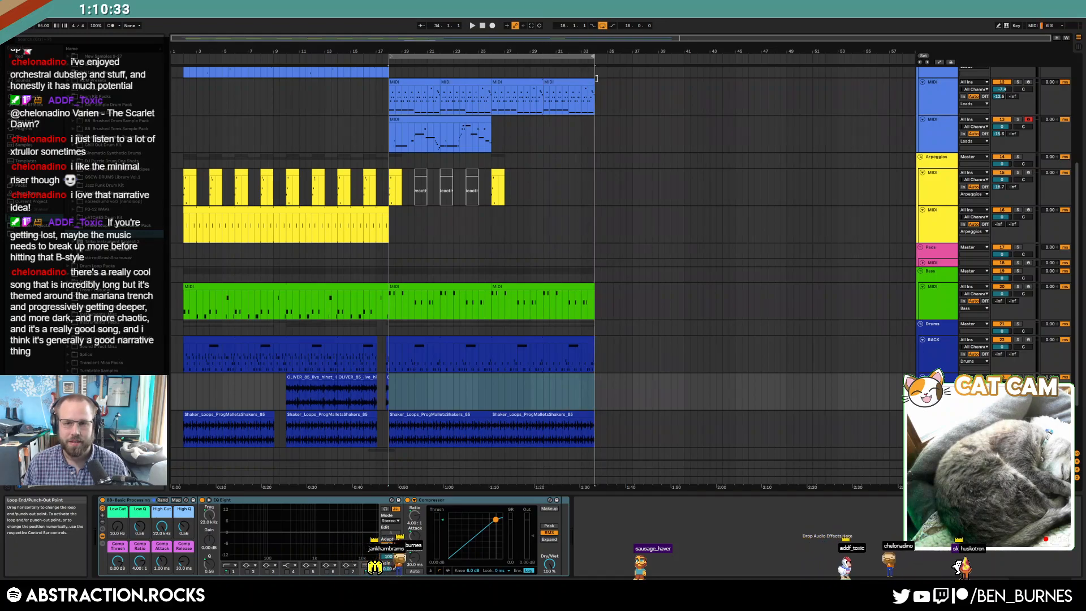
- Delete the three deactivated arpeggio clips between bars 18 and 26, keeping the active ones at bars 18 and 26
left_click(595, 143)
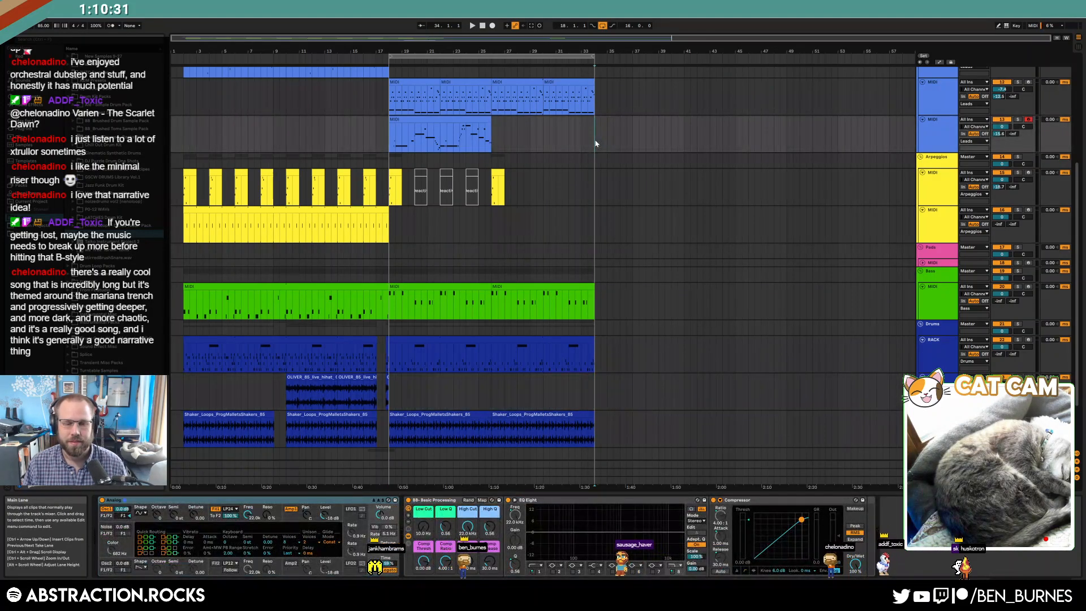
left_click(286, 542)
left_click(289, 479)
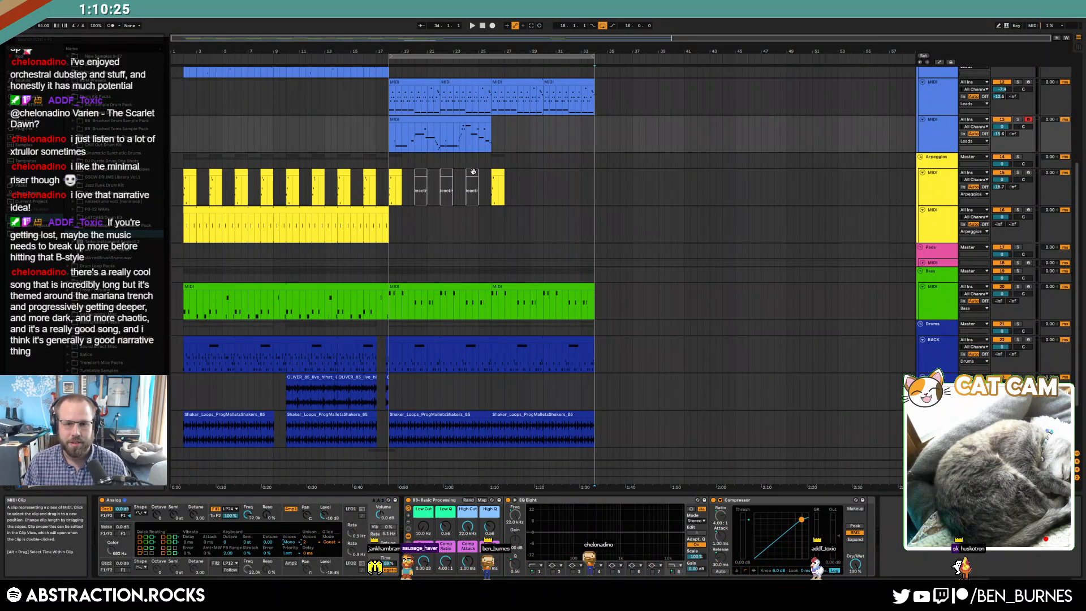
left_click_drag(473, 191, 419, 186)
key("Delete")
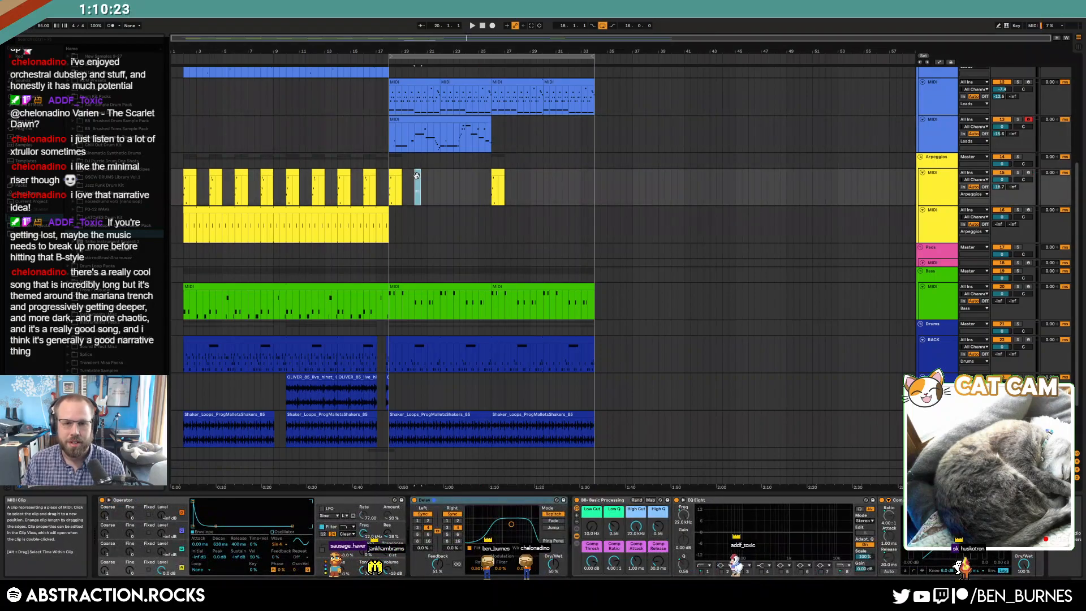
left_click(394, 191)
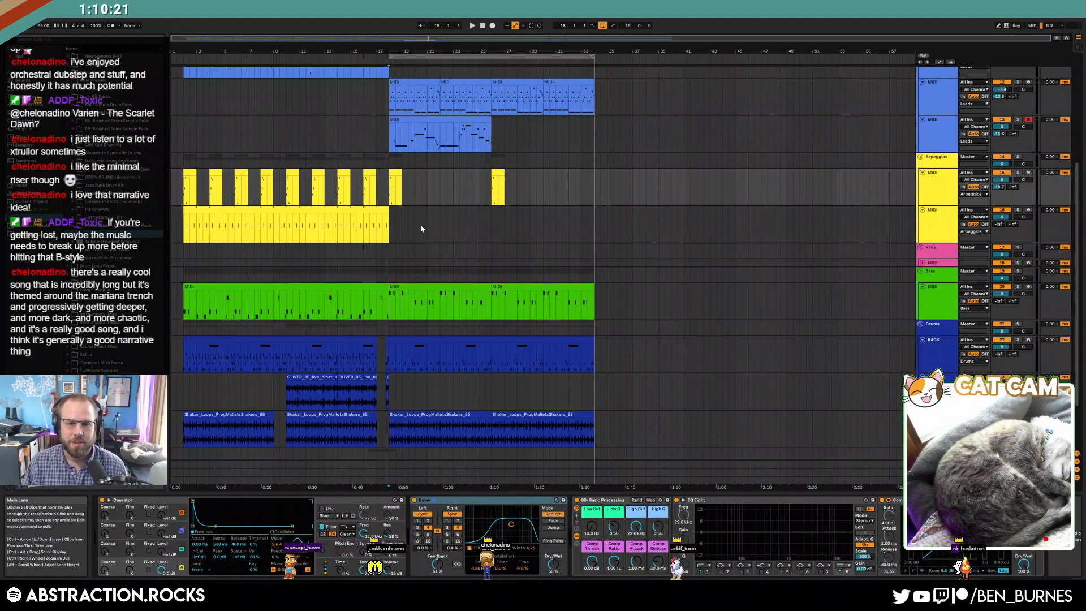
left_click(439, 249)
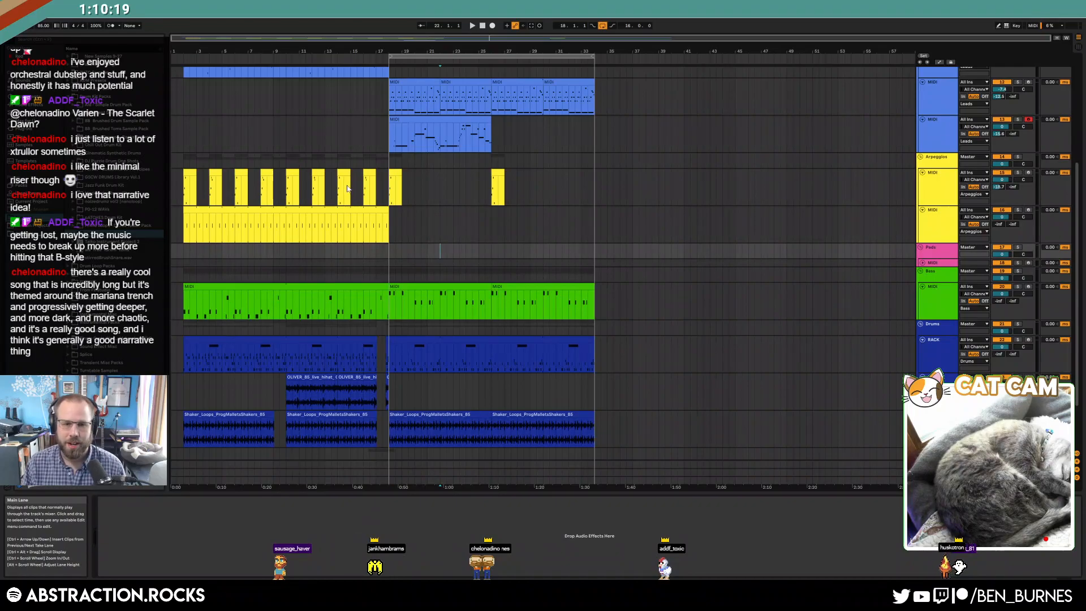
- Unfold the MIDI track in the Pads group and select it to show its Operator device chain
left_click(922, 263)
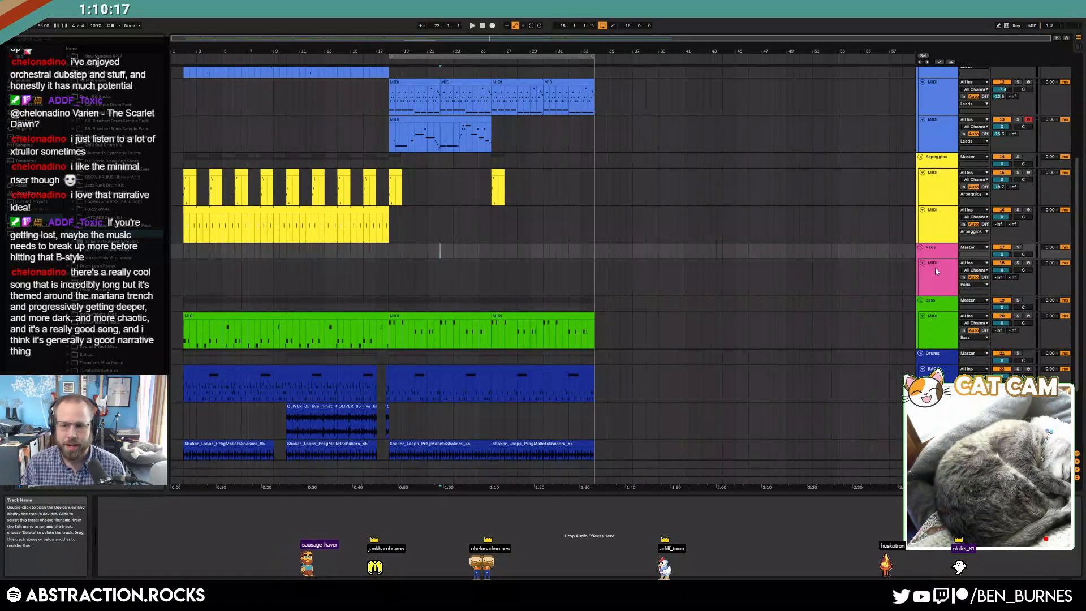
left_click(935, 270)
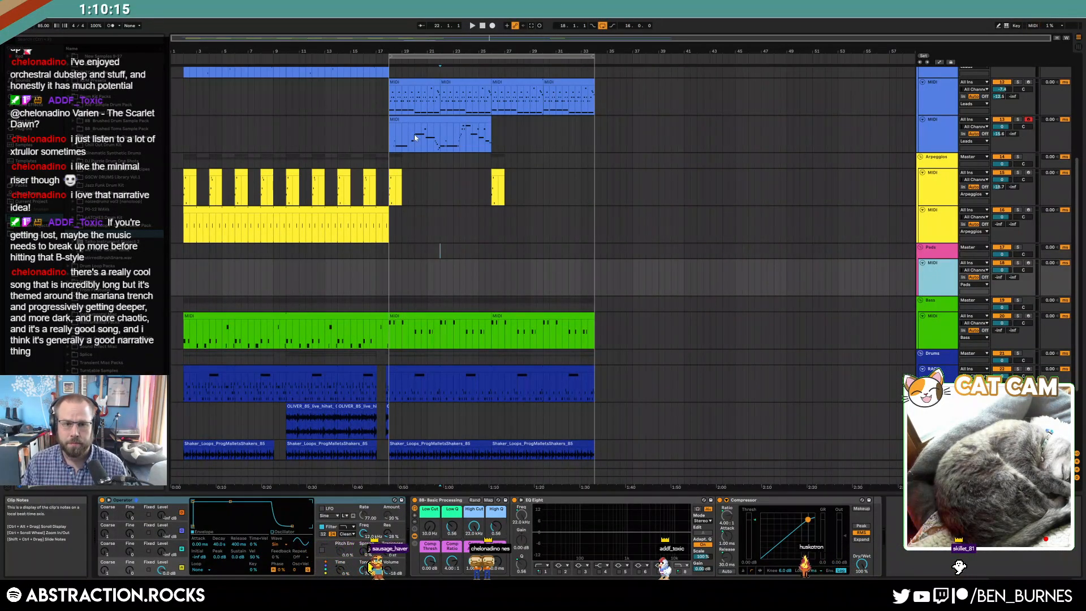
left_click(383, 273)
- Play the new section and view the notes of the Analog lead clip starting at bar 18
scroll(385, 273, "up", 3)
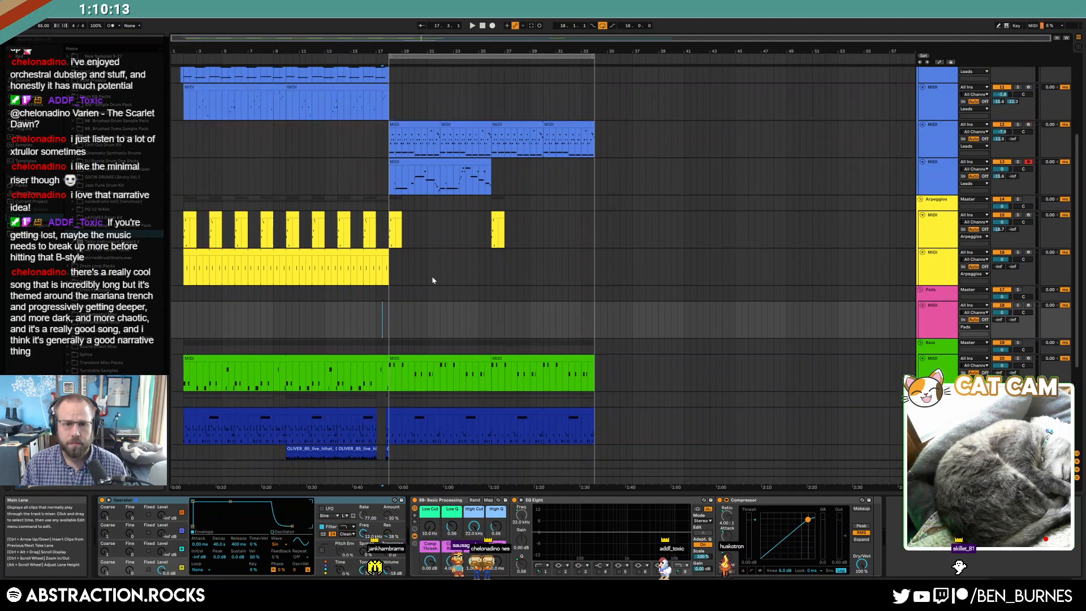
left_click(354, 59)
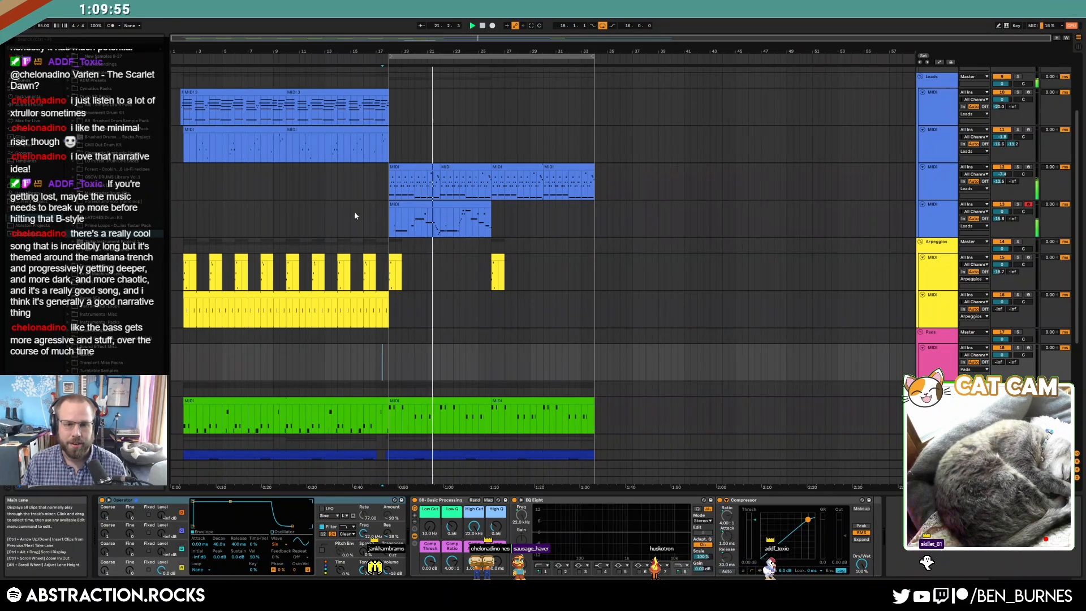
left_click(443, 232)
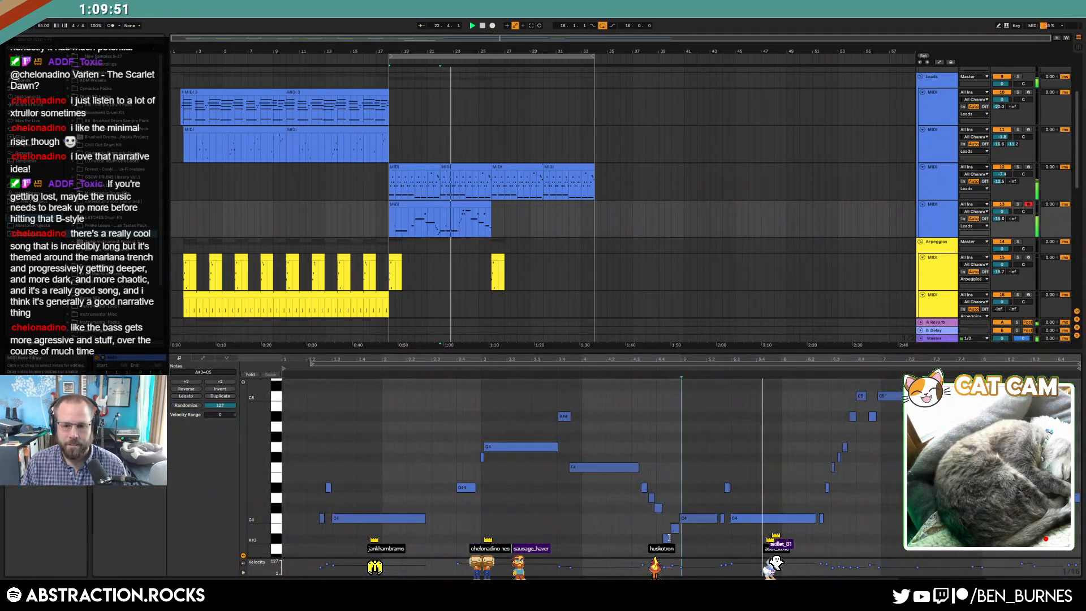
left_click(564, 262)
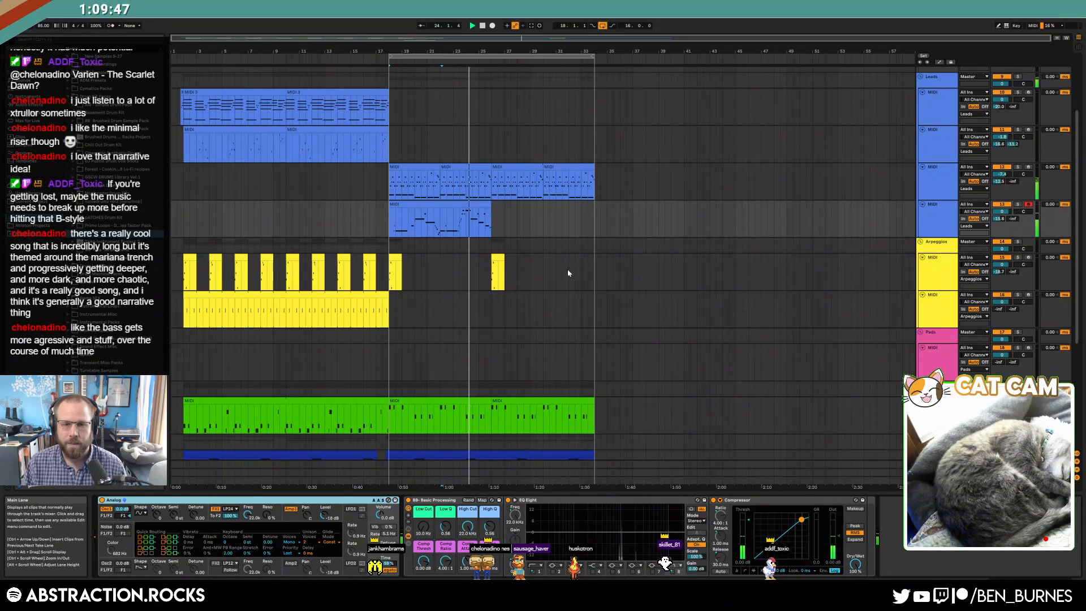
- Record a new lead melody on the Analog track over bars 26 to 34 and stop once the loop has wrapped around
mouse_move(1012, 219)
left_mouse_down()
mouse_move(1012, 195)
mouse_move(998, 211)
left_mouse_up()
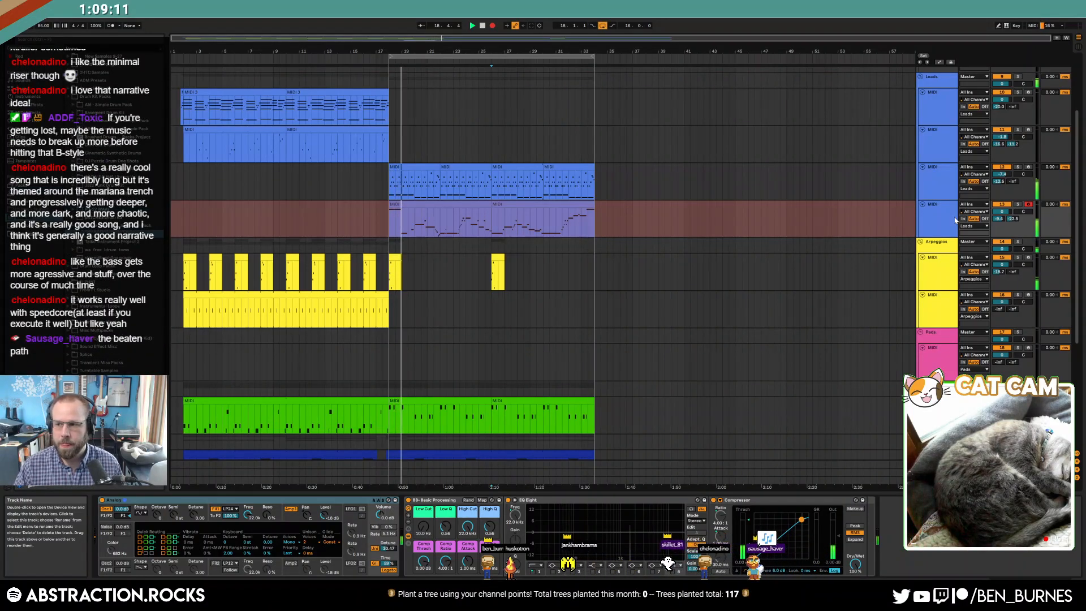
key("space")
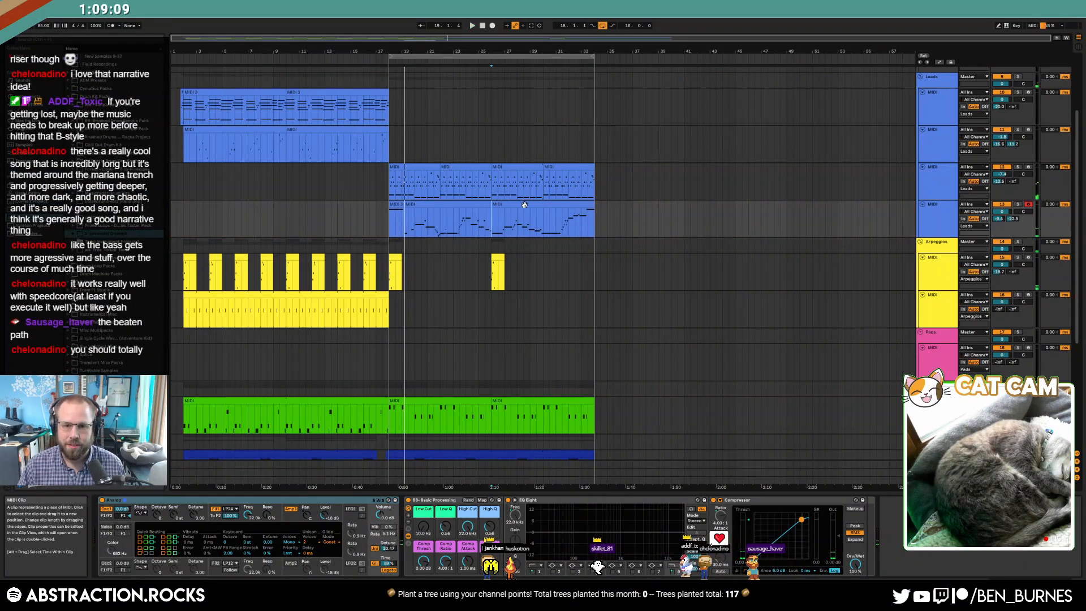
key("space")
- Move the looped-around tail of the lead recording from bar 18 to bar 34 and consolidate it with the recorded clip from bar 26
left_click(597, 210)
left_click_drag(597, 210, 492, 220)
key("ctrl+j")
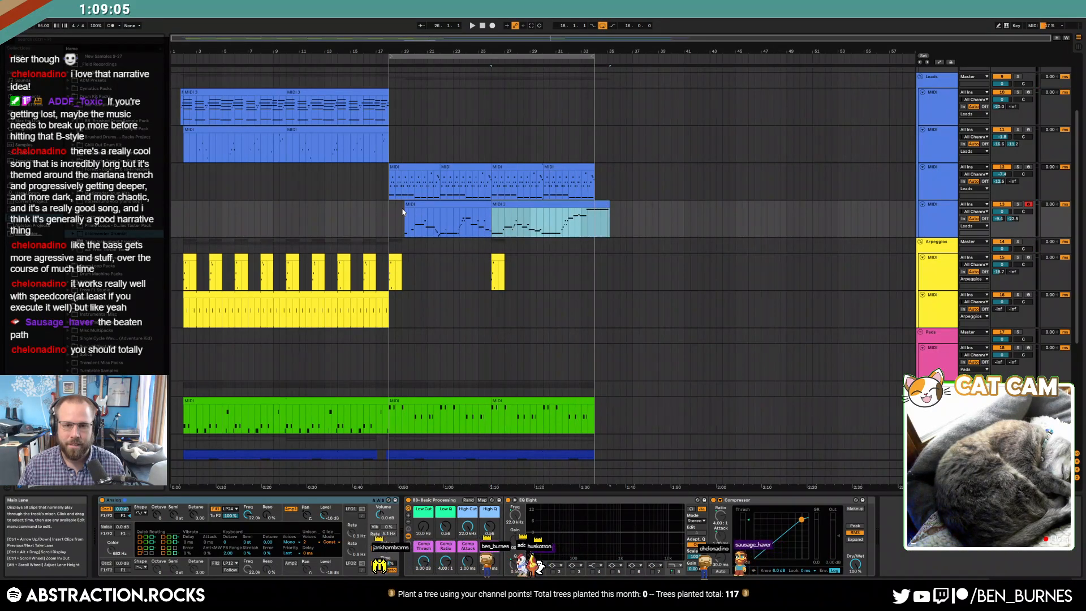
- Extend the start of the earlier Analog lead clip back to bar 18
left_click_drag(402, 211, 387, 222)
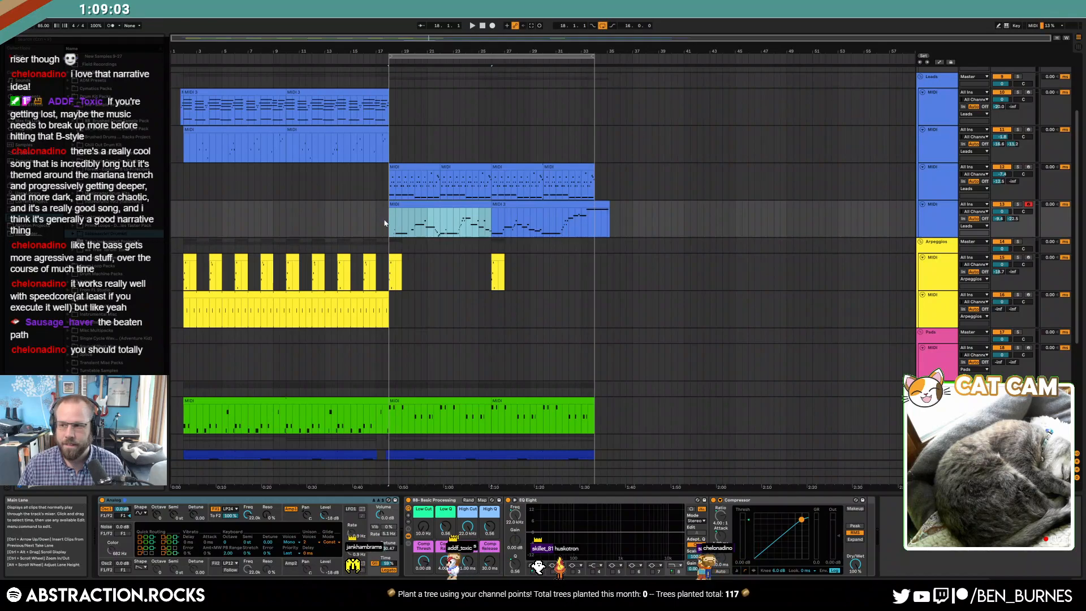
left_click(382, 223)
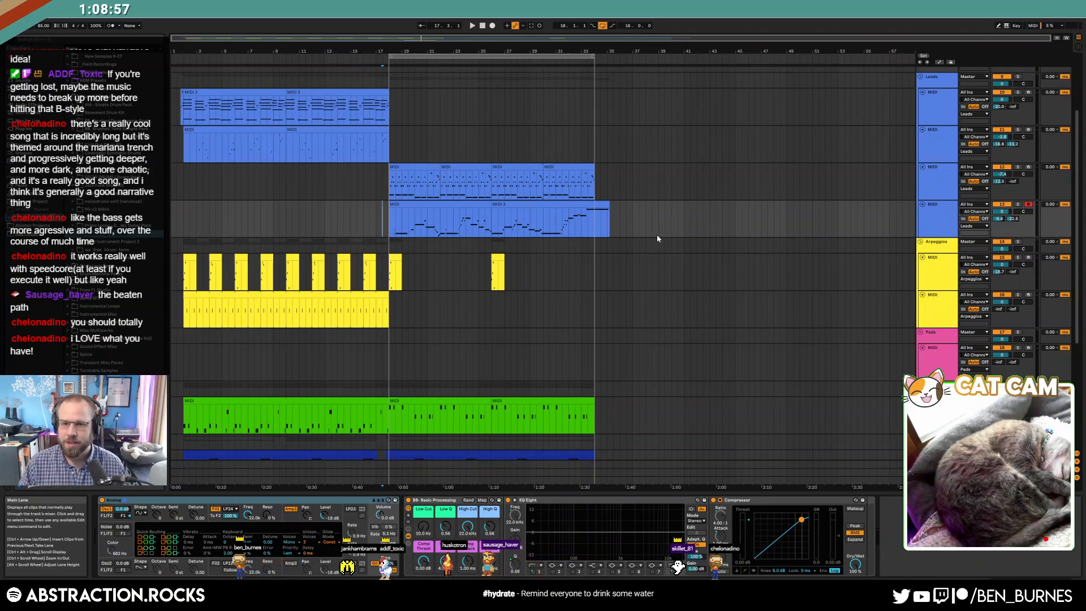
- Save the Live Set as "2021-08-18 The Beaten Path" in the 2 Hour Tracks 2021 folder
key("ctrl+shift+s")
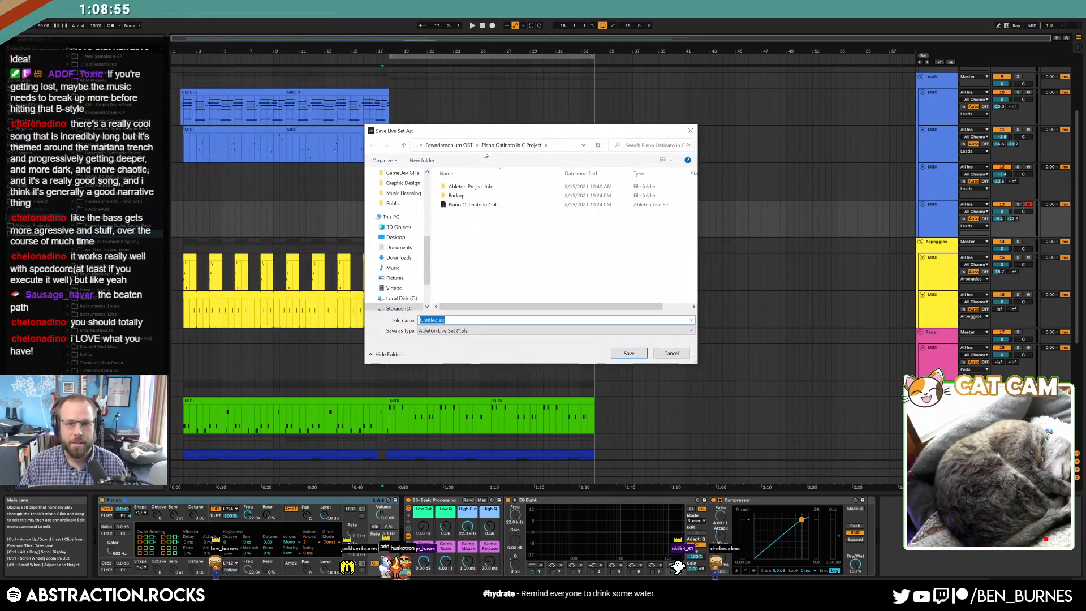
left_click(467, 146)
double_click(481, 259)
scroll(499, 283, "down", 3)
scroll(498, 283, "down", 1)
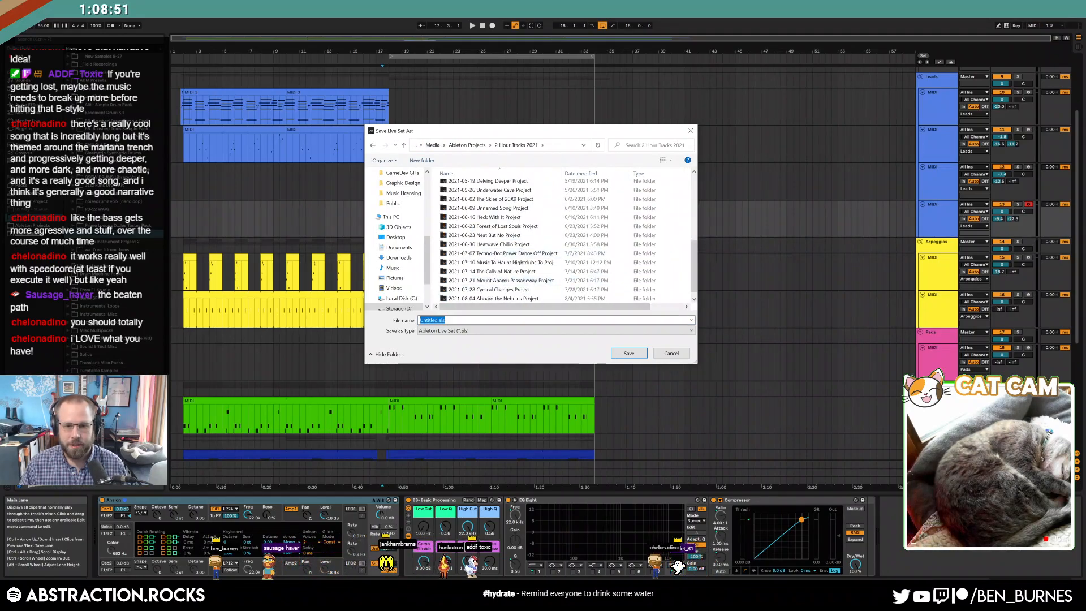
type("2021-08-")
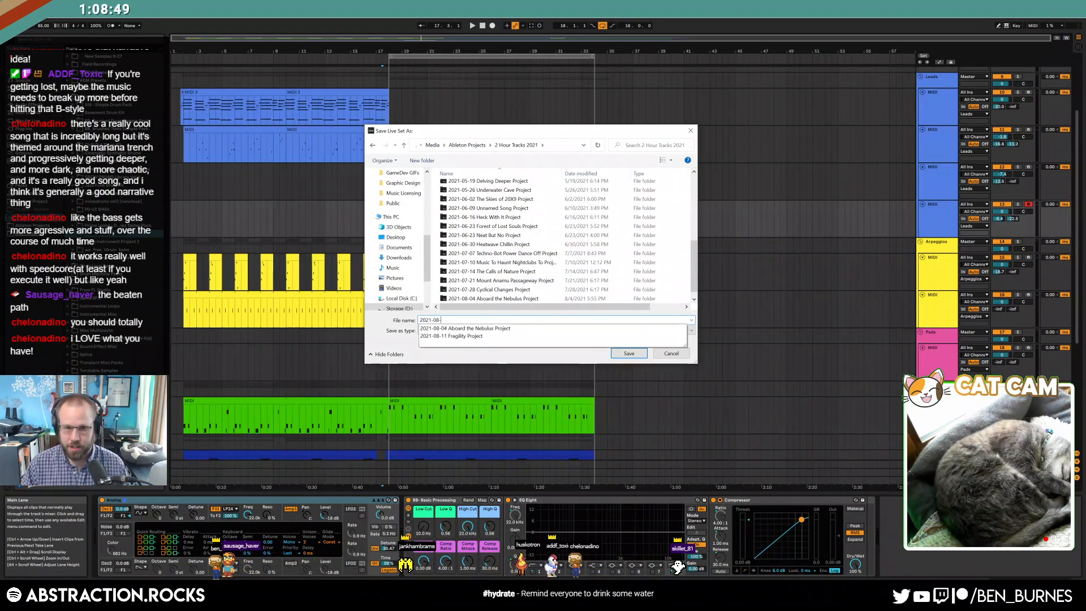
type("18 The Beaten Path")
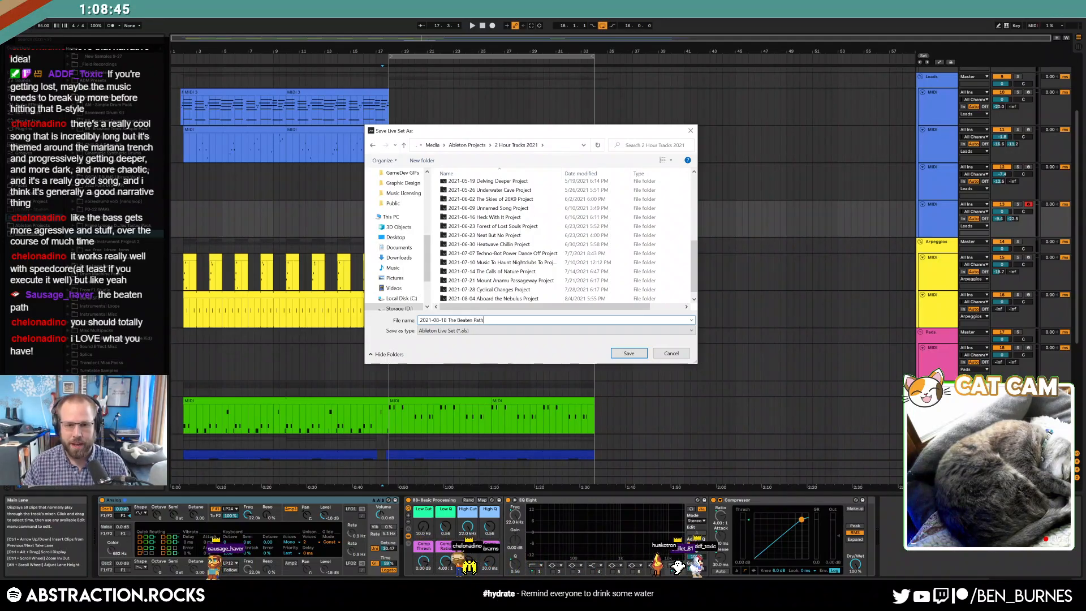
key("Return")
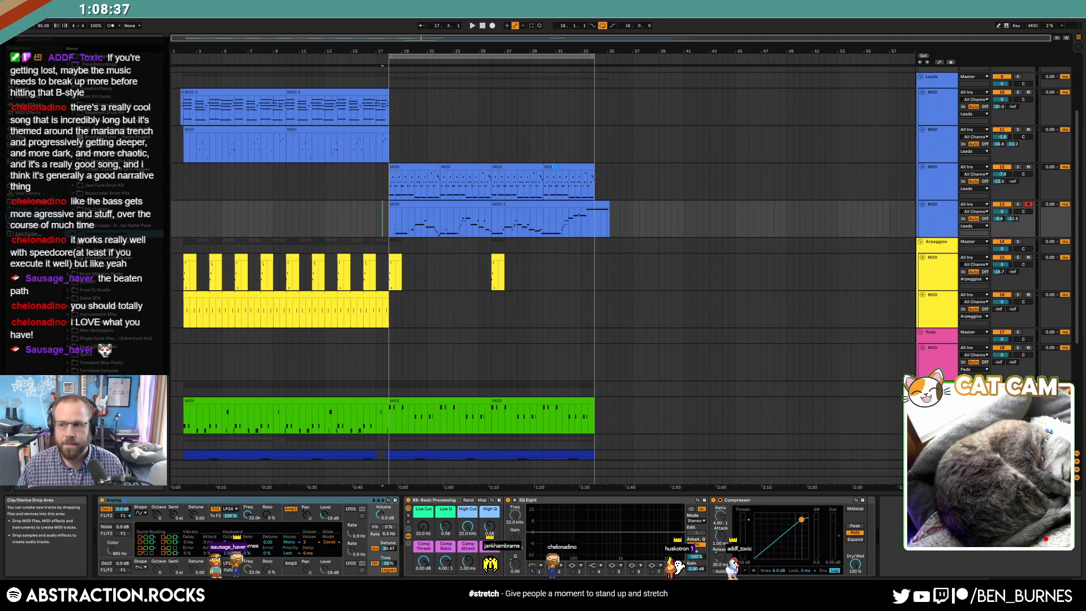
- Play the arrangement from bar 18 and open the notes of the third lead track's first clip
left_click(555, 167)
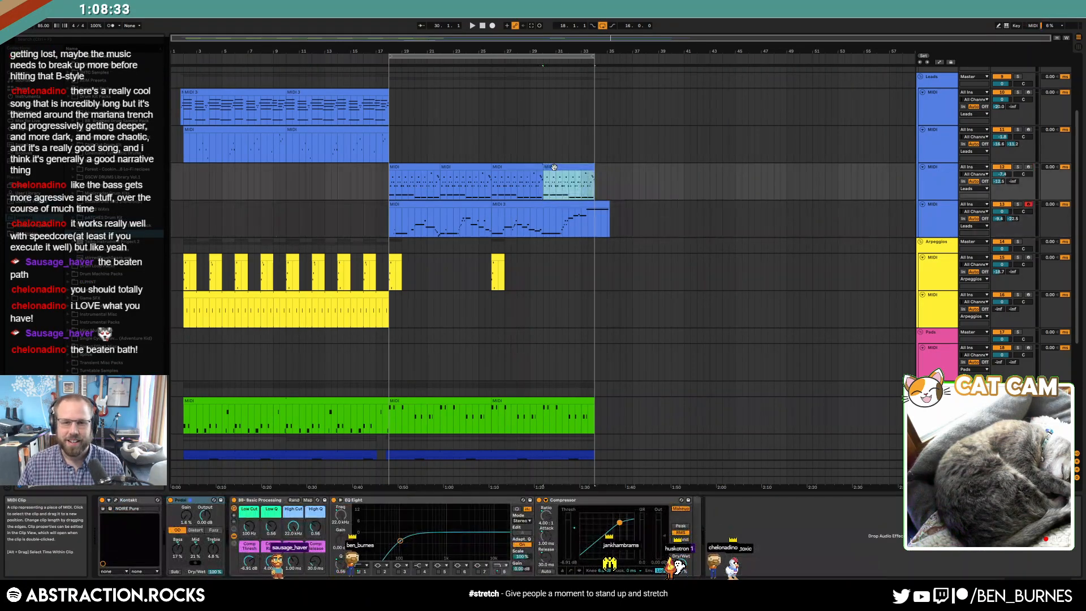
scroll(552, 181, "up", 10)
scroll(386, 189, "down", 10)
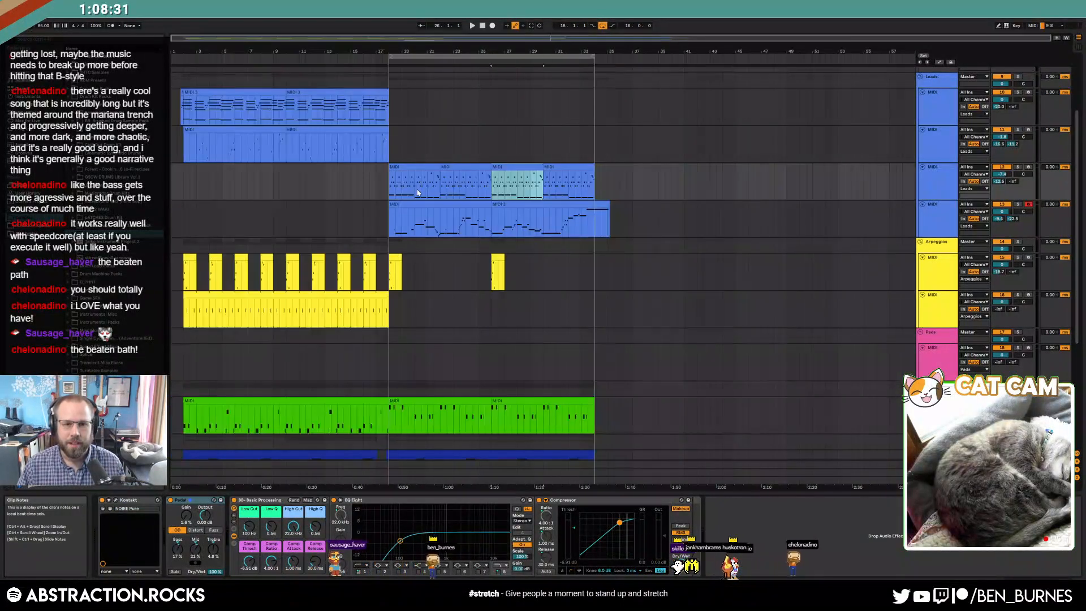
left_click(388, 187)
key("space")
double_click(395, 167)
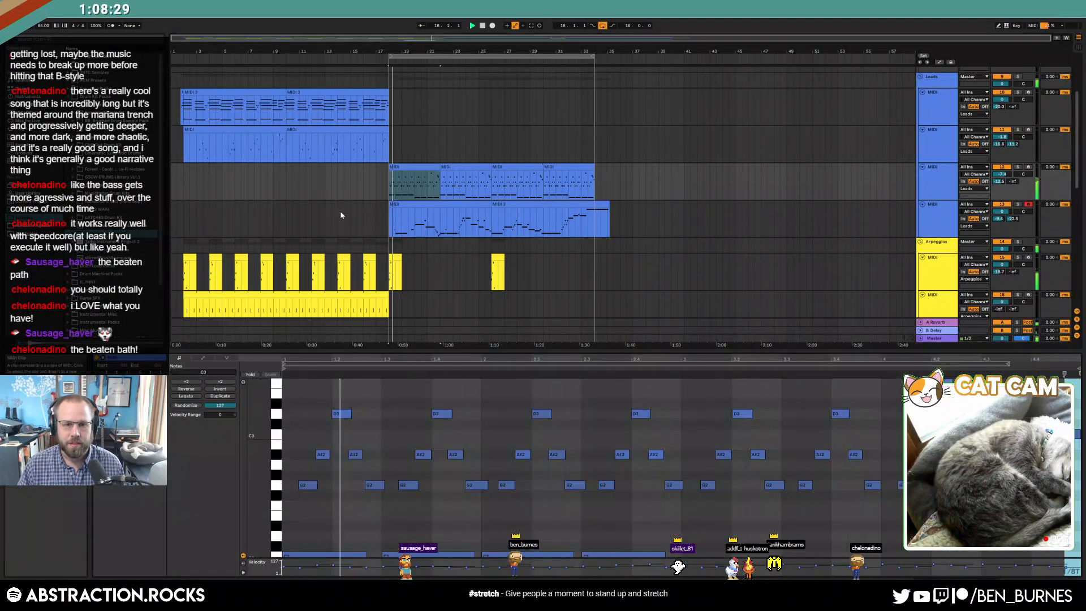
- Consolidate the third lead track's four clips between bars 18 and 34 into one clip
left_click(130, 387)
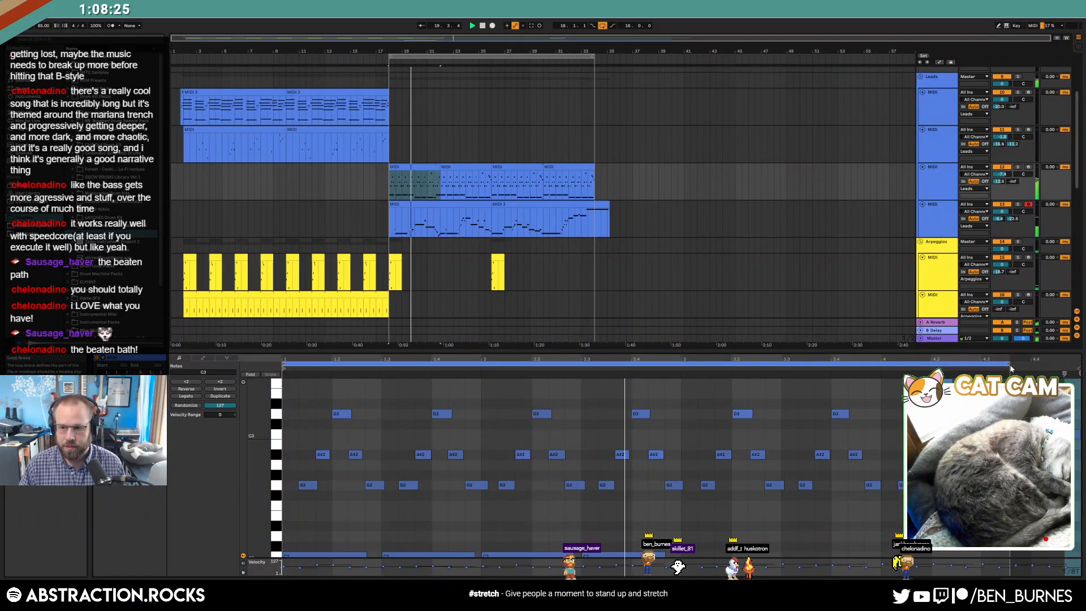
mouse_move(1010, 365)
left_mouse_down()
mouse_move(1081, 365)
mouse_move(1005, 364)
left_mouse_up()
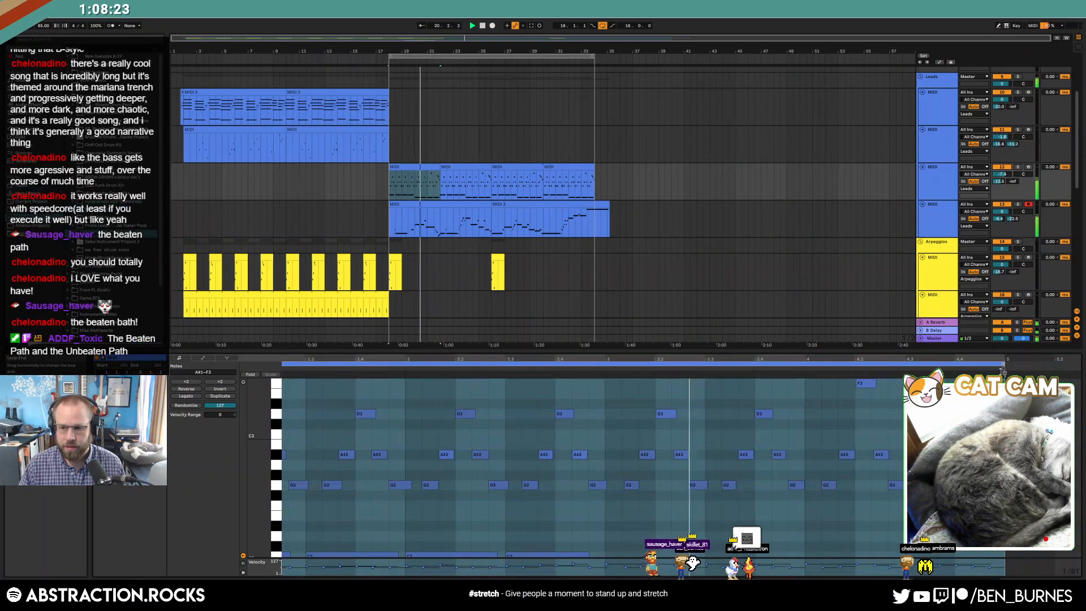
left_click_drag(436, 167, 564, 177)
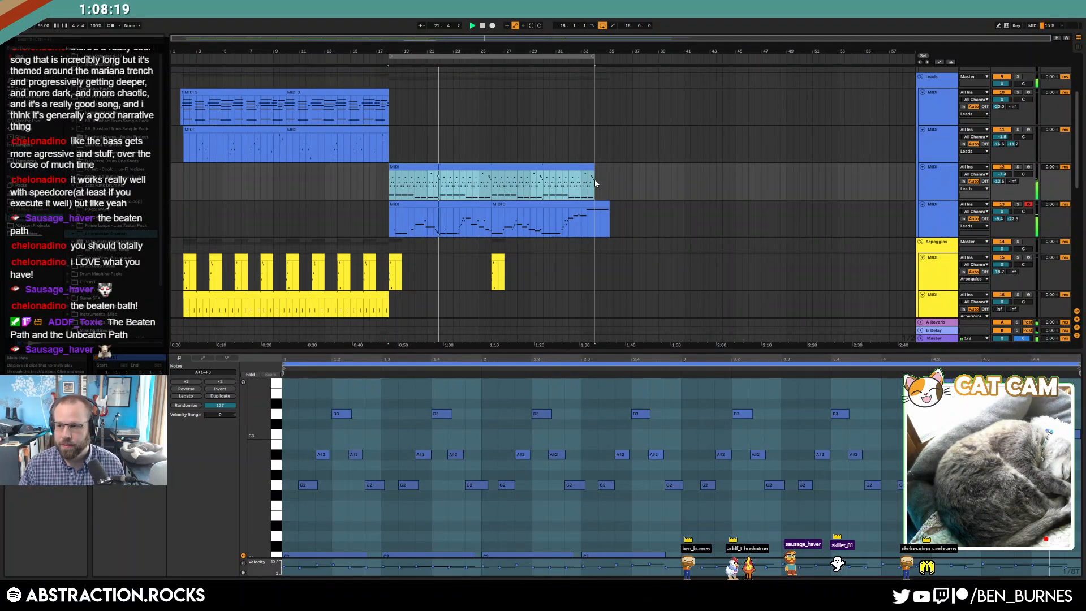
key("shift+Tab")
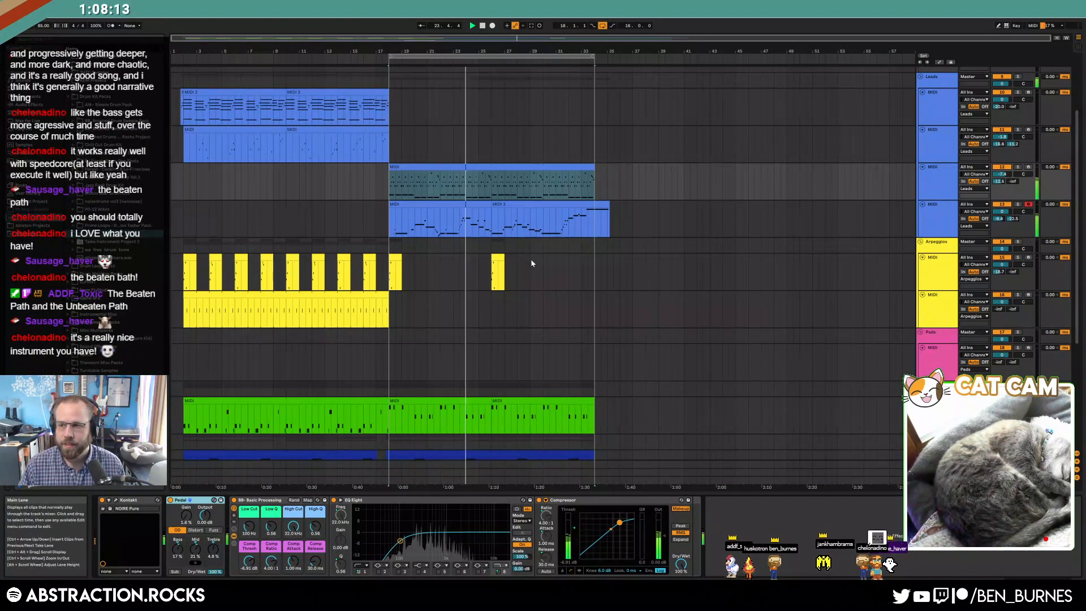
- Consolidate the two melody clips on the fourth lead track into a single clip
scroll(531, 263, "down", 3)
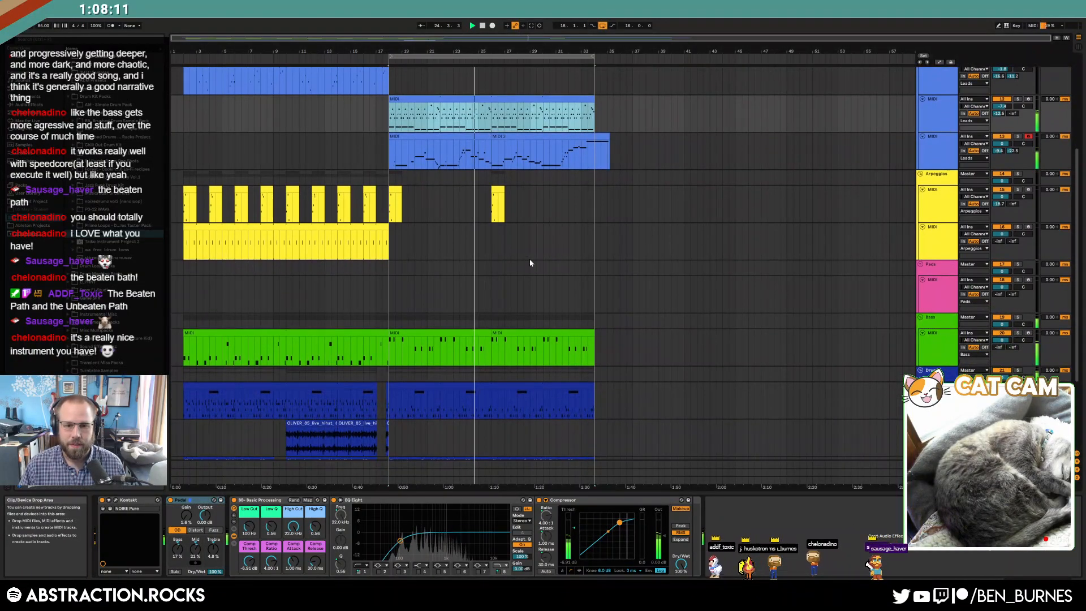
scroll(530, 263, "down", 3)
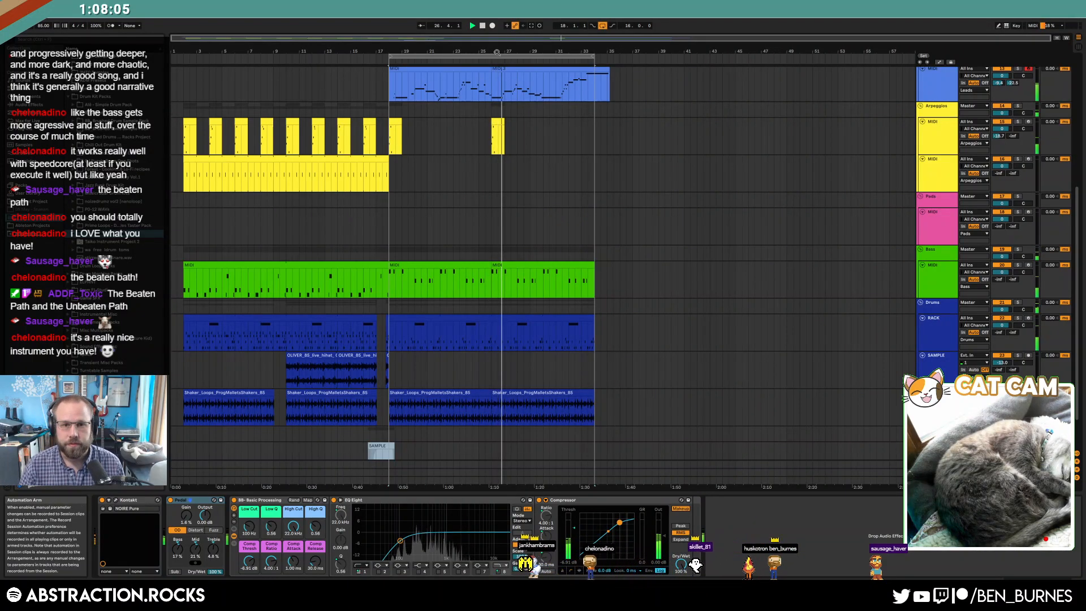
double_click(547, 86)
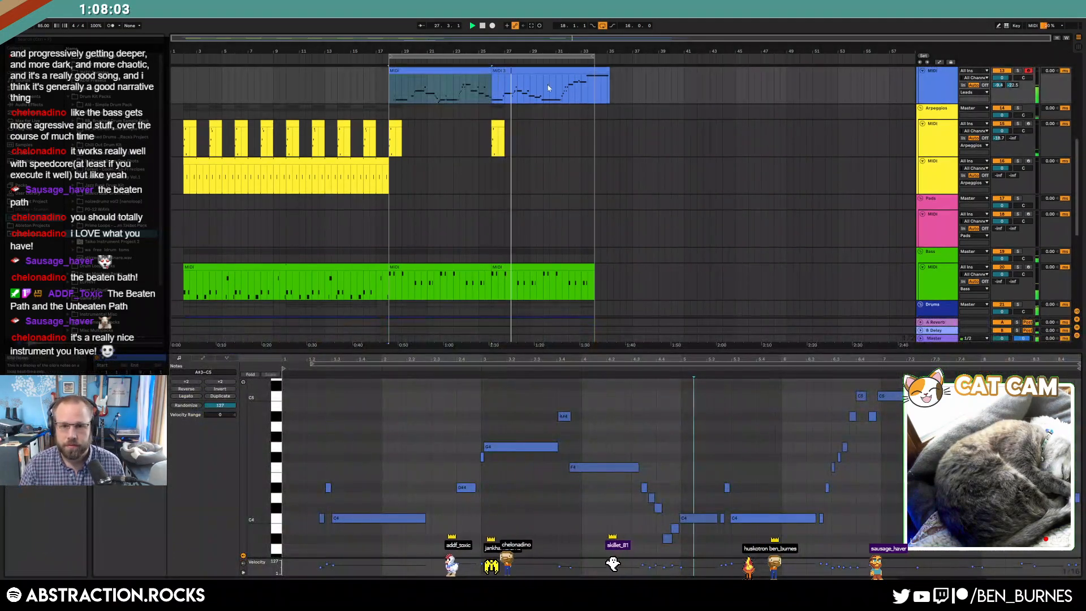
left_click(547, 84, "shift")
key("ctrl+j")
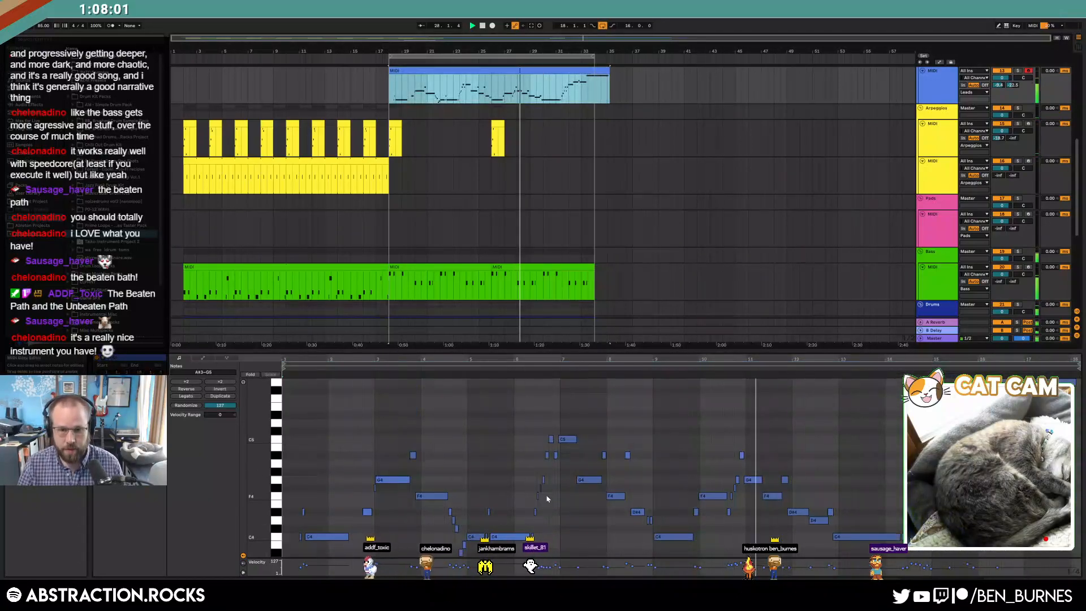
- Replace the two short D4 notes near the middle of the joined melody with one longer note and start the following C4 earlier
scroll(684, 525, "up", 3)
scroll(424, 510, "down", 1)
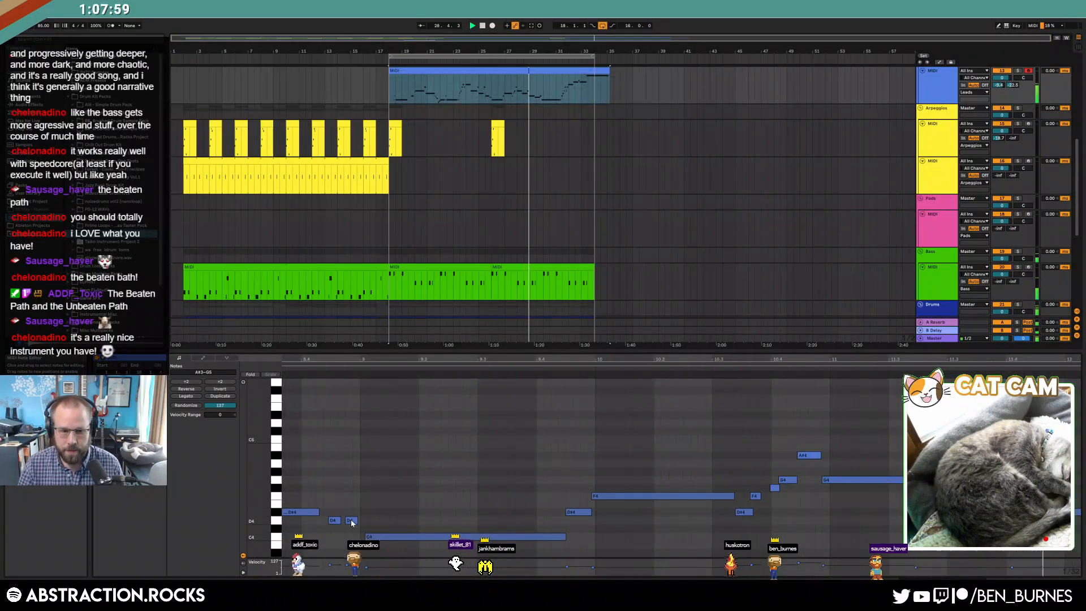
mouse_move(340, 520)
left_mouse_down()
mouse_move(359, 520)
mouse_move(351, 536)
left_mouse_up()
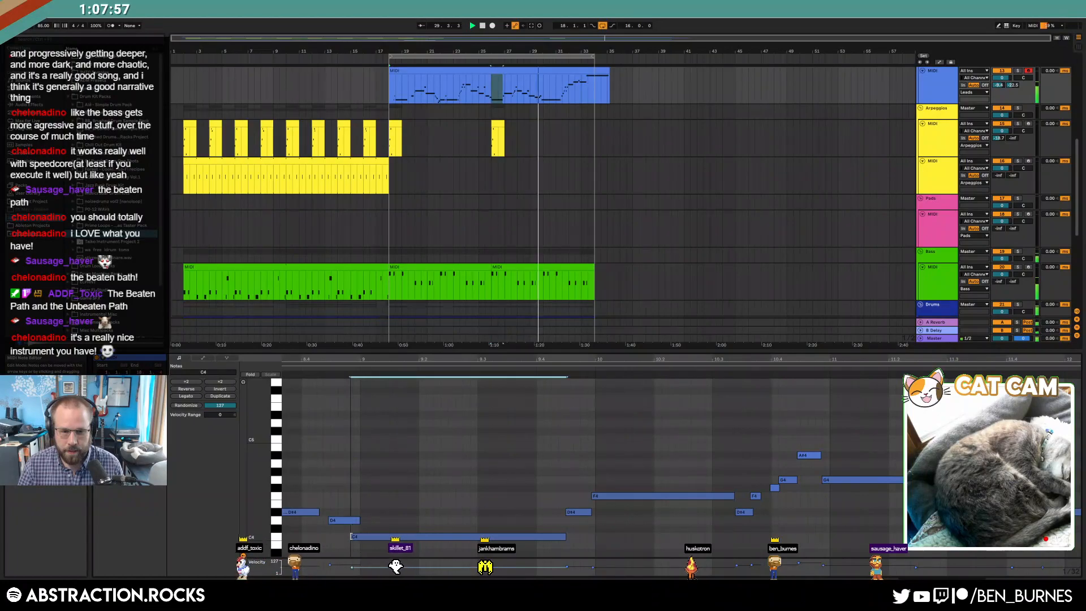
scroll(475, 486, "down", 4)
key("shift+Tab")
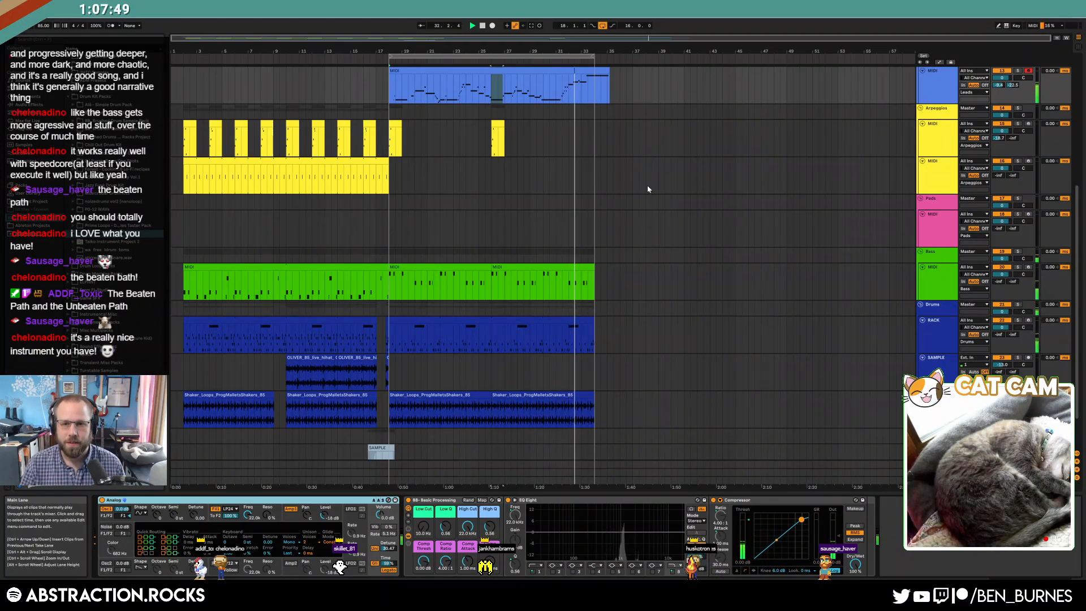
- Extend the arrangement loop to 22 bars and continue the third lead track with a clip from bar 34 to bar 42
scroll(646, 186, "up", 5)
left_click_drag(594, 56, 621, 59)
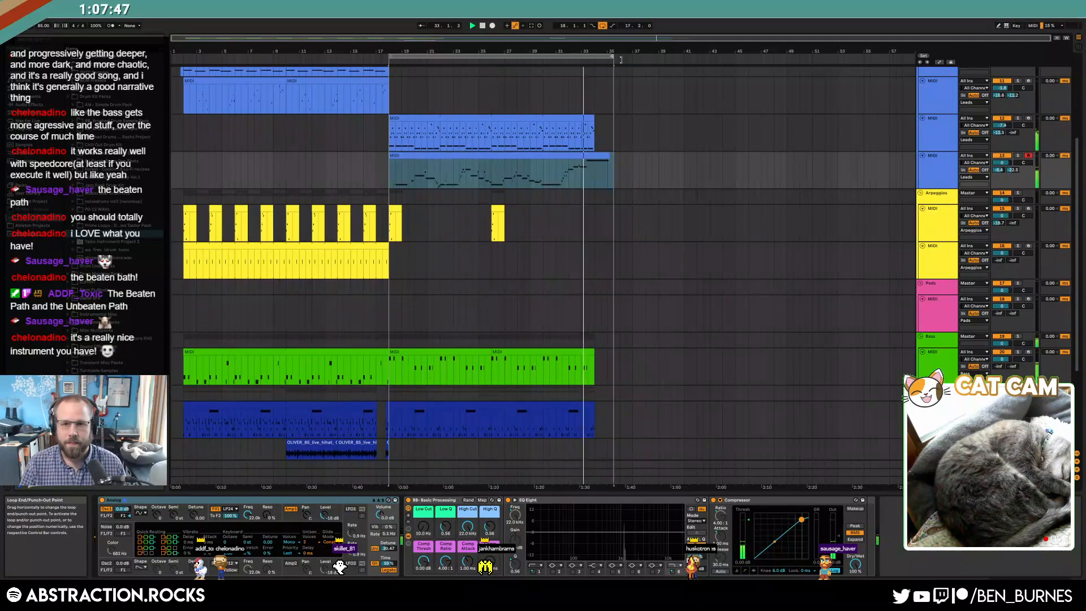
left_click_drag(594, 119, 654, 120)
left_click_drag(619, 56, 671, 57)
left_click_drag(653, 117, 684, 121)
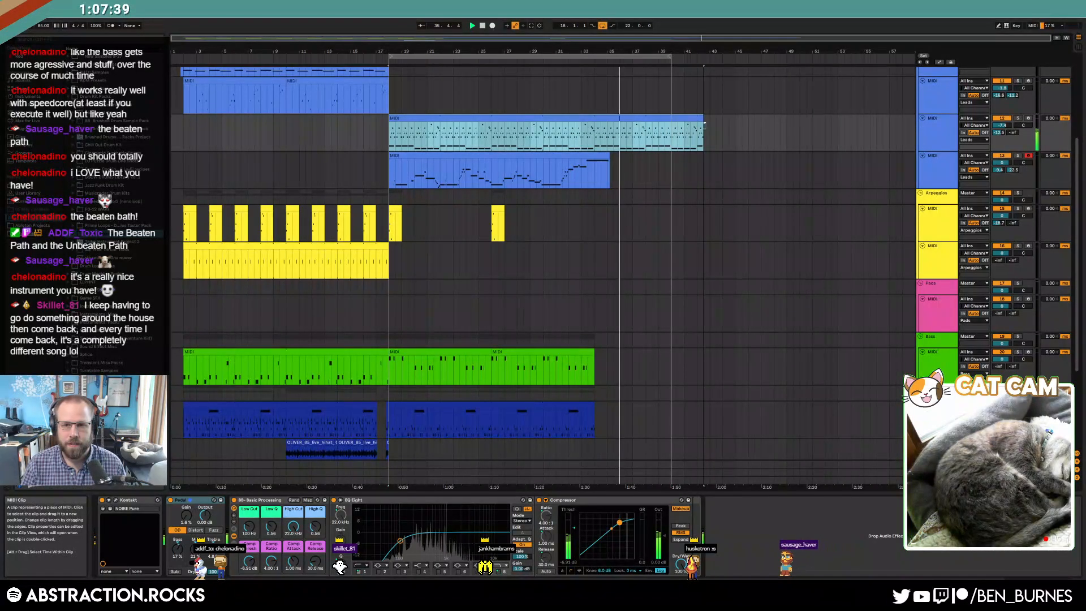
left_click(604, 130)
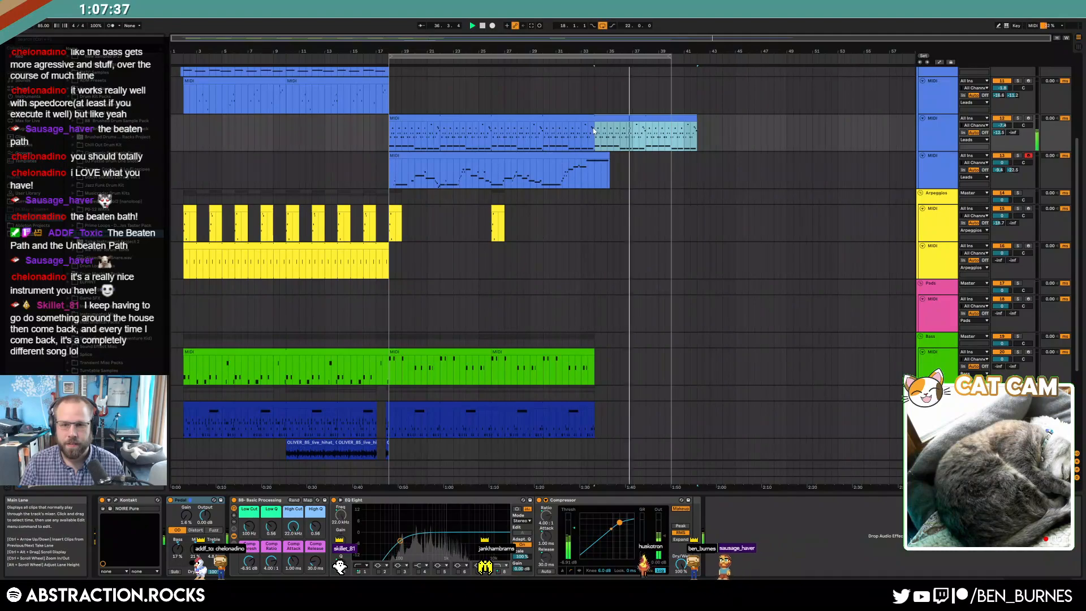
left_click(658, 196)
key("space")
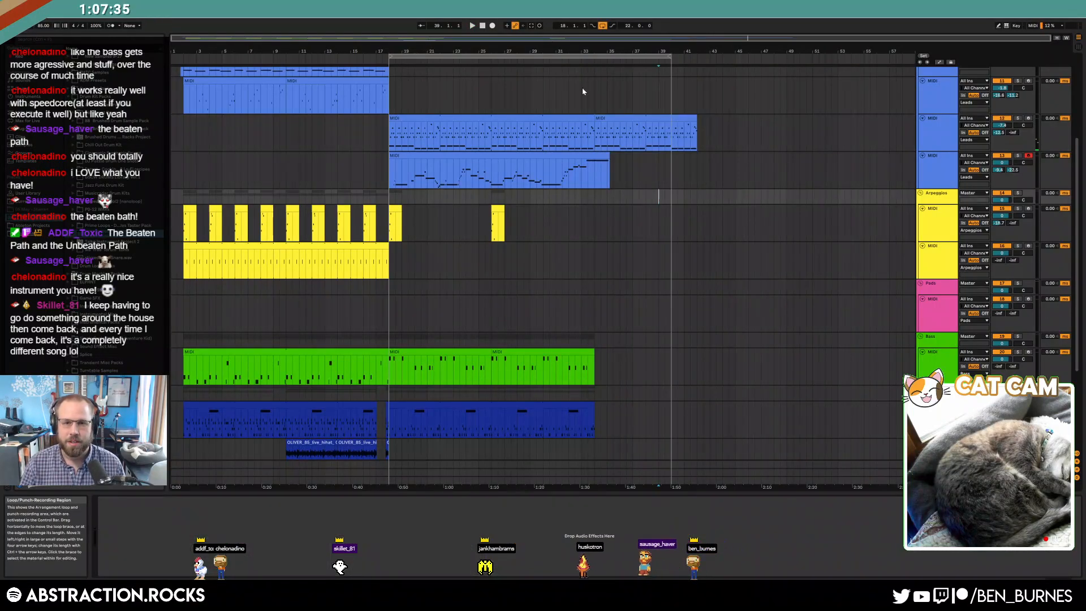
- Duplicate the last eight-bar bass clip to bar 34 and shorten the copy to about one and a half bars
left_click(620, 118)
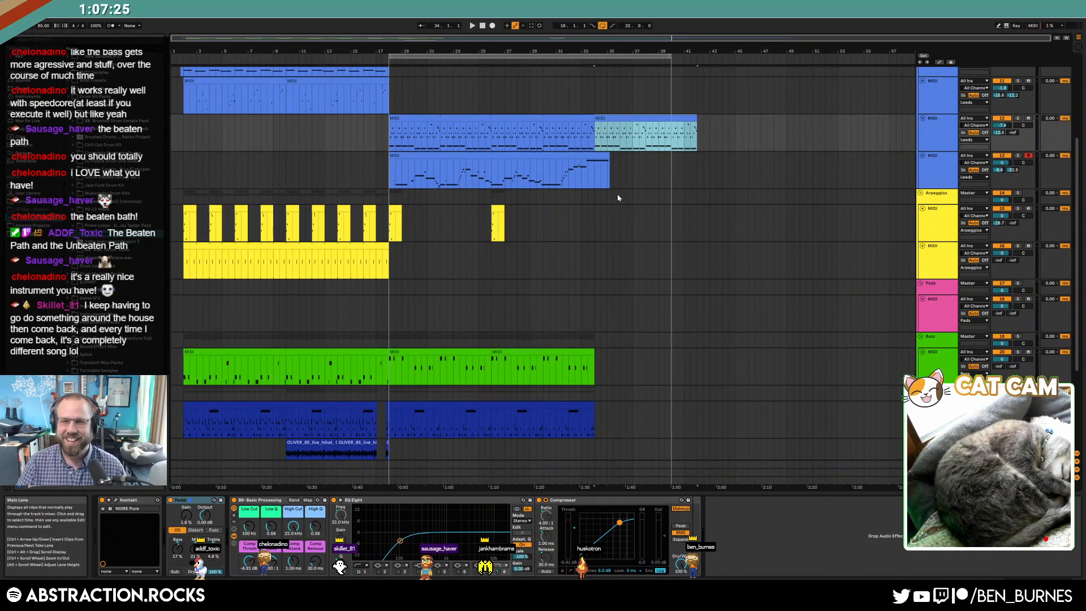
left_click_drag(593, 179, 626, 180)
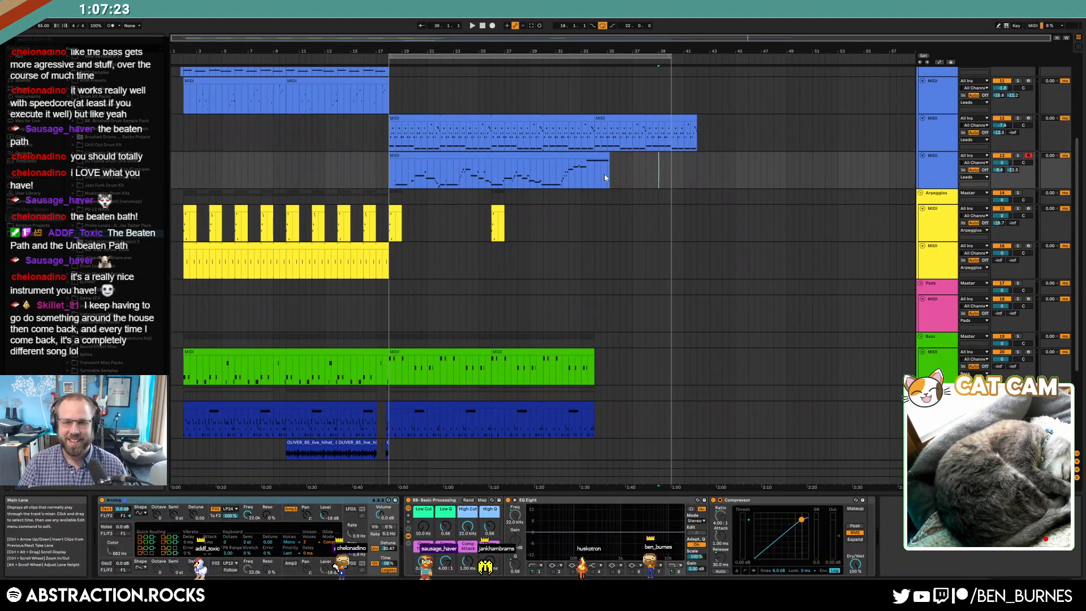
left_click_drag(595, 354, 491, 357)
key("ctrl+d")
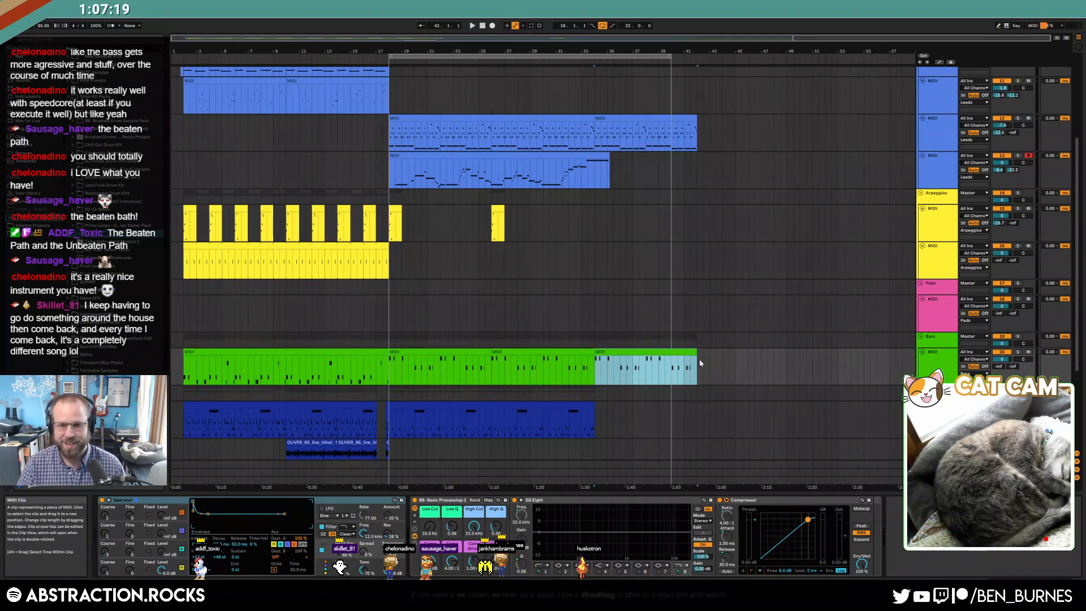
left_click_drag(618, 363, 616, 362)
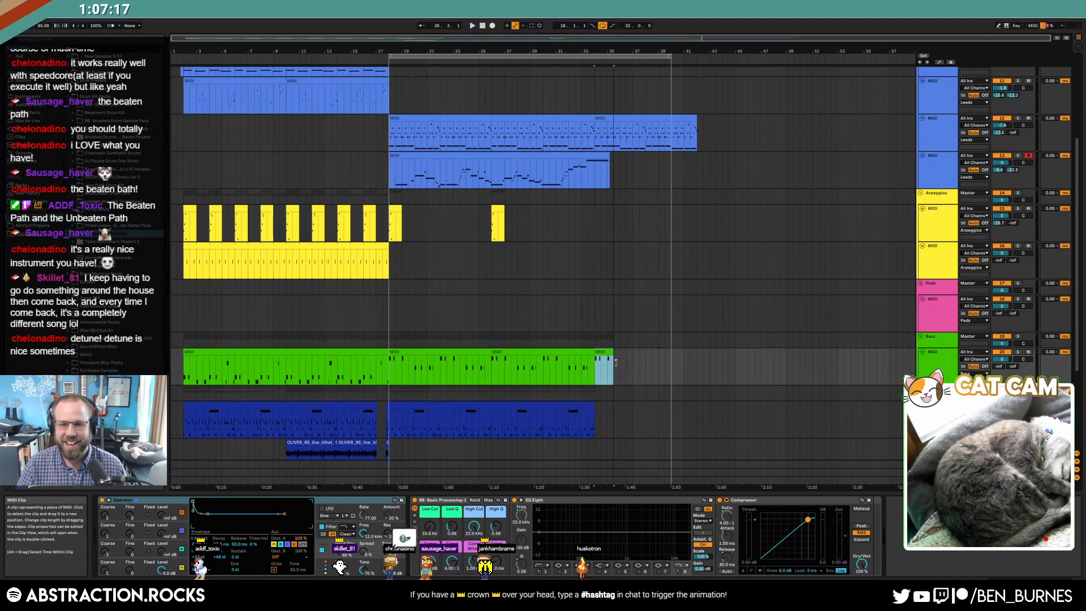
scroll(639, 371, "down", 2)
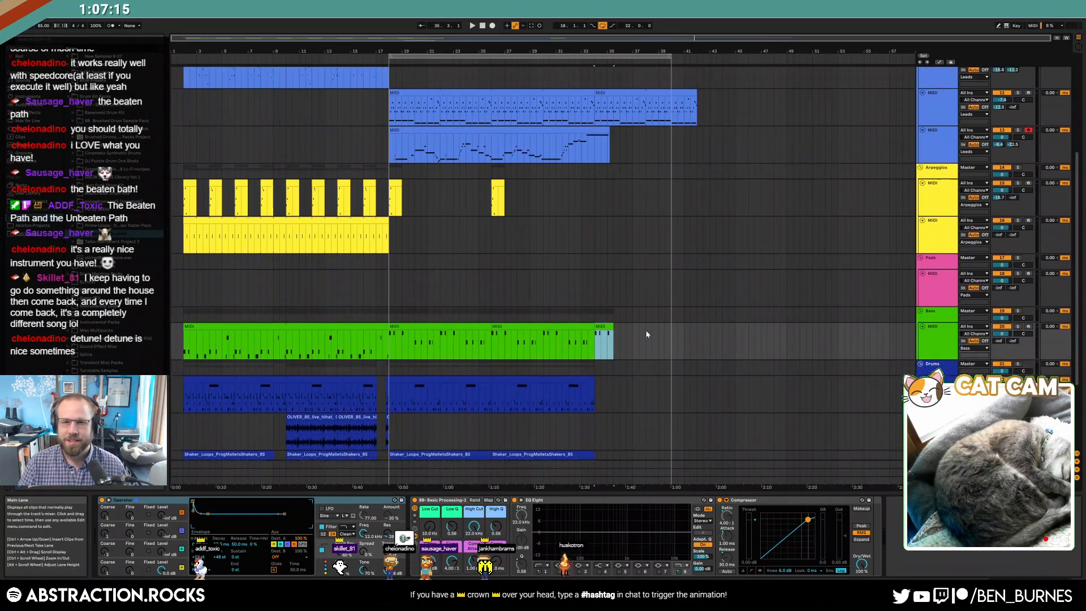
- Loop the third lead track's clip from bar 34 for 8 bars and ramp its Pedal Gain automation up to about 10 %
scroll(642, 346, "up", 2)
left_click(606, 120)
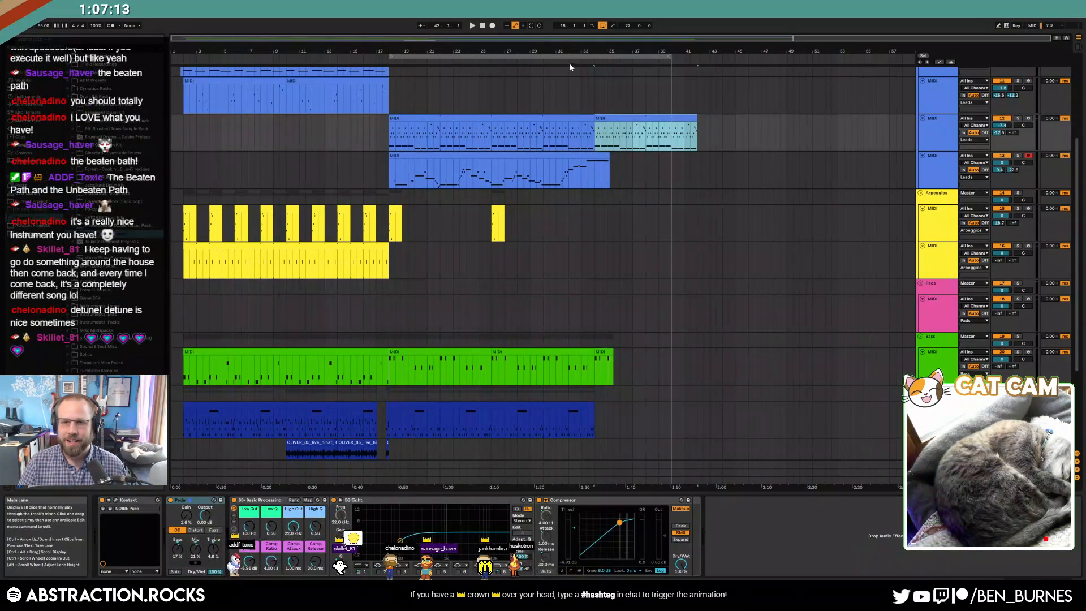
key("ctrl+l")
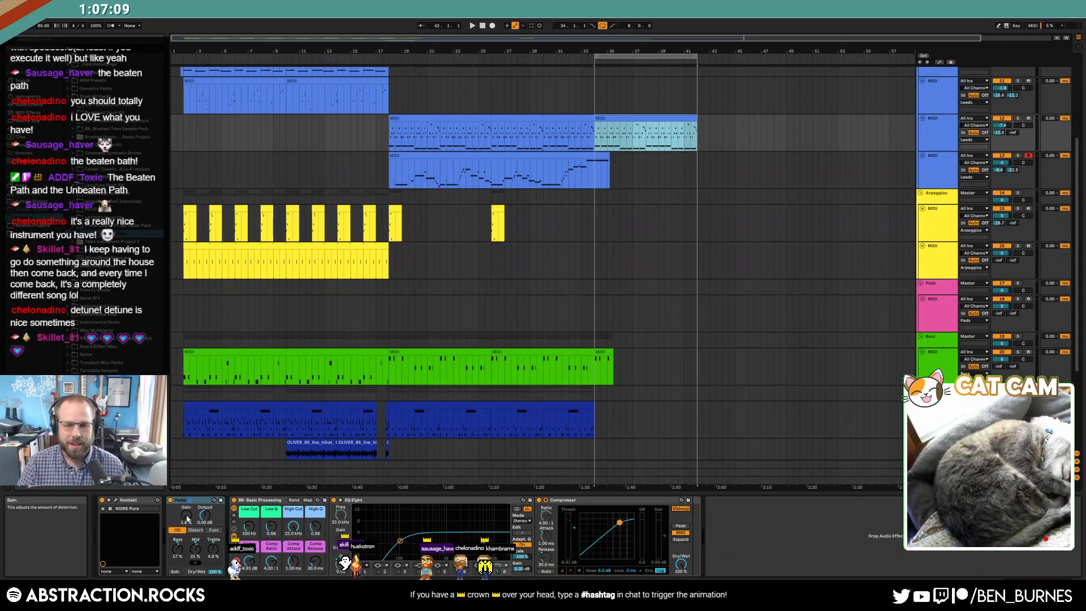
key("a")
left_click(600, 142)
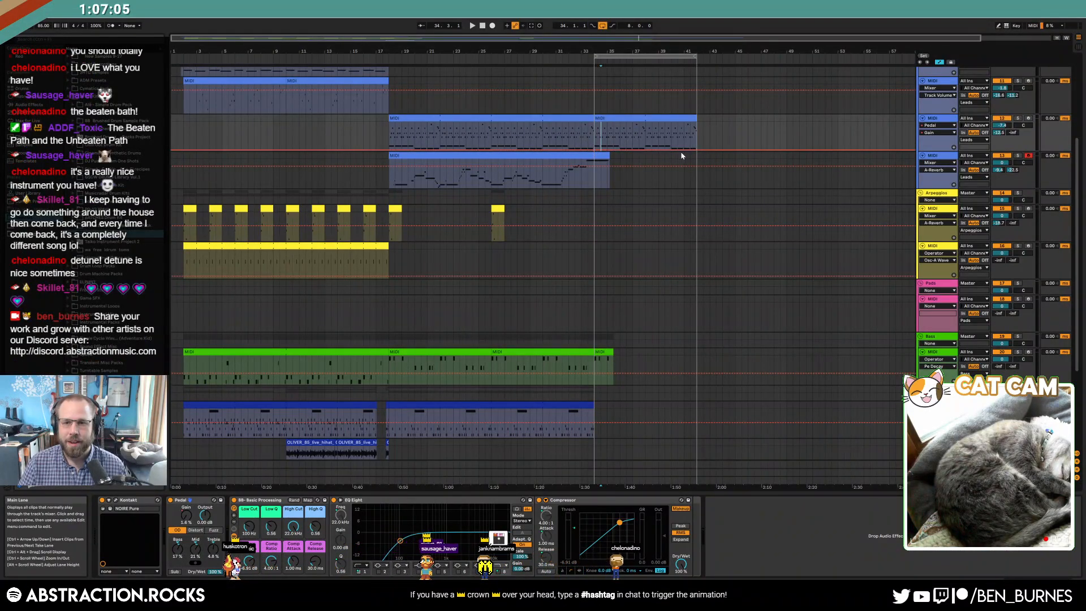
left_click_drag(696, 150, 697, 145)
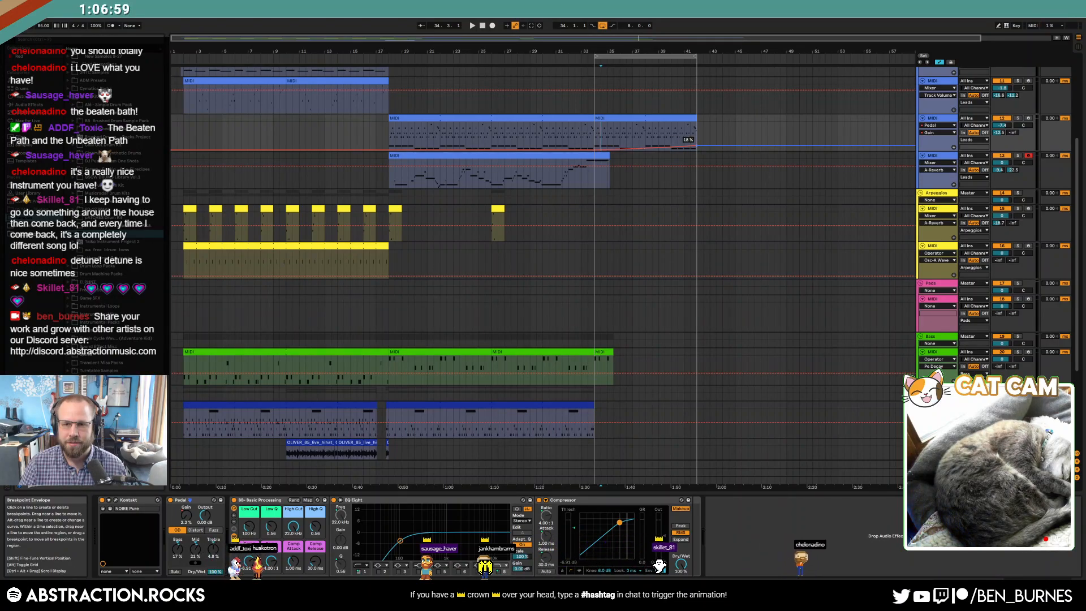
left_click(593, 140)
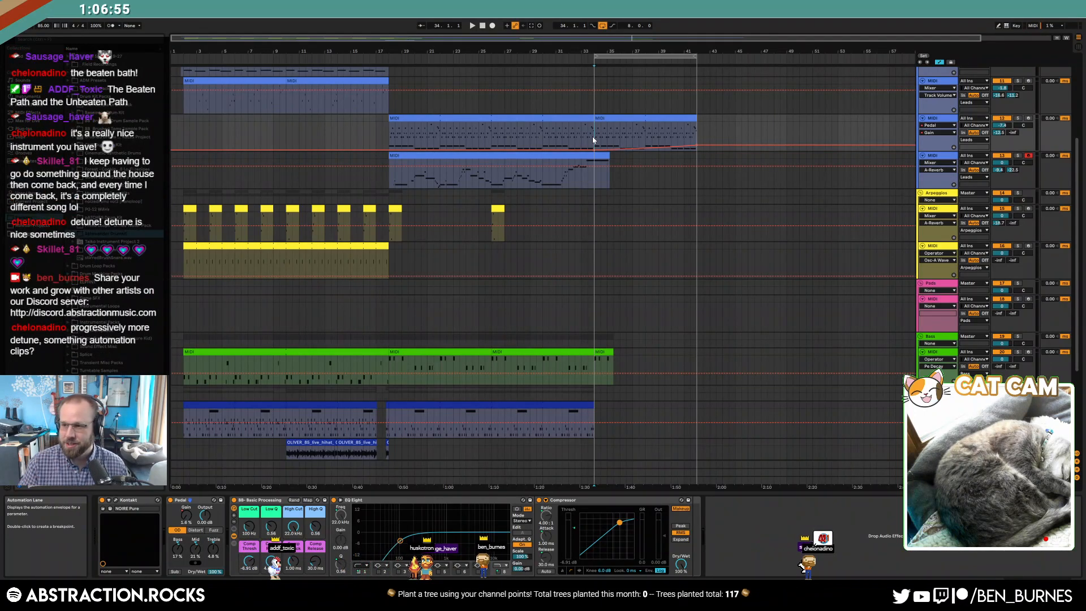
key("space")
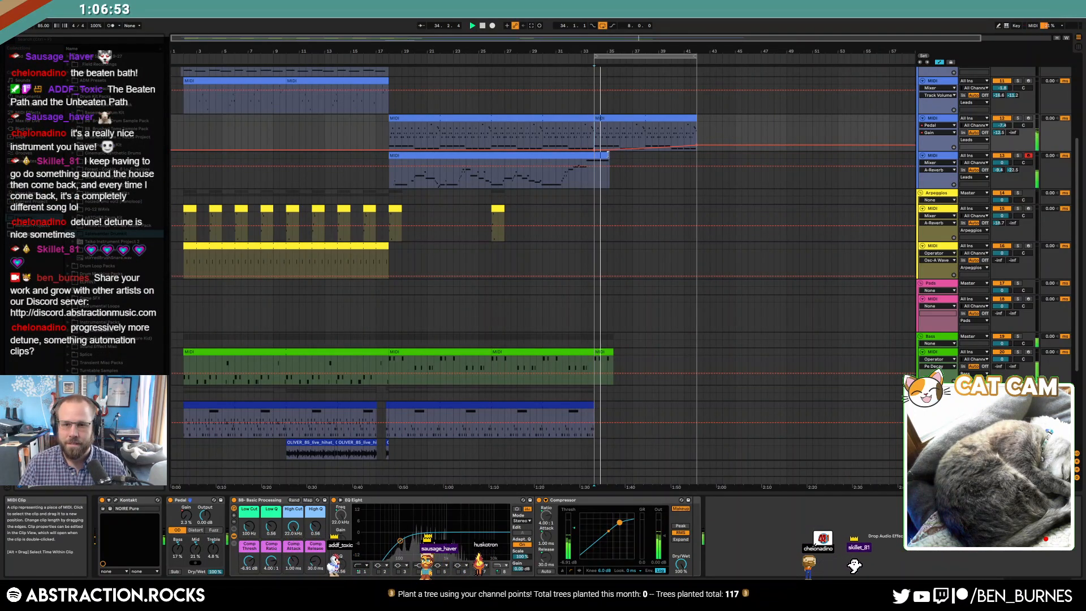
- Extend the fourth lead track's melody clip to bar 36 and ramp its B-Delay send automation up between bars 34 and 35
left_click_drag(609, 158, 626, 160)
left_click(1013, 170)
key("space")
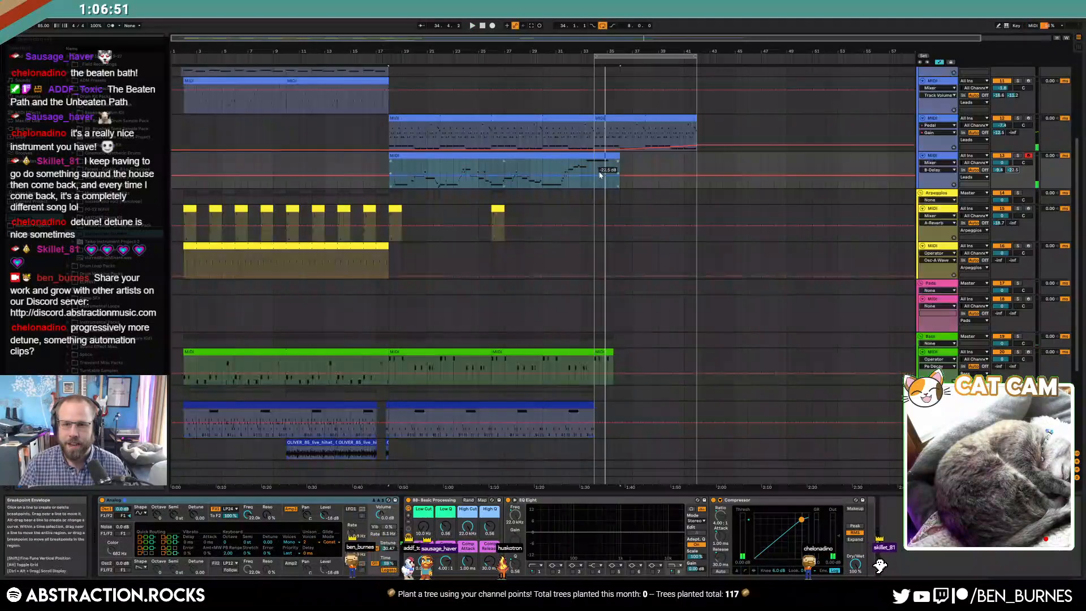
left_click(597, 176)
left_click_drag(607, 175, 607, 160)
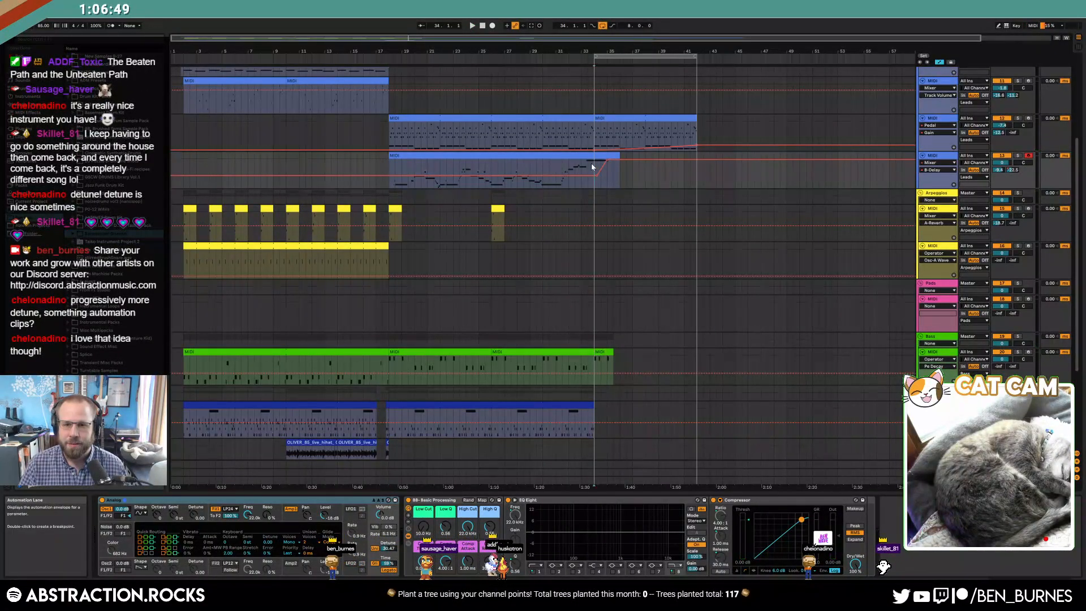
key("space")
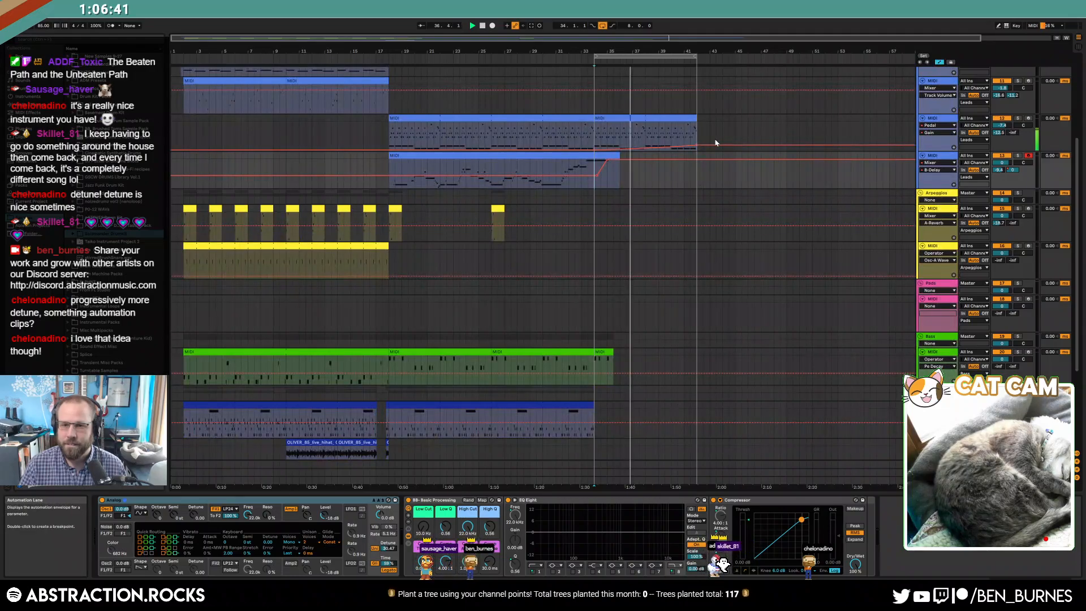
- Raise the end of the third lead track's Pedal Gain automation ramp at bar 42 to 47 %
left_click(715, 143)
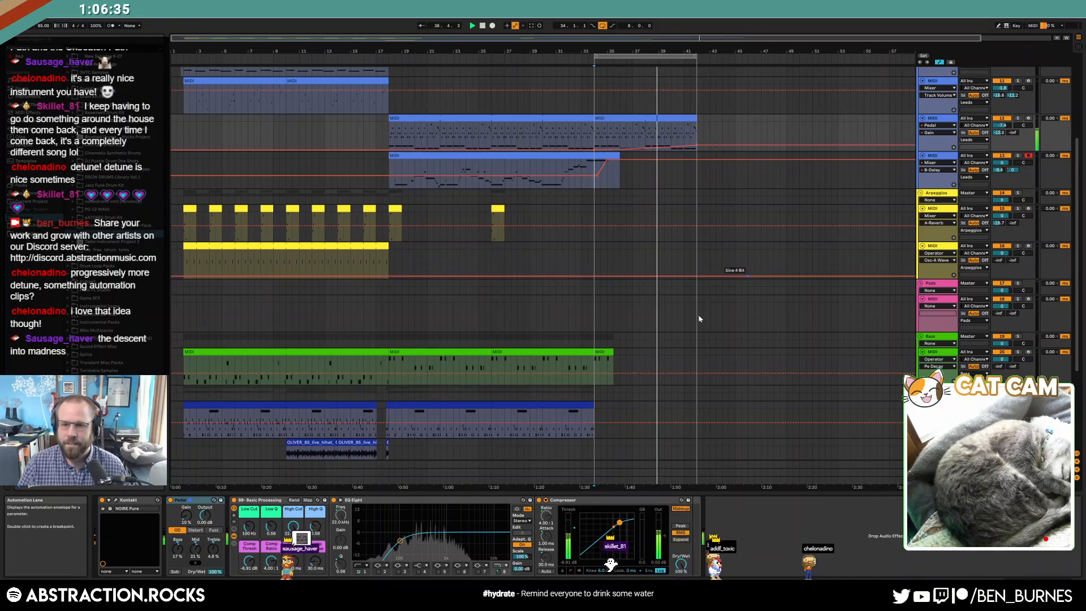
left_click(672, 116)
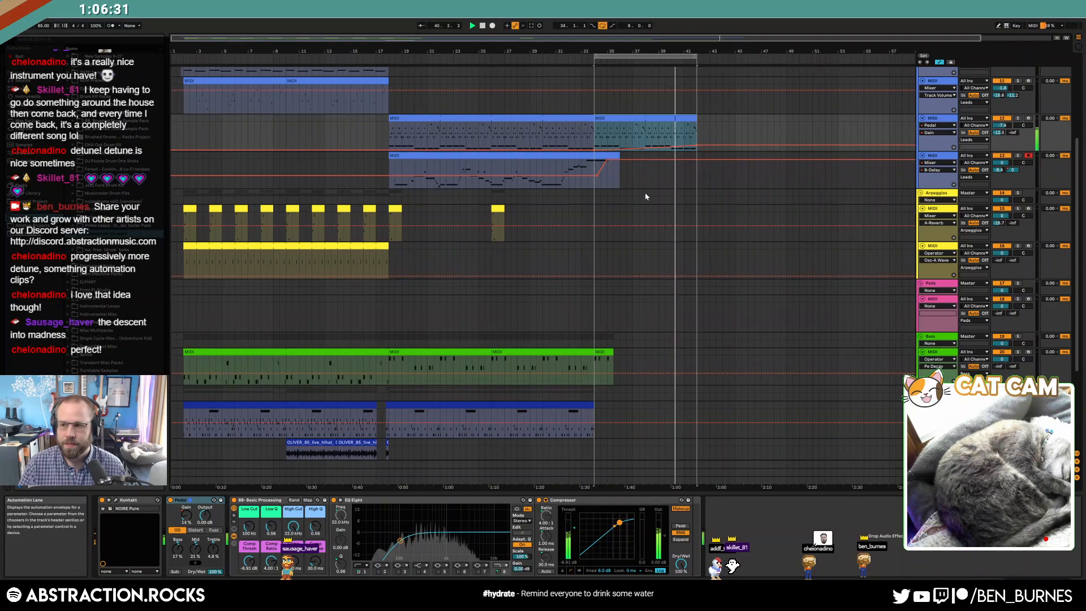
mouse_move(706, 144)
left_mouse_down()
mouse_move(705, 134)
mouse_move(659, 146)
mouse_move(717, 142)
left_mouse_up()
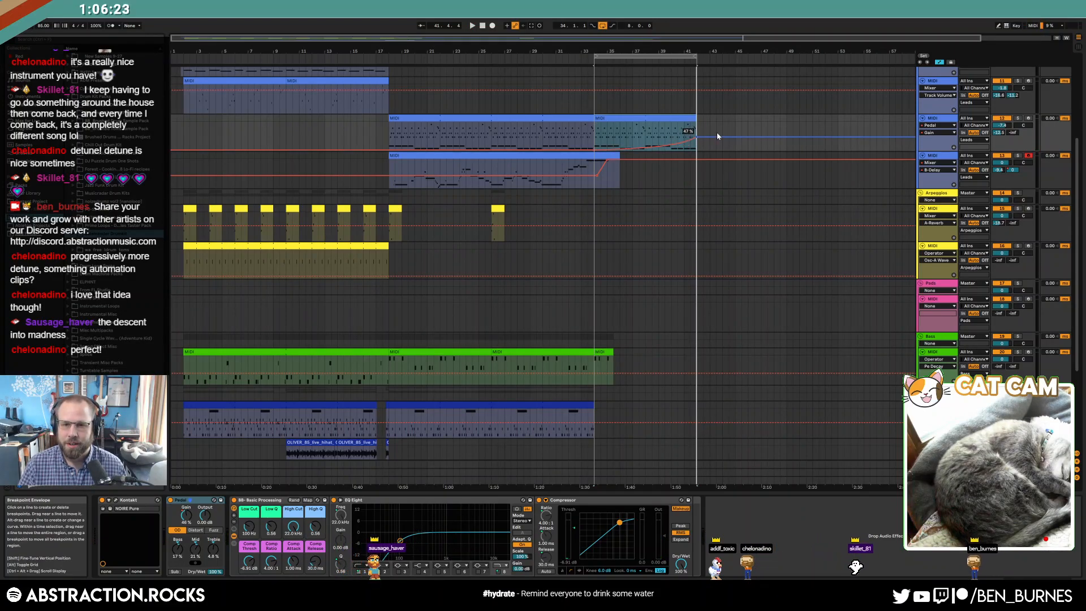
- Automate the Analog's Unison Detune on the fourth lead track, ramping it up from bar 34 to bar 35
left_click(596, 156)
left_click(394, 548)
key("a")
key("a")
left_click(595, 180)
left_click_drag(608, 180, 607, 163)
left_click(587, 166)
key("space")
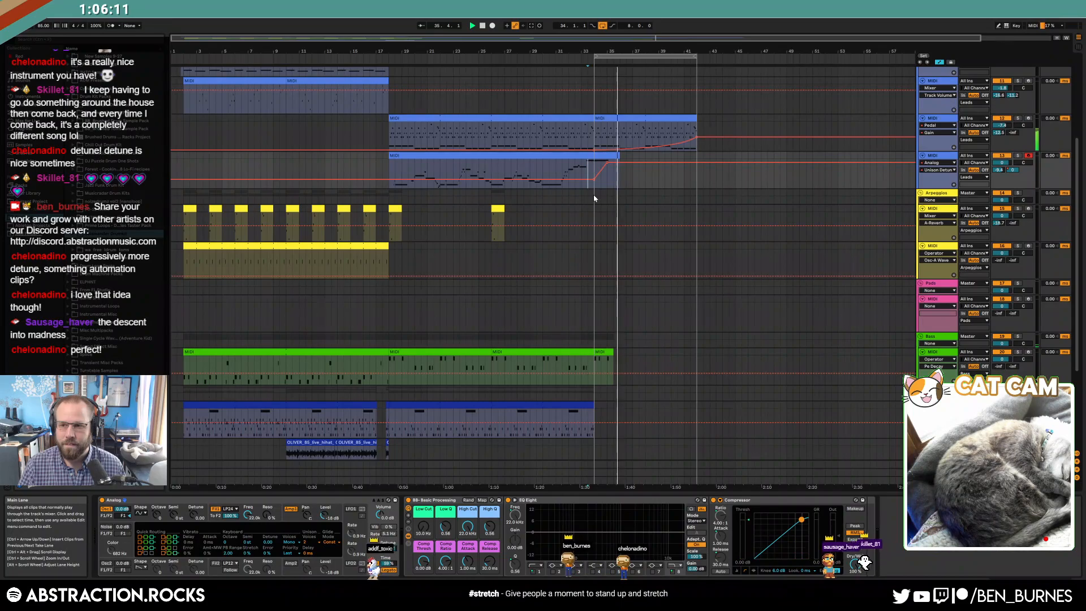
- Hide the automation lanes and shorten the bass clip at bar 34 to about a quarter bar
key("a")
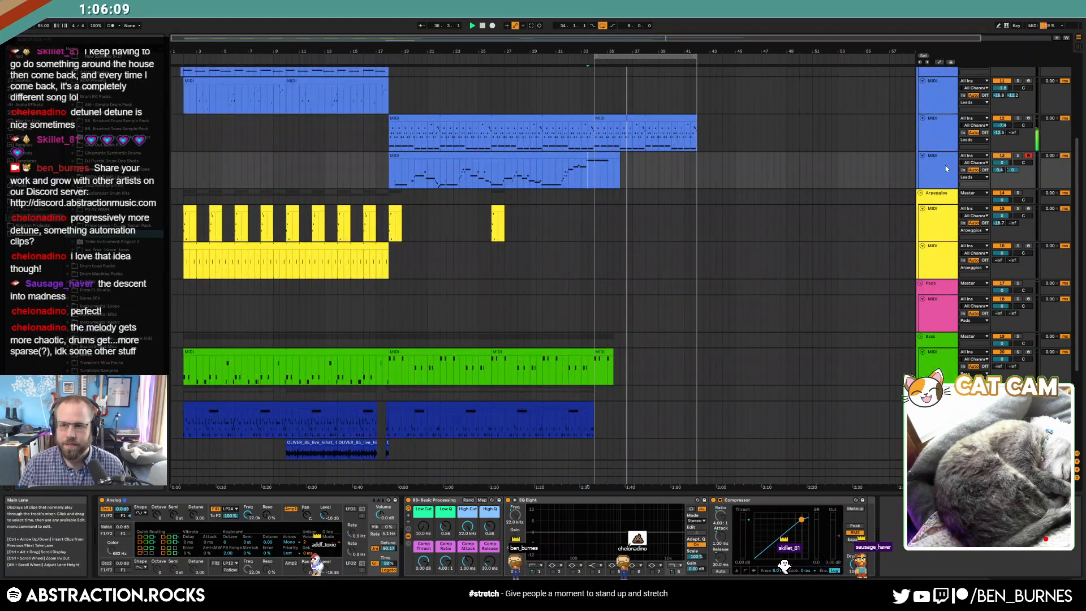
key("a")
key("a")
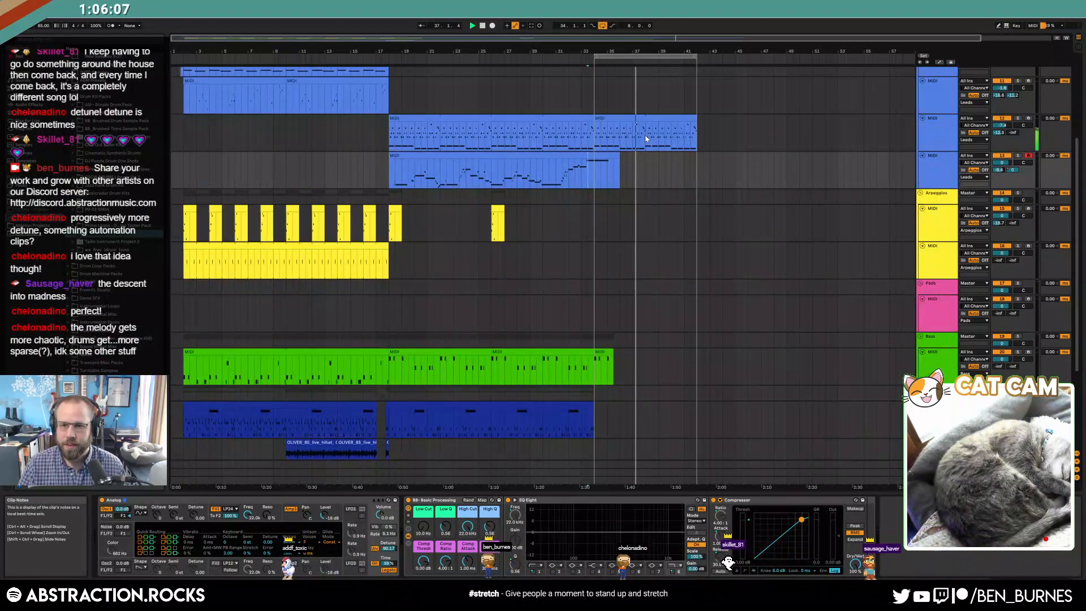
left_click(671, 285)
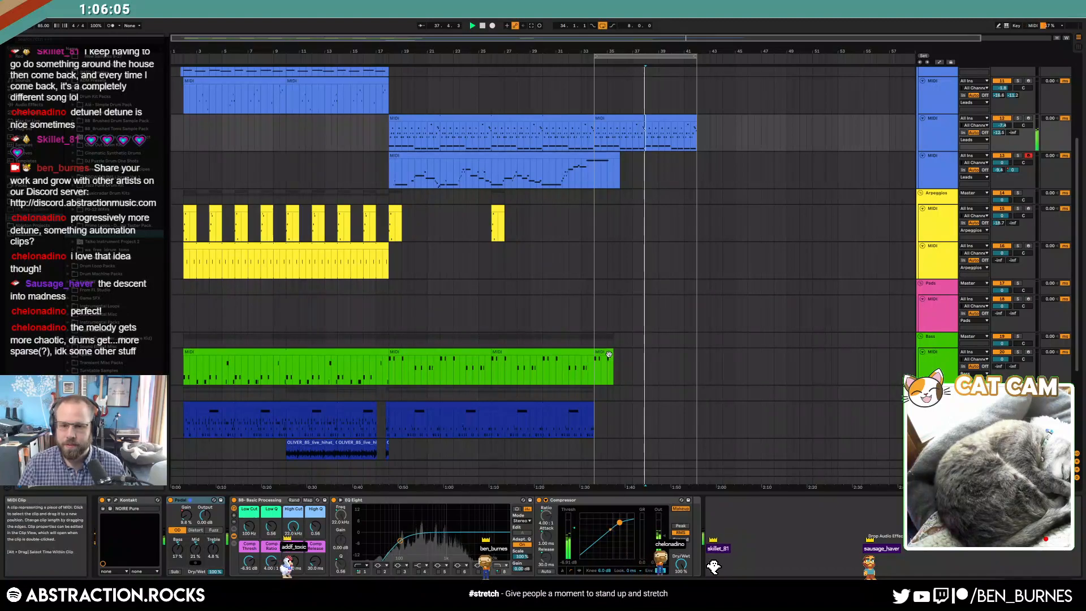
left_click_drag(614, 365, 600, 366)
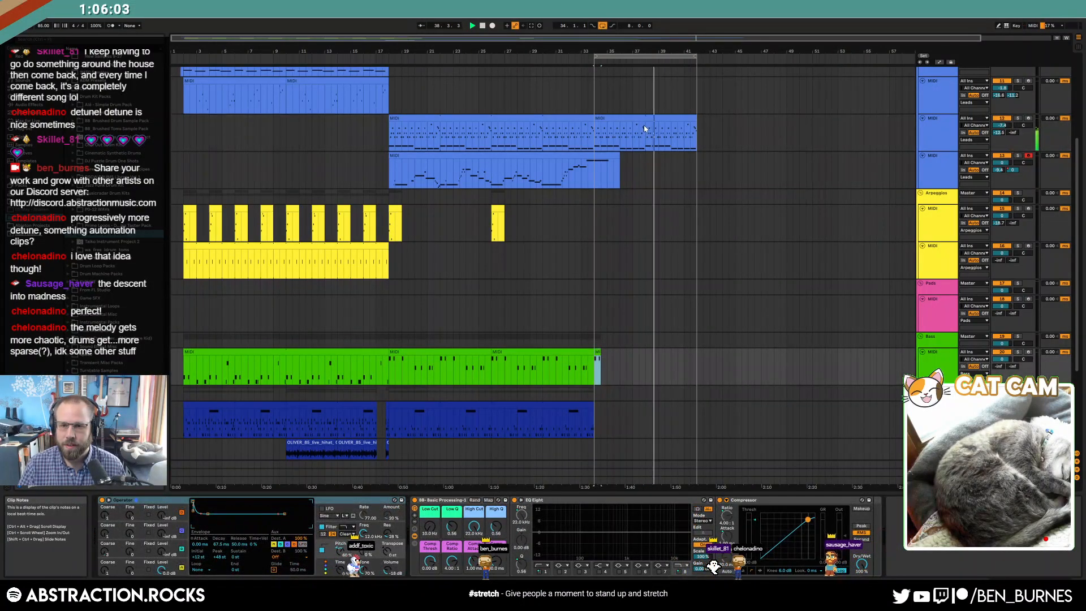
scroll(592, 363, "up", 3, "ctrl")
left_click_drag(592, 363, 585, 363)
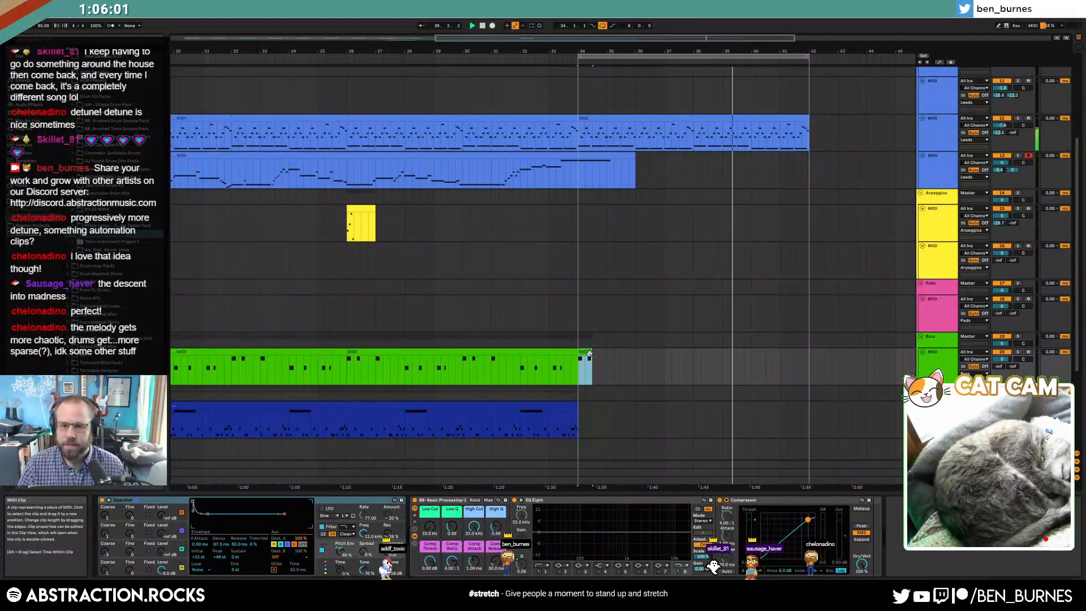
- Browse the audio effects and play the arrangement from shortly before bar 32 to review the transition into bar 34
left_click(707, 140)
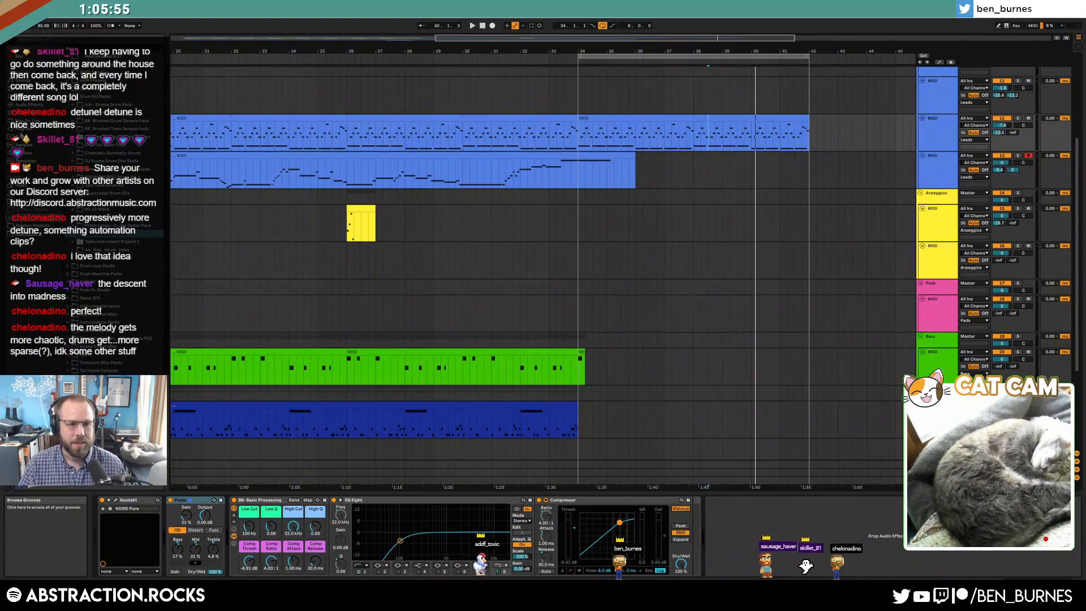
left_click(29, 104)
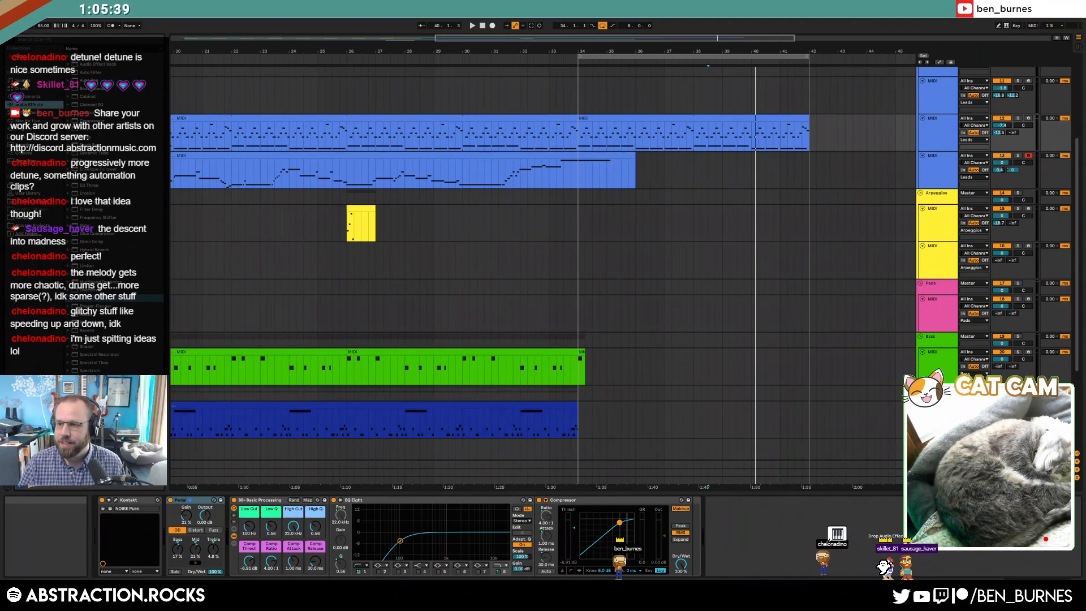
key("space")
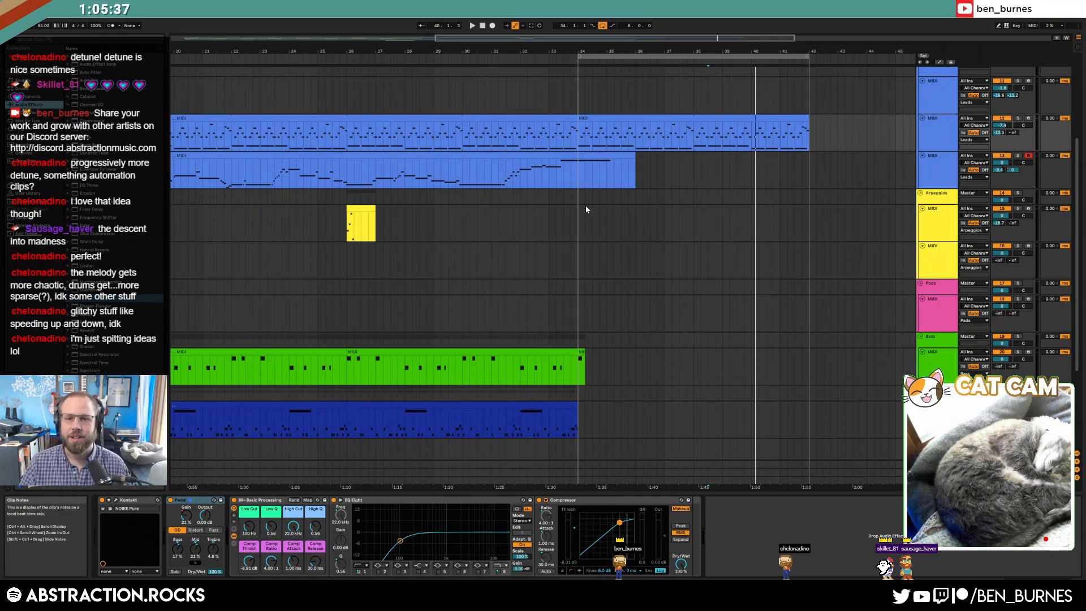
left_click(584, 224)
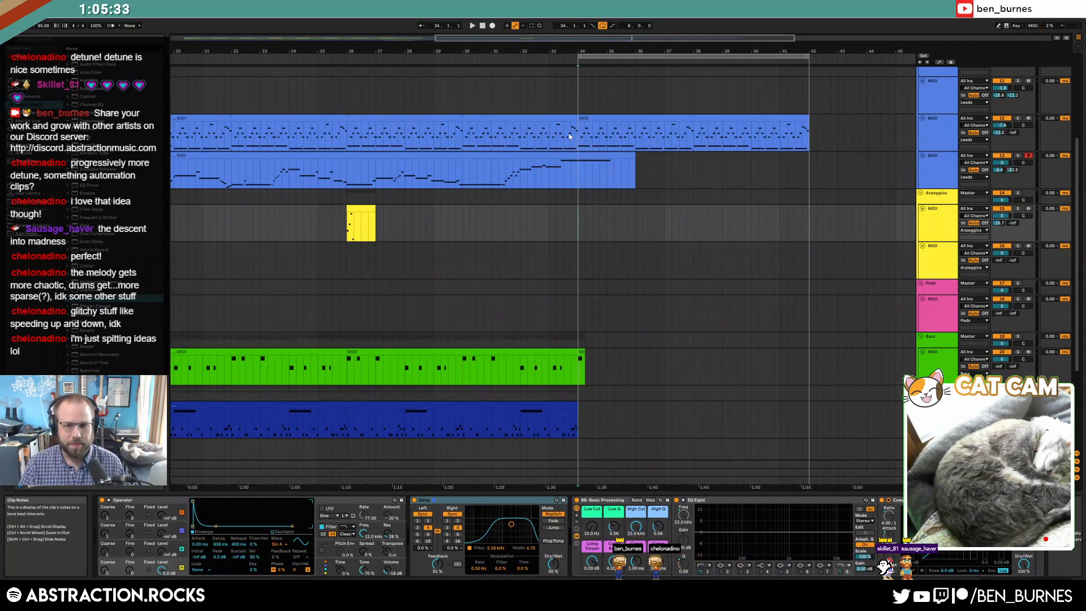
left_click(513, 141)
key("space")
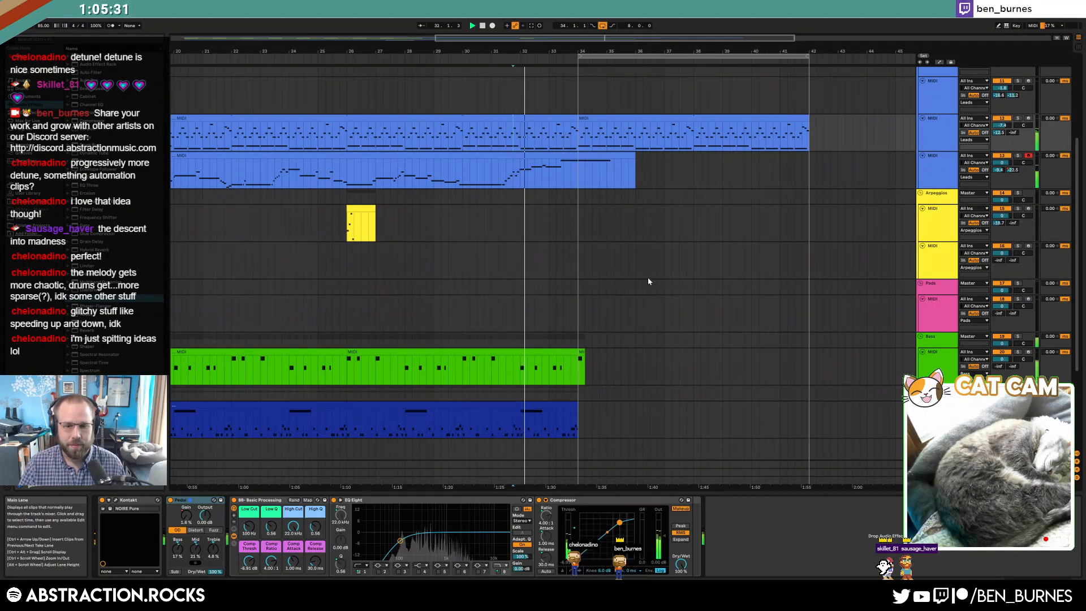
- Extend the drum rack clip about a quarter bar past bar 34 to match the end of the bass clip
scroll(632, 274, "down", 3)
left_click(583, 312)
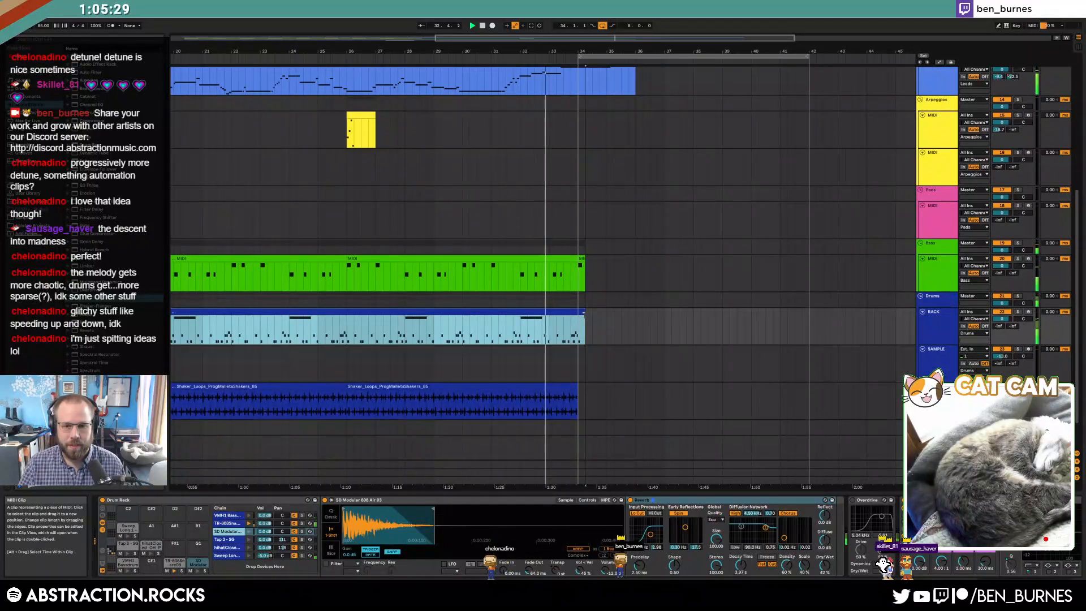
left_click(576, 395)
scroll(693, 260, "up", 2)
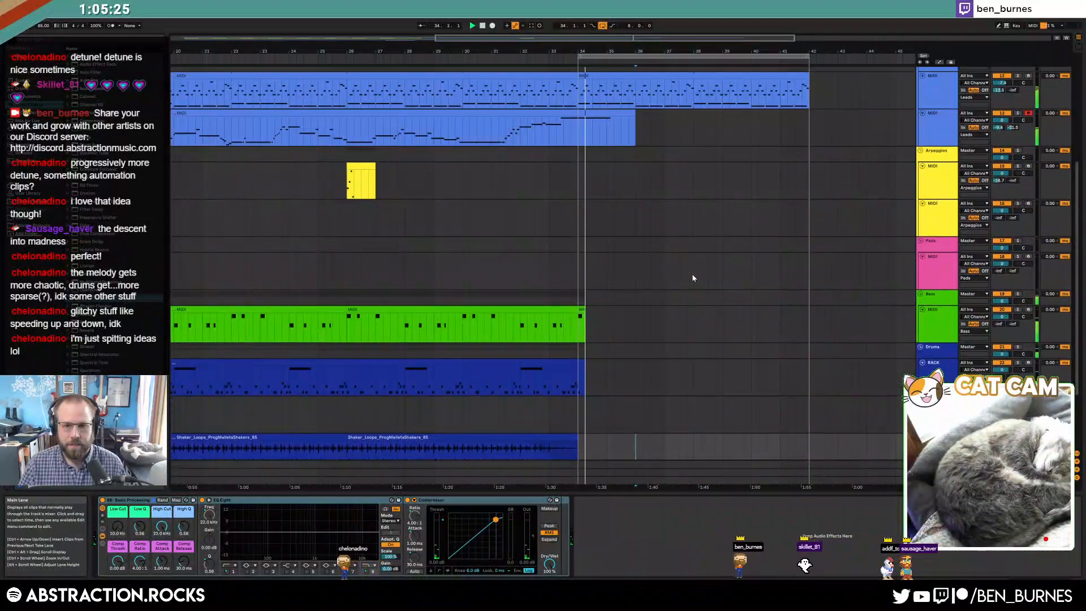
- Bend the fourth lead track's Unison Detune ramp into a curve that rises slowly from bar 34 and steeply toward bar 35
scroll(692, 274, "up", 1)
left_click(602, 164)
key("a")
mouse_move(606, 154)
left_mouse_down()
mouse_move(608, 163)
mouse_move(606, 154)
left_mouse_up()
scroll(609, 158, "up", 3)
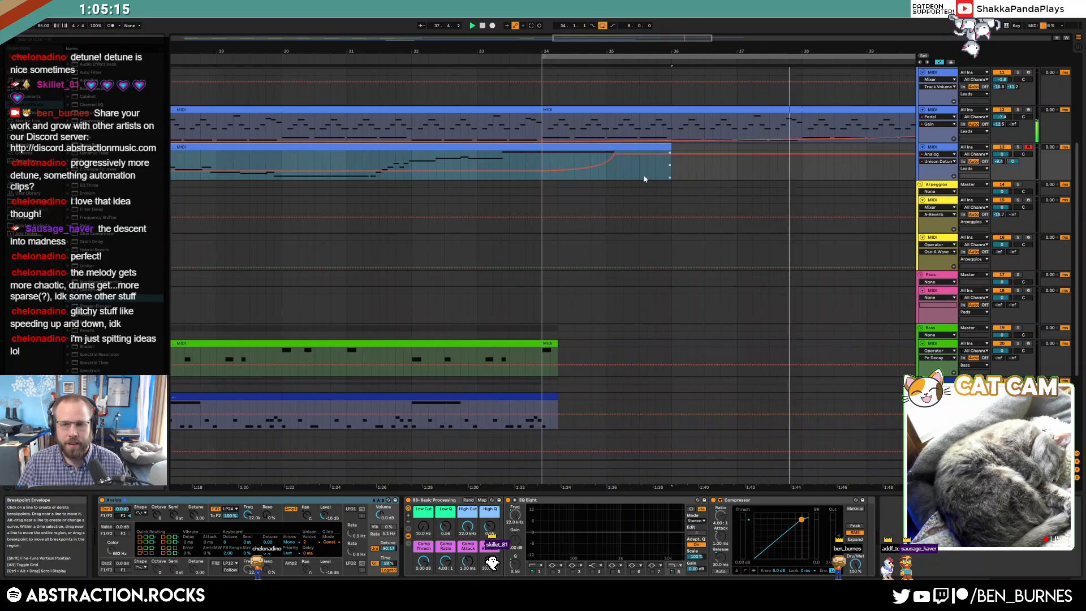
scroll(733, 193, "down", 5)
key("a")
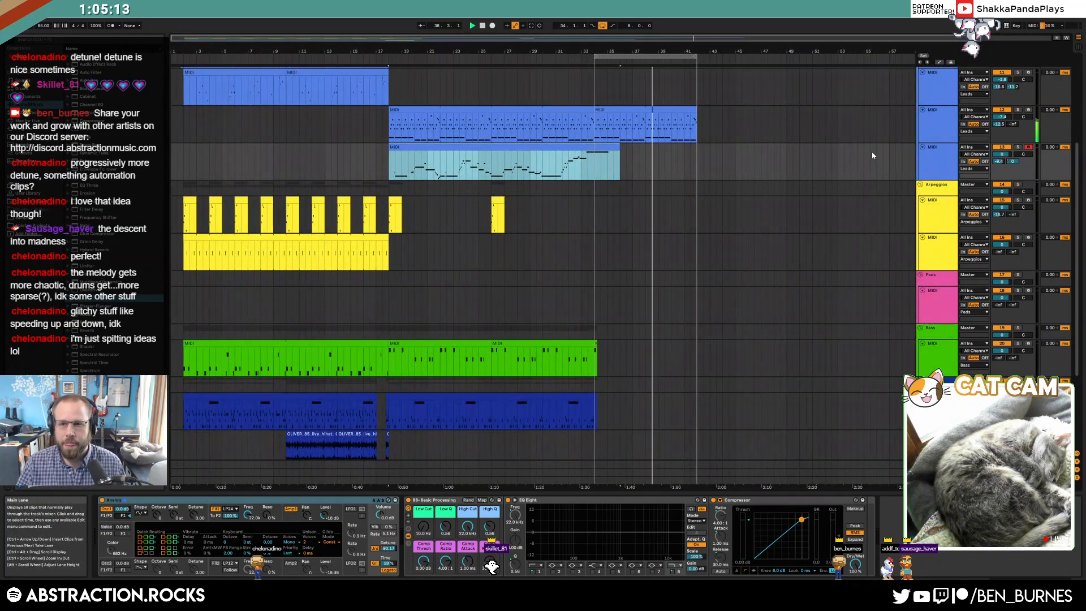
- Add a Frequency Shifter to the third lead track, placed before the Pedal effect
left_click(928, 127)
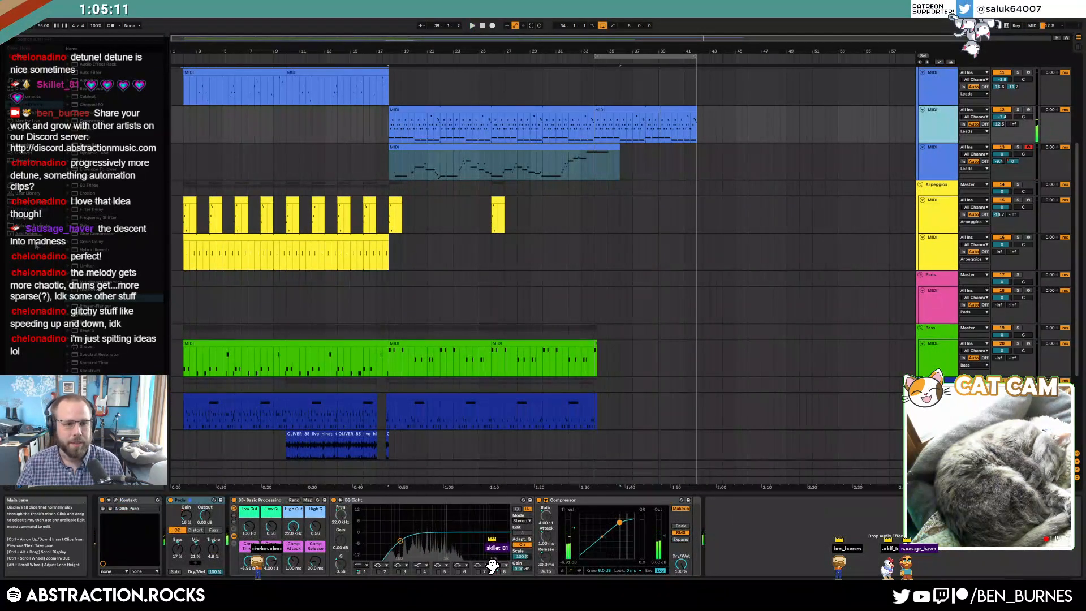
left_click_drag(89, 220, 170, 536)
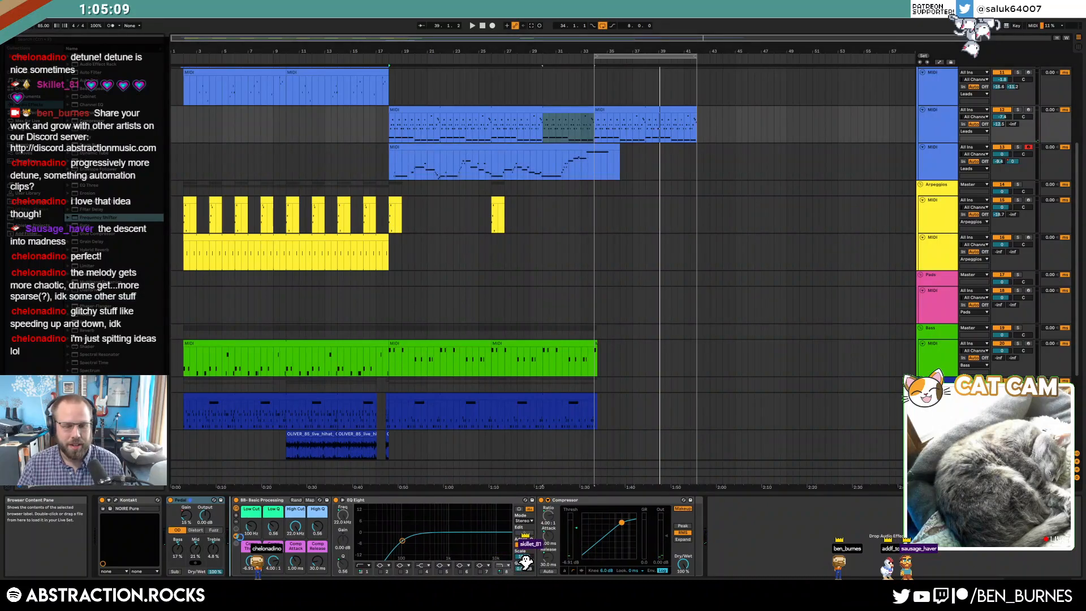
left_click_drag(253, 510, 201, 525)
- Try automating the Frequency Shifter's Coarse frequency with a downward ramp to about -2.69 kHz near the end of the third lead clip
left_click(216, 523)
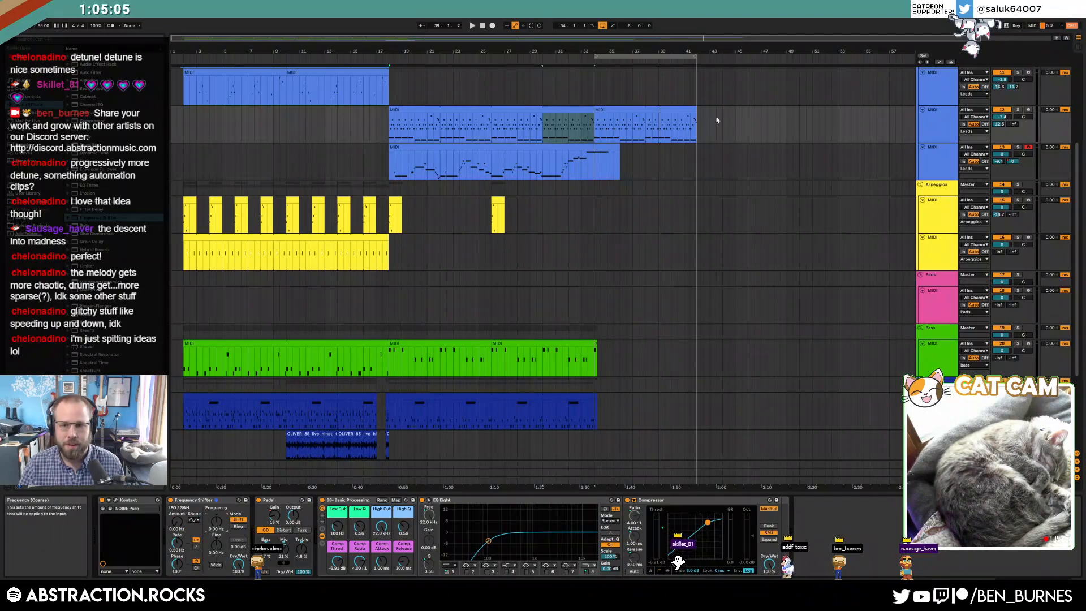
key("a")
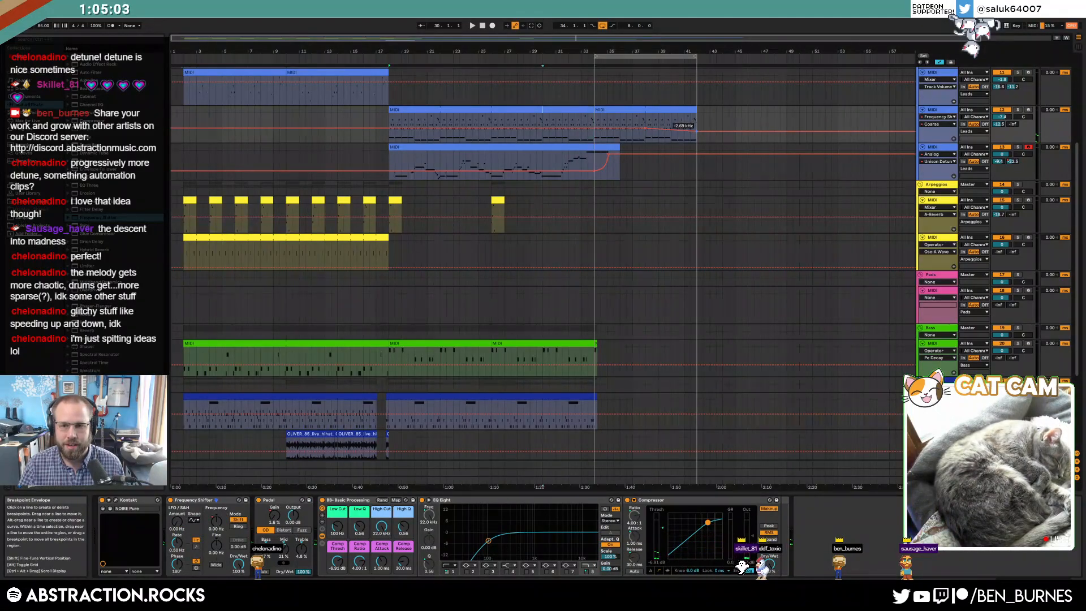
left_click(645, 116)
key("space")
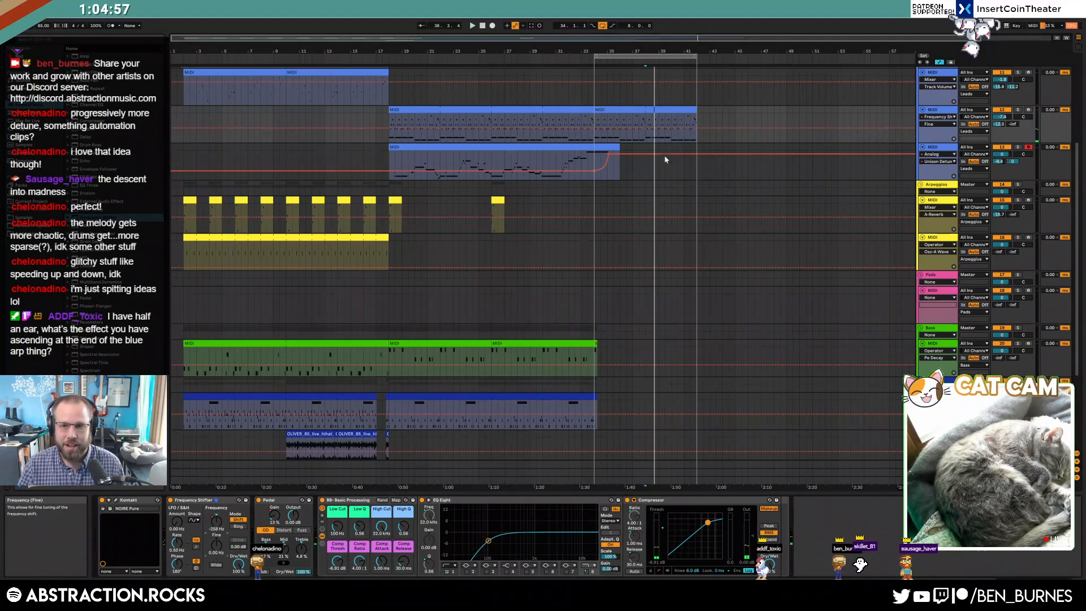
- Ramp the Frequency Shifter's Fine frequency down toward bar 42 on the third lead track and delete its Coarse automation
left_click_drag(697, 129, 697, 139)
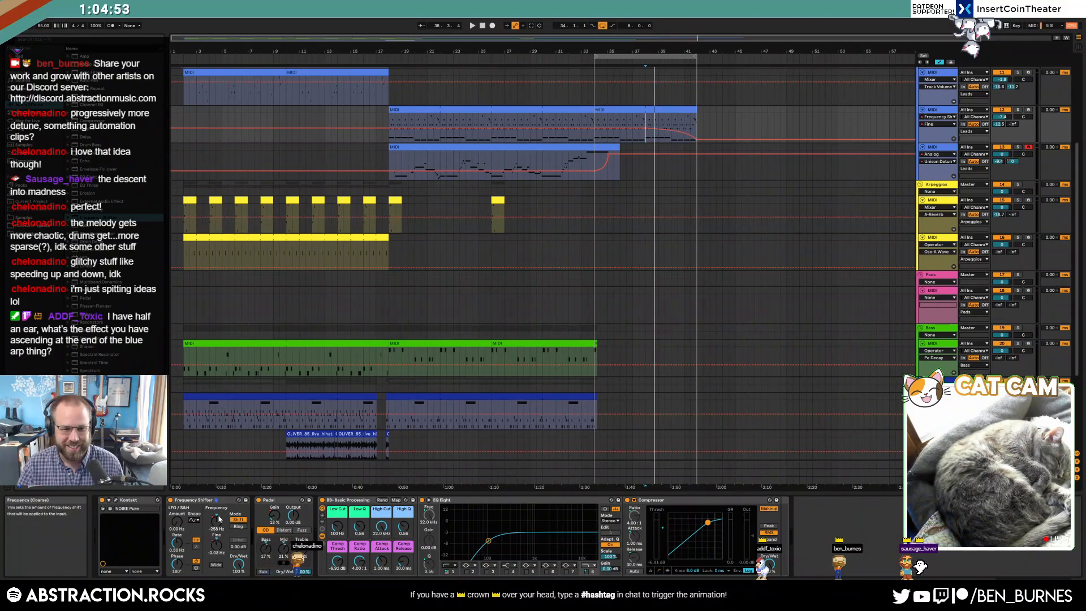
key("ctrl+BackSpace")
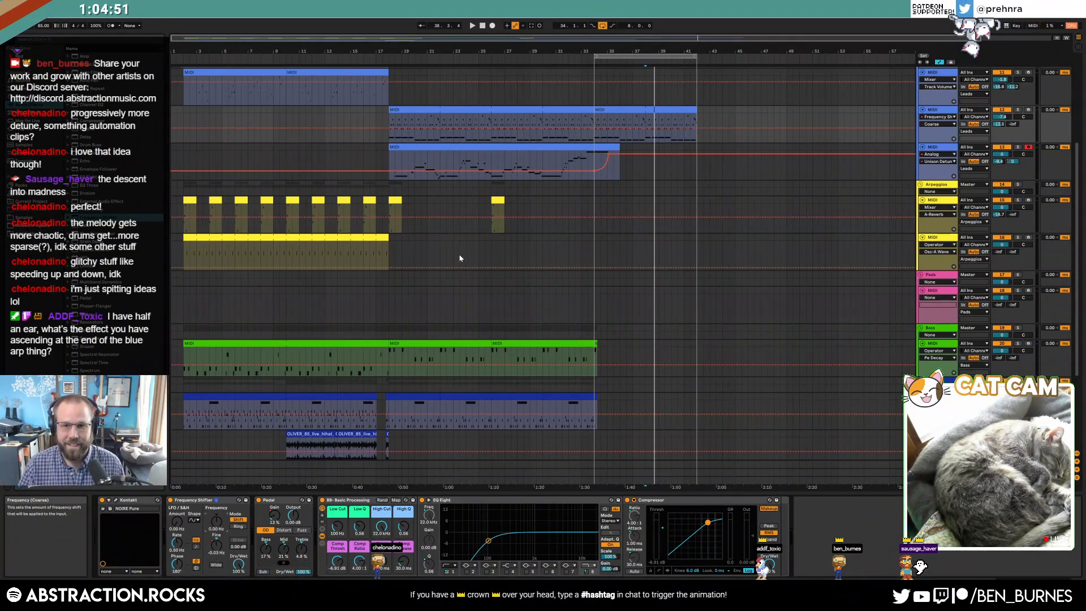
left_click(640, 123)
key("space")
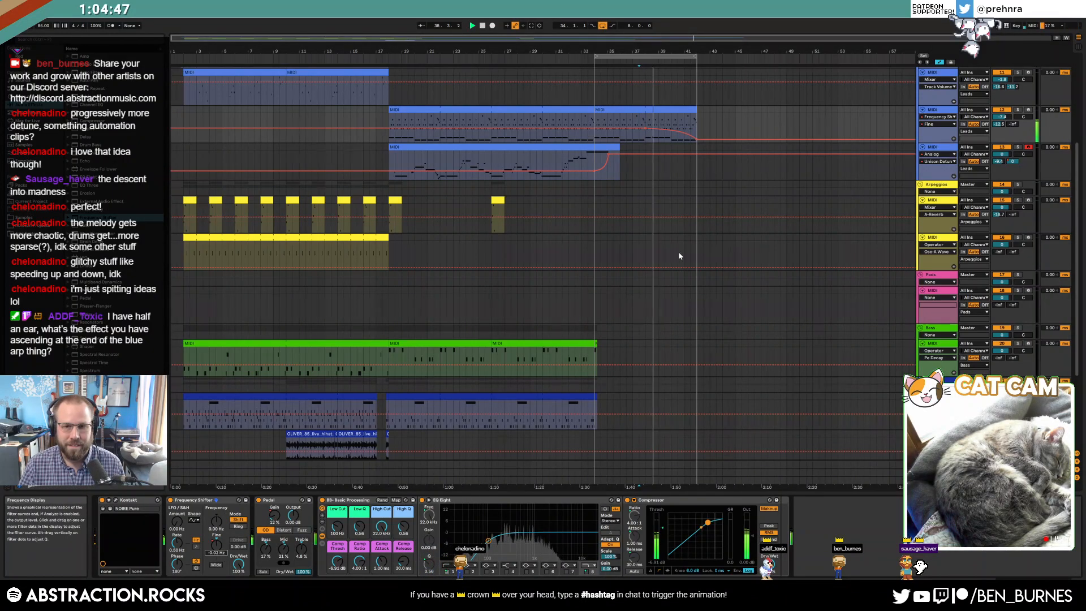
left_click_drag(711, 136, 712, 138)
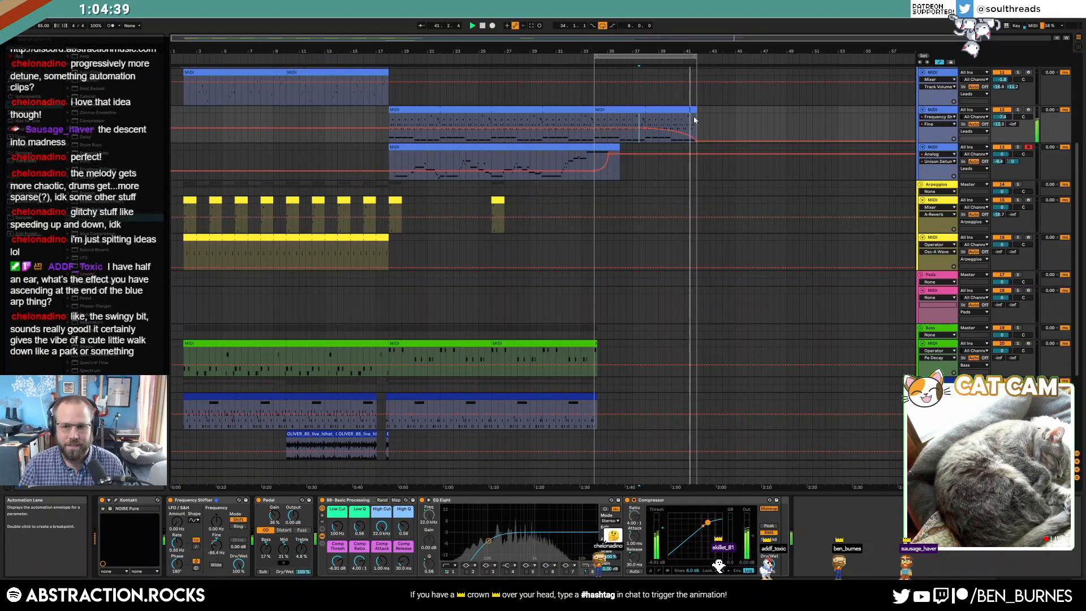
- Ramp the third lead track's B-Delay send automation from bar 40 up to 0.0 dB at bar 42
left_click(1012, 124)
key("a")
key("a")
left_click(671, 141)
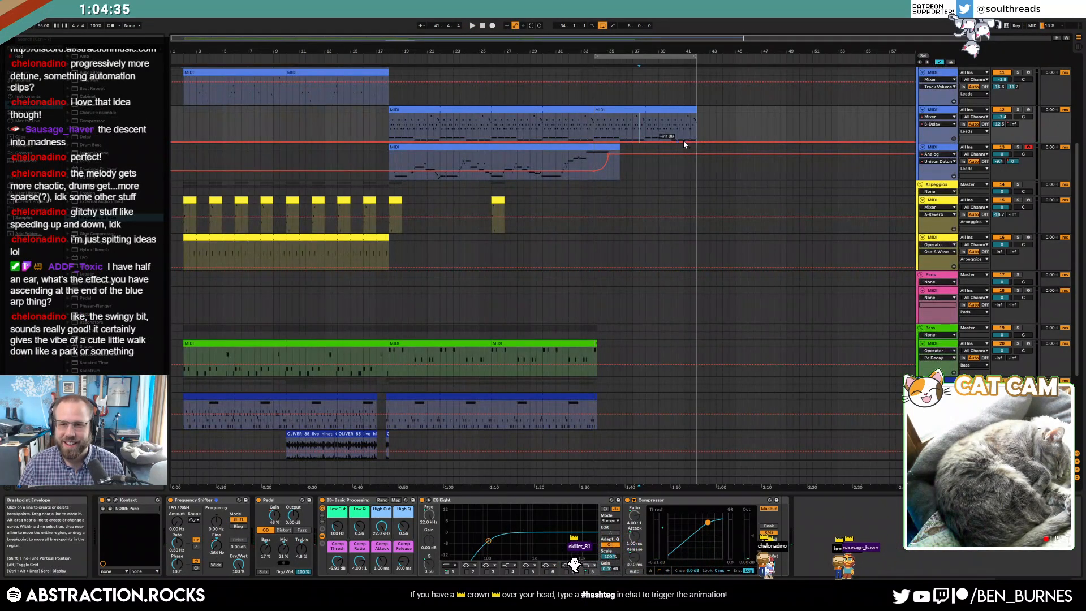
left_click_drag(696, 141, 696, 114)
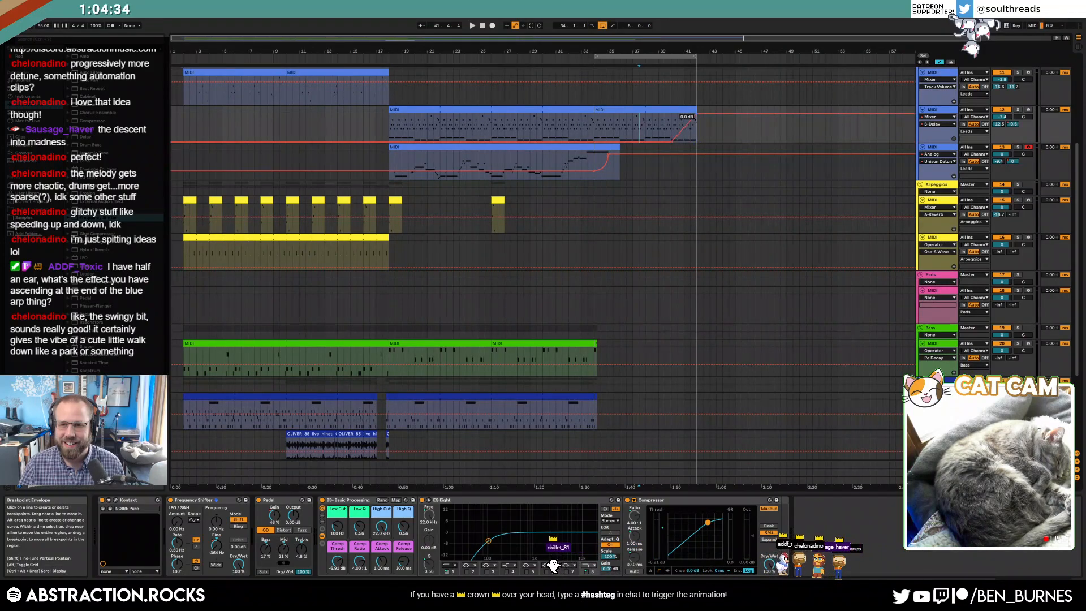
- Play the third lead track's B-Delay ramp, lower its end level slightly, and remove its end breakpoint at bar 42
left_click(664, 118)
key("space")
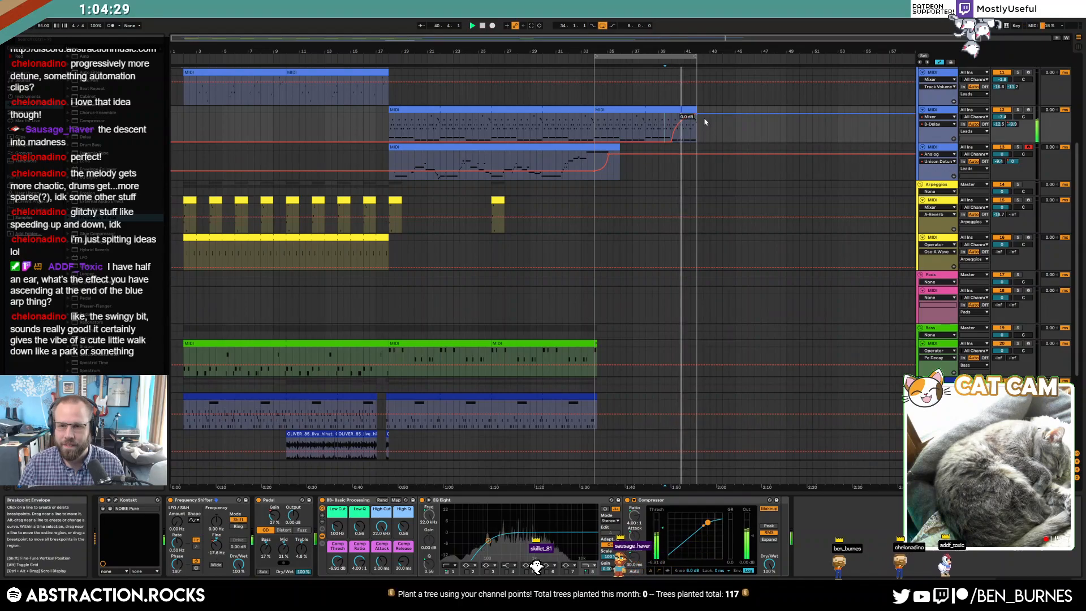
left_click_drag(701, 115, 701, 119)
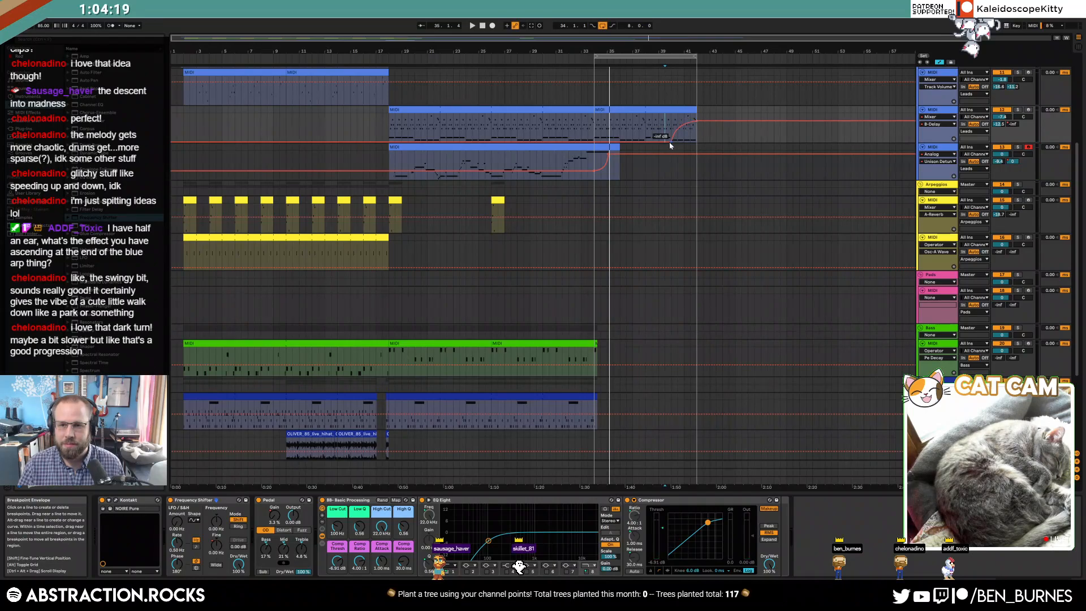
left_click(697, 121)
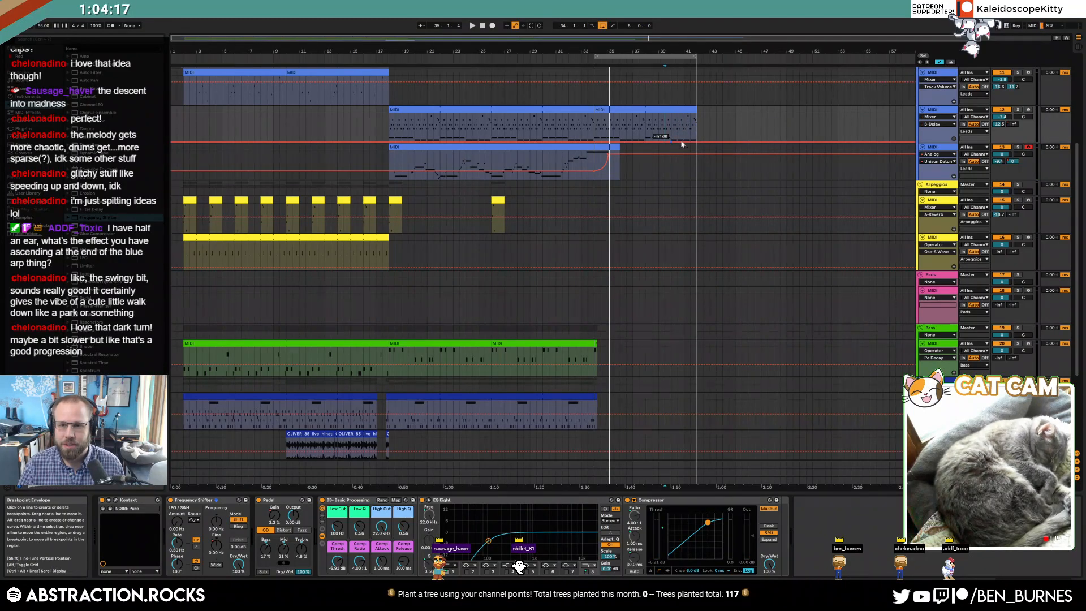
- Add ValhallaSupermassive to the third lead track between its Frequency Shifter and Pedal effects
left_click(722, 126)
key("space")
left_click(25, 129)
left_click(69, 64)
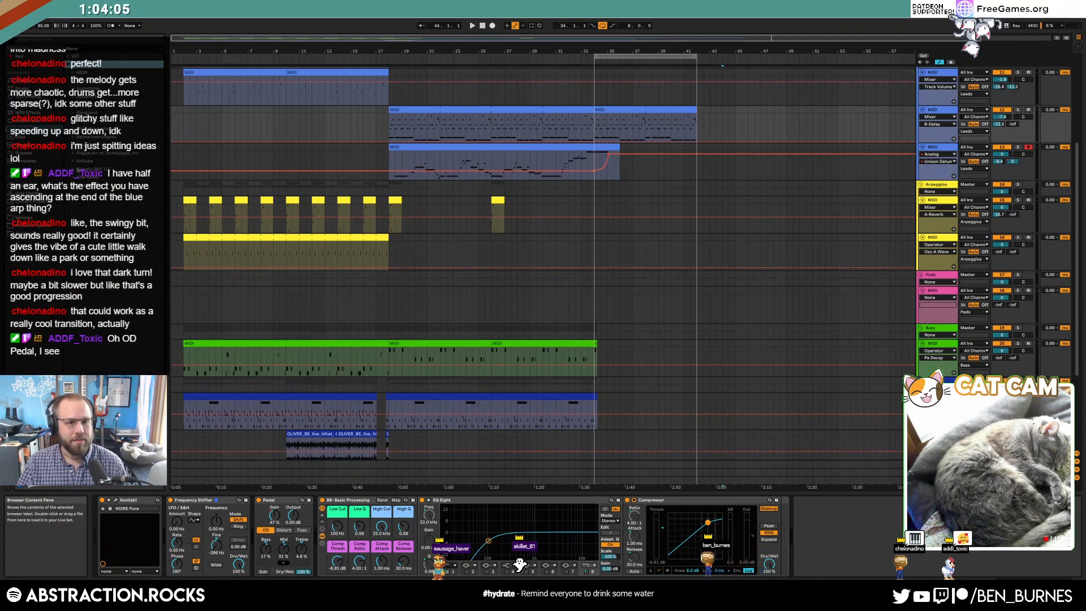
left_click(75, 169)
left_click_drag(106, 185, 254, 531)
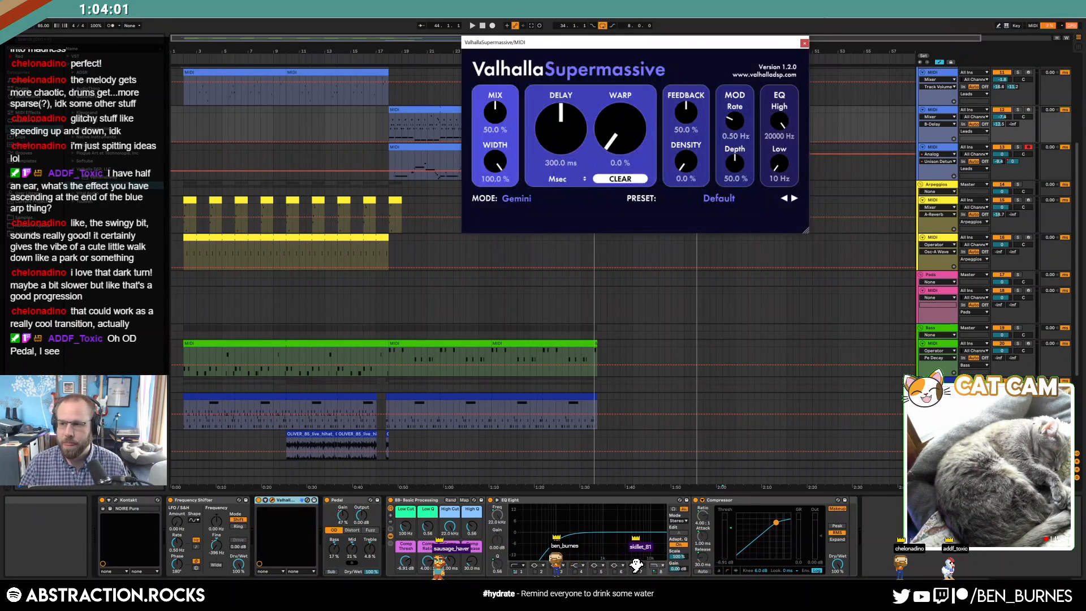
left_click_drag(675, 44, 584, 242)
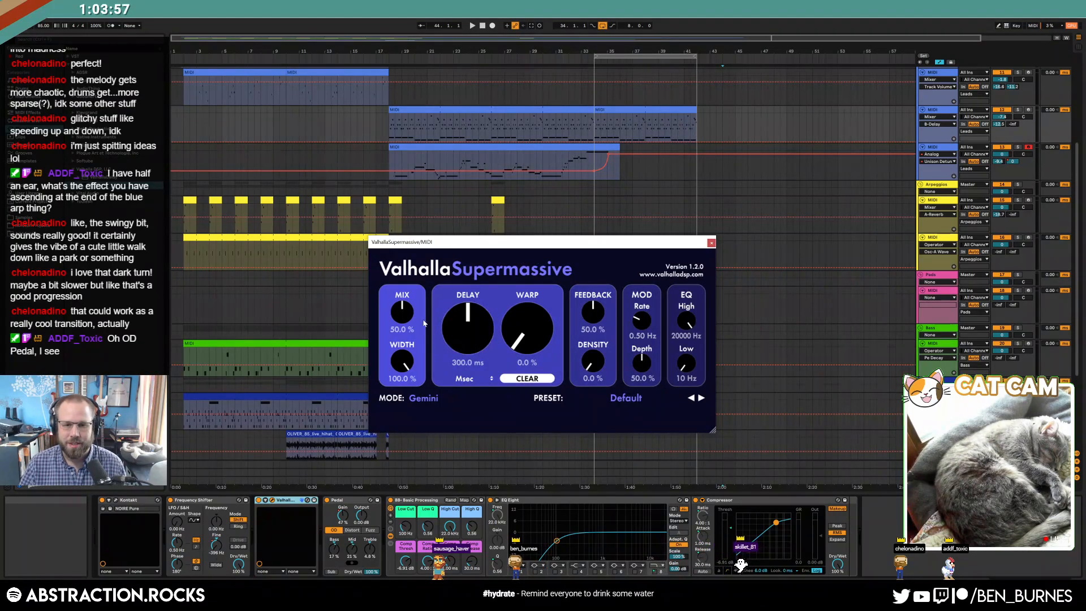
- Set Supermassive's delay to 220.8 ms and warp to 15.2%, and ramp its Feedback from 0% near bar 40 to about 82.1% at bar 42
left_click_drag(593, 312, 584, 413)
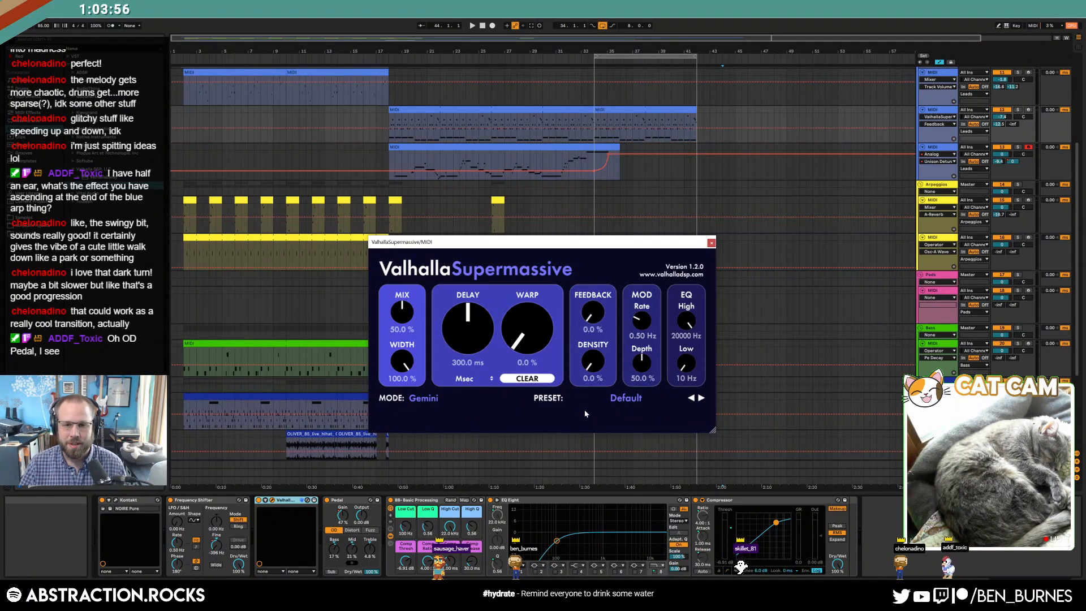
left_click_drag(474, 337, 528, 331)
left_click(592, 314)
left_click(670, 141)
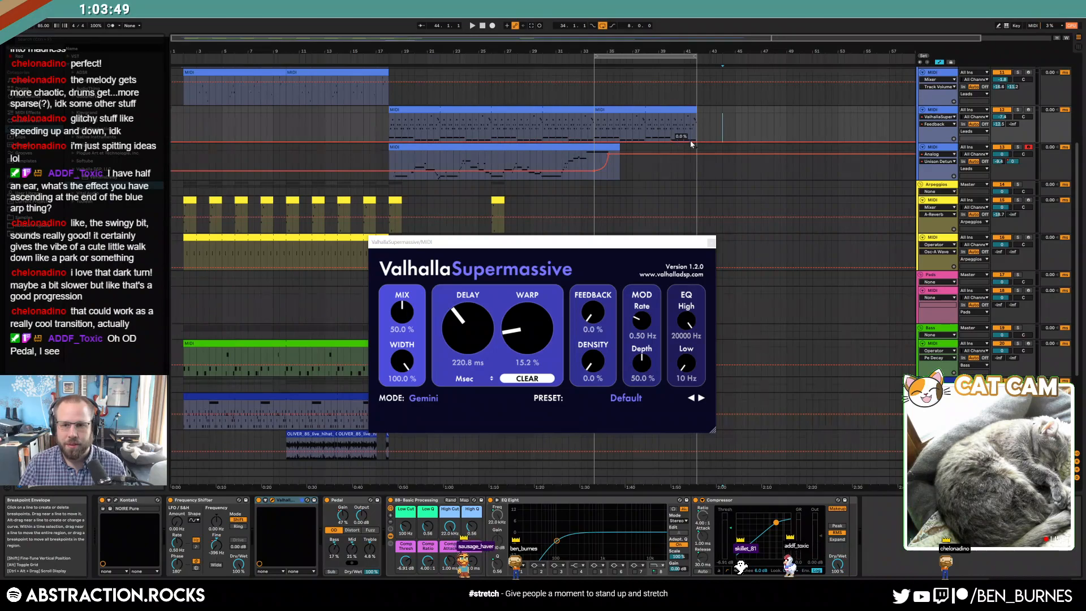
mouse_move(694, 140)
left_mouse_down()
mouse_move(695, 115)
mouse_move(696, 124)
left_mouse_up()
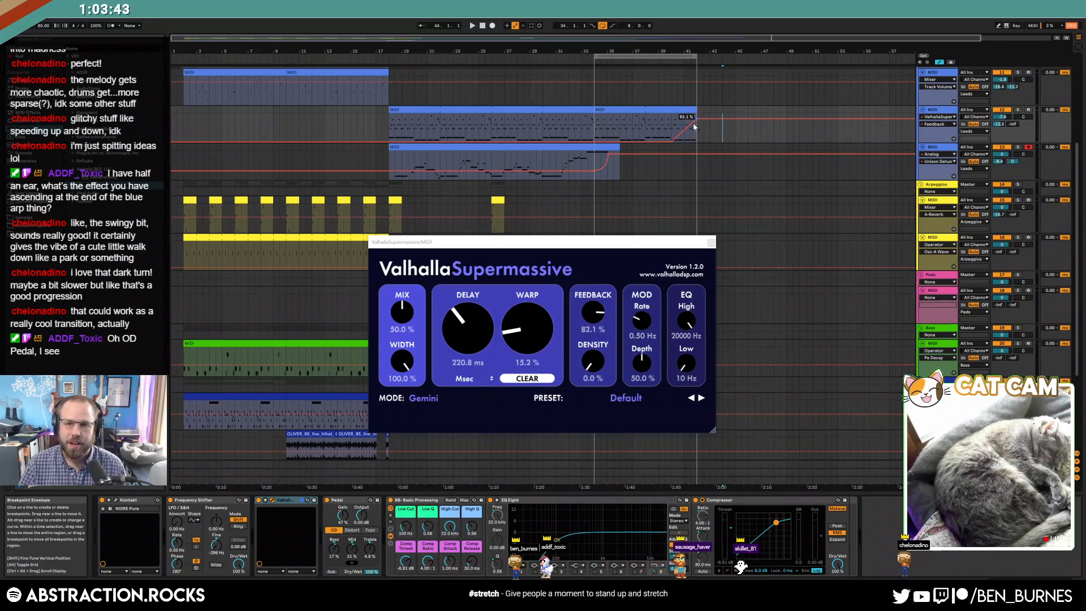
- Switch Supermassive to Lyra mode and curve its DelayWarp automation from 0% near bar 40 up to about 80.9% at bar 42
left_click(423, 397)
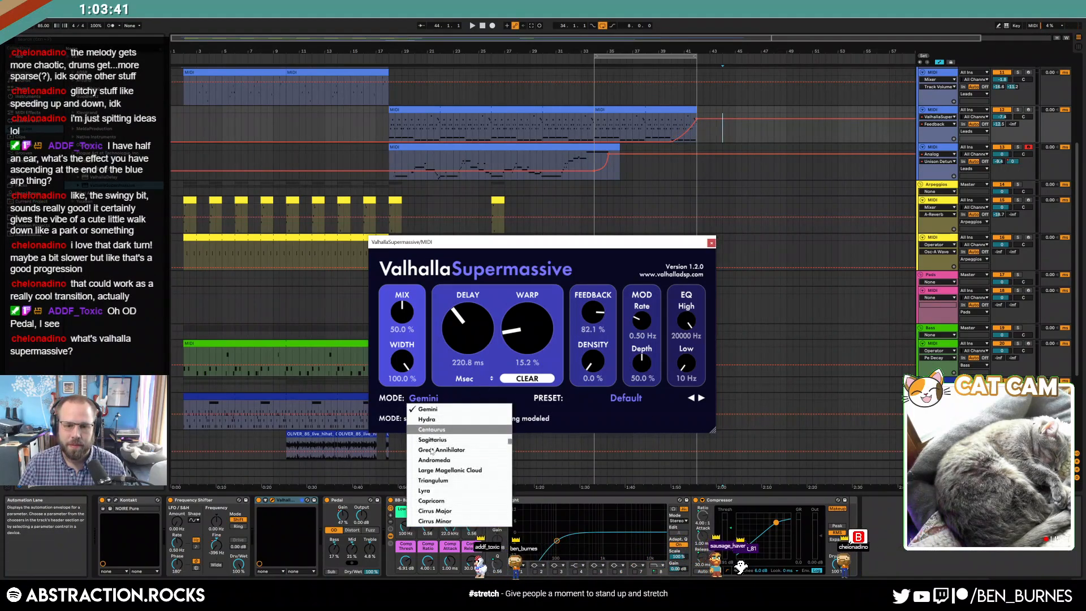
left_click(424, 490)
left_click(661, 122)
key("space")
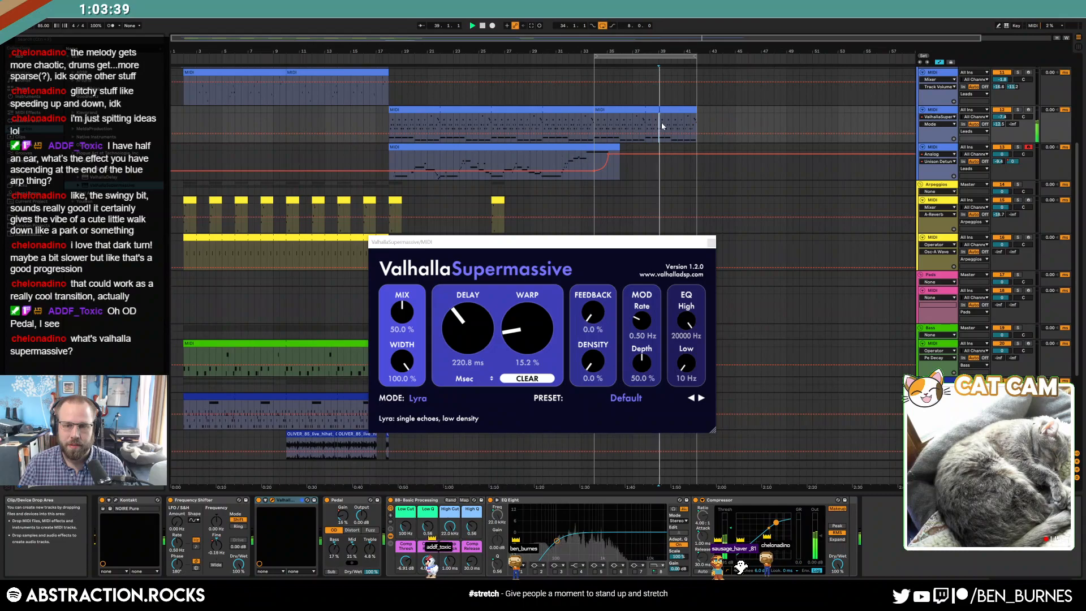
left_click(526, 328)
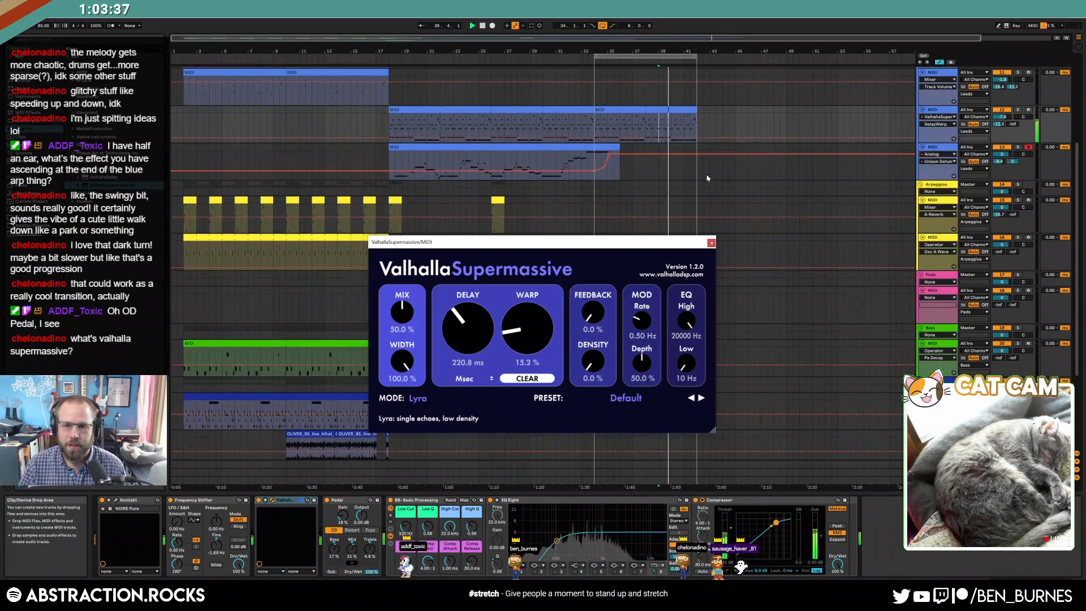
left_click_drag(666, 138, 694, 118)
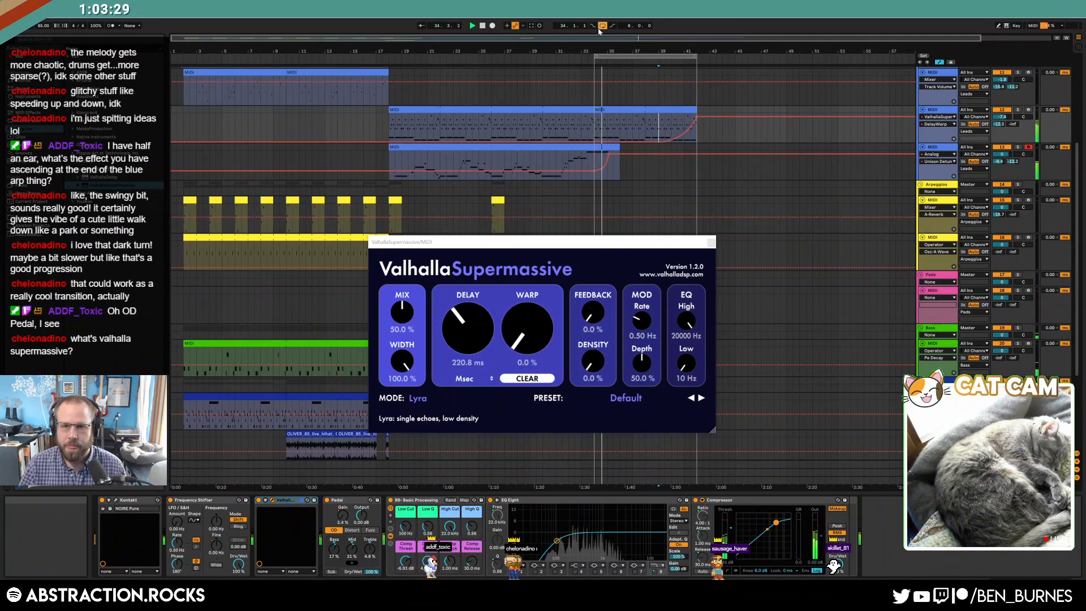
- Automate Supermassive's Mix with a curved rise from 0% at bar 34 to about 97.2% at bar 42
left_click(402, 313)
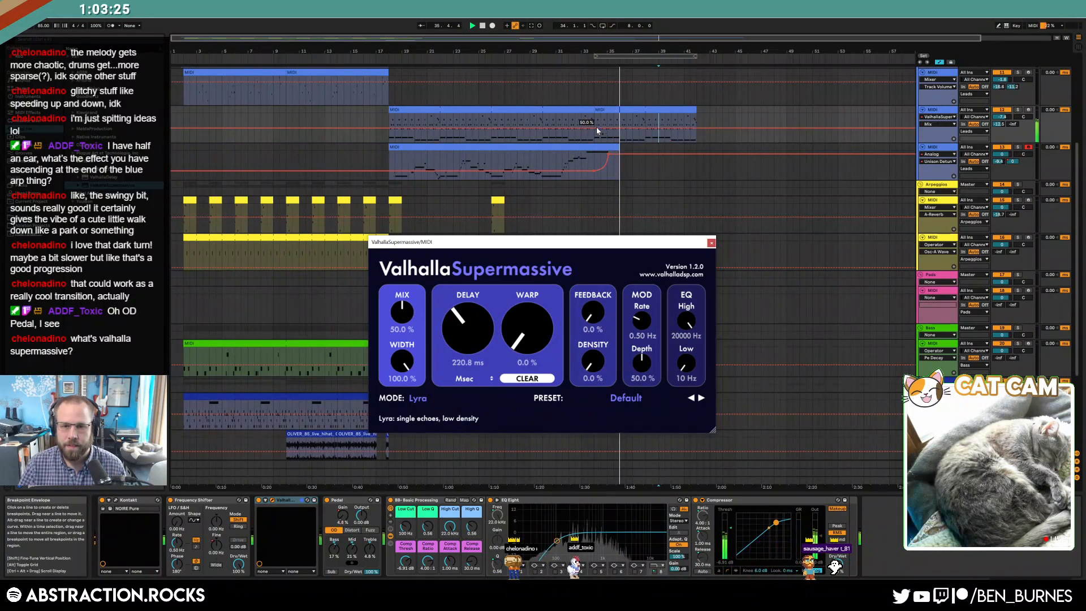
left_click(664, 129)
left_click_drag(596, 128, 595, 142)
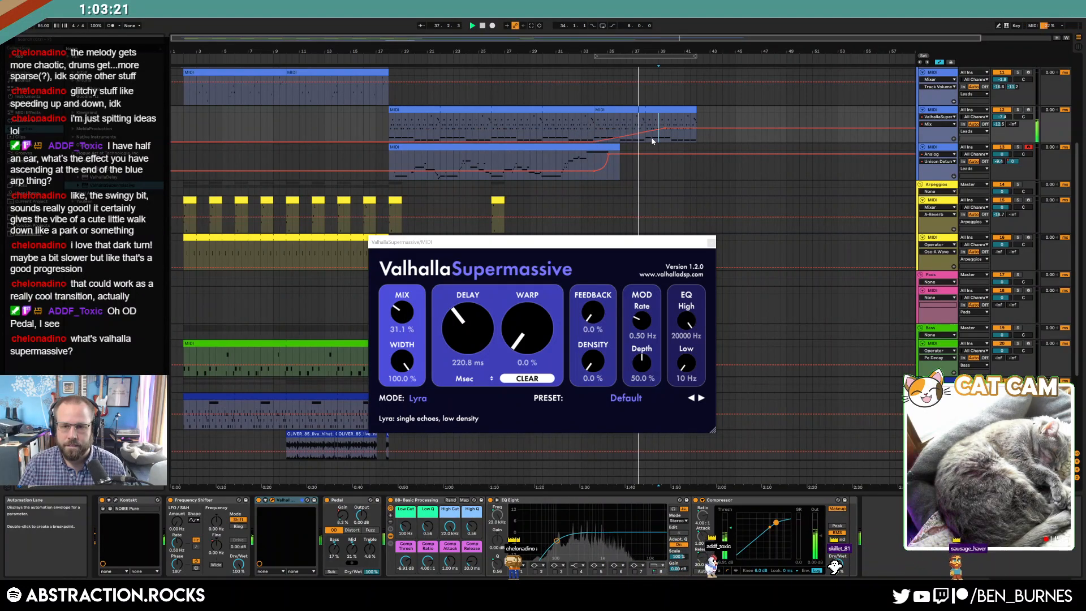
left_click_drag(664, 129, 696, 128)
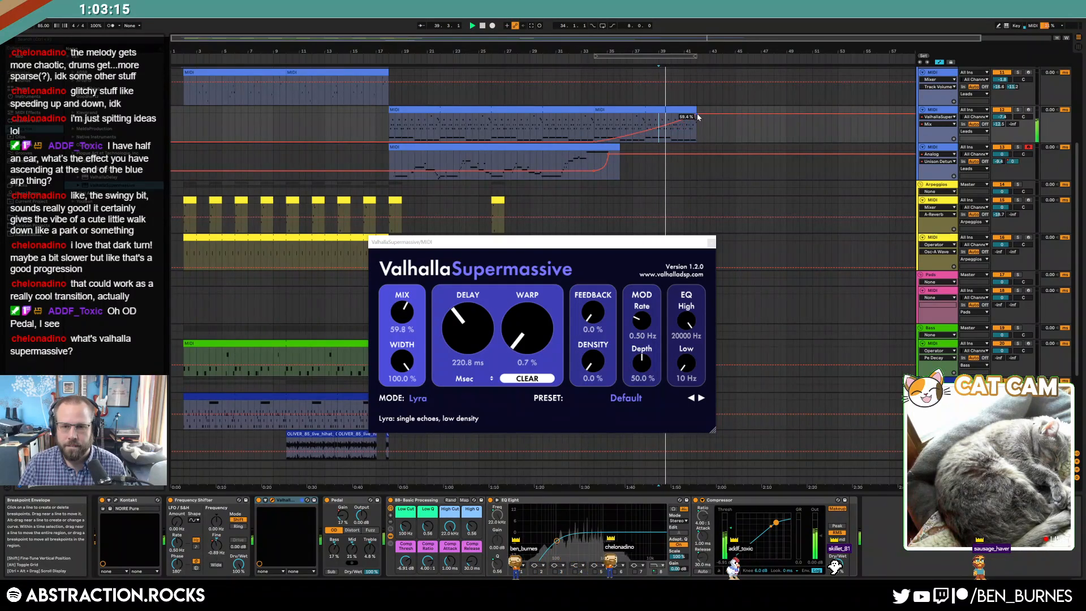
left_click_drag(678, 127, 684, 137)
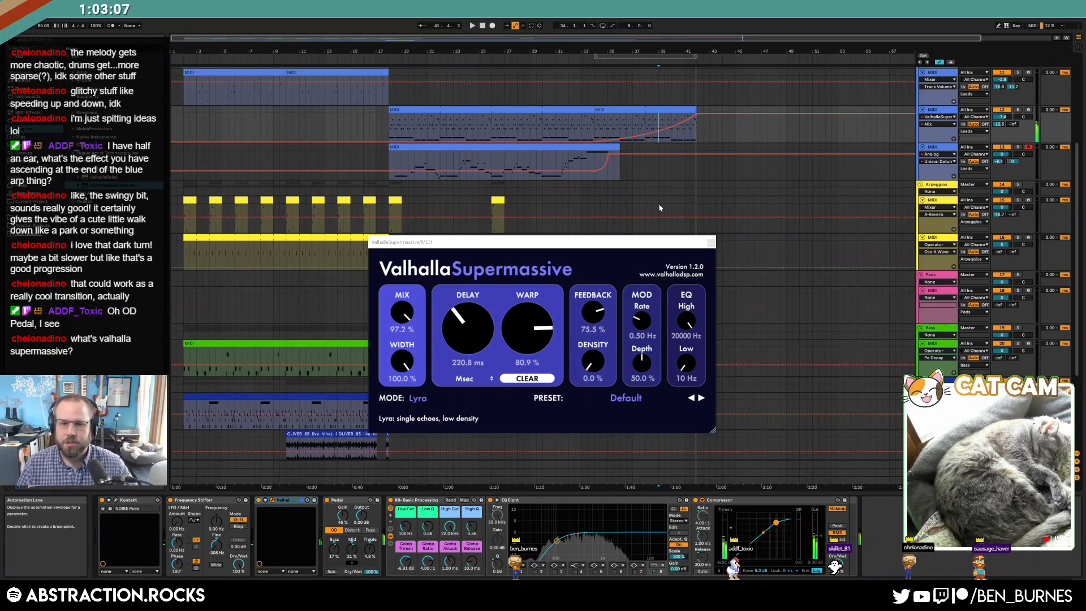
- Raise the end level of Supermassive's DelayWarp automation to about 90.4% and close the plugin window
left_click(539, 330)
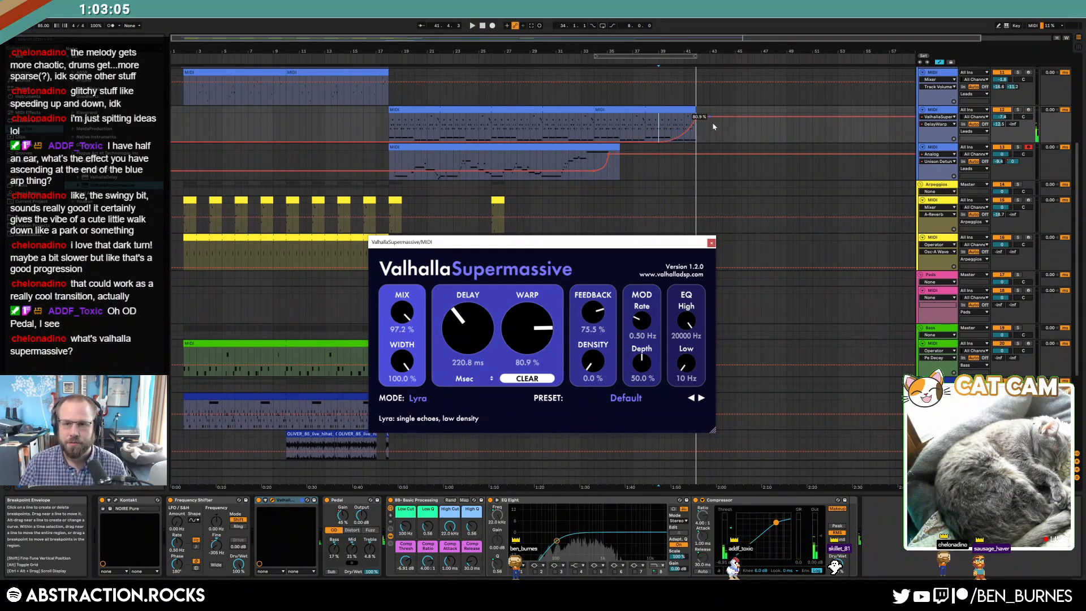
scroll(710, 136, "up", 2)
left_click_drag(710, 137, 710, 133)
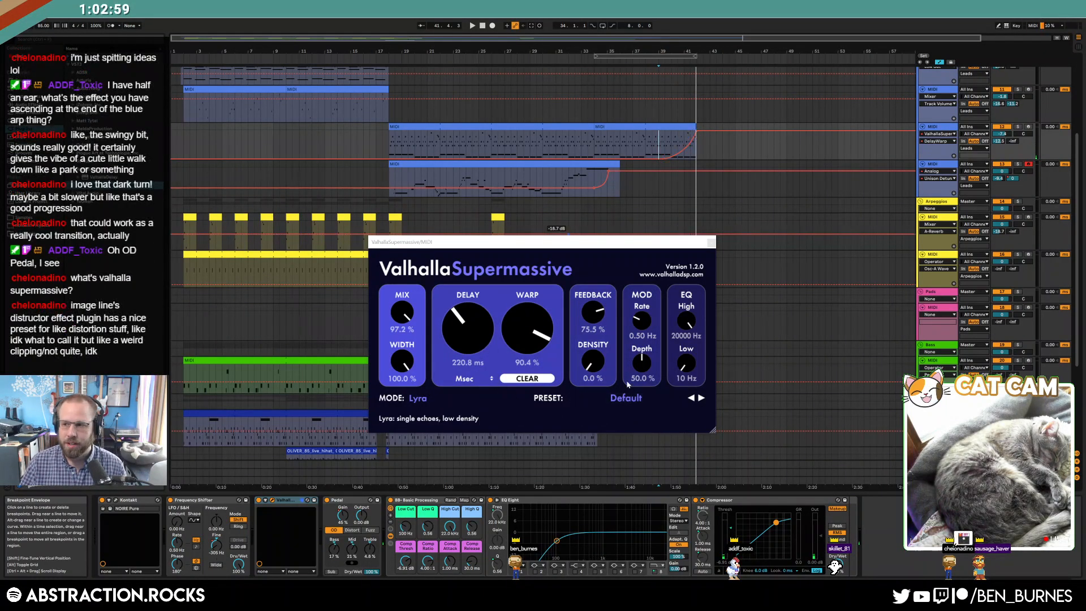
left_click(711, 243)
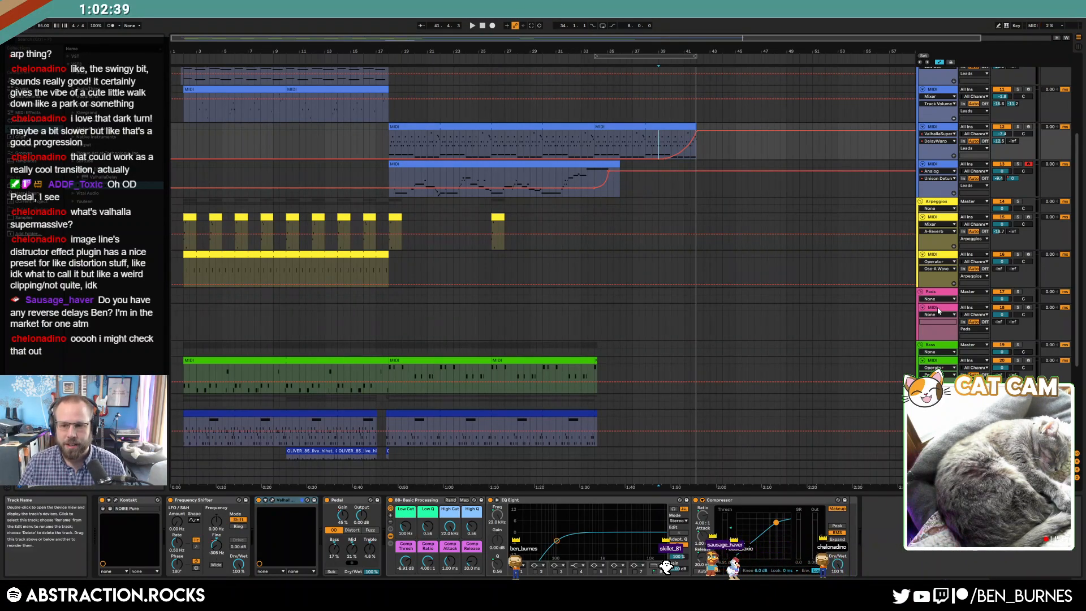
- Load Kontakt on the MIDI track in the Pads group in place of Operator
left_click(860, 310)
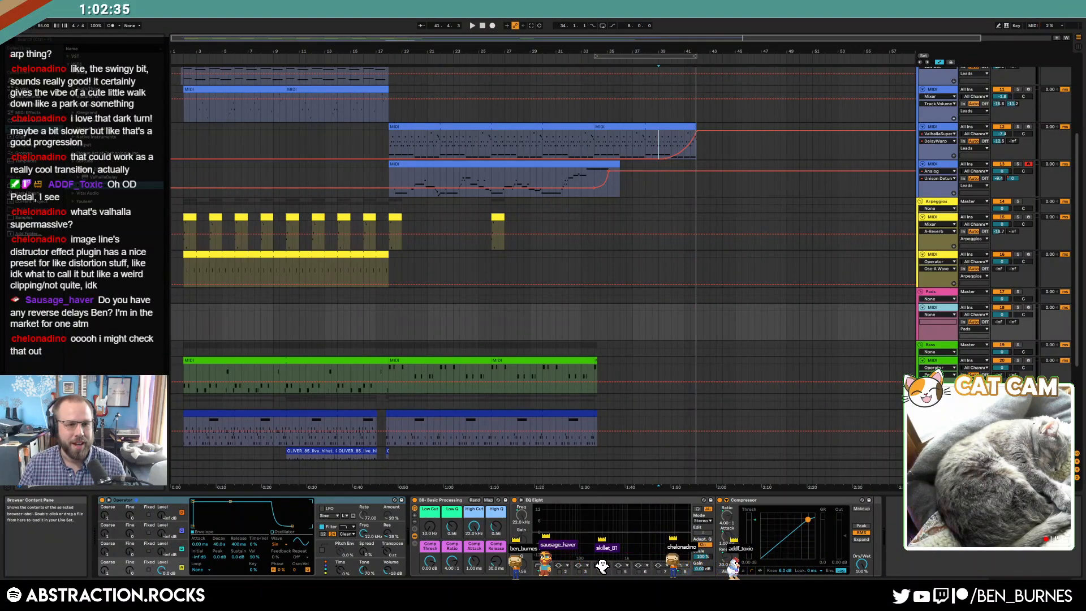
left_click(72, 138)
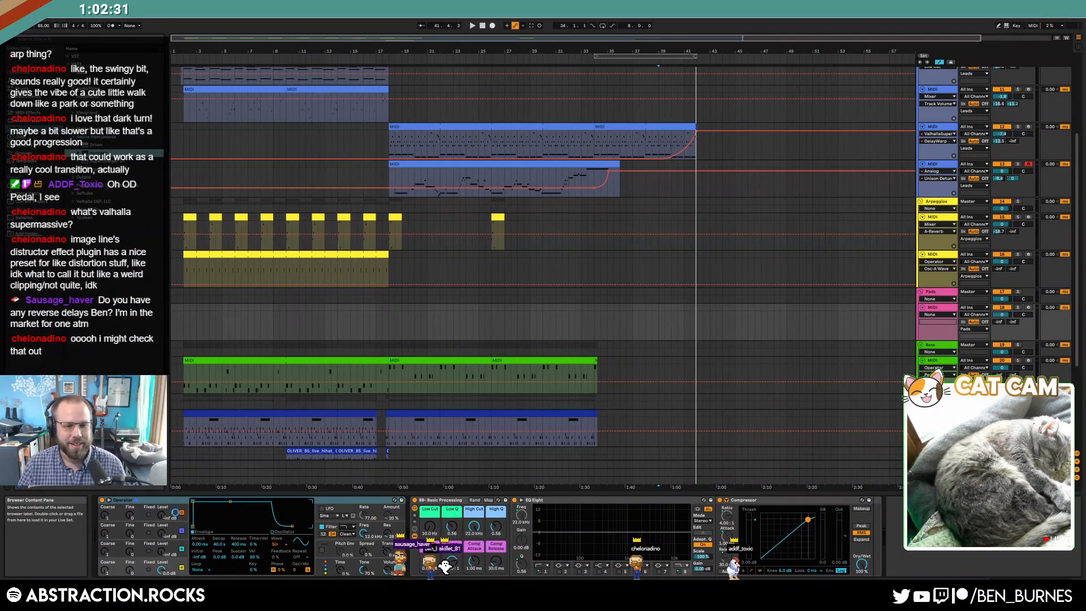
key("Return")
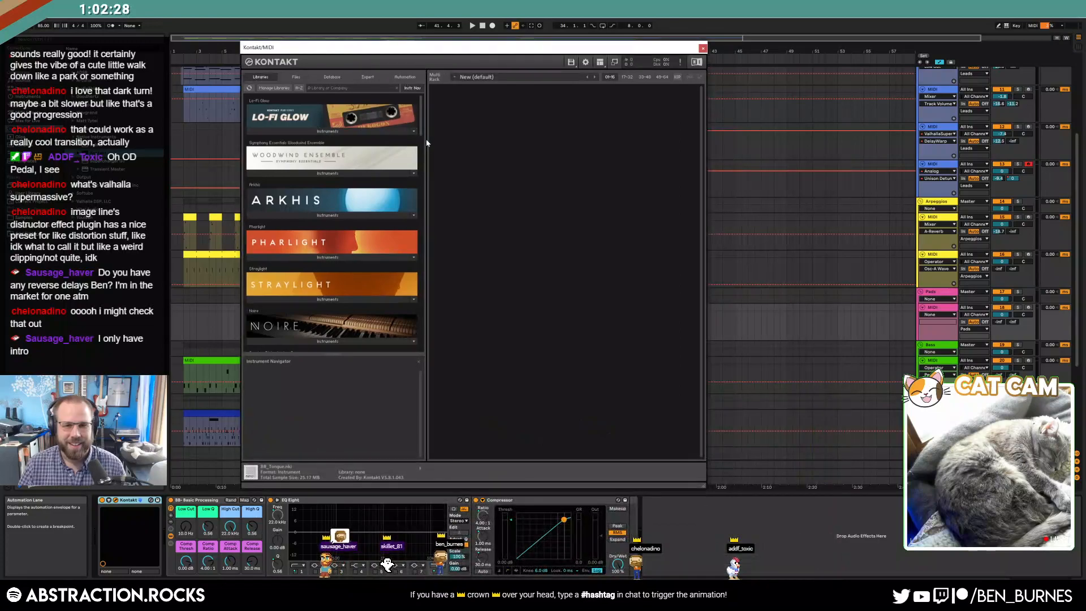
- Load the Thrill instrument from the Kontakt libraries and arm the pad track for recording
left_click_drag(421, 116, 421, 327)
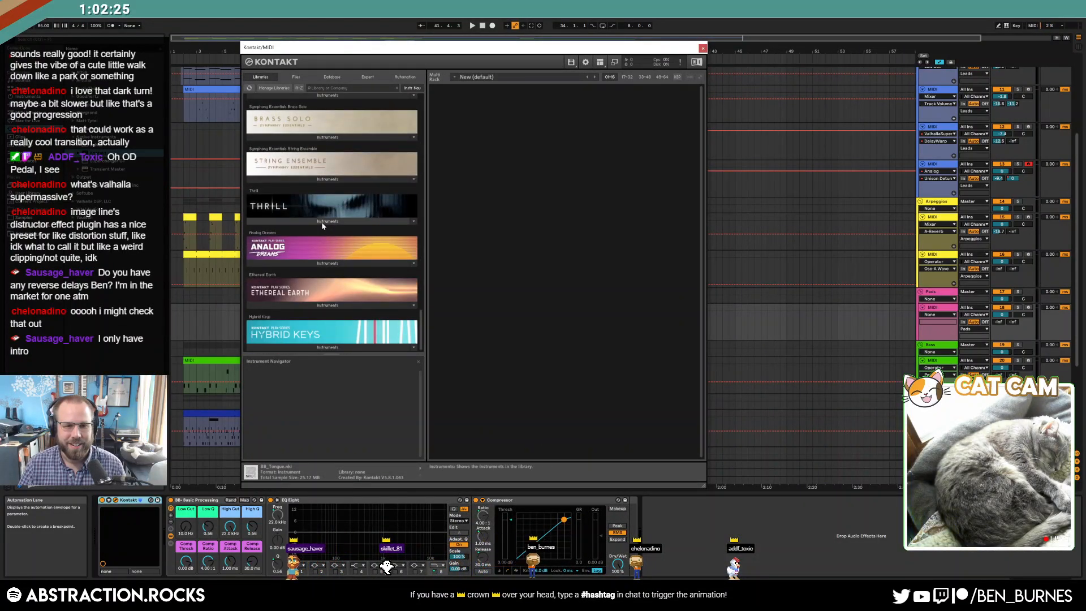
left_click(322, 221)
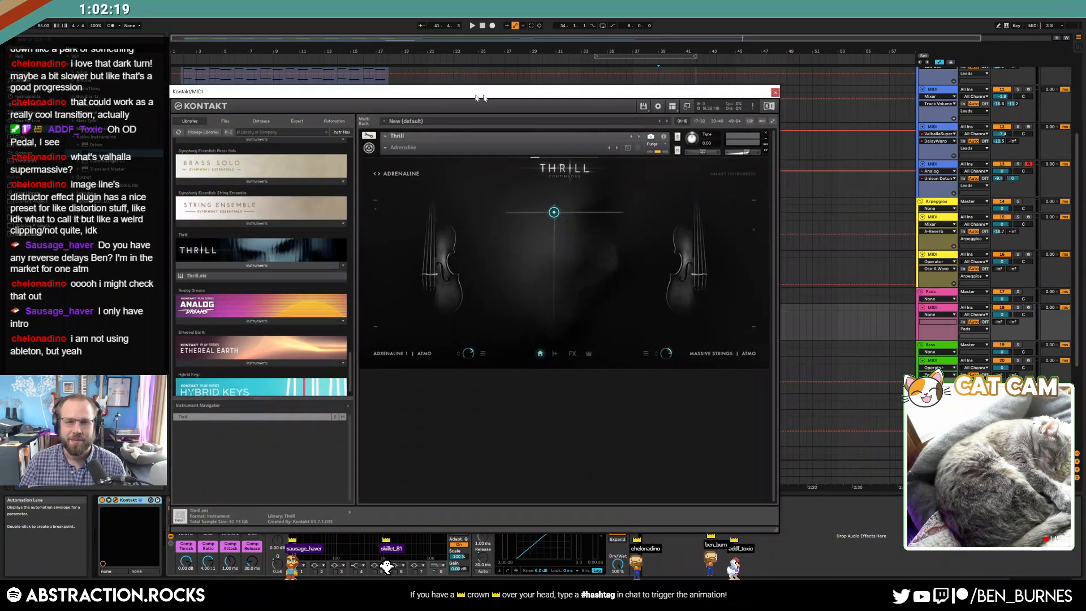
left_click(1028, 308)
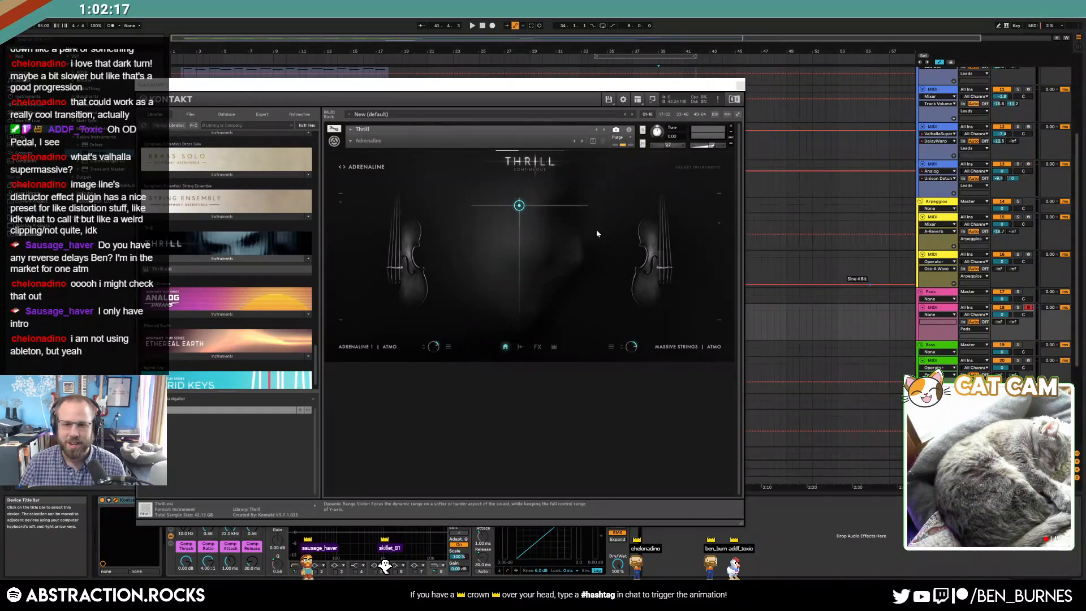
- Audition Thrill's Cave Reflections and Cavernous Bend snapshots while moving the XY-pad control
left_click(369, 141)
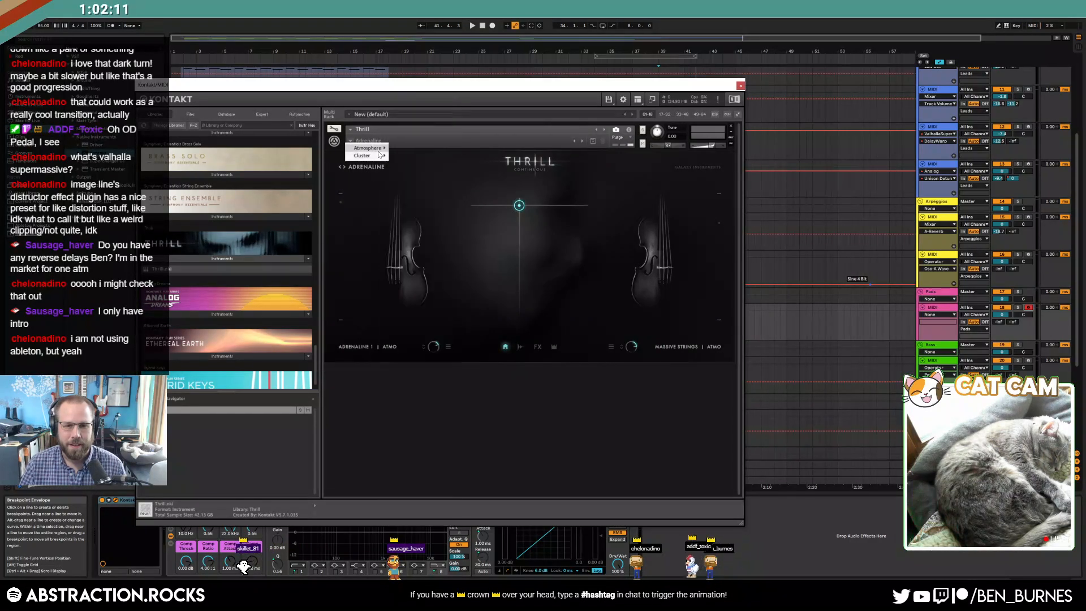
mouse_move(376, 148)
scroll(417, 355, "down", 2)
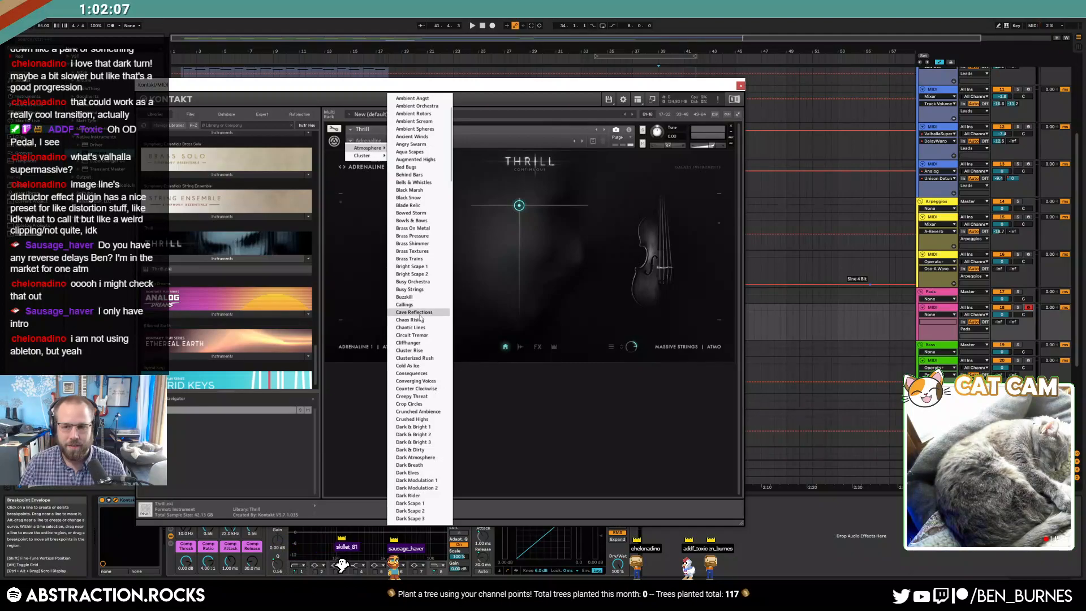
key("Return")
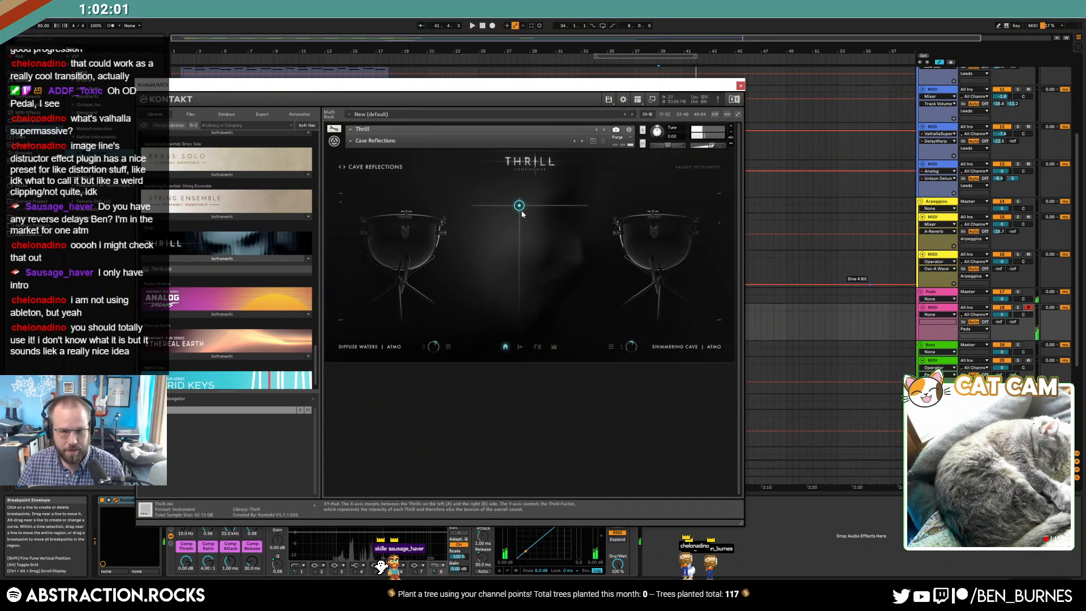
left_click_drag(518, 207, 573, 250)
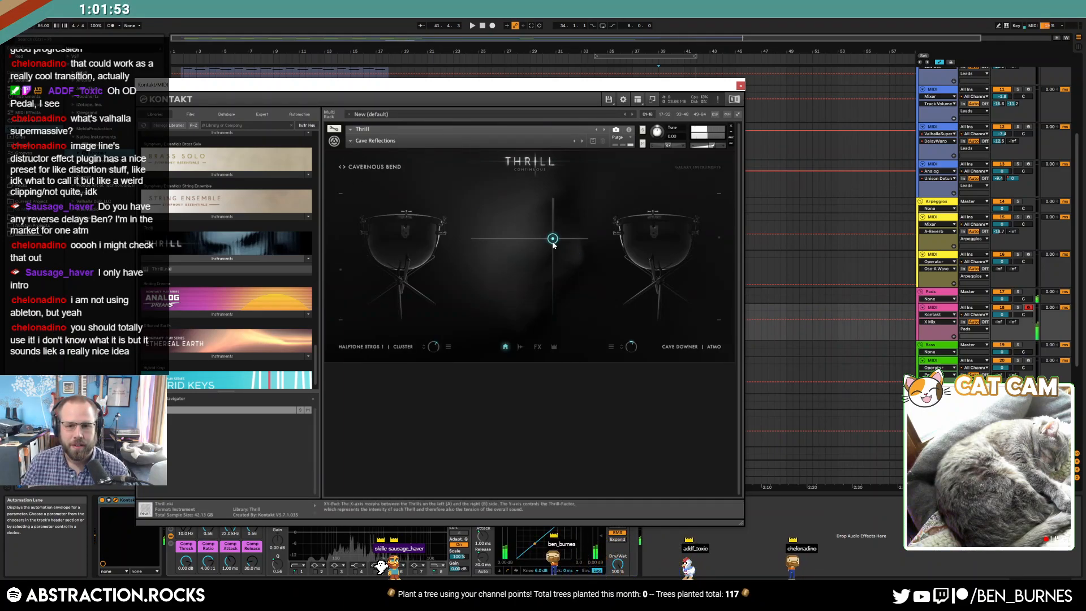
left_click(510, 274)
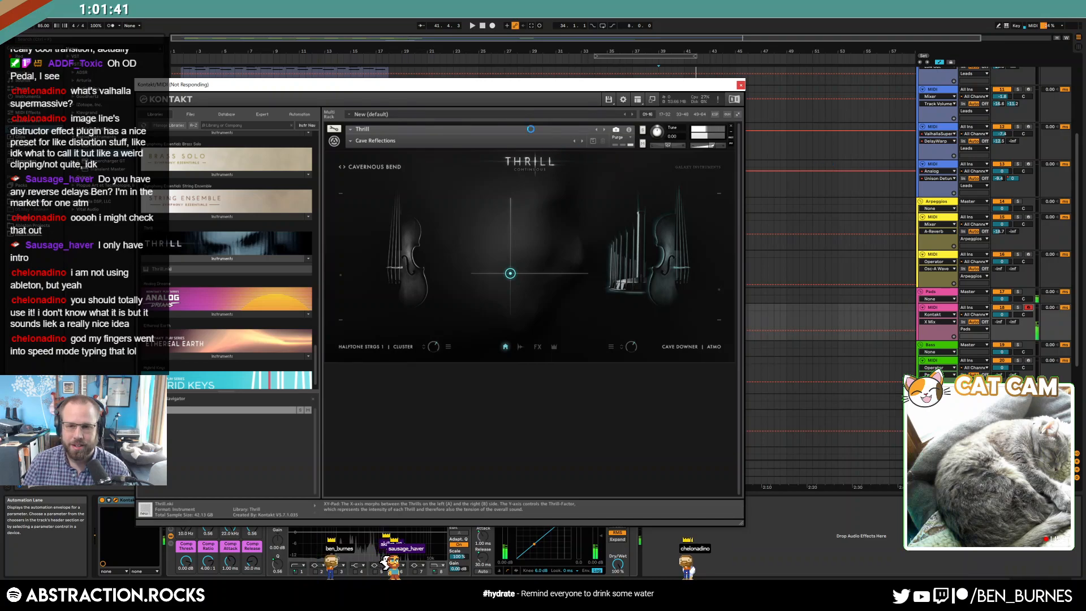
- Try other XY-pad positions with Cavernous Bend and switch Thrill to the Chaos Rising snapshot
left_click_drag(534, 86, 575, 60)
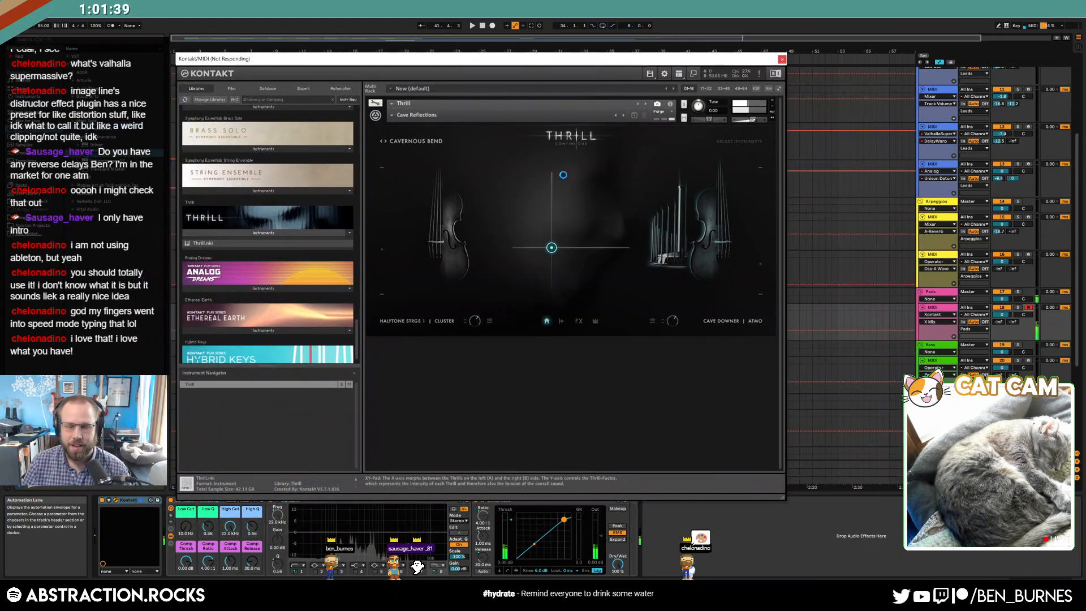
left_click(782, 59)
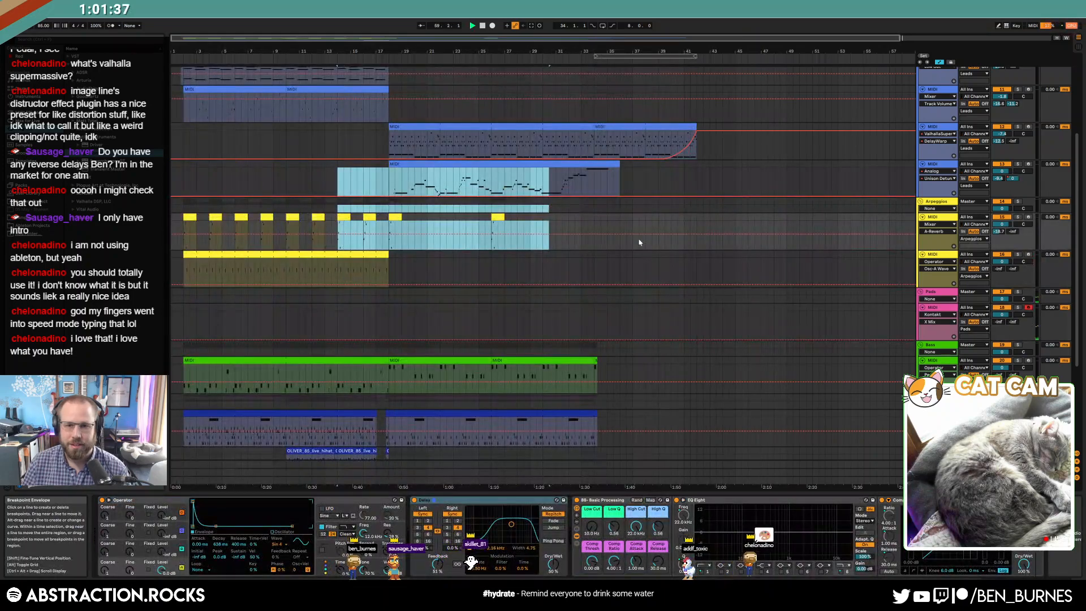
left_click(614, 306)
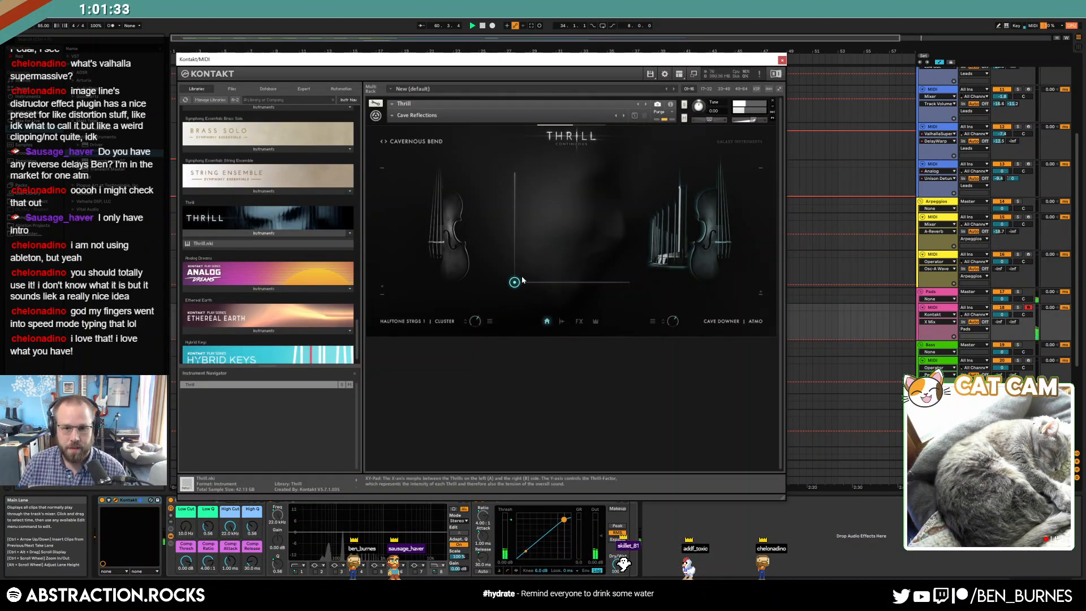
left_click_drag(548, 249, 526, 230)
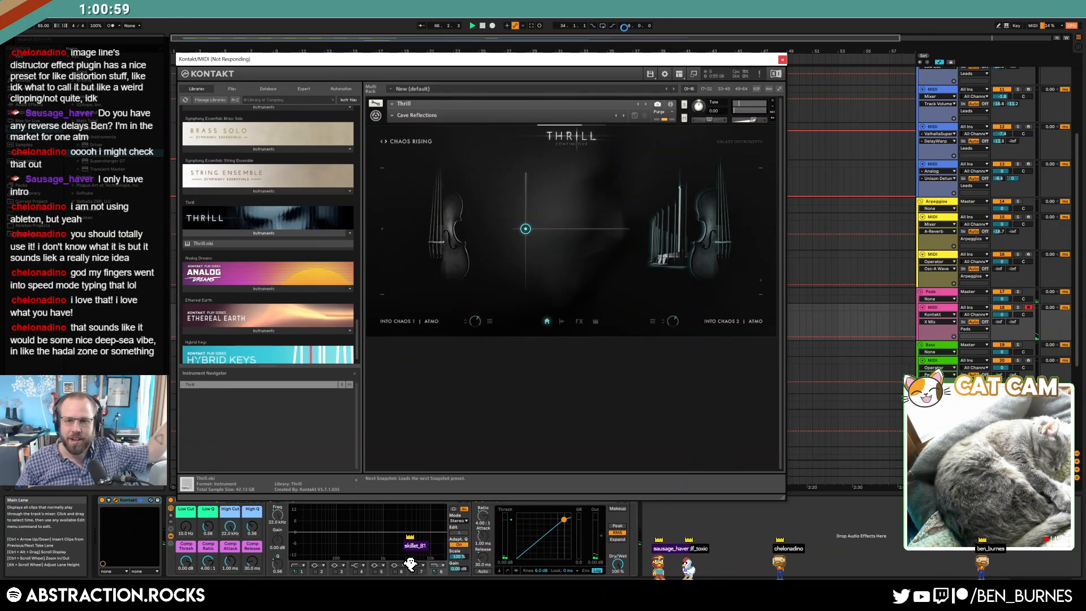
- Reselect the pad track and morph Chaos Rising on the XY-pad toward the Into Chaos 2 side
left_click(852, 268)
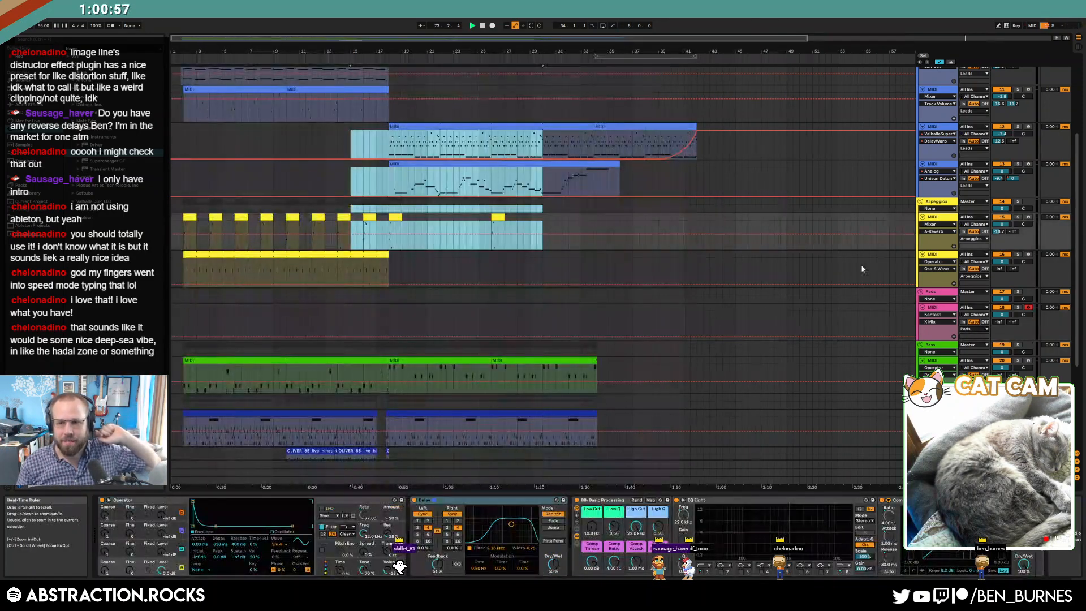
left_click(931, 308)
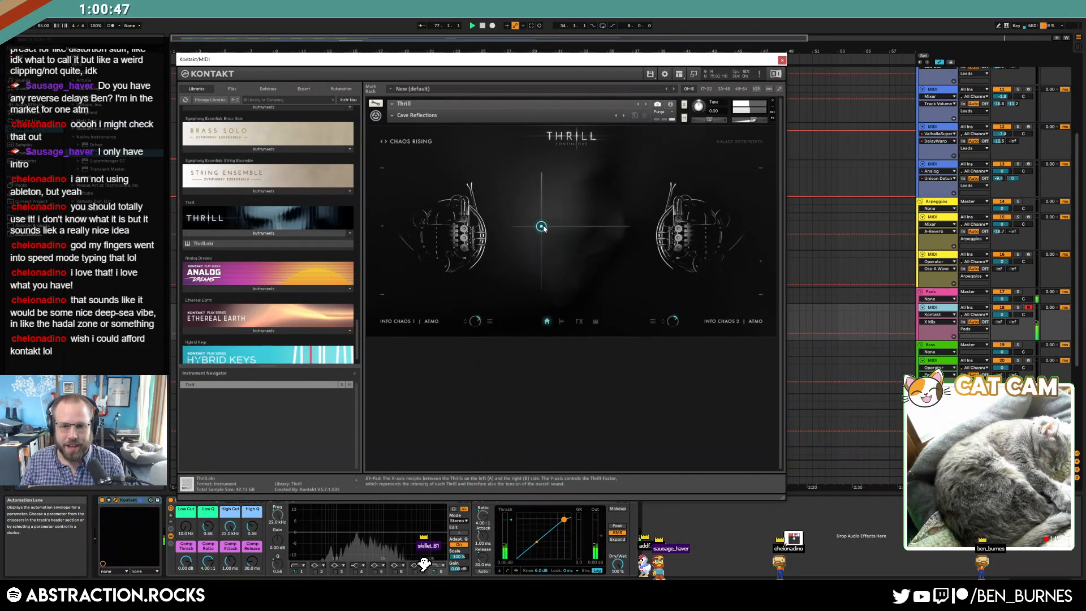
left_click_drag(544, 226, 598, 223)
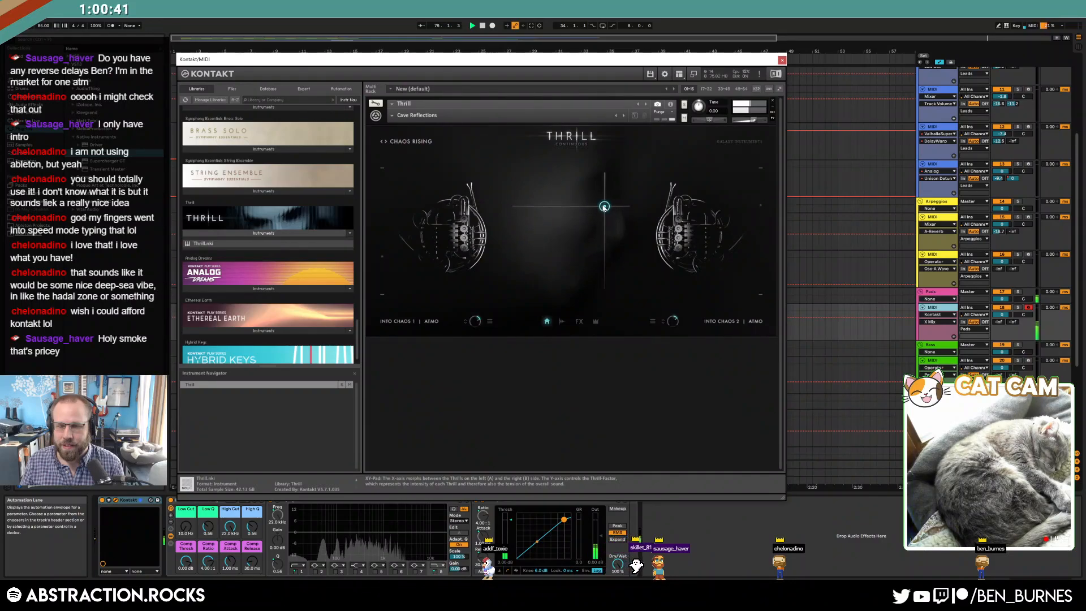
- Move Thrill's XY-pad toward the centre, stop playback, and set the pad track's insert point at bar 39
left_click_drag(595, 198, 539, 236)
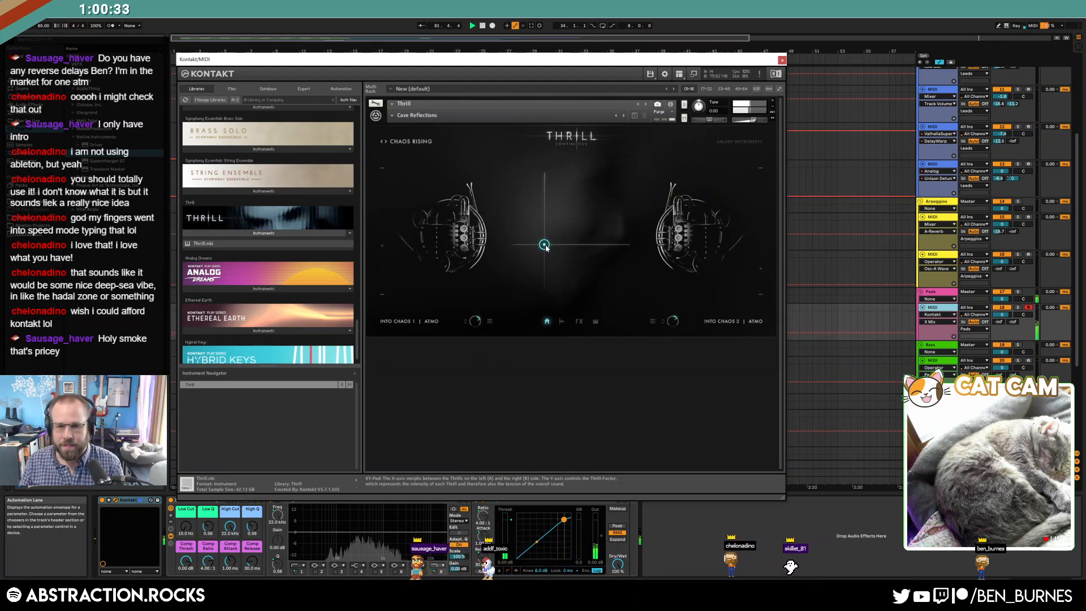
left_click_drag(756, 64, 598, 367)
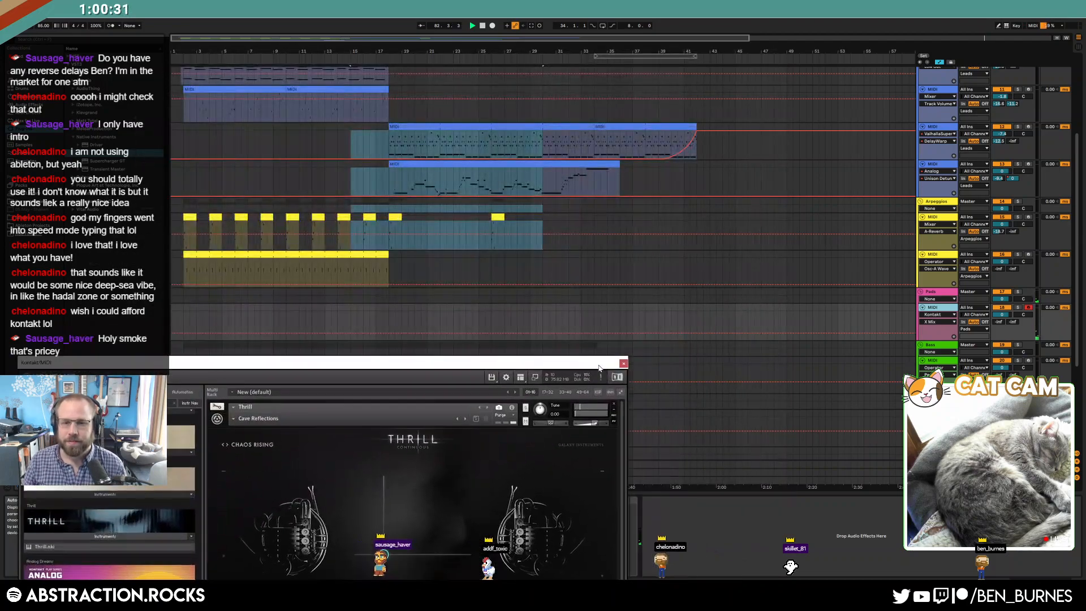
left_click(658, 310)
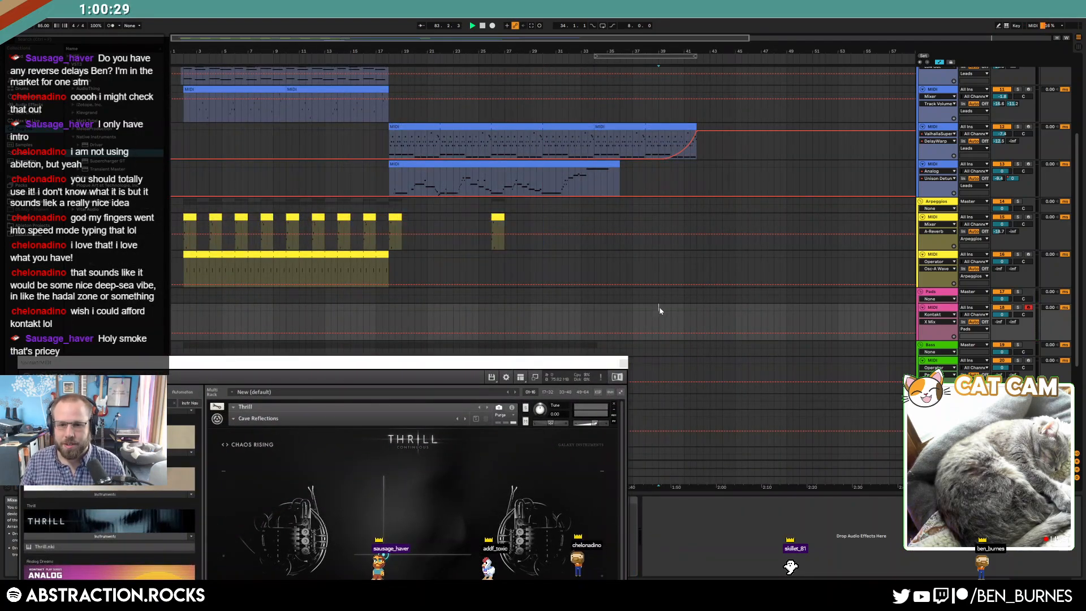
left_click_drag(555, 370, 697, 100)
left_click_drag(520, 99, 554, 370)
left_click(482, 26)
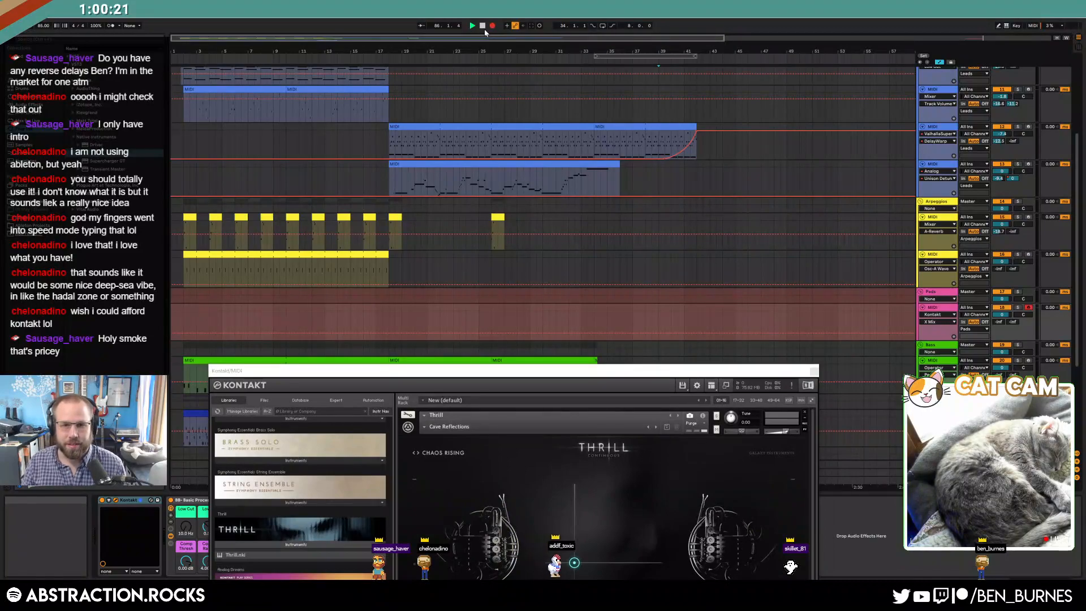
left_click(658, 308)
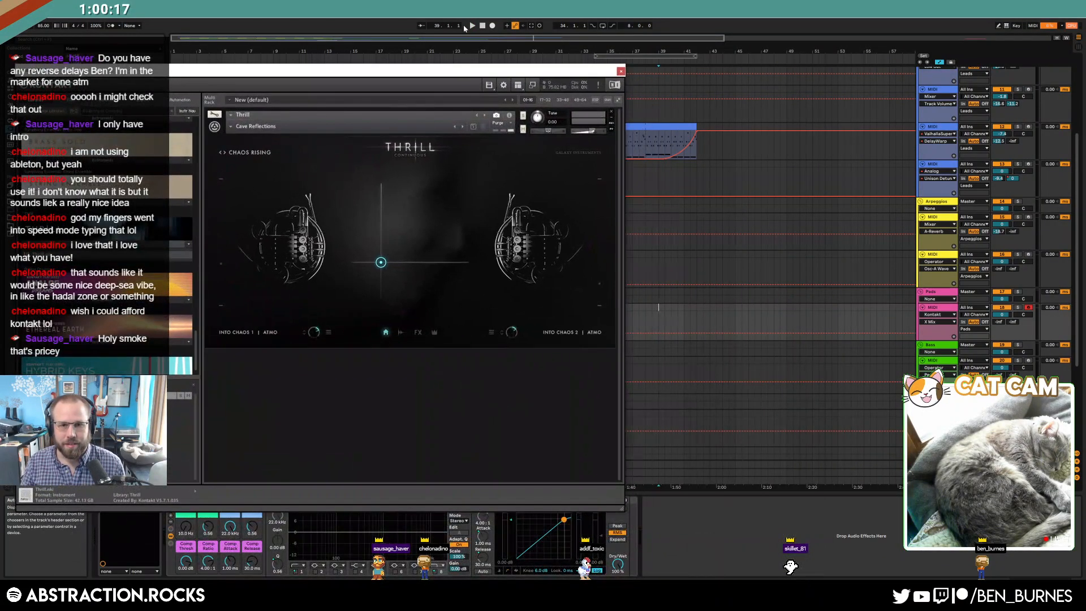
- Record the Thrill pad from bar 39 to about bar 47 while moving the XY-pad, and close the Kontakt window
left_click(493, 26)
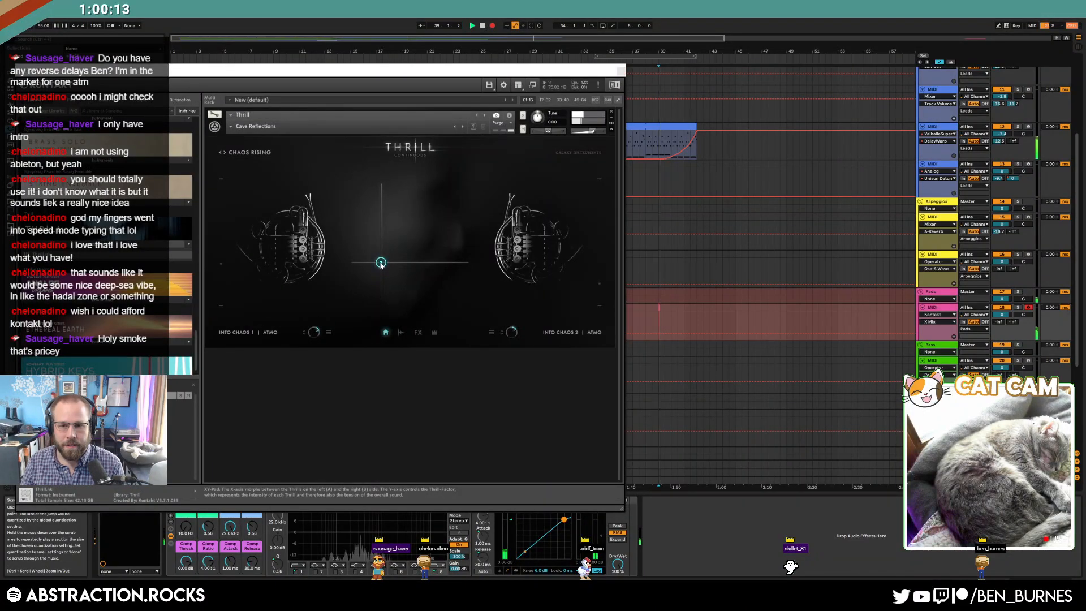
mouse_move(380, 263)
left_mouse_down()
mouse_move(422, 251)
mouse_move(445, 212)
mouse_move(383, 233)
mouse_move(391, 249)
mouse_move(382, 259)
left_mouse_up()
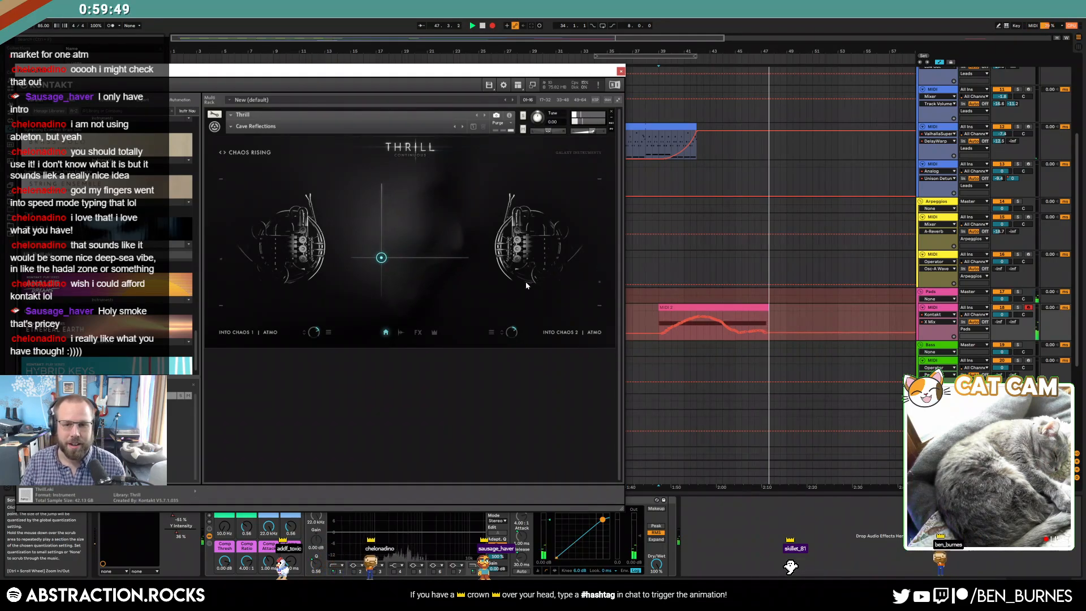
key("space")
left_click(758, 307)
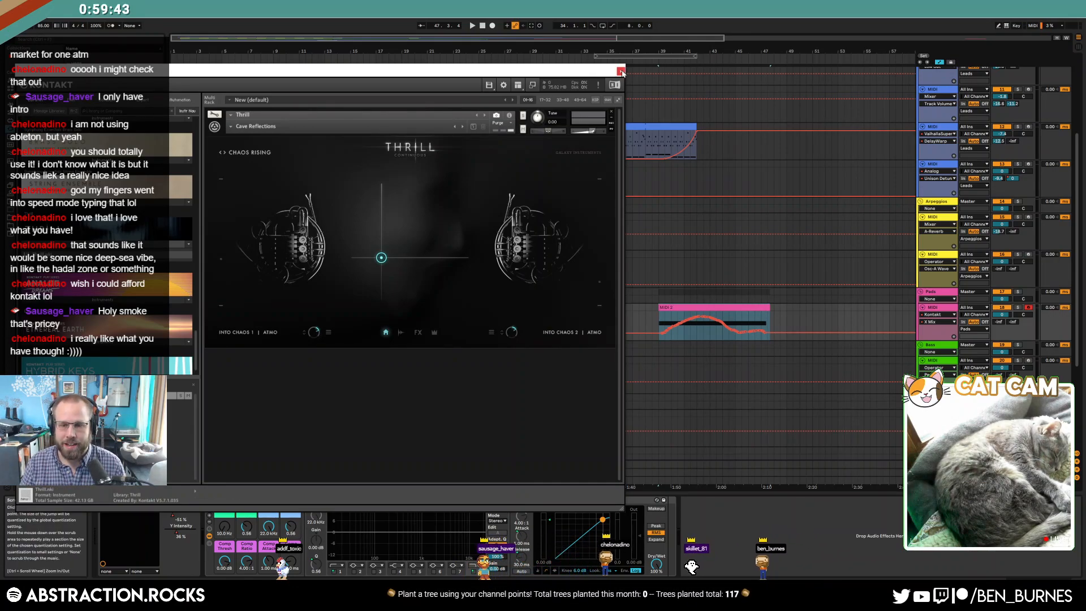
left_click(621, 73)
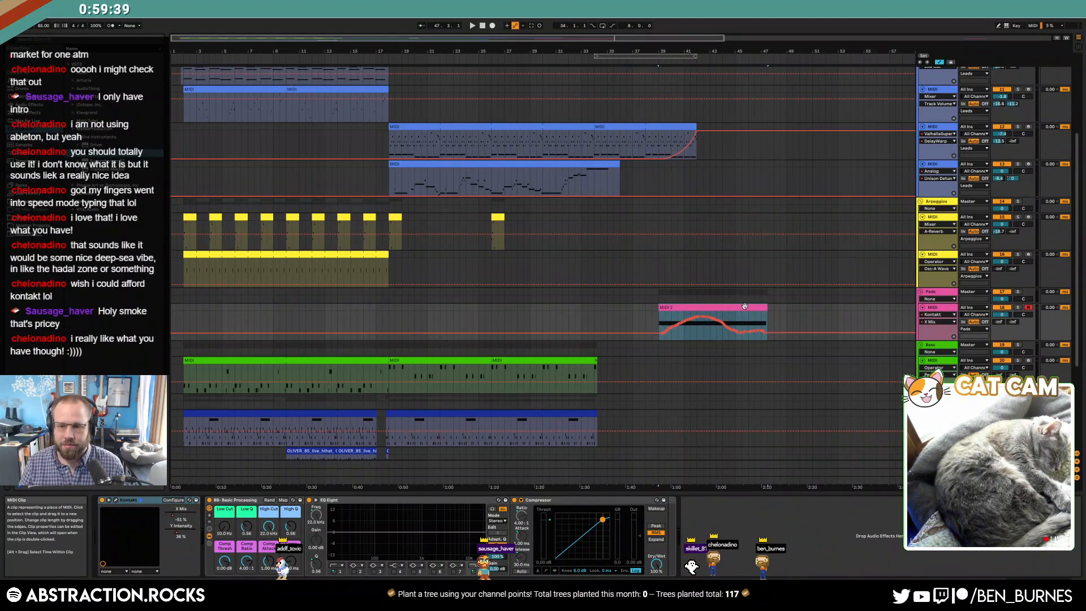
- Freeze the Kontakt pad MIDI track containing the new recording
right_click(942, 313)
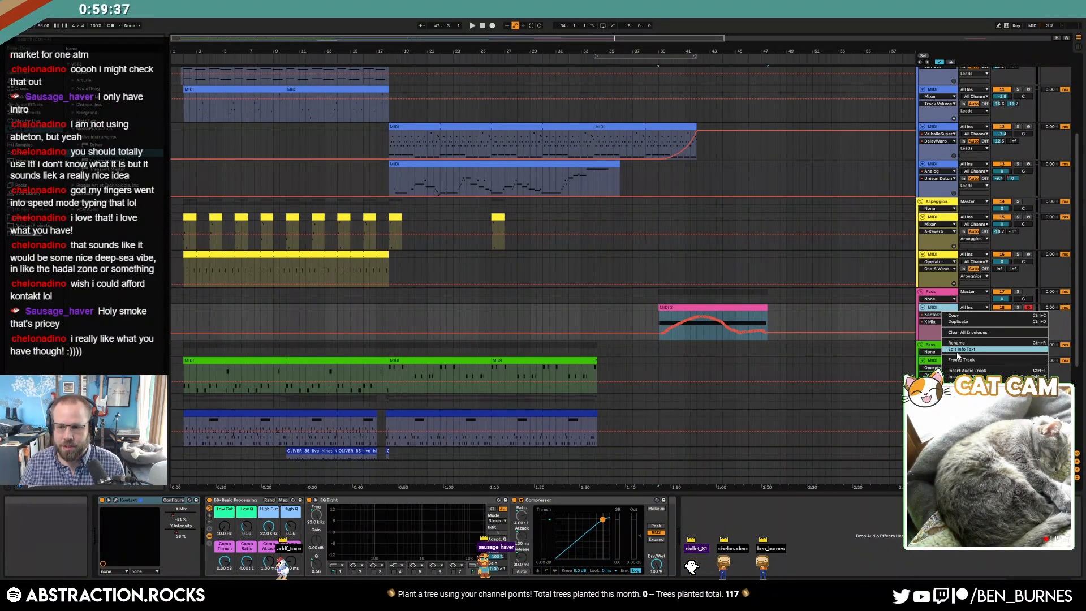
left_click(934, 332)
right_click(939, 307)
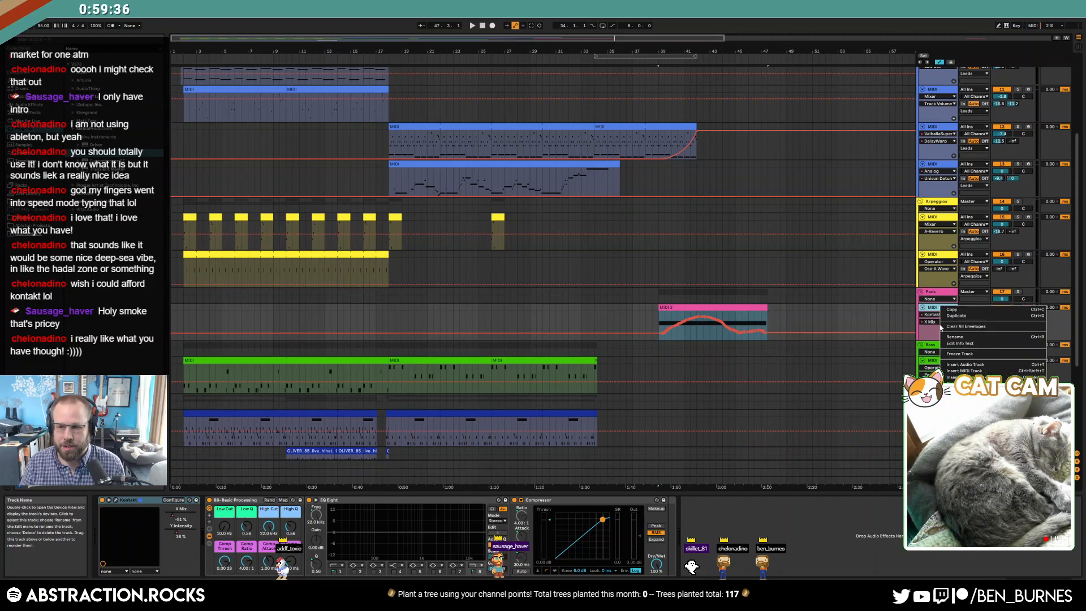
left_click(959, 354)
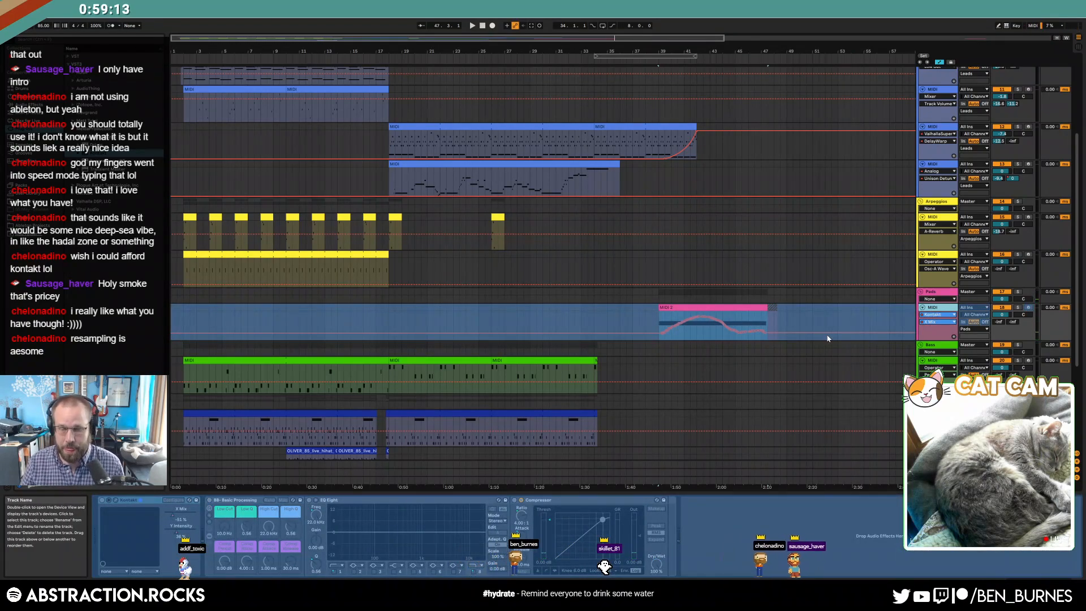
- Insert an audio track below the frozen pad, copy the frozen clip onto it, fold the MIDI track, and unfold the audio track
key("ctrl+t")
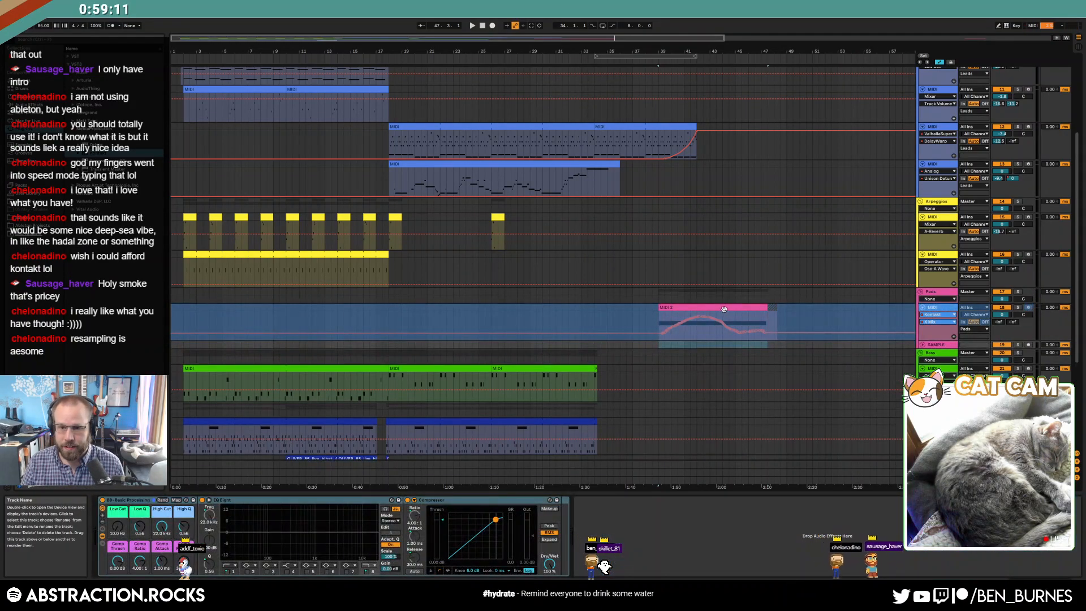
left_click_drag(709, 307, 708, 345)
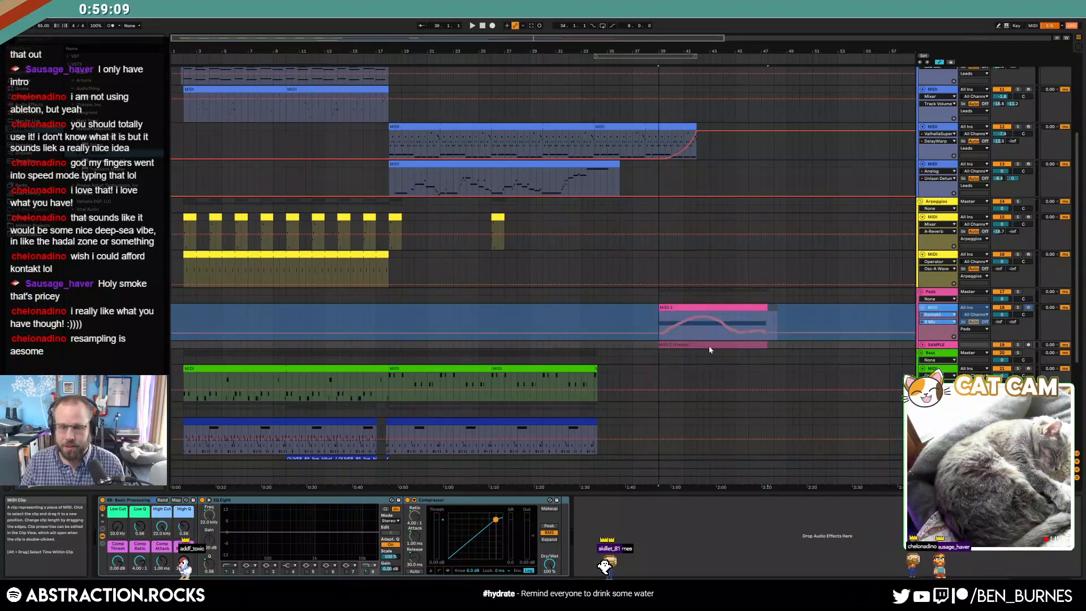
left_click(922, 307)
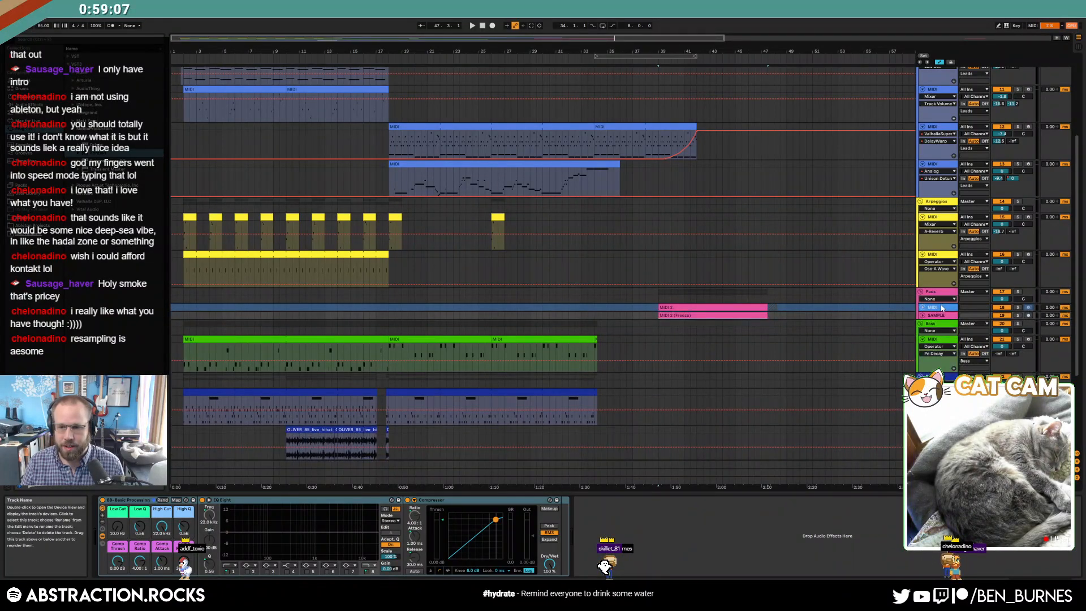
left_click(940, 307)
left_click(922, 315)
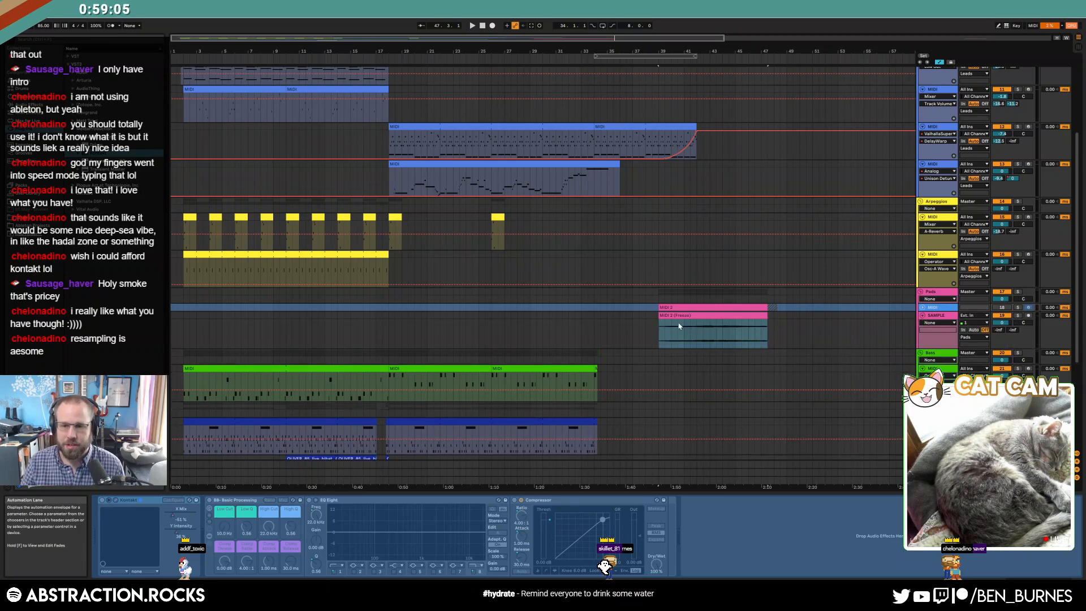
- Set the sample track's Low Cut to 22.0 Hz and shorten its frozen pad clip to about bar 45 for playback
left_click(912, 327)
left_click_drag(120, 529, 119, 524)
left_click(765, 316)
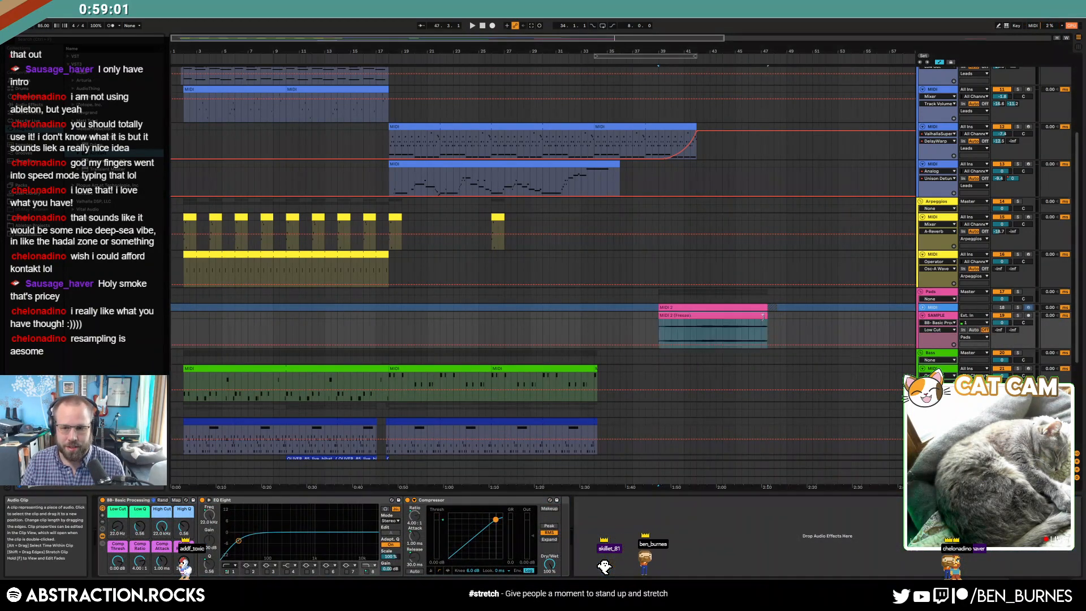
left_click_drag(742, 321, 741, 321)
key("a")
key("space")
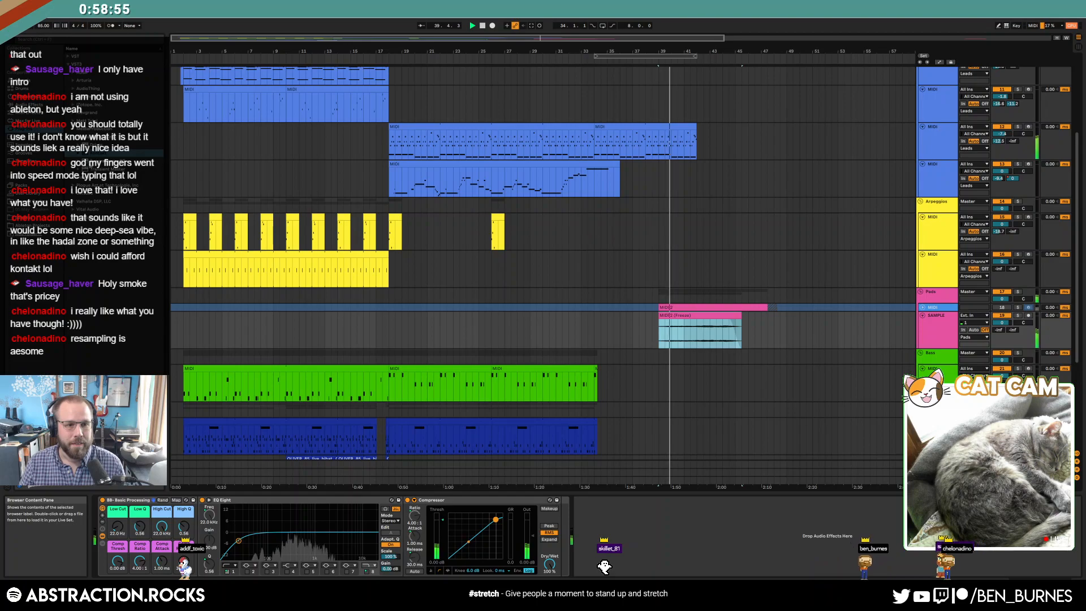
- Load ValhallaSupermassive onto the pad sample track and raise the frozen clip's gain to 10.8 dB
left_click(95, 202)
left_click(104, 186)
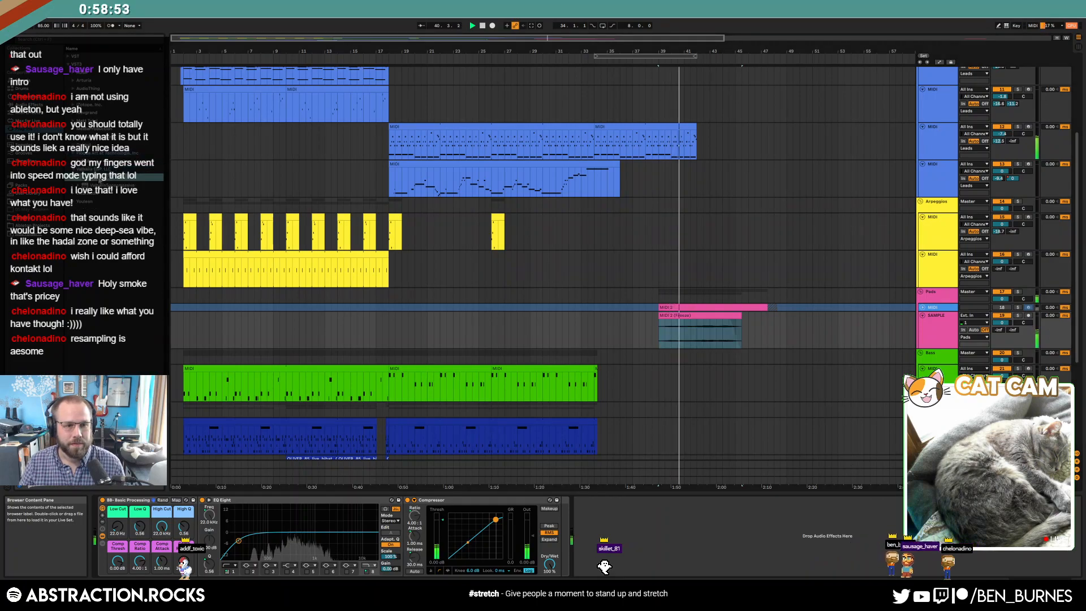
left_click_drag(104, 185, 90, 519)
key("Return")
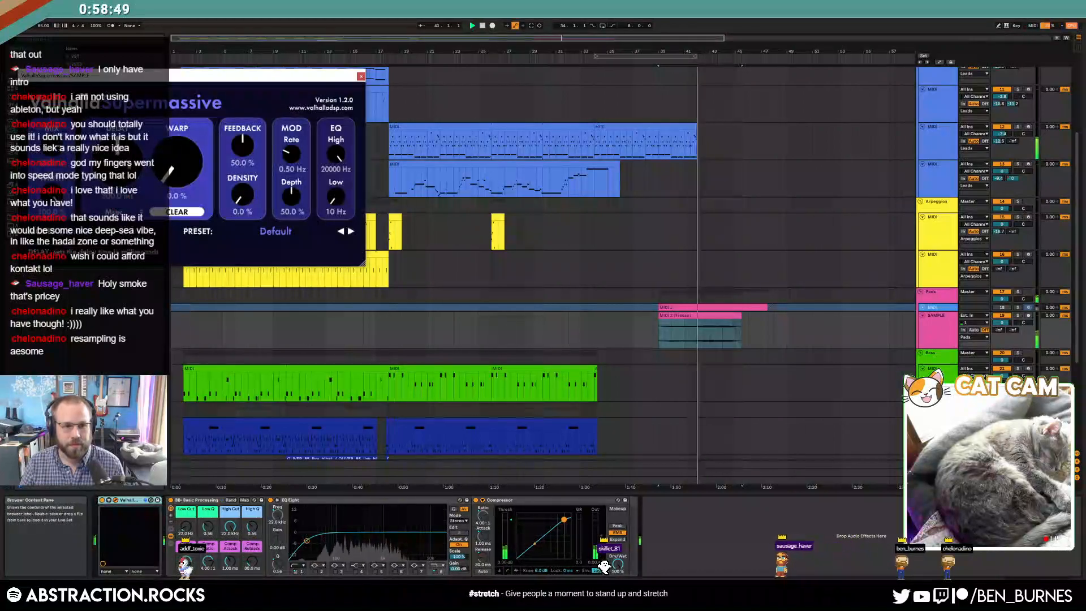
double_click(689, 316)
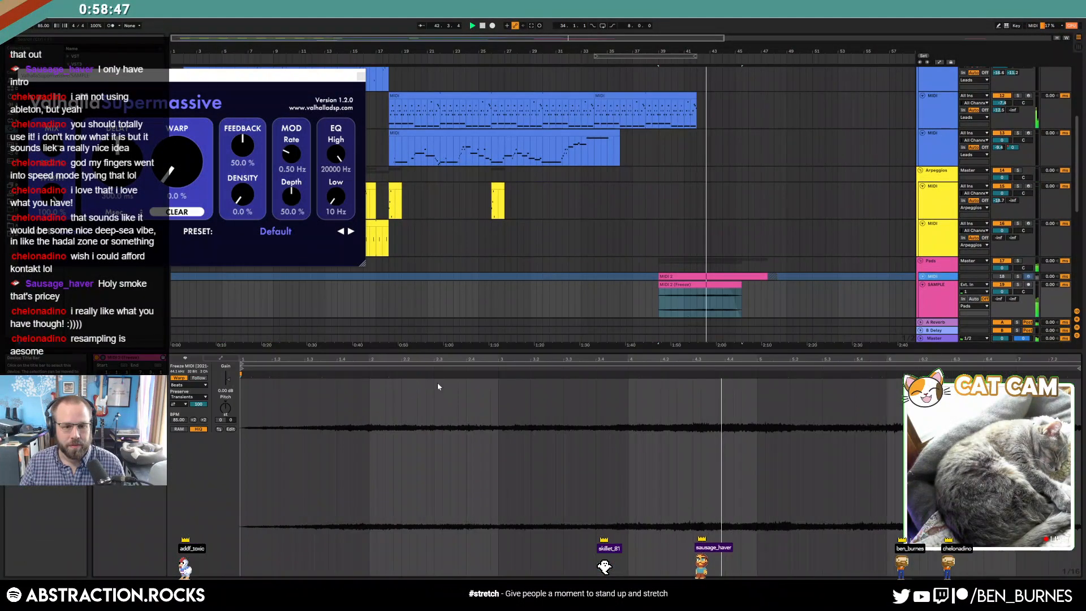
left_click_drag(228, 379, 228, 375)
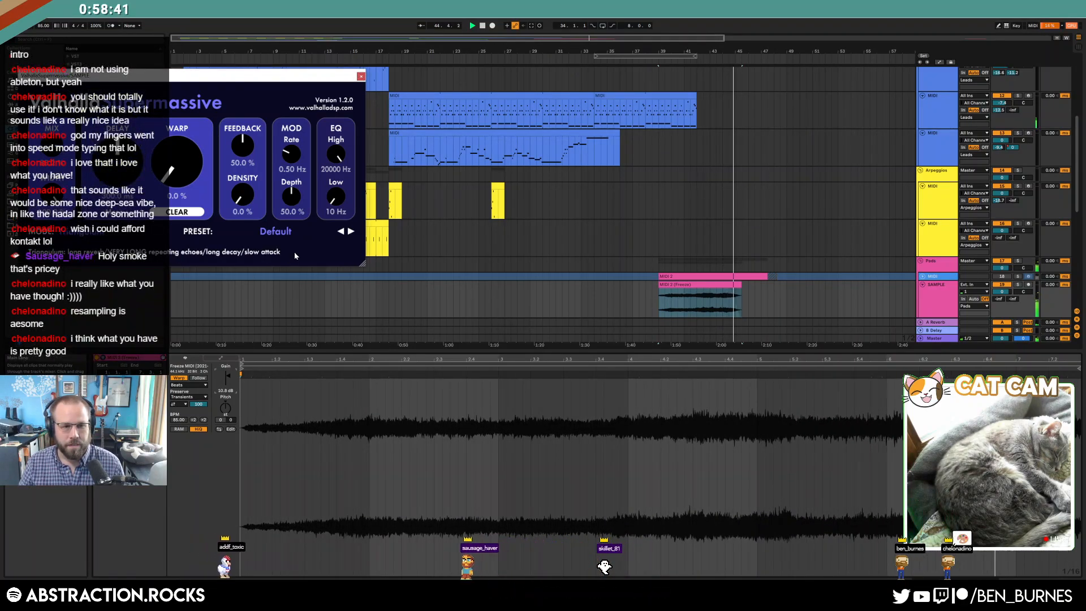
- Set Supermassive to Great Annihilator mode with Mix 88.4%, Warp 43.2% and Feedback 48.0% while replaying the pad sample
left_click(74, 231)
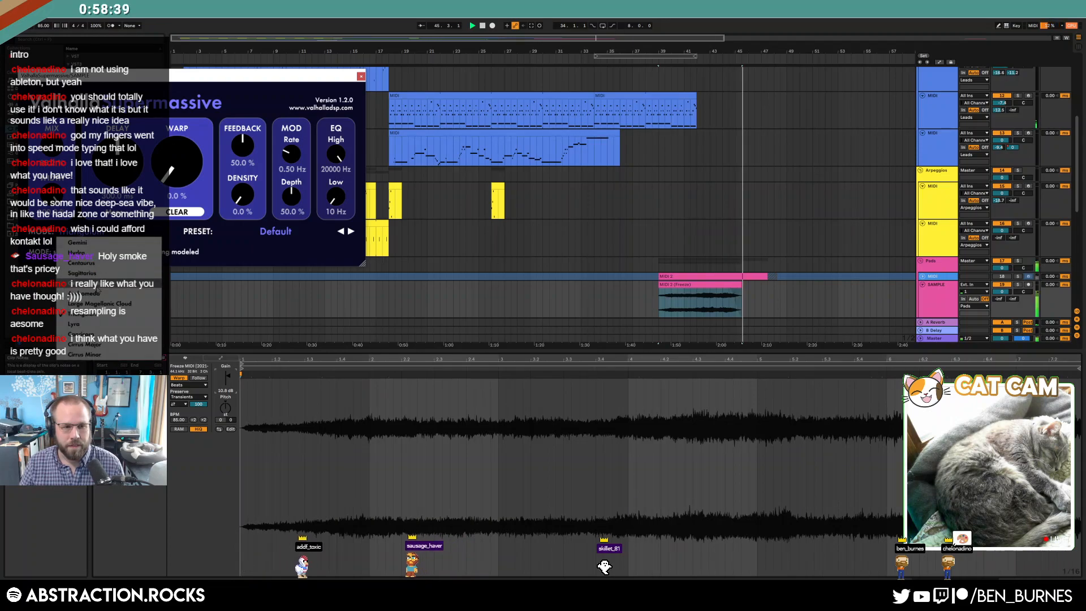
left_click(89, 285)
key("space")
key("space")
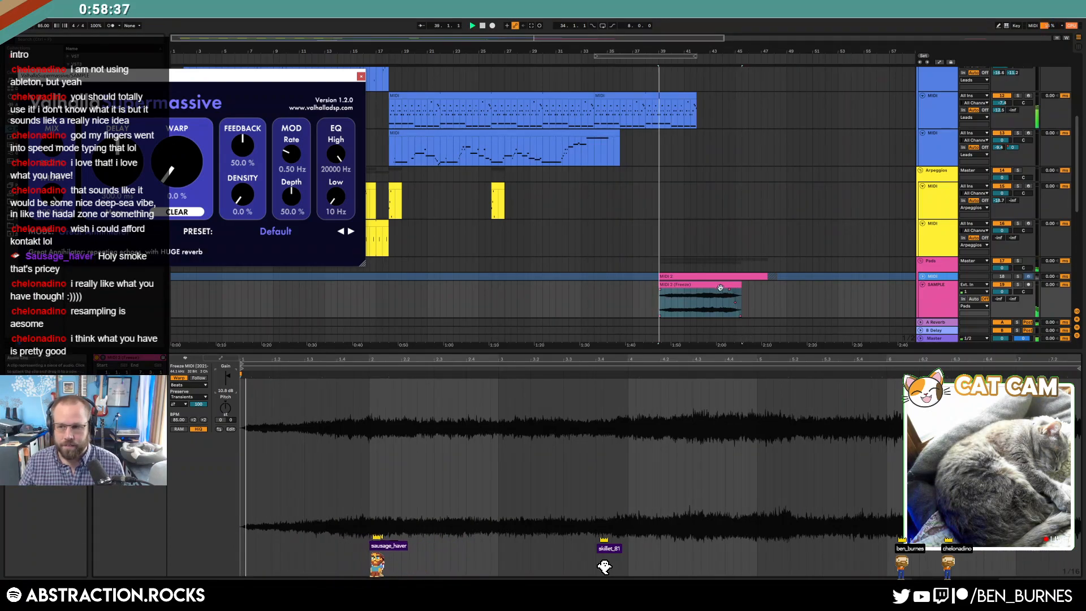
left_click(1036, 585)
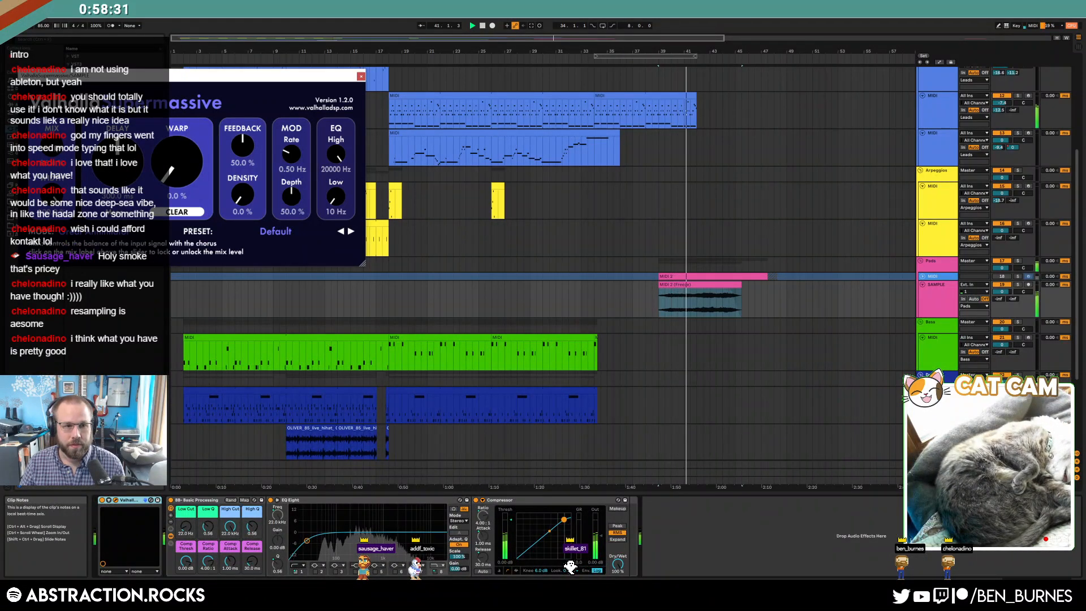
left_click_drag(176, 163, 174, 103)
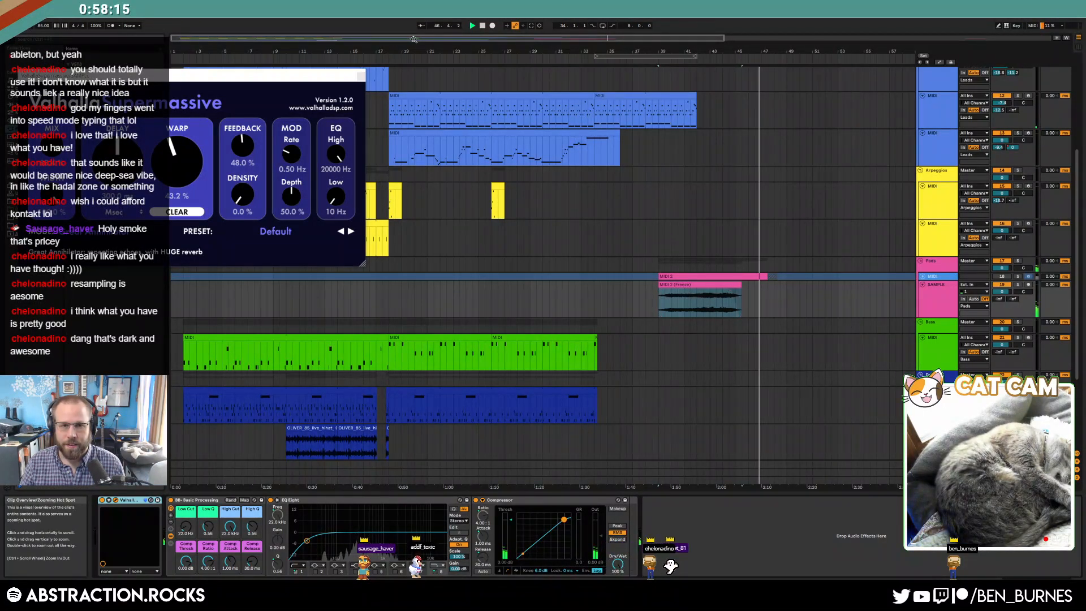
- Play from the song's start, delete the stray MIDI clip near bar 84 on the pad track, and close the Supermassive window
left_click_drag(397, 53, 398, 26)
left_click_drag(288, 76, 621, 301)
left_click(178, 57)
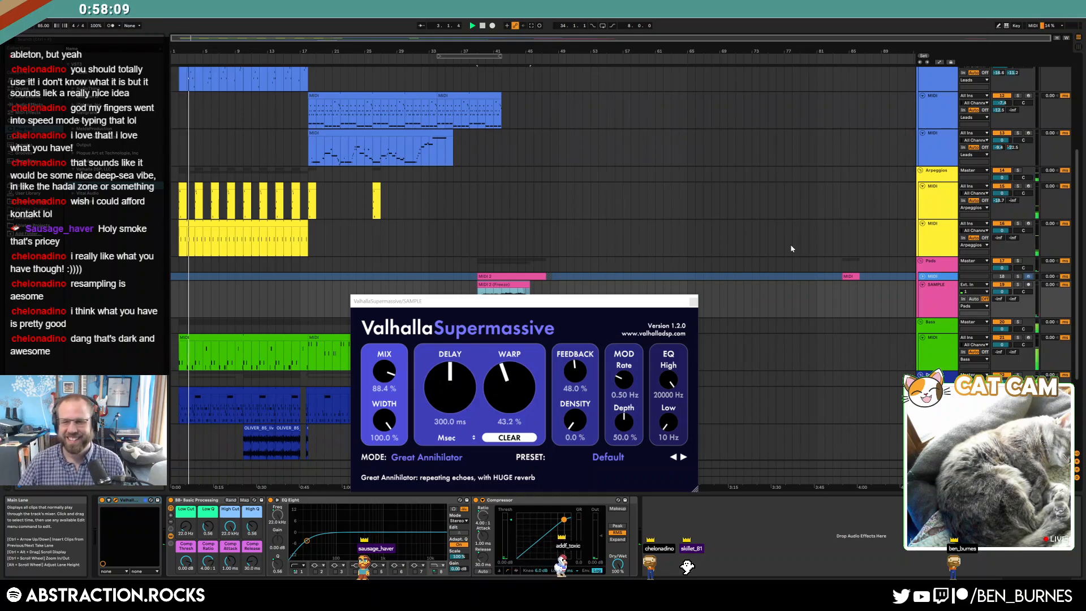
left_click_drag(864, 277, 816, 276)
key("Delete")
left_click(744, 299)
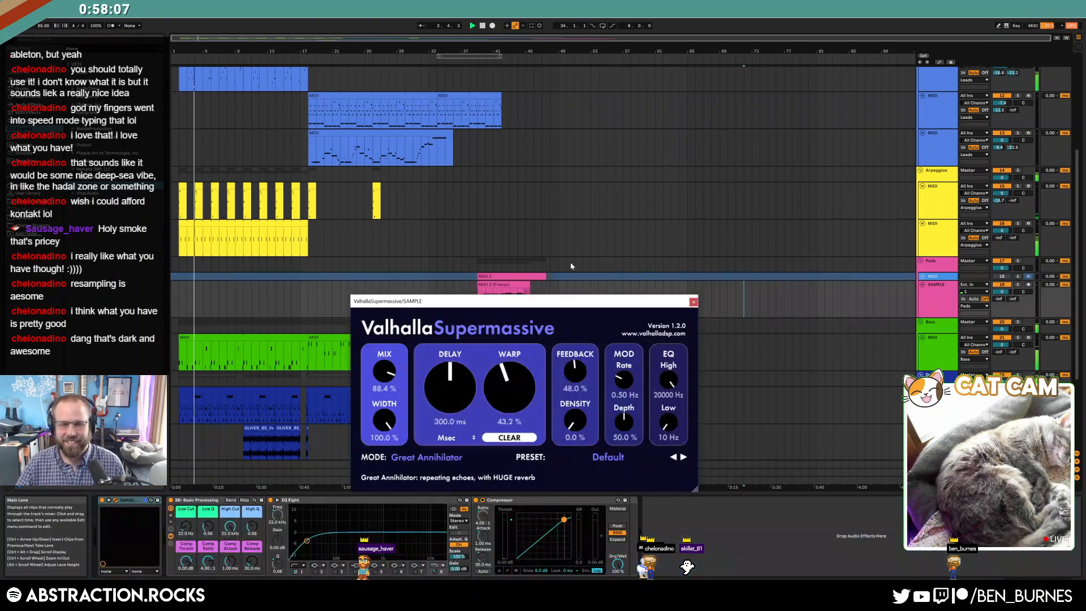
left_click(549, 298)
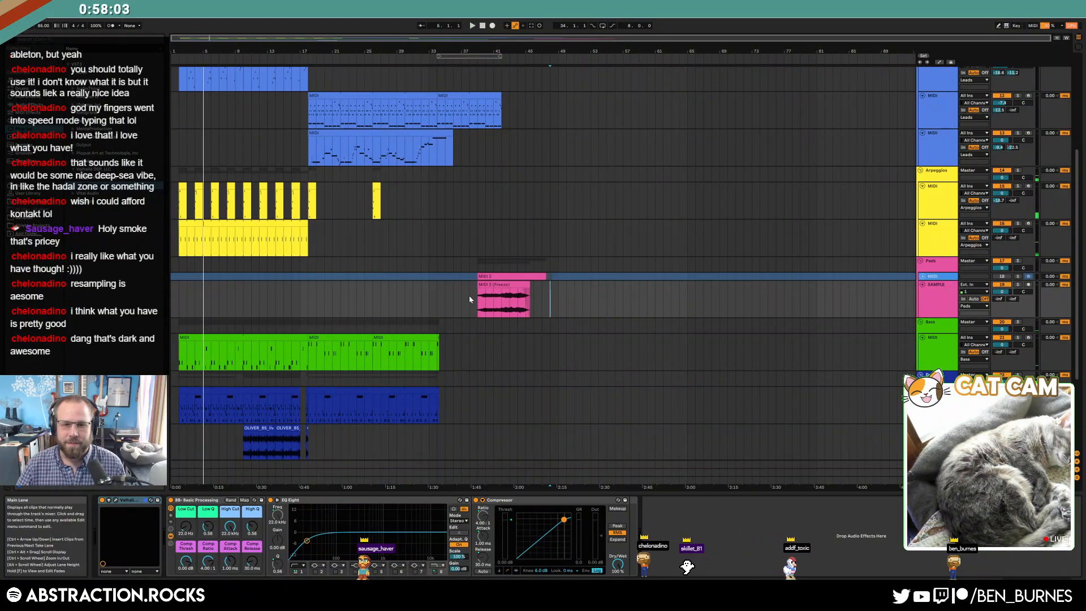
- Select the frozen pad clip, listen back through the B section, and bring up the bass track's devices
left_click(484, 294)
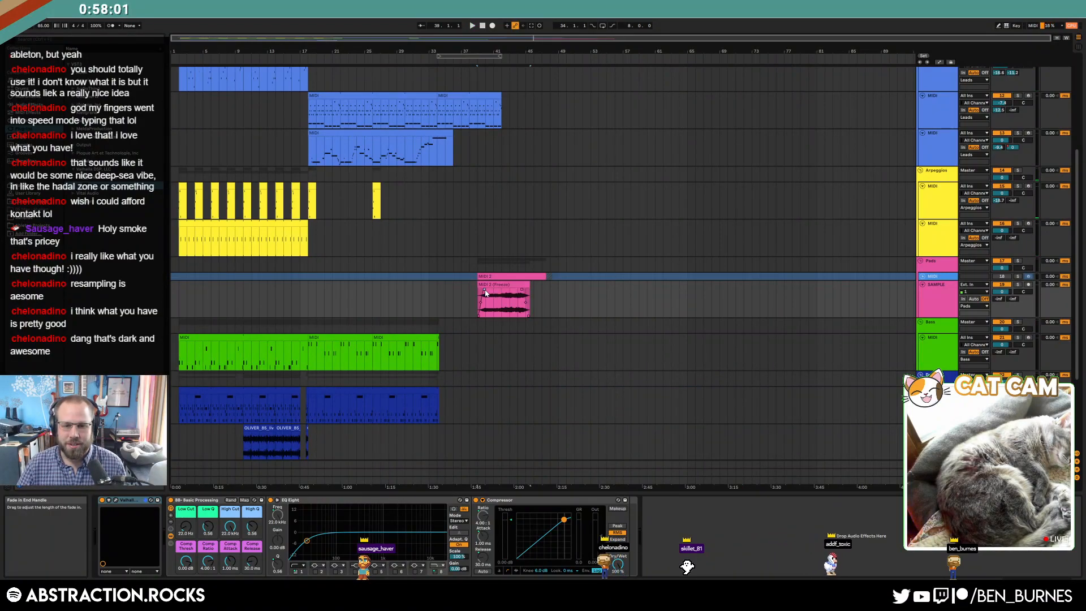
left_click(488, 284)
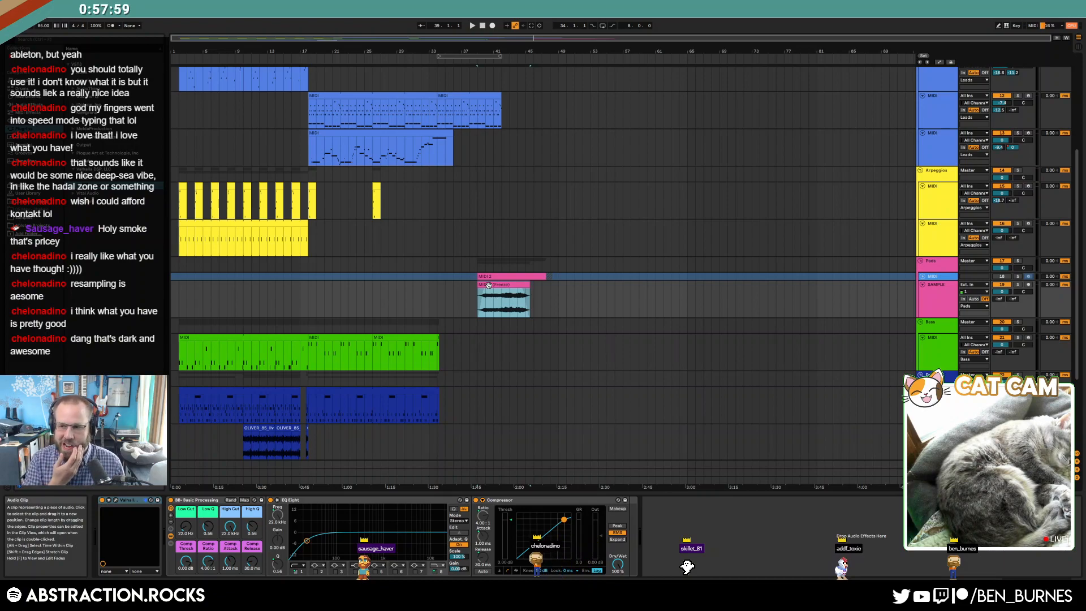
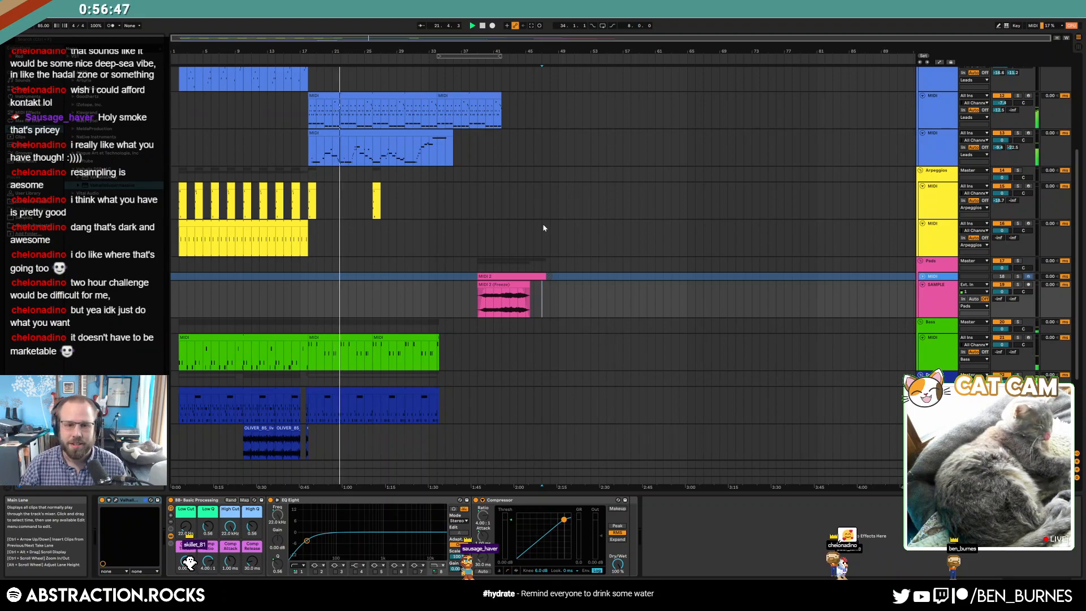
scroll(520, 249, "down", 5)
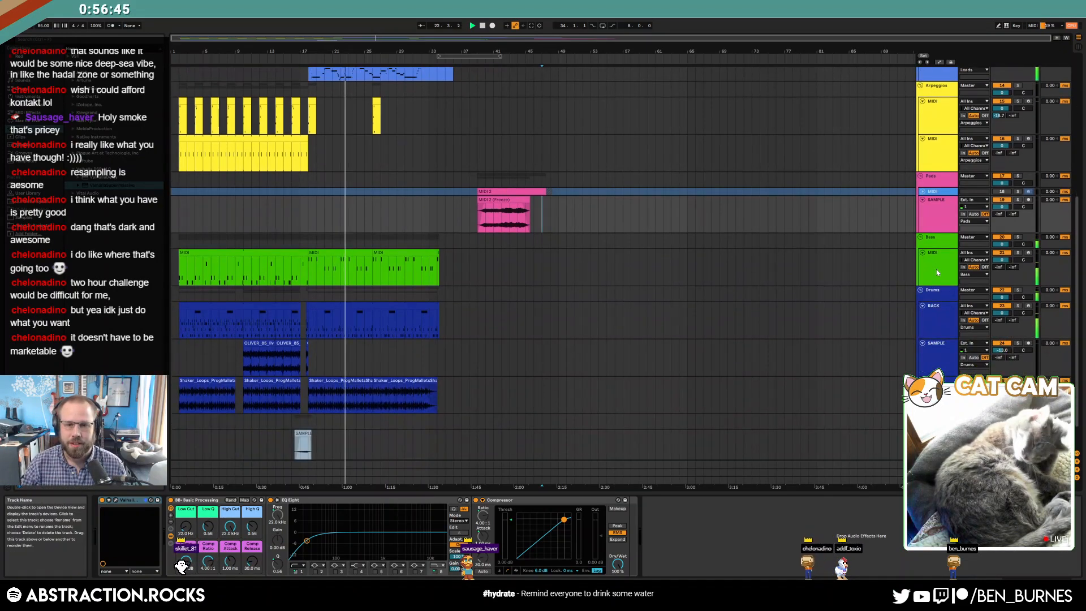
left_click(537, 266)
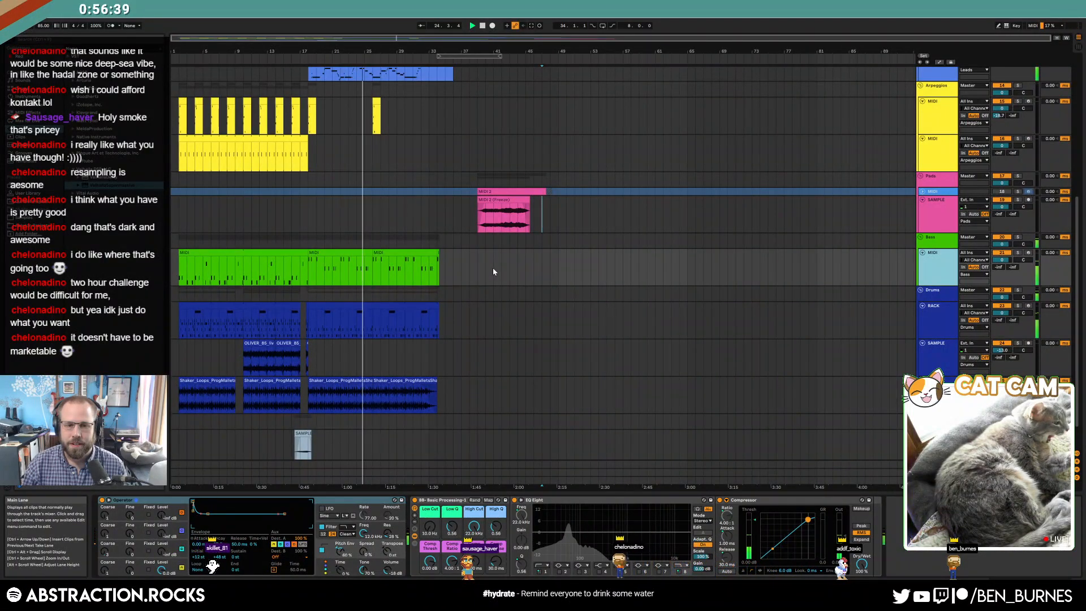
- Add a Delay after the Reverb on the drum rack's SD Modular 808 chain and adjust its Feedback
left_click(435, 308)
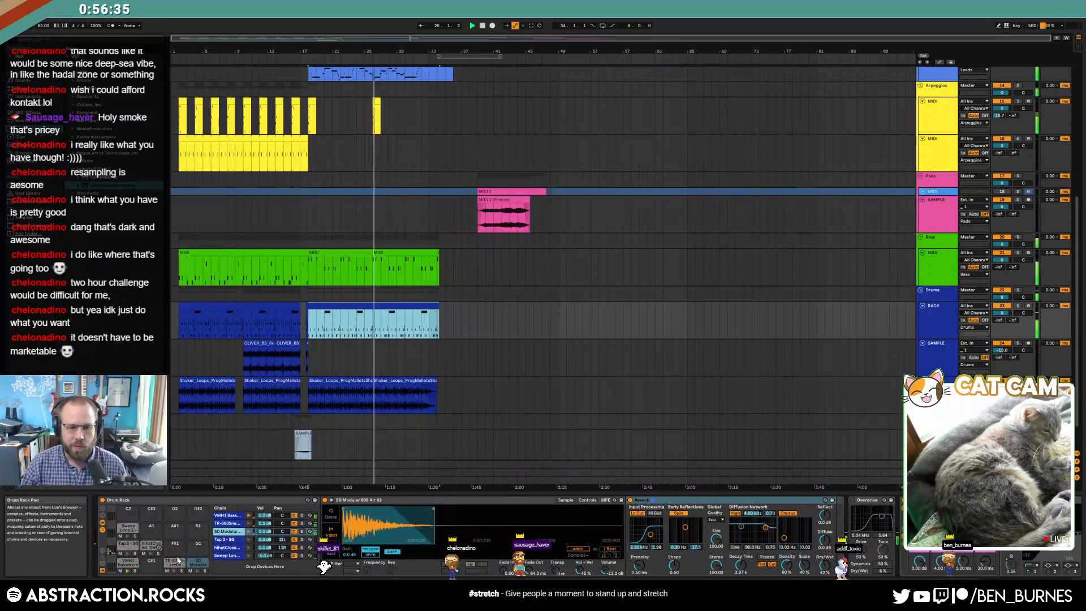
left_click(197, 564)
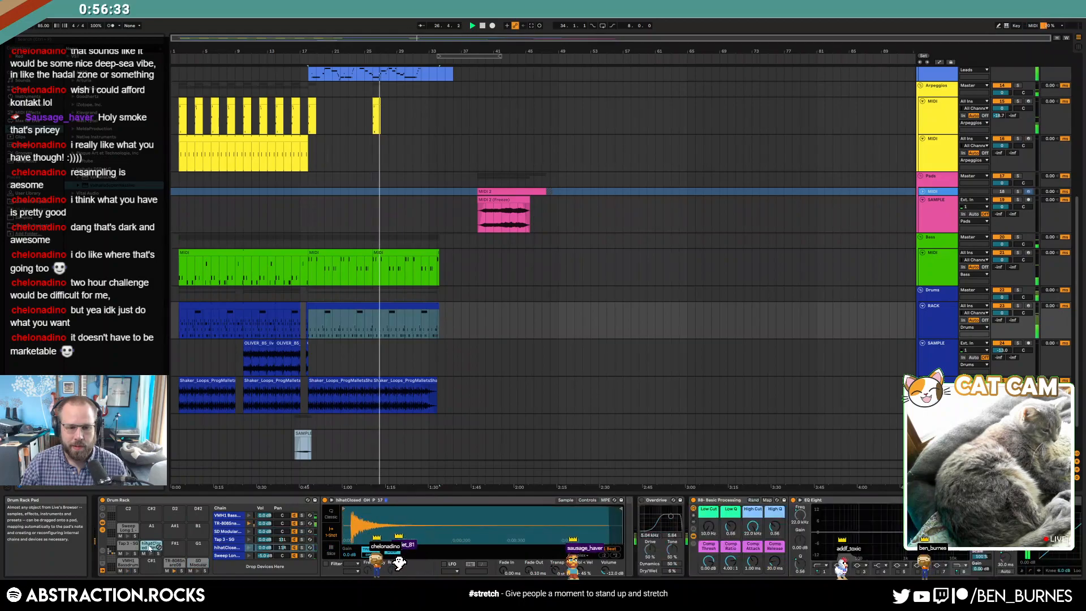
left_click(34, 105)
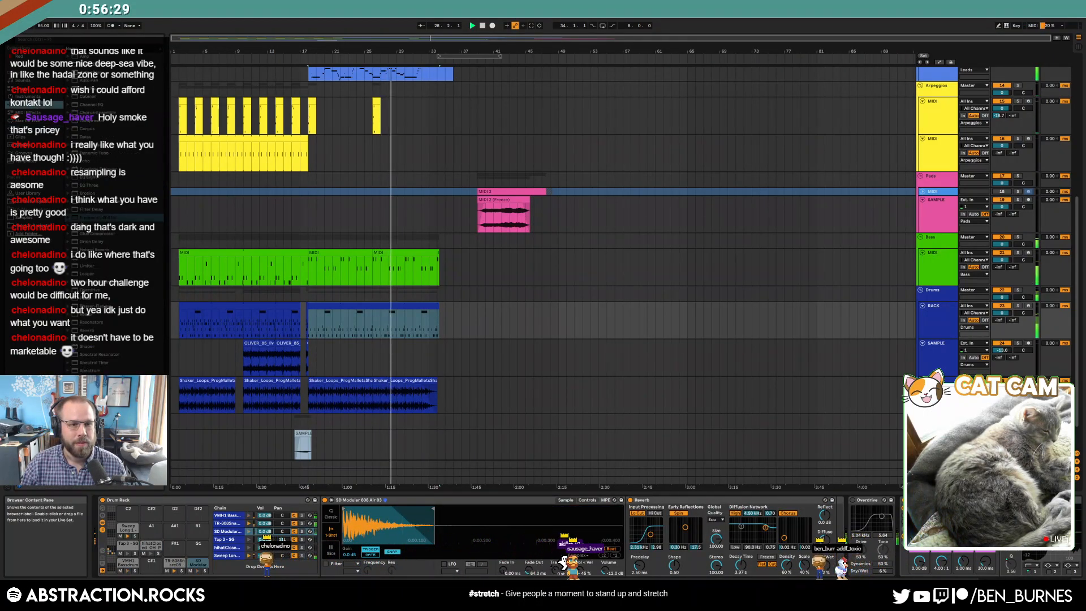
left_click_drag(734, 521, 842, 529)
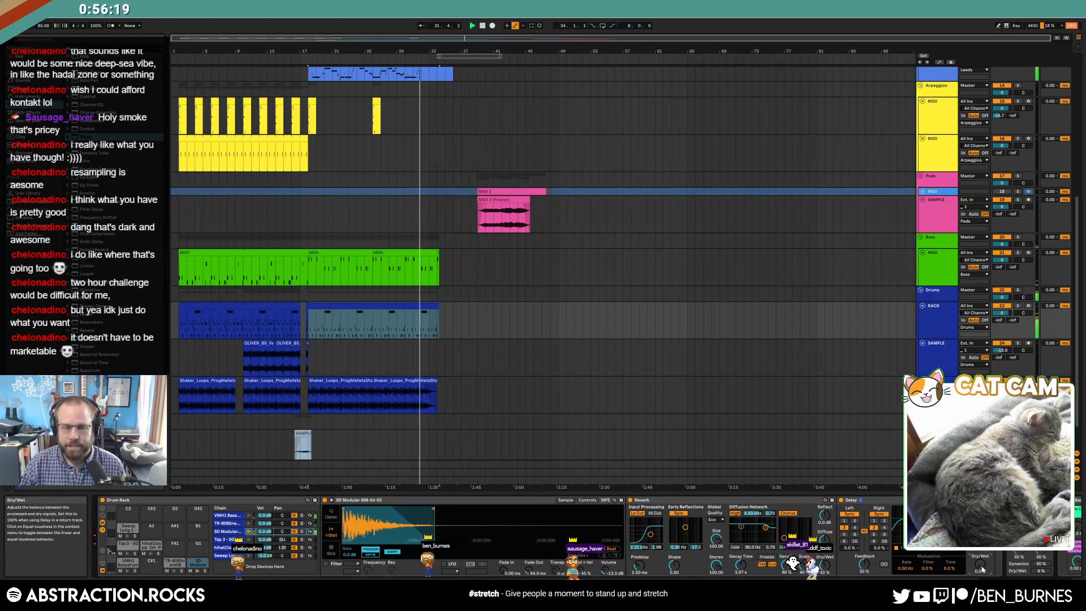
left_click_drag(864, 565, 864, 540)
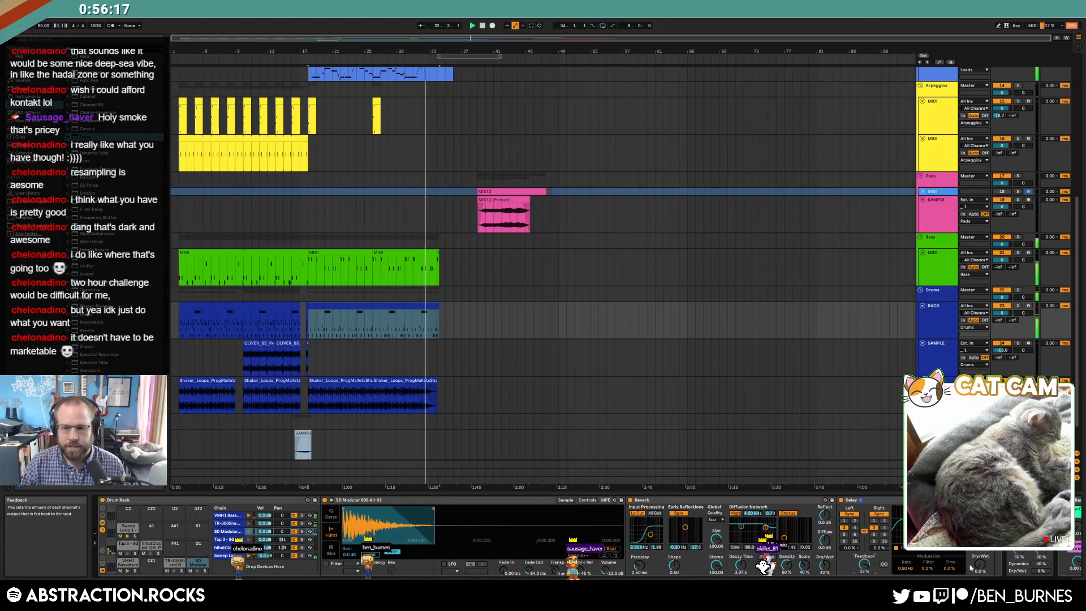
- Automate the drum rack Delay's Dry/Wet to rise from 0% during bar 33, at the end of the drum clip
key("a")
left_click_drag(981, 564, 981, 524)
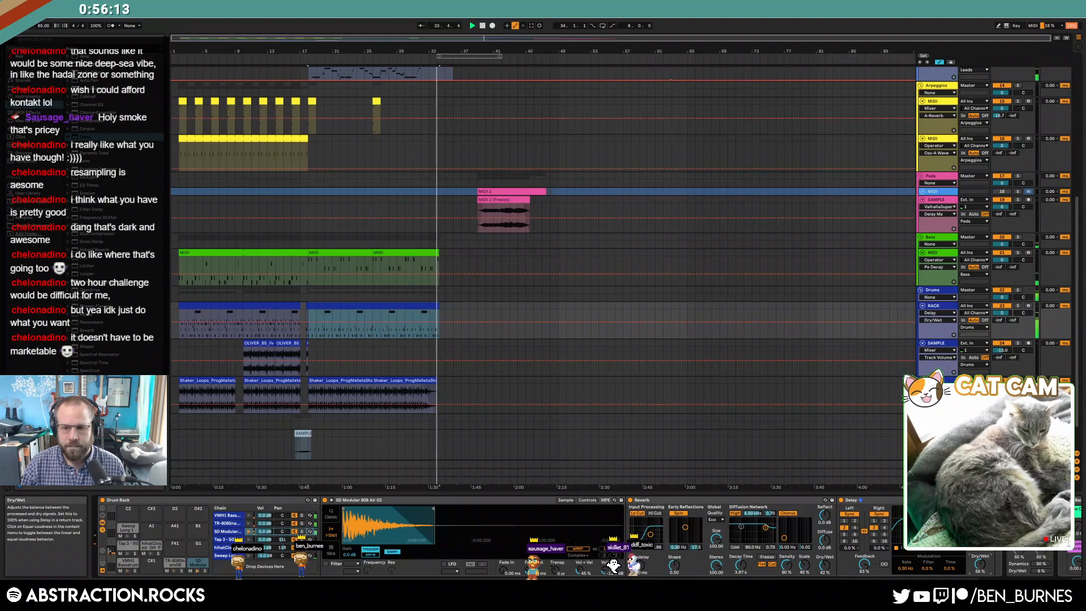
left_click_drag(981, 564, 981, 572)
left_click(433, 325)
left_click_drag(429, 326, 431, 338)
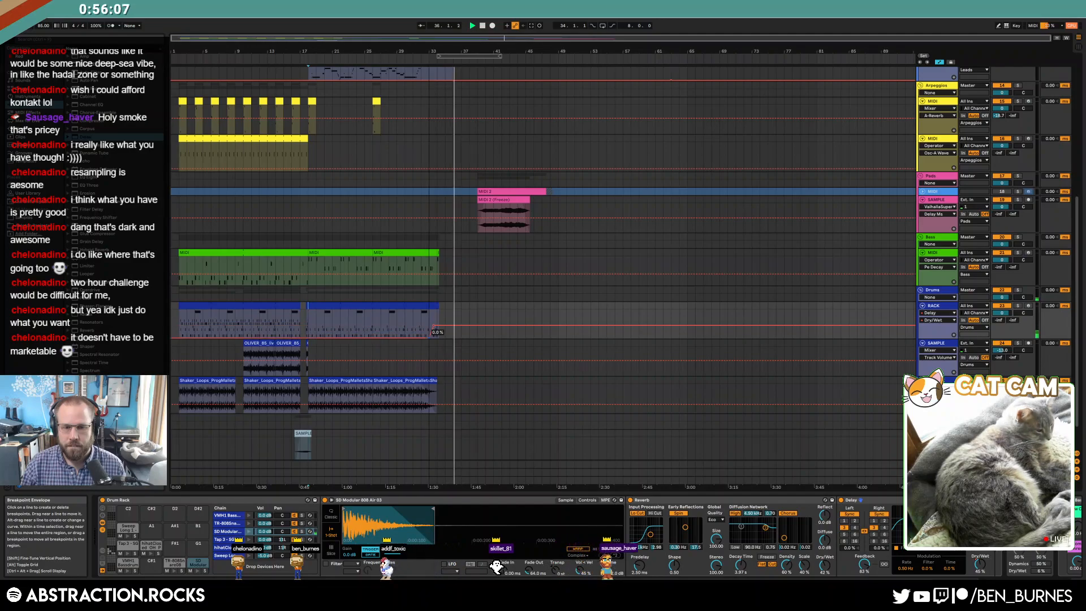
scroll(430, 338, "up", 5)
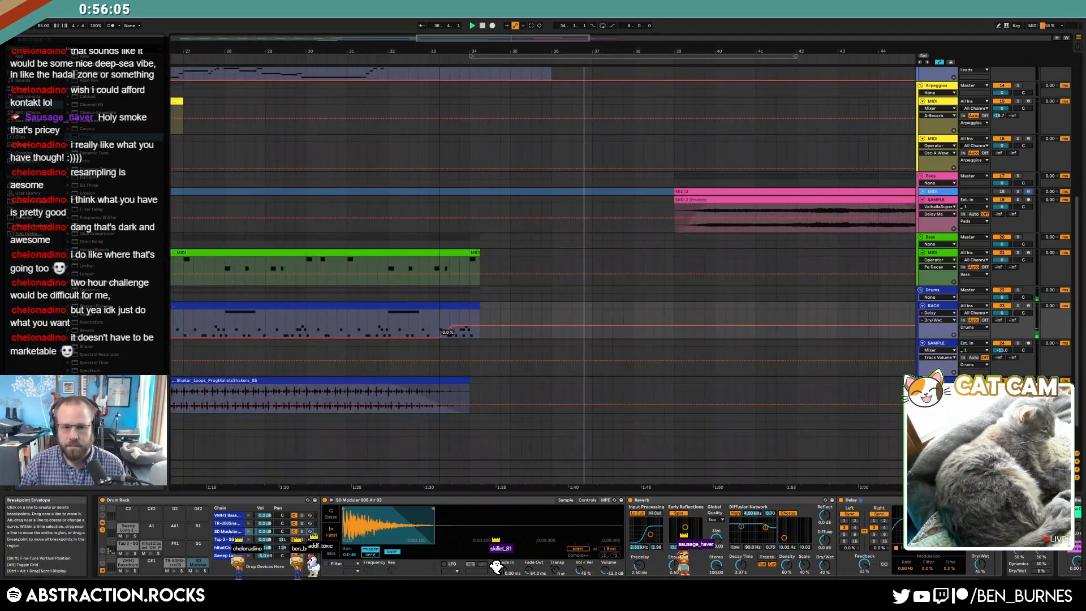
scroll(710, 306, "down", 5)
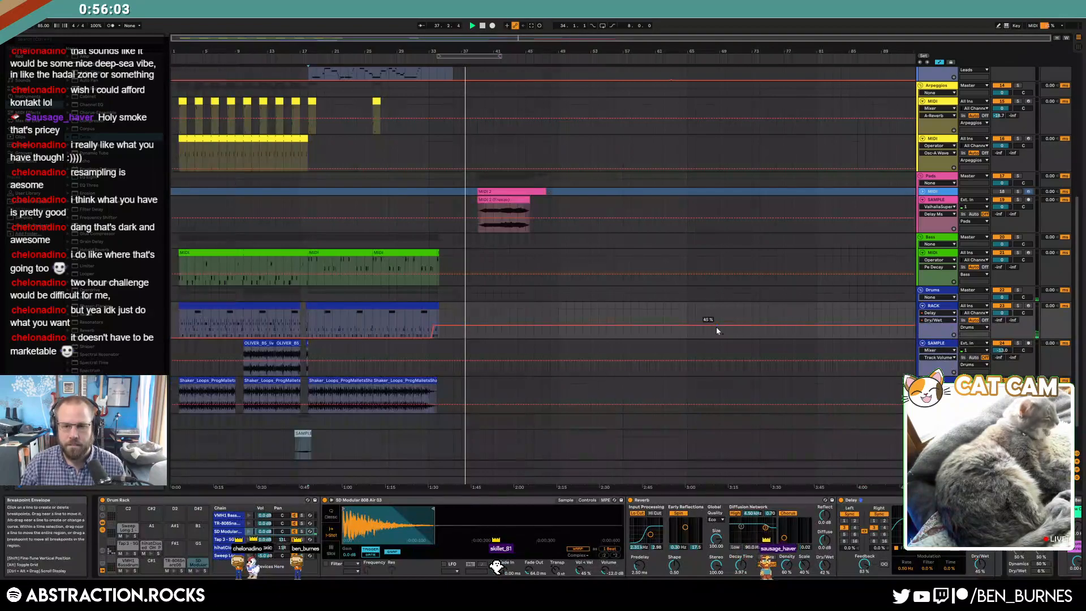
key("a")
- Extend the lead MIDI clip to bar 46 and adjust its Supermassive DelayWarp automation over the added length
scroll(535, 320, "up", 3)
scroll(534, 324, "up", 3)
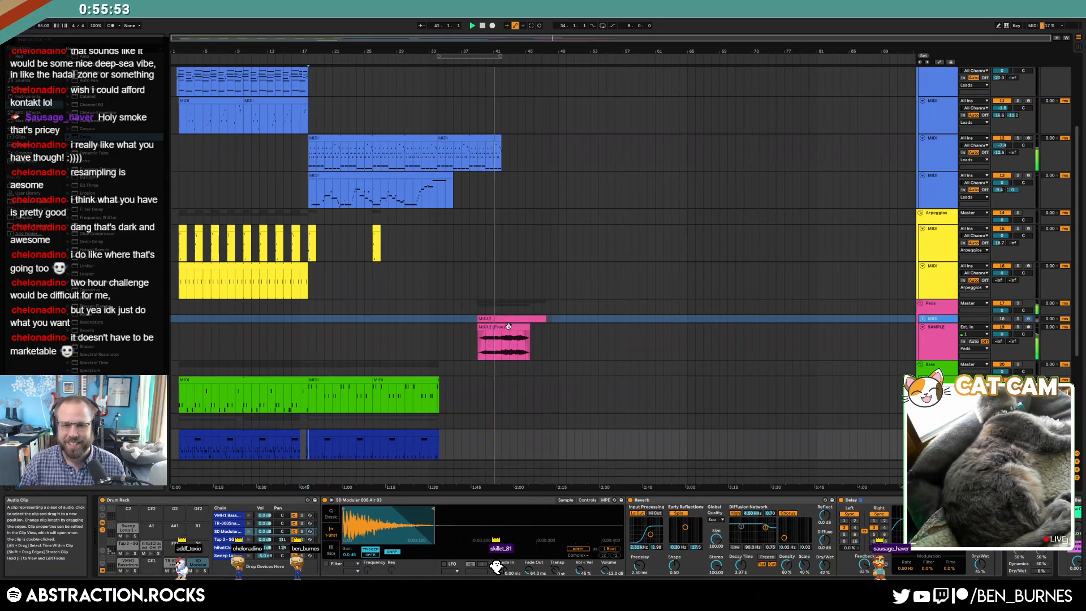
left_click_drag(500, 136, 534, 142)
key("a")
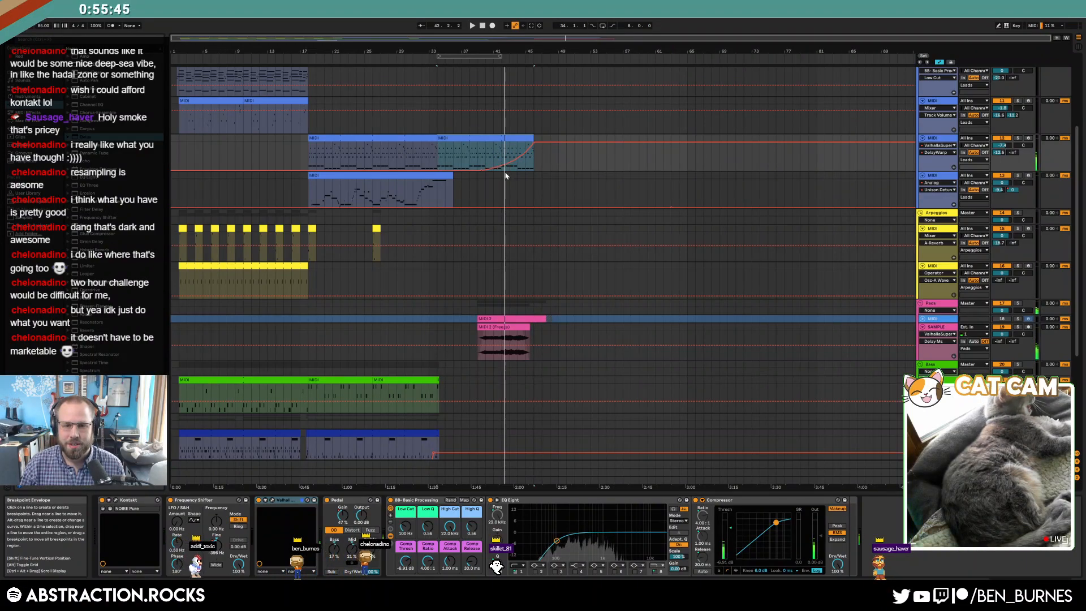
left_click_drag(479, 171, 485, 170)
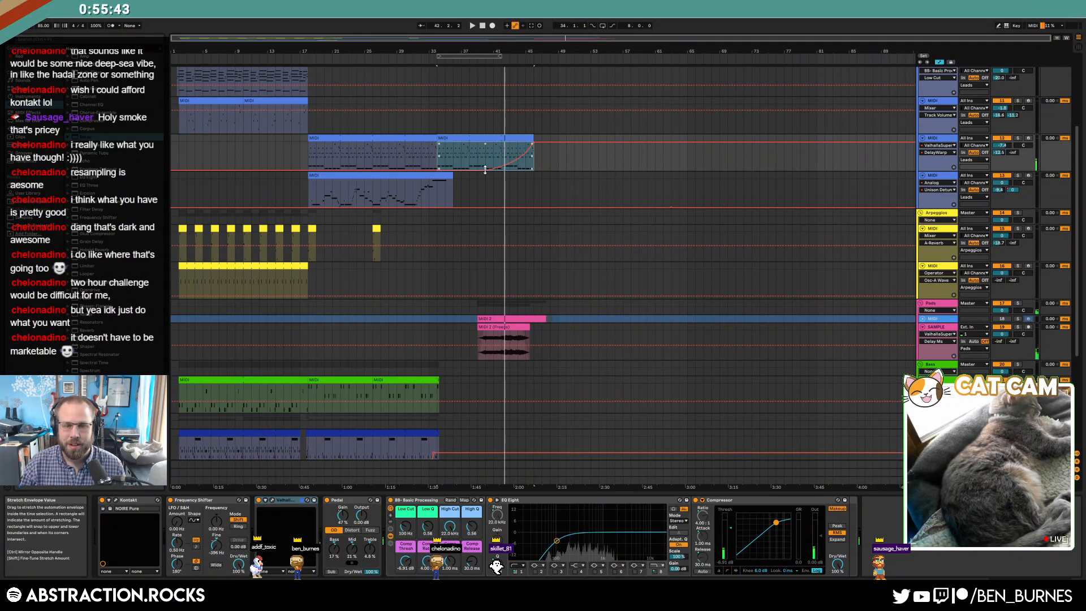
- Stretch the lead track's Supermassive Mix and Feedback automation ramps to peak at bar 46
left_click(937, 153)
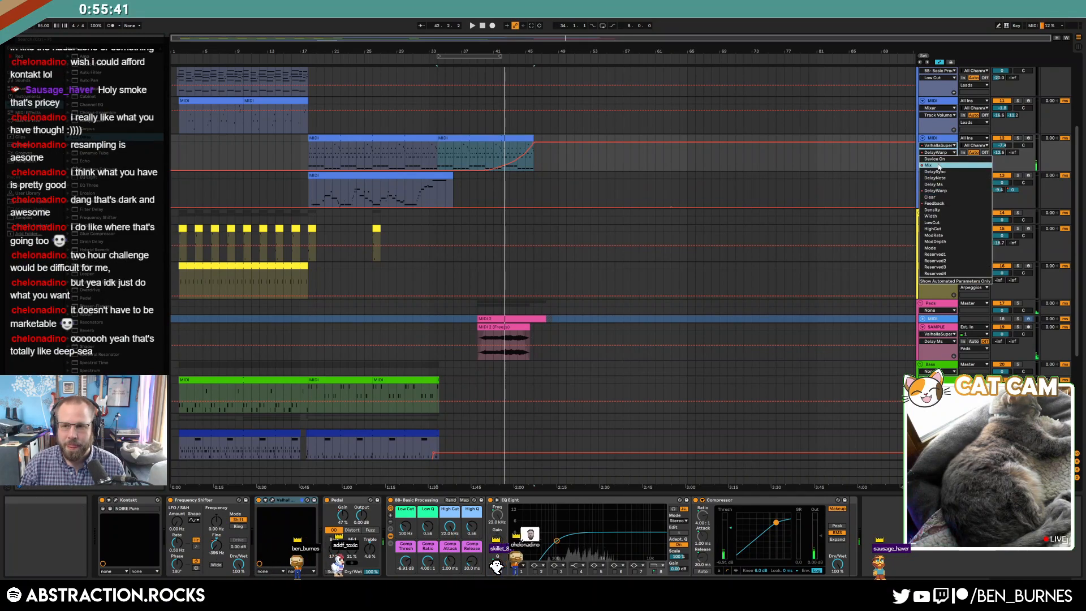
left_click(939, 165)
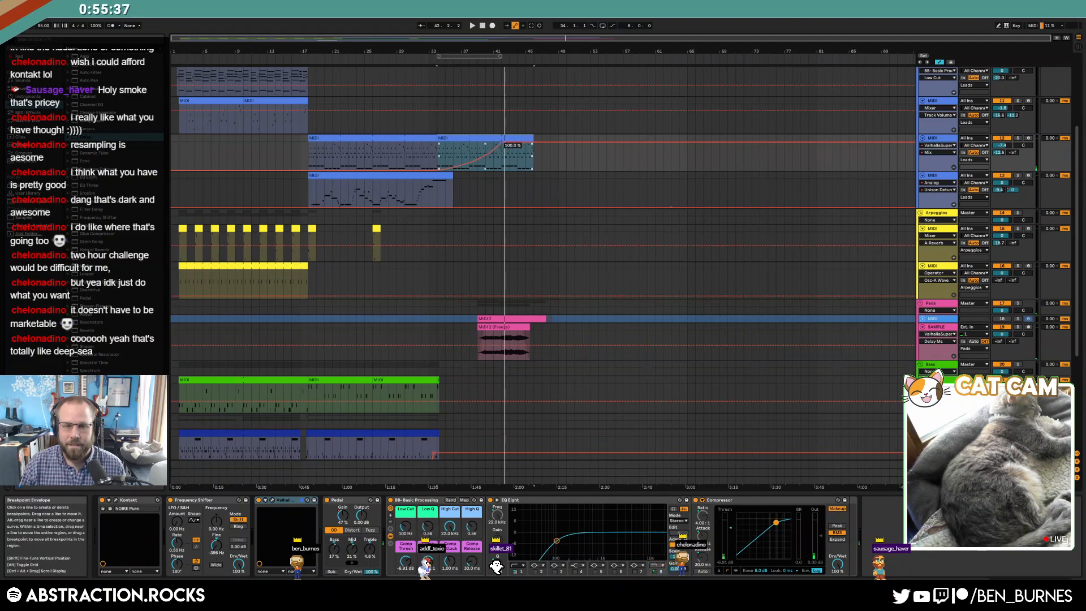
left_click_drag(503, 142, 526, 141)
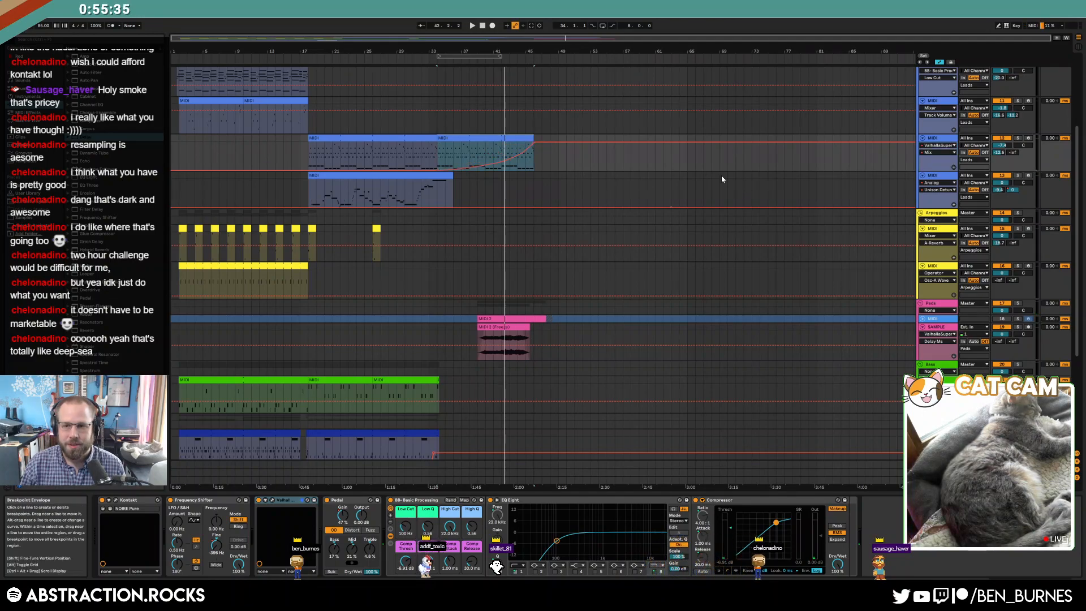
left_click(939, 152)
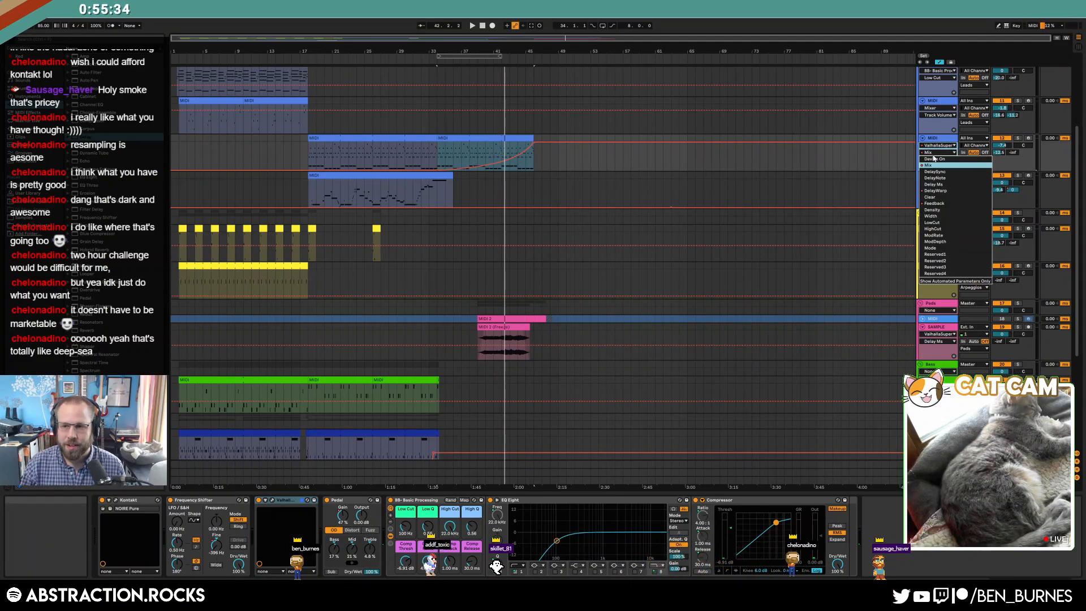
left_click(944, 203)
left_click_drag(503, 147, 534, 145)
- Move the frozen pad clip to start at bar 41 and double its clip tempo to 170 BPM
left_click_drag(489, 327, 517, 325)
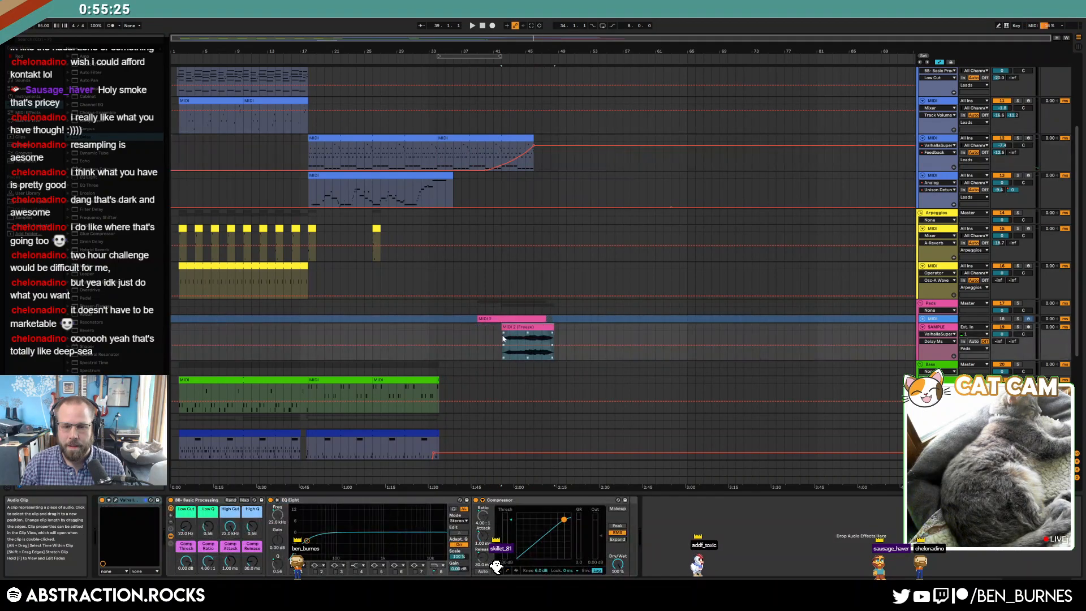
double_click(502, 326)
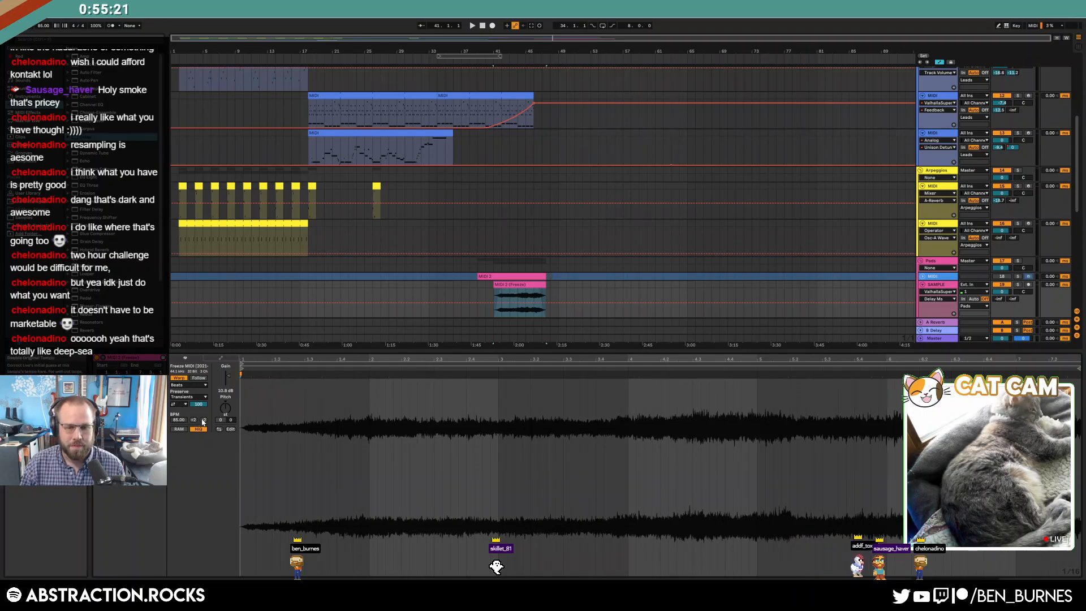
left_click(203, 420)
- Play from bar 41 and lengthen the stretched pad clip's fade-in to about bar 45
left_click(564, 285)
key("space")
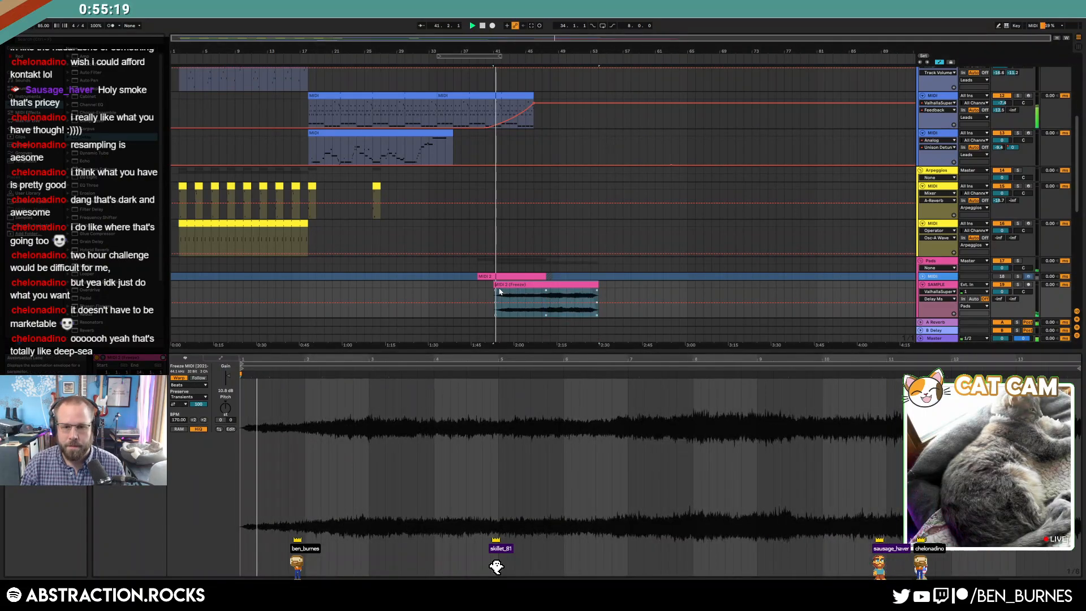
key("a")
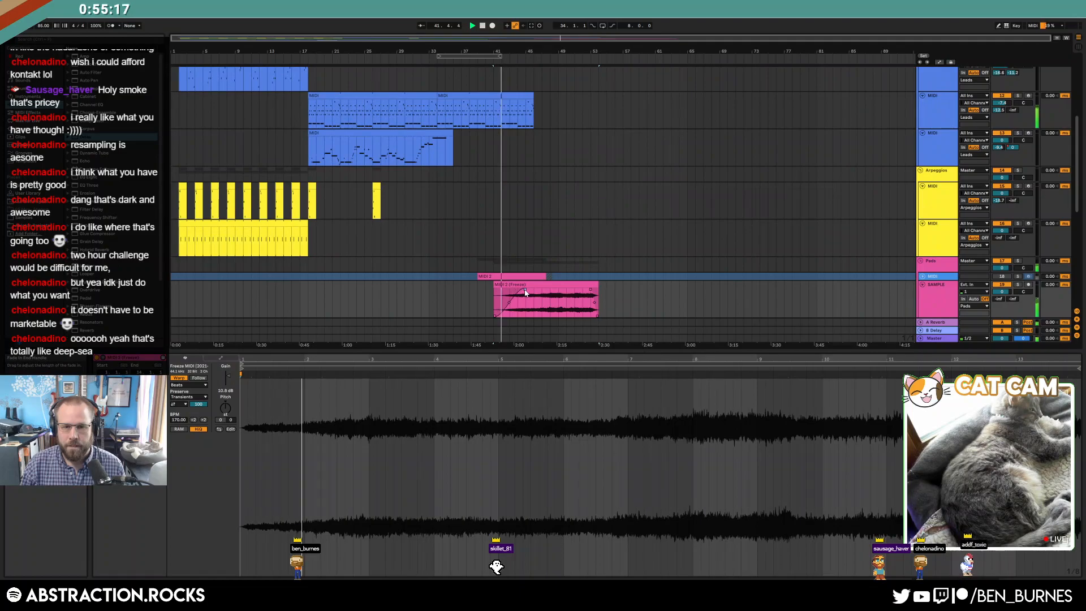
key("a")
- Extend the lead track's Frequency Shifter Fine automation drop to bar 46 and reshape its curve
left_click(495, 95)
key("a")
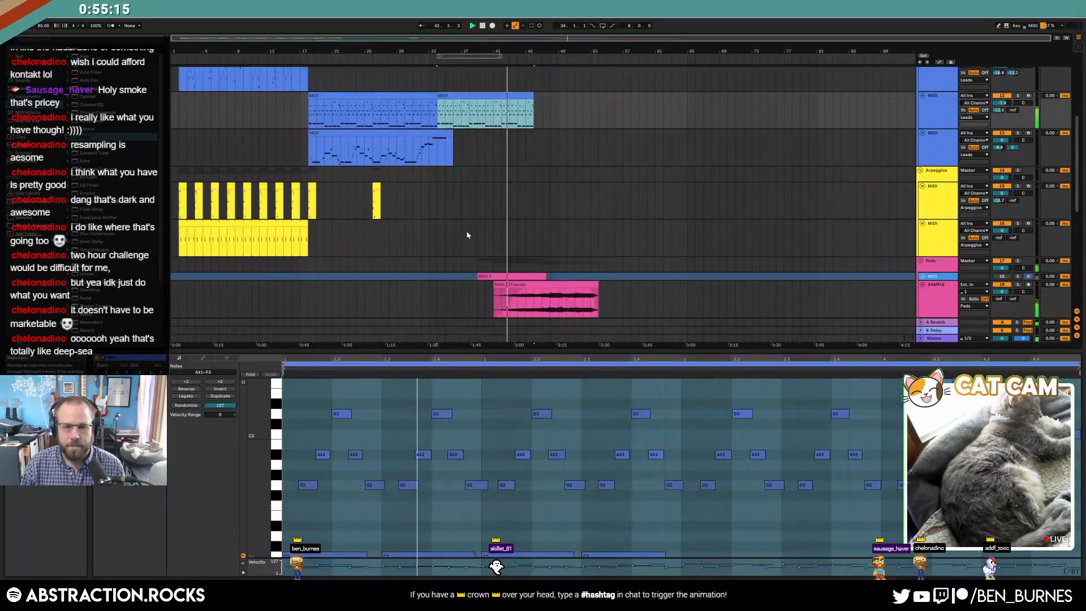
left_click(932, 104)
key("a")
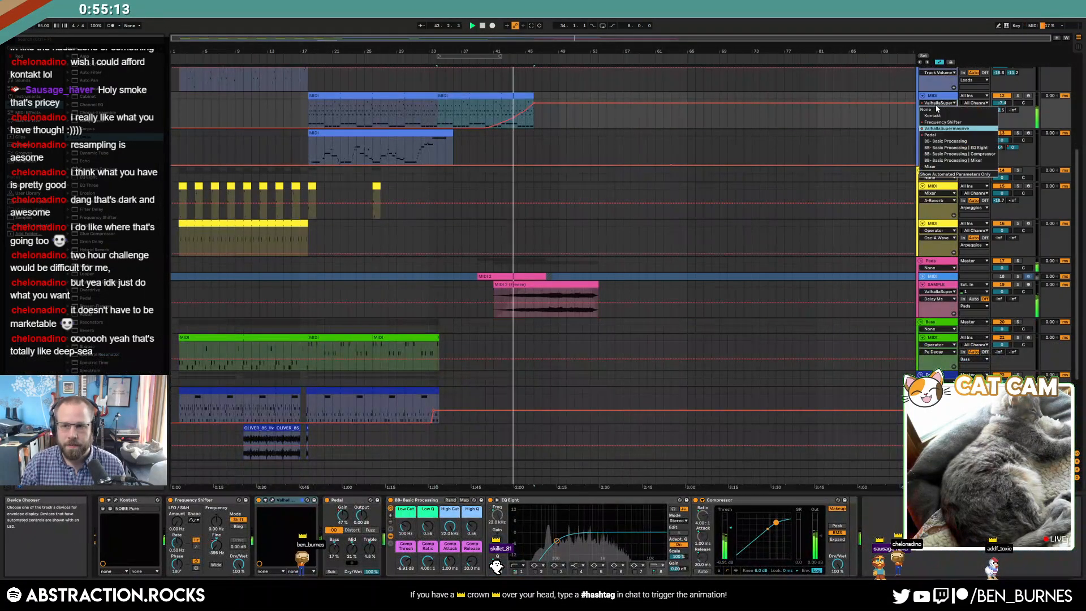
left_click(944, 122)
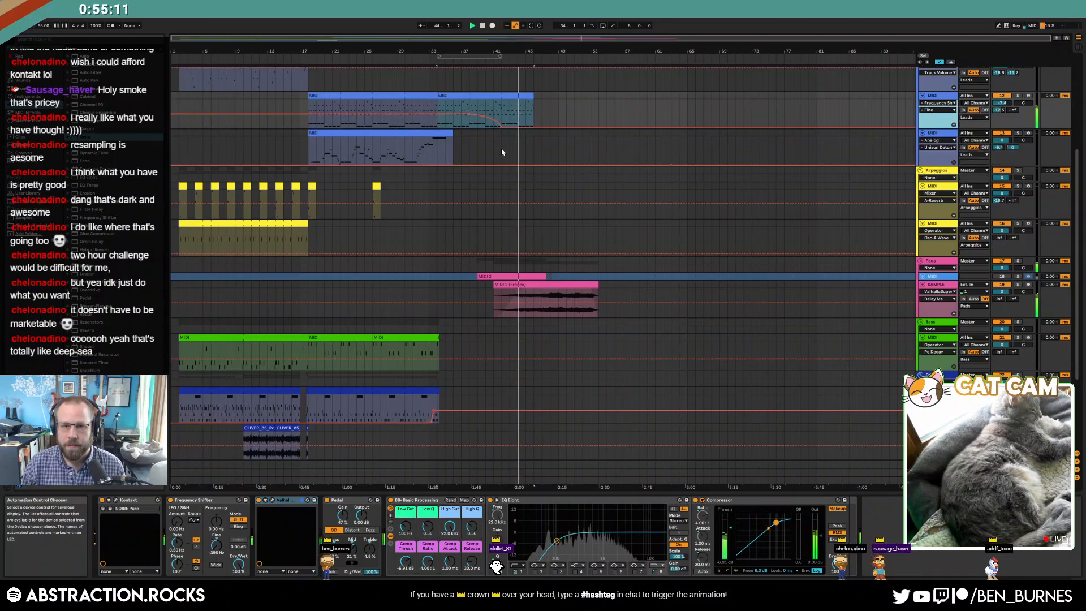
left_click_drag(502, 127, 533, 127)
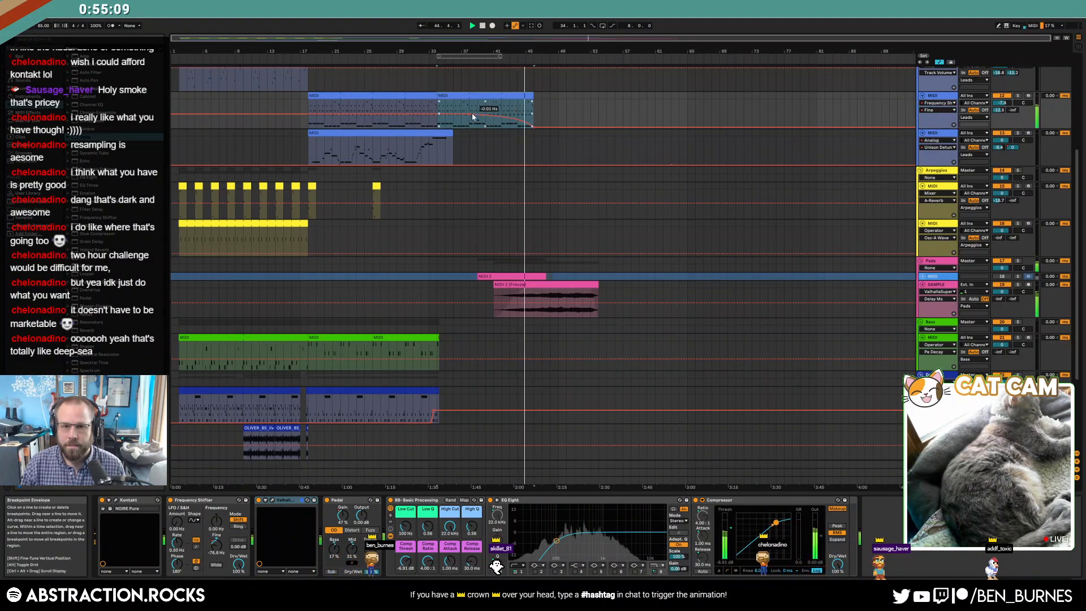
left_click_drag(469, 114, 478, 114)
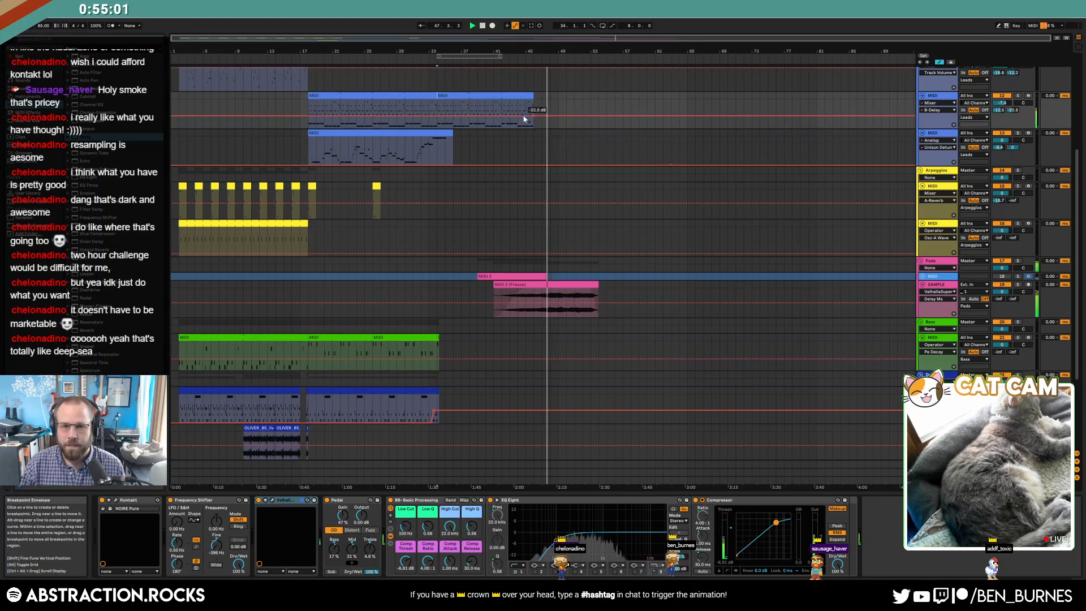
key("a")
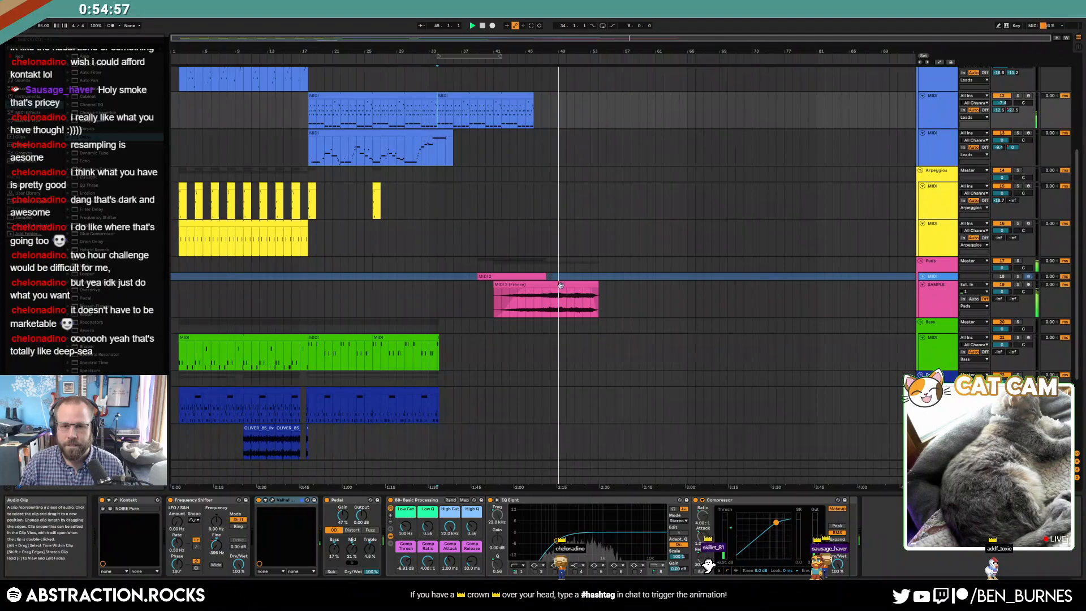
- Stop playback, adjust the fade-out start near the end of the frozen pad clip, and select the clip
left_click(598, 284)
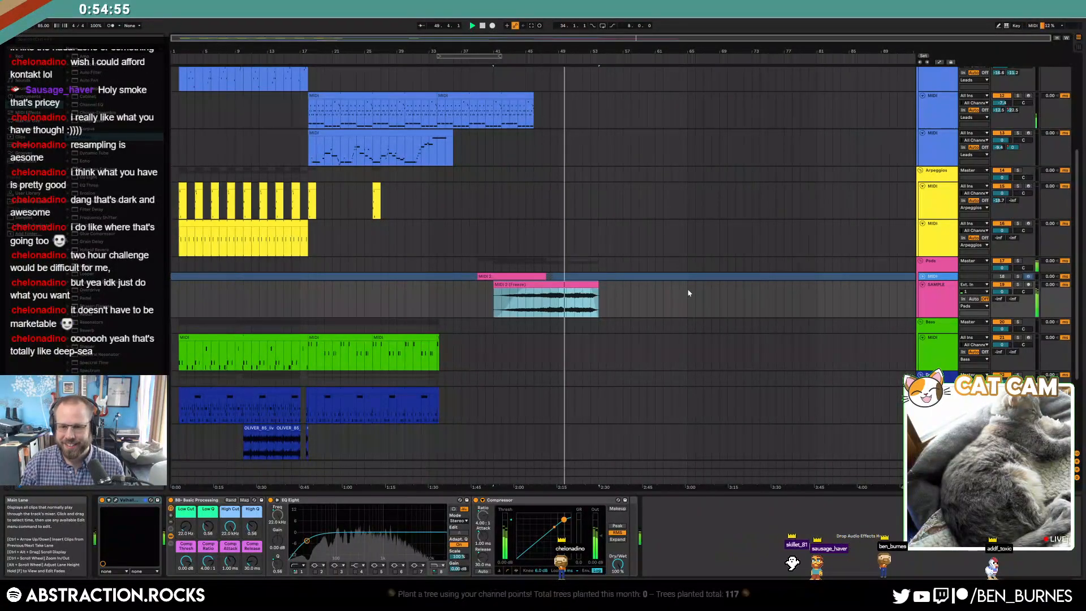
mouse_move(590, 292)
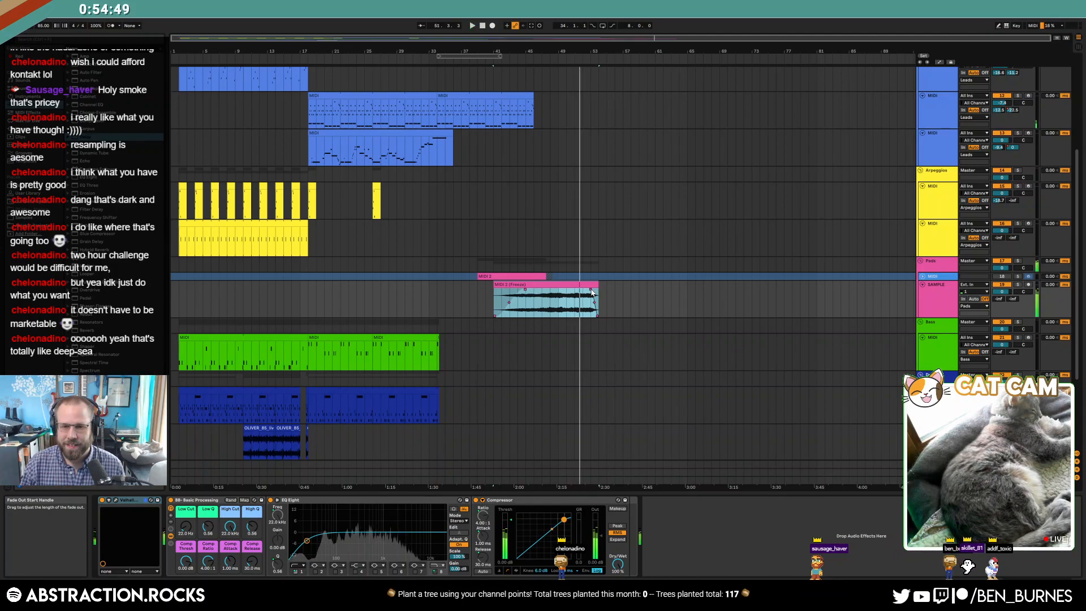
left_click_drag(591, 290, 592, 290)
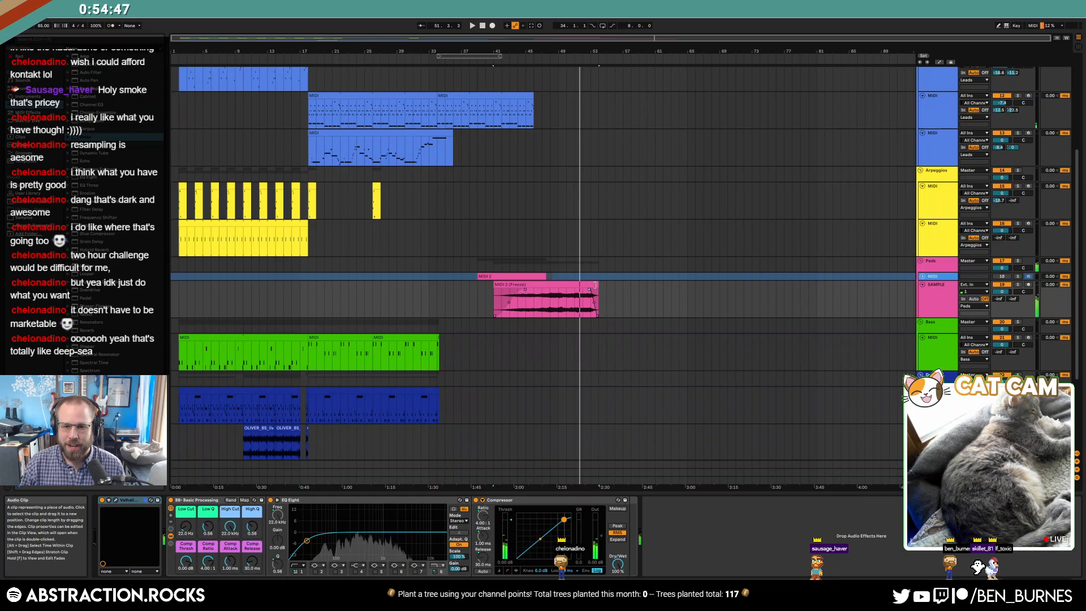
left_click(589, 284)
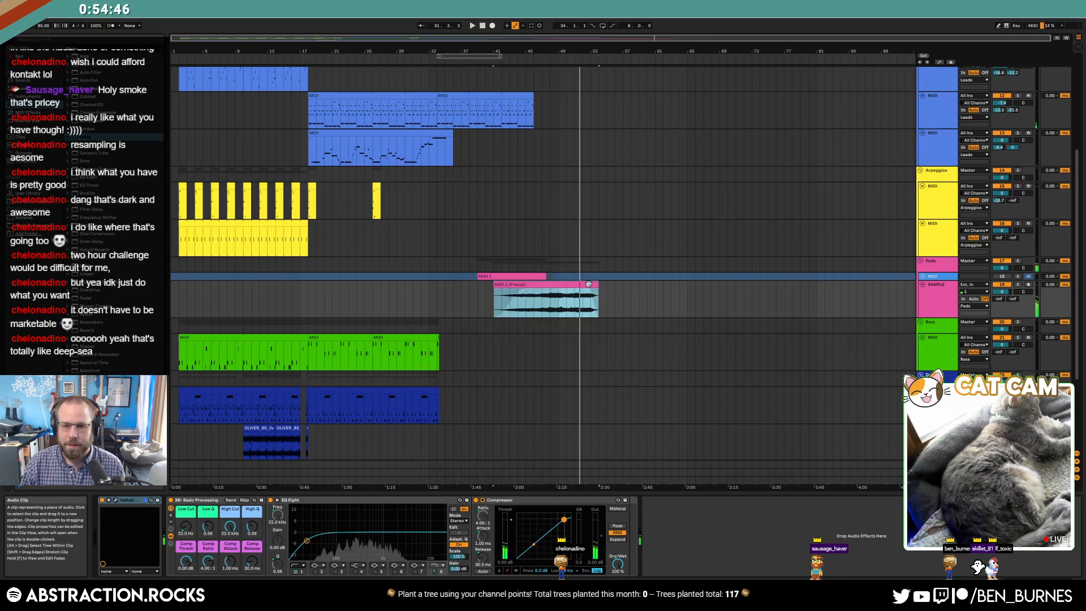
- Play the arrangement from bar 41 and adjust the volume of the SAMPLE pad track
left_click(939, 277)
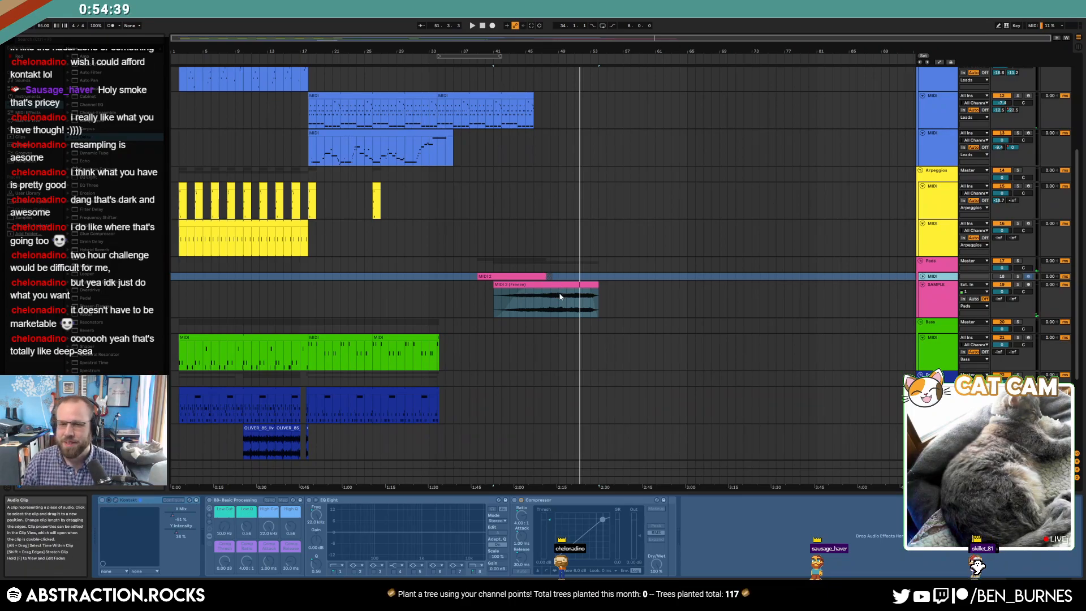
scroll(560, 300, "down", 3)
left_click(526, 308)
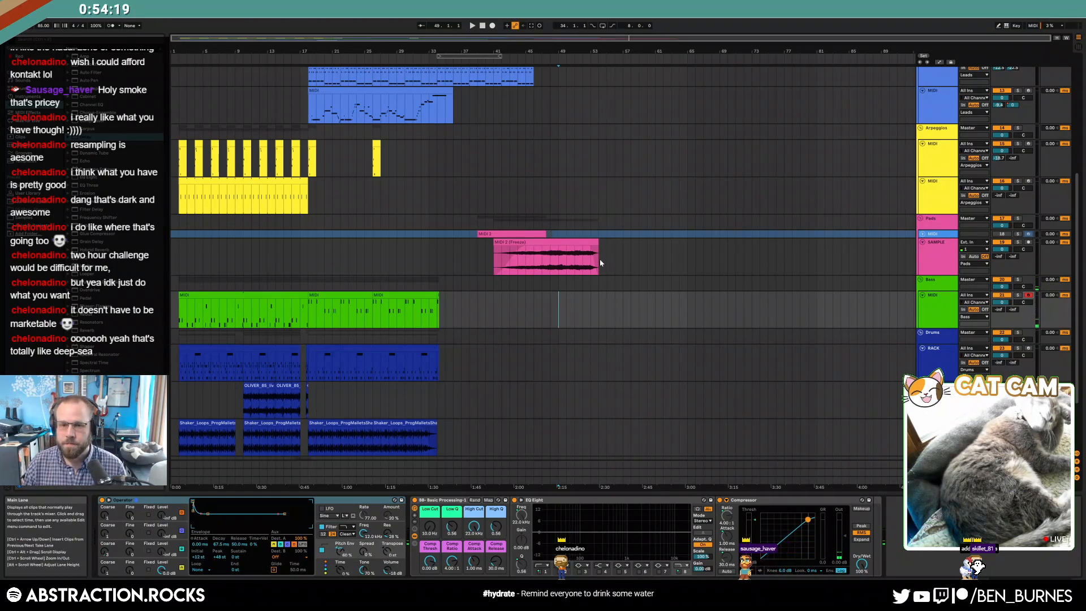
left_click(498, 314)
key("space")
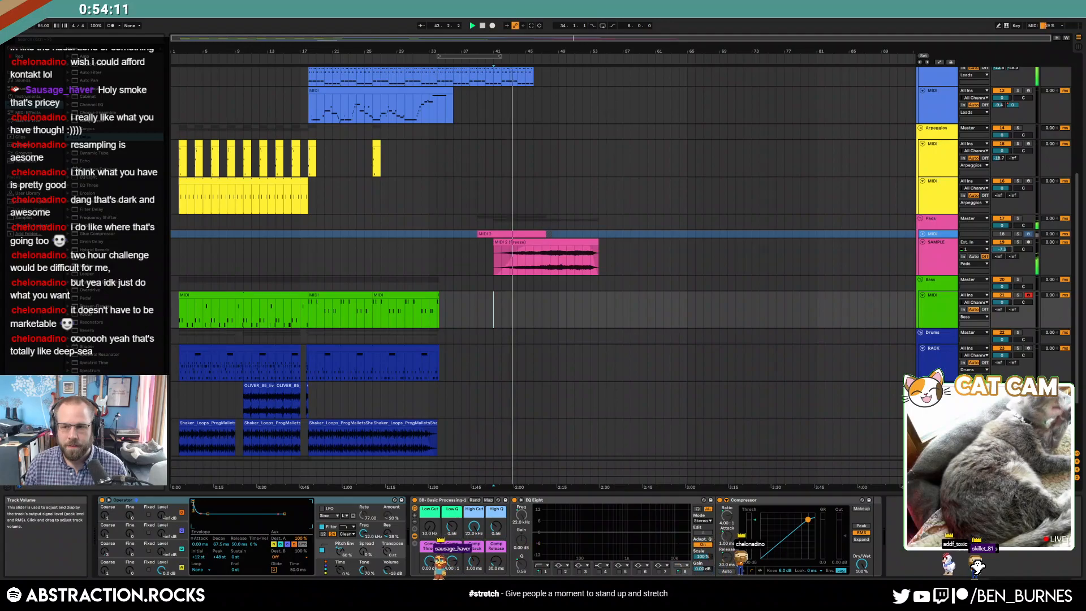
left_click_drag(1001, 249, 1001, 261)
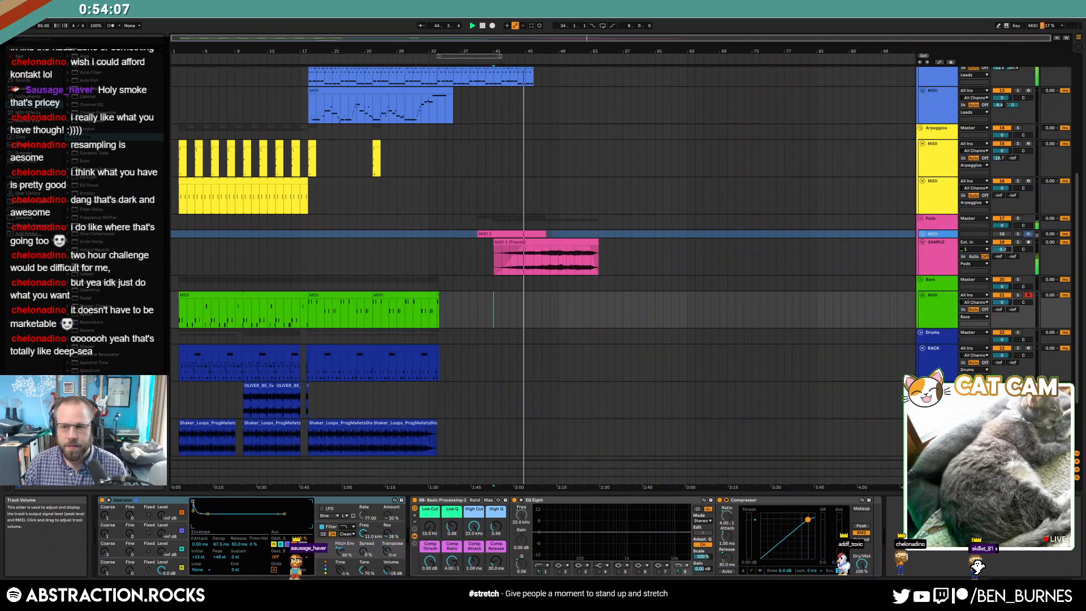
left_click(940, 249)
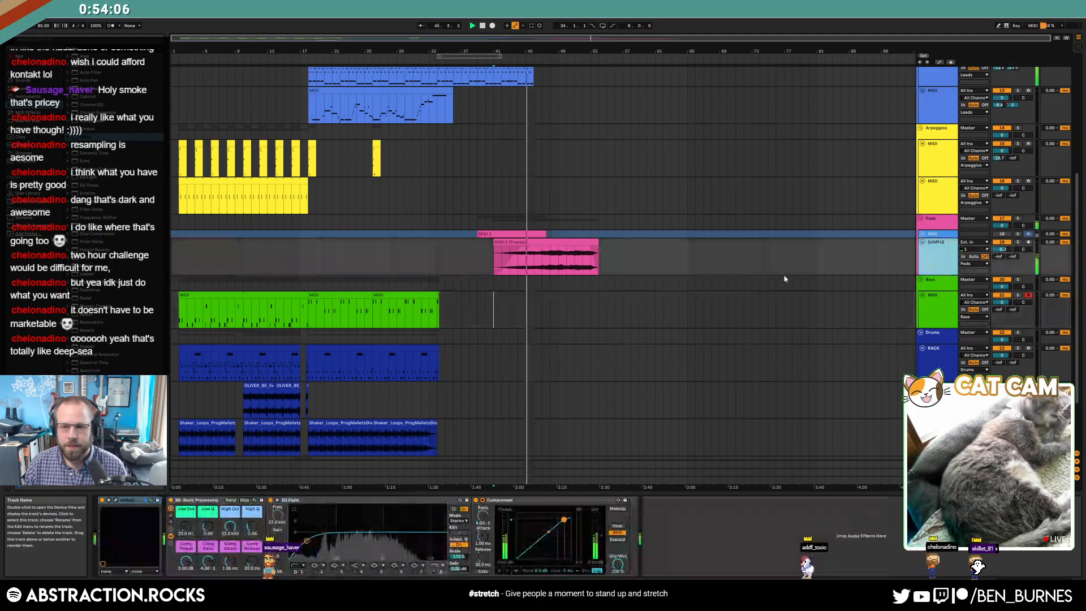
- Duplicate the bass MIDI track, delete the clips from the copy and arm it, then stop playback
left_click(935, 310)
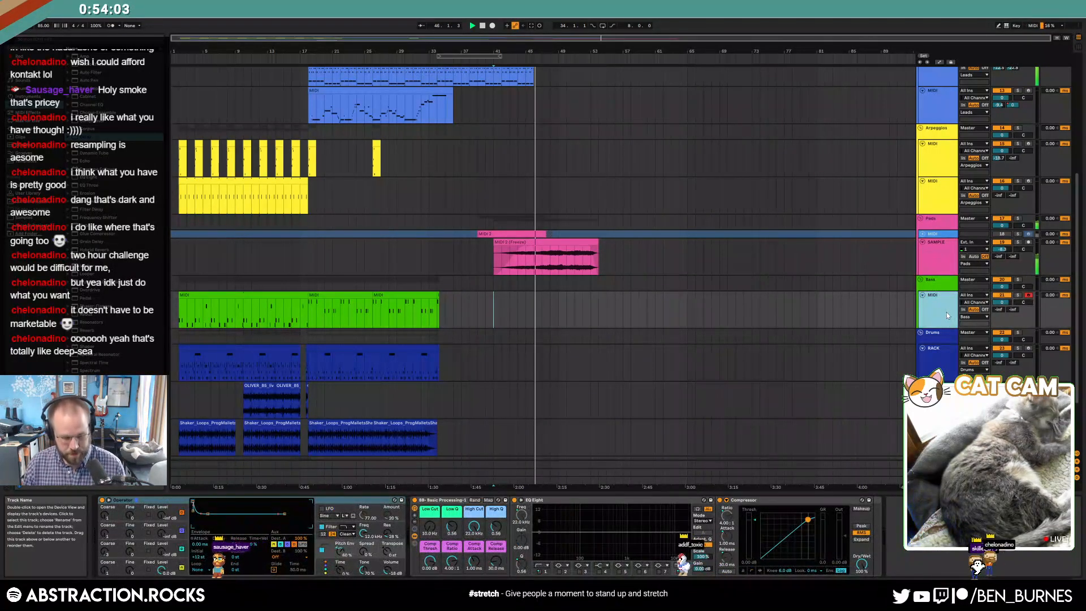
key("ctrl+d")
left_click_drag(476, 312, 133, 316)
left_click_drag(494, 349, 114, 356)
key("Delete")
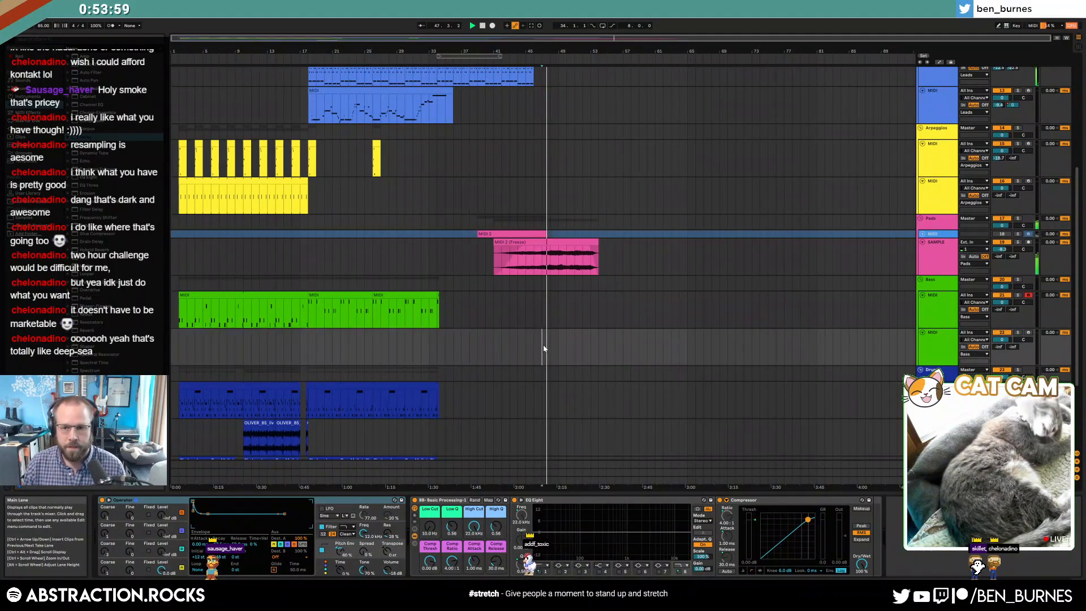
left_click(1027, 333)
key("space")
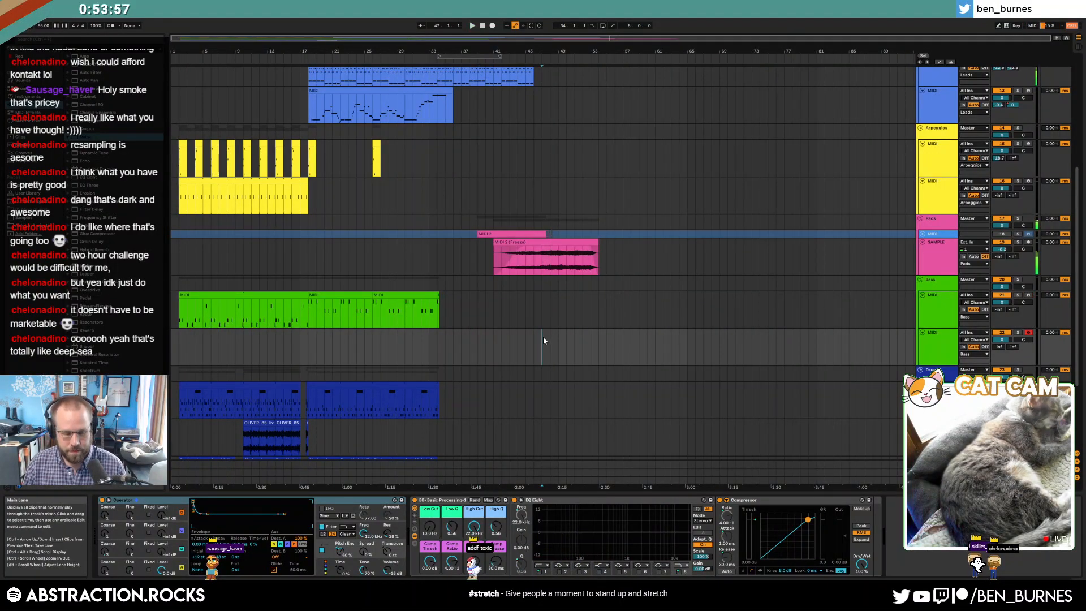
left_click_drag(999, 347, 1012, 294)
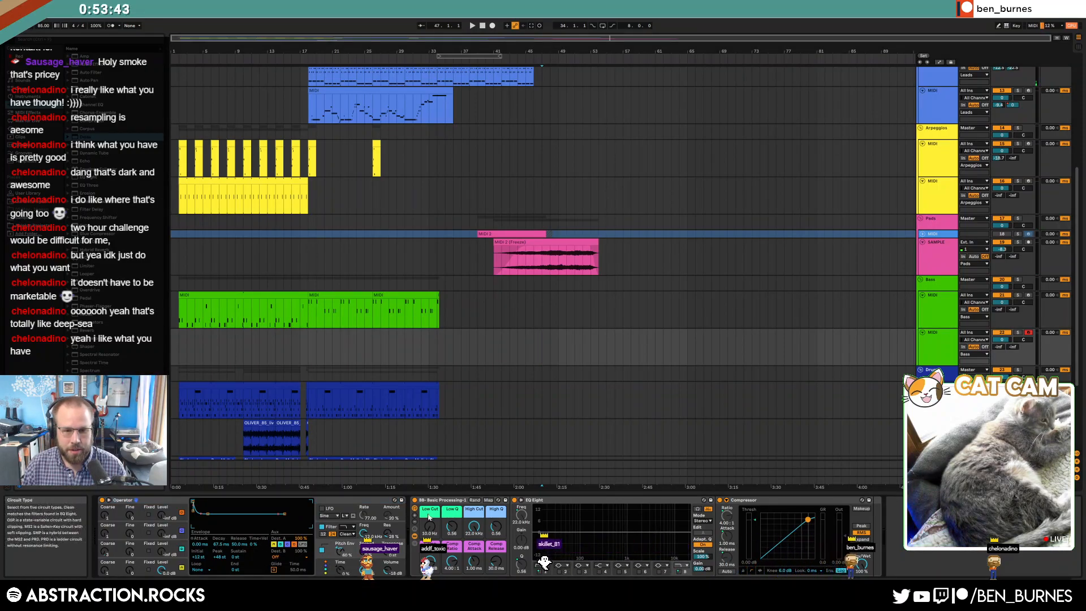
- Create a four-bar MIDI clip at bar 49 on the new bass track and draw a half-bar C1 note at its start
left_click(534, 349)
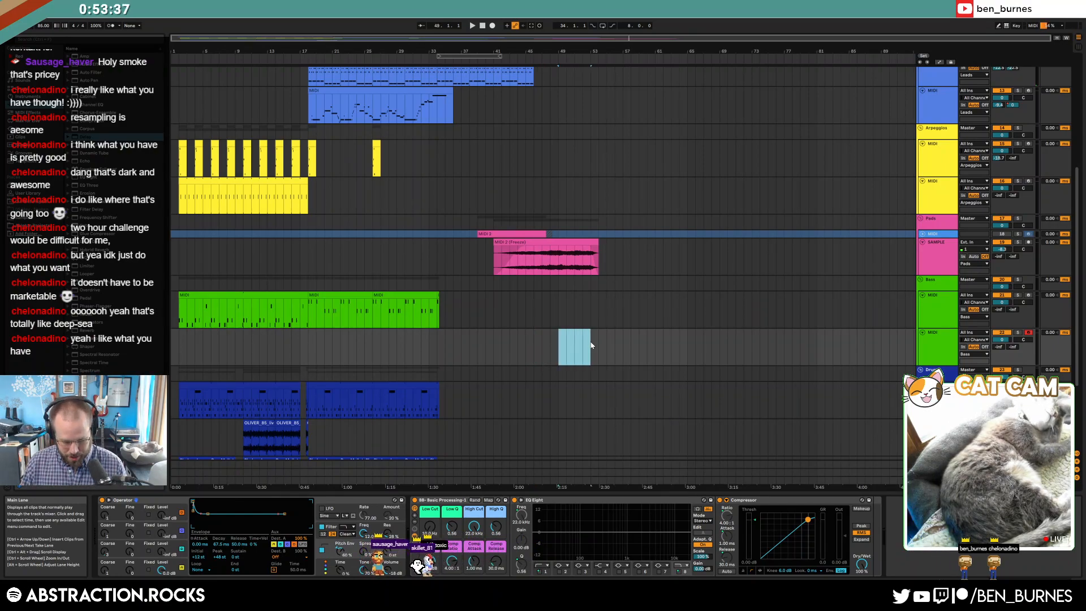
key("ctrl+shift+m")
left_click_drag(256, 495, 251, 339)
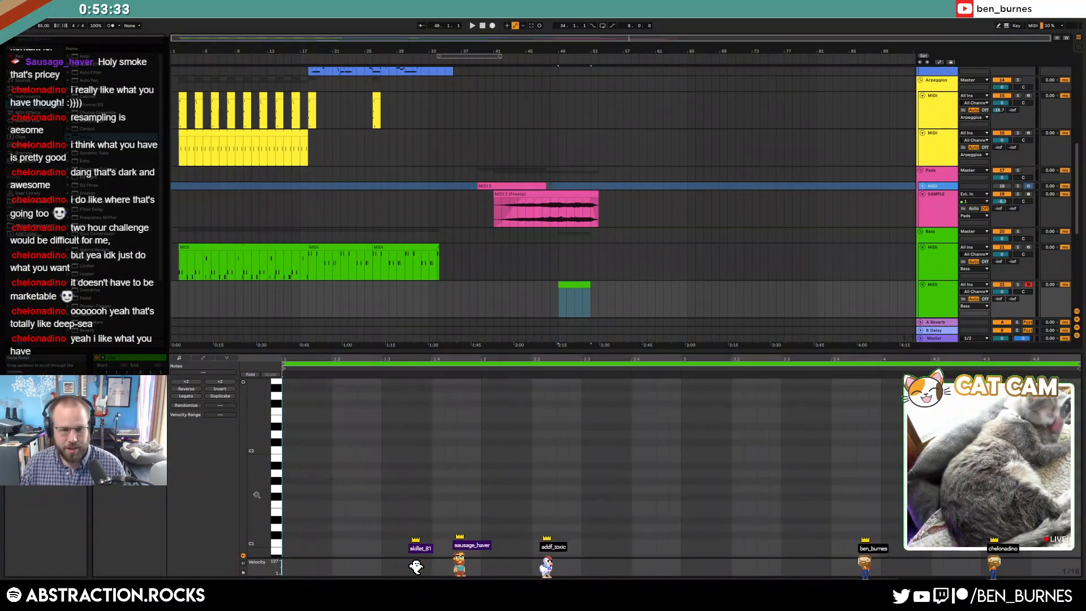
double_click(292, 544)
left_click_drag(292, 544, 329, 542)
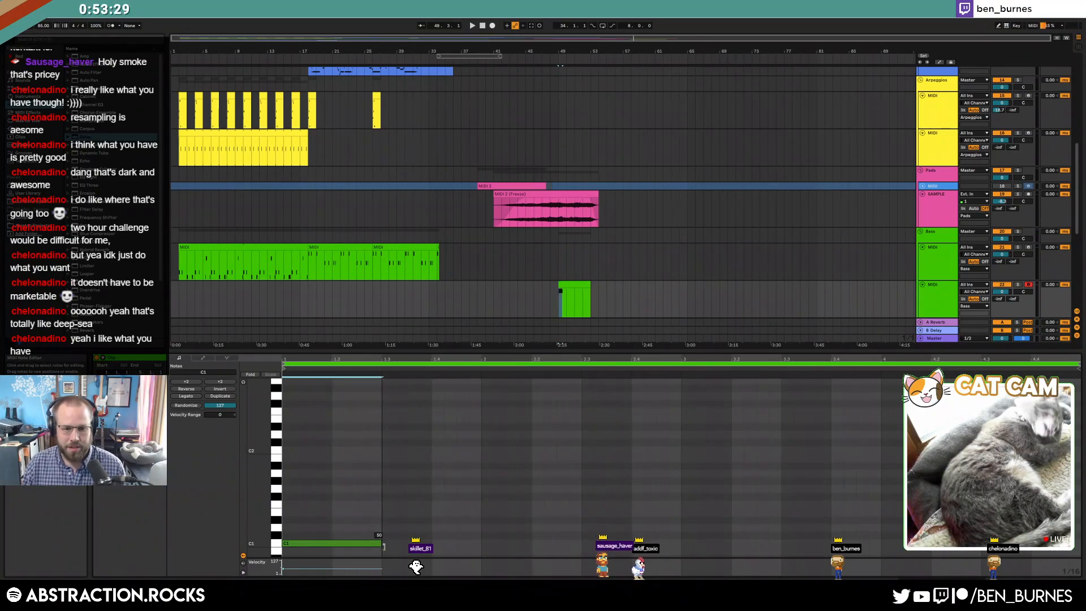
- Set the envelope decay in the new bass track's Operator to 104 ms and play the clip
key("shift+Tab")
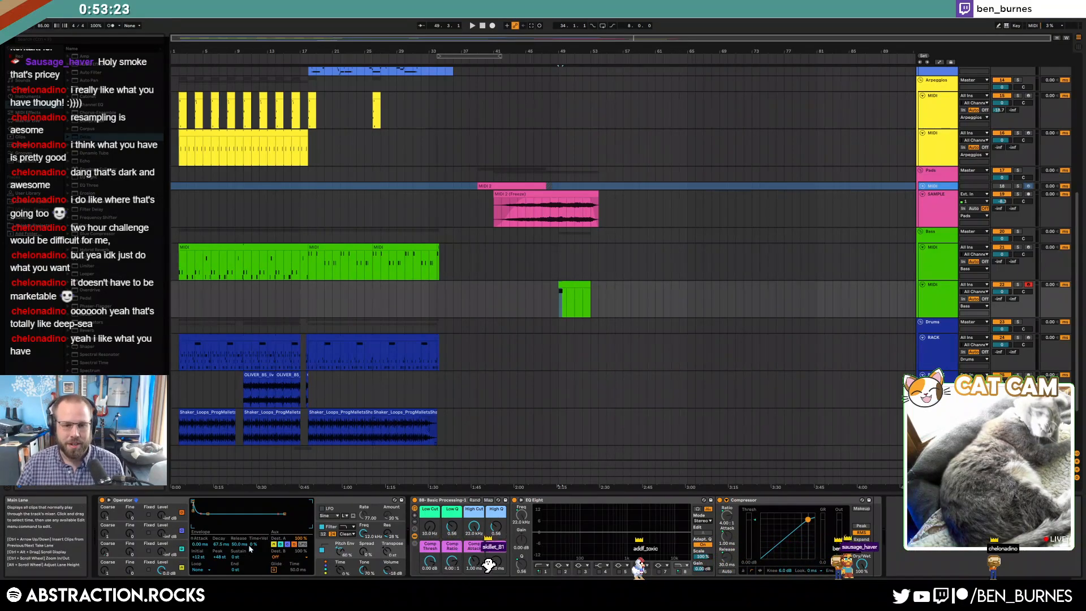
left_click_drag(219, 543, 220, 536)
key("space")
- Duplicate the C1 note three times across the bass clip and loop the clip's four bars from bar 49
left_click(563, 283)
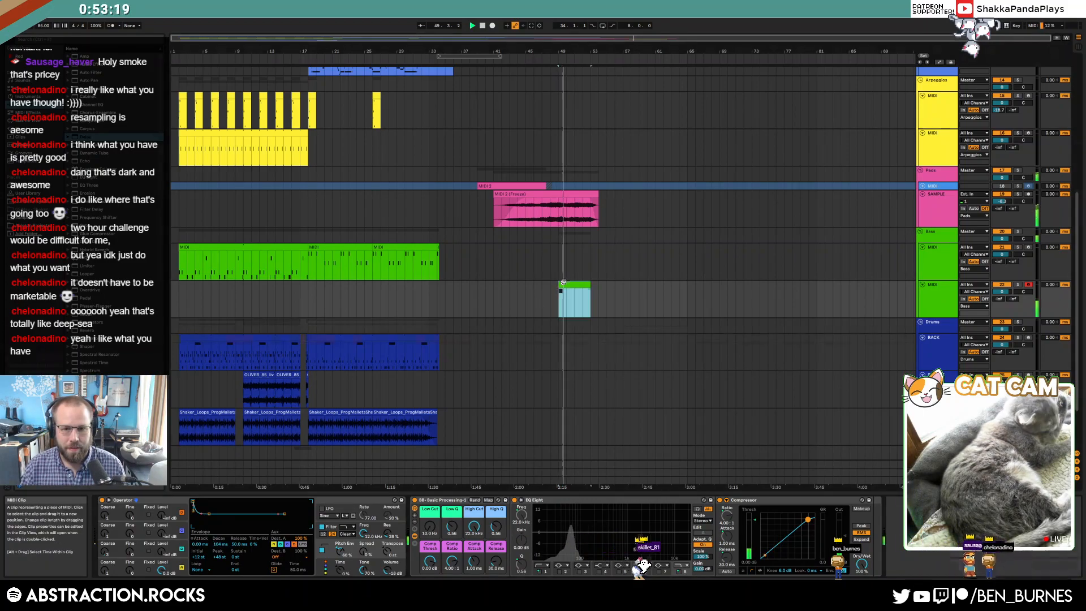
double_click(563, 283)
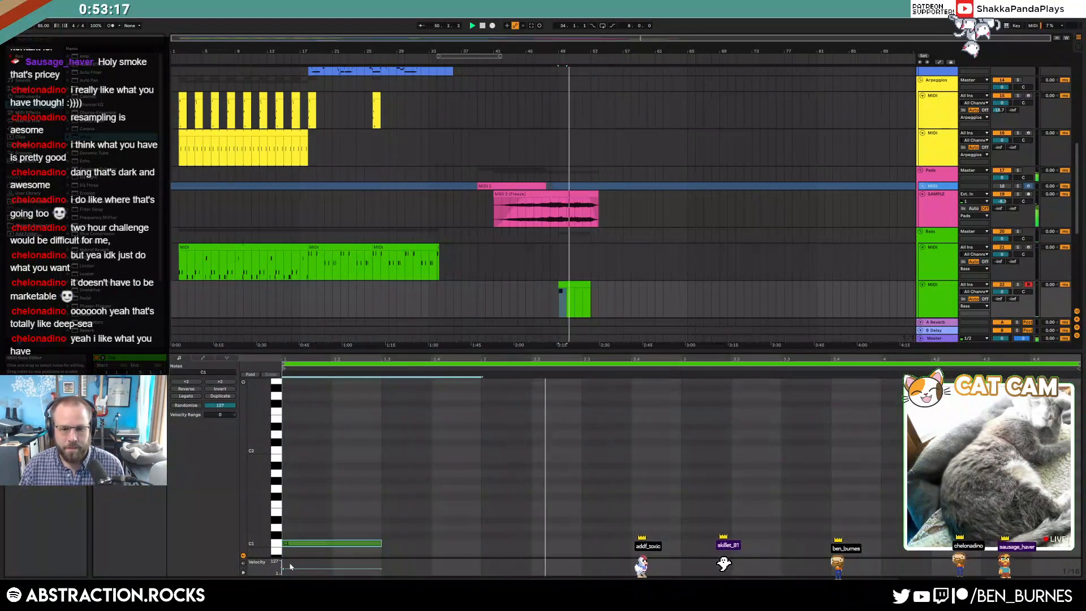
key("ctrl+d")
key("ctrl+d")
key("ctrl+d")
left_click(578, 285)
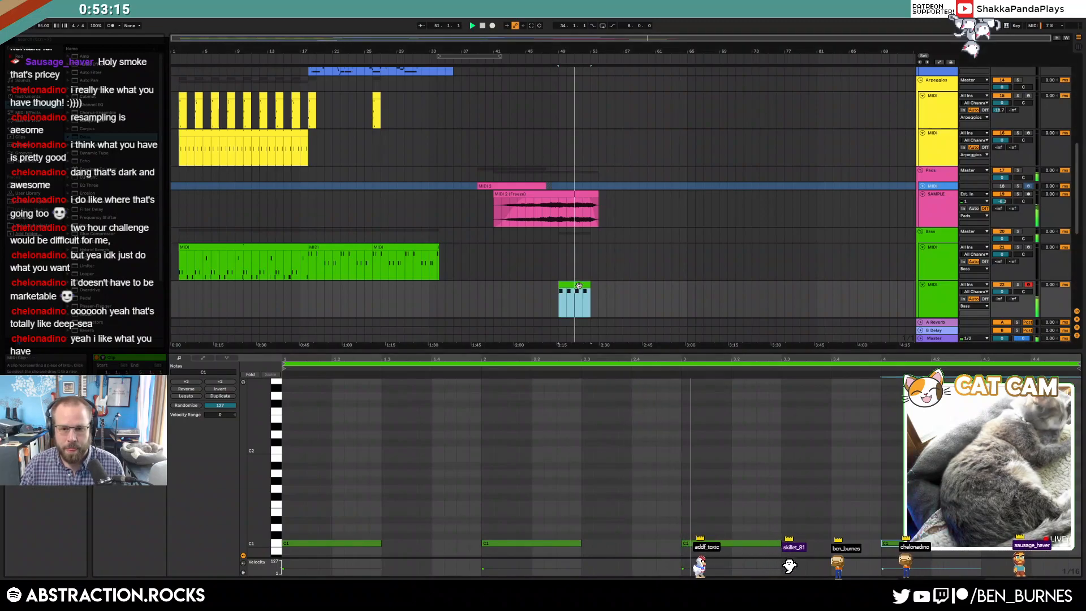
key("ctrl+l")
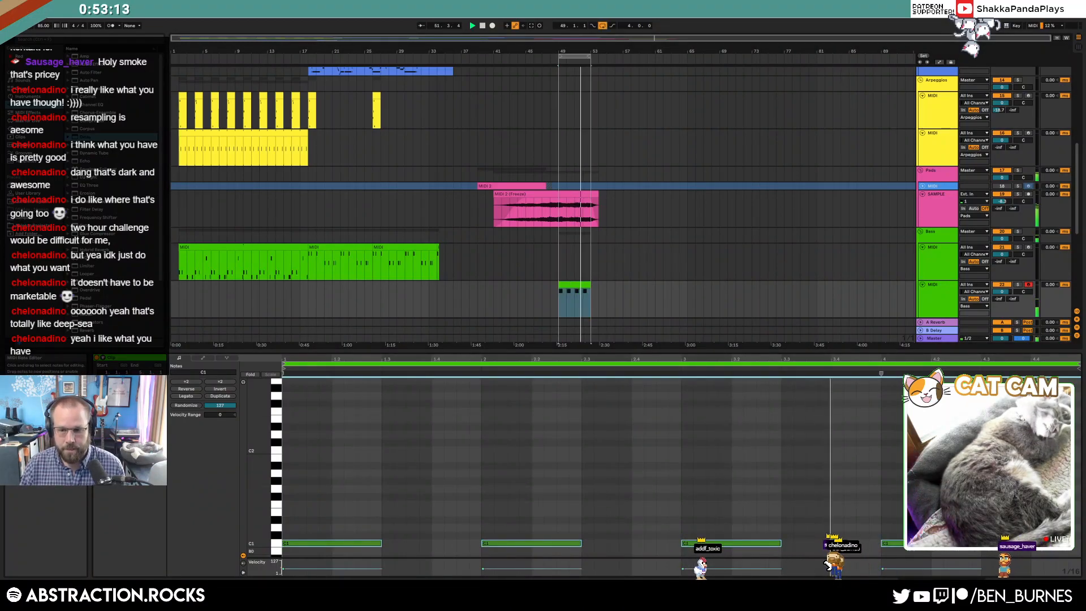
left_click(908, 503)
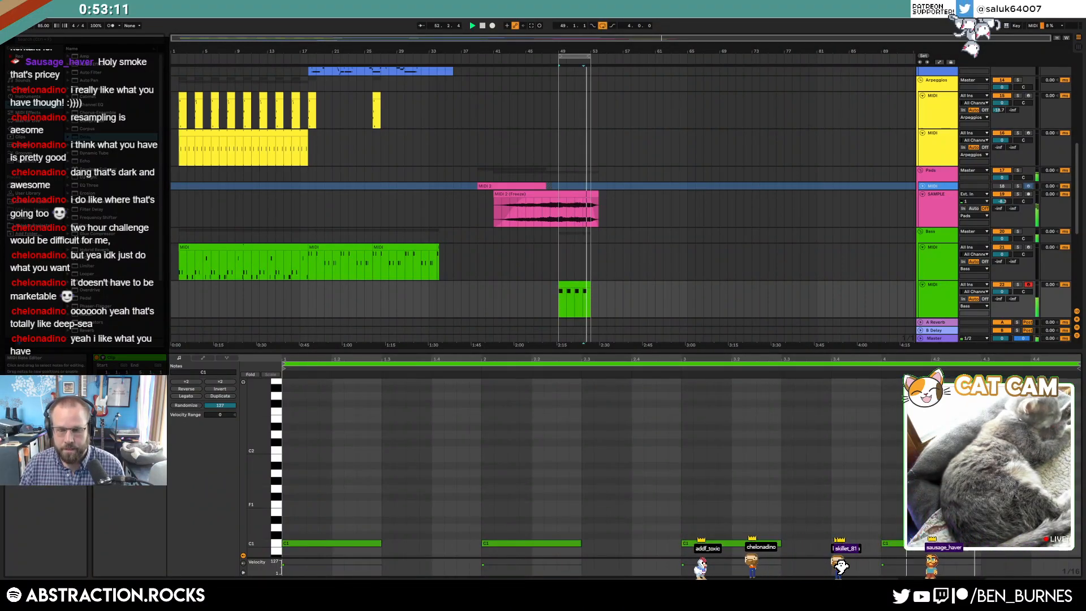
- Add a Delay device after Operator on the new bass track and adjust its bandpass filter
key("shift+Tab")
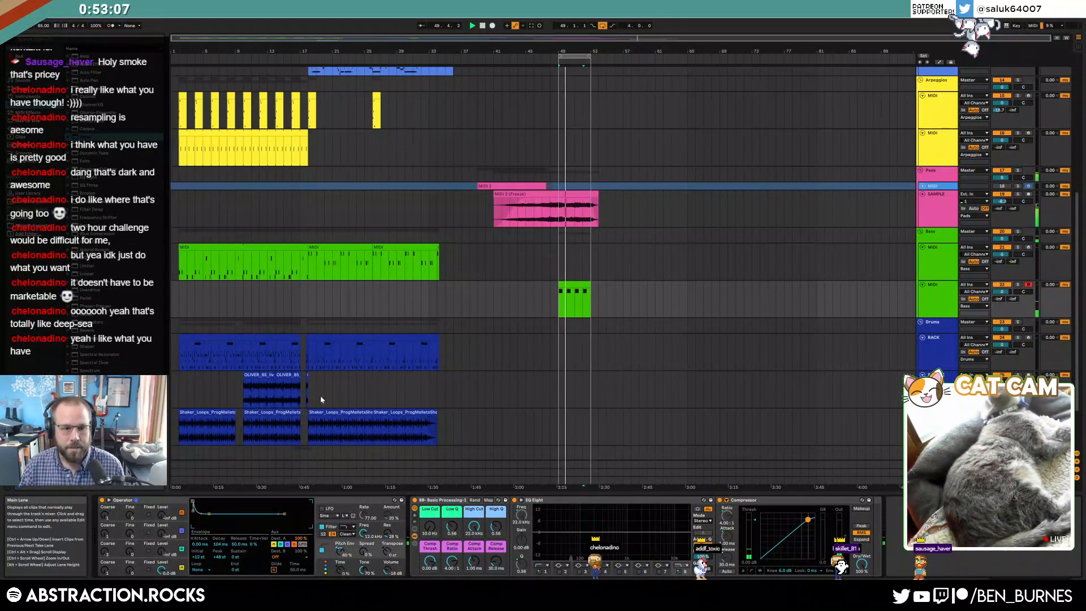
left_click_drag(95, 139, 419, 537)
left_click_drag(502, 513, 514, 530)
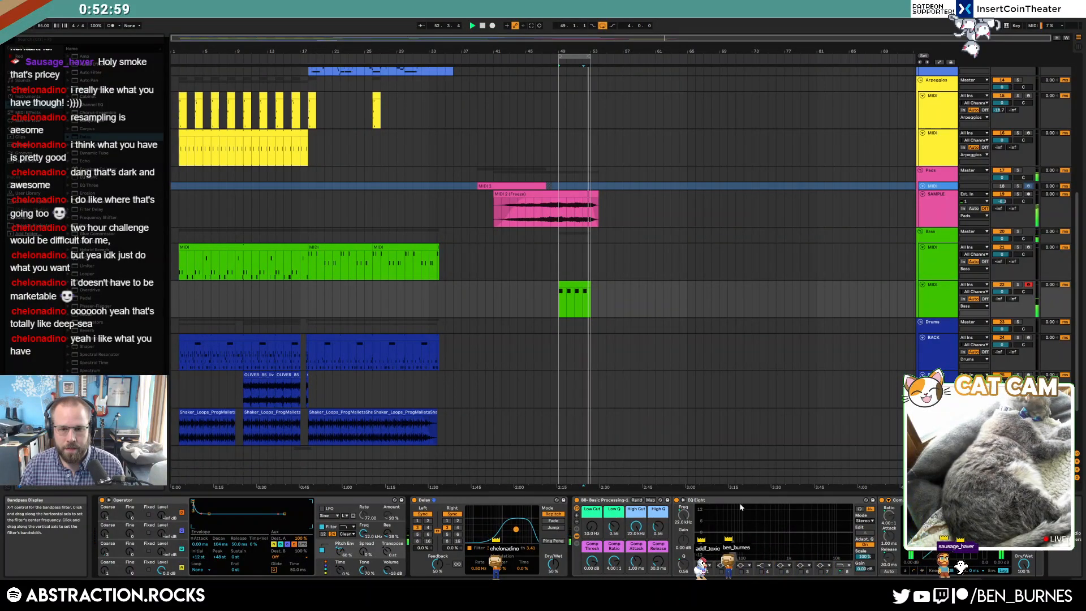
- Open the looped bass clip in the note editor and select all of its notes
left_click(574, 284)
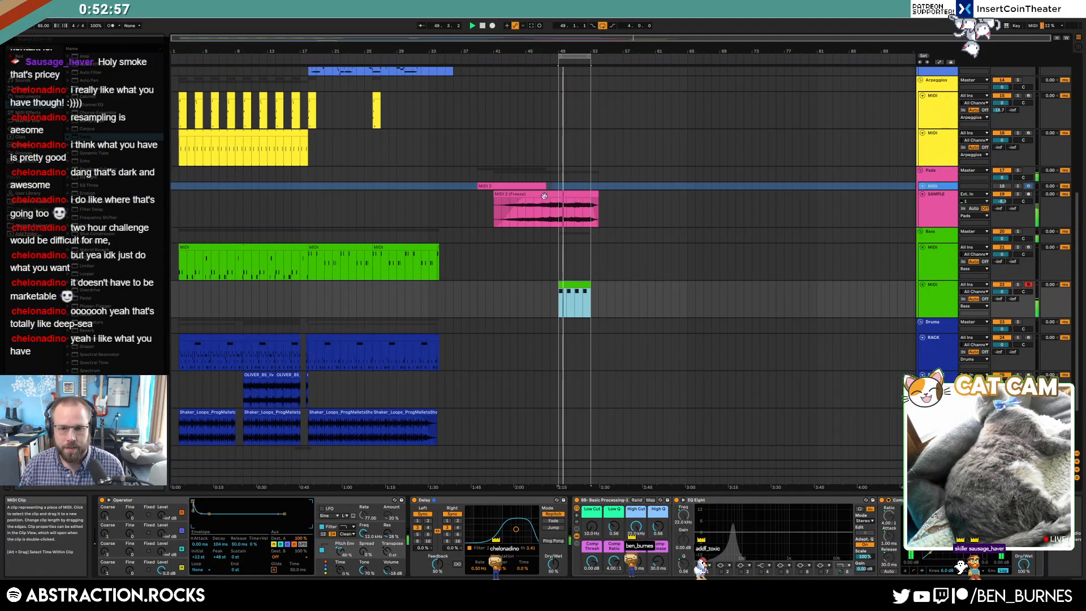
double_click(579, 287)
left_click(340, 480)
key("ctrl+a")
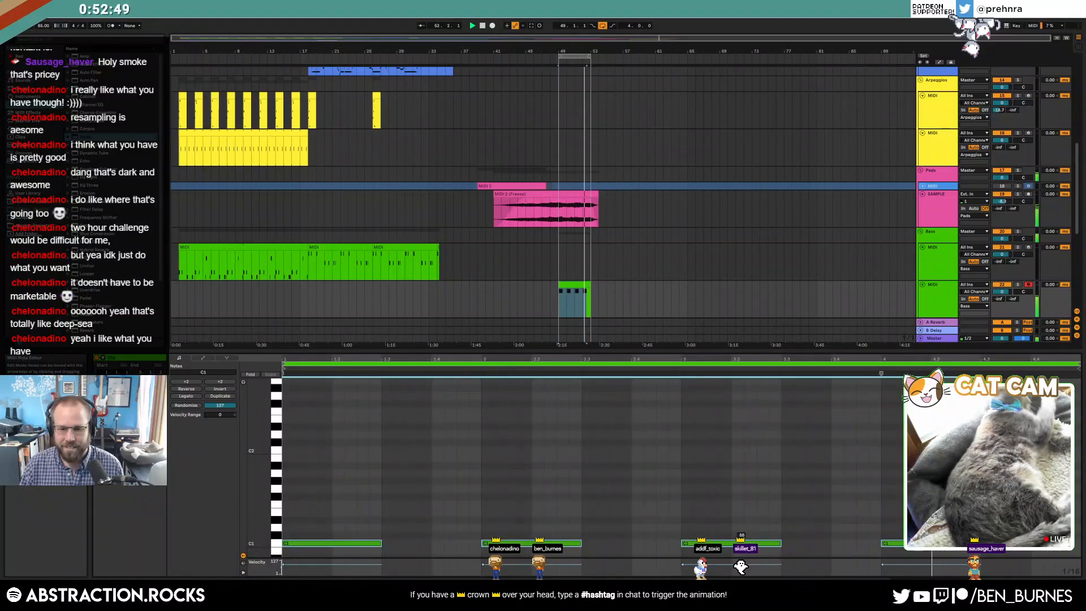
- Set the waveform of oscillator B in the new bass track's Operator to Saw 3
key("shift+Tab")
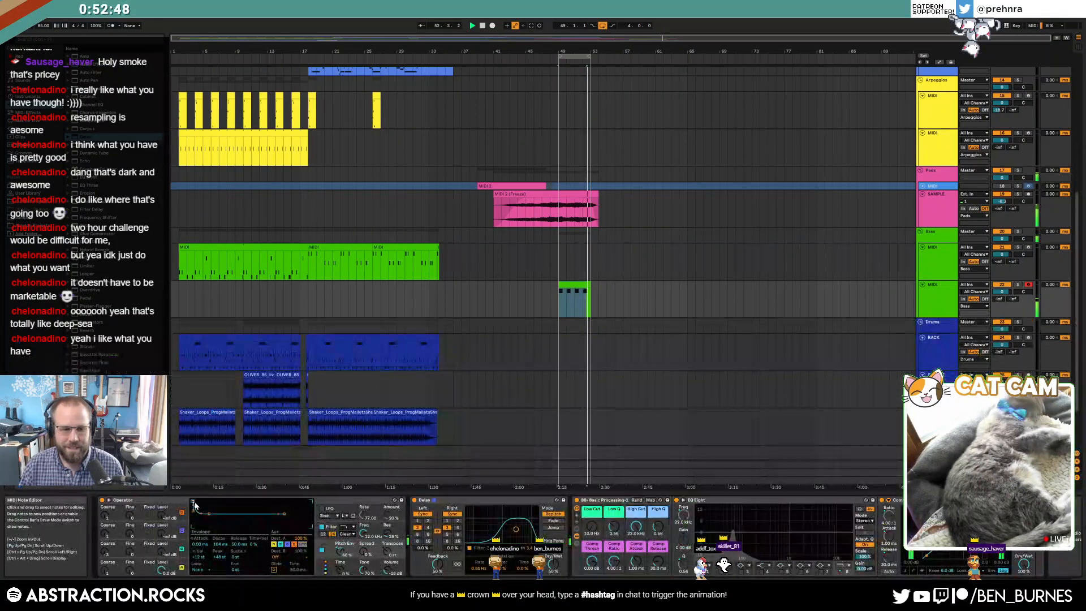
left_click(119, 543)
left_click(283, 543)
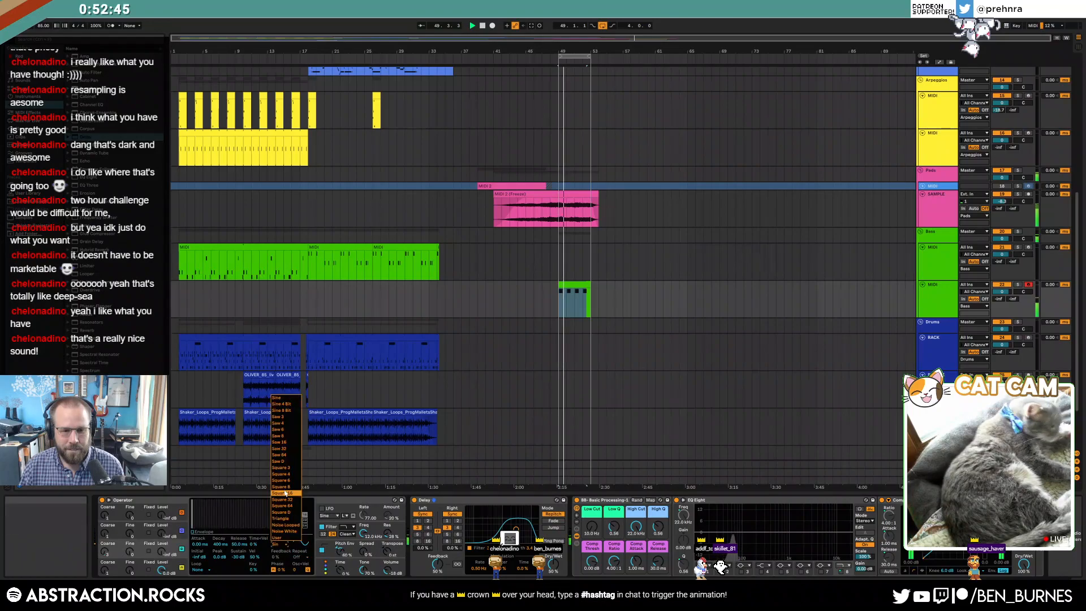
left_click(278, 418)
- Set Operator's filter frequency to about 3.81 kHz and adjust oscillator B's output level on the new bass track
left_click_drag(363, 534, 363, 565)
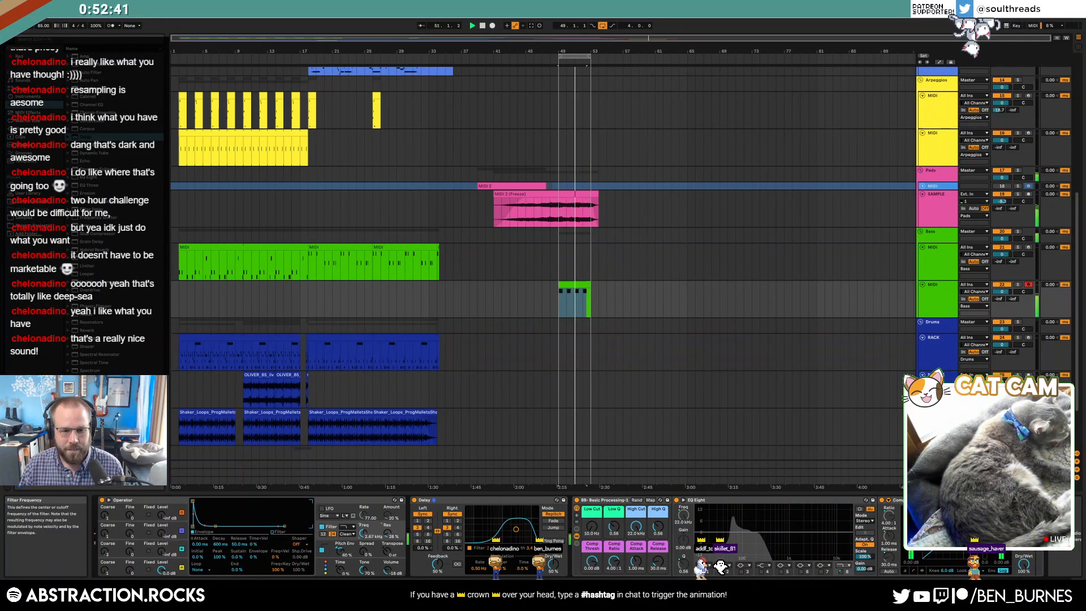
left_click(182, 551)
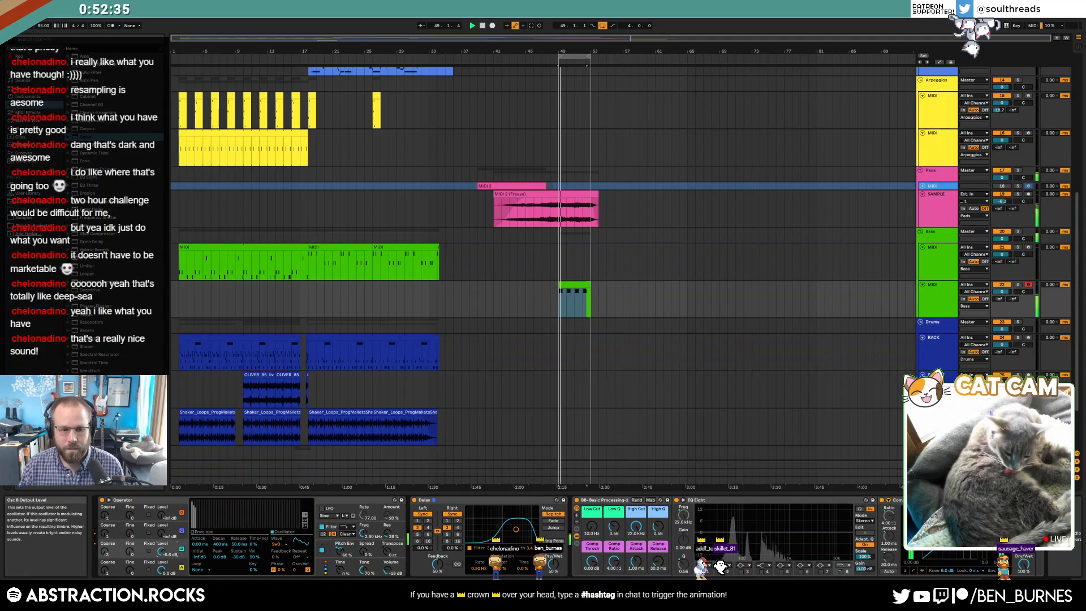
left_click_drag(364, 535, 364, 526)
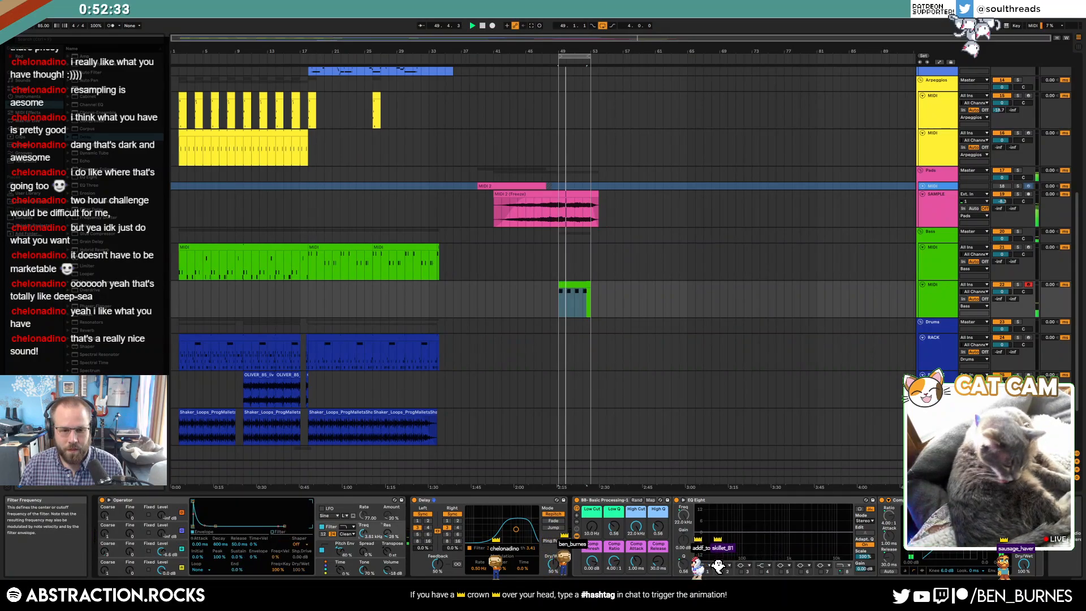
left_click_drag(161, 550, 161, 561)
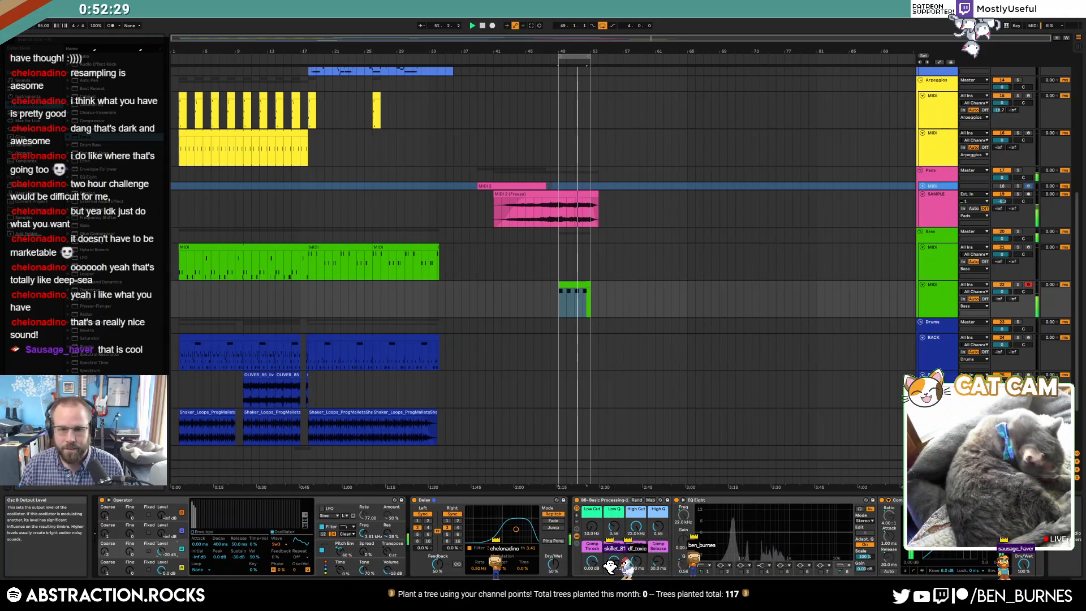
- Lower oscillator B's output level on the original bass track, then select the looped bass clip and the drum RACK track
left_click(421, 264)
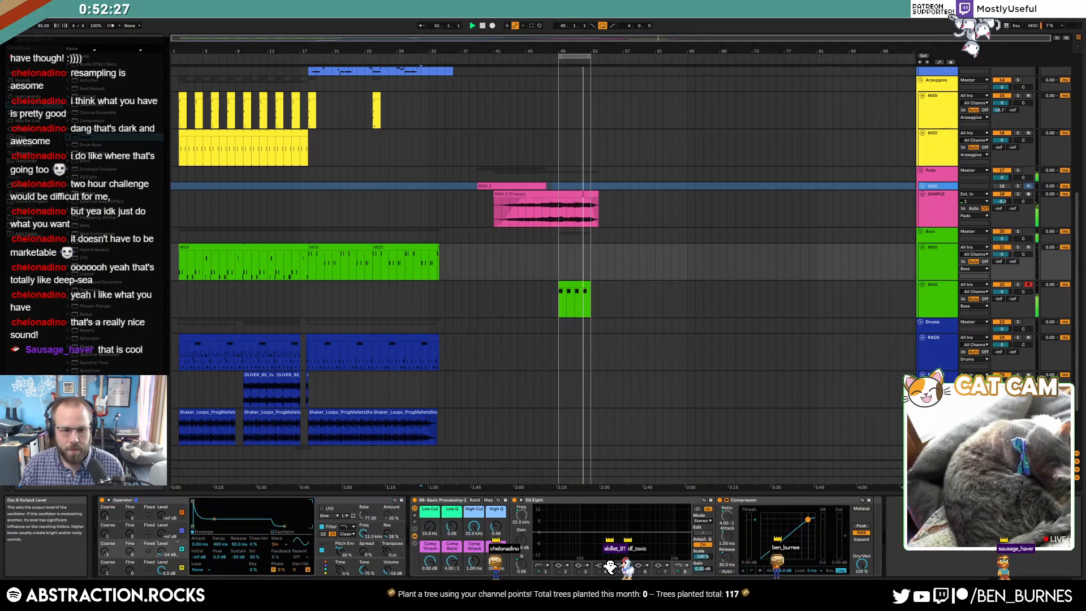
left_click_drag(161, 551, 161, 556)
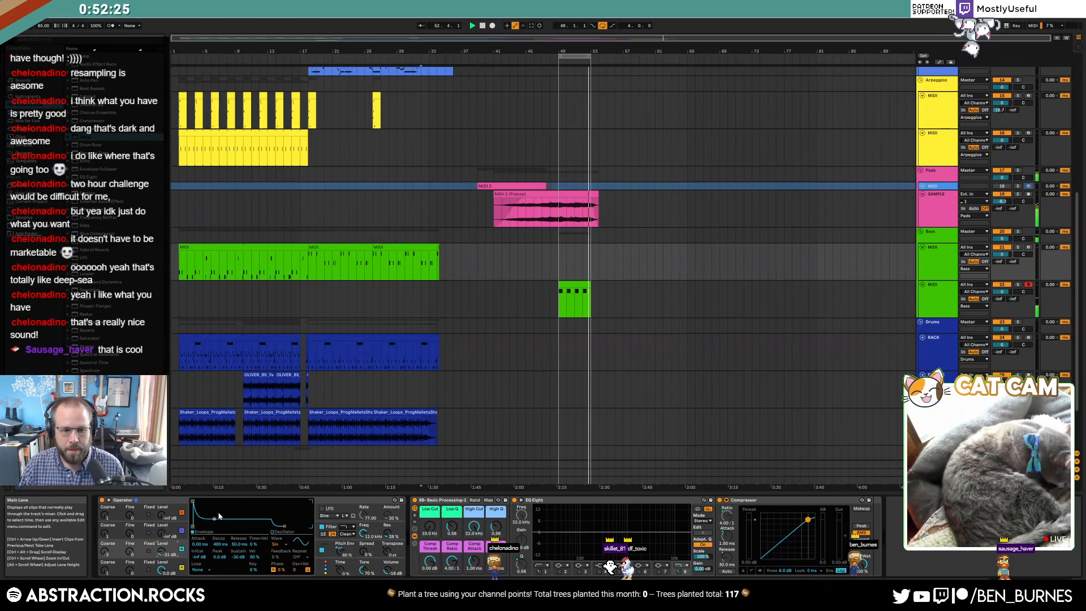
left_click(581, 285)
left_click(937, 362)
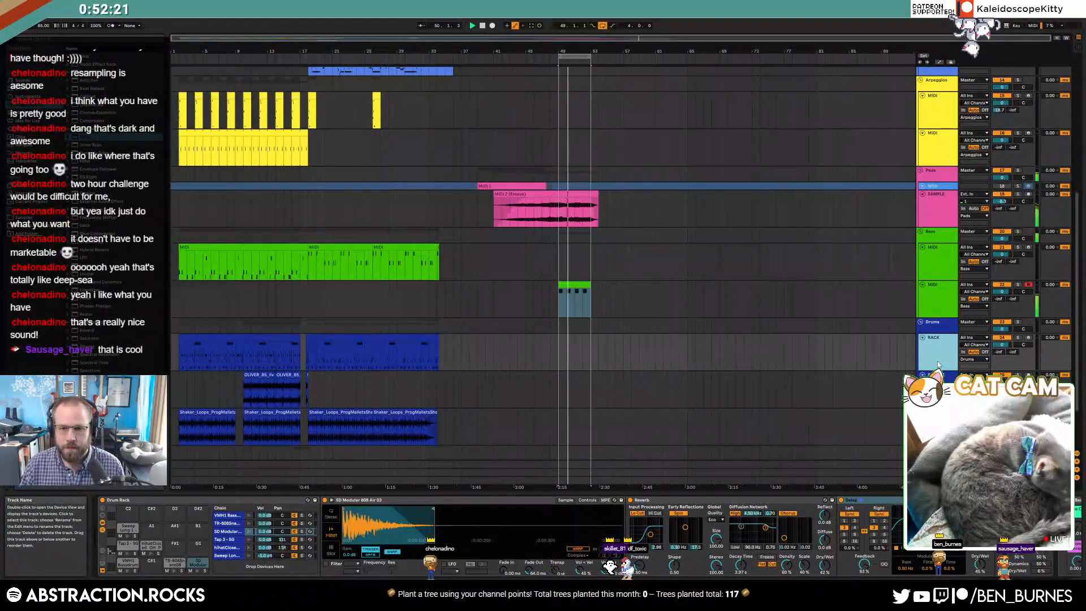
- Arm the Kontakt lead track, record a four-bar MIDI take from bar 49, and return the insert marker to the clip's start
scroll(704, 335, "up", 4)
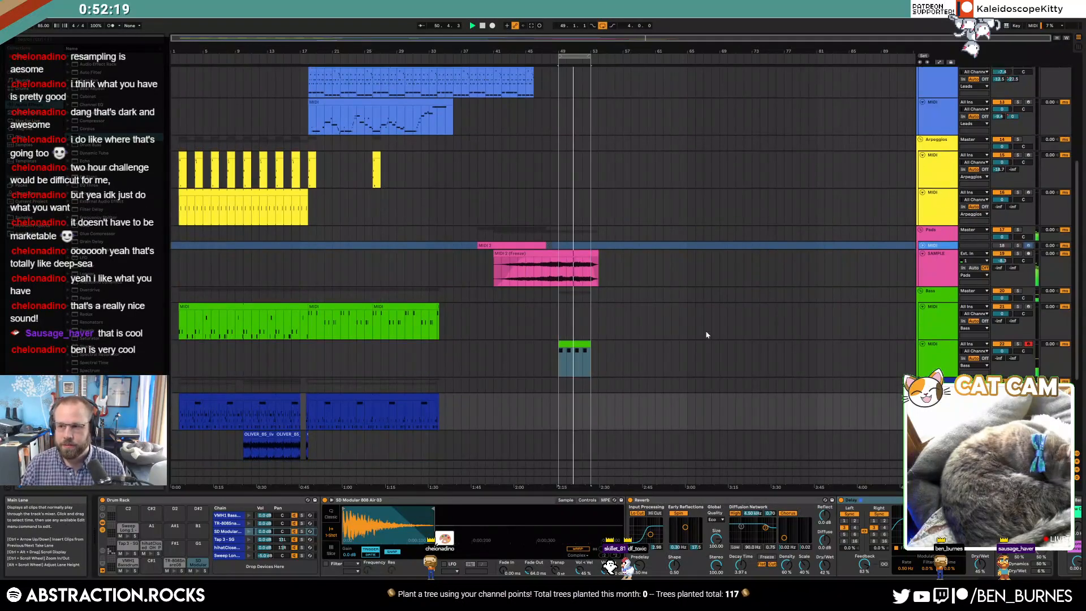
key("space")
left_click(558, 141)
left_click(1028, 125)
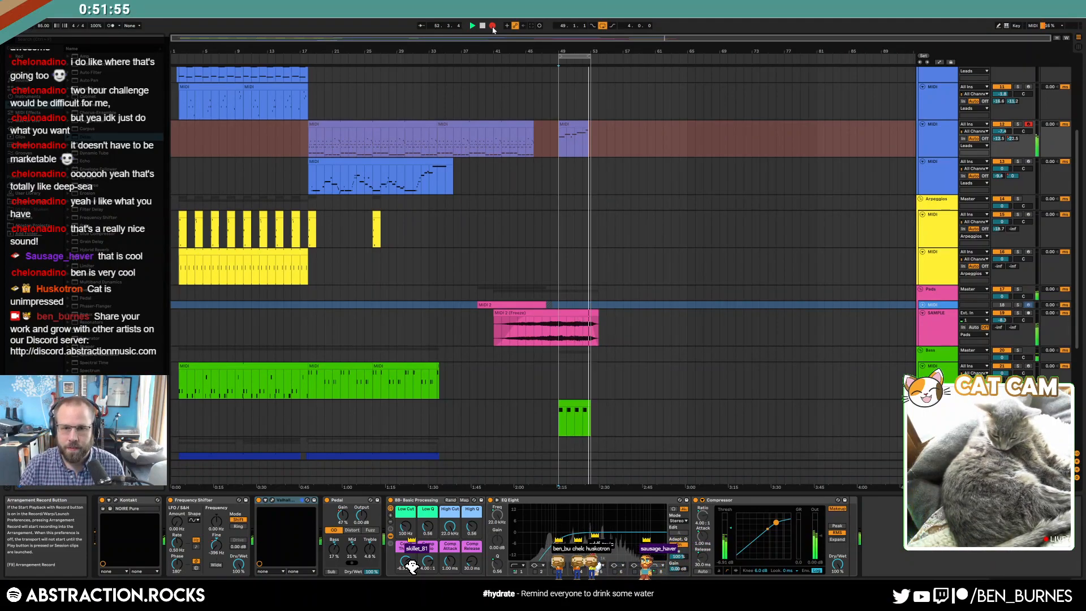
left_click(492, 27)
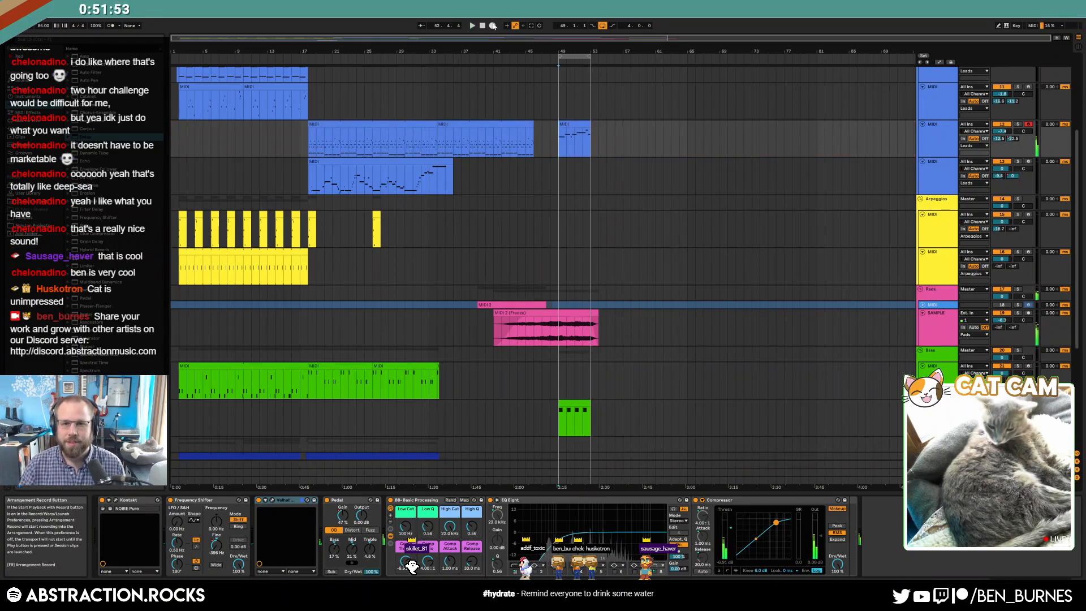
left_click(557, 142)
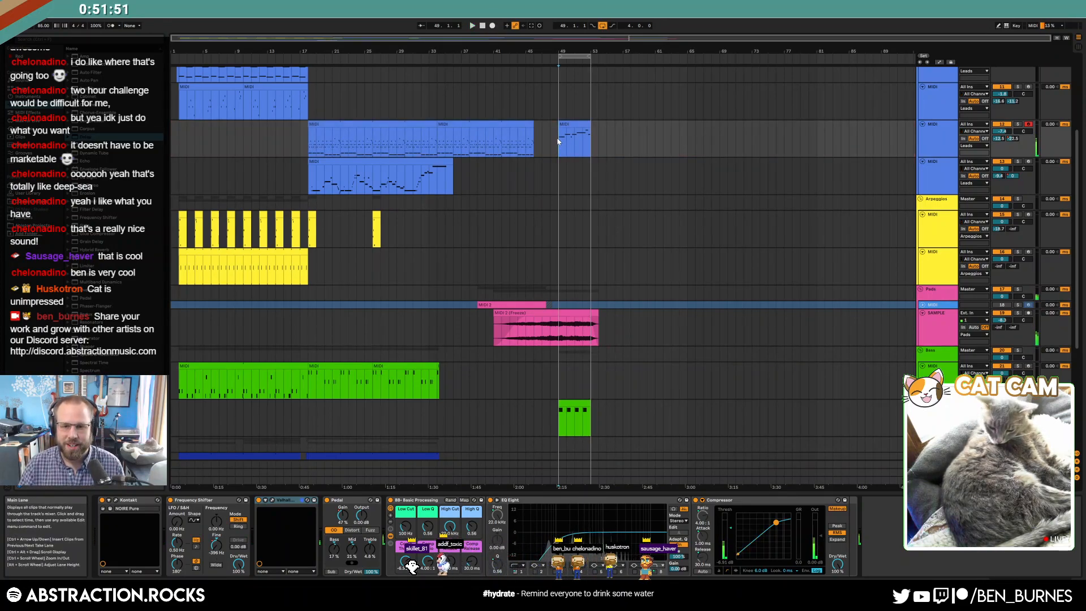
- Play the loop and nudge individual notes of the recorded Kontakt lead clip at bar 49 into better timing
key("space")
double_click(574, 135)
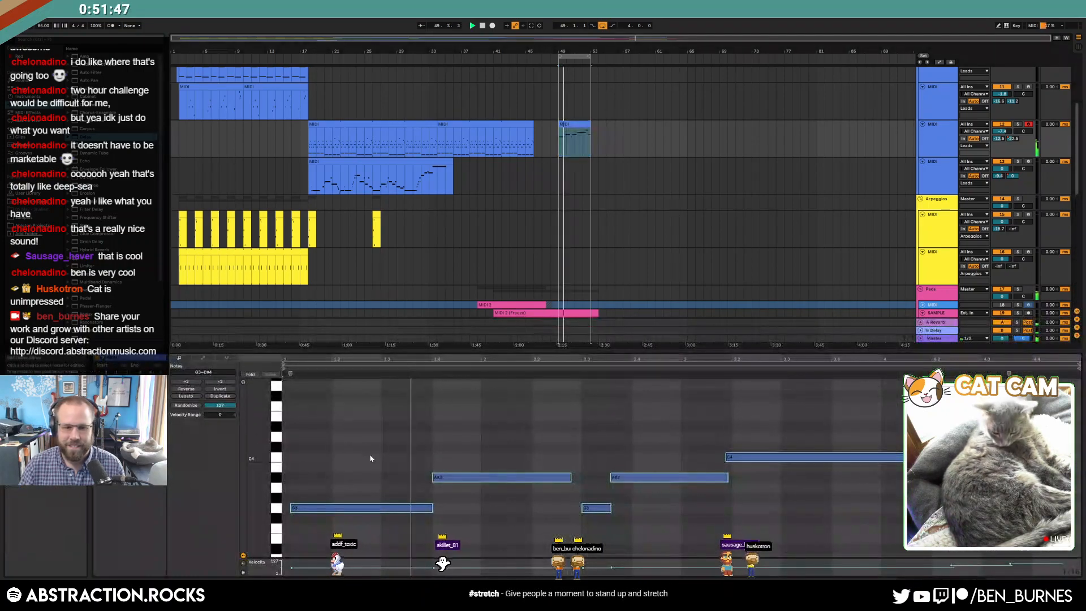
left_click(706, 478)
key("Left")
left_click_drag(783, 428, 801, 484)
key("Right")
left_click(981, 426)
key("Right")
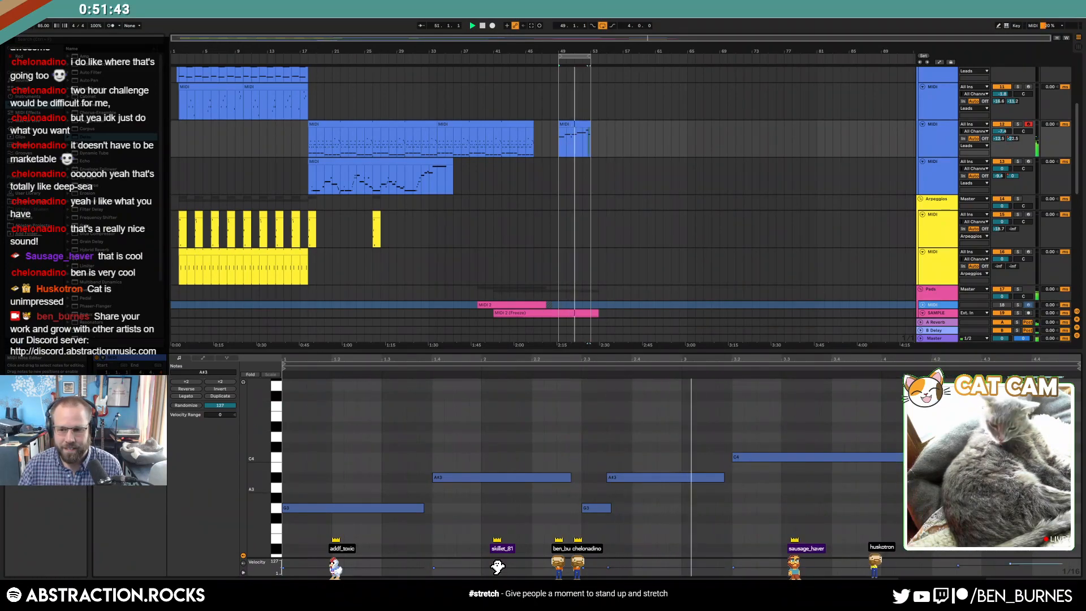
key("shift+Tab")
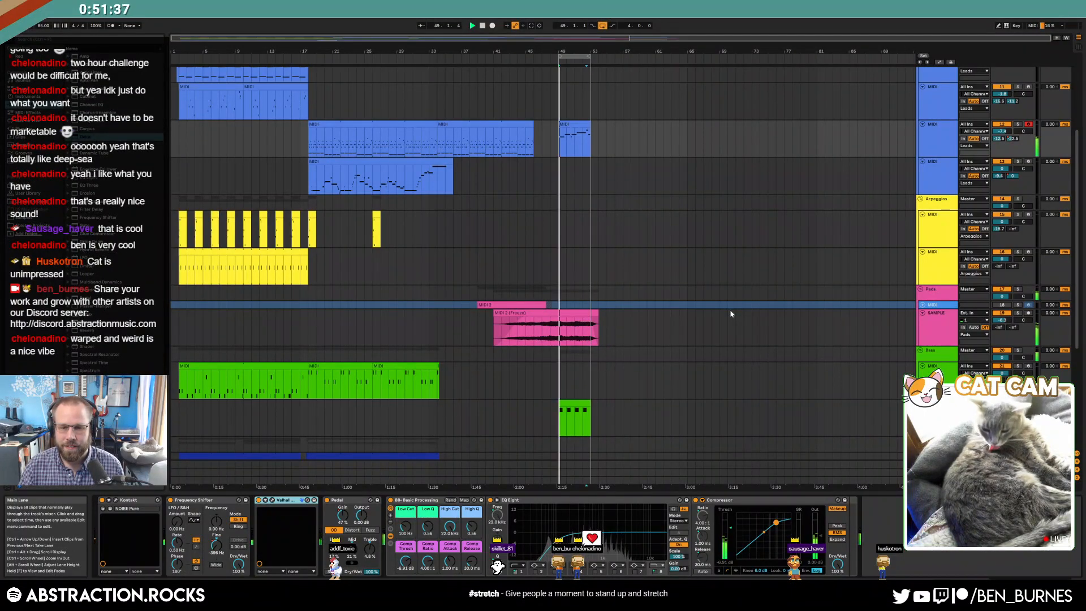
mouse_move(591, 321)
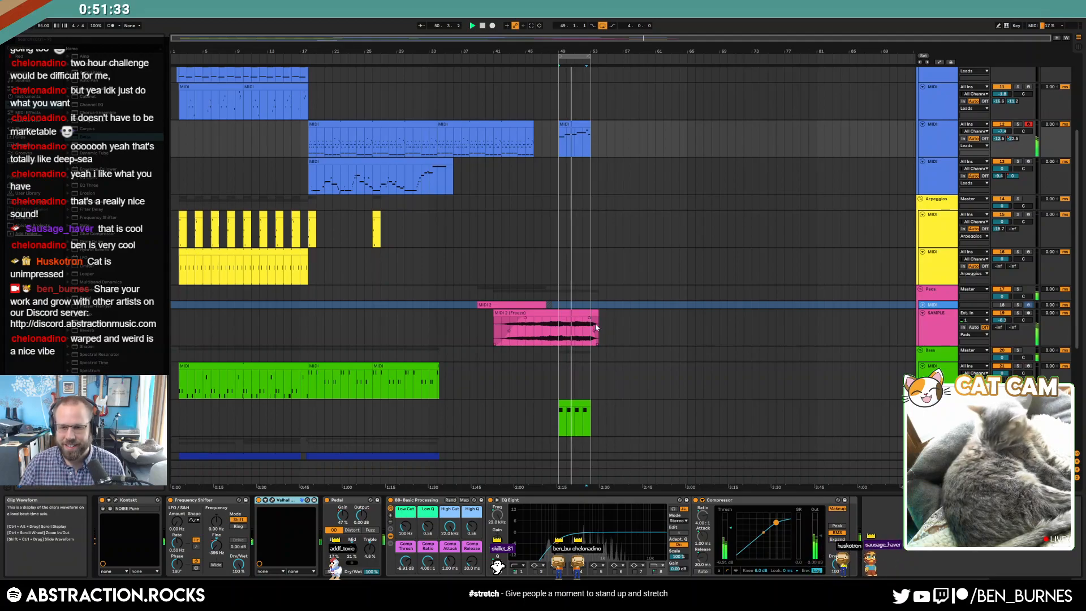
- Arm the Analog lead track and shape a rising Unison Detune automation ramp near the end of its existing clip
left_click(938, 183)
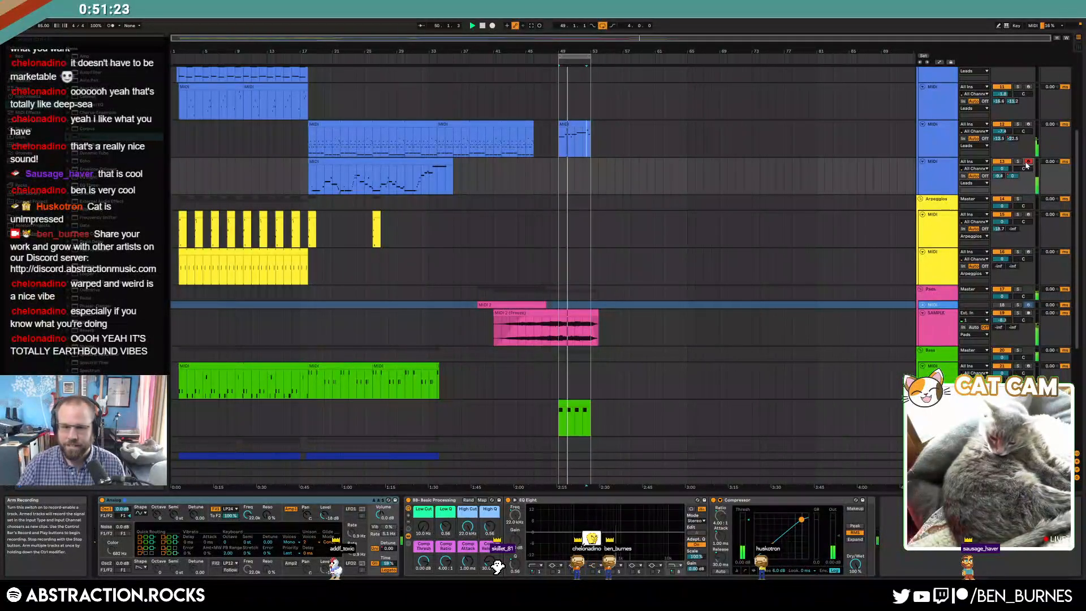
key("a")
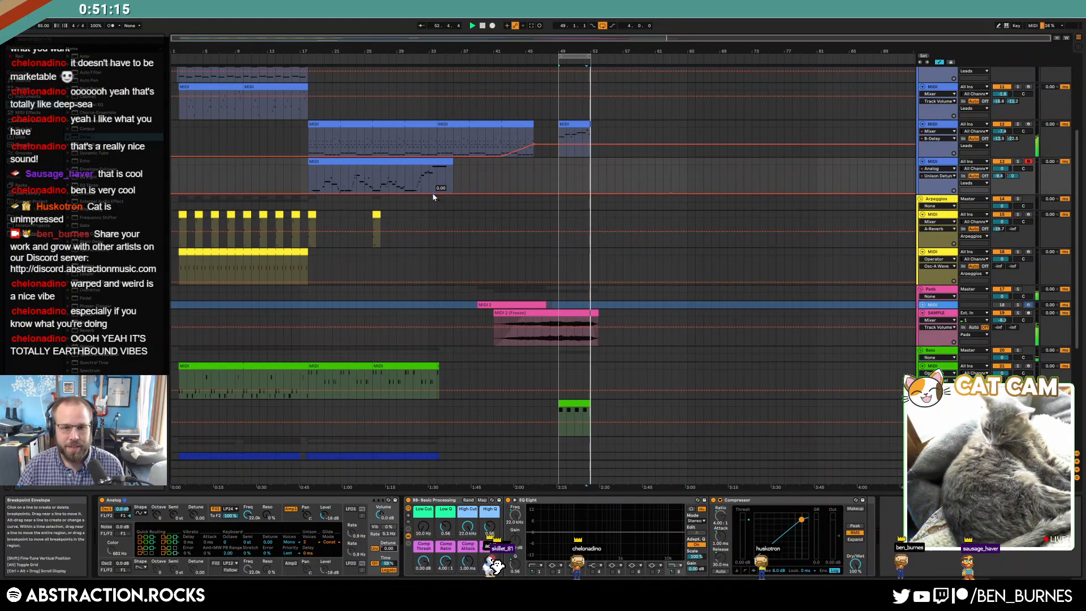
left_click_drag(443, 192, 447, 167)
left_click(445, 169)
scroll(469, 178, "down", 2)
scroll(480, 167, "up", 1)
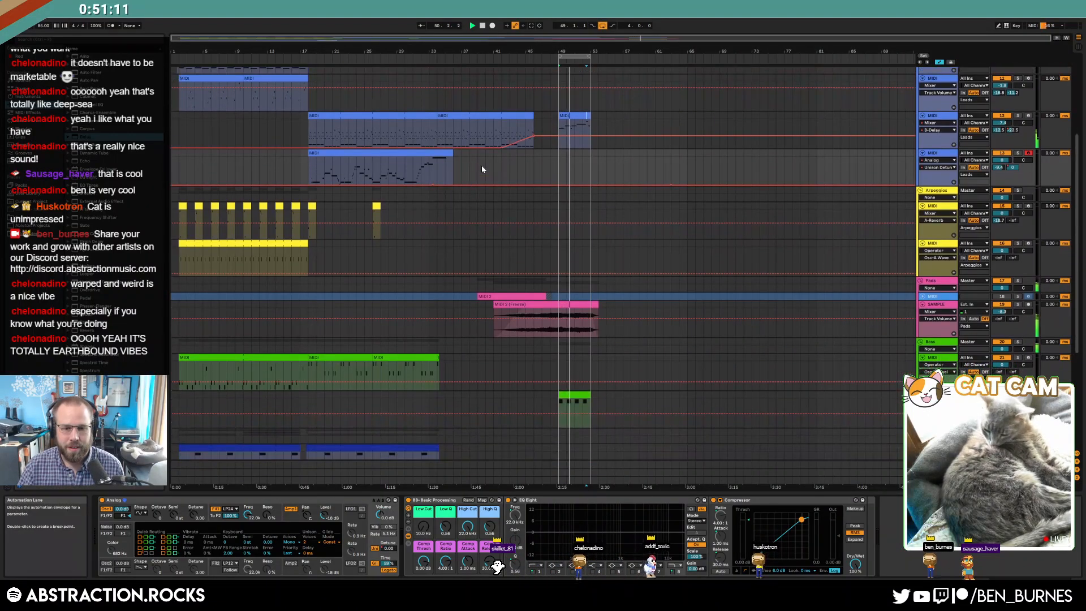
scroll(482, 169, "up", 1)
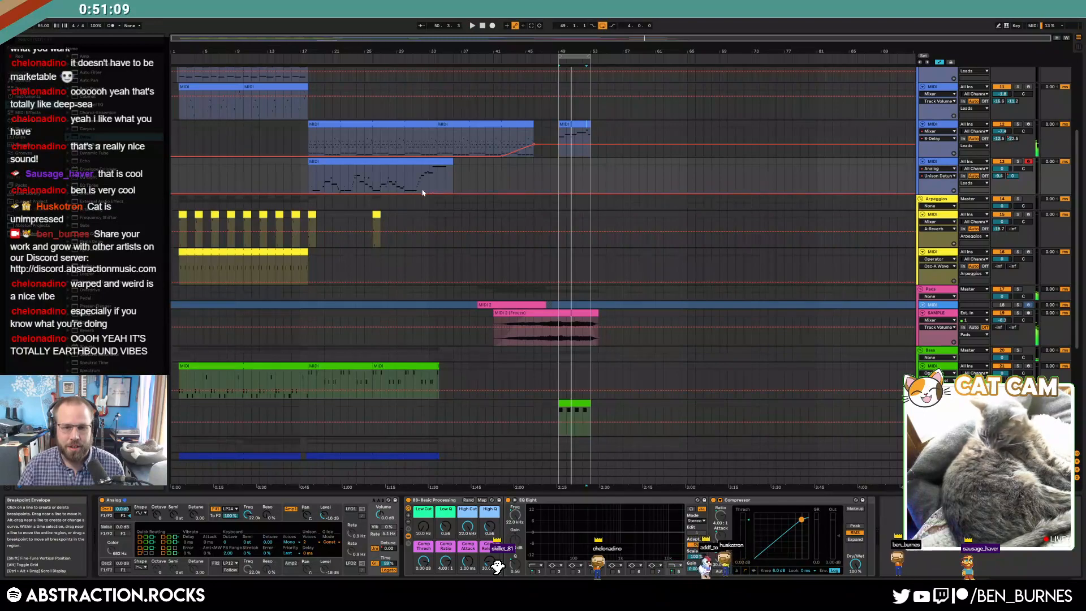
left_click_drag(444, 194, 443, 168)
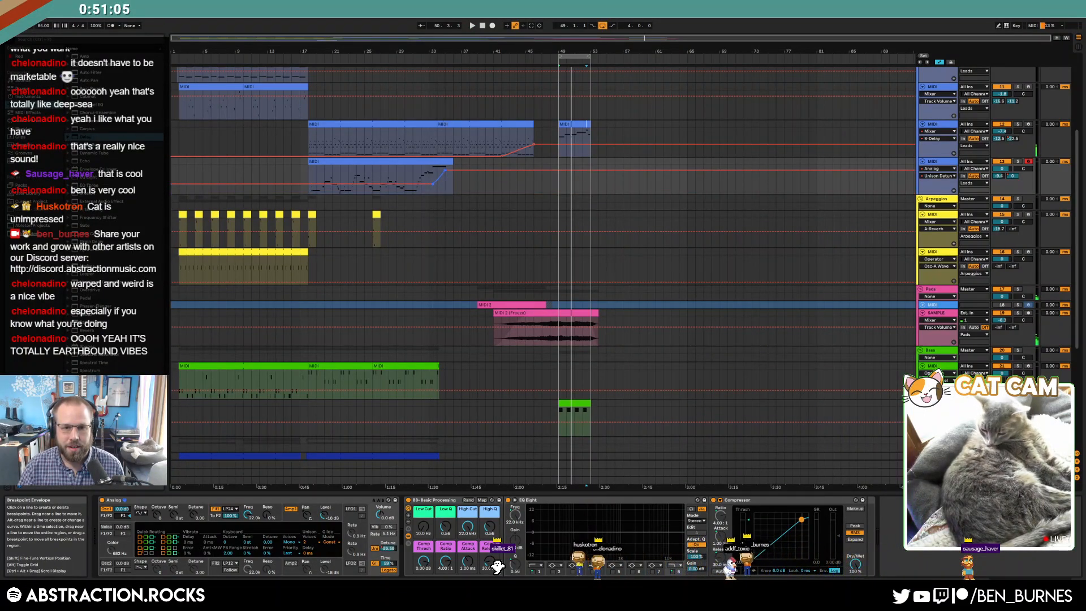
left_click_drag(451, 175, 451, 175)
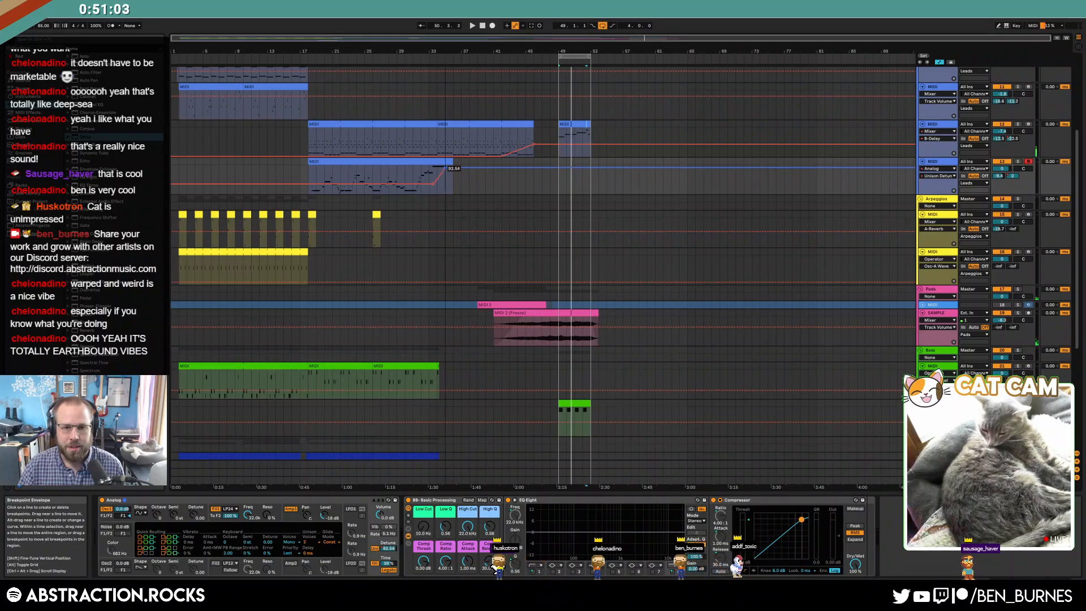
- During playback, drop the Analog lead's Unison Detune automation to 0.00 after its clip and raise it again shortly before bar 49
key("space")
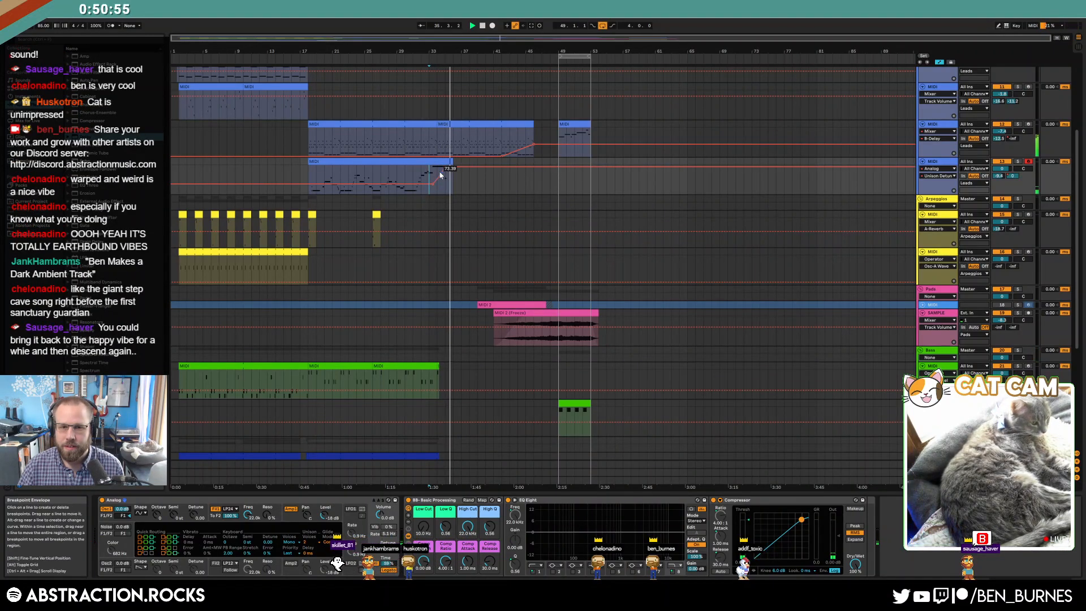
left_click_drag(451, 172, 452, 194)
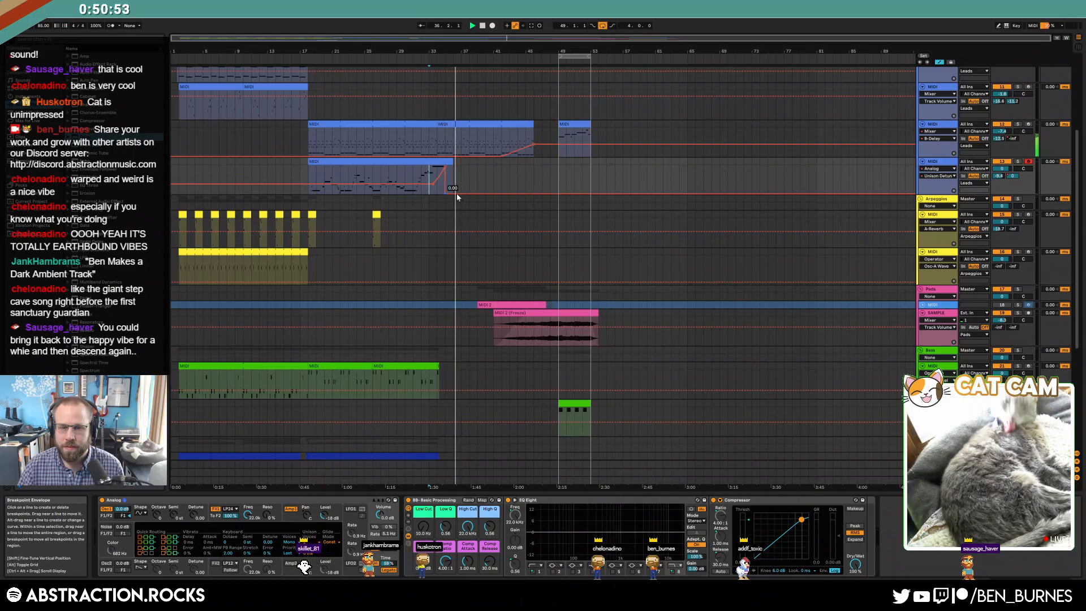
left_click_drag(549, 191, 548, 177)
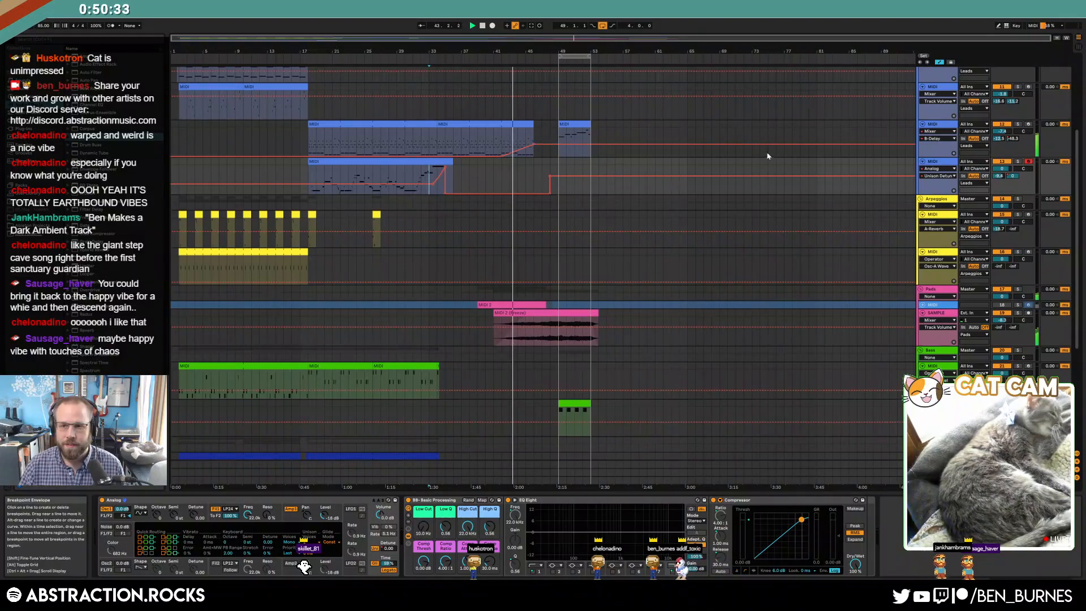
- Show the Frequency Shifter's Fine automation on the Kontakt lead track
left_click(645, 131)
left_click_drag(224, 541, 221, 545)
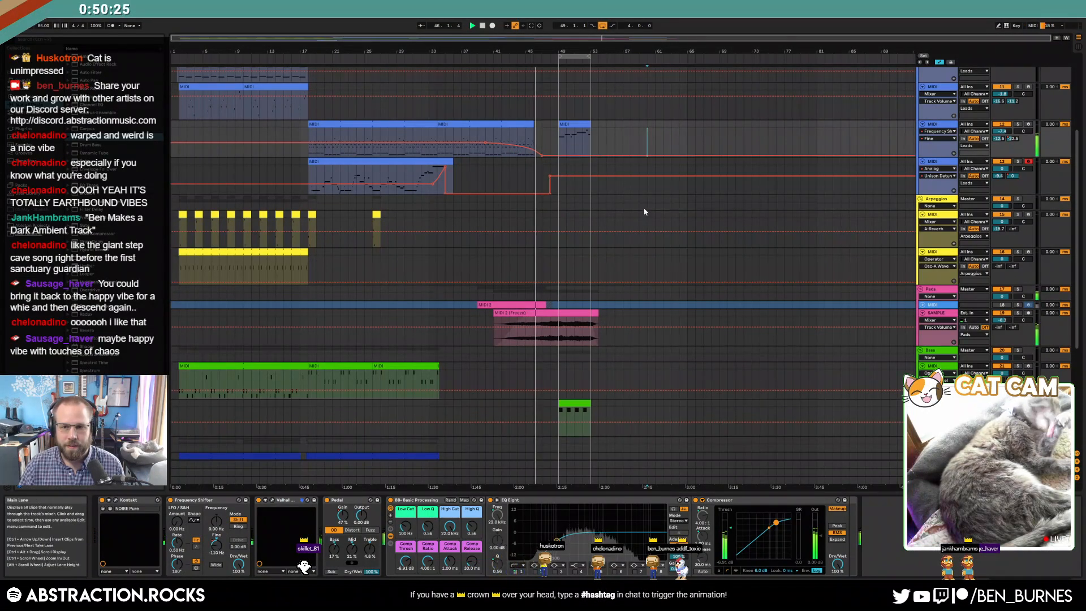
- Record a MIDI take on the armed Analog lead track over the looped section at bar 49
left_click(559, 172)
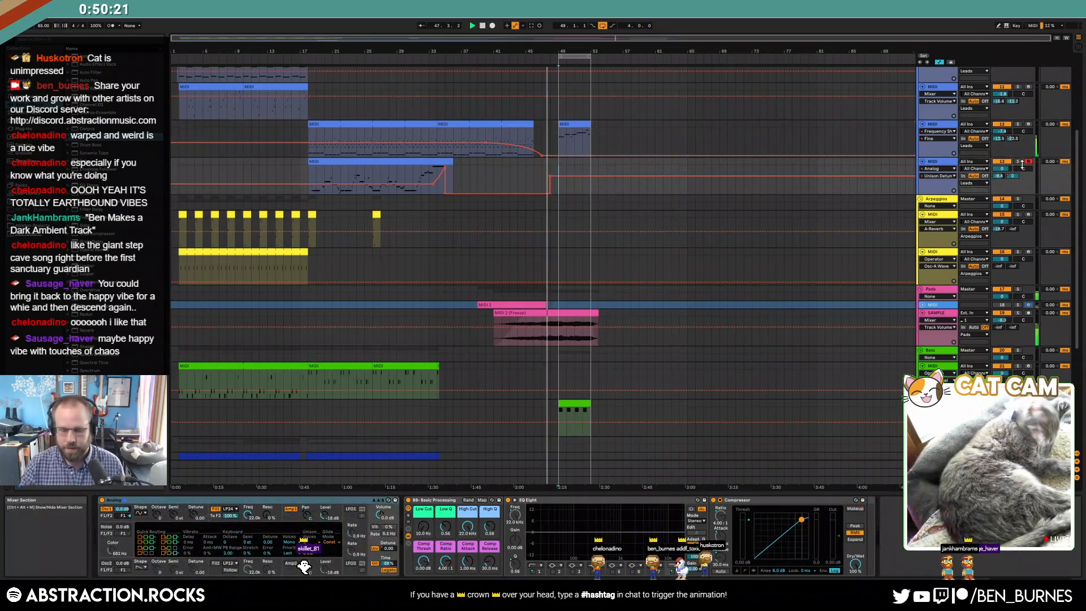
key("F9")
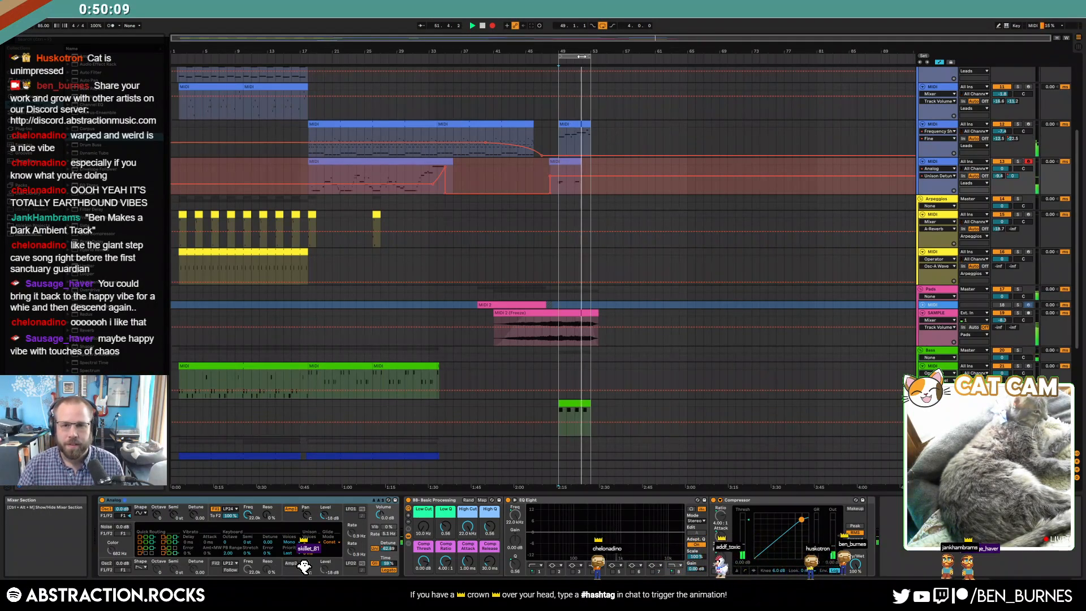
key("F9")
- Trim the newly recorded Analog lead clip so it spans the four-bar loop from bar 49 to bar 53
left_click_drag(585, 164, 558, 165)
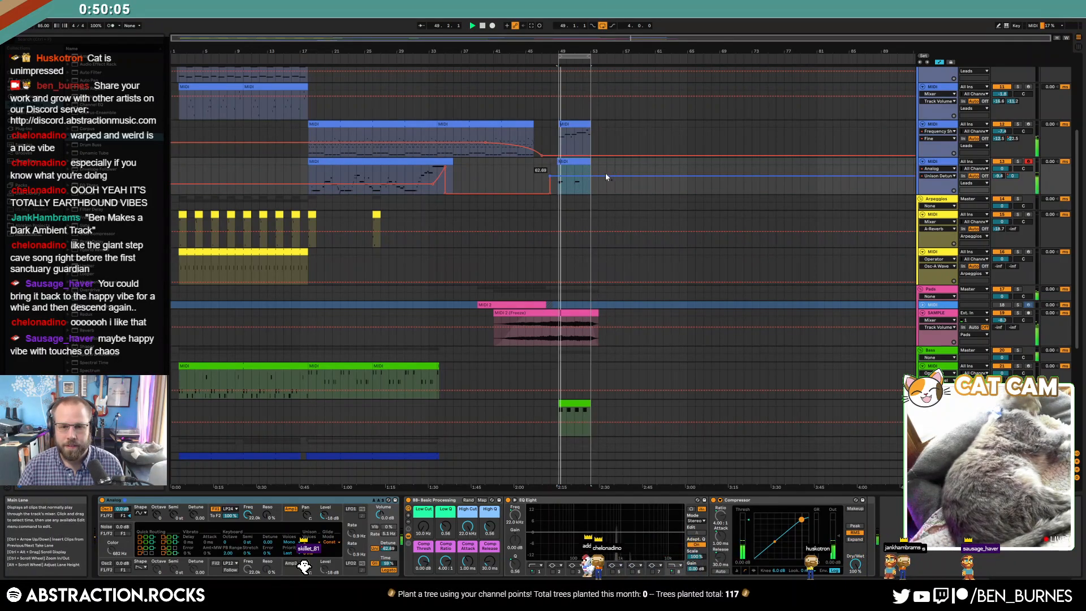
scroll(559, 164, "up", 10)
left_click_drag(569, 164, 582, 164)
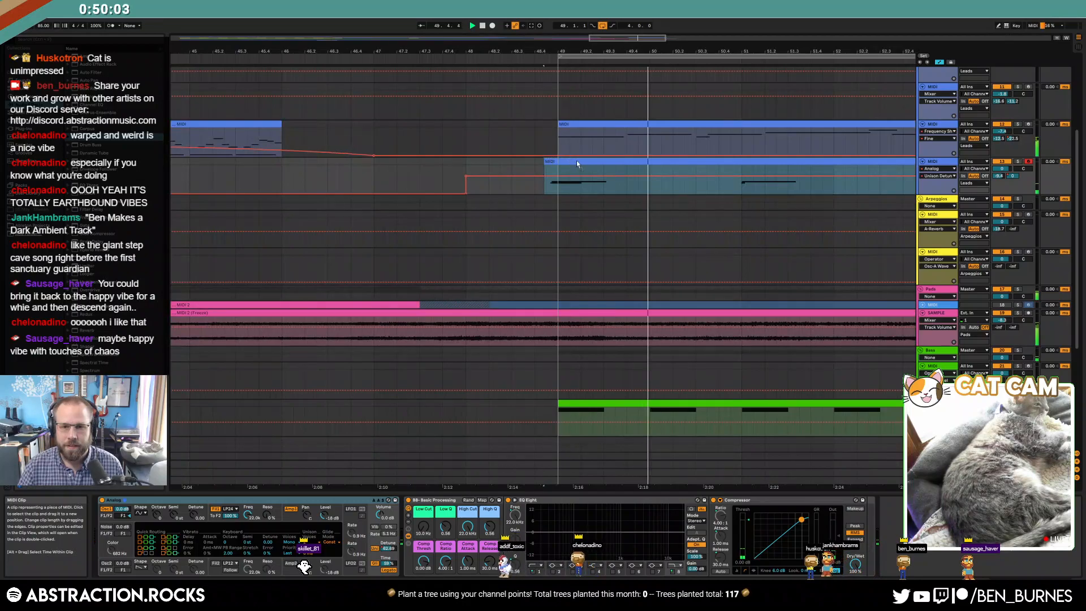
left_click_drag(604, 37, 433, 211)
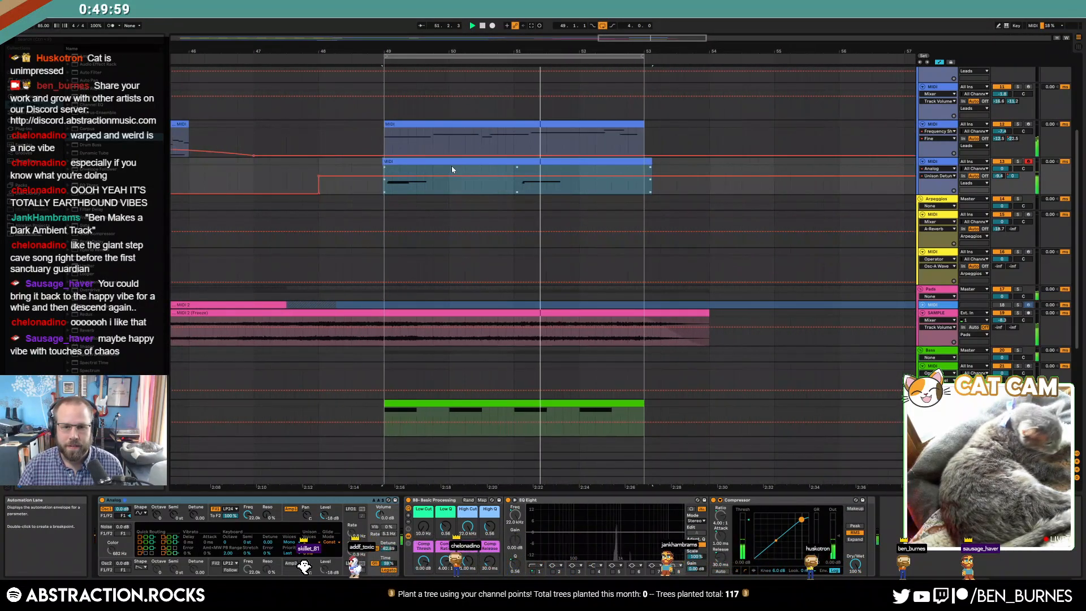
left_click_drag(461, 162, 459, 164)
key("space")
left_click_drag(650, 161, 649, 167)
left_click_drag(553, 168, 411, 169)
key("ctrl+4")
mouse_move(660, 163)
left_mouse_down()
mouse_move(421, 157)
mouse_move(643, 169)
left_mouse_up()
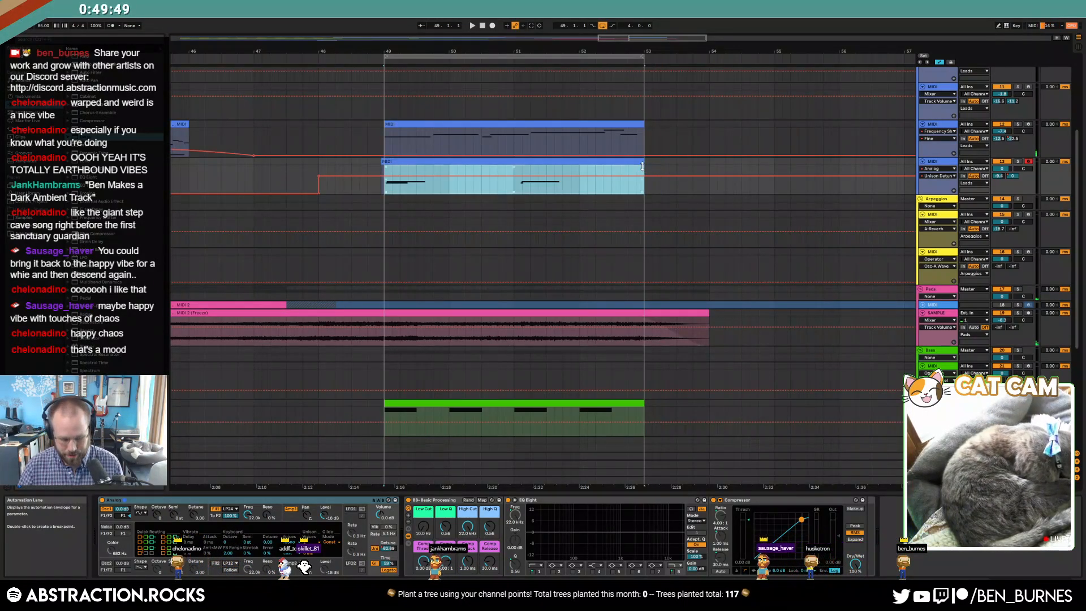
left_click(383, 162)
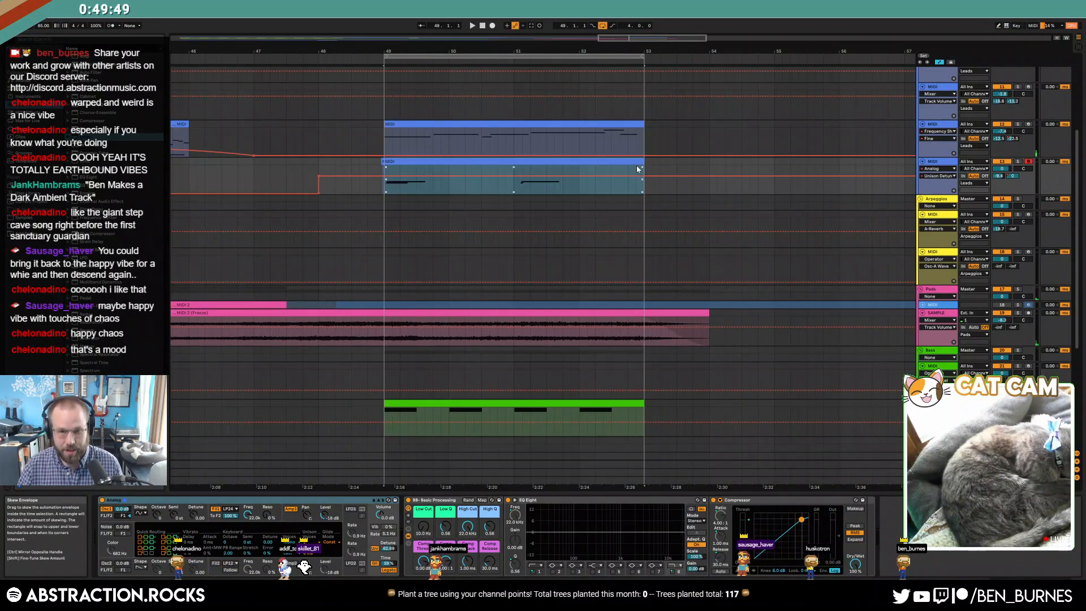
- Nudge the opening notes of the new Analog lead clip slightly earlier and close the note editor
double_click(399, 161)
left_click(701, 462)
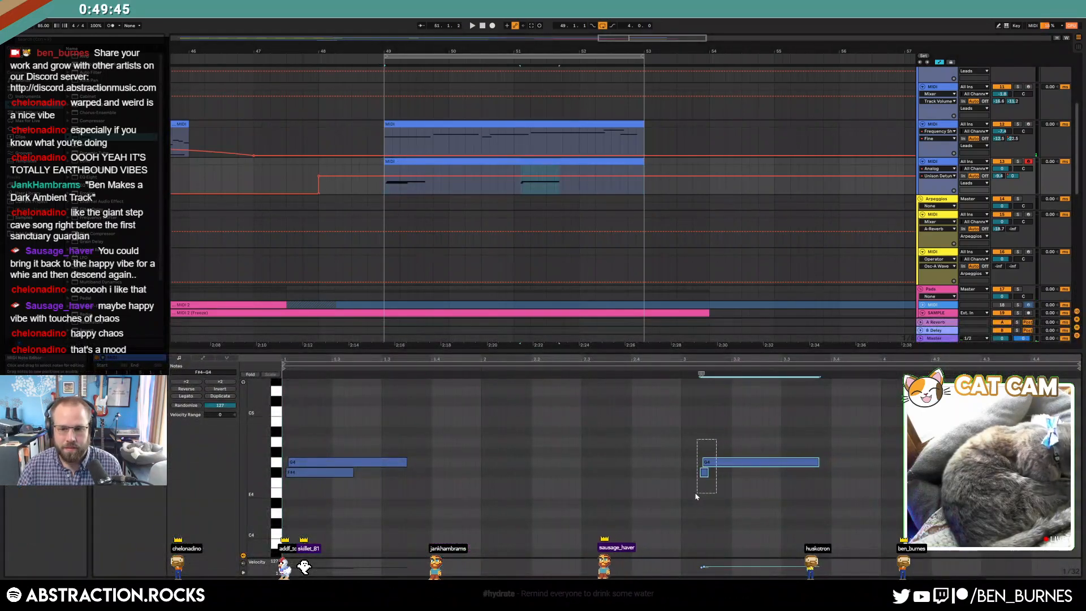
left_click_drag(421, 445, 342, 480)
key("Left")
key("shift+Tab")
- Hide the automation lanes, select the bass clip at bar 49, and adjust its Operator's filter envelope with the loop playing
scroll(704, 175, "down", 3)
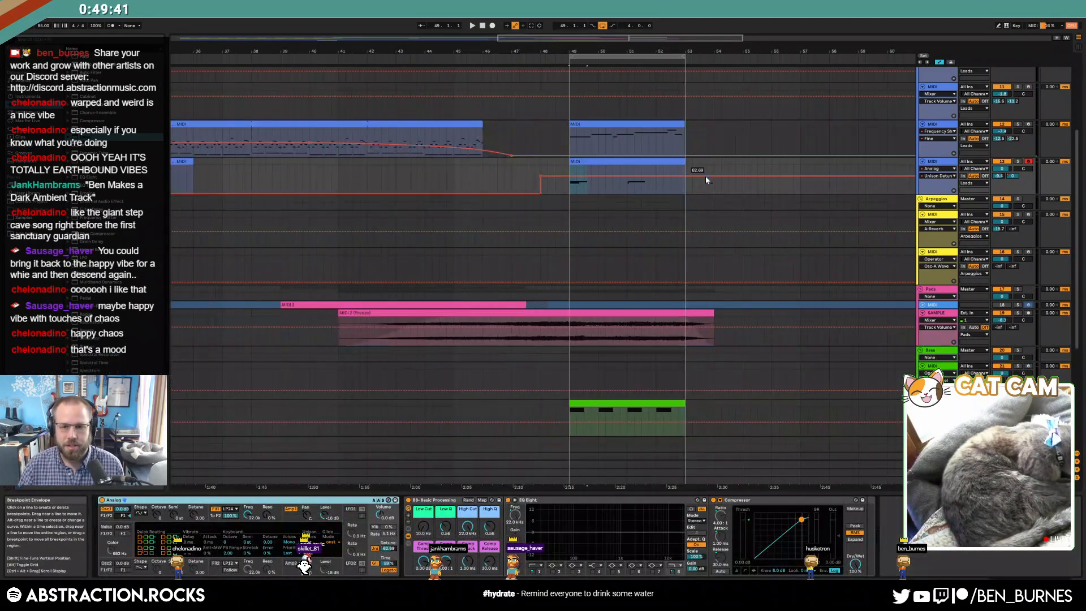
scroll(715, 251, "down", 4)
scroll(712, 260, "down", 2)
scroll(823, 282, "down", 3)
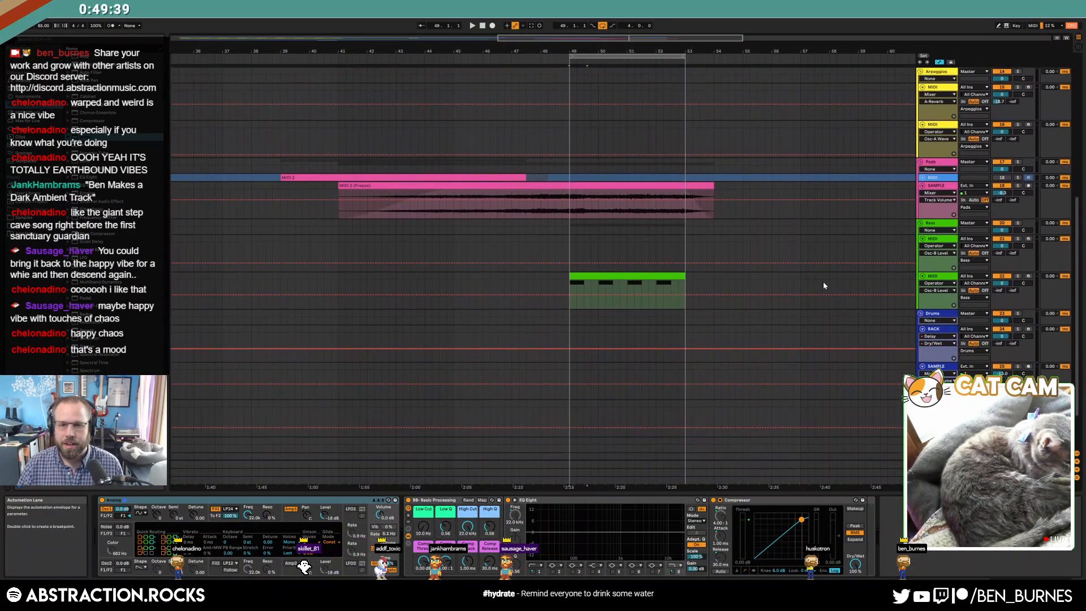
key("a")
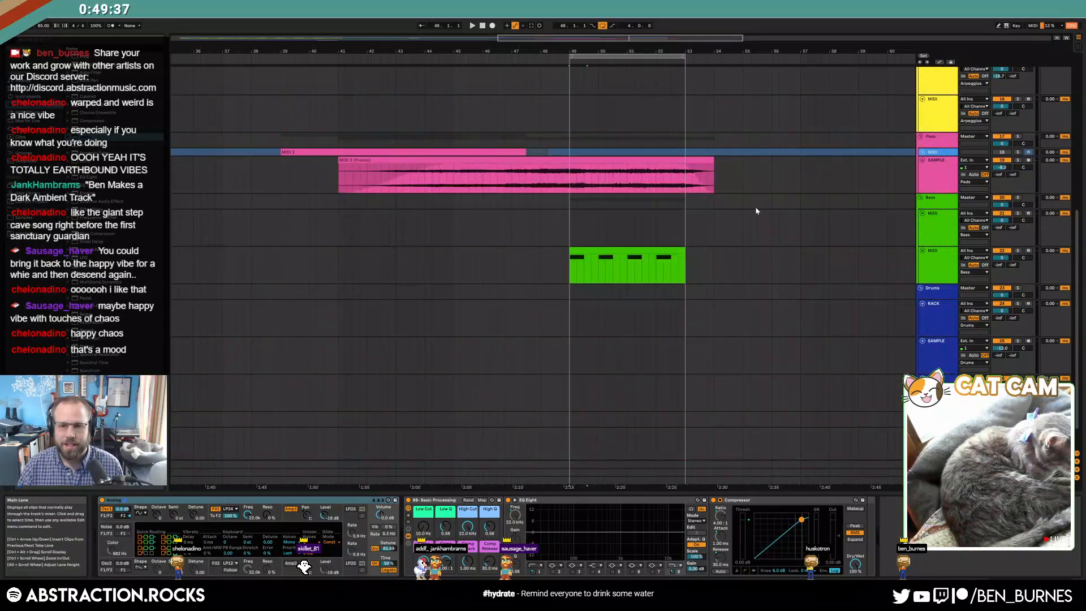
scroll(735, 237, "down", 5)
scroll(687, 260, "up", 3)
scroll(679, 262, "up", 2)
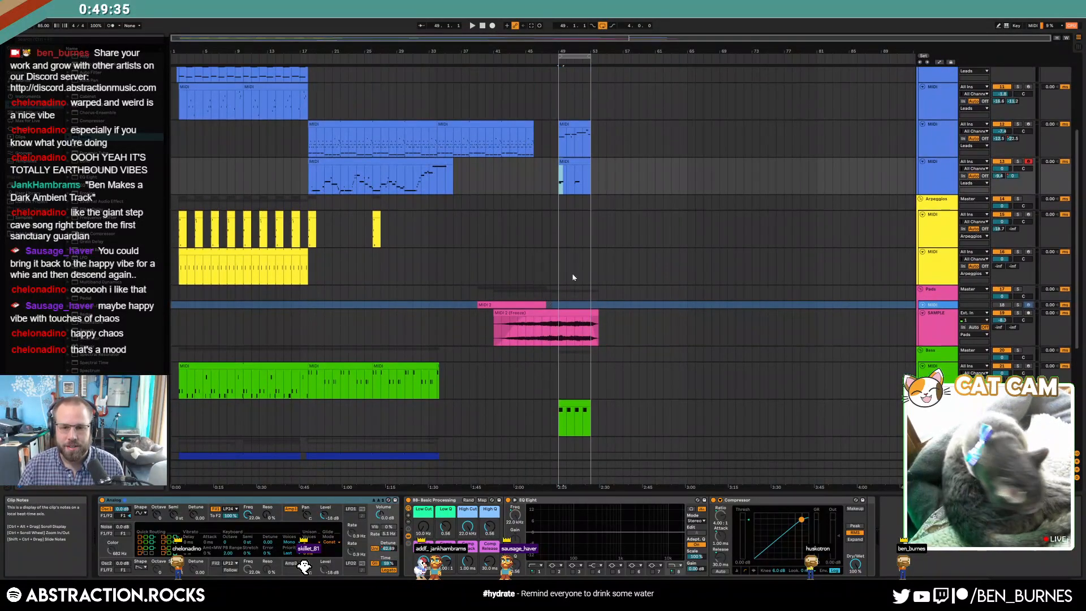
left_click(563, 403)
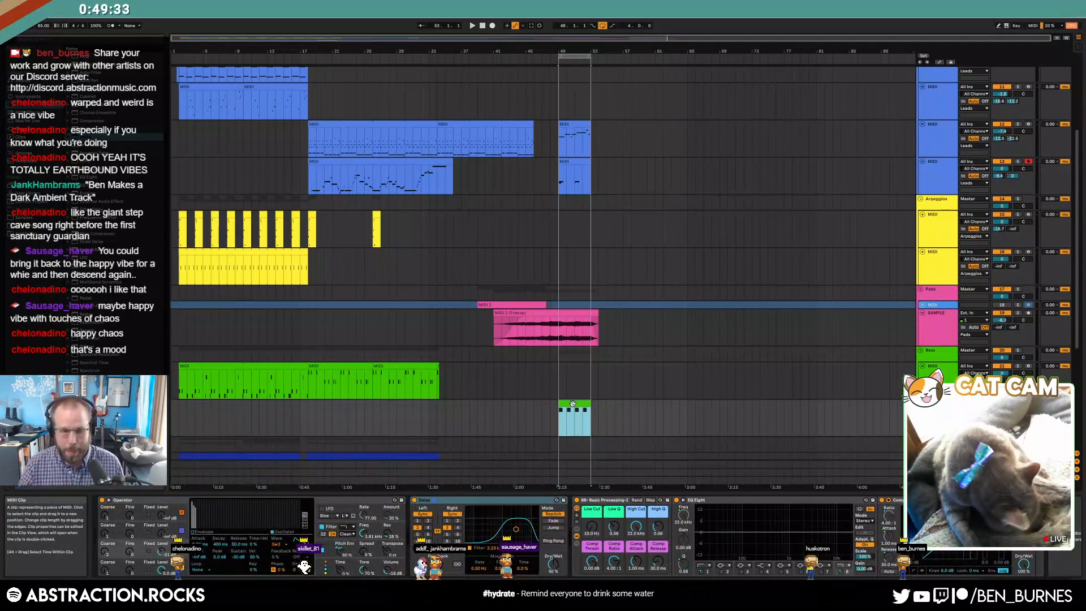
left_click(320, 544)
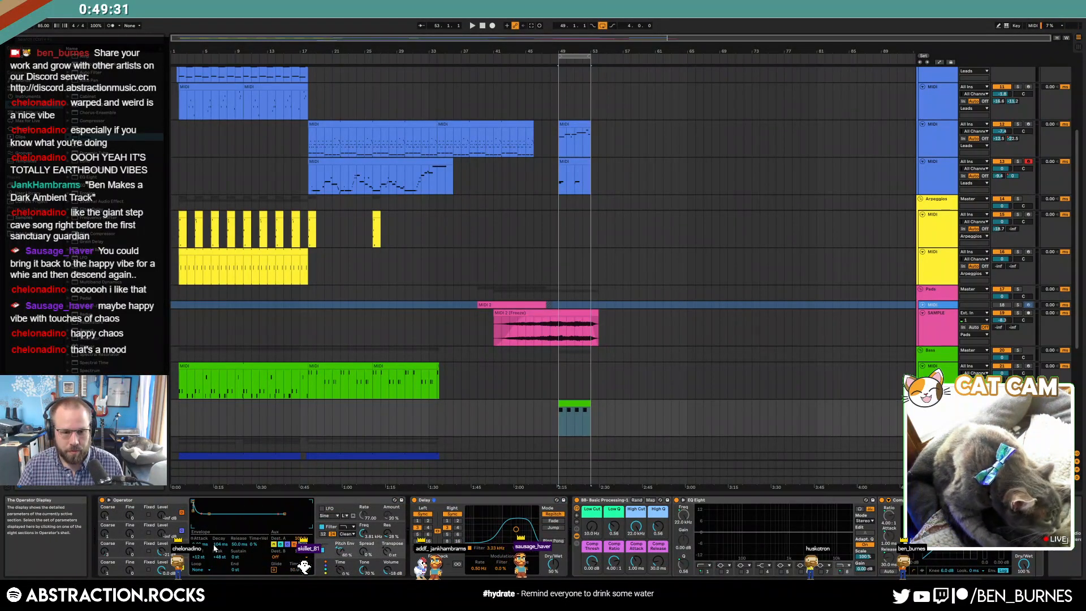
key("space")
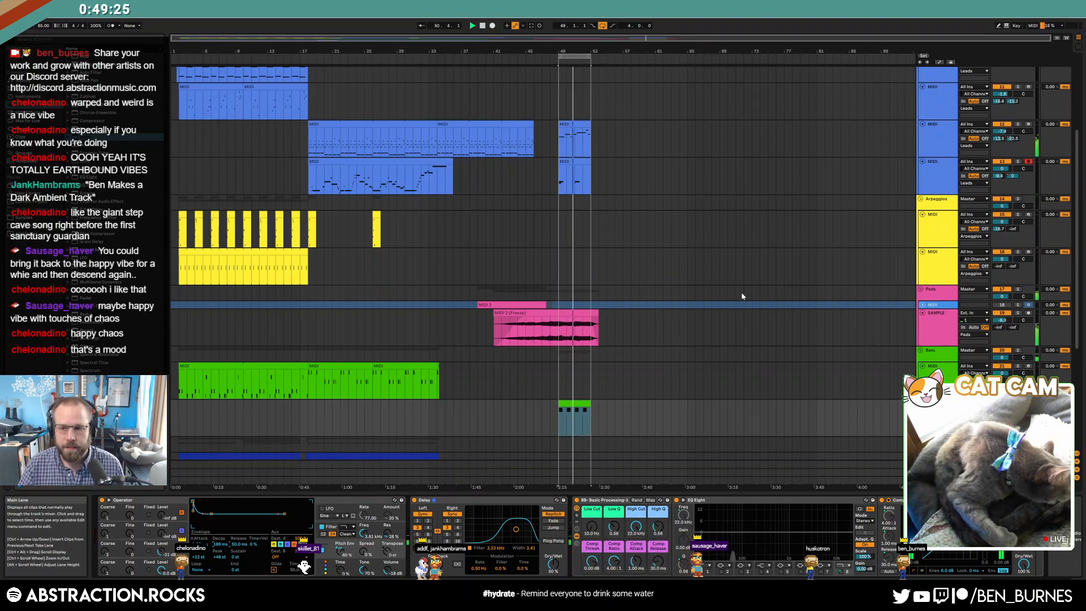
- Add a MIDI track below the SAMPLE track in the Pads group and load Kontakt onto it
left_click(933, 334)
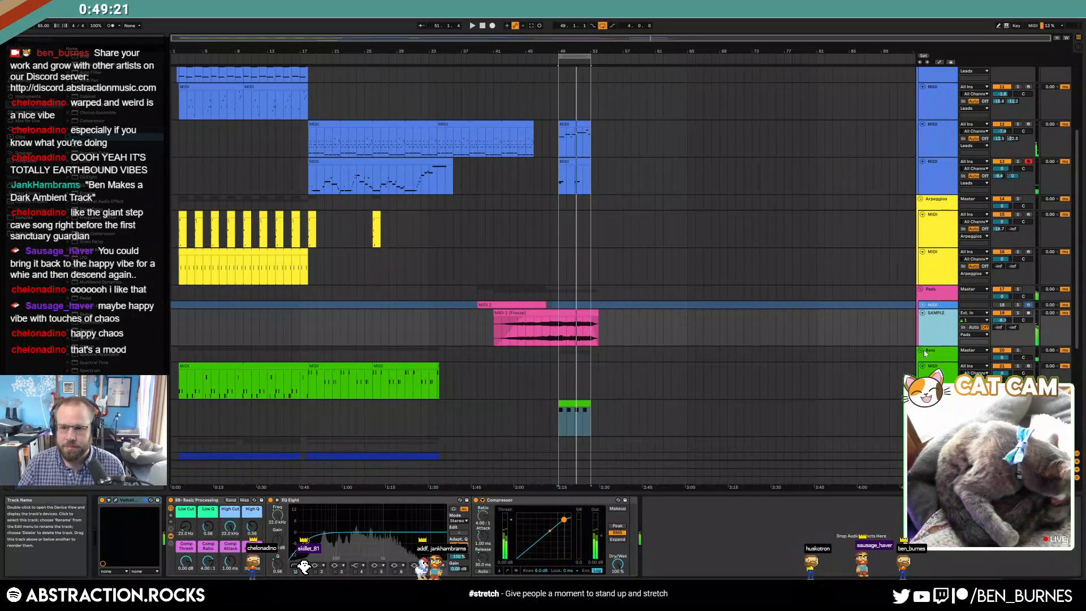
left_click(922, 350)
left_click(921, 350)
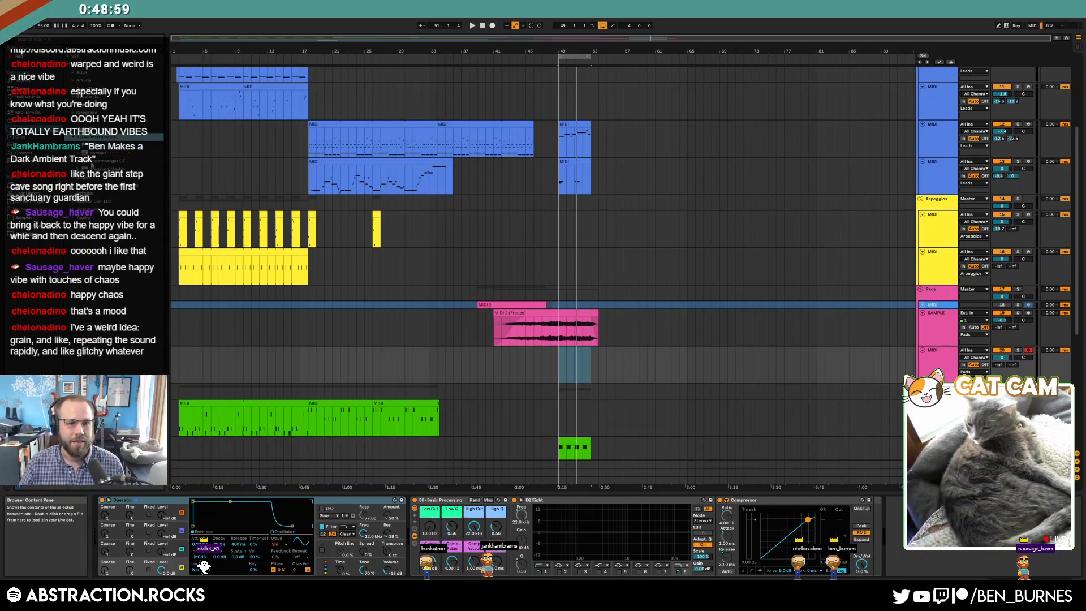
double_click(98, 153)
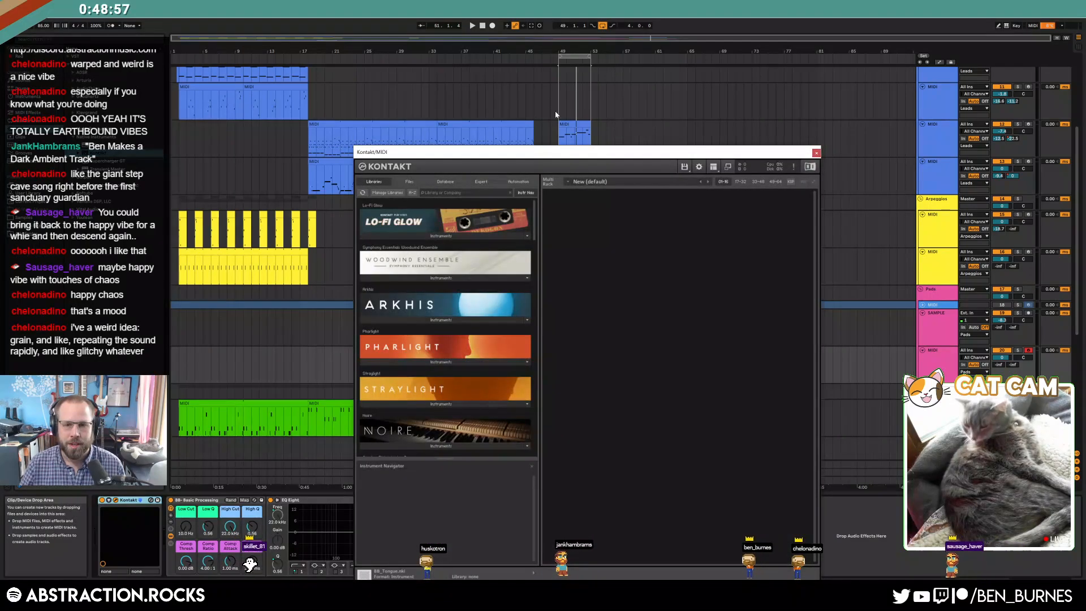
- Load the Pharlight instrument in Kontakt and move the plug-in window clear of the track headers
left_click(421, 362)
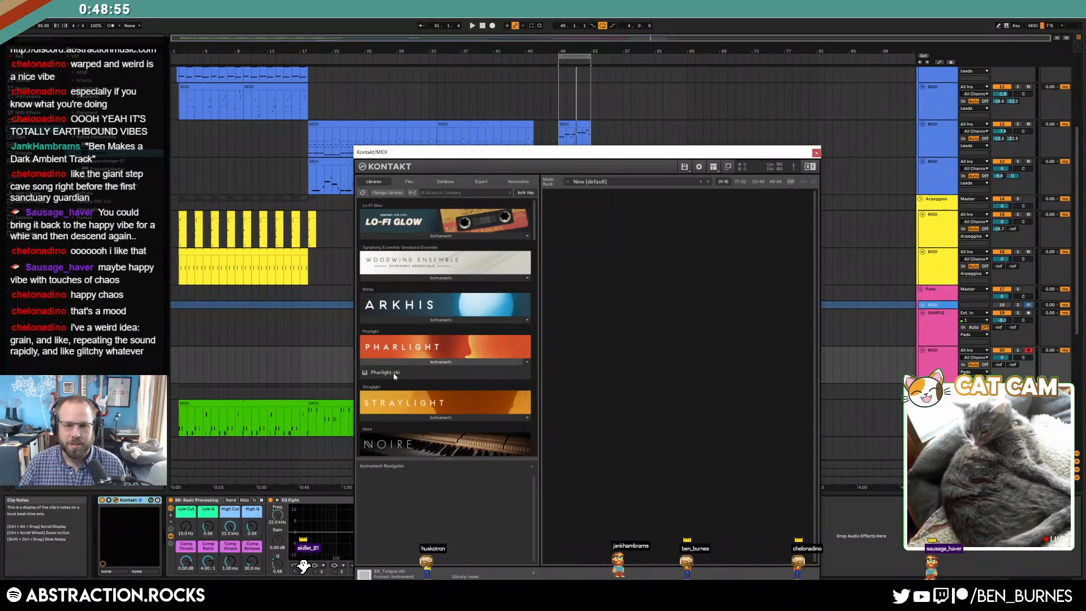
double_click(418, 371)
left_click_drag(723, 156, 473, 62)
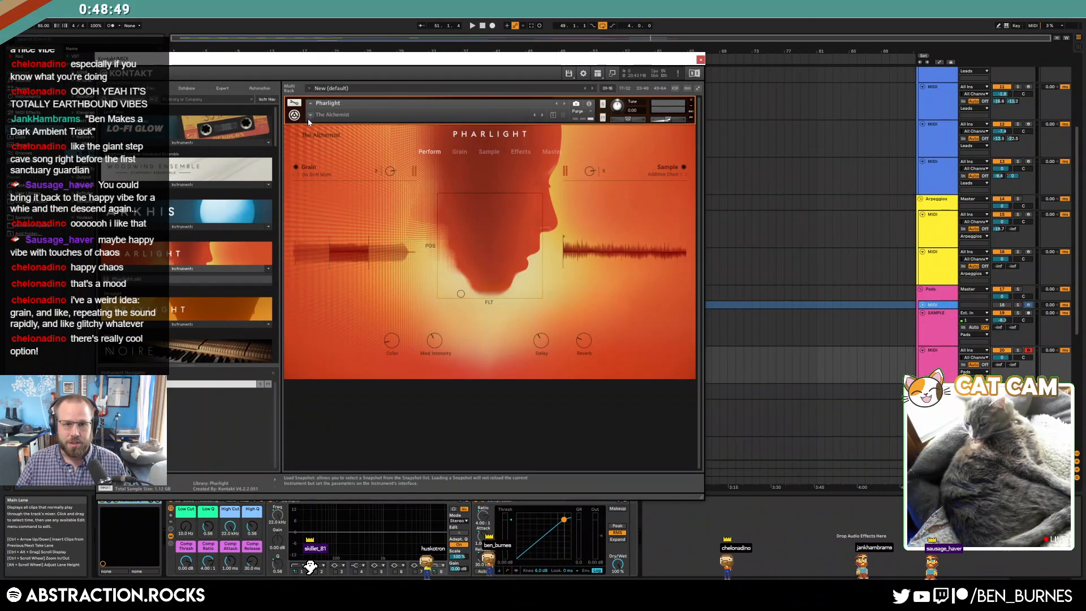
- Load the Raven Choir snapshot in Pharlight and close the plug-in window
left_click(330, 115)
mouse_move(336, 137)
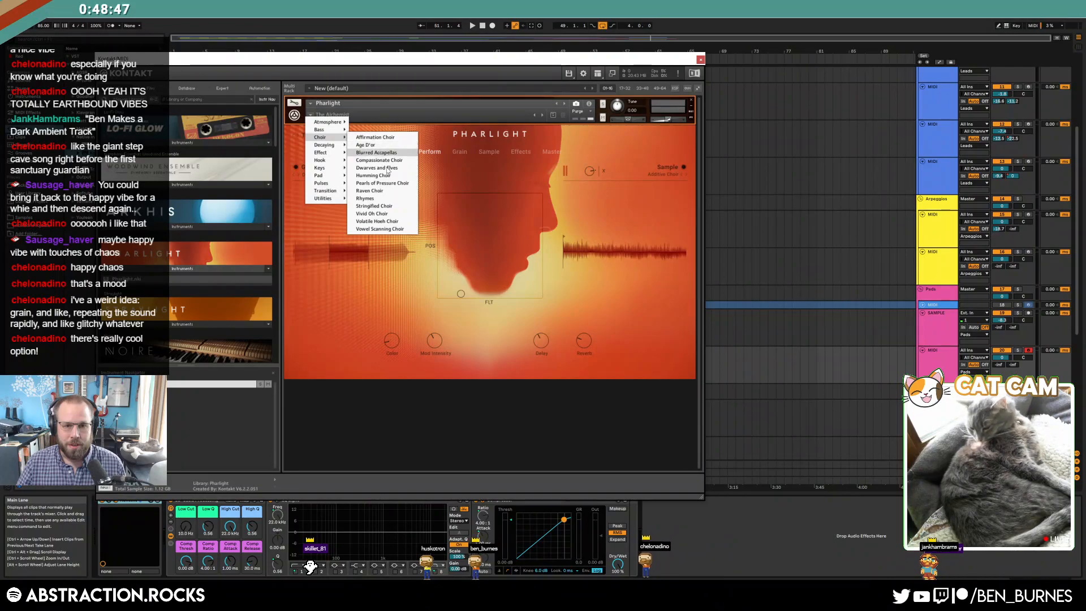
left_click(387, 192)
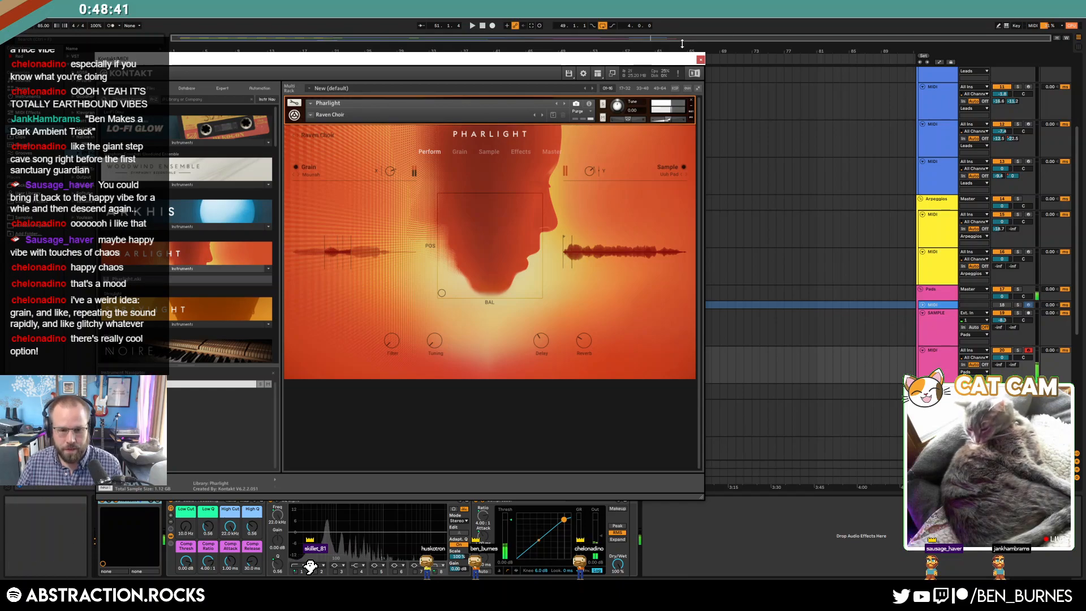
left_click(700, 60)
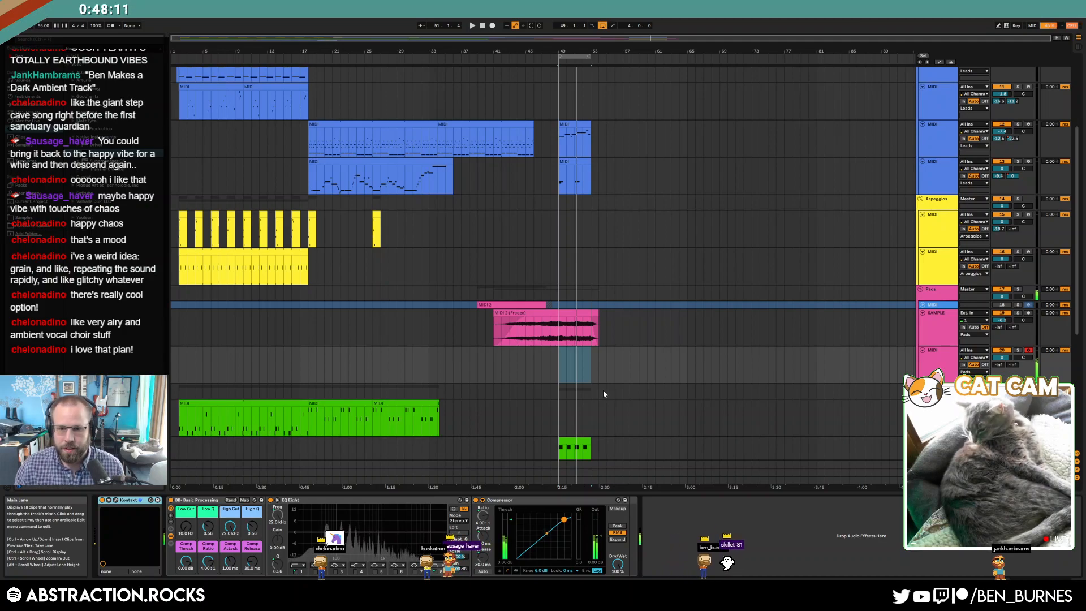
- Record a chord passage on the Pharlight track from bar 65 and select the recorded clip
left_click(687, 368)
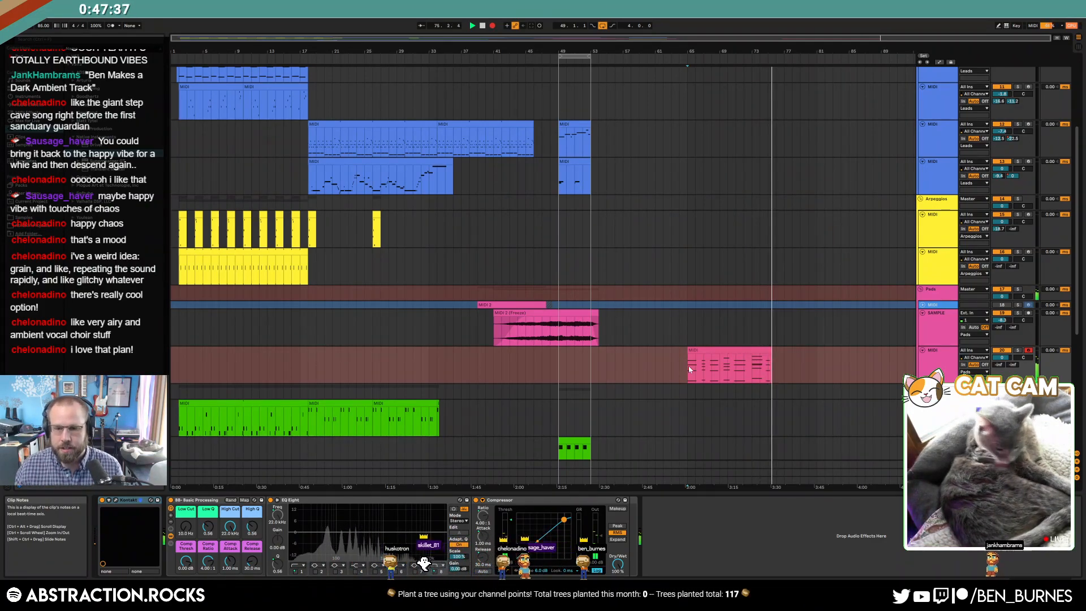
key("space")
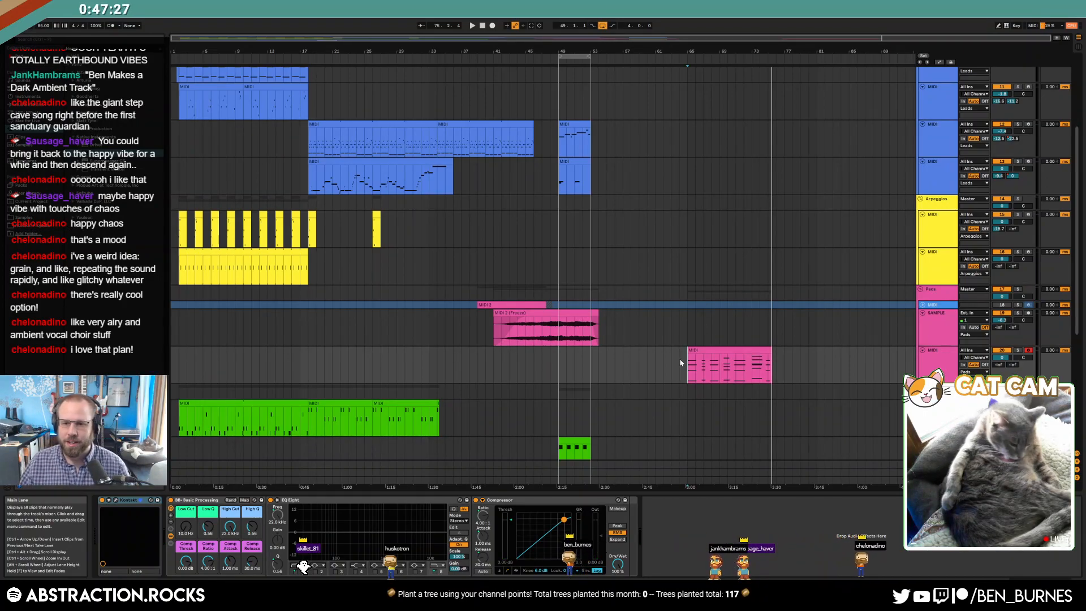
left_click_drag(693, 367, 759, 365)
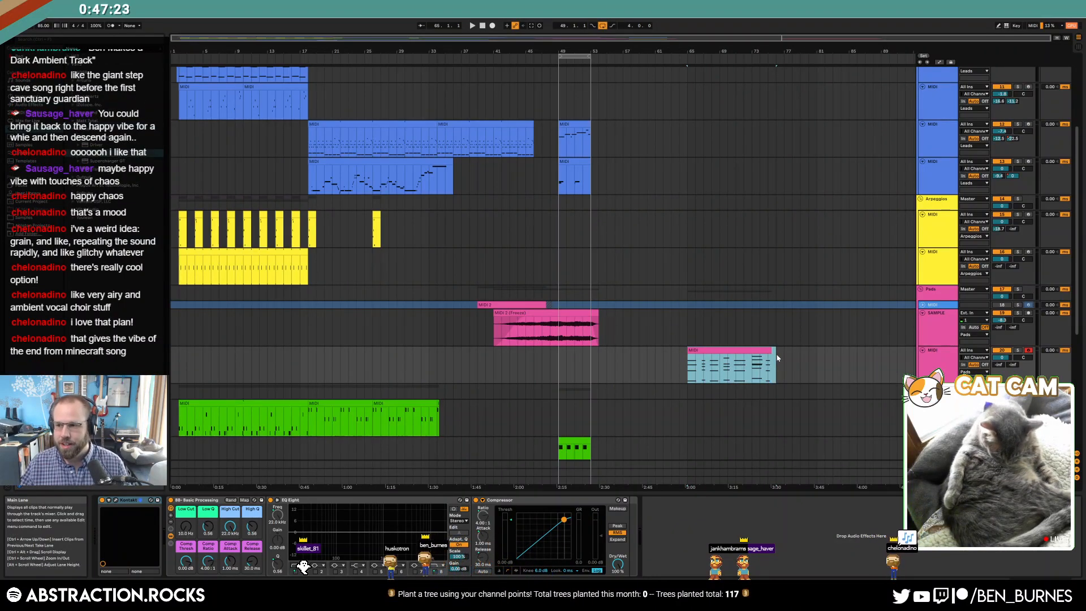
left_click_drag(689, 366, 776, 371)
left_click_drag(688, 370, 768, 370)
left_click(738, 352)
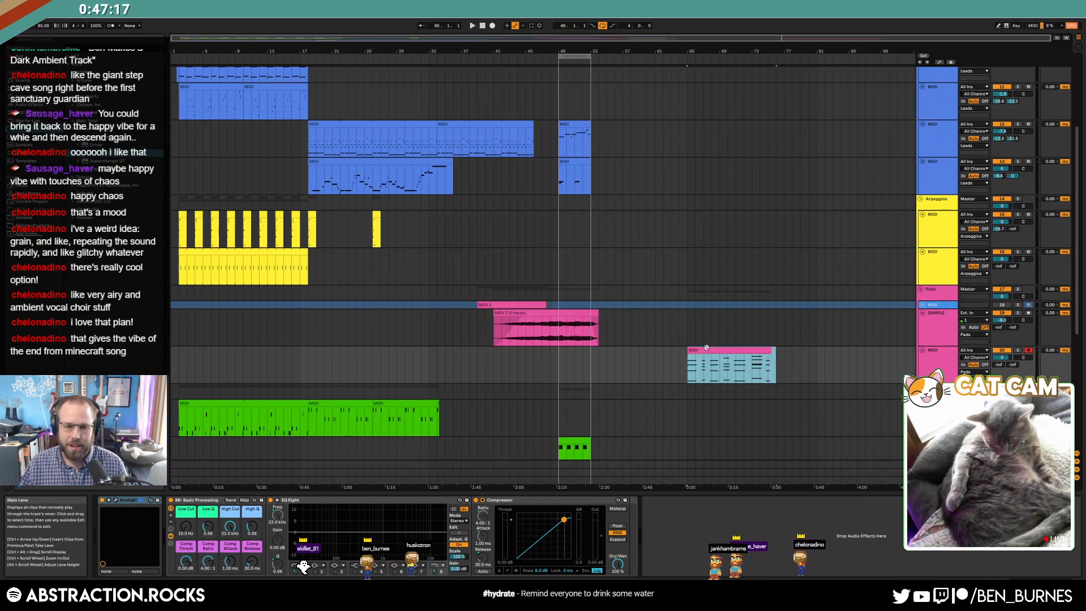
- Play the loop from bar 49 and move the recorded Pharlight clip out of the way to start at about bar 75
left_click(557, 373)
key("space")
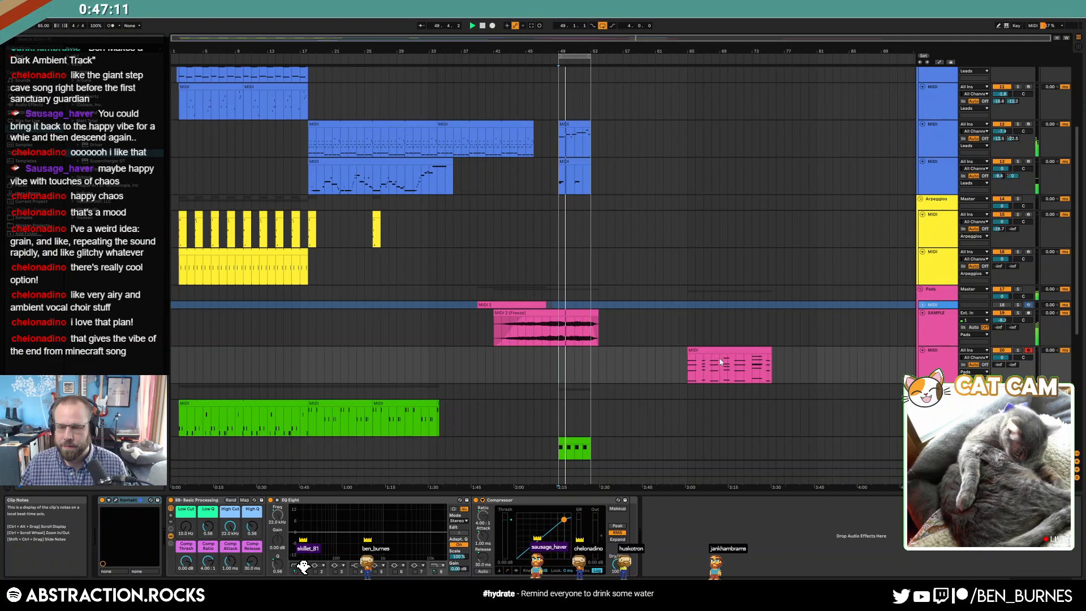
left_click_drag(731, 347, 813, 347)
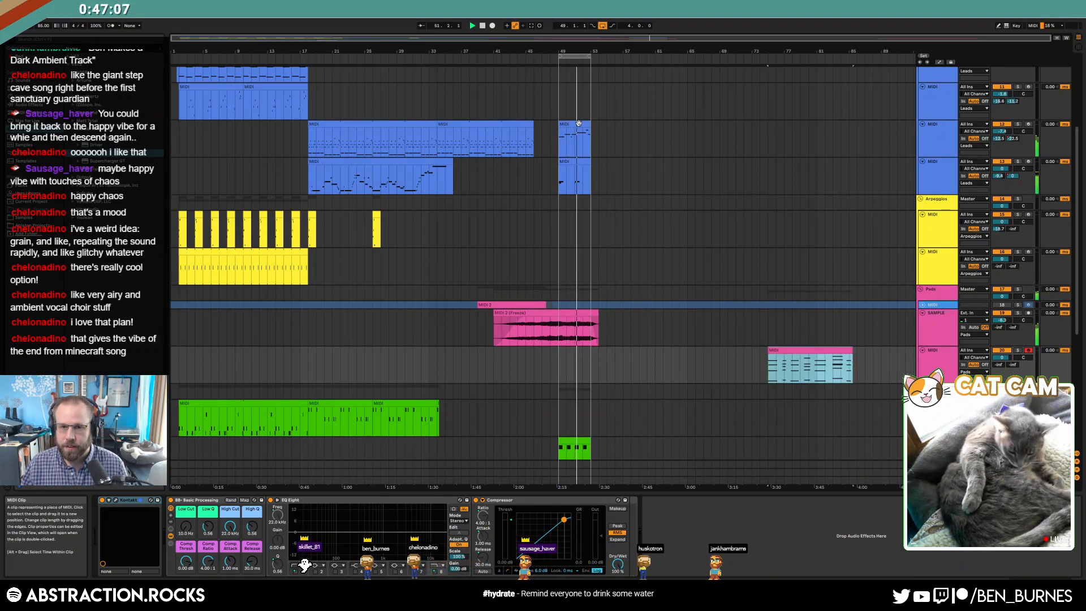
- Lengthen the upper lead clip at bar 49 to about bar 59 and duplicate all of its notes
left_click(580, 138)
left_click_drag(604, 125, 640, 124)
double_click(626, 125)
left_click(605, 444)
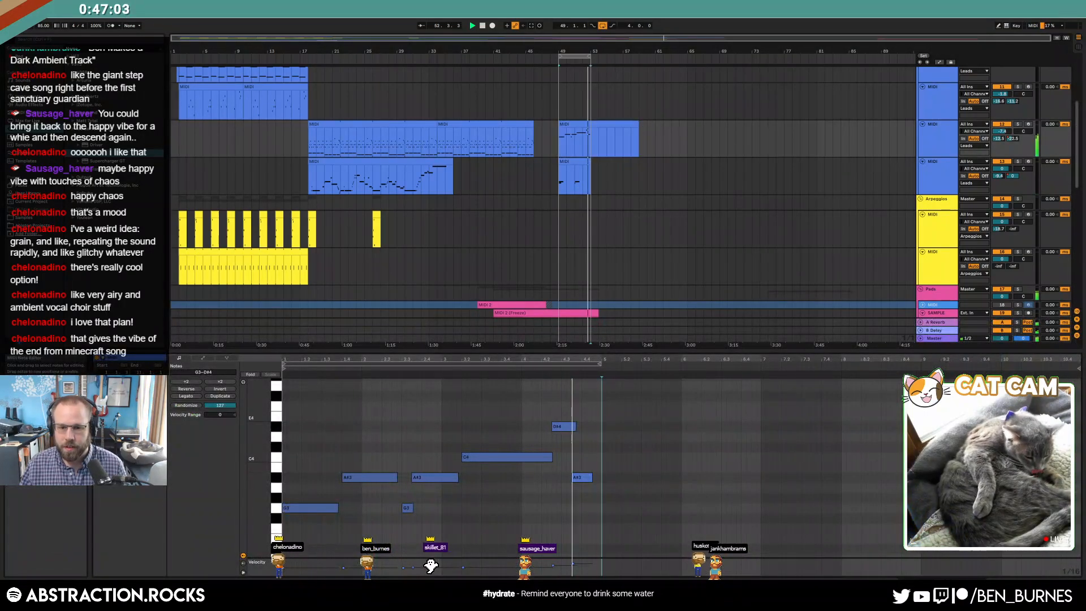
key("ctrl+a")
key("ctrl+d")
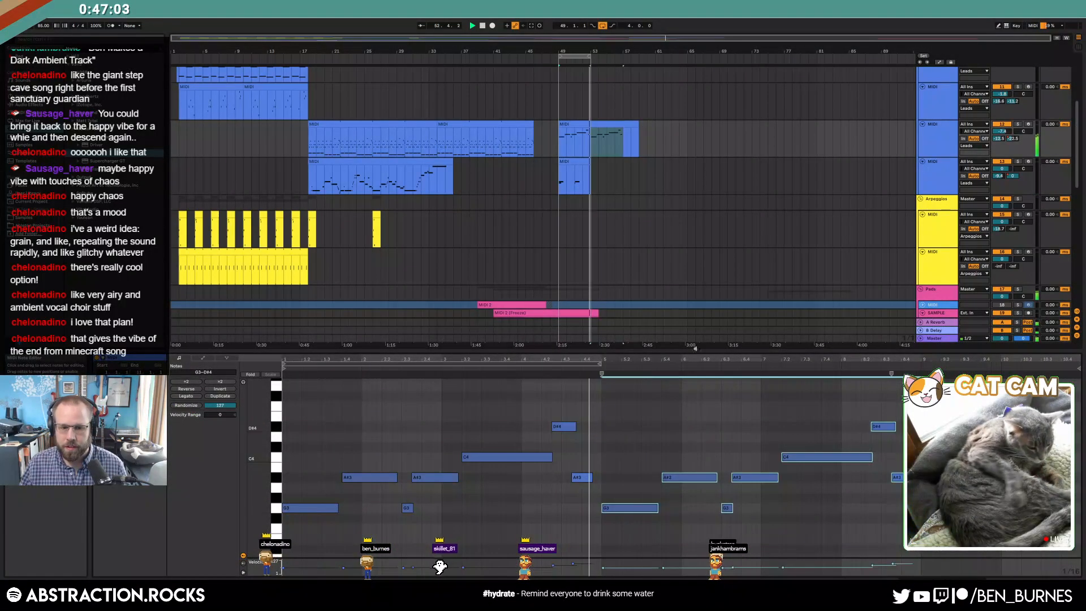
- Duplicate the lower lead clip at bar 49 and trim the upper lead clip to end at bar 57
left_click(585, 164)
key("ctrl+d")
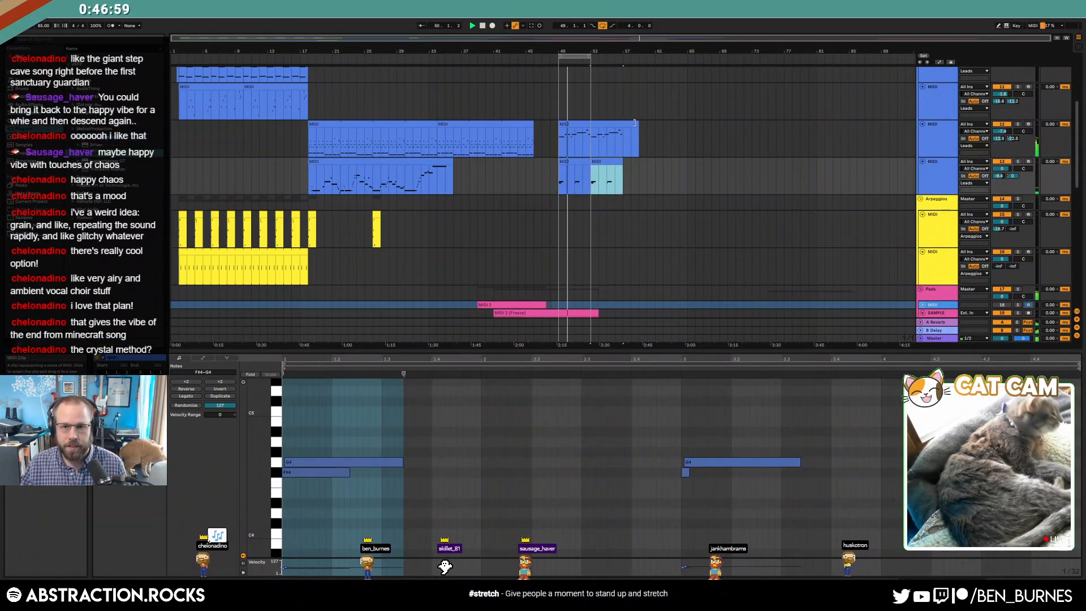
left_click_drag(635, 123, 623, 123)
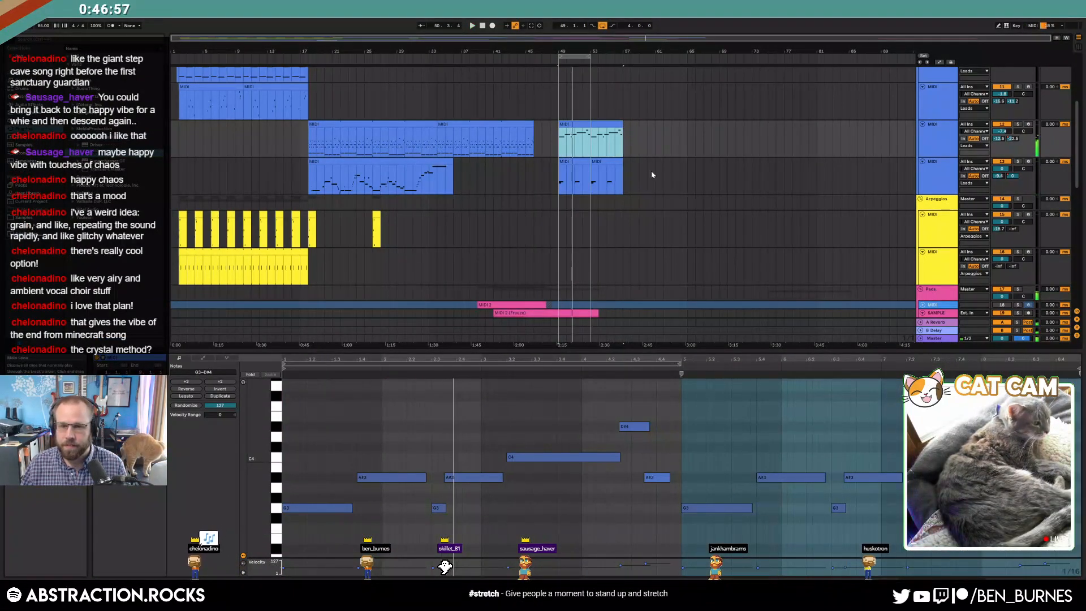
scroll(667, 189, "down", 3)
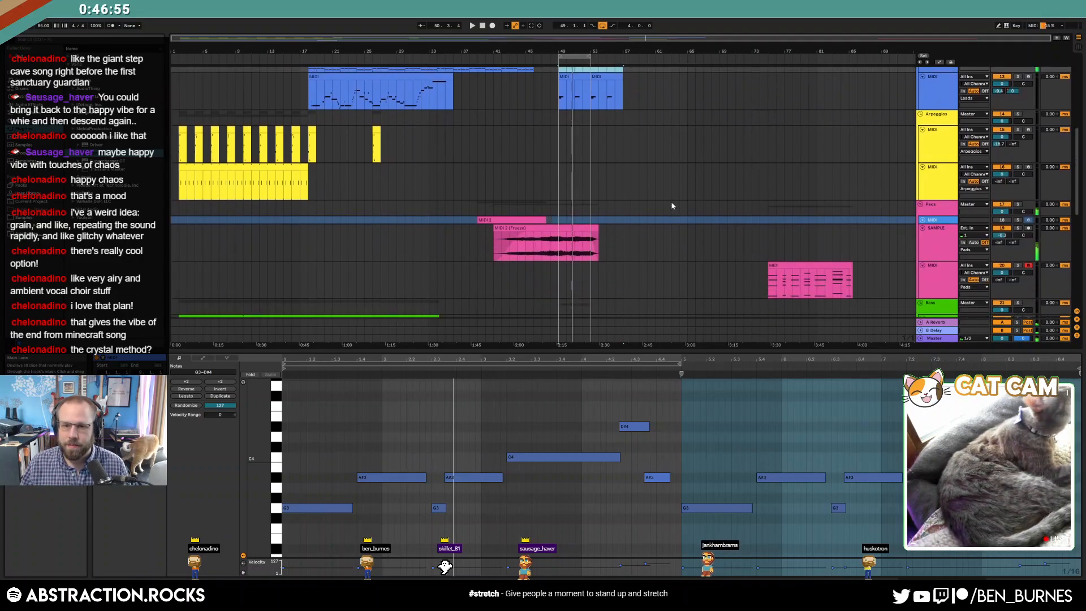
key("shift+Tab")
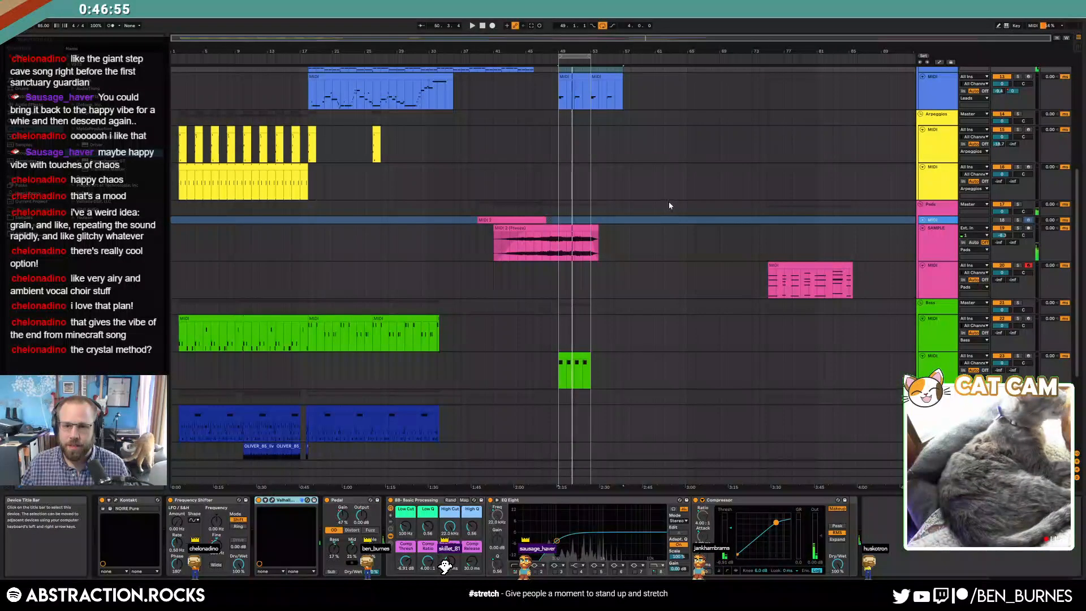
- Duplicate the frozen audio clip on the SAMPLE track and overlap the copy with the original by about one bar
left_click(595, 229)
key("ctrl+d")
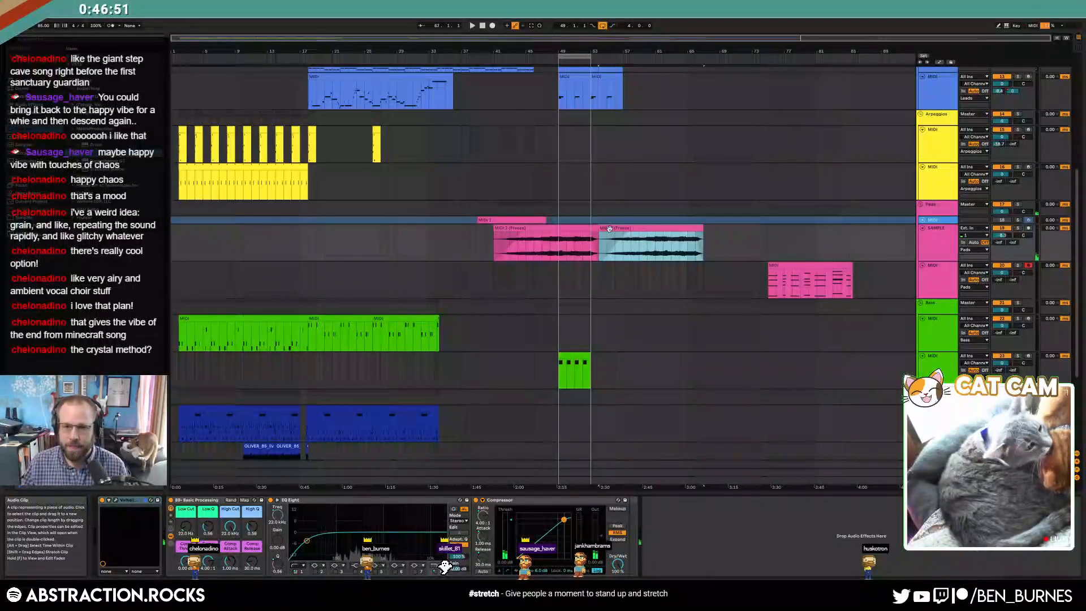
left_click_drag(592, 237, 602, 237)
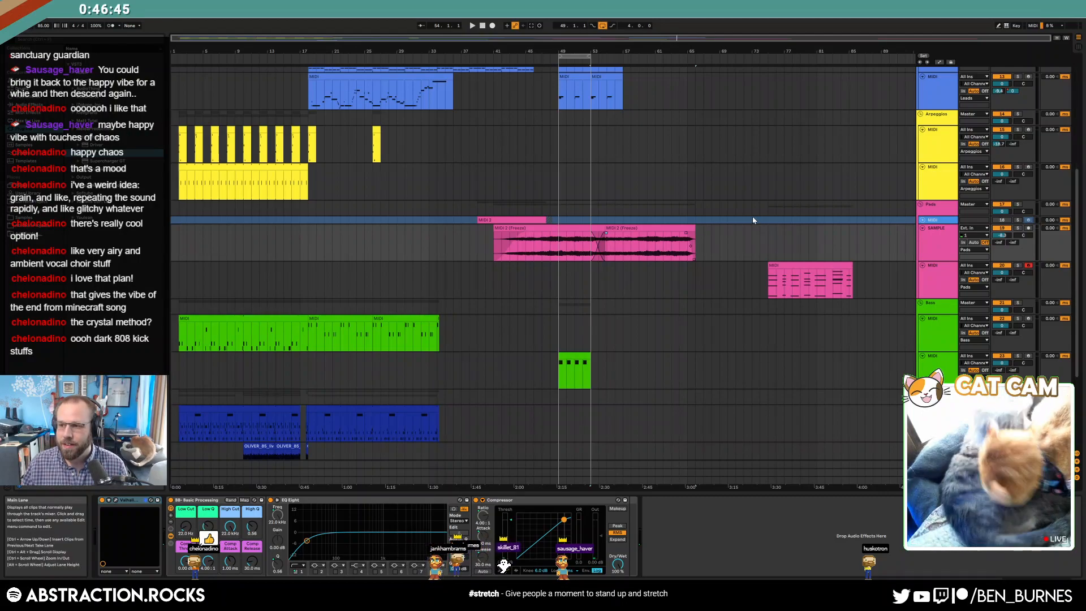
- Extend the green bass clip at bar 49 and the loop region to bar 57
left_click(564, 373)
left_click_drag(590, 354, 647, 351)
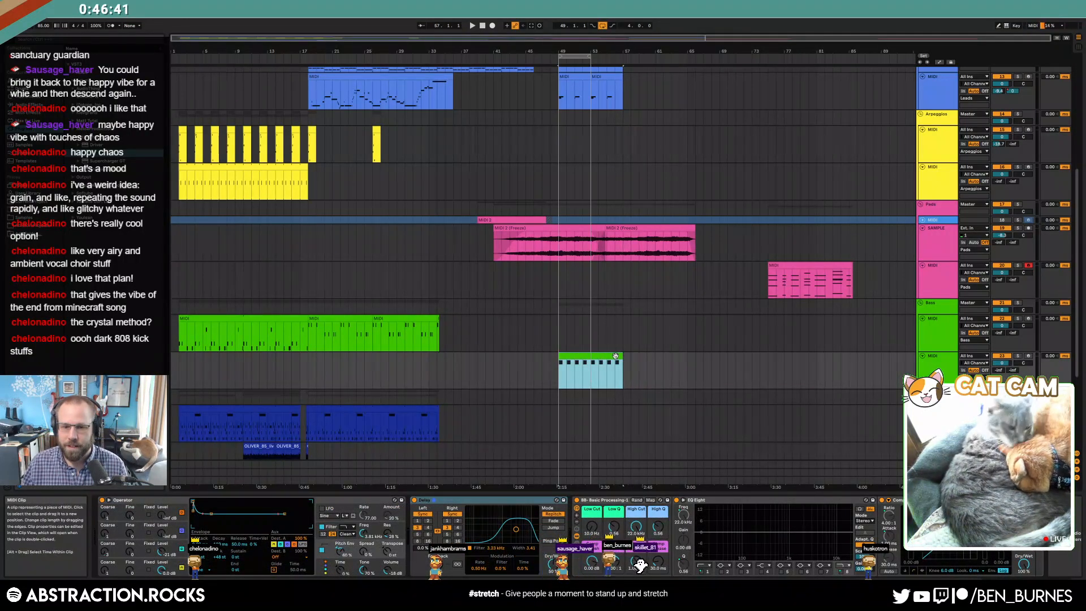
left_click_drag(590, 56, 621, 57)
- Record new choir chords on the Pharlight track from bar 53
left_click(591, 283)
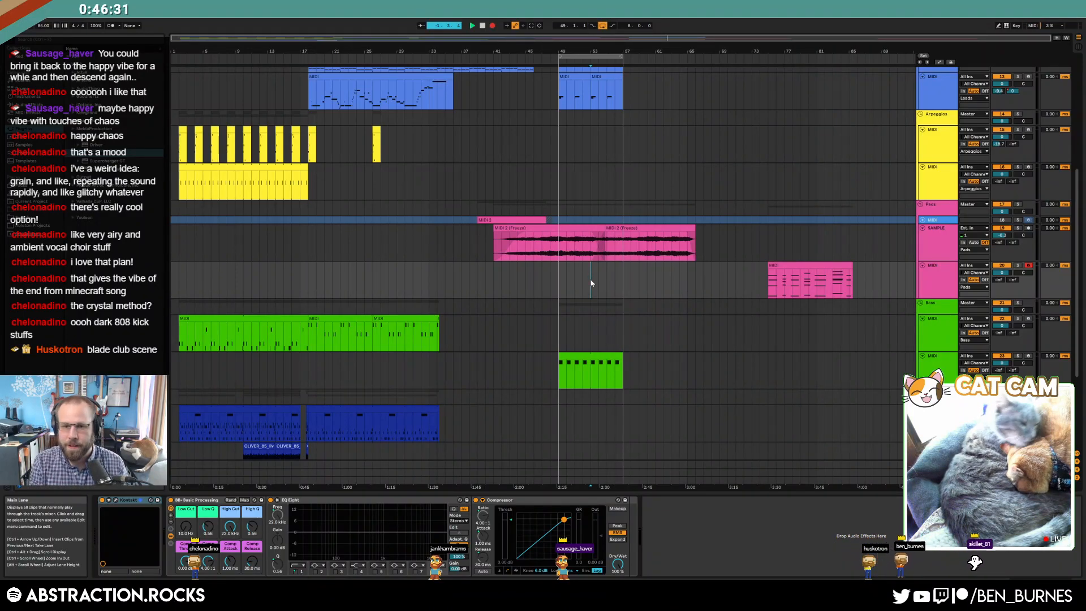
key("space")
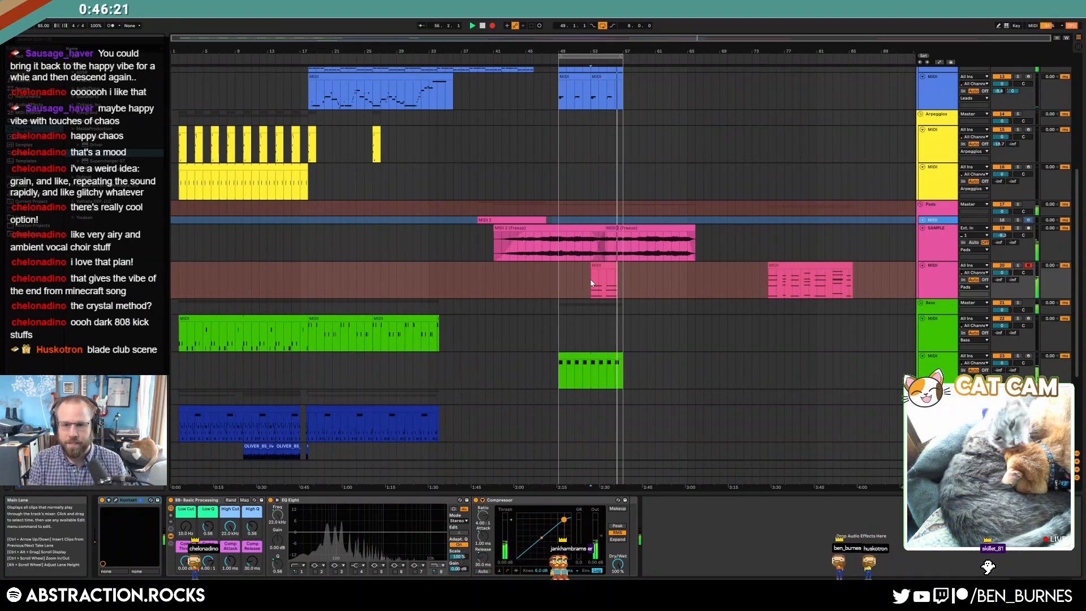
key("space")
- Nudge the second chord of the new Pharlight clip slightly later and lengthen the clip to end at bar 57
double_click(605, 277)
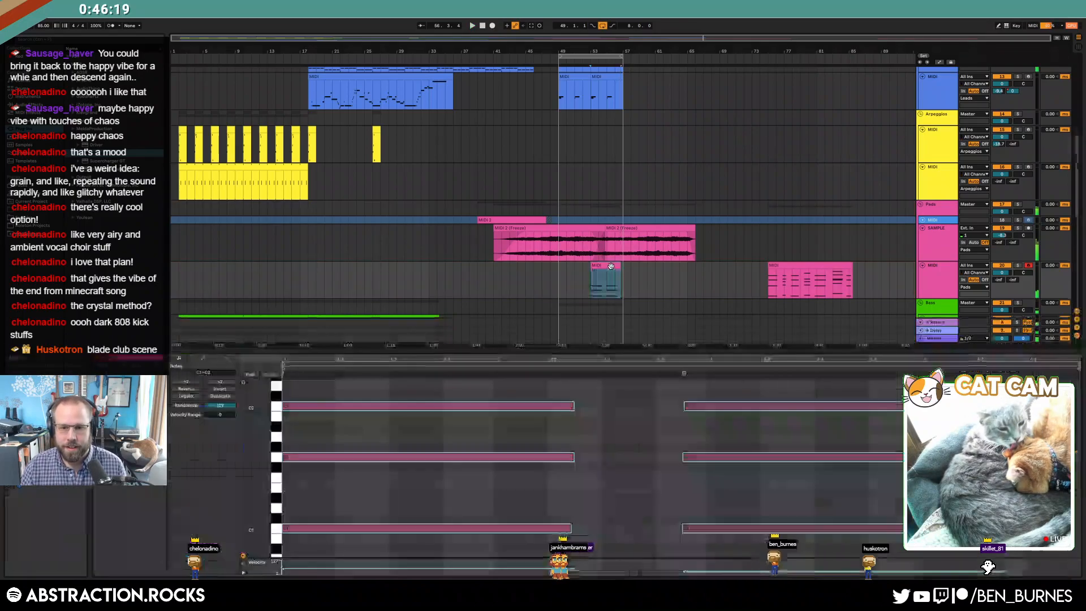
left_click(380, 389)
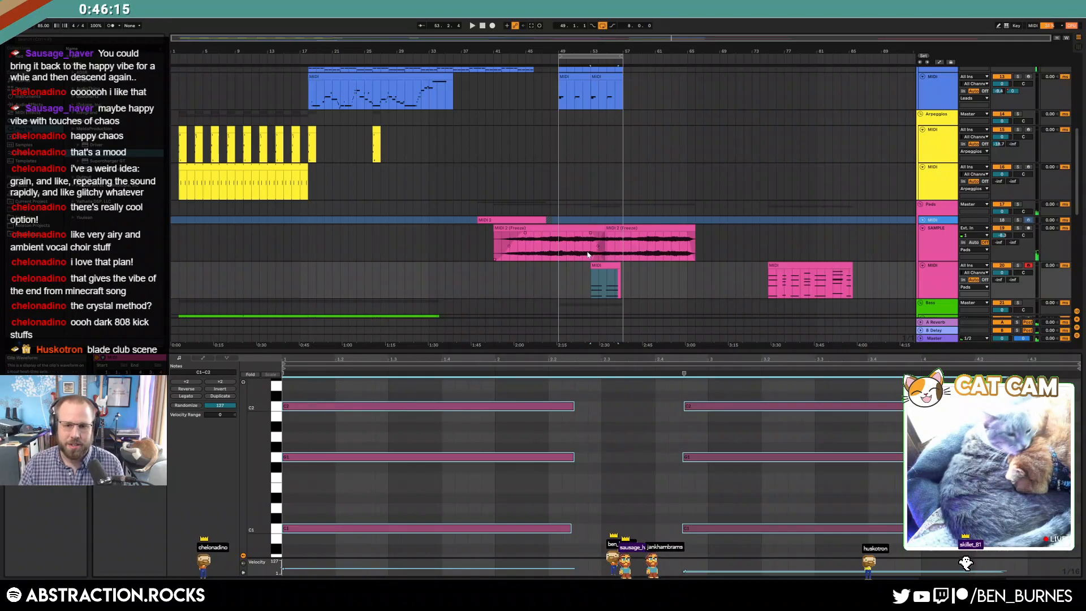
scroll(598, 272, "up", 3)
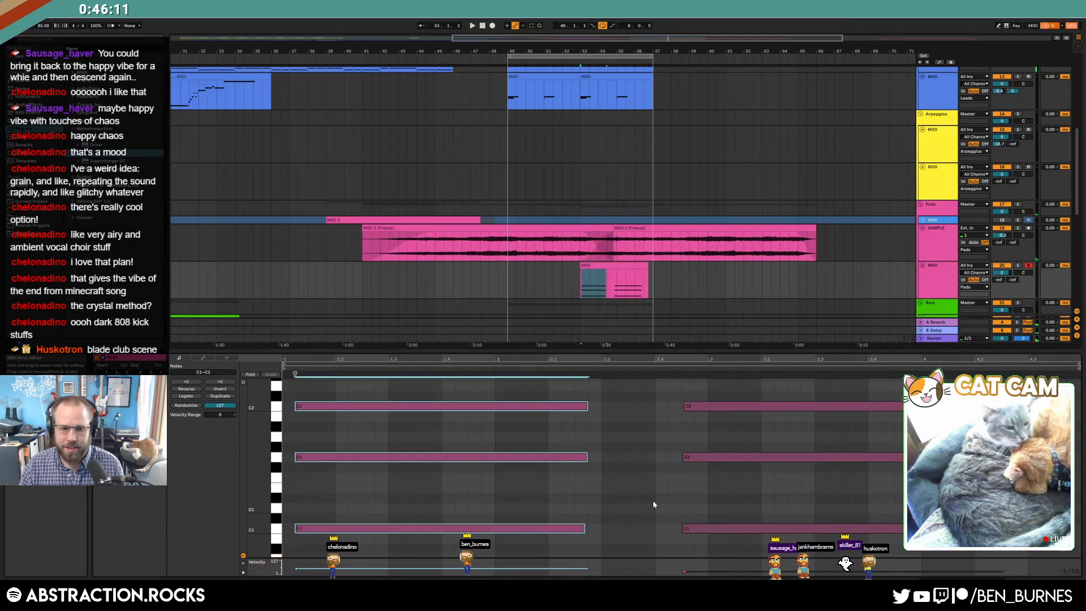
left_click_drag(680, 394, 740, 571)
key("Right")
key("Right")
left_click(721, 509)
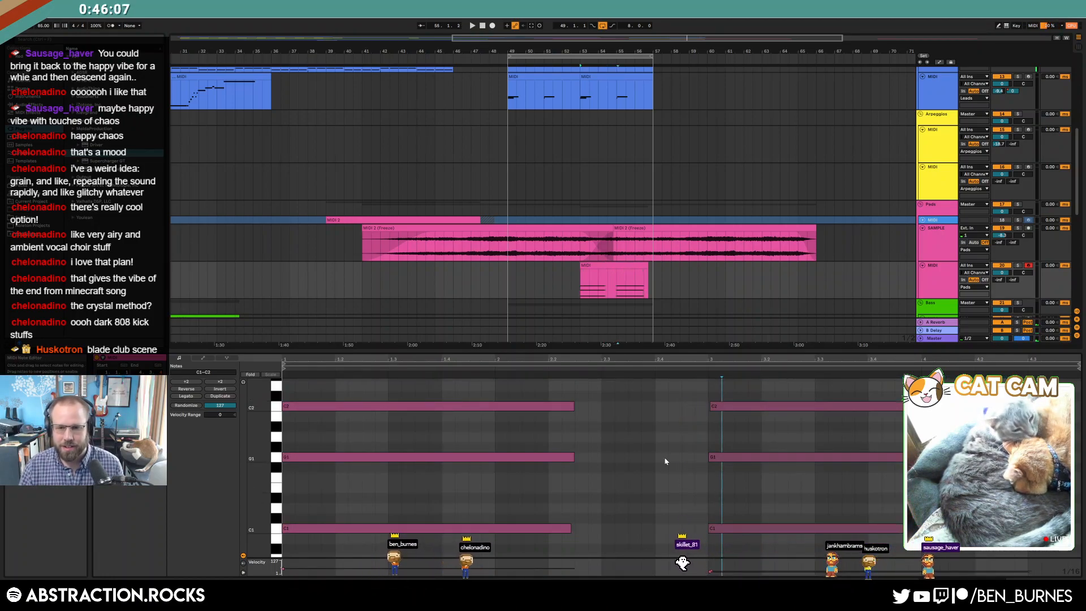
key("shift+Tab")
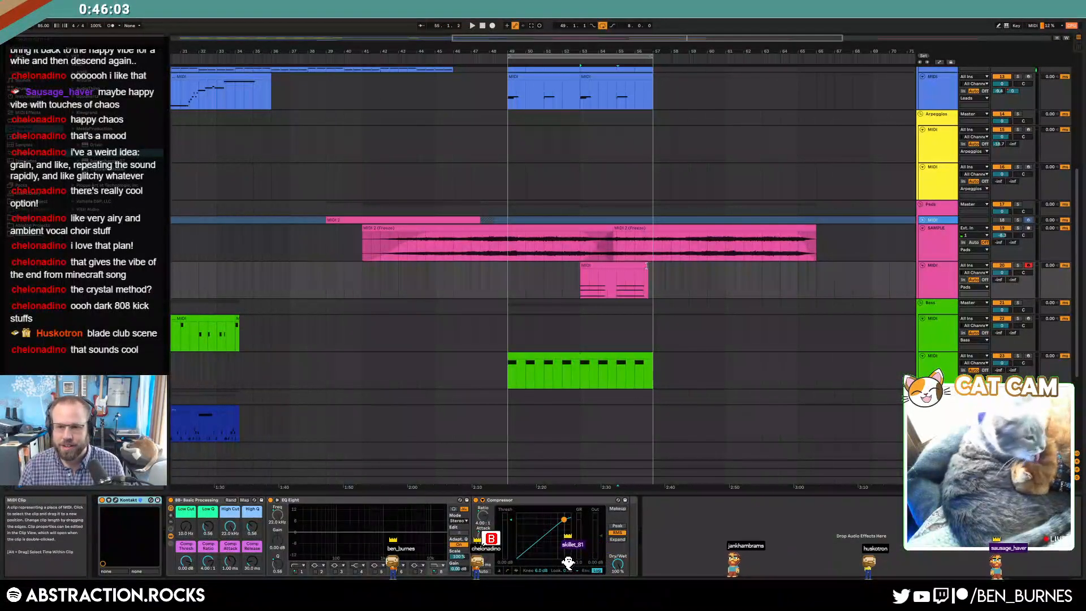
left_click_drag(648, 266, 653, 266)
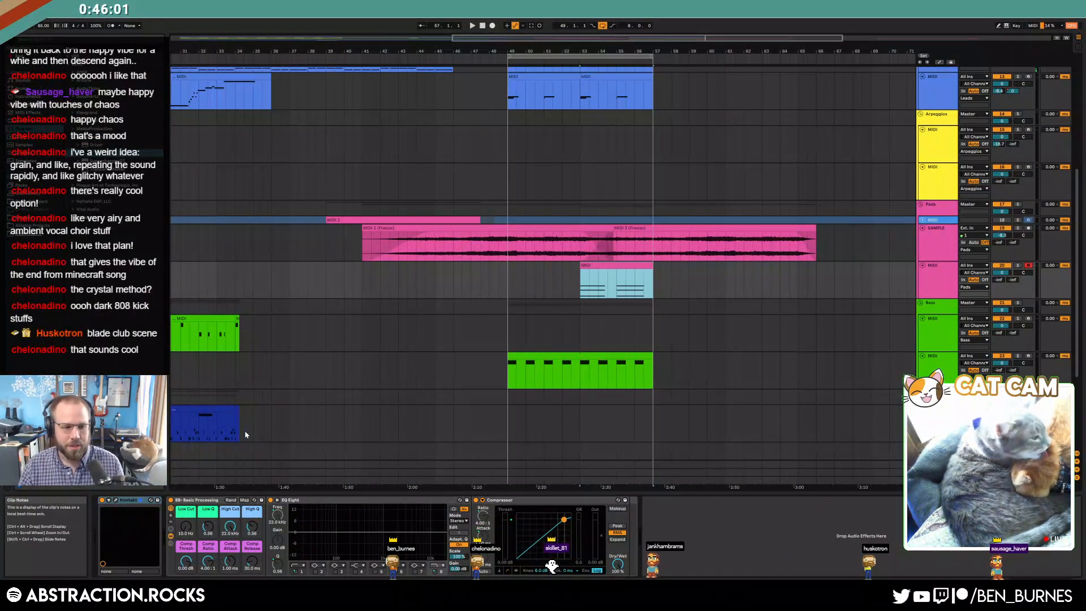
- Open Spotify and bring its window over the arrangement
key("super")
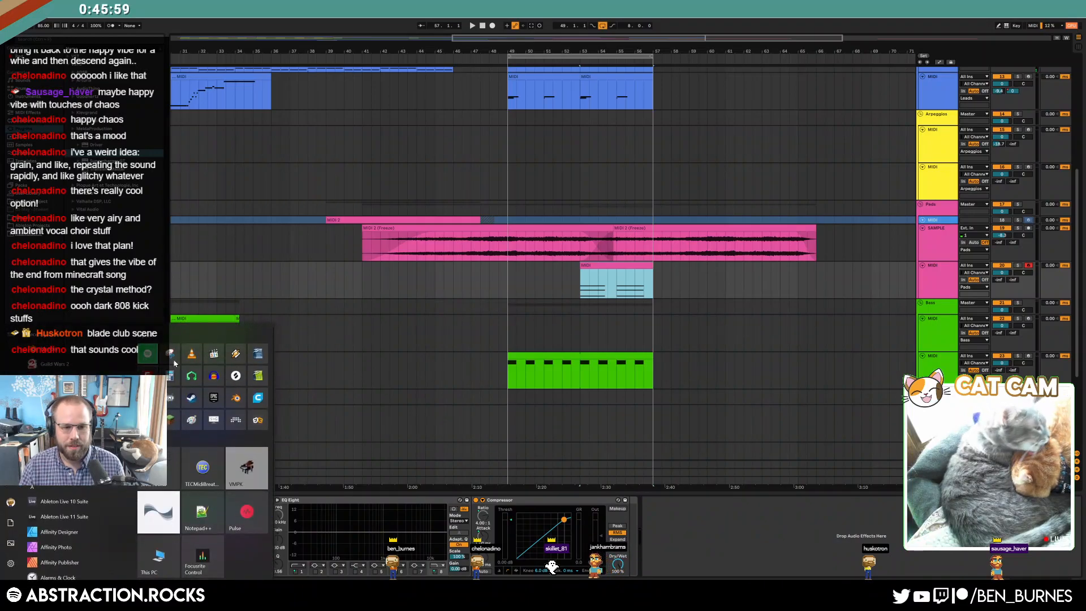
left_click(155, 360)
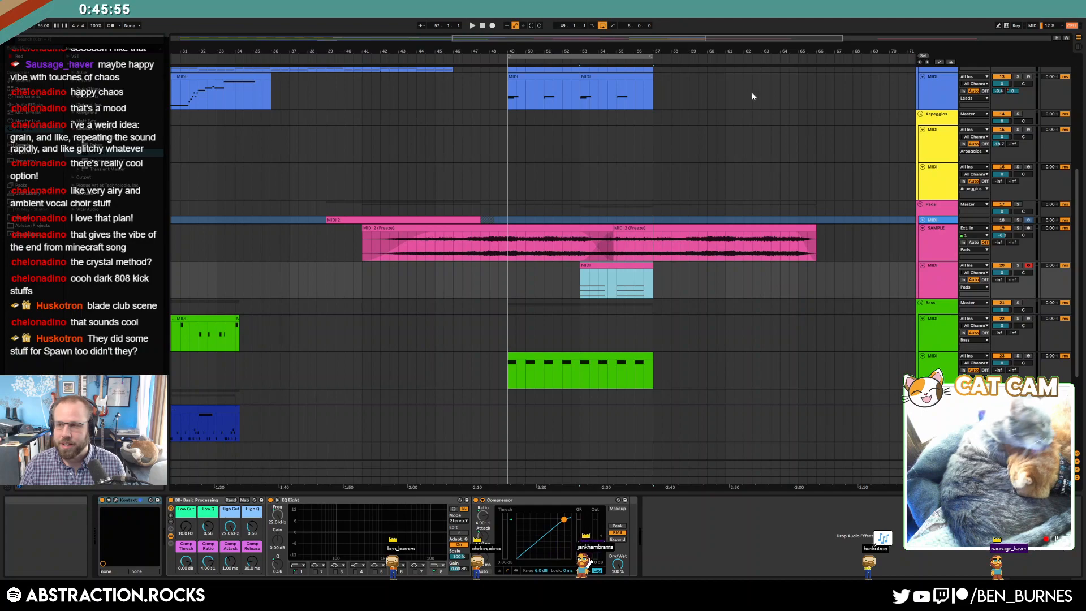
left_click_drag(1085, 80, 681, 46)
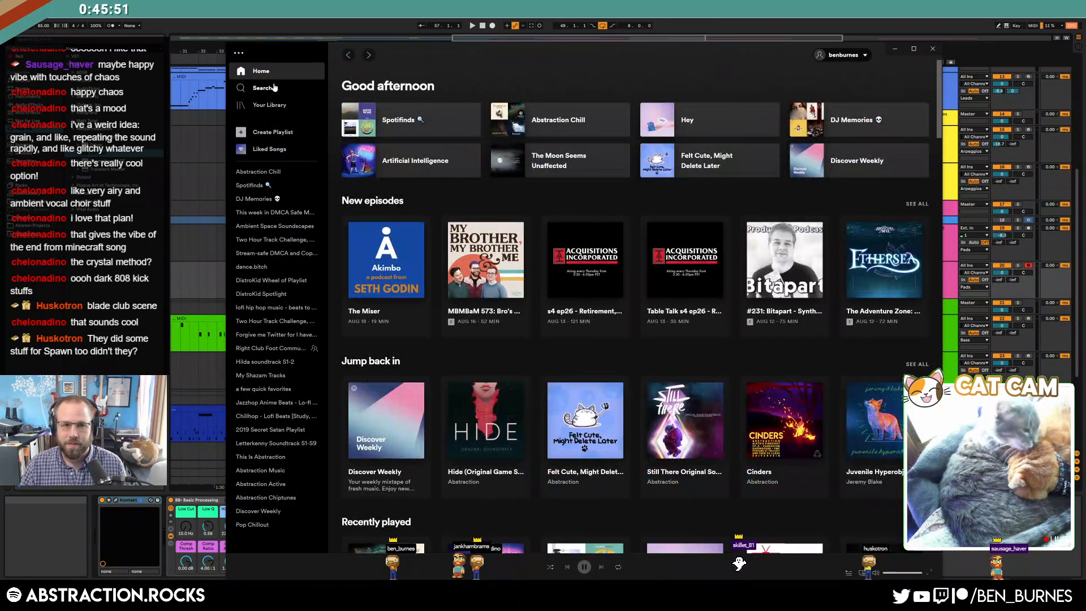
- Search Spotify for "the crystal method" and open the artist's page
left_click(274, 88)
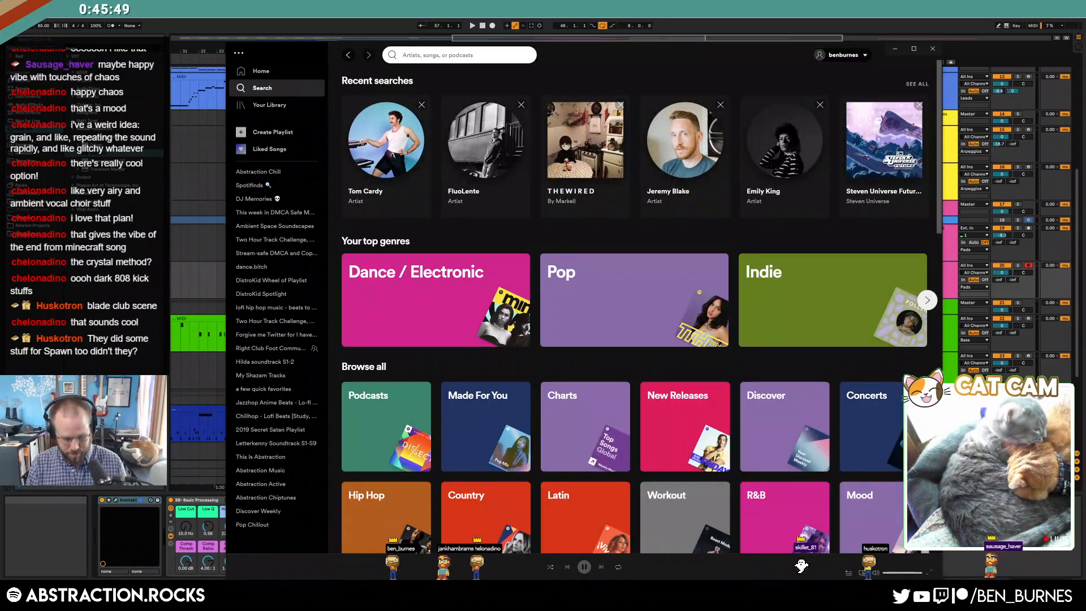
type("the crystal metho")
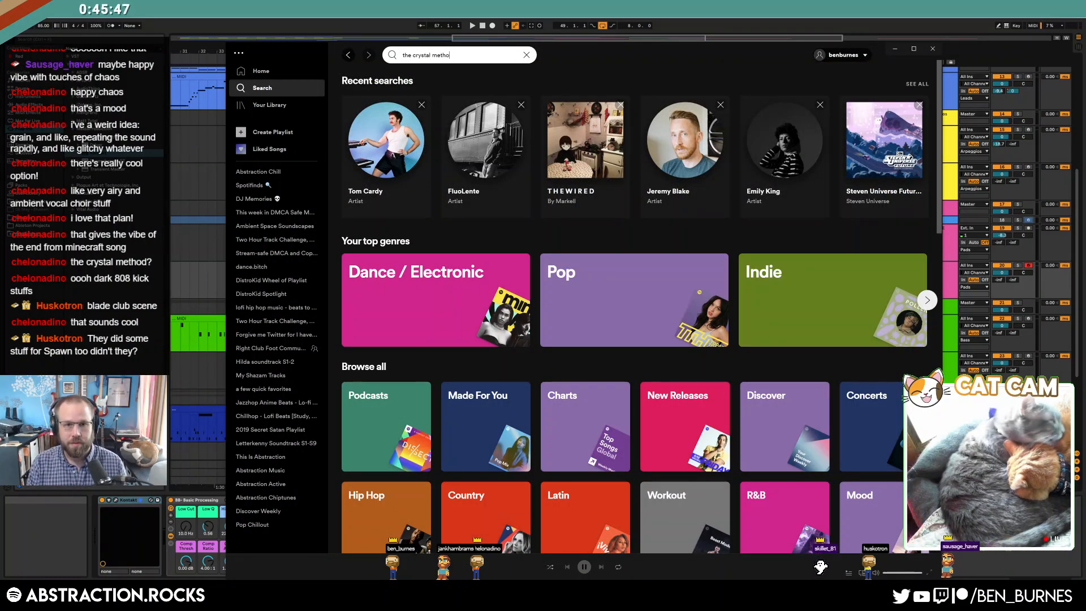
type("d")
left_click(449, 157)
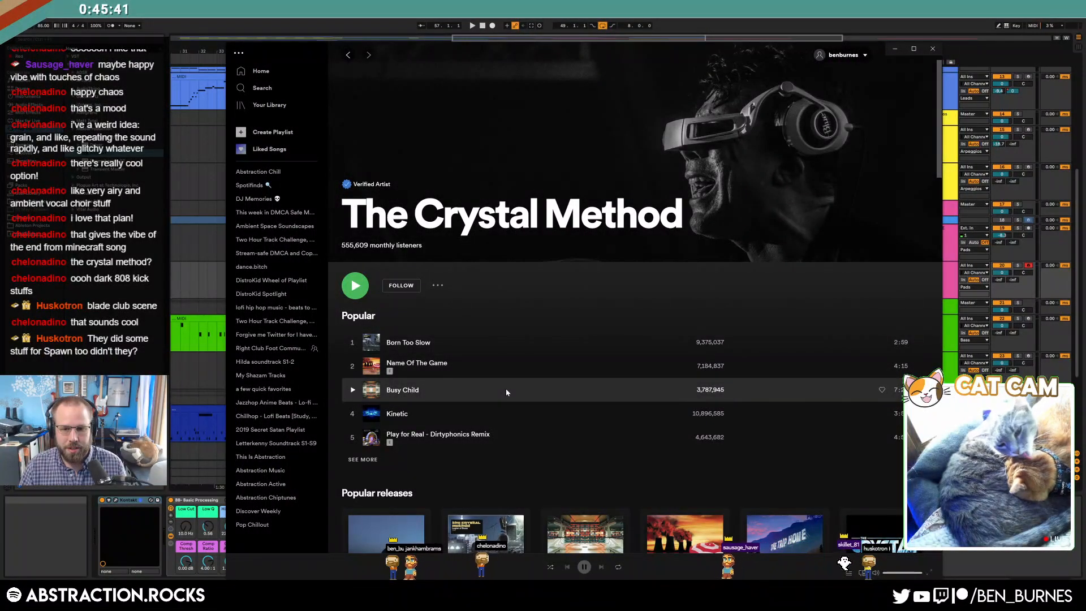
- Look through The Crystal Method's popular tracks and releases, and close Spotify
scroll(509, 387, "down", 5)
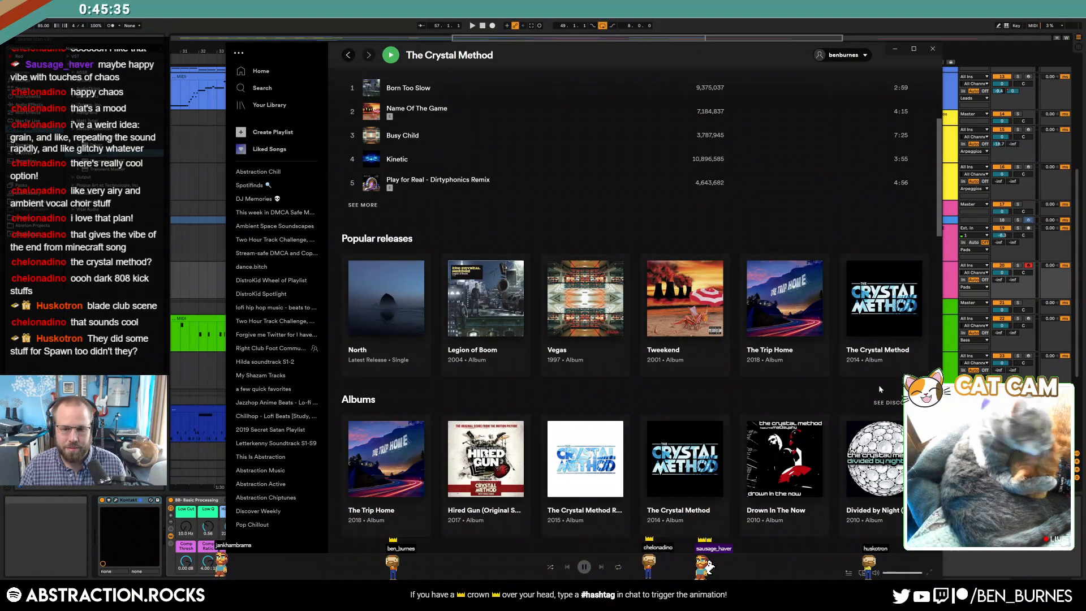
scroll(580, 393, "up", 5)
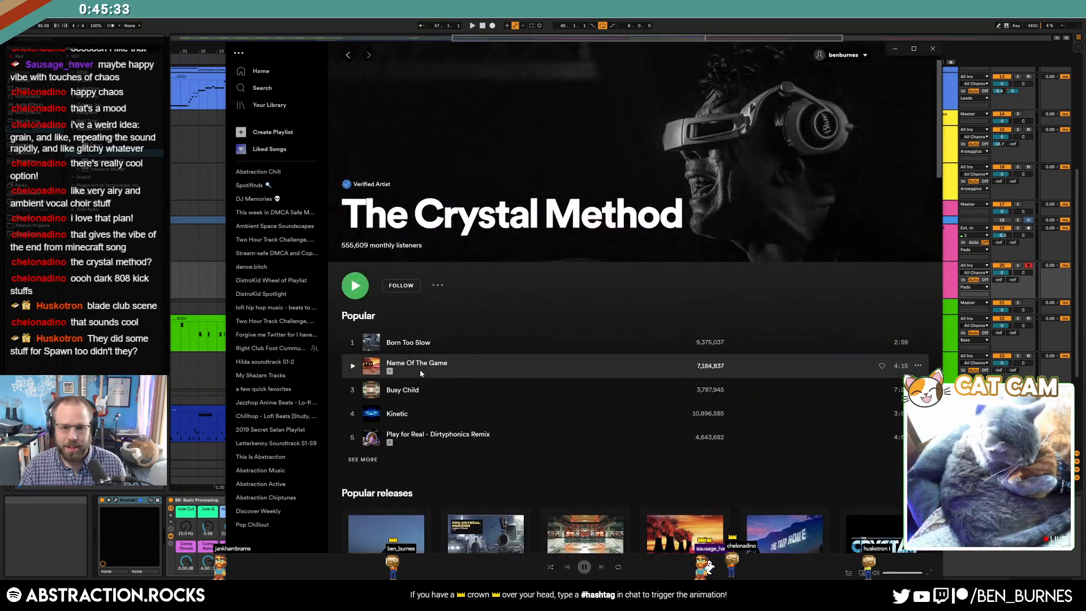
left_click(932, 50)
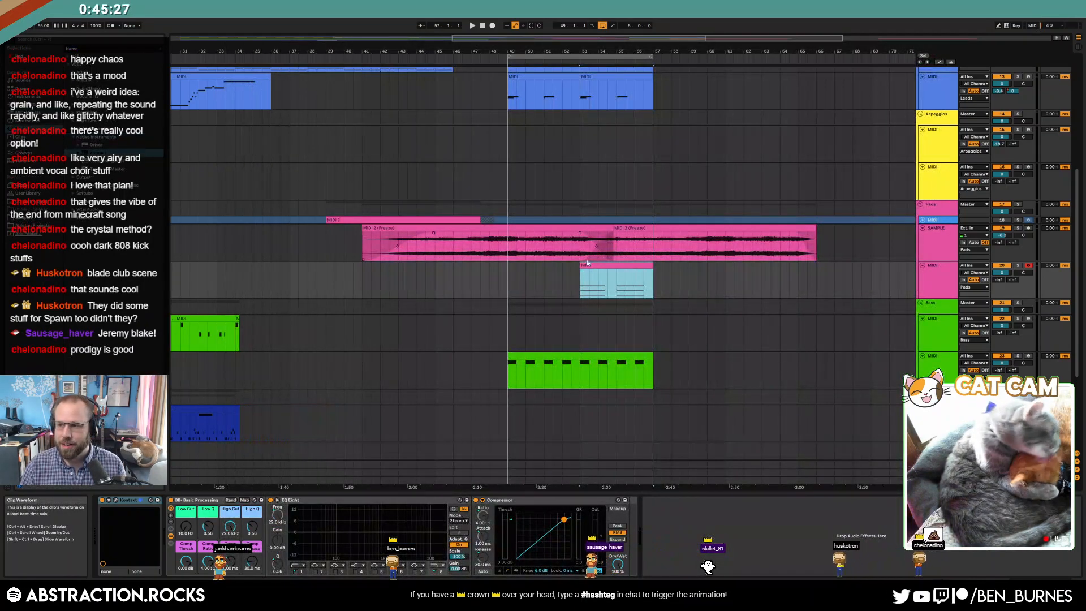
- Play the arrangement from bar 32 and check the automation on the Analog lead track
left_click(508, 285)
left_click(201, 281)
key("space")
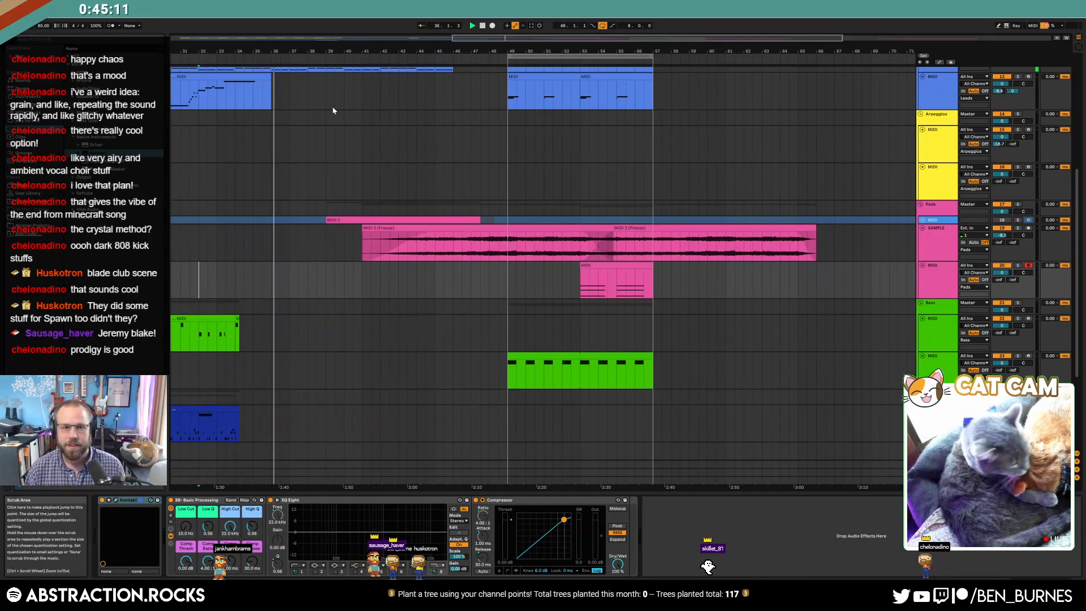
scroll(336, 104, "up", 2)
left_click(254, 102)
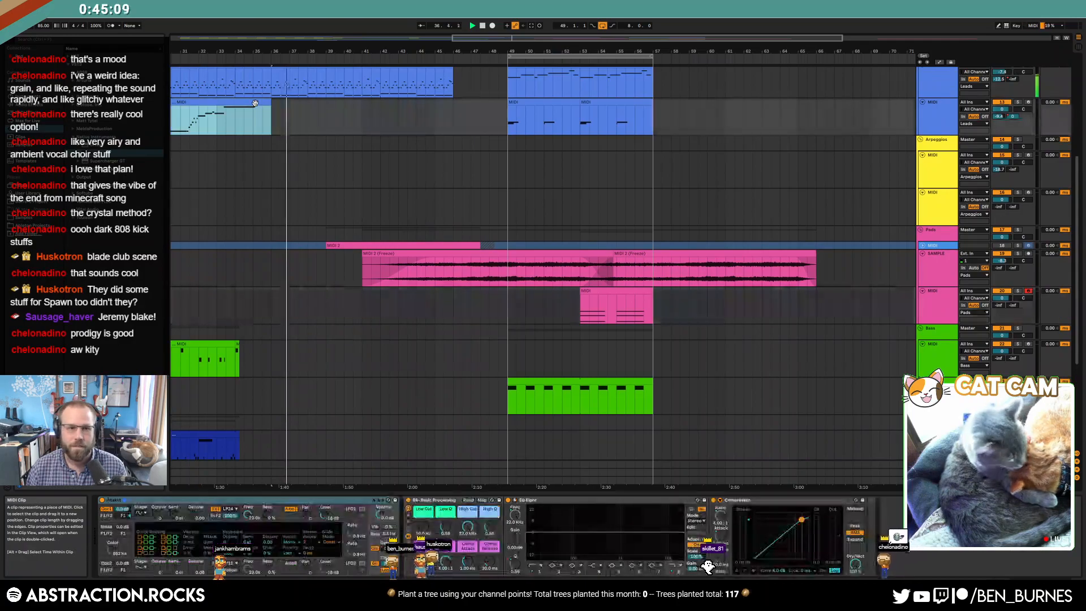
key("a")
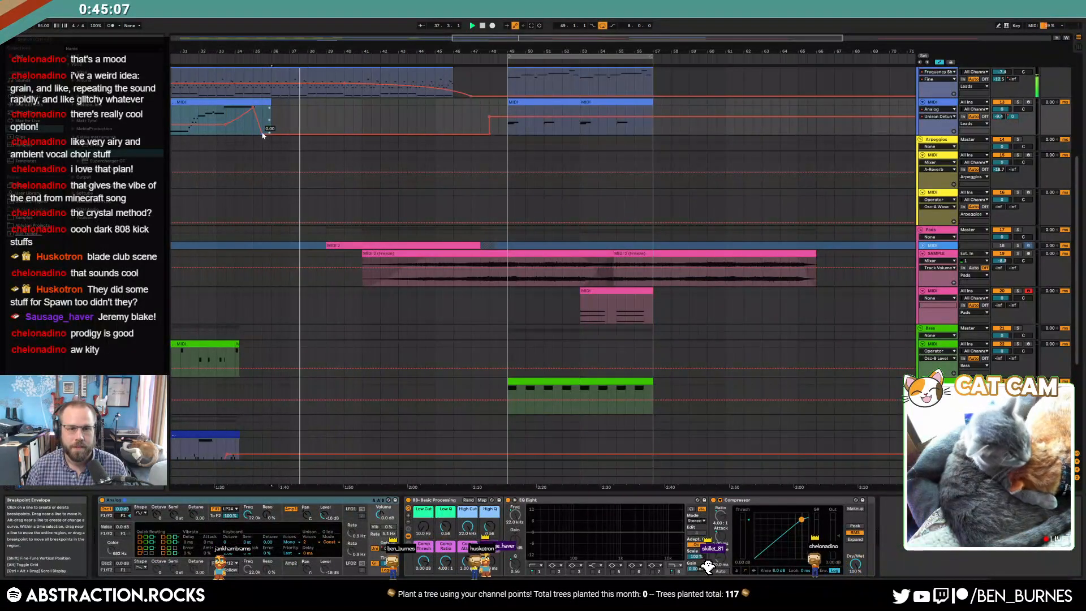
key("a")
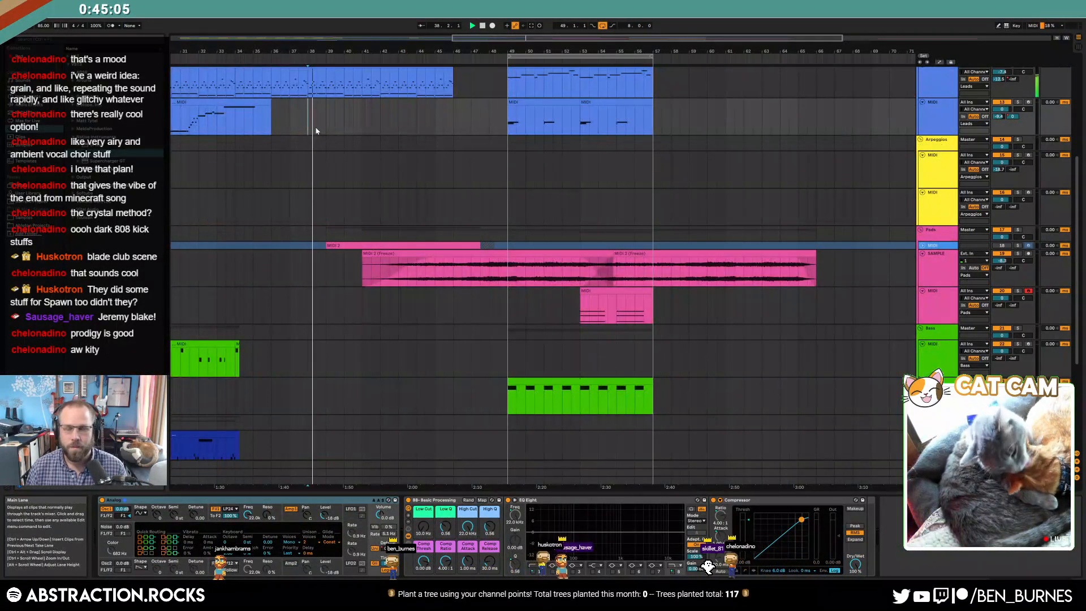
- Extend the Analog lead's first bar 49 clip to bar 57 and lower the velocities of its notes to about 20–33
scroll(323, 132, "up", 3)
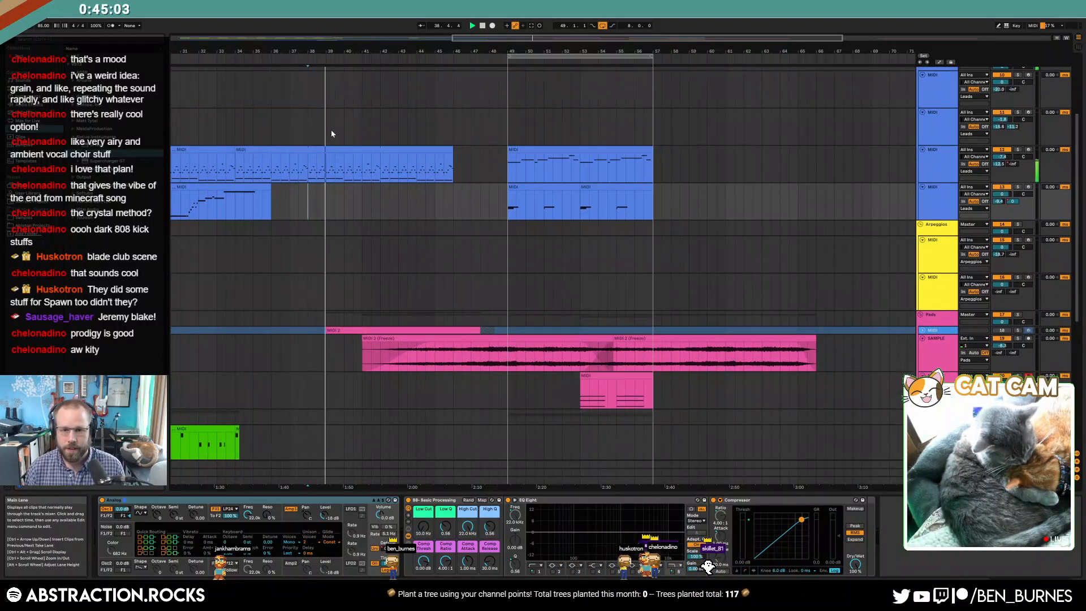
left_click(571, 190)
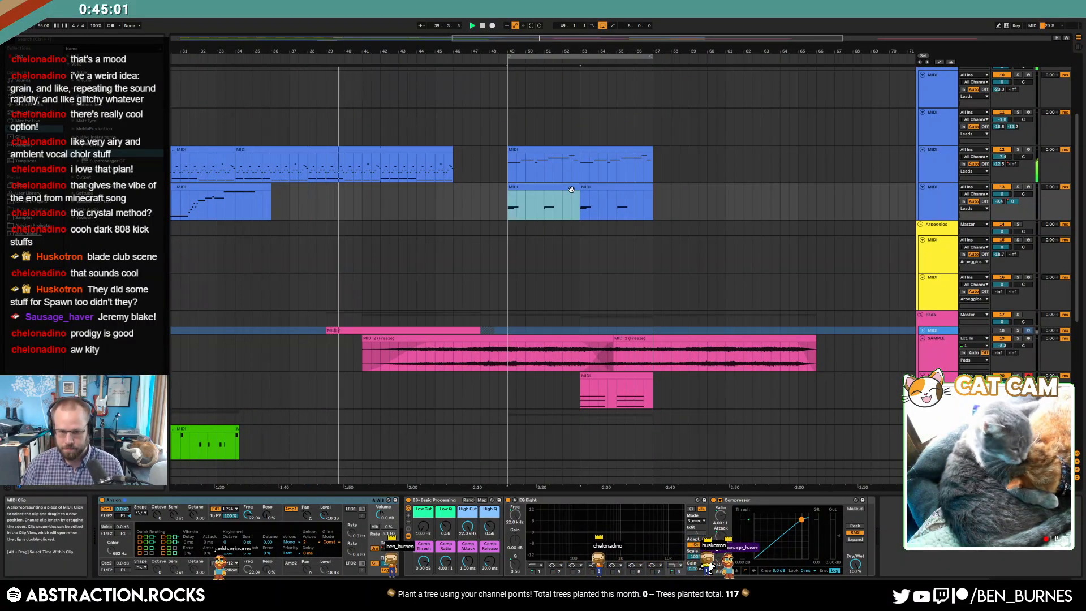
double_click(571, 190)
left_click(129, 381)
left_click_drag(579, 188, 653, 187)
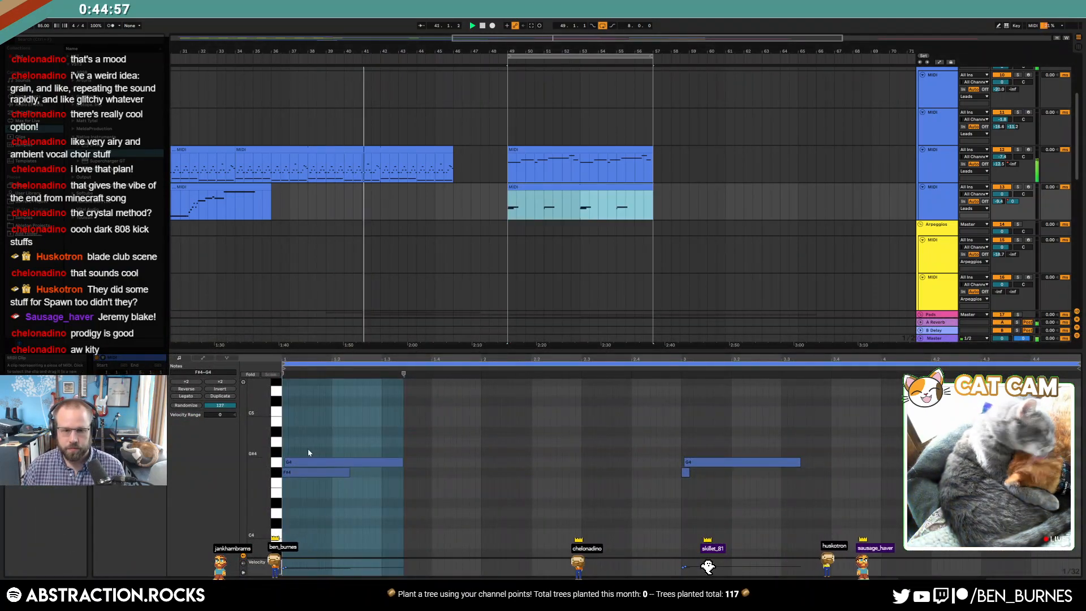
left_click_drag(289, 444, 771, 497)
left_click_drag(726, 462, 726, 479)
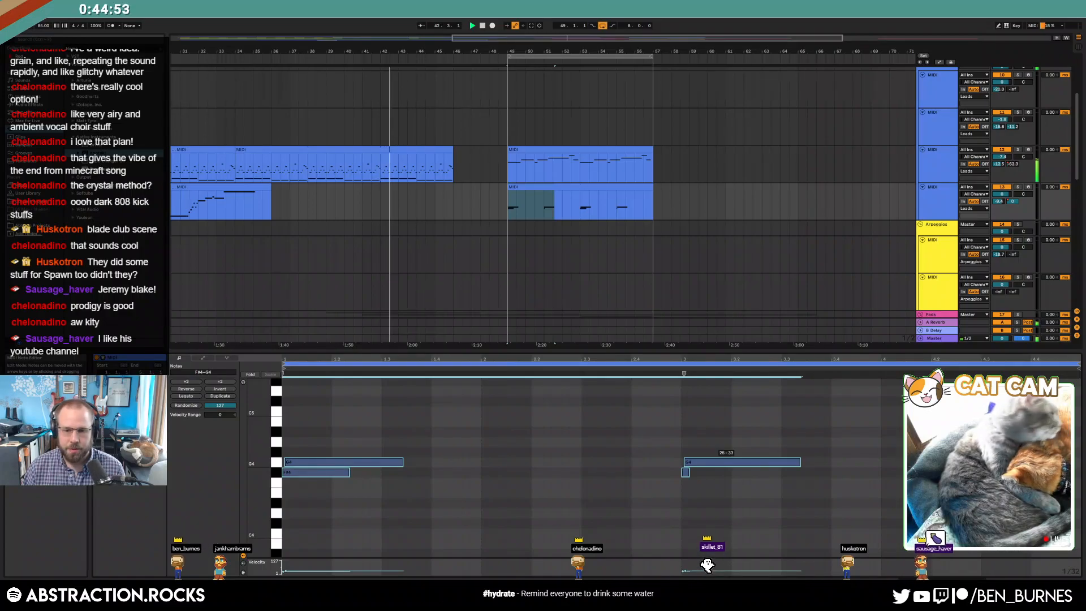
left_click(534, 198)
- In the NOIRE Pure lead clip's sixth bar, raise the short G3 note an octave to G4 and lower the following A#3 to F#3
double_click(560, 150)
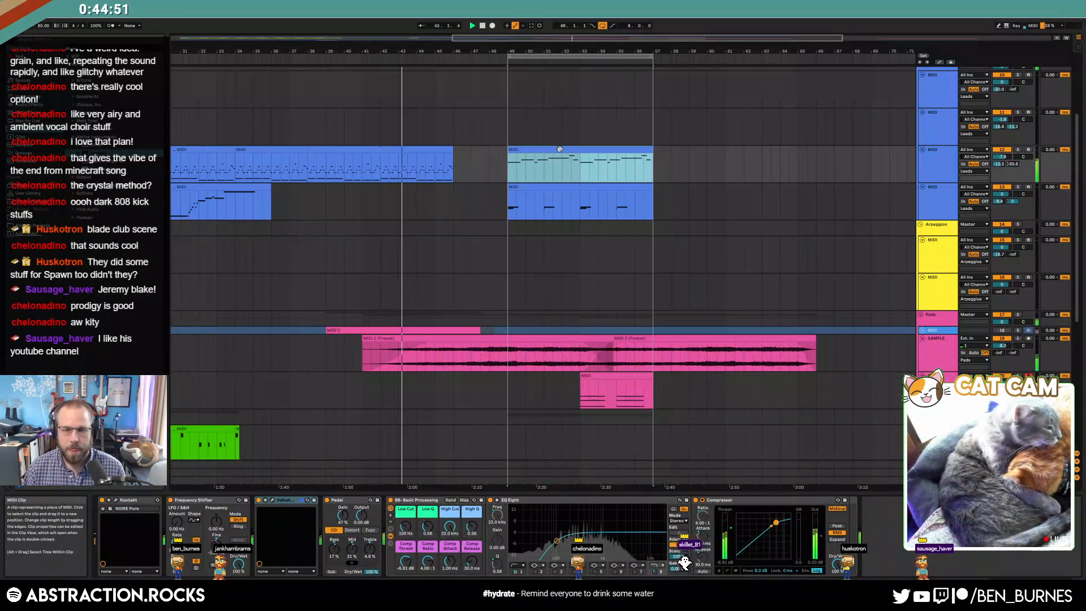
left_click(837, 507)
key("shift+Up")
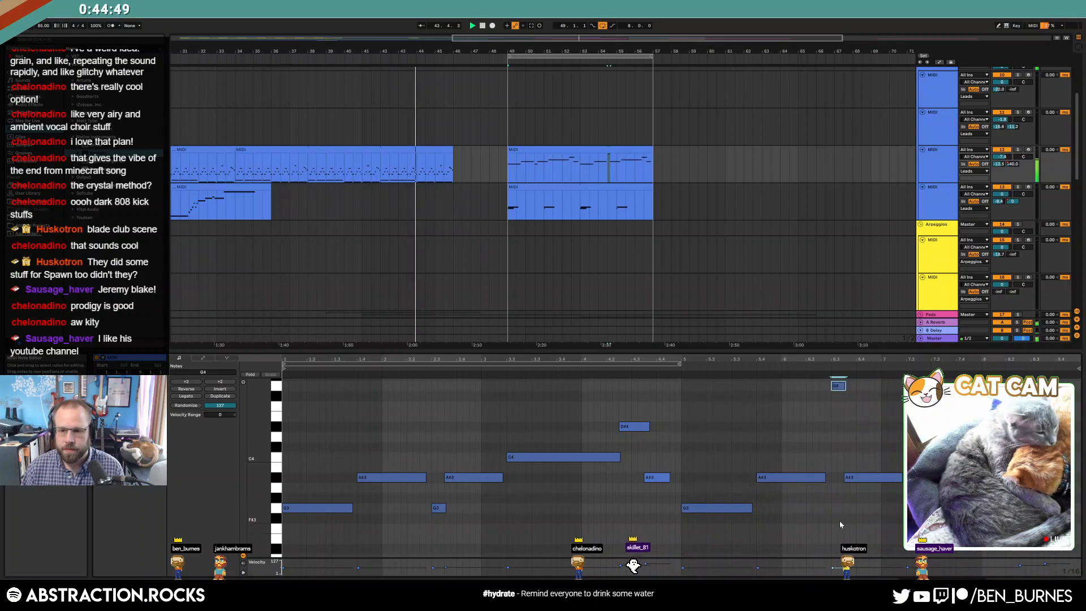
left_click(868, 476)
key("Down")
key("Down")
key("Down")
key("Down")
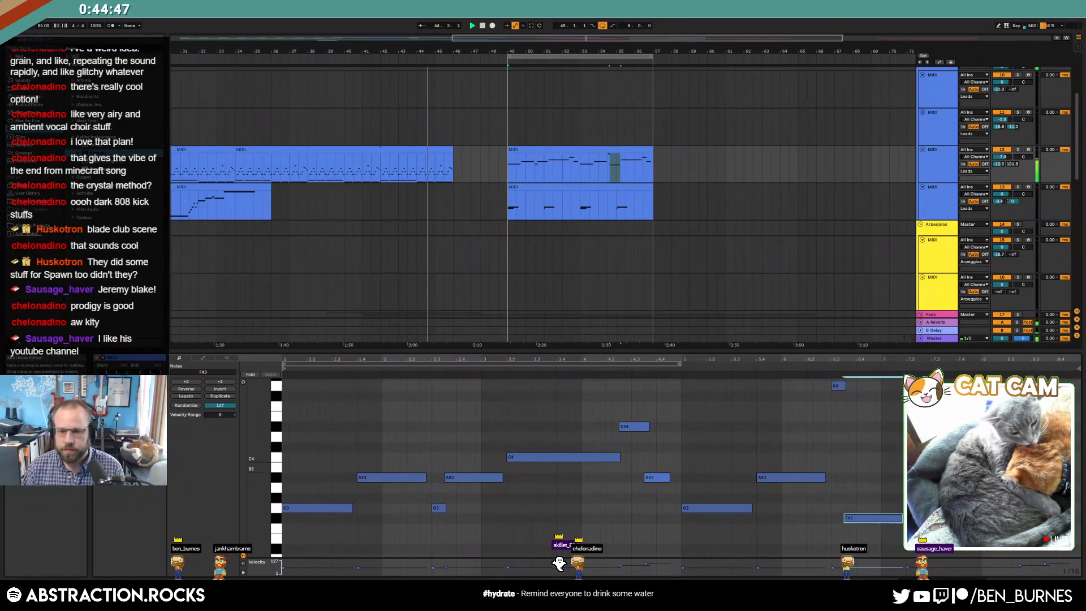
key("shift+Tab")
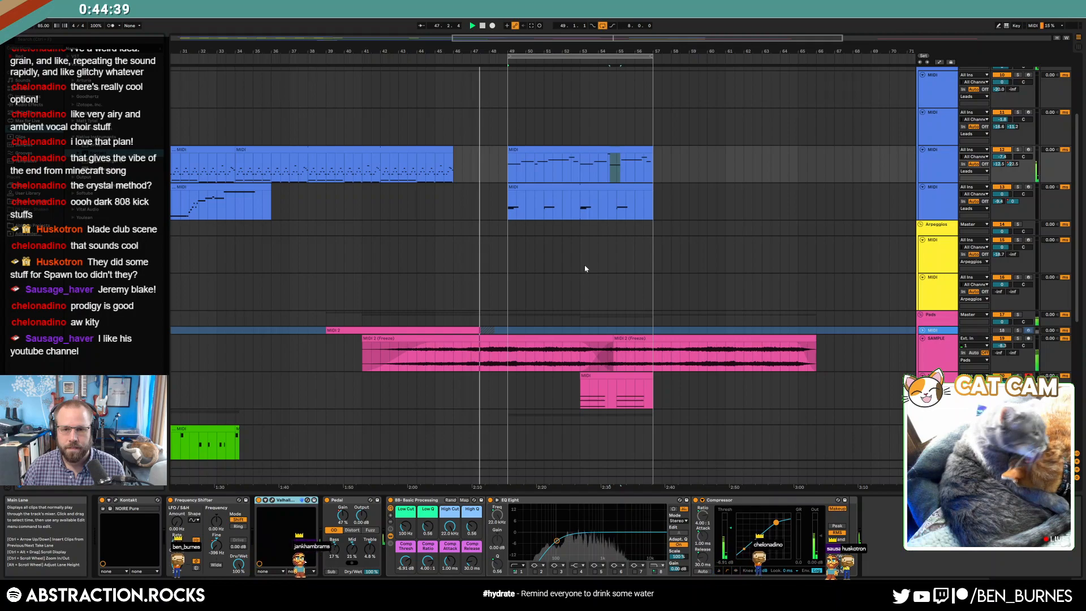
- Review the bass clip and the NOIRE Pure lead clip's notes while the bar 49 section plays
left_click(931, 164)
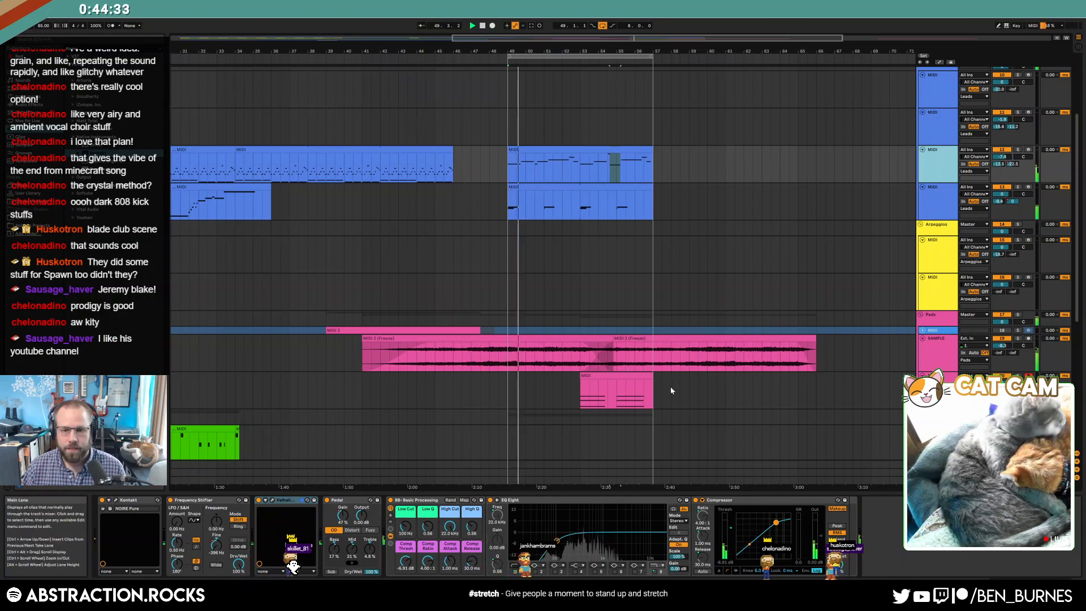
scroll(672, 391, "down", 3)
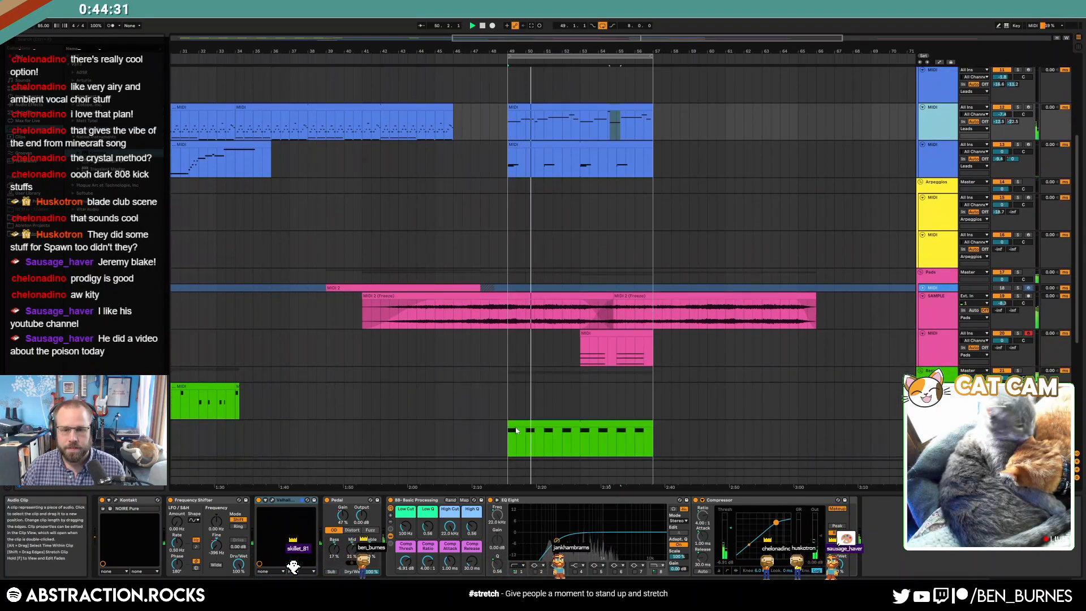
left_click(533, 424)
left_click_drag(577, 422, 570, 423)
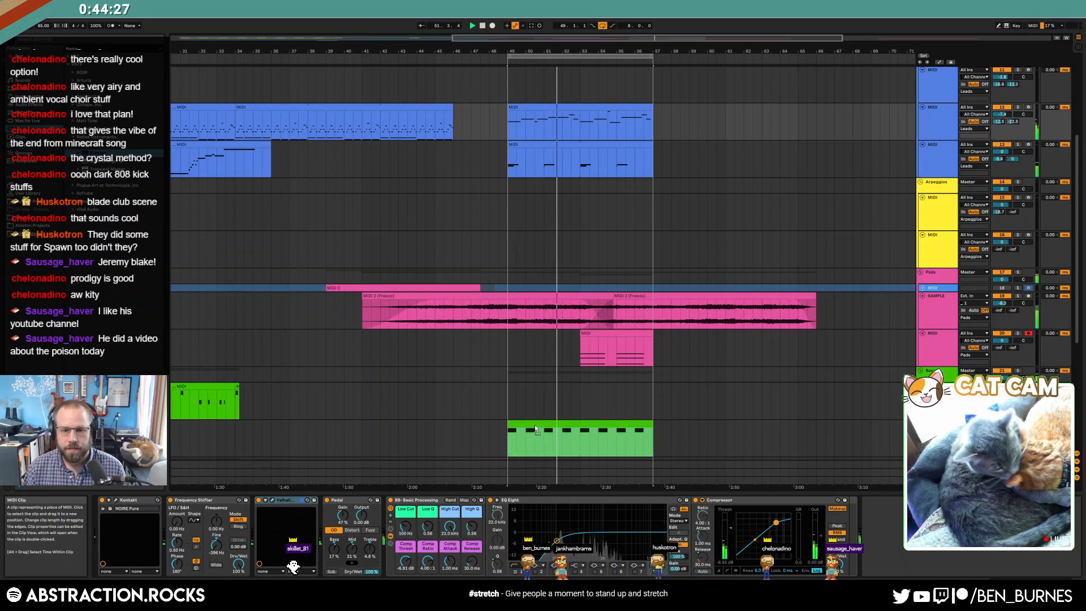
left_click(571, 425)
left_click(558, 107)
double_click(558, 107)
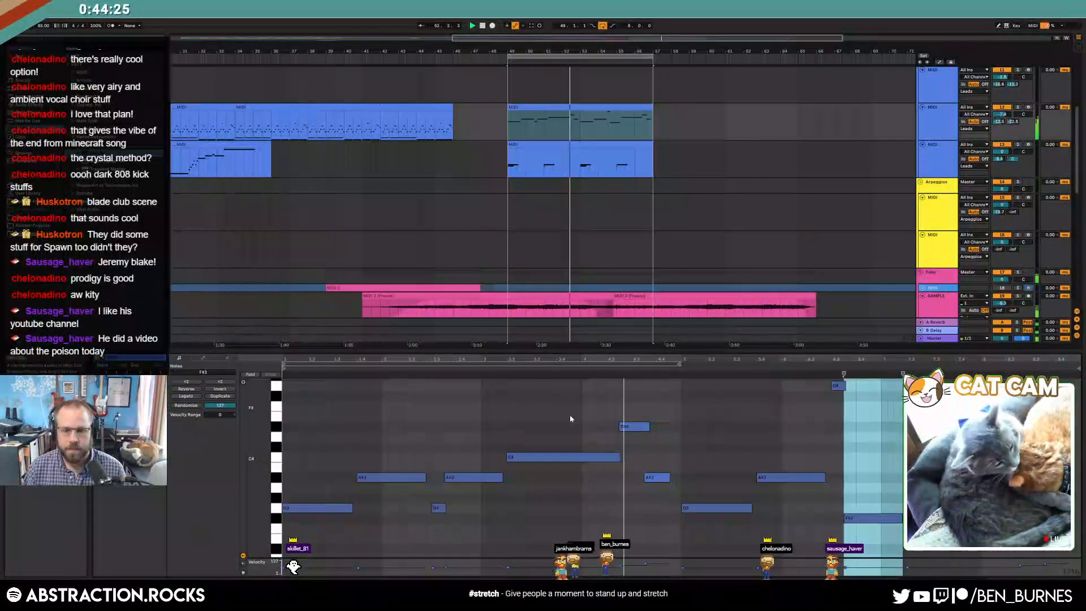
left_click(714, 473)
key("shift+Tab")
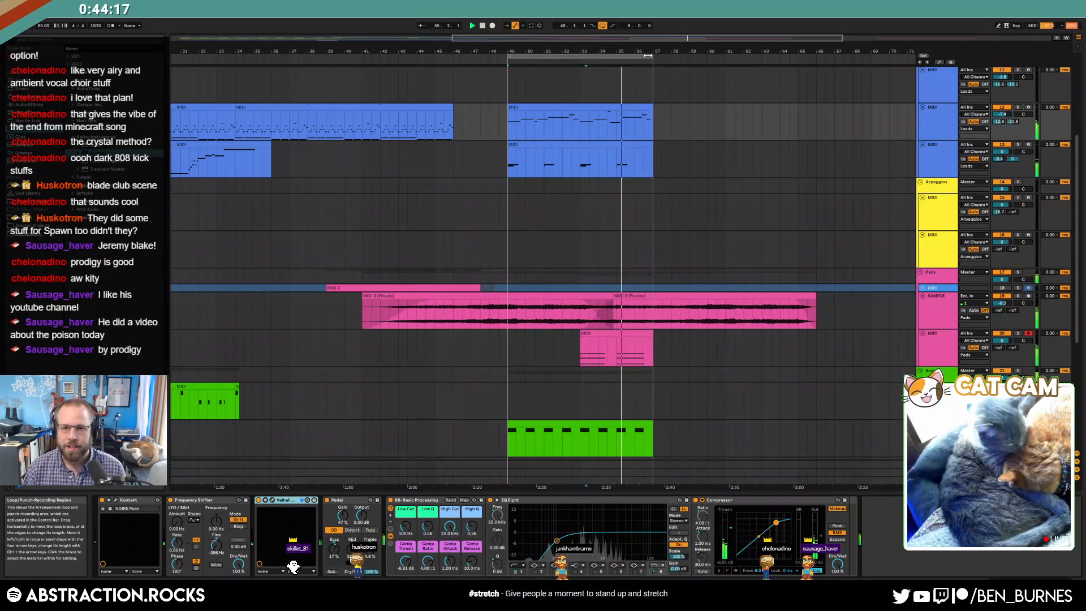
- Move the loop region to bars 57–65 and stop playback
left_click_drag(628, 56, 774, 58)
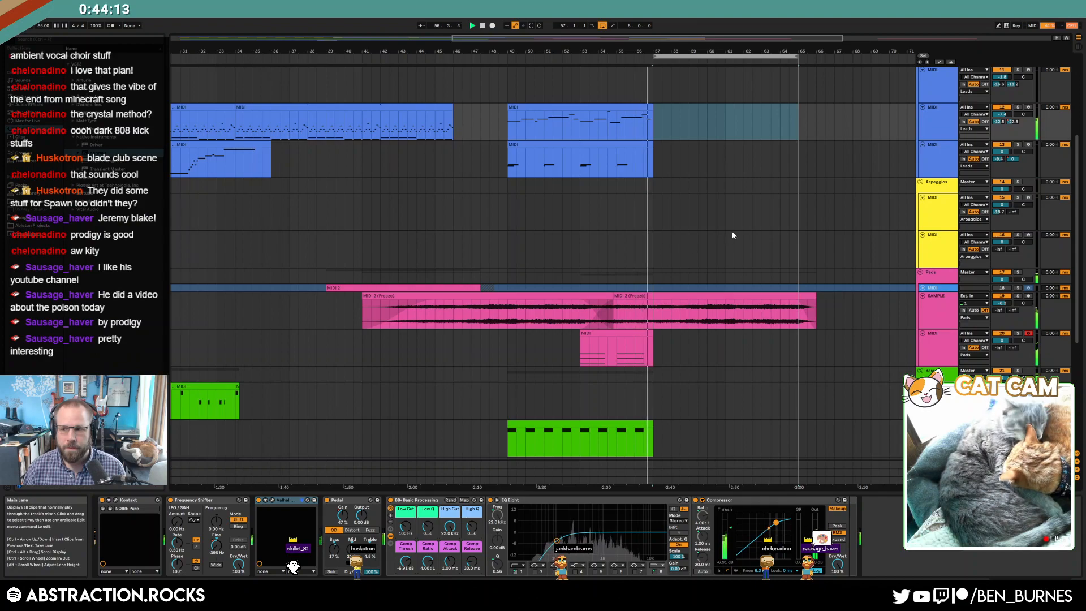
double_click(640, 107)
left_click(1055, 477)
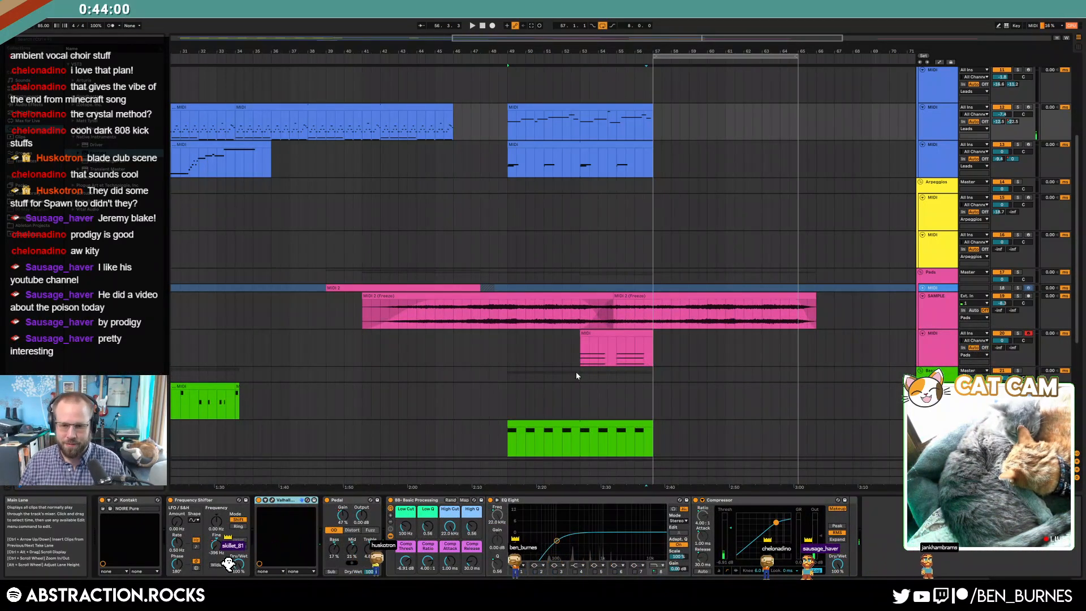
left_click(607, 333)
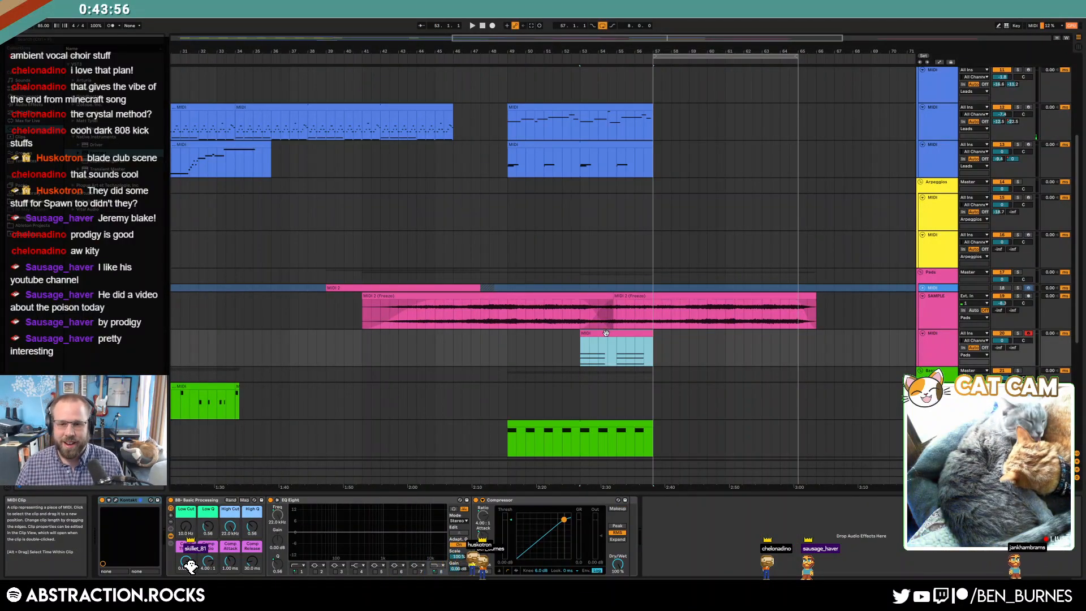
- Extend the Analog lead clip to bar 65 and duplicate the NOIRE Pure lead clip to bar 57
scroll(767, 343, "down", 1)
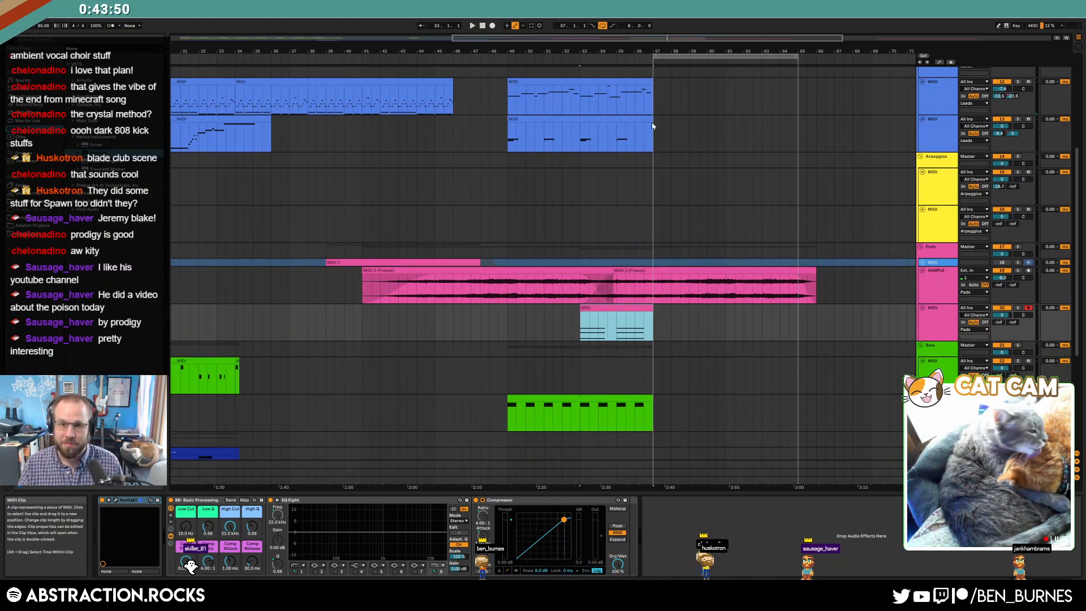
left_click_drag(651, 126, 778, 123)
left_click(807, 134)
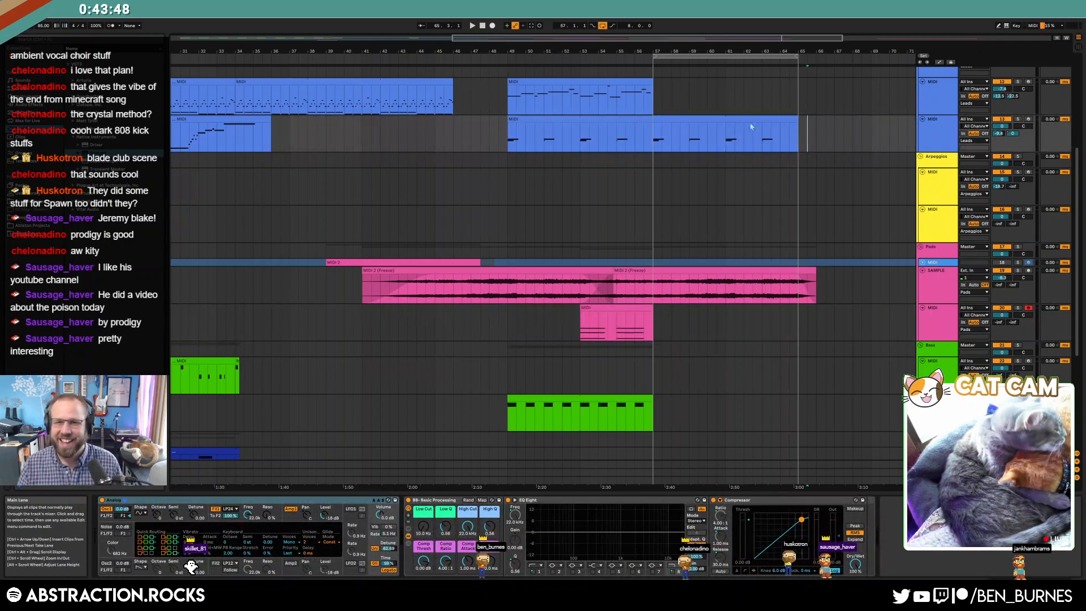
left_click(638, 82)
key("ctrl+d")
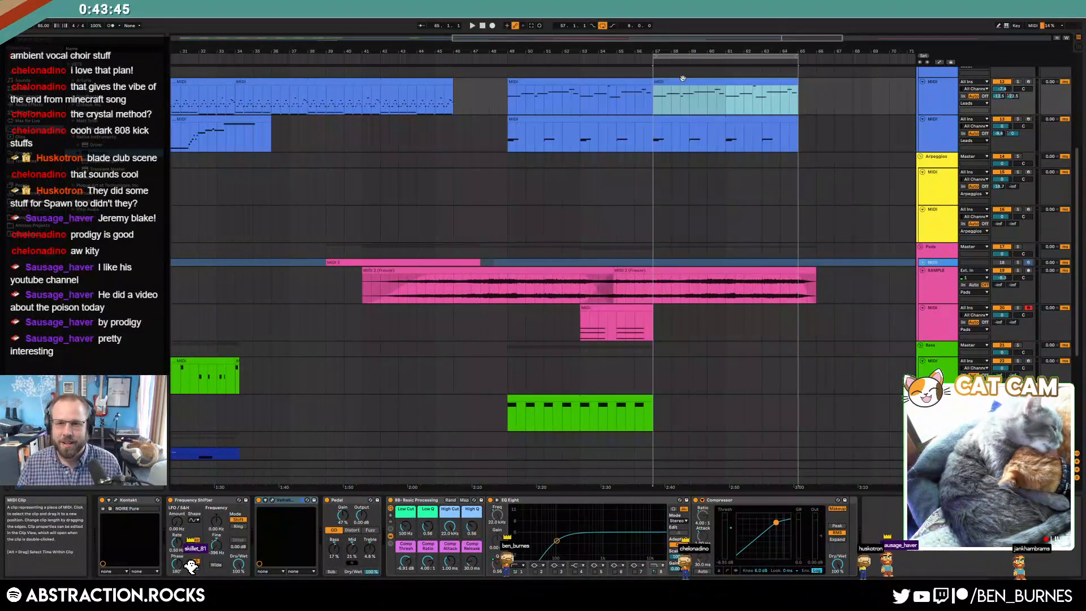
- Add a low C3 note in the first bar of the duplicated NOIRE Pure clip and repeat it every two bars throughout the clip
double_click(681, 82)
key("space")
scroll(313, 500, "down", 5)
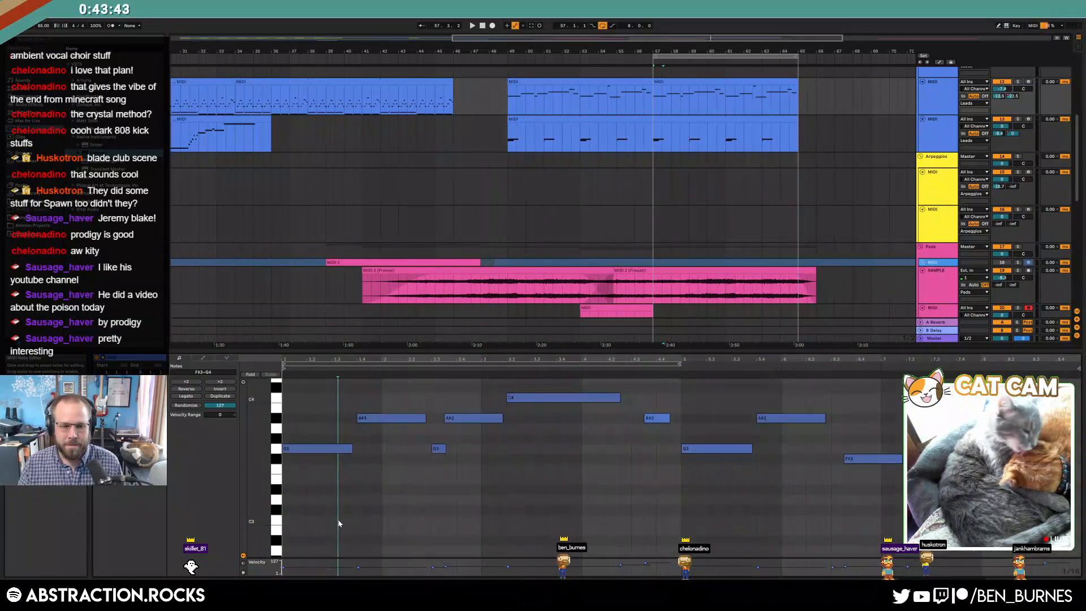
left_click_drag(346, 475, 362, 477)
key("space")
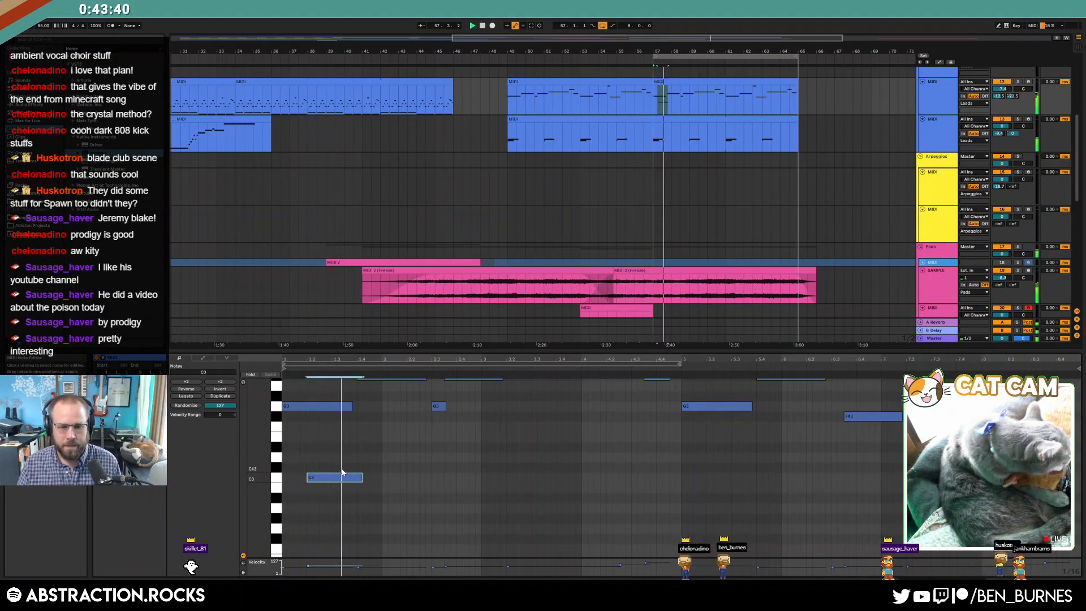
left_click_drag(283, 455, 483, 490)
key("ctrl+d")
key("ctrl+d")
key("ctrl+d")
key("shift+Tab")
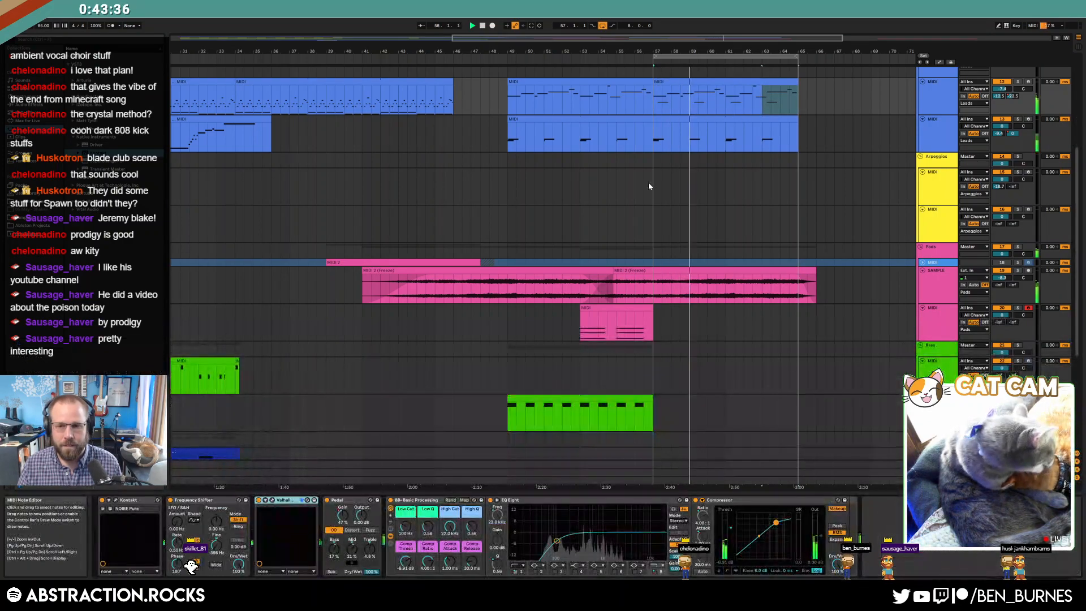
- Shorten the second frozen pad clip to end at bar 64 and give it a longer fade-out
left_click_drag(814, 273, 734, 278)
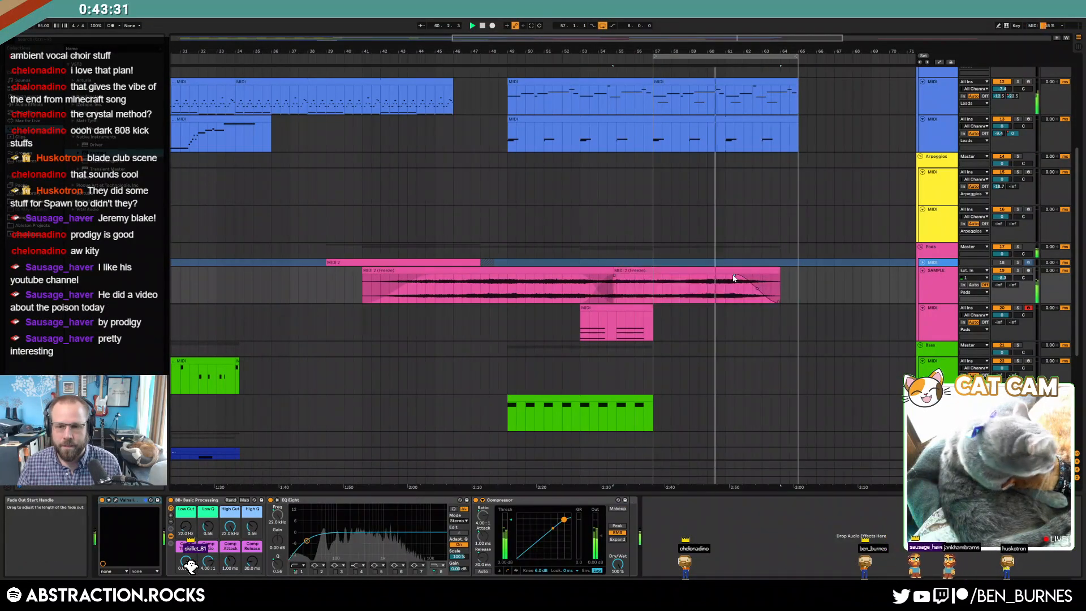
- Duplicate the Pharlight choir clip twice so it fills up to bar 65, and extend the bass clip to bar 65
left_click(617, 325)
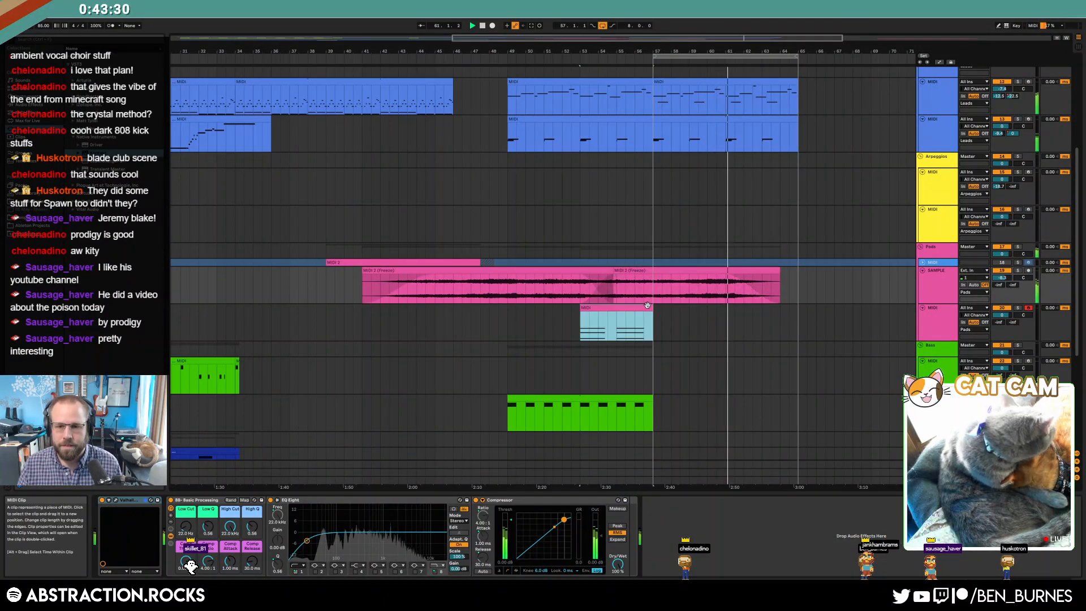
key("ctrl+d")
key("ctrl+d")
key("ctrl+d")
key("ctrl+z")
left_click_drag(652, 399, 797, 409)
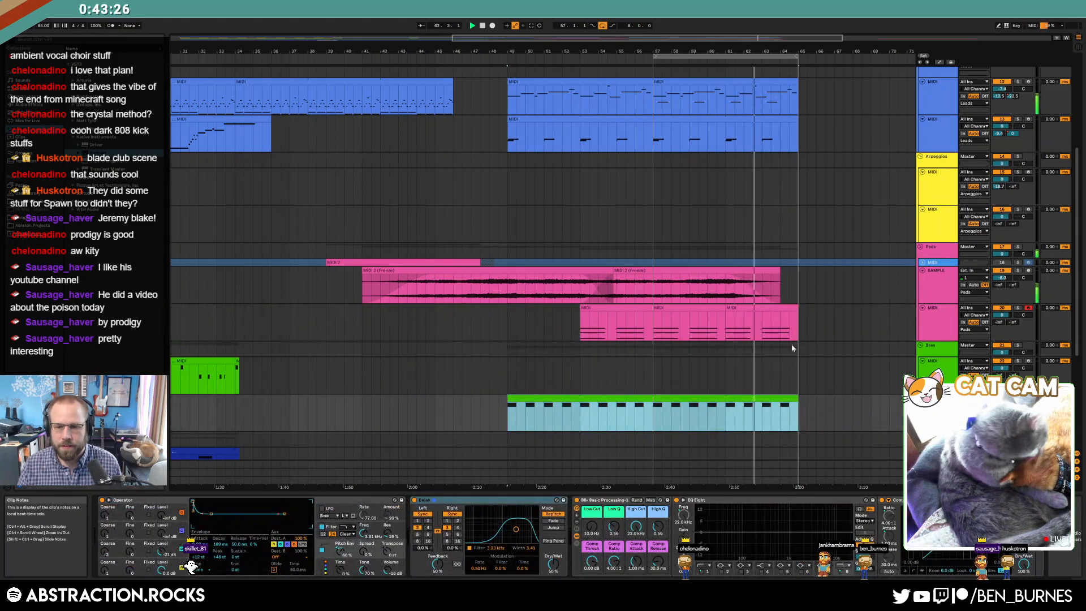
- Raise the velocities of all notes in the bar 57 choir clip to about 27–70
double_click(689, 328)
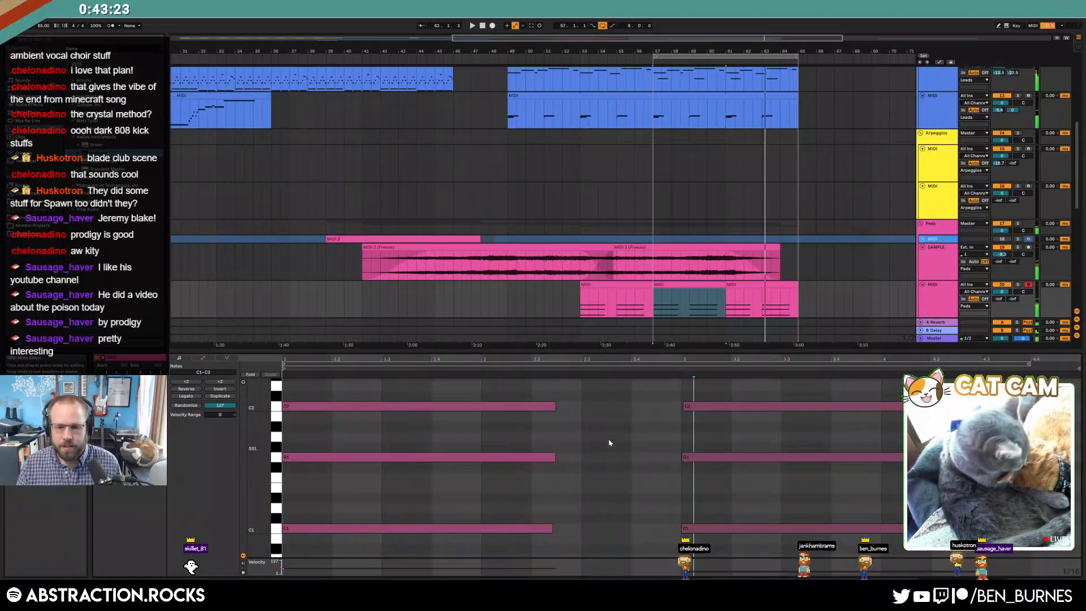
key("space")
key("ctrl+a")
left_click_drag(703, 406, 703, 403)
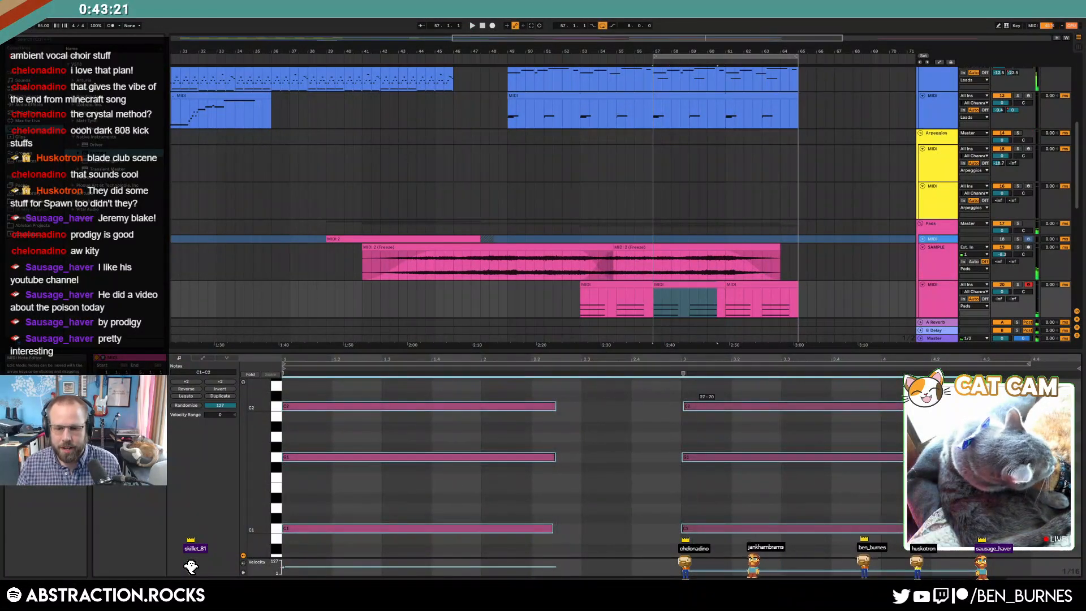
left_click(642, 429)
- Raise the velocities of all notes in the bar 61 choir clip to about 41–106
left_click(635, 284)
left_click(756, 296)
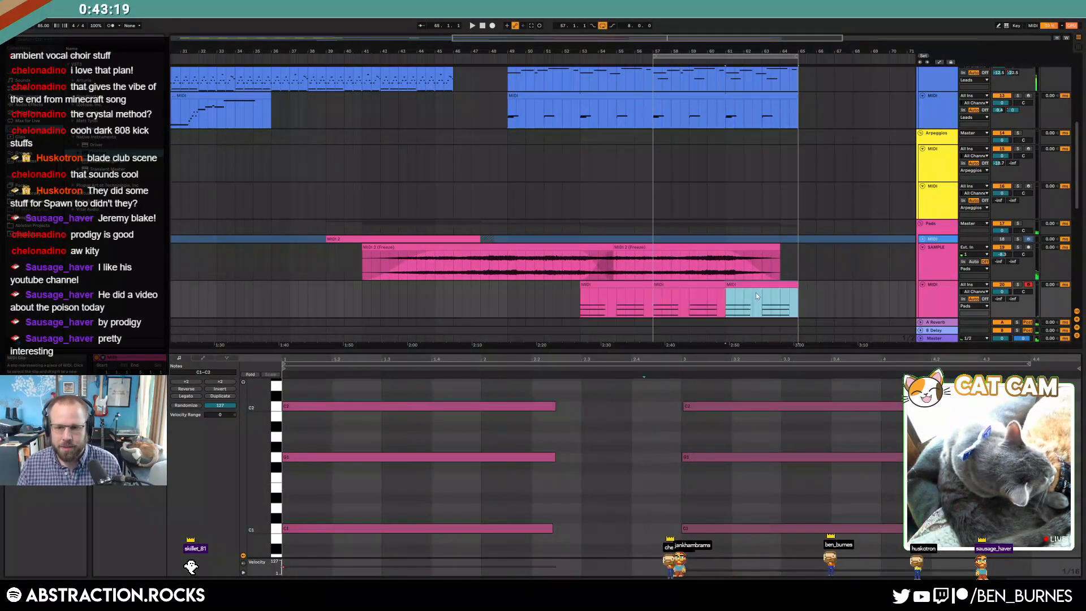
left_click(582, 457)
key("ctrl+a")
left_click_drag(536, 406, 535, 402)
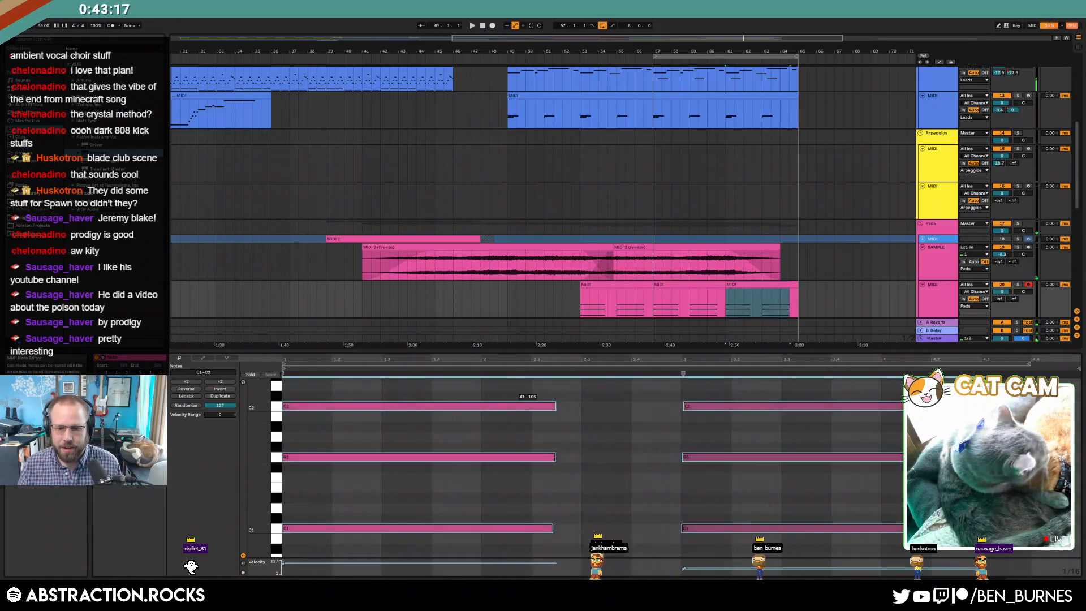
left_click(606, 428)
- Consolidate the three choir clips from bar 53 to bar 65 into one clip
left_click(745, 285)
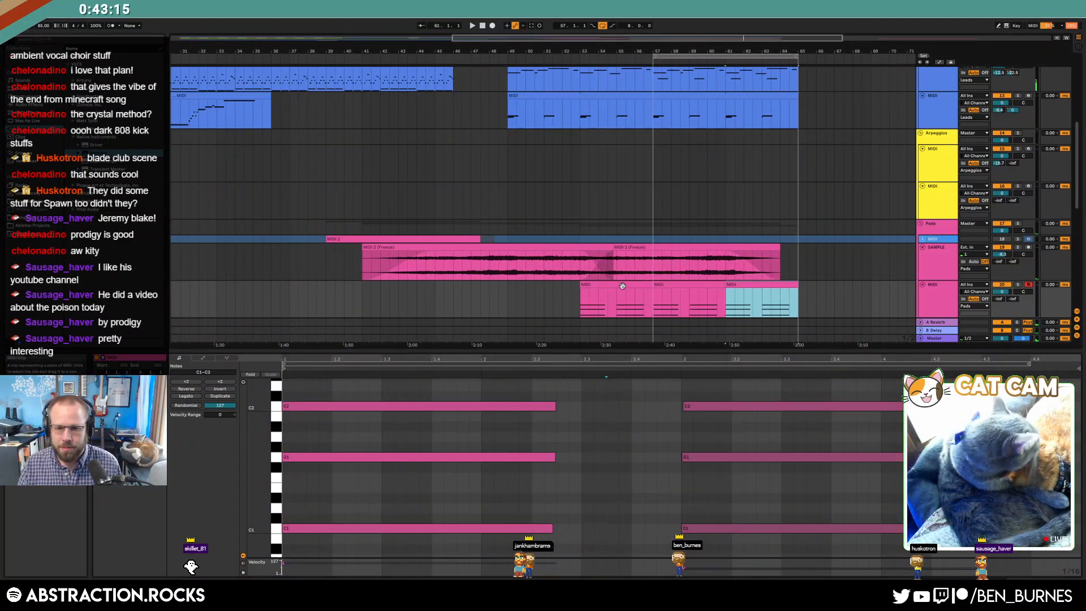
left_click(622, 285, "shift")
key("ctrl+j")
left_click(525, 502)
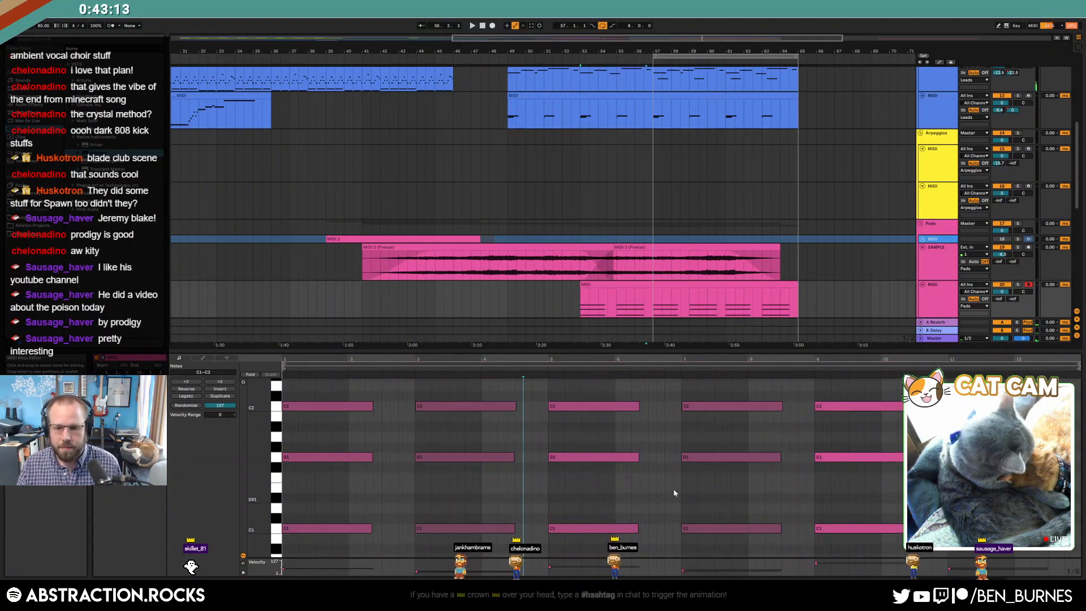
- Raise the velocities of the choir chord at bar 59 to about 78–111, and raise those of the bar 63 chord as well
left_click_drag(720, 397, 713, 576)
left_click_drag(737, 526, 736, 493)
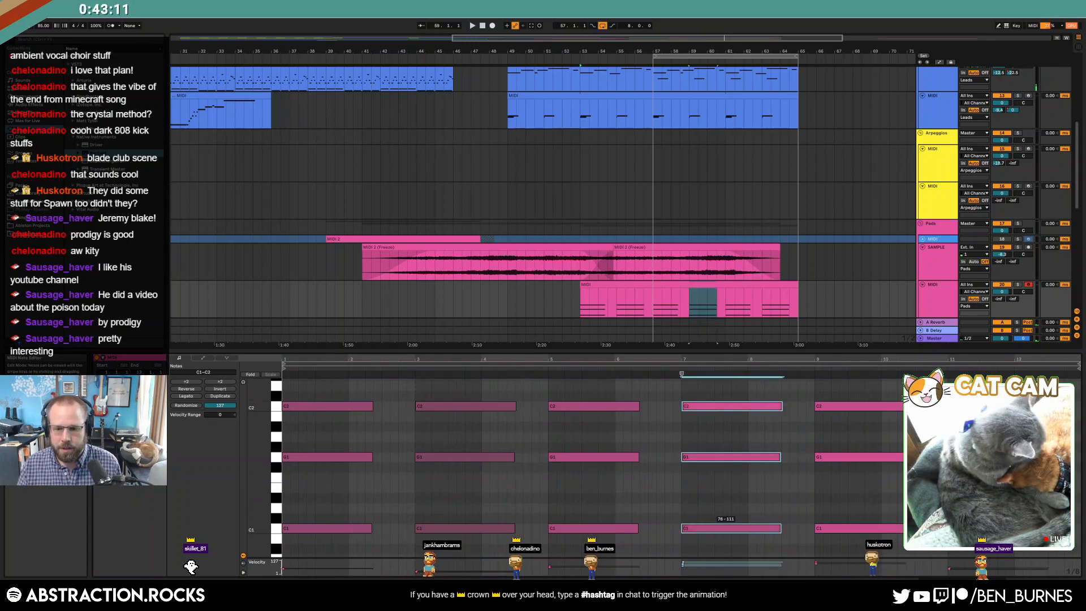
left_click(965, 540)
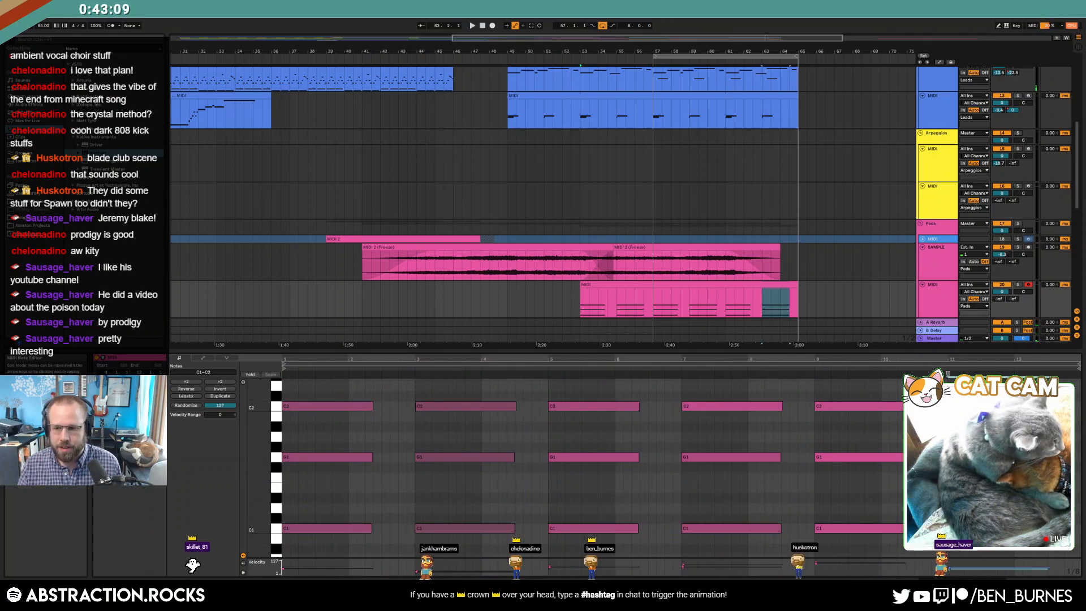
left_click_drag(984, 527, 984, 504)
left_click(915, 493)
- Add a C#2 note on top of the bar 59 choir chord and a higher extra note to the bar 63 chord
scroll(711, 437, "up", 1)
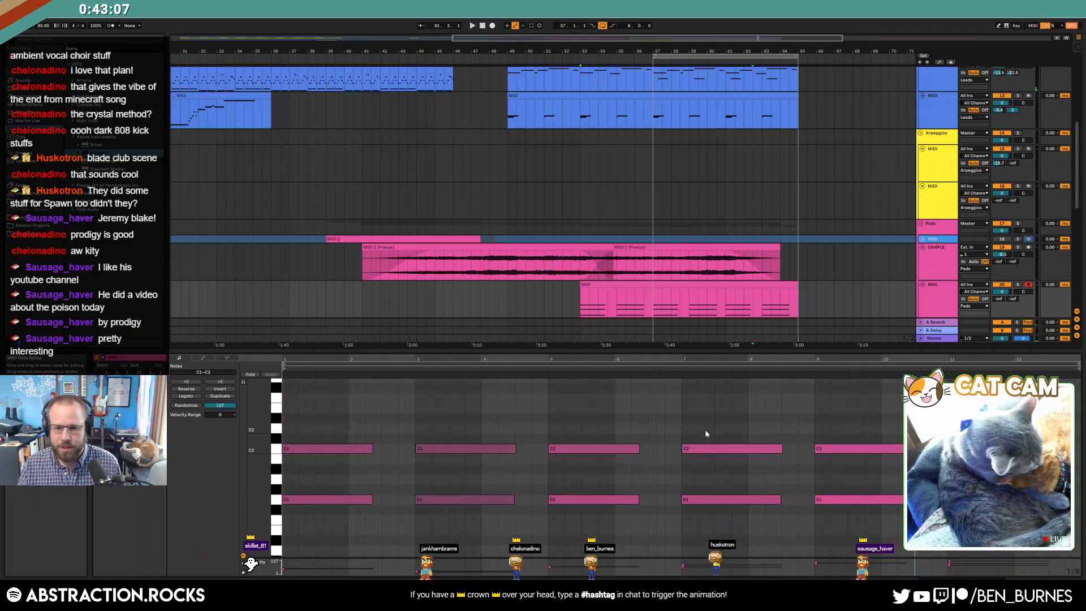
left_click_drag(685, 436, 780, 438)
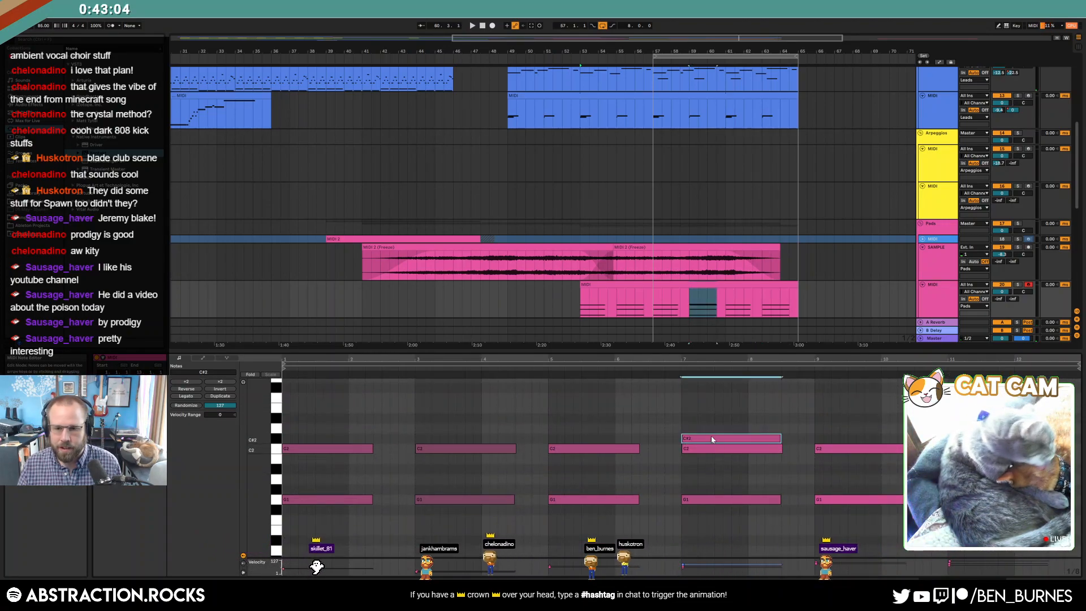
left_click_drag(719, 441, 961, 441)
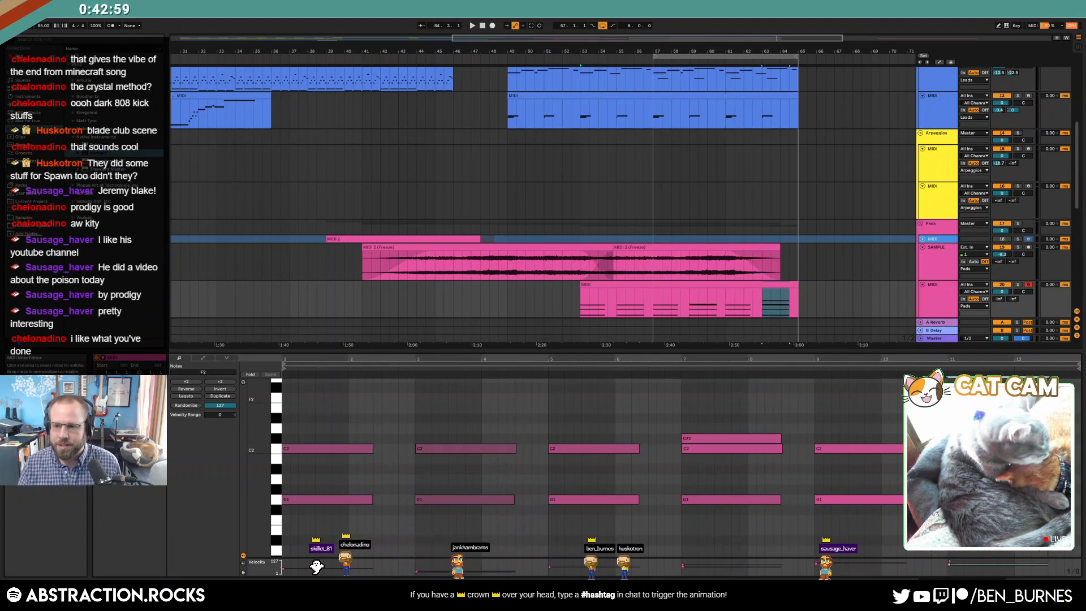
key("shift+Tab")
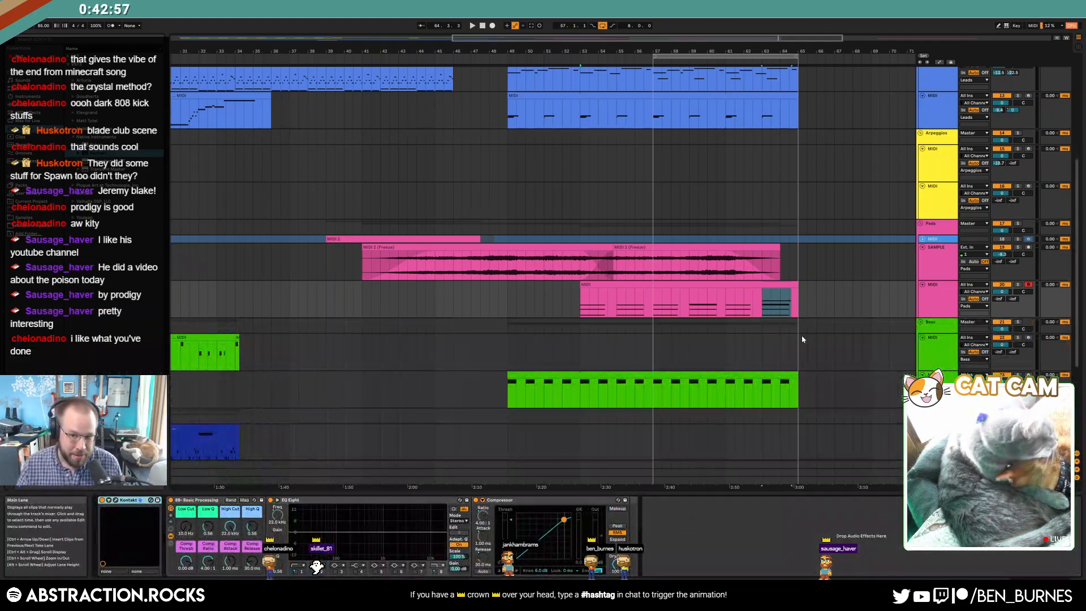
- Move the later choir chord clip back so it starts at bar 65, and open its notes for editing
left_click_drag(799, 52, 567, 46)
left_click_drag(748, 287, 609, 288)
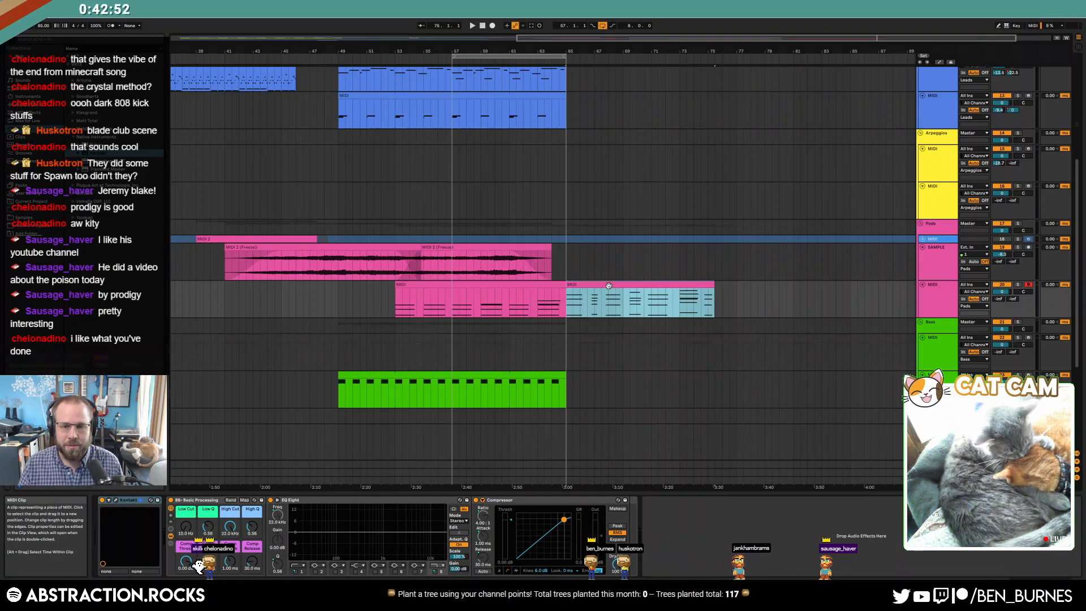
double_click(609, 288)
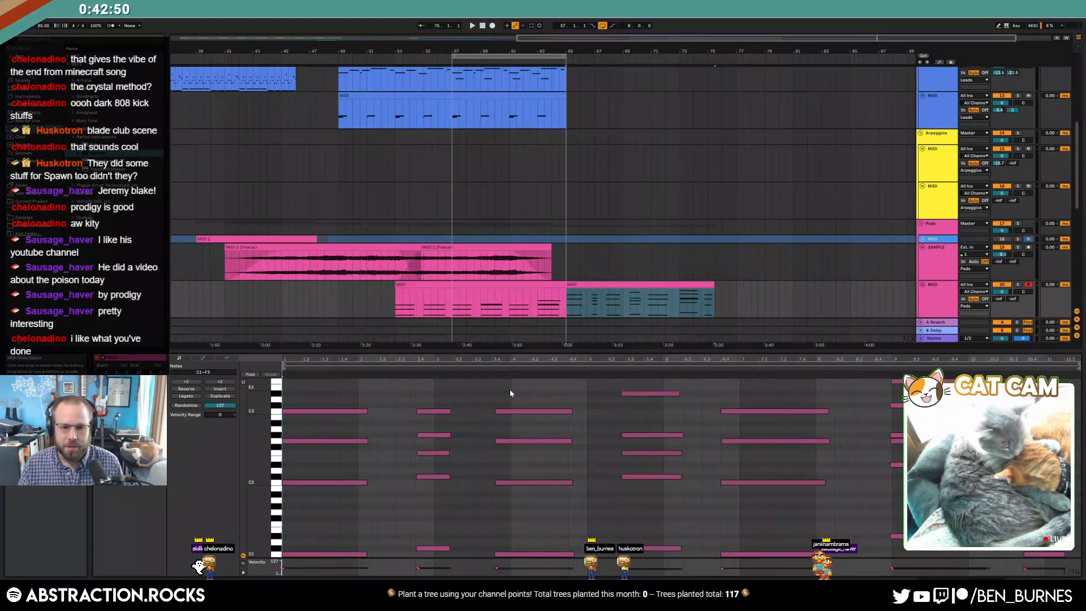
- Nudge the third and fourth chords of the bar 65 choir clip slightly later in time
left_click_drag(511, 390, 554, 557)
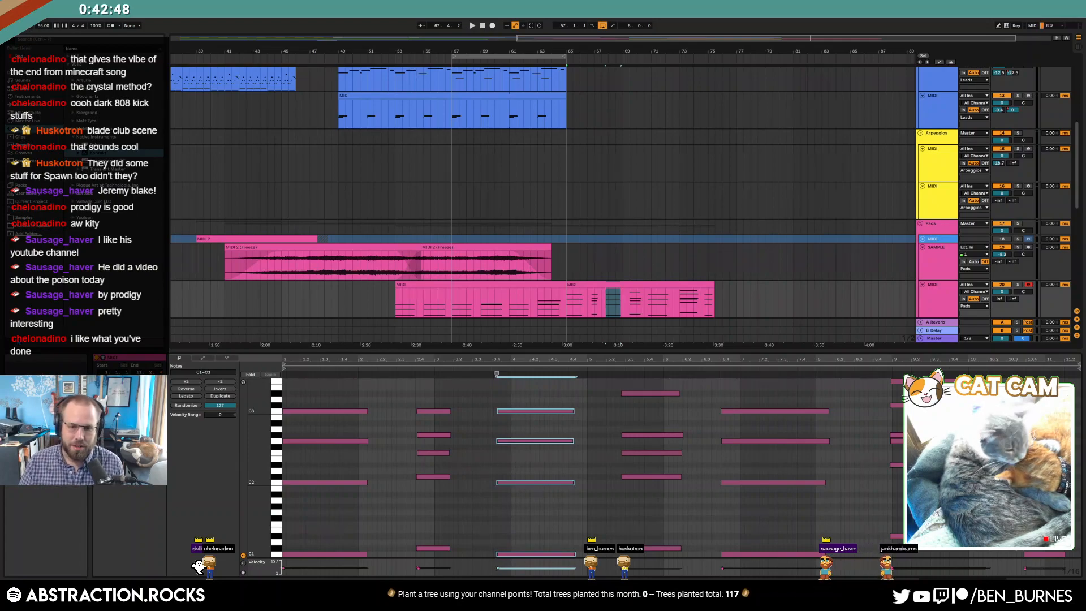
left_click_drag(260, 444, 252, 457)
left_click_drag(643, 397, 662, 560)
key("Right")
left_click(746, 448)
left_click_drag(750, 401, 766, 550)
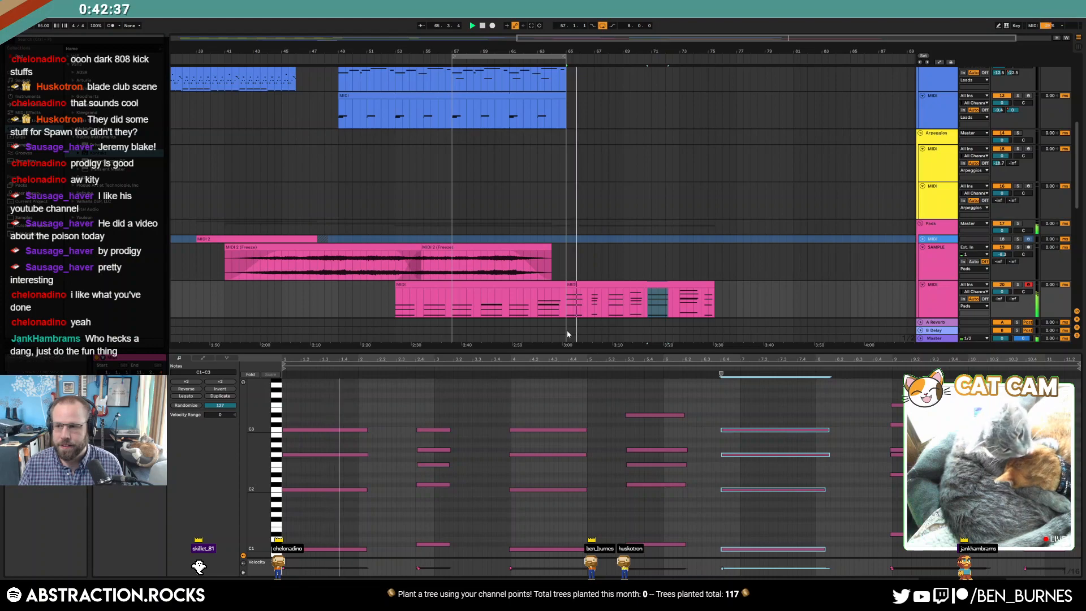
- Play the choir track from bar 65 and compare the notes of the two adjoining clips
left_click(549, 285)
left_click(601, 284)
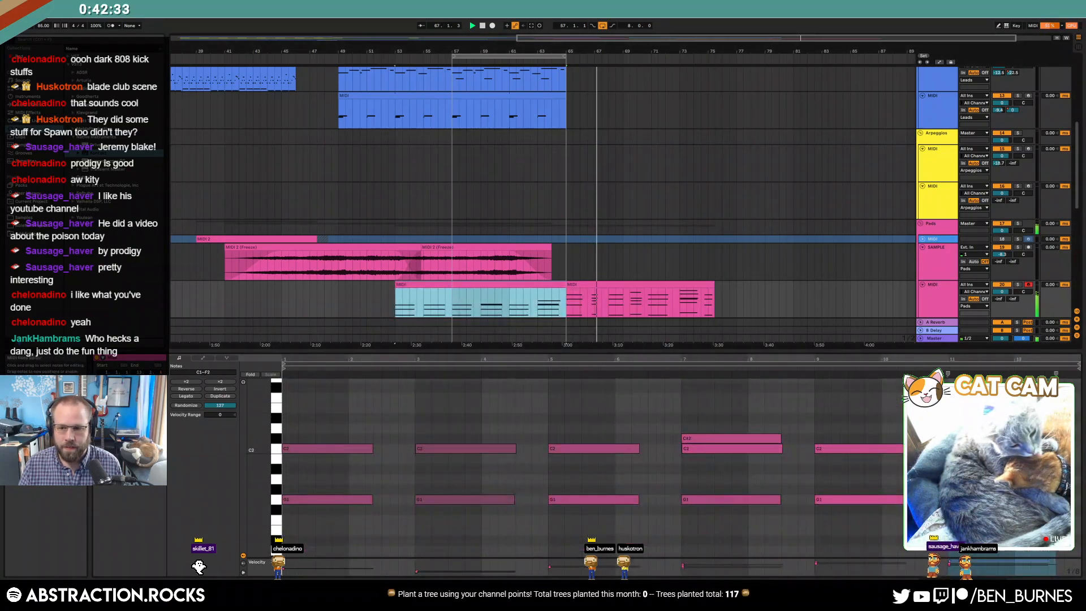
left_click(524, 284)
left_click_drag(538, 306, 561, 305)
key("shift+Tab")
key("space")
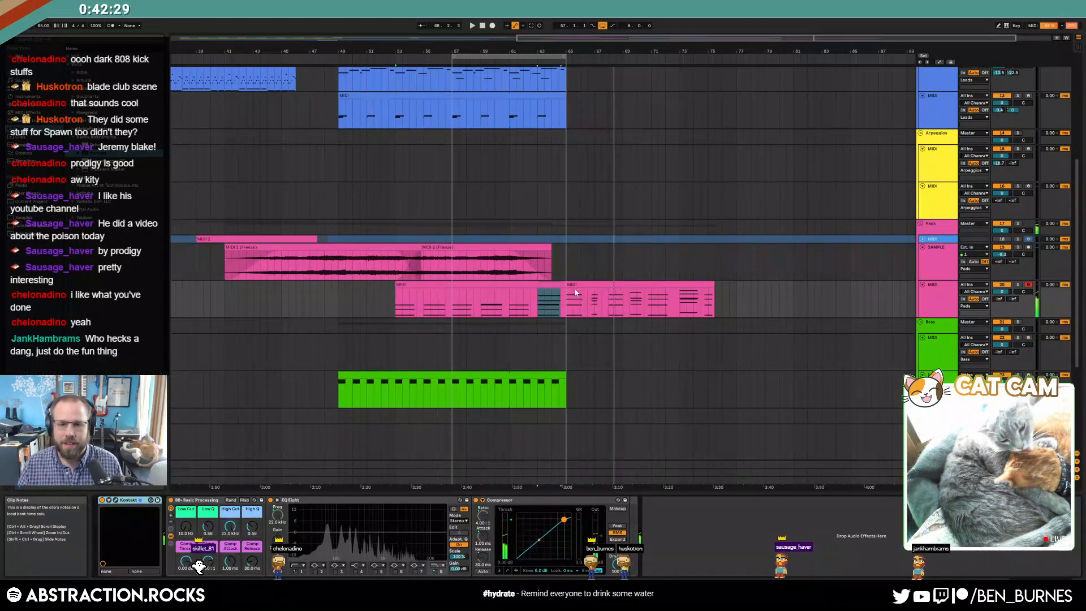
- Duplicate the bass part from bars 57–65 so it continues up to bar 73
left_click(571, 381)
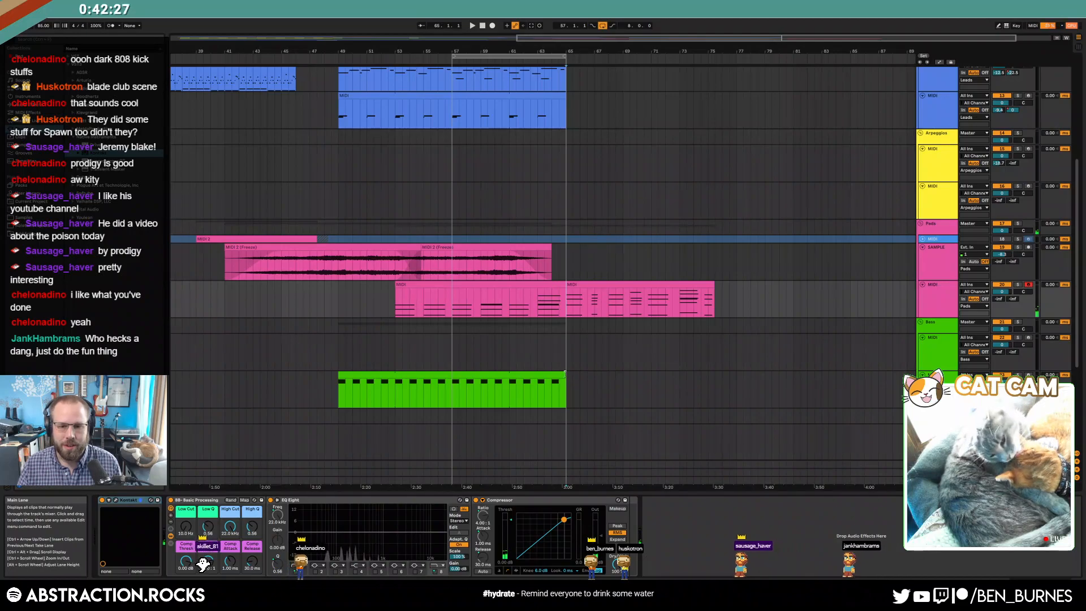
left_click(455, 390, "shift")
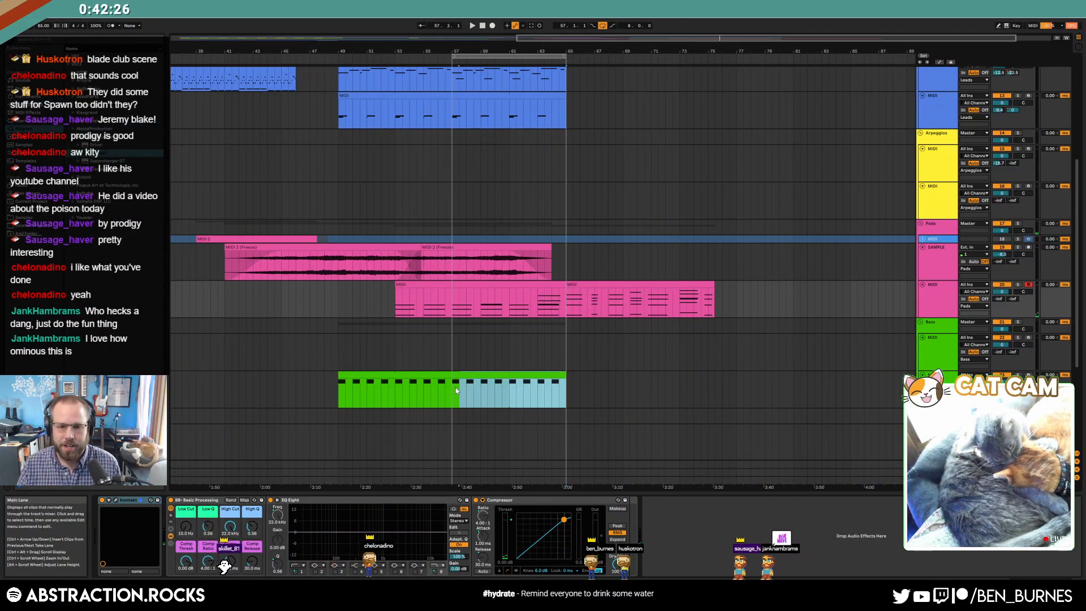
key("ctrl+d")
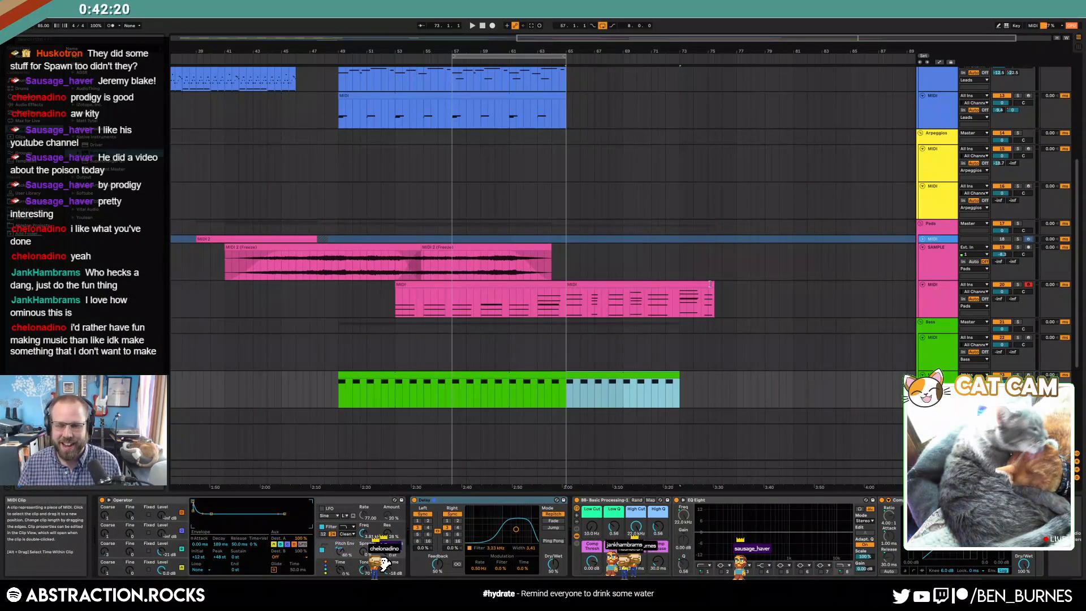
- Shorten the bar 65 choir clip to end at bar 73, open its notes and play the section from bar 65
left_click_drag(710, 283, 679, 284)
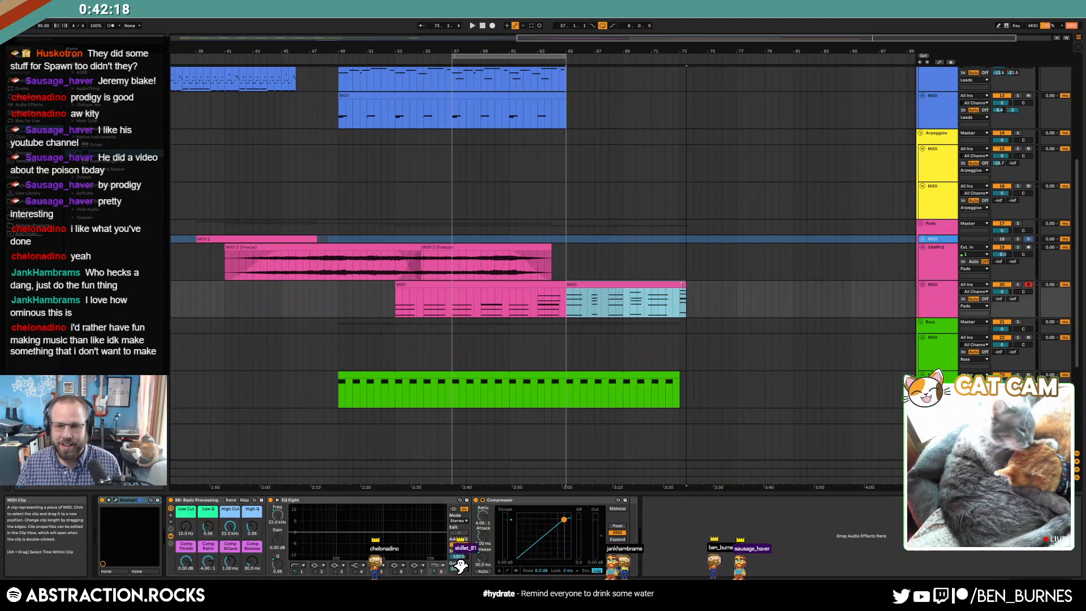
double_click(667, 284)
key("space")
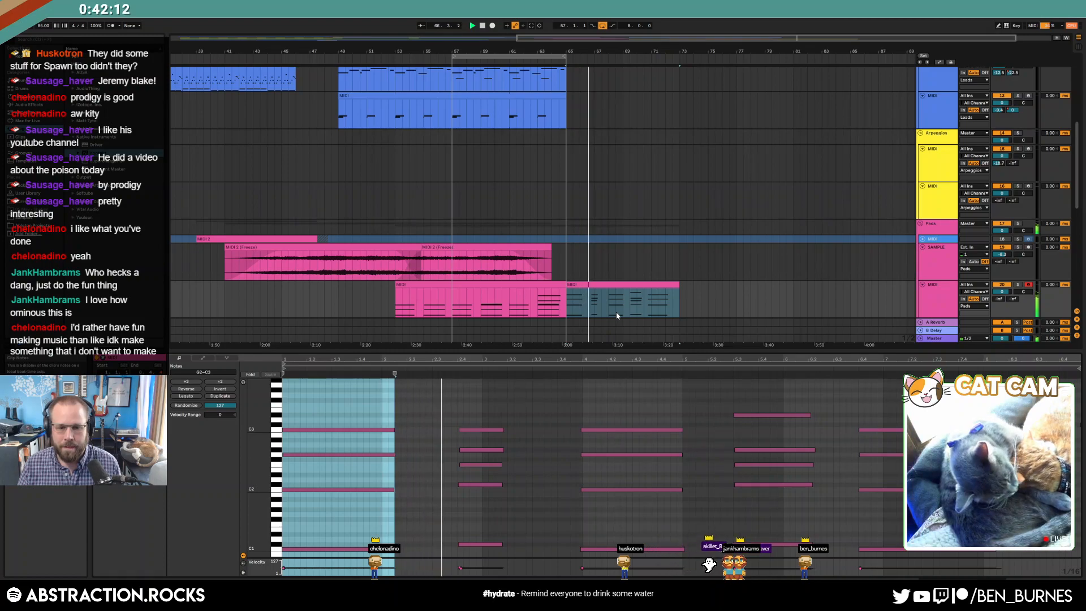
- Consolidate the green bass section starting at bar 65 and raise its third and sixth notes from C1 to C#1
scroll(619, 312, "down", 2)
scroll(622, 312, "down", 3)
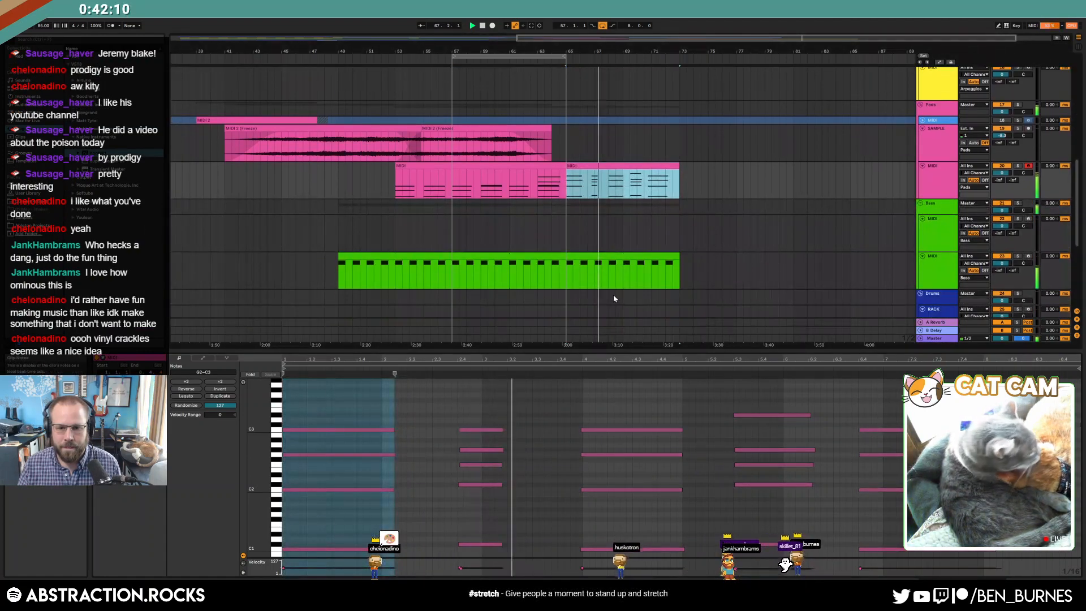
left_click(575, 274)
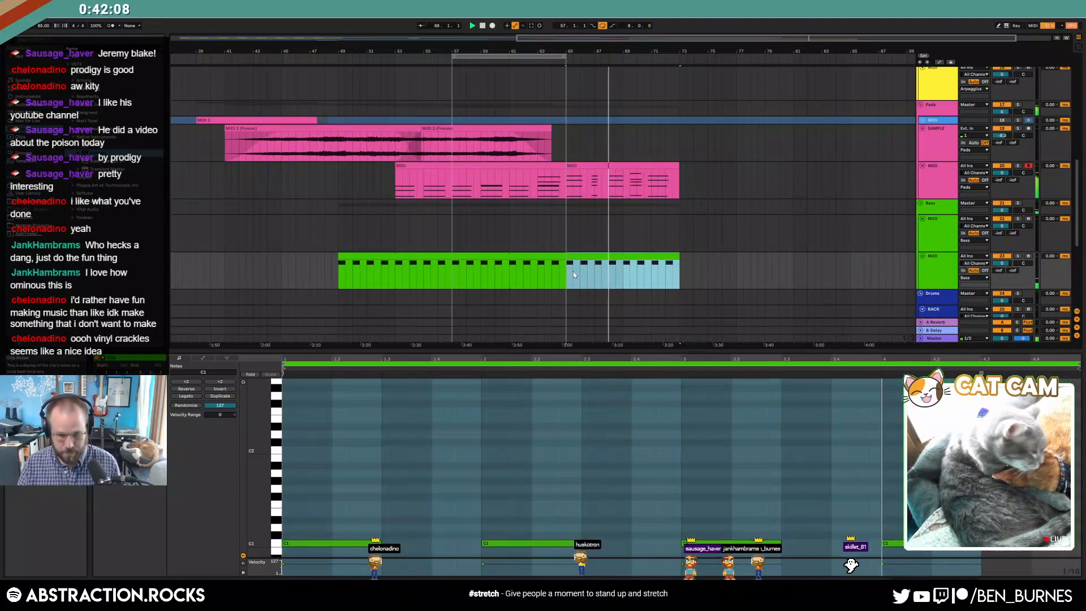
key("ctrl+j")
left_click_drag(503, 467, 505, 457)
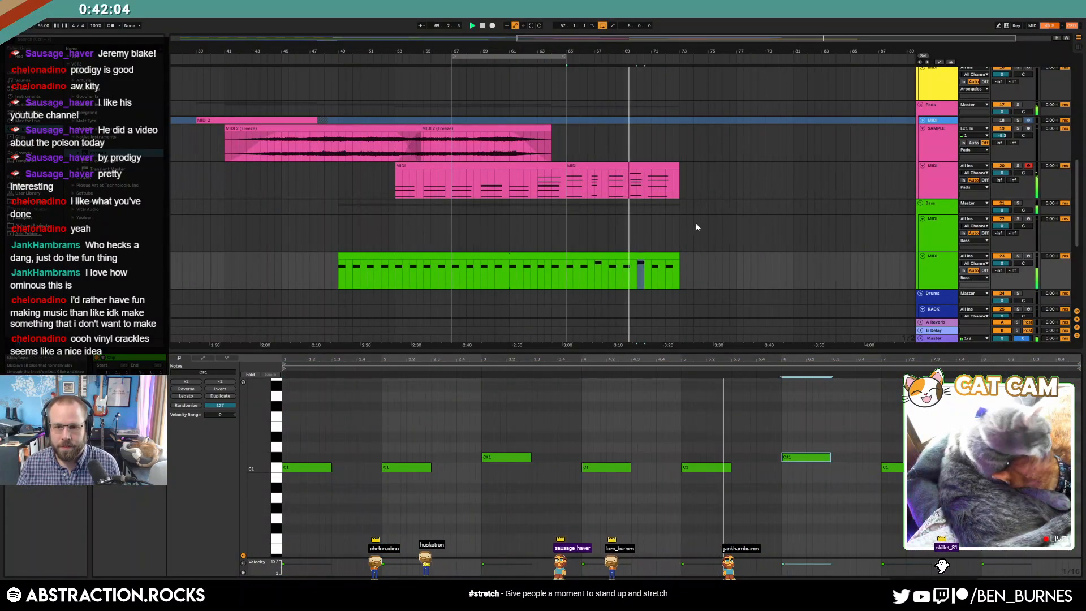
- Select the last chord in the pink pad clip starting at bar 65 and shift it three grid steps later
left_click(664, 166)
double_click(664, 166)
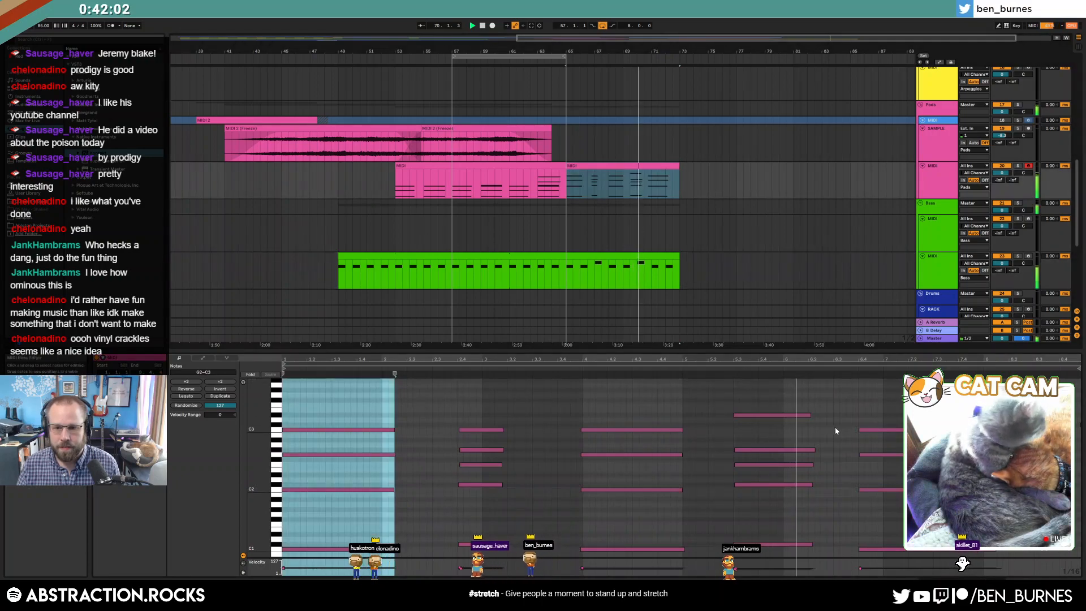
left_click_drag(877, 399, 927, 556)
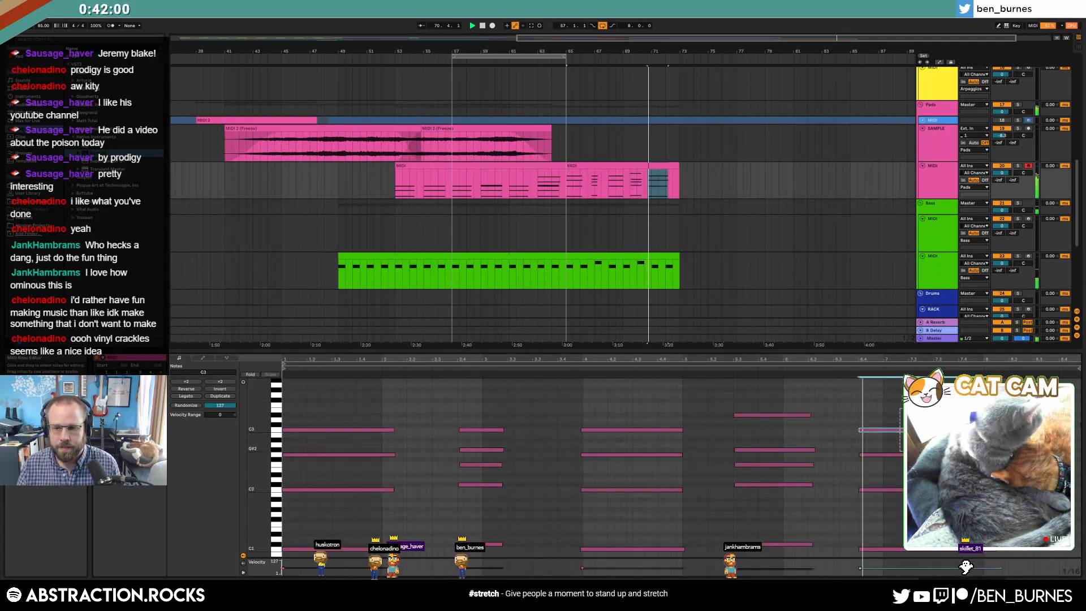
key("Right")
key("Right")
key("Right")
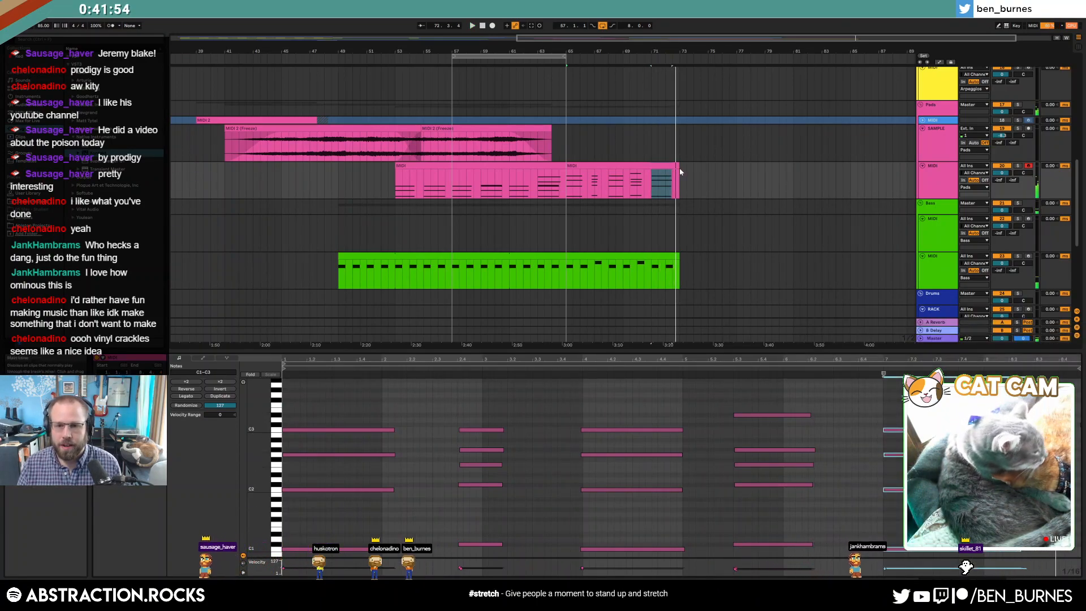
- Trim the pad and bass clips to end at bar 71 and loop the arrangement over bars 65 to 71
left_click_drag(679, 172, 650, 170)
left_click_drag(677, 257, 652, 253)
left_click(626, 165)
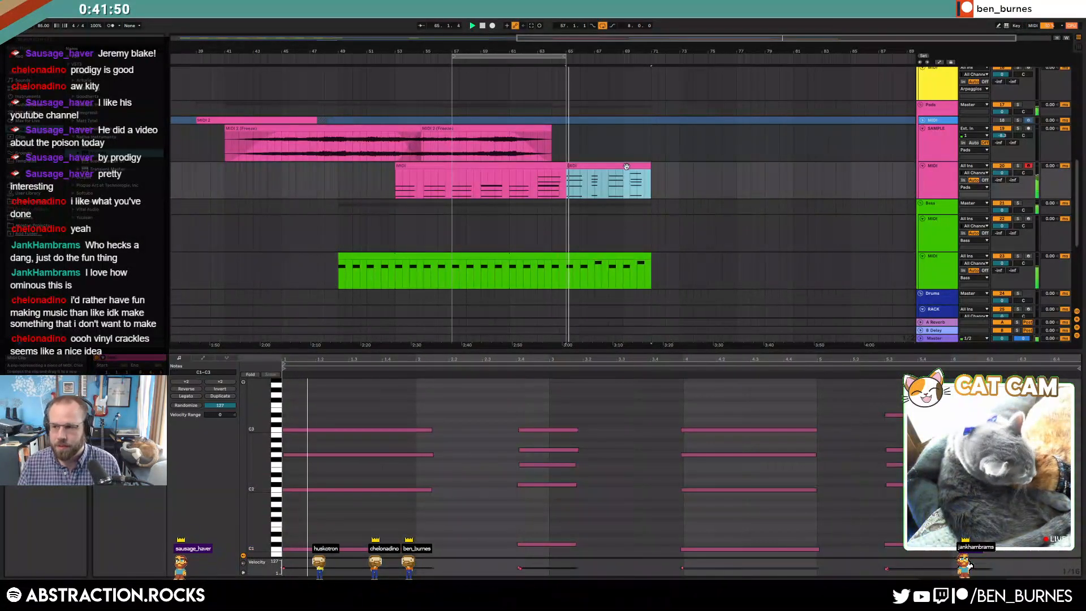
key("ctrl+l")
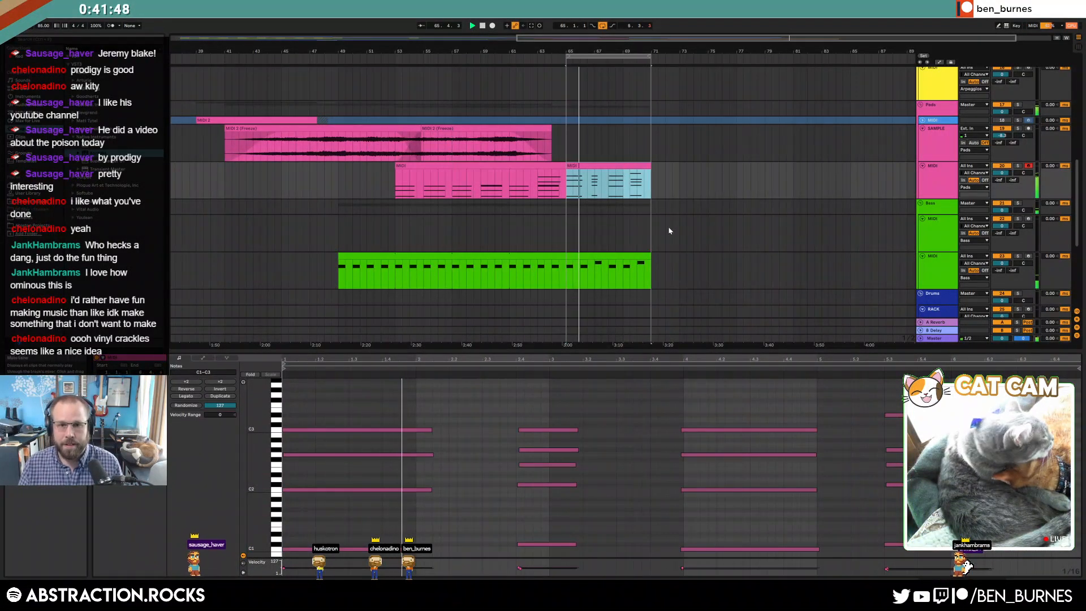
- Arm the first MIDI track in the Arpeggios group and record a part from bar 65
scroll(582, 244, "up", 5)
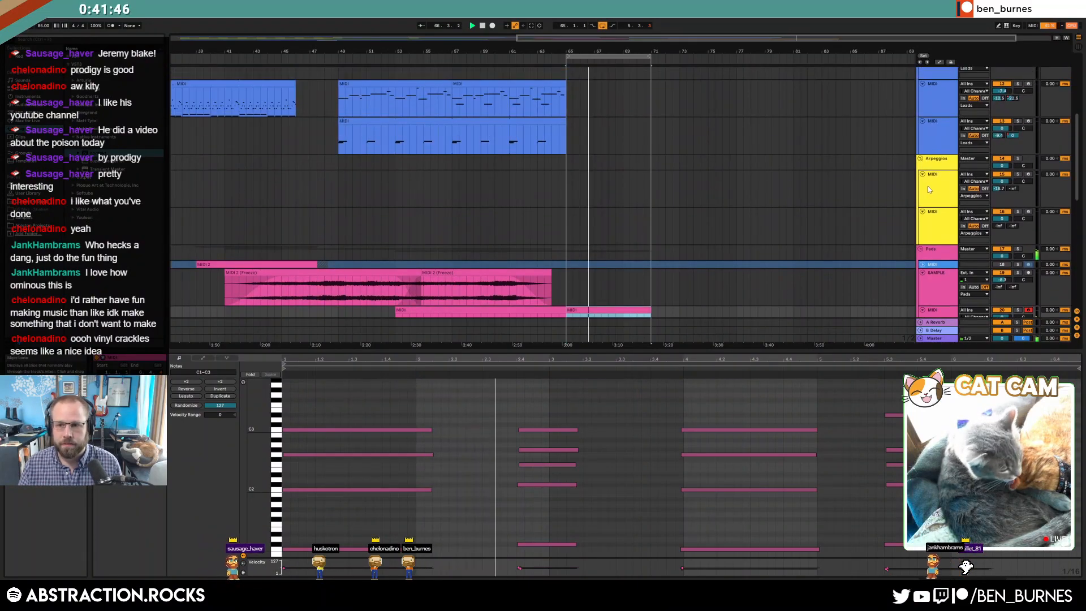
left_click(1028, 175)
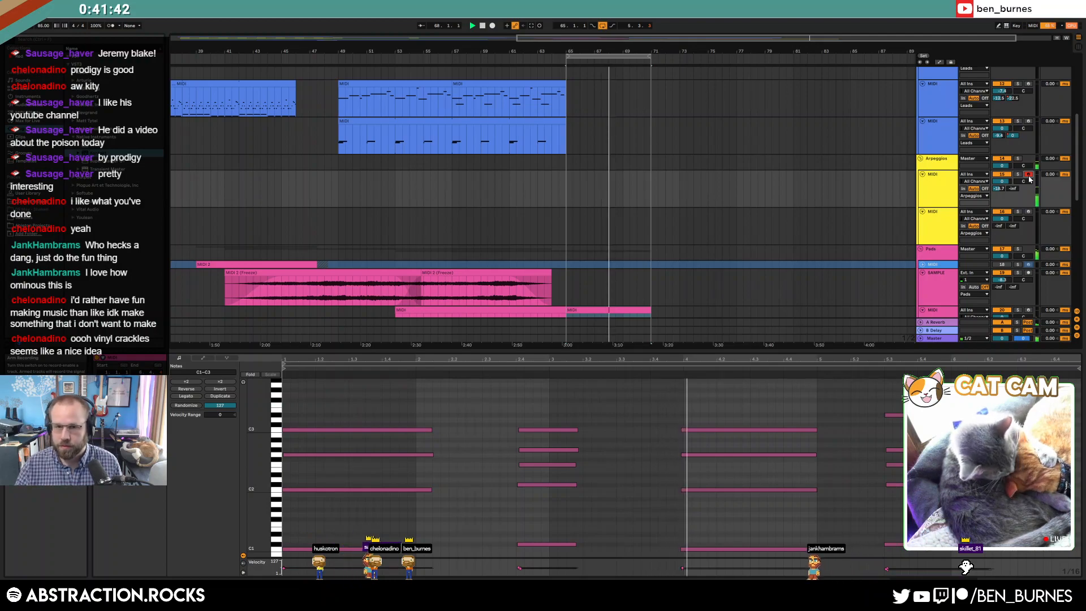
left_click(567, 193)
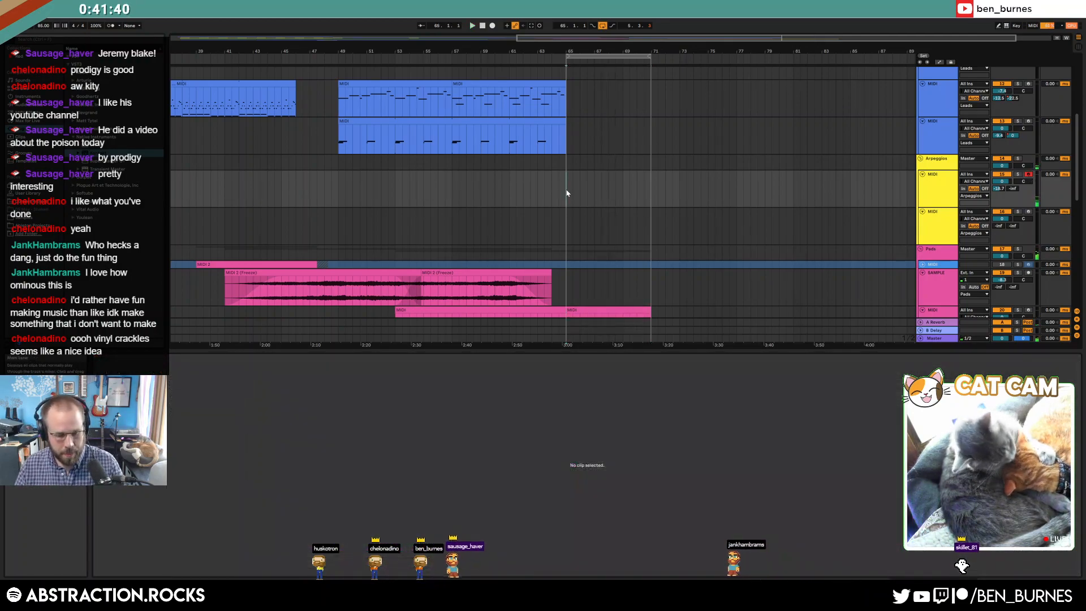
key("F9")
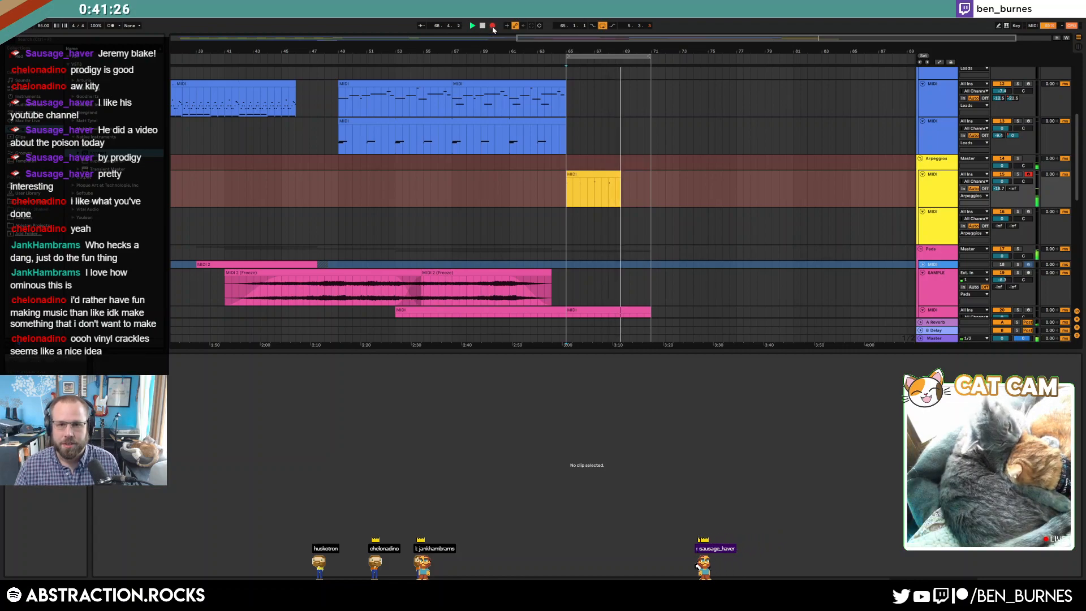
left_click(492, 26)
- Trim the recorded arpeggio clip to three bars and nudge its second note later onto the start of bar 2
left_click_drag(617, 174, 606, 174)
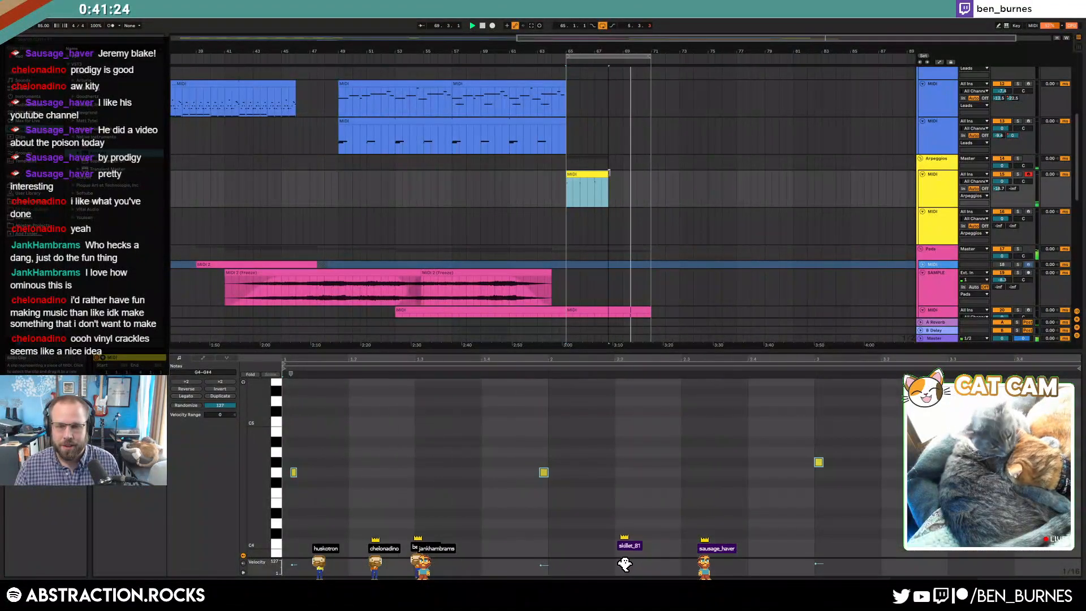
left_click_drag(517, 440, 600, 491)
key("Right")
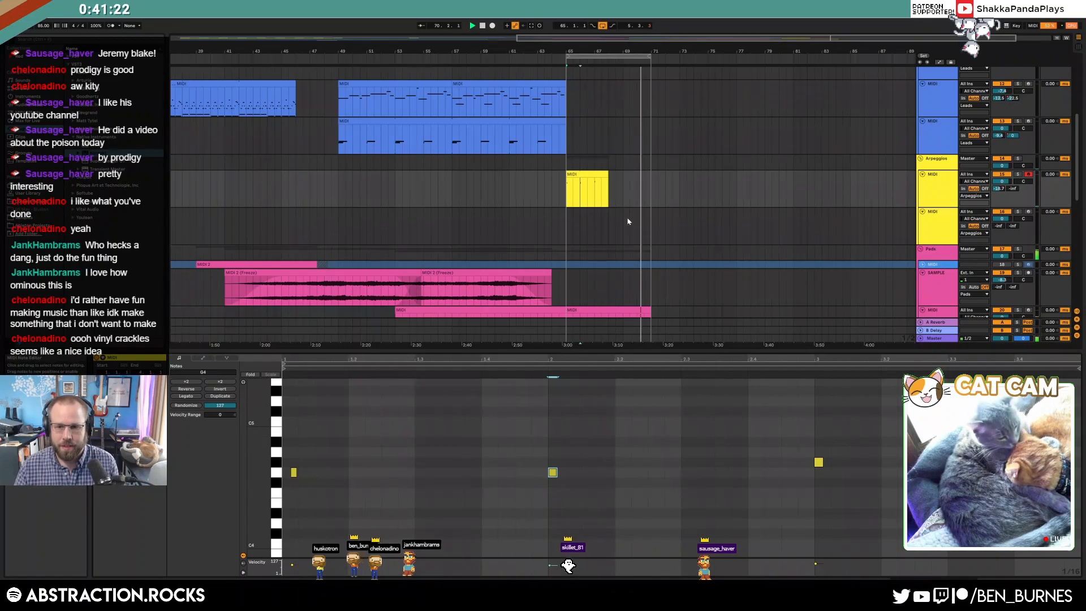
- Duplicate the trimmed arpeggio clip directly after itself so it fills the loop up to bar 71
left_click(605, 174)
key("ctrl+d")
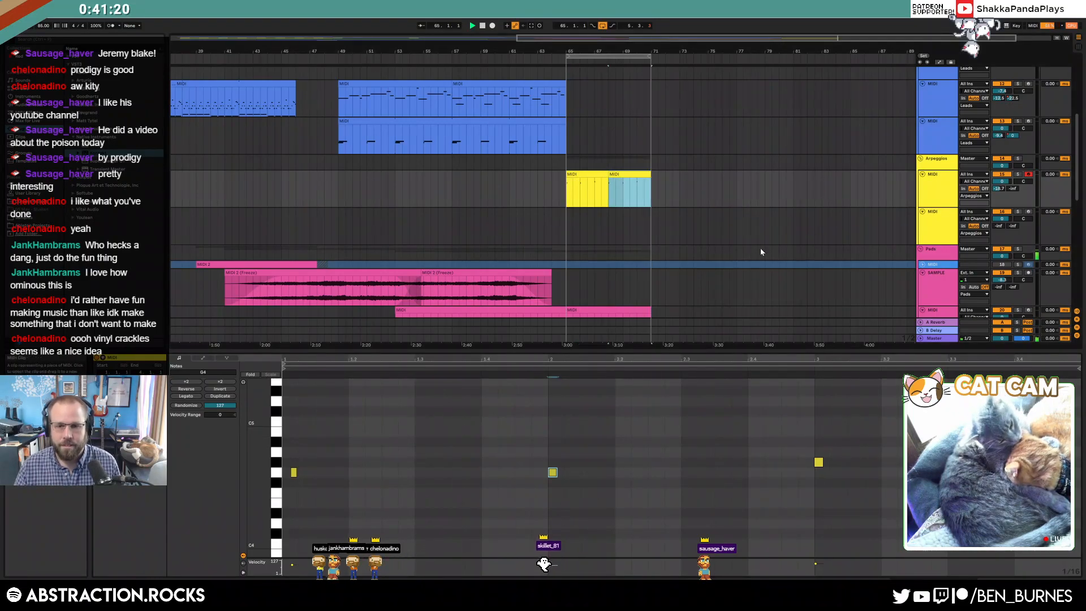
- Show the Sustain Pedal envelope of the pad clip at bar 65 and extend its second held section slightly later
key("shift+Tab")
left_click(616, 310)
key("shift+Tab")
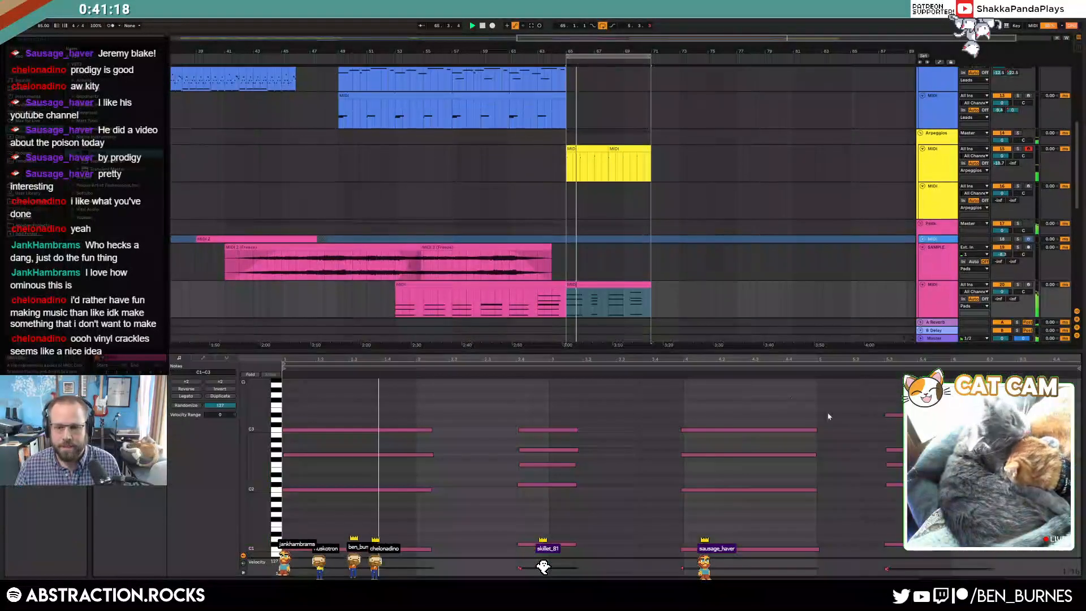
left_click(200, 360)
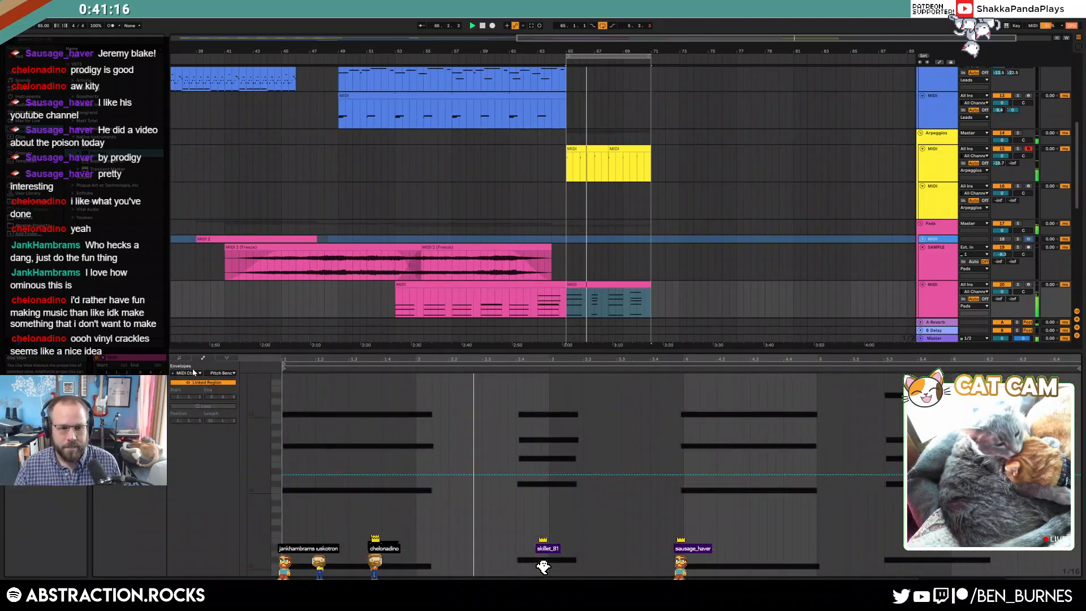
left_click(193, 371)
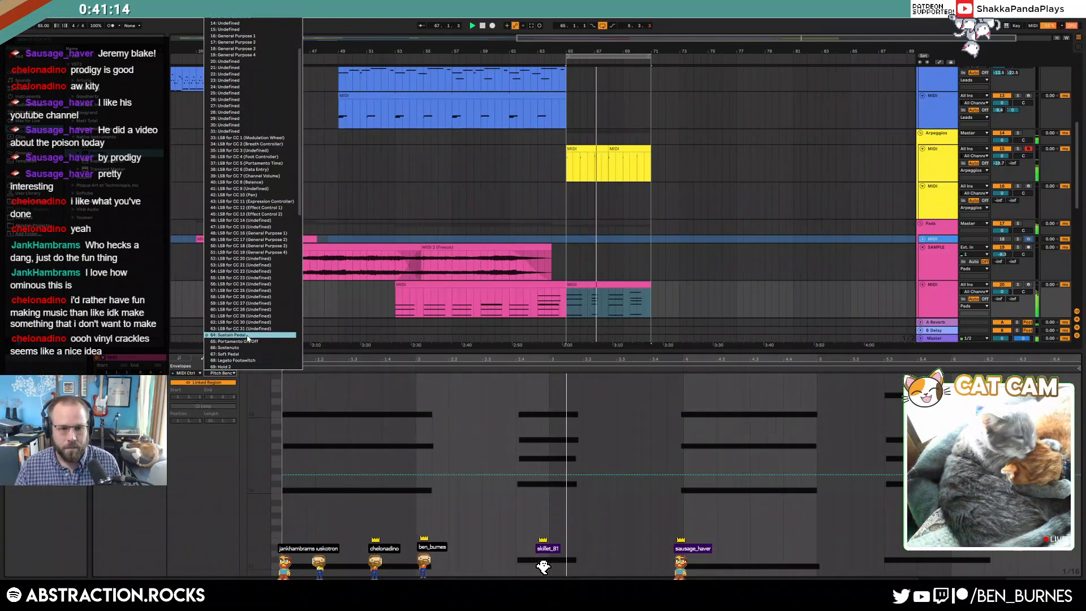
left_click(247, 336)
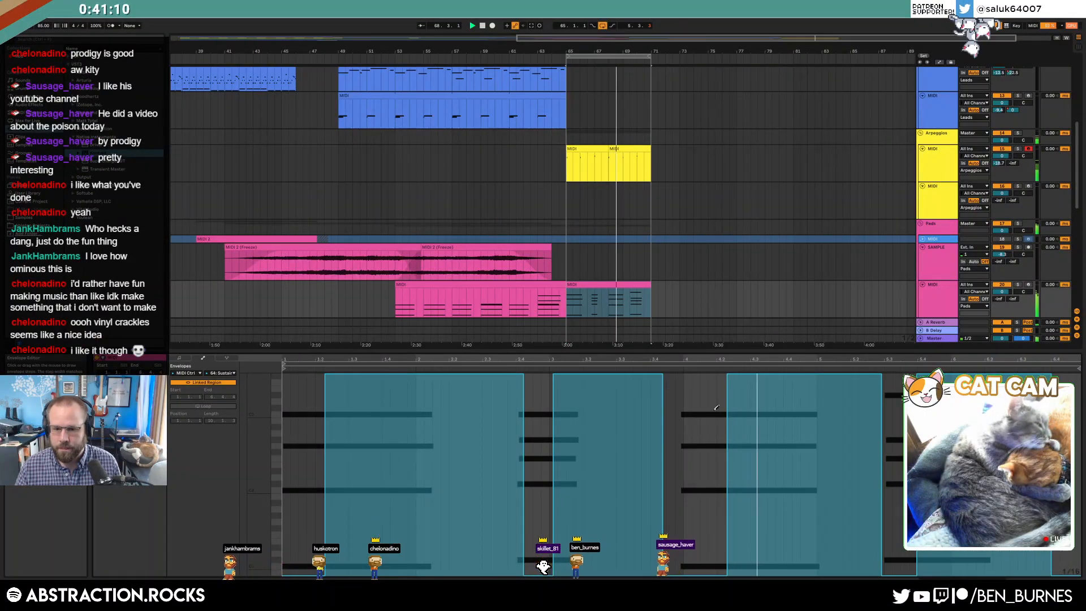
mouse_move(664, 372)
left_mouse_down()
mouse_move(669, 348)
mouse_move(672, 371)
left_mouse_up()
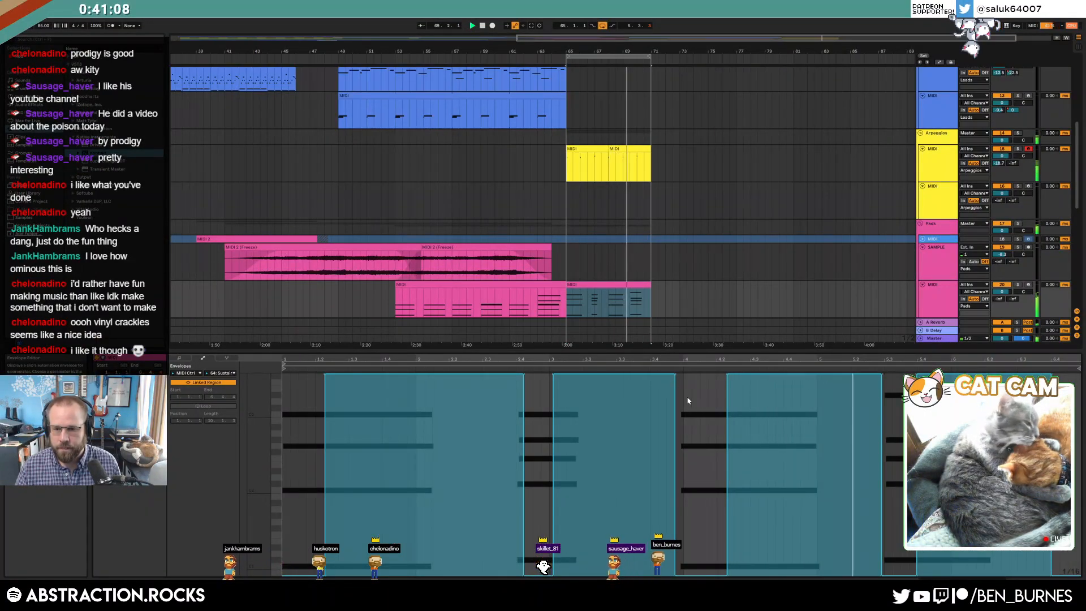
left_click(698, 253)
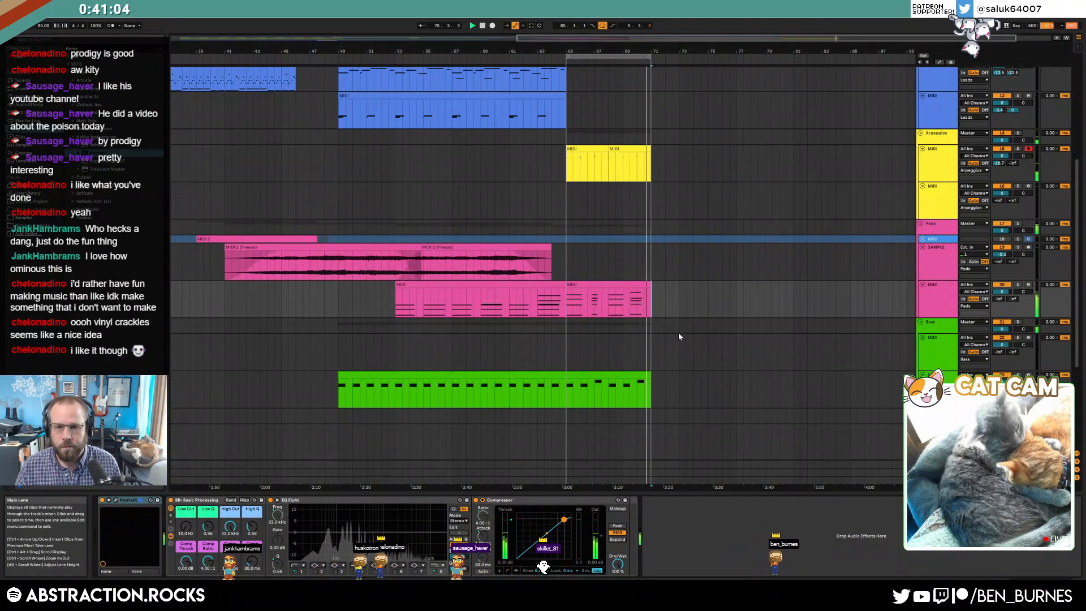
- Stop playback, return to the start of the song and play the arrangement from there
scroll(686, 322, "down", 3)
key("space")
double_click(482, 26)
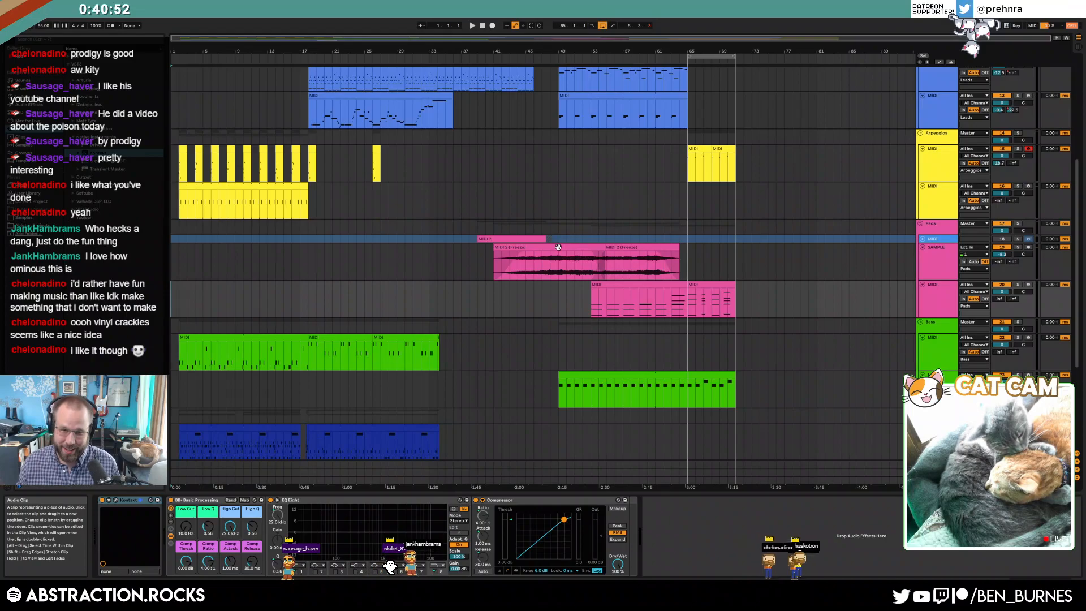
key("space")
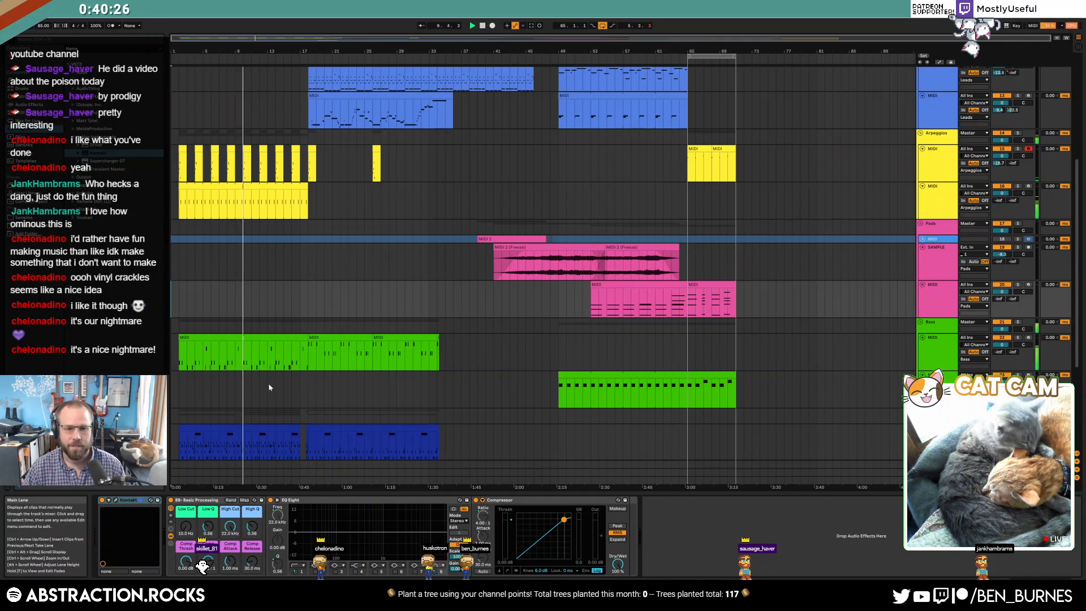
- Fold both MIDI tracks in the Arpeggios group and the second MIDI track in the Leads group
scroll(760, 249, "up", 2)
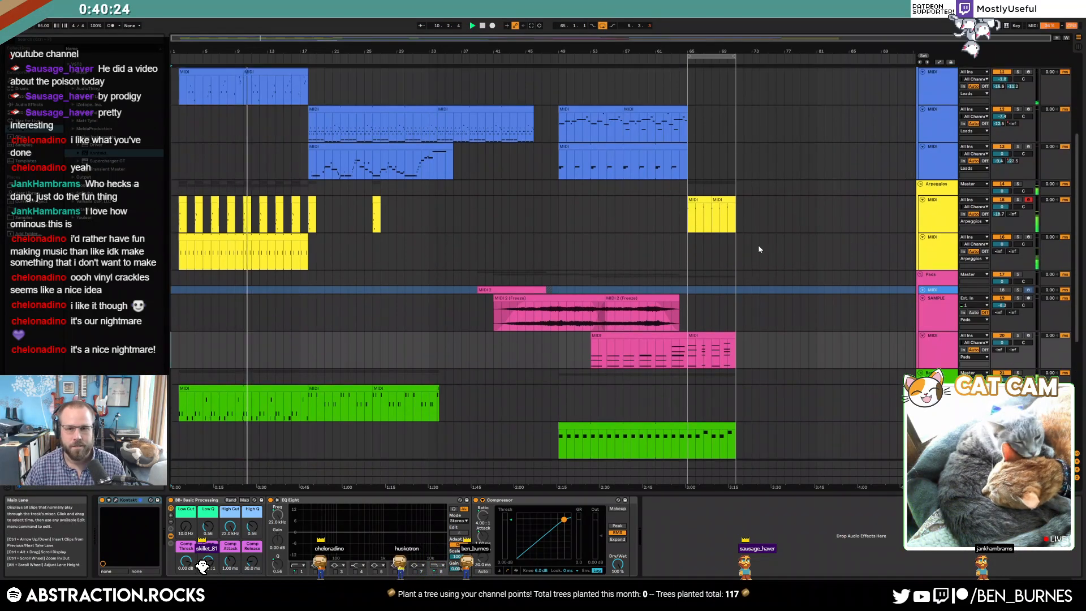
left_click(922, 201)
left_click(923, 207)
scroll(258, 255, "up", 2)
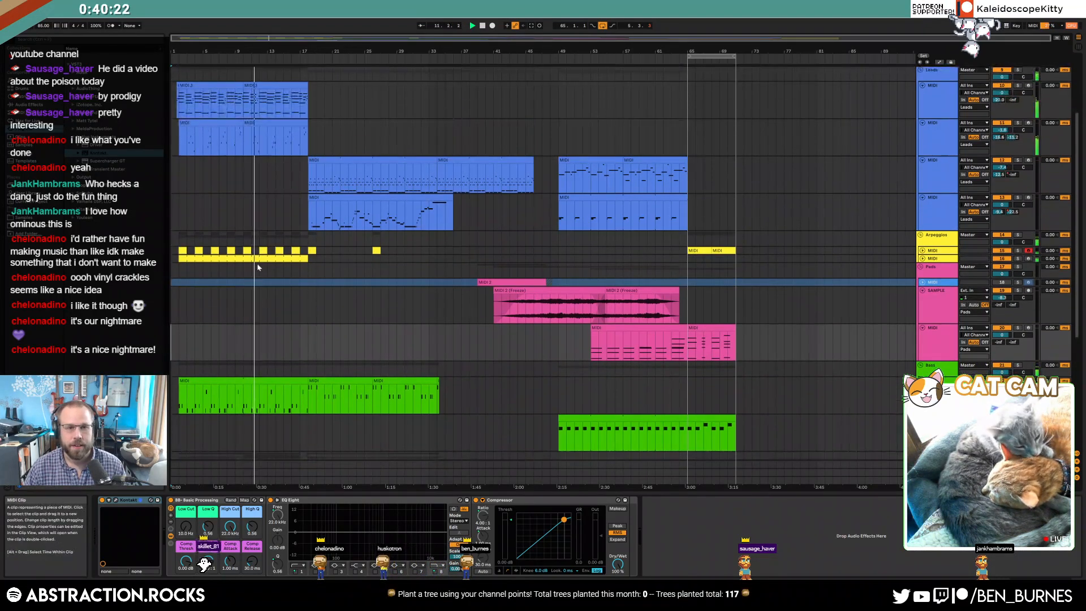
left_click(923, 123)
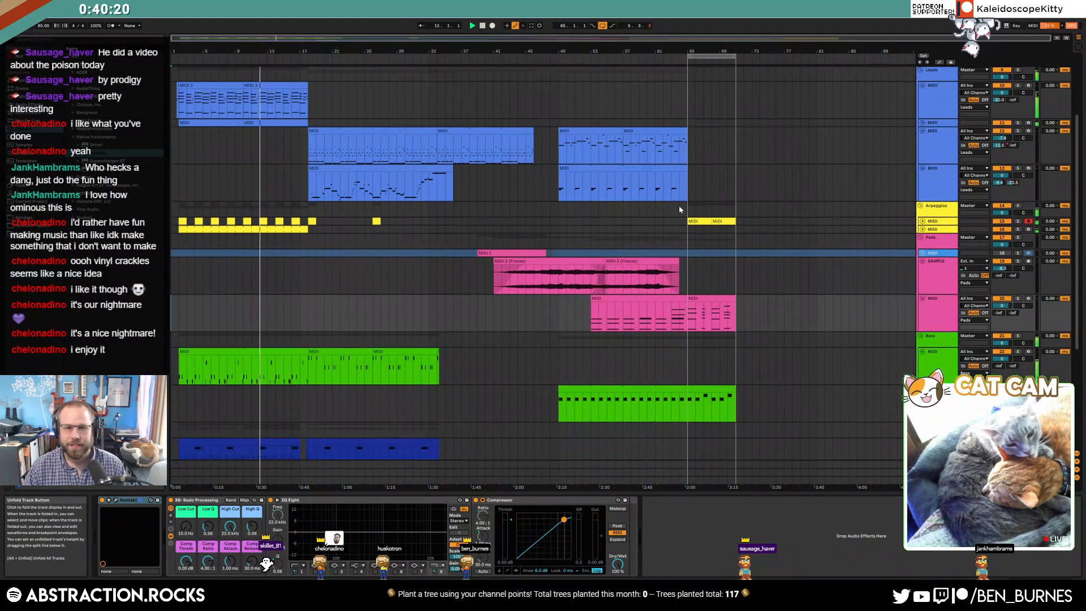
scroll(224, 405, "up", 5)
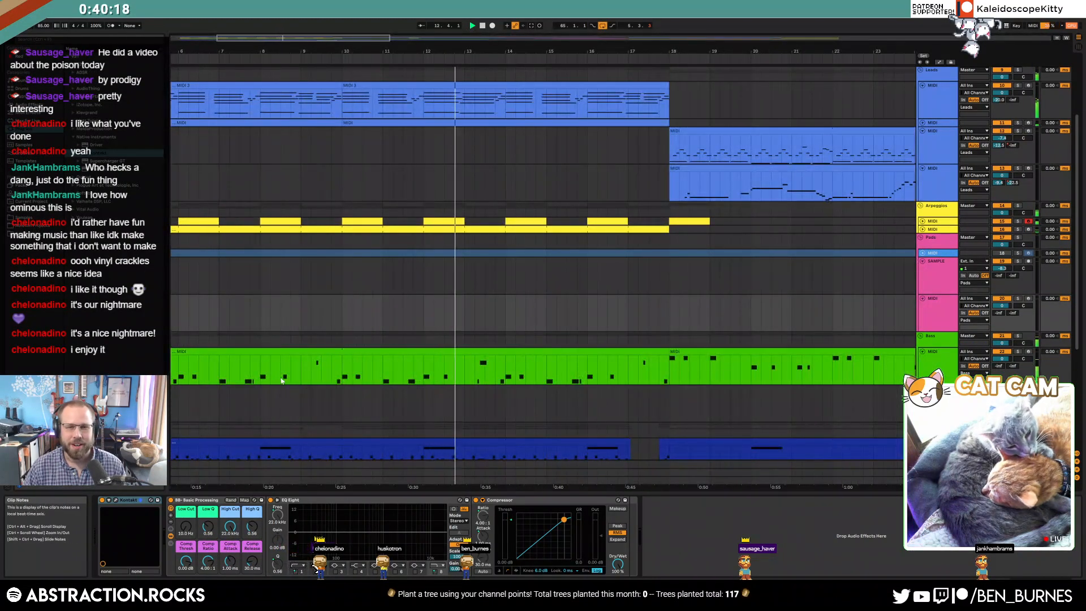
scroll(285, 354, "down", 5)
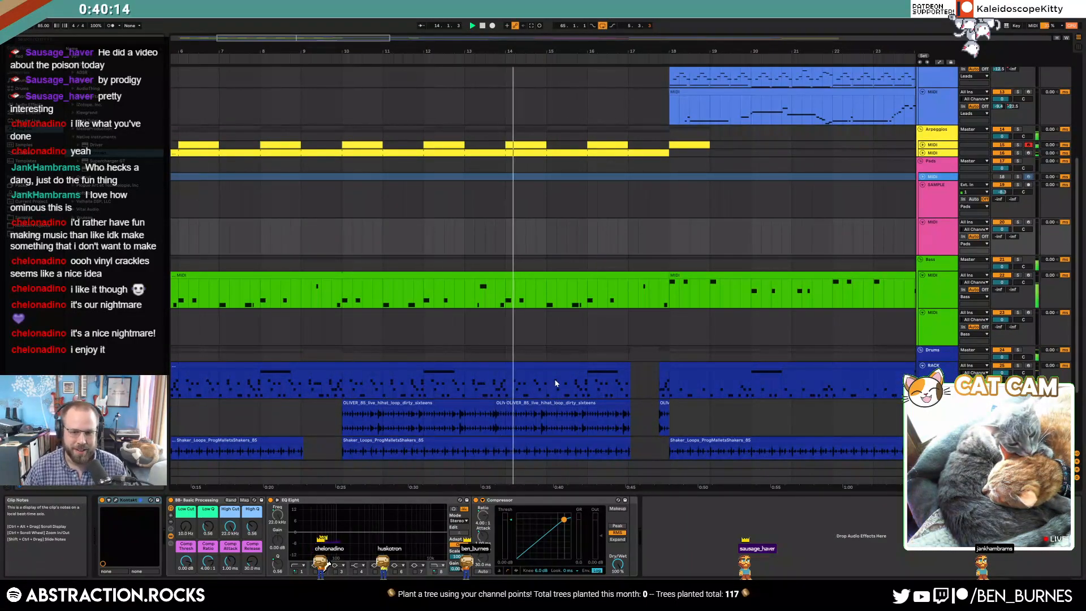
scroll(554, 383, "up", 3)
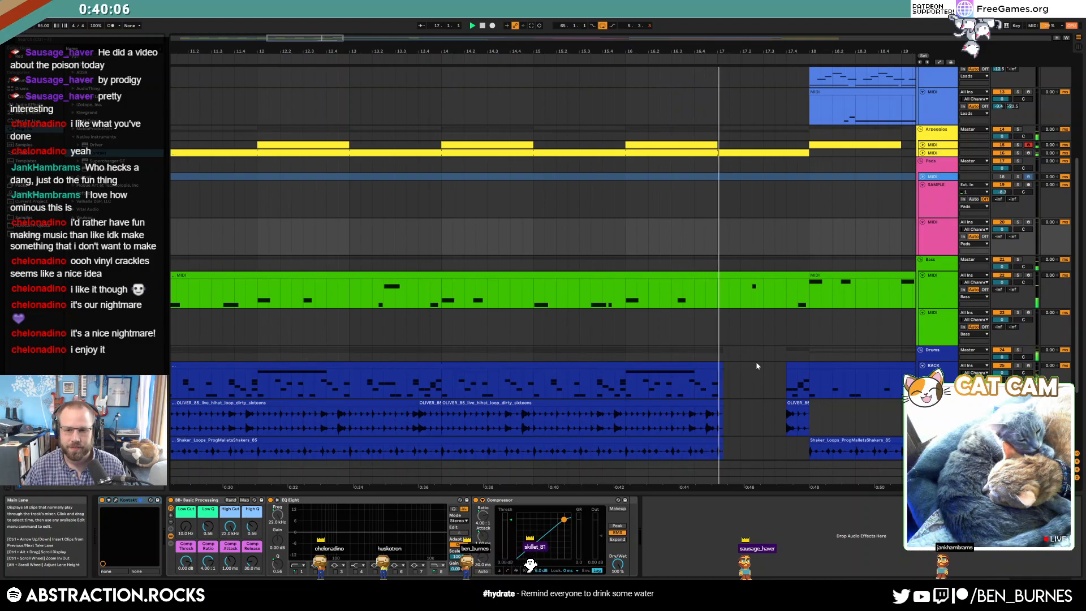
scroll(745, 379, "down", 10)
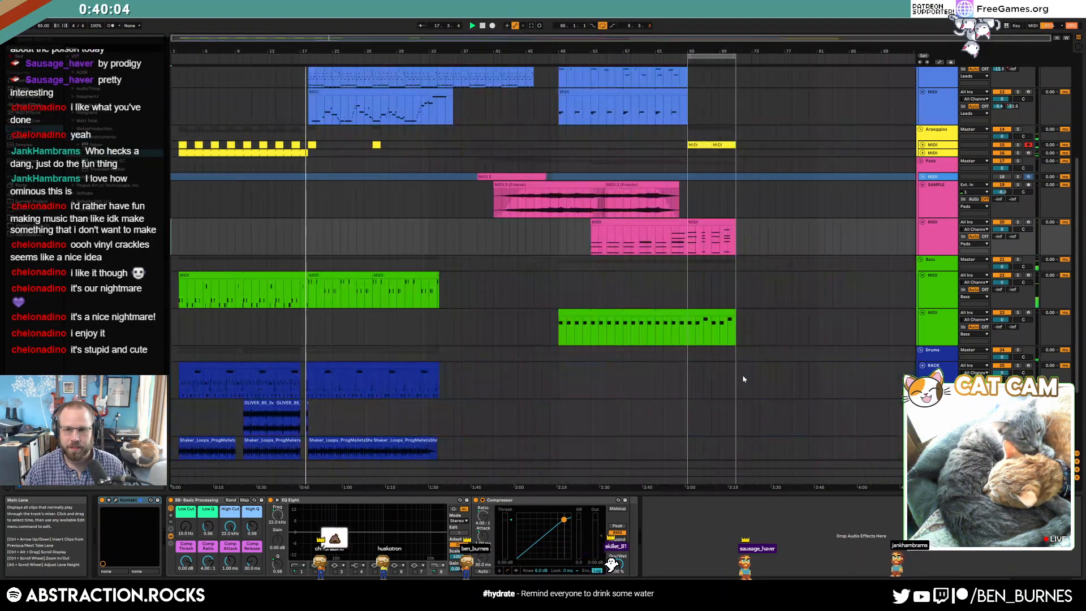
- Fold both MIDI tracks in the Bass group and the SAMPLE and lower MIDI tracks in the Pads group
scroll(644, 338, "up", 4)
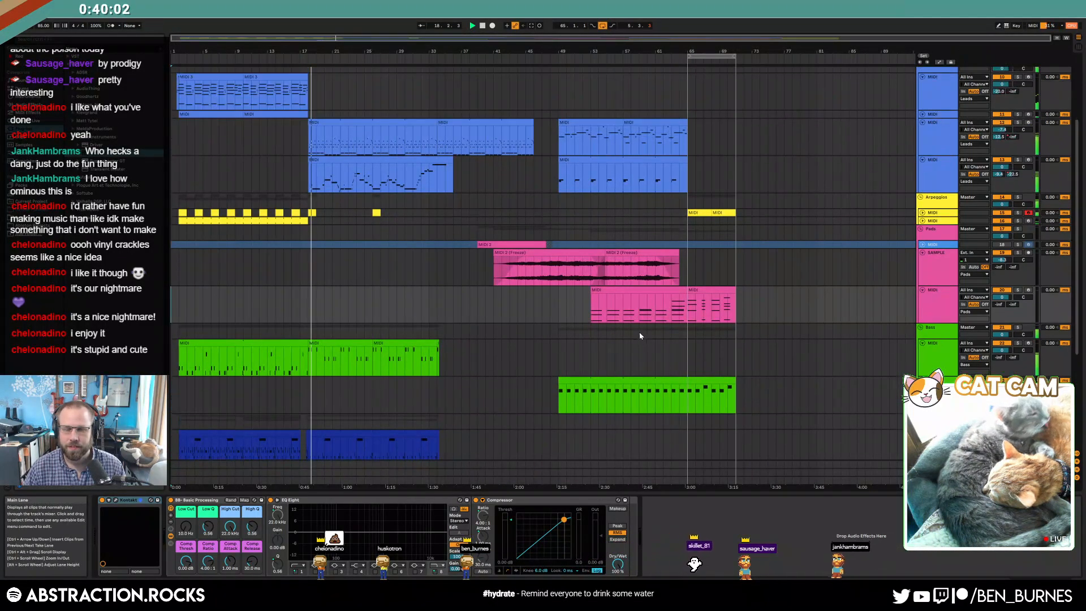
left_click(922, 368)
left_click(922, 376)
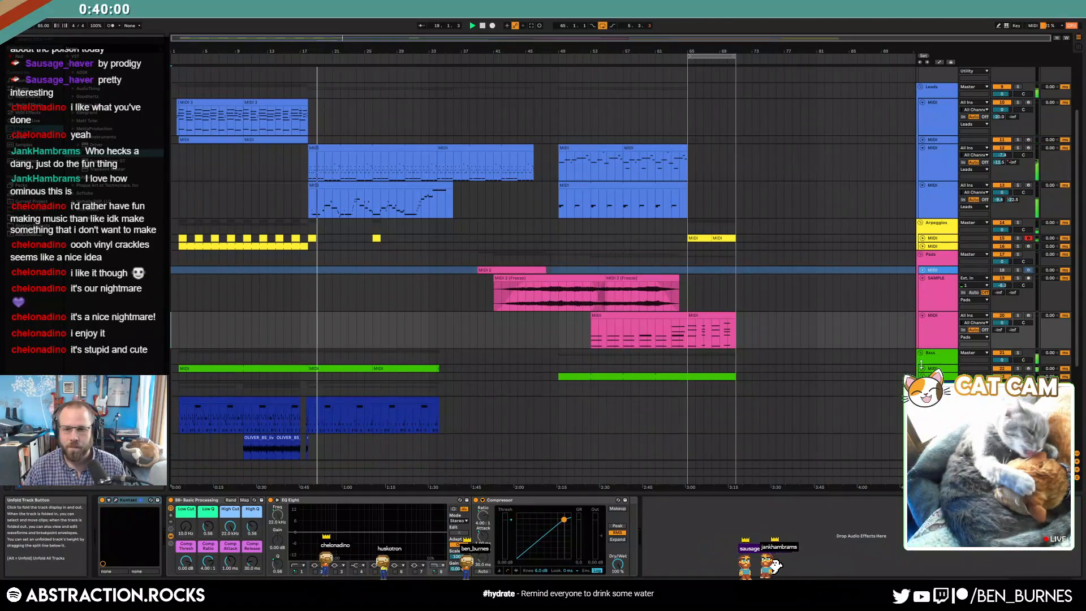
left_click(923, 315)
left_click(923, 278)
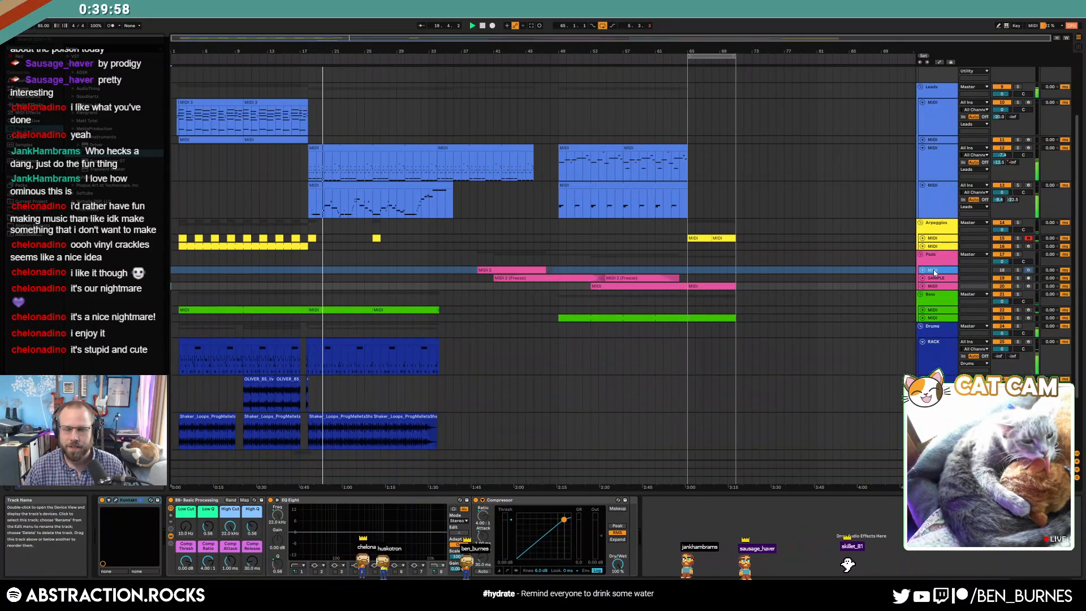
- Delete the frozen MIDI track at the top of the Pads group
left_click(933, 271)
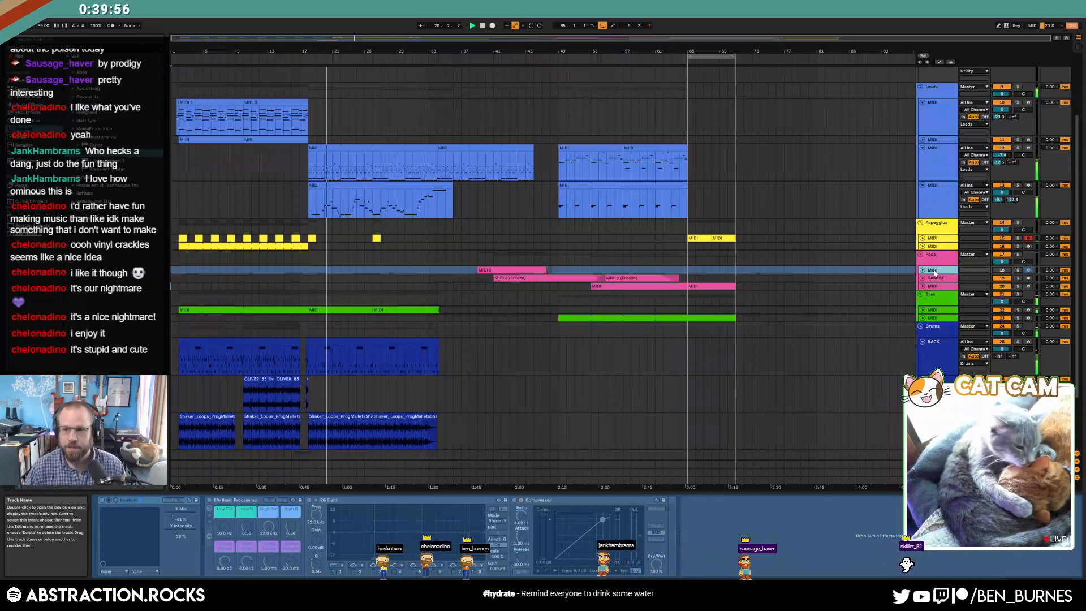
key("Delete")
- Fold the RACK and SAMPLE tracks in the Drums group and the sample track in the Ambiences group
left_click(922, 334)
left_click(922, 342)
left_click(922, 350)
left_click(922, 373)
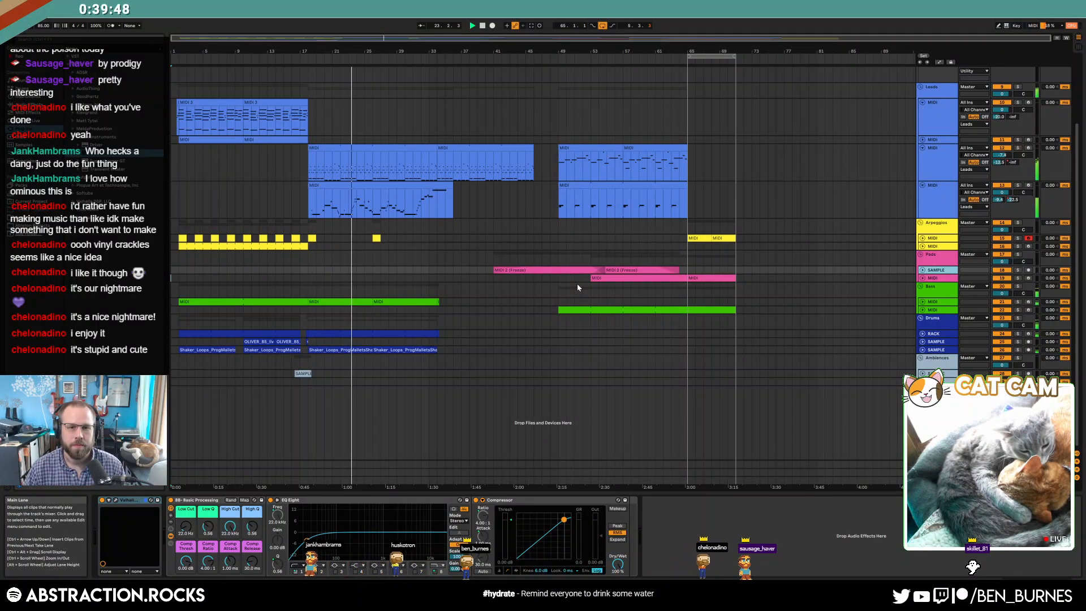
- Unfold the empty lower track in the Ambiences group and the SAMPLE track in the Pads group
left_click_drag(179, 121, 439, 379)
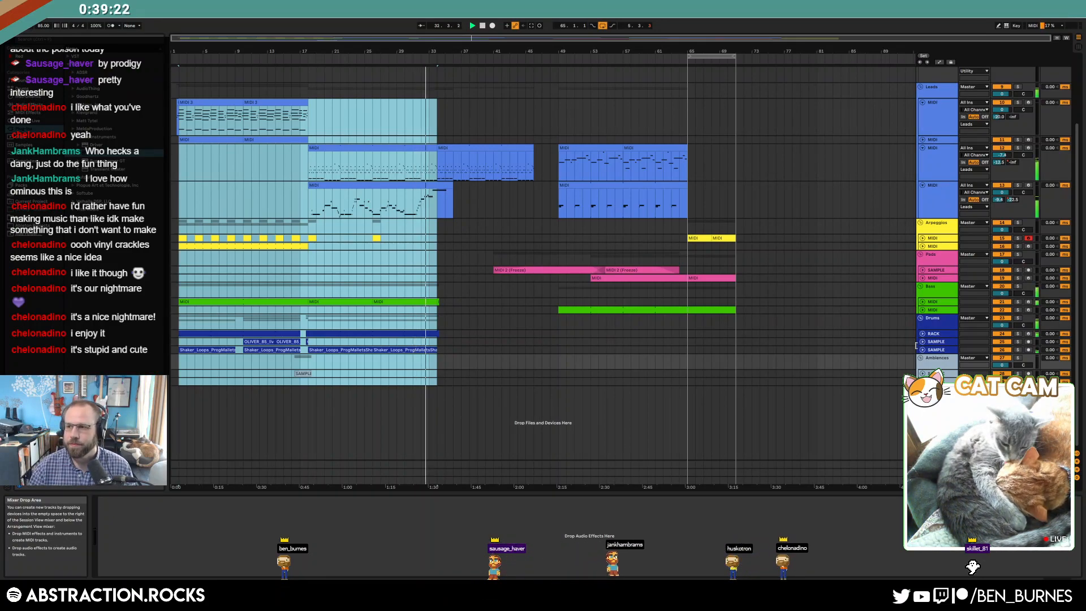
left_click(504, 322)
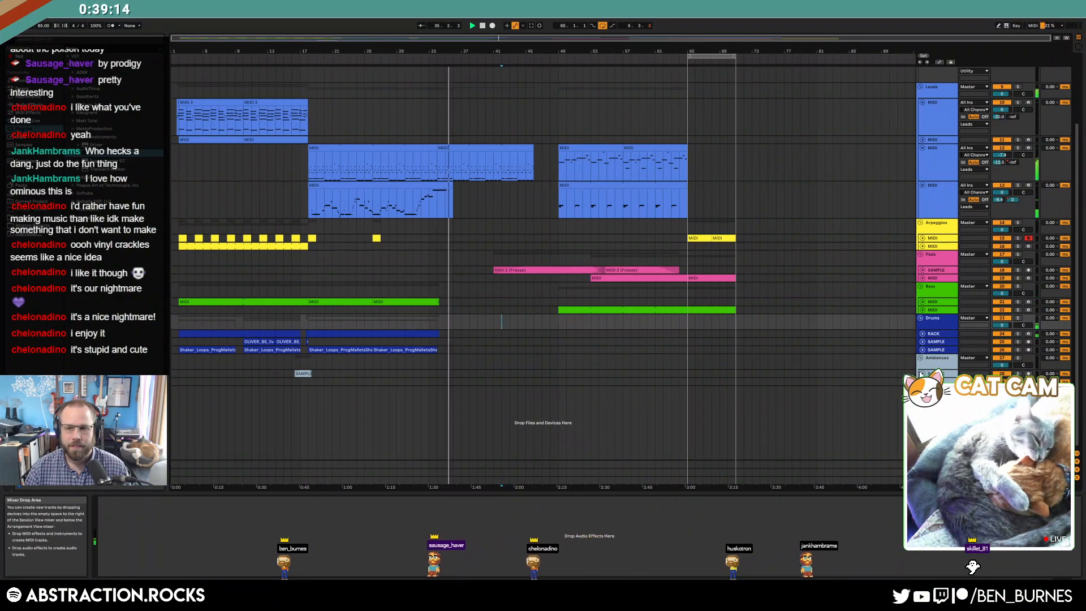
key("ctrl+t")
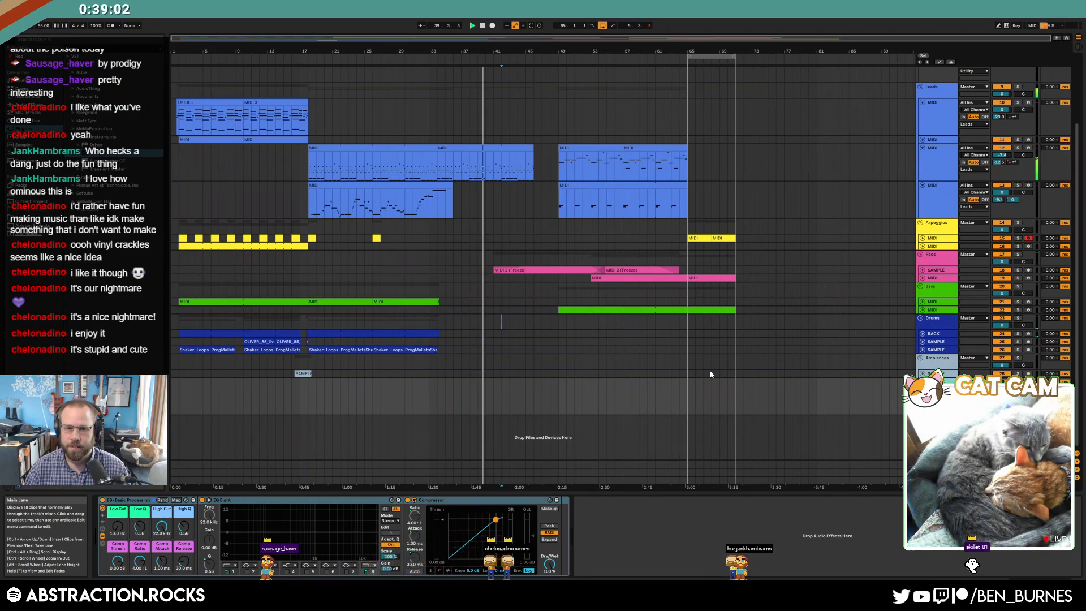
left_click(922, 270)
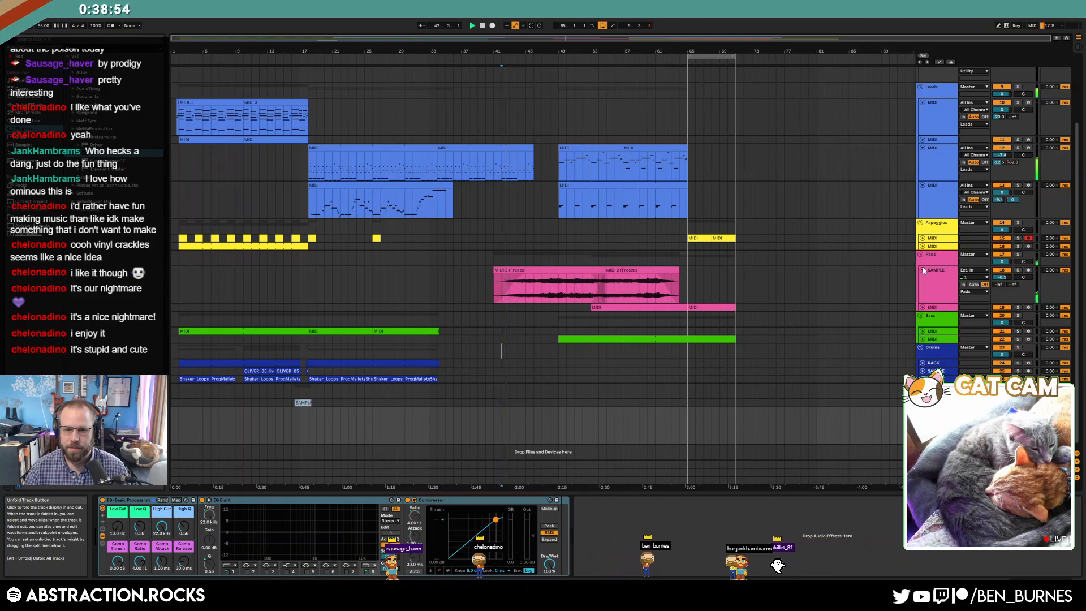
left_click(521, 277)
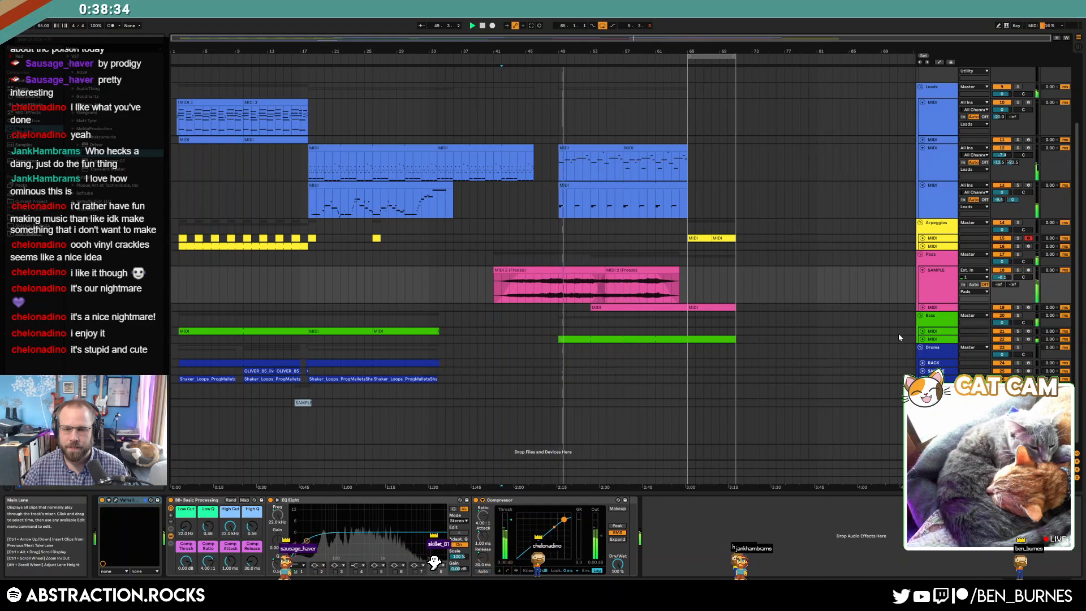
- Unfold the lower MIDI track in the Bass group and add a Redux effect before its Delay
left_click(928, 339)
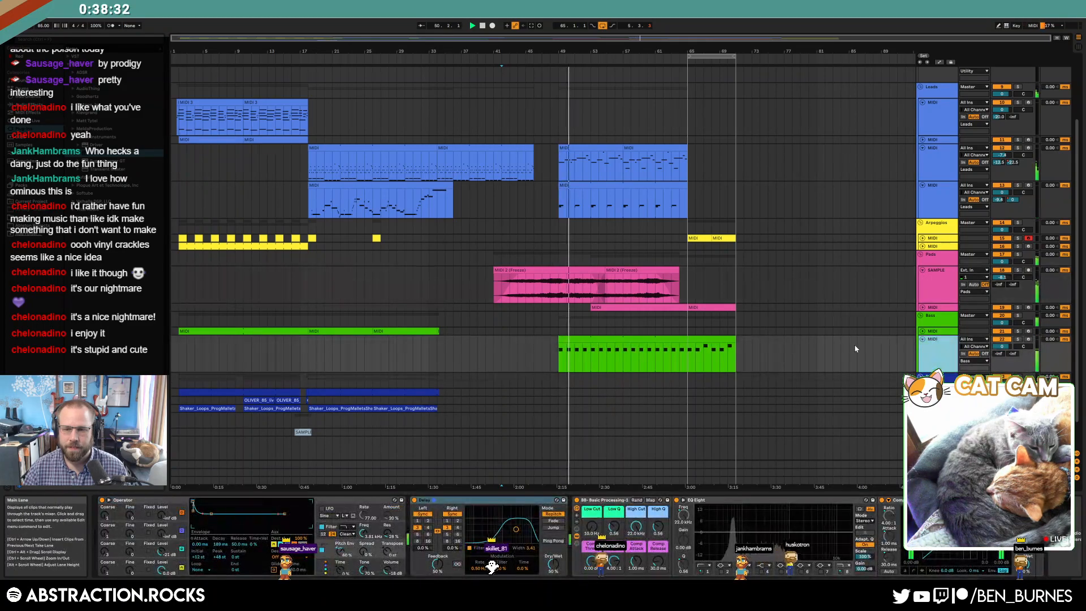
left_click(627, 339)
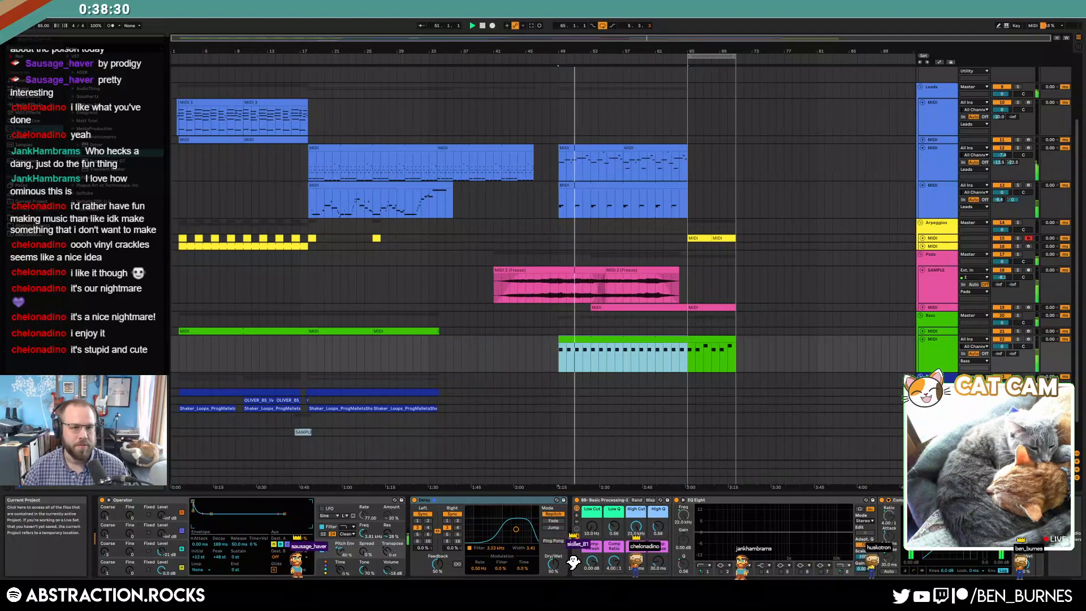
left_click(28, 104)
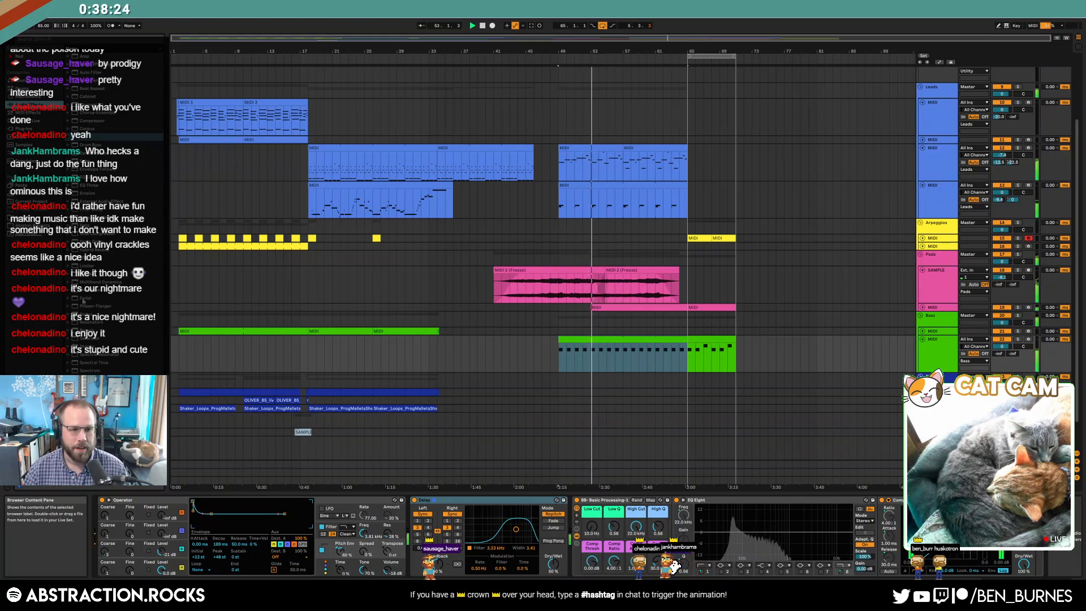
left_click_drag(404, 548, 456, 557)
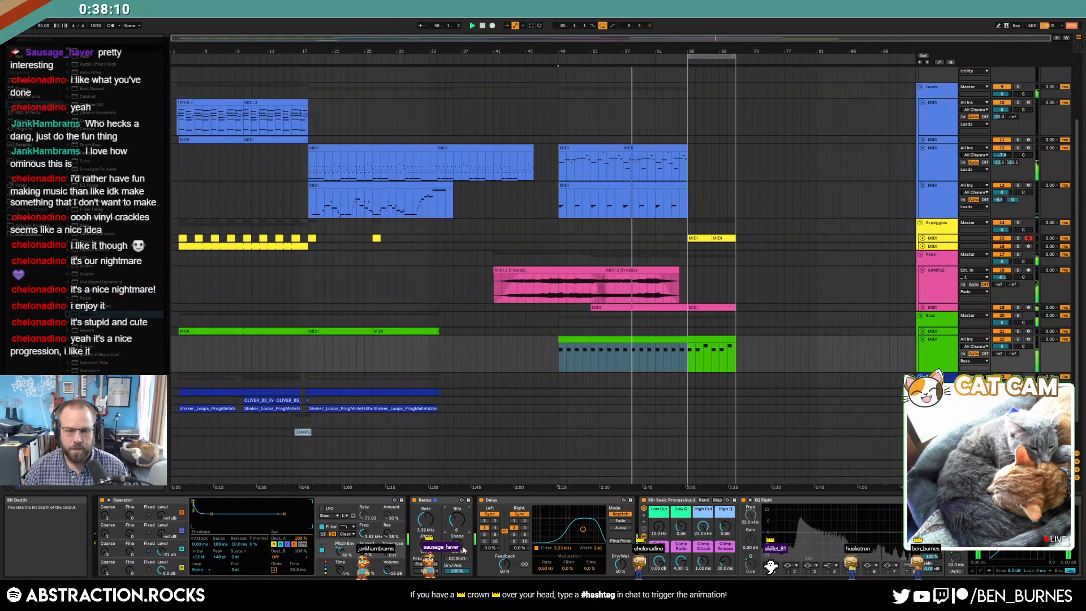
- Automate the Redux Dry/Wet on the lower Bass track to ramp up from 0% at bar 49 until bar 57
key("a")
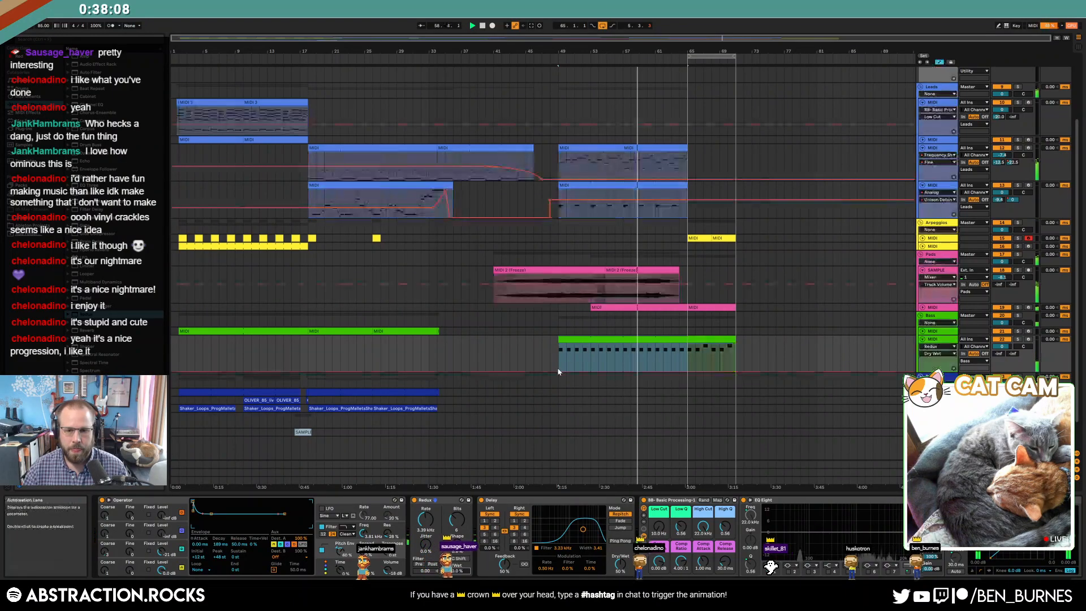
left_click(551, 362)
left_click(558, 371)
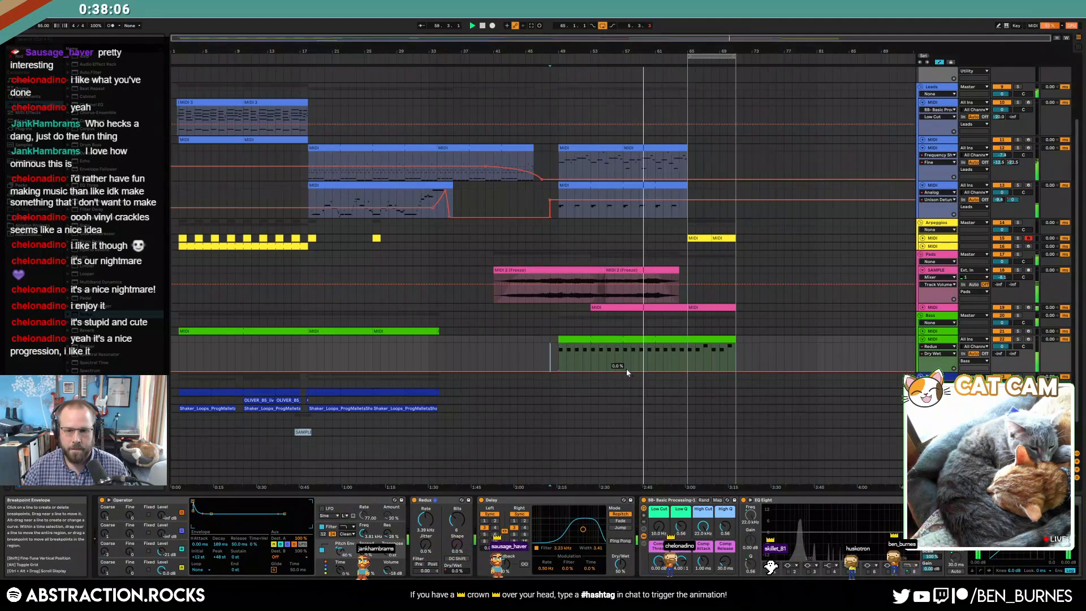
left_click_drag(623, 371, 625, 350)
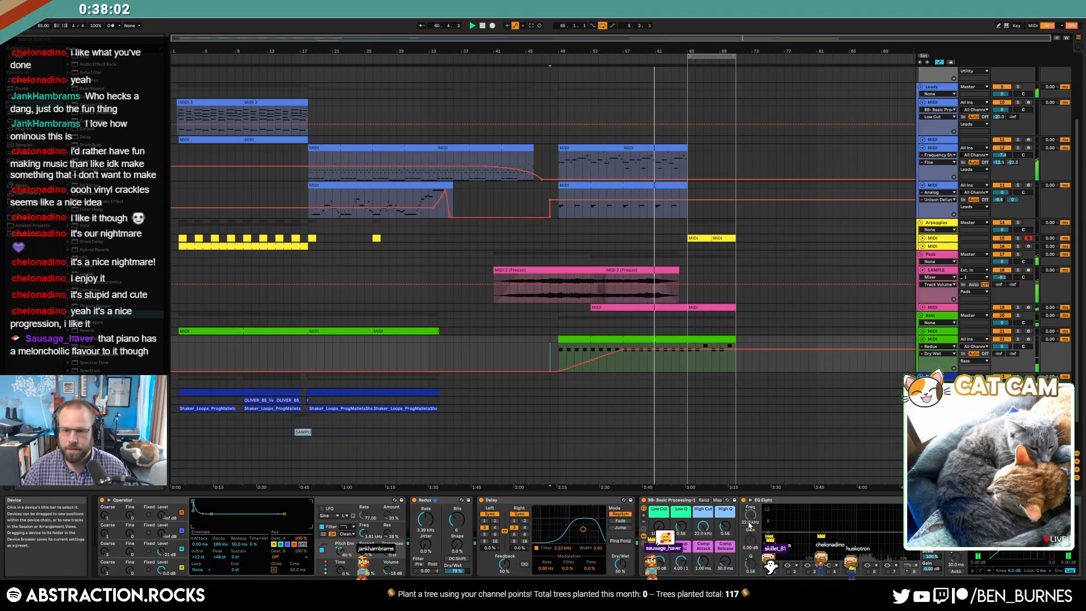
- Lower the High Cut macro on the lower Bass track's Basic Processing rack and unfold the lower MIDI track in the Pads group
left_click(703, 526)
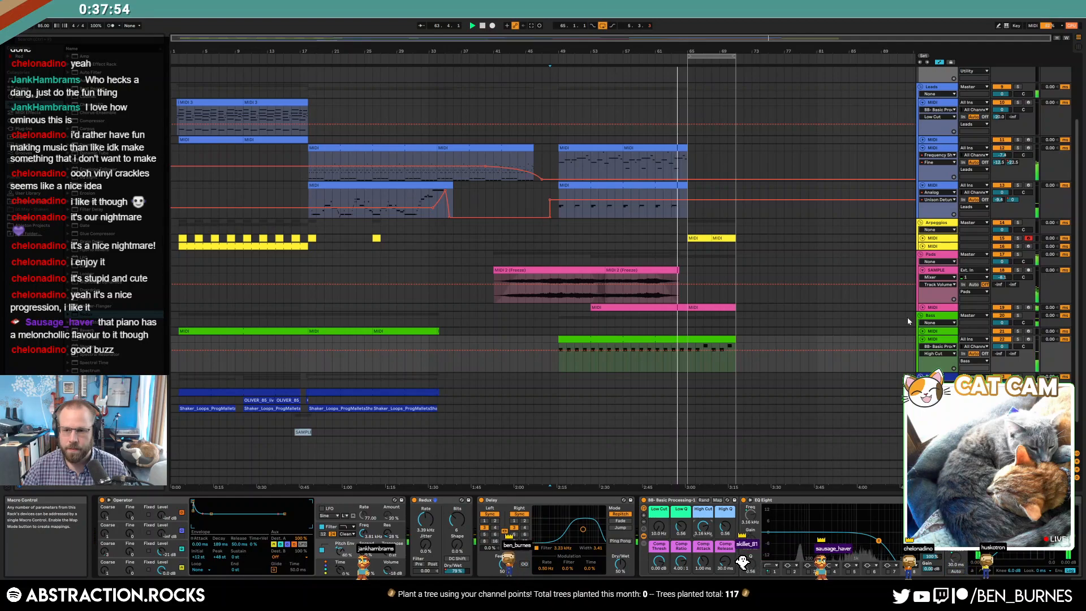
left_click(922, 307)
key("a")
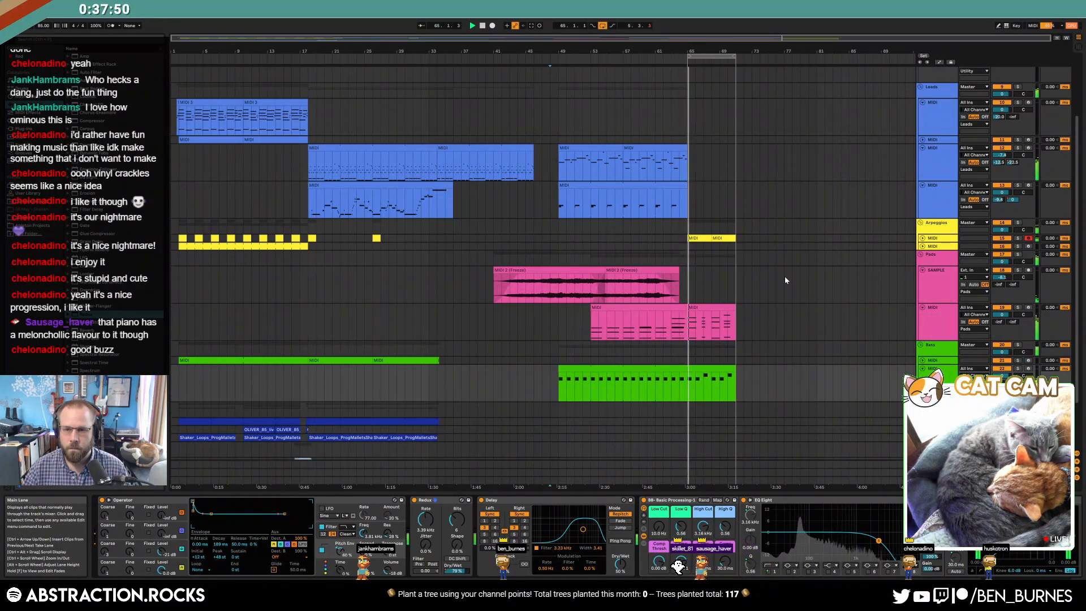
- Automate the Frequency Shifter's Fine value on the third Leads track to curve up to 0.00 Hz at bar 65
left_click(922, 161)
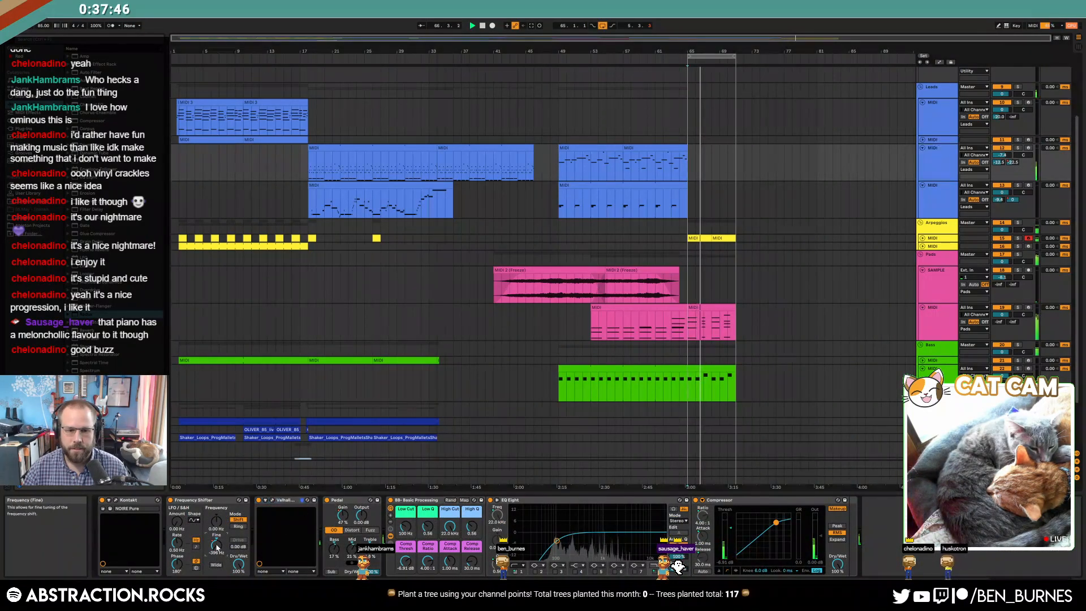
key("a")
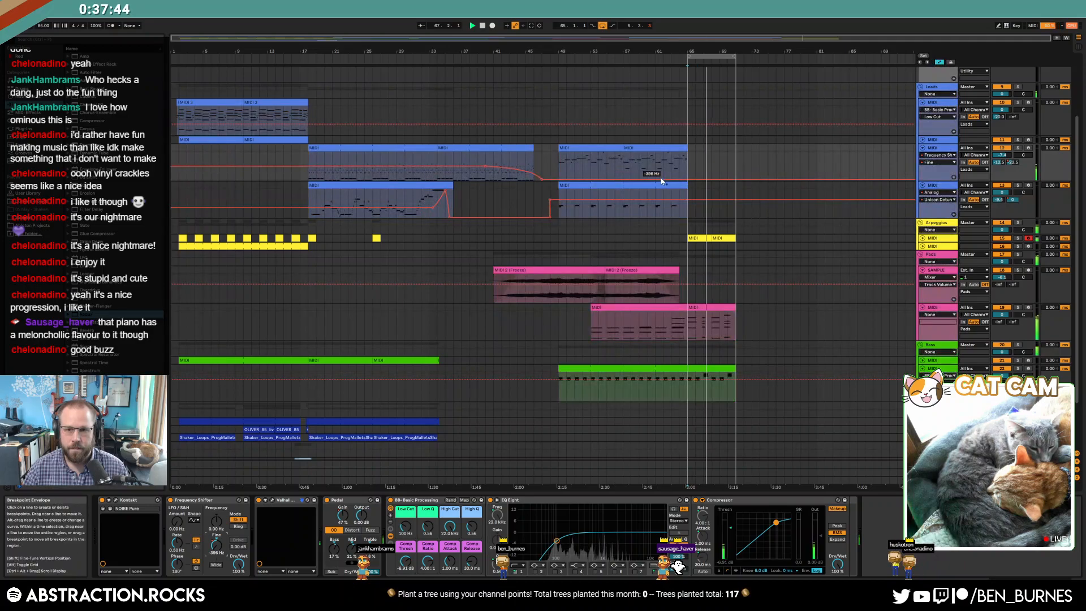
mouse_move(687, 180)
left_mouse_down()
mouse_move(687, 161)
mouse_move(676, 177)
left_mouse_up()
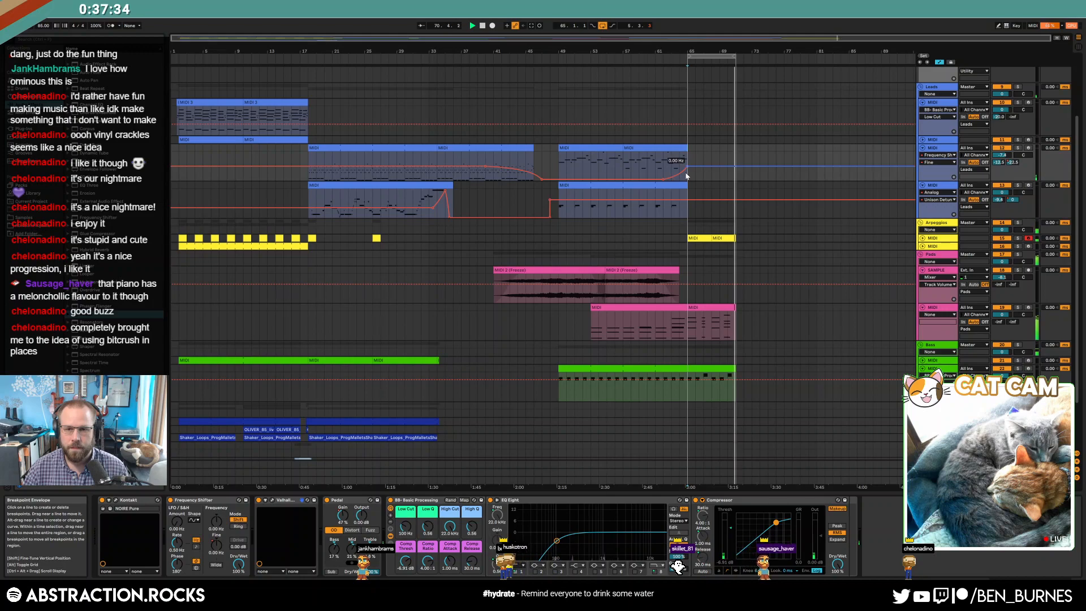
- Arm the third Leads track and lower its ValhallaSupermassive DelayWarp automation to 68.7% at bar 65
left_click(1028, 148)
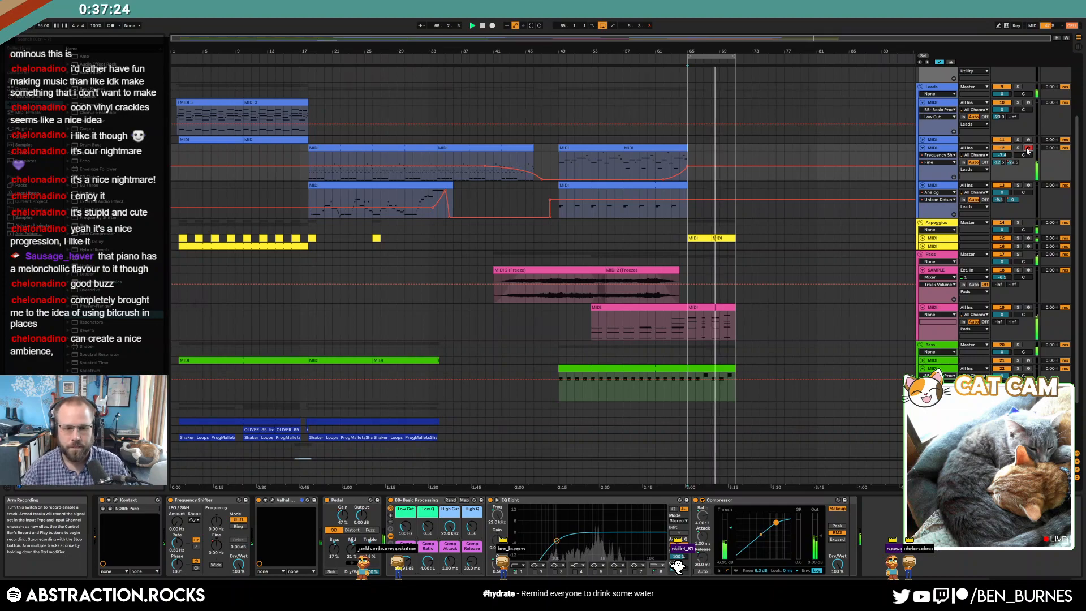
left_click(272, 500)
left_click_drag(533, 245, 383, 225)
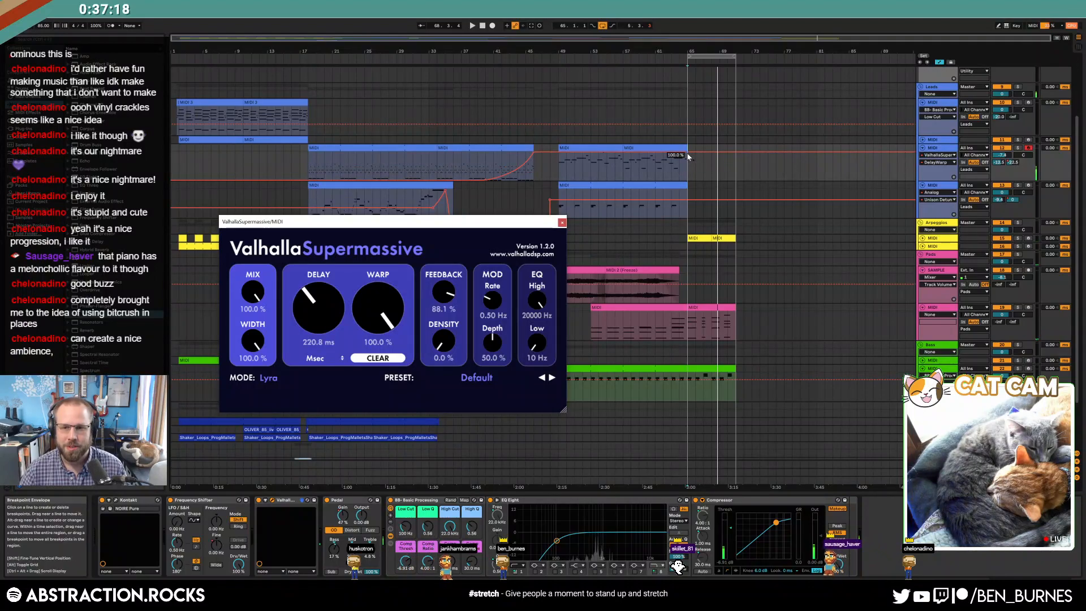
left_click_drag(691, 152, 687, 160)
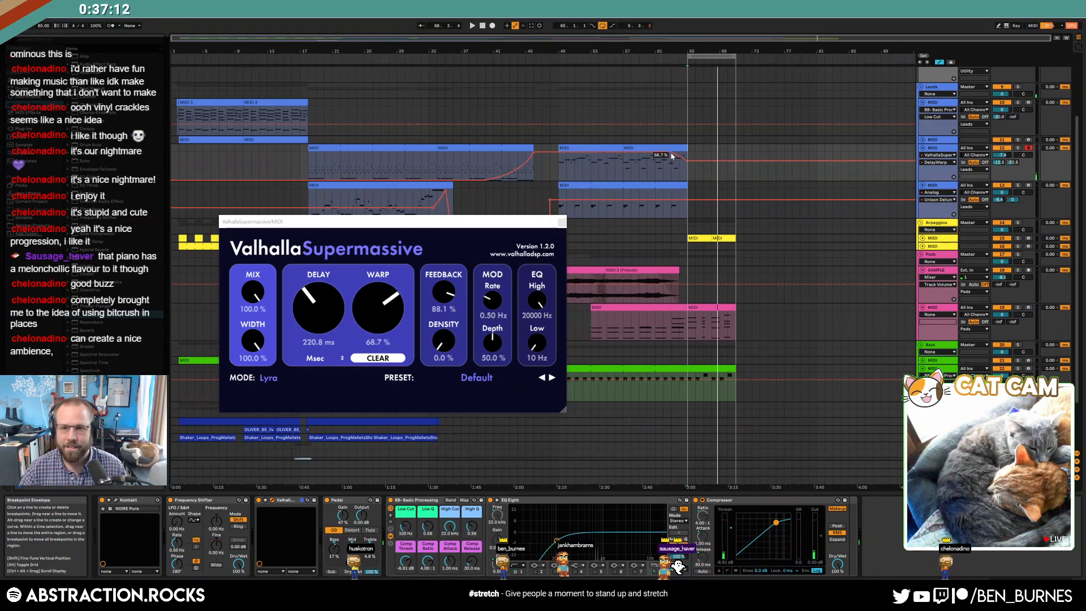
- Close the ValhallaSupermassive window and record a new melody clip on the armed Leads track from bar 65 to 71
key("space")
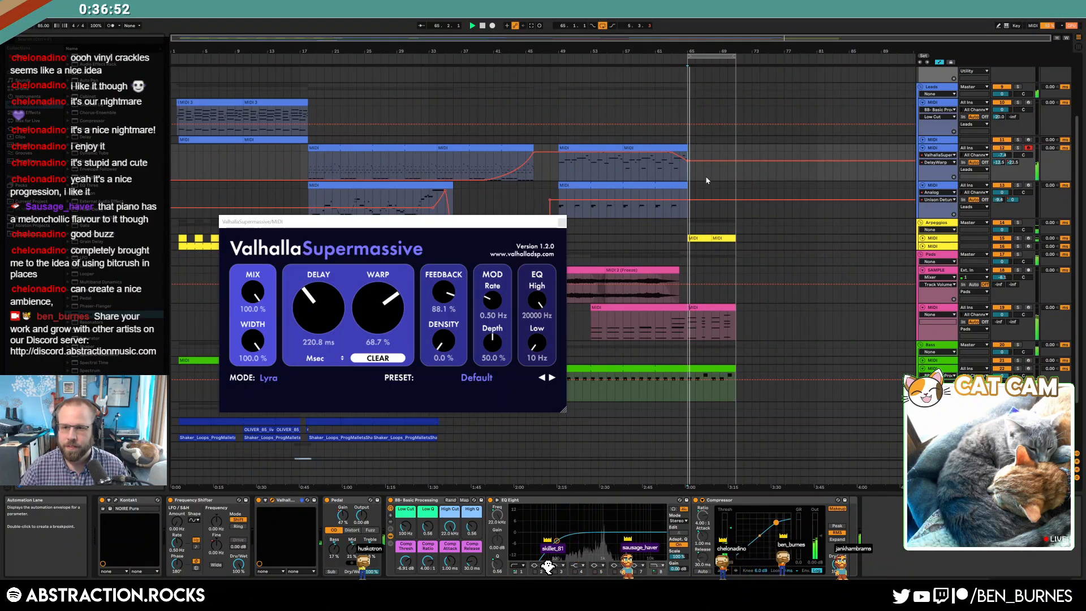
key("space")
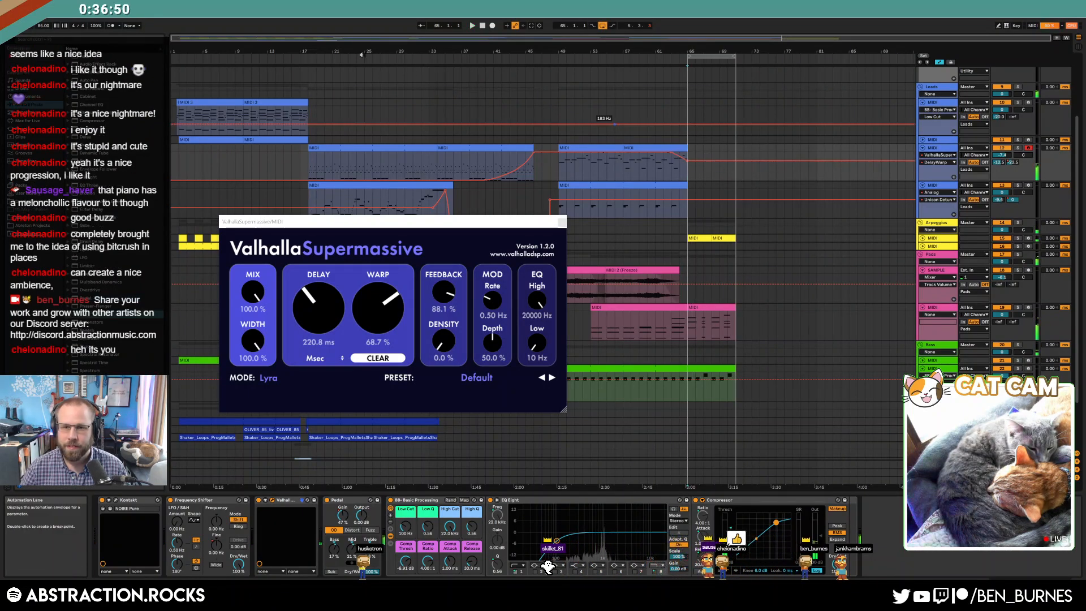
left_click(560, 223)
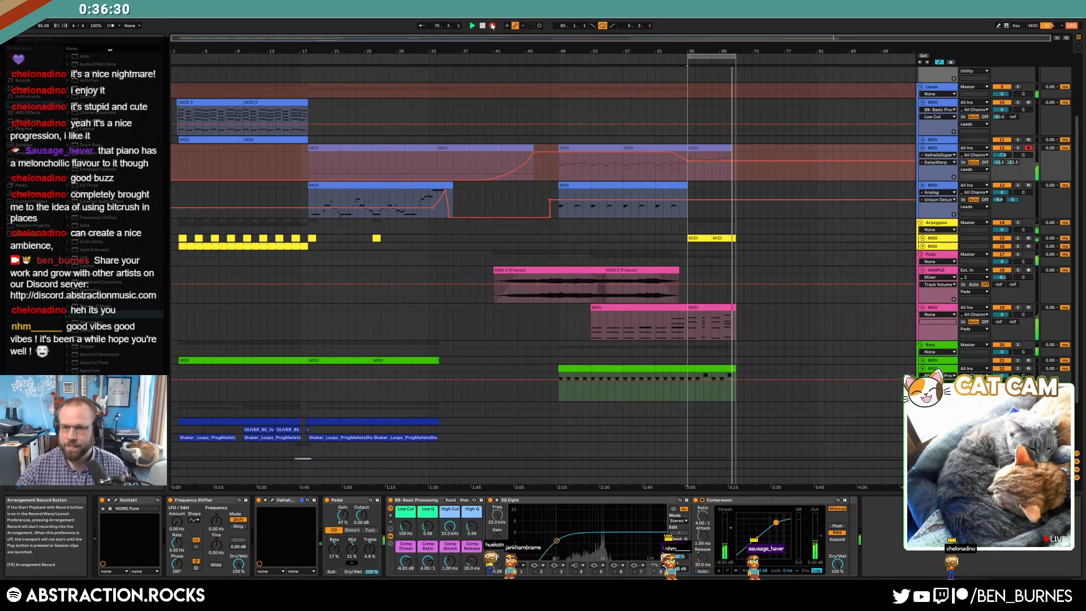
key("space")
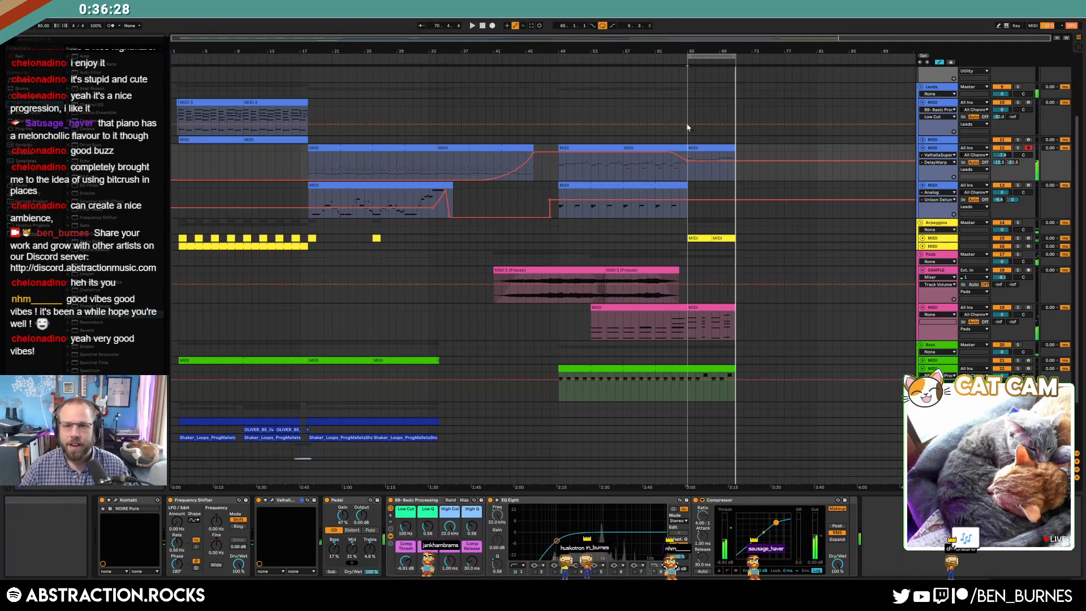
- Open the new Leads clip at bar 65 in the note editor, hide the automation and play the section back
double_click(725, 148)
left_click(1064, 452)
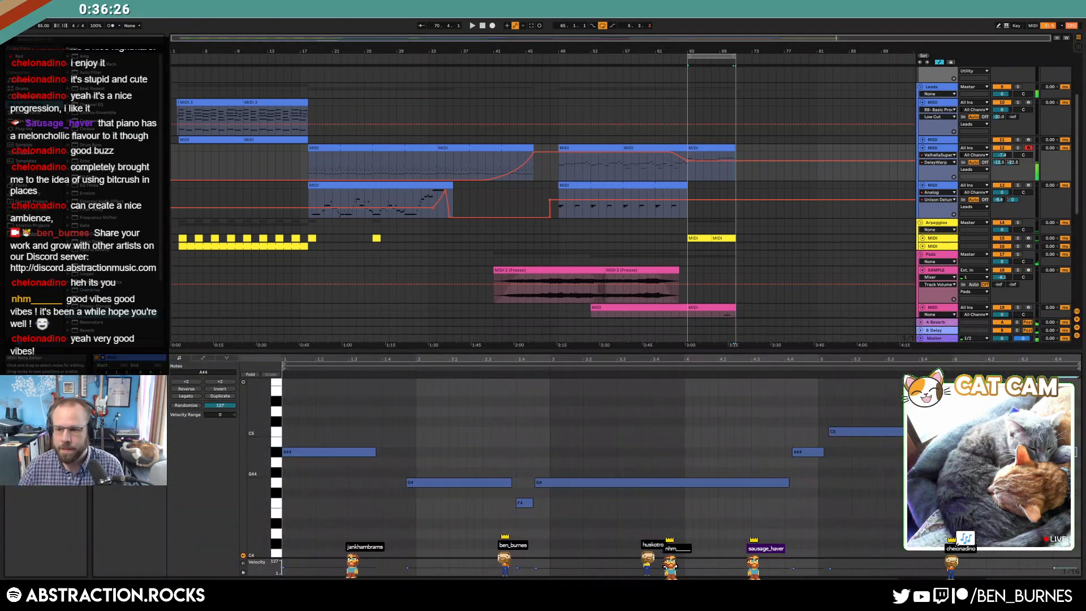
left_click(708, 146)
key("a")
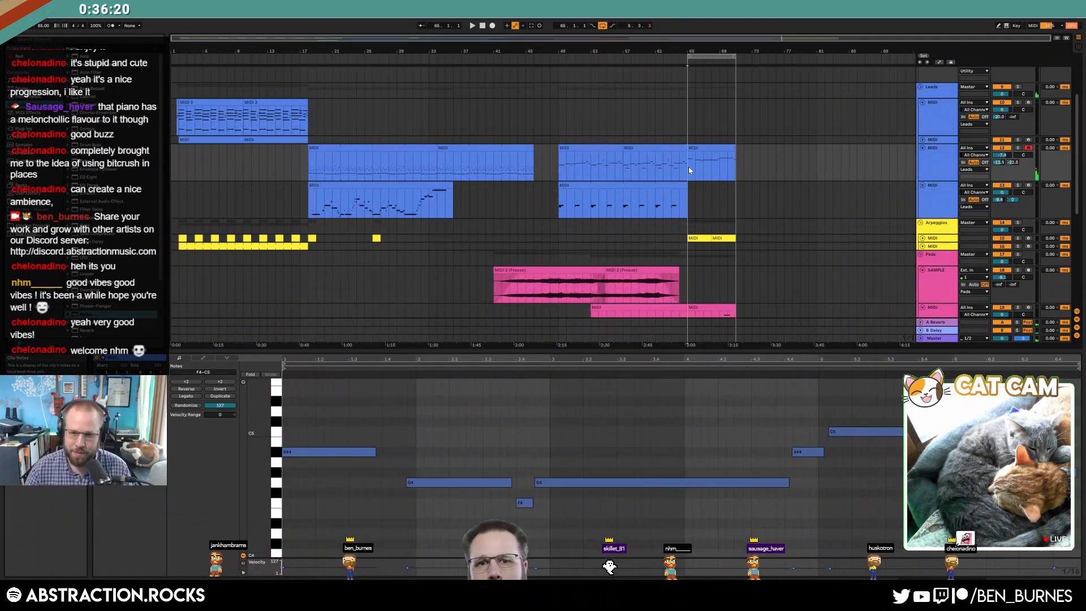
key("space")
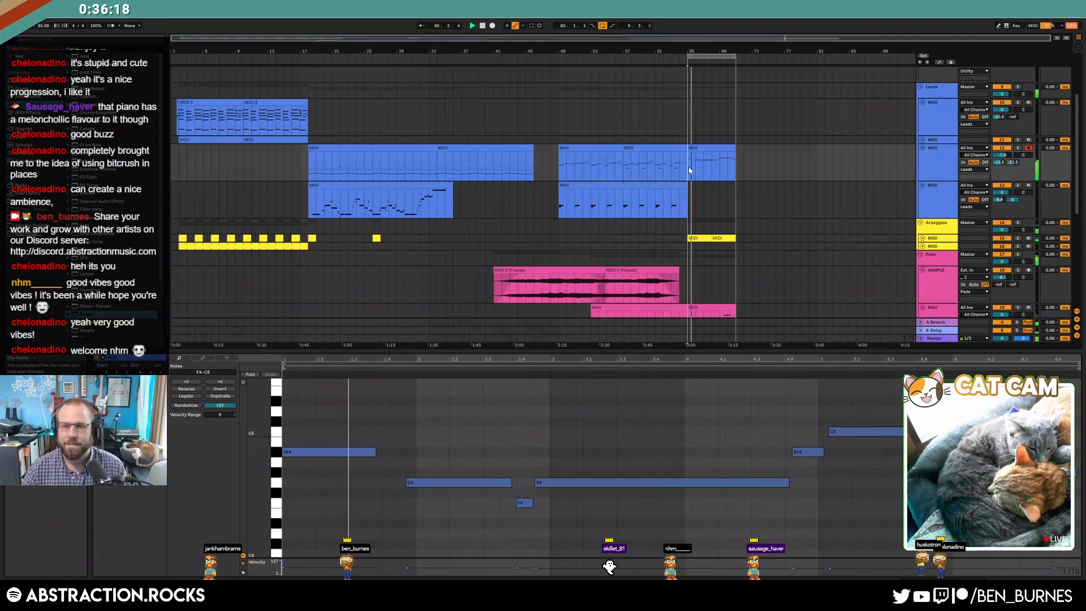
- Examine the notes of the lower Pads track's clips starting at bars 65 and 53 in the note editor
left_click(722, 192)
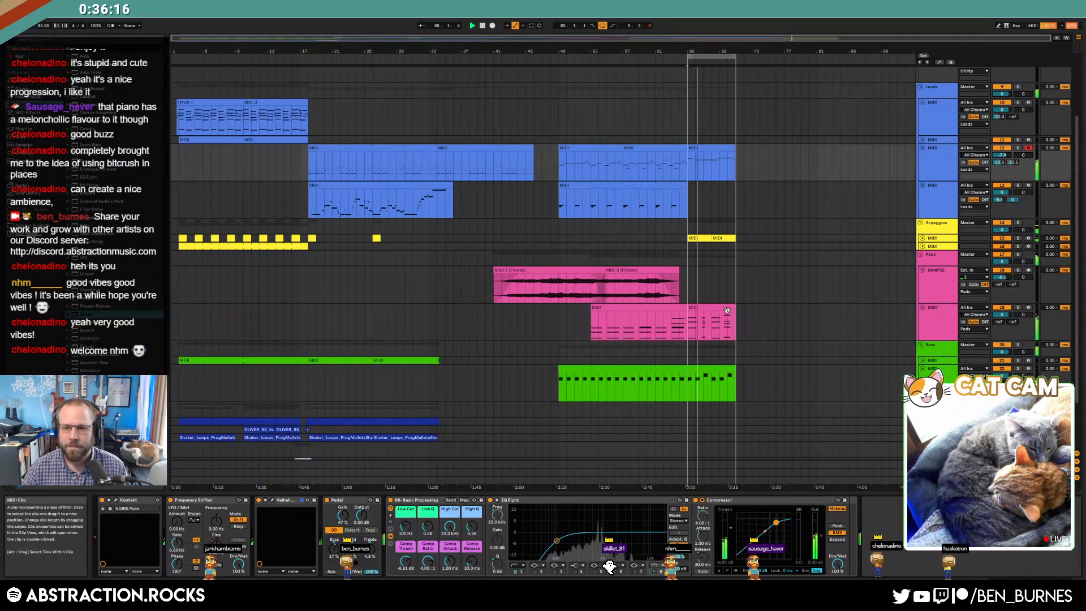
left_click(710, 337)
double_click(710, 338)
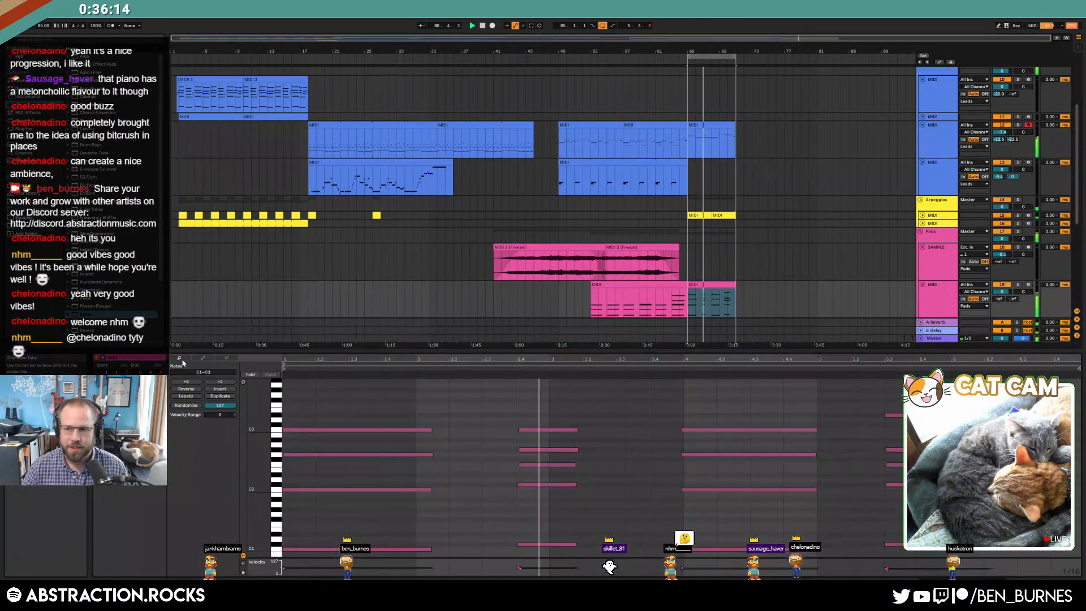
key("ctrl+a")
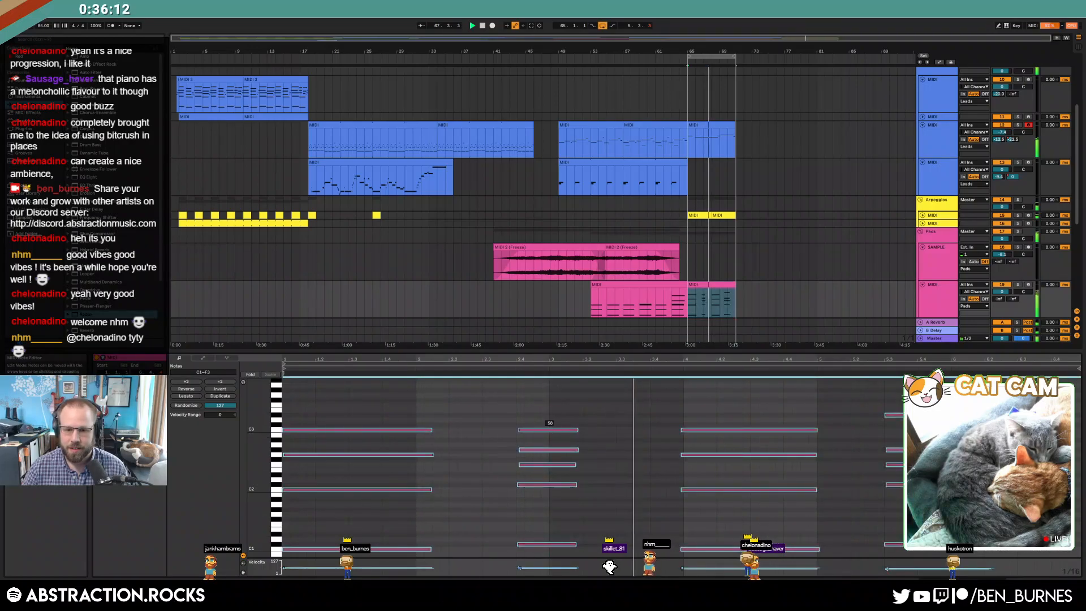
left_click(633, 384)
left_click(678, 285)
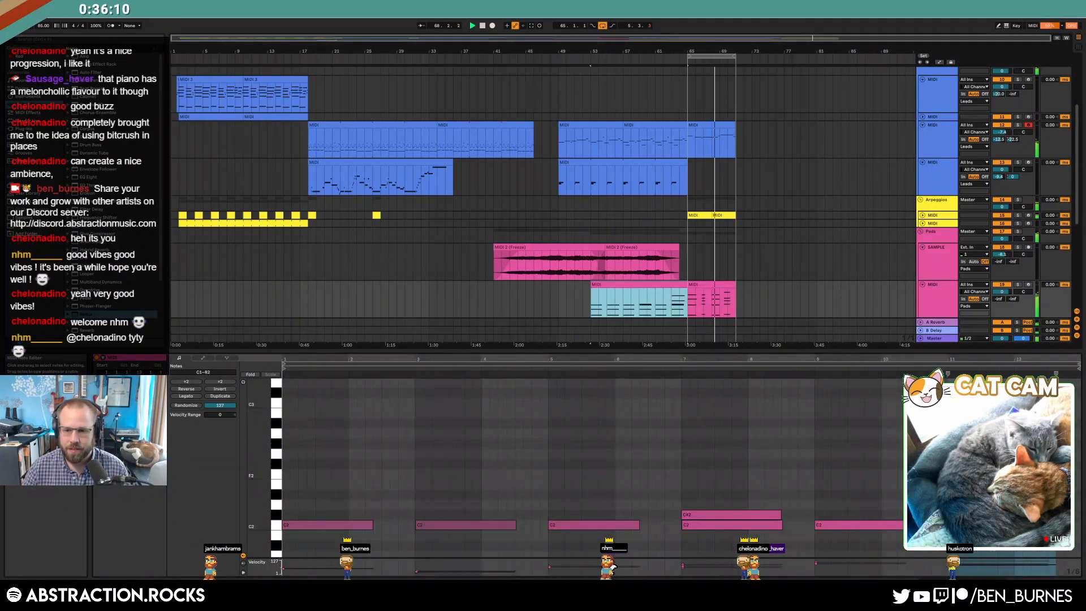
left_click_drag(669, 303, 684, 303)
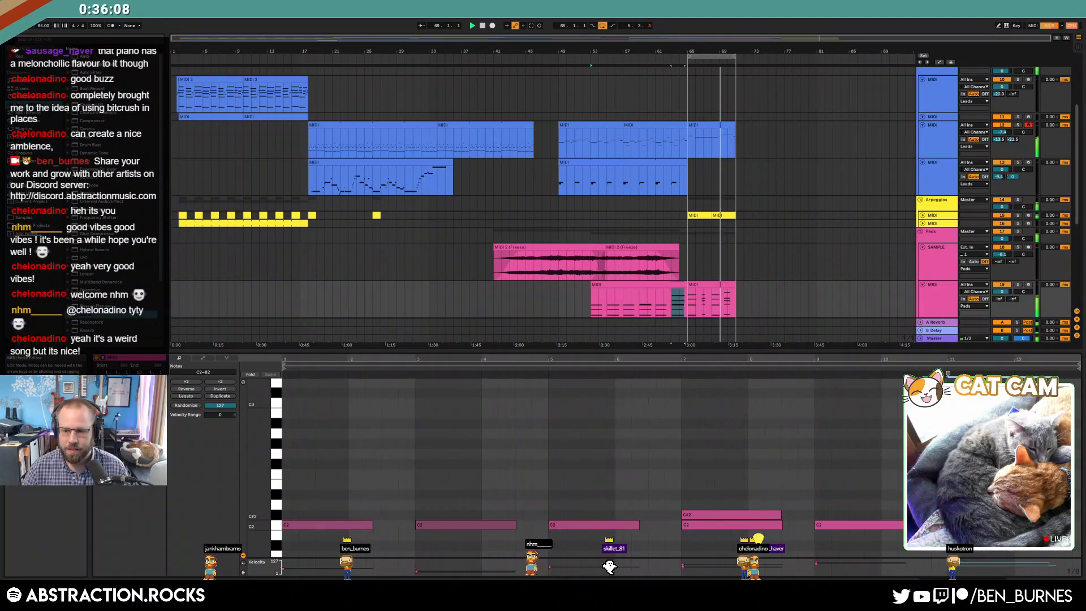
left_click(667, 305)
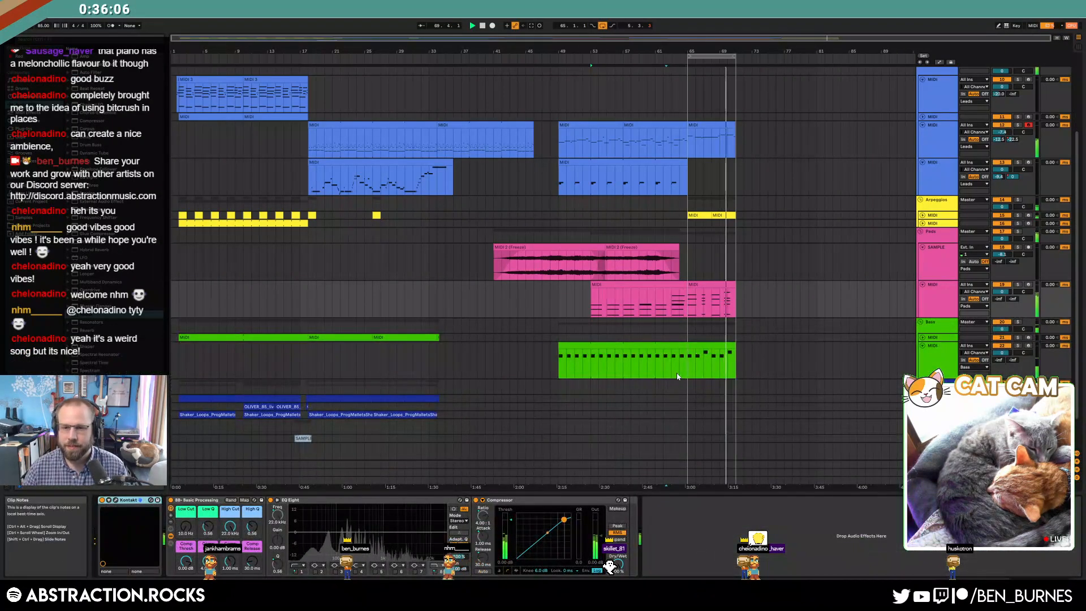
- Extend the third Leads track's clip at bar 65 to bar 77 and check its first note in the note editor
left_click_drag(692, 354, 734, 355)
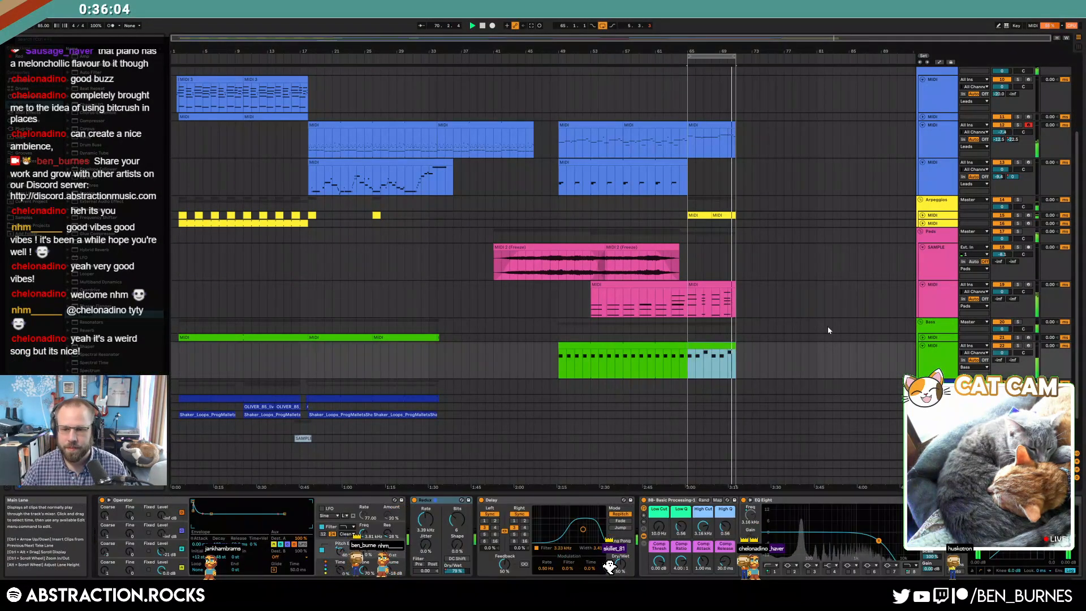
left_click_drag(734, 51, 717, 118)
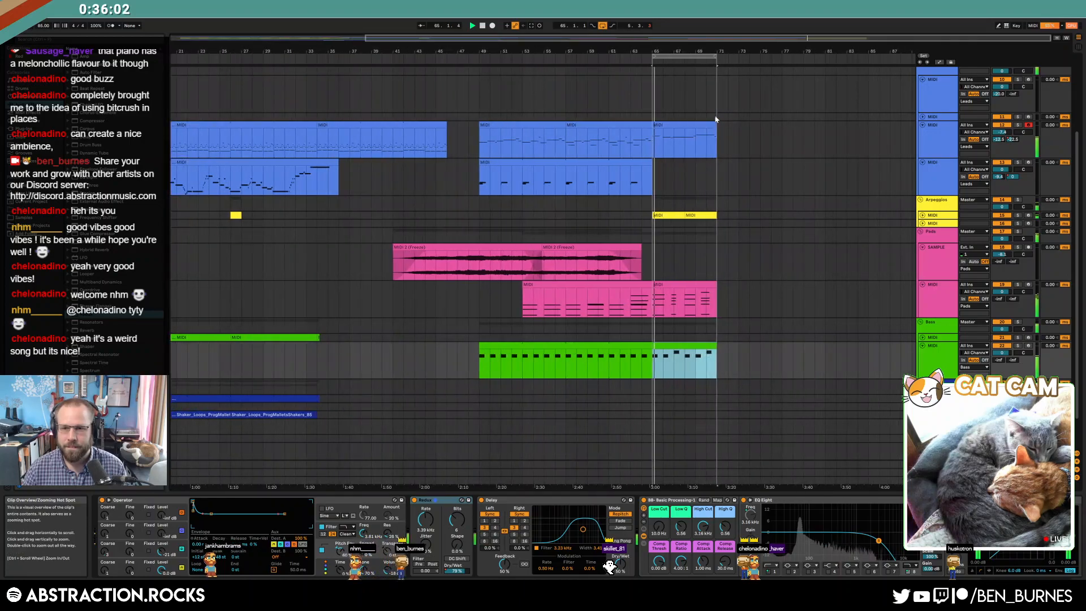
left_click(713, 122)
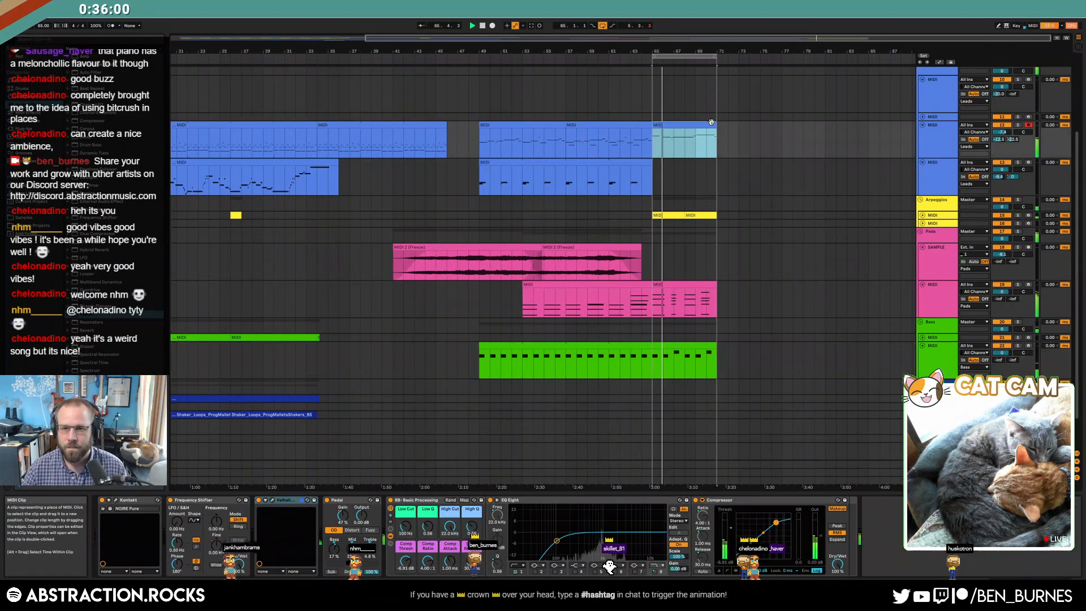
left_click_drag(713, 121, 781, 125)
double_click(761, 125)
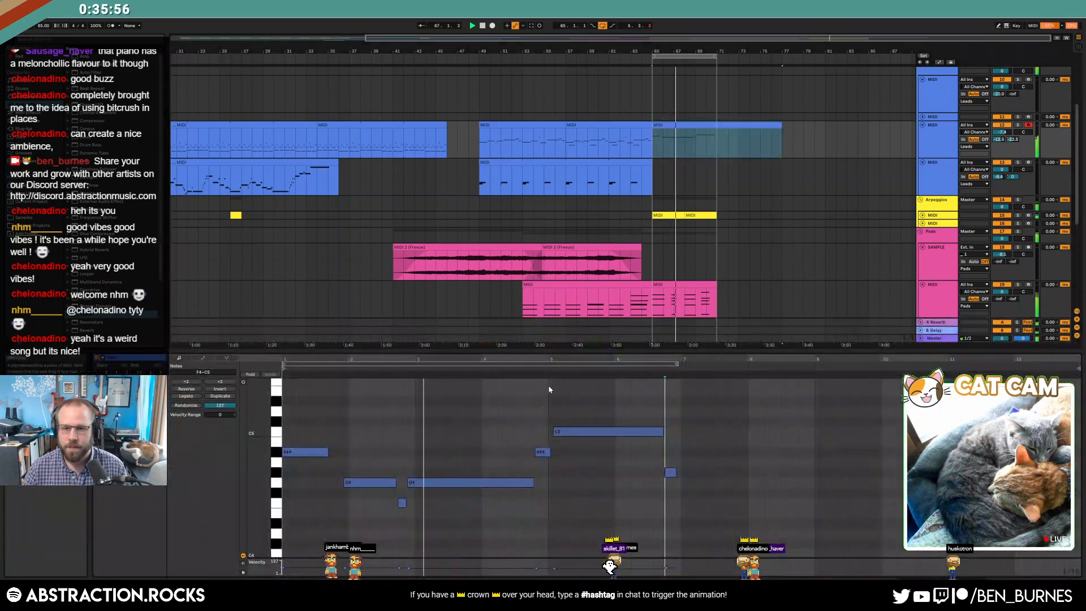
left_click(436, 460)
left_click(317, 451)
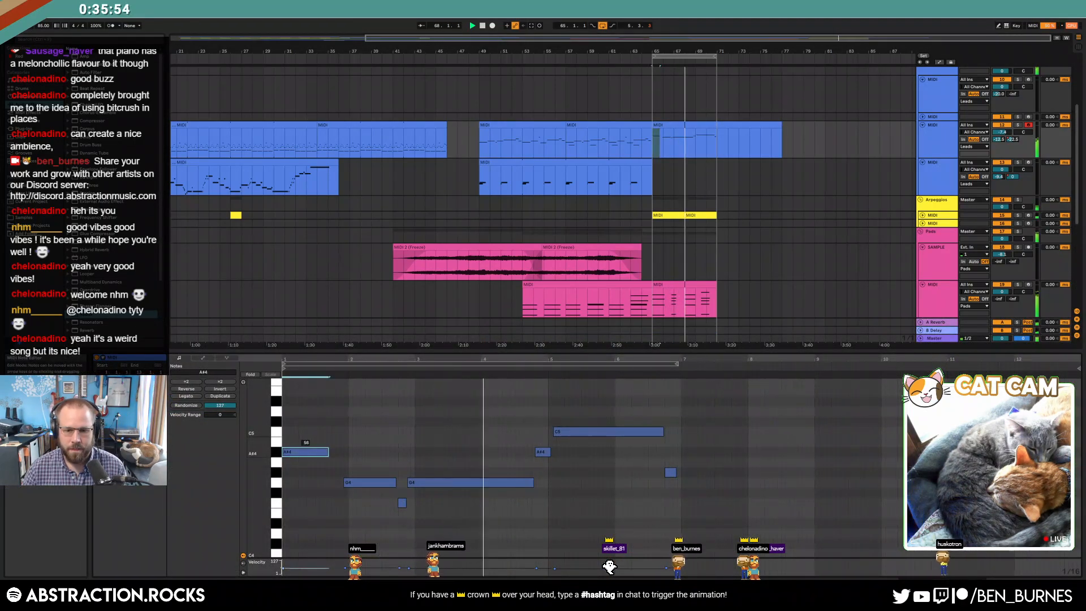
key("shift+Tab")
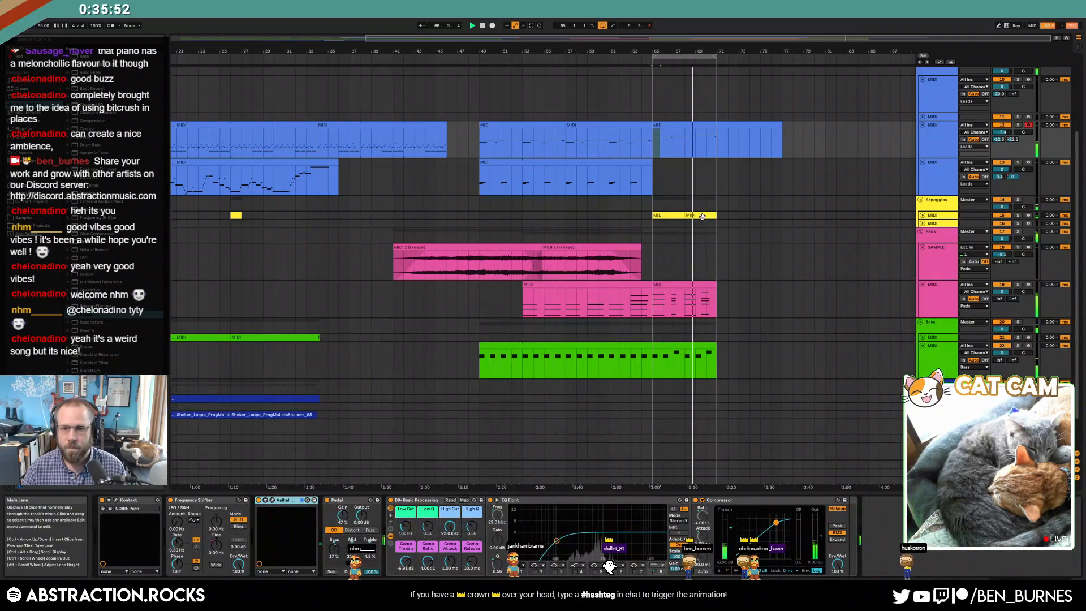
- Unfold the first Arpeggios track and extend its clip at bar 65 to bar 71, replacing the second clip
left_click(923, 216)
left_click(697, 223)
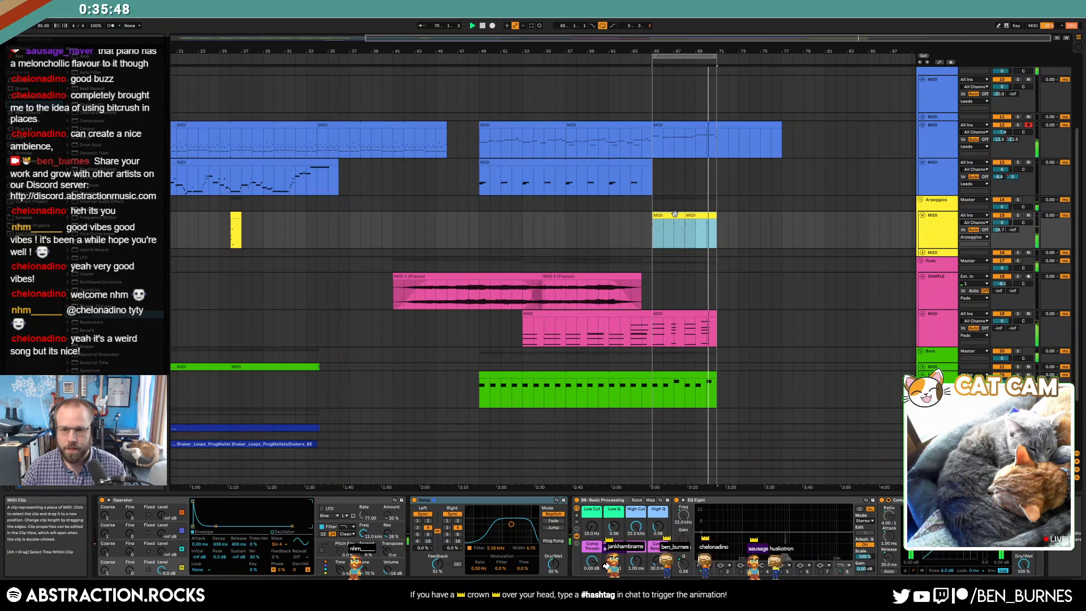
key("shift+Tab")
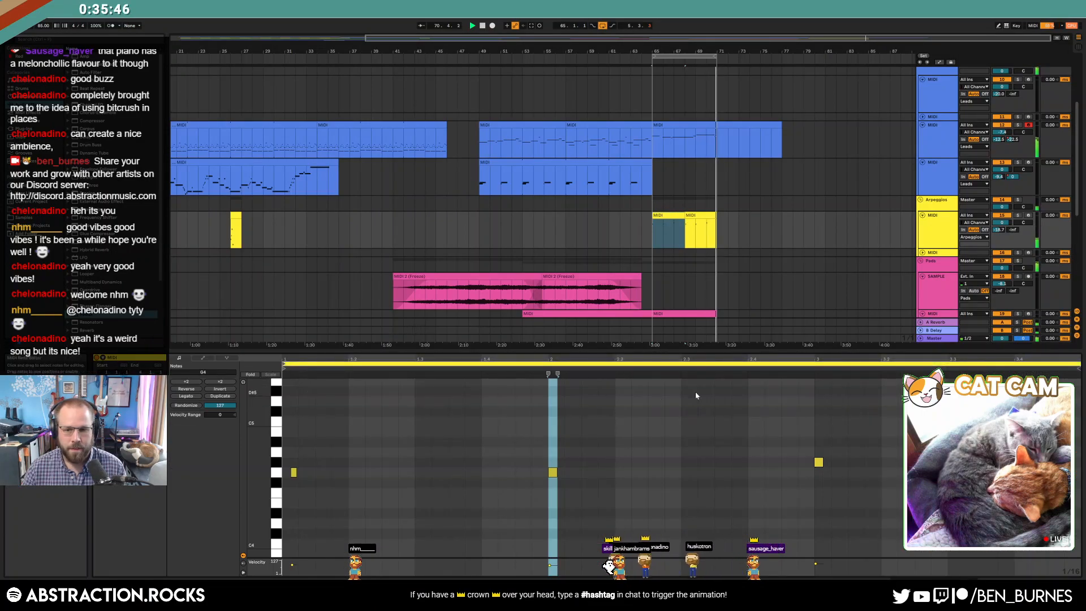
left_click_drag(1011, 355, 1011, 338)
key("space")
left_click_drag(1063, 365, 897, 368)
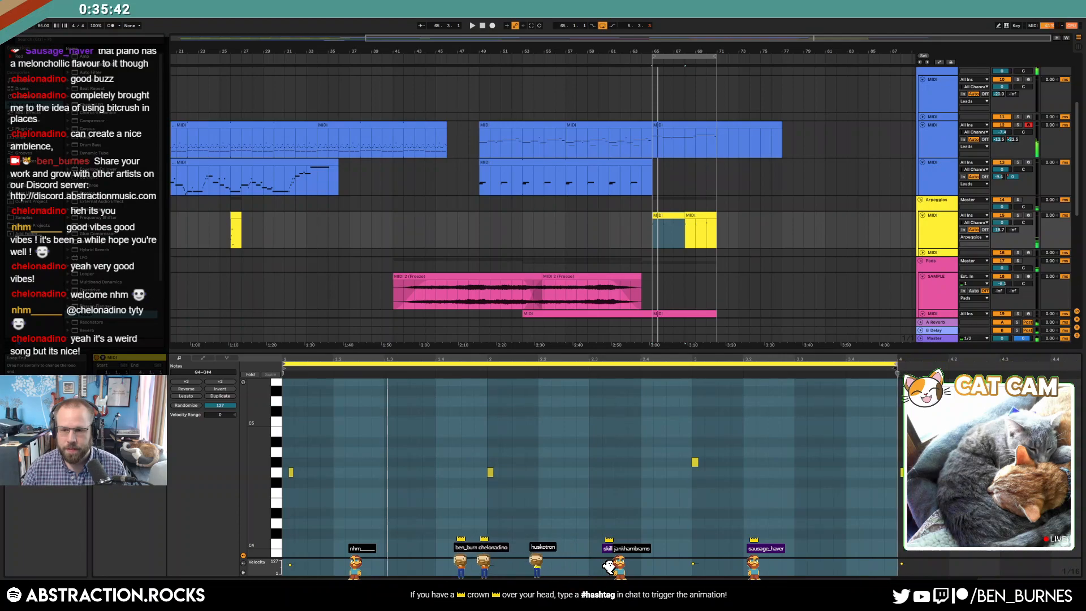
left_click_drag(685, 225, 716, 218)
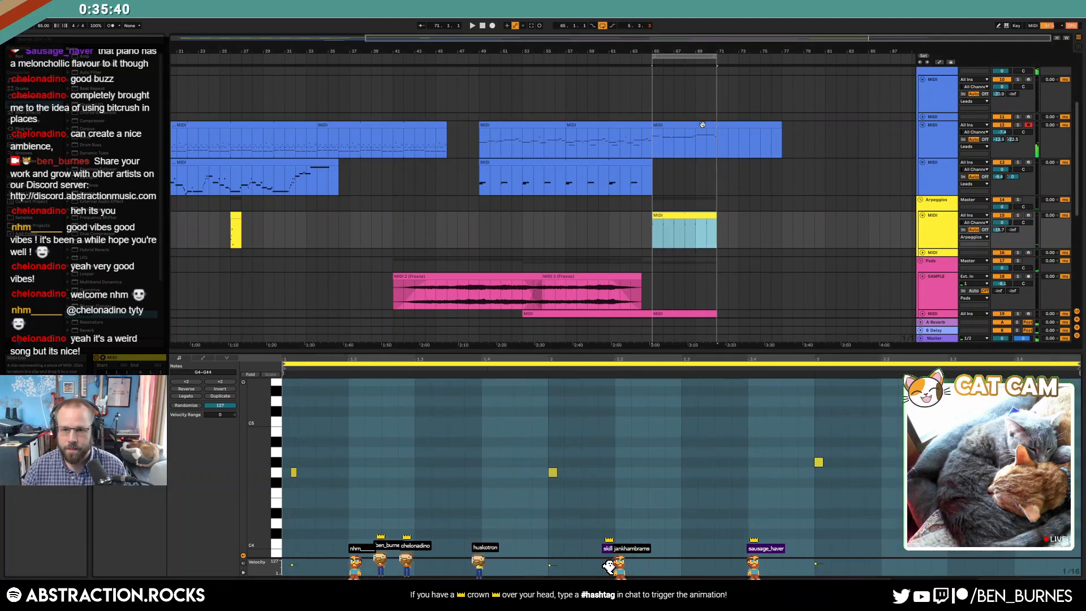
- Open the Leads clip at bar 65 and lower its first note to G4
left_click(702, 124)
left_click(303, 469)
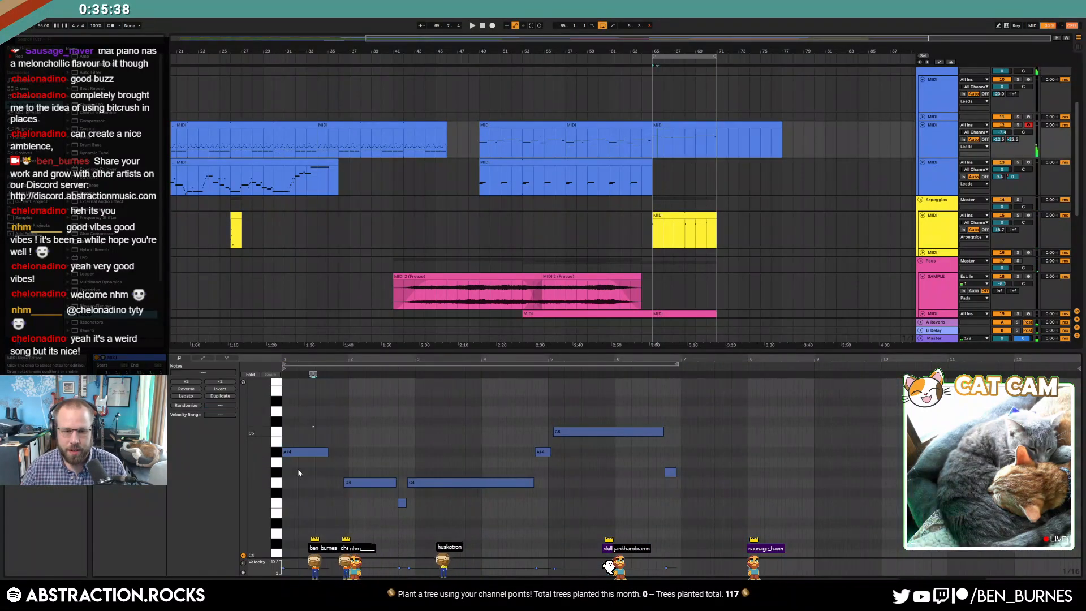
left_click(670, 471)
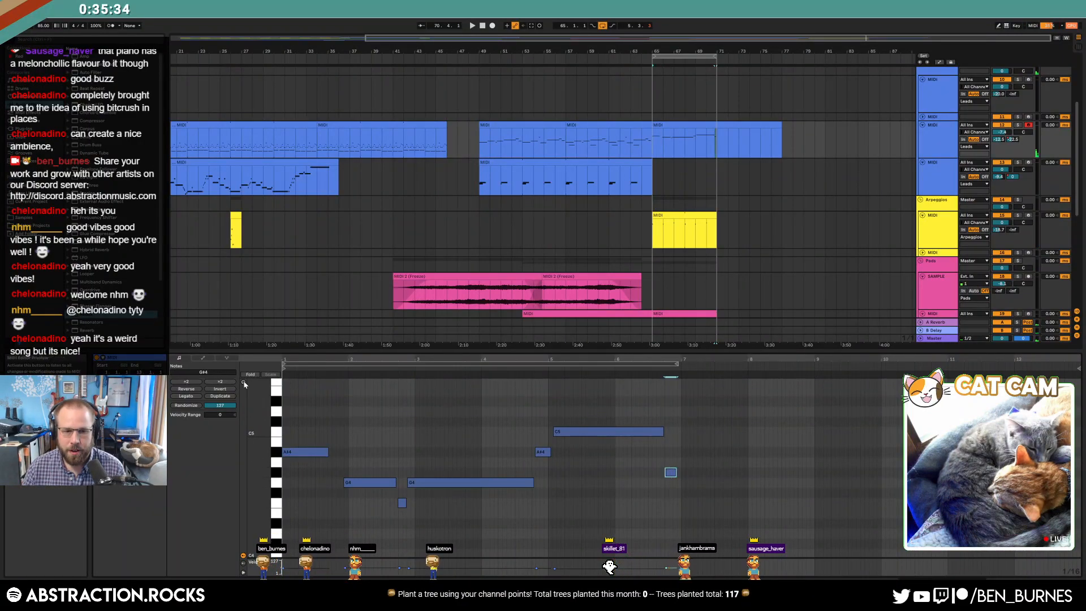
key("Down")
key("Down")
key("Down")
key("space")
- Raise the Leads clip's second note to A#4, hide the note editor and play back from before bar 65
left_click(361, 483)
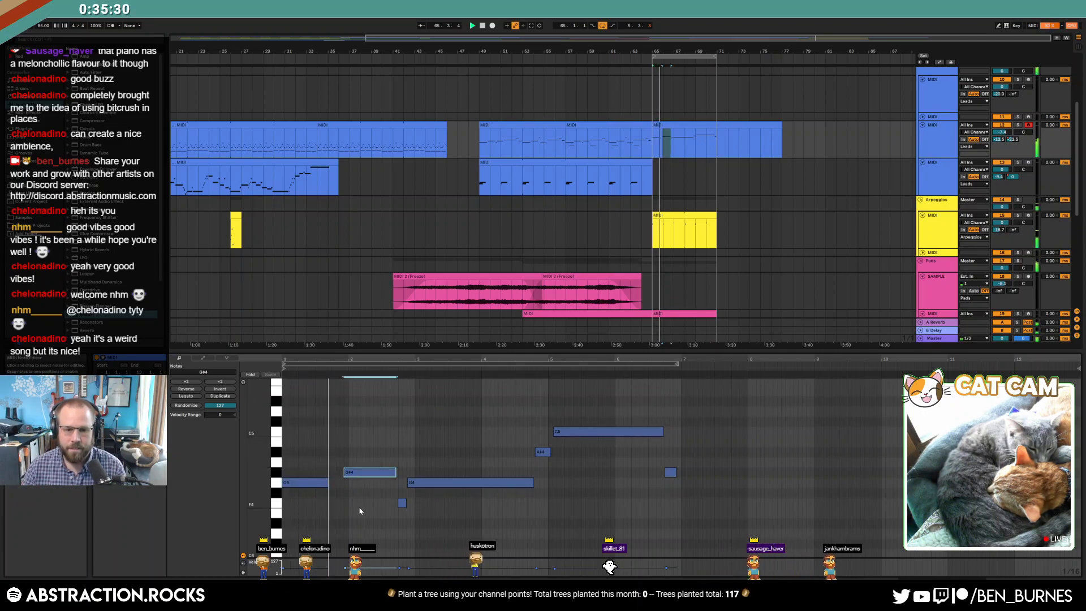
key("Up")
key("Up")
key("Up")
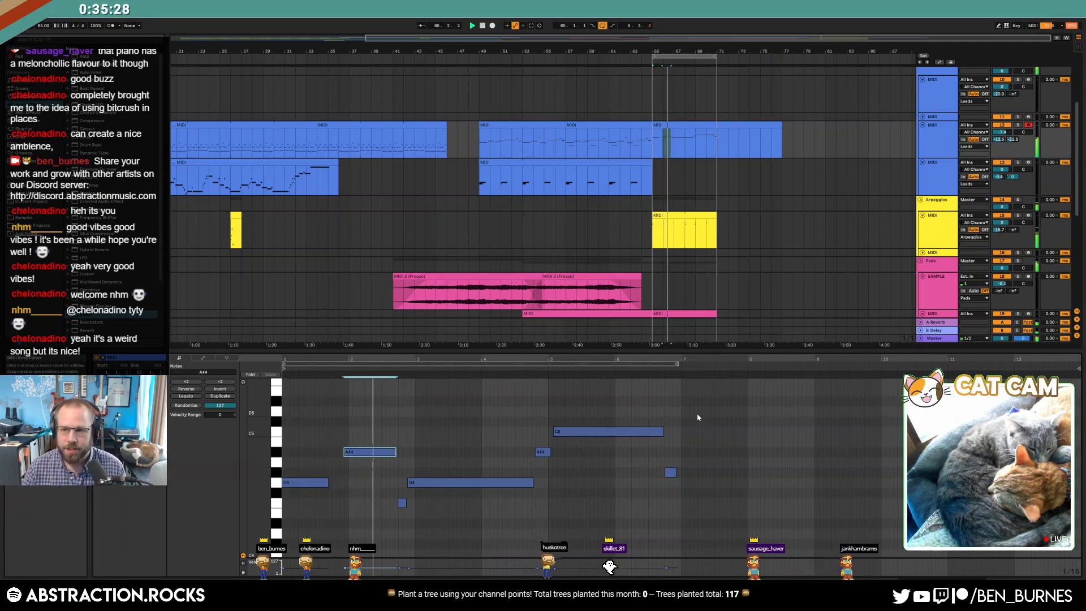
key("shift+Tab")
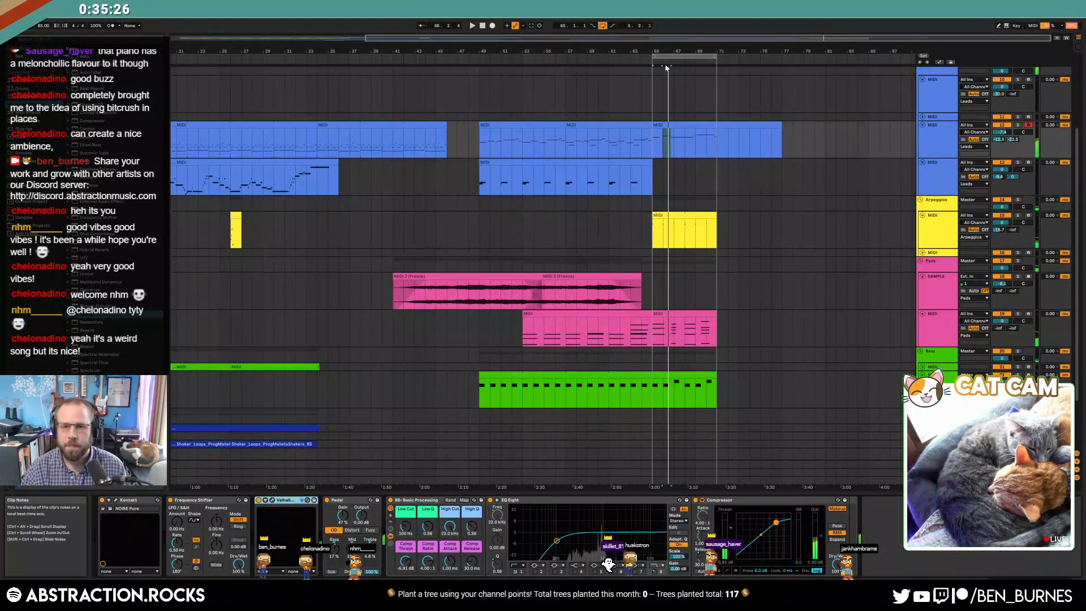
key("space")
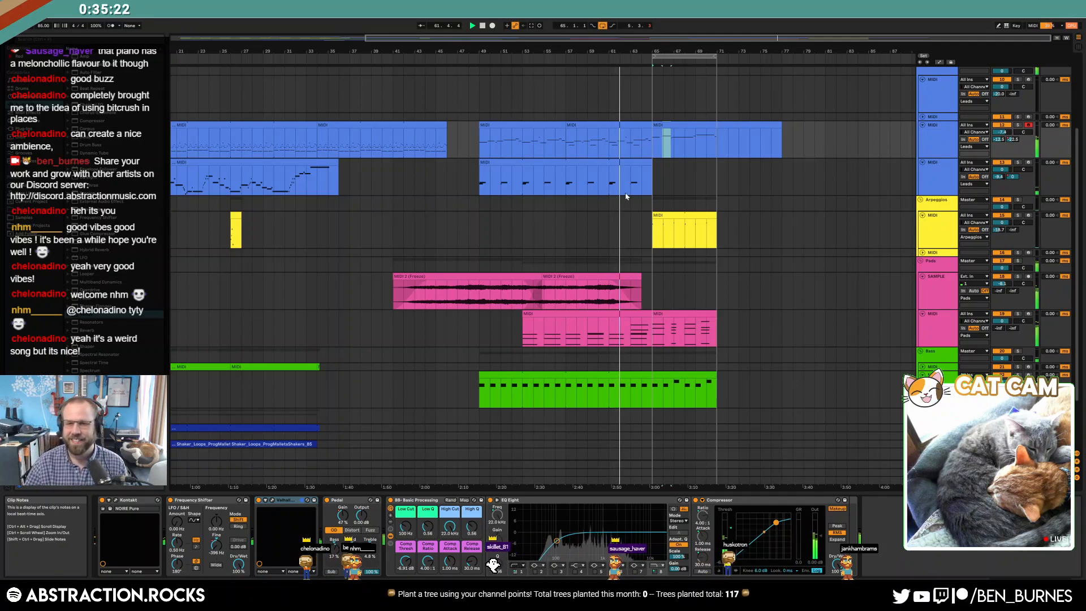
- Duplicate the lower Pads track's bar 65 clip to bar 71 and extend the Arpeggios clip to bar 77
left_click(688, 315)
key("ctrl+d")
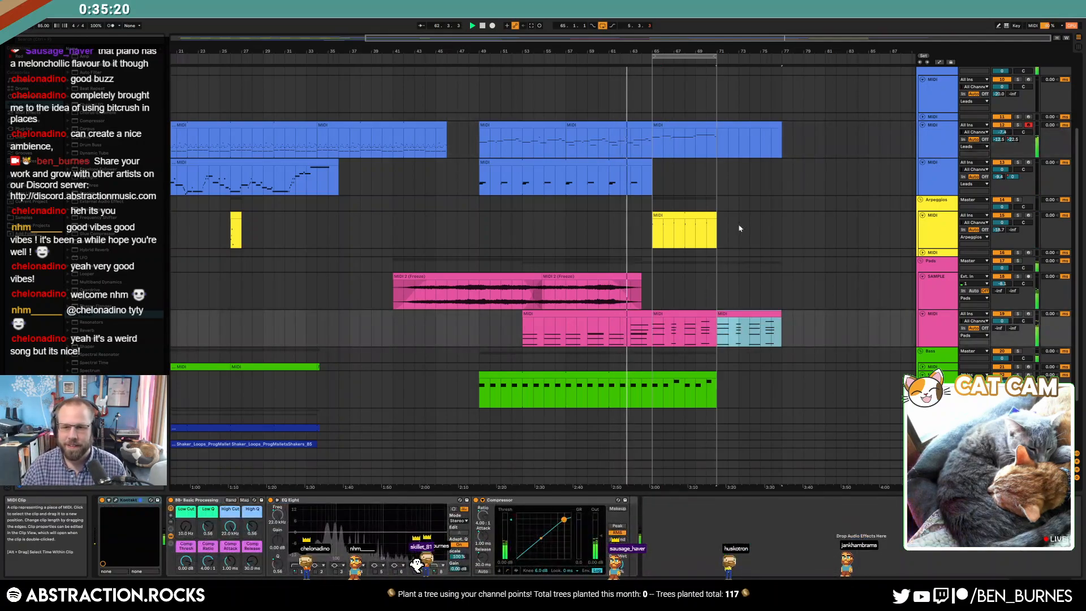
left_click_drag(715, 222, 782, 222)
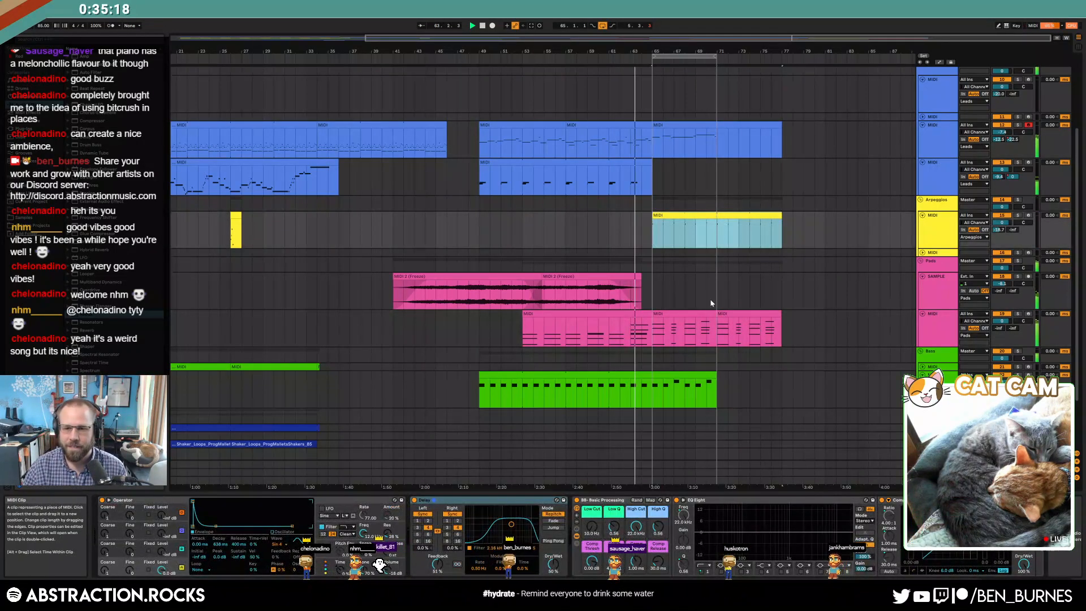
- Repeat the Bass pattern of bars 65 to 71 up to bar 77 and move the playback loop to bars 71 to 77
left_click_drag(716, 381, 779, 381)
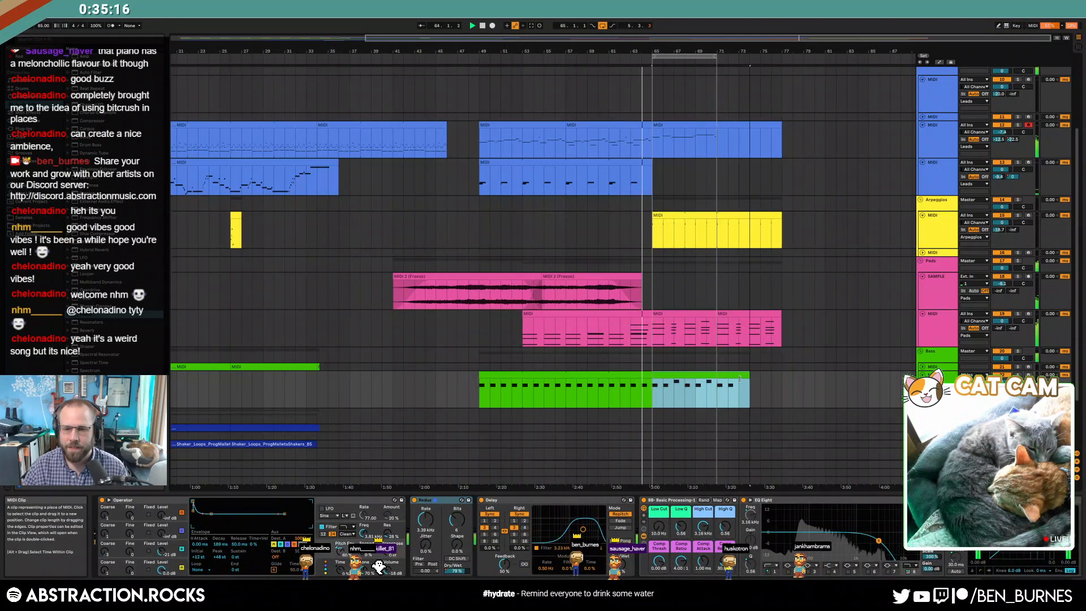
double_click(762, 375)
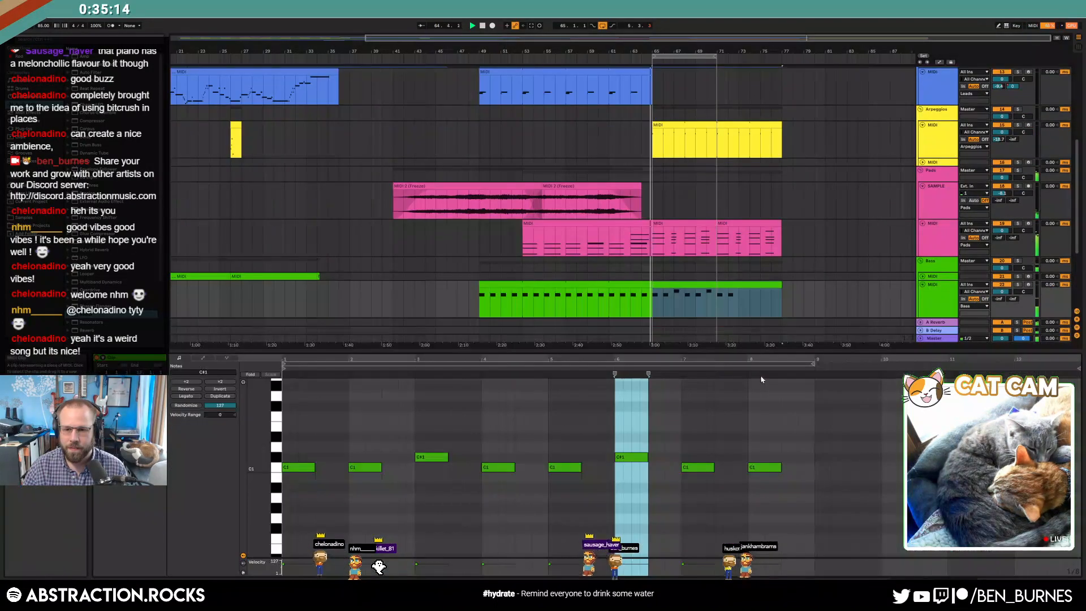
left_click_drag(717, 311, 652, 304)
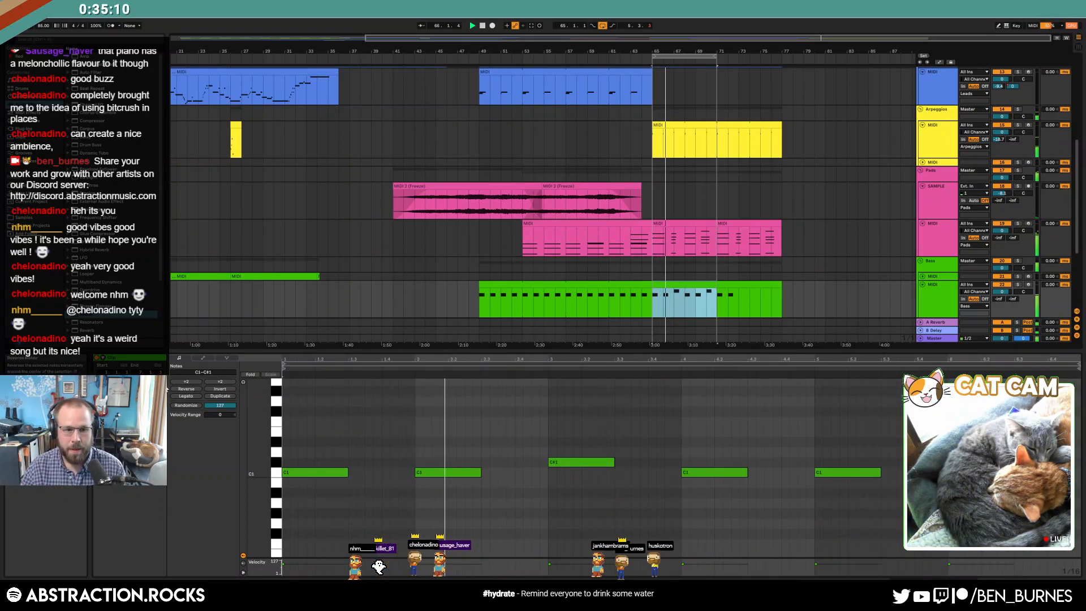
left_click_drag(714, 285, 782, 285)
left_click_drag(709, 55, 770, 64)
key("shift+Tab")
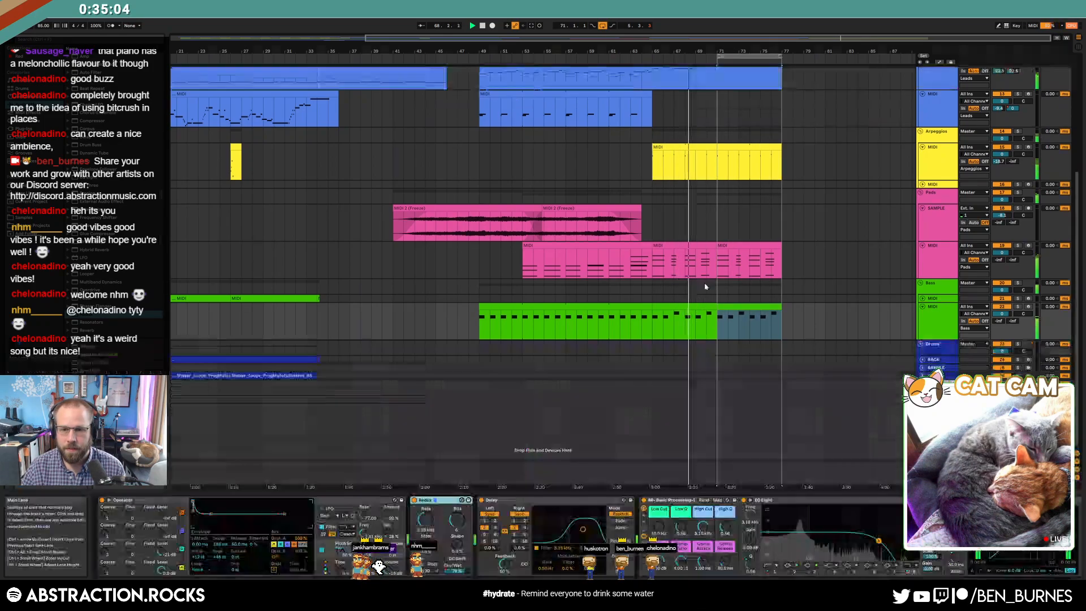
- Open the Arpeggios clip at bar 65 and move its first G4 note to the very start of the clip
left_click(921, 363)
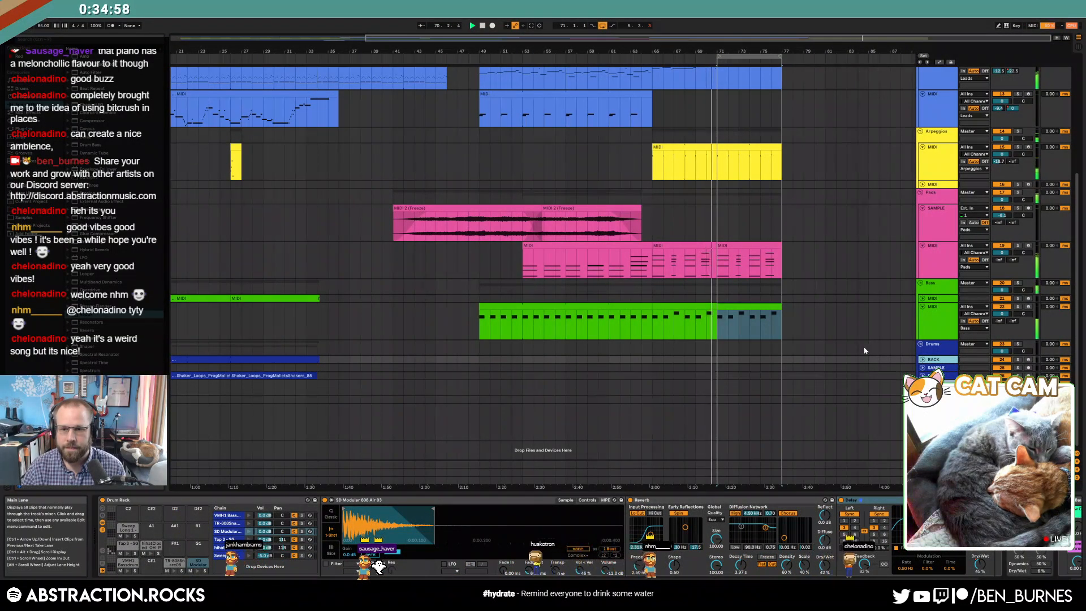
scroll(738, 151, "up", 1)
double_click(736, 155)
left_click(553, 473)
key("ctrl+a")
left_click_drag(552, 472, 552, 487)
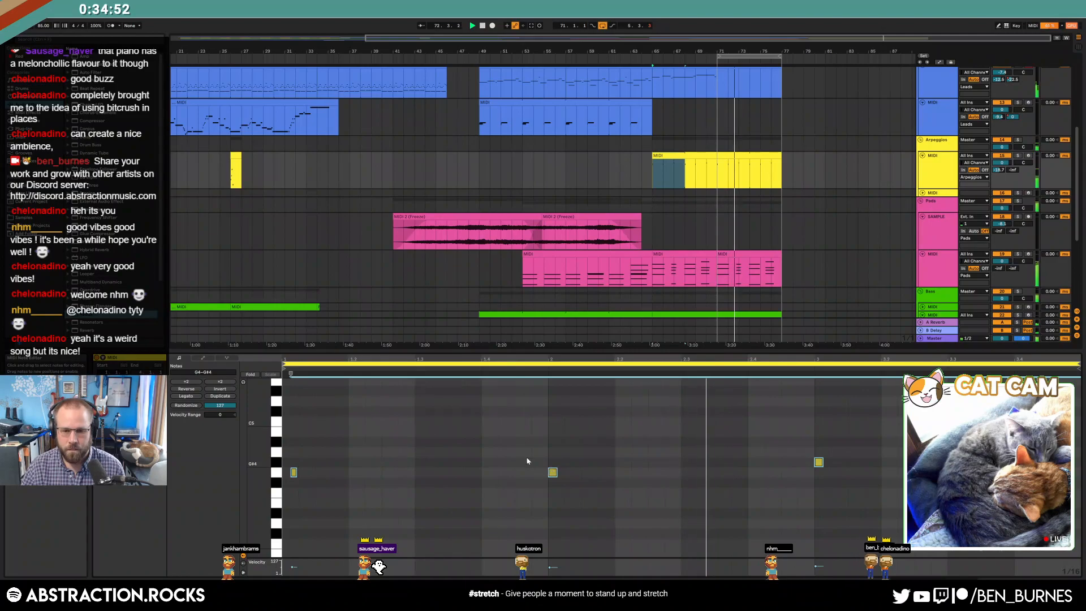
left_click(363, 480)
left_click_drag(294, 473, 285, 473)
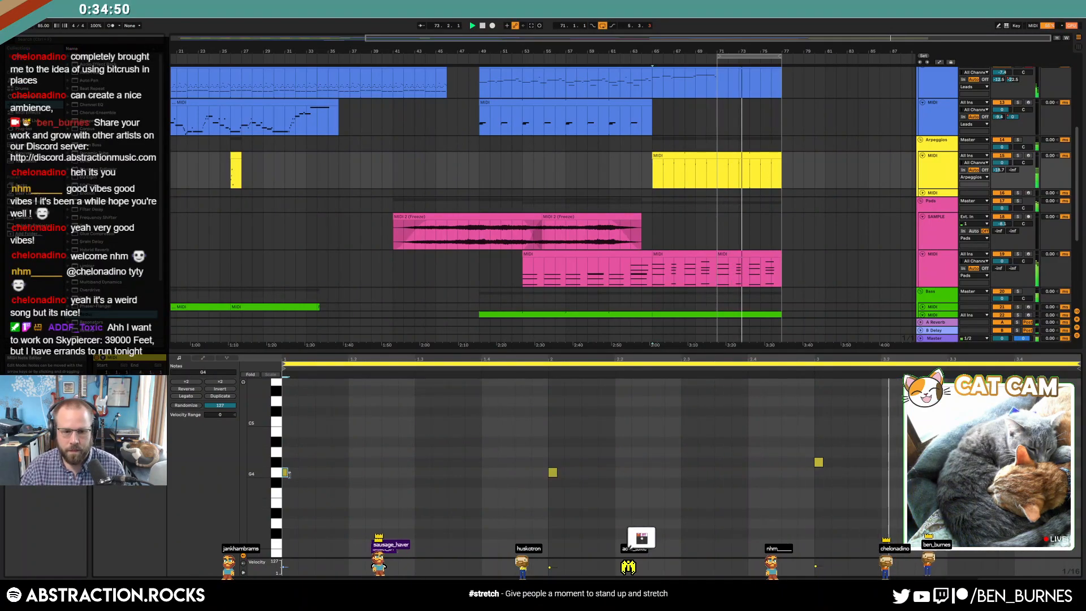
key("shift+Tab")
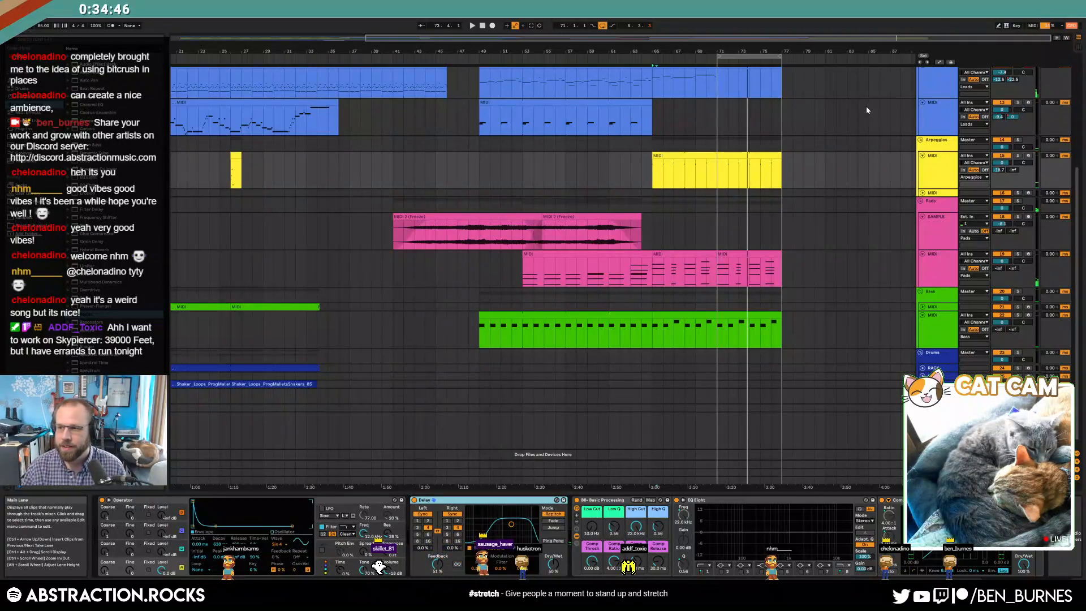
- Duplicate the first six melody notes of the Leads clip at bar 65 to bar 71 and play them back
scroll(811, 153, "up", 3)
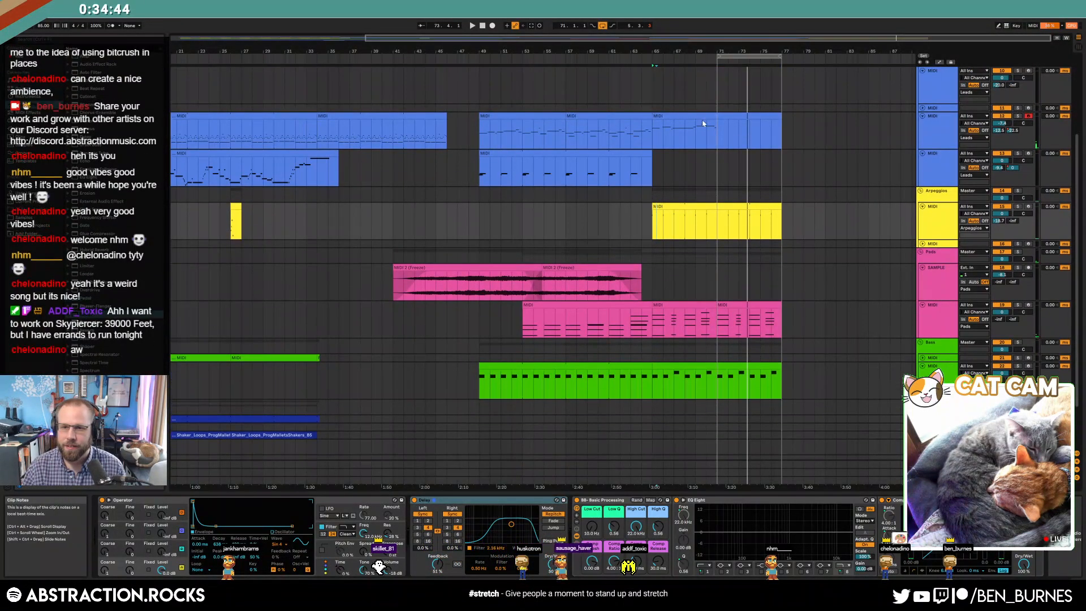
left_click(700, 117)
left_click(715, 119)
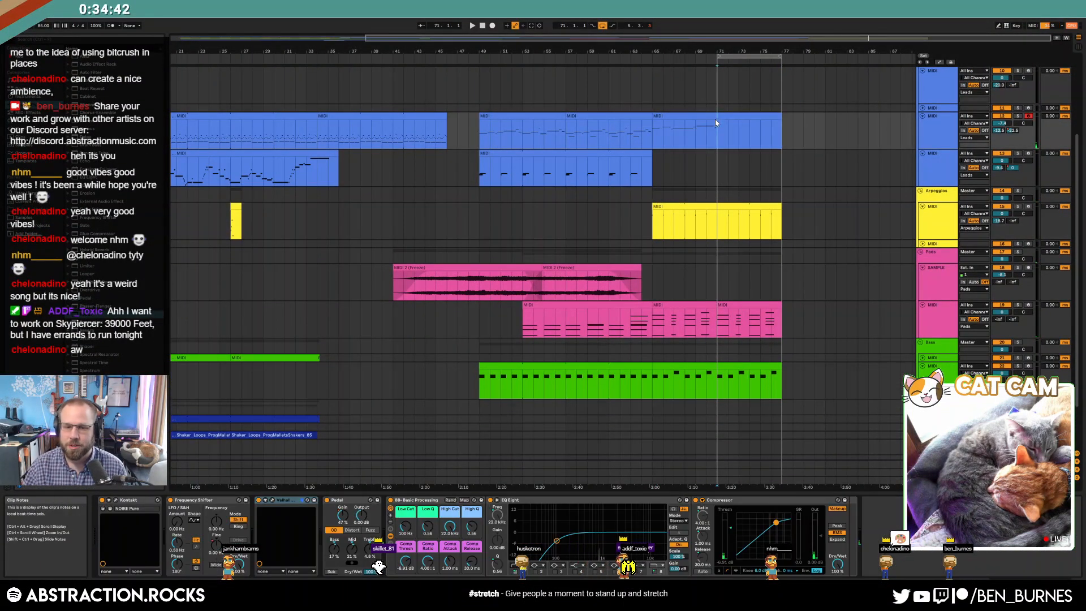
double_click(656, 140)
left_click_drag(302, 434, 621, 513)
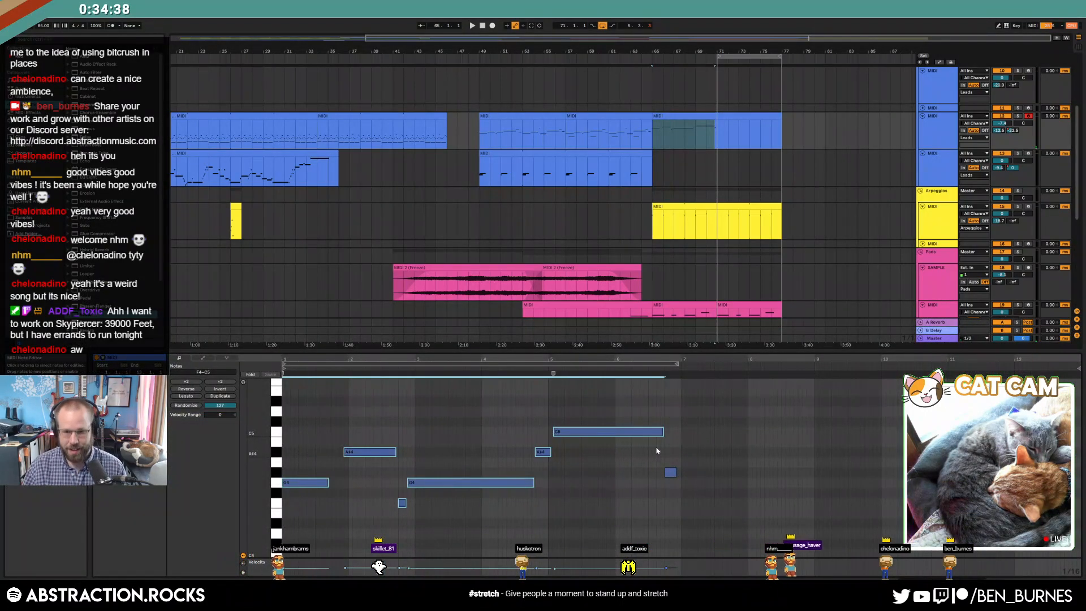
key("ctrl+d")
key("space")
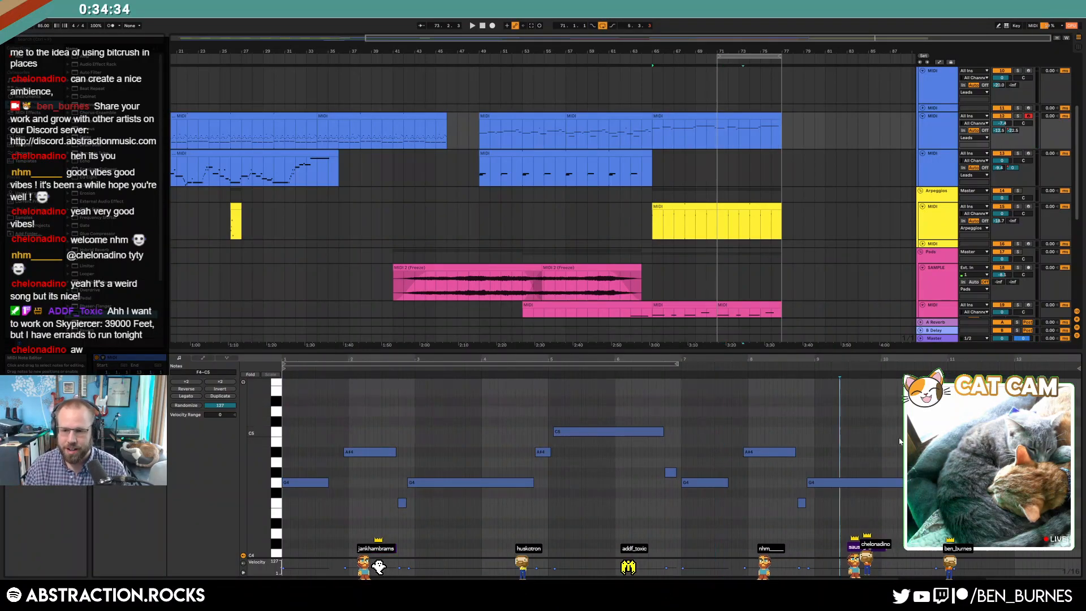
left_click_drag(1011, 356, 1010, 358)
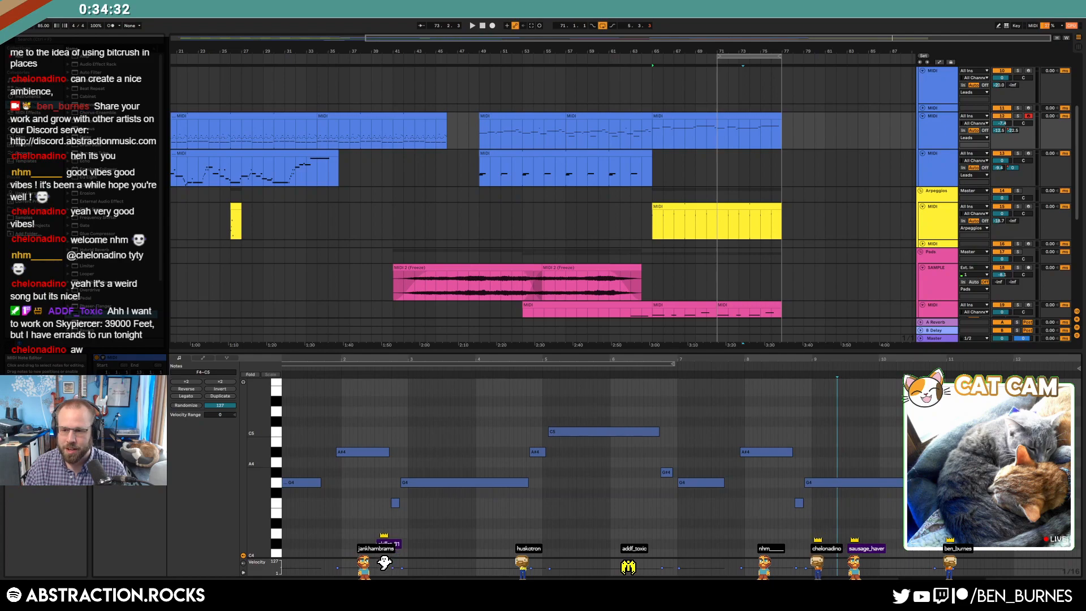
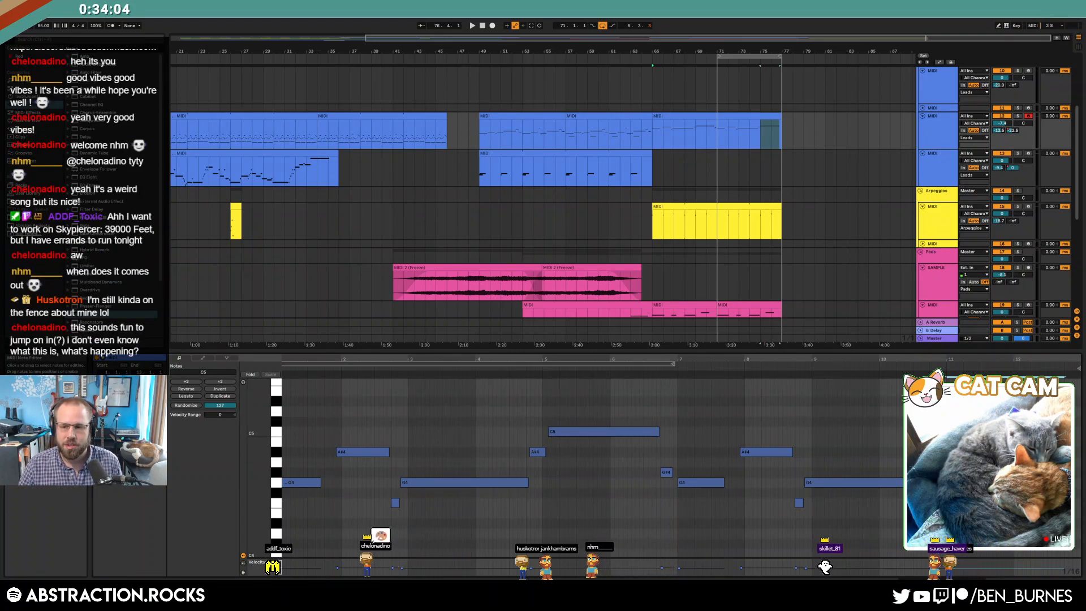
- Open the system calendar and browse forward to October 2021
left_click(1049, 602)
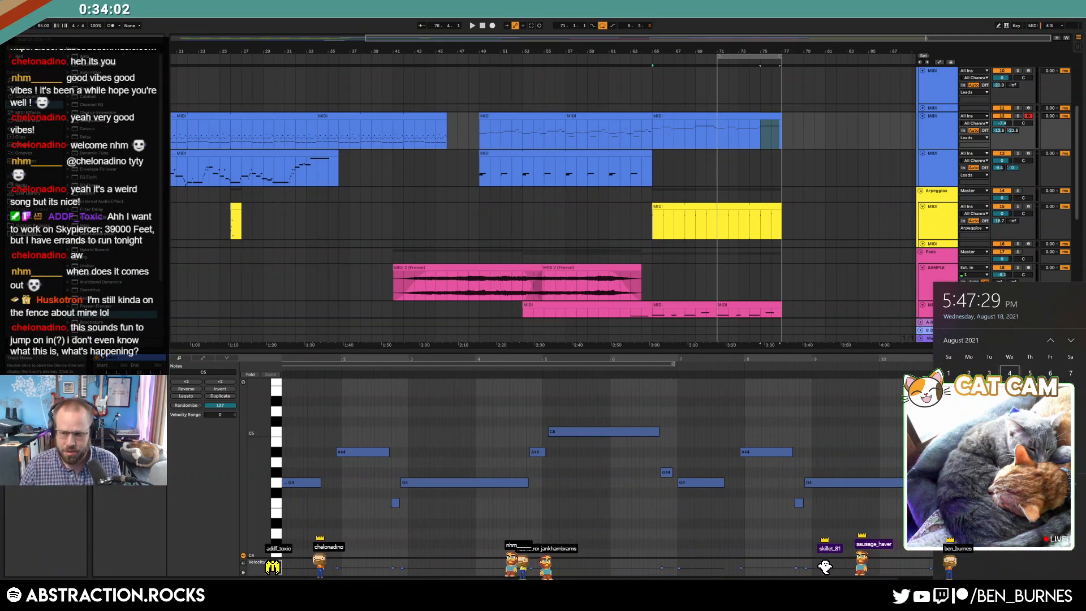
scroll(1058, 362, "down", 1)
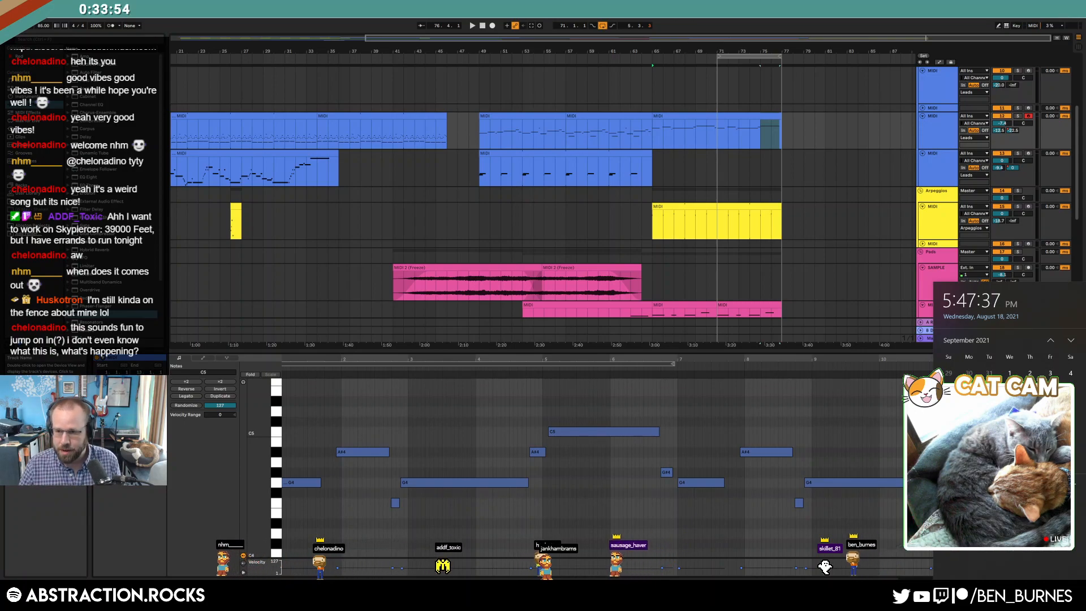
scroll(1053, 373, "down", 1)
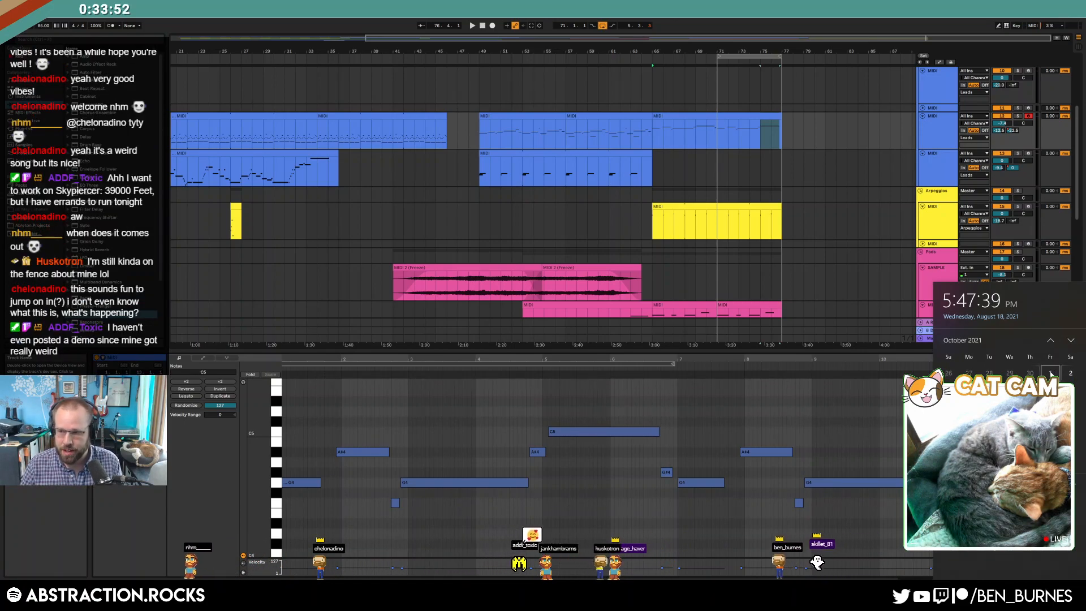
- Return the system calendar to August 2021 and close it
left_click(1051, 341)
left_click(1050, 341)
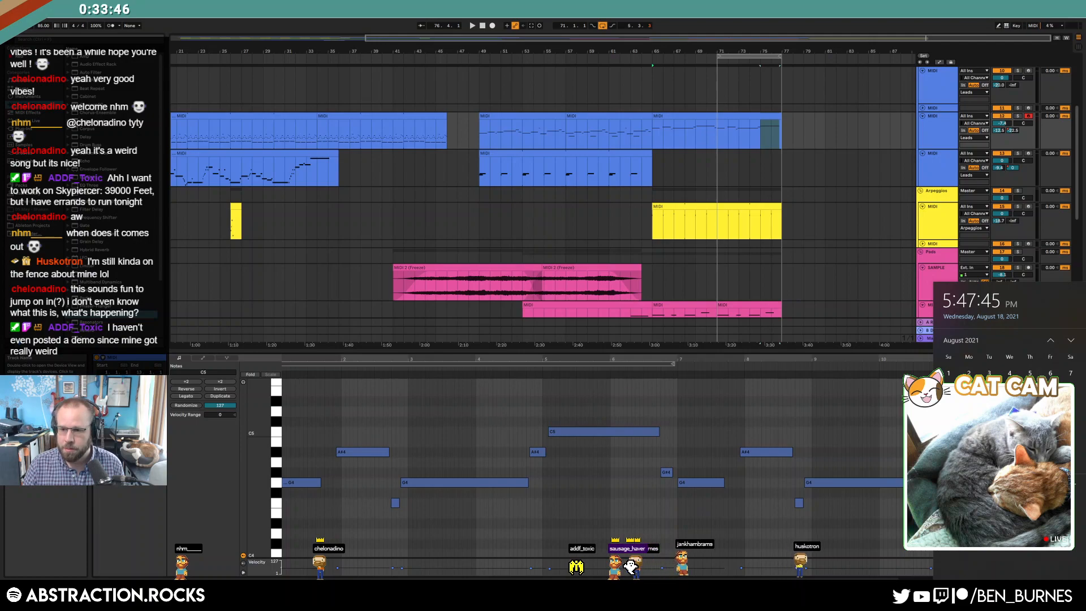
left_click(814, 162)
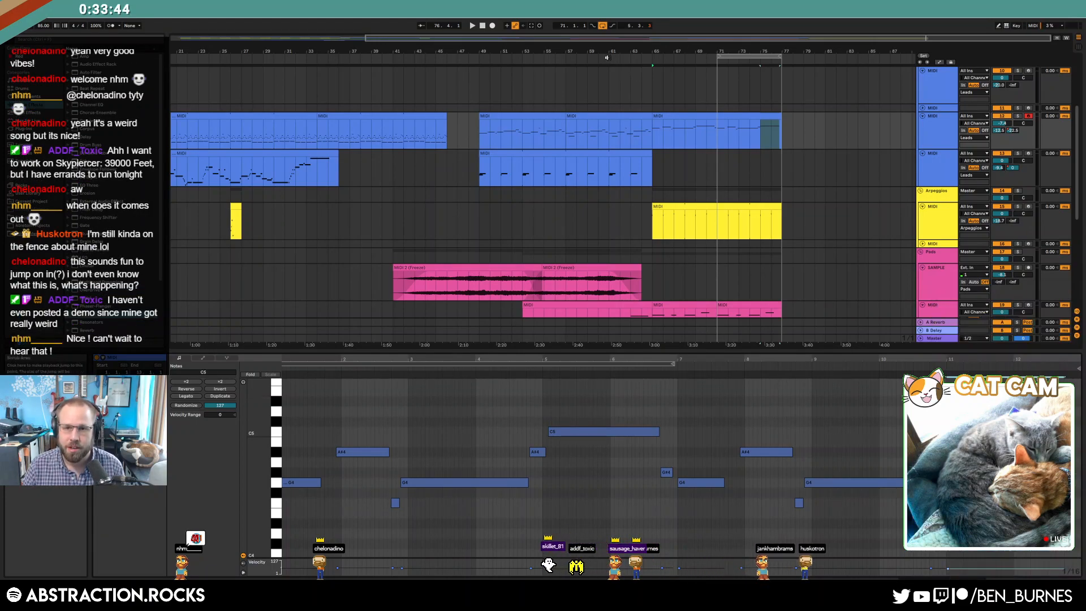
- Play from just before bar 65 and display the Leads track's Frequency Shifter Fine automation
left_click(632, 59)
key("shift+Tab")
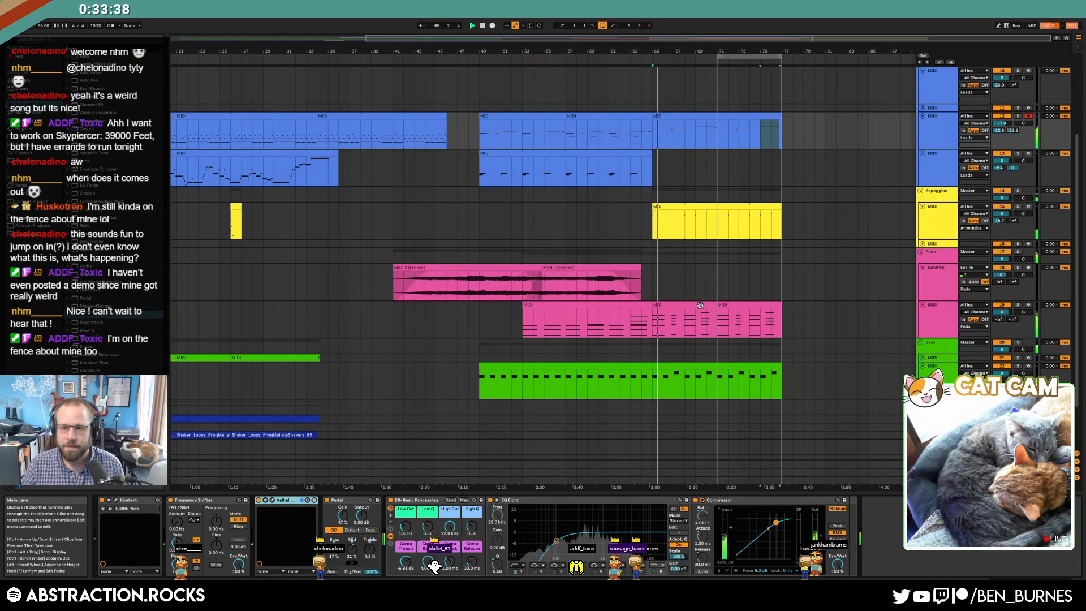
key("a")
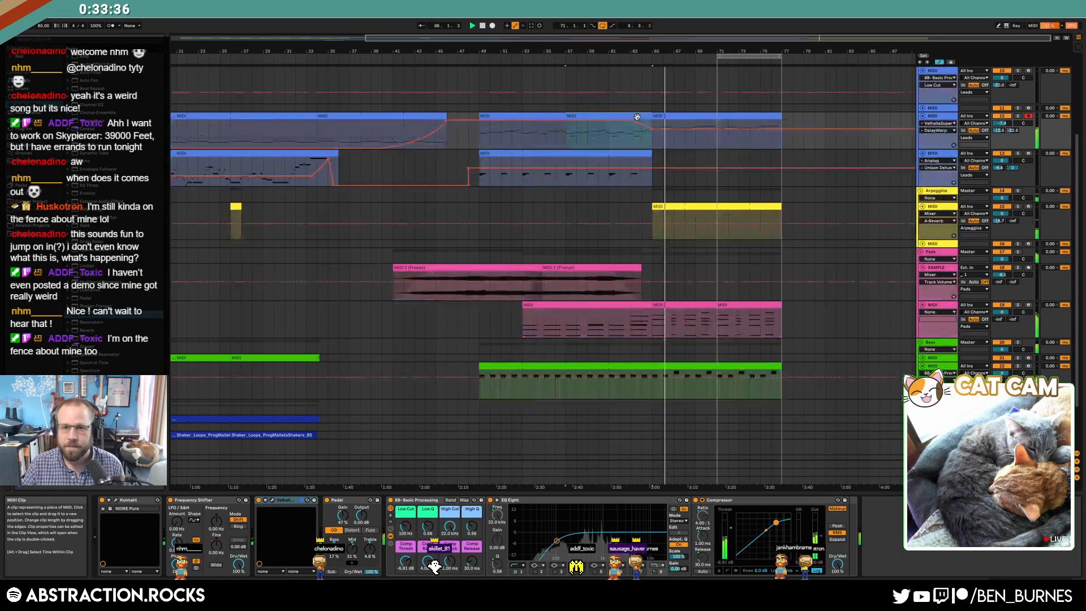
left_click(213, 546)
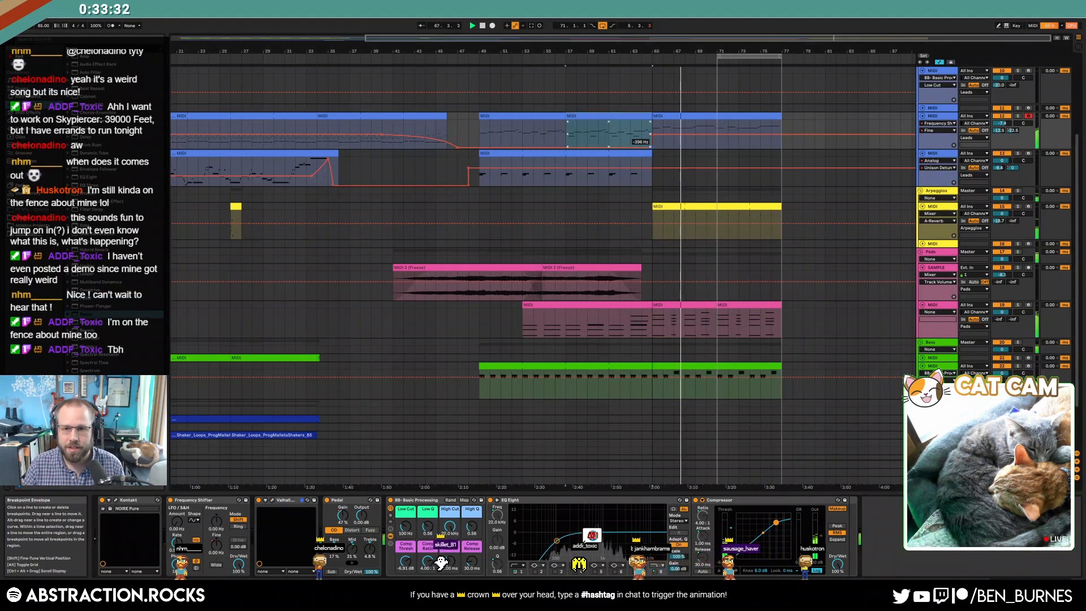
left_click(642, 138)
key("space")
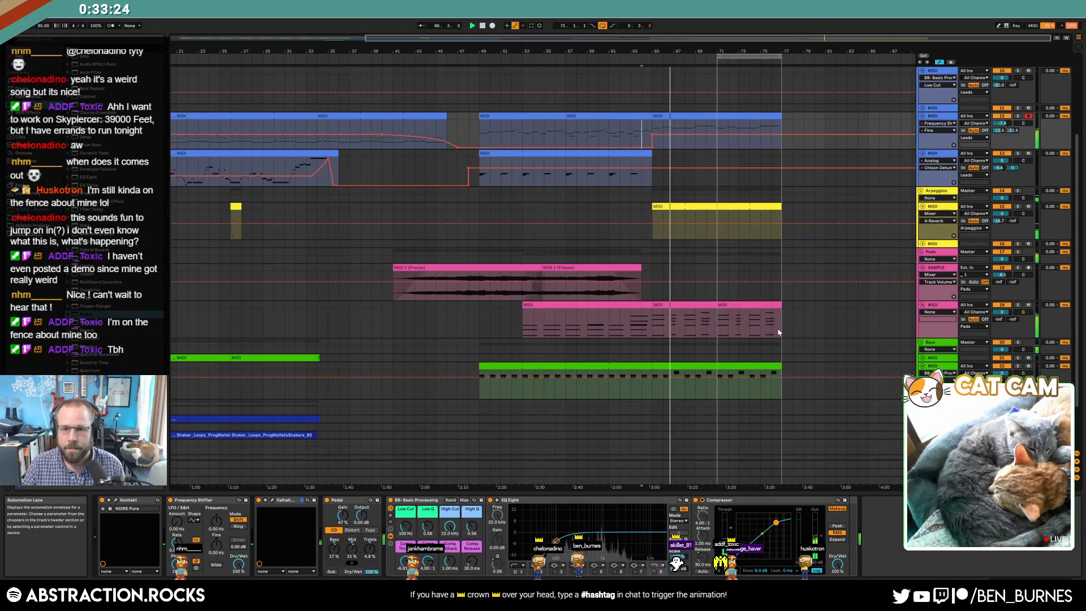
- Lower the Pedal Dry/Wet automation slightly over the Leads clip from bar 65 to 77 and stop playback
left_click(682, 117)
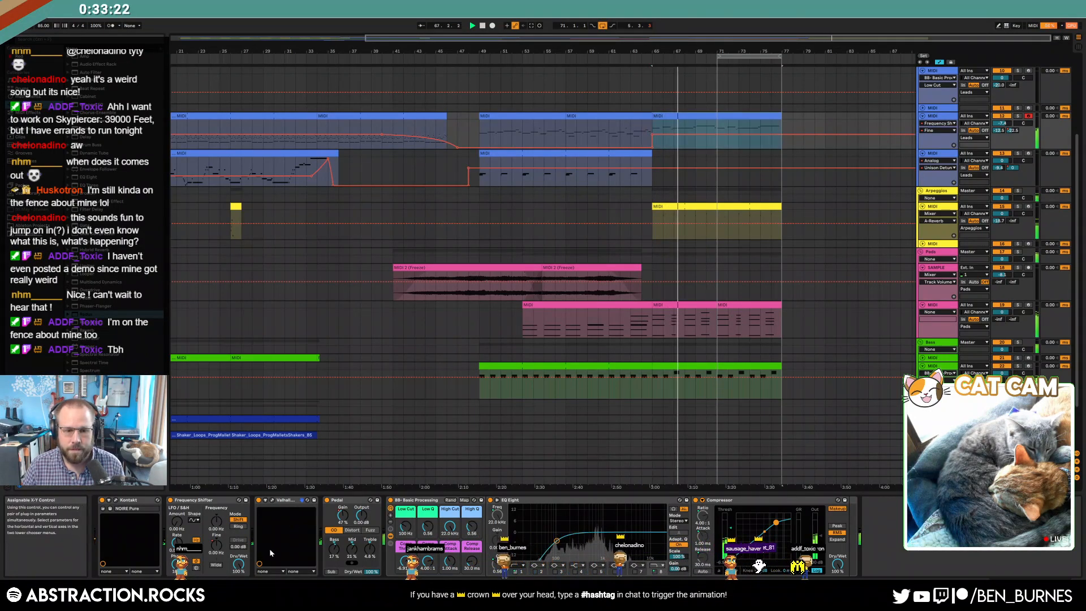
left_click(341, 571)
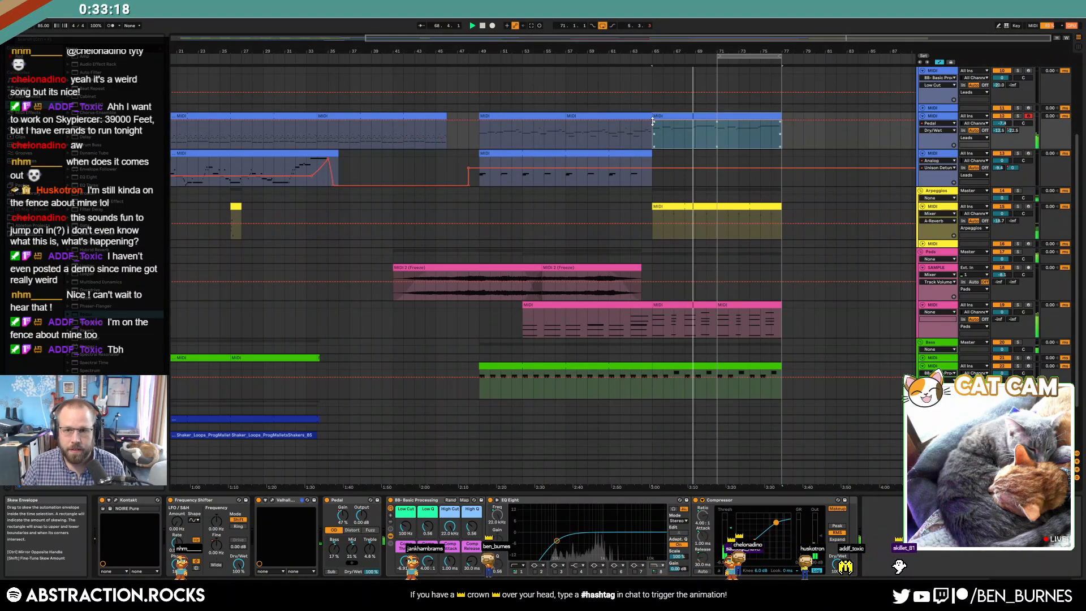
left_click(656, 123)
left_click_drag(656, 123, 656, 126)
key("space")
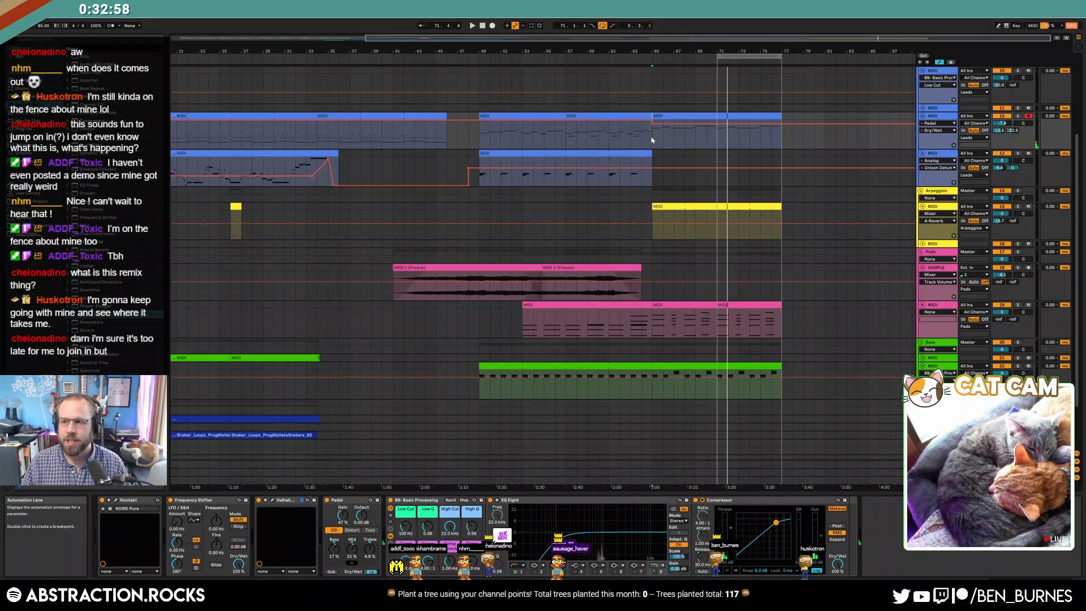
left_click(653, 140)
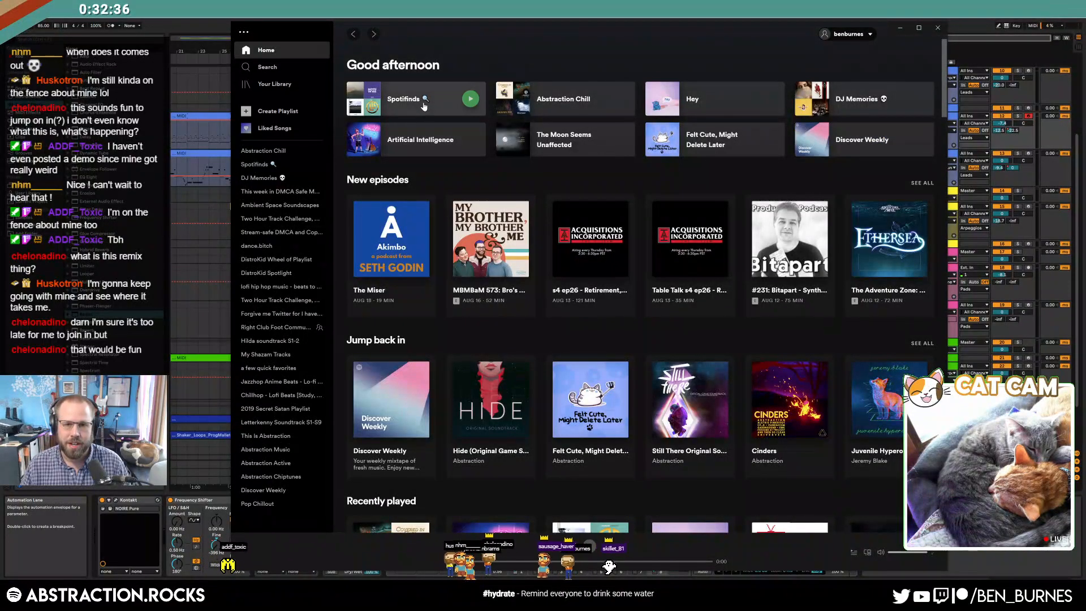
- In Spotify, open the Abstraction artist page, look through the Cinders album's track list, and close Spotify
left_click(547, 95)
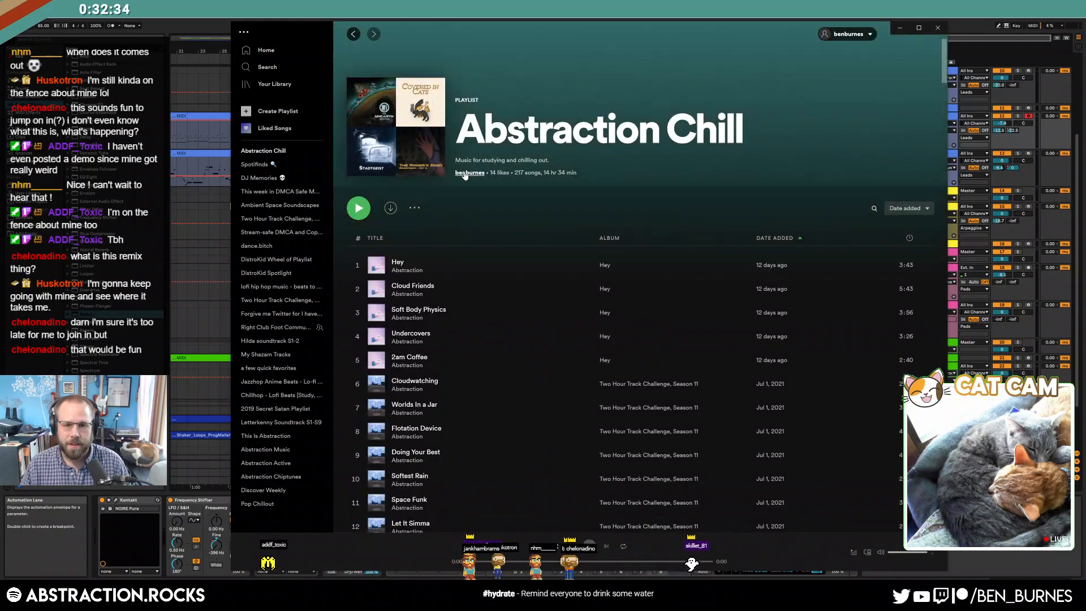
left_click(406, 270)
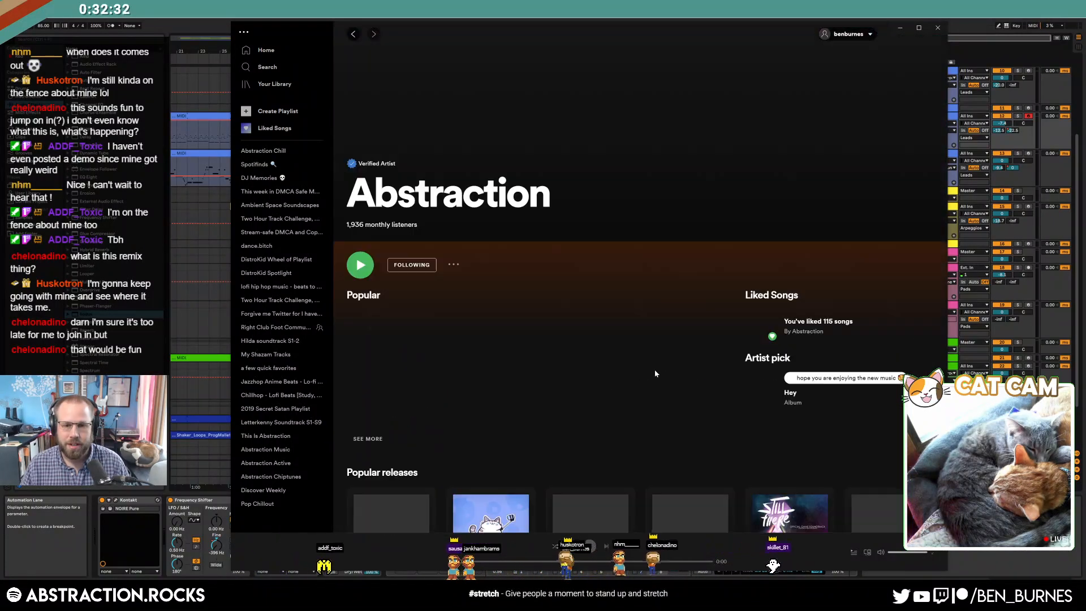
scroll(655, 373, "down", 5)
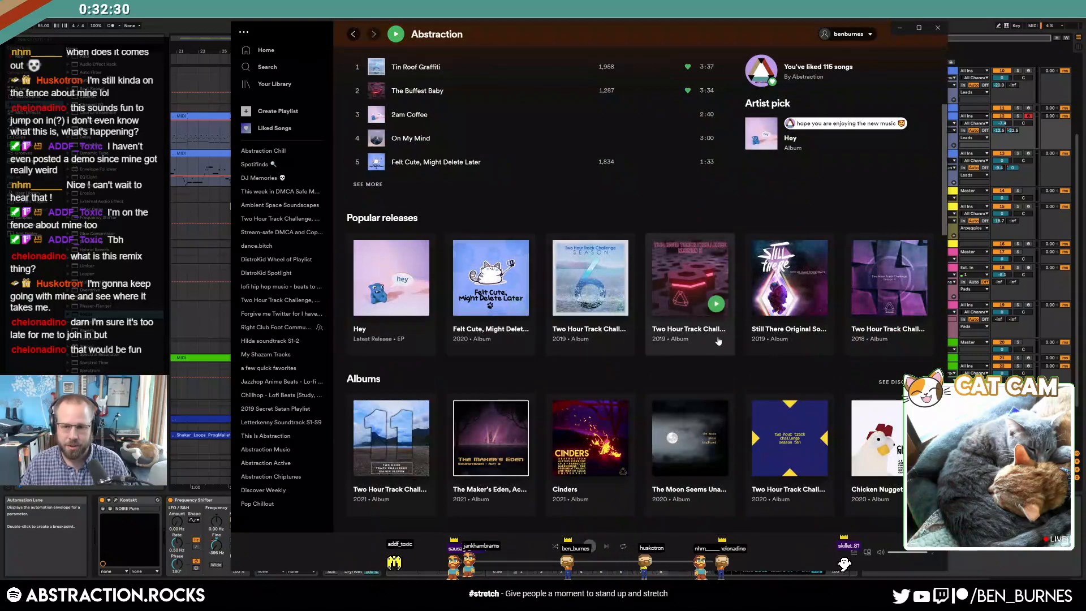
scroll(718, 341, "down", 2)
left_click(590, 314)
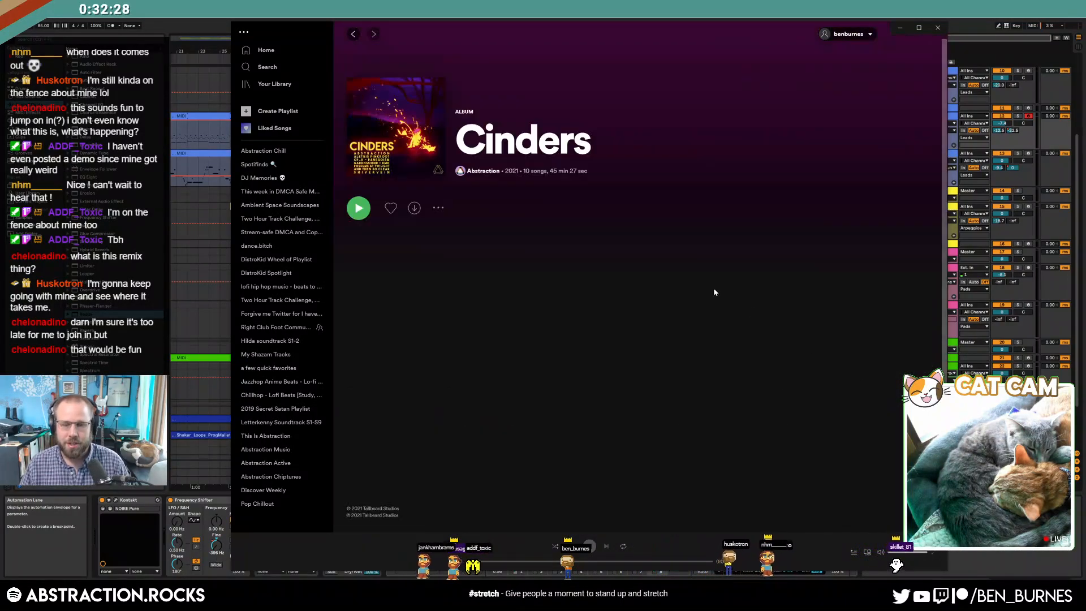
scroll(584, 283, "down", 3)
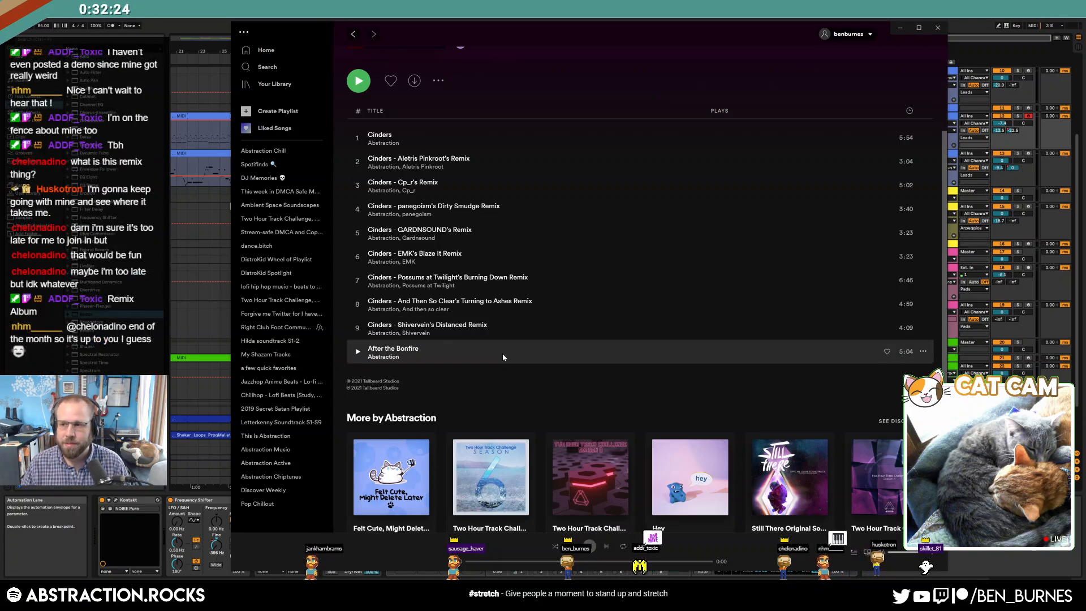
scroll(502, 353, "up", 3)
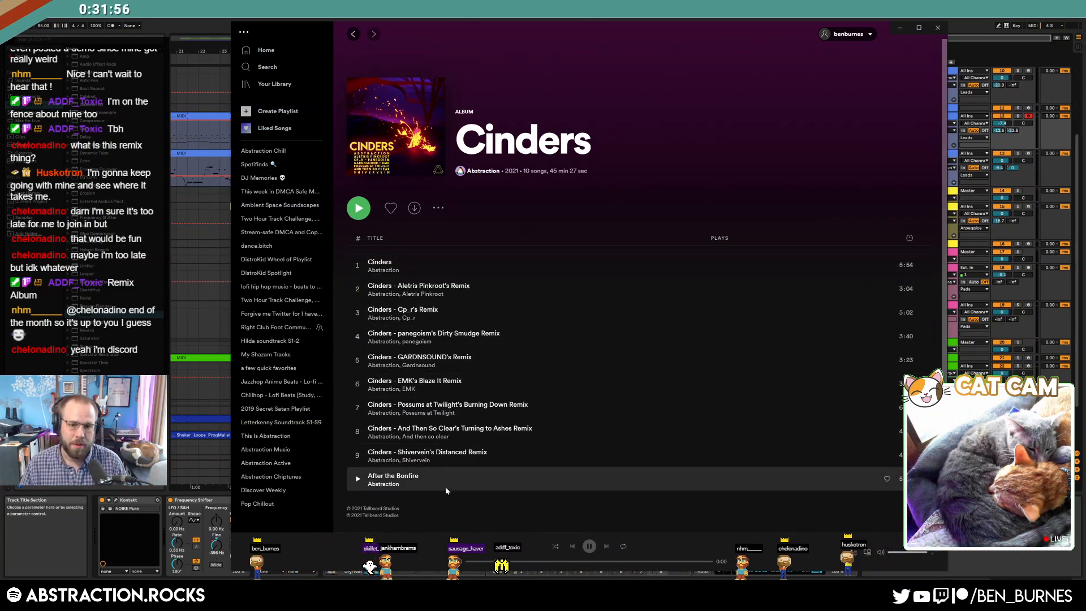
left_click(936, 28)
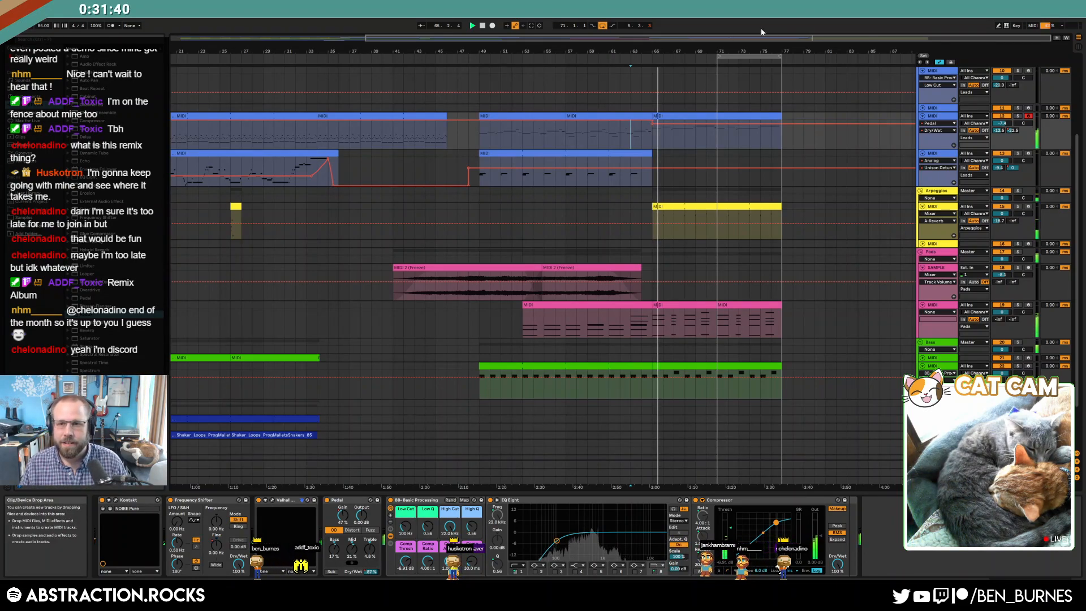
- Extend the Pads clip from bar 77 to bar 83 and move the playback loop to bars 77 to 83
left_click_drag(827, 38, 847, 64)
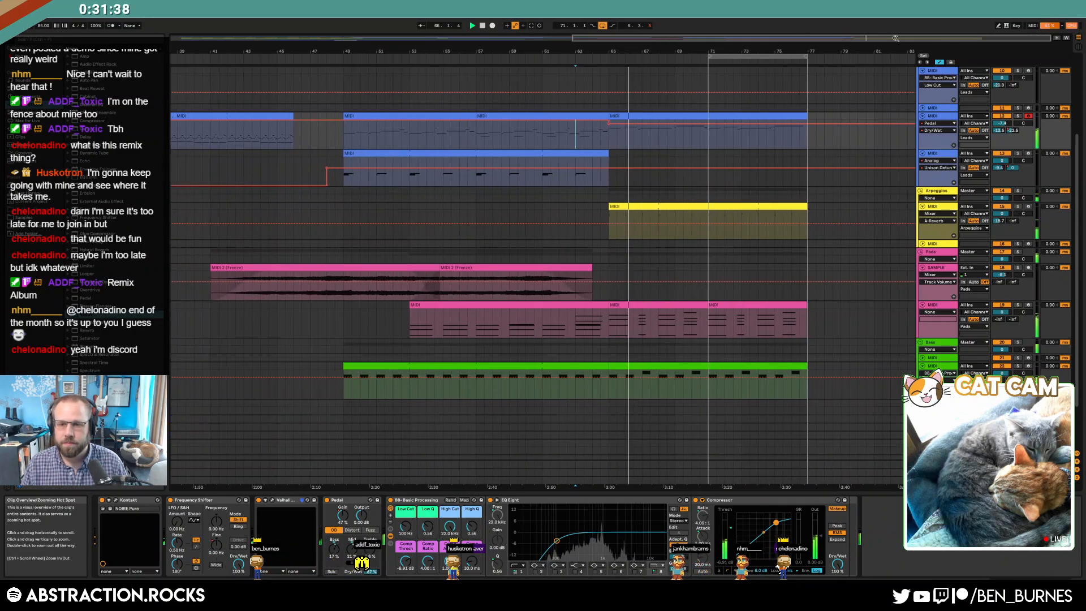
left_click_drag(803, 303, 906, 303)
left_click_drag(758, 57, 858, 59)
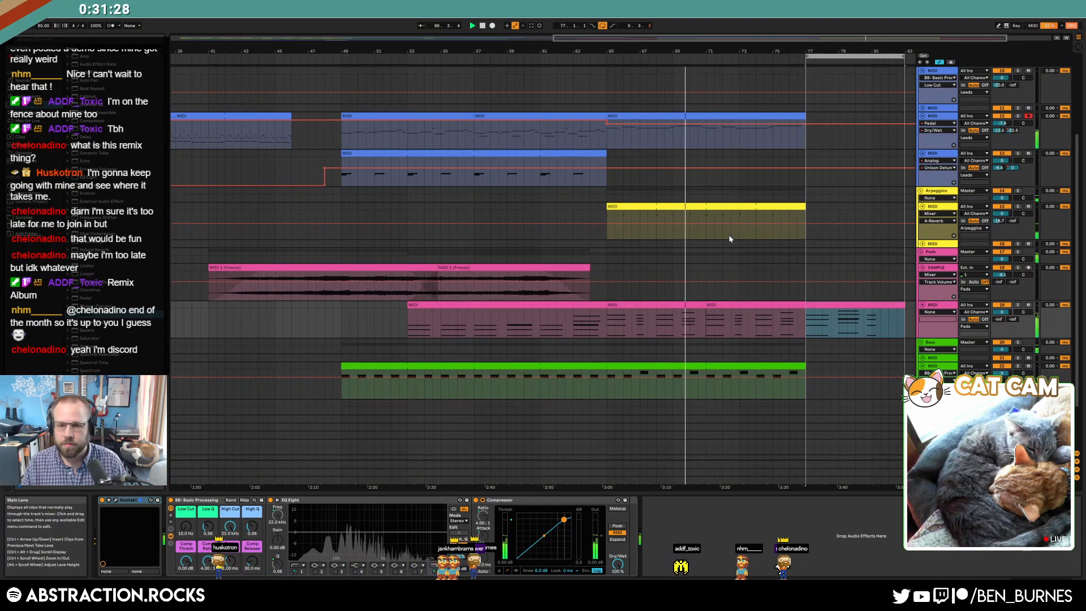
- Extend the Arpeggios and Bass clips that start at bar 65 to bar 78 and hide the automation lanes
left_click(685, 365)
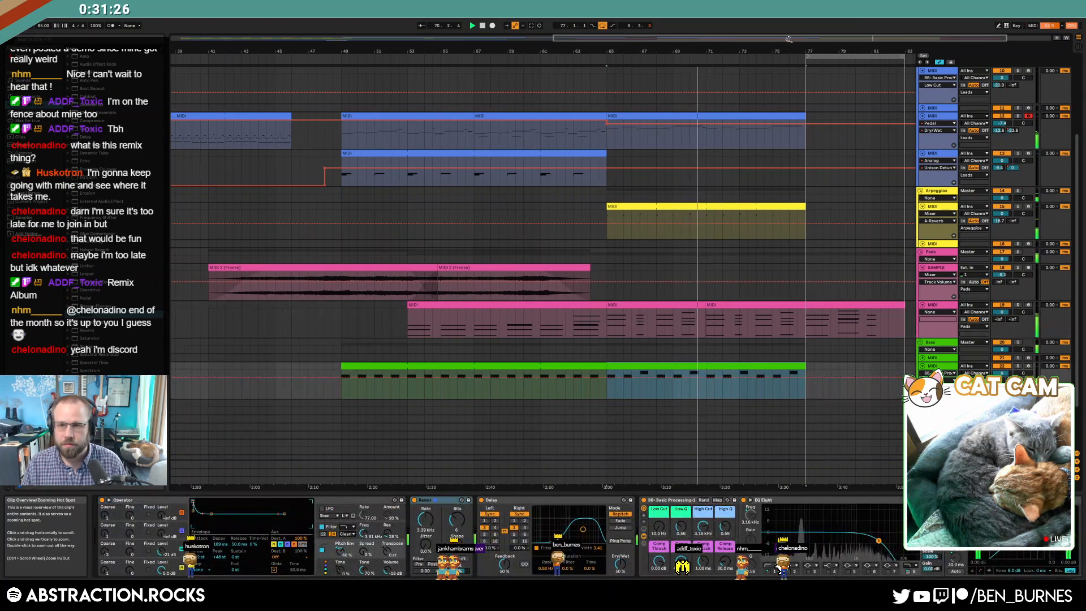
left_click_drag(729, 38, 804, 41)
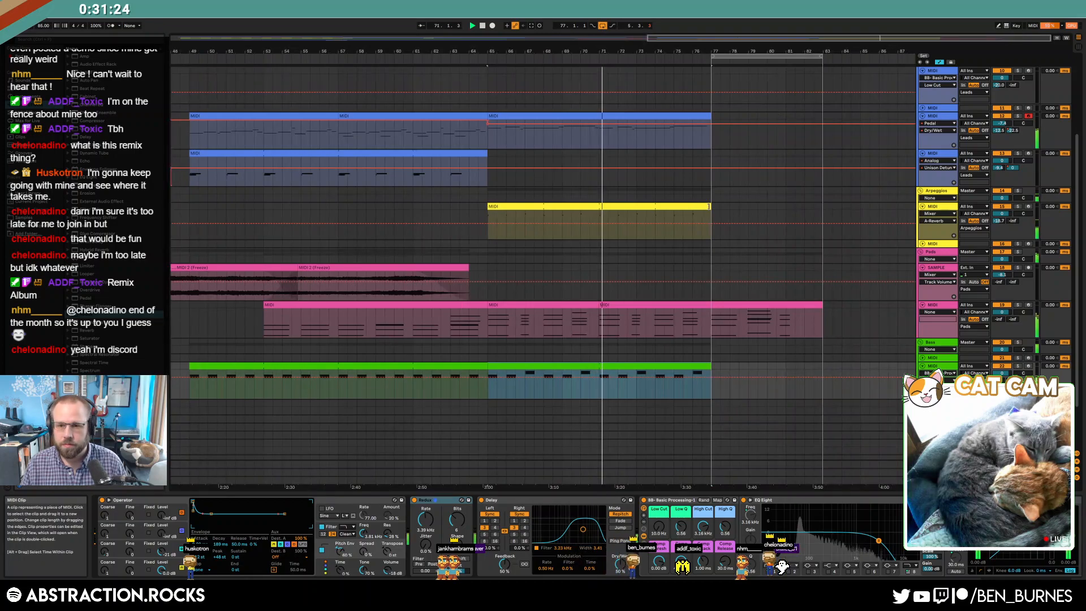
left_click_drag(710, 206, 729, 206)
key("a")
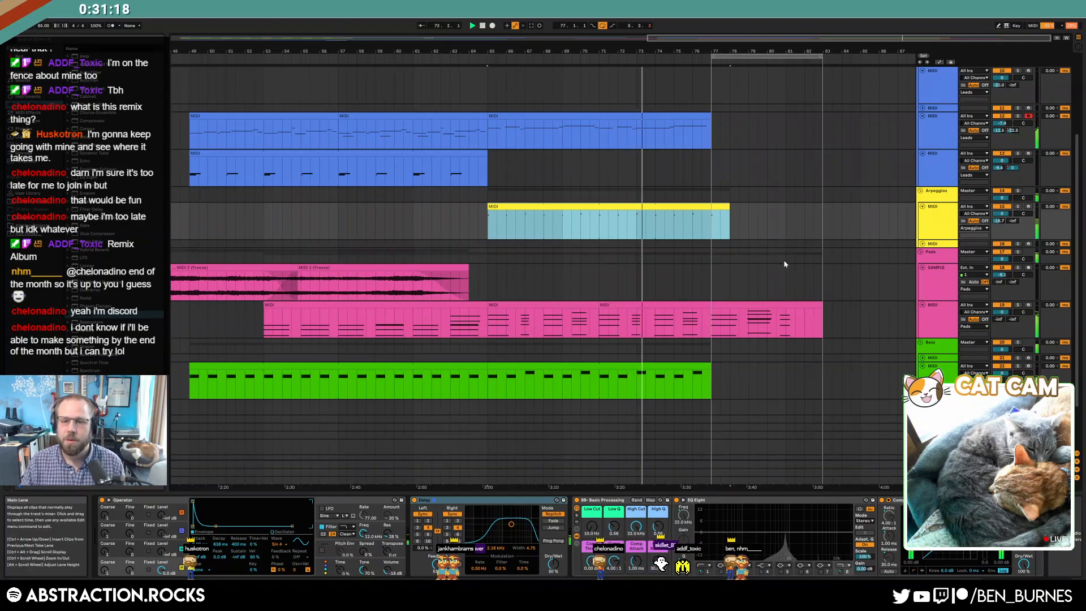
left_click_drag(712, 368, 729, 371)
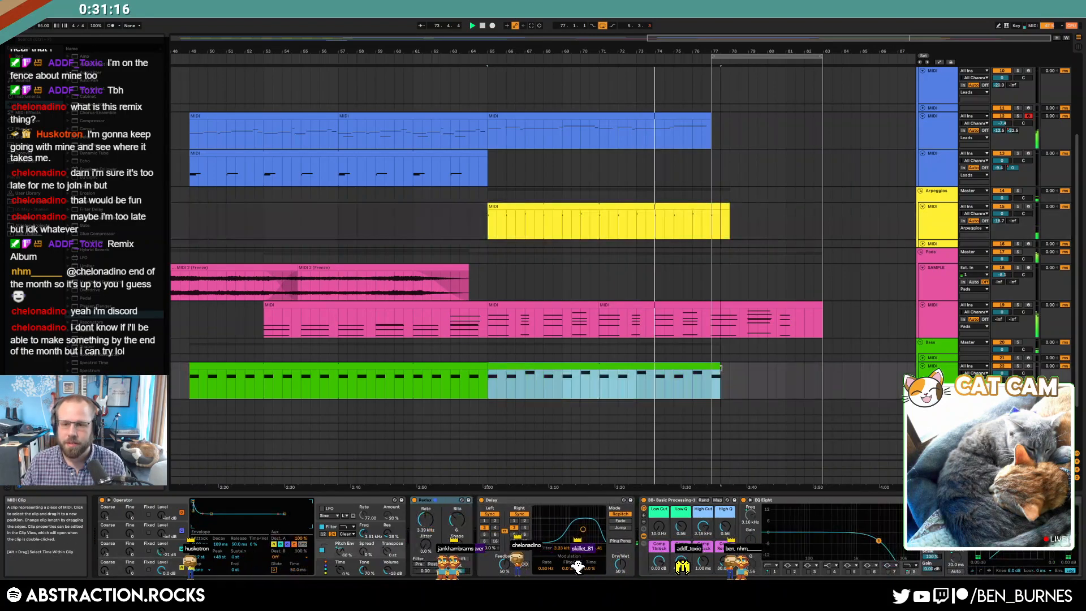
left_click(773, 381)
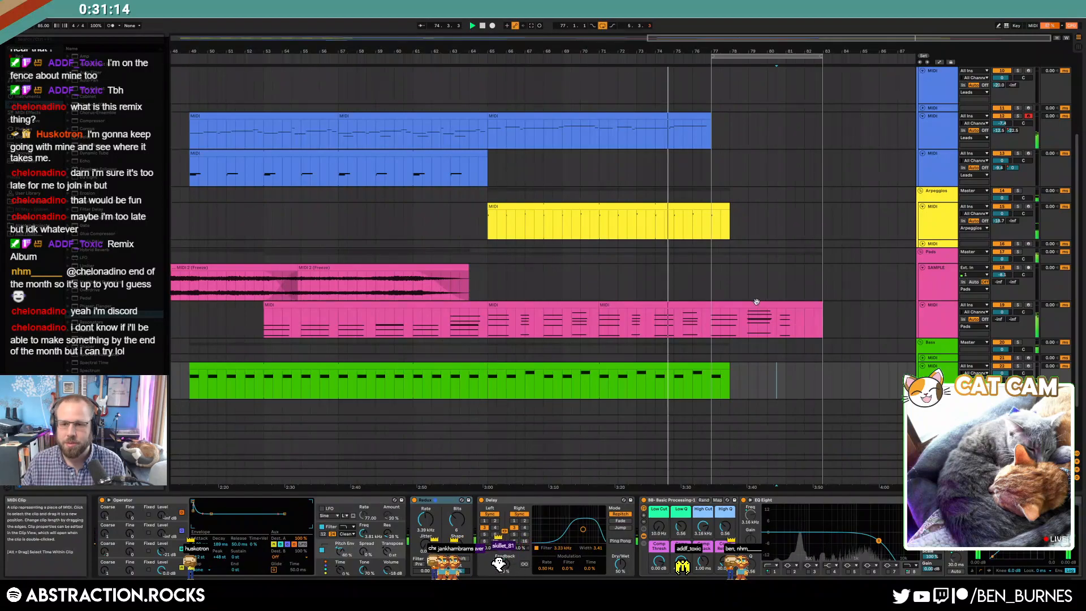
- Open the Pads clip at bar 71 and quantize the dense chord near bar 79
double_click(756, 305)
left_click_drag(806, 397, 868, 543)
key("ctrl+u")
- Lengthen all notes of the Pads clip's final chord near bar 81, and close the note editor
left_click_drag(946, 557, 955, 419)
left_click(1003, 409)
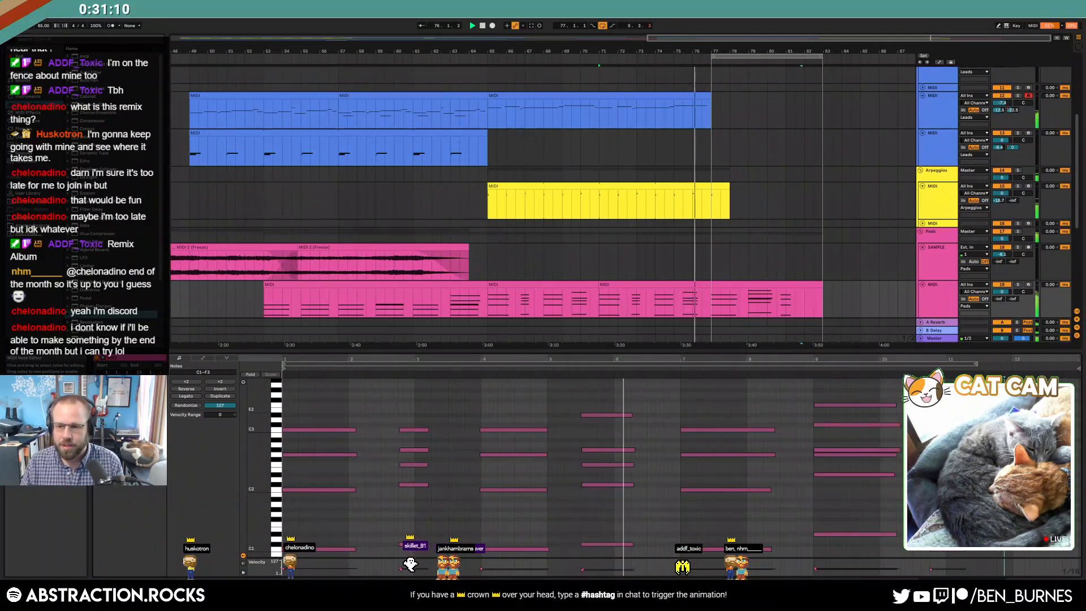
key("shift+Right")
key("shift+Right")
key("shift+Right")
key("shift+Right")
key("shift+Right")
key("shift+Right")
key("shift+Right")
key("shift+Right")
key("shift+Right")
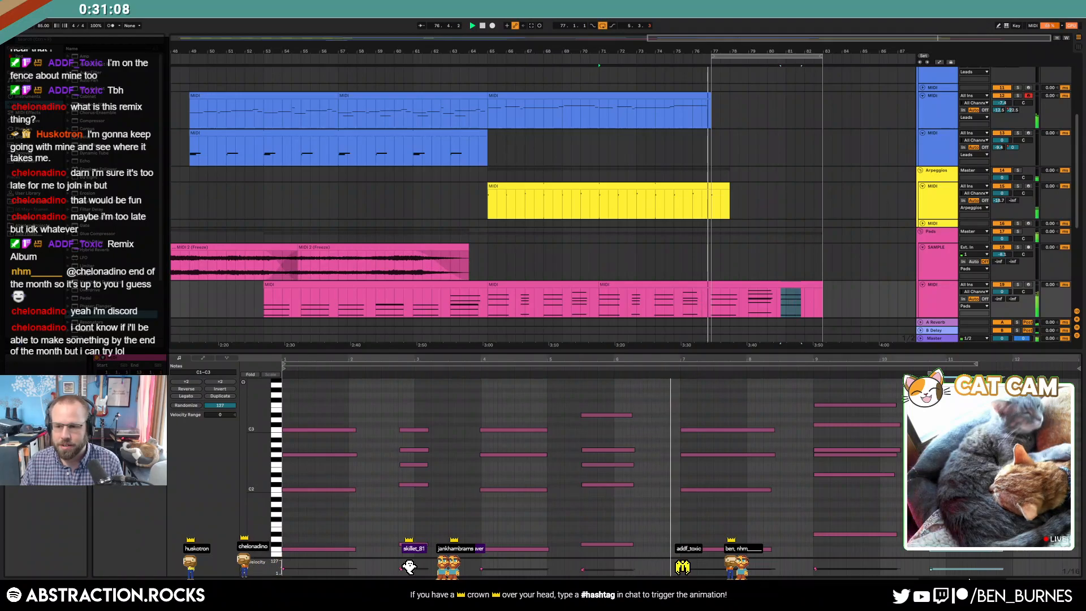
left_click(968, 581)
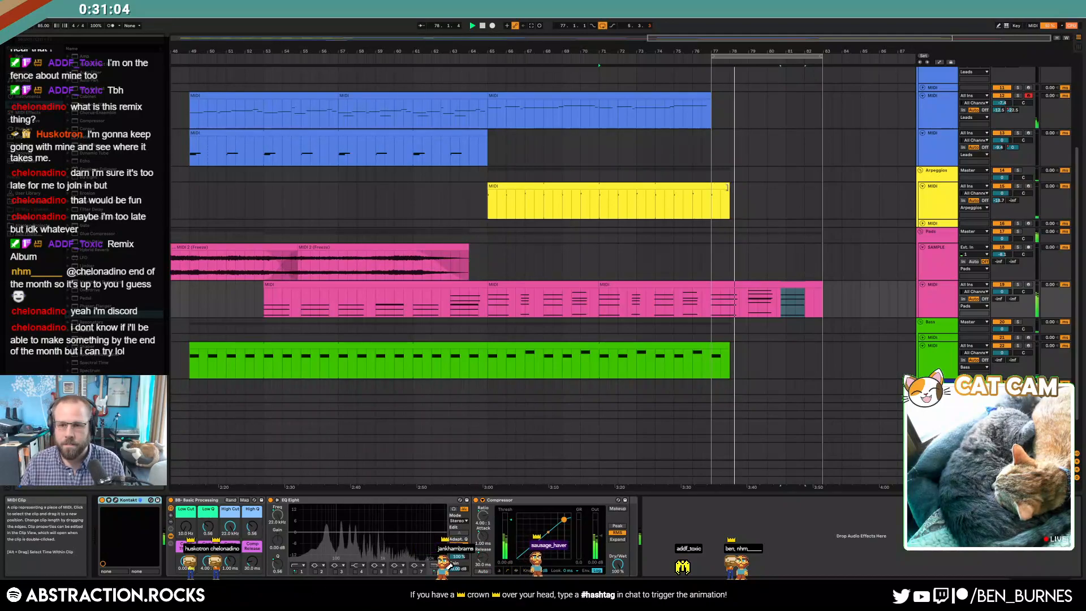
- Trim the end of the Arpeggios clip to about bar 76.5 and the Bass clip to bar 77
left_click_drag(729, 185, 702, 186)
left_click_drag(729, 344, 711, 344)
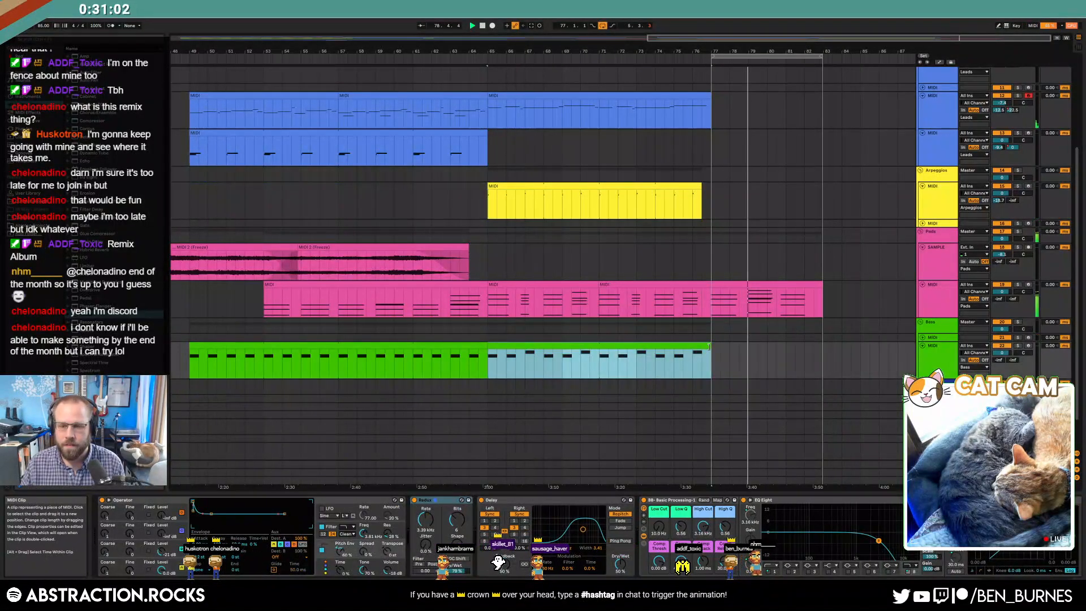
left_click(801, 356)
- Reopen the Pads clip, check the chord near bar 79, add a D#3 note to the final chord, and stop playback
double_click(778, 285)
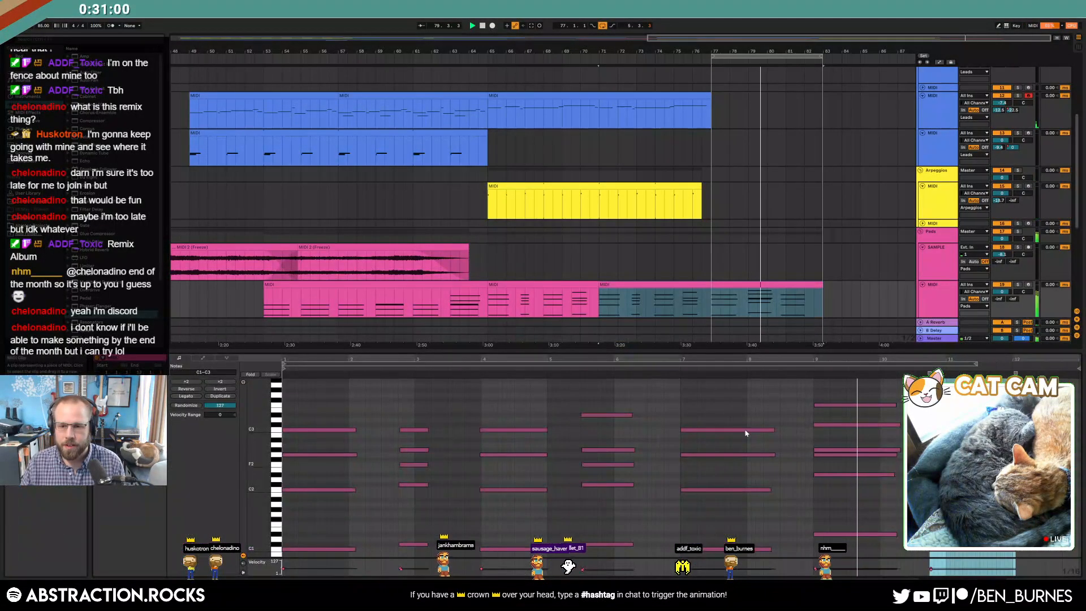
left_click_drag(797, 396, 848, 540)
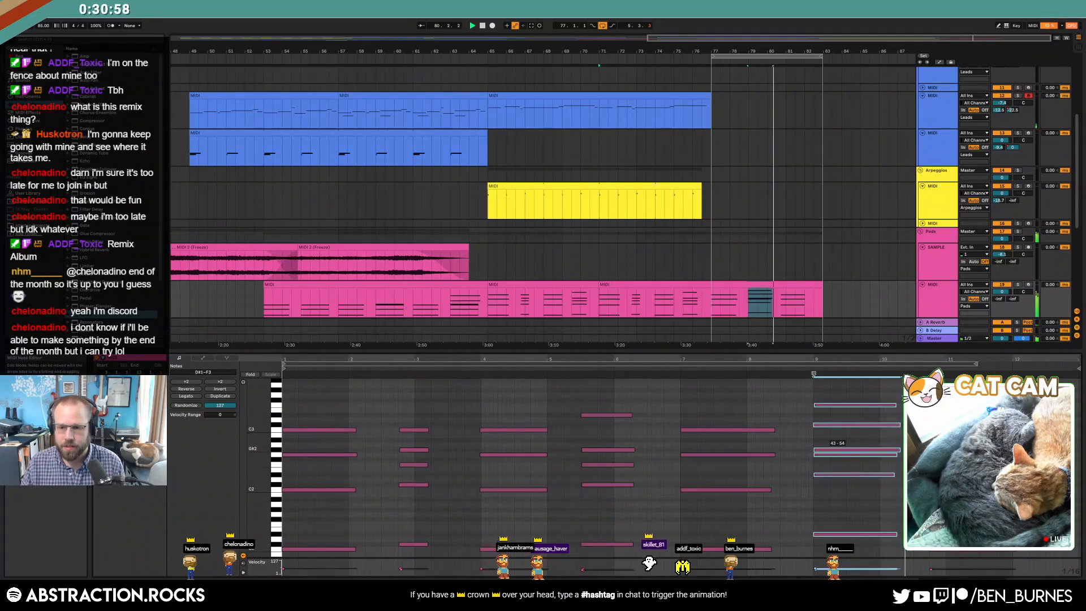
left_click(844, 424)
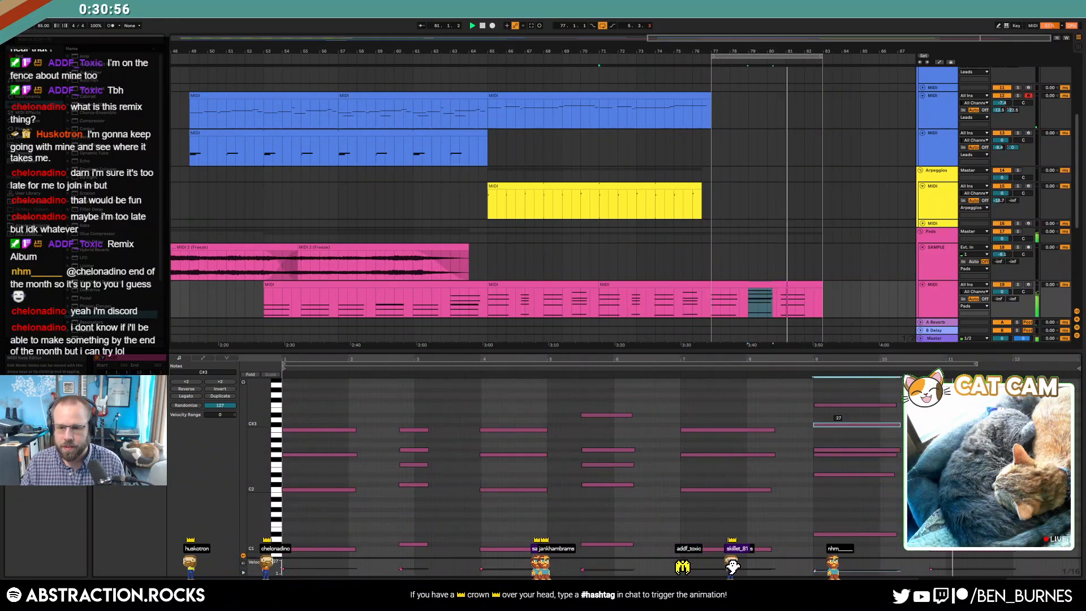
left_click(933, 414)
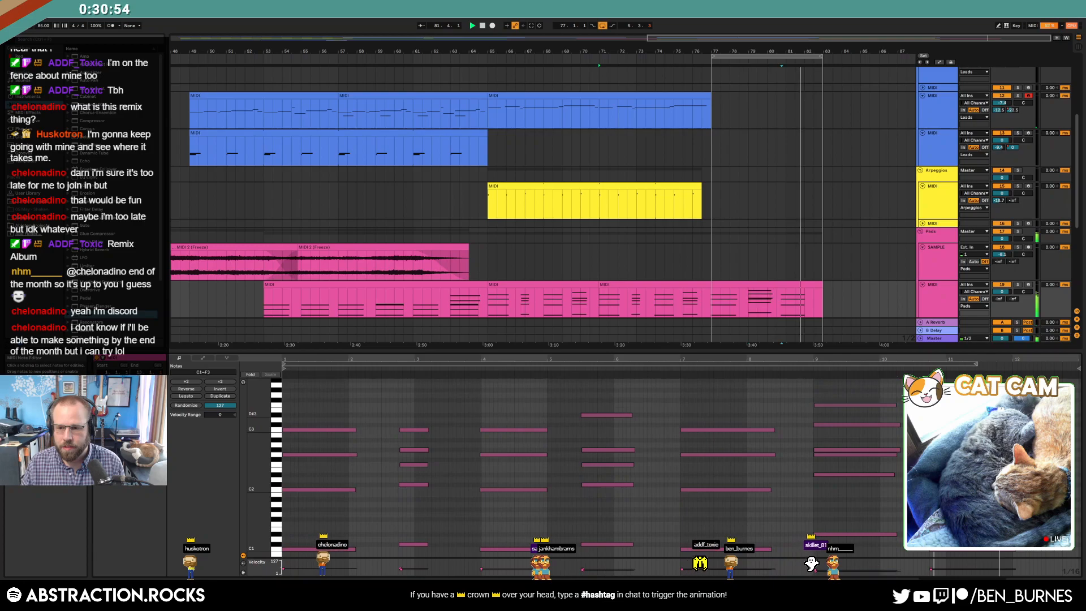
left_click_drag(933, 413, 990, 554)
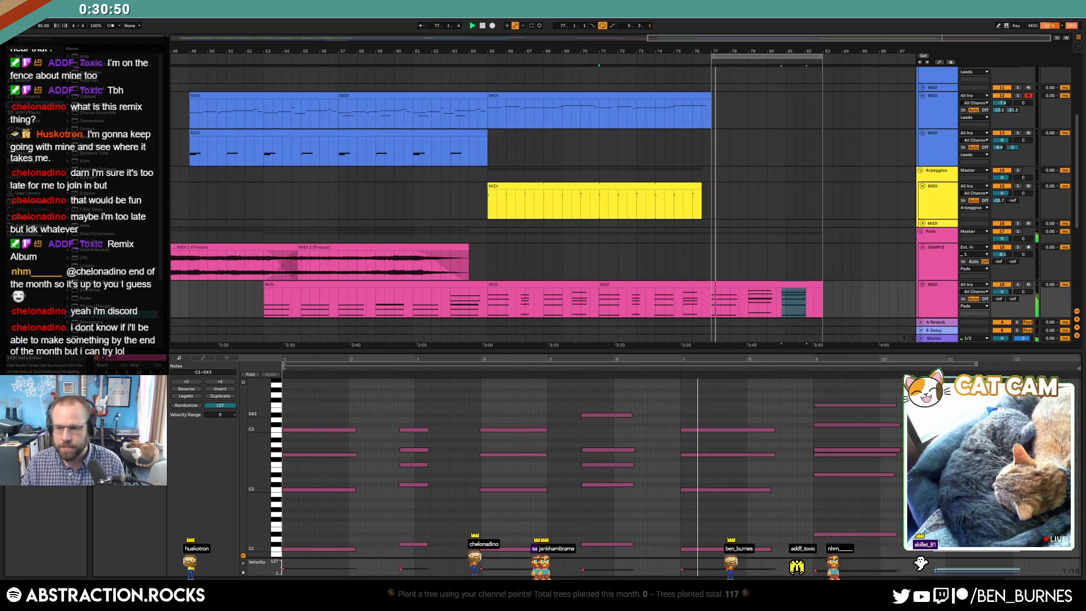
left_click_drag(924, 407, 1006, 543)
left_click(1016, 508)
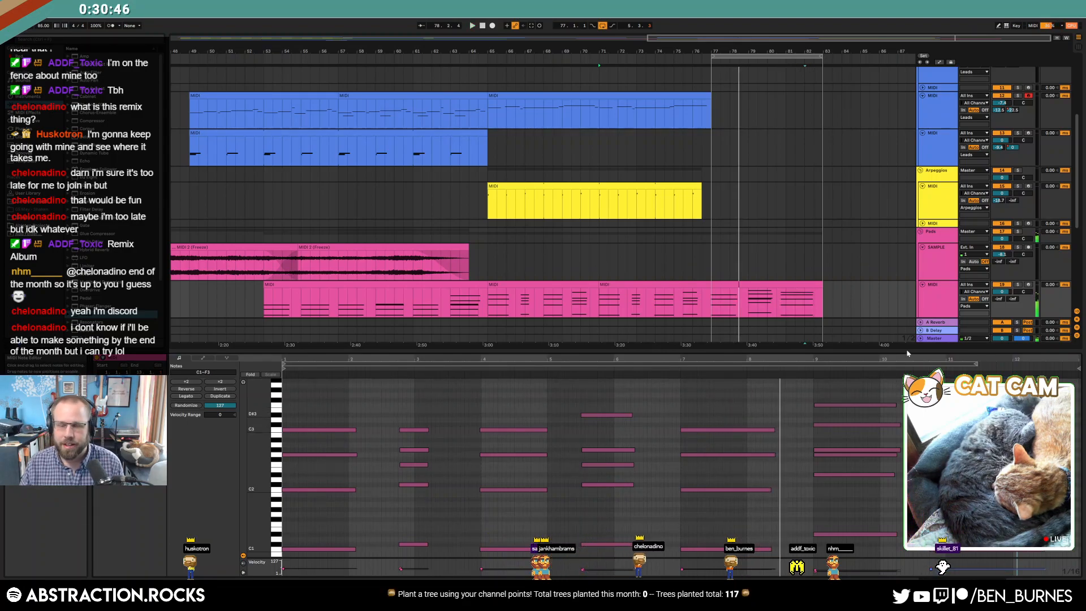
scroll(785, 248, "down", 5)
key("shift+Tab")
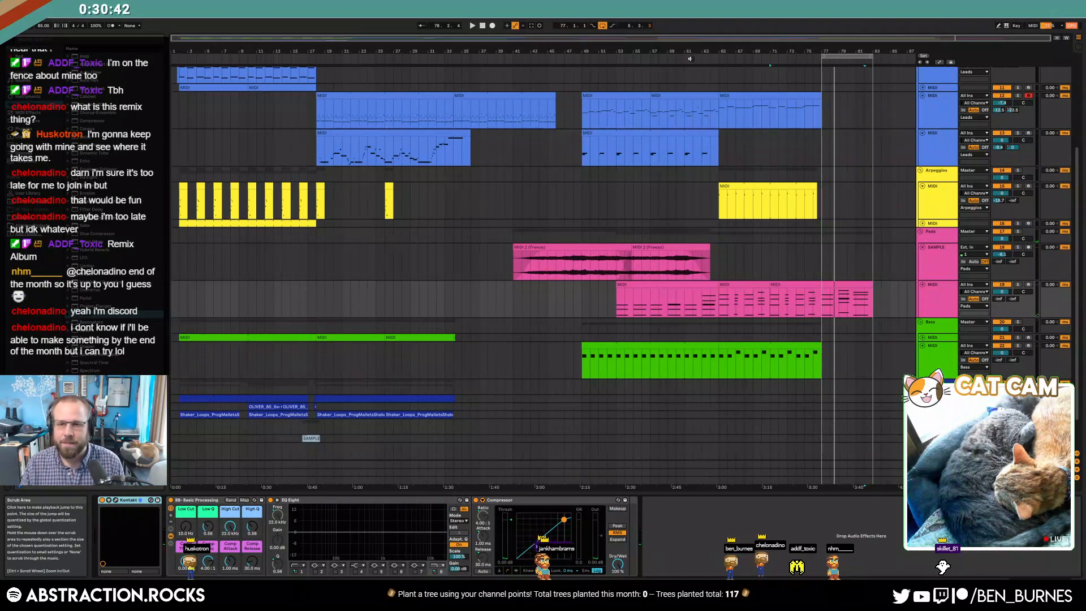
- Unfold the second Arpeggios track and copy the first four bars of the Leads clip at bar 17 into it at bar 77
left_click(923, 224)
left_click(942, 236)
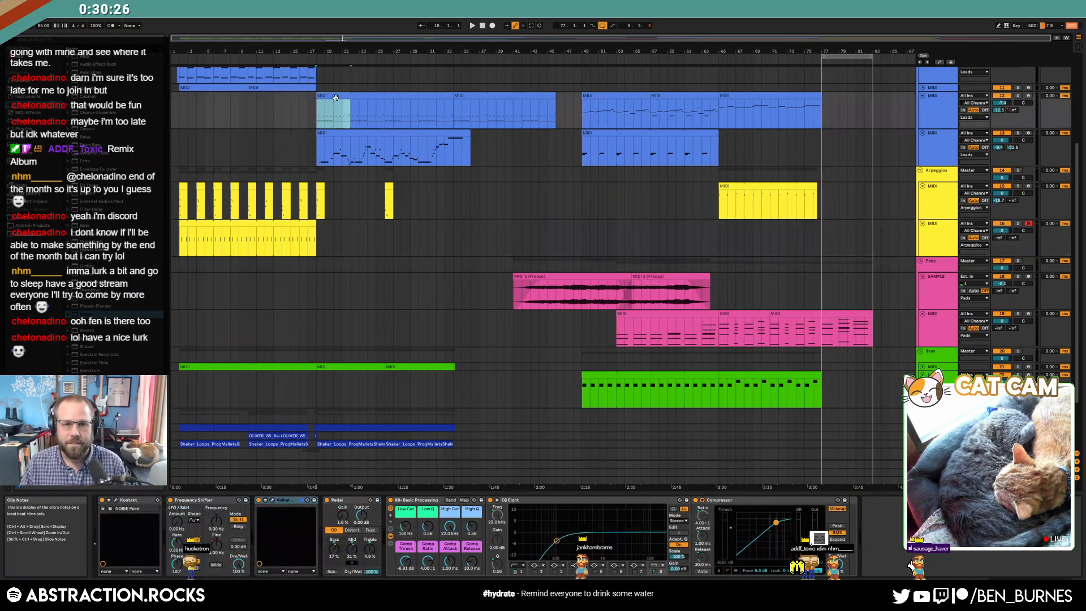
left_click_drag(698, 295, 722, 291)
left_click(843, 242)
key("space")
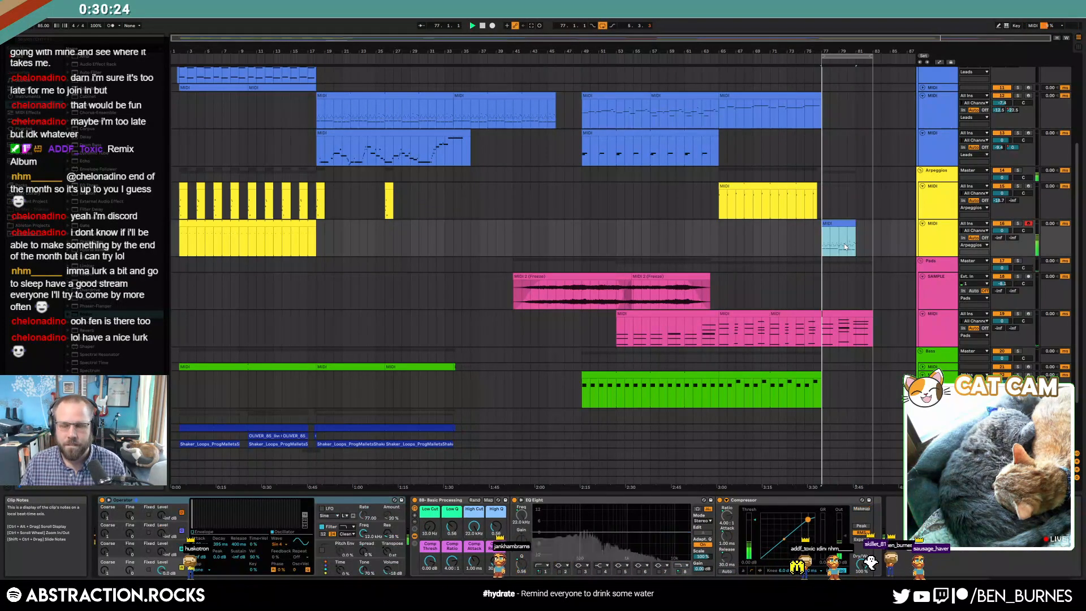
- In the copied clip, raise the highest arpeggio notes to D#3, and transpose all of the clip's notes up one octave
double_click(837, 225)
left_click_drag(811, 423, 851, 424)
key("Up")
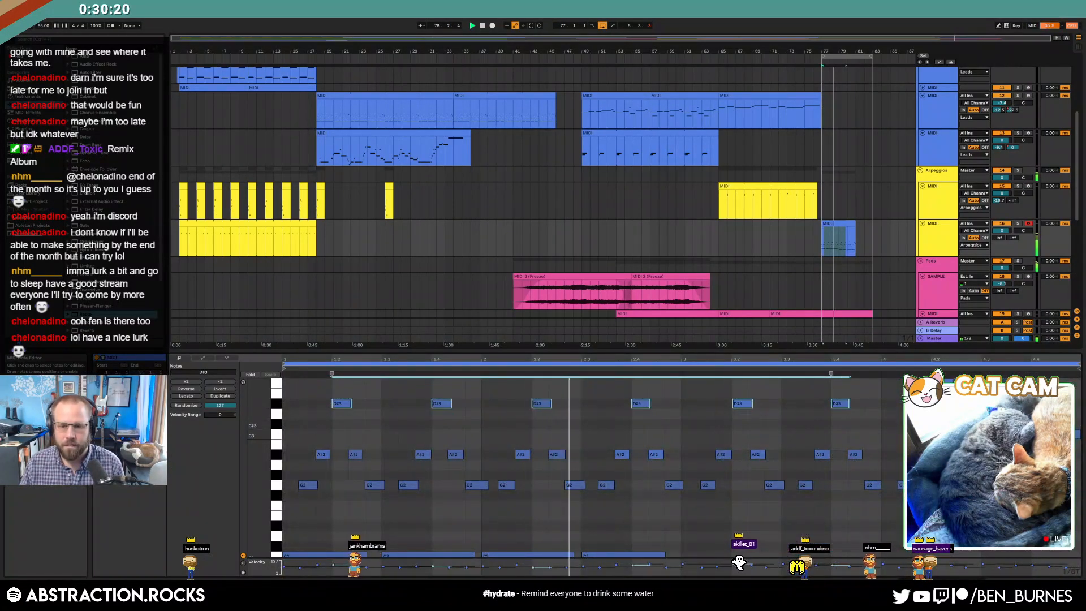
scroll(630, 465, "down", 1)
key("ctrl+a")
key("shift+Up")
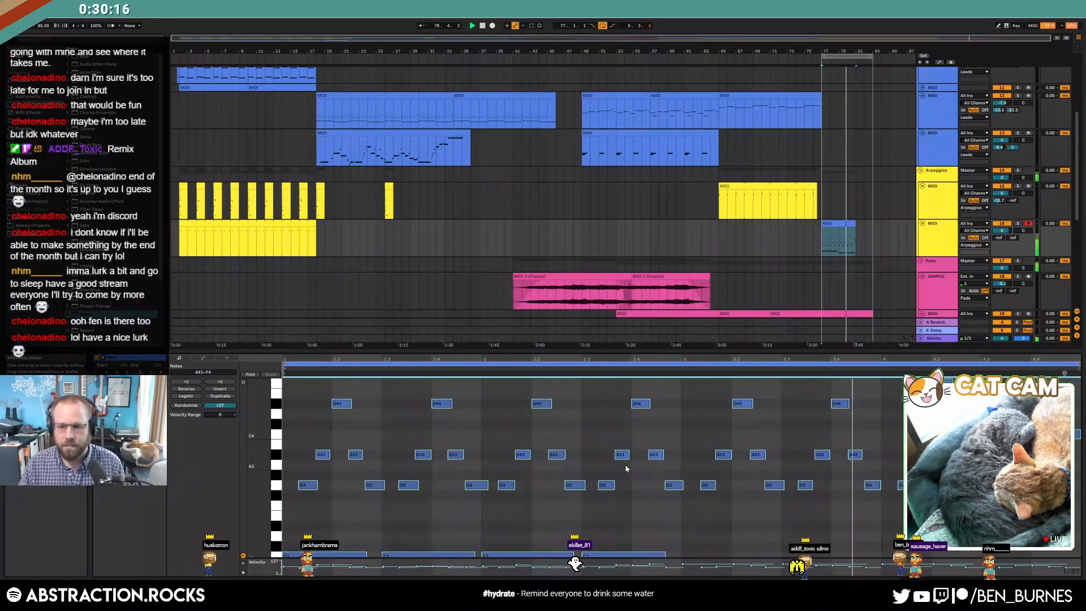
- Extend the copied arpeggio clip to bar 83 and assign the track's color to its clips, finishing with the note editor closed and playback stopped
left_click(855, 223)
left_click_drag(860, 224, 878, 224)
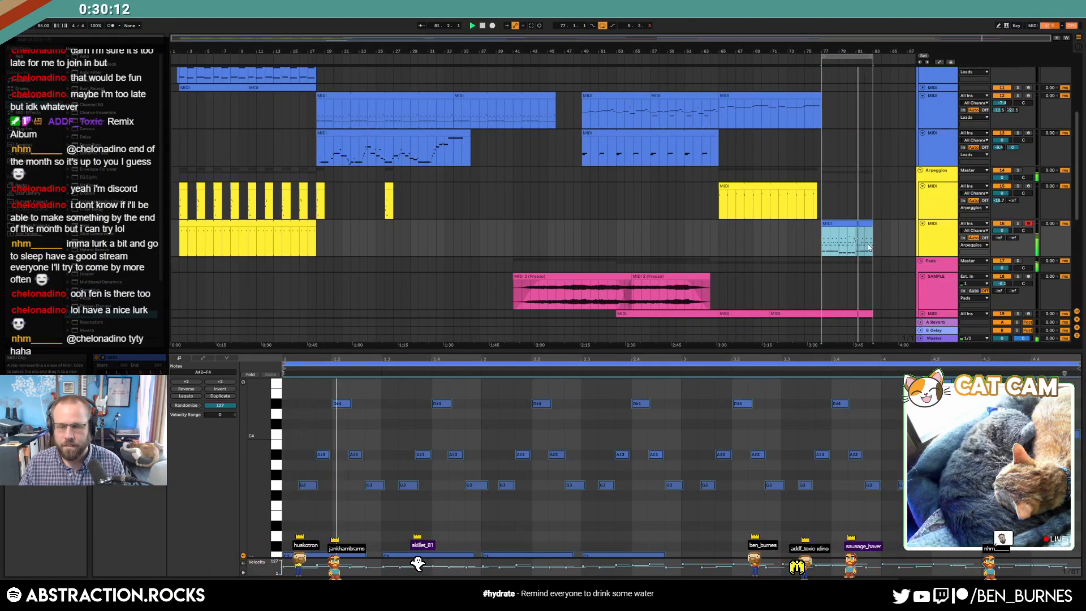
scroll(884, 277, "down", 3)
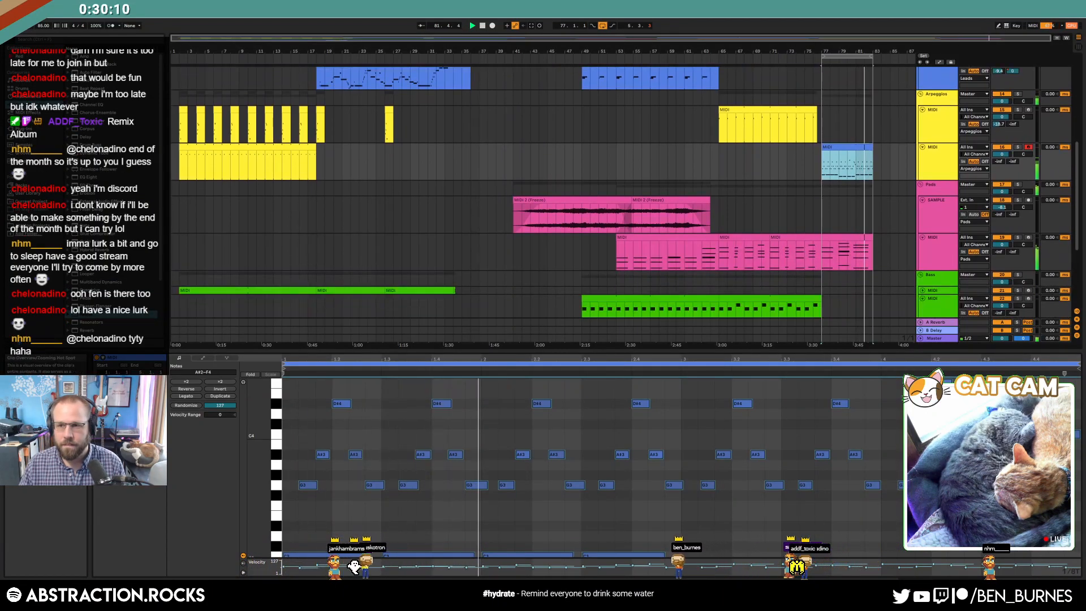
scroll(906, 148, "up", 3)
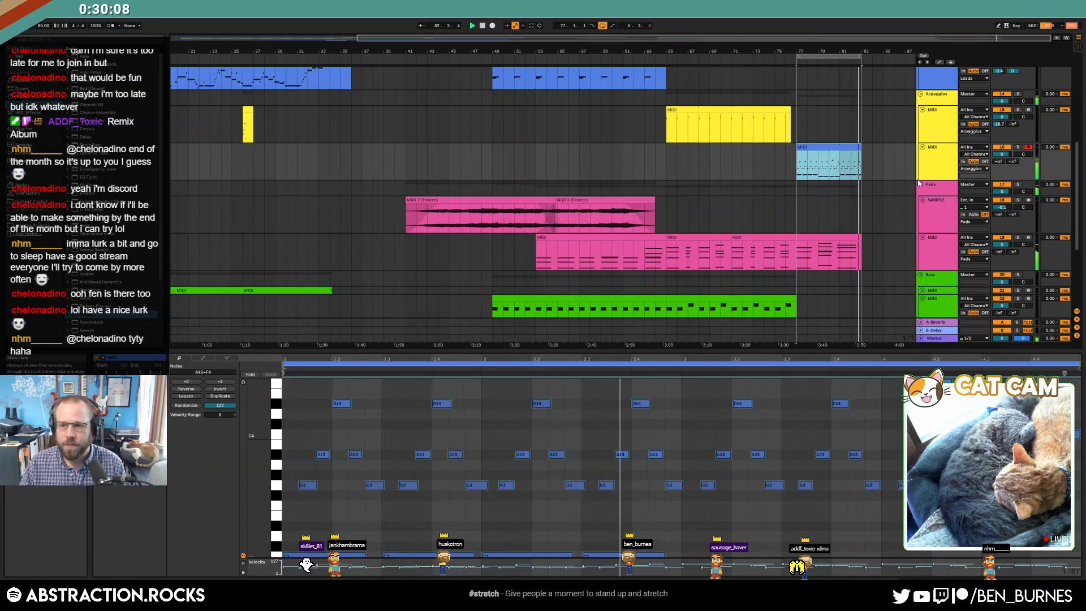
right_click(935, 163)
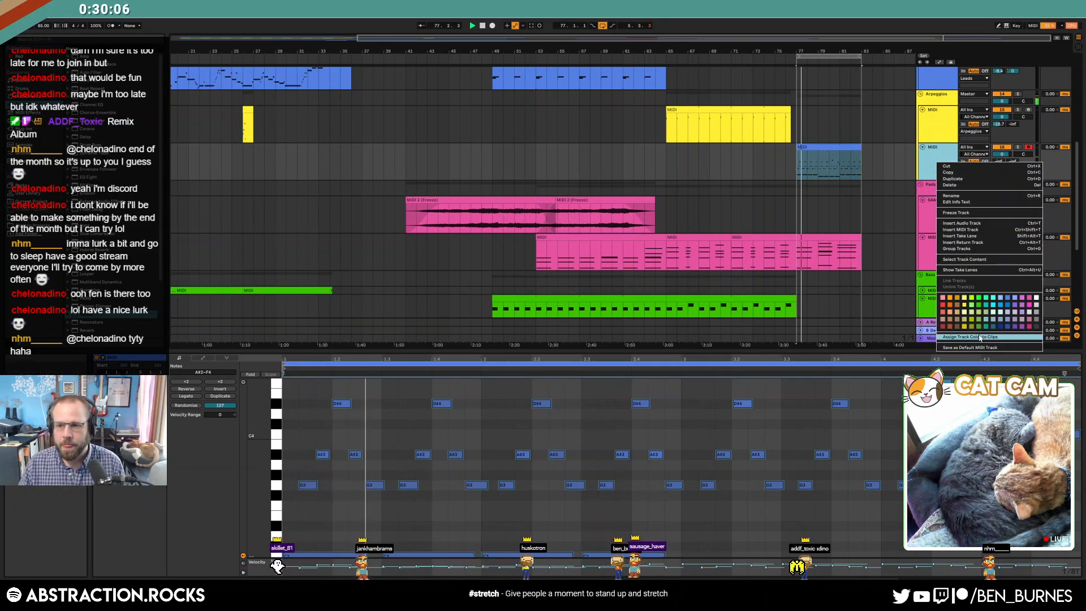
left_click(970, 337)
scroll(860, 106, "up", 3)
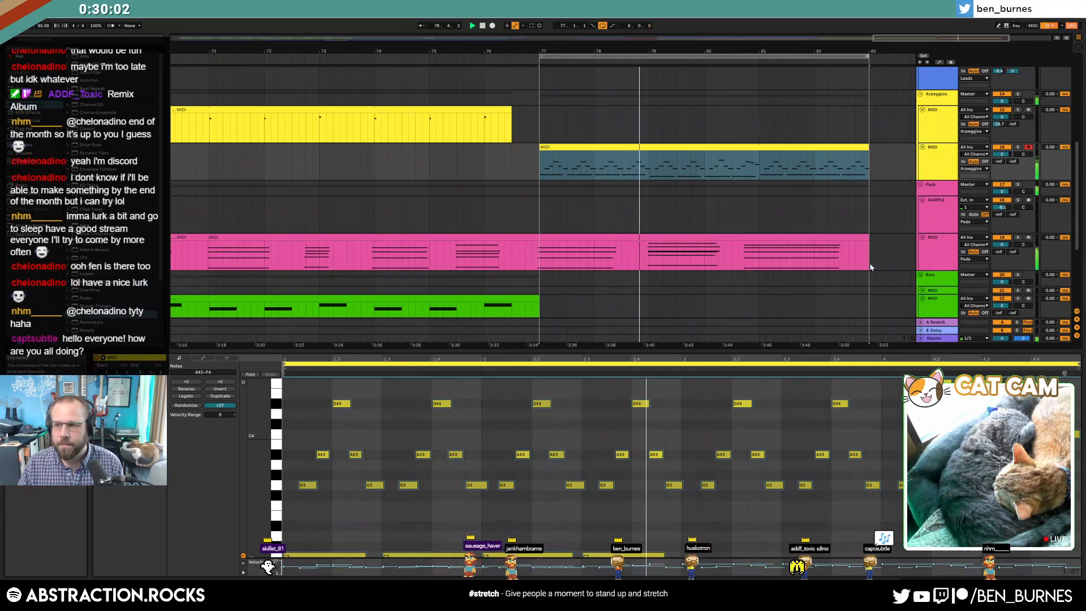
scroll(869, 266, "down", 2)
key("shift+Tab")
key("space")
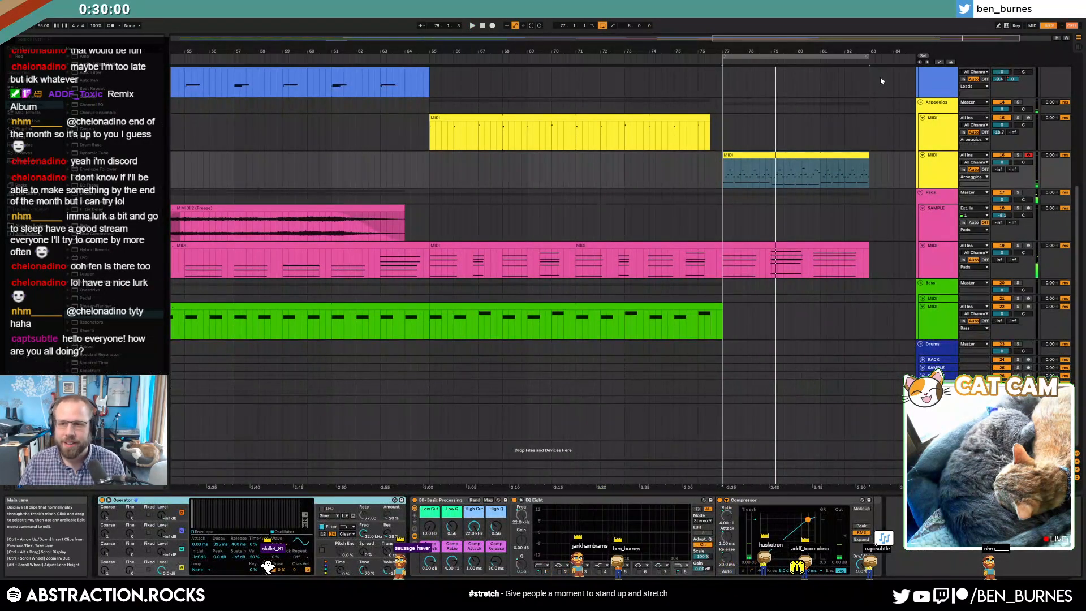
- Insert a MIDI track below the second Arpeggios track, move the clip at bar 77 onto it, and unfold it
left_click_drag(889, 38, 923, 54)
scroll(824, 219, "up", 3)
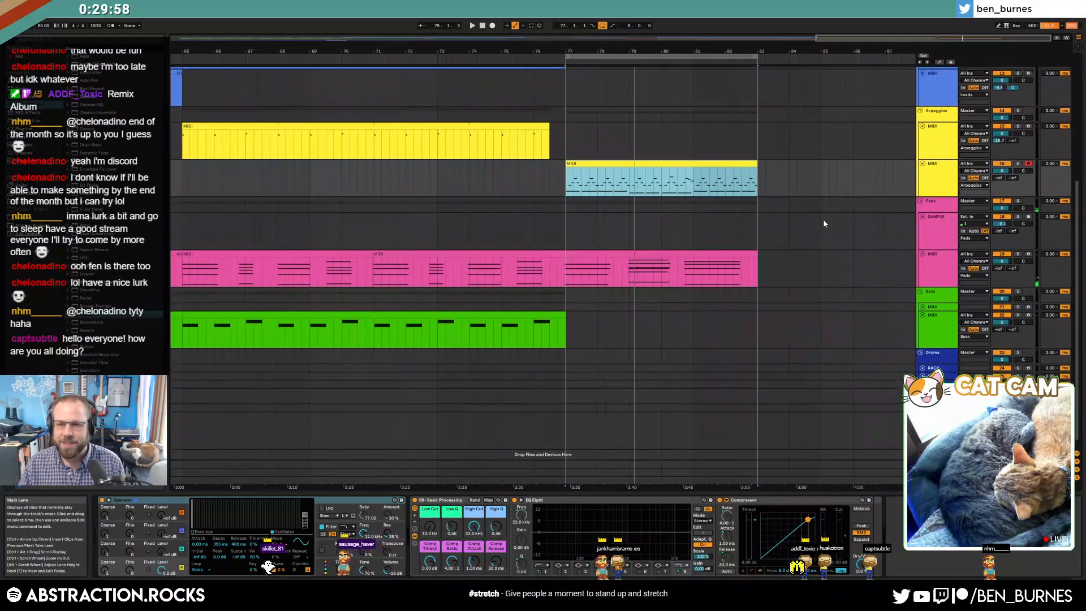
left_click(948, 268)
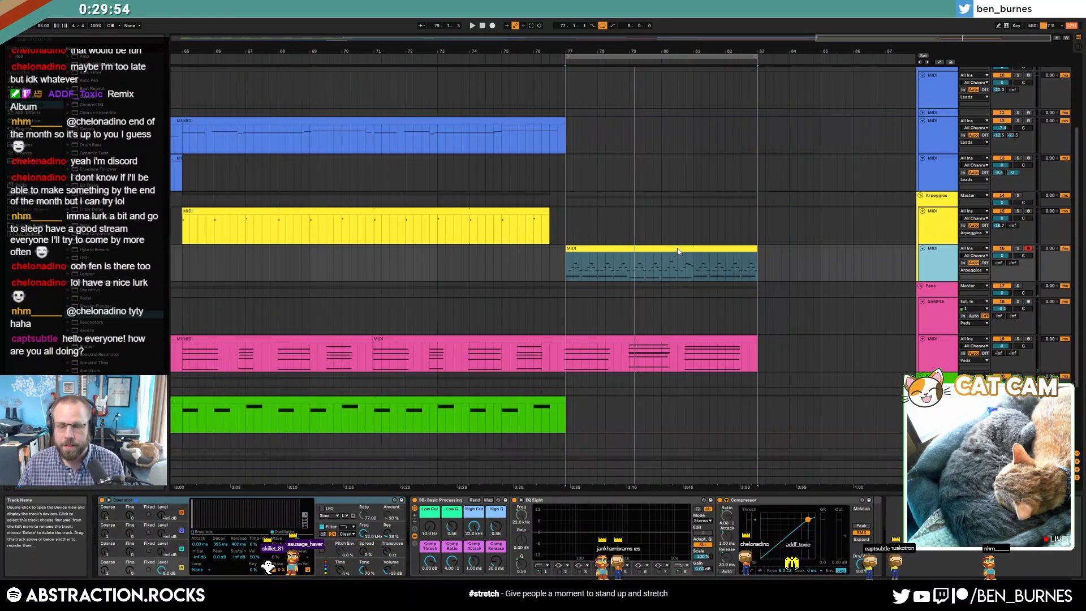
key("ctrl+shift+t")
left_click_drag(669, 248, 667, 285)
left_click(922, 286)
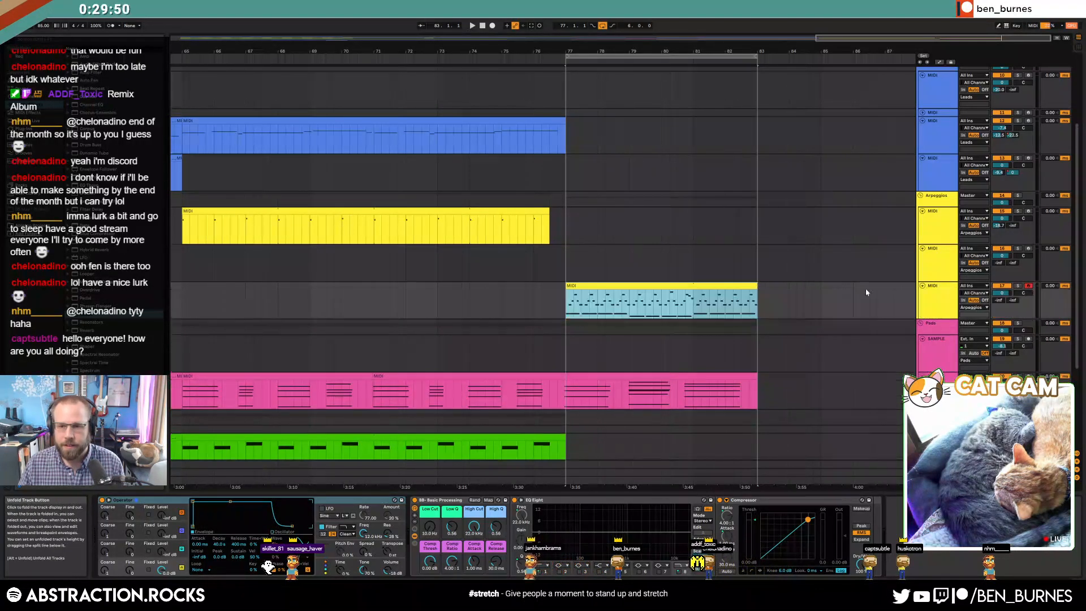
- Extend the new arpeggio clip and the Pads clip to bar 85, and set the loop to end at bar 85
left_click_drag(756, 285, 823, 289)
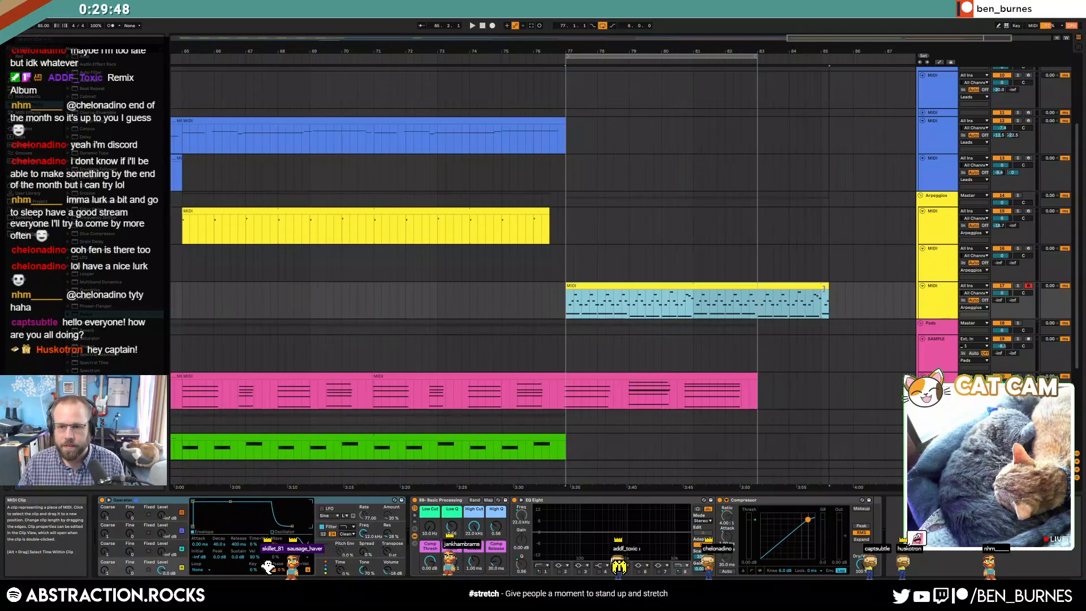
left_click_drag(757, 377, 821, 382)
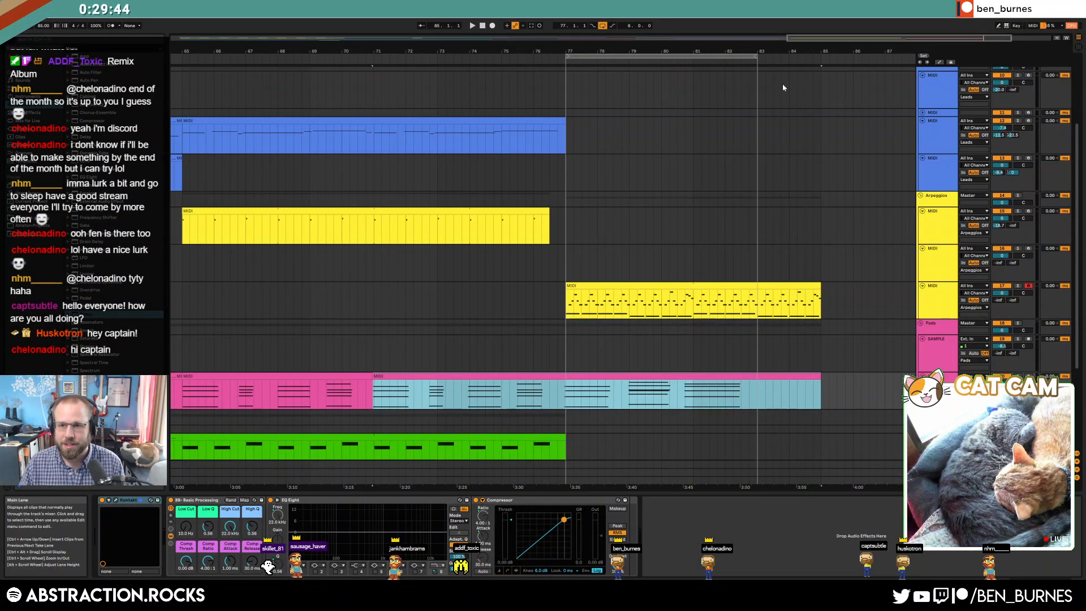
left_click_drag(759, 56, 821, 57)
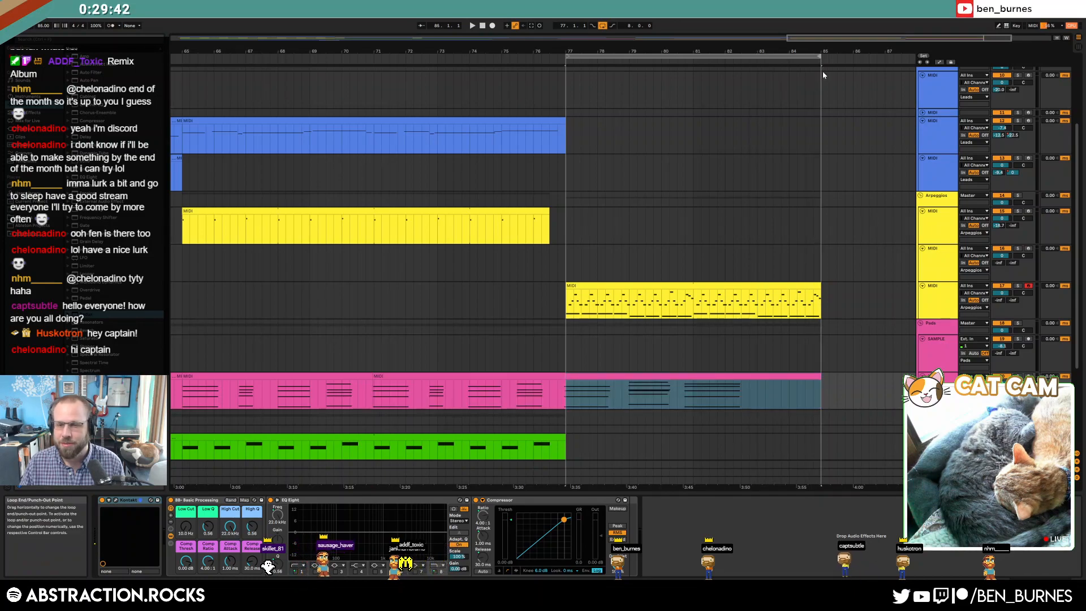
- During playback, give the new arpeggio track's Operator a plucky envelope with no sustain and a short release, and turn its first send fully down
left_click(483, 61)
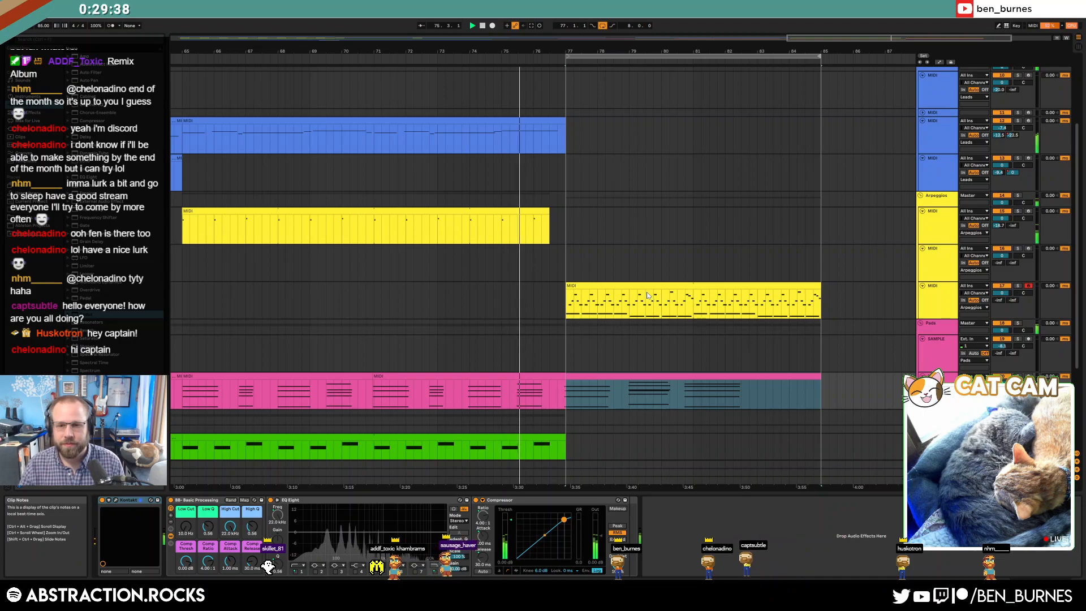
left_click(936, 306)
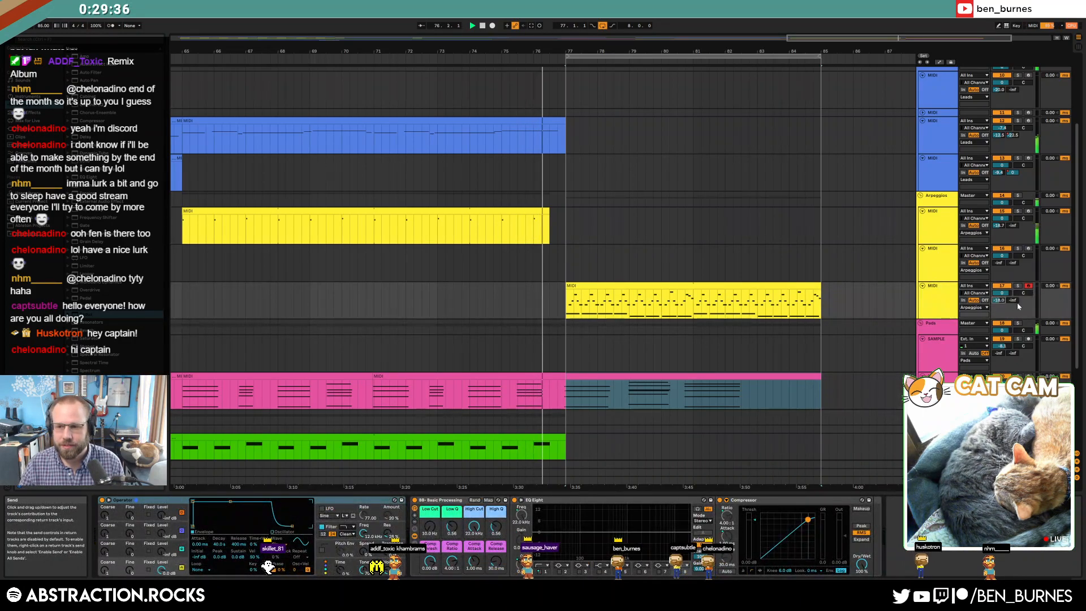
left_click(741, 286)
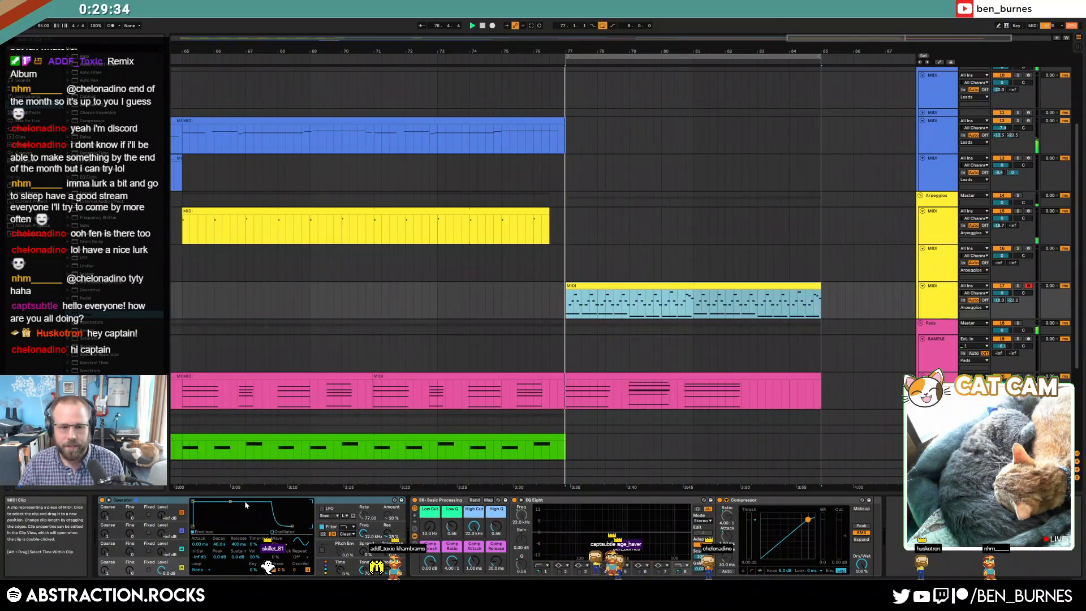
left_click_drag(230, 502, 226, 526)
left_click_drag(998, 300, 999, 333)
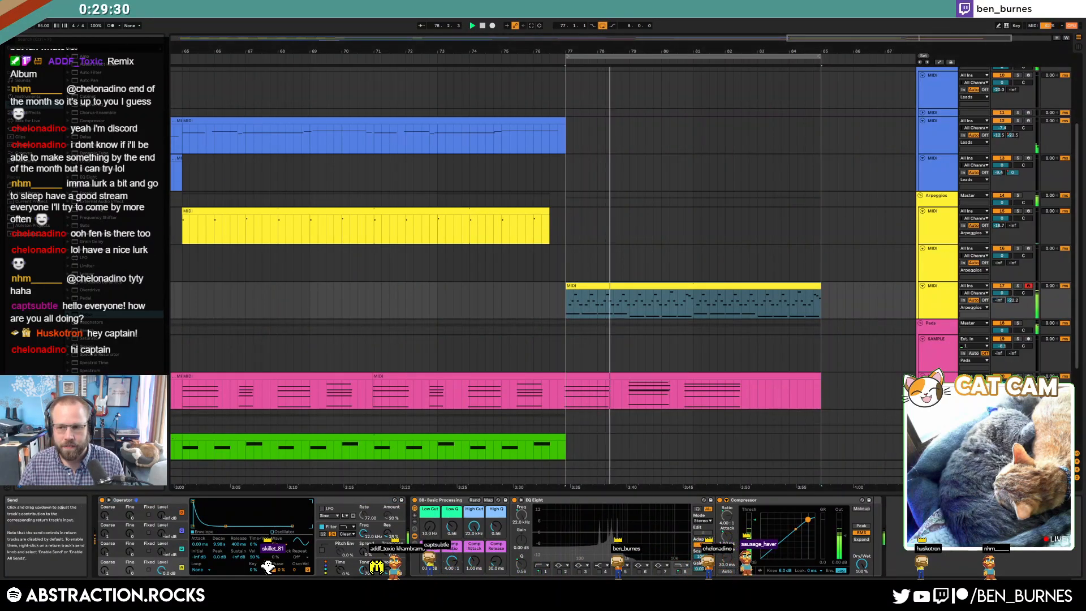
left_click_drag(293, 526, 223, 526)
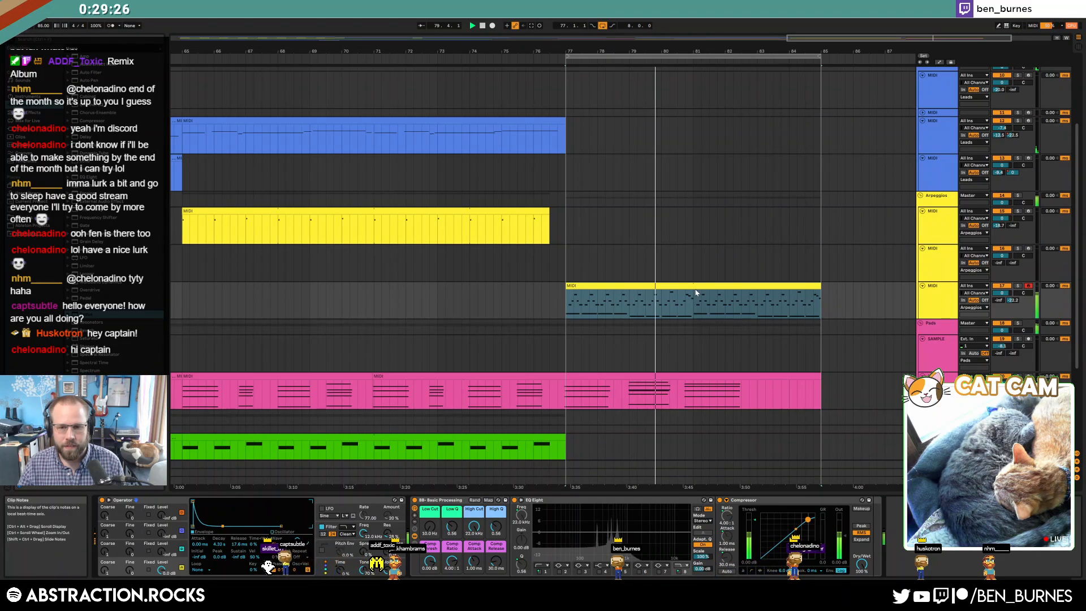
- Raise the bass notes of the new arpeggio clip between bars 79 and 81 to C#3
double_click(663, 310)
scroll(552, 516, "down", 2)
left_click_drag(741, 498, 1074, 551)
left_click_drag(851, 523, 832, 492)
scroll(691, 467, "up", 3)
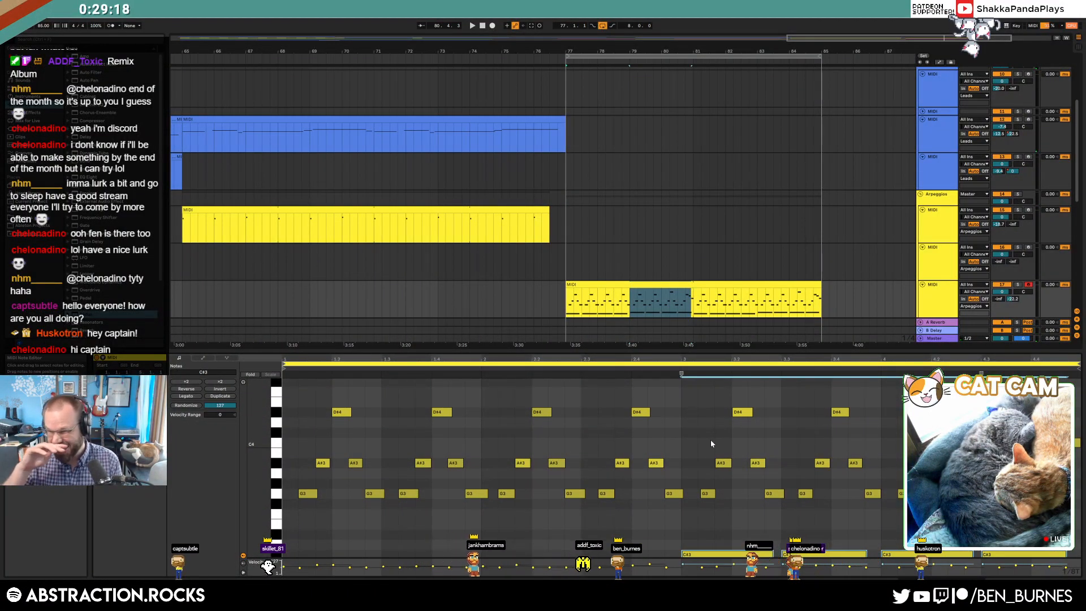
- Adjust the new arpeggio track's volume during playback, and raise the clip's note just before bar 81 to C#4
key("space")
left_click_drag(1002, 292, 1002, 302)
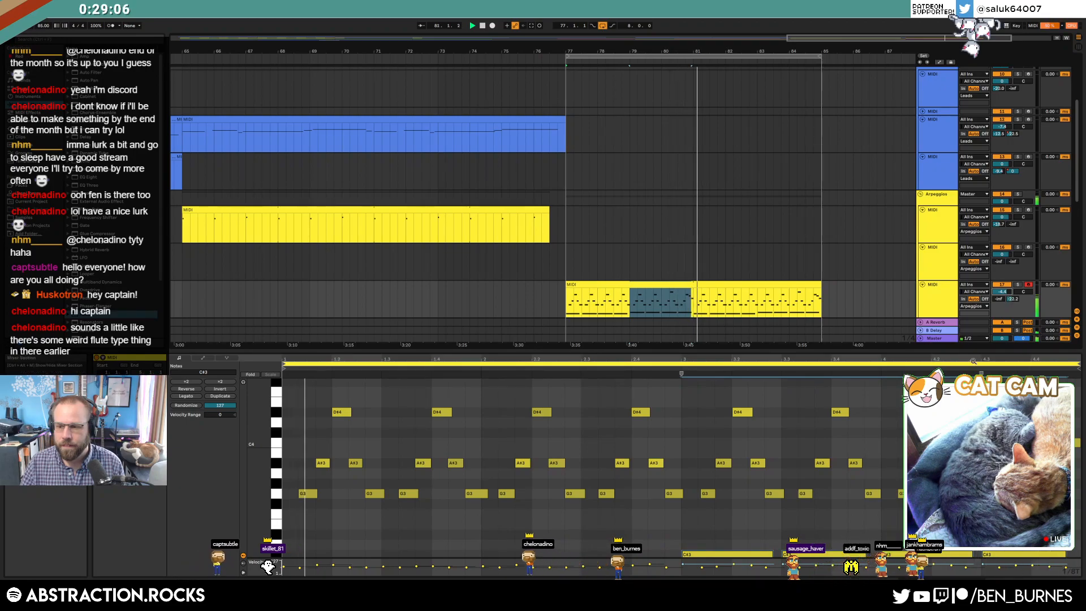
left_click_drag(1071, 441, 1071, 430)
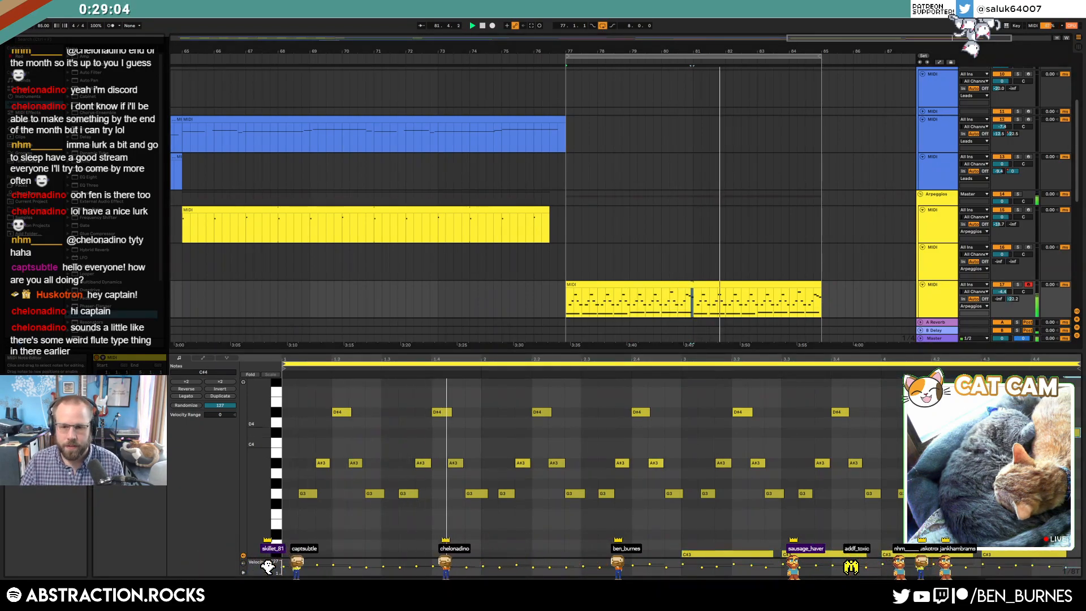
key("shift+Tab")
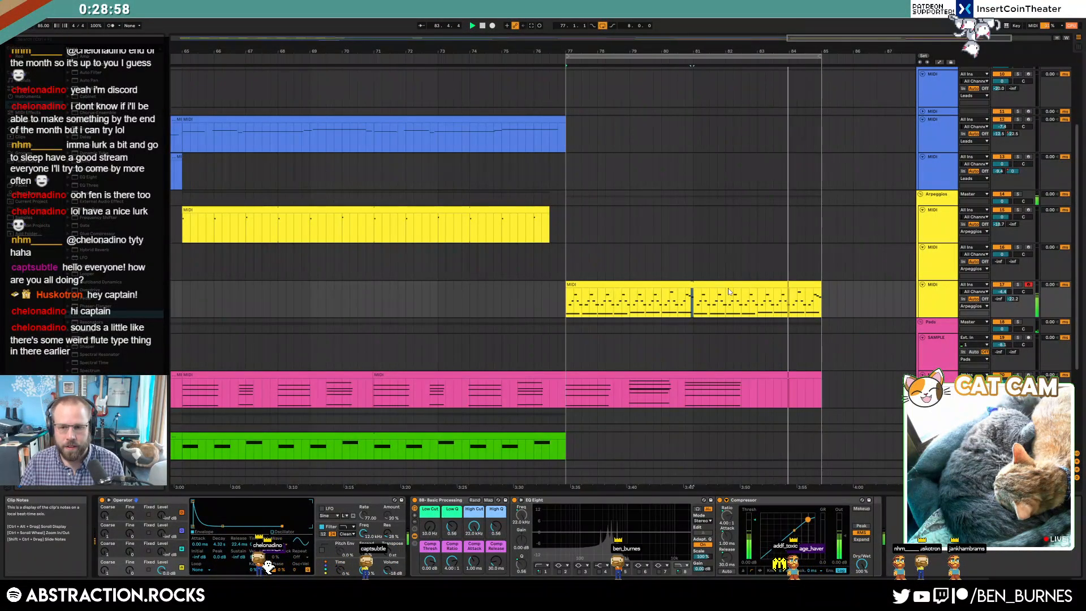
- Extend the new arpeggio clip to bar 89 and loop playback over bars 85 to 89
left_click_drag(568, 56, 693, 71)
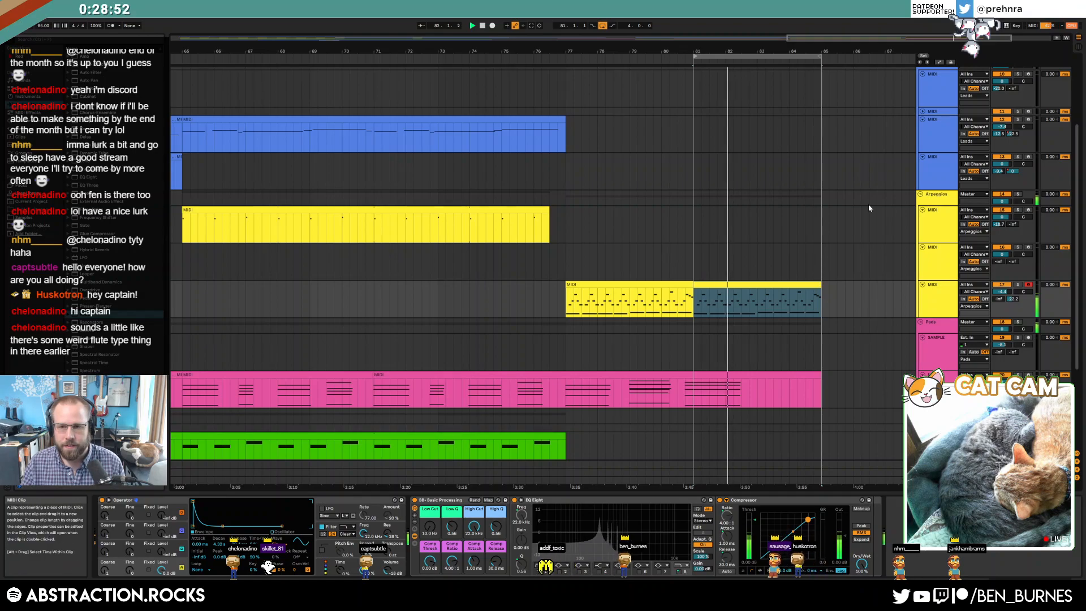
double_click(870, 36)
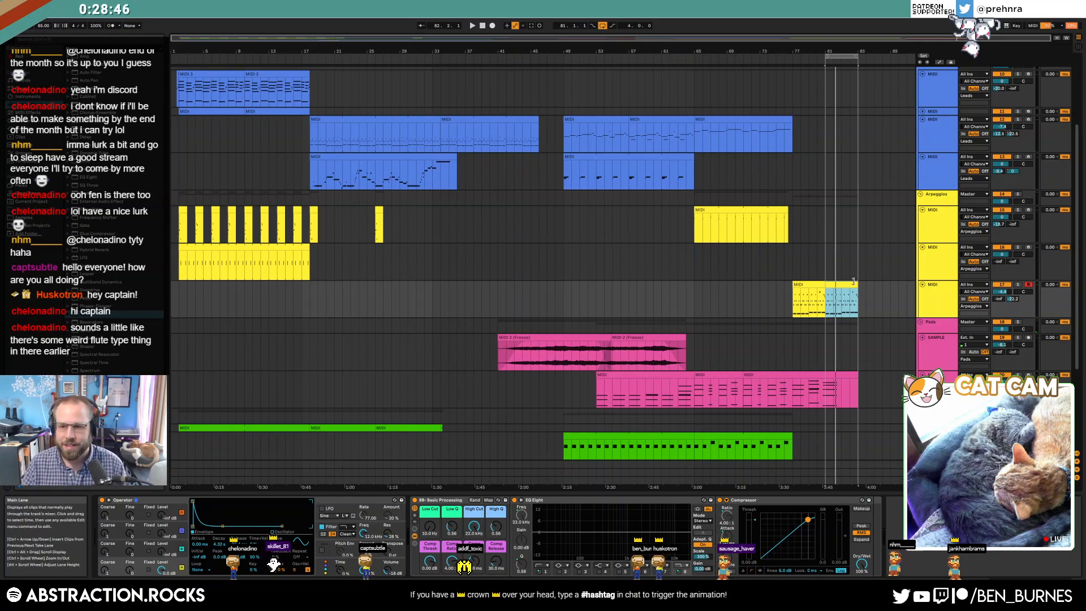
left_click_drag(855, 284, 898, 295)
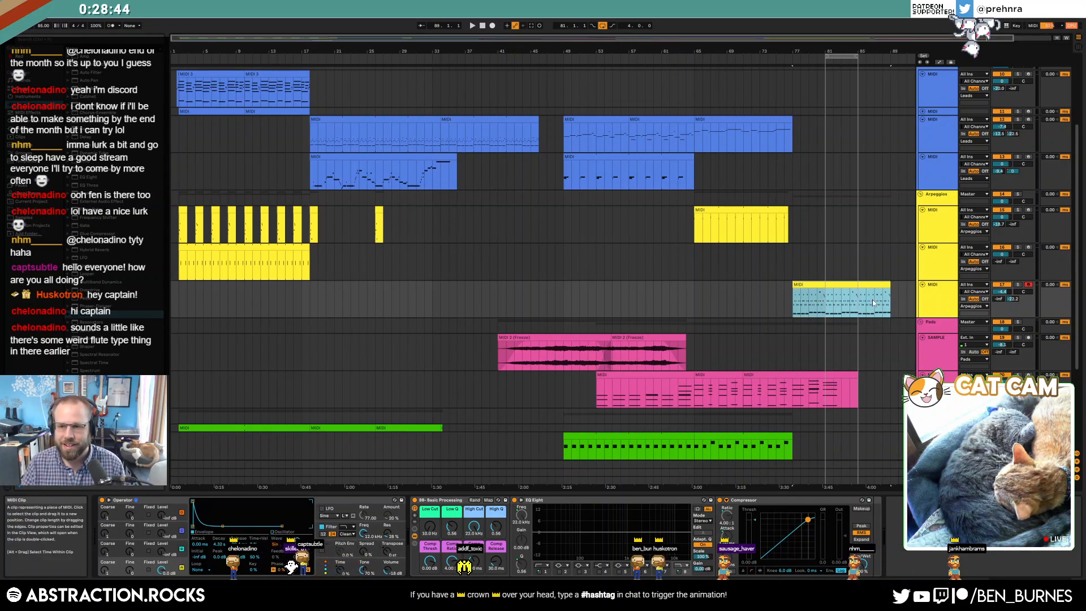
left_click(850, 303)
key("space")
left_click_drag(852, 57, 885, 56)
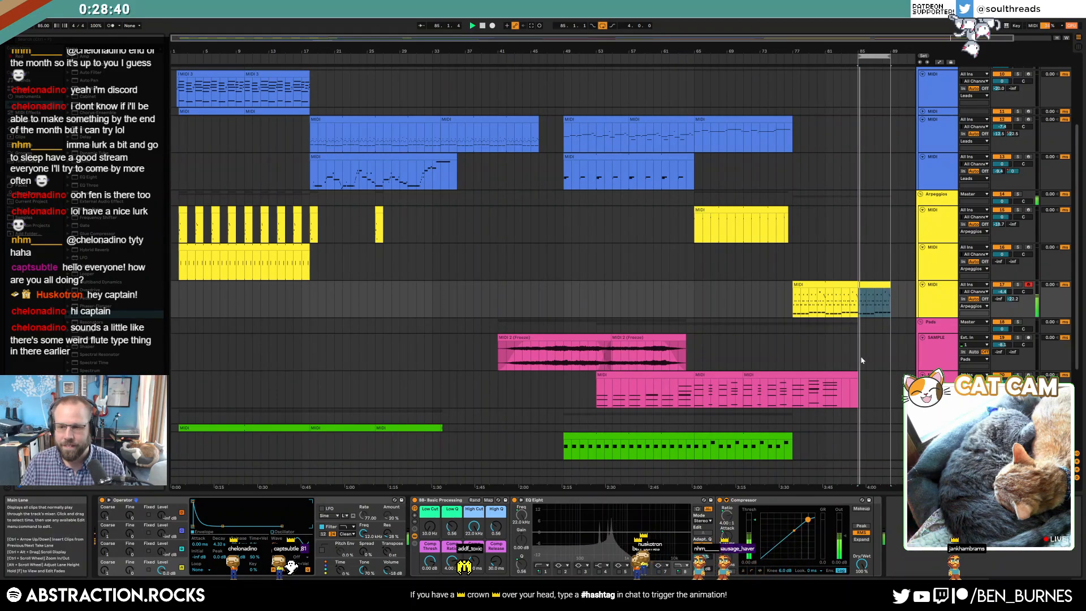
- Insert a new MIDI track below the last Pads track and unfold it
scroll(863, 362, "down", 2)
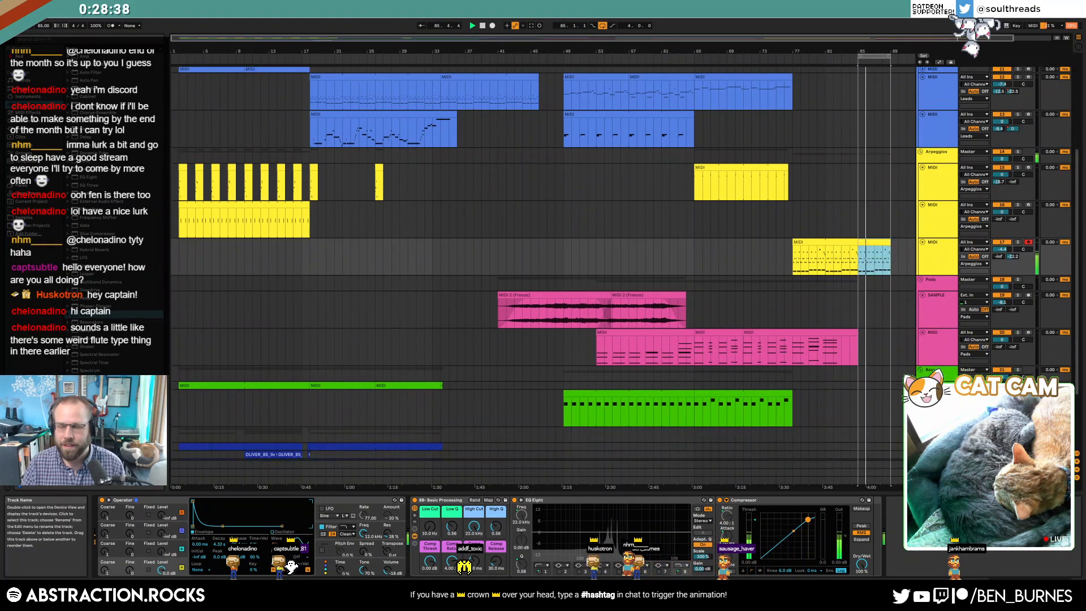
left_click(942, 351)
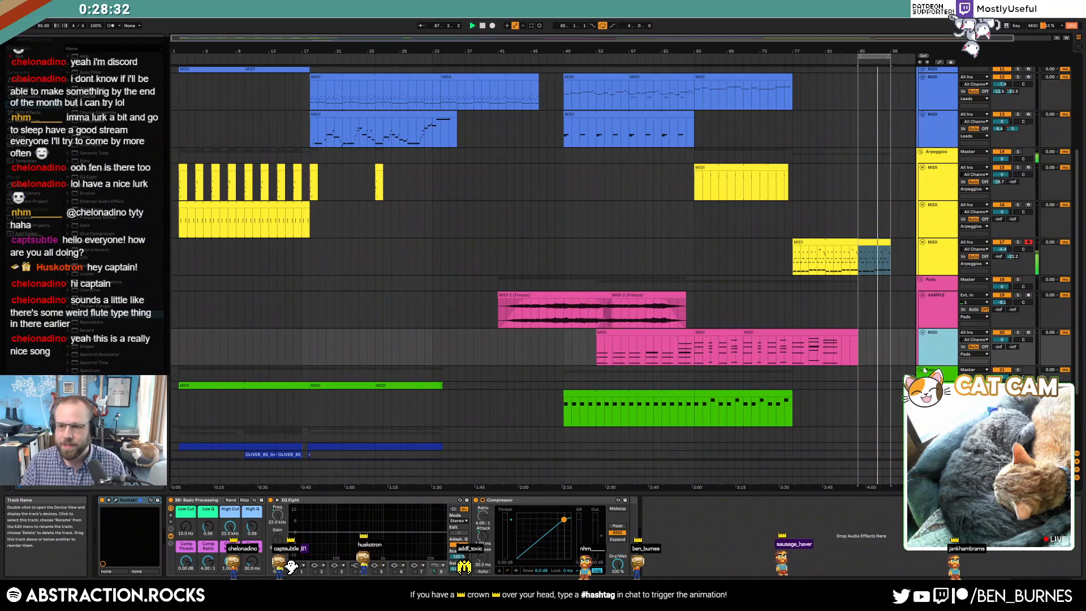
key("ctrl+shift+t")
left_click(923, 370)
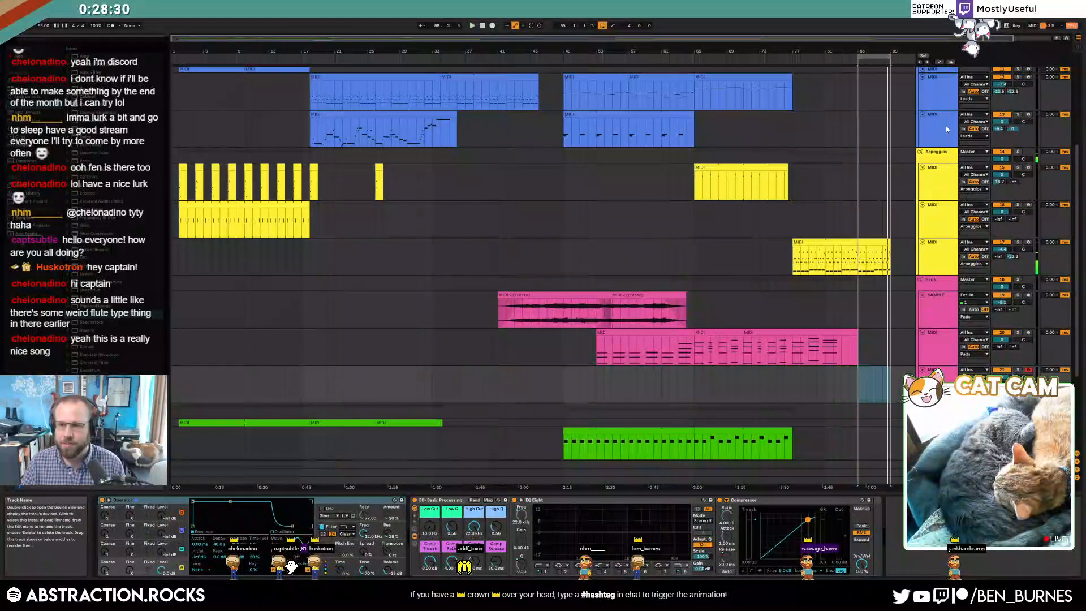
- Insert a new MIDI track below the last Leads track and load the Kontakt instrument on it
left_click(946, 129)
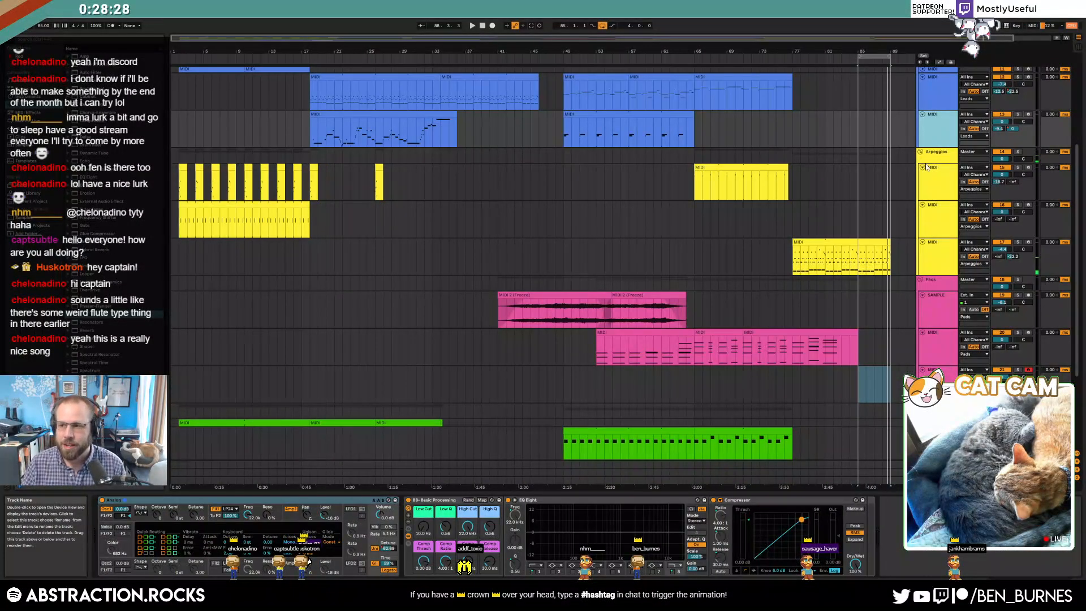
key("ctrl+shift+t")
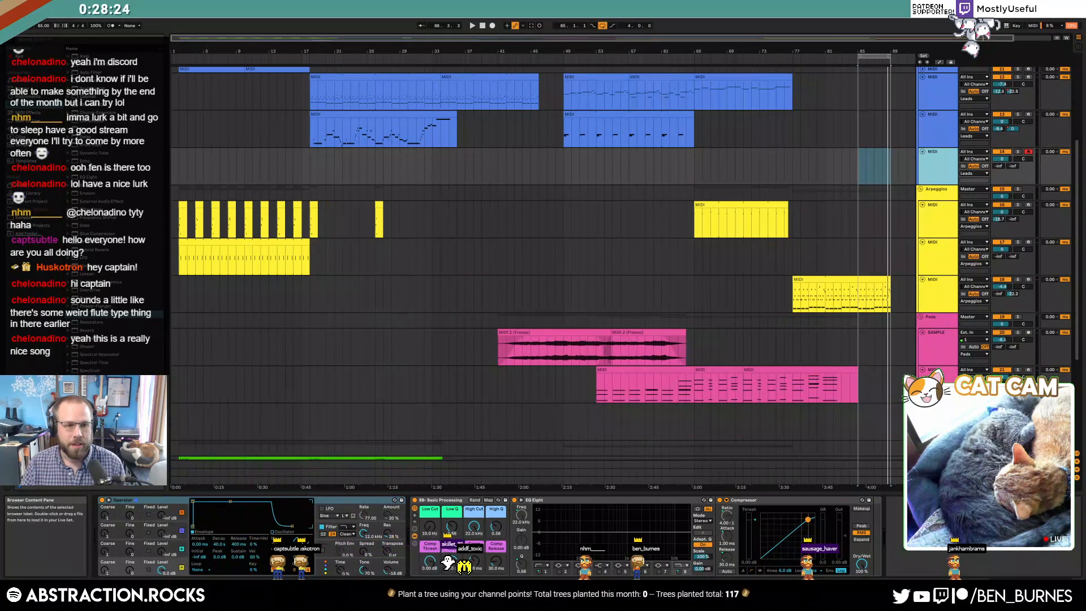
left_click(28, 130)
left_click(88, 154)
key("Return")
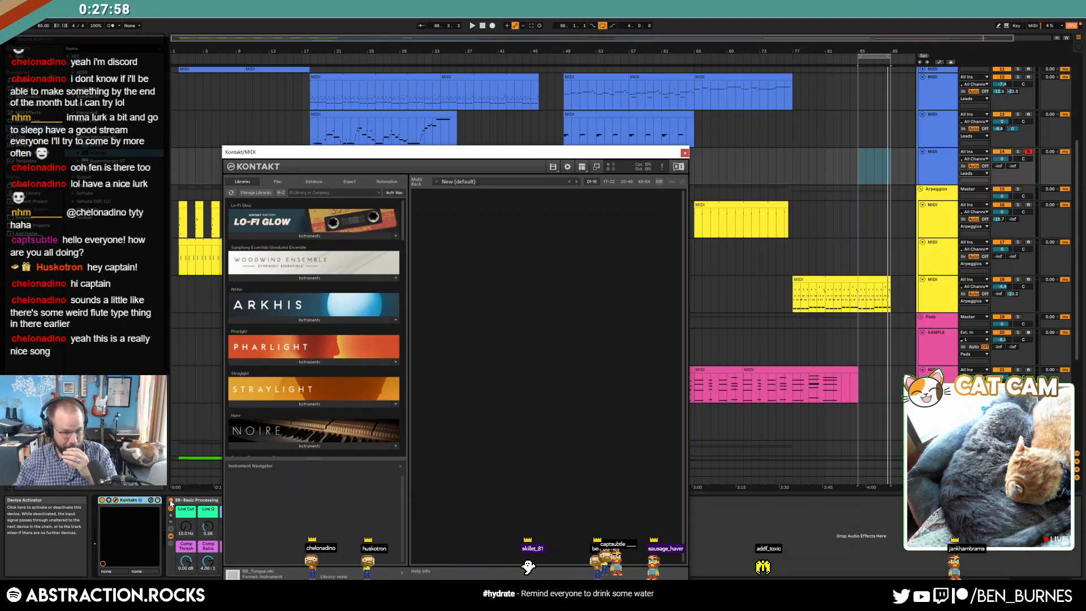
- Load Flutes Essential from the Woodwind Ensemble library into Kontakt and adjust its Dynamics knob
scroll(290, 373, "down", 5)
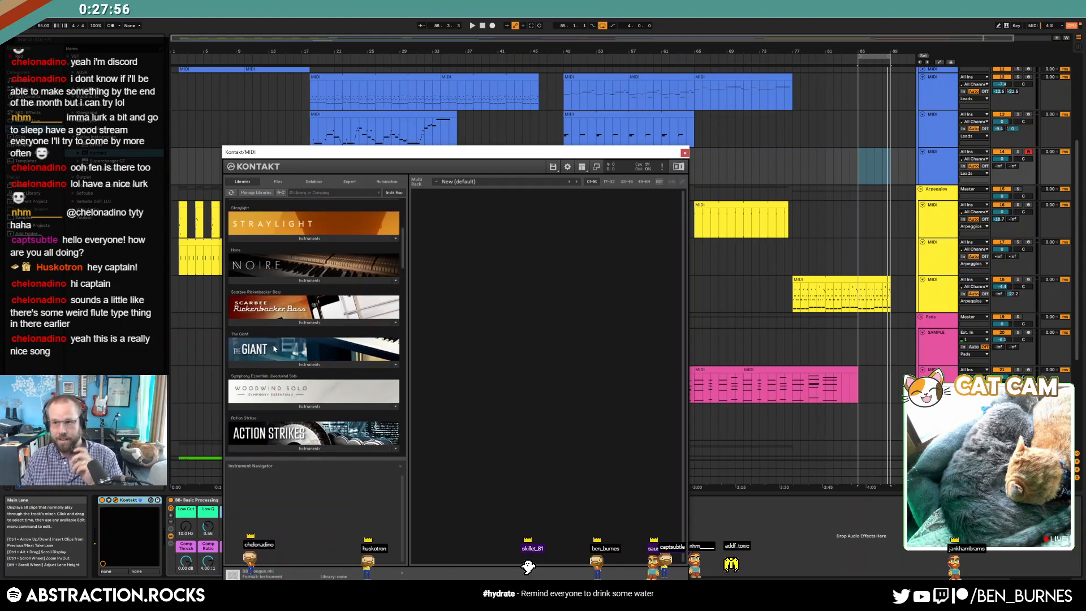
scroll(290, 374, "down", 10)
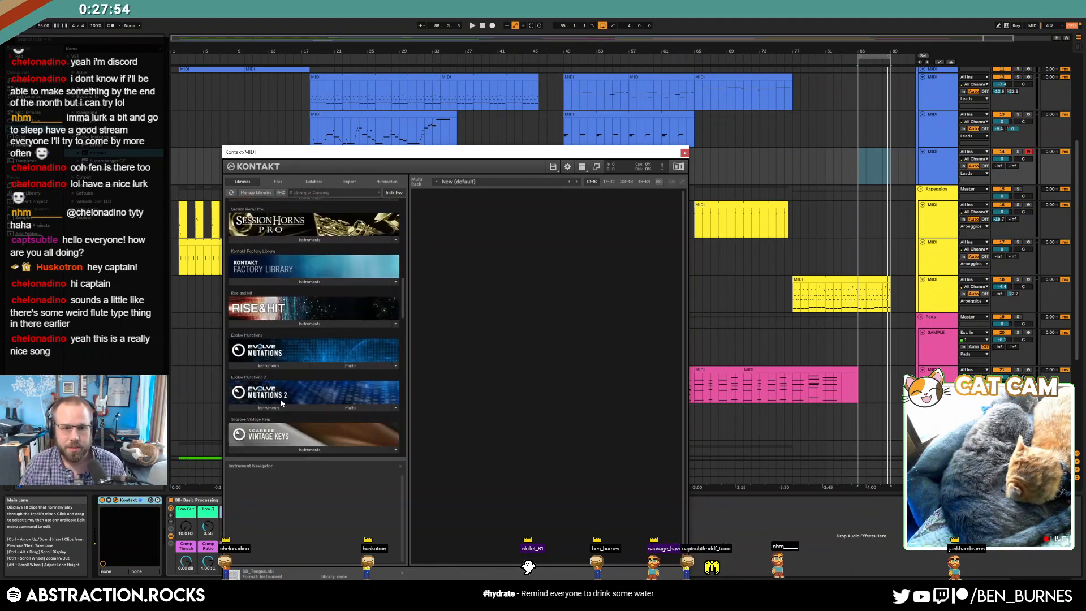
scroll(296, 431, "down", 3)
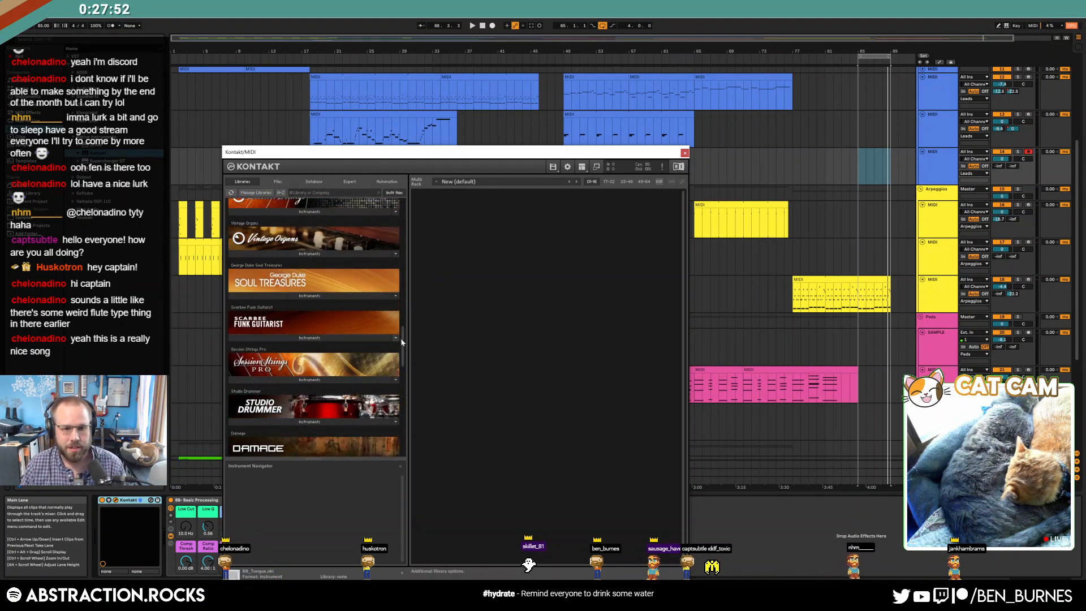
scroll(400, 341, "down", 3)
scroll(418, 381, "down", 5)
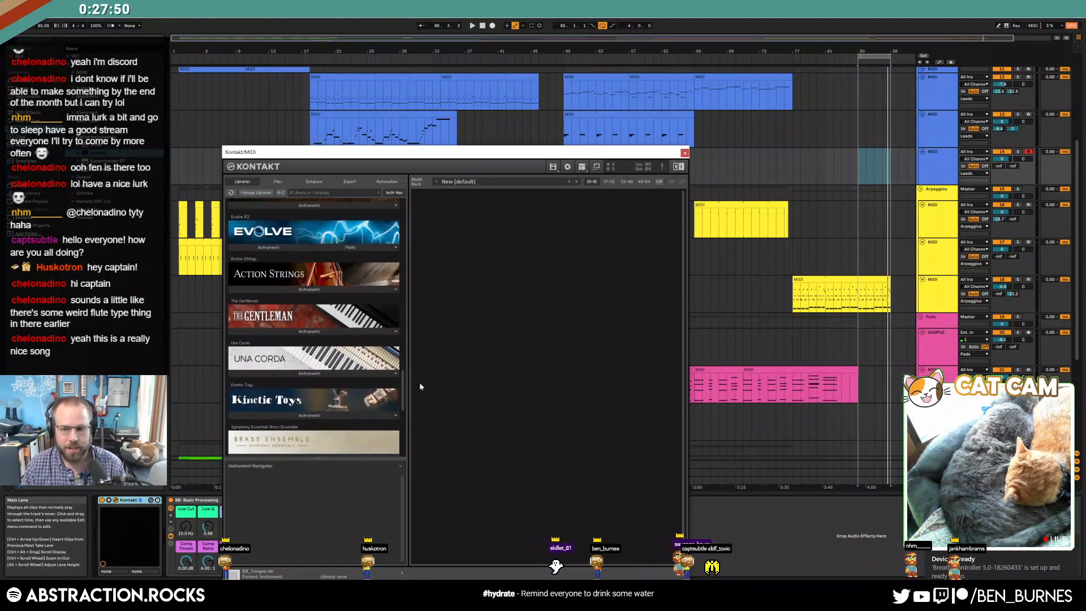
scroll(422, 407, "down", 3)
scroll(420, 412, "up", 5)
scroll(418, 385, "up", 4)
scroll(418, 374, "down", 7)
left_click(265, 245)
left_click(269, 279)
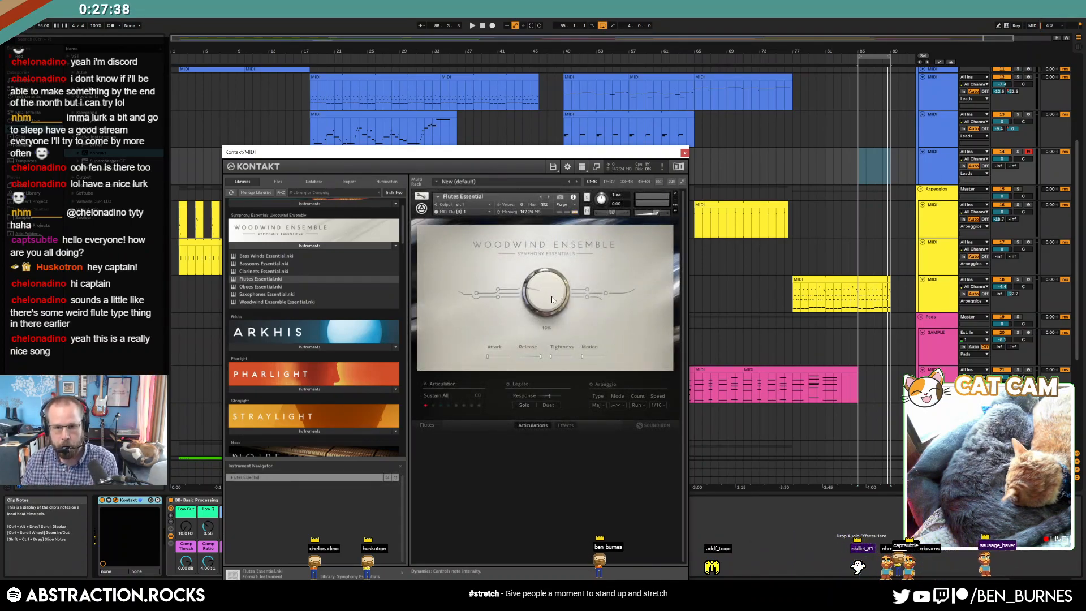
left_click_drag(553, 300, 547, 298)
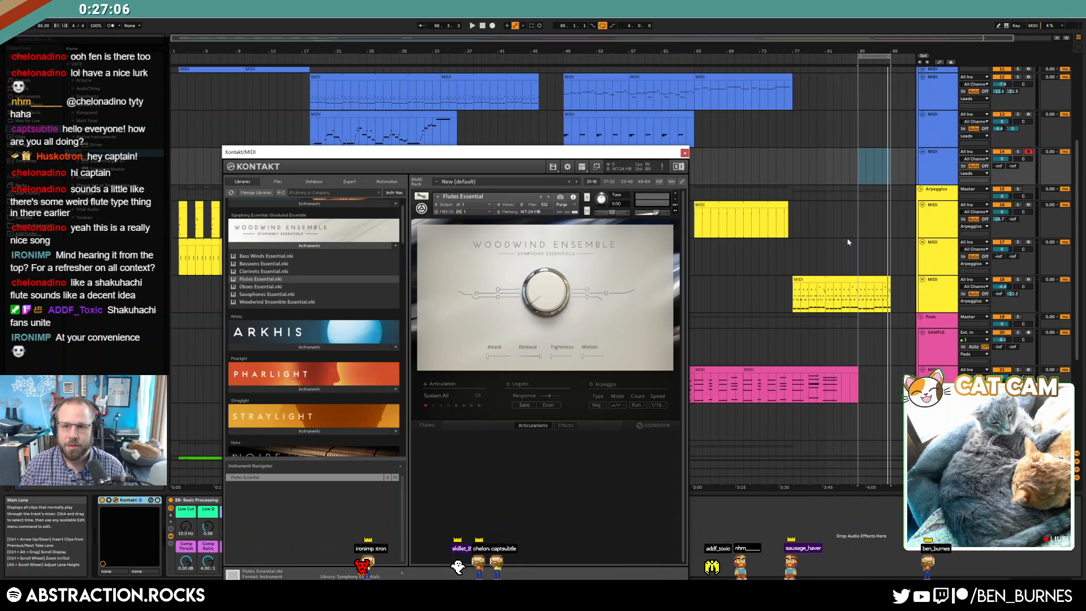
- Remove the flutes instrument without saving it, and search the Kontakt database for "shak"
left_click(675, 194)
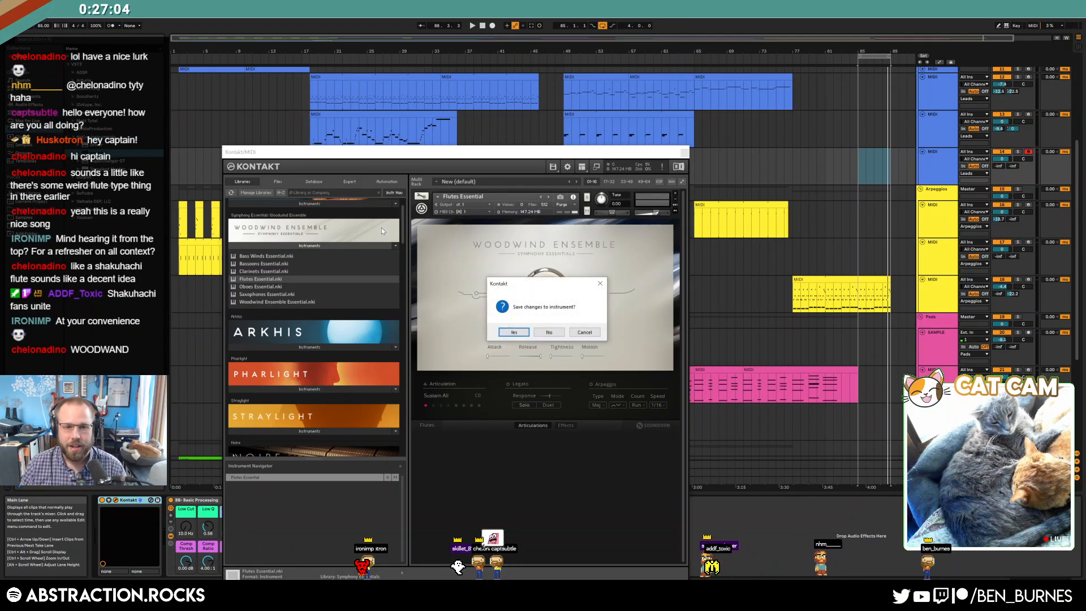
left_click(548, 334)
left_click(278, 181)
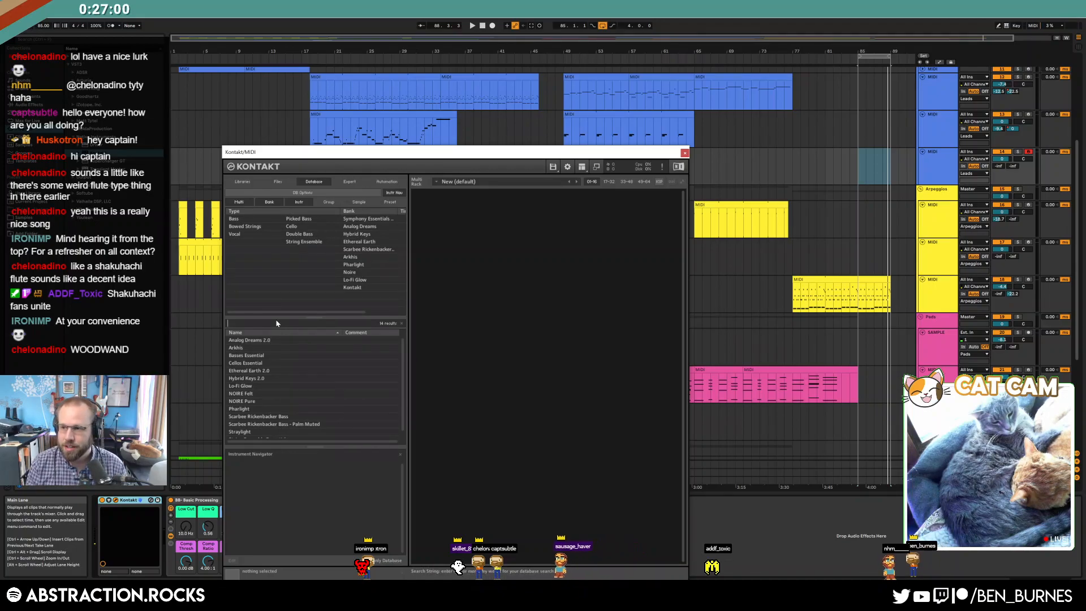
type("shak")
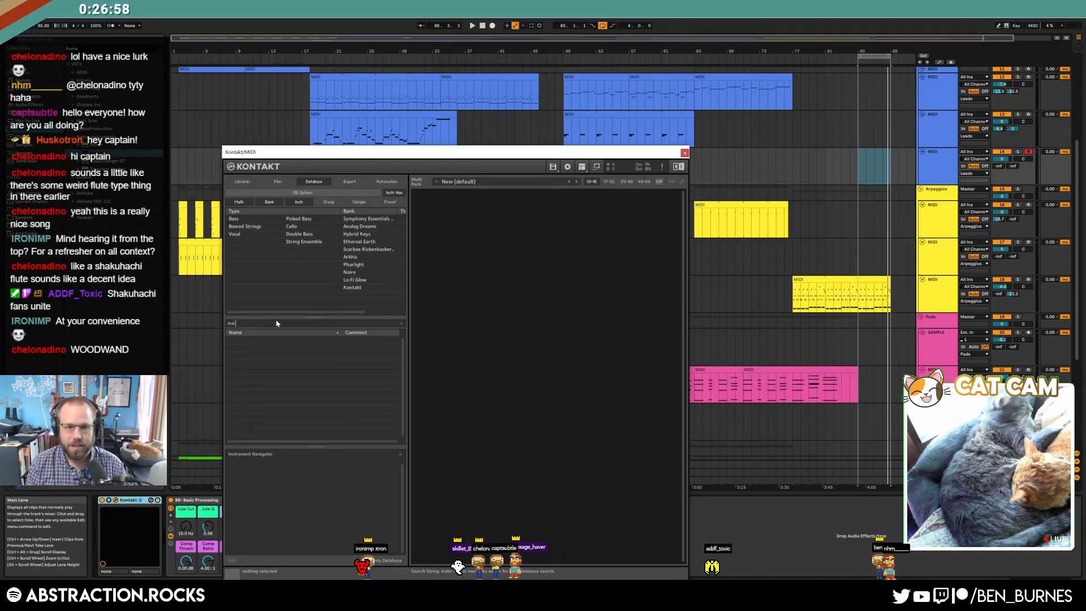
key("BackSpace")
key("BackSpace")
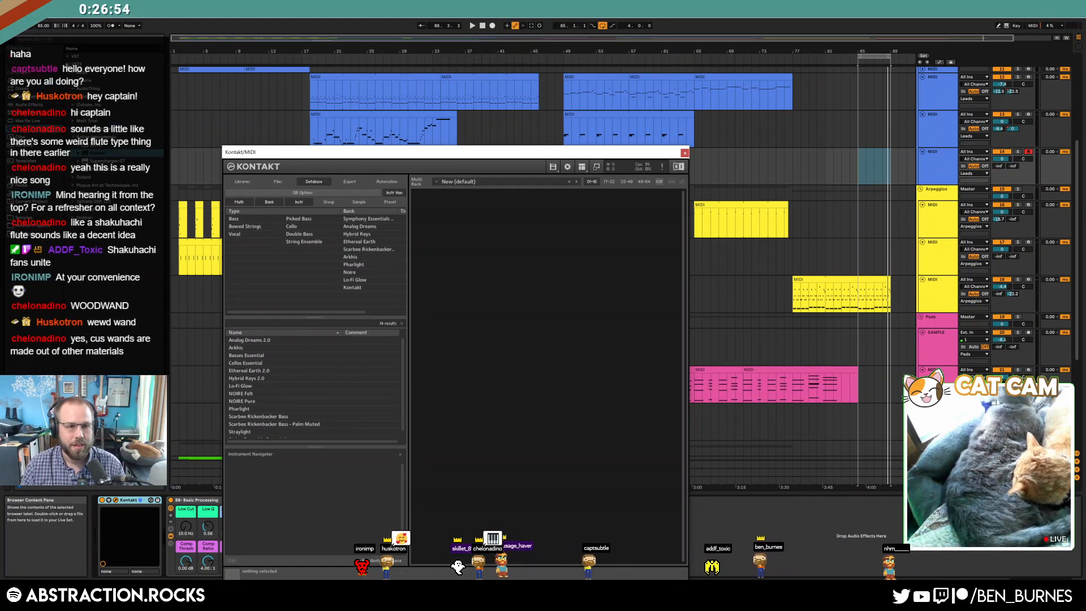
- Replace the new Leads track's instrument with Kontakt 5, search its database for "shaku" and load Shakuhachi
left_click(68, 57)
left_click(98, 211)
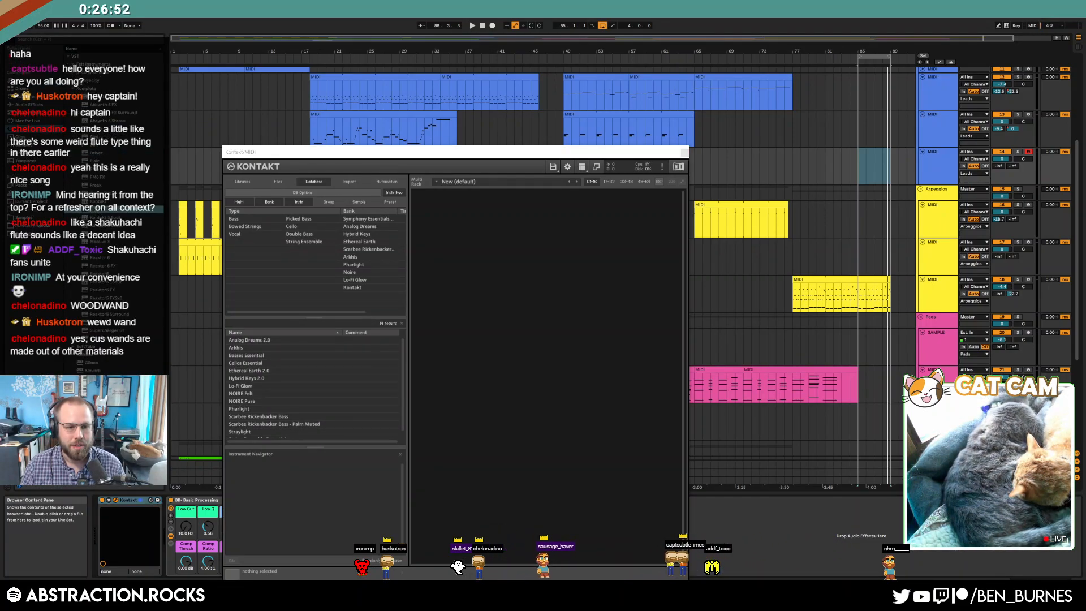
left_click_drag(123, 505, 125, 505)
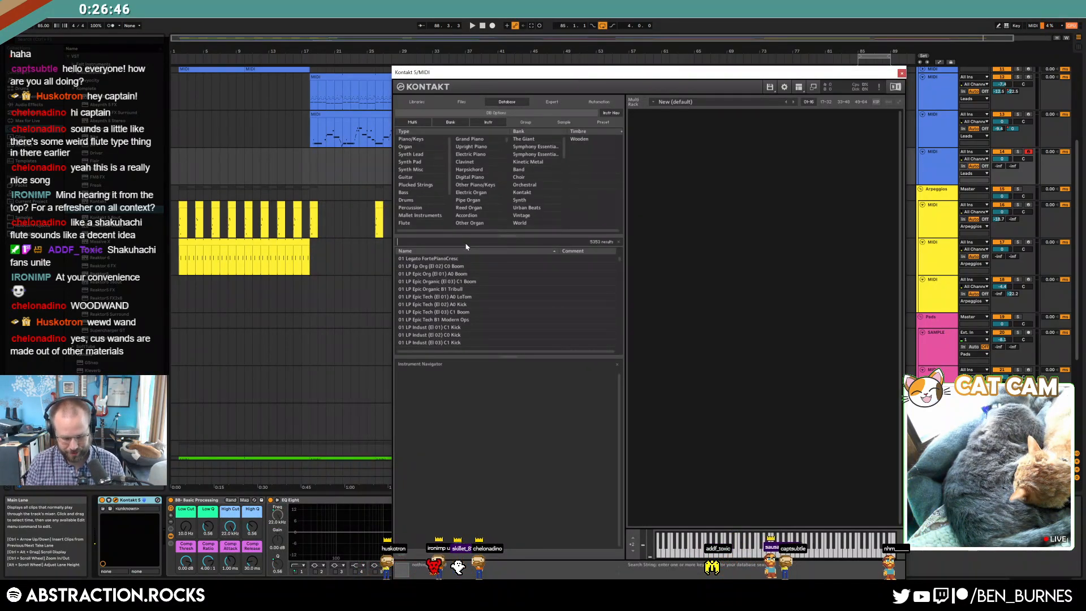
type("shako")
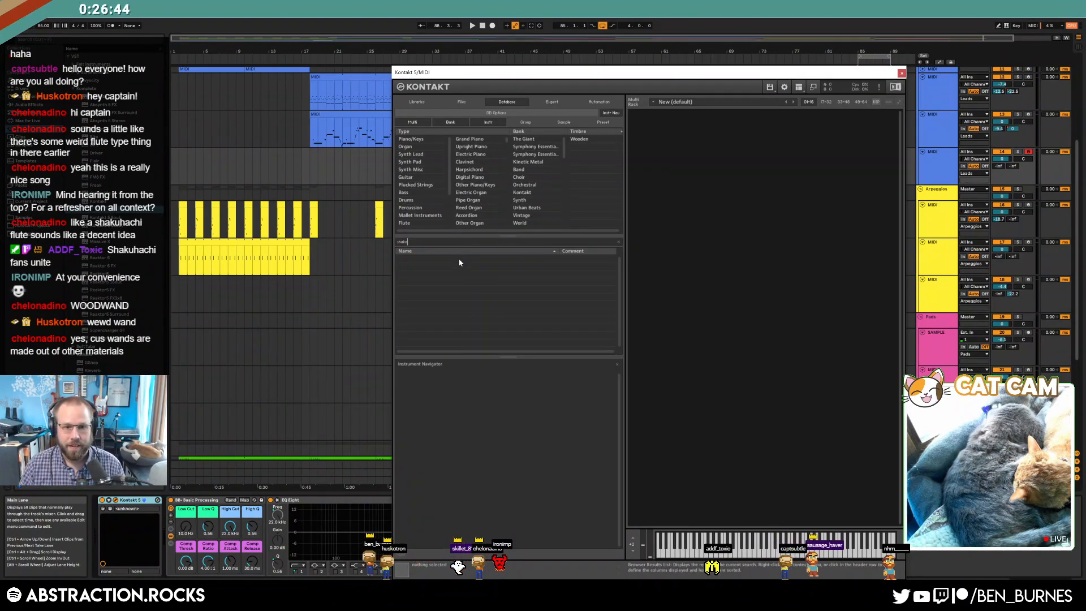
key("BackSpace")
type("u")
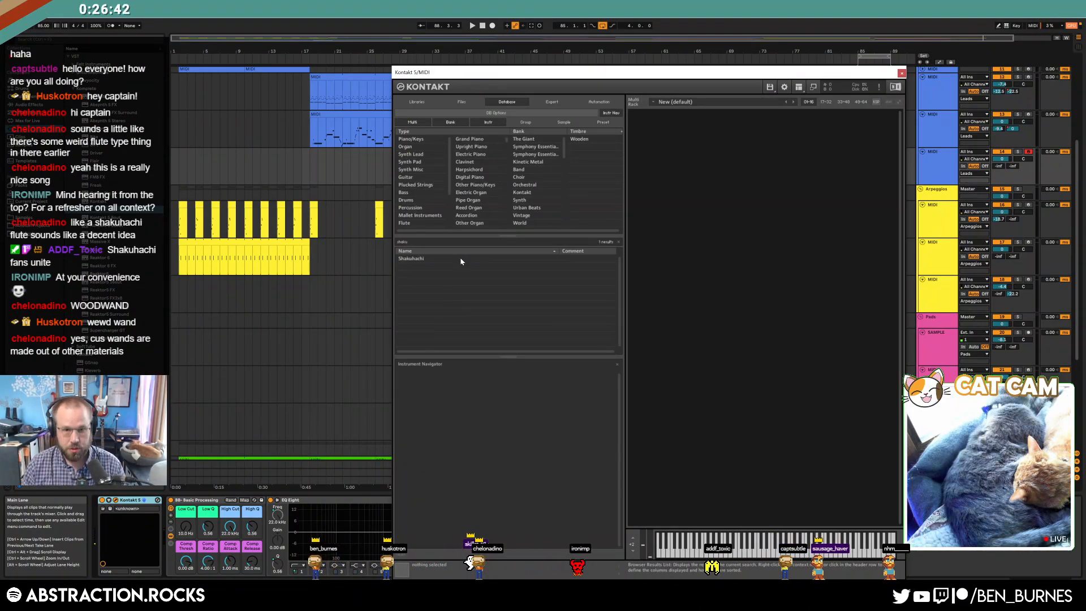
double_click(446, 257)
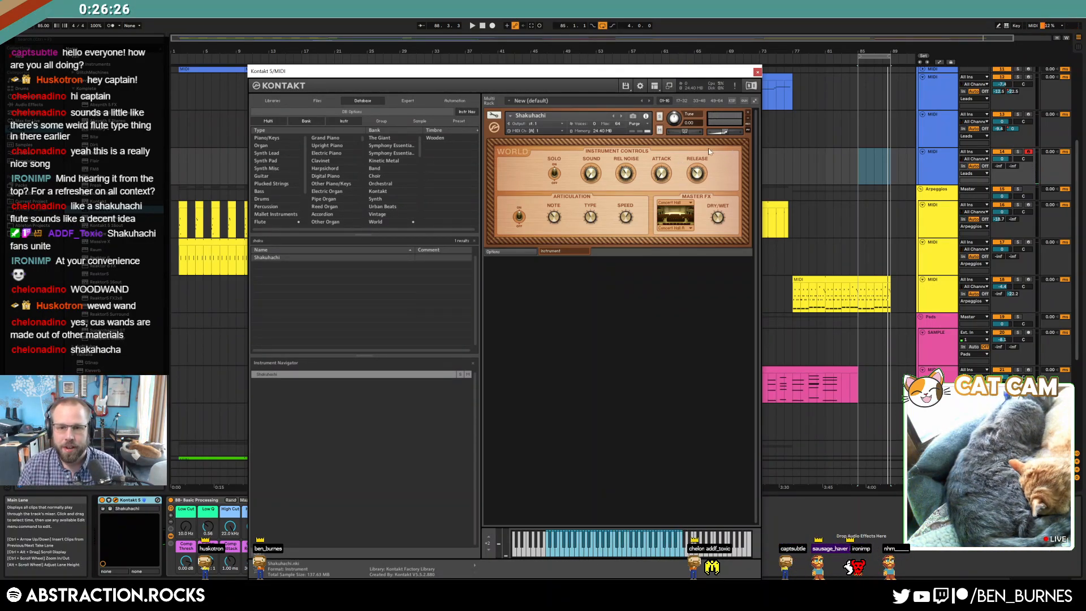
- Show the Shakuhachi's options and record a first take from bar 85 on the new Leads track
left_click(518, 252)
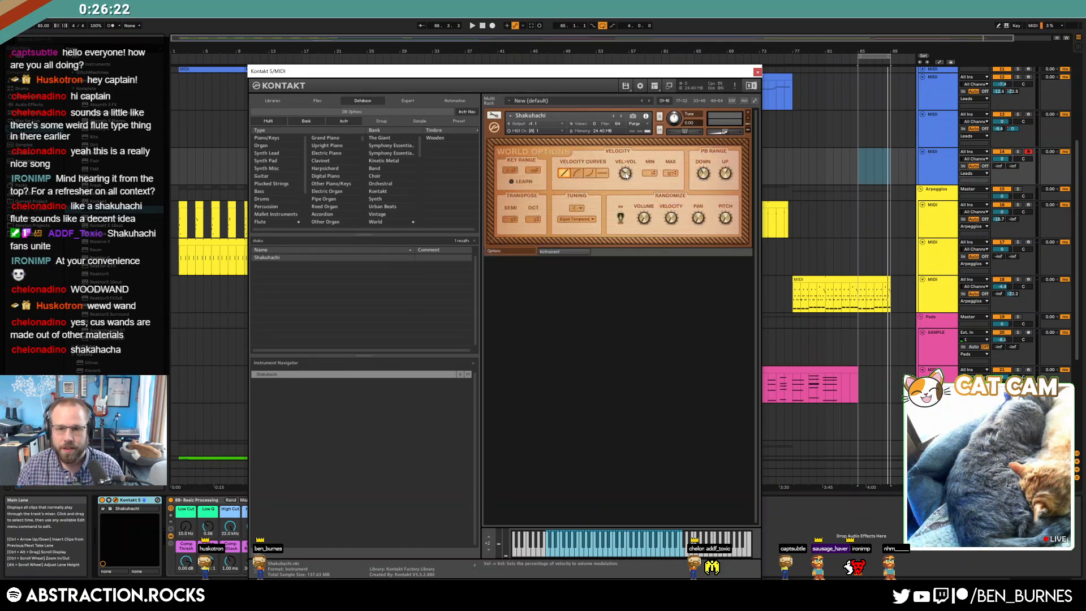
left_click(860, 164)
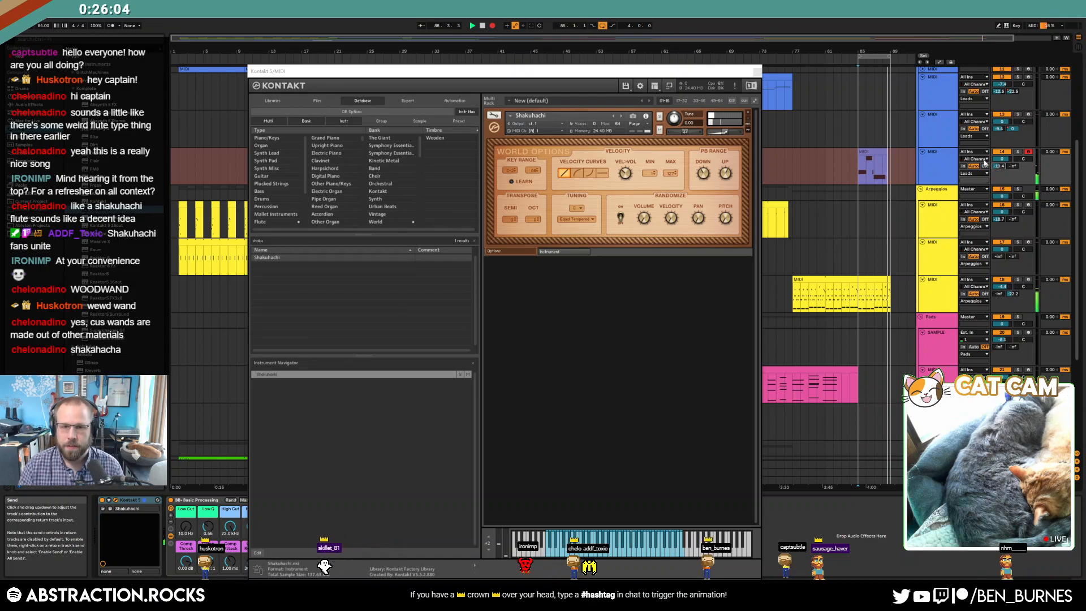
key("space")
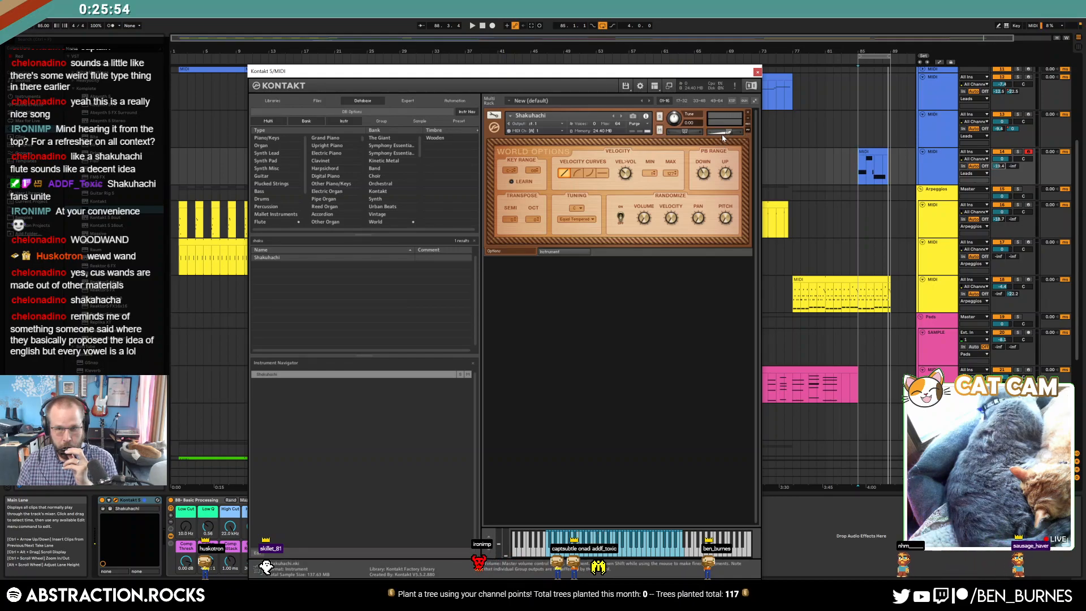
- Replace the first take with a new Shakuhachi recording over bars 85 to 89
left_click(864, 153)
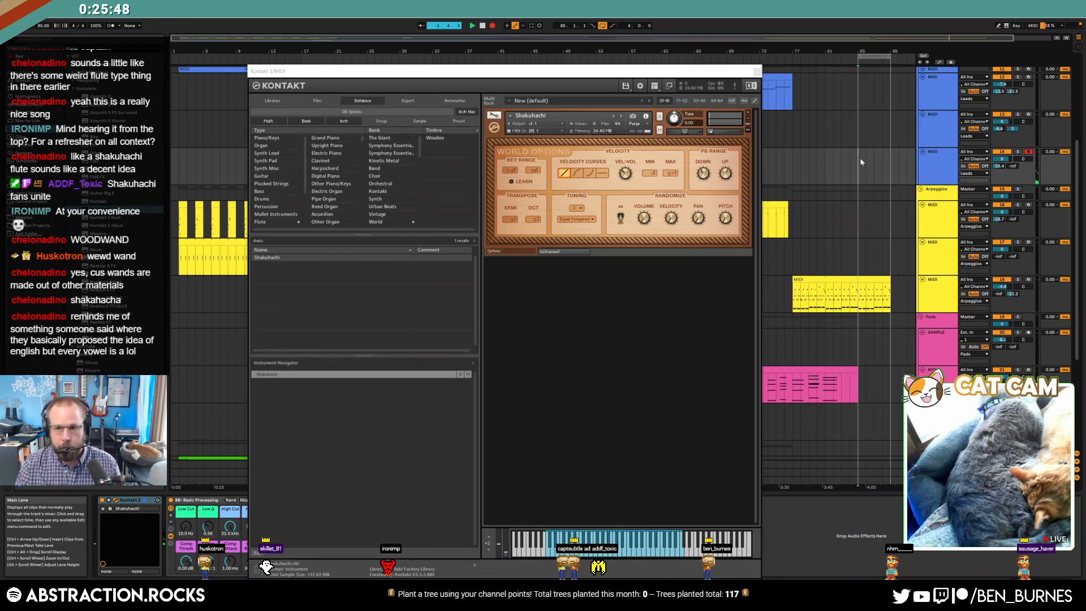
left_click(860, 159)
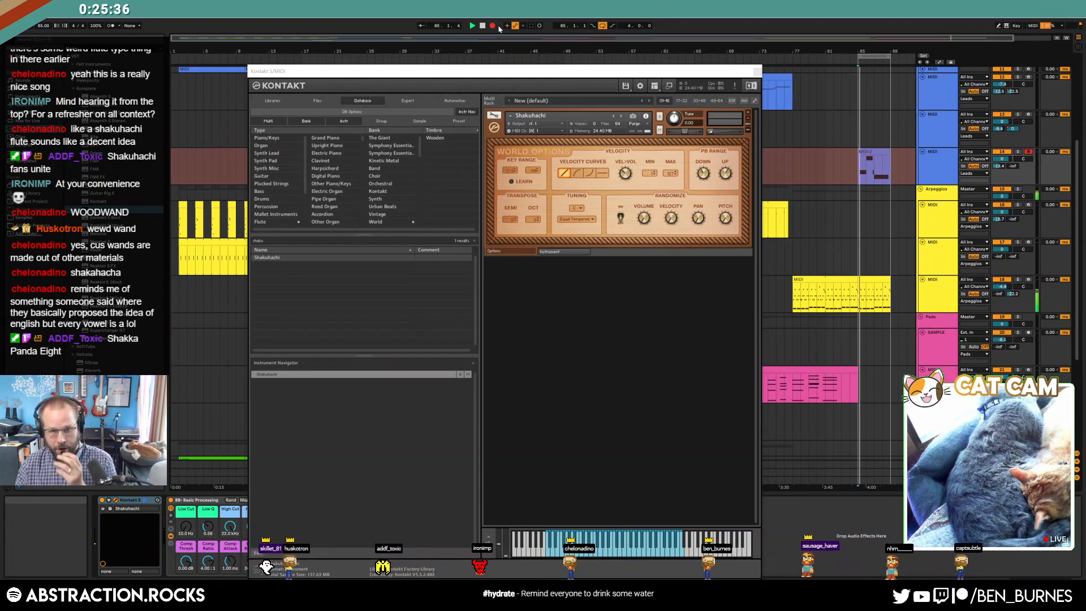
left_click(492, 26)
left_click(889, 168)
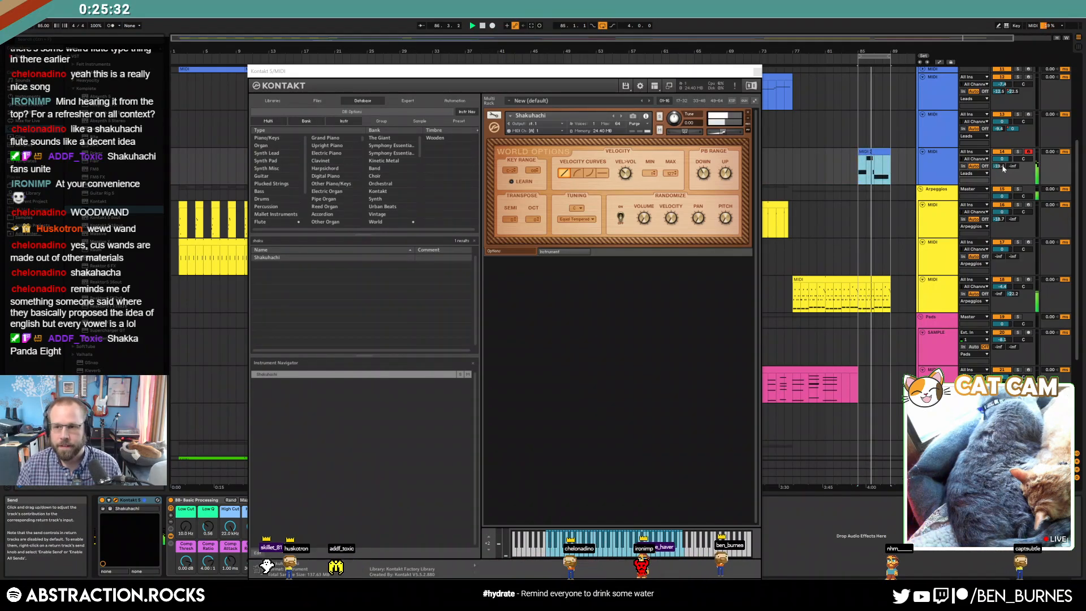
- Adjust the Shakuhachi track's volume, close the instrument window and play the song from the start
left_click(999, 167)
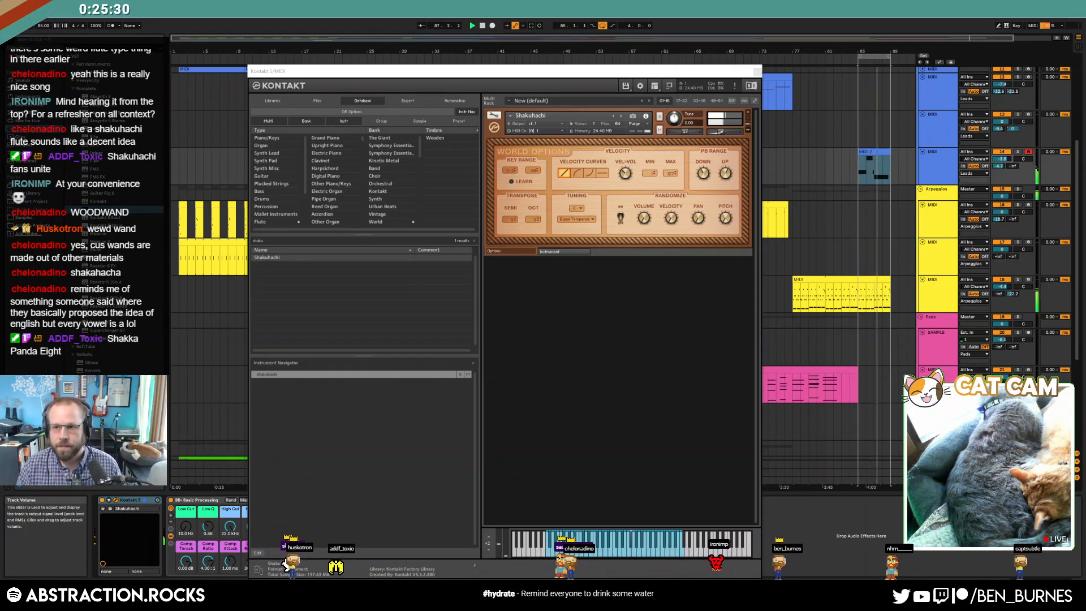
double_click(483, 25)
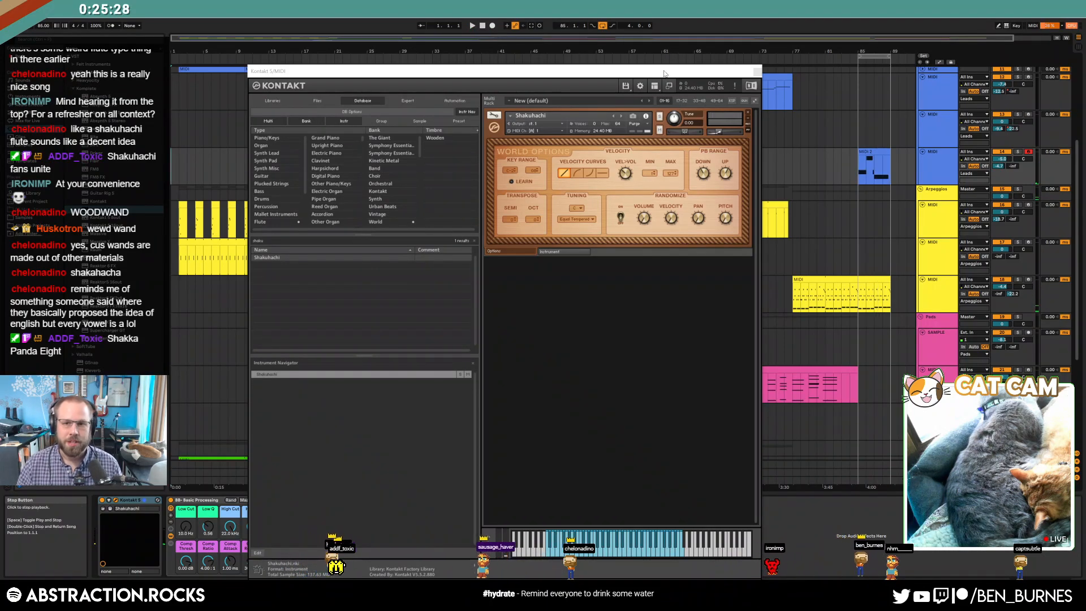
left_click(758, 72)
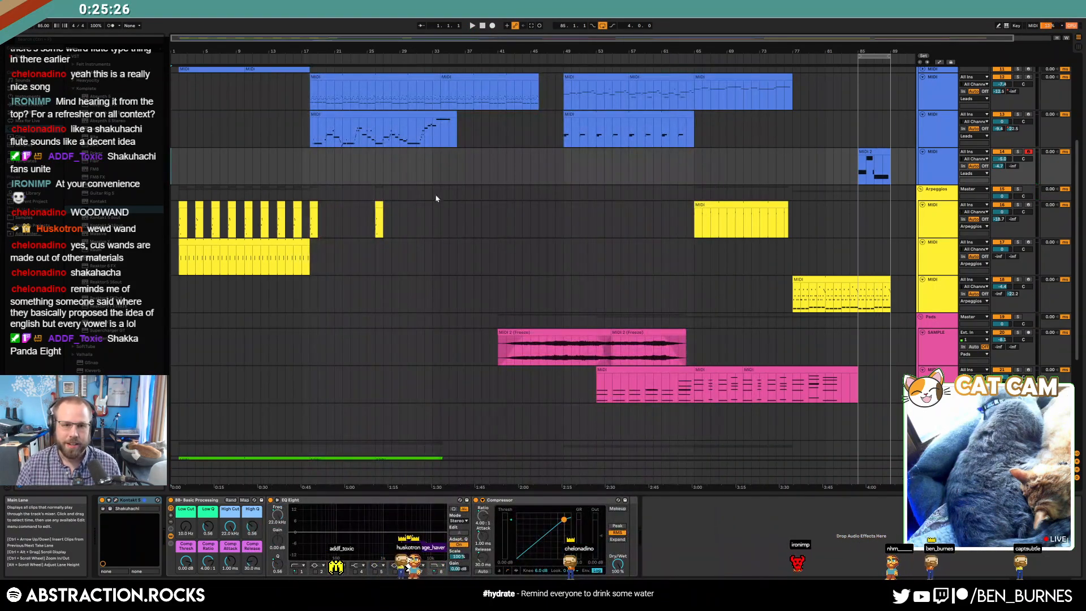
left_click(473, 26)
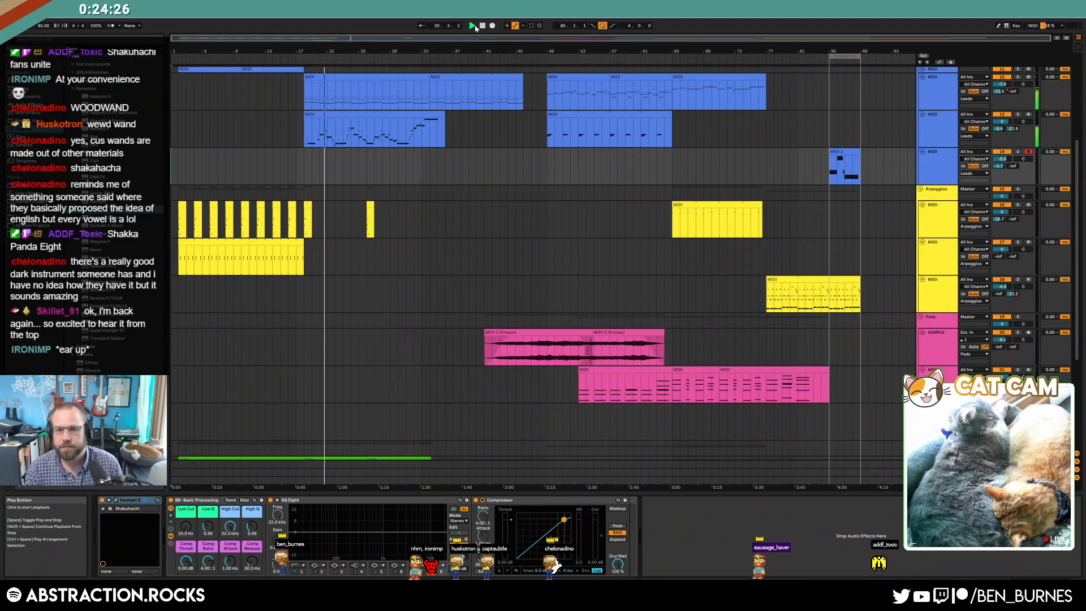
- Adjust oscillator B's level, waveform and envelope decay in the Operator of the third Arpeggios track
left_click(809, 279)
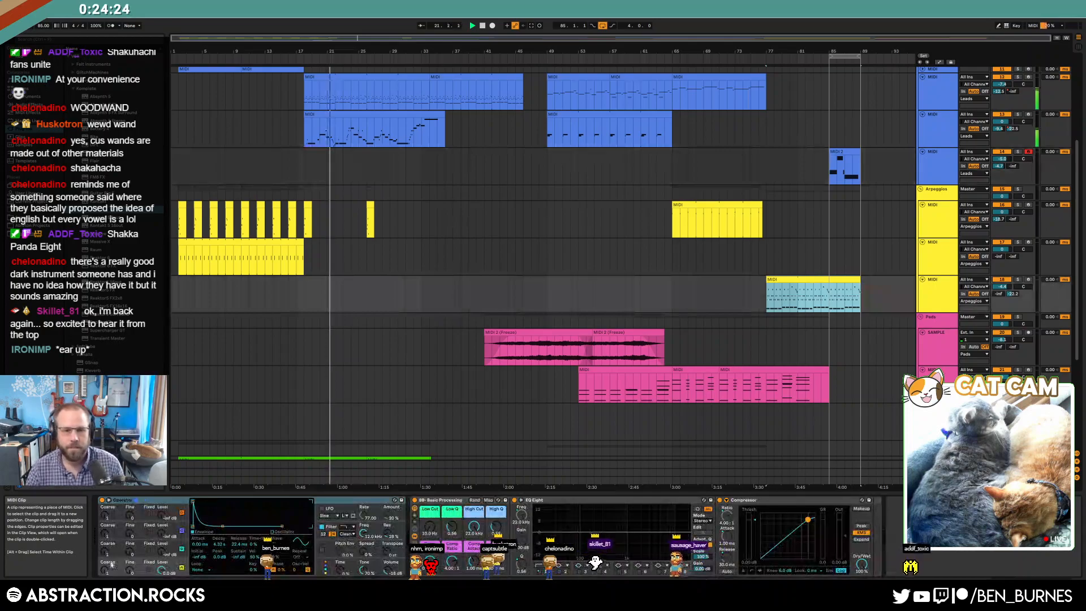
left_click_drag(363, 551, 363, 538)
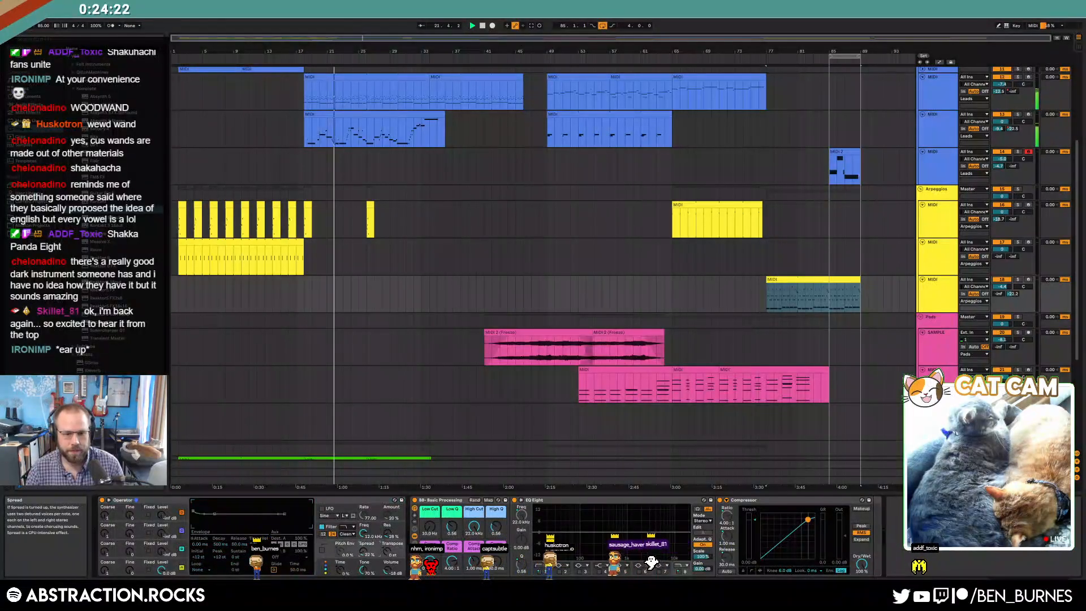
left_click_drag(163, 551, 208, 527)
left_click(275, 544)
left_click(285, 512)
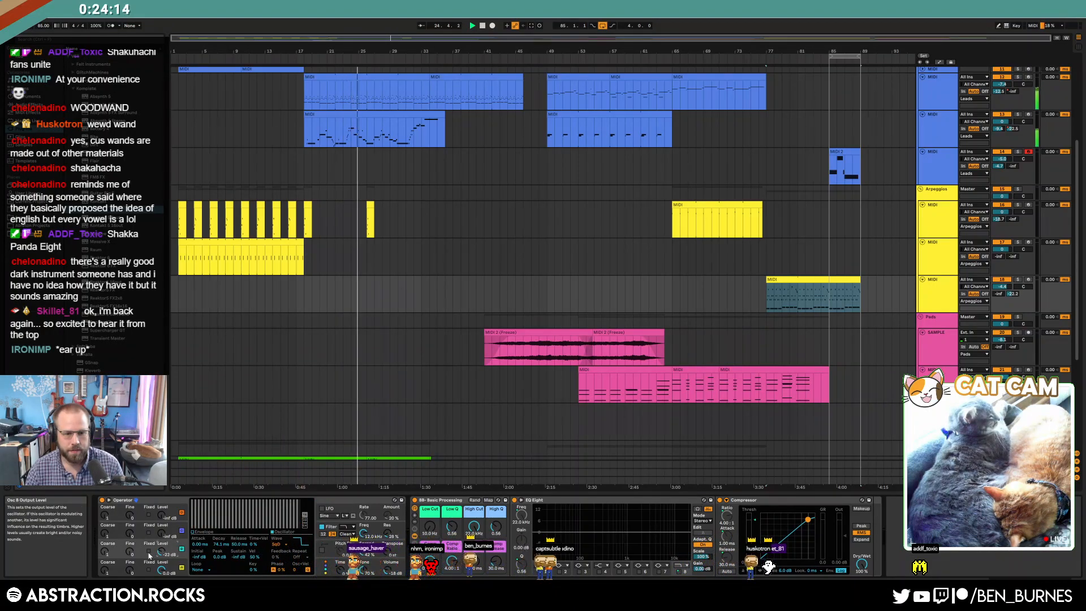
left_click(209, 533)
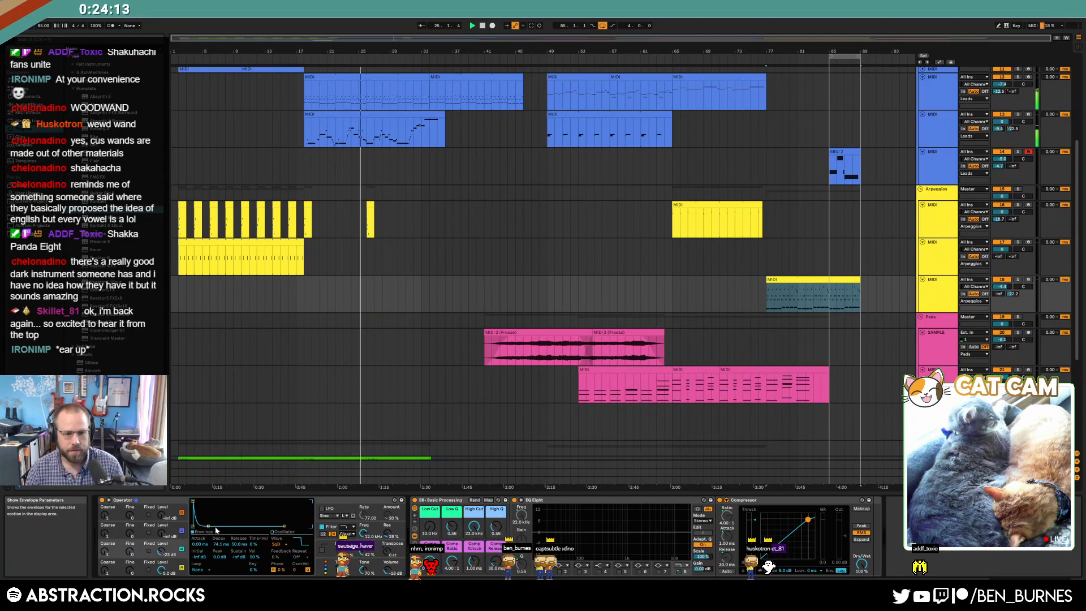
left_click(163, 556)
left_click(123, 547)
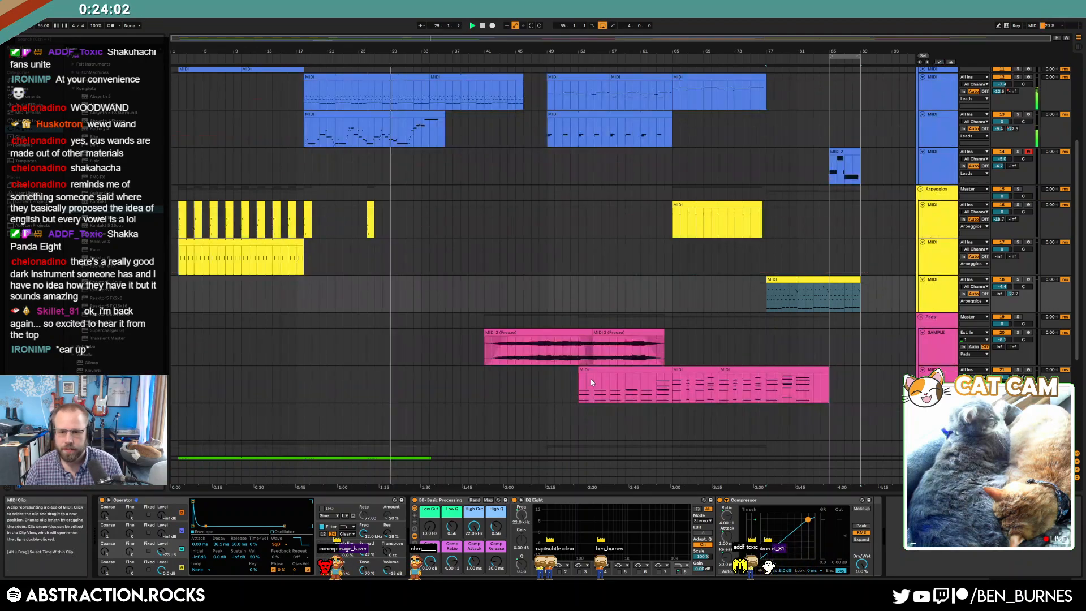
- Copy the opening two-bar chord of the lower Pads track to bar 85 and duplicate it at bar 87
left_click(587, 388)
left_click(830, 384)
key("ctrl+v")
key("ctrl+d")
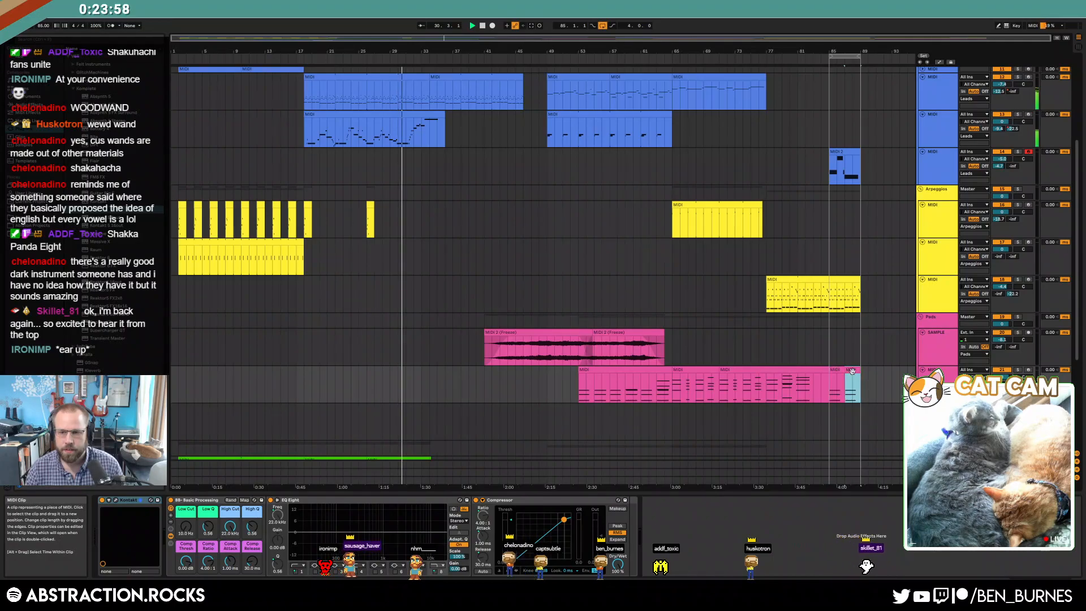
- Change the chord in the Pads clip at bar 87 to C#1, F#1 and C#2
double_click(852, 373)
key("Up")
scroll(532, 467, "down", 2)
left_click_drag(475, 492, 504, 543)
key("Up")
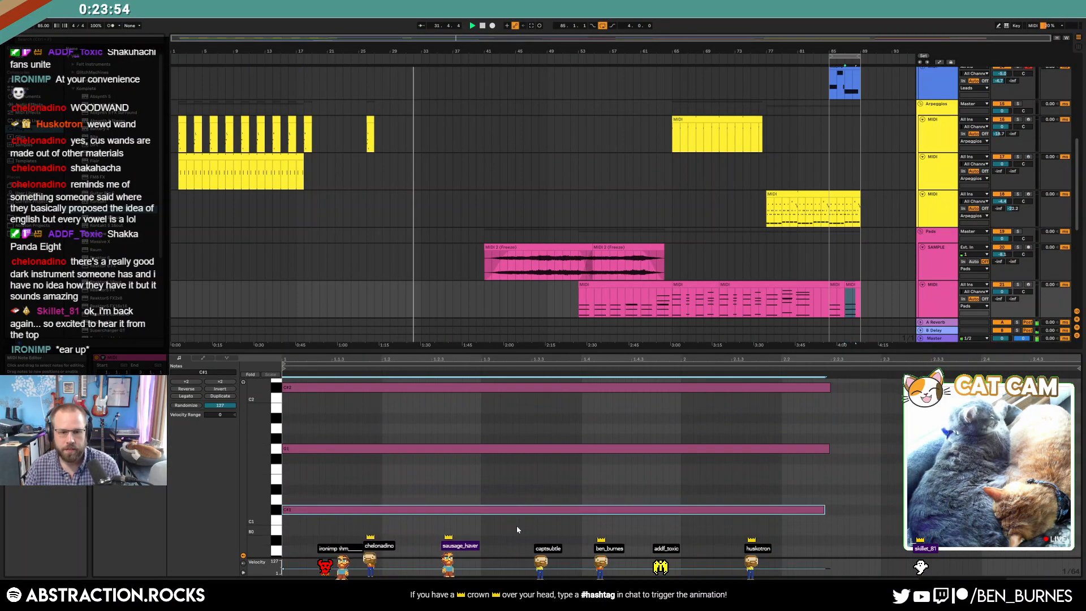
left_click(422, 450)
key("Down")
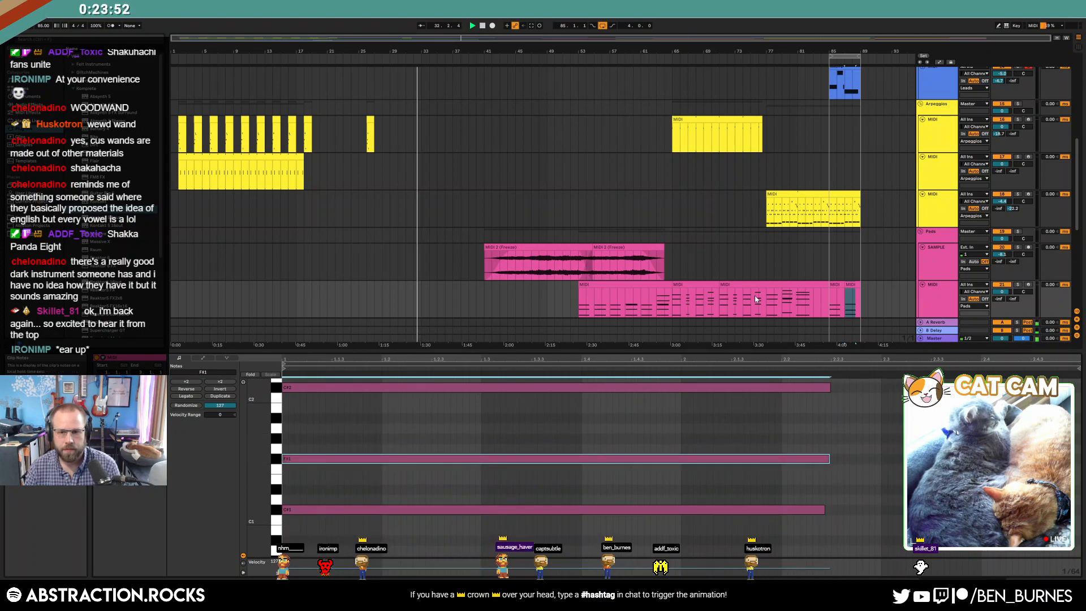
- Check the chords in the earlier Pads clips and lower the bar 87 clip's middle note to F1
left_click(619, 285)
left_click(696, 299)
left_click_drag(264, 476, 258, 468)
scroll(648, 411, "down", 1)
left_click(854, 284)
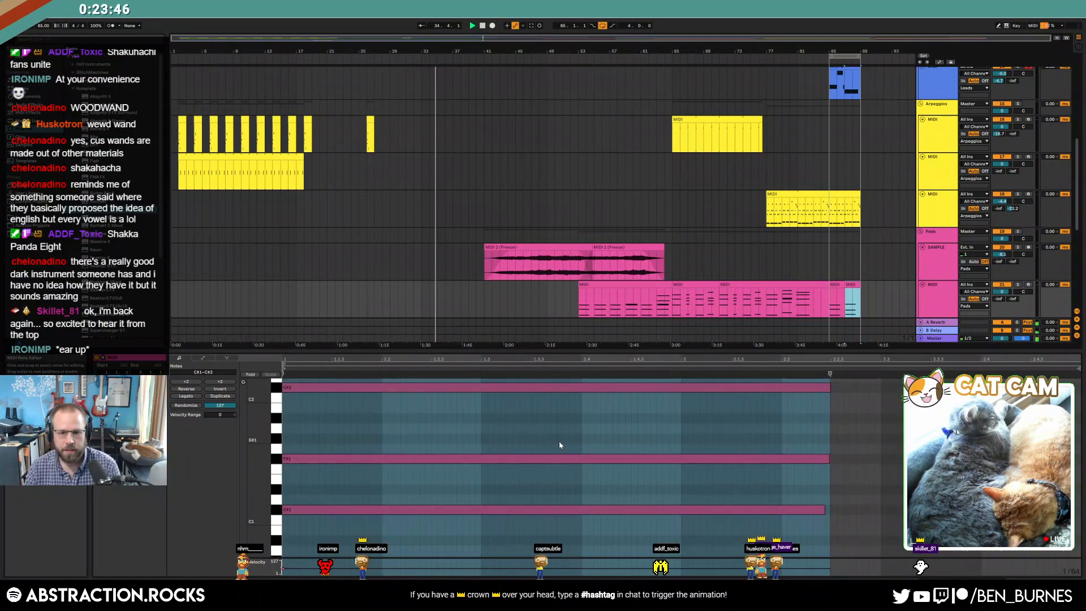
left_click(579, 458)
key("Down")
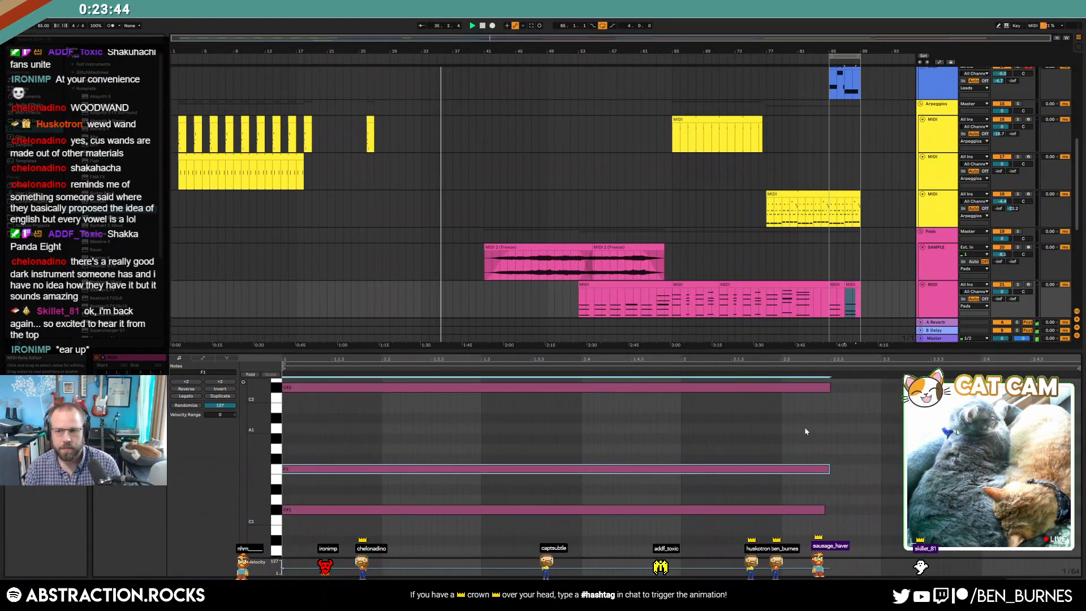
- Close the Pads clip editor and fold the three lower tracks of the Leads group
key("shift+Tab")
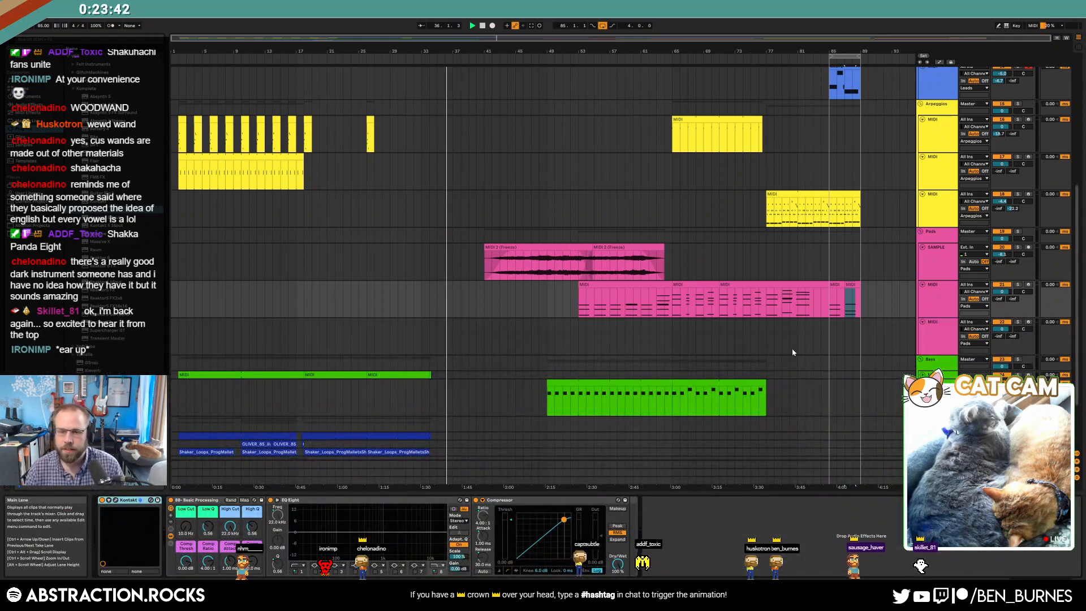
left_click(831, 382)
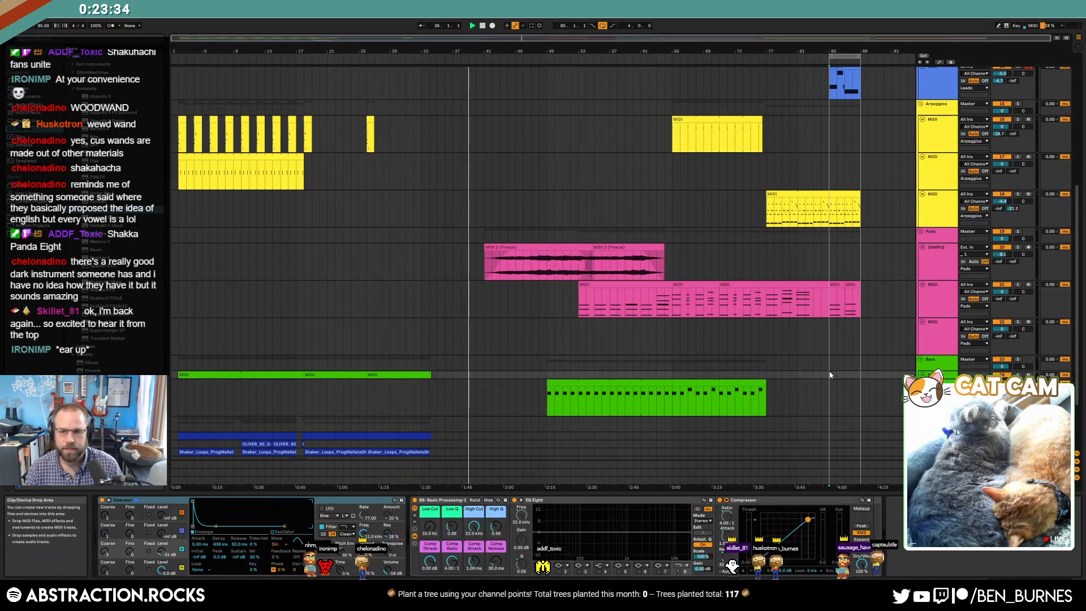
scroll(837, 383, "up", 3)
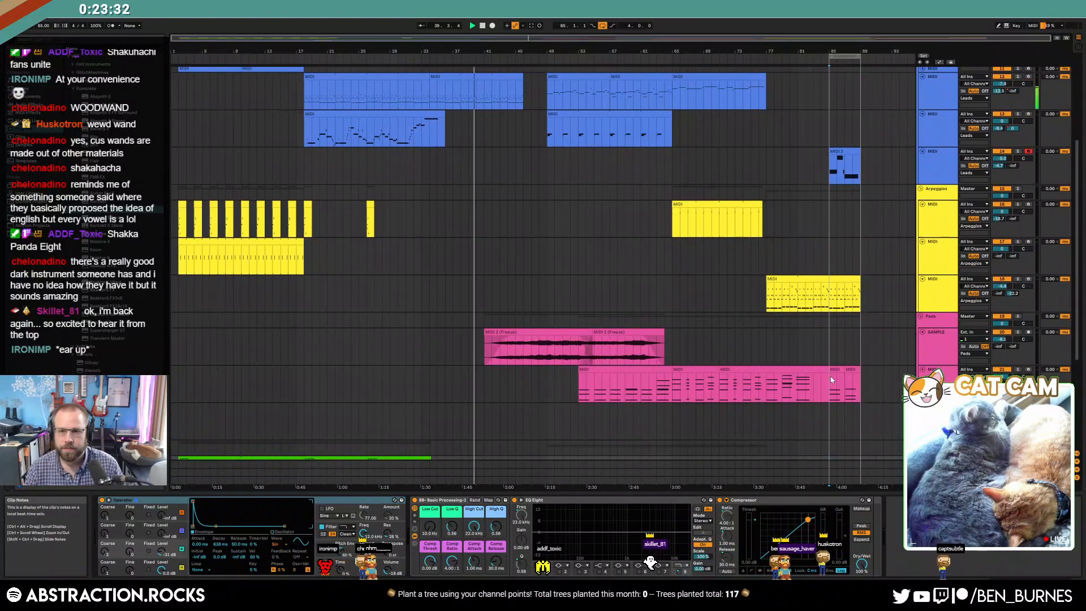
scroll(776, 340, "down", 6)
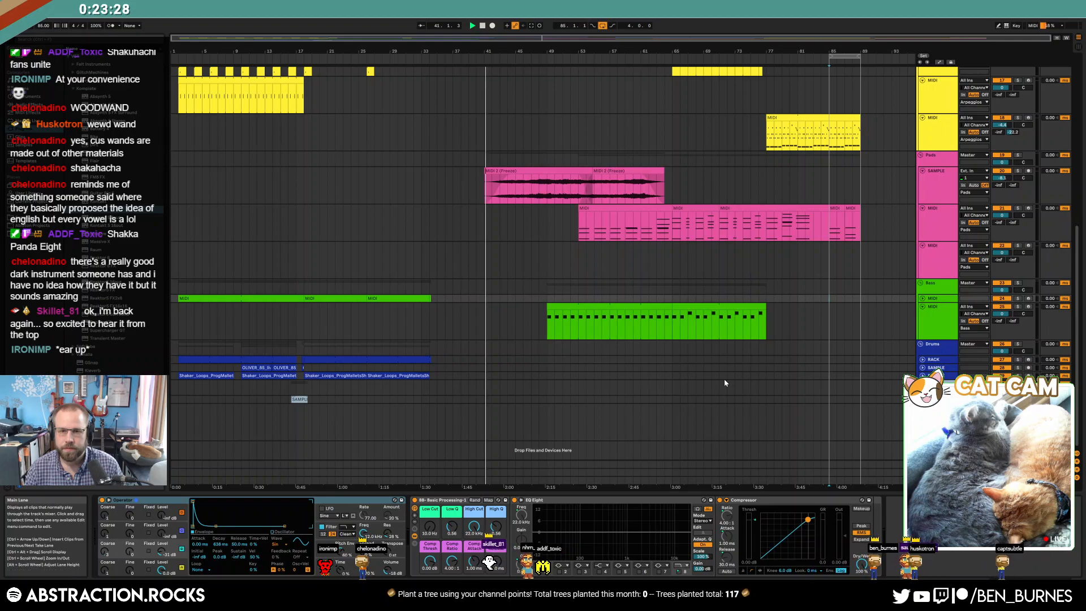
scroll(753, 388, "up", 6)
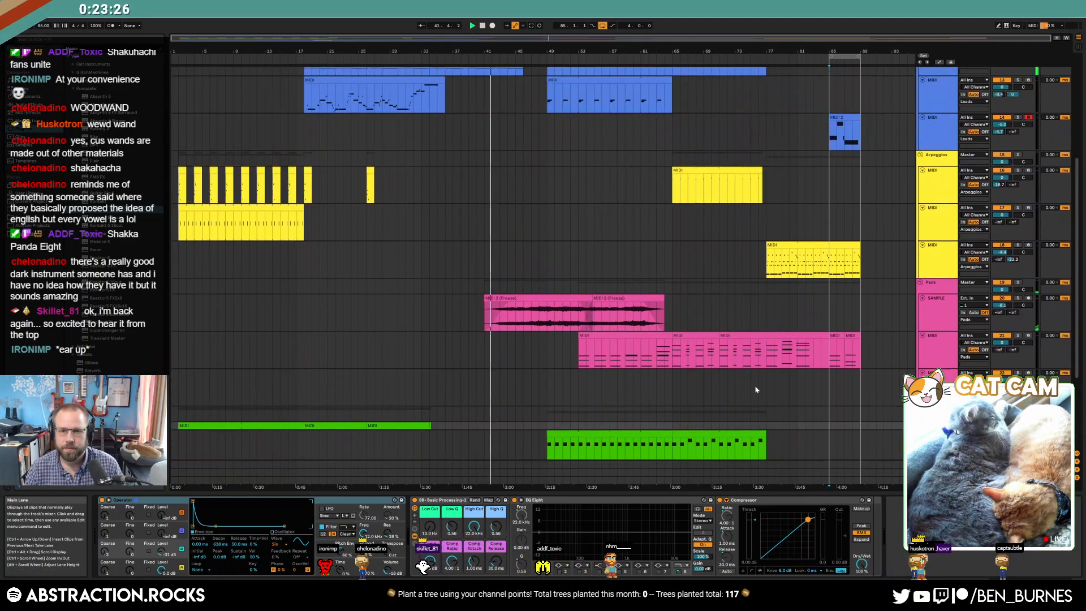
scroll(755, 387, "up", 1)
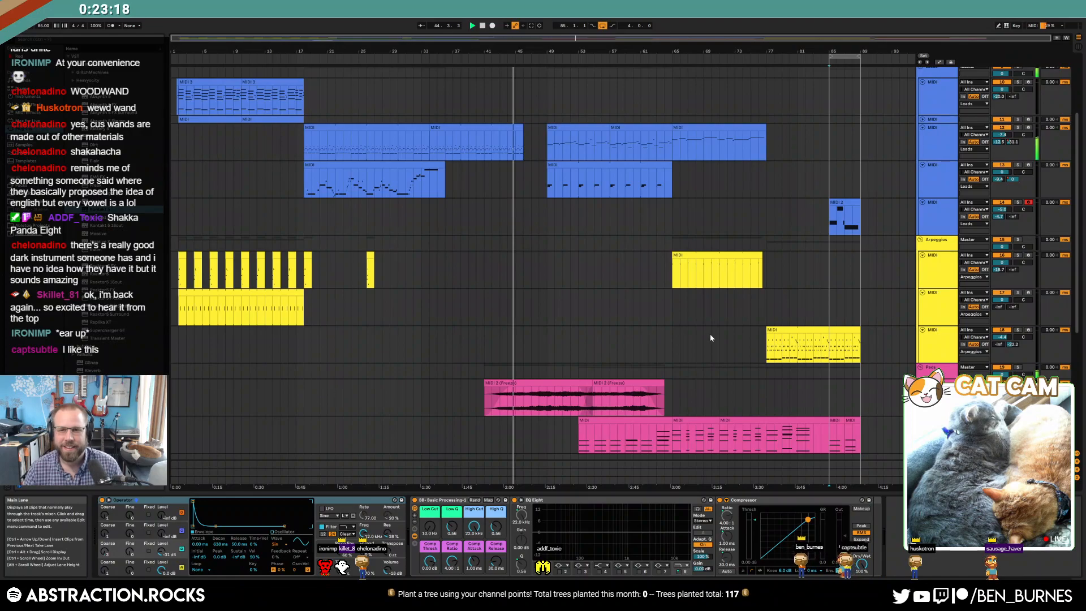
scroll(701, 326, "up", 3)
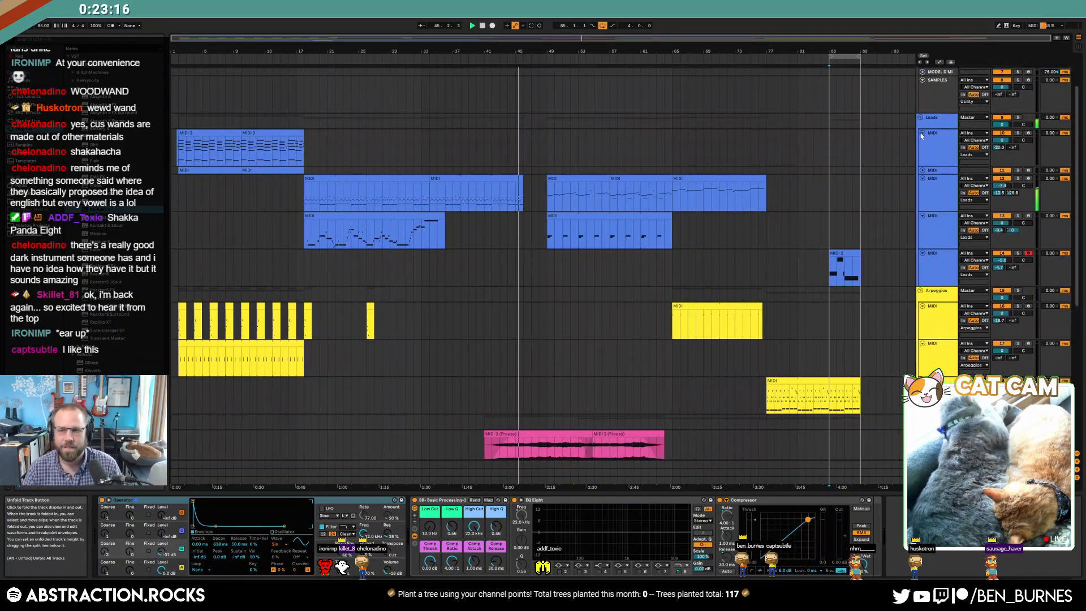
left_click(927, 180)
left_click(922, 178)
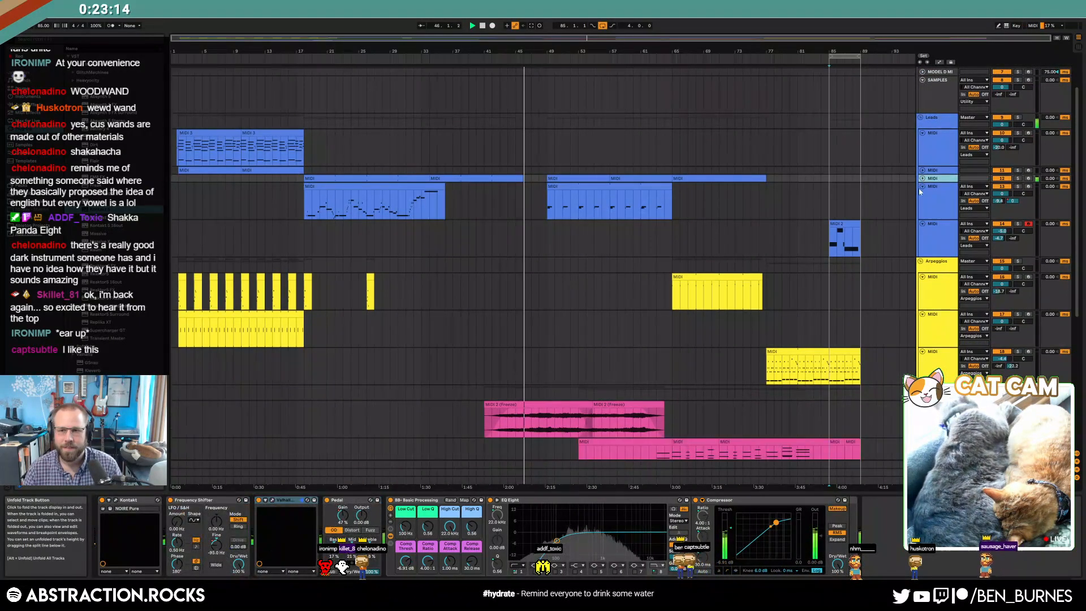
left_click(923, 187)
left_click(922, 195)
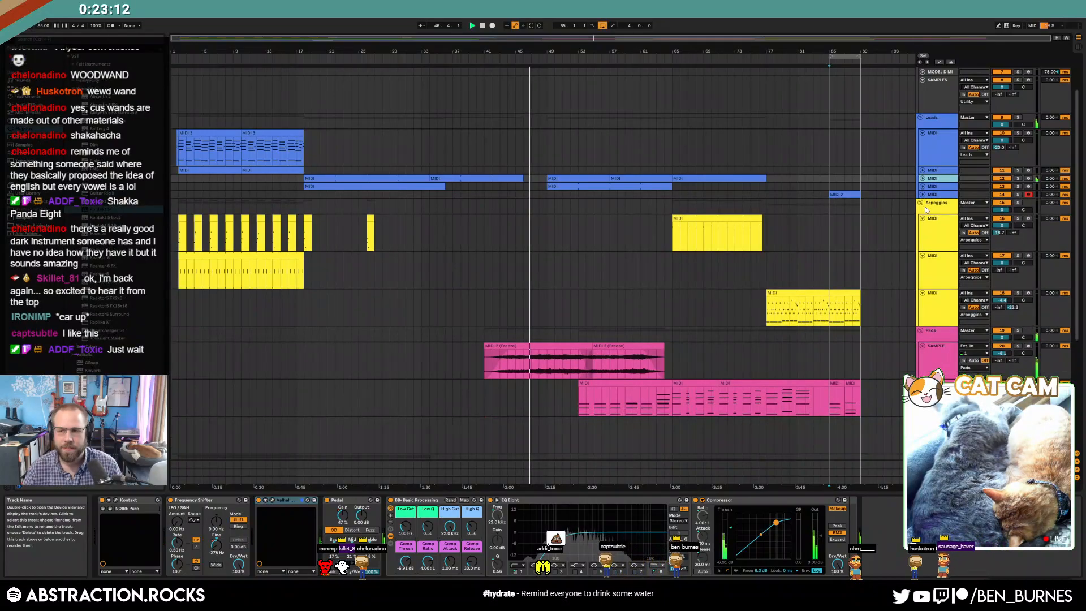
- Fold the first two Arpeggios tracks and the frozen SAMPLE track in the Pads group
left_click(923, 218)
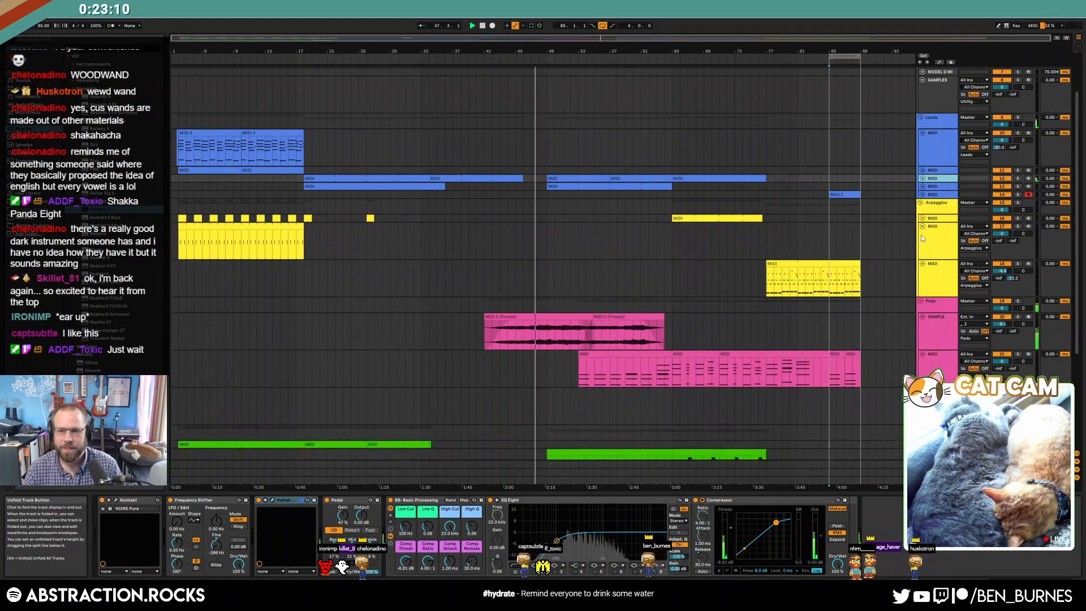
left_click(922, 227)
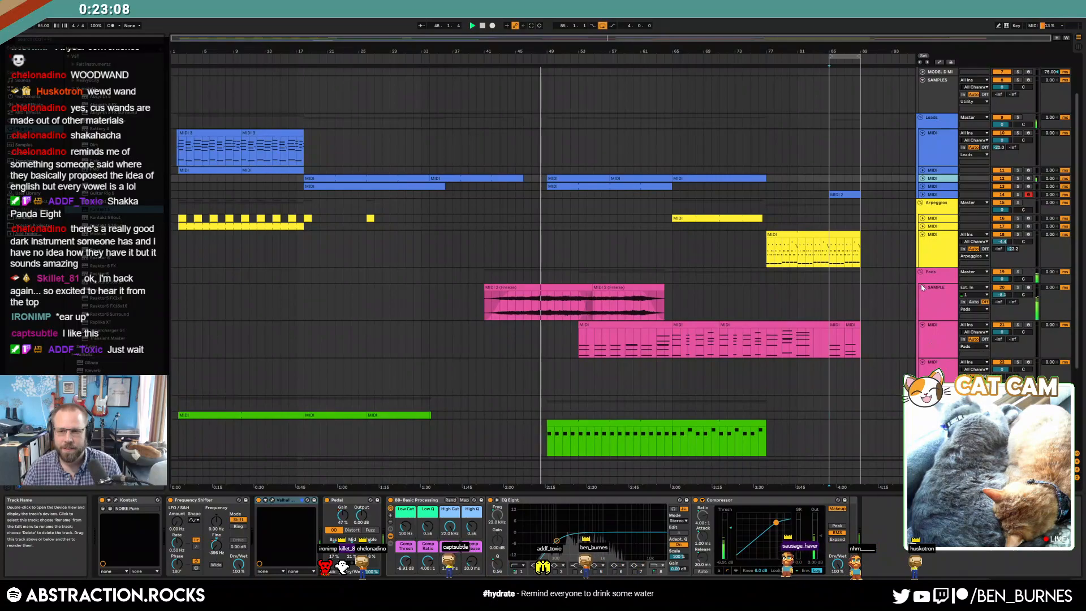
left_click(922, 288)
left_click(922, 332)
left_click(923, 333)
- Delete the empty MIDI track at the end of the Pads group and fold the lower Bass track
left_click(494, 319)
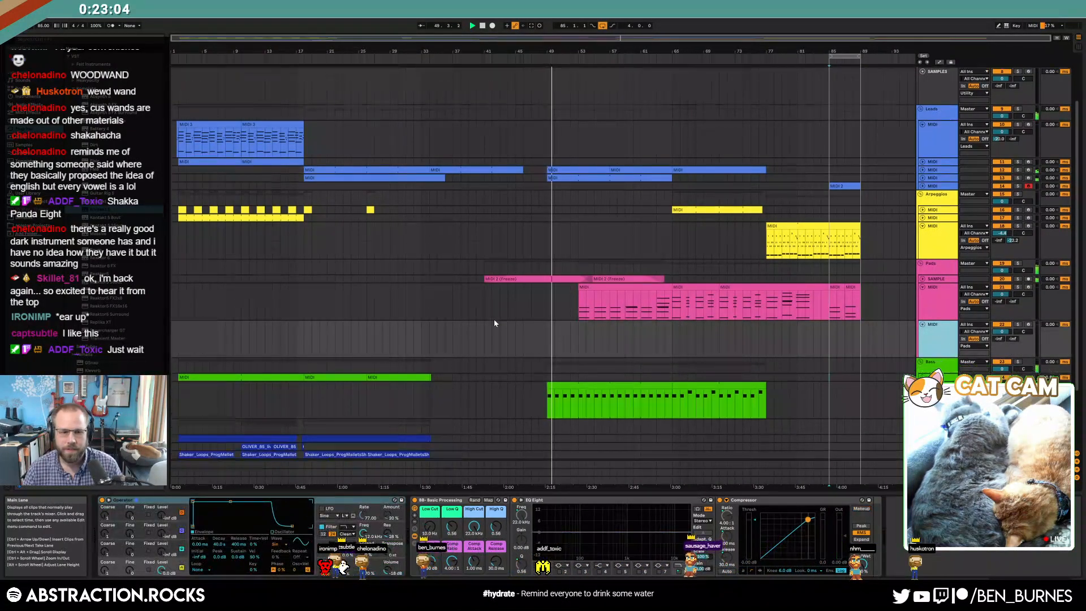
scroll(495, 317, "down", 5)
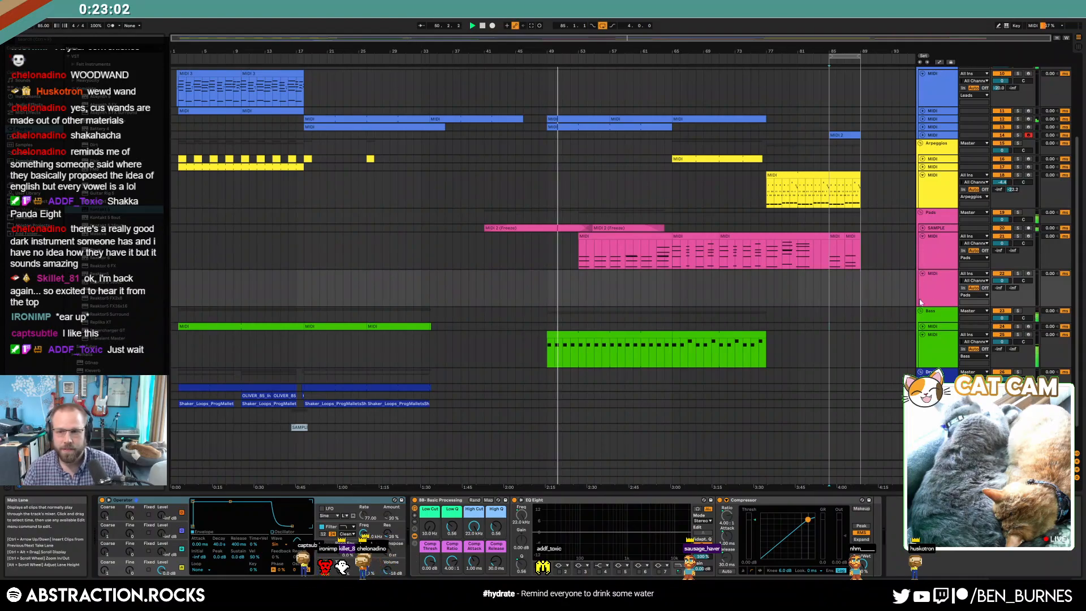
key("Delete")
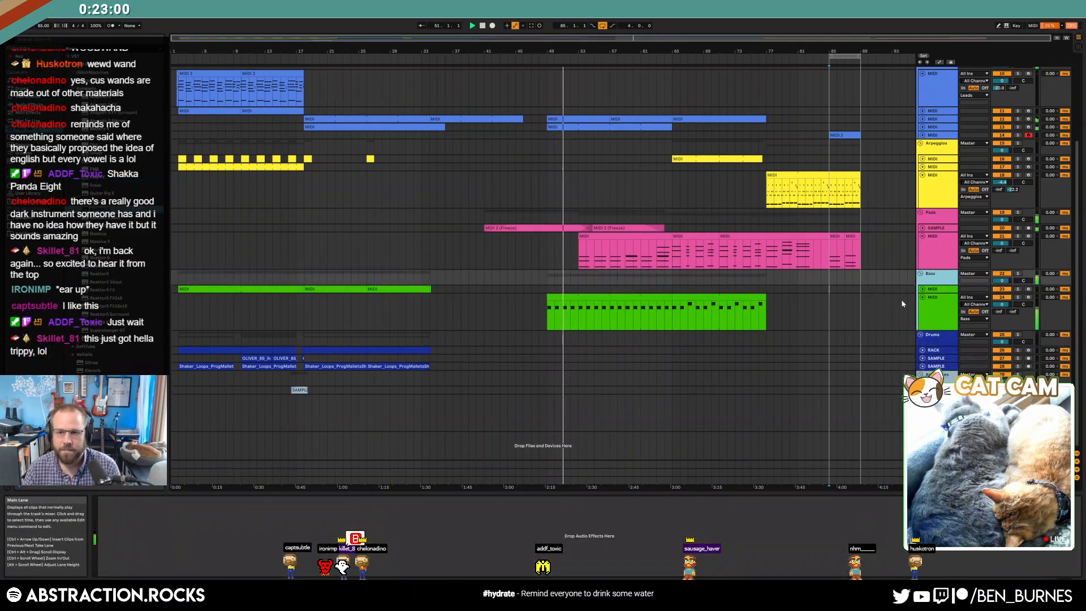
left_click(921, 298)
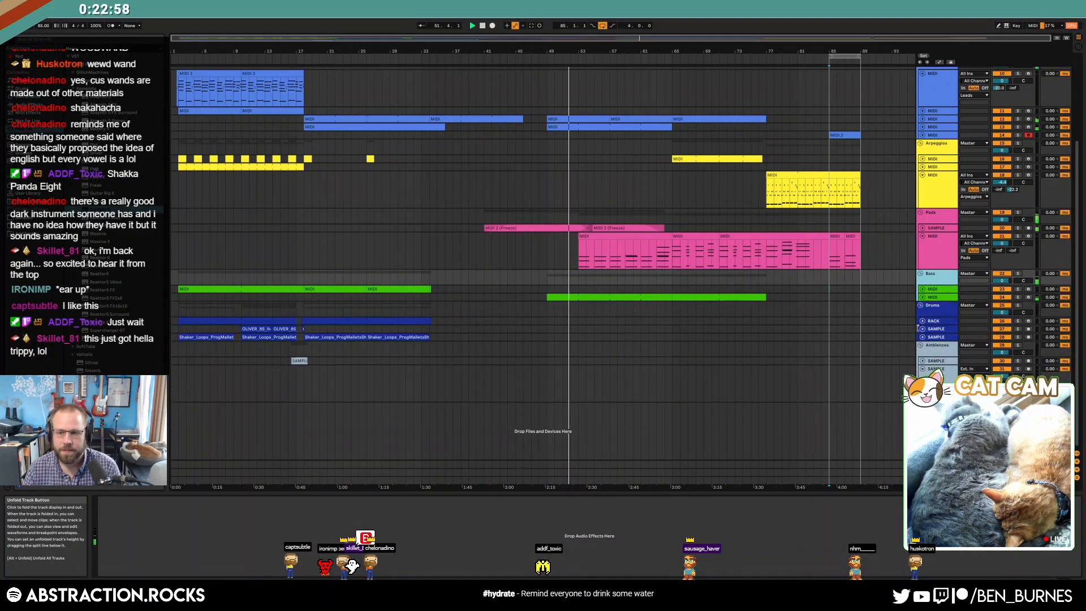
- Place the OLIVER drum loop at bars 85 to 89 on its Drums track and arm the first Leads track
left_click(753, 334)
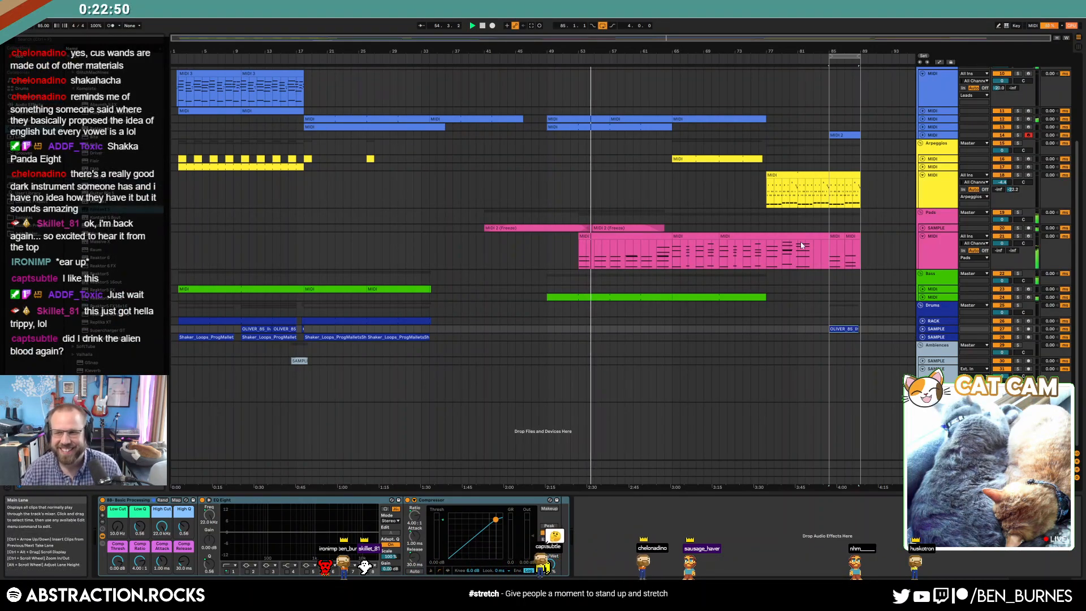
scroll(797, 238, "up", 2)
scroll(796, 237, "up", 3)
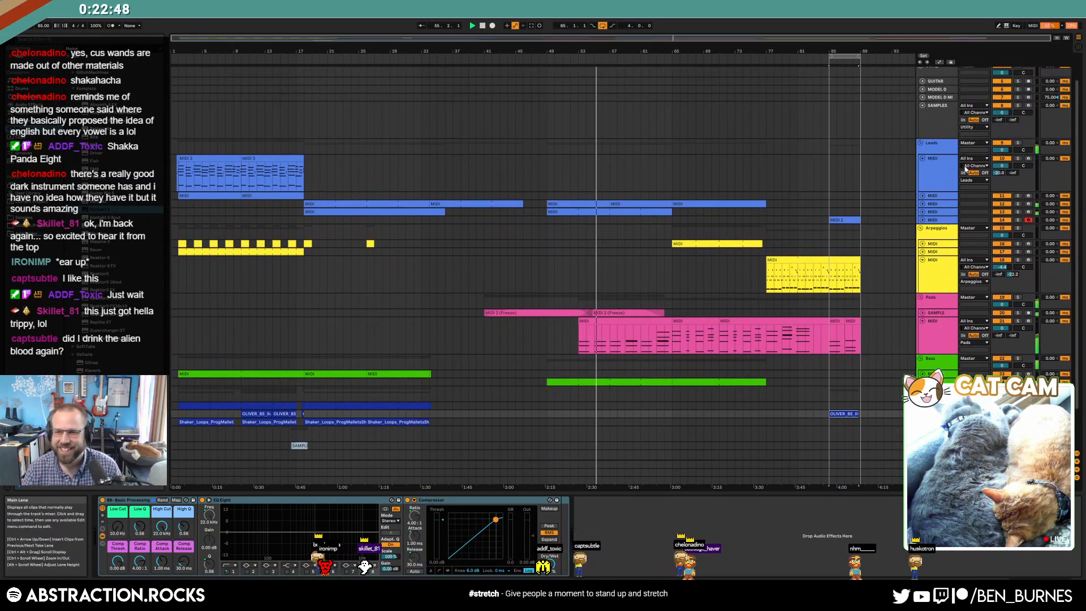
left_click(948, 172)
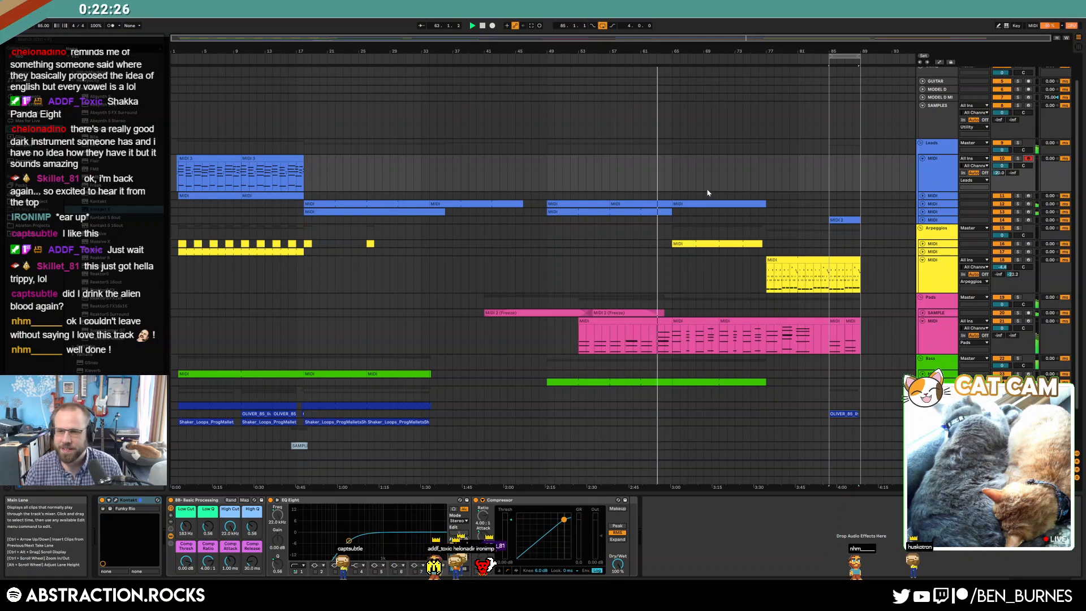
- Examine the low notes of the chords in the lower Pads track's first clip at bar 53
double_click(653, 327)
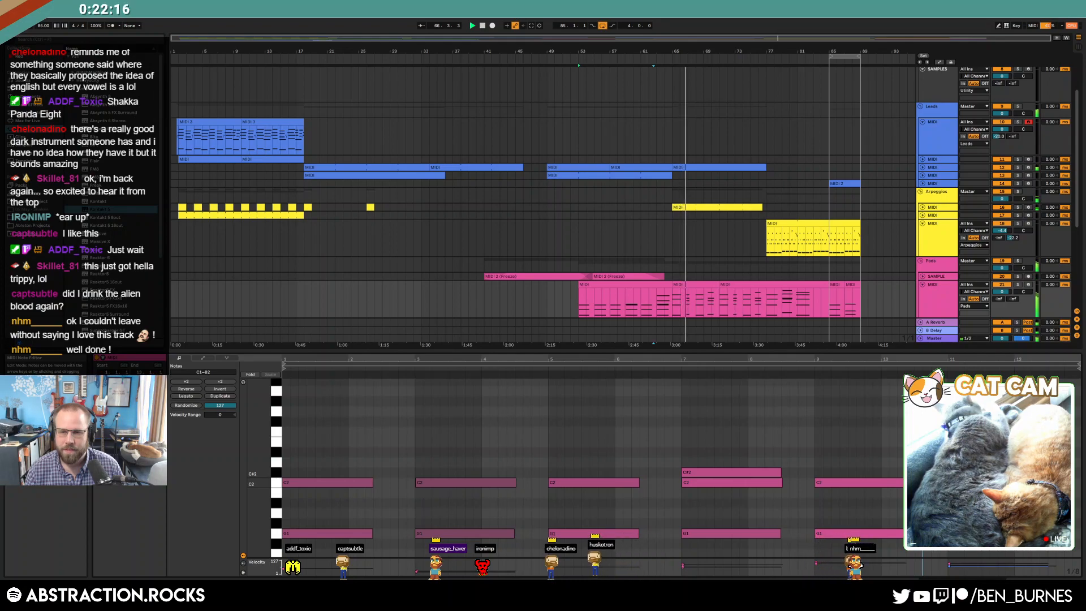
scroll(588, 463, "down", 2)
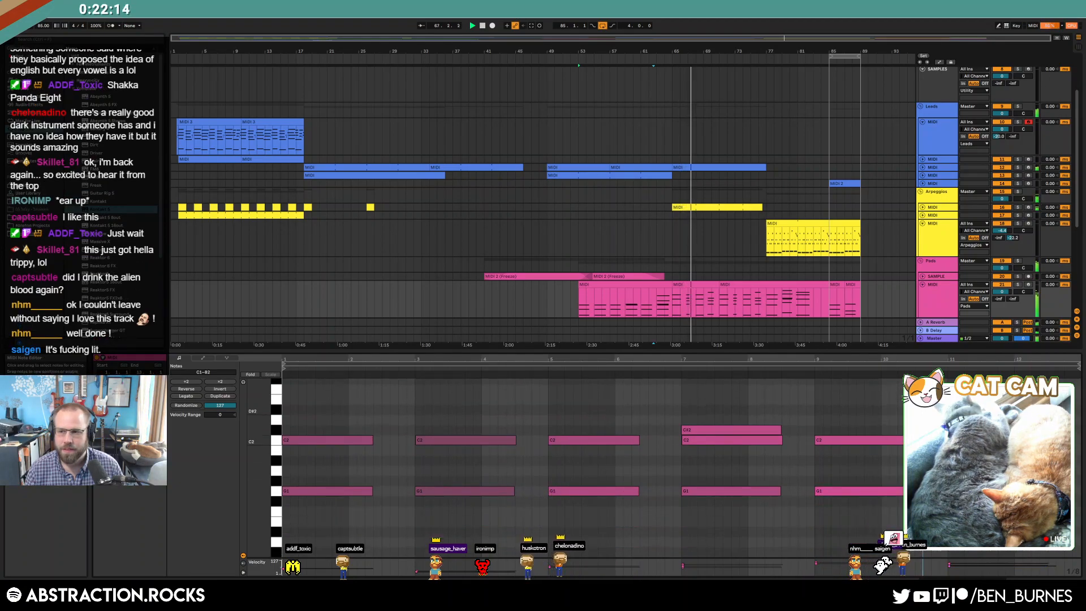
left_click(757, 491)
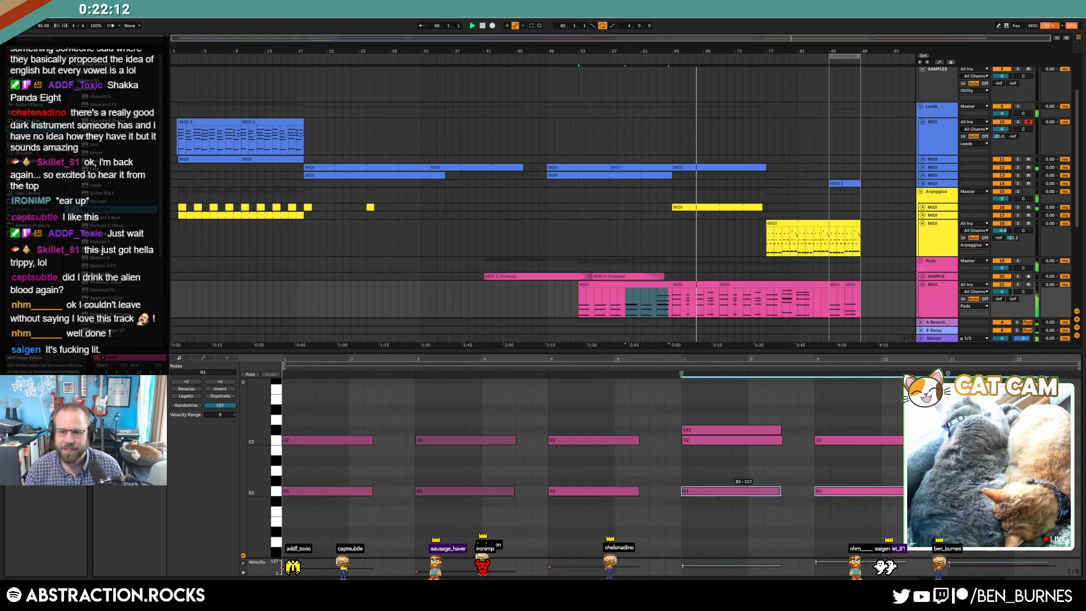
left_click(899, 502)
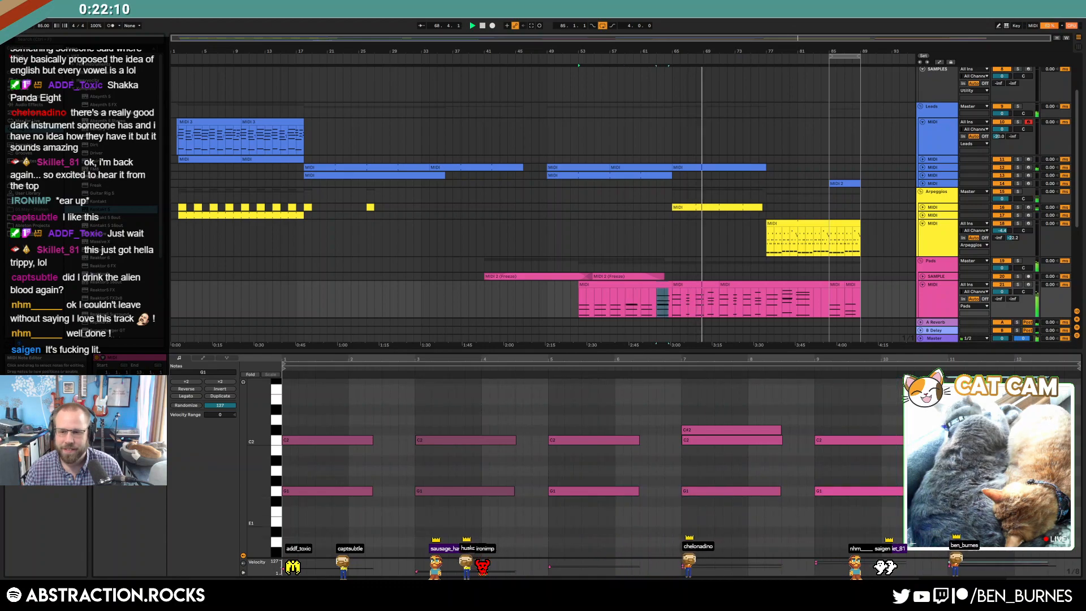
scroll(566, 464, "up", 2)
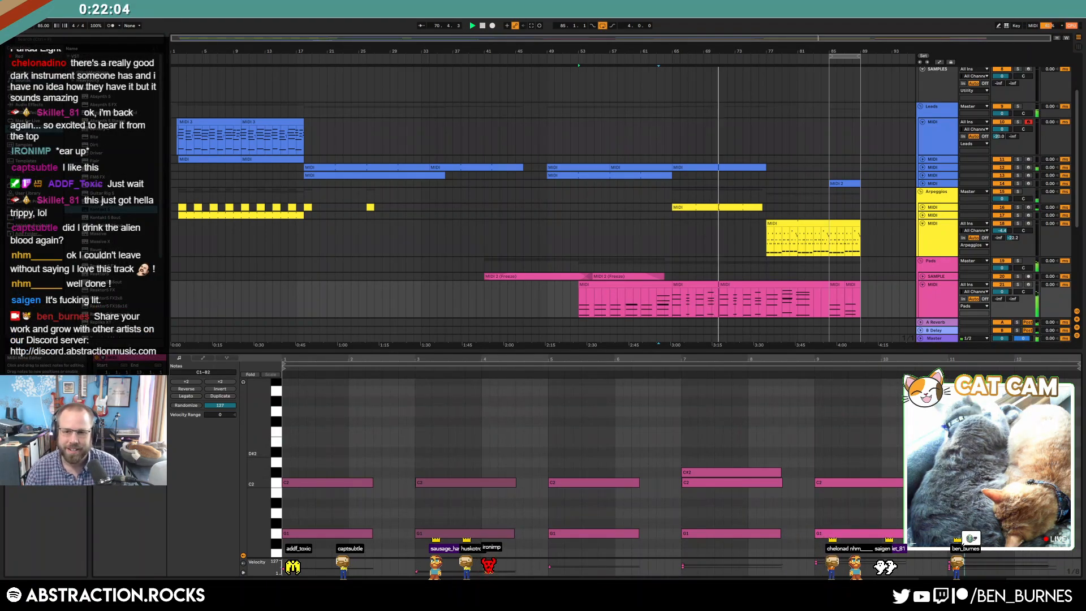
key("shift+Tab")
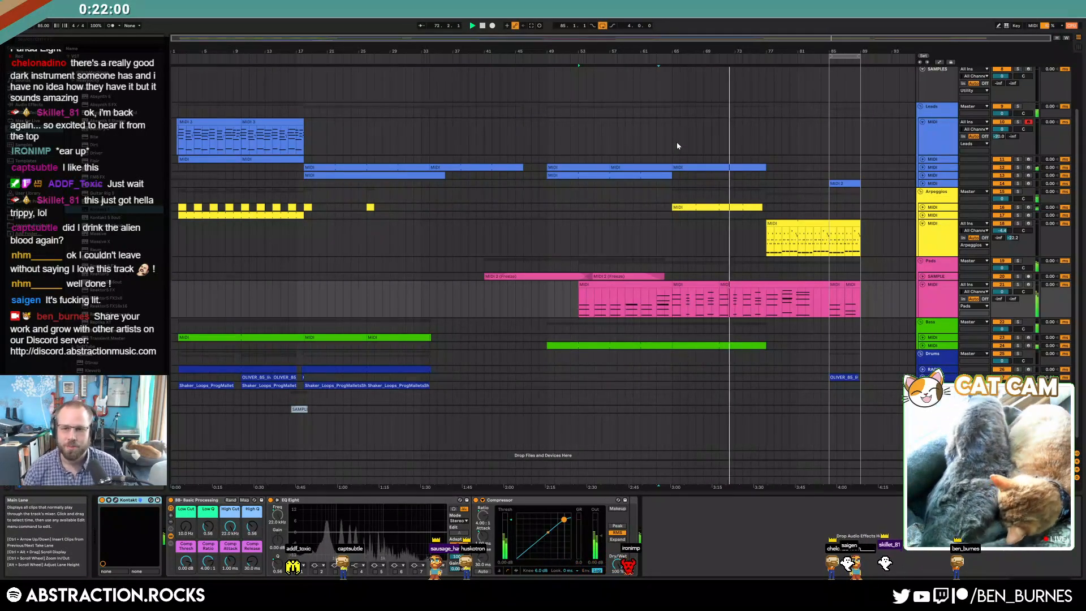
- In the third Leads track's clip at bar 65, lower the last two long notes to D#4 and C4
double_click(722, 167)
left_click_drag(846, 464, 854, 494)
key("Down")
key("Down")
key("Down")
key("Down")
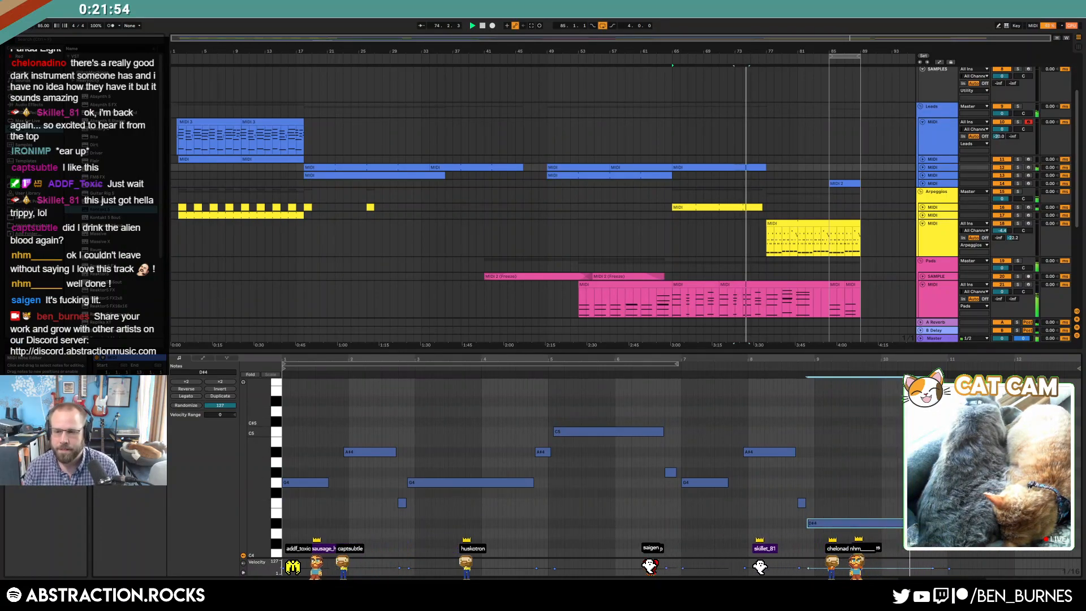
left_click_drag(972, 415, 984, 444)
key("shift+Down")
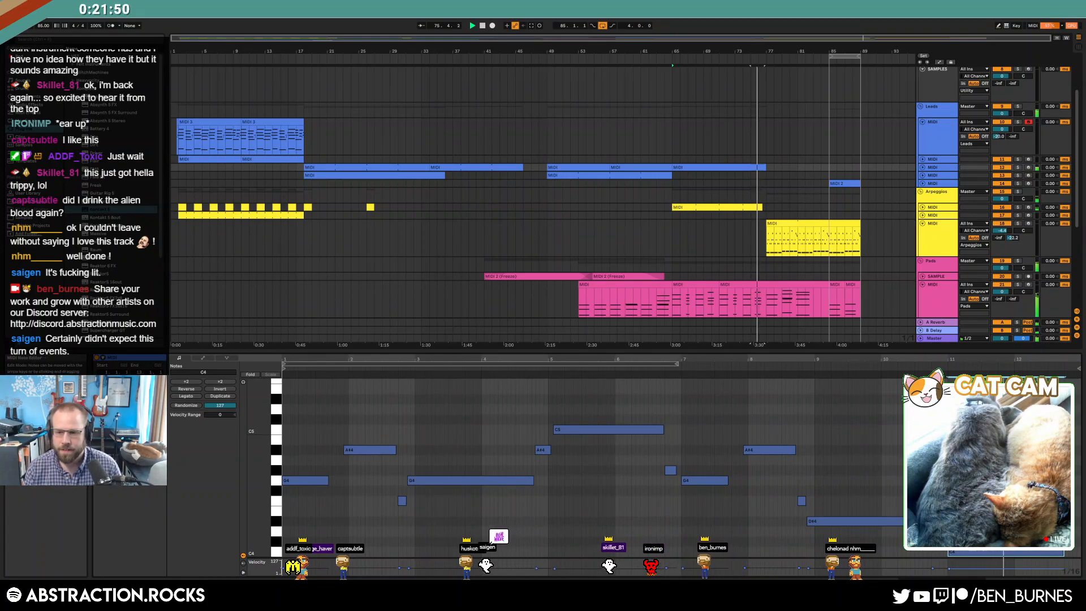
key("shift+Tab")
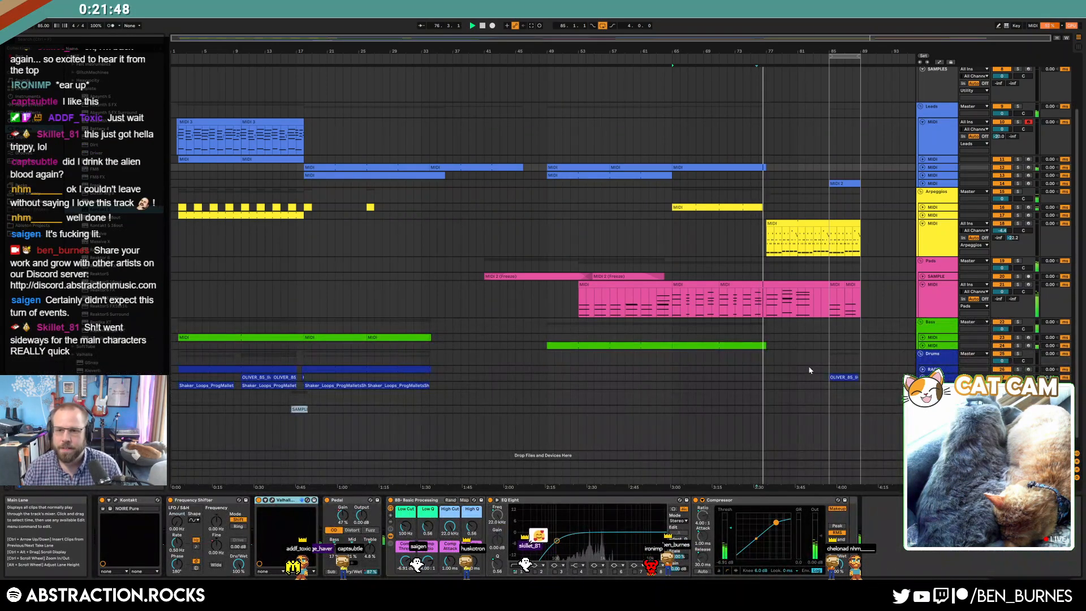
- Inspect the notes and envelope settings of the clip at bar 77 on the third Arpeggios track
left_click(788, 224)
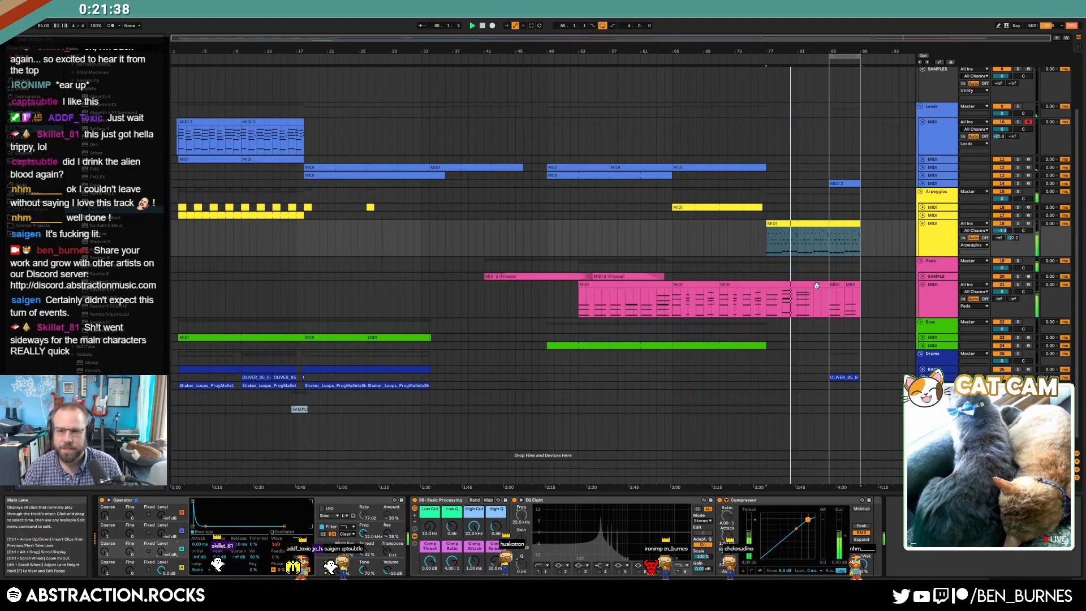
double_click(808, 225)
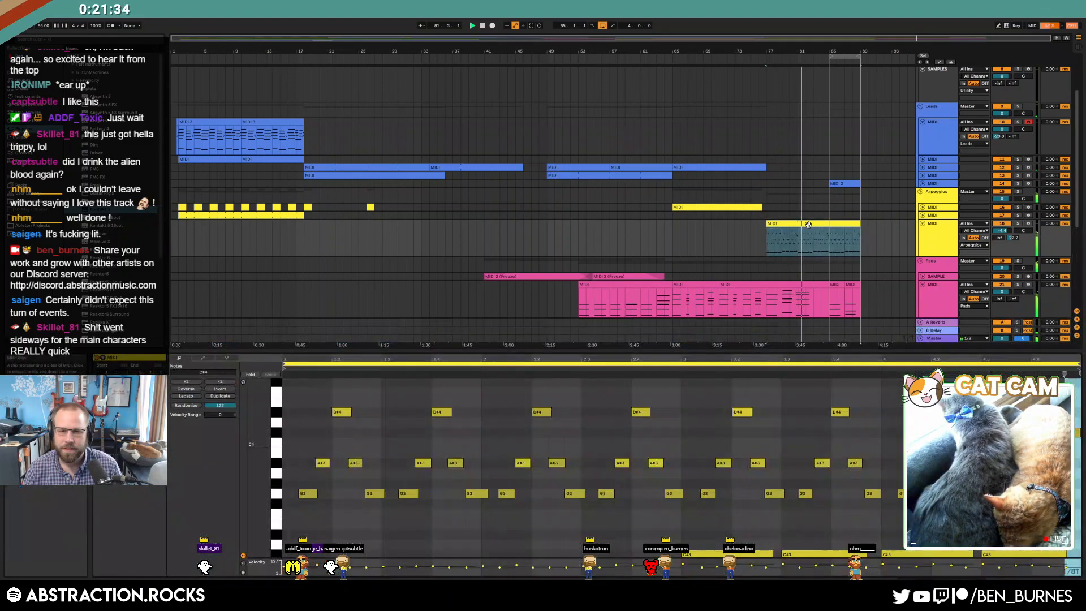
left_click(203, 357)
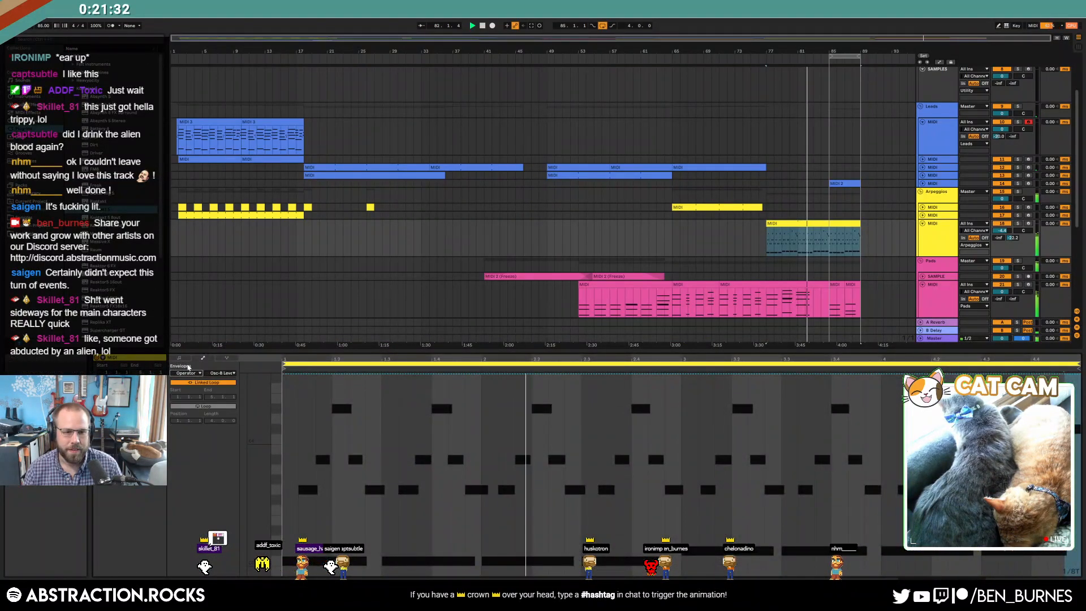
left_click(180, 358)
left_click(1047, 453)
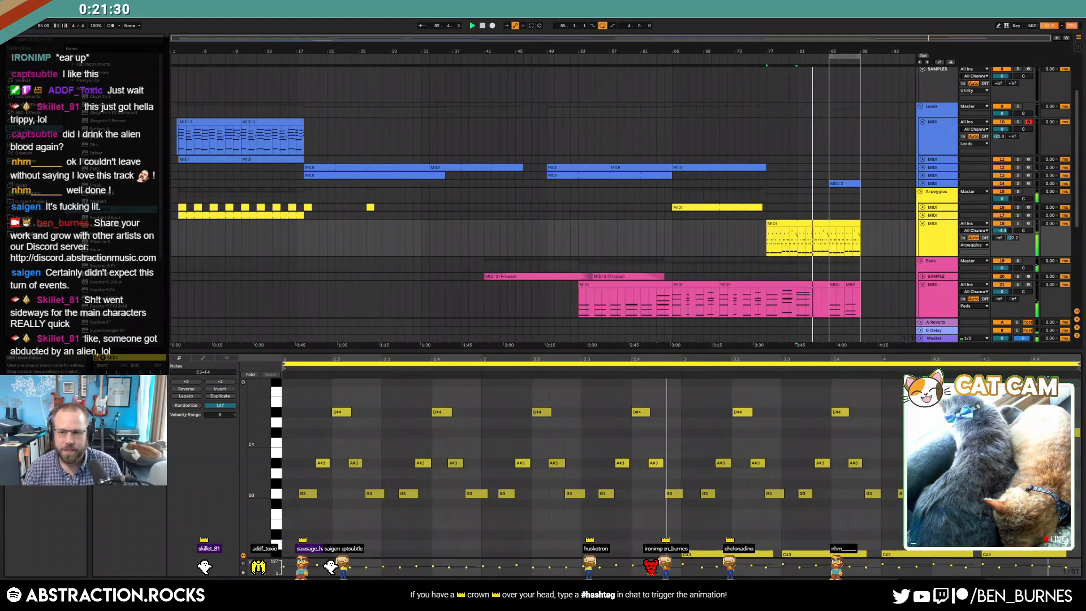
- Compare the opening chord of the lower Pads track at bar 53 with the last chord before bar 85
left_click(808, 284)
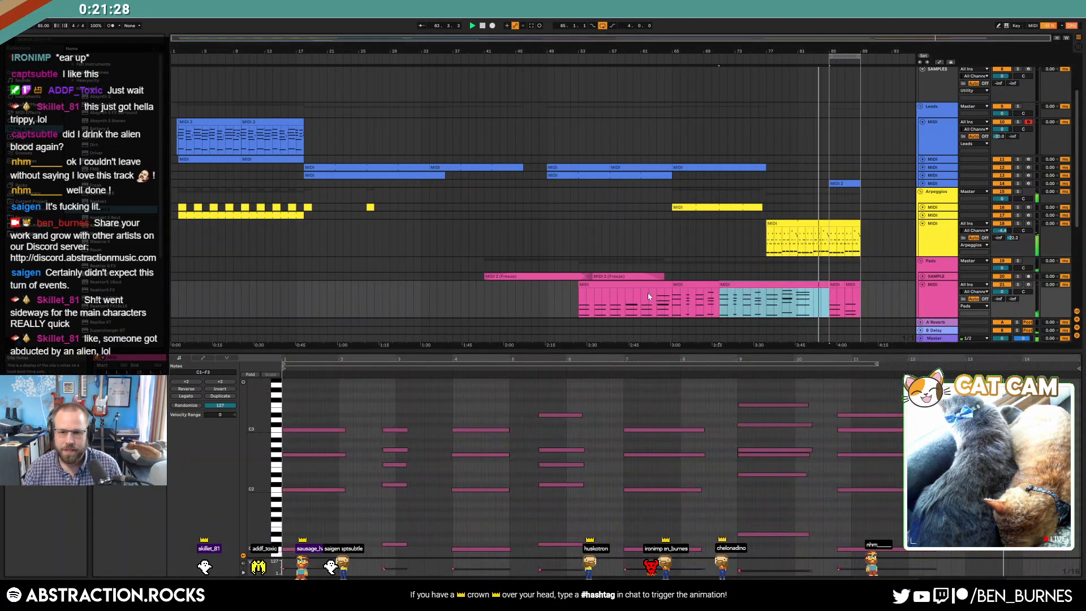
left_click(594, 284)
left_click_drag(345, 432, 330, 494)
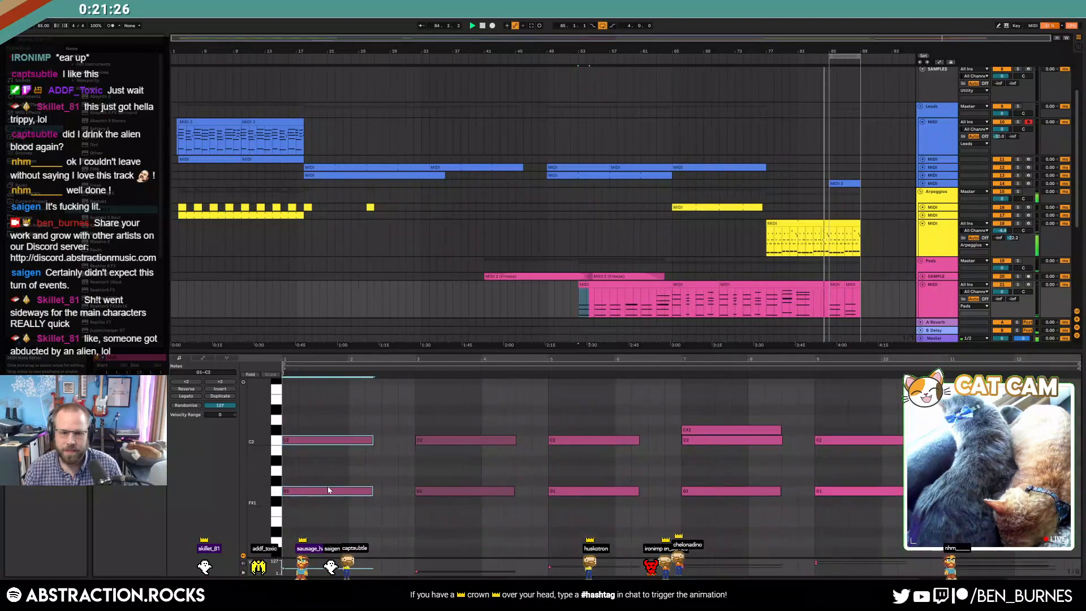
left_click_drag(286, 430, 317, 440)
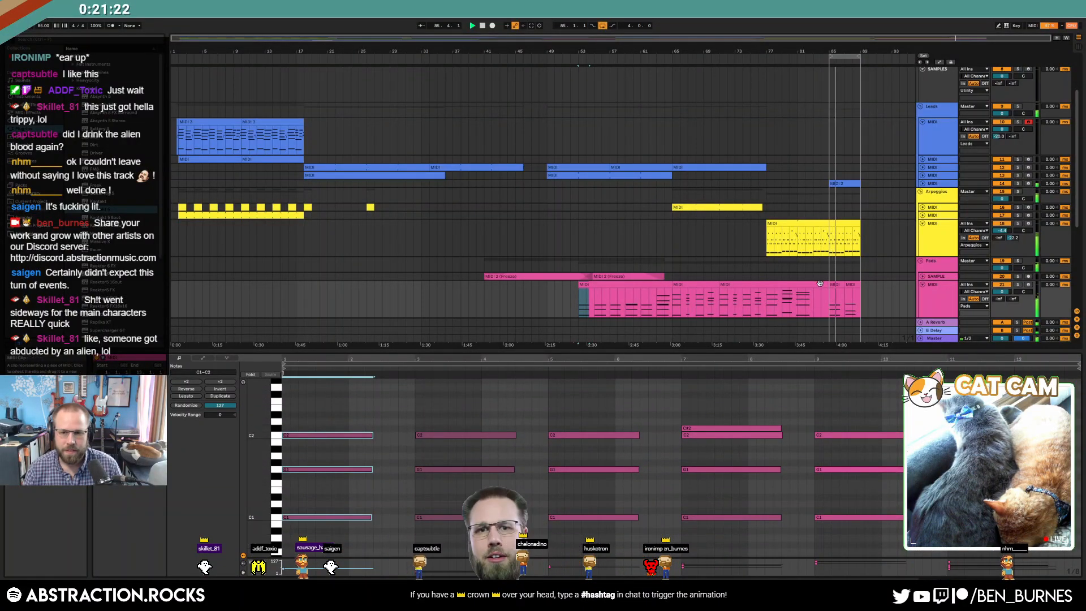
left_click(831, 292)
left_click_drag(813, 297, 824, 297)
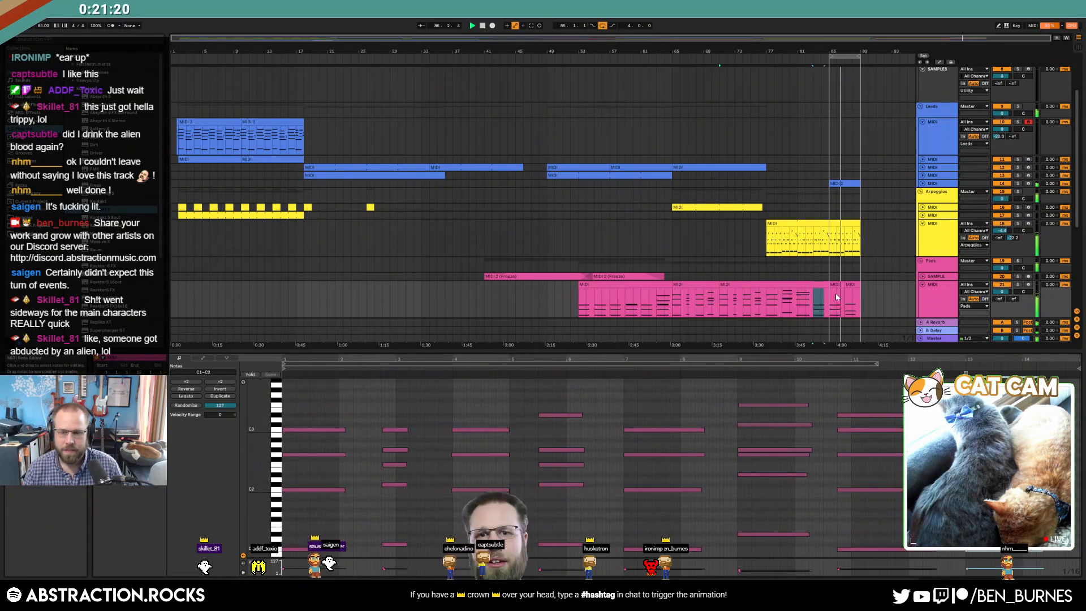
- Replace the OLIVER drum clip at bar 85 with a copy of the shaker loop on the track below, trimmed to end at bar 89
key("shift+Tab")
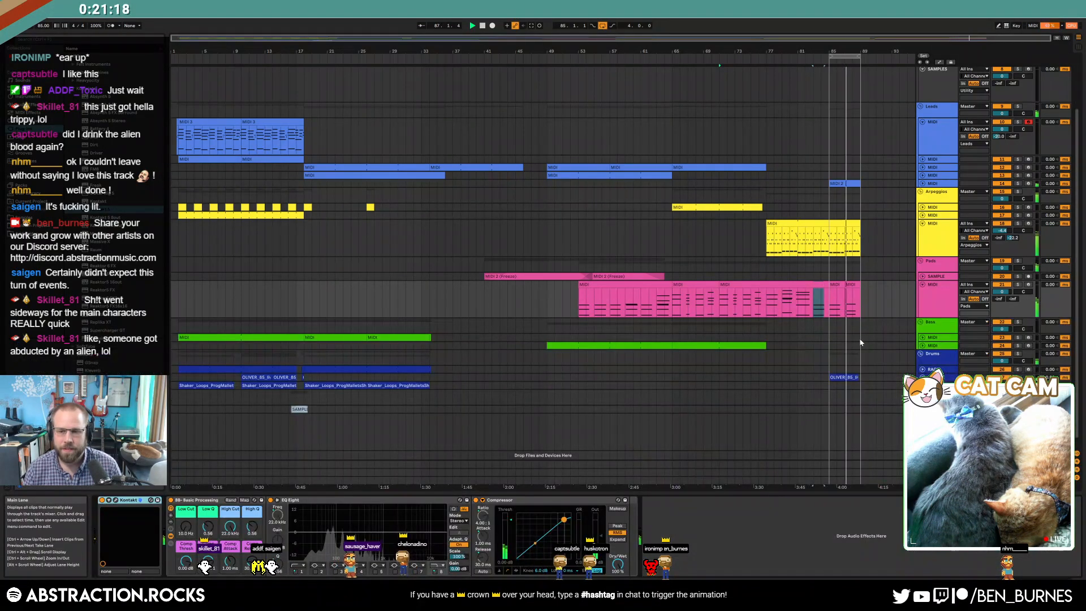
left_click(815, 381)
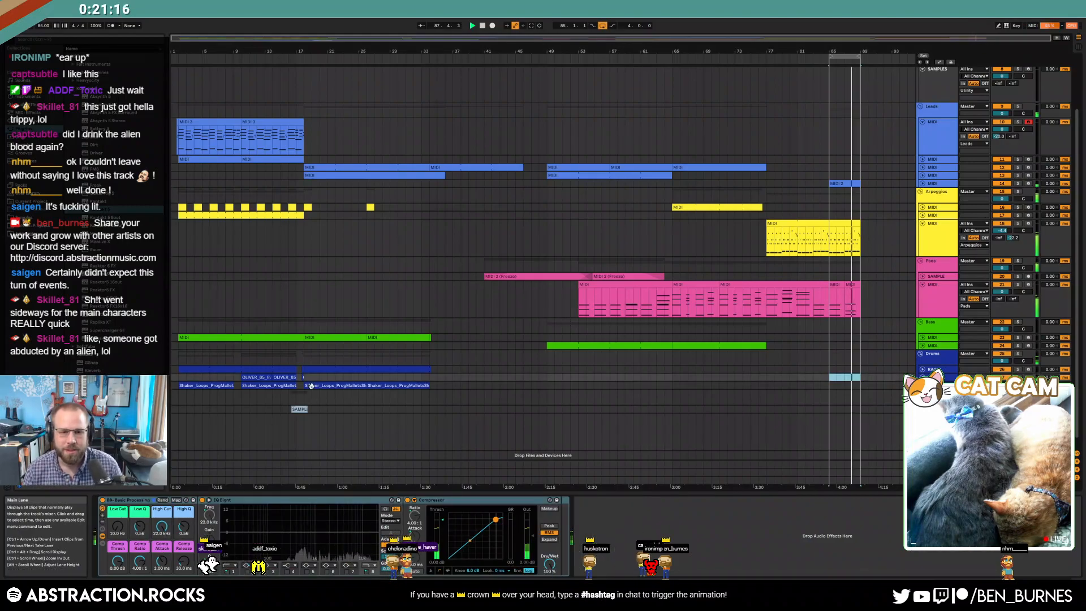
key("Delete")
key("ctrl+v")
left_click_drag(898, 385, 859, 385)
key("Delete")
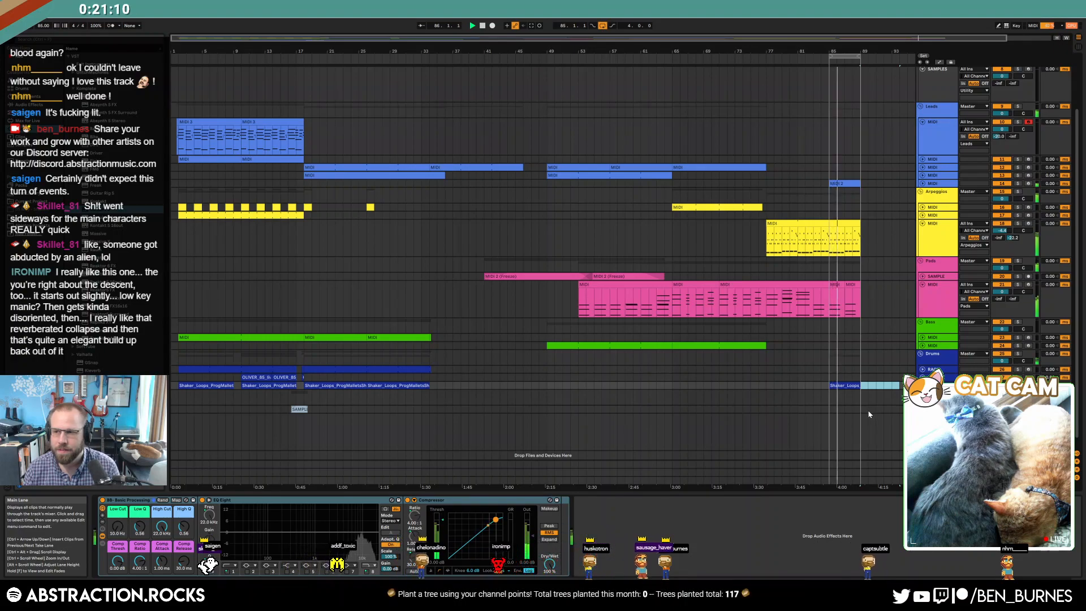
- Extend the third Arpeggios track's clip from bar 89 to bar 97
left_click(828, 399)
left_click(827, 399)
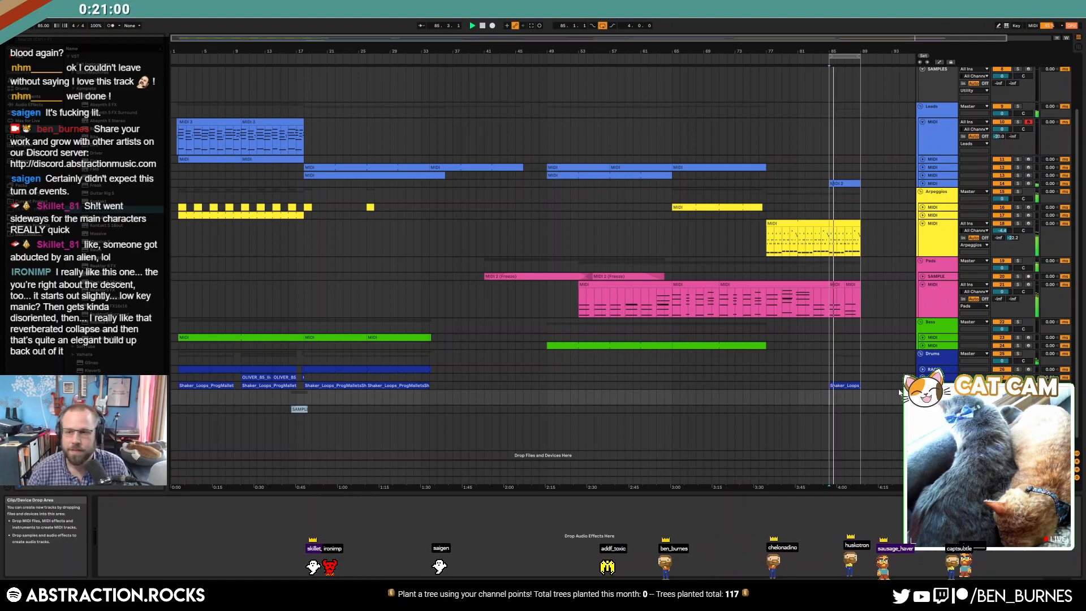
left_click_drag(957, 39, 953, 96)
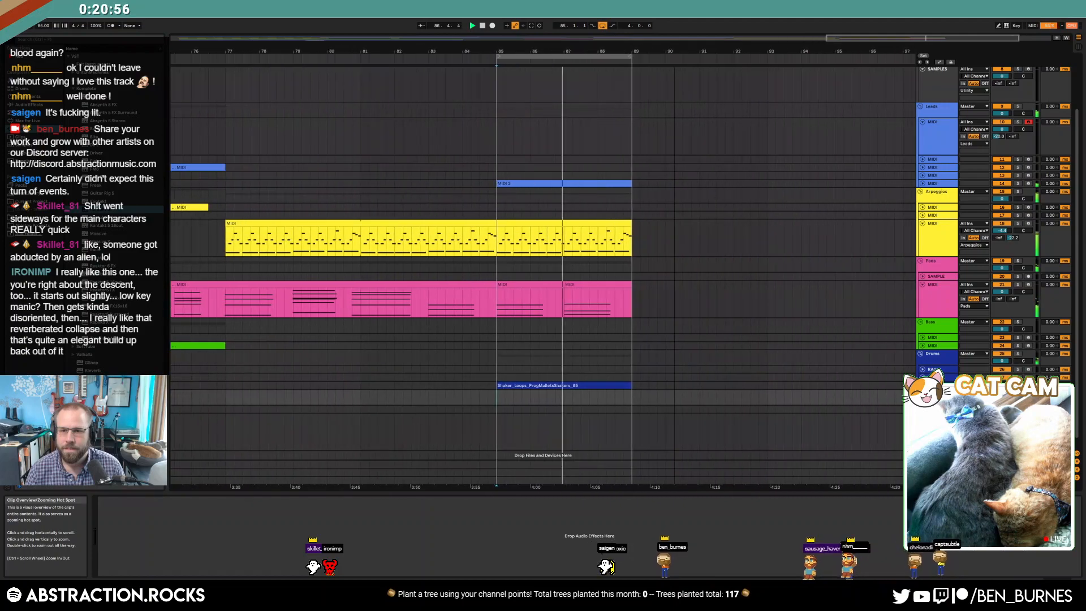
left_click_drag(599, 231, 871, 225)
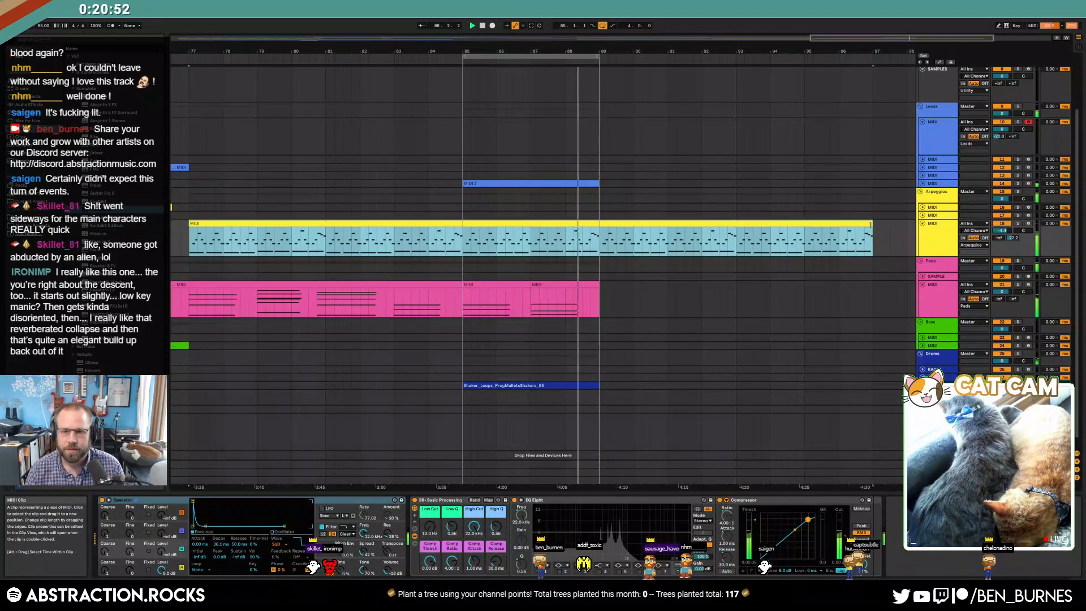
- Duplicate the two lower Pads clips at bars 85 to 89 twice and lengthen the shaker loop, both up to bar 97
left_click(559, 285)
left_click(511, 286, "shift")
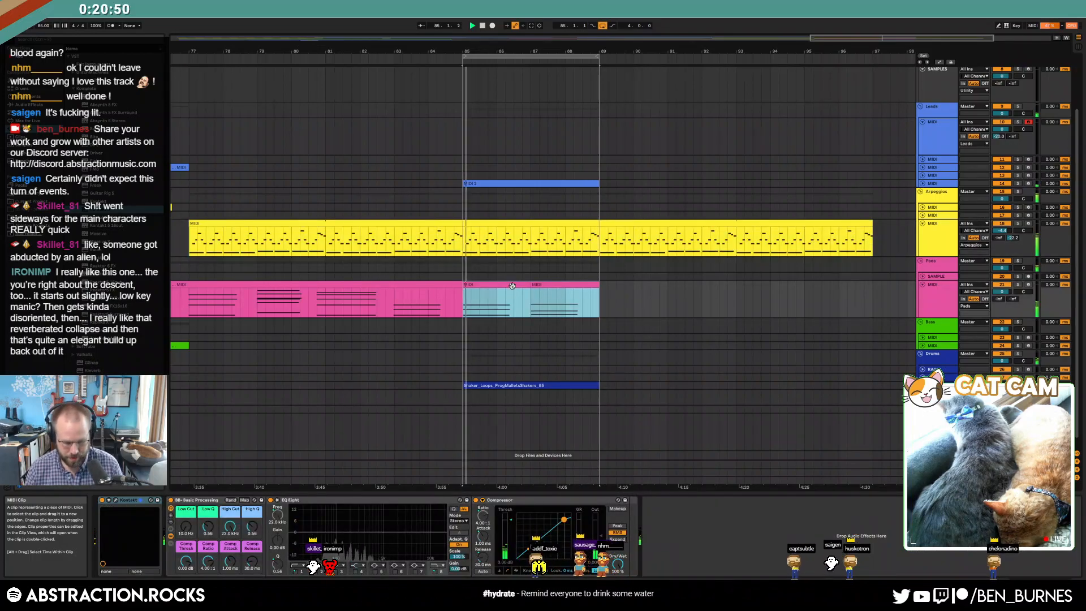
key("ctrl+d")
key("ctrl+d")
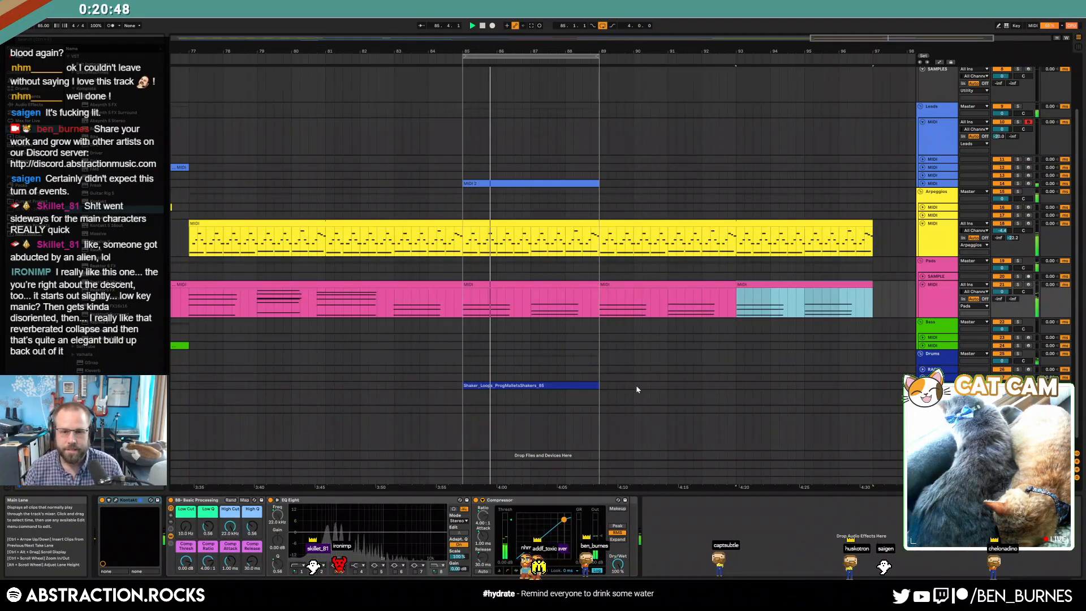
left_click(922, 385)
left_click_drag(598, 387, 884, 391)
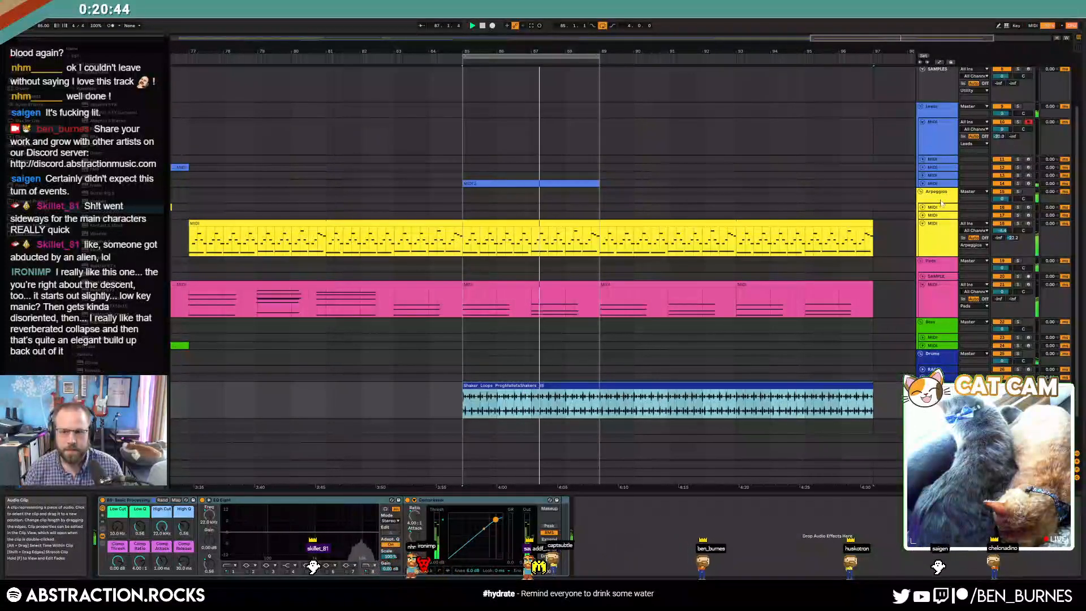
- Record a continuation of the melody on the fourth Leads track, starting at bar 89 and running just past bar 93
left_click(951, 186)
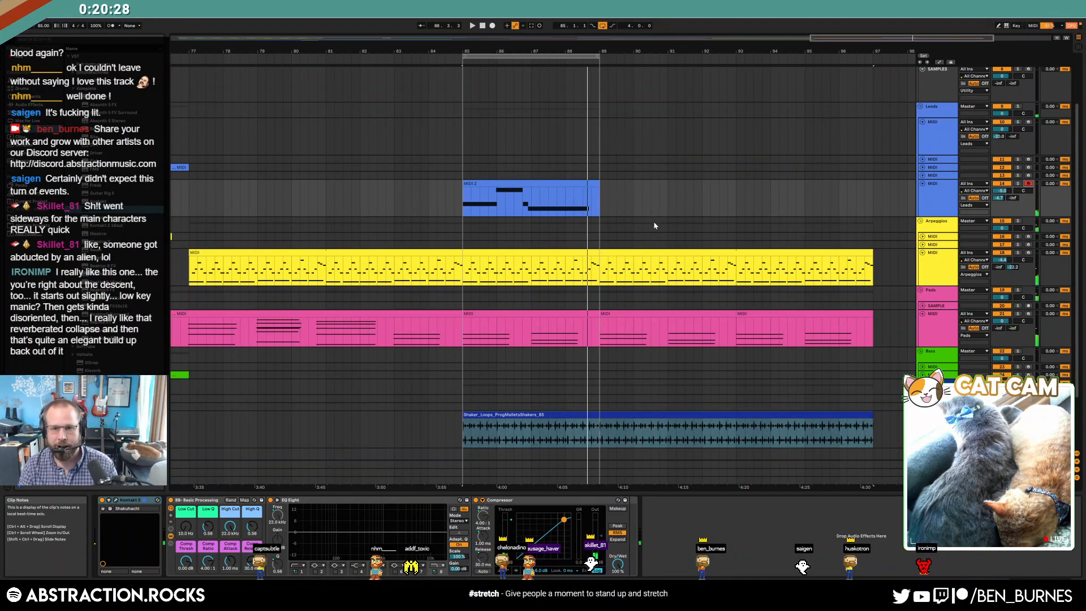
left_click(606, 202)
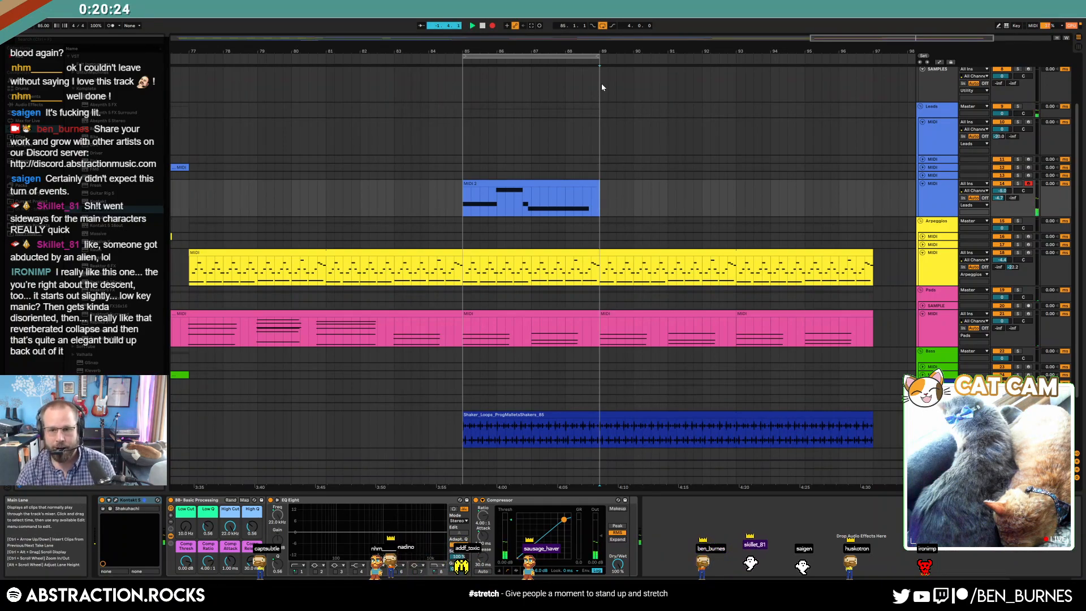
key("space")
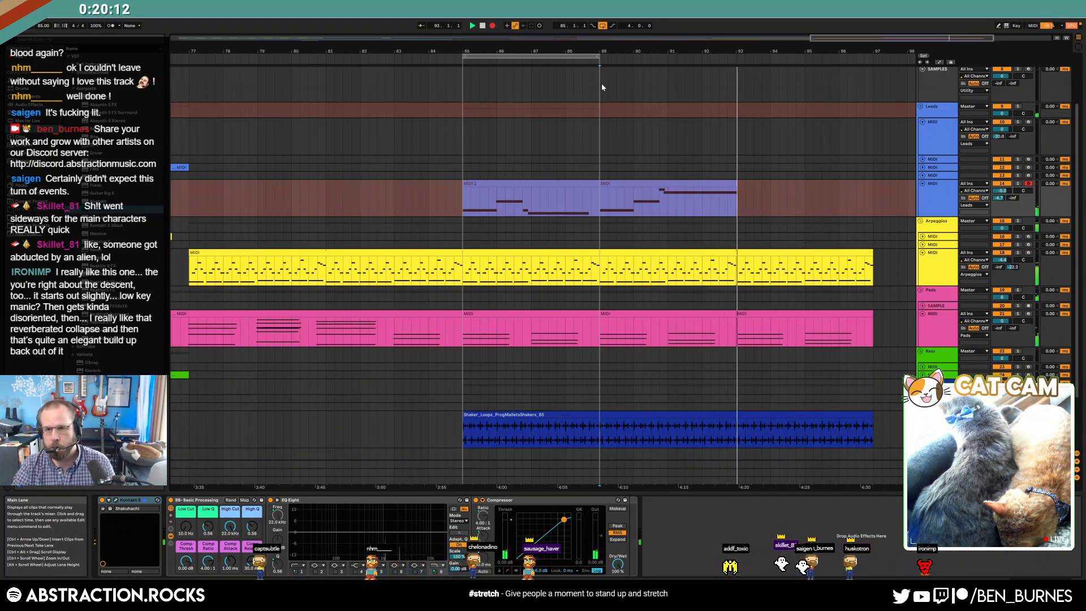
left_click(492, 26)
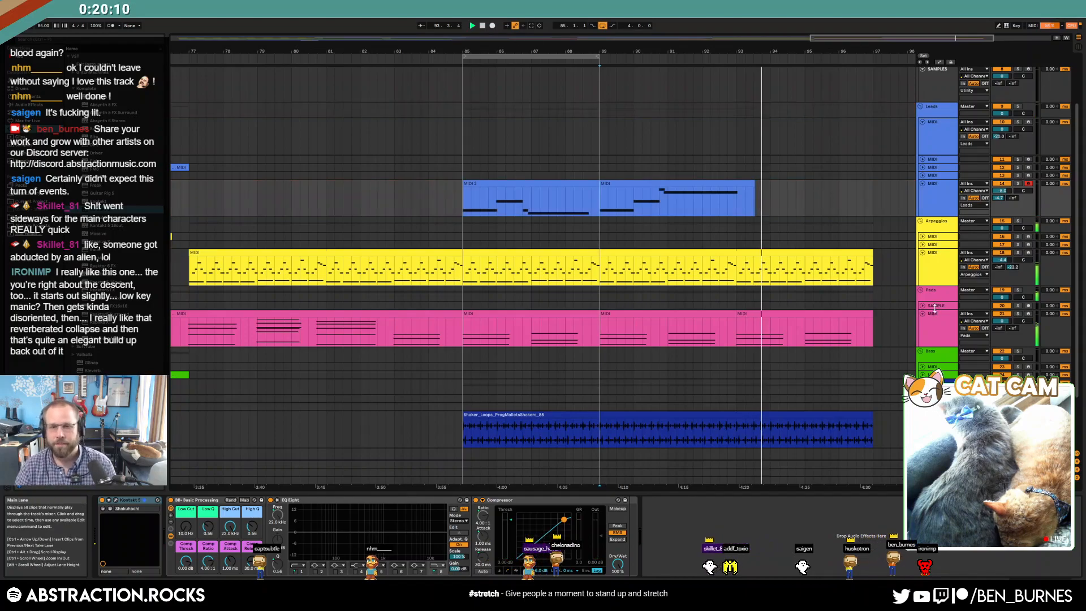
- Automate the fourth Leads track's B-Delay send with a rise to 0 dB just before bar 93 and play it back
left_click_drag(600, 57, 770, 74)
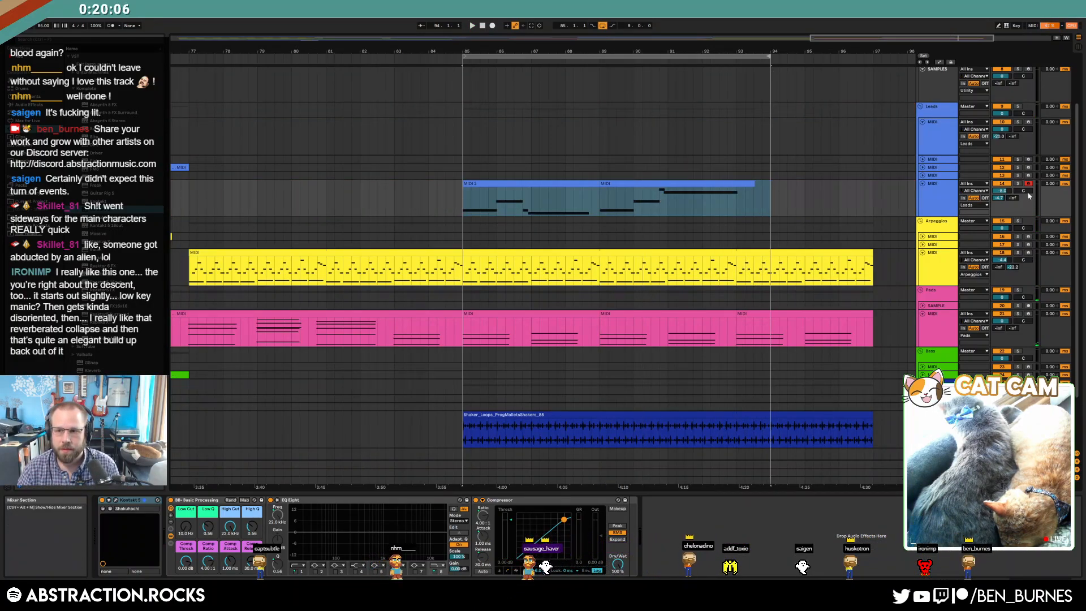
key("a")
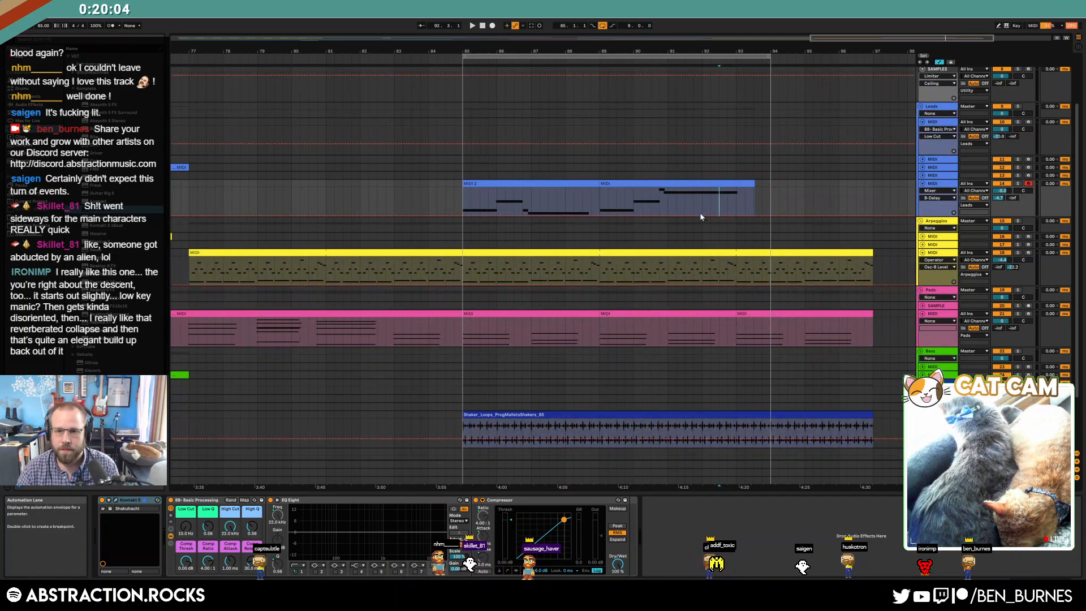
left_click_drag(736, 215, 733, 191)
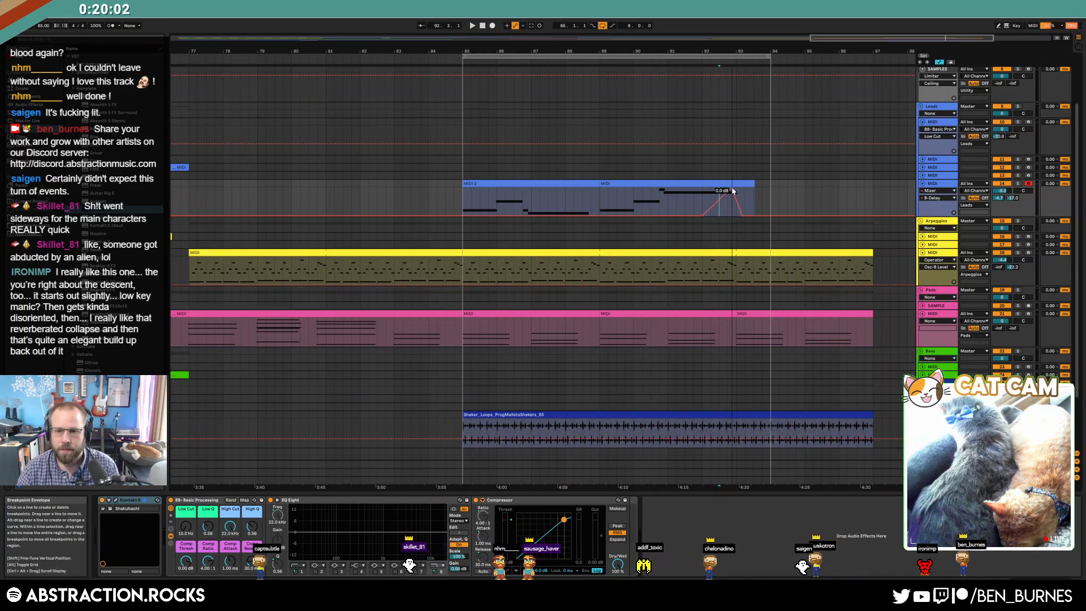
left_click(704, 201)
key("space")
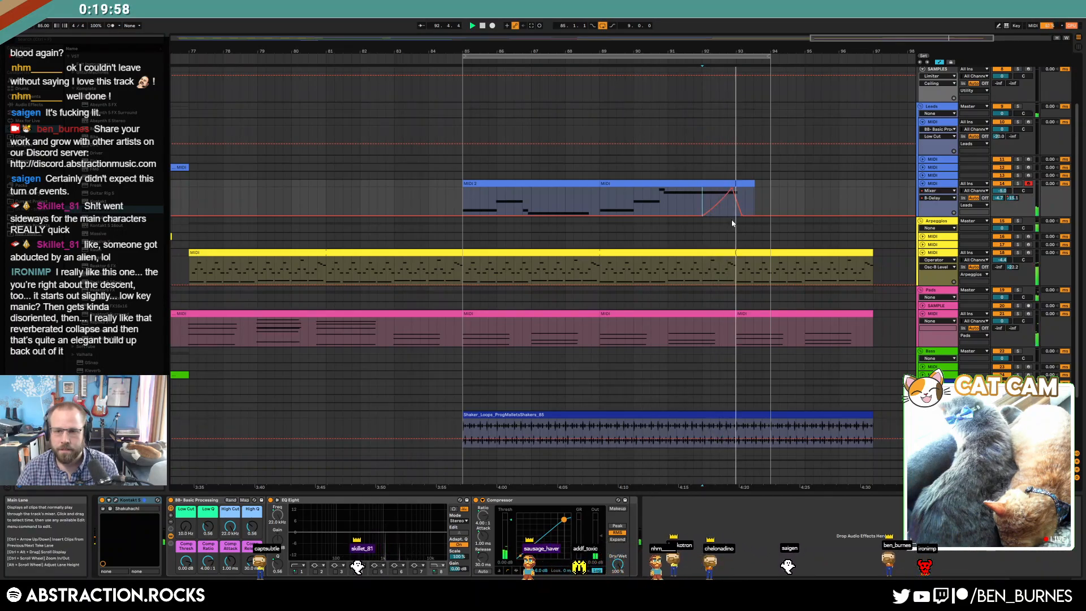
- Loop bars 93 to 97 using the matching time range on the third Arpeggios track
left_click(602, 25)
left_click(760, 252)
left_click_drag(737, 272, 877, 272)
key("ctrl+l")
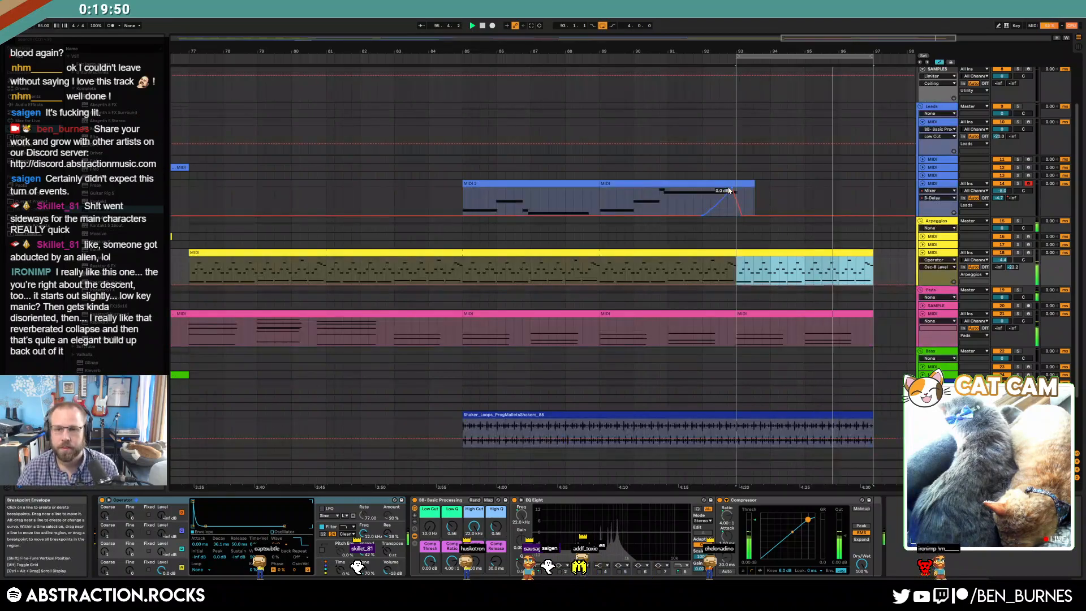
- Broaden the B-Delay automation peak before bar 93 on the fourth Leads track, then hide the automation
mouse_move(728, 198)
left_mouse_down()
mouse_move(719, 191)
mouse_move(729, 194)
left_mouse_up()
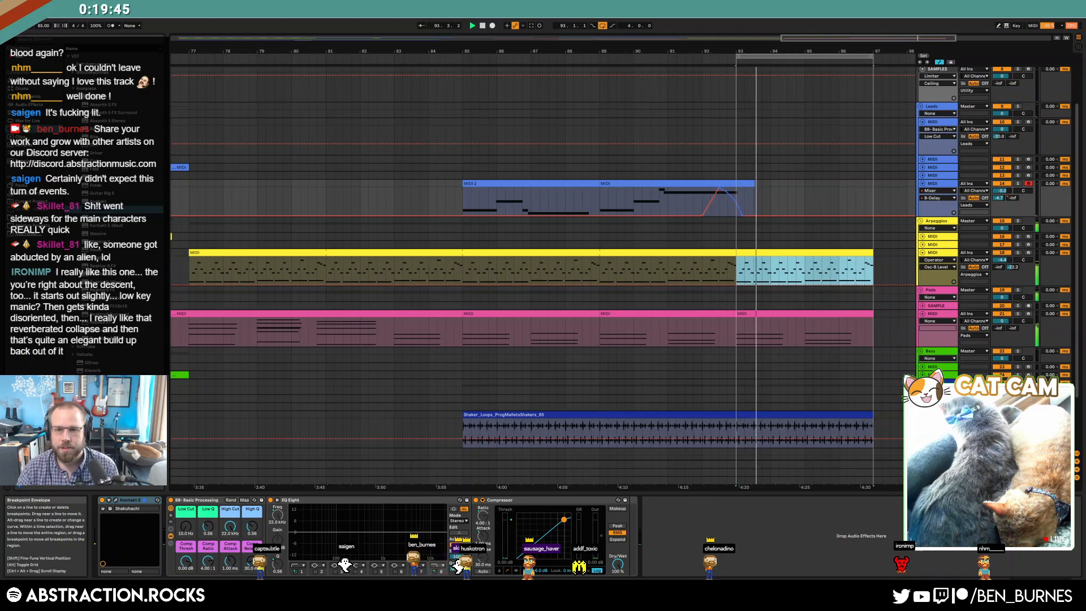
left_click(760, 192)
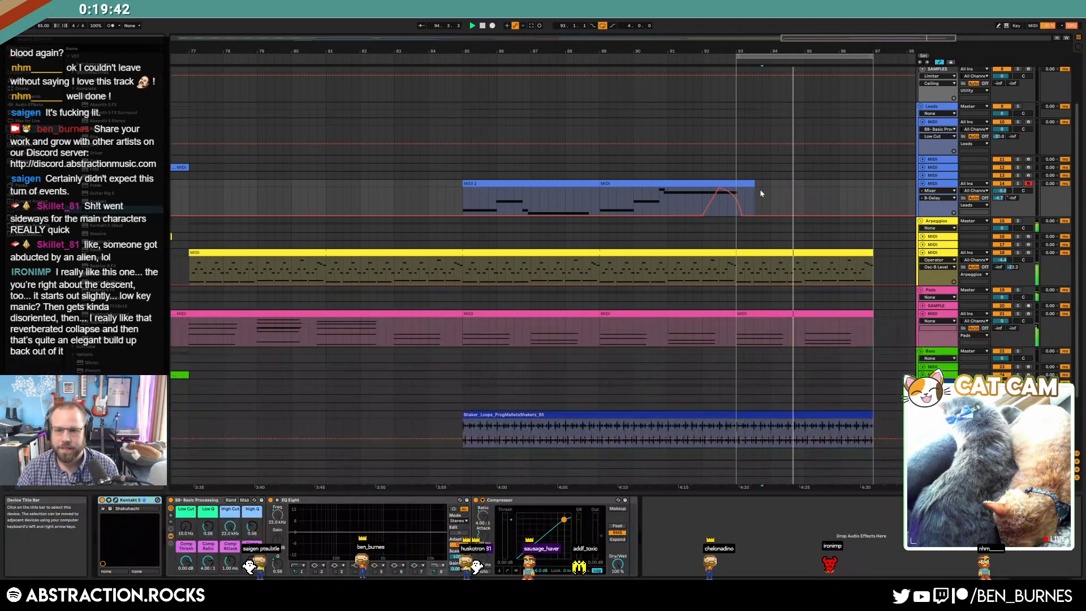
key("a")
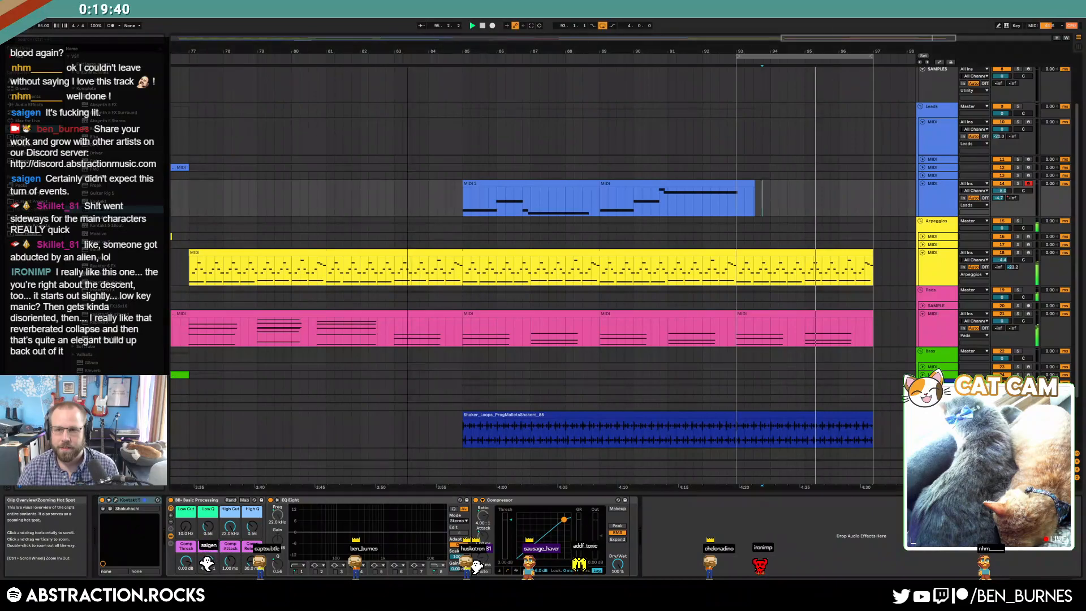
- In the third Arpeggios track's clip, raise the sixth D#4 of the opening pattern to F4
left_click_drag(825, 39, 862, 39)
left_click(647, 252)
double_click(647, 252)
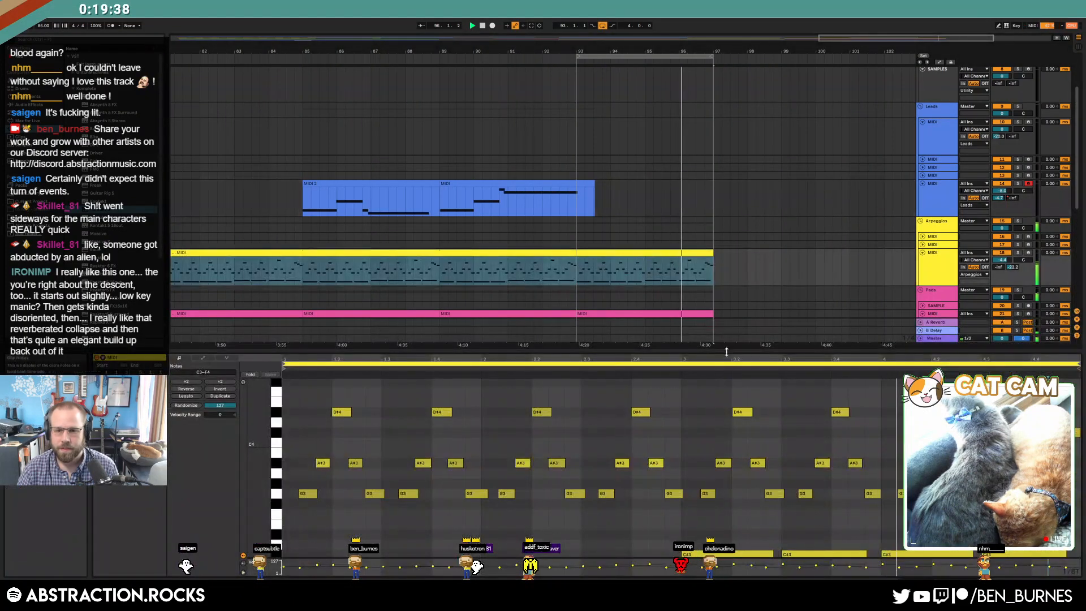
left_click_drag(833, 390, 846, 437)
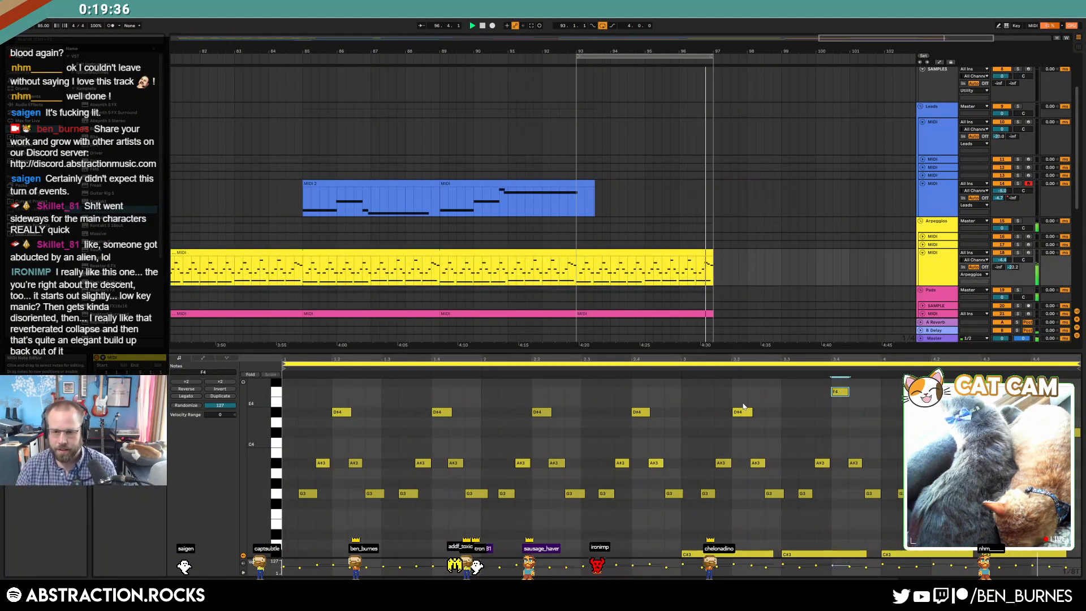
key("shift+Tab")
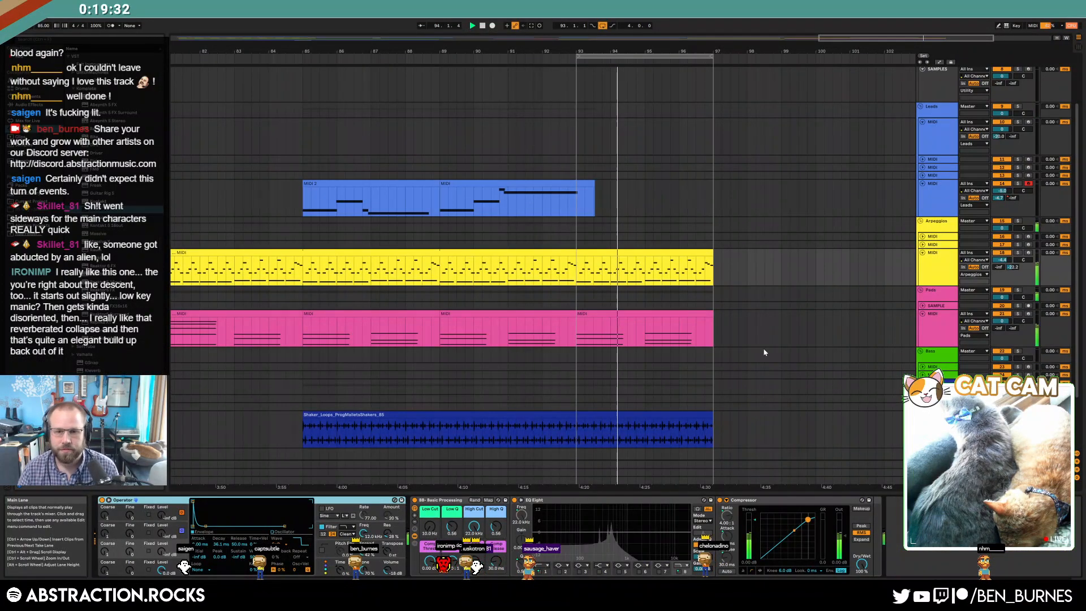
- Arm the first Leads track and record a part over the looped bars 93 to 97
left_click(907, 129)
left_click(1027, 123)
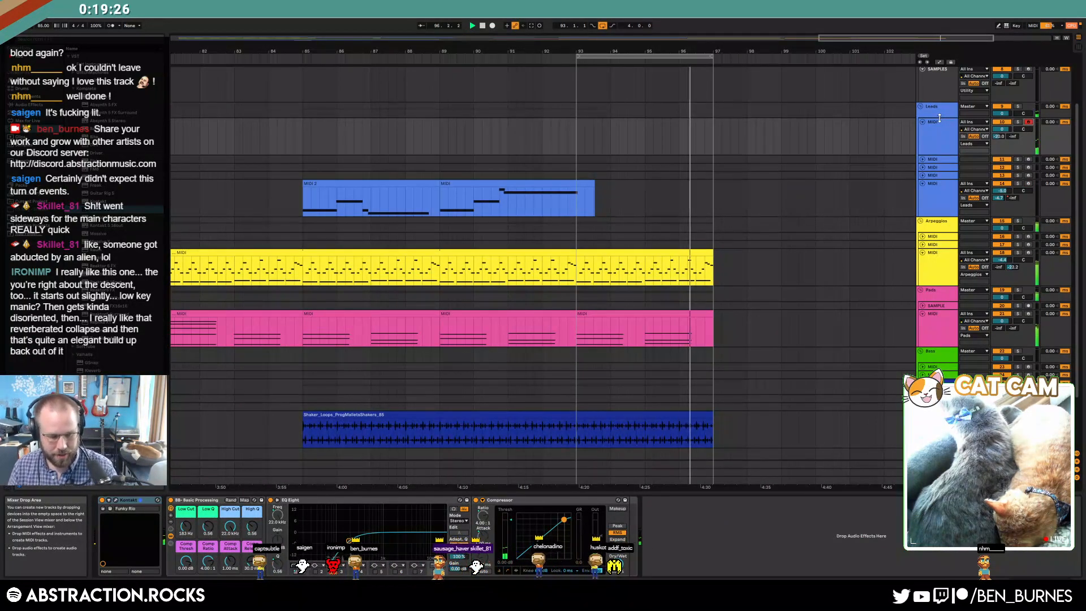
key("F9")
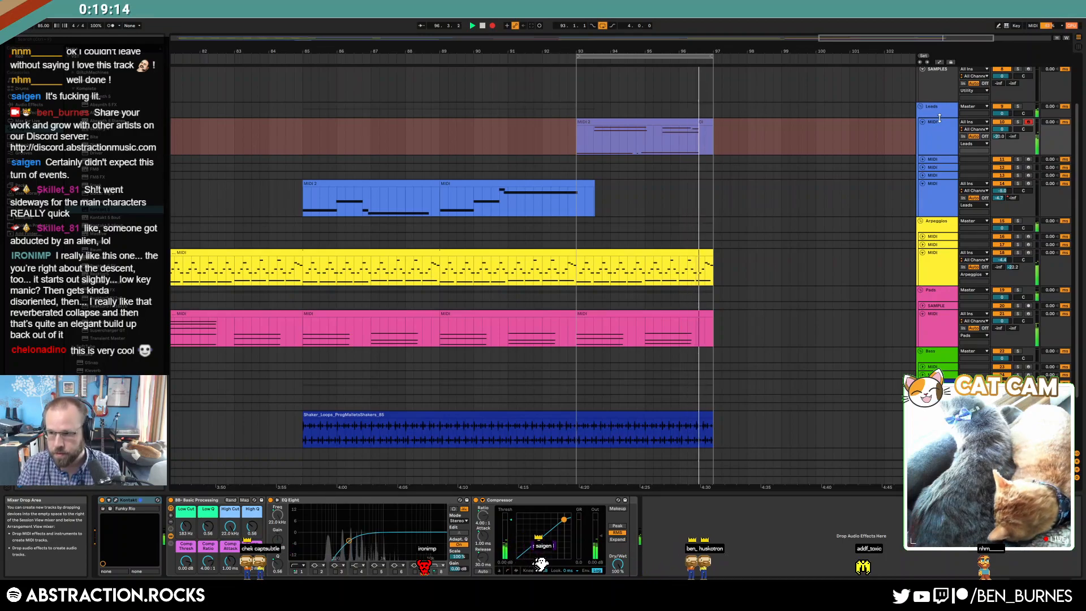
key("space")
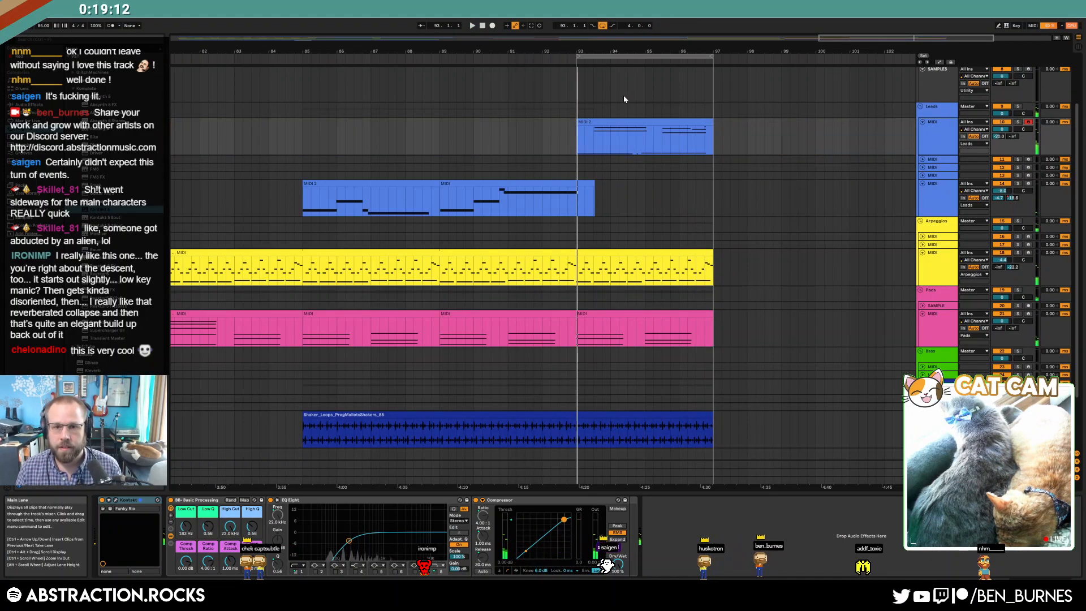
- Play the transition into bar 93 without looping and inspect the long notes in the first Leads track's new clip
key("space")
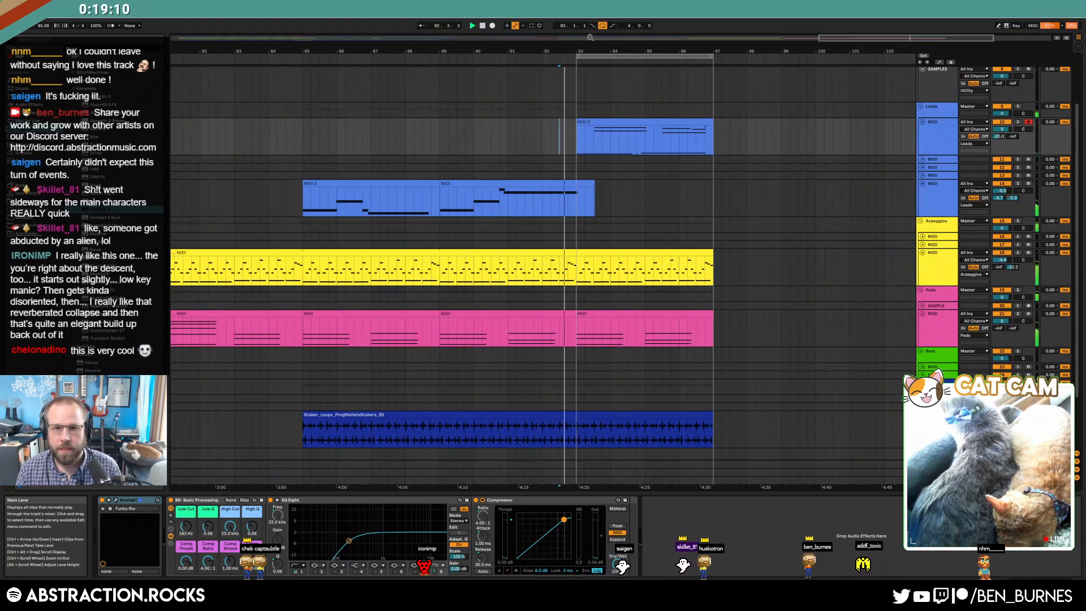
left_click(602, 26)
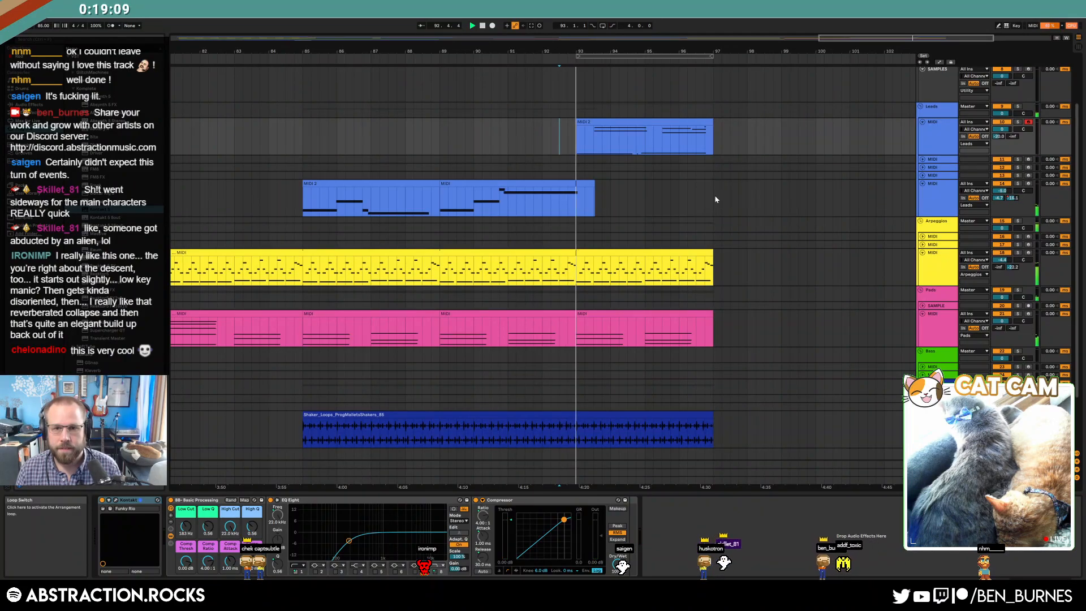
double_click(632, 122)
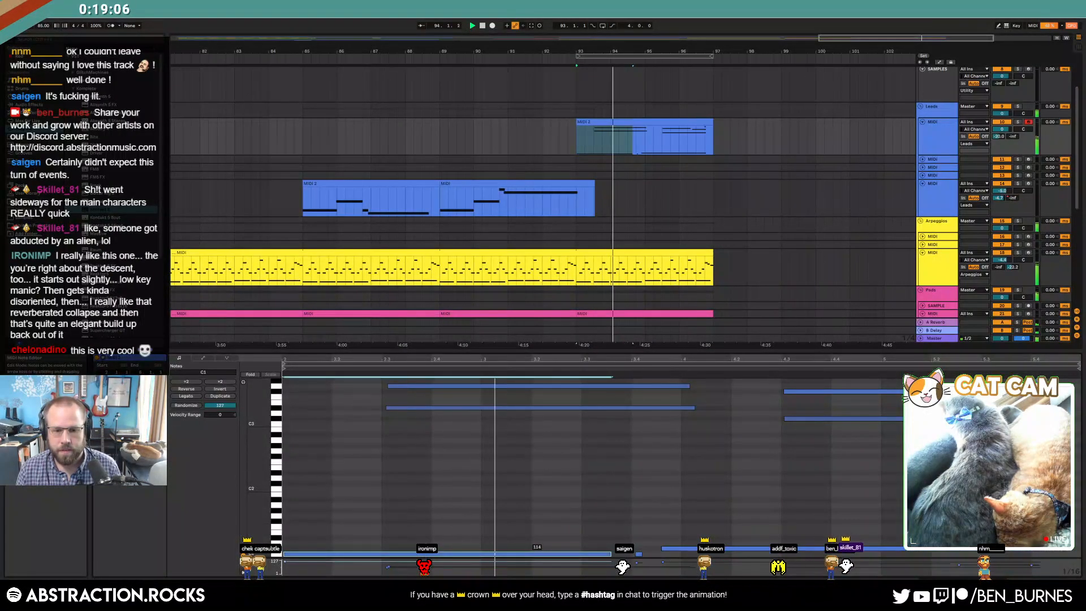
left_click_drag(608, 467, 588, 380)
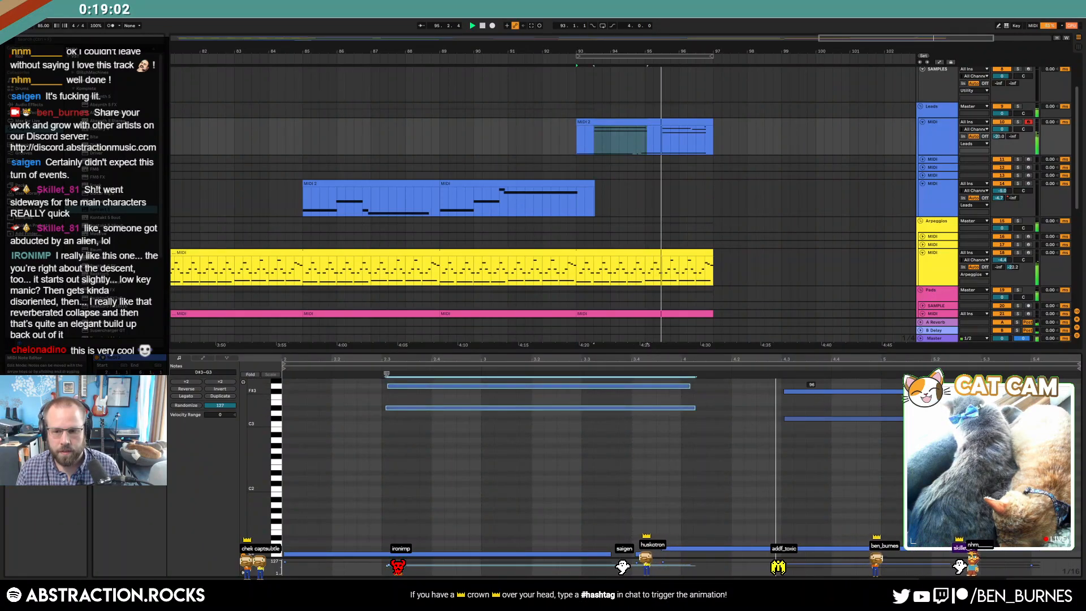
left_click(812, 391)
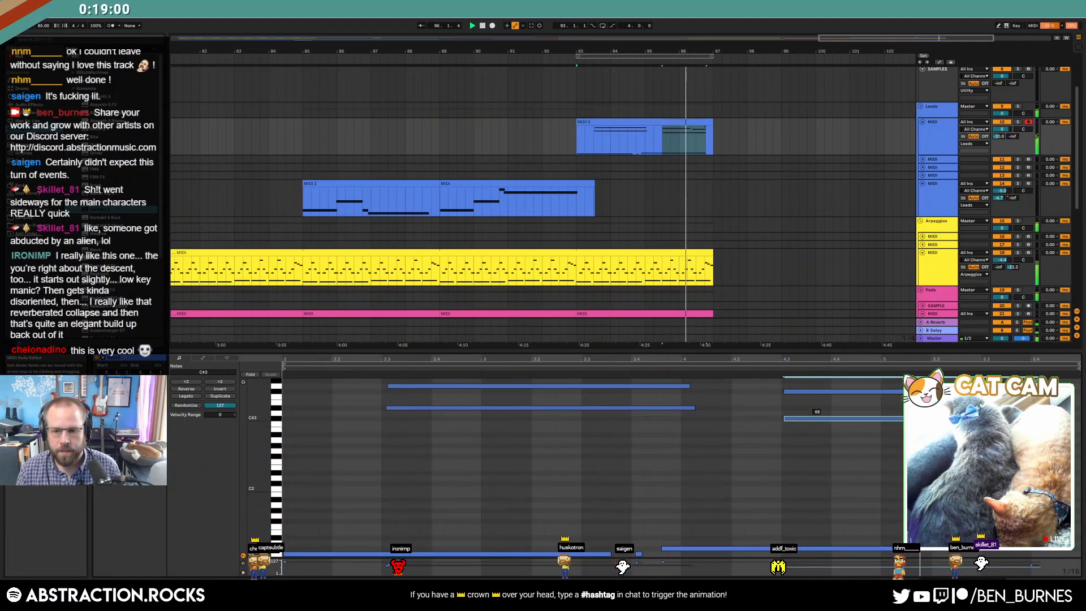
left_click(829, 469)
key("shift+Tab")
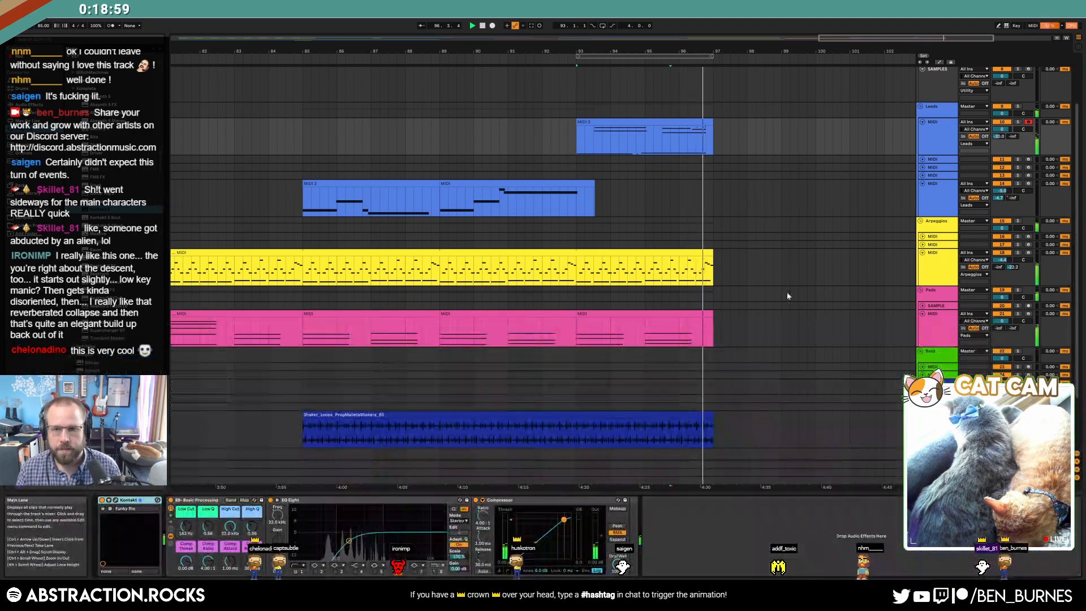
- Loop playback over the first Leads track's clip at bars 93 to 97 and select the lowest Bass track
left_click(706, 122)
key("space")
key("ctrl+l")
key("space")
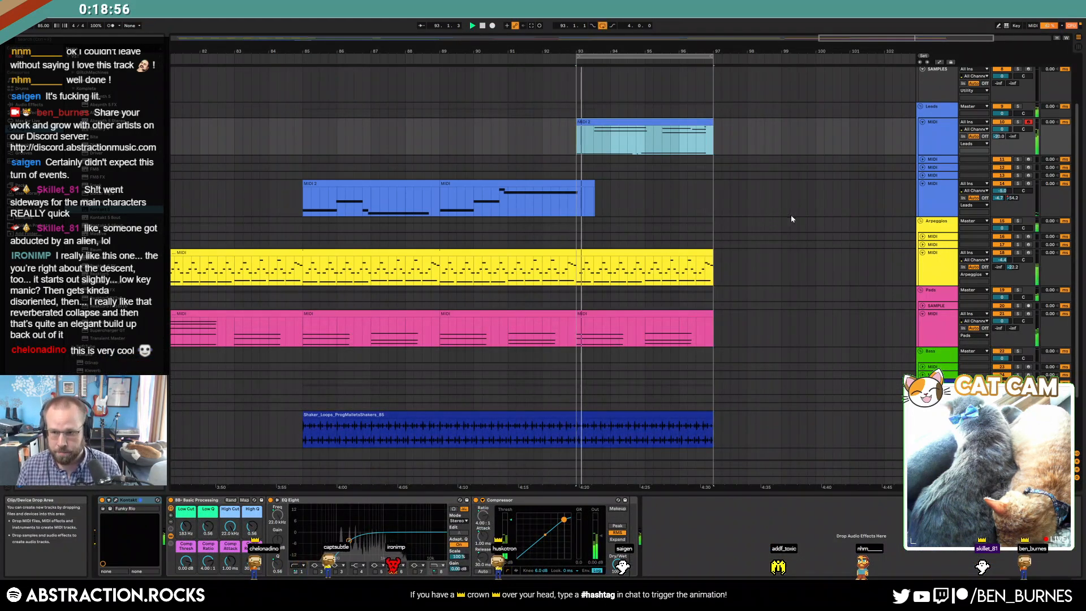
left_click(933, 375)
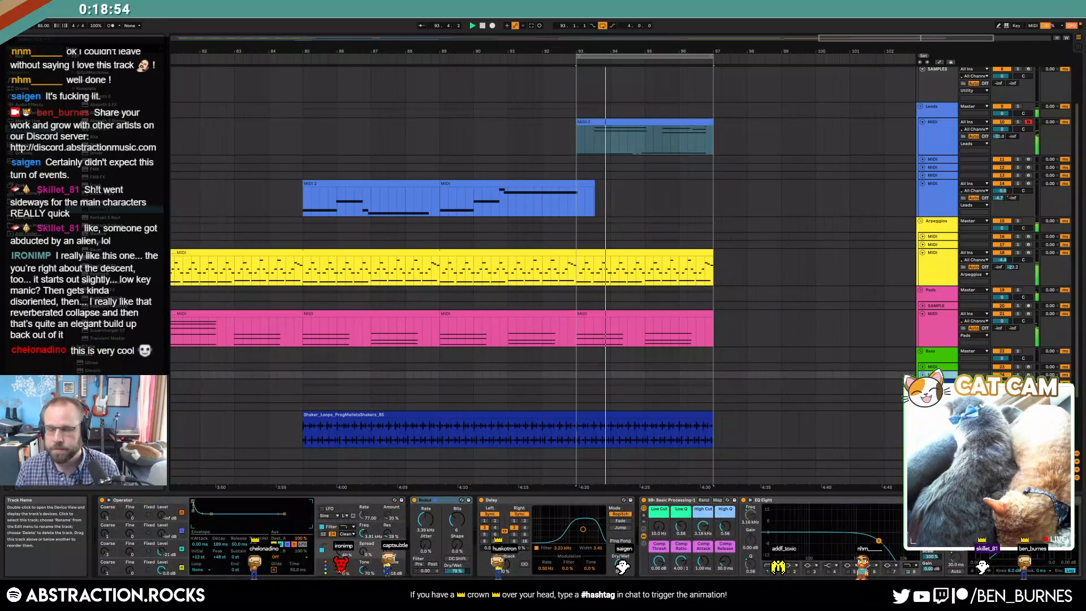
- Create an empty MIDI clip on the Drums group's RACK track from bar 93 to 97
scroll(741, 339, "down", 2)
scroll(741, 340, "down", 1)
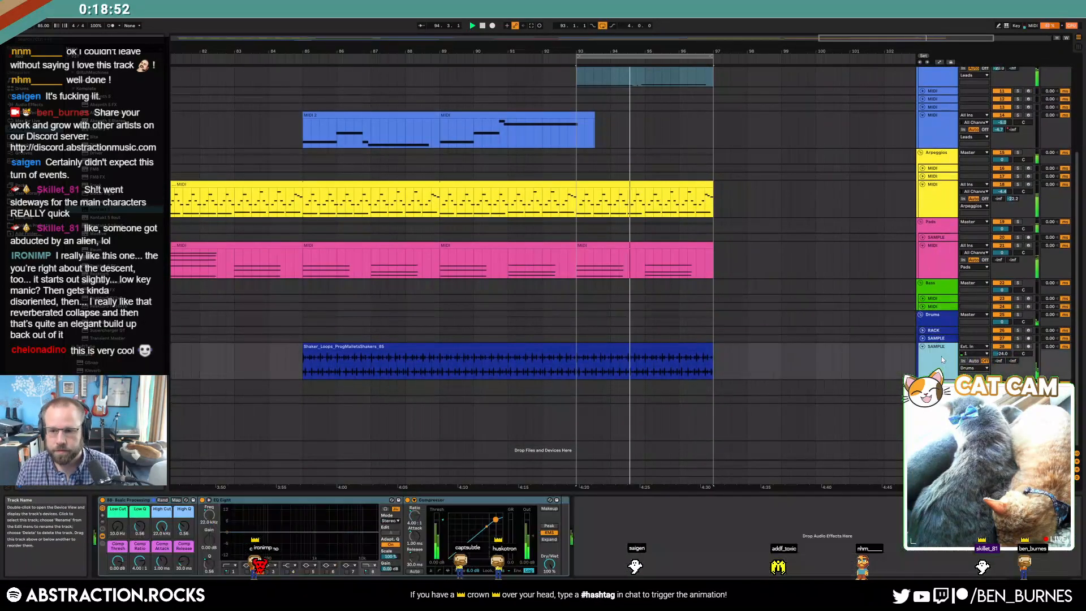
left_click(935, 335)
left_click_drag(575, 337, 711, 348)
key("ctrl+shift+m")
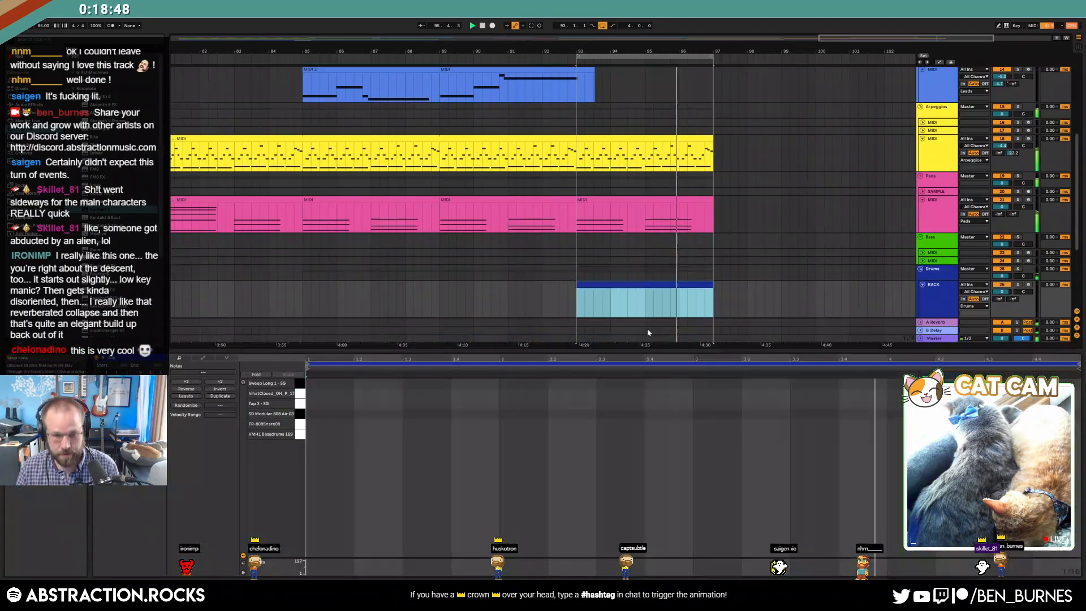
- In the new drum clip's first bar, place a bass drum on beat 1 and a TR-808 snare on beat 3
double_click(310, 436)
double_click(358, 423)
double_click(407, 433)
left_click_drag(360, 423, 457, 435)
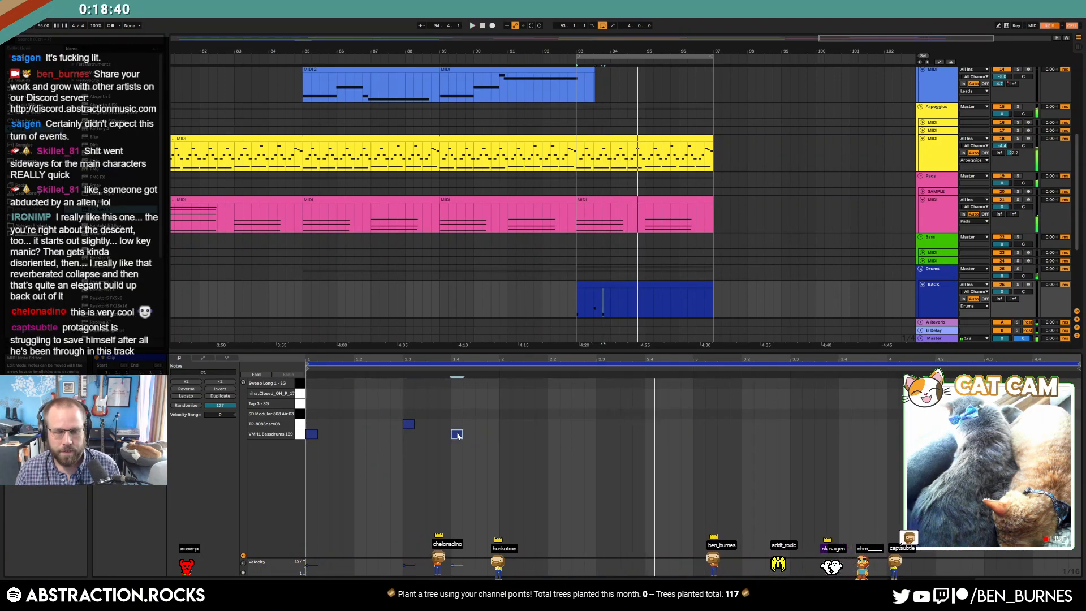
double_click(456, 434)
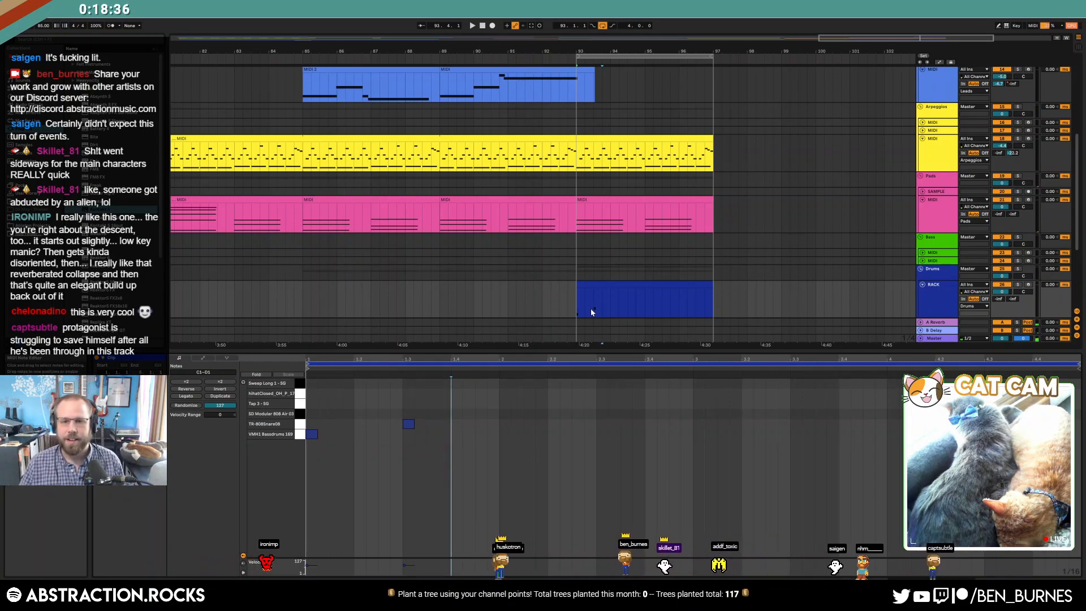
- Extend the beat to two bars with extra syncopated bass drums, and duplicate that pattern across the rest of the drum clip
key("space")
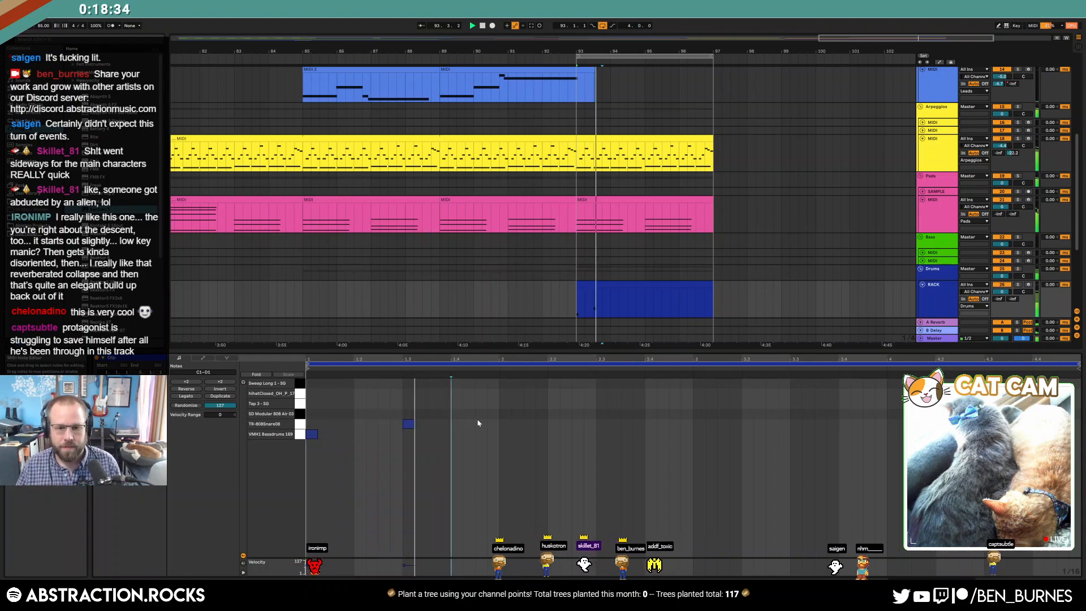
left_click_drag(498, 419, 301, 439)
key("ctrl+d")
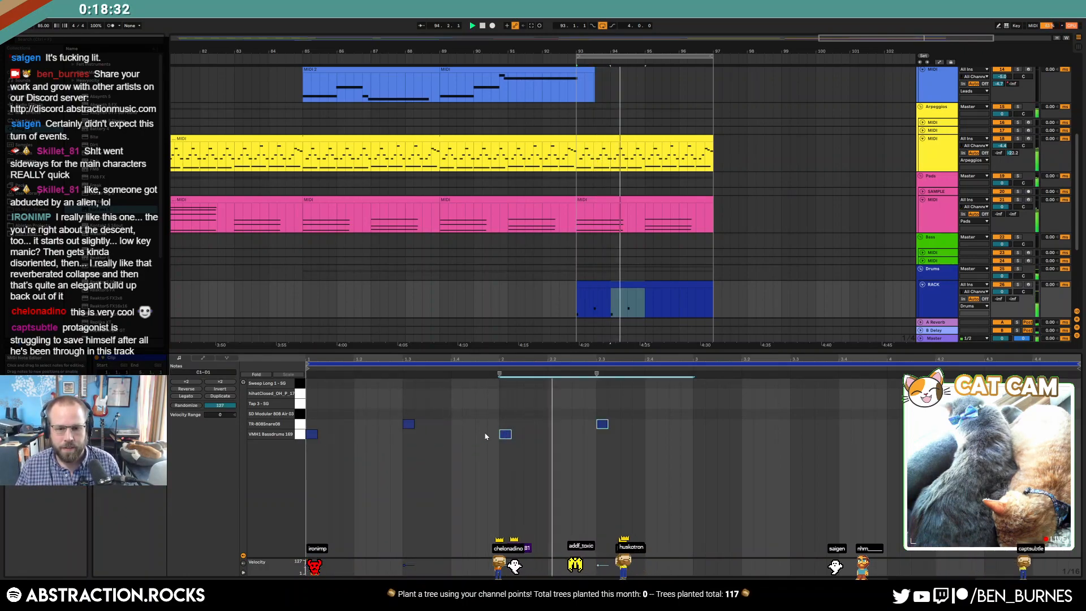
double_click(490, 434)
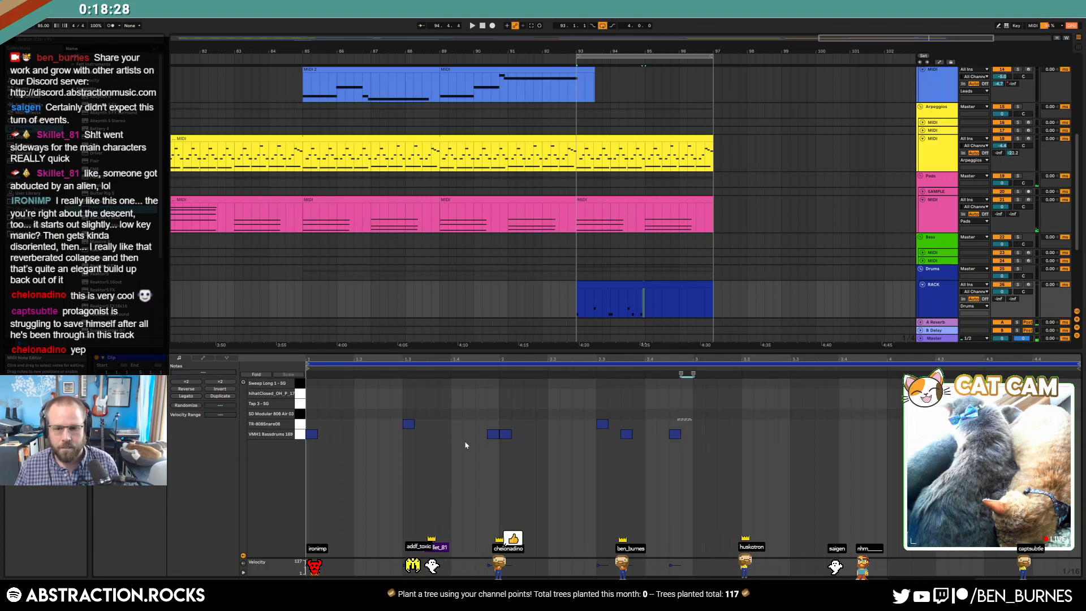
key("ctrl+a")
key("ctrl+d")
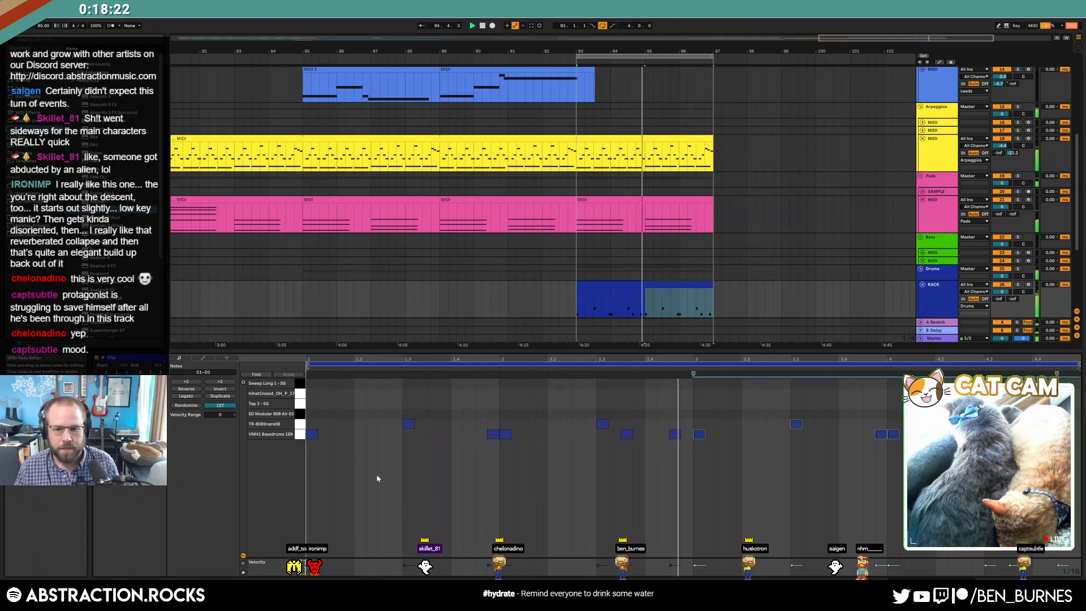
- Add closed hi-hats on every beat throughout the four-bar drum clip
left_click(669, 457)
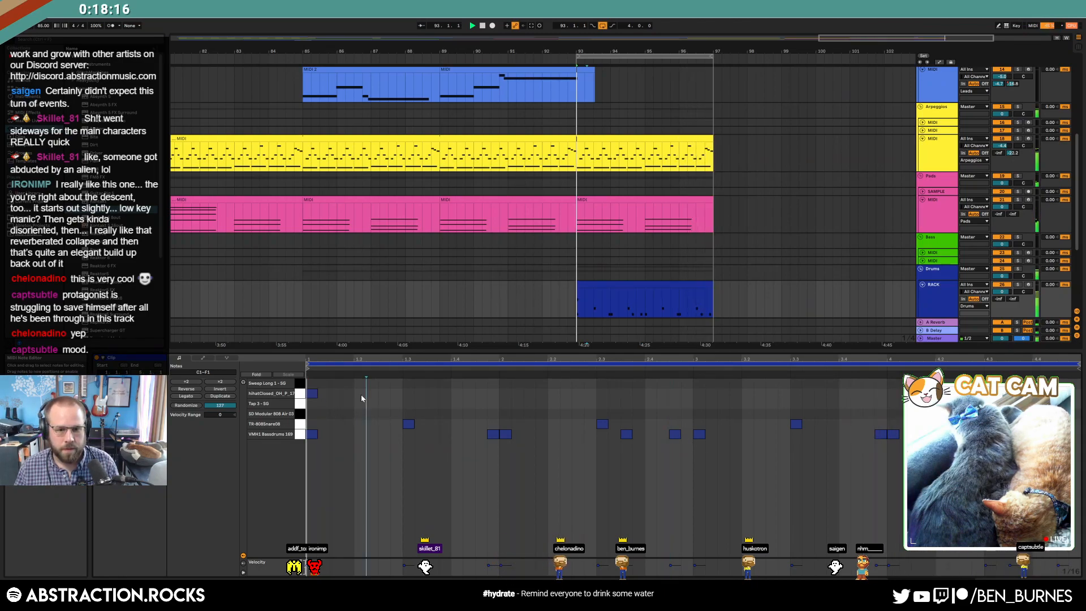
left_click_drag(345, 401, 311, 400)
key("ctrl+d")
key("ctrl+d")
key("ctrl+d")
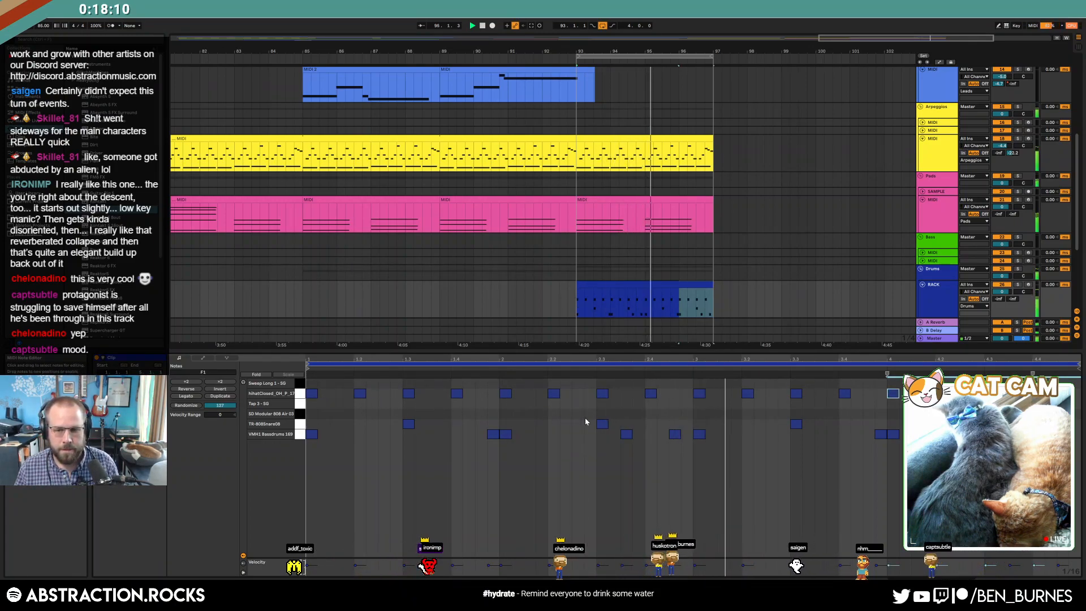
- Move the drum clip to start at bar 97 and duplicate the Pads clip into bars 97 to 101
left_click(705, 293)
left_click_drag(705, 293, 755, 285)
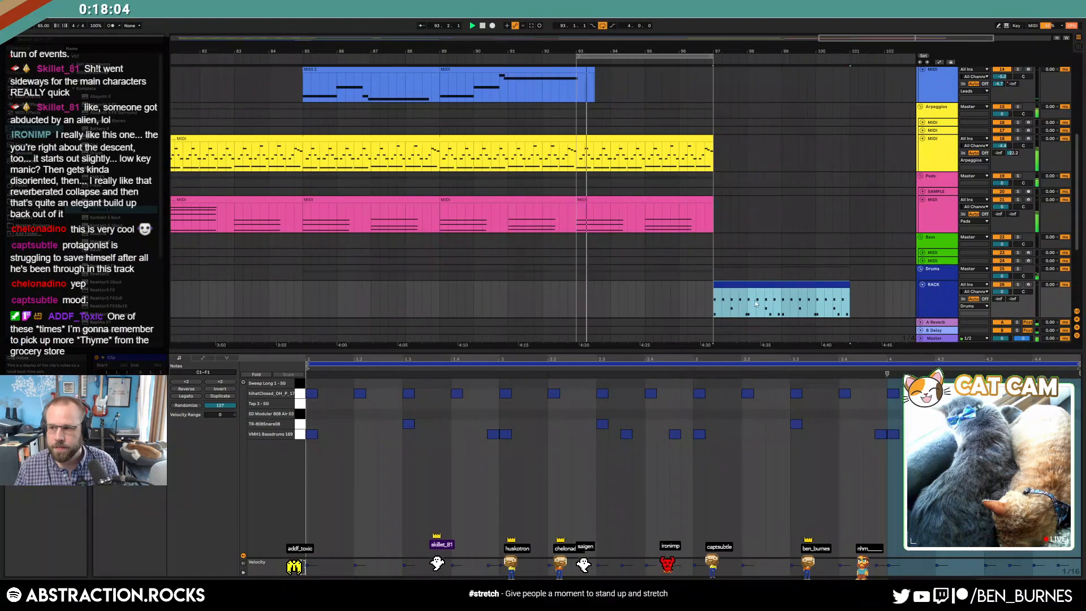
scroll(752, 299, "down", 3)
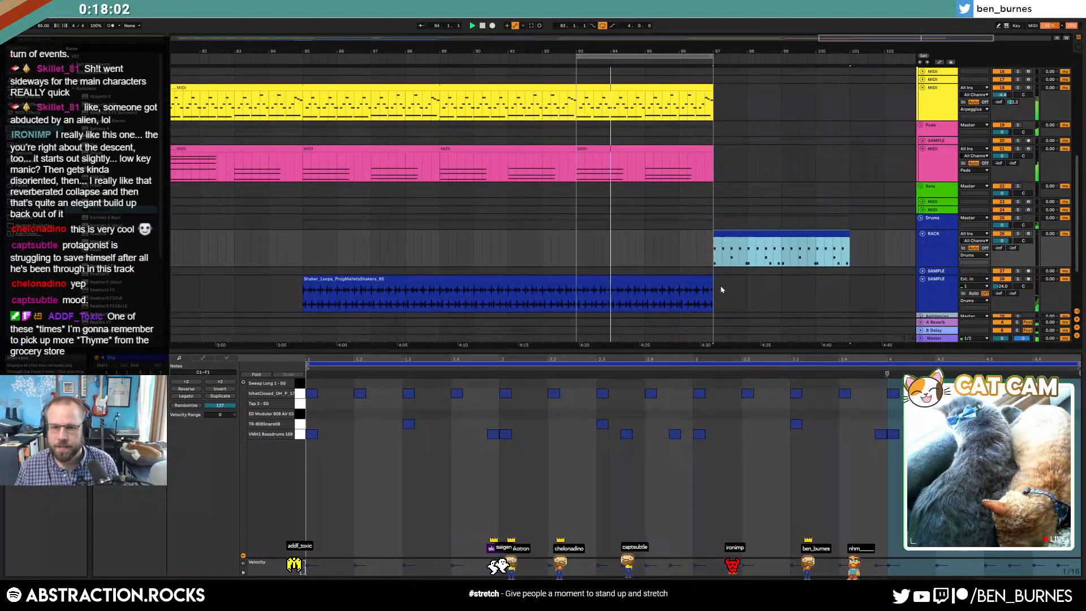
left_click(609, 148)
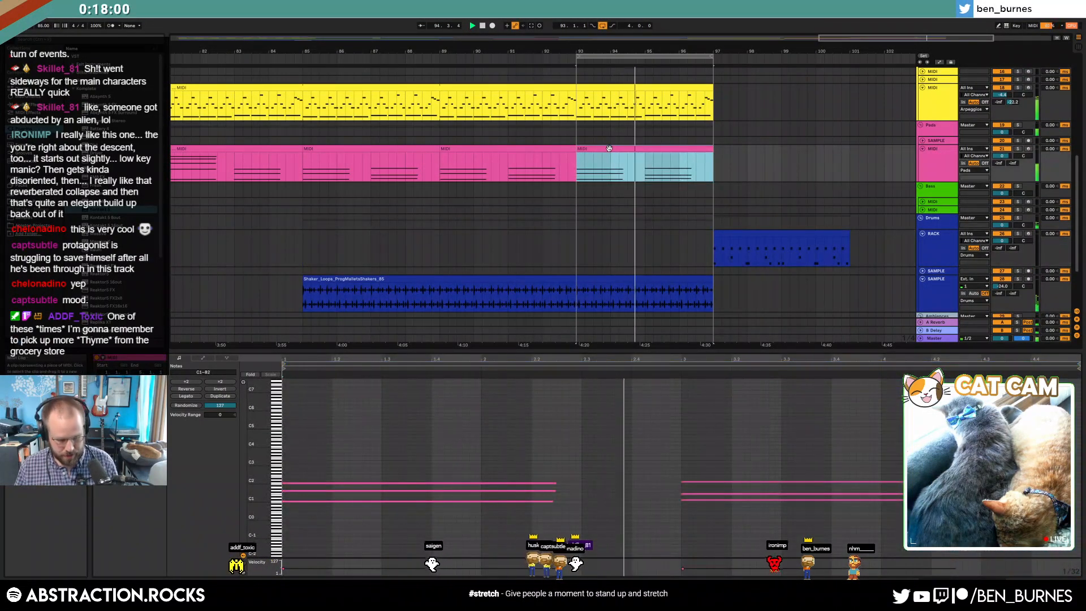
key("ctrl+d")
- Extend the shaker loop and the Arpeggios clip to bar 101, and shift the playback loop to bars 97 to 101
left_click_drag(713, 288, 851, 288)
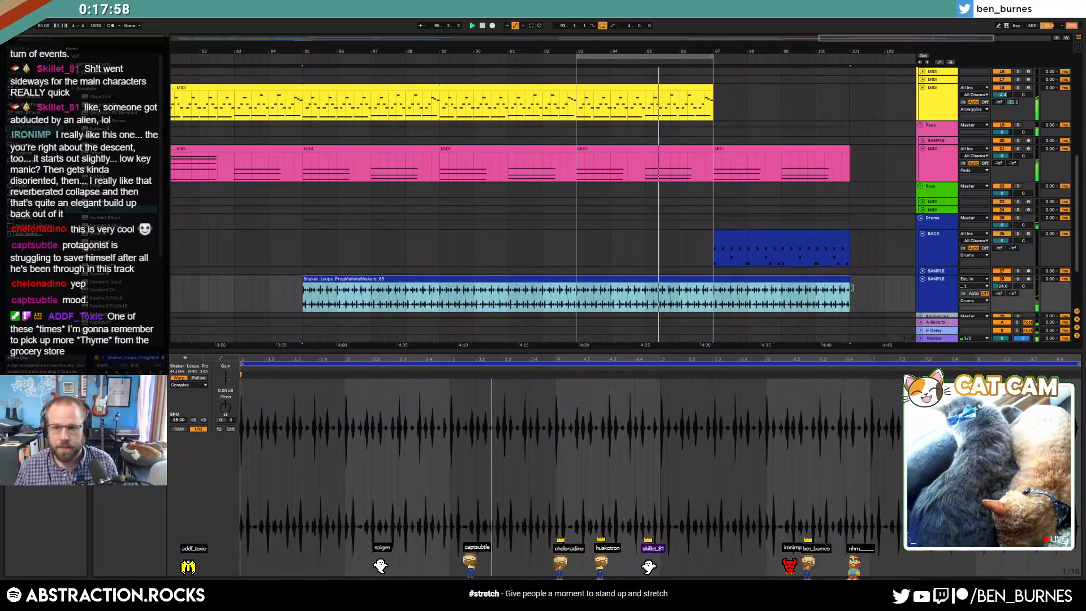
left_click_drag(637, 56, 774, 56)
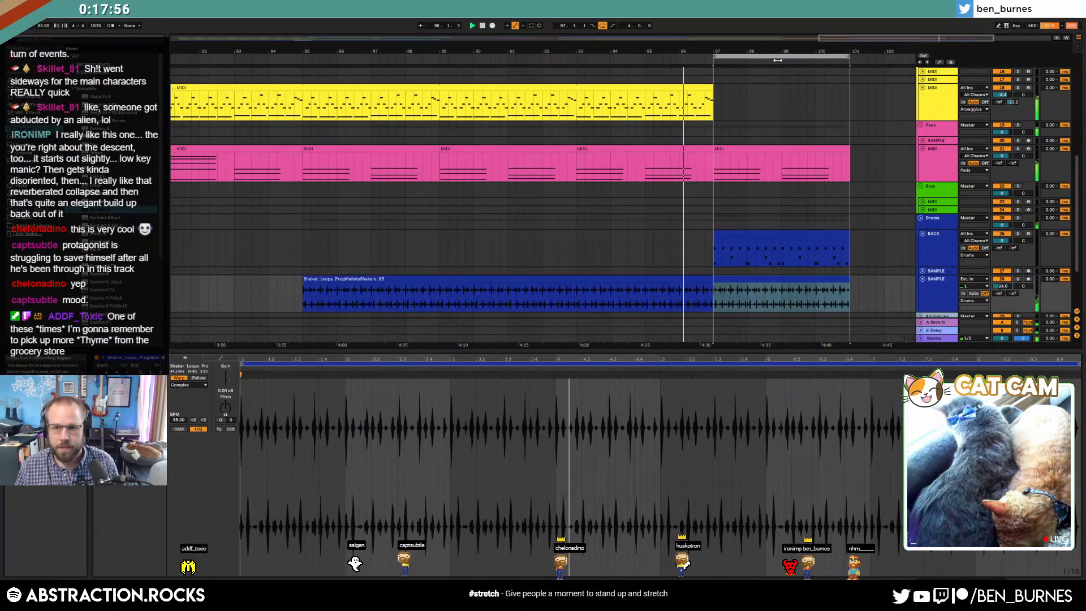
left_click(711, 86)
left_click_drag(830, 105, 846, 103)
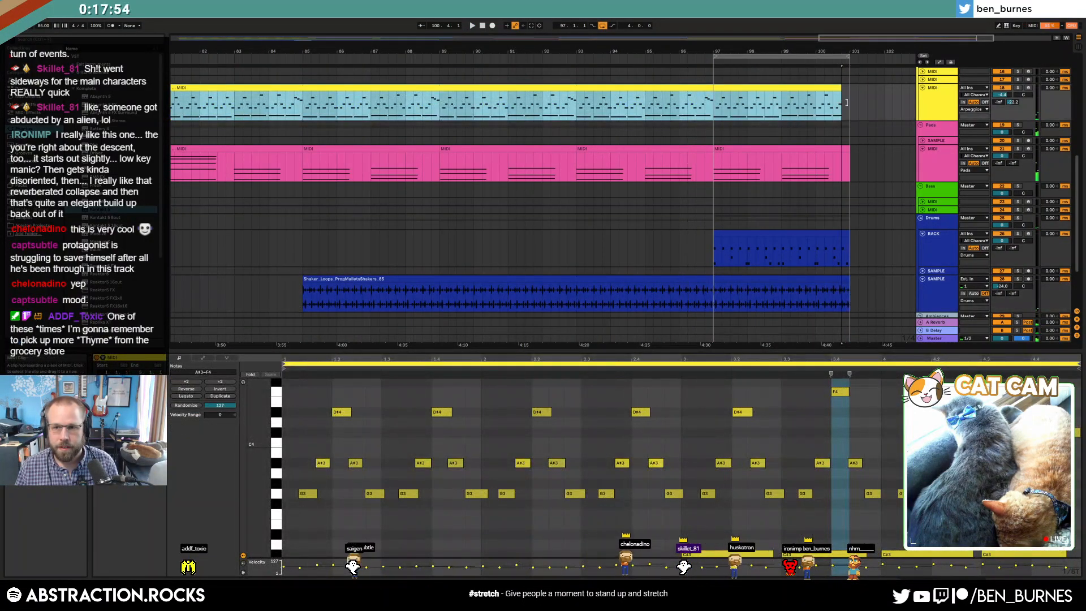
- Extend the drum clip's start back to beat 3 of bar 96 and move the lead-in's first bass drum one sixteenth earlier
left_click(717, 236)
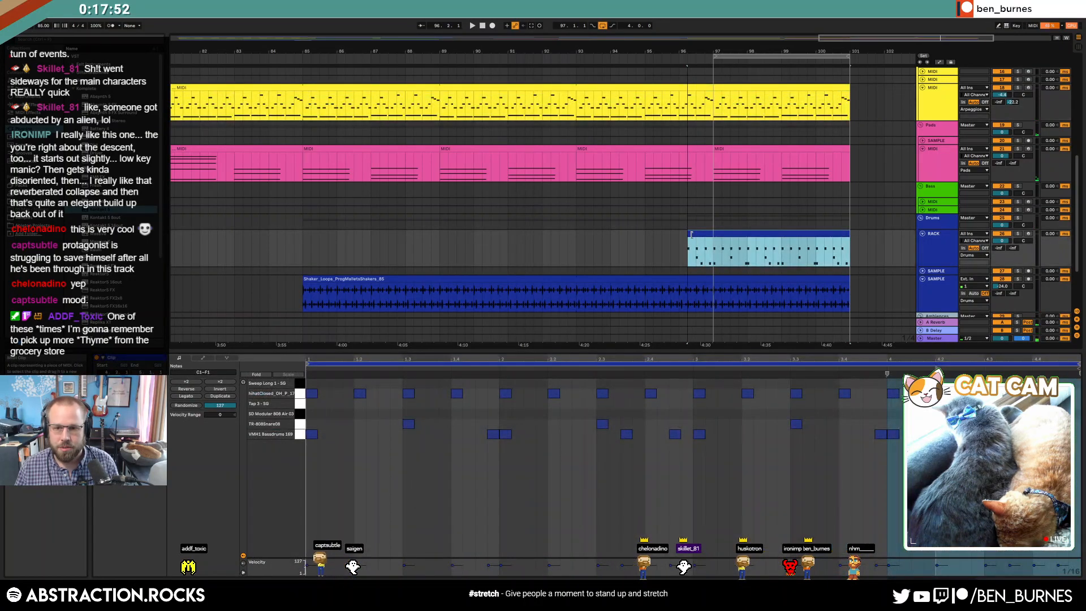
left_click_drag(696, 242, 711, 252)
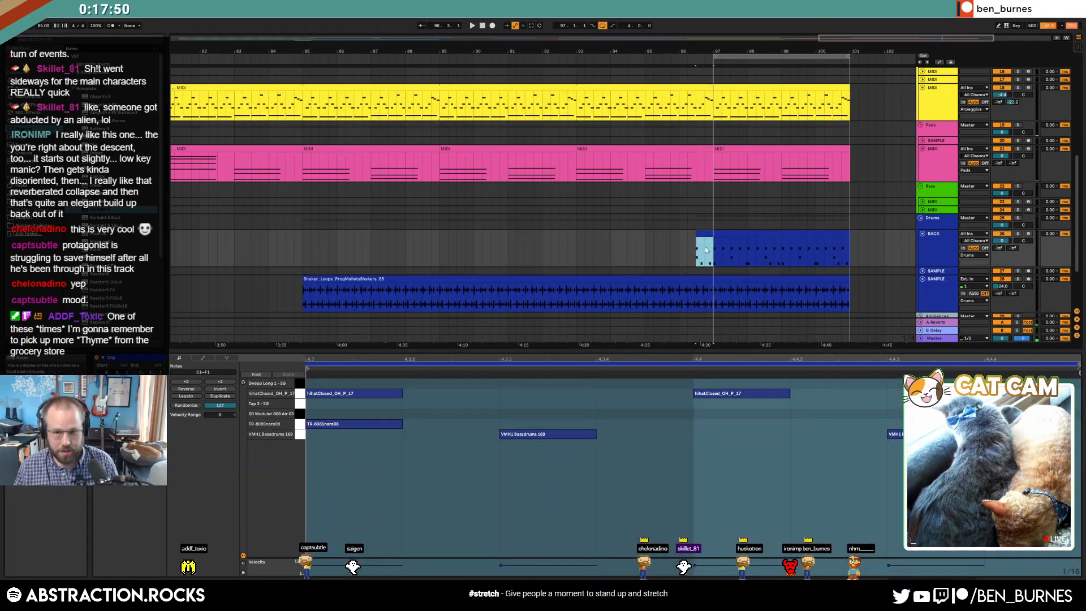
left_click_drag(544, 417, 553, 464)
key("Left")
left_click(640, 443)
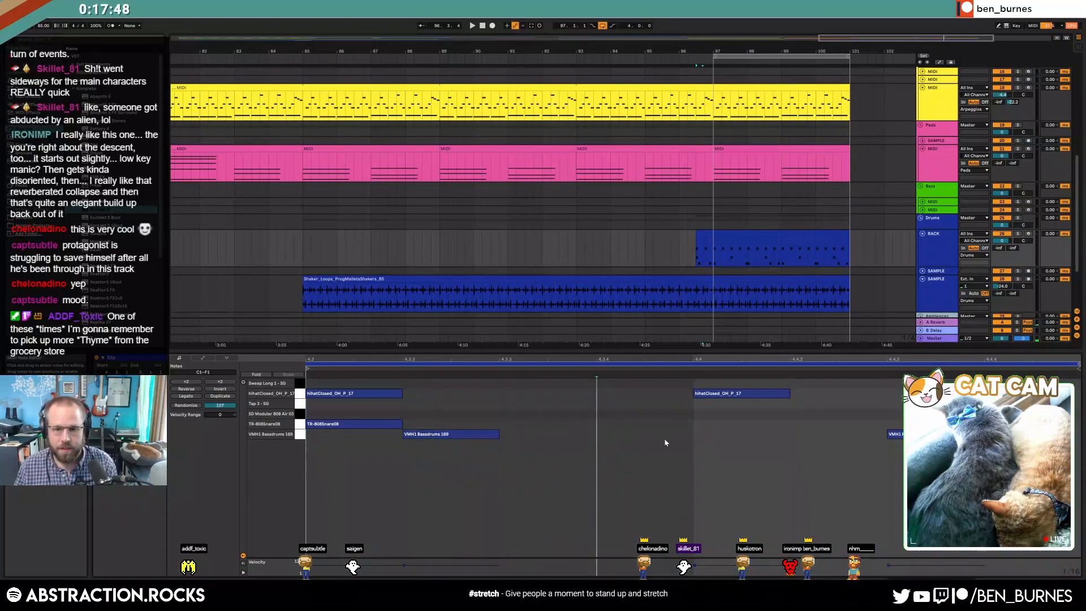
- Build the drum lead-in with TR-808 snares a sixteenth before and midway through beat 4, plus a bass drum on beat 4
double_click(625, 414)
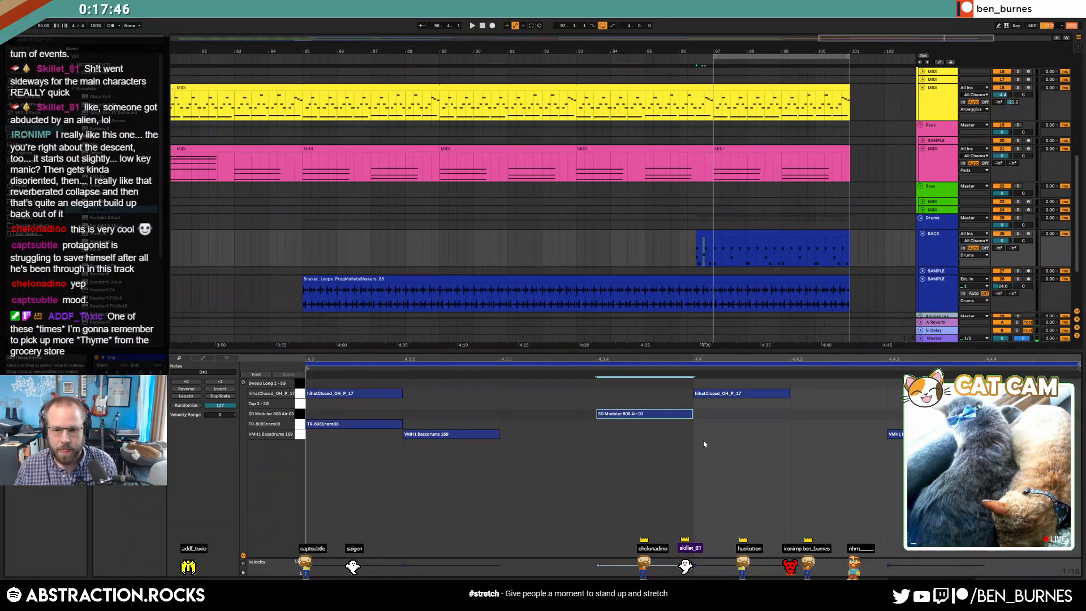
left_click(665, 414)
key("Down")
left_click(918, 435)
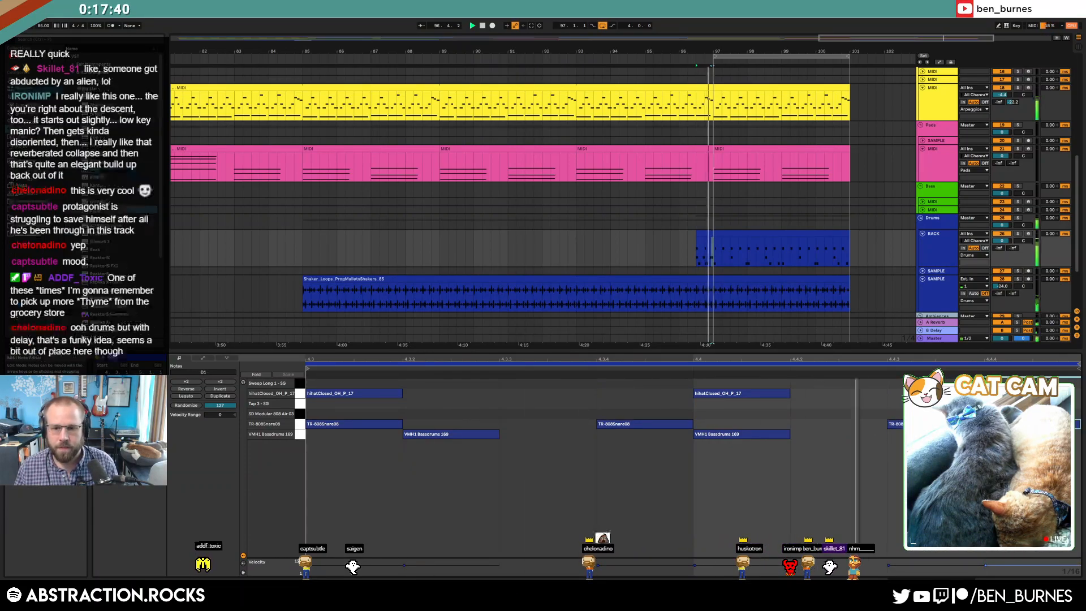
- Delete the hi-hats and bass drums from the lead-in so only snares remain, and play the transition into bar 97
left_click_drag(372, 385, 809, 405)
key("Delete")
left_click(472, 434)
key("Delete")
left_click(748, 434)
key("Delete")
key("space")
key("space")
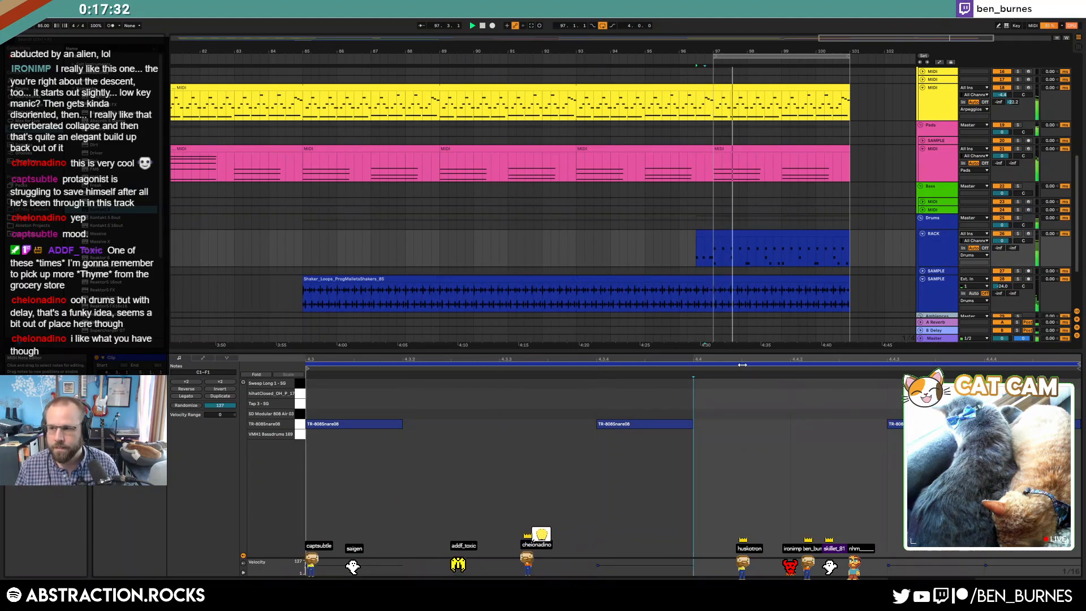
- Insert ValhallaSupermassive after the sampler on the Drum Rack's TR-808 snare chain
key("shift+Tab")
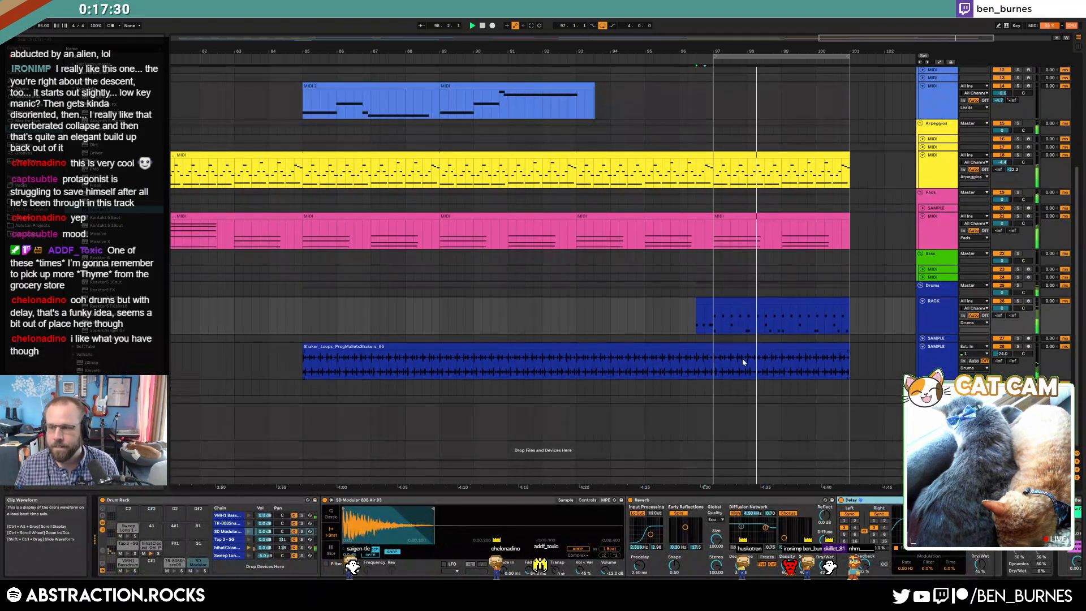
left_click(745, 308)
key("space")
left_click(1012, 317)
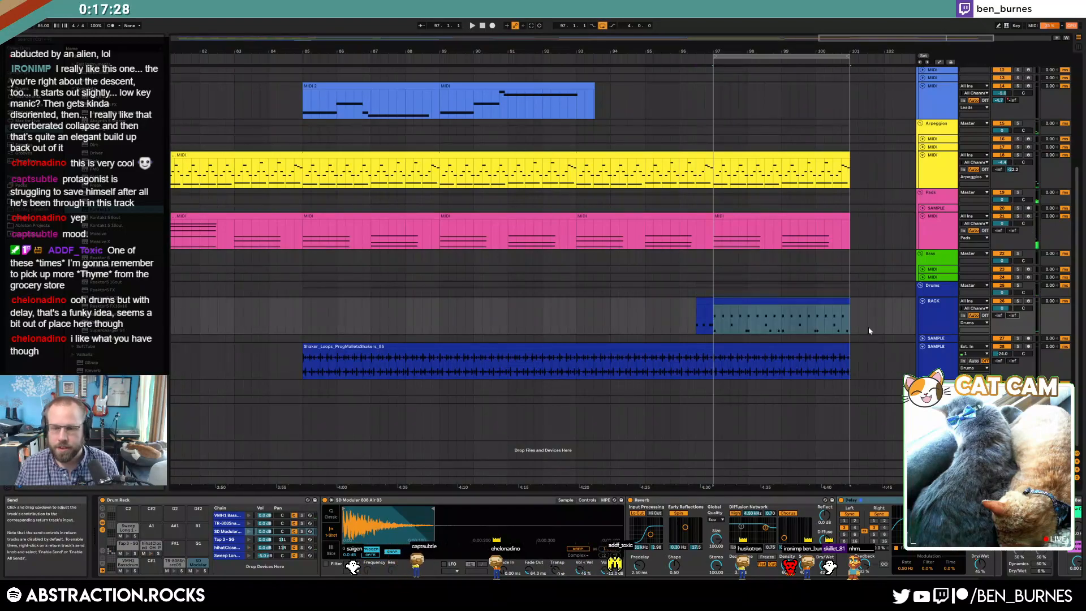
left_click(173, 567)
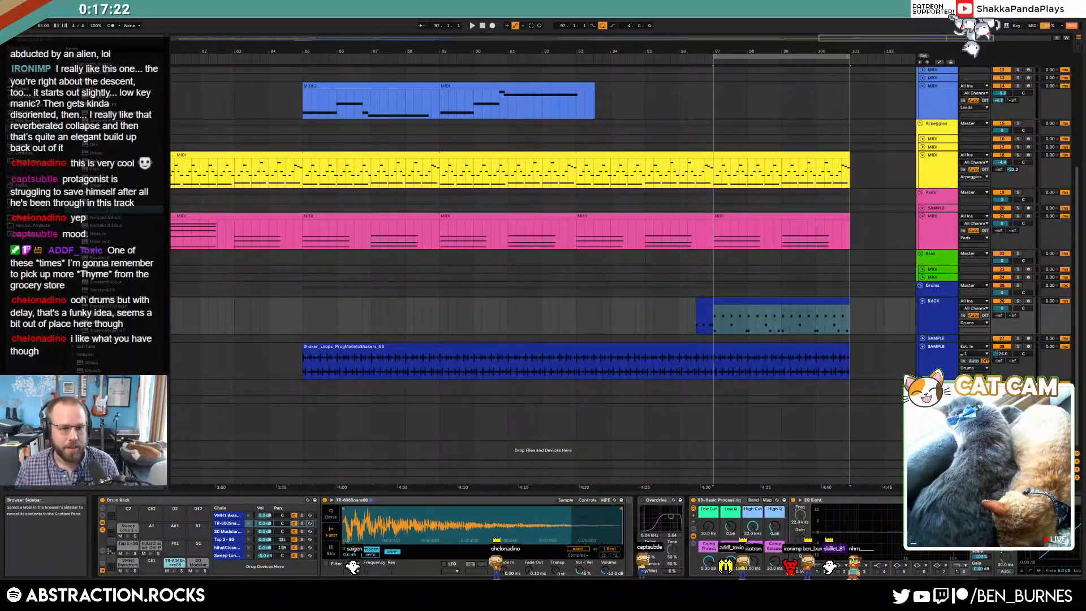
left_click(74, 356)
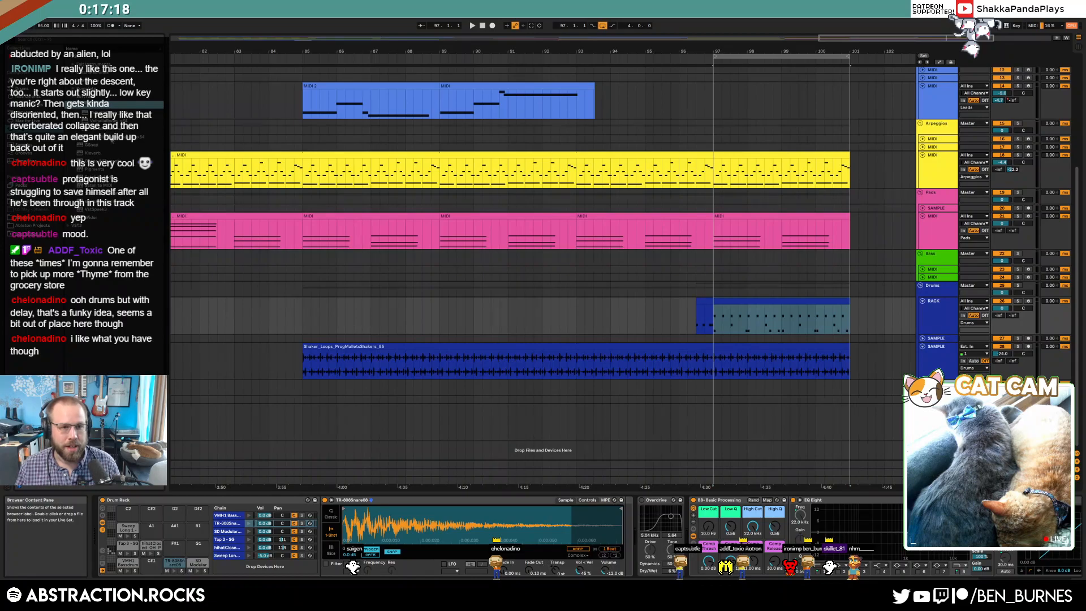
left_click(69, 226)
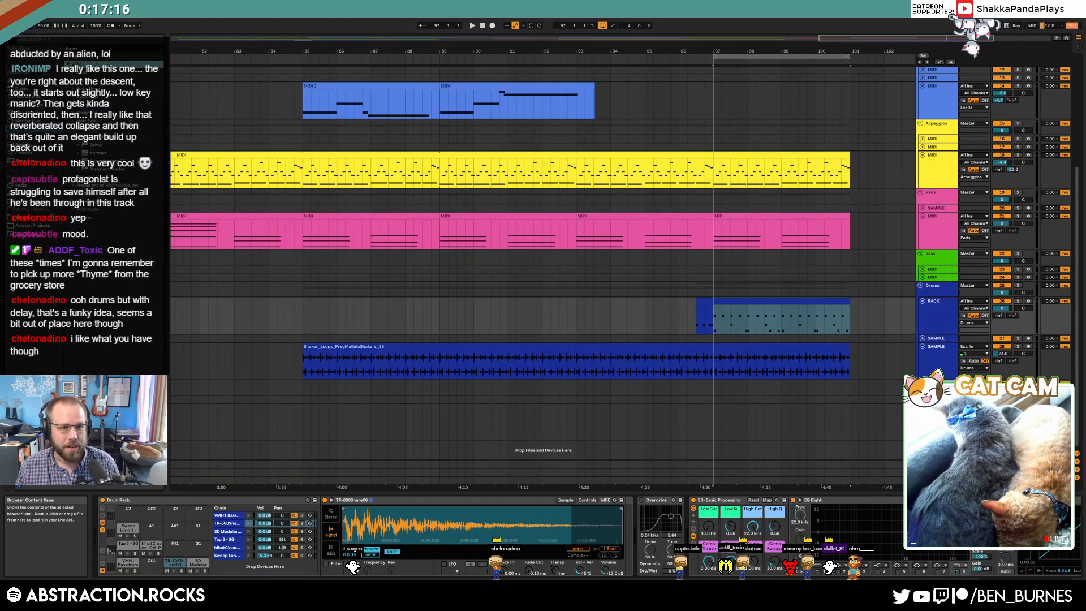
left_click(73, 202)
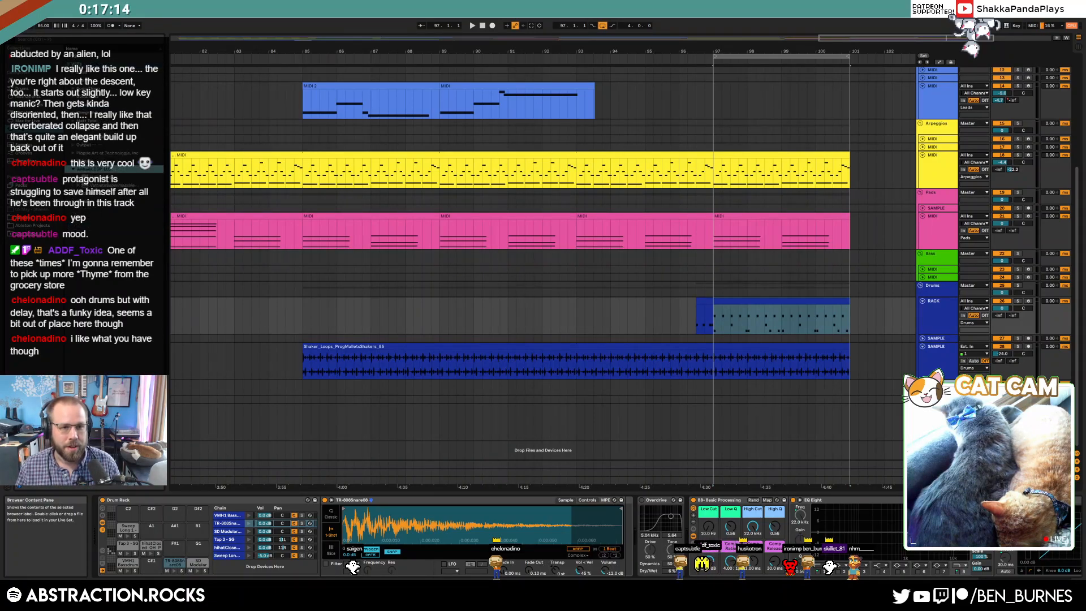
left_click_drag(565, 580, 635, 535)
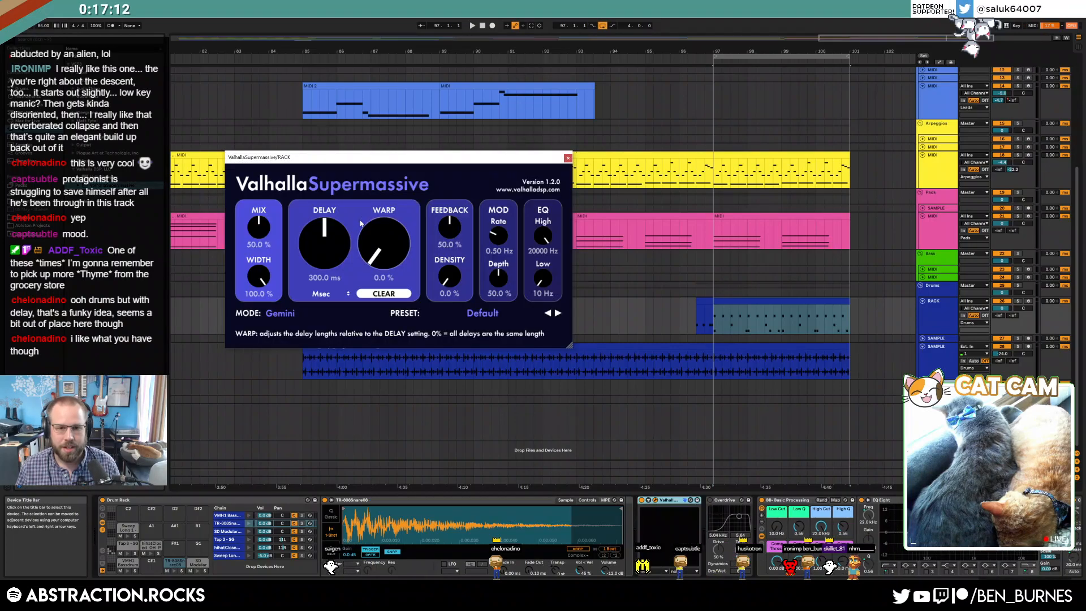
- Set ValhallaSupermassive's Mix to 0% and automate it to step up to 40.3% at bar 96
left_click_drag(260, 228, 783, 442)
key("a")
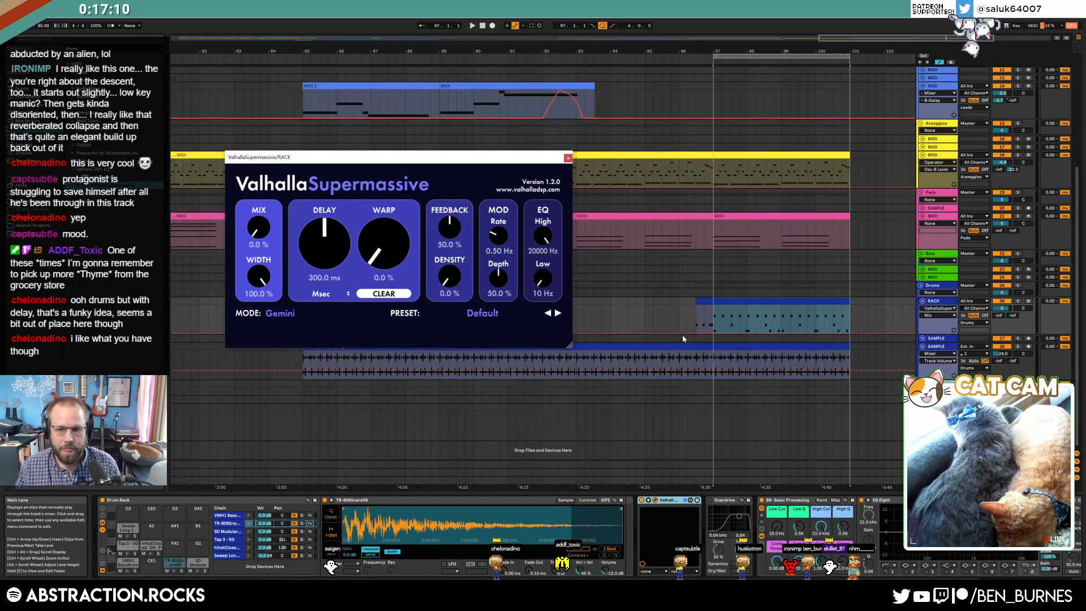
left_click_drag(680, 333, 681, 322)
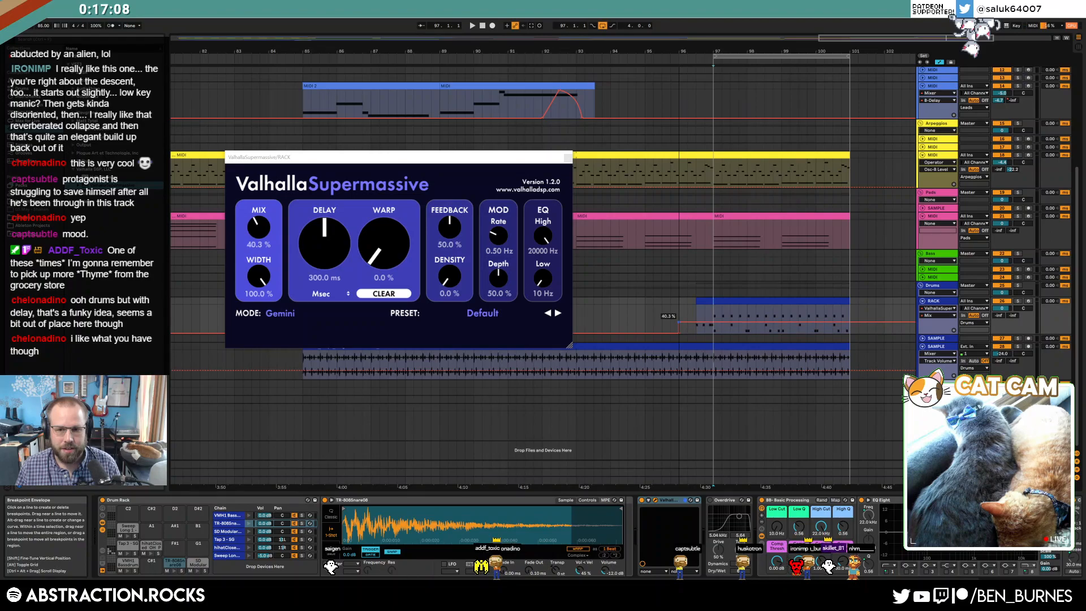
- Set ValhallaSupermassive to Cirrus Major with 252 ms delay, 33.2% warp and 920 Hz low EQ, and play the snare lead-in
left_click(280, 312)
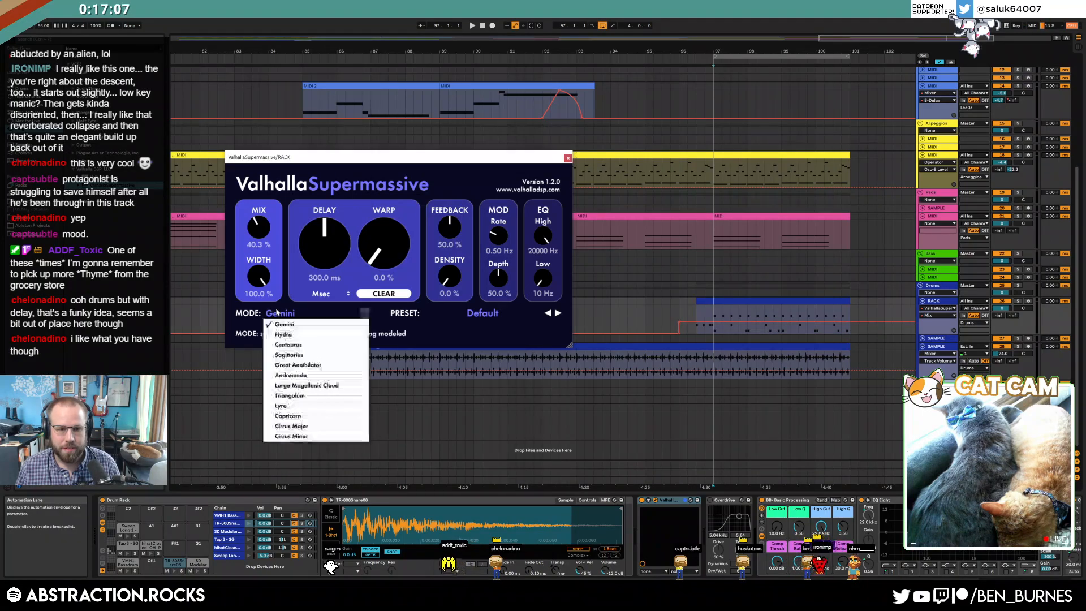
left_click(312, 428)
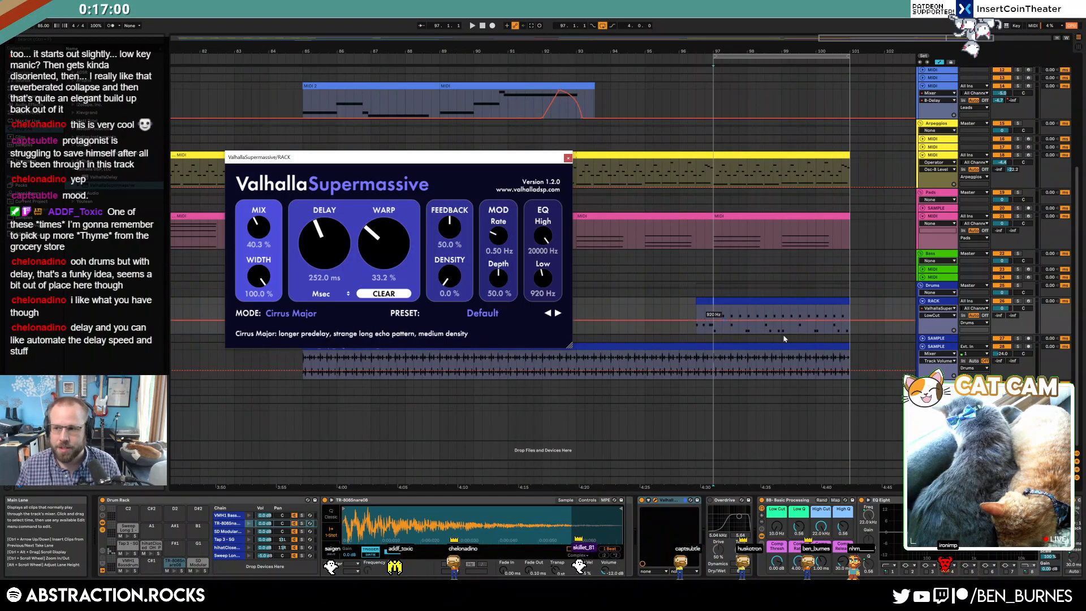
left_click(688, 310)
key("space")
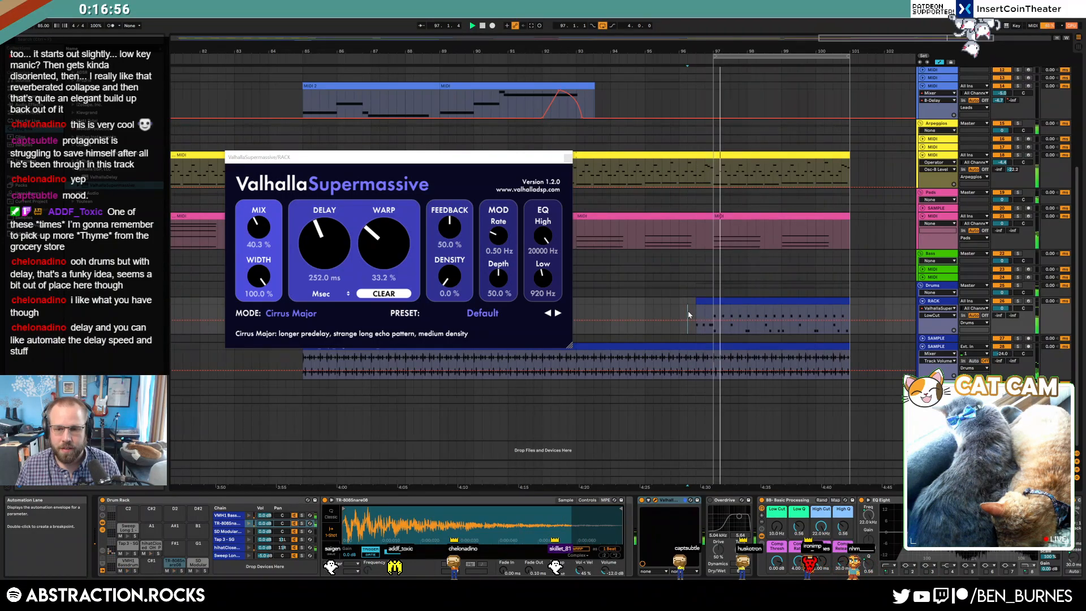
left_click(258, 228)
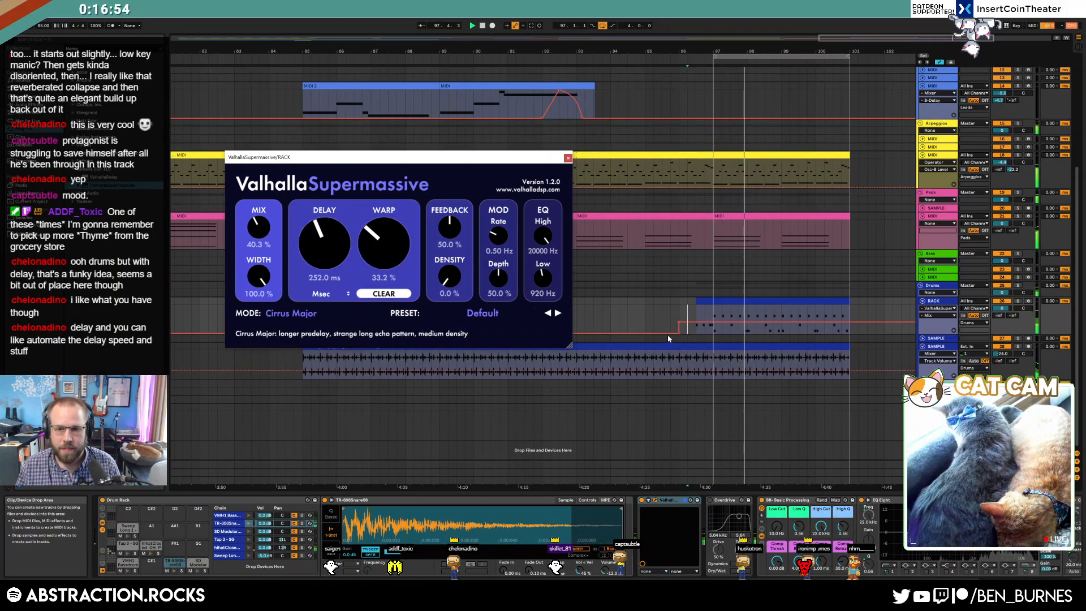
- Lower ValhallaSupermassive's automated Mix after bar 96 to 23.9% and set its Feedback to 41.2%
left_click_drag(678, 322, 678, 325)
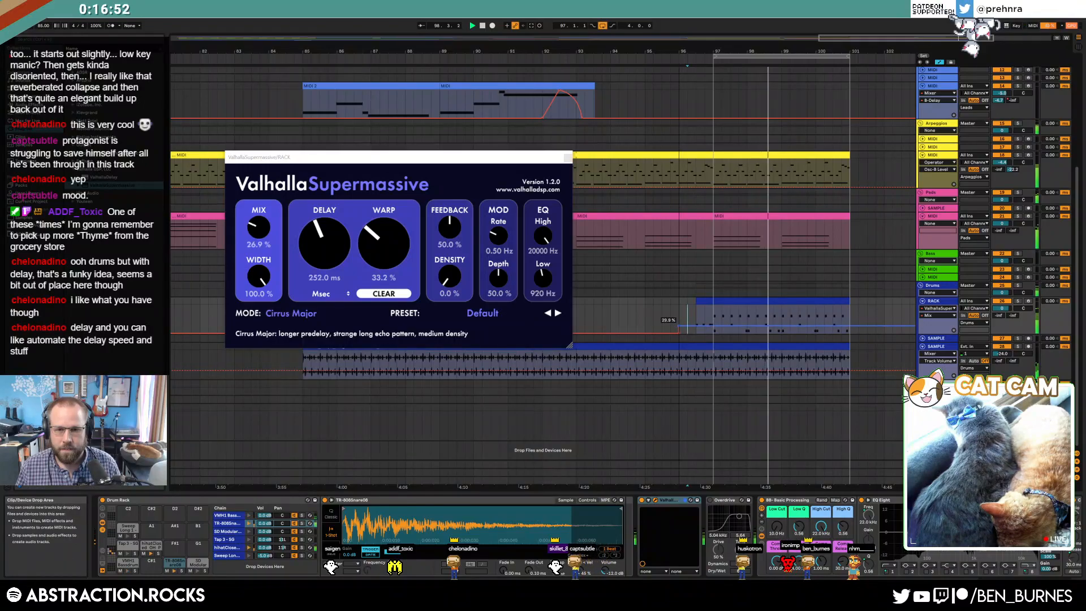
left_click_drag(449, 226, 456, 253)
left_click(323, 247)
left_click(842, 322)
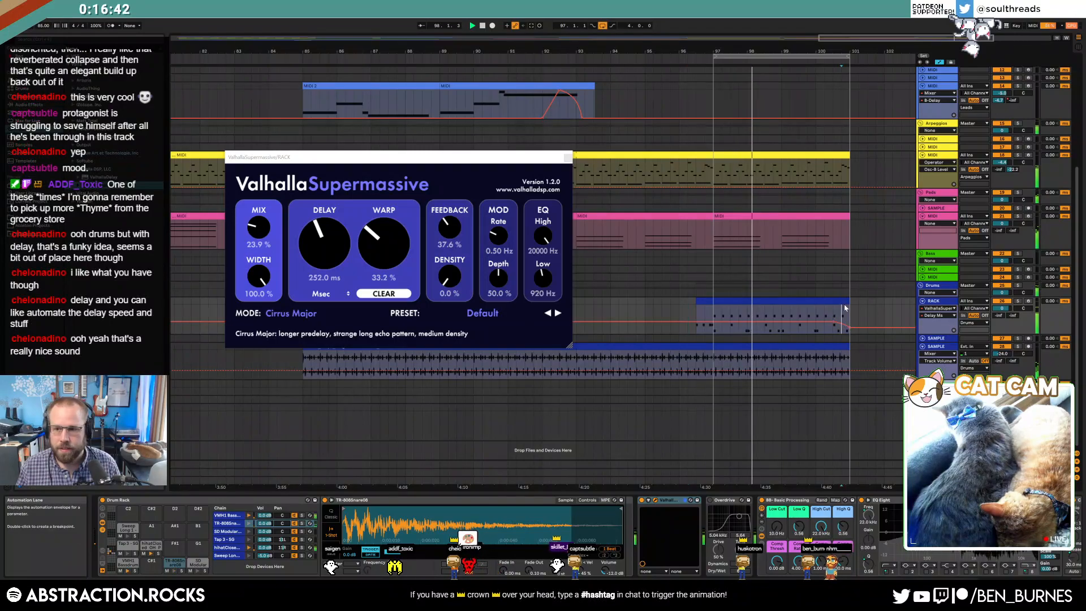
left_click_drag(455, 232, 455, 228)
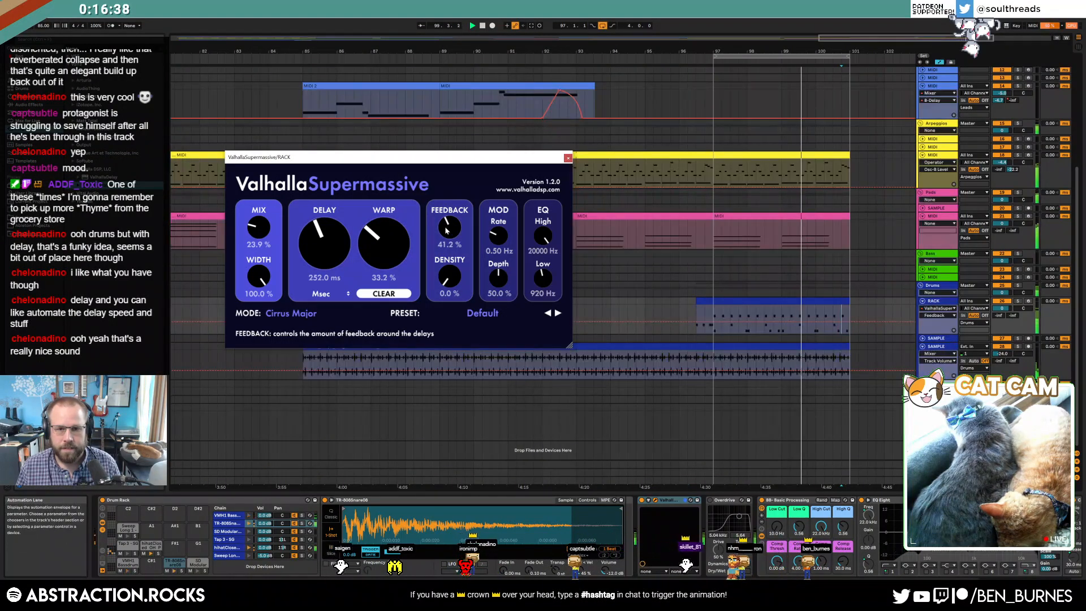
- Raise the Mix automation from bar 96 onward to 32.8% and close the ValhallaSupermassive window
left_click(261, 231)
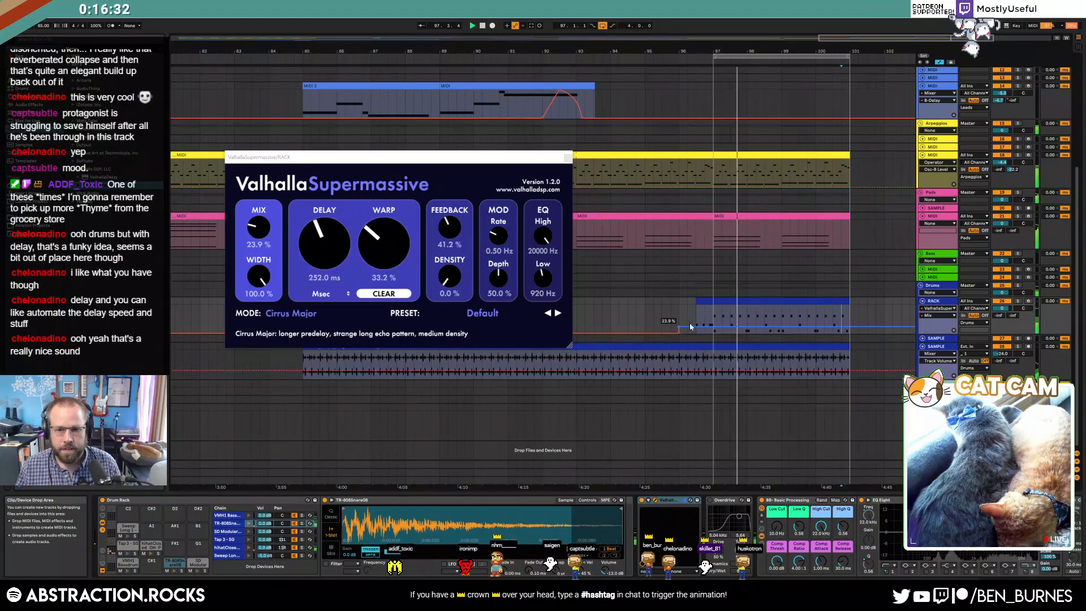
left_click_drag(690, 327, 689, 324)
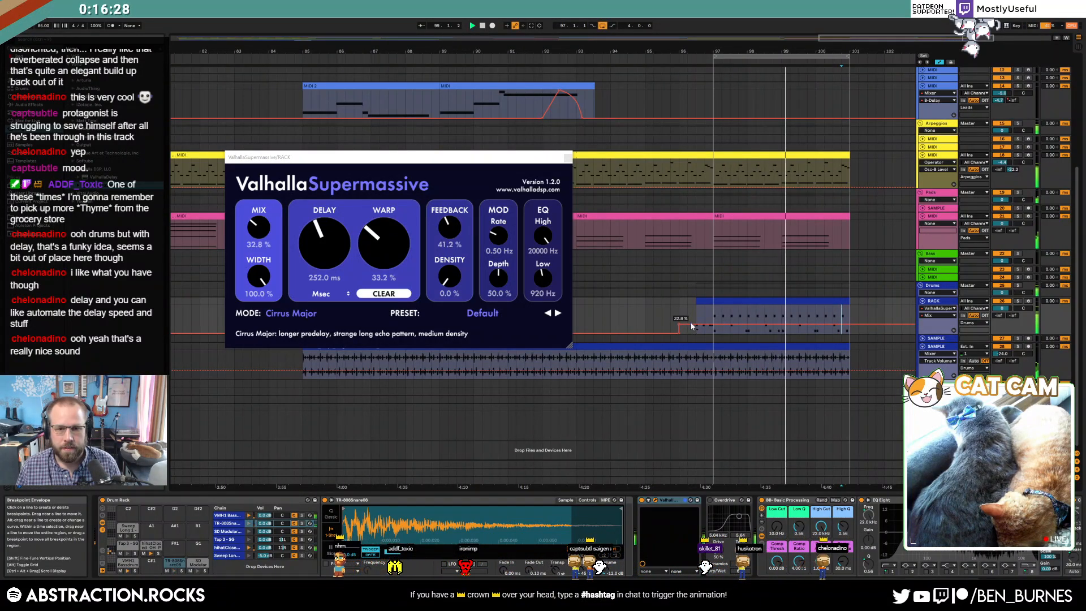
left_click(568, 158)
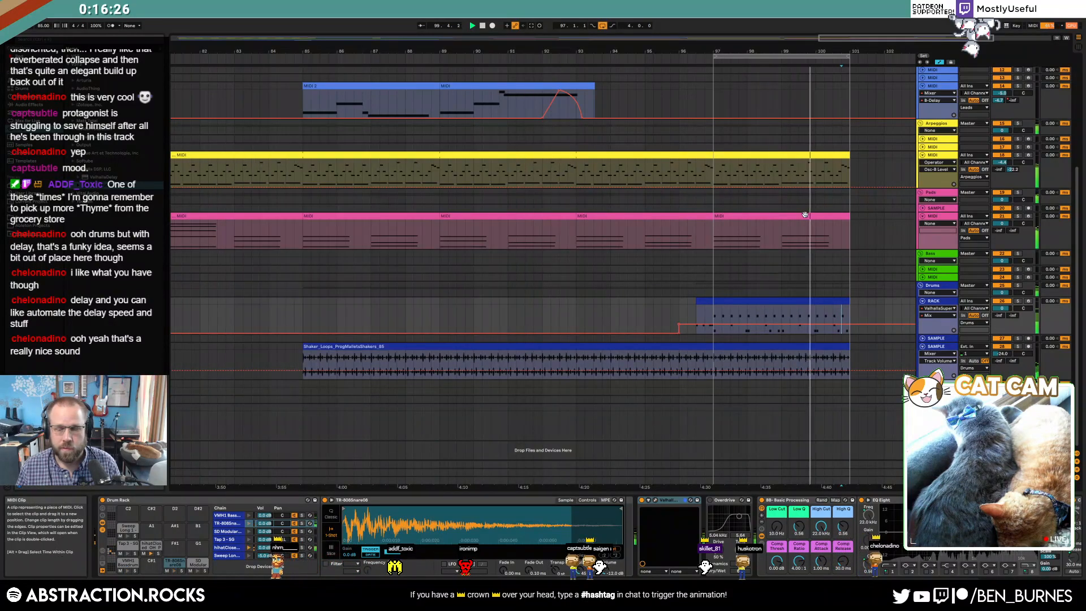
- Open the pad clip starting at bar 97 and add a copy of all its chord notes one octave higher
scroll(832, 280, "down", 3)
double_click(809, 217)
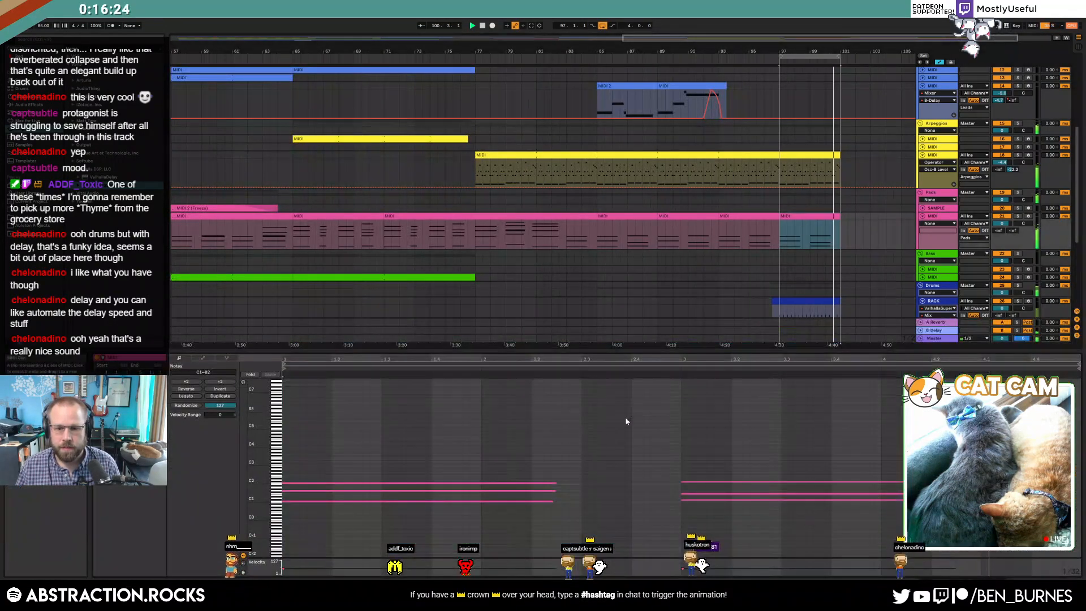
key("ctrl+a")
key("ctrl+c")
key("ctrl+v")
key("shift+Up")
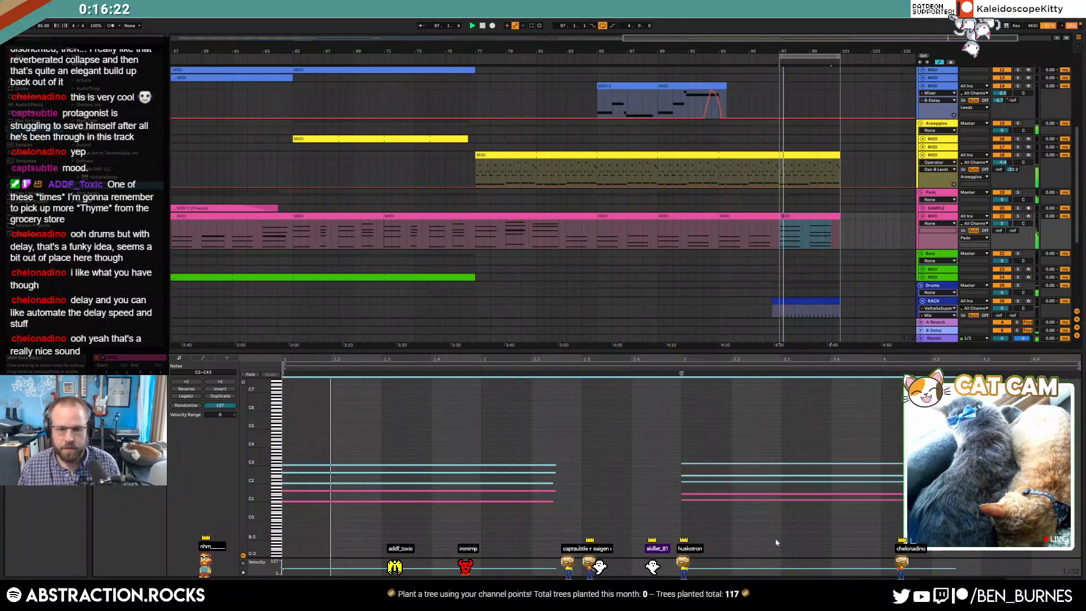
left_click_drag(520, 488, 792, 550)
key("Delete")
key("ctrl+z")
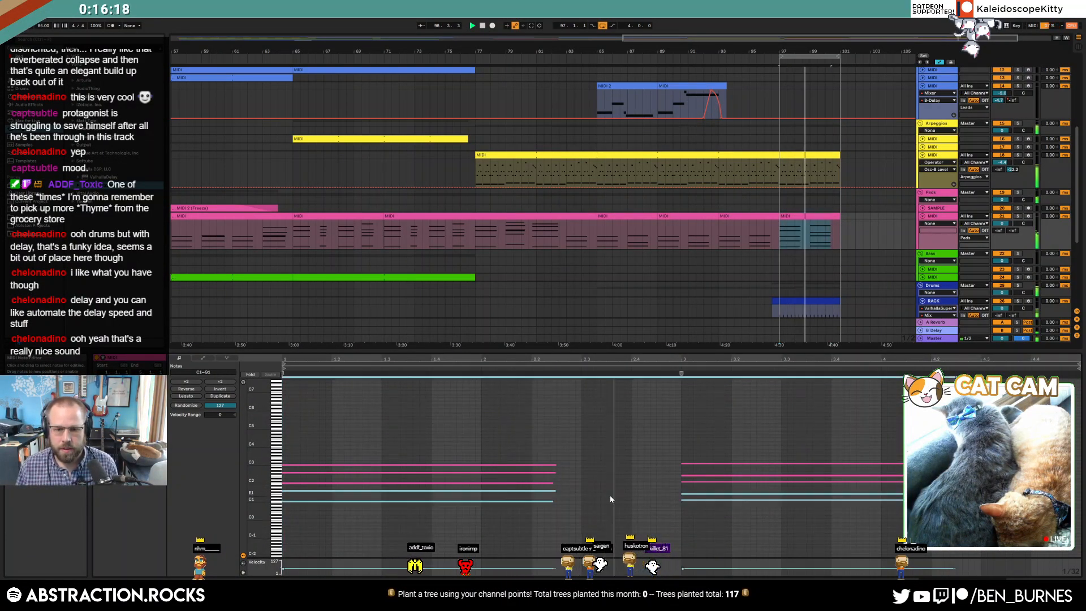
- Delete the second-lowest note from both chords in the bar 97 pad clip
double_click(551, 491)
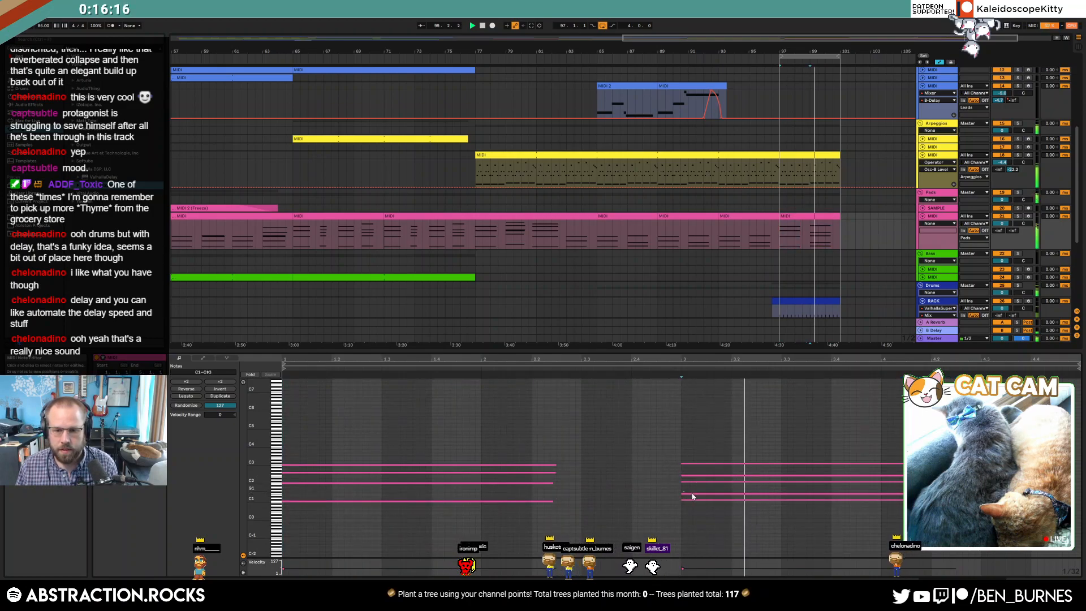
key("ctrl+a")
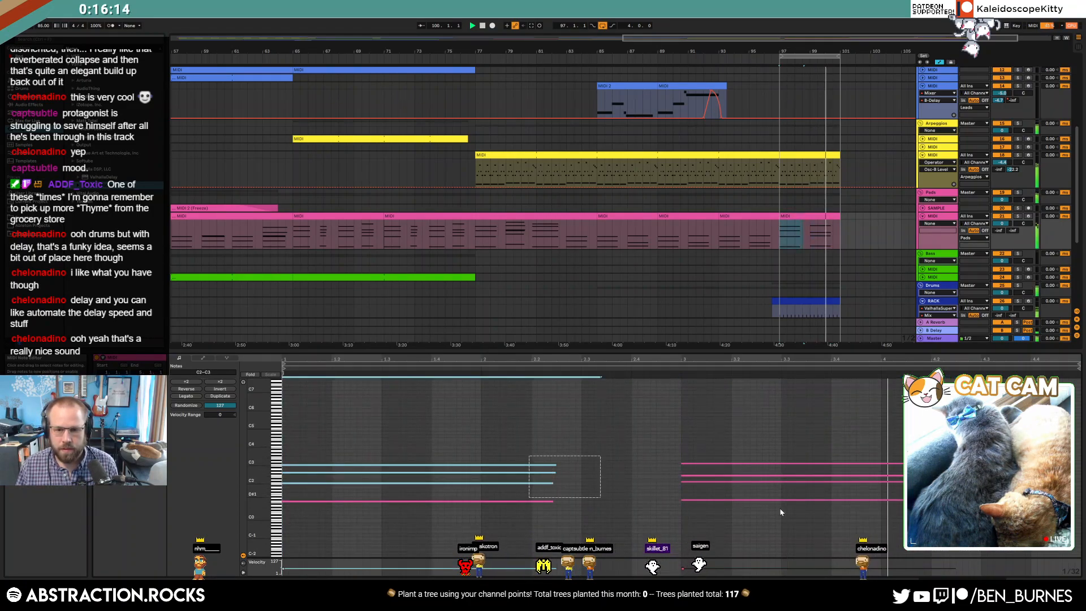
- Adjust the chord notes in the pad clip at bar 97 and close the note editor
left_click_drag(744, 499, 744, 510)
left_click_drag(531, 441, 534, 473)
left_click(695, 475)
left_click(618, 447)
key("shift+Tab")
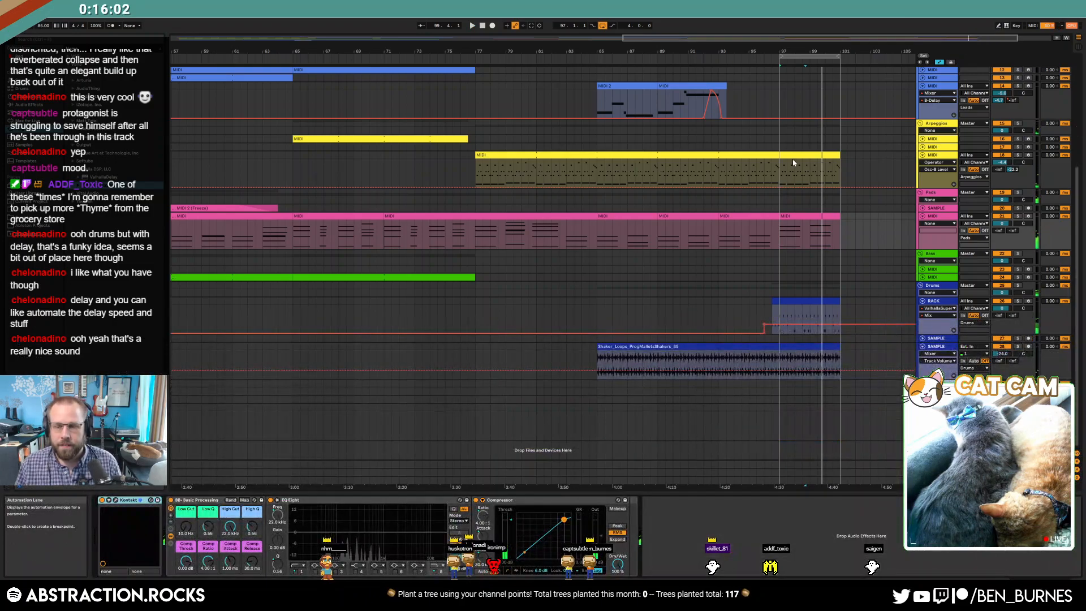
- Stop playback and unfold the second track in the Leads group
key("space")
left_click(792, 162)
left_click(792, 159)
scroll(792, 162, "up", 9)
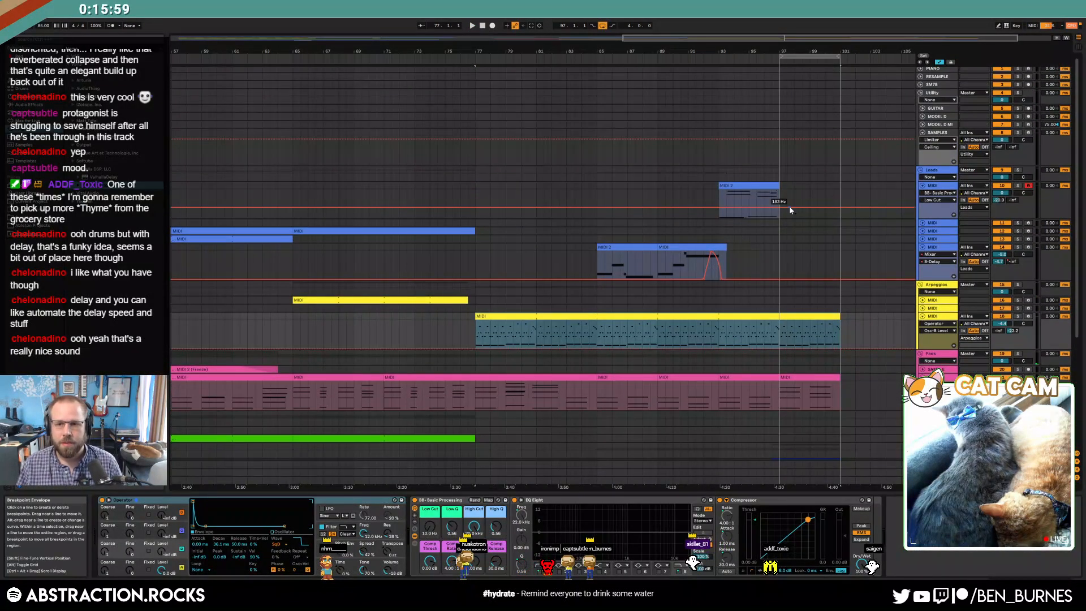
left_click(922, 223)
scroll(436, 242, "down", 2)
scroll(440, 241, "down", 4)
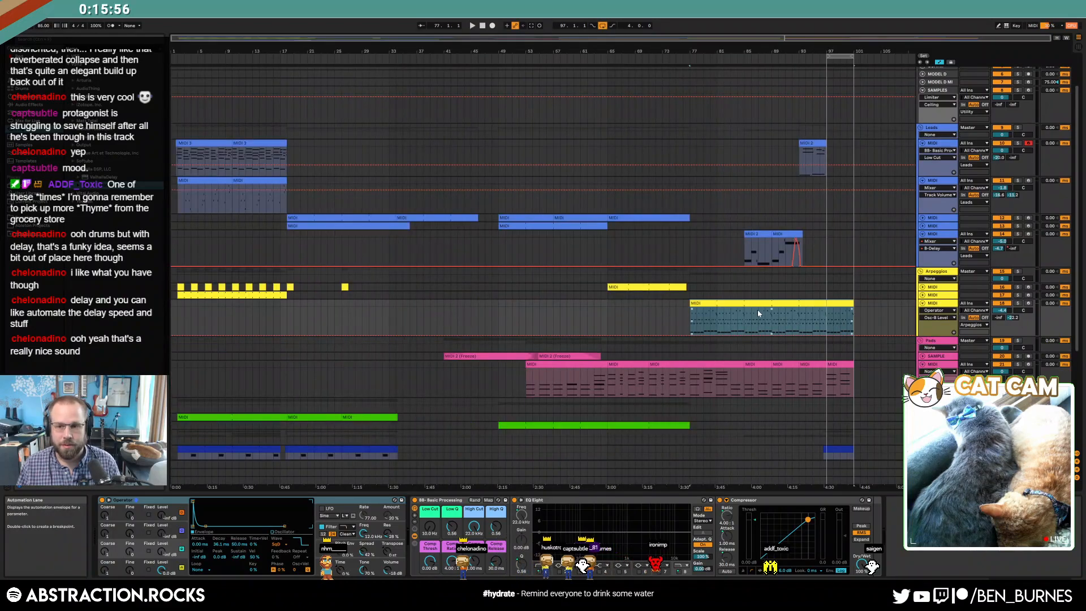
- Copy bars 97 to 101 of the long arpeggio clip onto the lead piano track at the same position
left_click_drag(828, 315, 851, 317)
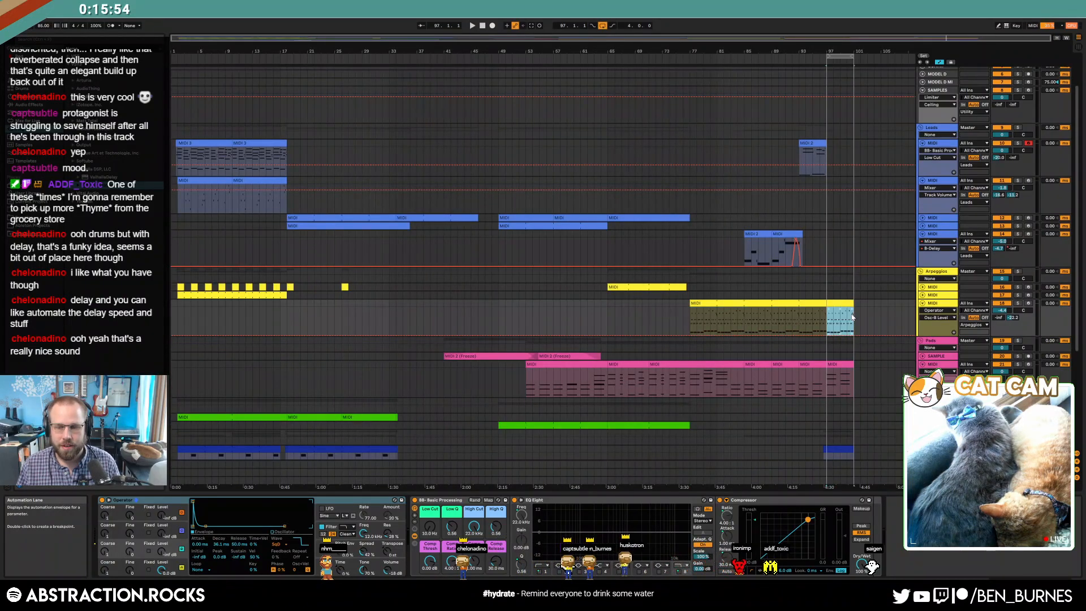
key("a")
left_click_drag(837, 303, 835, 217)
left_click(923, 218)
key("a")
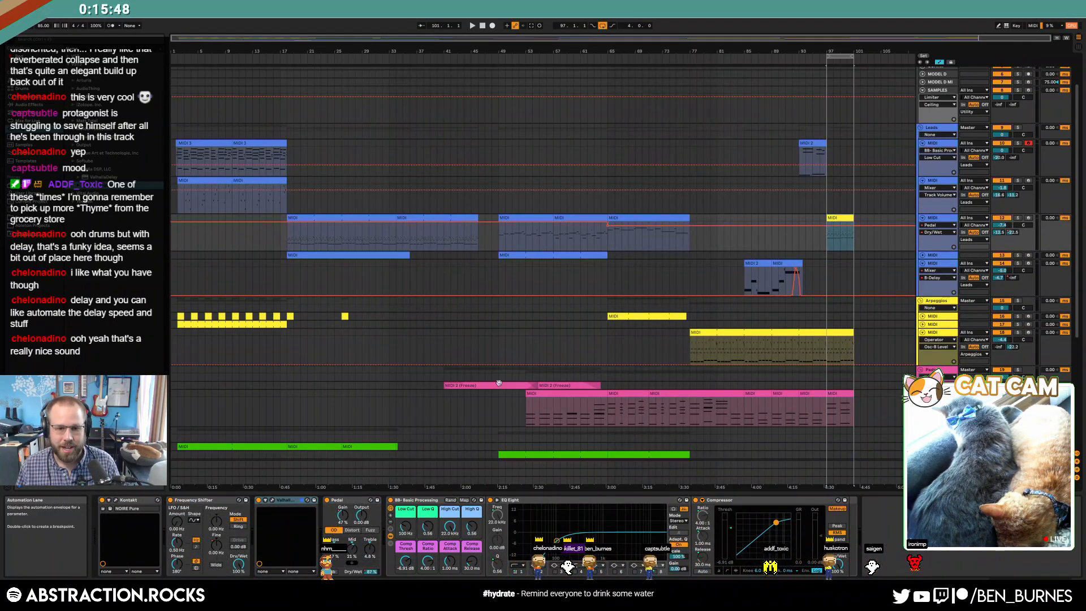
- Automate the piano track's Pedal just before bar 97, raising its dry/wet slightly and dropping its gain to zero
left_click(819, 226)
left_click_drag(822, 226, 822, 221)
left_click(342, 515)
left_click_drag(818, 236, 817, 250)
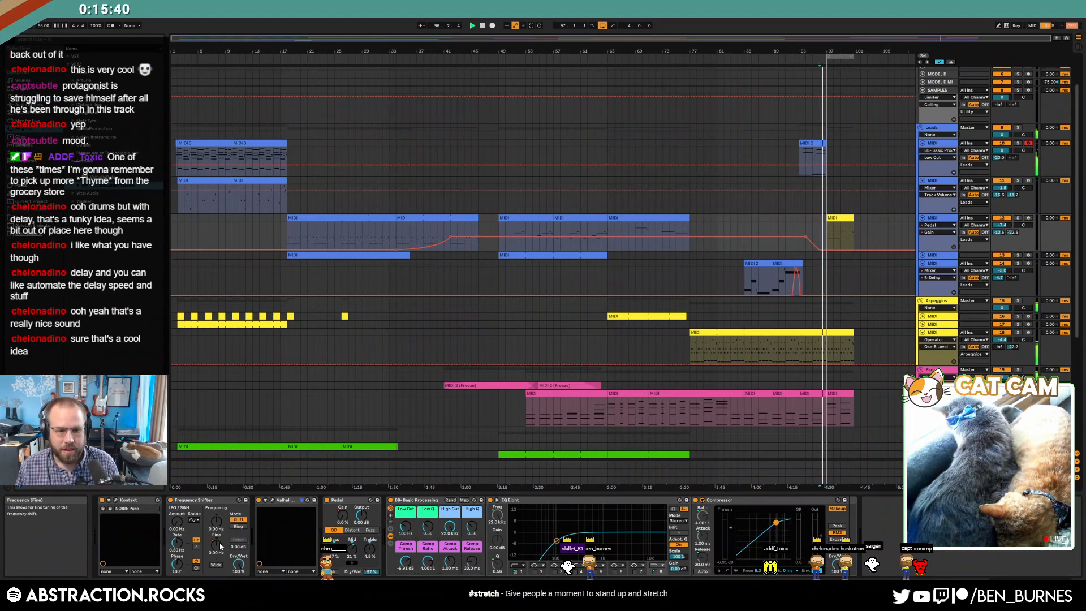
left_click(371, 571)
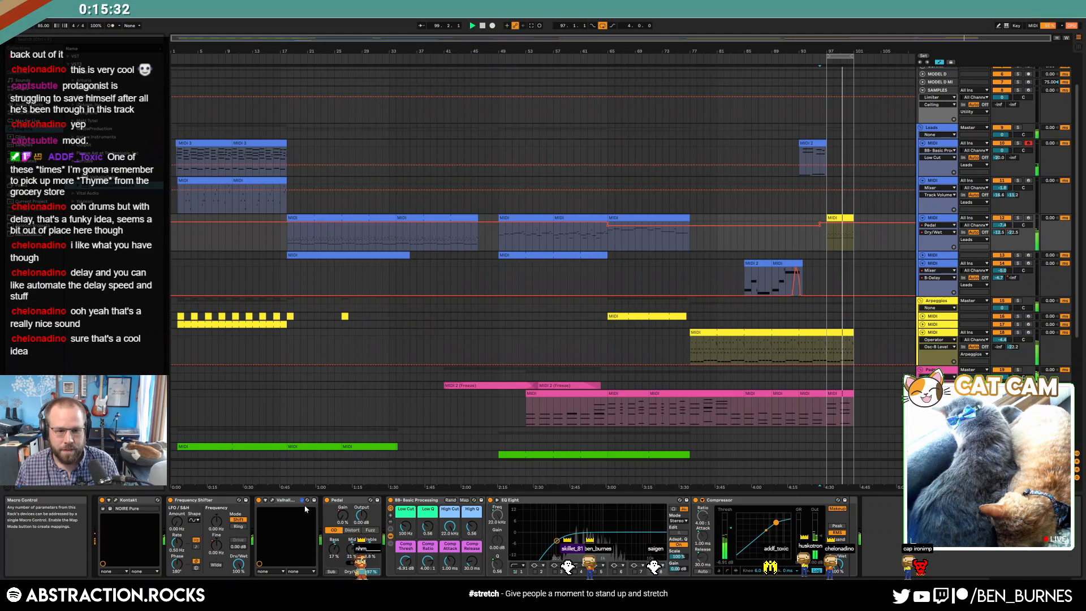
- Lower the piano track's ValhallaSupermassive Mix automation to about 34% from bar 97 and hide the automation lanes
left_click(276, 502)
left_click(254, 292)
left_click_drag(524, 227, 520, 309)
left_click_drag(824, 227, 820, 243)
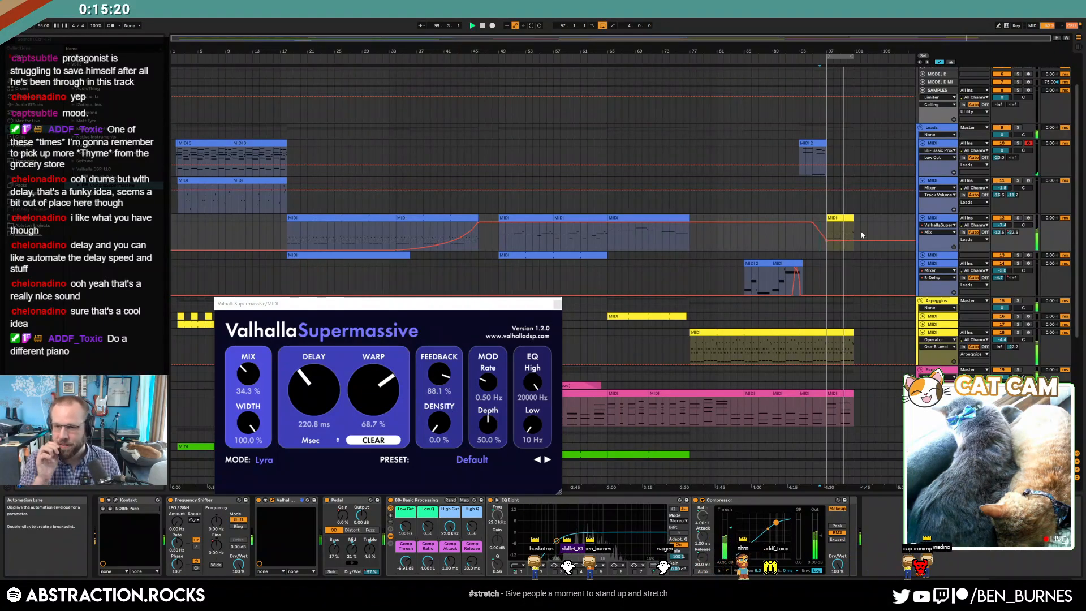
key("a")
- Lower the closed hi-hat notes in the drum rack clip at bar 97 to a velocity of about 37
scroll(854, 272, "down", 5)
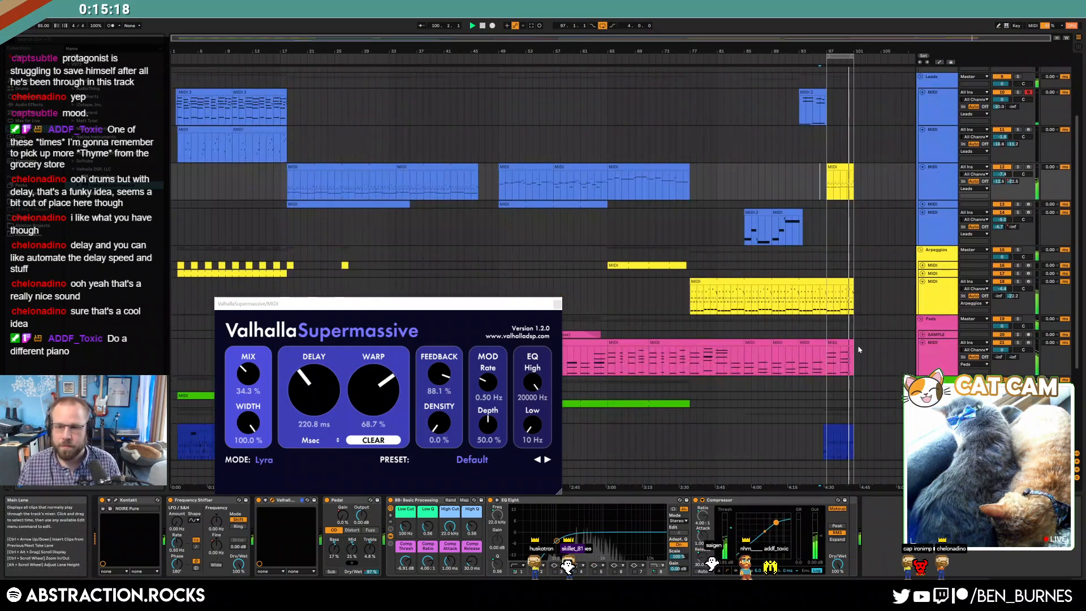
double_click(842, 334)
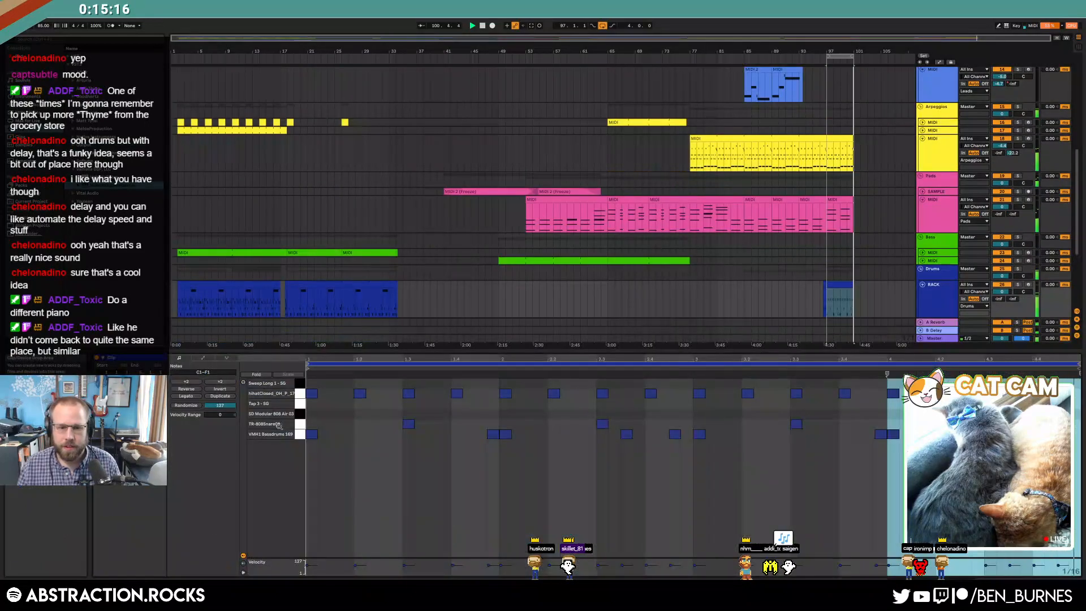
left_click(298, 395)
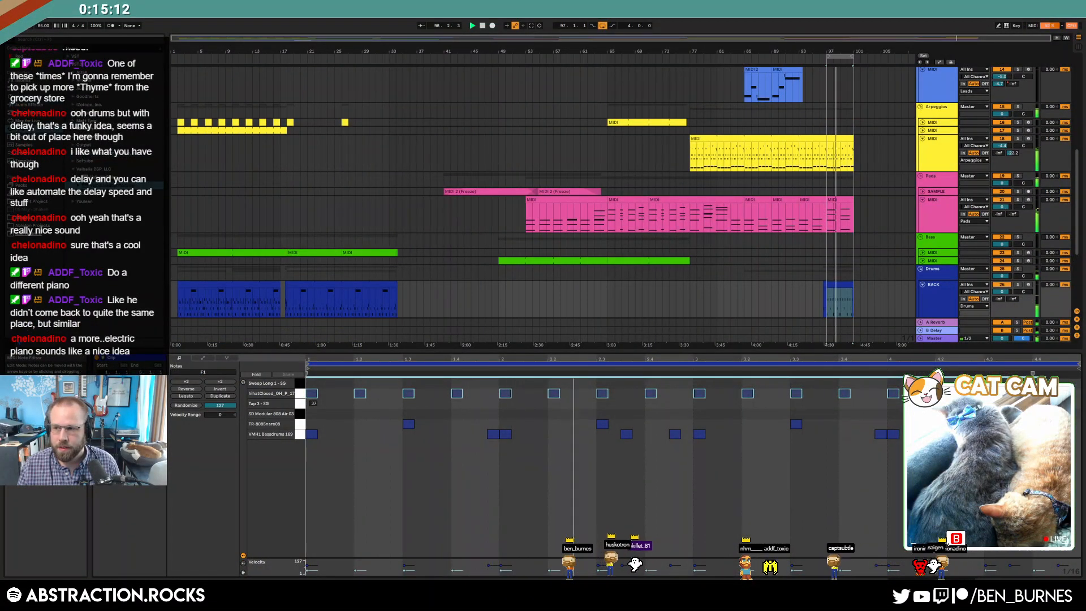
key("shift+Tab")
- Stop playback, insert a new MIDI track below the lead piano track and unfold it
scroll(755, 299, "up", 6)
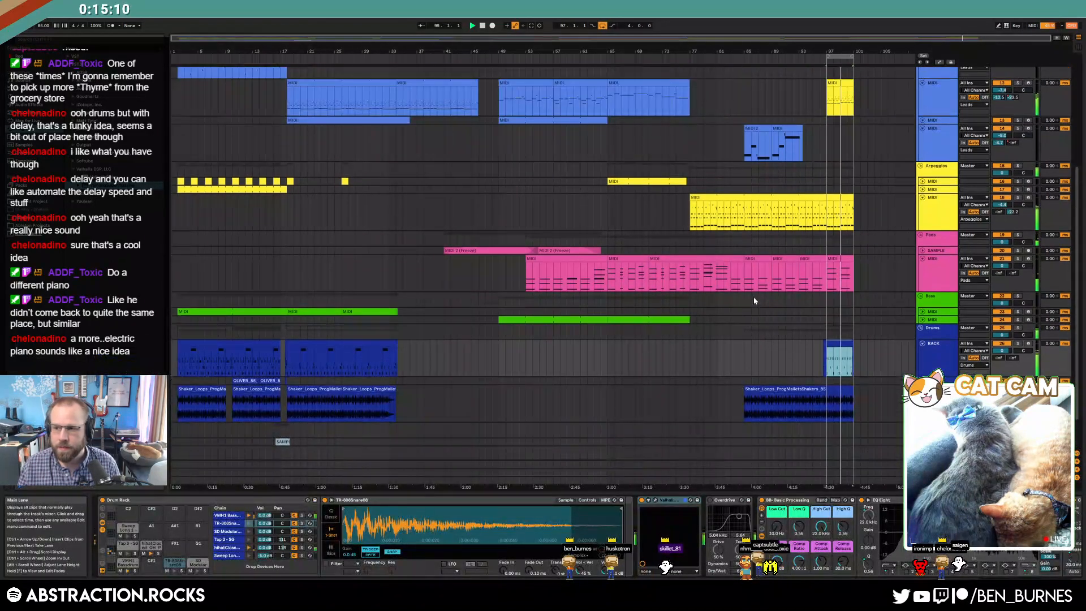
left_click(934, 227)
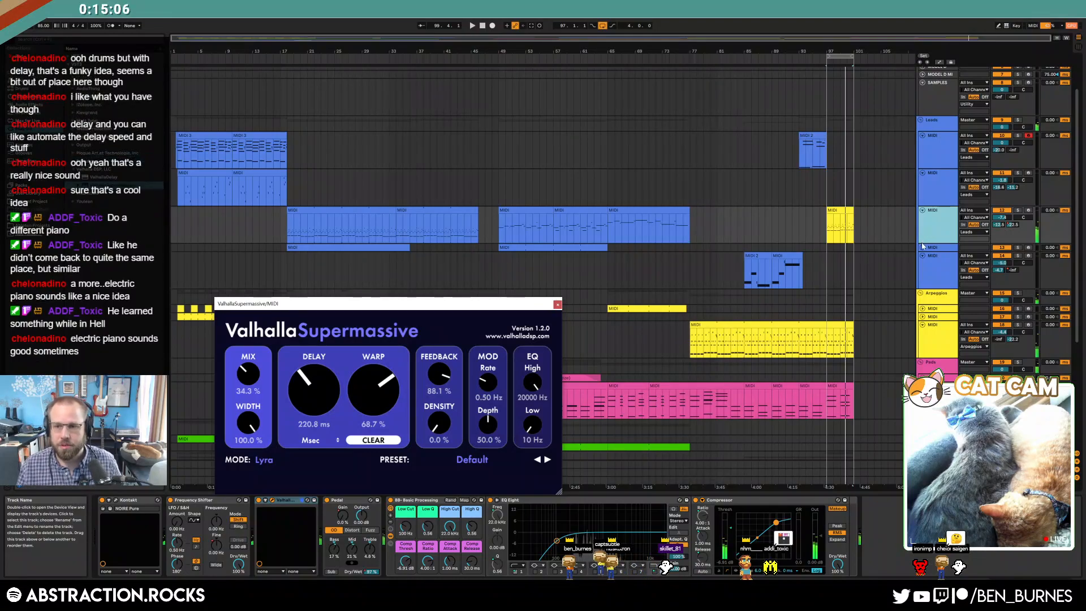
left_click(923, 247)
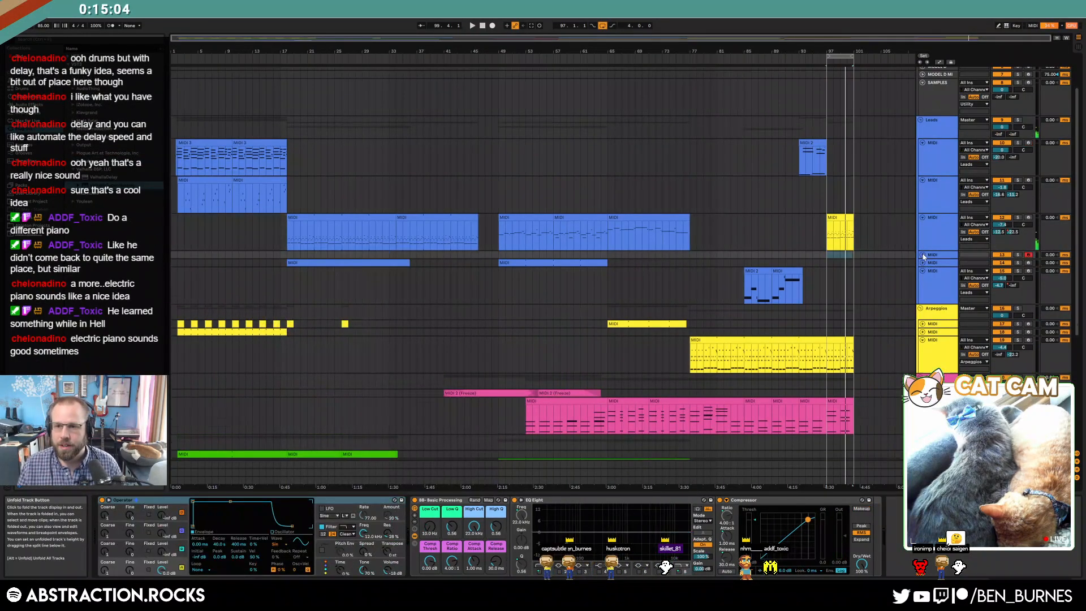
left_click(923, 255)
- Duplicate the first lead track's clip from bar 93 so the copy fills bars 97 to 101
left_click(806, 143)
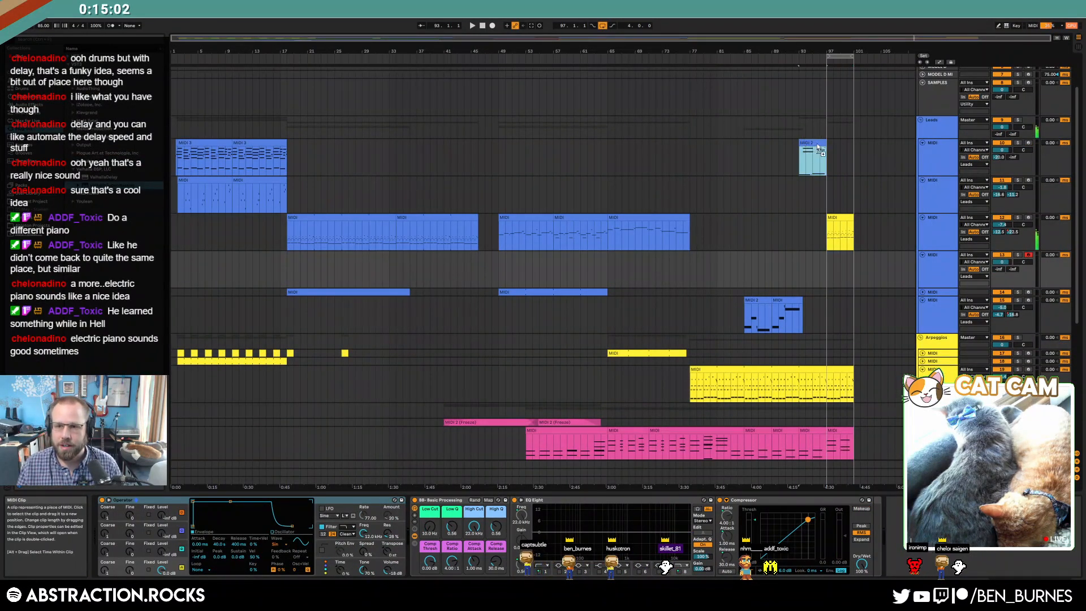
left_click_drag(816, 146, 836, 147)
left_click(909, 257)
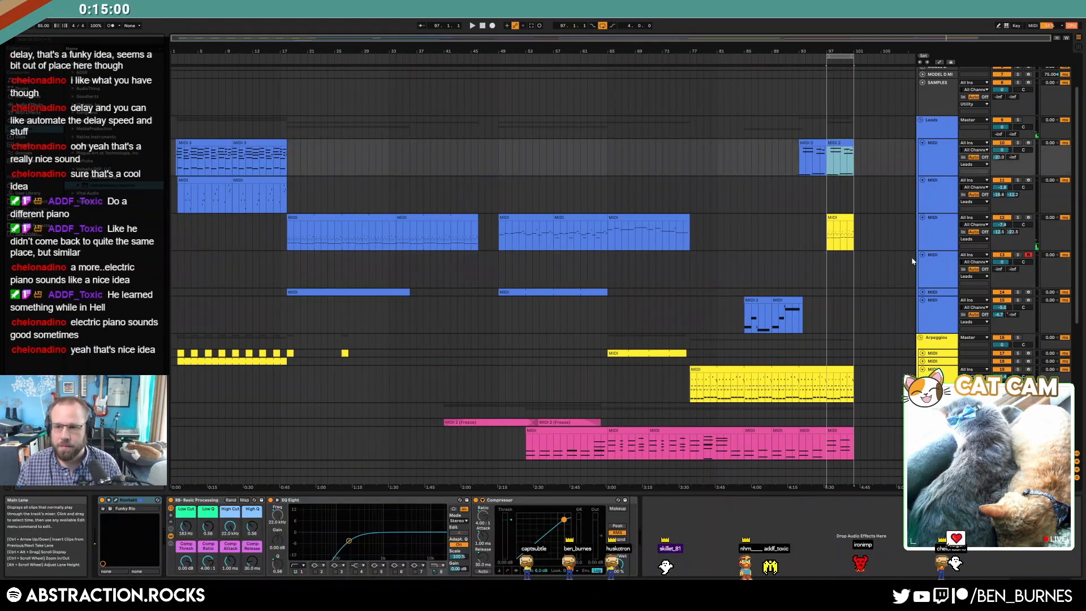
- Replace the new track's BB-Basic Processing rack with a copy of the piano track's effects, starting from Frequency Shifter
left_click(860, 232)
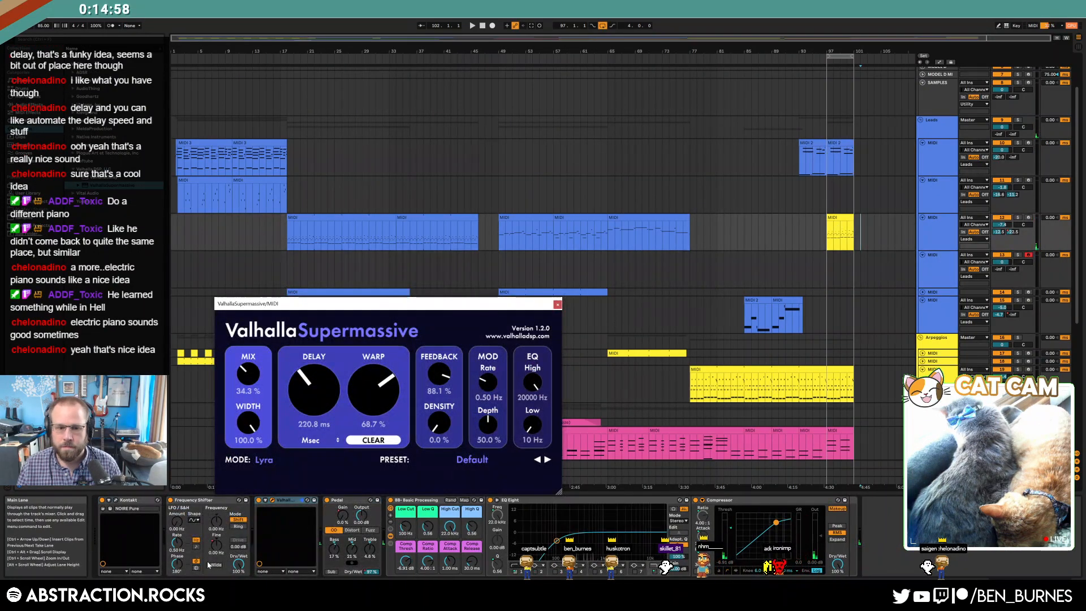
left_click(207, 500)
left_click(411, 503)
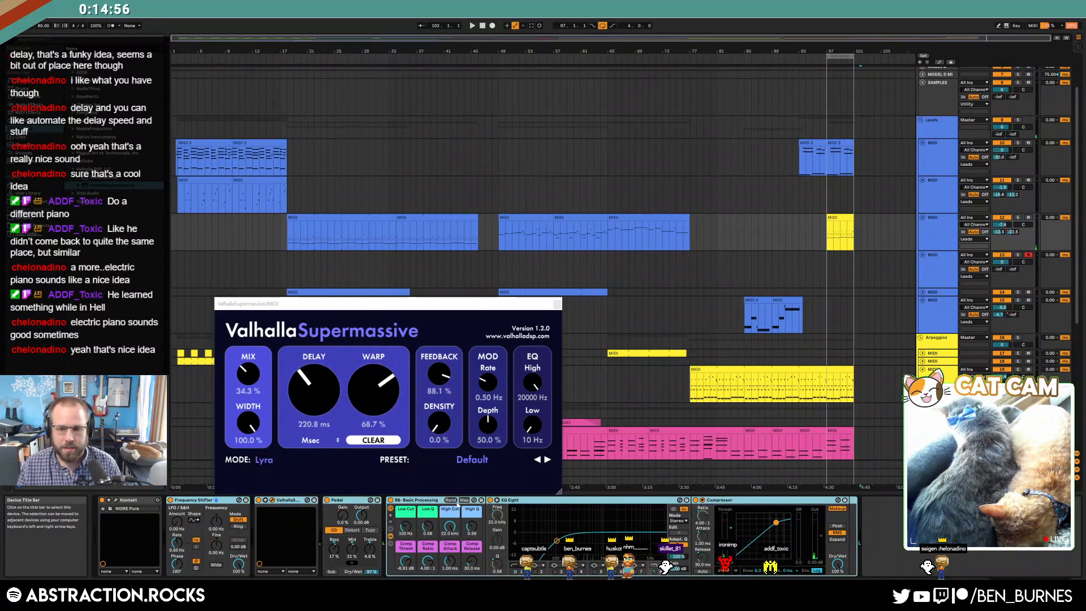
left_click(931, 265)
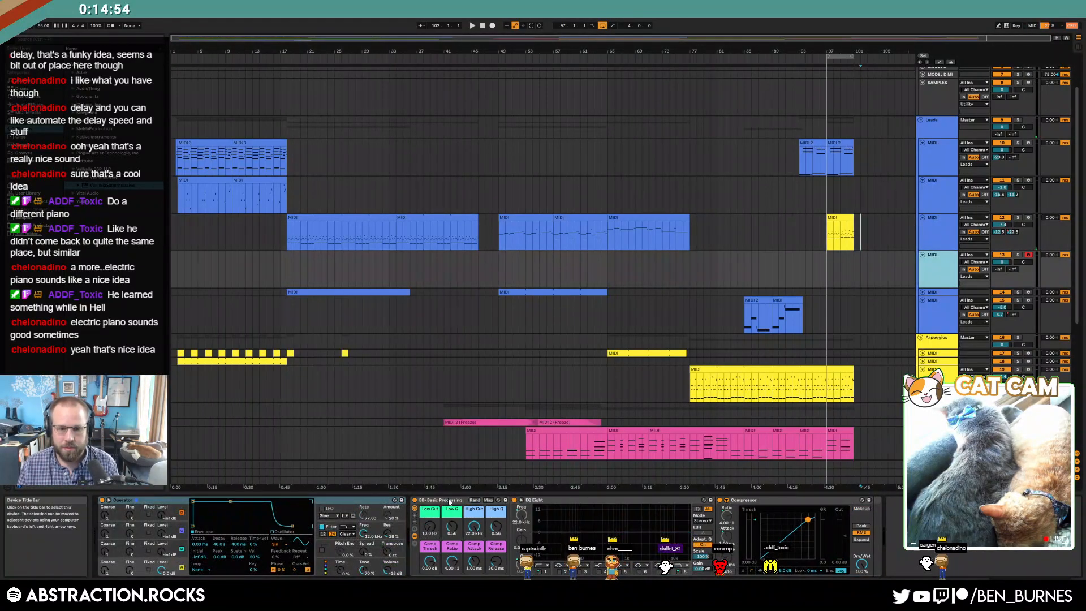
left_click(449, 502)
key("Delete")
left_click(437, 513)
key("ctrl+v")
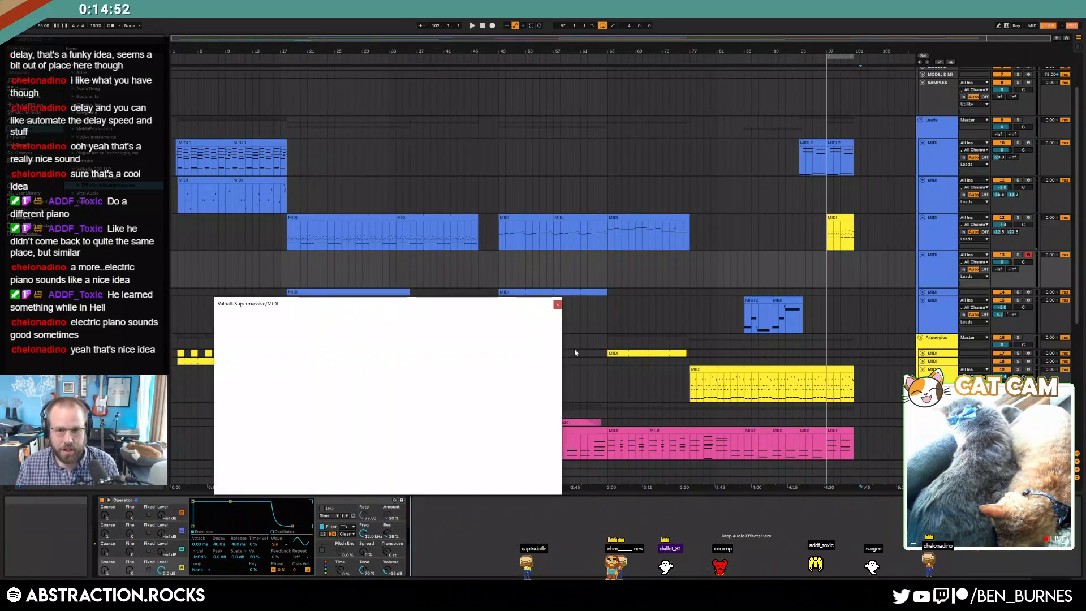
- Move the copied arpeggio clip from the piano track onto the new track and assign the track colour to it
left_click_drag(839, 218, 838, 257)
right_click(943, 273)
left_click(970, 391)
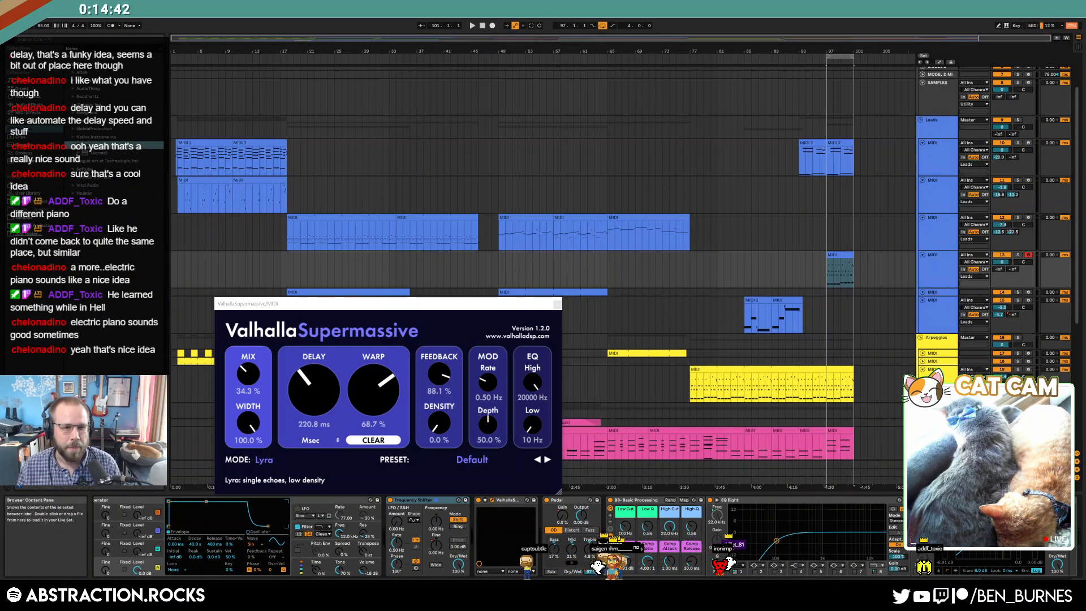
- Replace the new track's Operator with Kontakt from the Native Instruments plug-ins and move its window clear of the clips
left_click(72, 146)
left_click(74, 138)
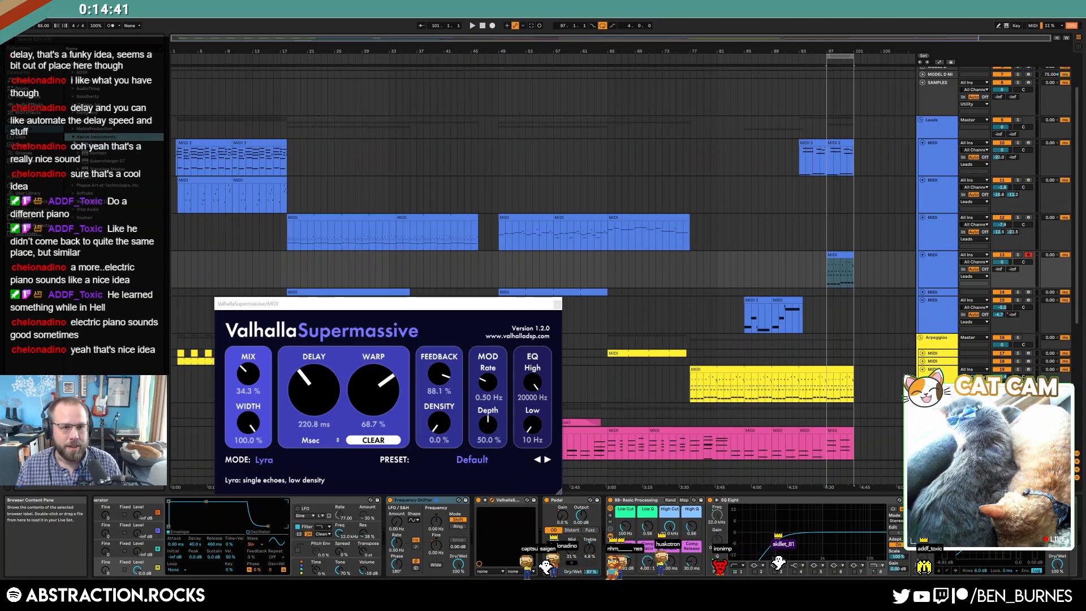
left_click(91, 153)
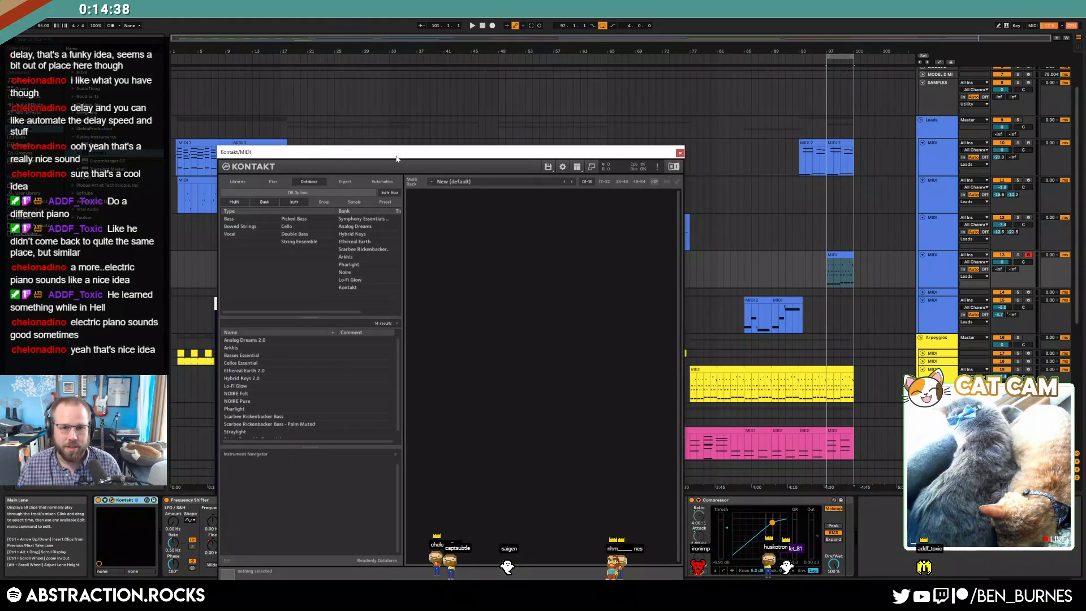
left_click_drag(396, 153, 353, 49)
- Load the Una Corda Pure instrument from the Una Corda library in Kontakt
left_click(197, 80)
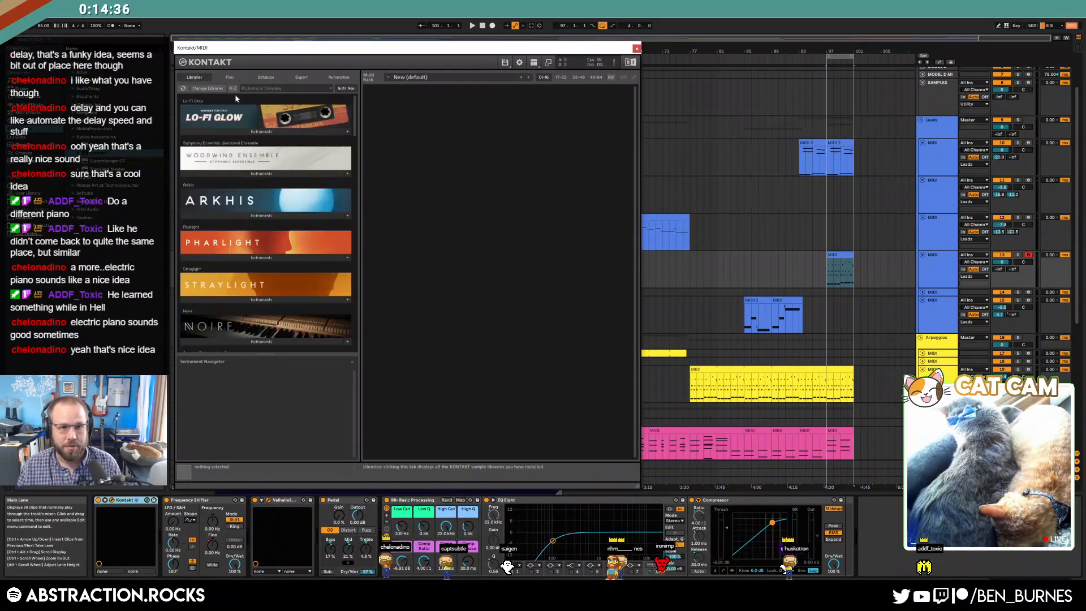
left_click_drag(355, 122, 357, 294)
left_click(274, 255)
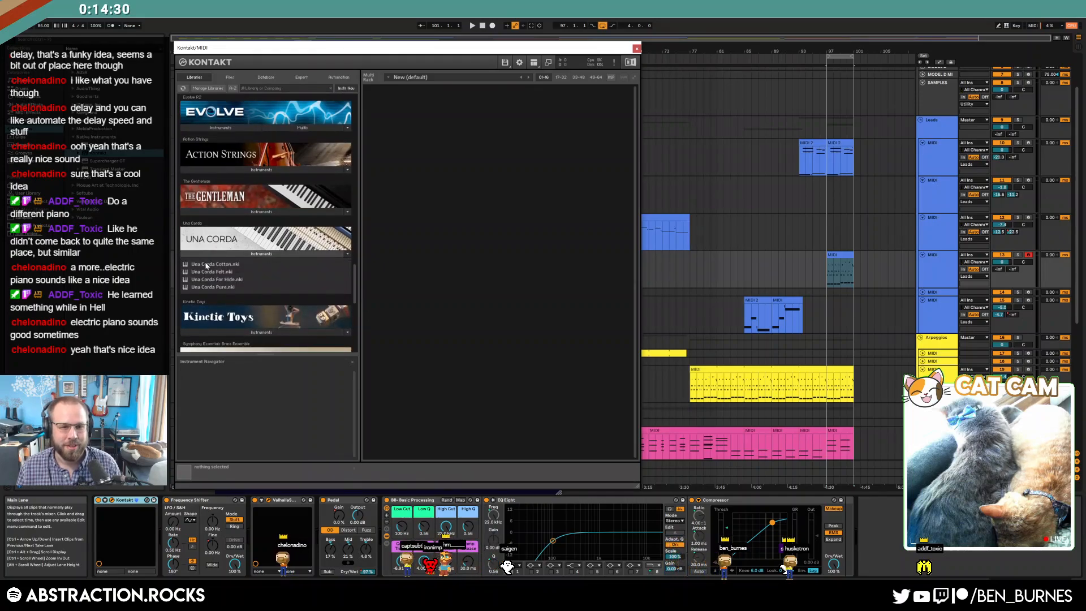
double_click(263, 287)
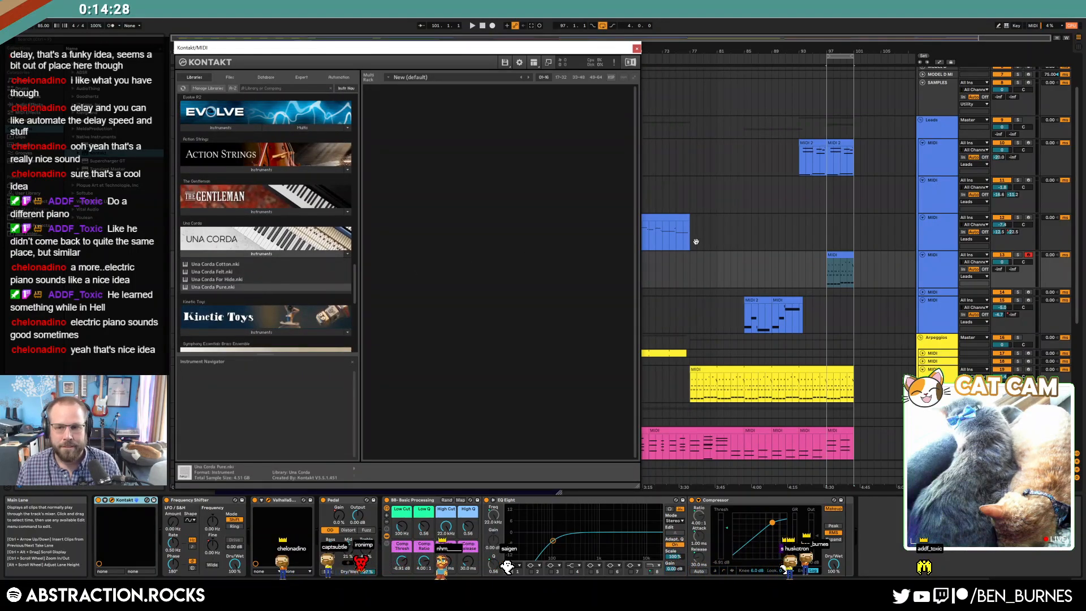
- Play the loop while lowering the Una Corda track's volume, and close the Kontakt and ValhallaSupermassive windows
key("space")
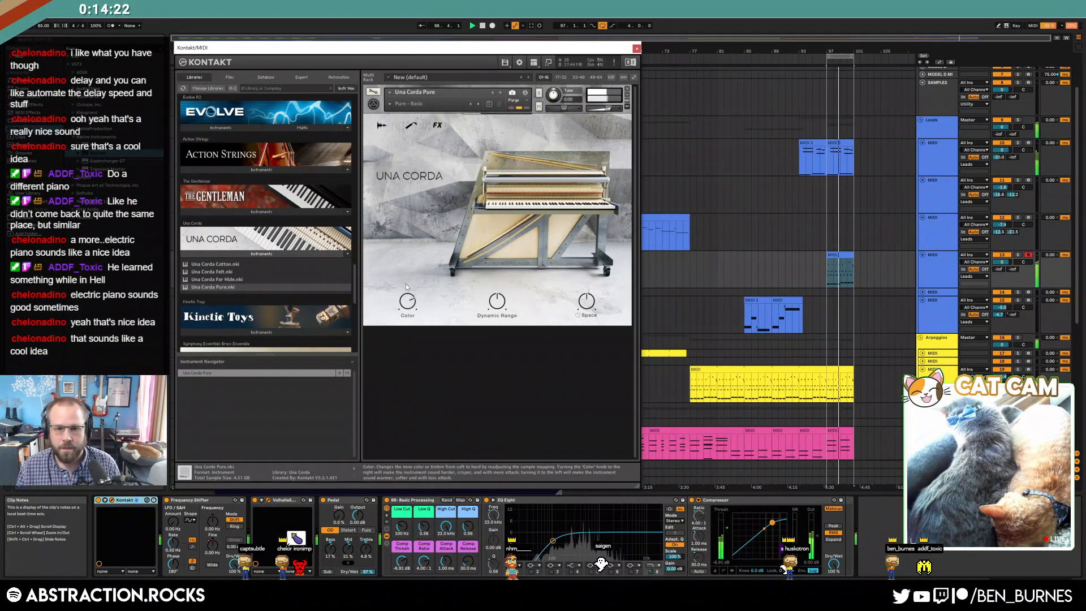
mouse_move(1002, 262)
left_mouse_down()
mouse_move(1002, 273)
mouse_move(1000, 255)
left_mouse_up()
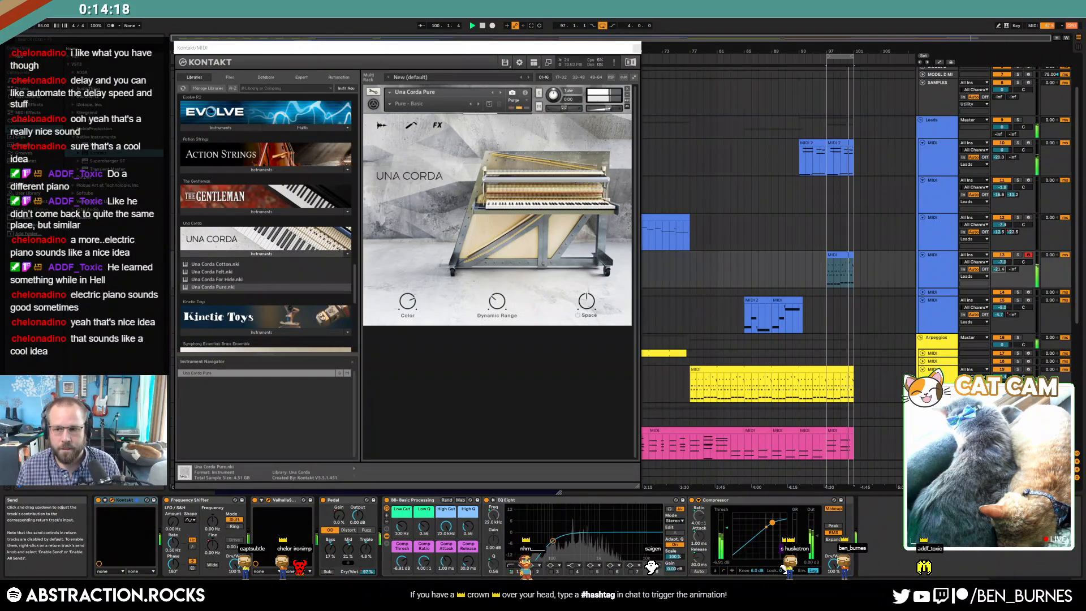
left_click(634, 48)
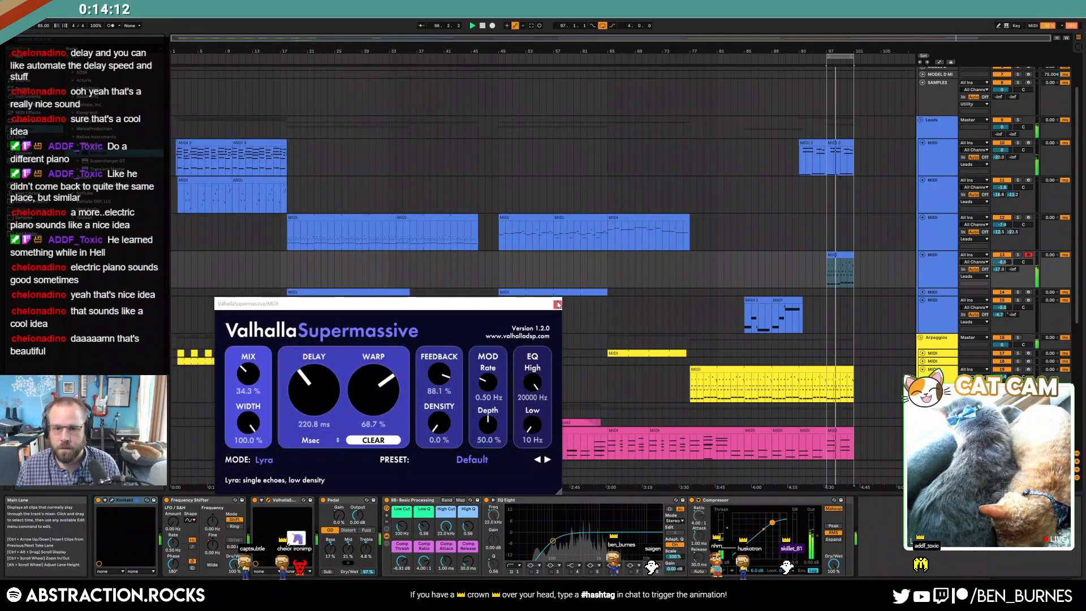
left_click(557, 305)
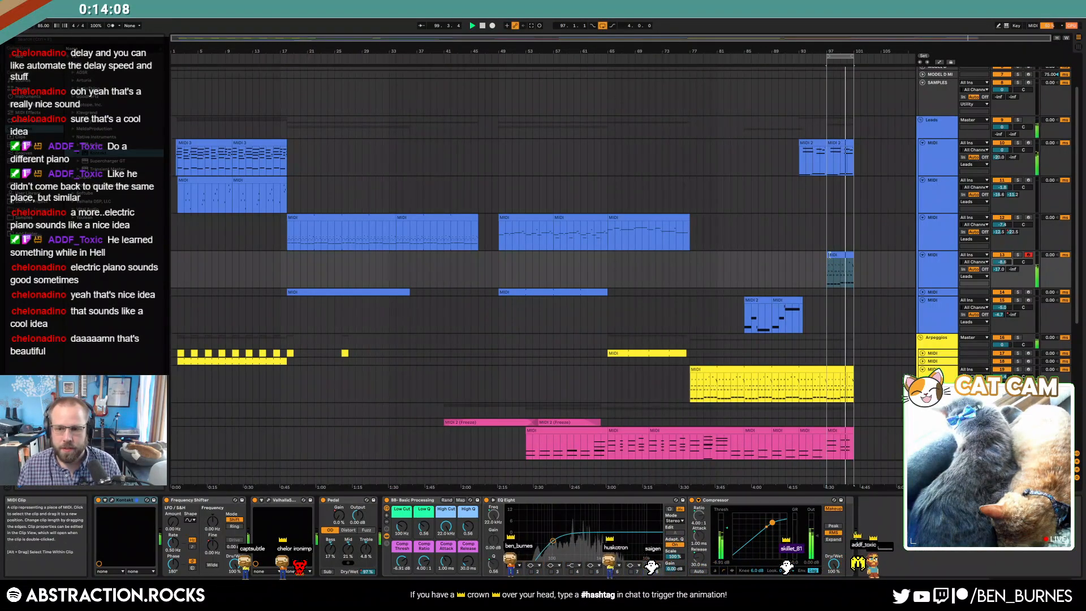
- Extend the start of the Una Corda clip one bar earlier and delete the early notes in the added bar
left_click_drag(829, 254, 821, 255)
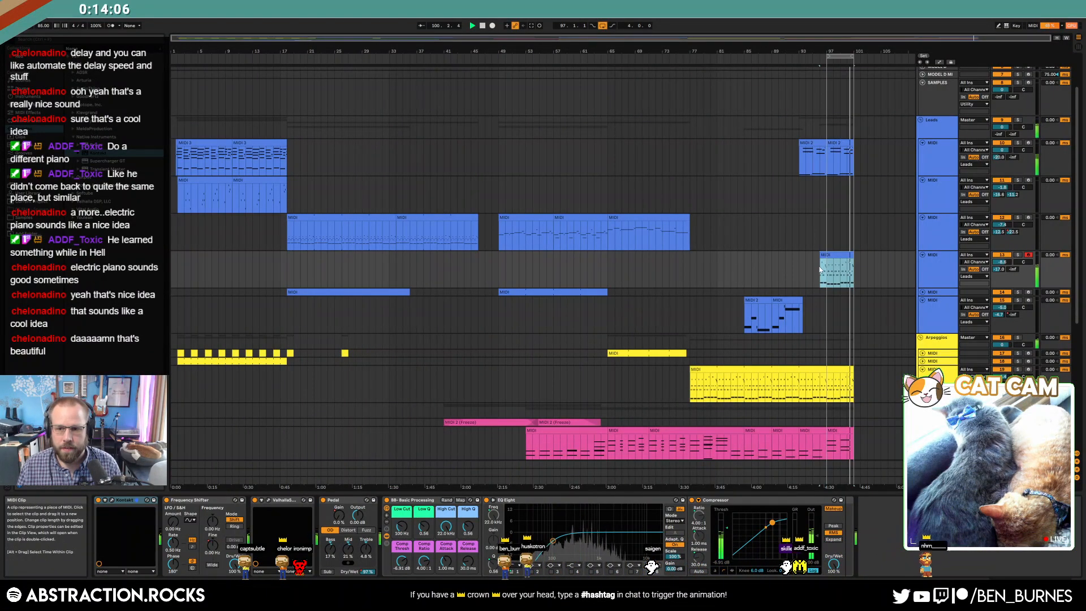
double_click(822, 270)
left_click_drag(351, 399, 813, 495)
key("Delete")
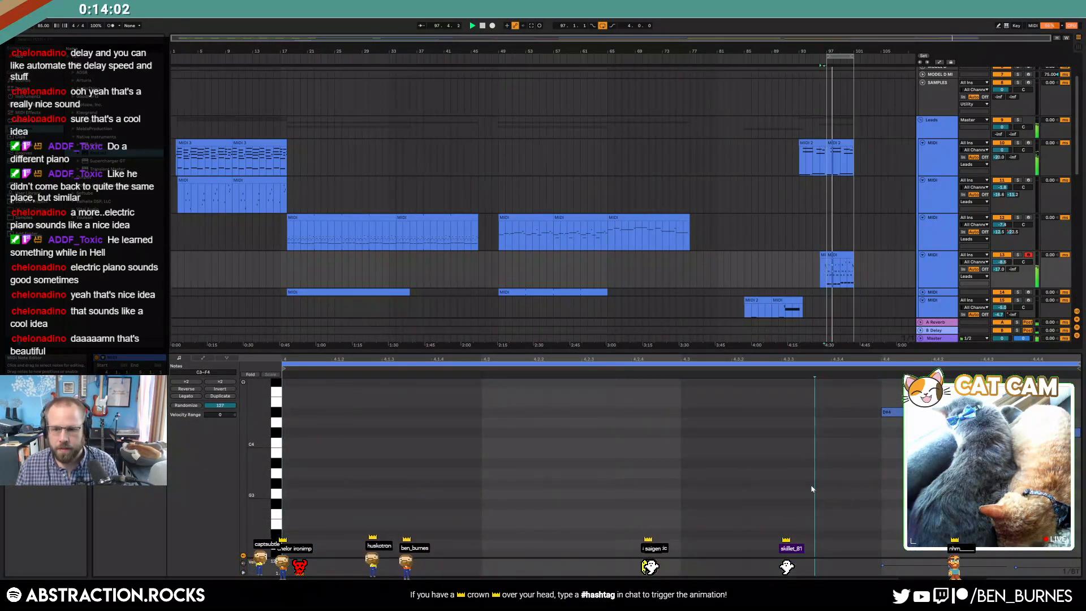
key("shift+Tab")
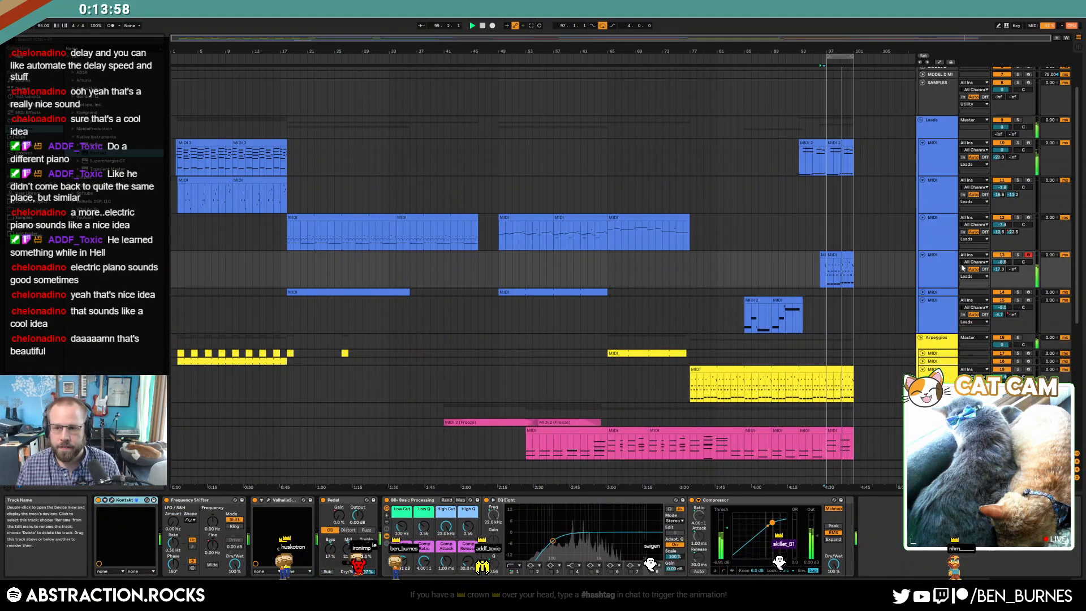
- Pan the Una Corda track to the right and set the first lead track's panning automation to 27L before its bar 93 clip
left_click_drag(1025, 264, 1025, 243)
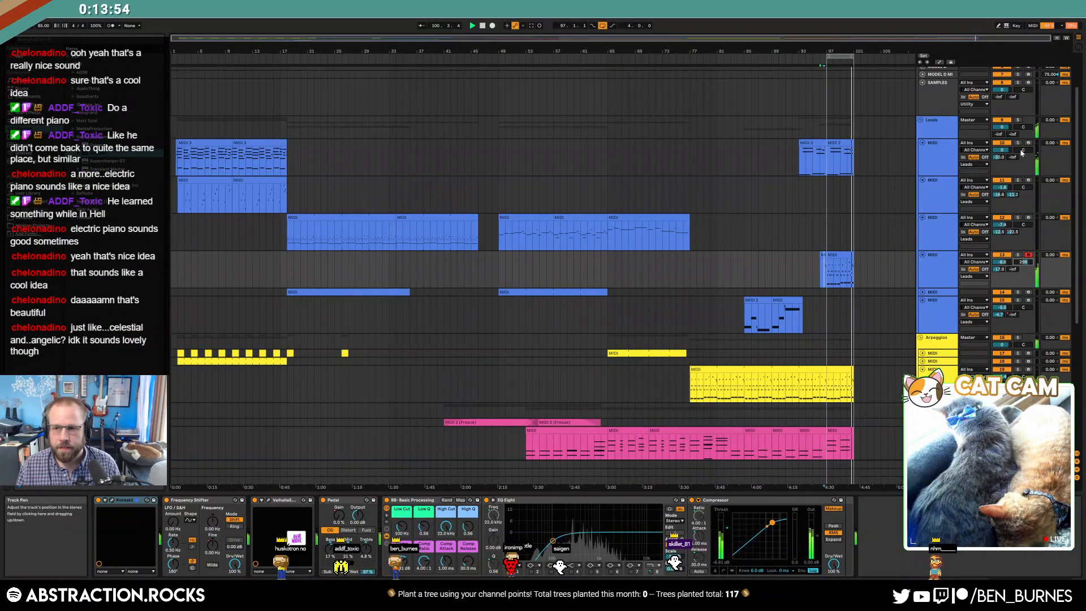
key("a")
left_click_drag(780, 164, 795, 176)
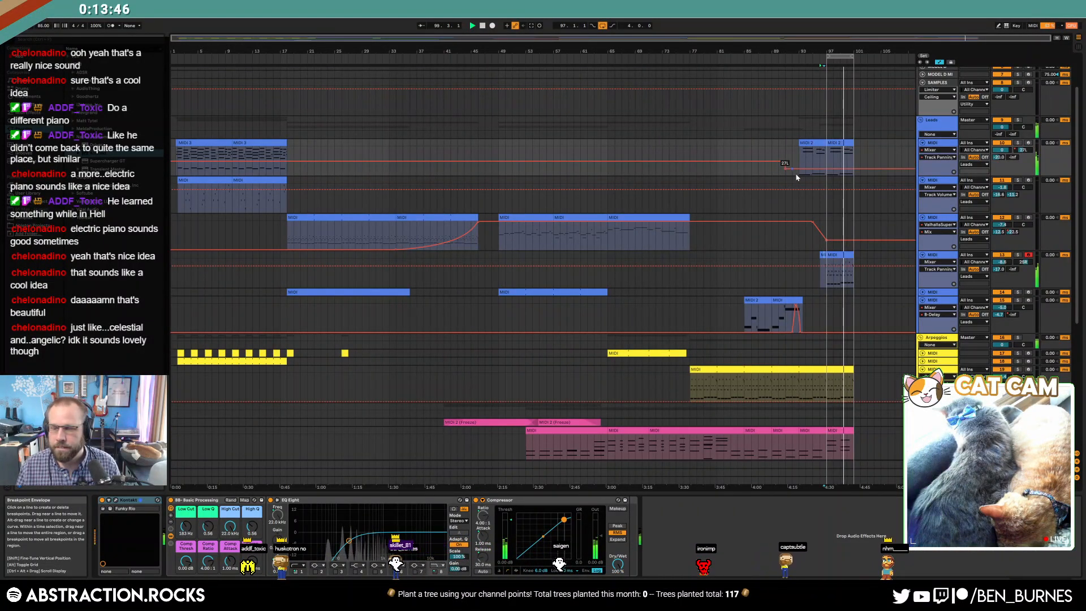
- Add a Utility device after Operator on the yellow arpeggio track that starts at bar 77
key("a")
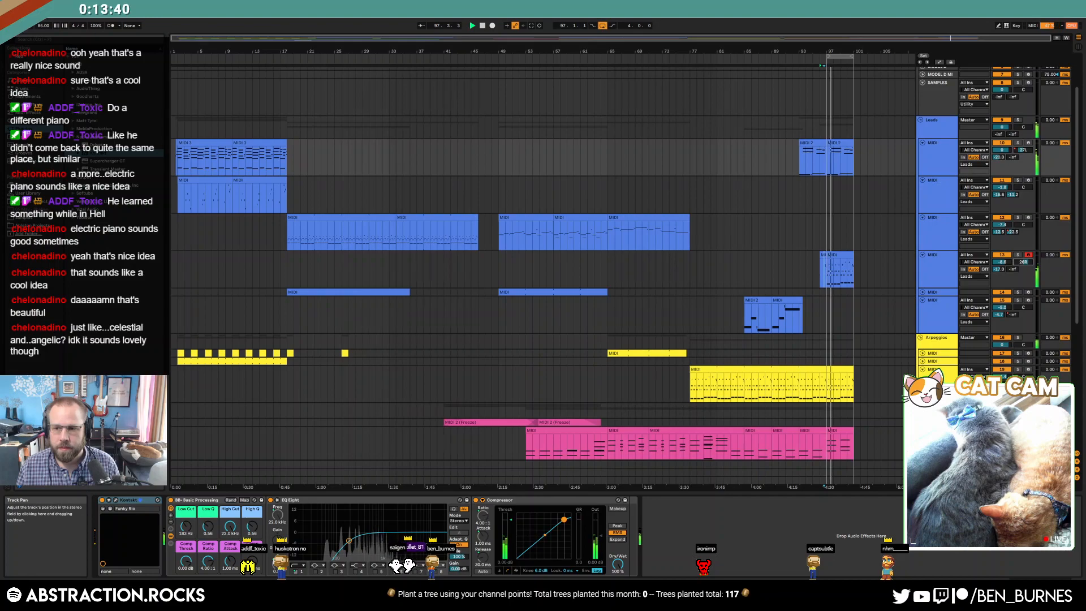
left_click(849, 367)
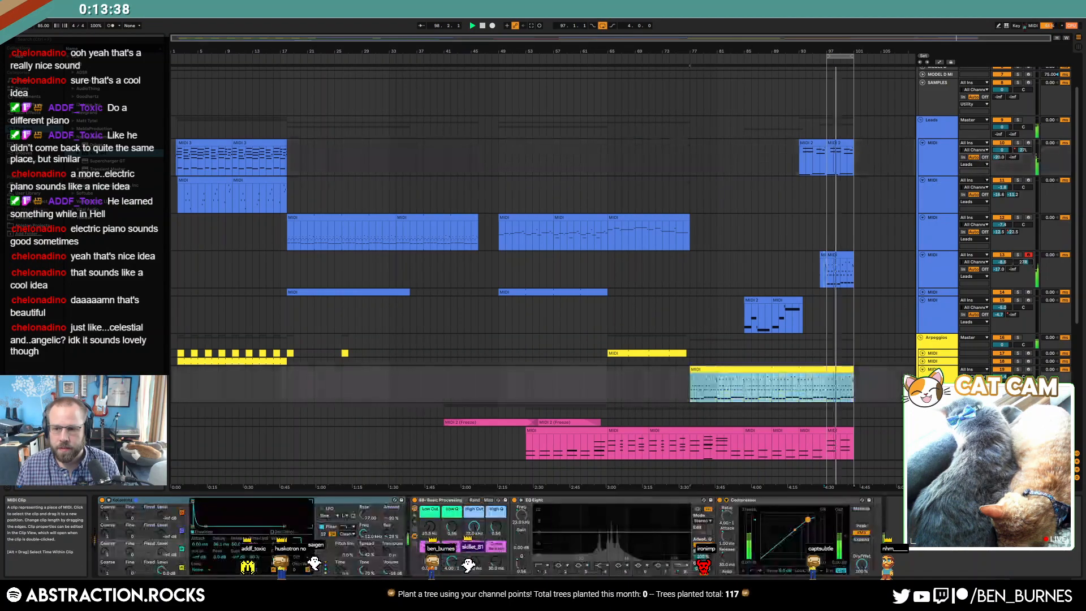
left_click(388, 571)
key("a")
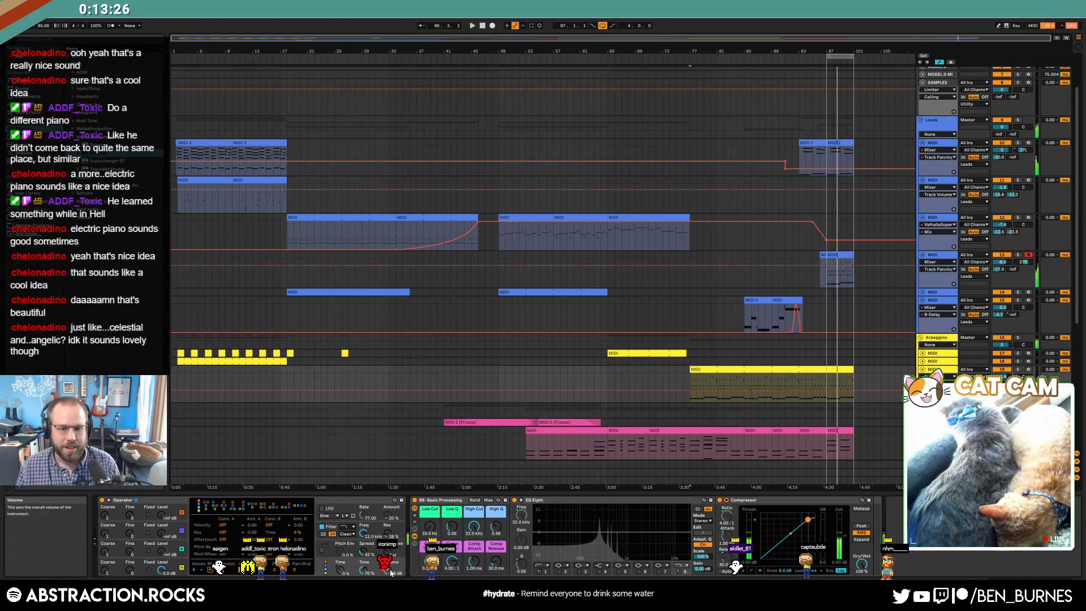
left_click(27, 105)
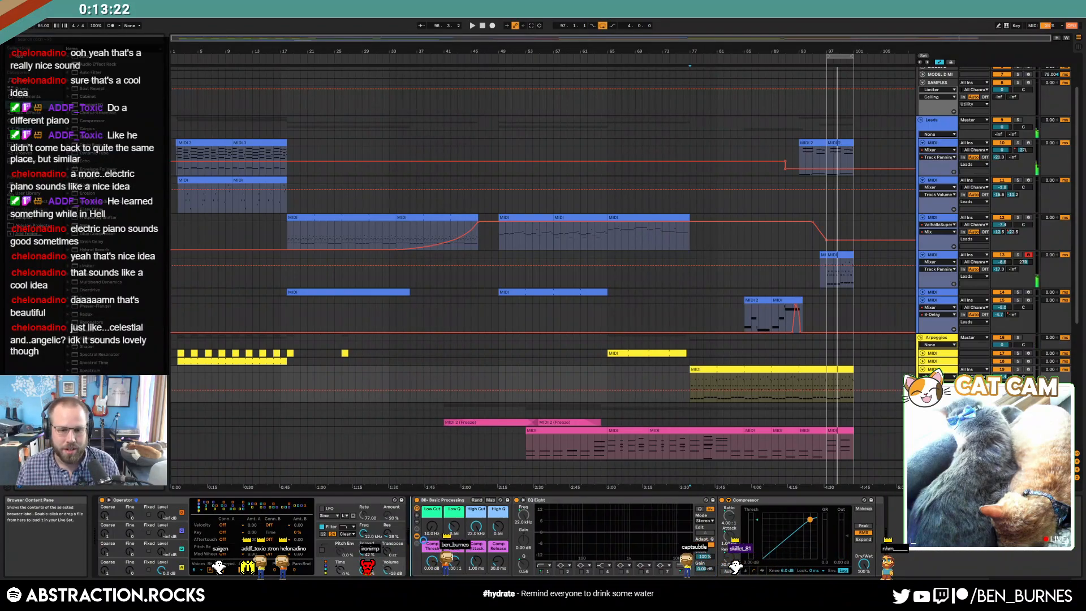
left_click_drag(423, 539, 429, 540)
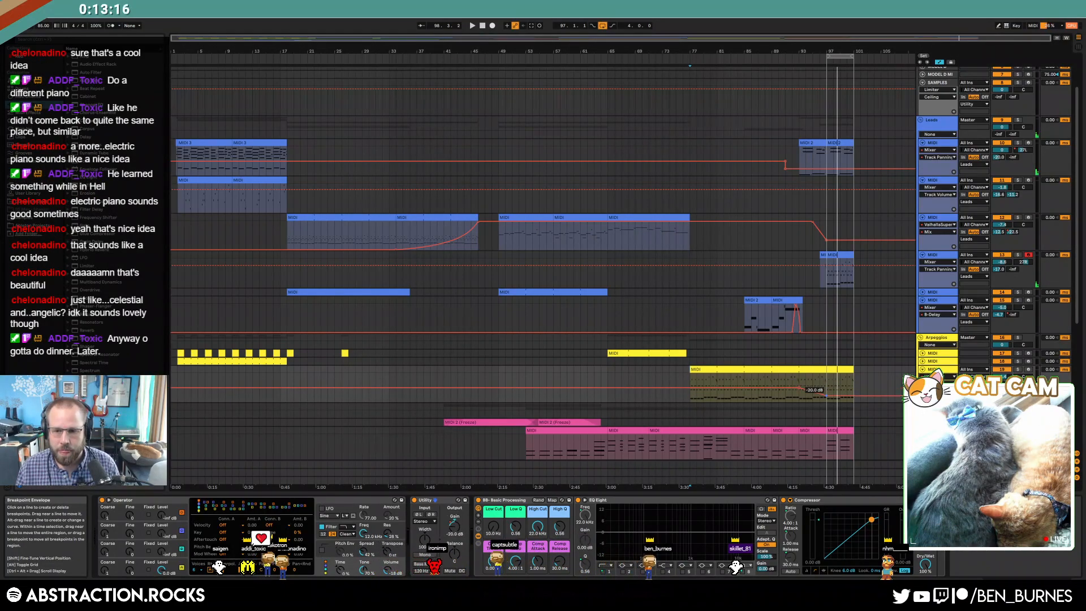
- Automate the arpeggio's Utility gain to drop to about -7.3 dB around bar 97, and play from bar 93
left_click_drag(803, 390, 803, 388)
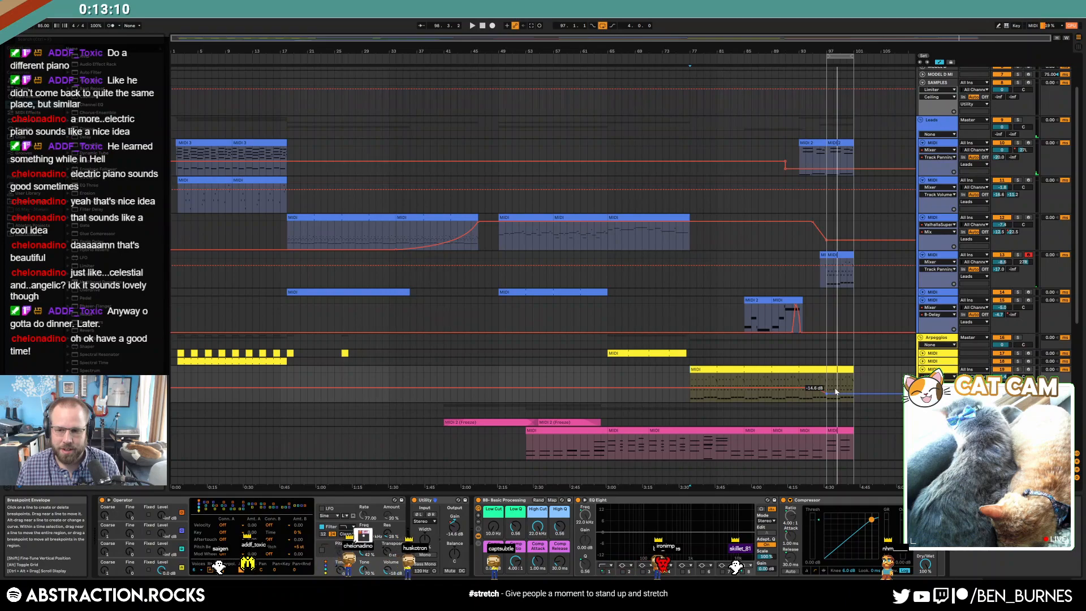
left_click_drag(835, 390, 836, 387)
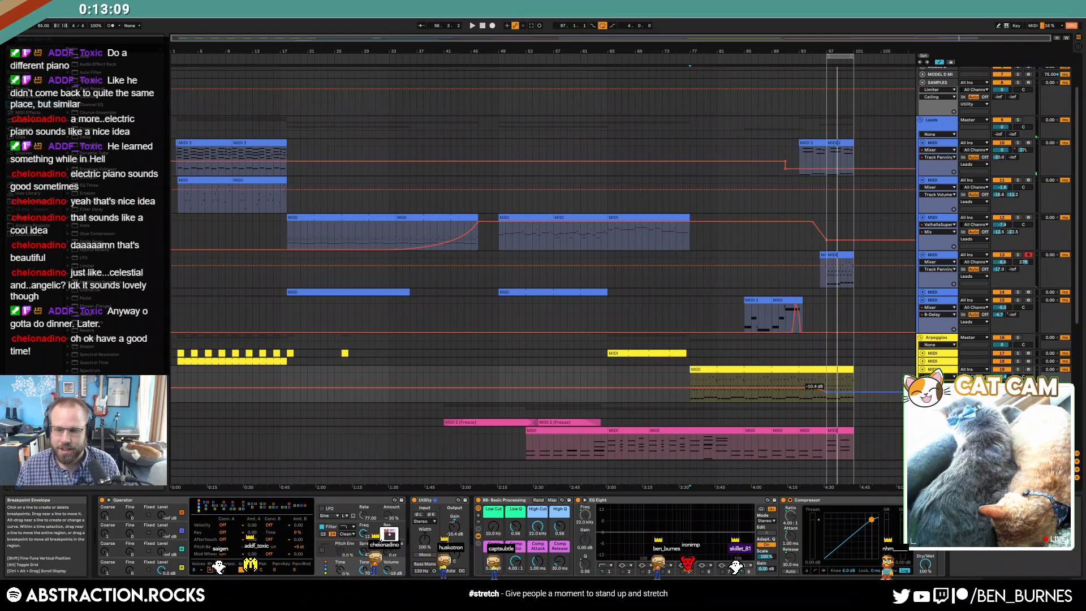
left_click(798, 382)
key("space")
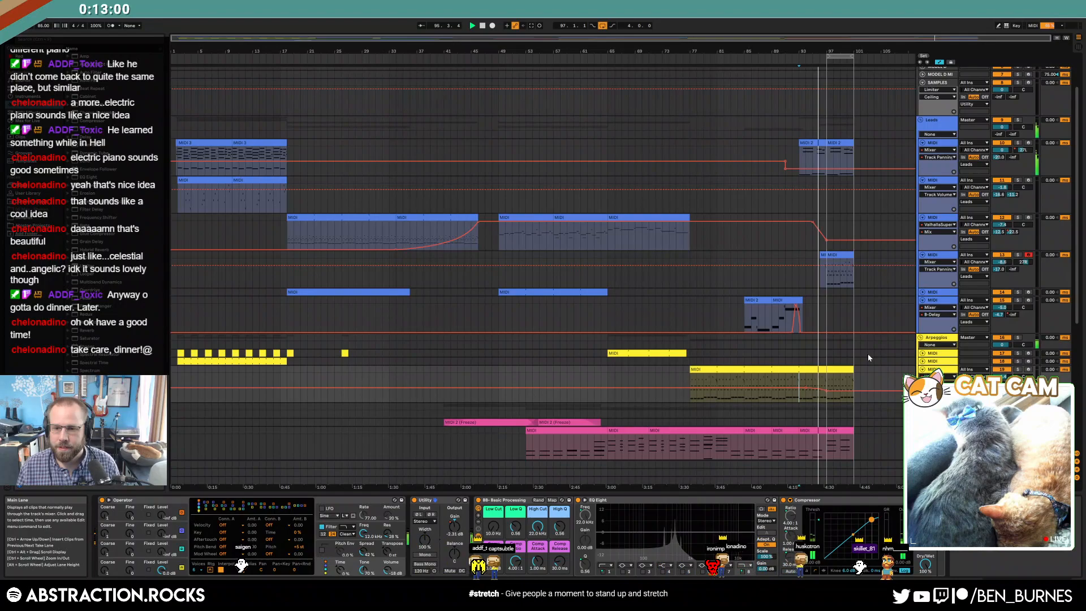
- Add a Phaser-Flanger at the start of the shaker loop track's device chain
key("a")
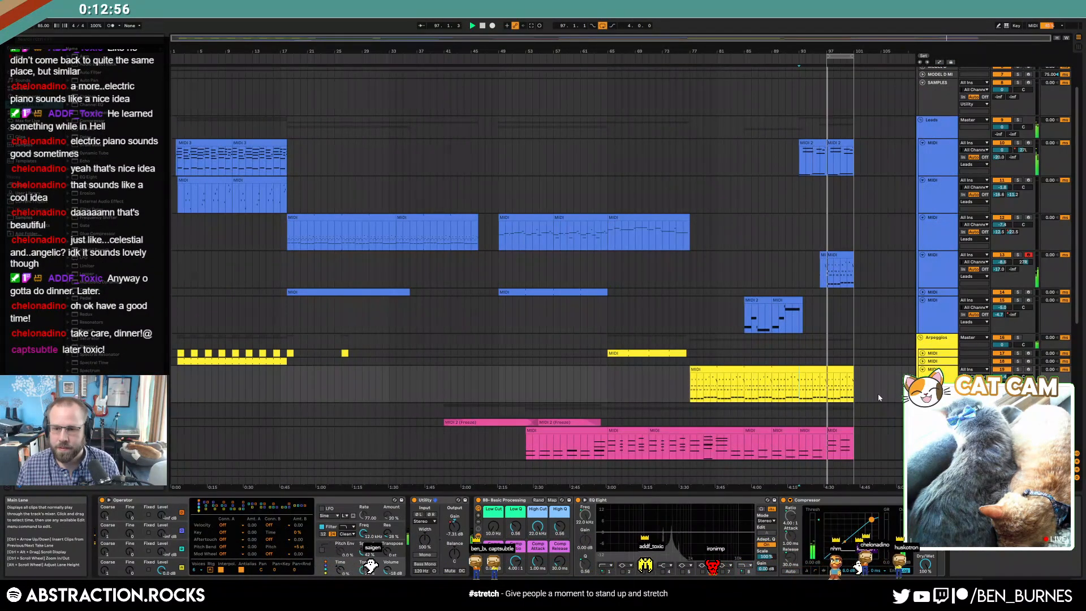
scroll(880, 396, "down", 4)
scroll(879, 398, "down", 4)
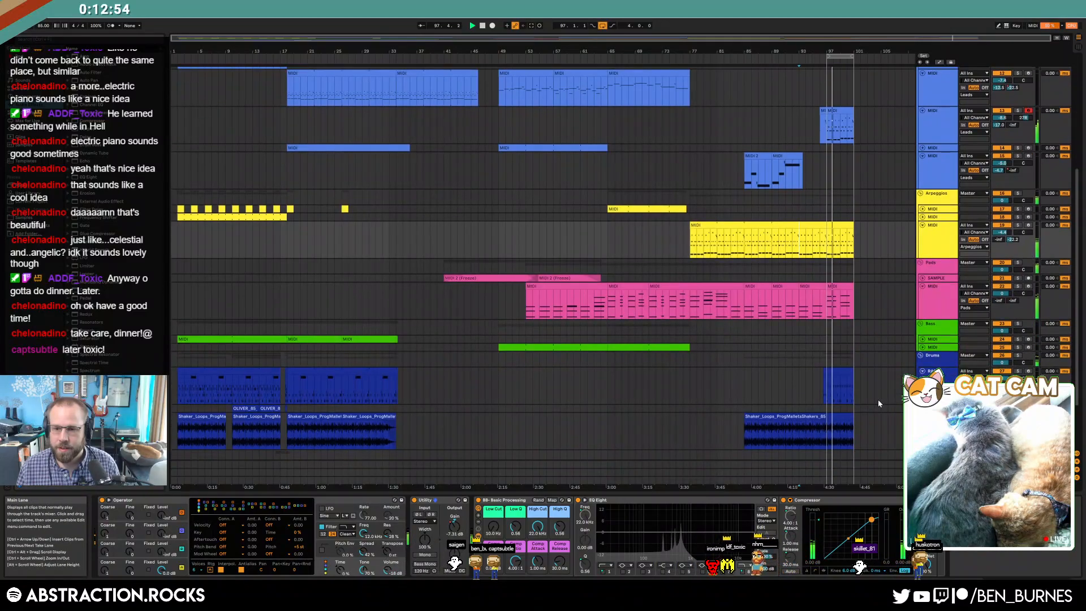
key("a")
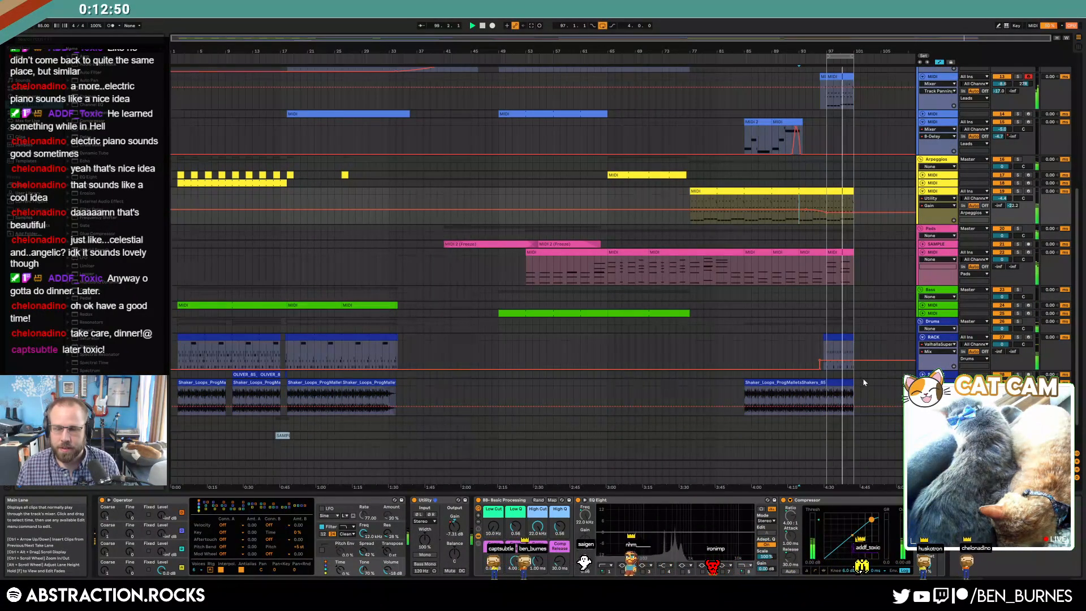
left_click(831, 380)
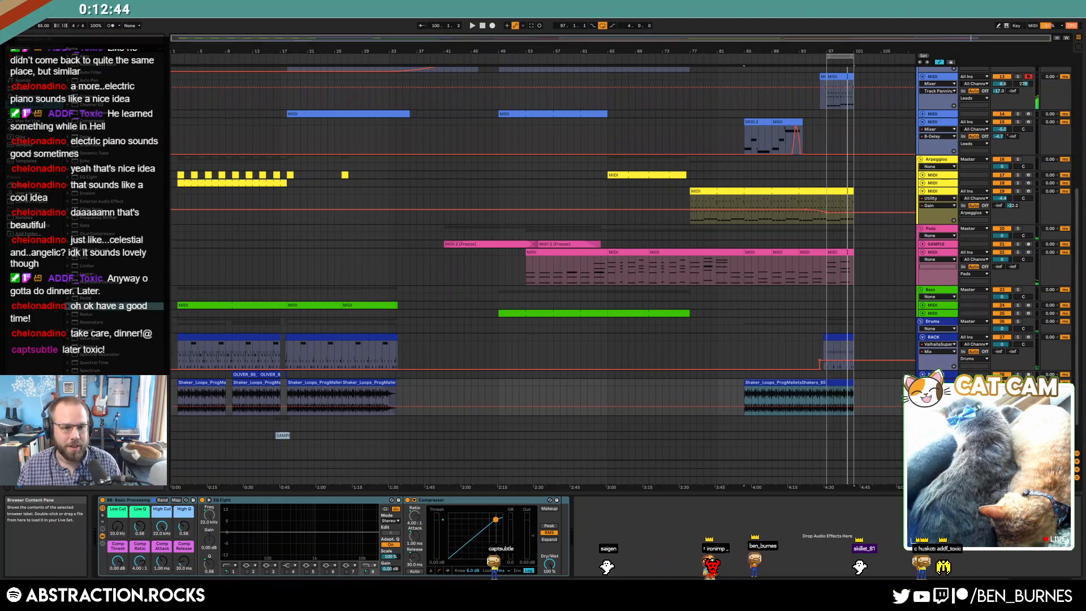
left_click_drag(101, 358, 104, 537)
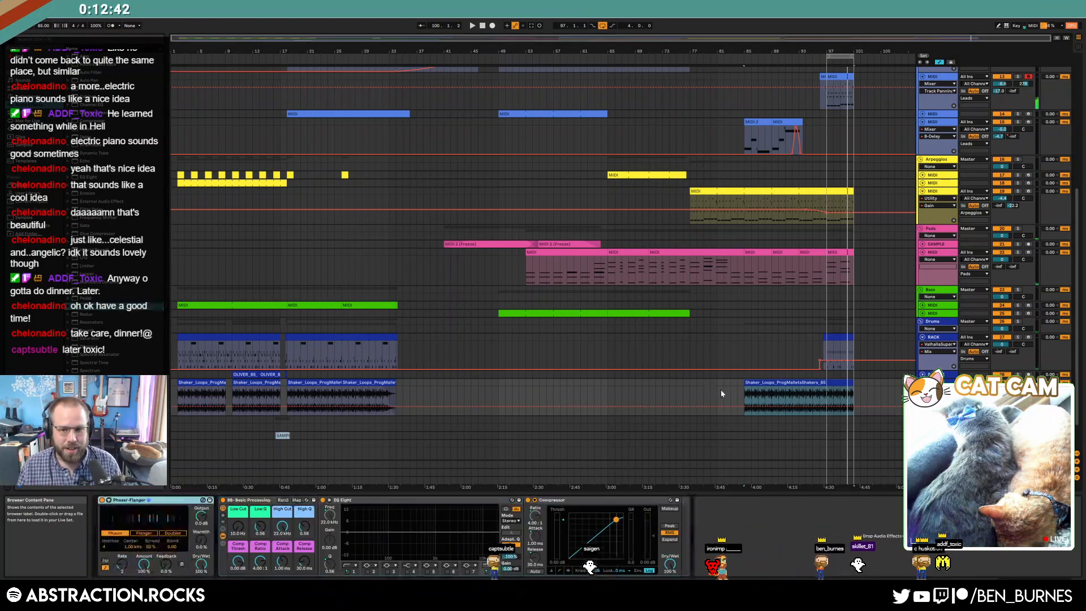
- Automate the Phaser-Flanger's dry/wet to stay at minimum until just before the bar 85 shaker clip, and play from that clip
left_click_drag(201, 563, 201, 605)
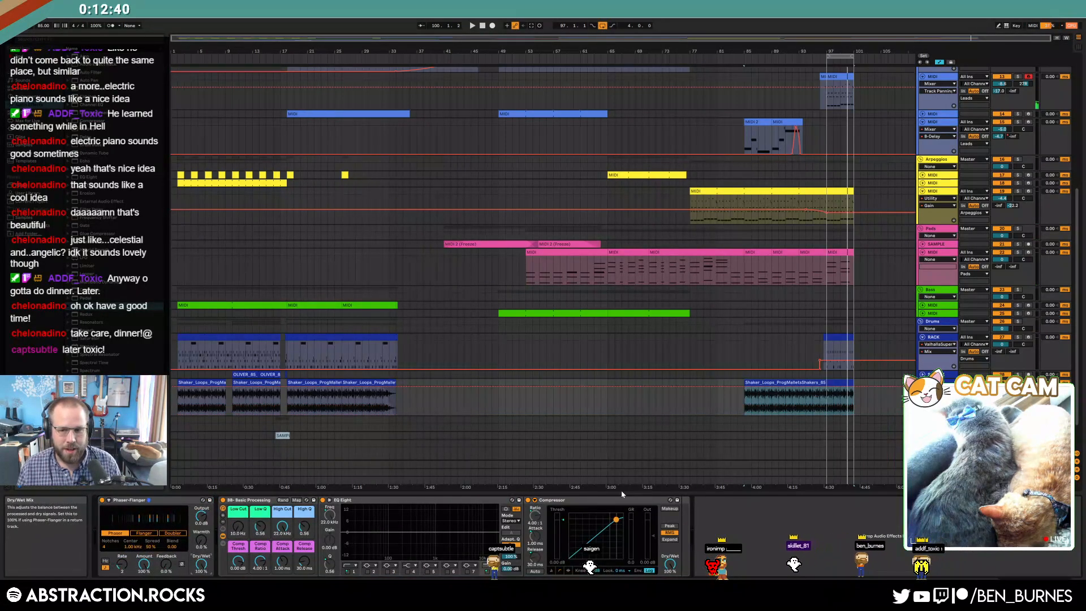
left_click(732, 387)
left_click_drag(730, 387, 731, 416)
key("space")
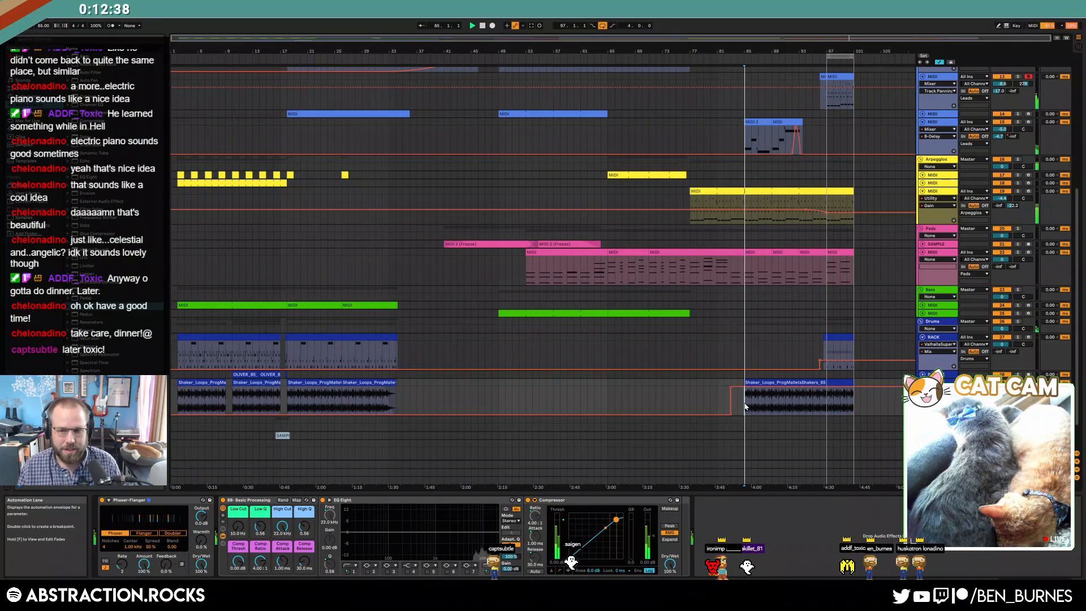
- Switch the shaker's Phaser-Flanger to Flanger mode and adjust its feedback, dry/wet automation and output gain during playback
left_click(146, 534)
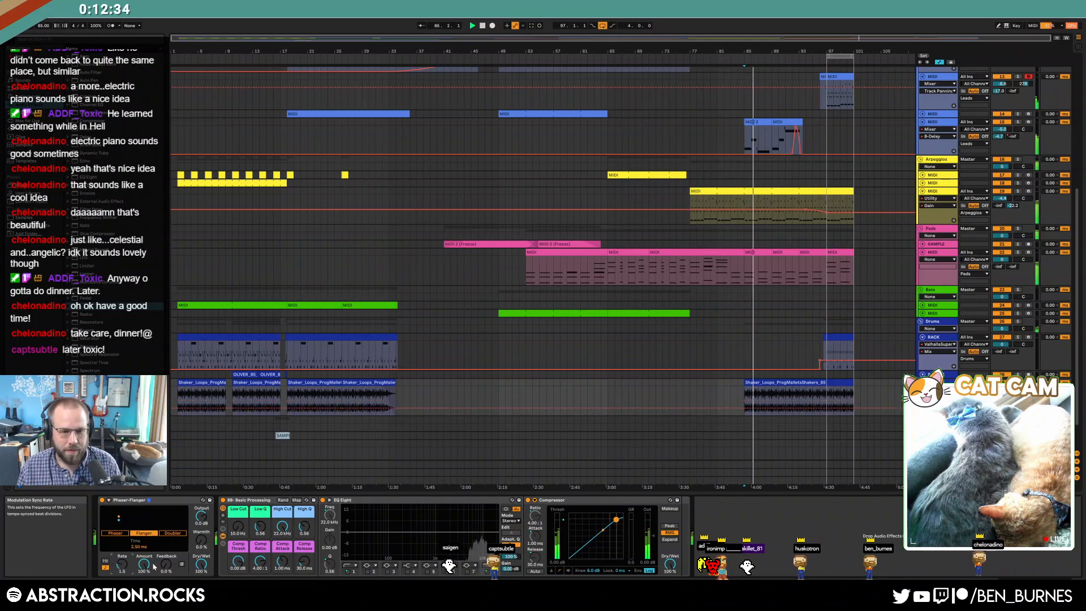
mouse_move(165, 563)
left_mouse_down()
mouse_move(165, 537)
mouse_move(165, 551)
left_mouse_up()
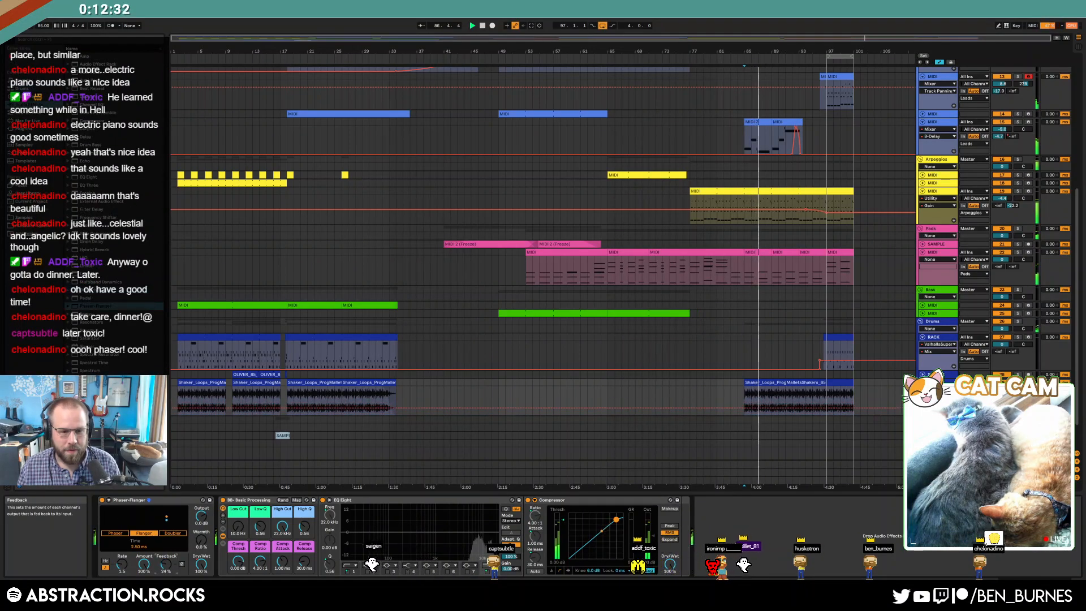
left_click(201, 564)
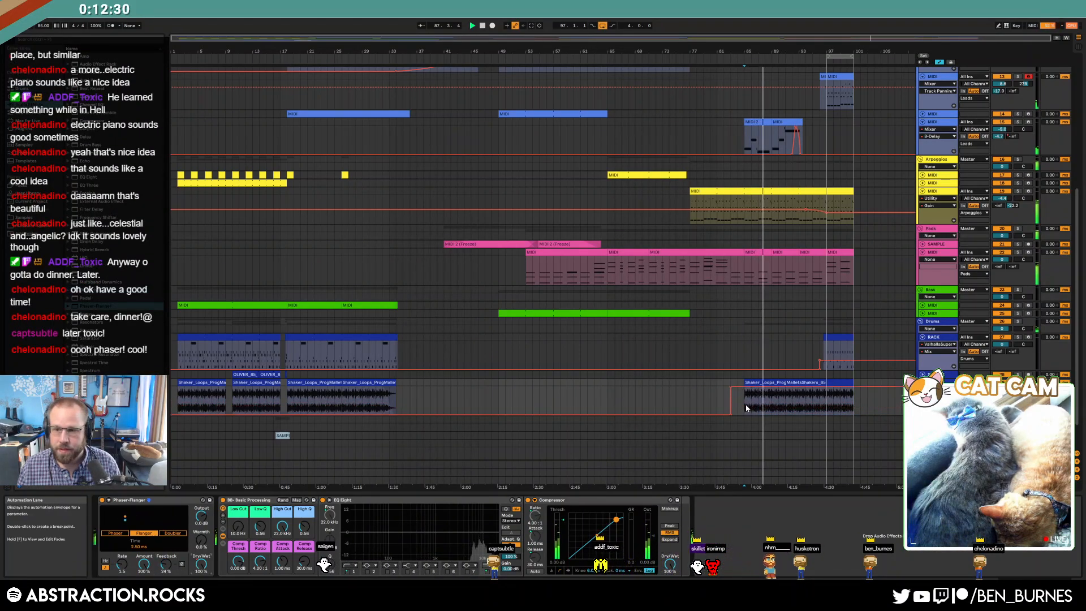
left_click_drag(735, 387, 753, 394)
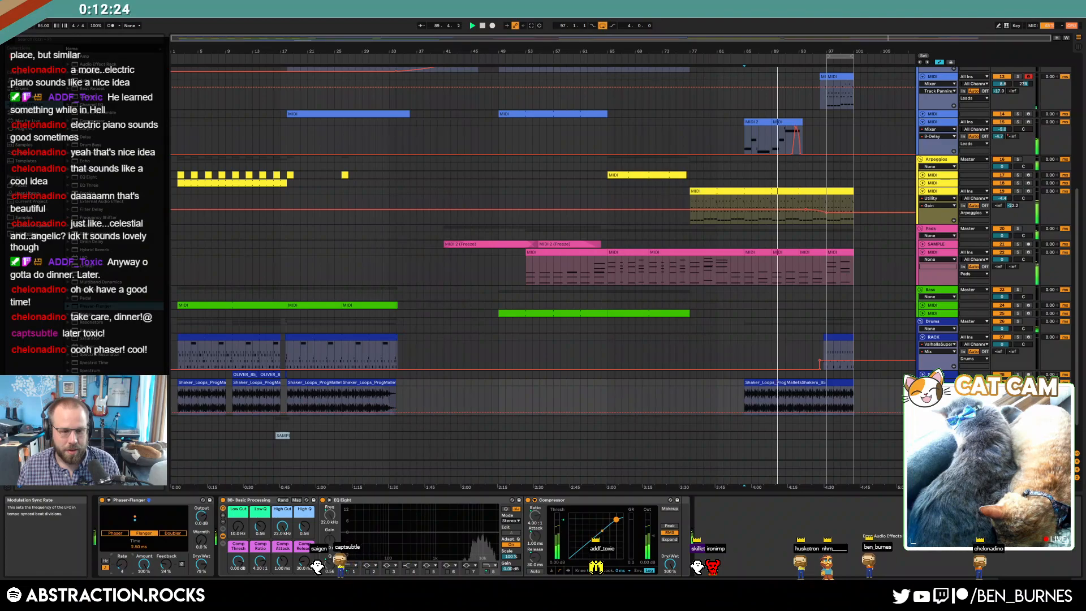
left_click_drag(205, 537, 205, 525)
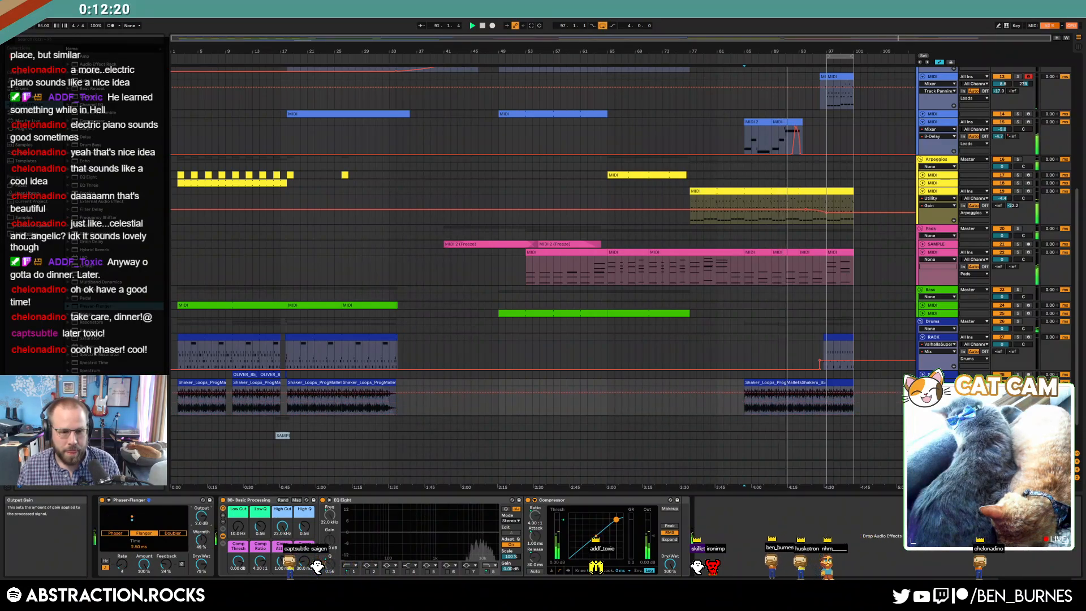
- Arm the Shakuhachi track and record a melody on it from just before bar 97 to bar 101
key("a")
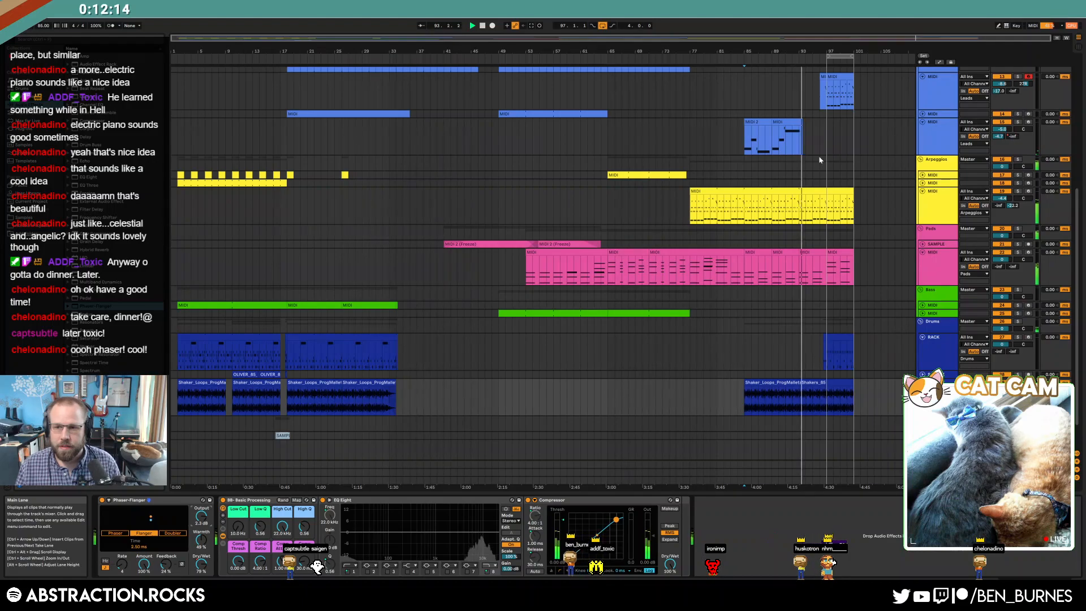
scroll(808, 140, "up", 5)
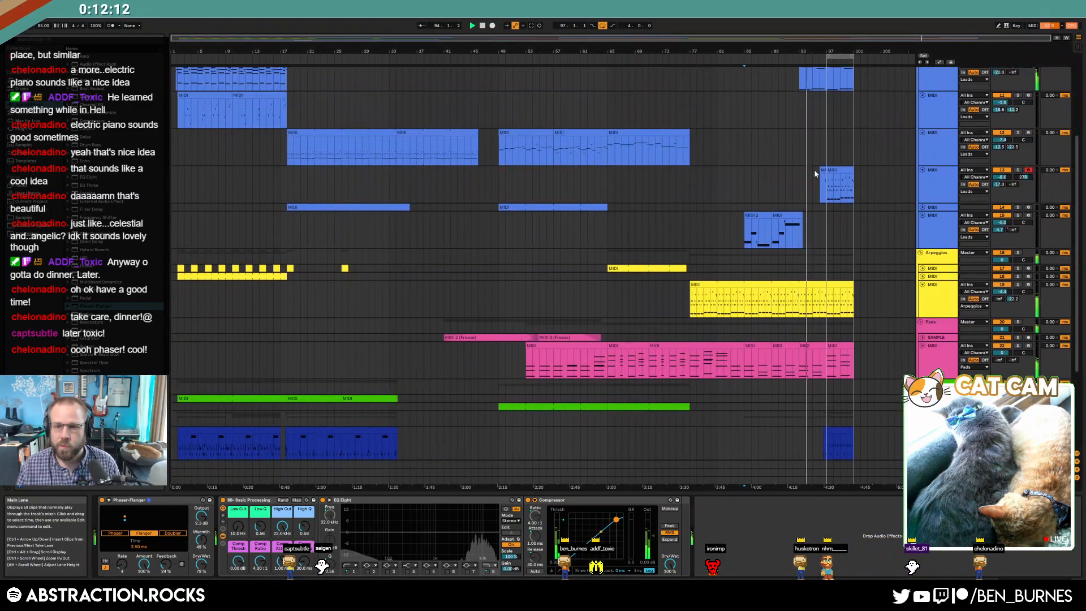
left_click(933, 229)
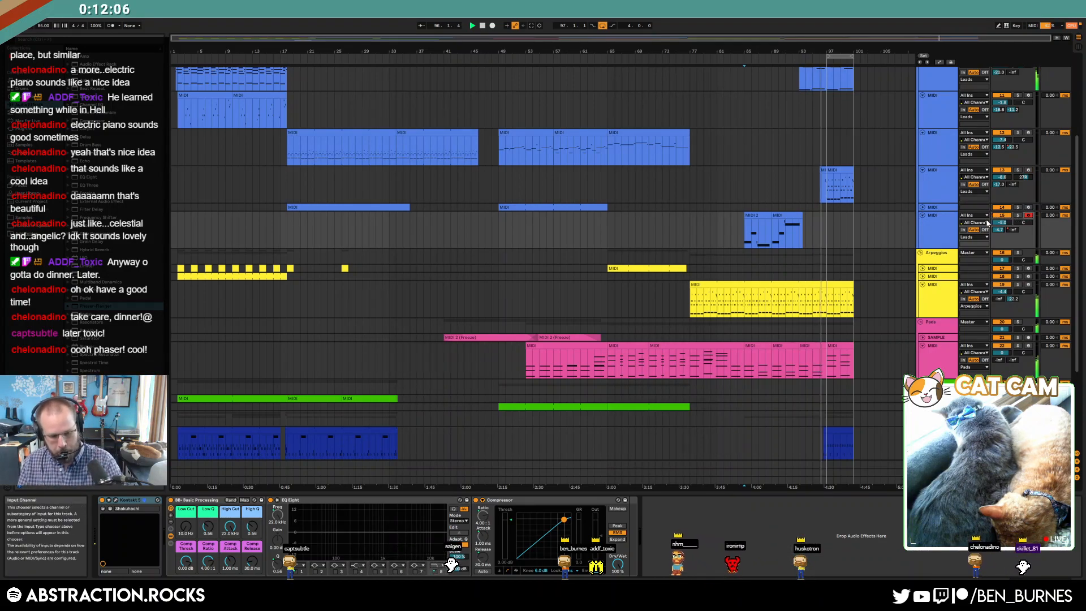
key("F9")
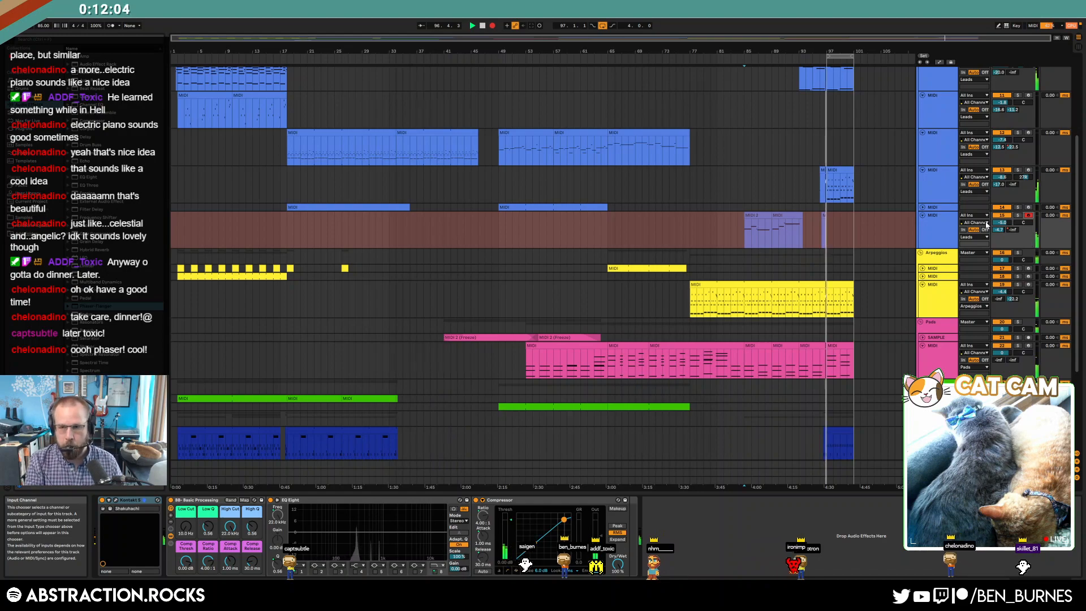
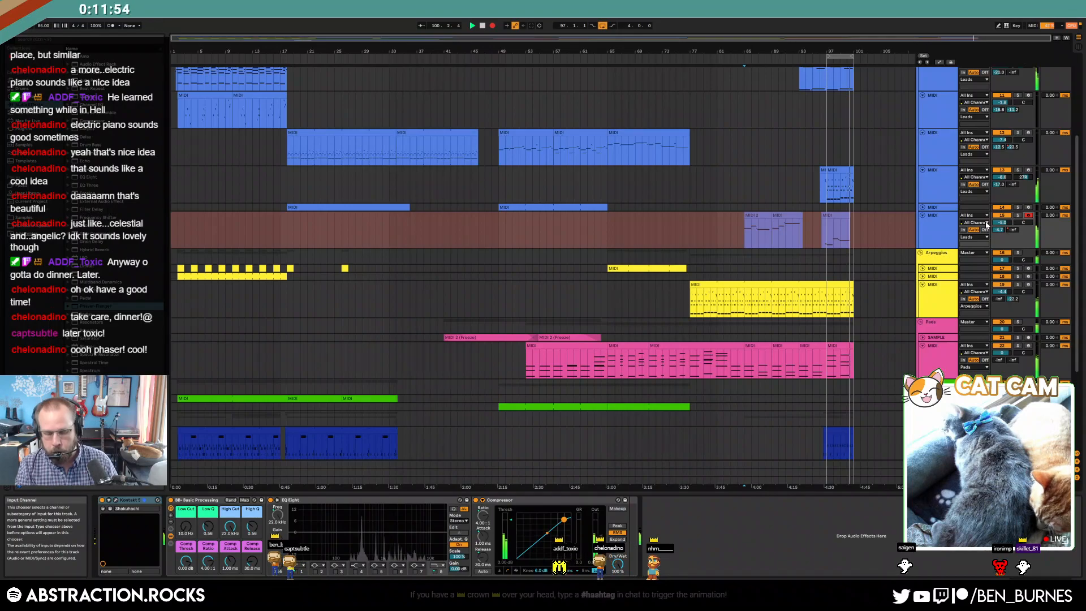
key("space")
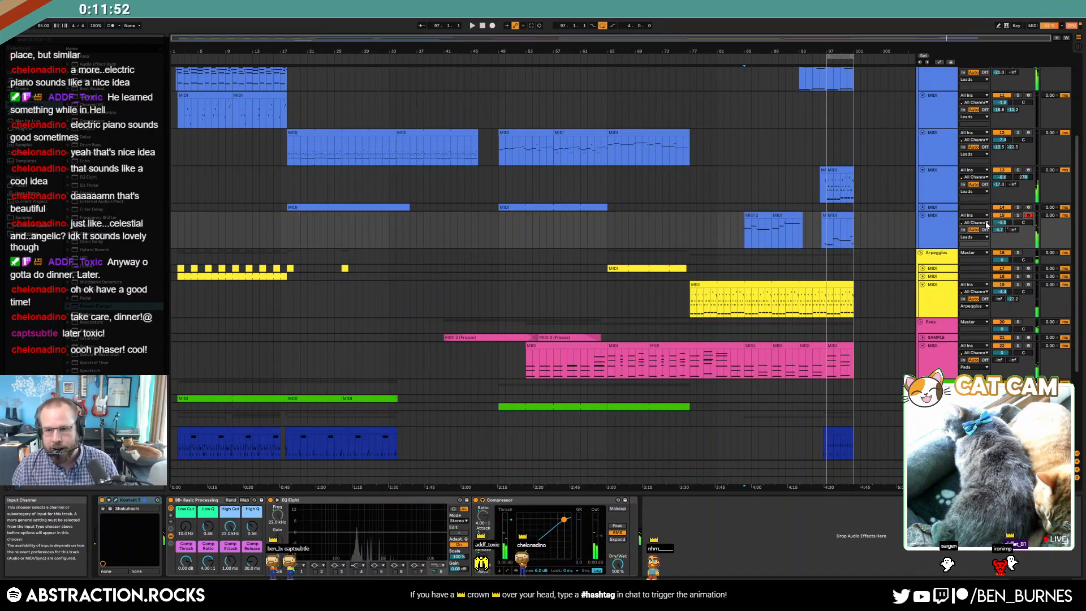
- Play back the recorded Shakuhachi part, and duplicate its bar 97 clip and the Una Corda clip to bar 101
left_click(829, 229)
key("space")
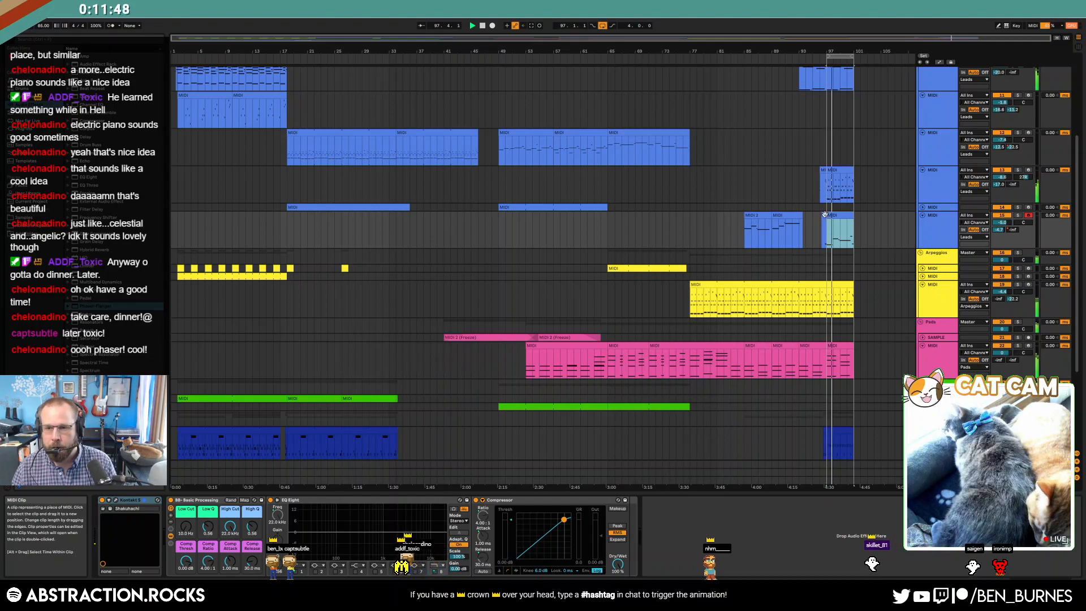
scroll(829, 223, "up", 5)
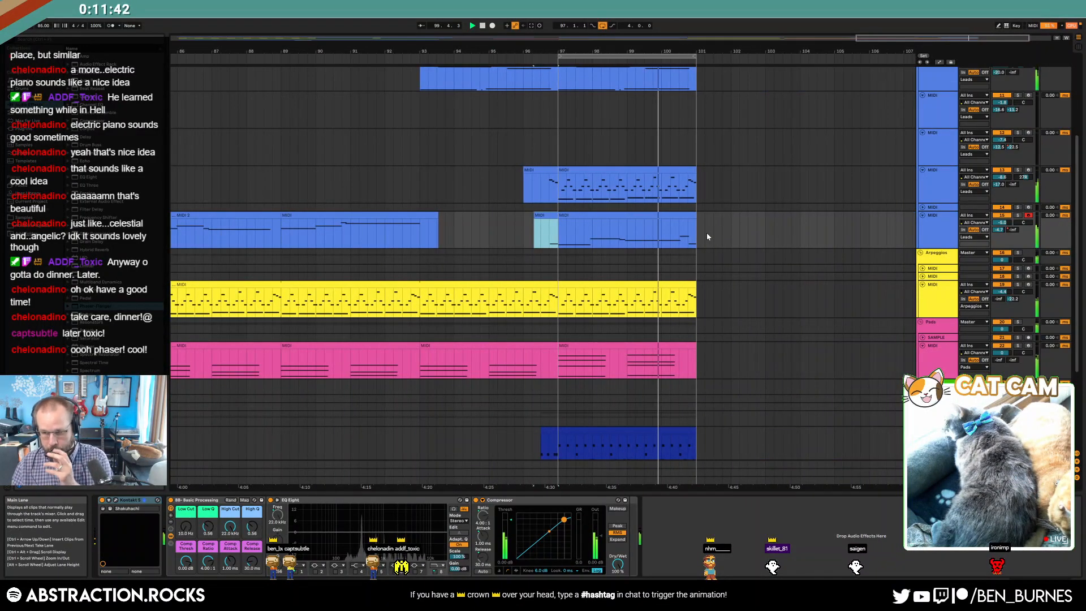
left_click(689, 233)
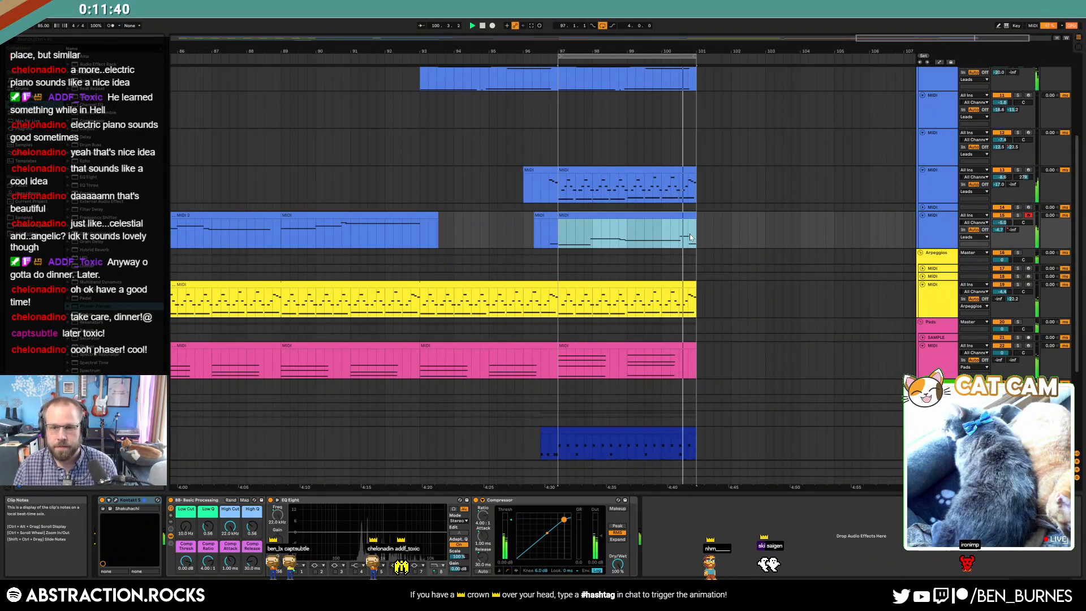
key("ctrl+d")
left_click(693, 178)
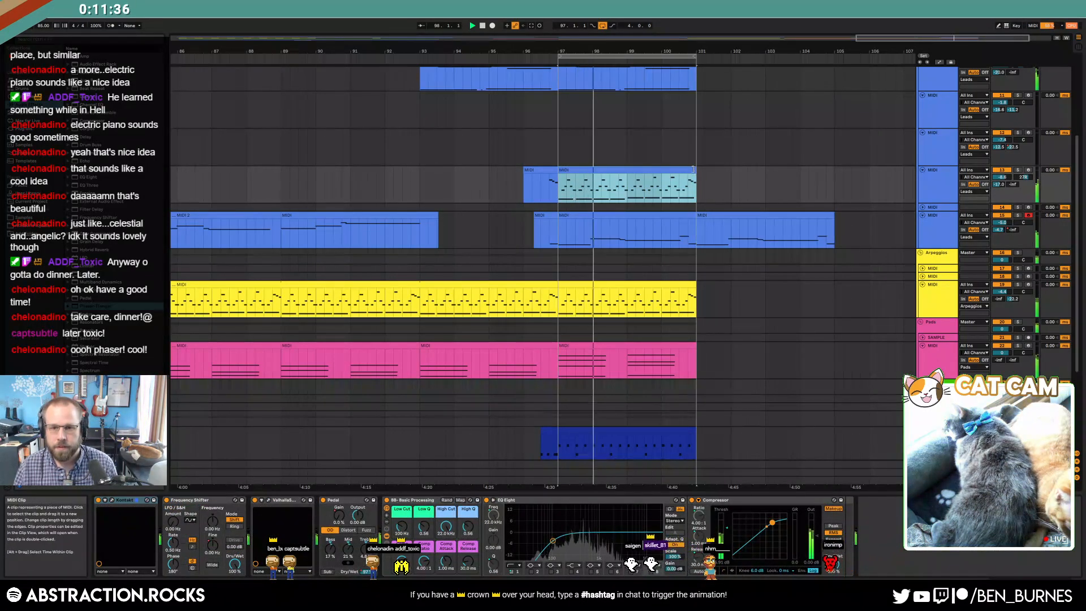
key("ctrl+d")
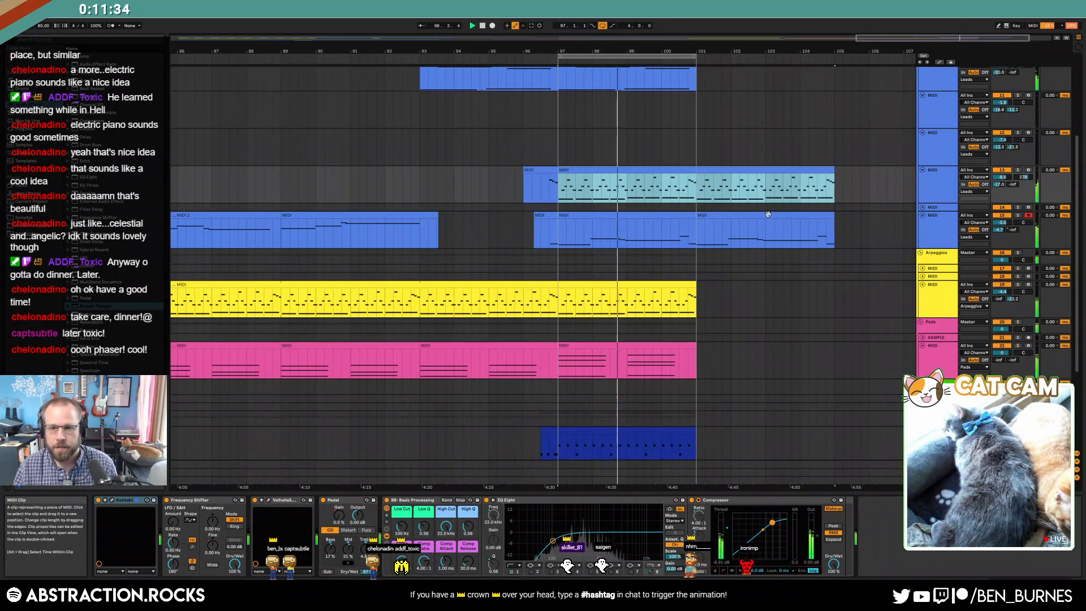
- Raise the long note after the F#2 in the duplicated Shakuhachi clip to G#2
double_click(767, 215)
left_click(751, 498)
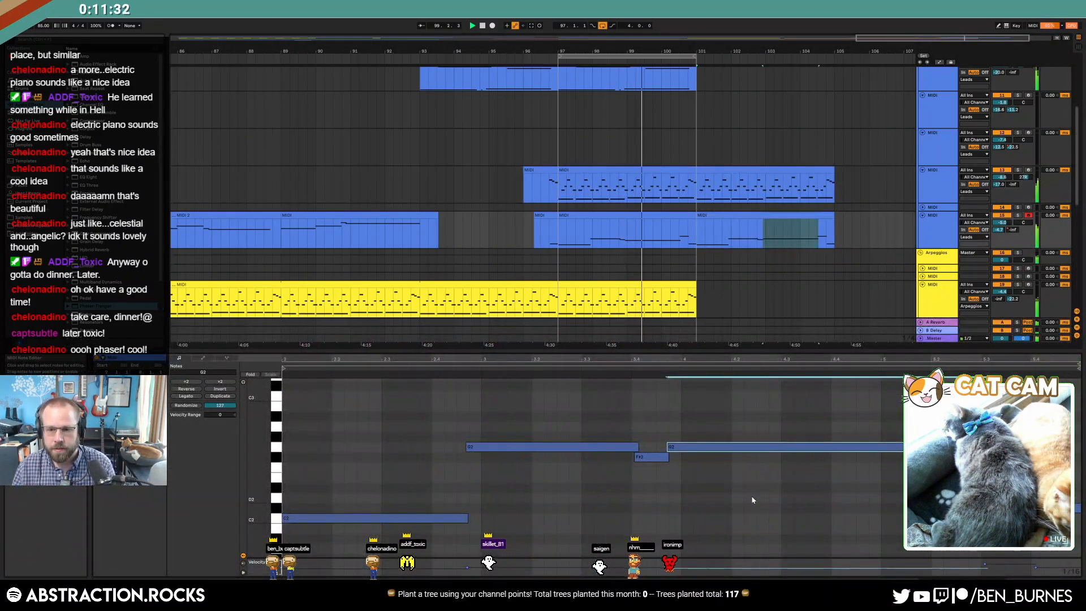
key("Up")
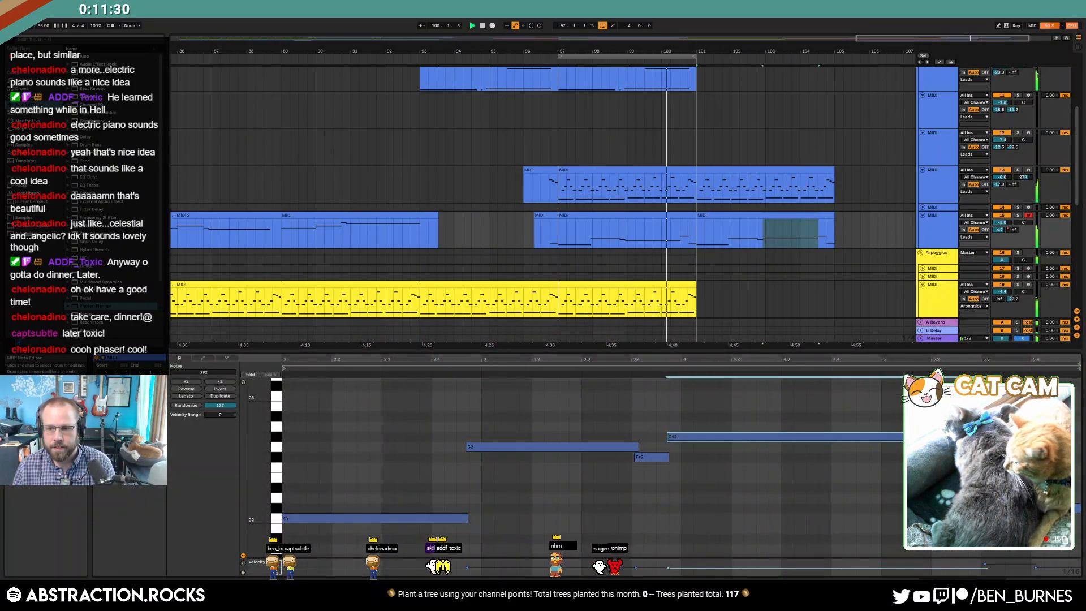
- Extend the loop to eight bars from bar 97 and duplicate the first lead track's bar 97 clip to bar 101
left_click_drag(695, 56, 834, 56)
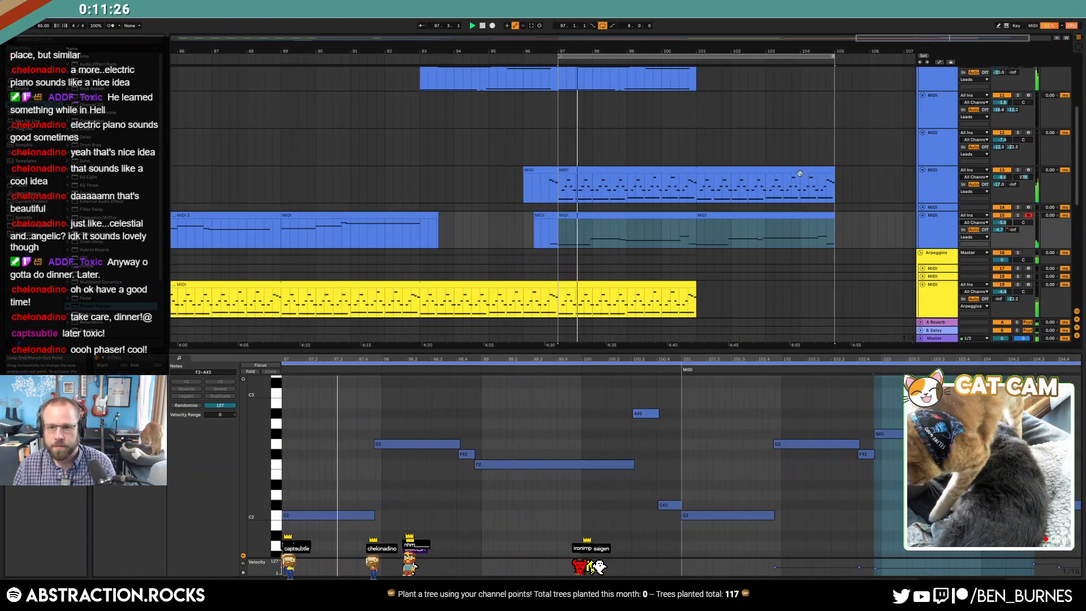
scroll(774, 167, "up", 3)
left_click(650, 124)
key("ctrl+d")
scroll(777, 273, "down", 1)
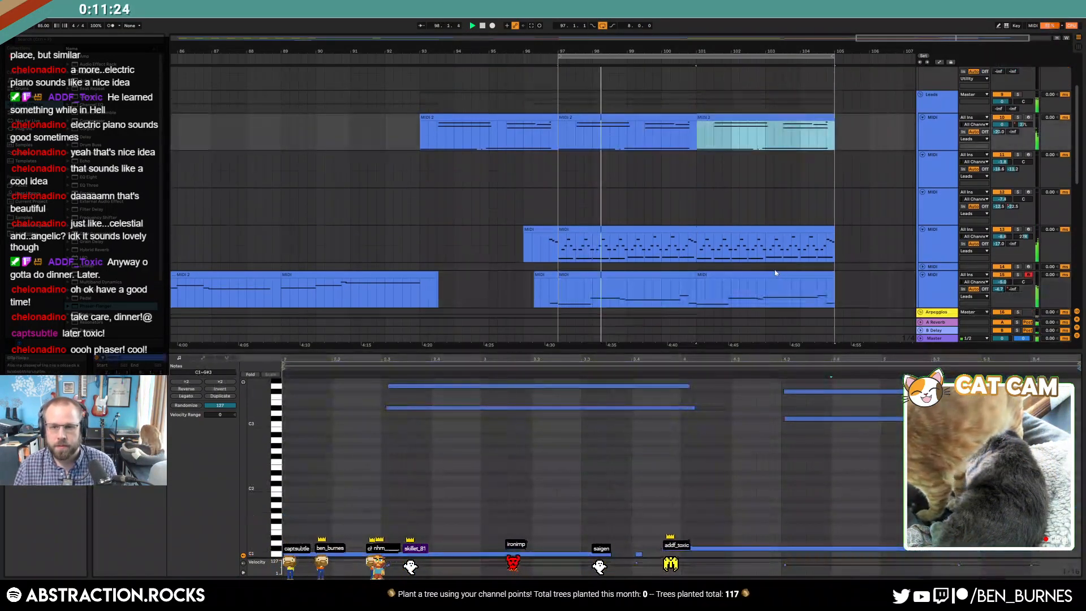
- Shorten the arpeggio clip to end at bar 105 and duplicate the pad's bar 97 clip to bar 101
scroll(777, 273, "down", 3)
left_click(859, 243)
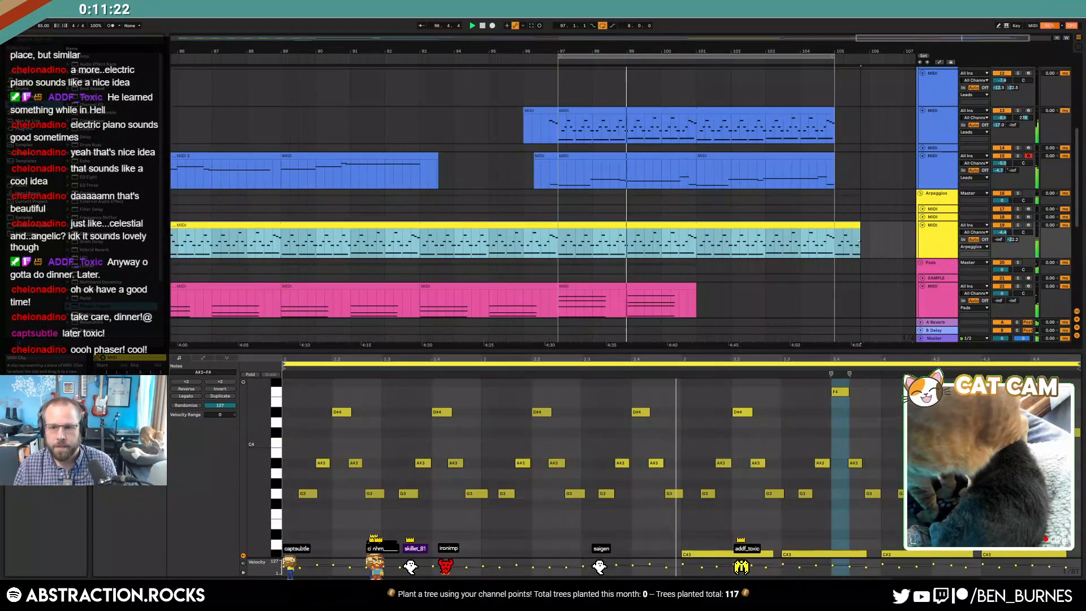
left_click_drag(860, 243, 834, 243)
scroll(735, 249, "down", 1)
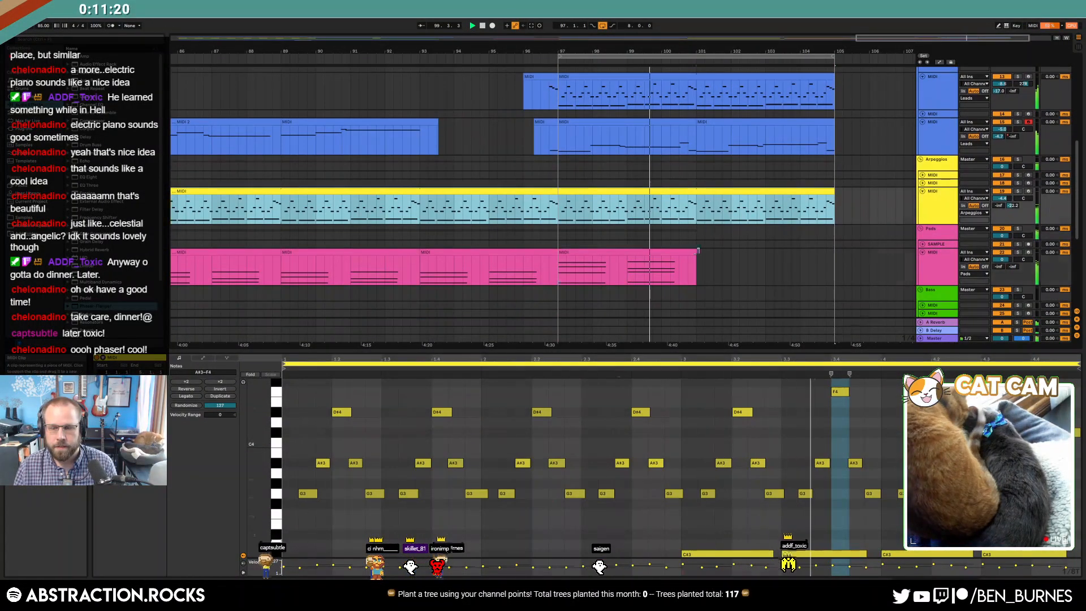
left_click(693, 251)
key("ctrl+d")
- Duplicate the drum rack's bar 97 clip to bar 101 and extend the shaker loop to bar 105
scroll(743, 295, "down", 1)
scroll(743, 295, "down", 1)
left_click(691, 249)
key("ctrl+d")
left_click_drag(694, 271, 836, 294)
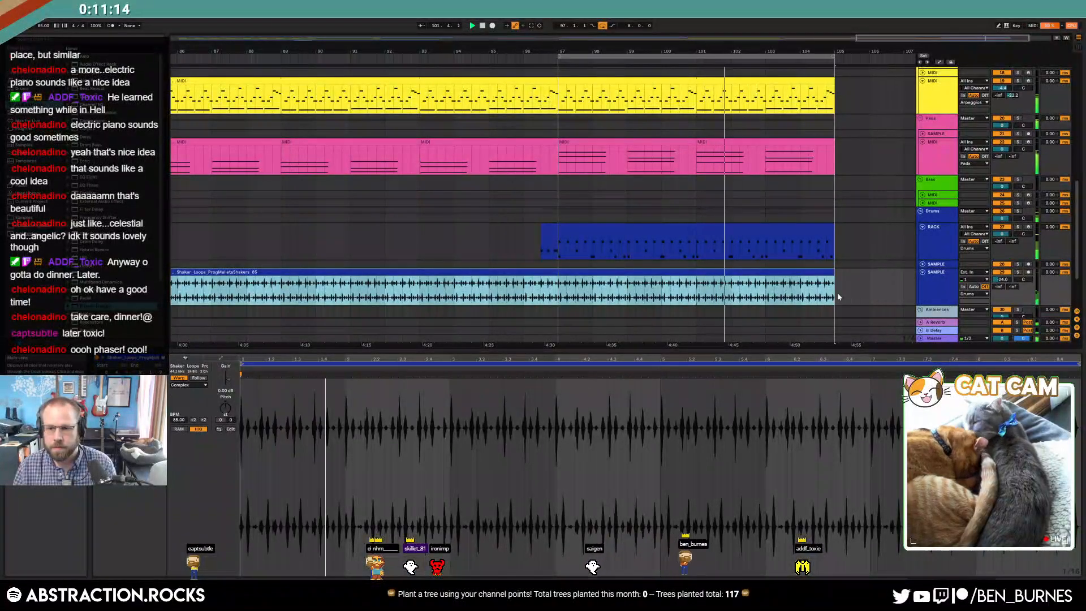
- In the Shakuhachi clip at bar 101, raise the long held note to A#2 and the closing note to C#3
key("shift+Tab")
scroll(770, 158, "up", 1)
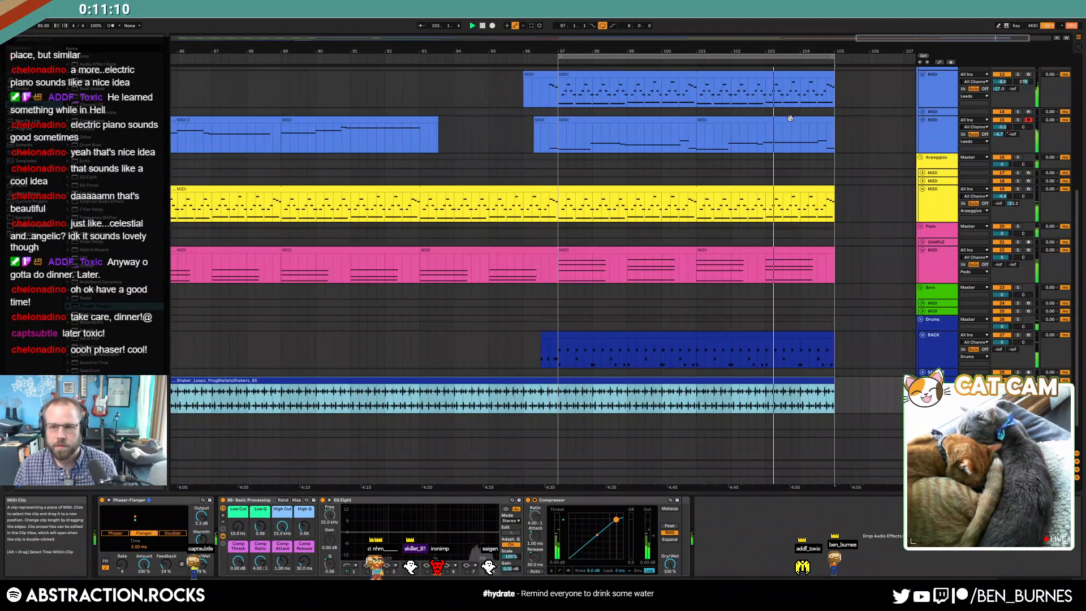
double_click(789, 123)
key("Up")
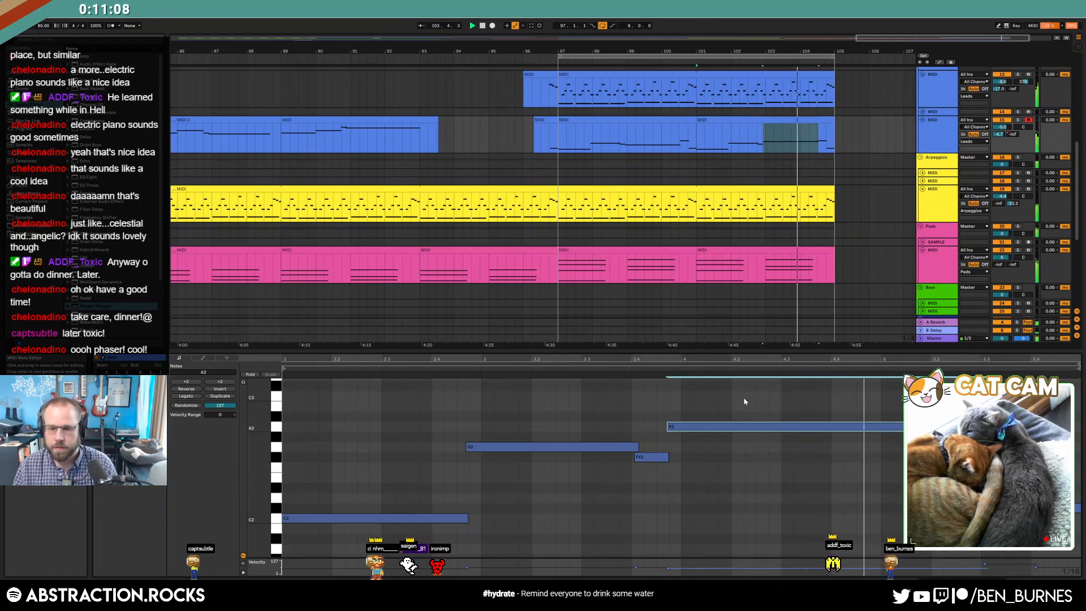
left_click(633, 367)
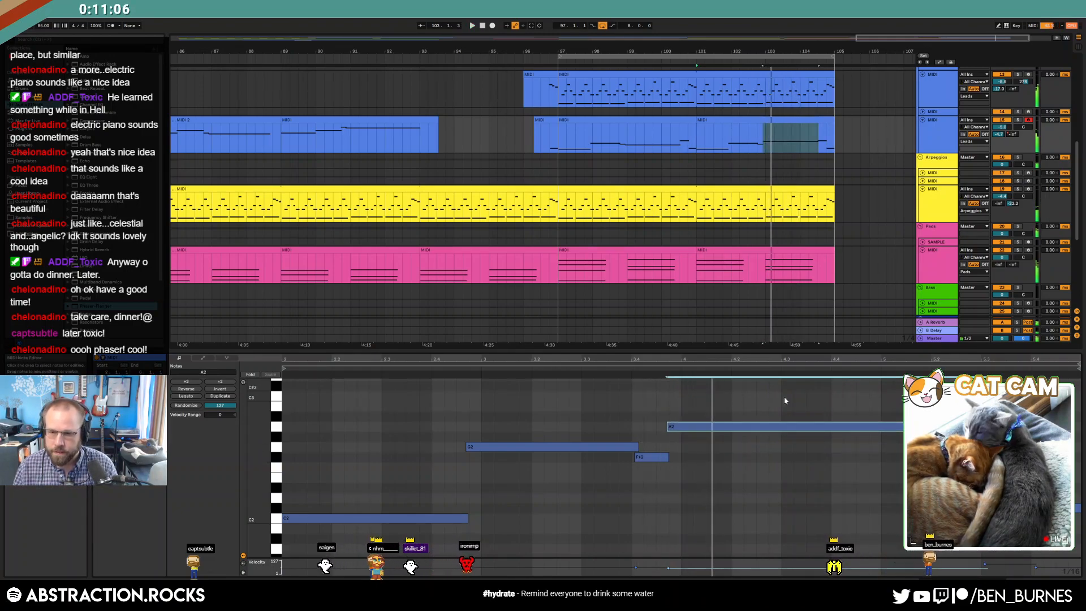
left_click(1009, 418)
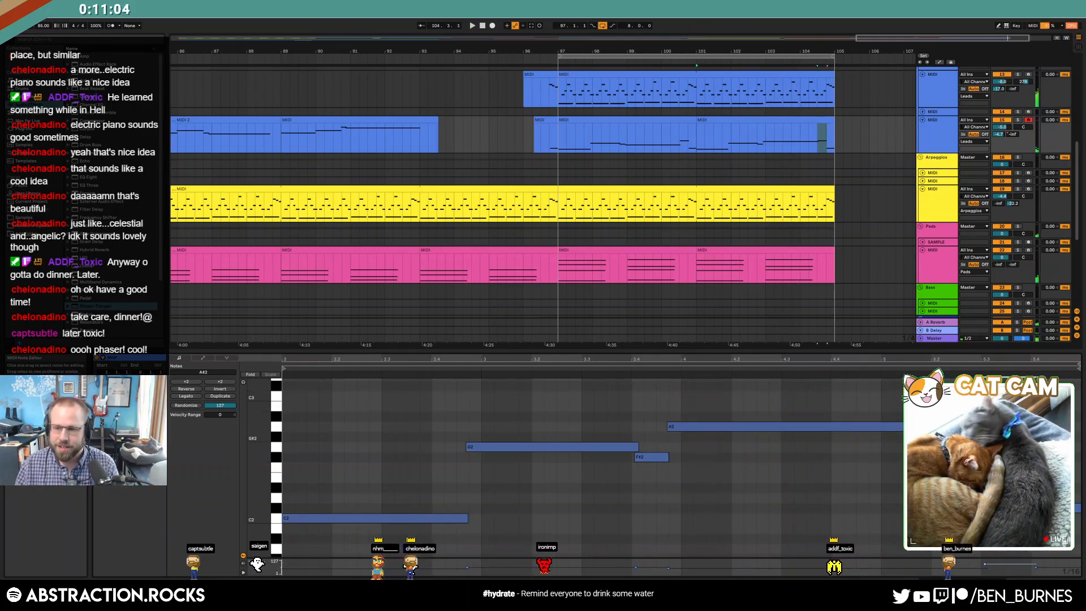
key("Up")
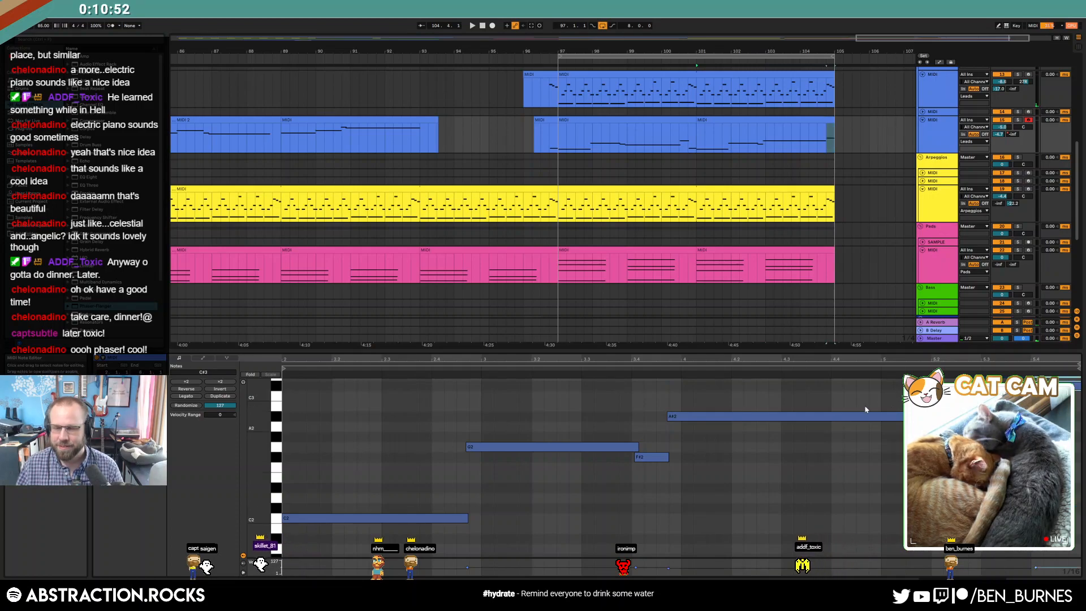
- Play back the bar 101 Shakuhachi clip, nudge its short F#2 note slightly earlier and adjust the end of the held A#2 note
key("space")
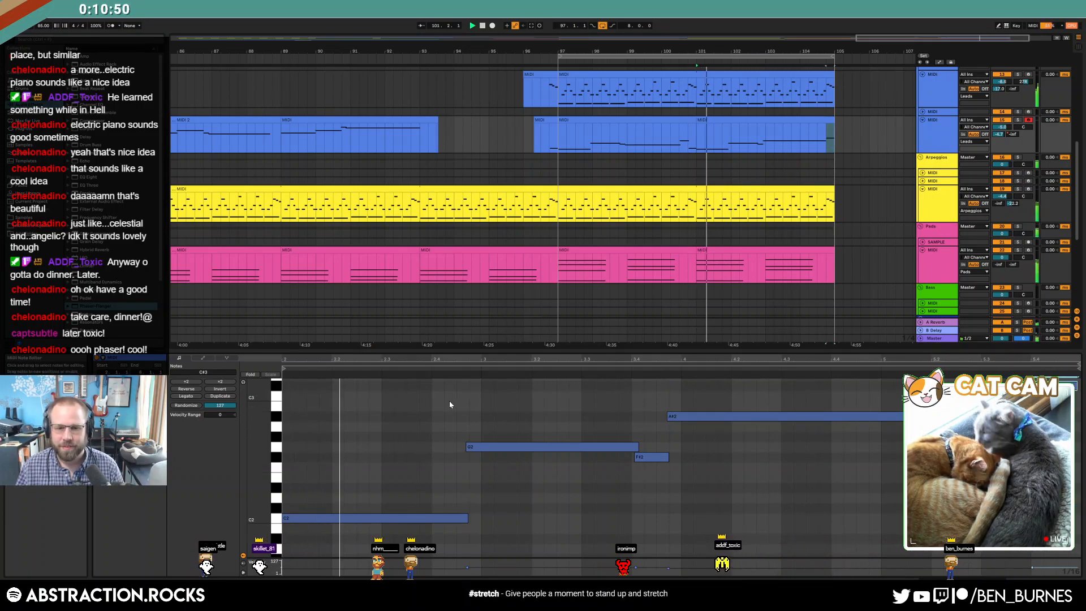
left_click(359, 517)
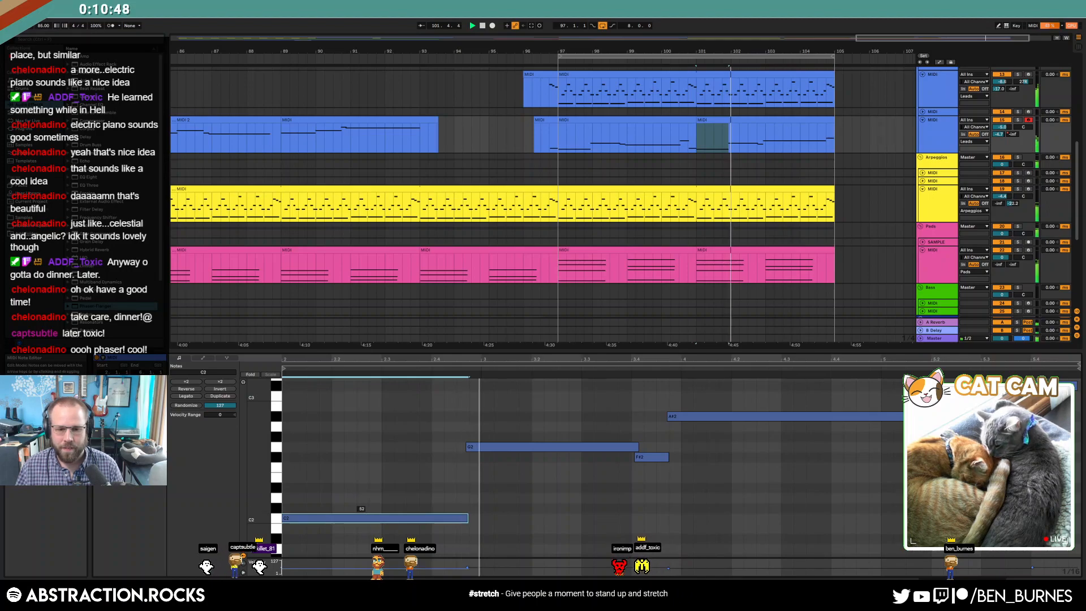
left_click(550, 446)
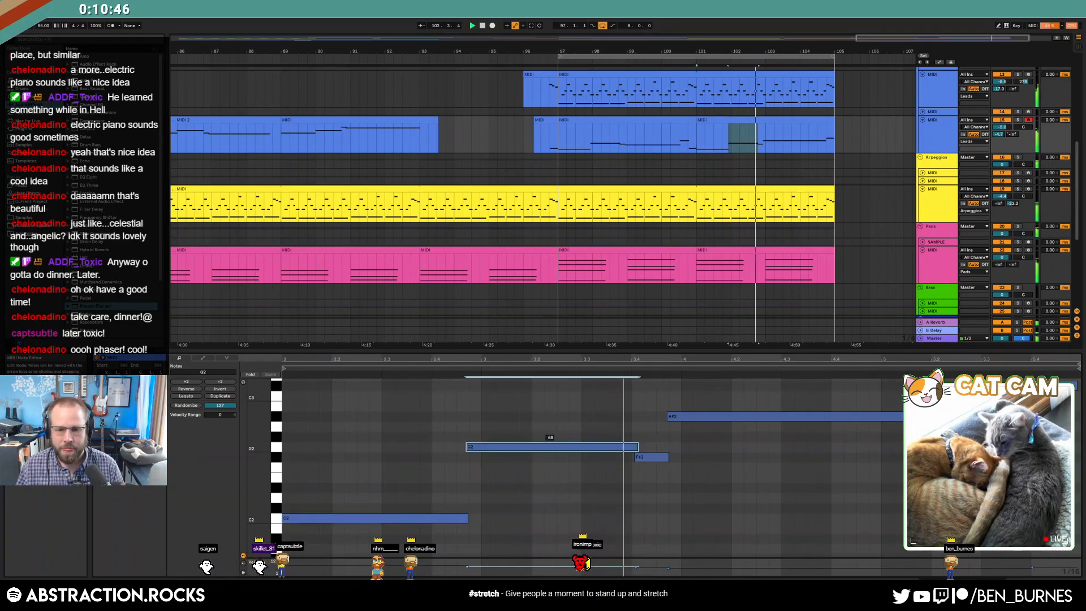
left_click(636, 456)
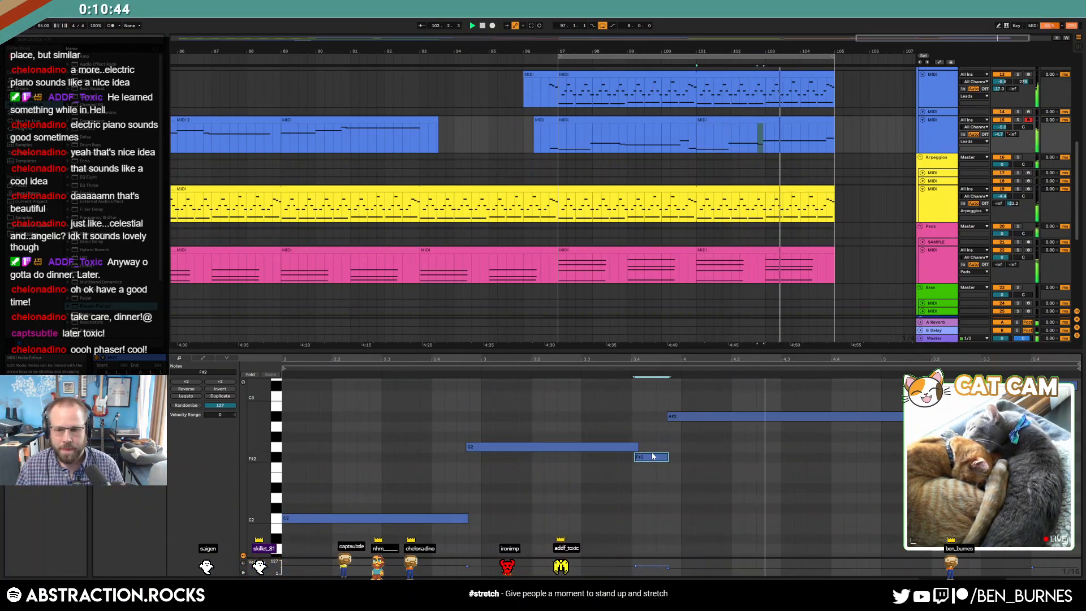
left_click_drag(654, 458, 650, 458)
left_click(756, 407)
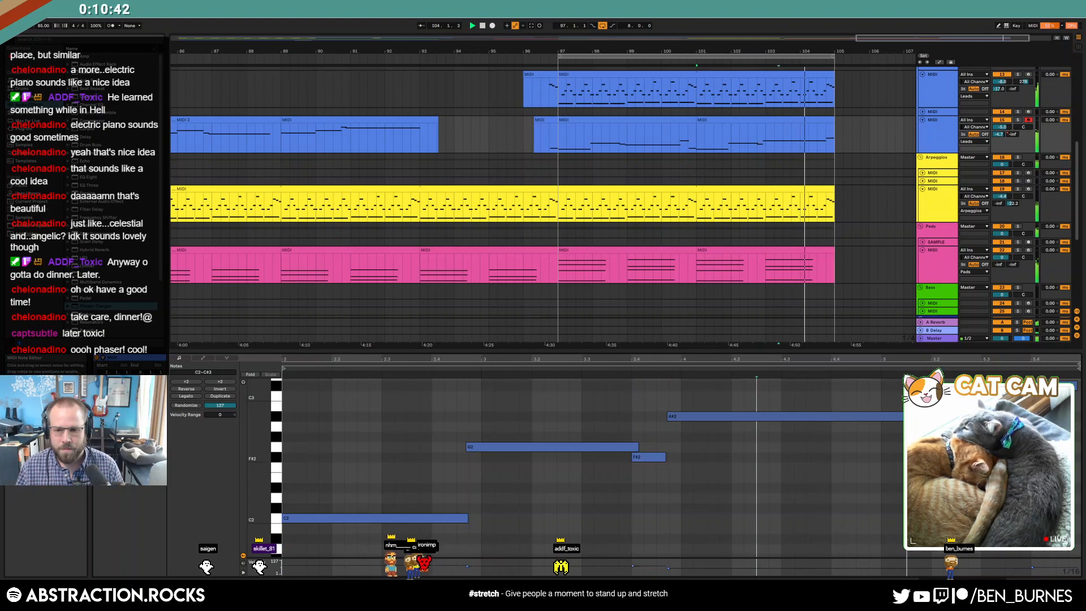
left_click(759, 417)
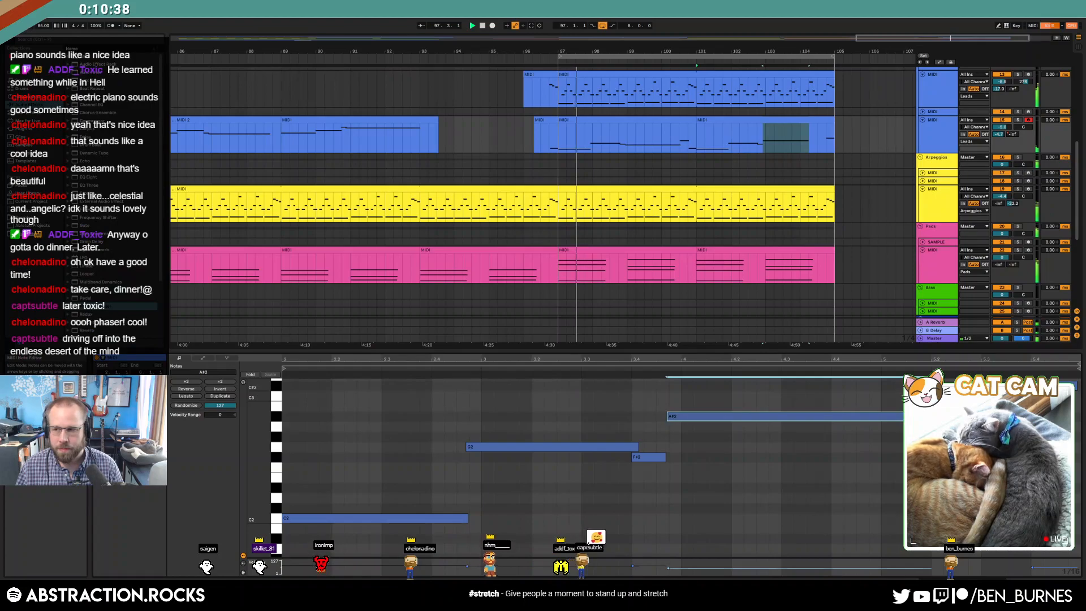
left_click(1053, 386)
left_click(907, 417)
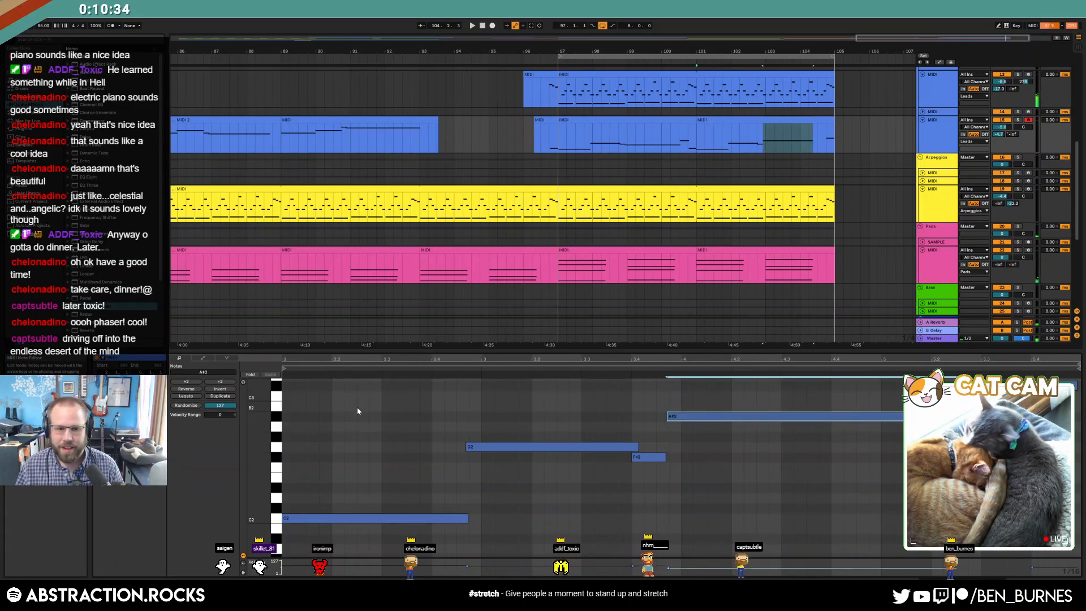
- Draw the clip's Breath Controller envelope as a curve falling to zero under the held A#2 note and play it back
left_click(203, 357)
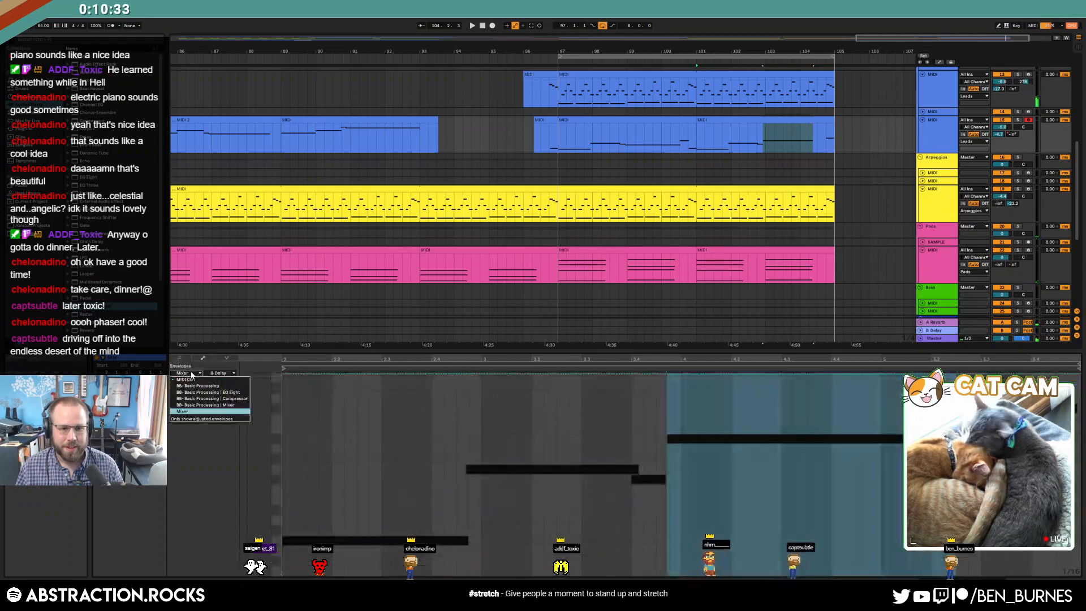
left_click(222, 373)
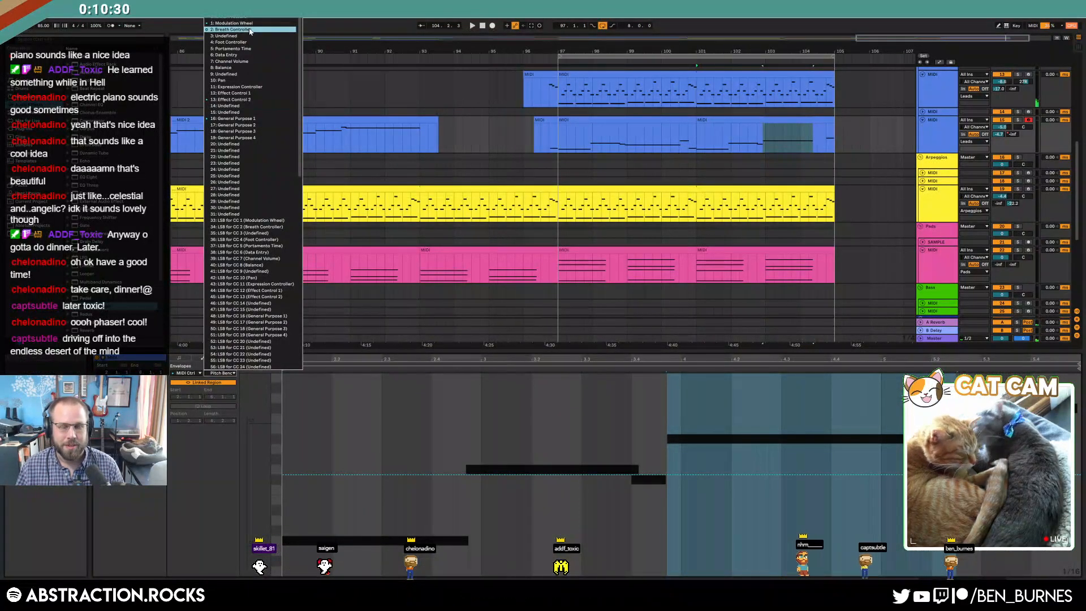
left_click(231, 29)
key("b")
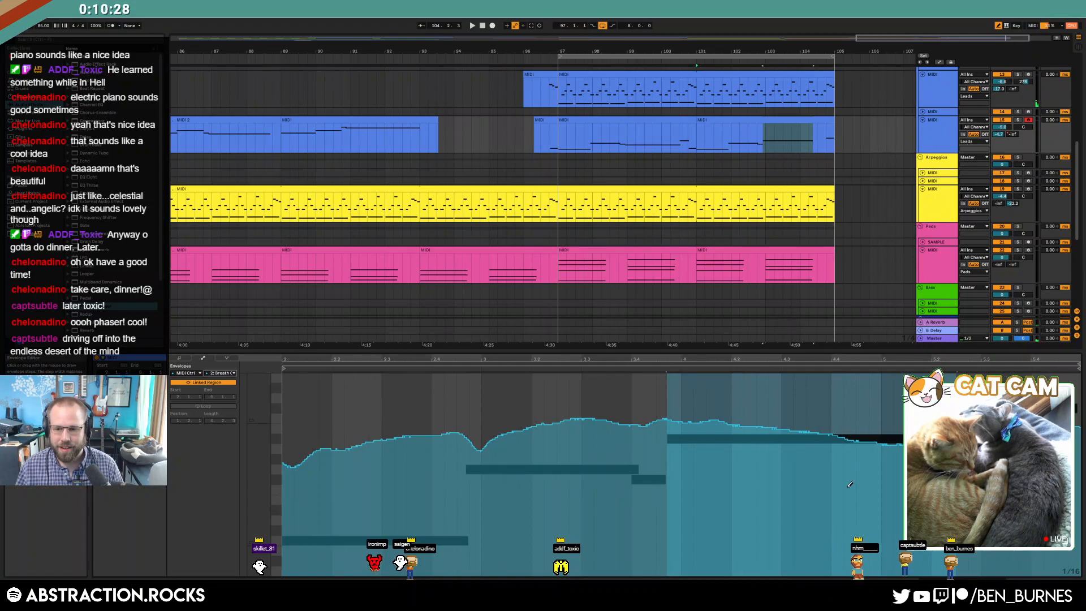
mouse_move(820, 434)
left_mouse_down()
mouse_move(853, 449)
mouse_move(891, 492)
mouse_move(917, 558)
mouse_move(970, 575)
left_mouse_up()
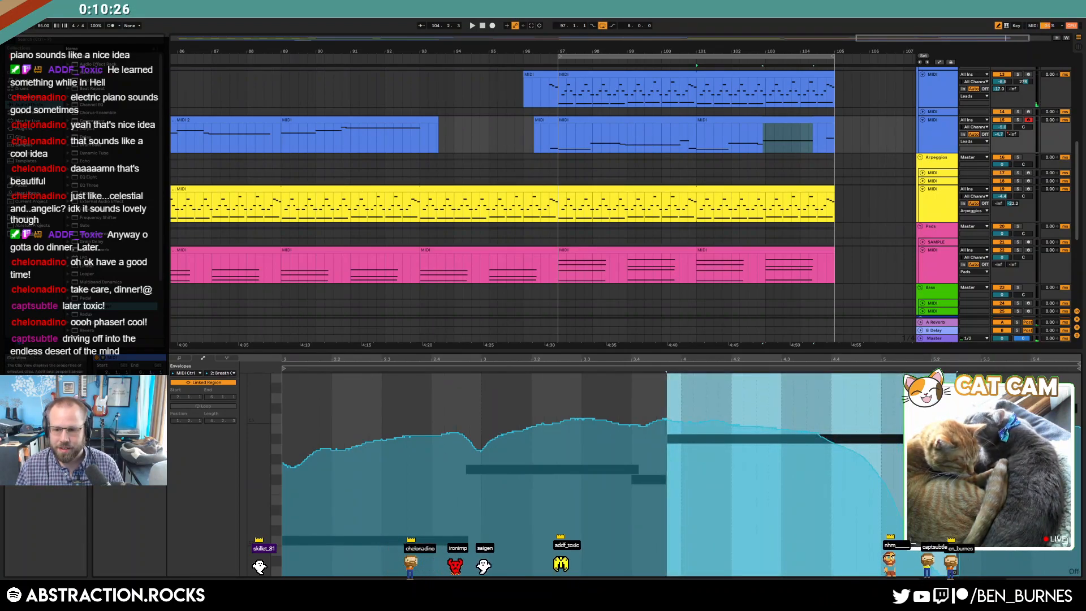
key("b")
key("space")
key("a")
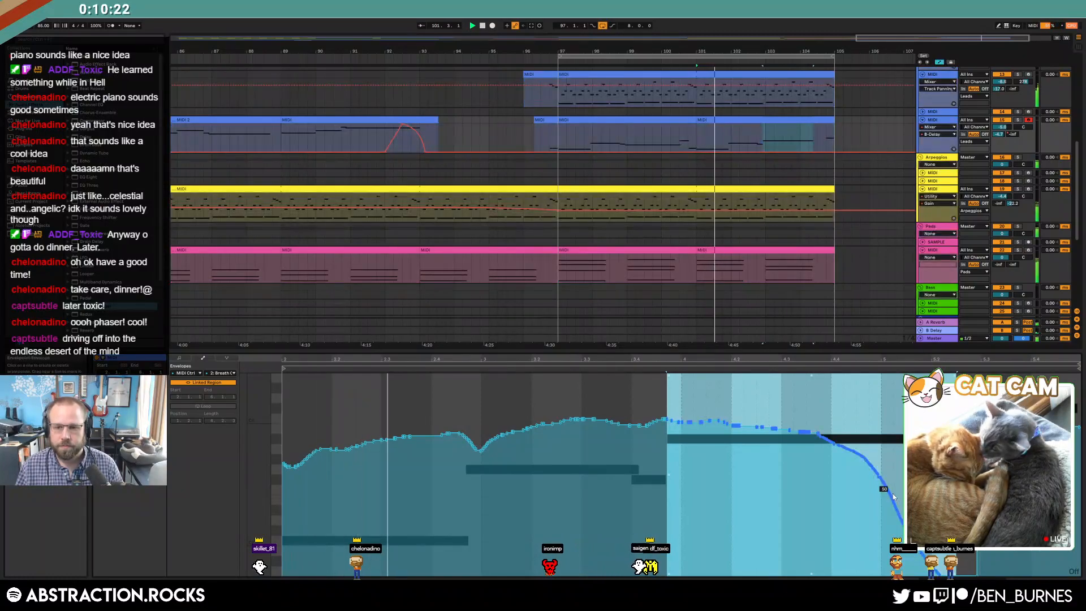
key("b")
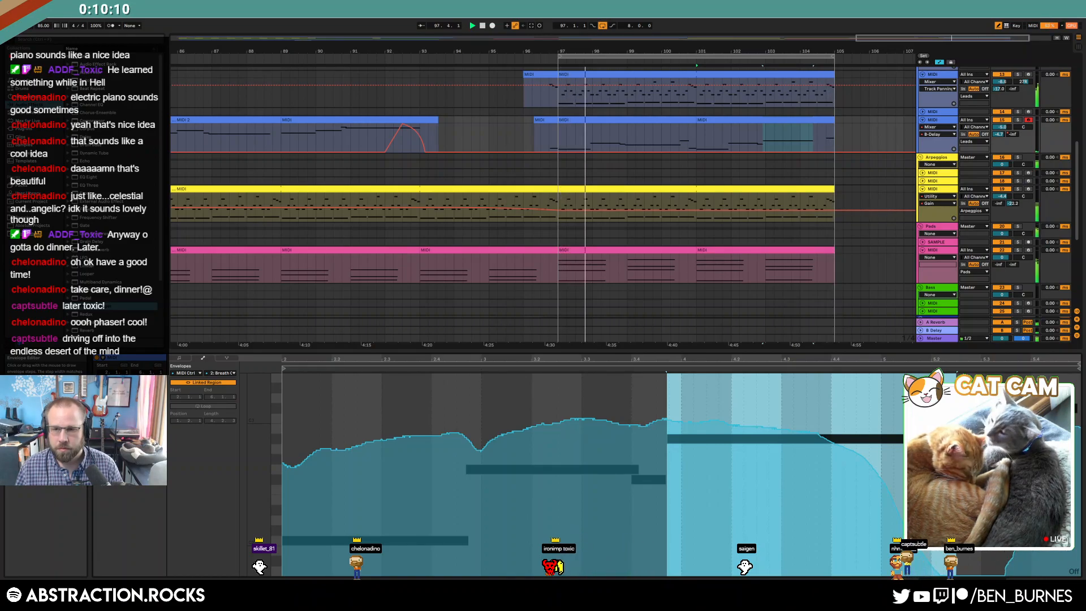
- Record a further Shakuhachi phrase from bar 105 to about bar 107 and select the new clip to view its breath envelope
left_click(806, 120)
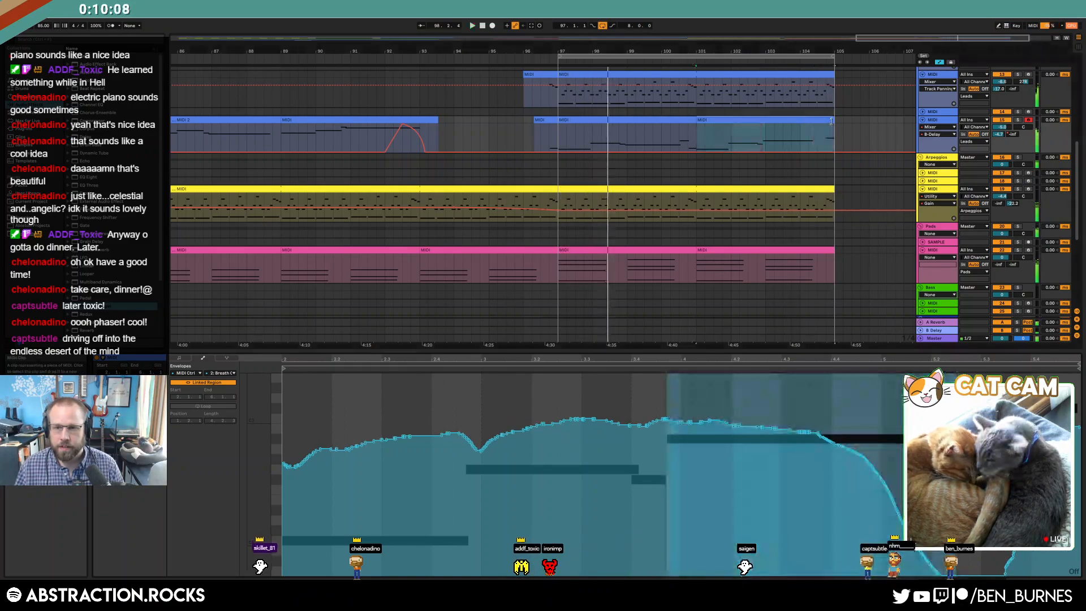
left_click(837, 128)
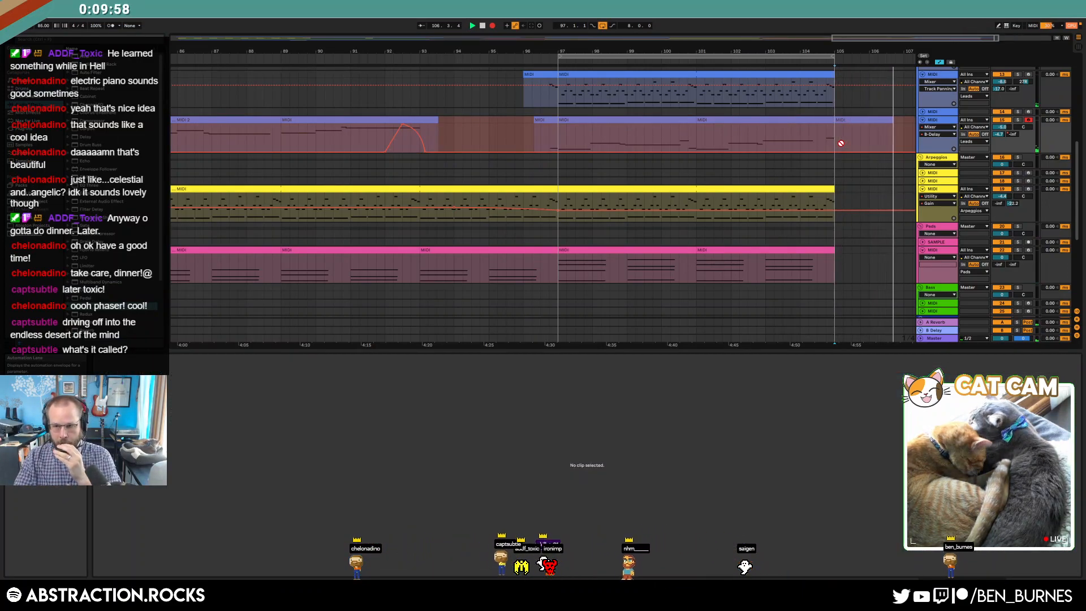
key("space")
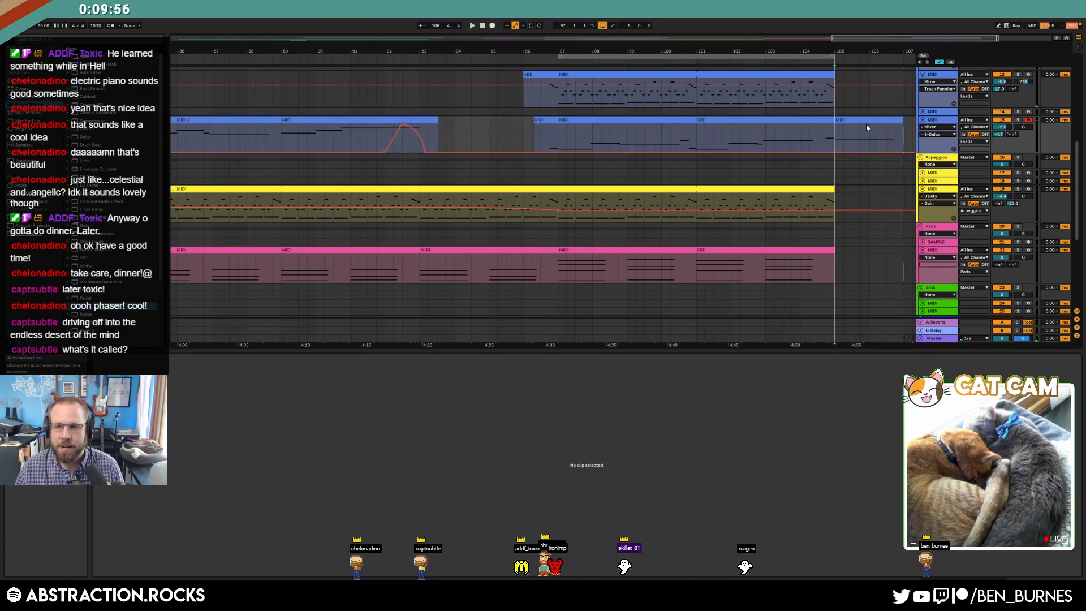
left_click(901, 119)
left_click(897, 148)
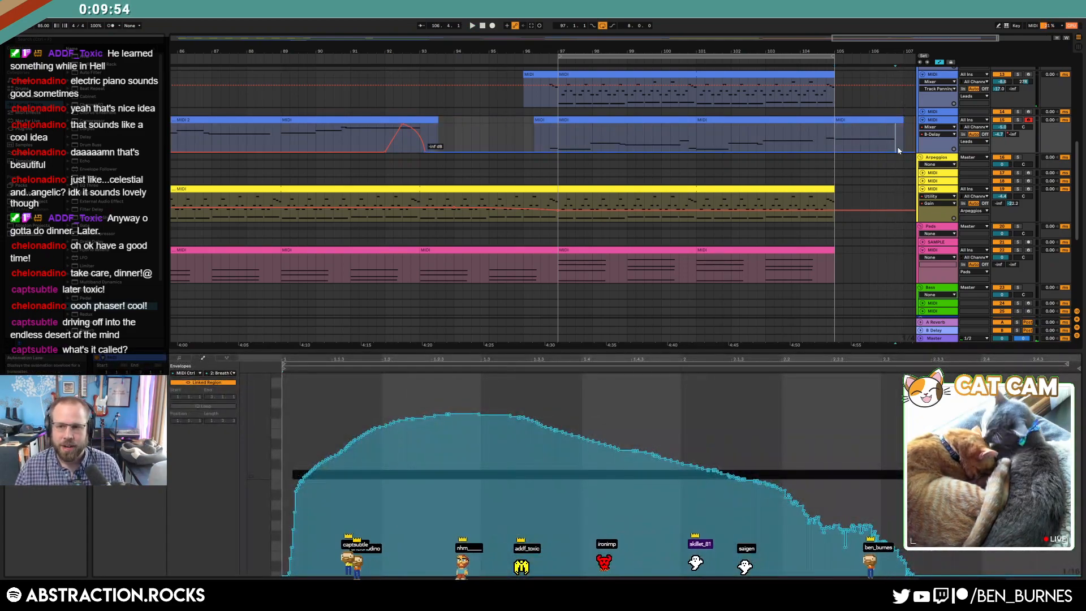
key("a")
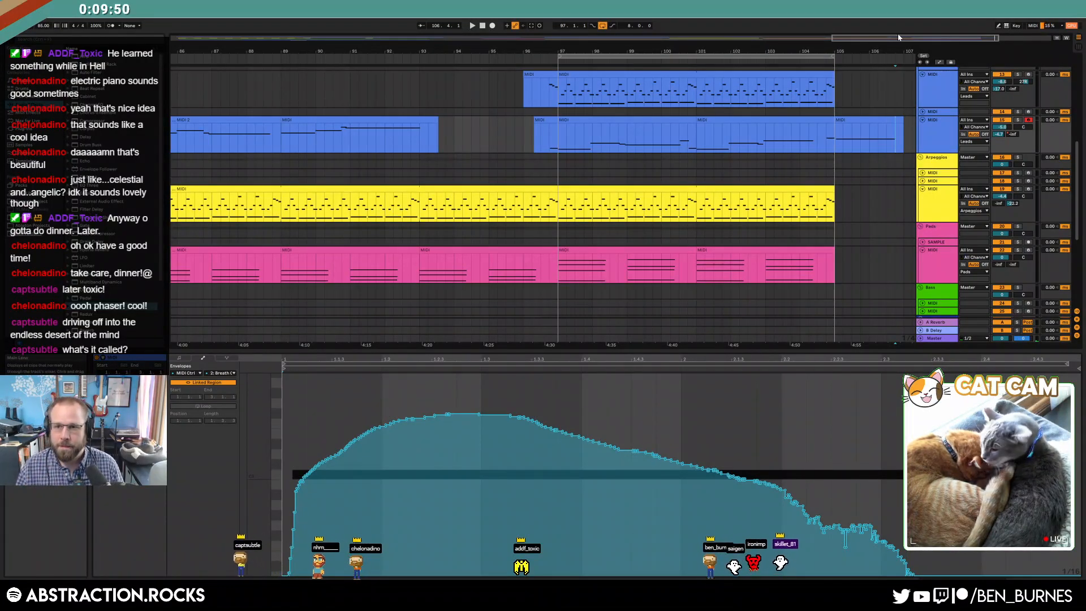
- Extend the lead clip on the track above the Shakuhachi and the yellow arpeggio clip to bar 113
left_click_drag(898, 38, 896, 23)
left_click_drag(761, 84, 902, 79)
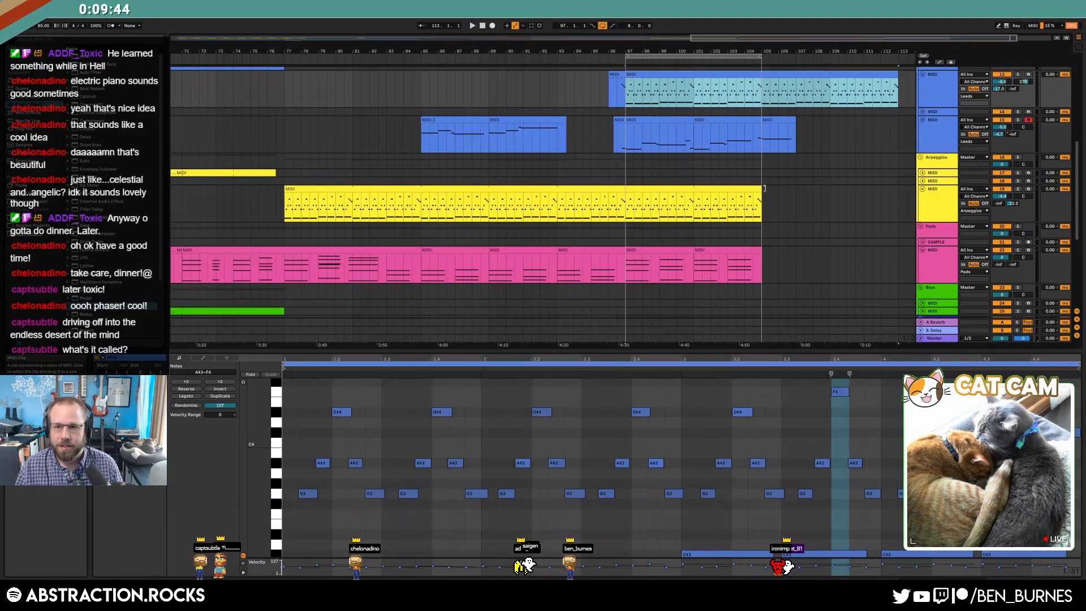
left_click_drag(761, 189, 876, 192)
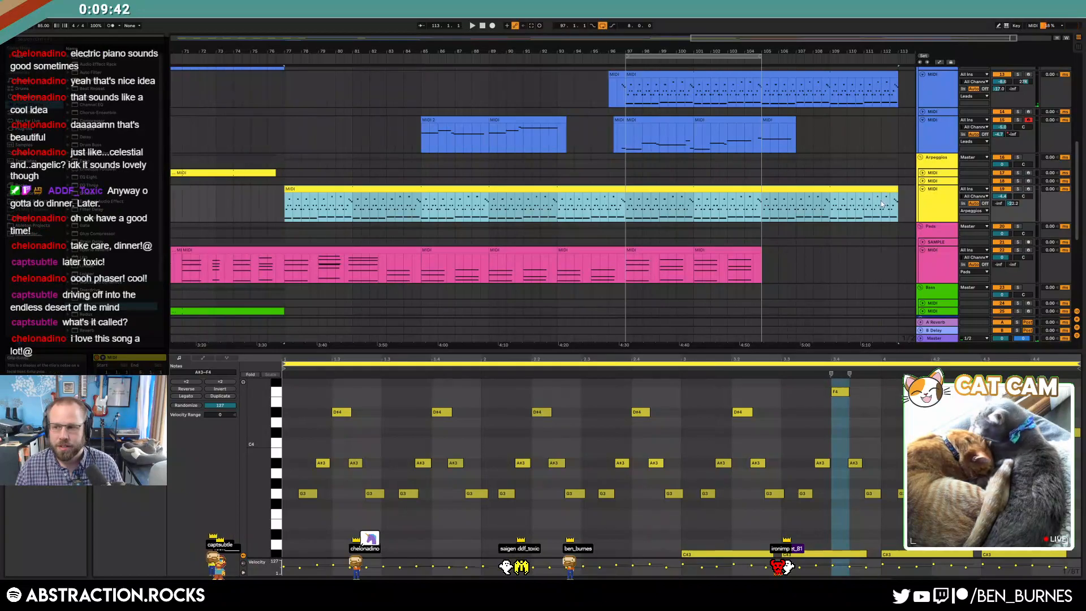
- Copy the pad clips at bars 89 and 93 to bars 105 and 109
left_click(779, 238)
left_click(754, 249)
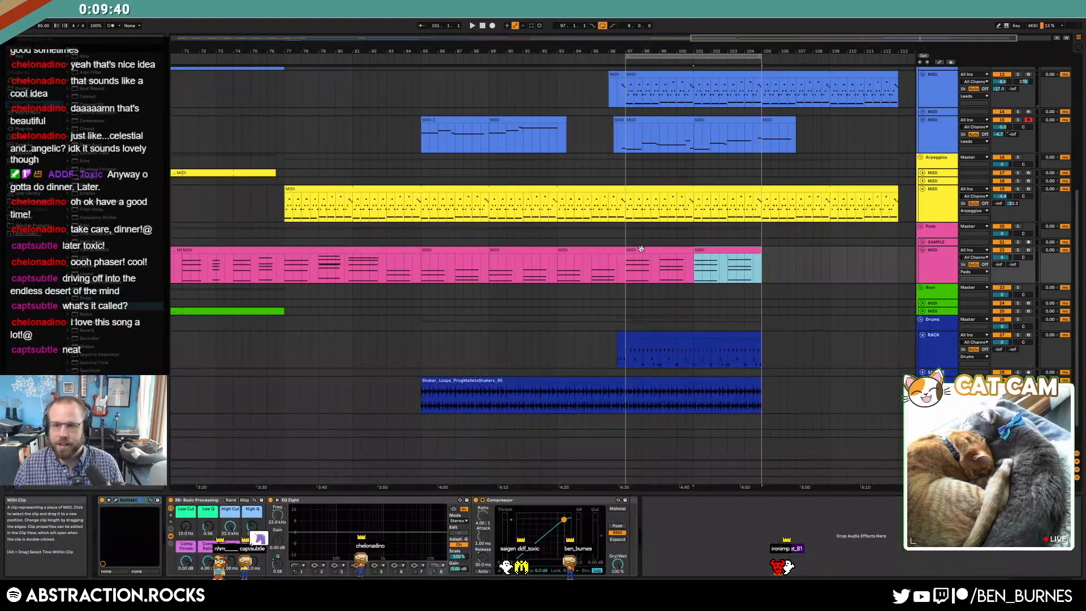
left_click(598, 249)
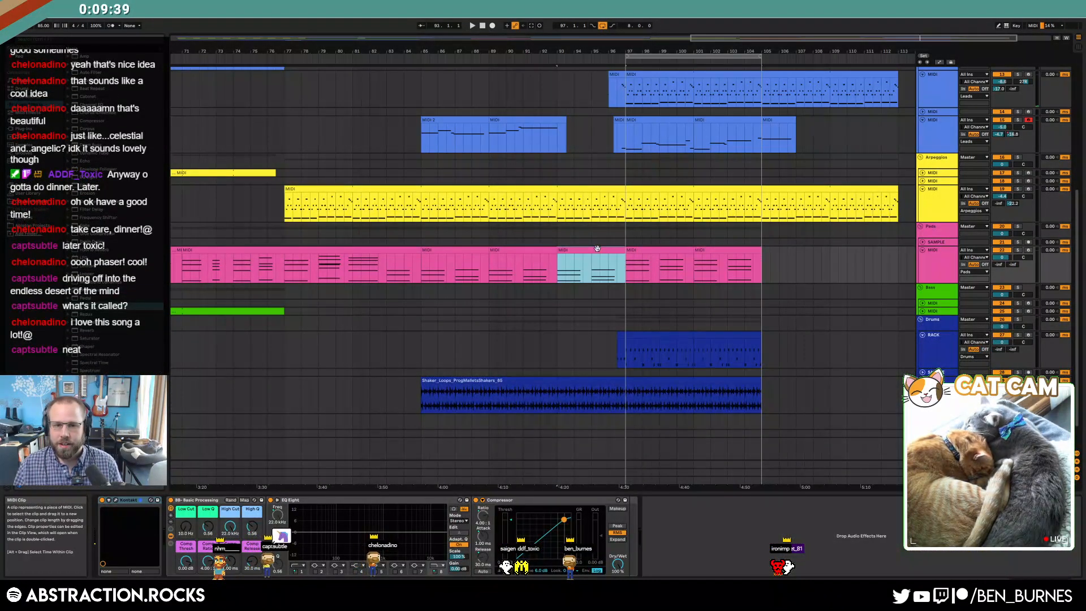
left_click(520, 250, "shift")
key("ctrl+d")
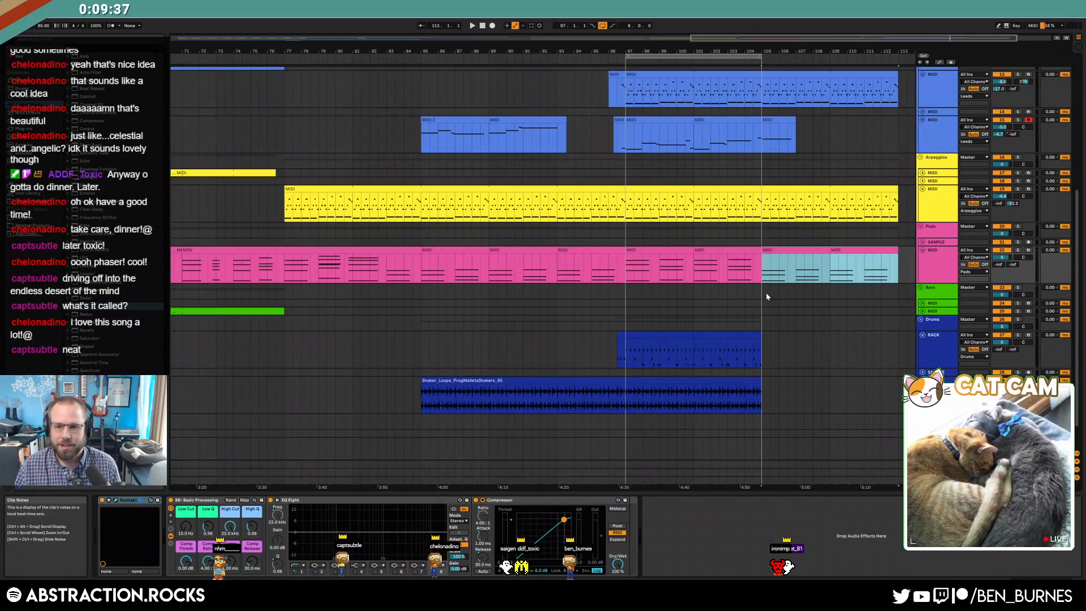
- Add a drum rack clip of about one beat at bar 105 from the bar 101 clip, and show the automation lanes
left_click(756, 339)
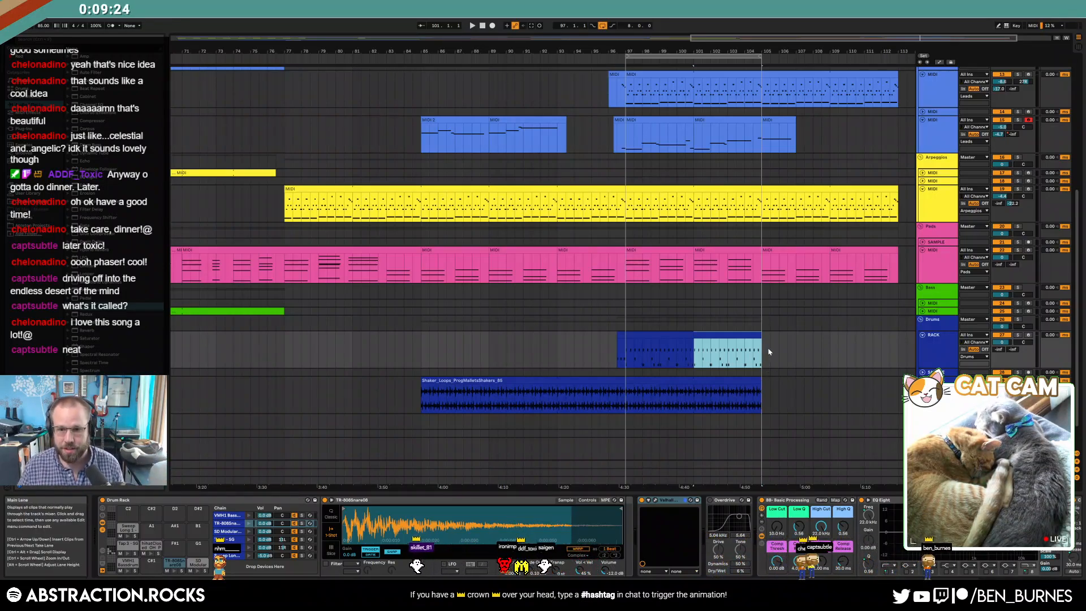
mouse_move(762, 339)
left_mouse_down()
mouse_move(828, 340)
mouse_move(771, 339)
left_mouse_up()
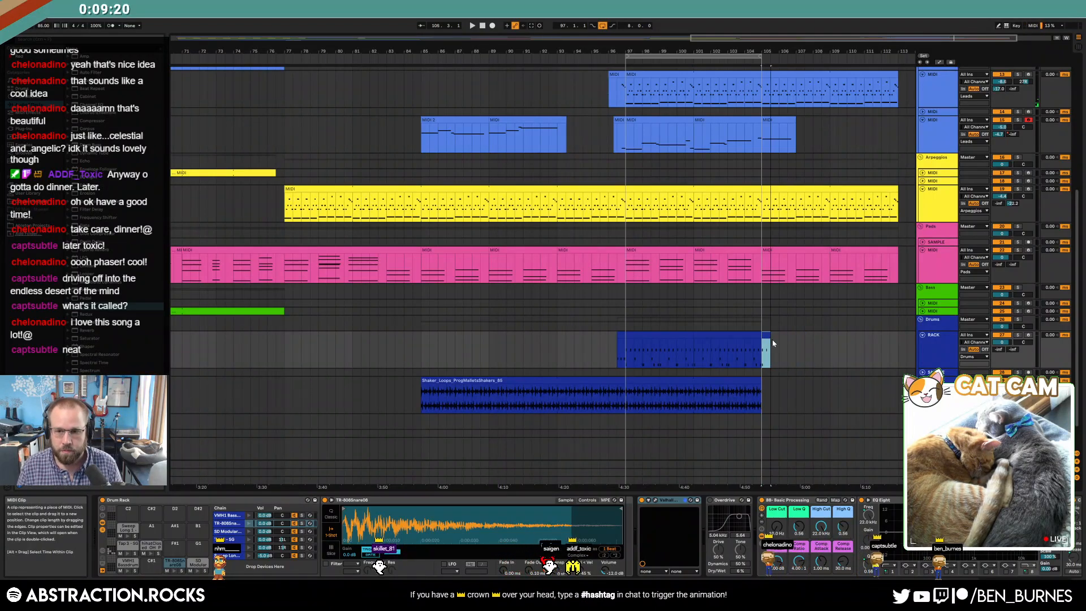
scroll(772, 339, "up", 3)
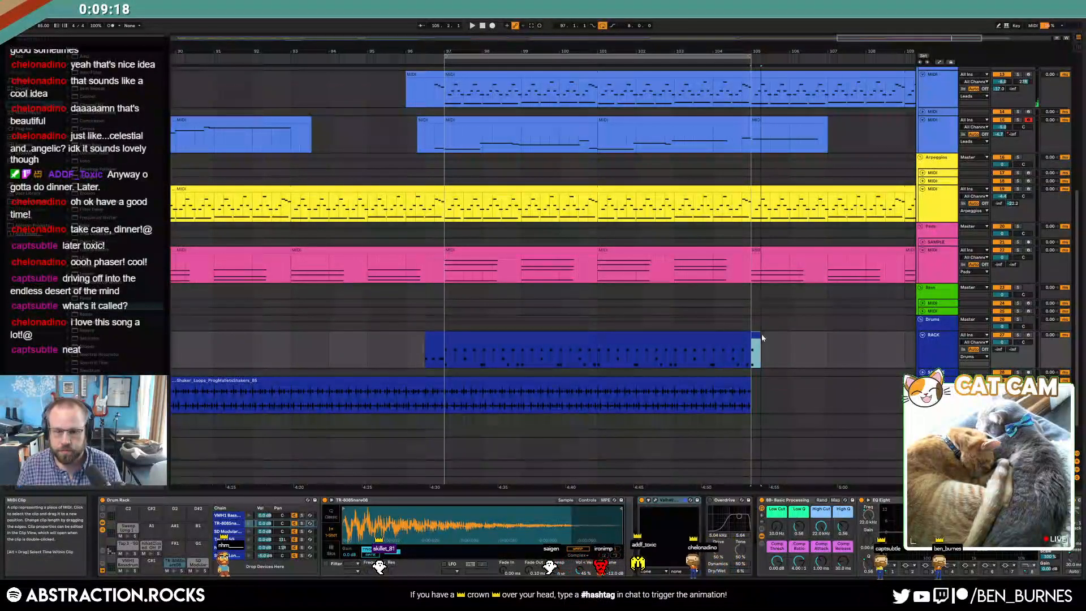
key("a")
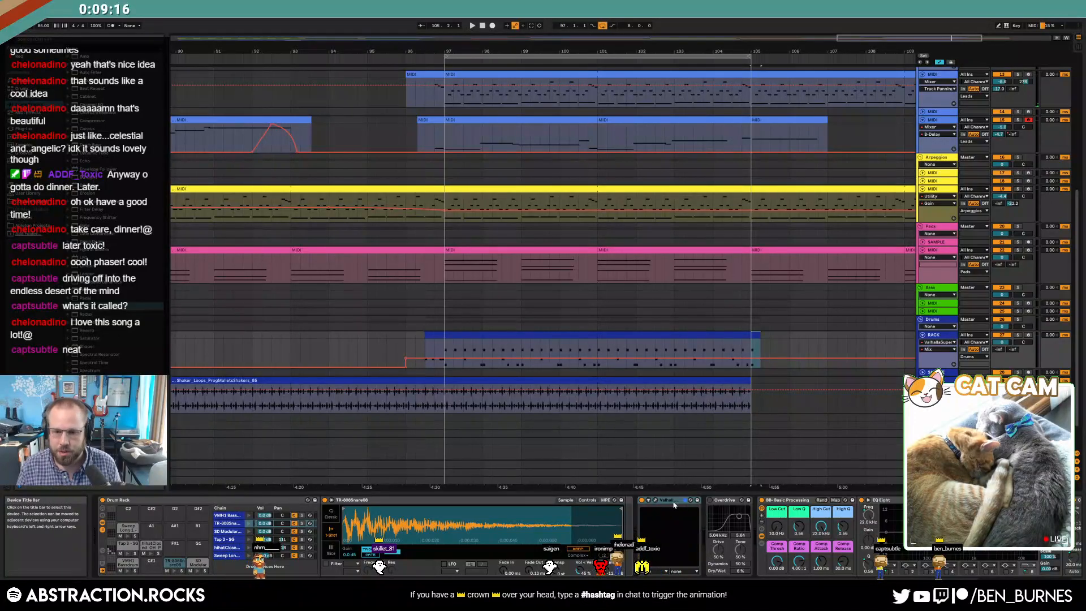
- Automate the drum rack's ValhallaSupermassive Feedback to rise to 100 % at about bar 105, and play back with looping off
left_click(655, 501)
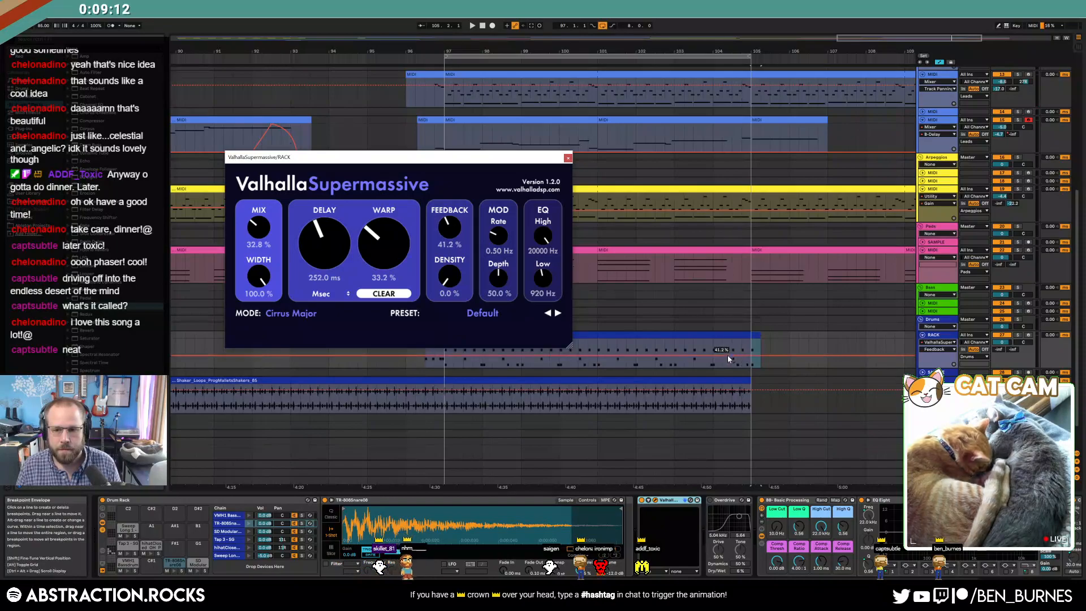
left_click(717, 344)
key("space")
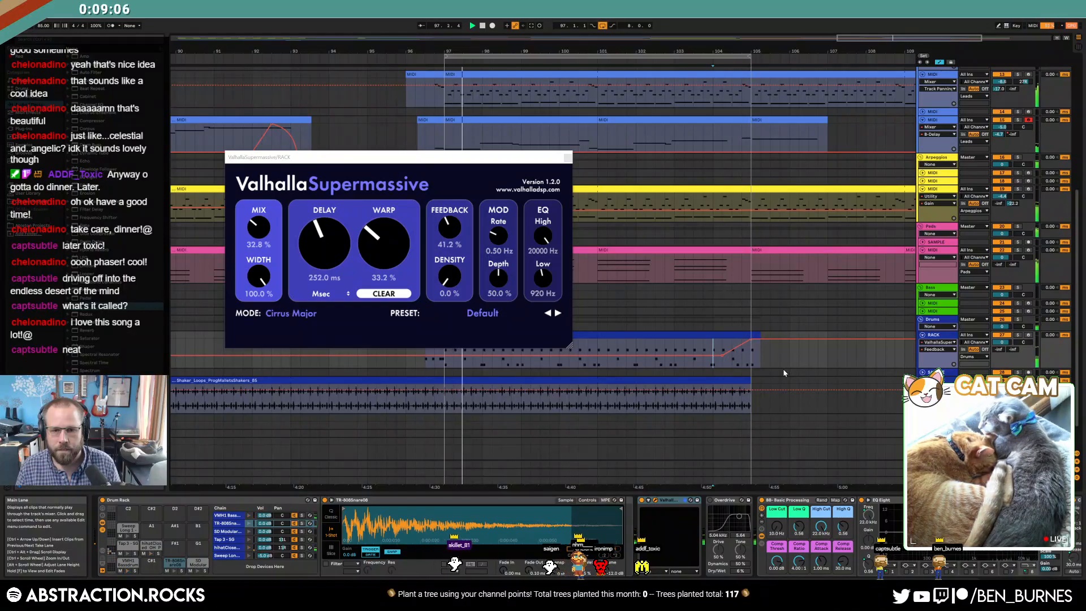
left_click(602, 26)
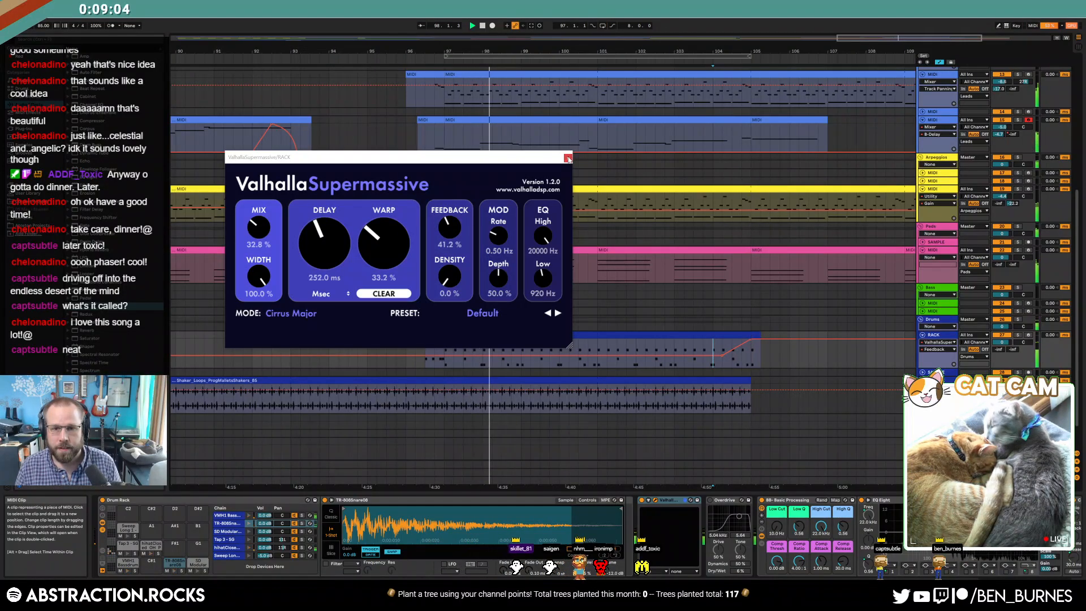
left_click(568, 158)
- Automate the master track's Global Effects Frequency macro to fall gradually from bar 103 to about bar 112
scroll(827, 296, "down", 2)
scroll(850, 303, "up", 1)
scroll(850, 303, "up", 2)
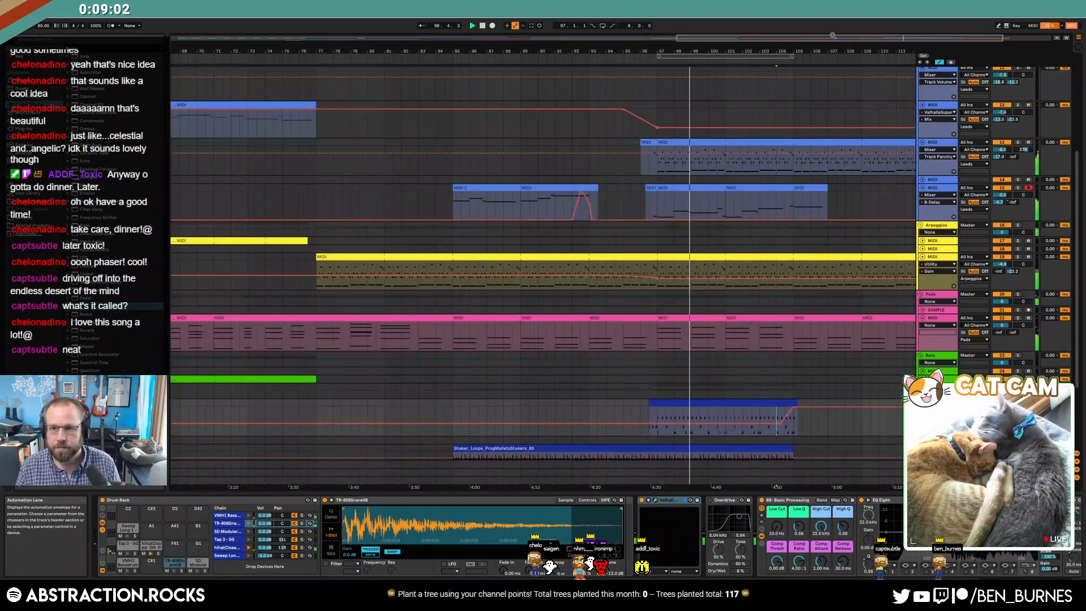
scroll(801, 350, "right", 2)
left_click(937, 479)
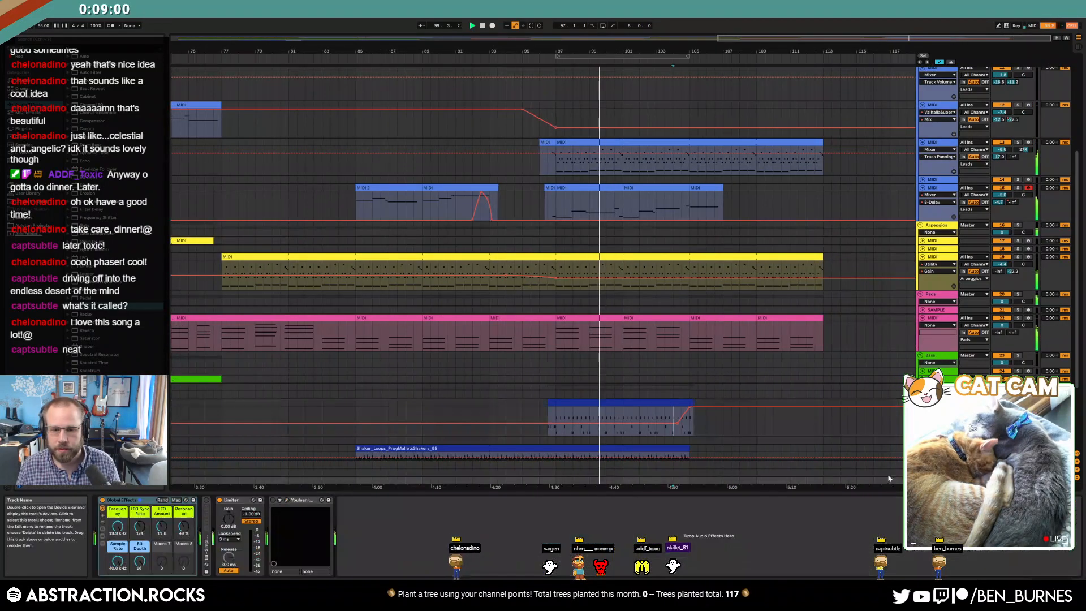
left_click(922, 480)
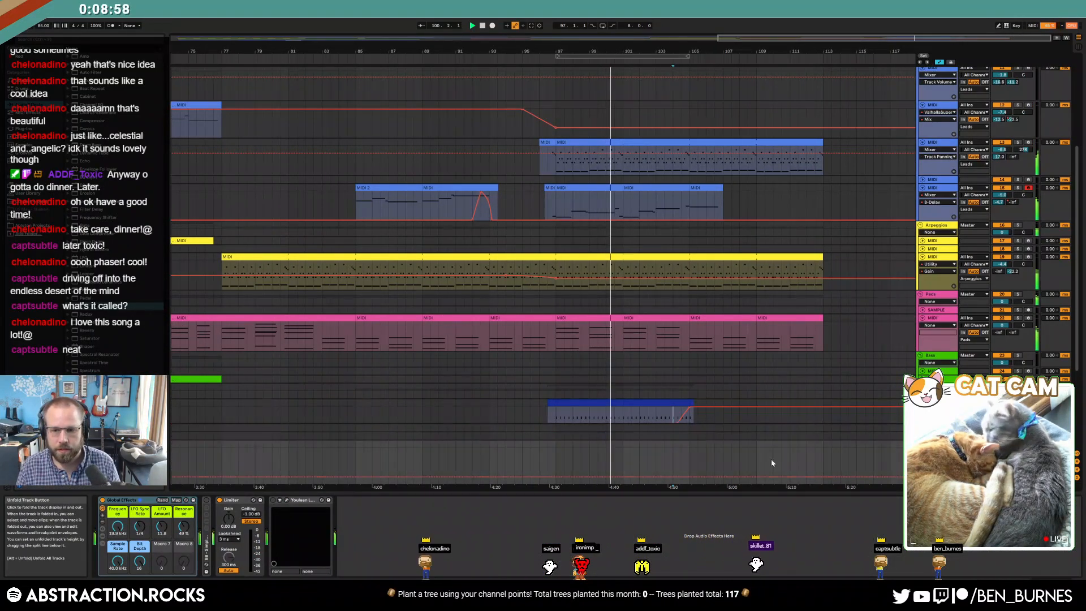
scroll(648, 357, "down", 4)
left_click(117, 526)
left_click(655, 447)
left_click_drag(805, 447, 806, 470)
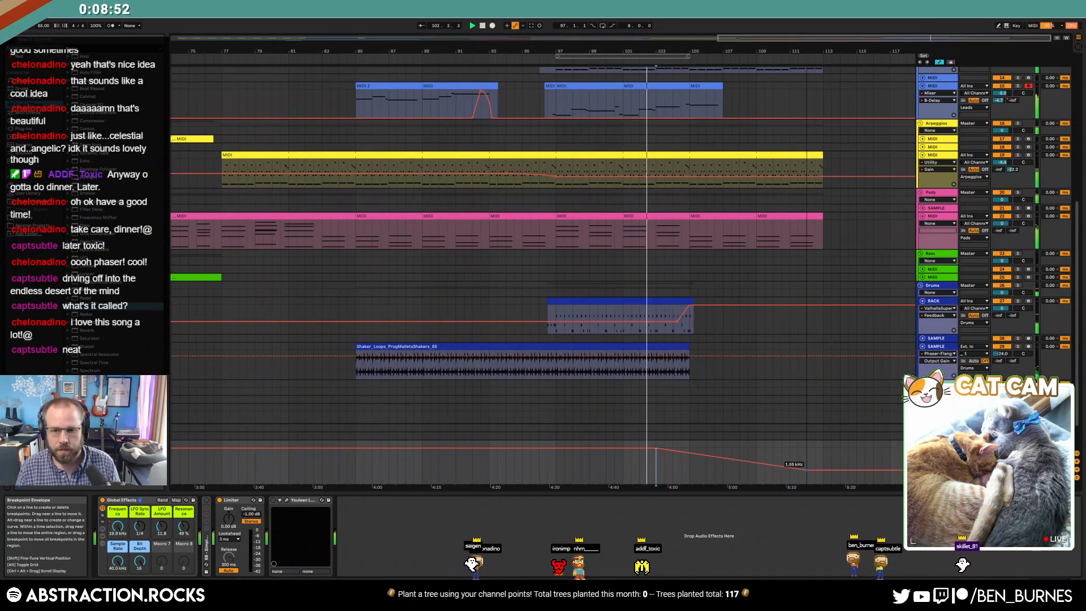
- Adjust the Global Effects LFO Sync Rate, and set the LFO Amount to 8.74 and Resonance to 42 %
left_click(161, 526)
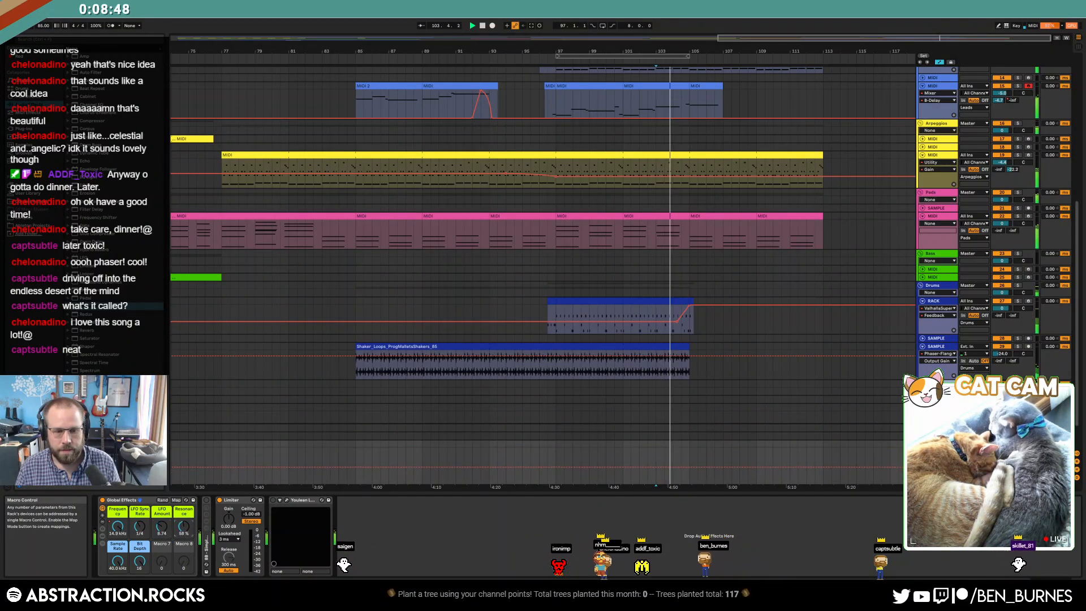
left_click_drag(139, 529, 141, 527)
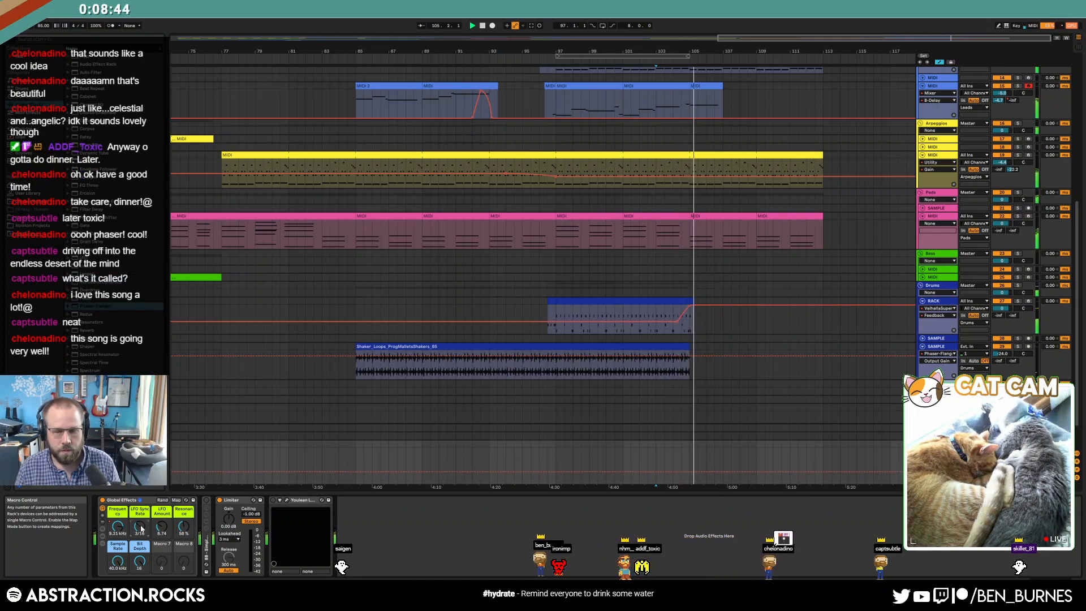
left_click_drag(184, 527, 184, 534)
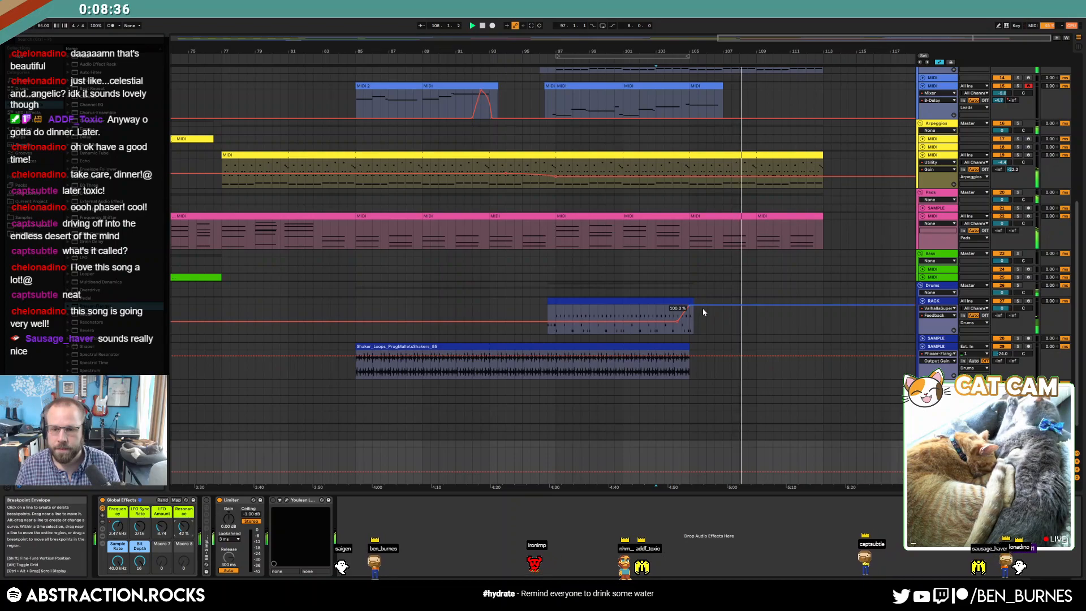
- Add a fall to the drum rack's Supermassive Feedback automation from bar 110 down to 0 % after bar 113
left_click(772, 306)
left_click_drag(798, 306, 829, 332)
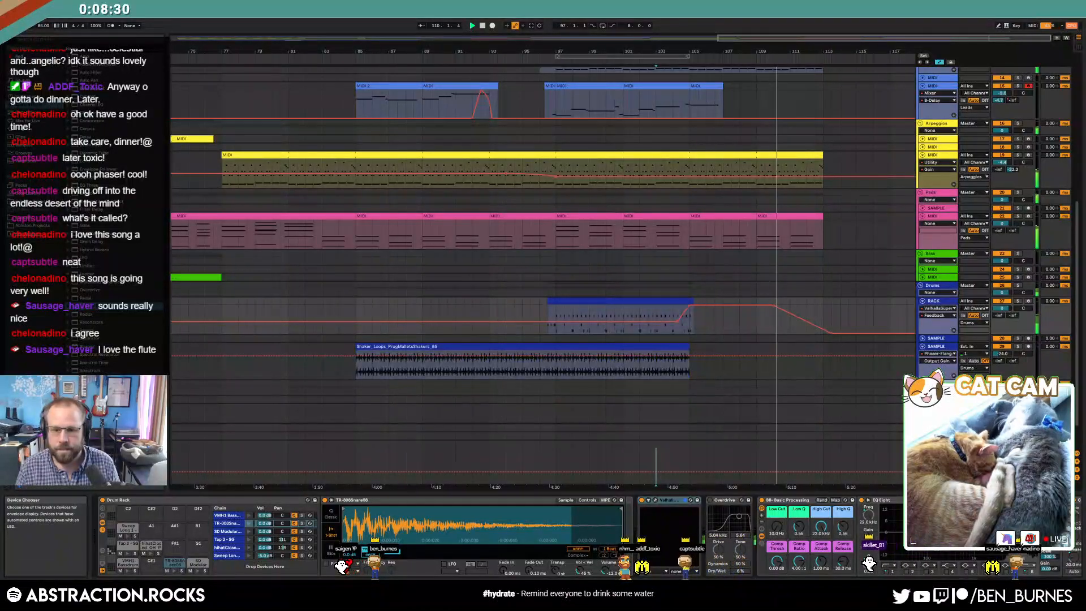
- Bend the master Frequency automation into a downward curve ending at 330 Hz at bar 113, and stop playback
left_click(934, 445)
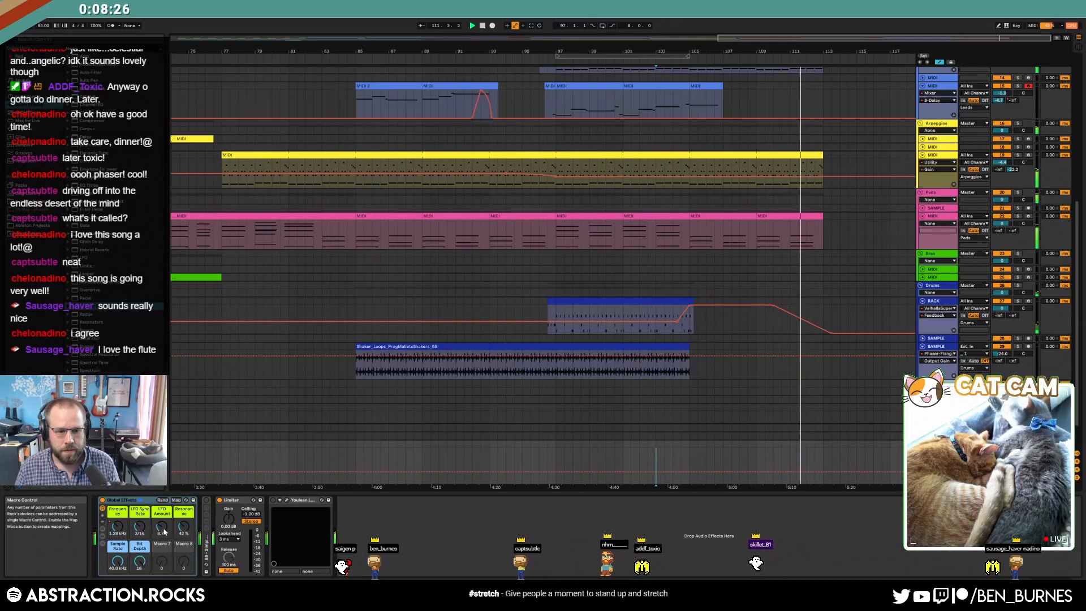
left_click(118, 532)
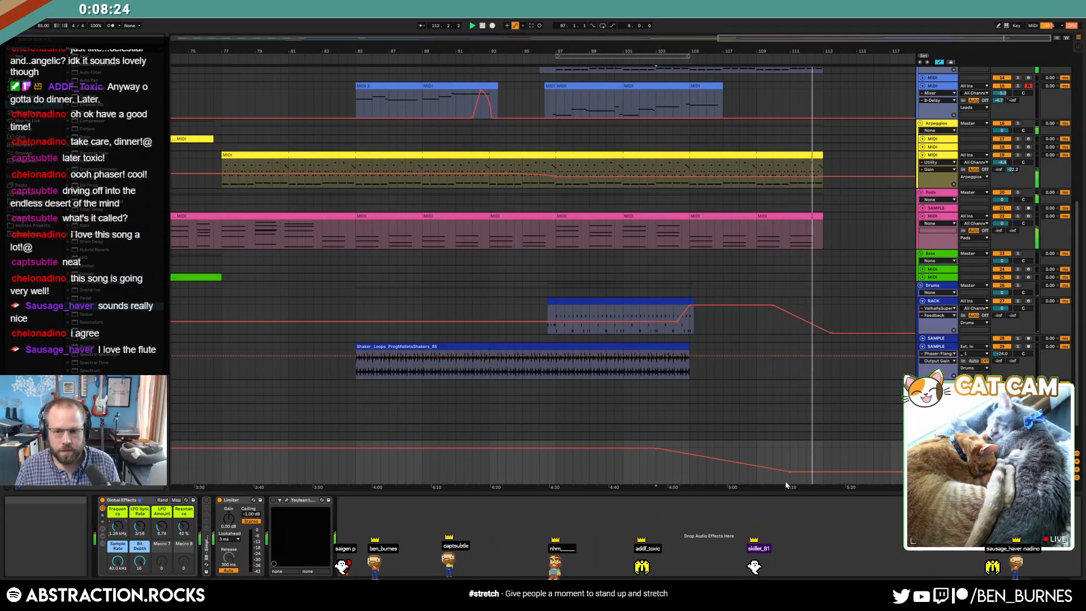
left_click_drag(758, 469, 758, 454)
left_click(853, 467)
key("space")
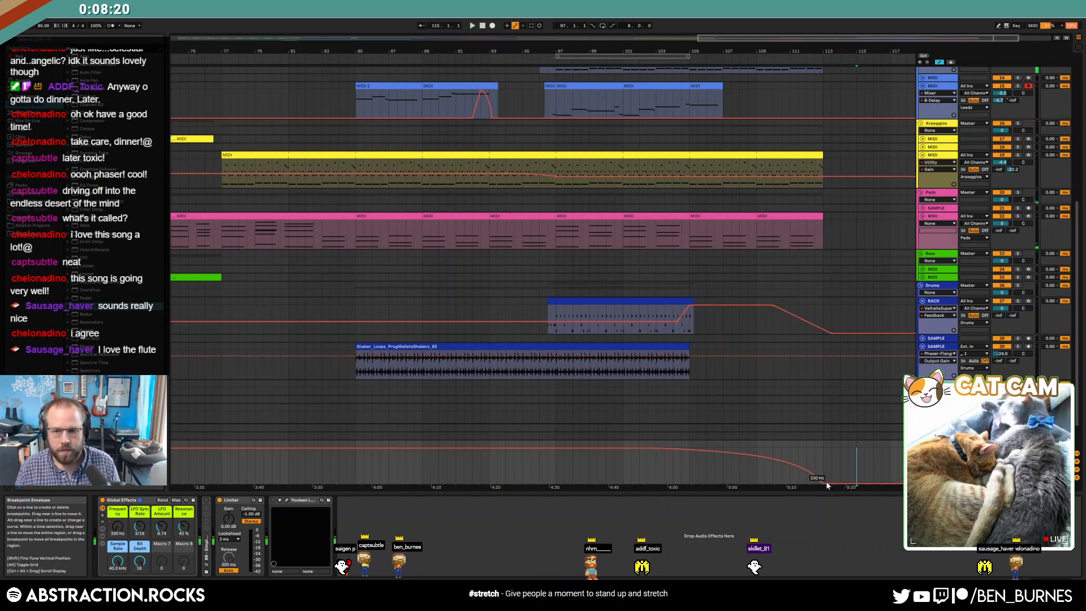
left_click(837, 474)
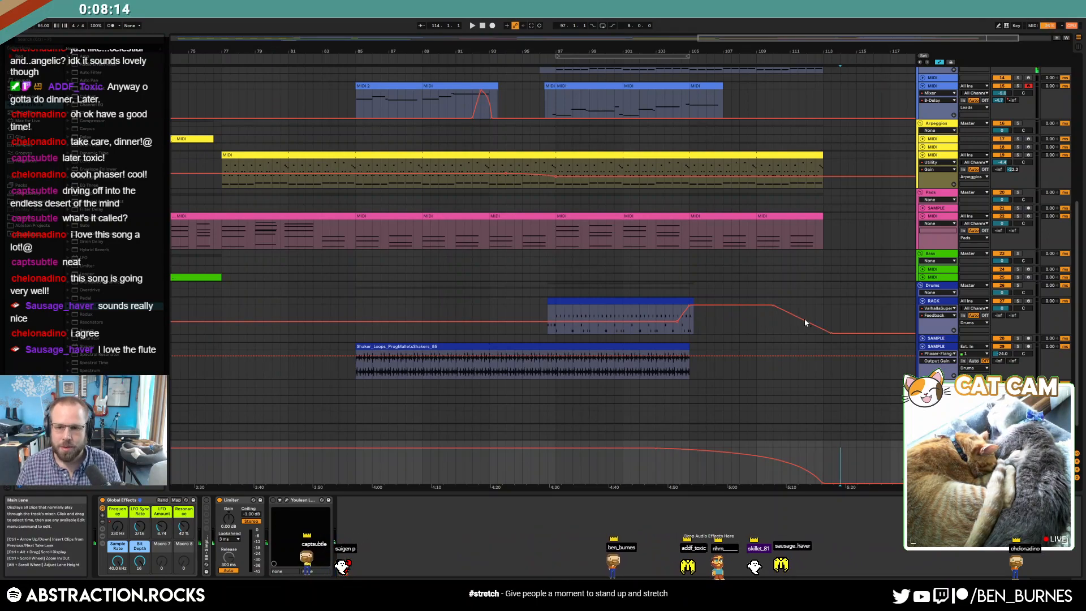
- Shift the drum rack's Feedback fall to start at about bar 111.5 and reach 0 % at bar 113
left_click(829, 332)
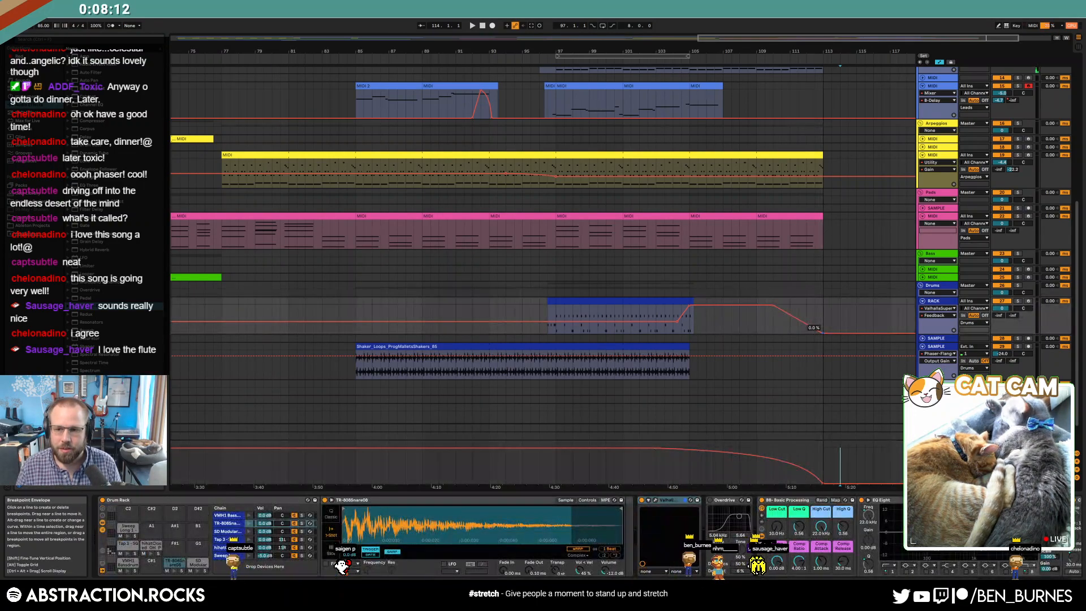
left_click_drag(774, 306, 790, 306)
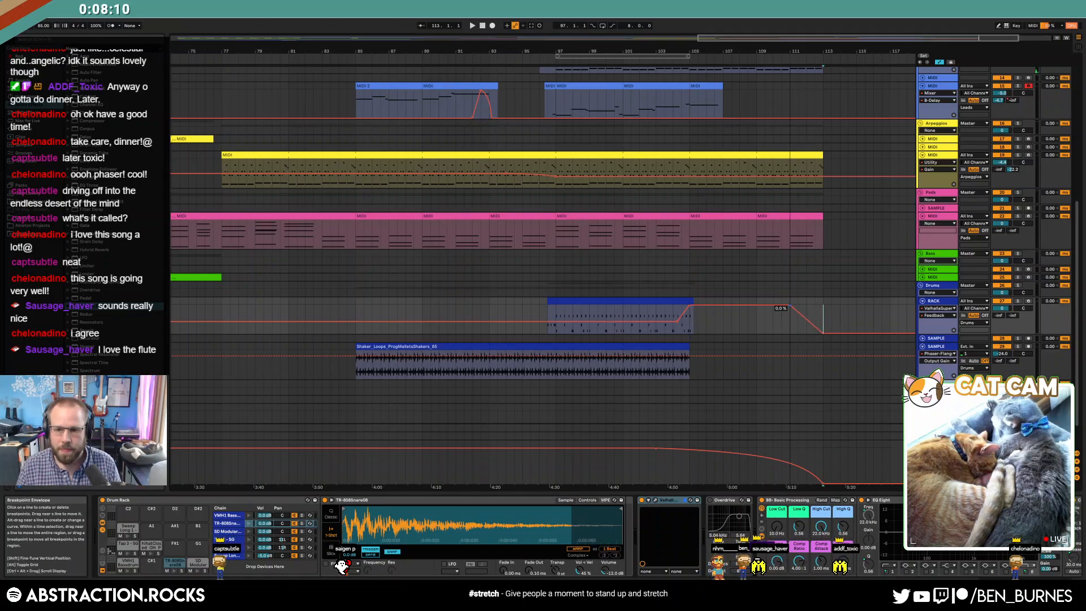
- Insert ValhallaSupermassive on the master track with the Centaurus mode, a 235.2 ms delay and 14.4 % warp
left_click(862, 464)
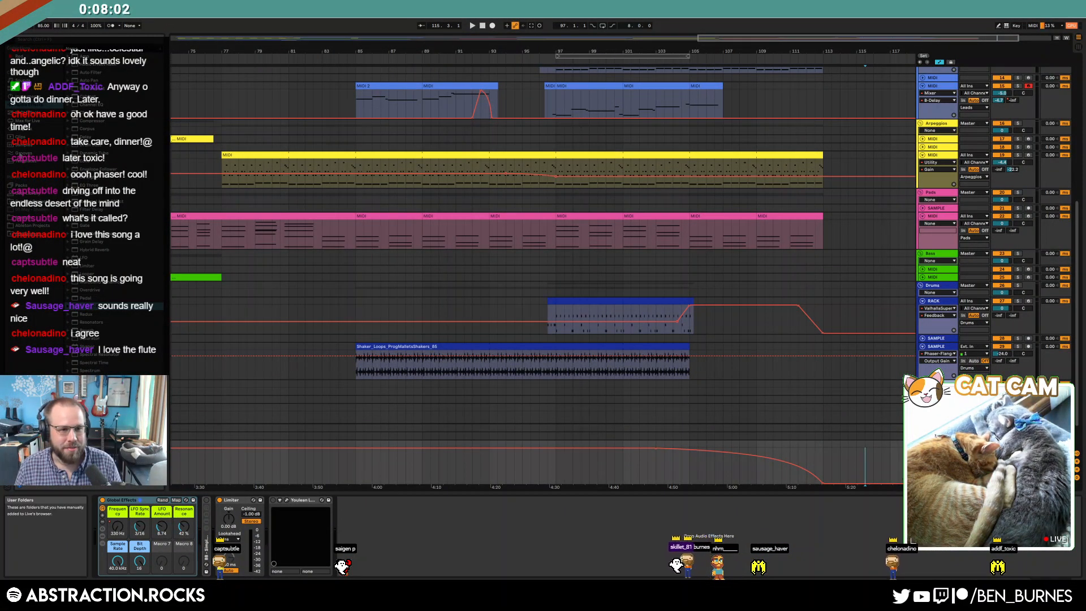
left_click(23, 129)
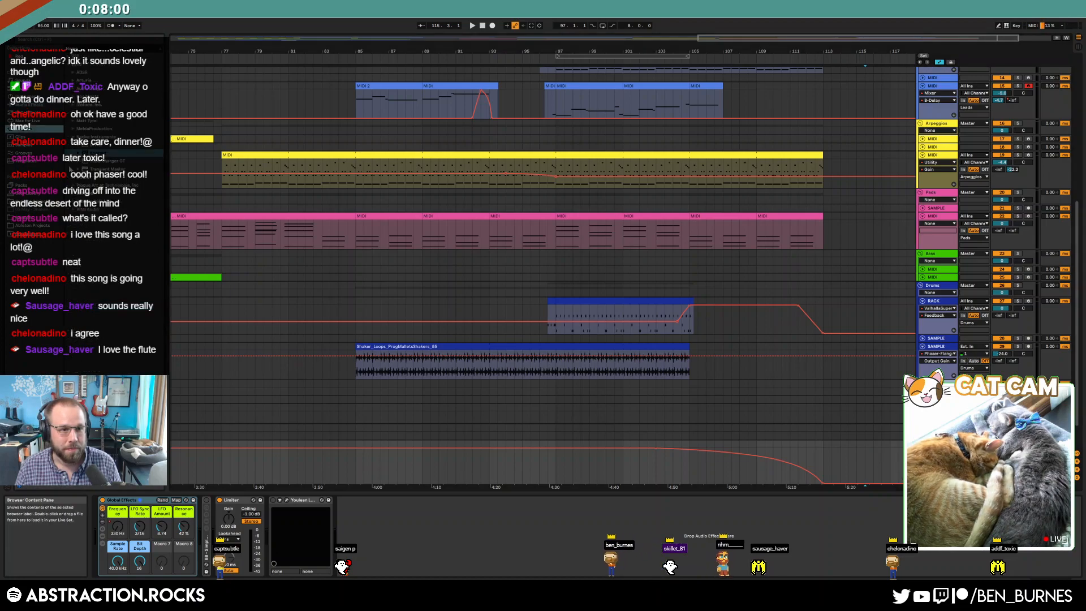
left_click(75, 204)
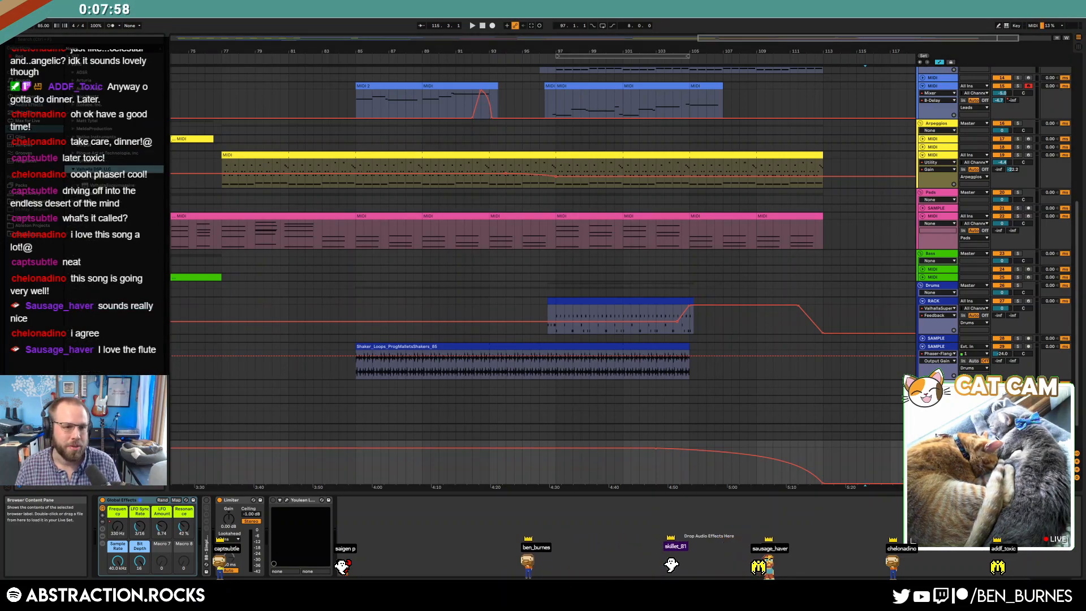
double_click(112, 186)
left_click_drag(363, 163, 256, 218)
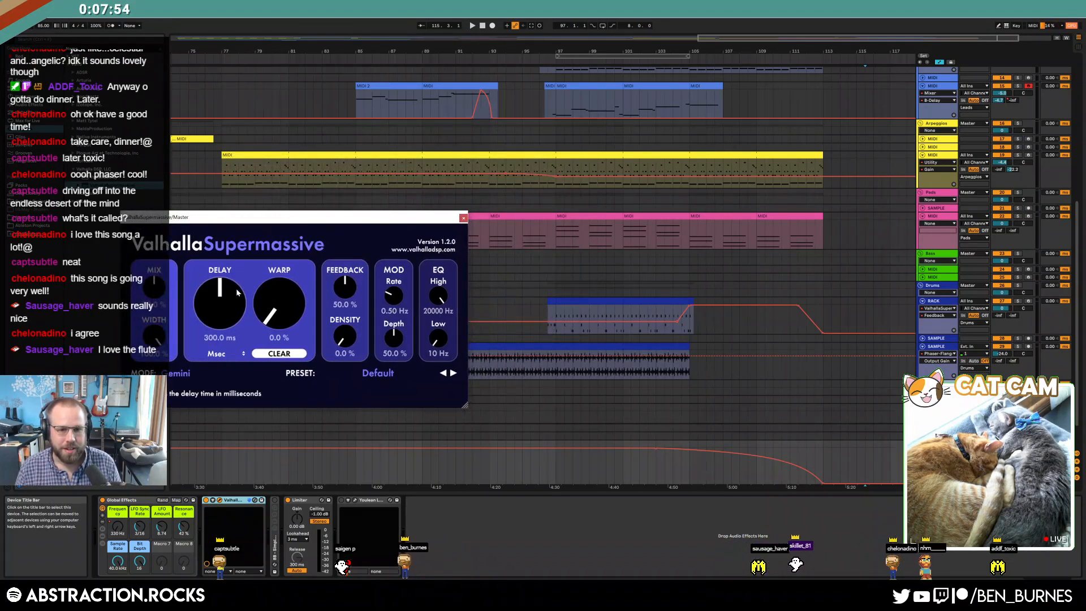
left_click(178, 374)
left_click(195, 405)
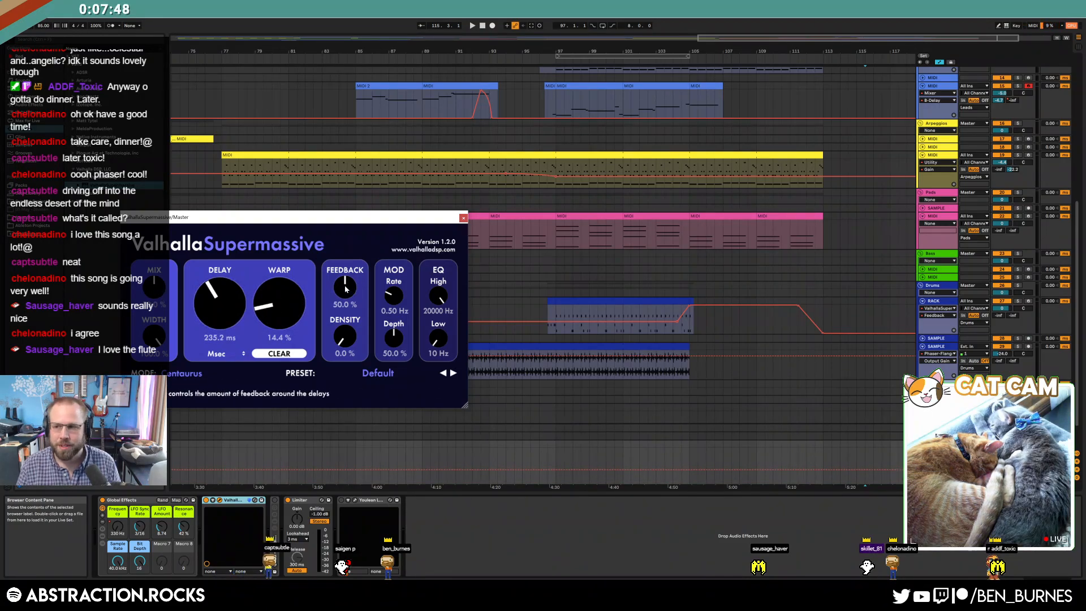
- Set the master Supermassive Feedback to 0 % and automate it to curve up to 88.1 % at bar 113
left_click_drag(347, 292, 344, 368)
left_click(155, 288)
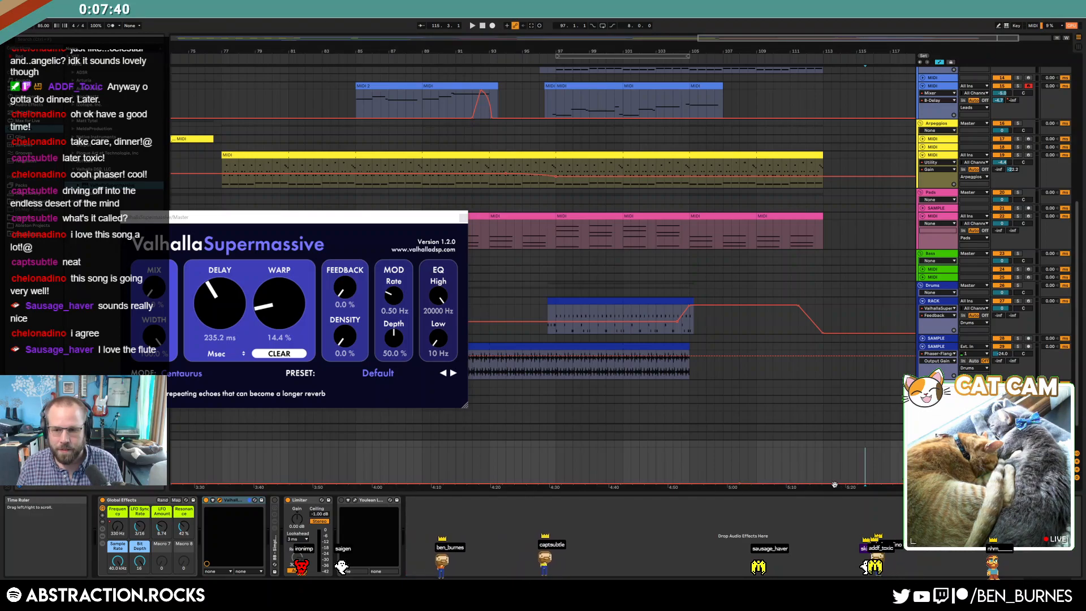
left_click_drag(831, 484, 825, 451)
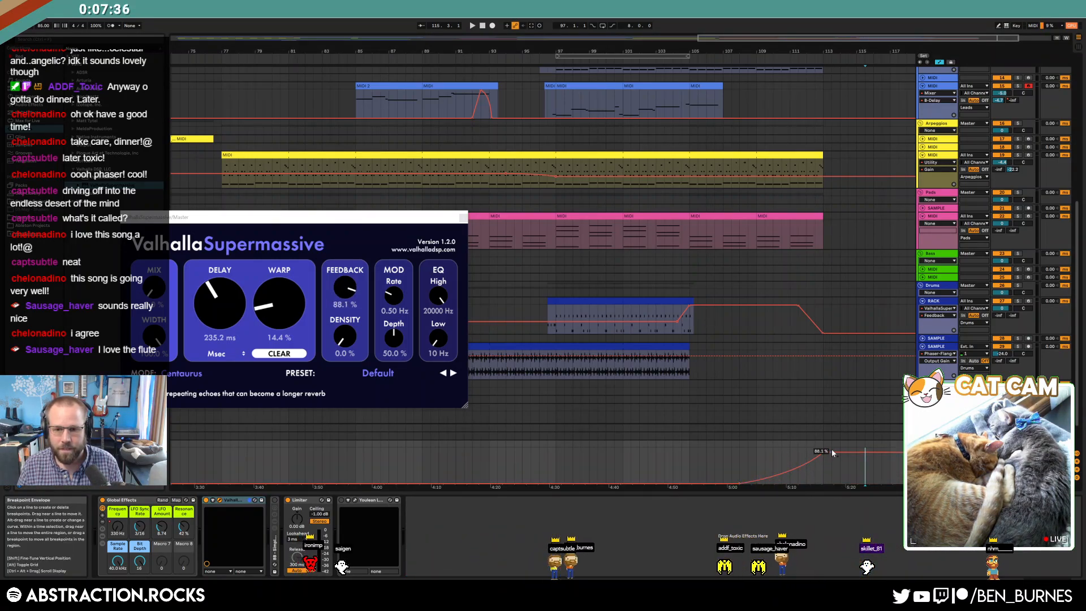
- Automate the master Supermassive Mix to rise from bar 110 to about 65 % at bar 113, then fall to 0 % by about bar 118
left_click(154, 288)
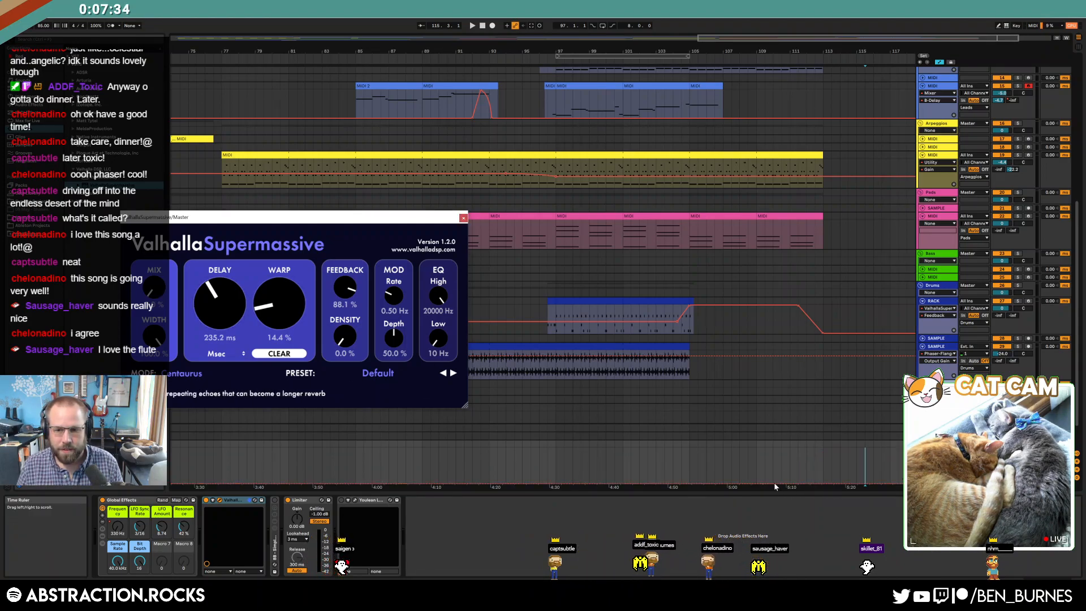
left_click_drag(815, 484, 822, 461)
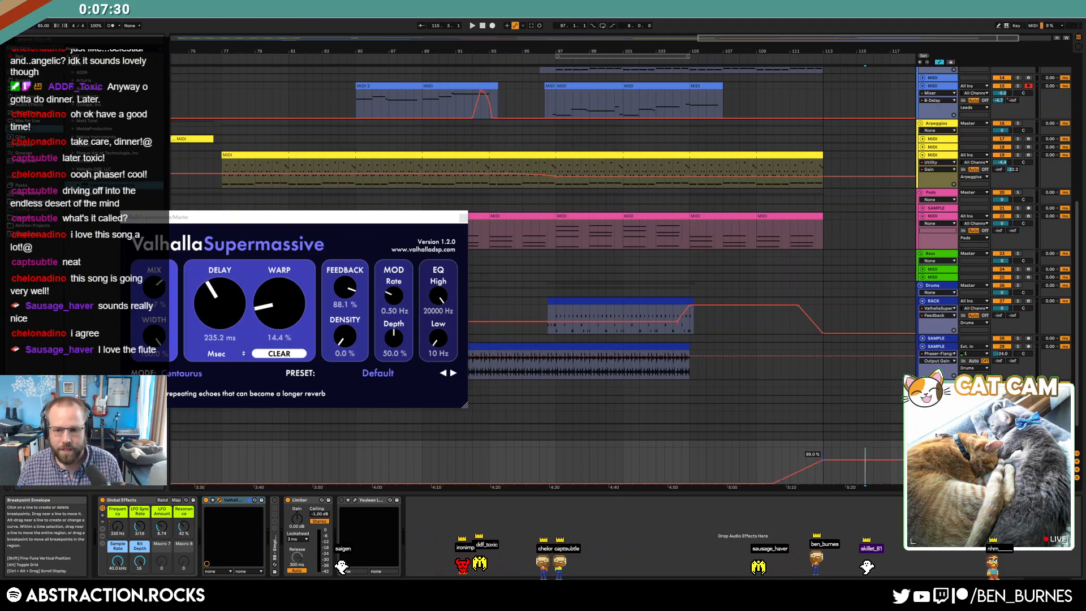
left_click_drag(911, 460, 914, 484)
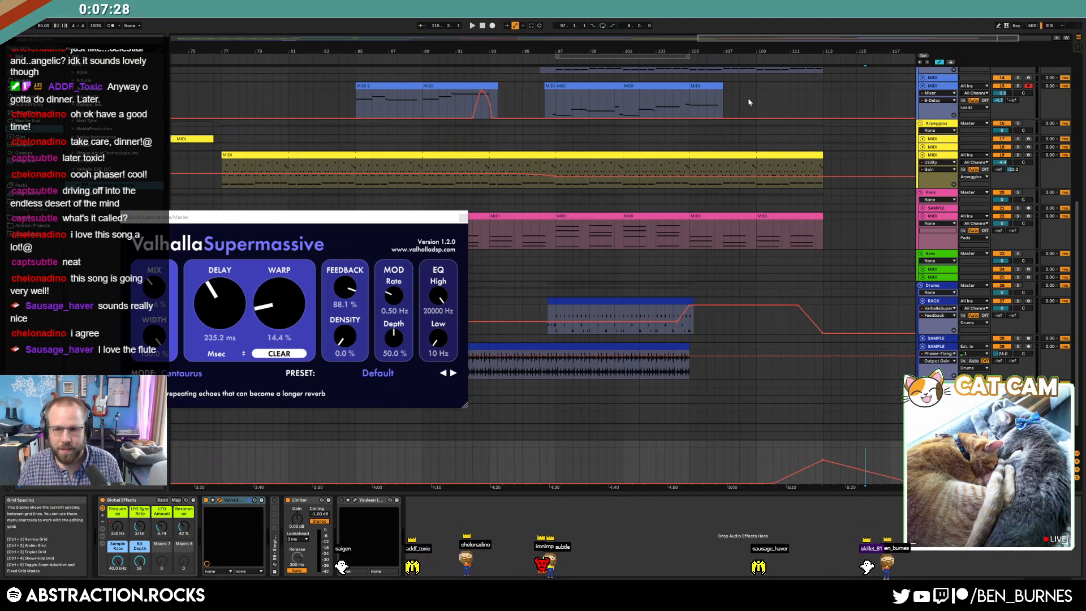
- Play the ending and set the master Supermassive to 16.4 % warp, 0.12 Hz Mod Rate and 68.4 % Mod Depth
left_click(734, 61)
left_click_drag(867, 38, 880, 45)
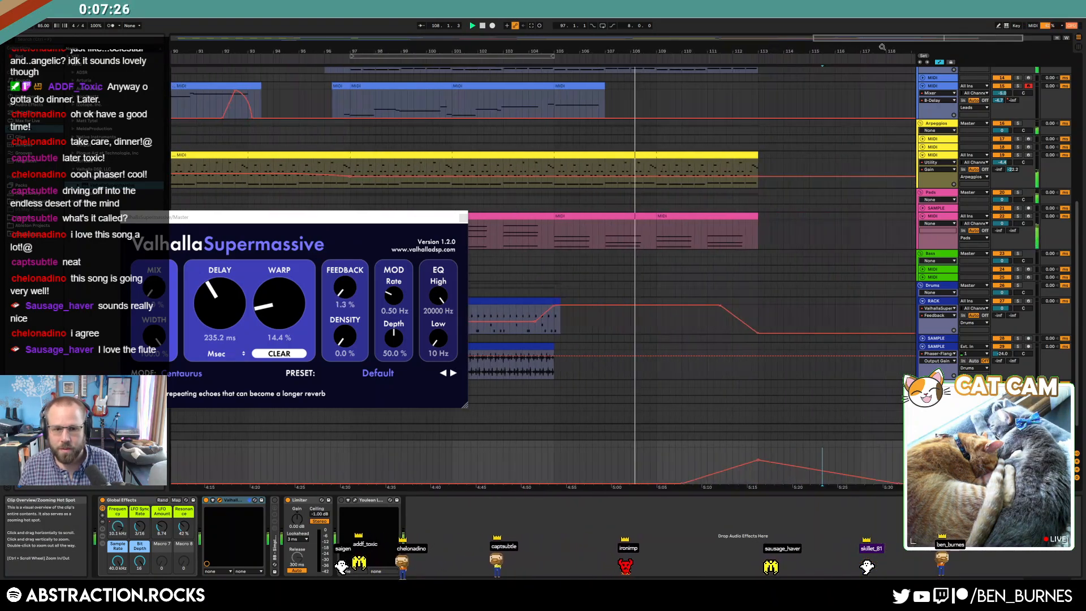
left_click_drag(393, 341, 392, 323)
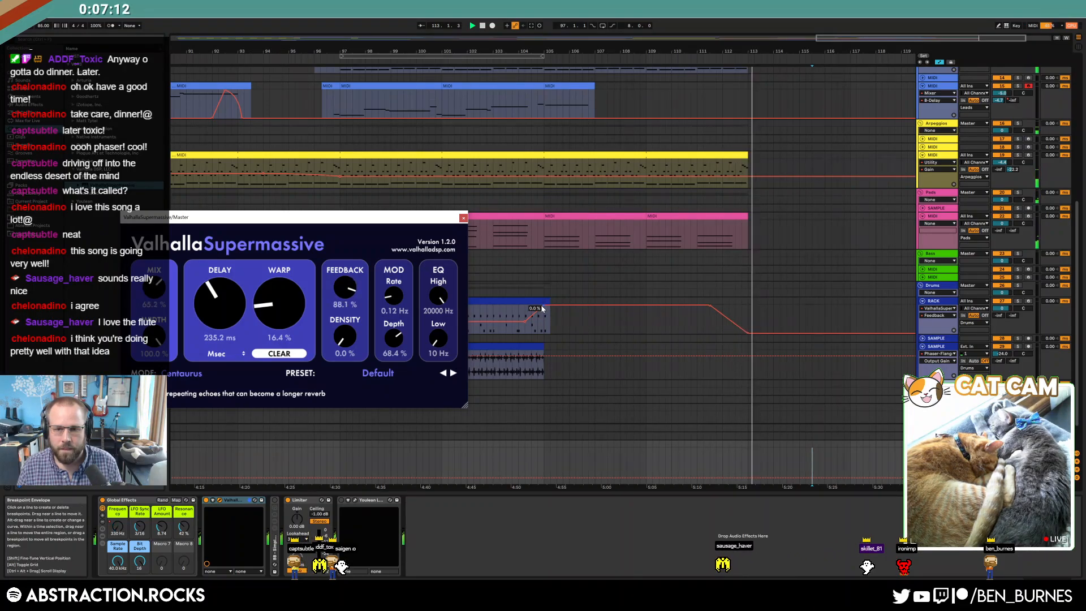
- Extend the yellow arpeggio clip to about bar 115.75 and automate its Utility Gain to fade out from bar 113
left_click_drag(747, 155, 848, 154)
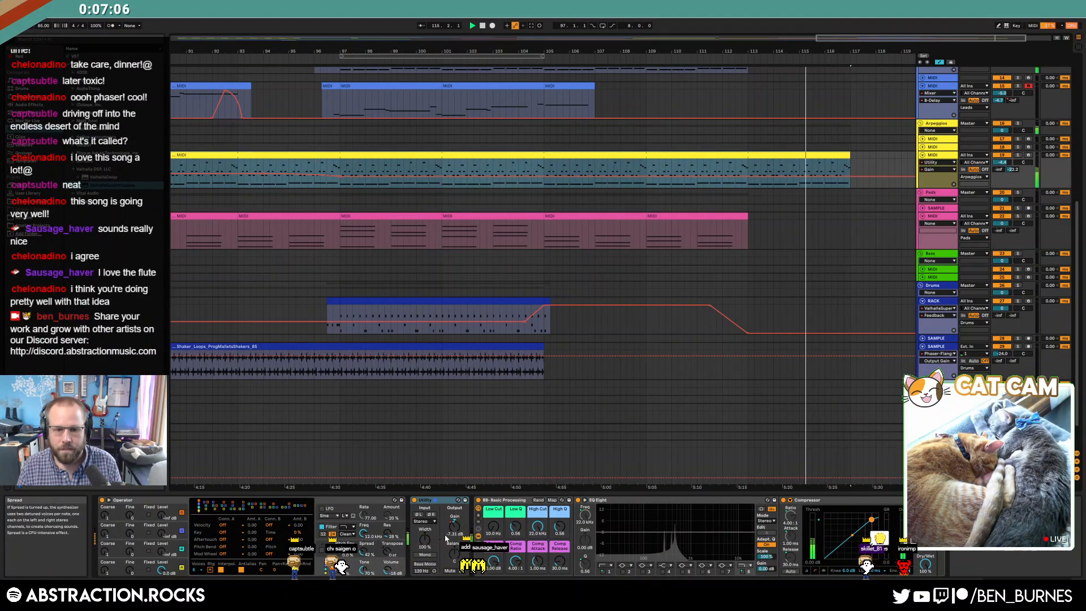
left_click(748, 177)
left_click_drag(773, 177, 822, 156)
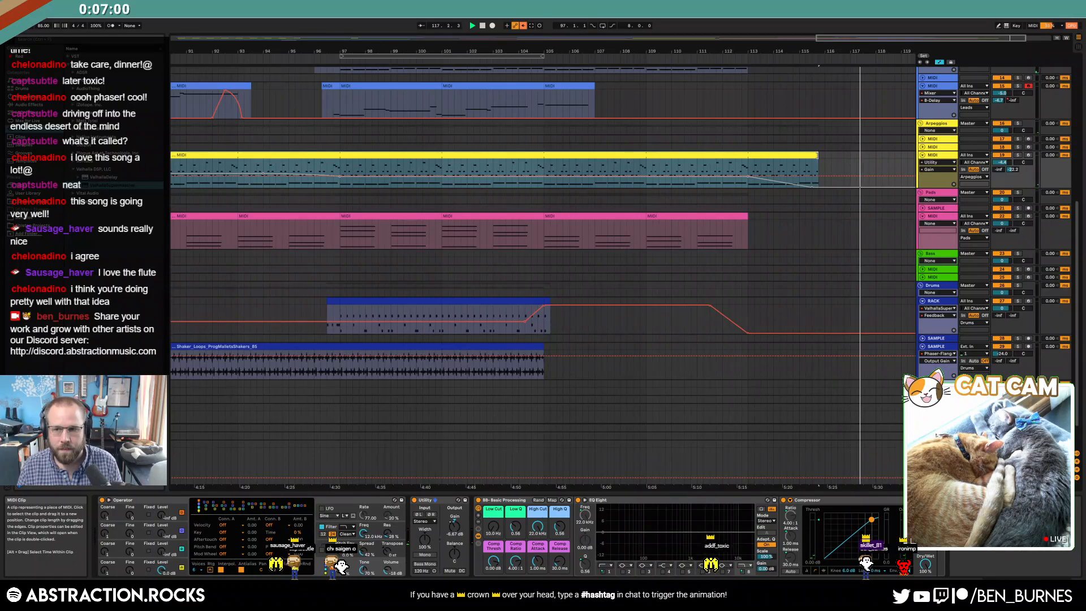
- Listen to the ending again and reshape the master Supermassive Feedback automation to reach 100 % at about bar 112.5
key("a")
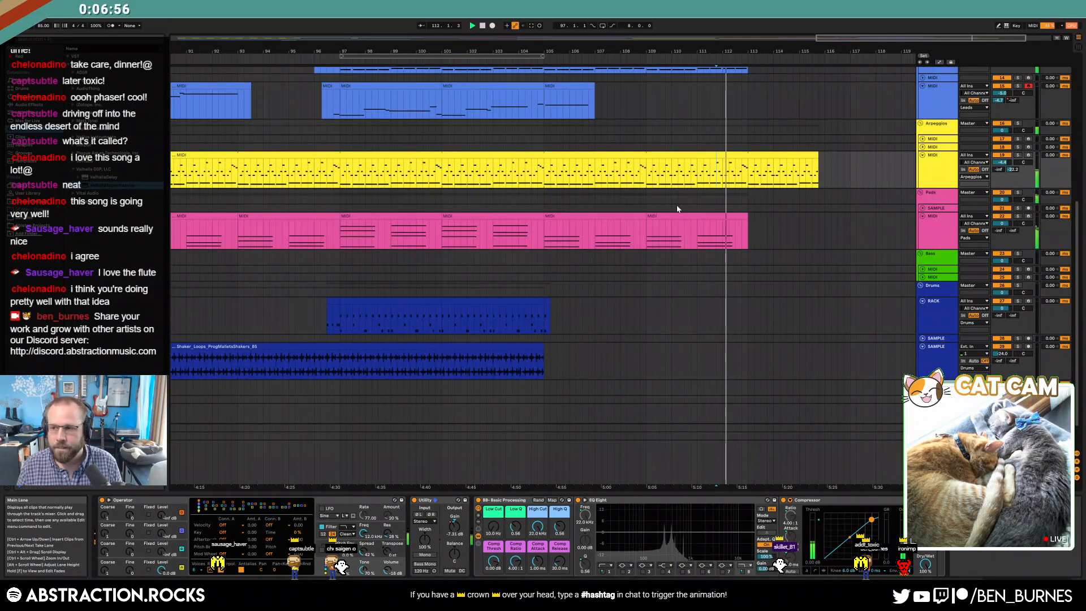
left_click(935, 446)
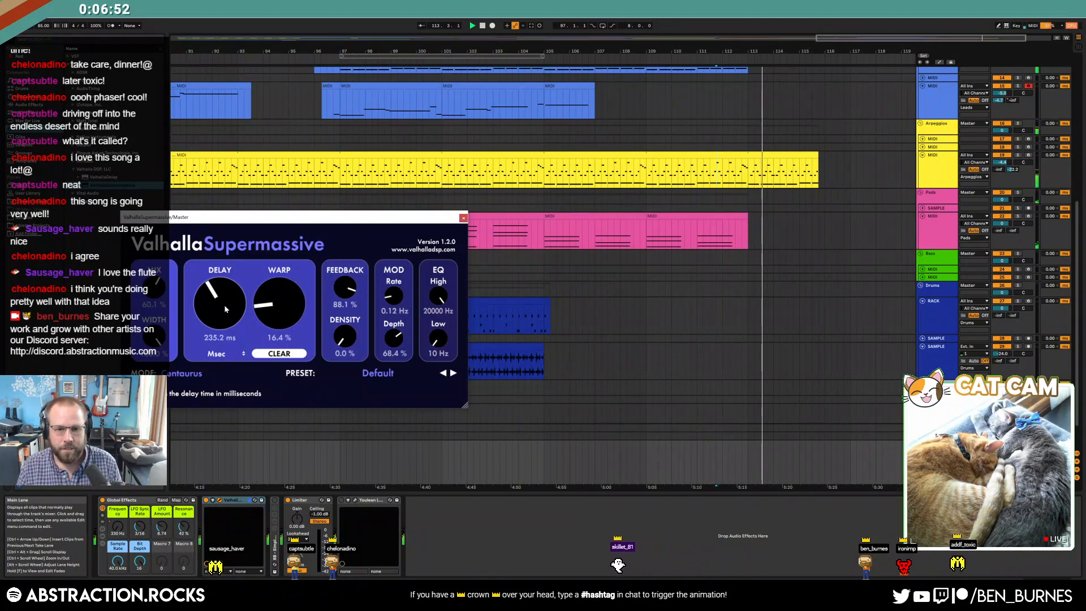
key("a")
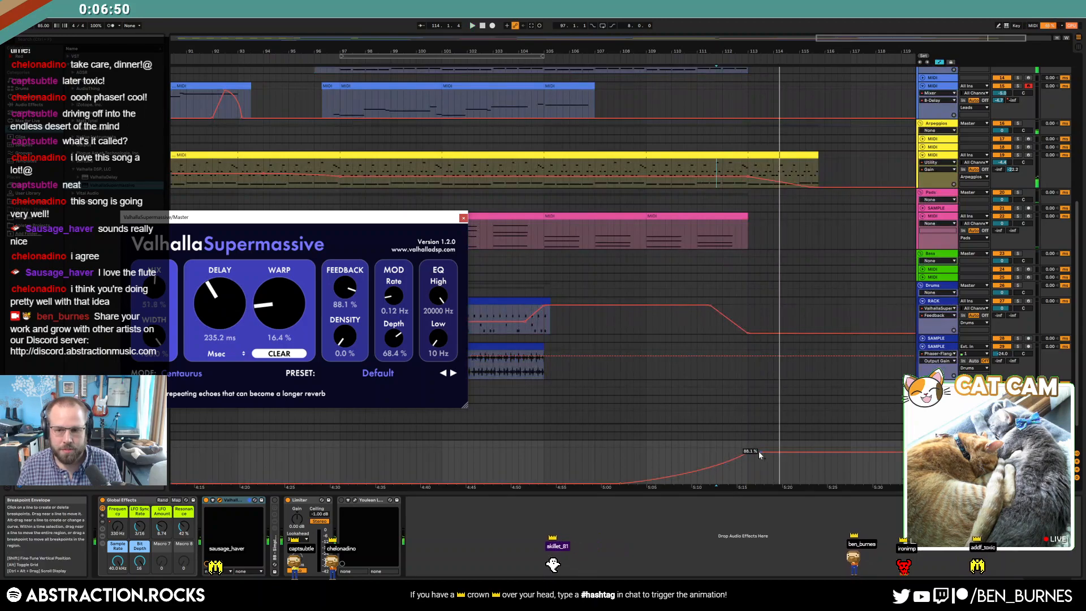
left_click_drag(756, 459, 749, 450)
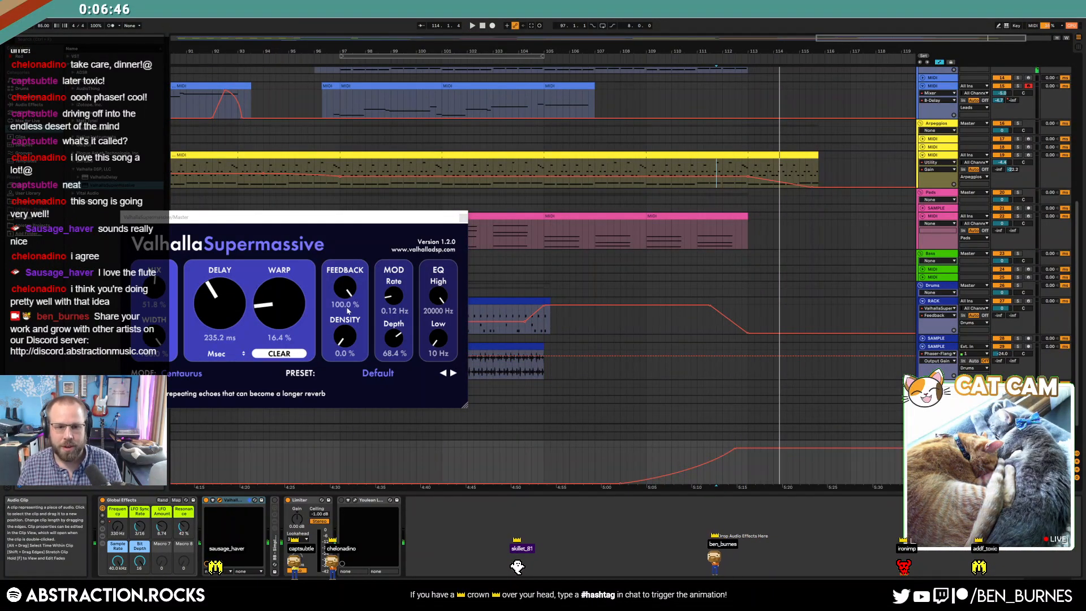
- Set the master Supermassive Density to 14.4 % and automate its Delay to rise from about bar 115 to 532.5 ms by about bar 118
left_click_drag(339, 326, 339, 324)
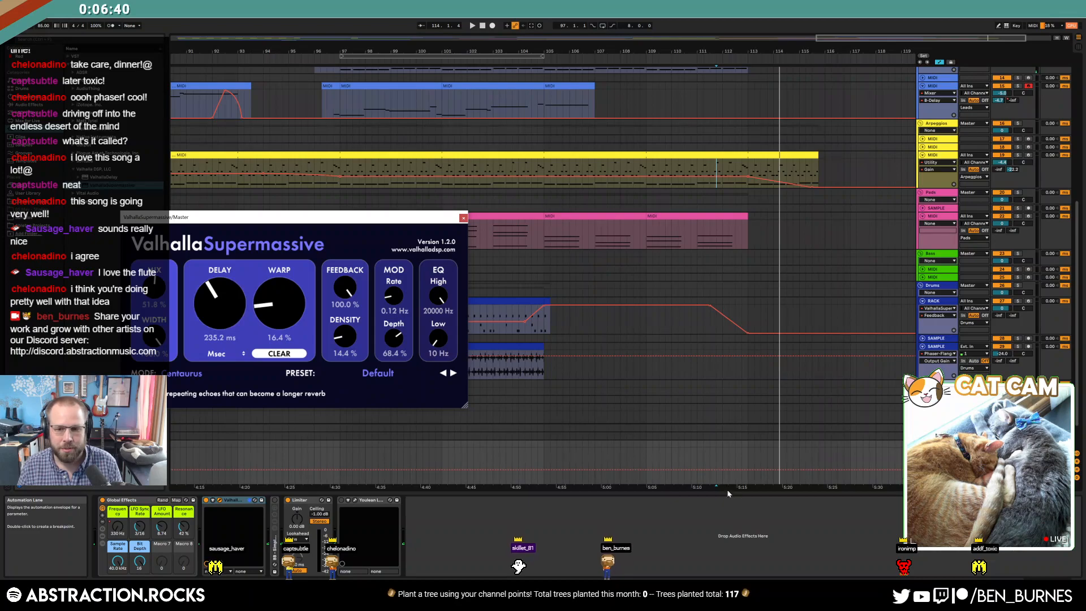
left_click(747, 469)
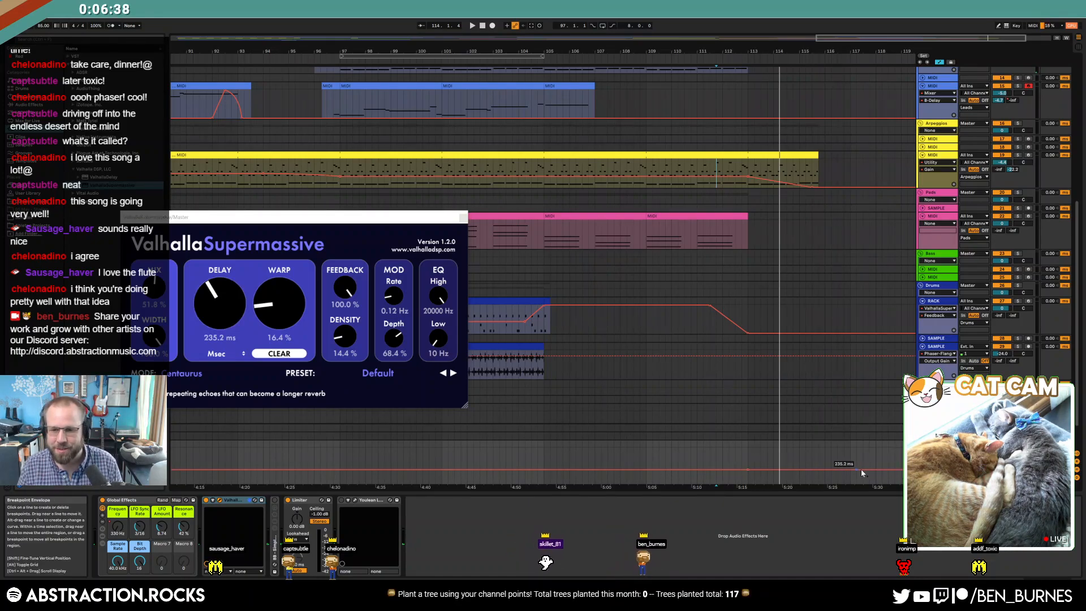
left_click_drag(870, 469, 870, 464)
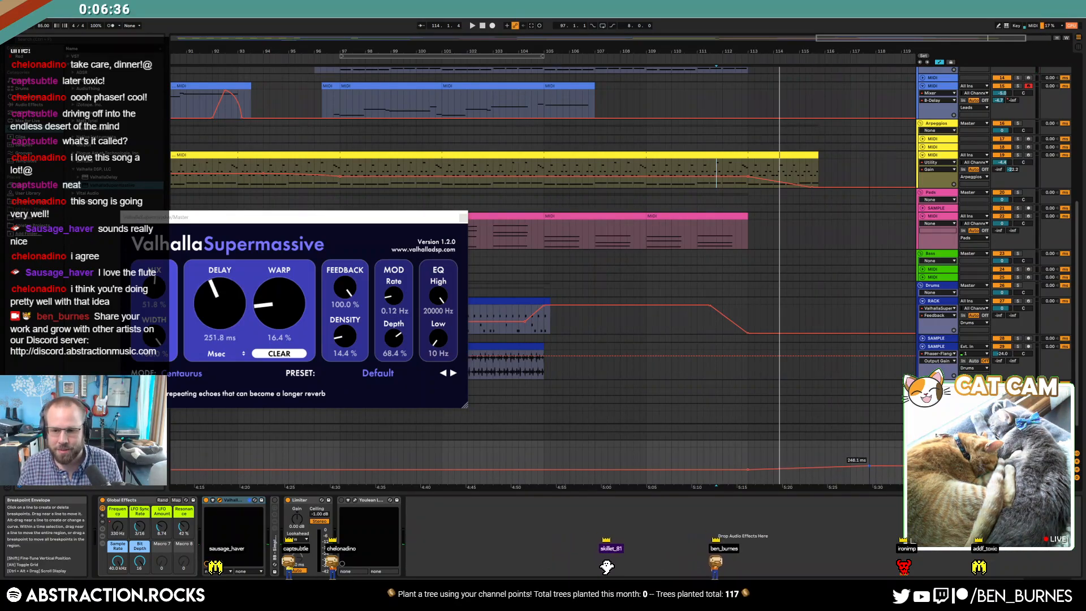
key("space")
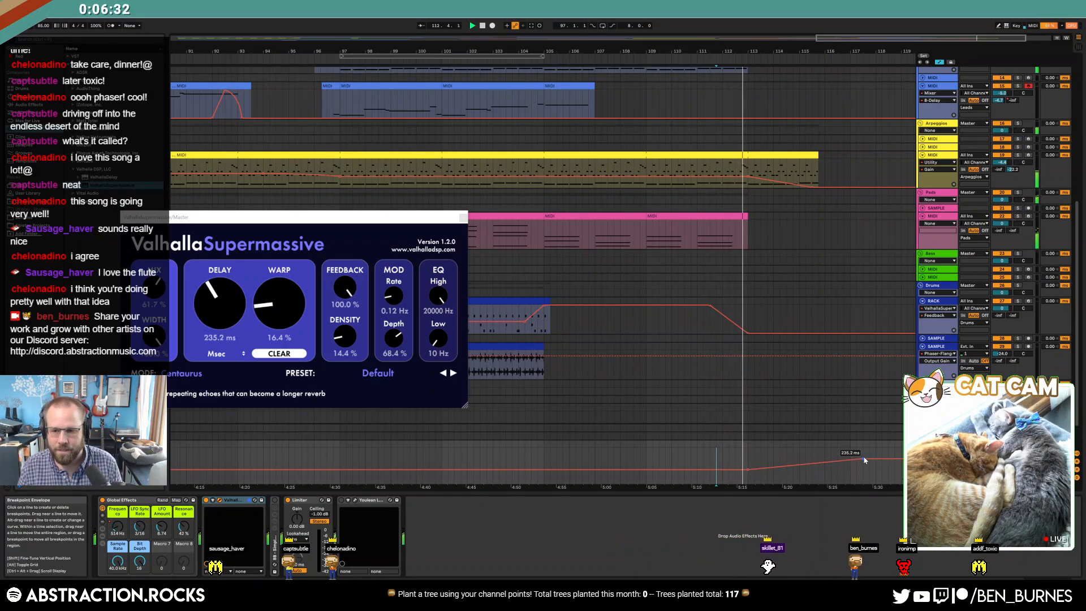
left_click_drag(862, 458, 869, 458)
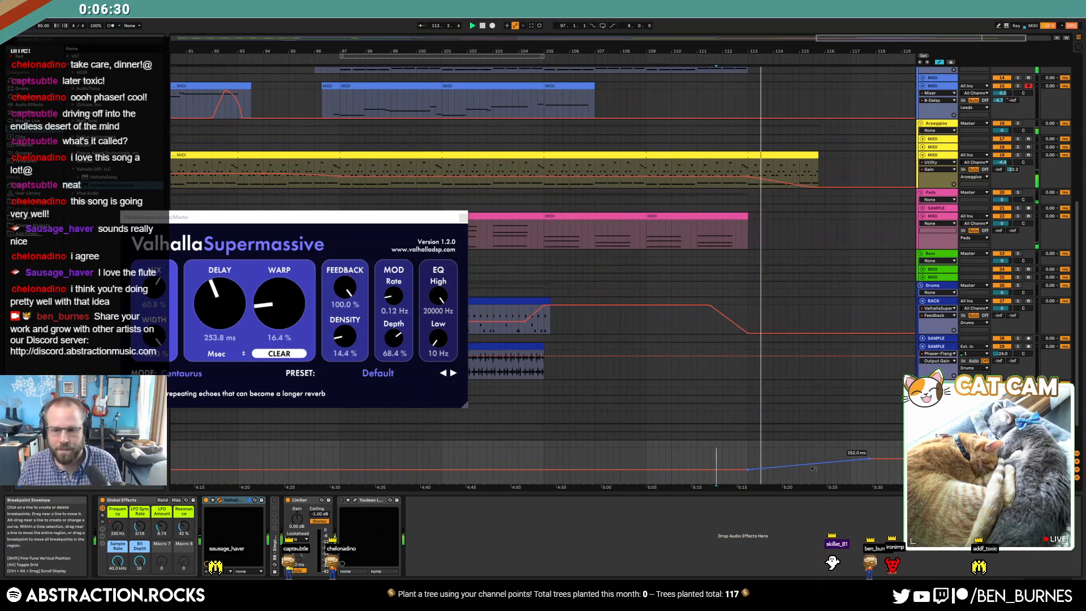
left_click_drag(750, 473, 792, 470)
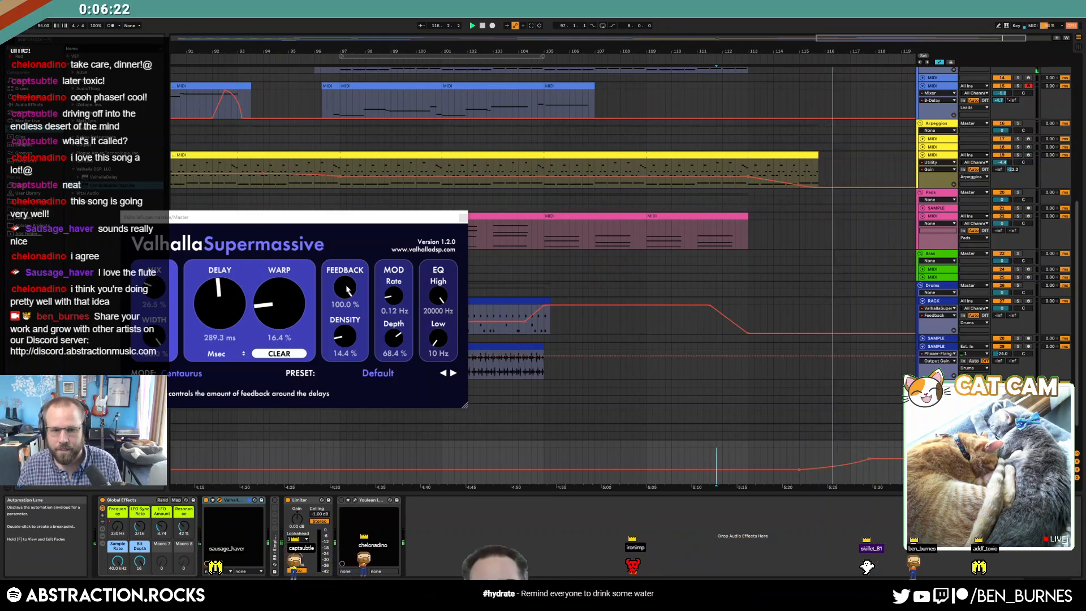
- Reshape the master Supermassive Mix automation to keep rising to about 100 % at about bar 118.5, and play from bar 104
left_click(154, 288)
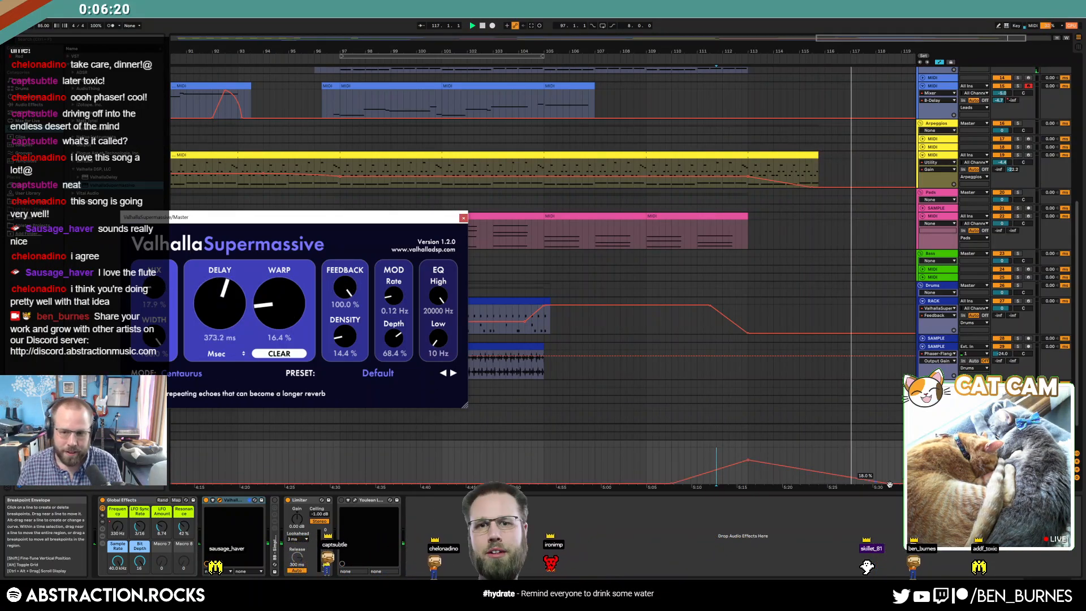
left_click_drag(889, 483, 889, 448)
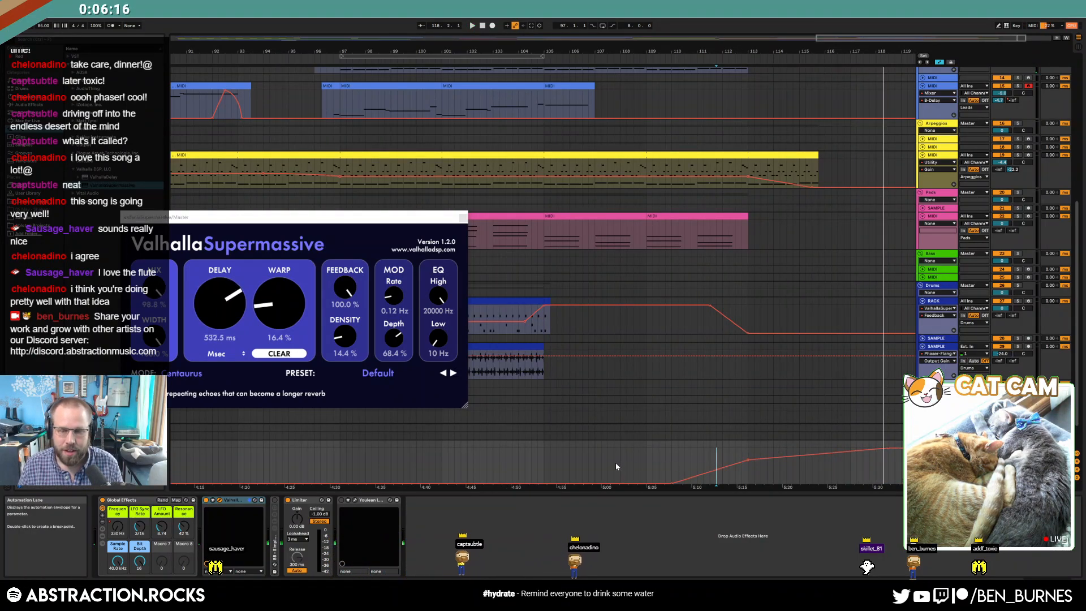
left_click(531, 166)
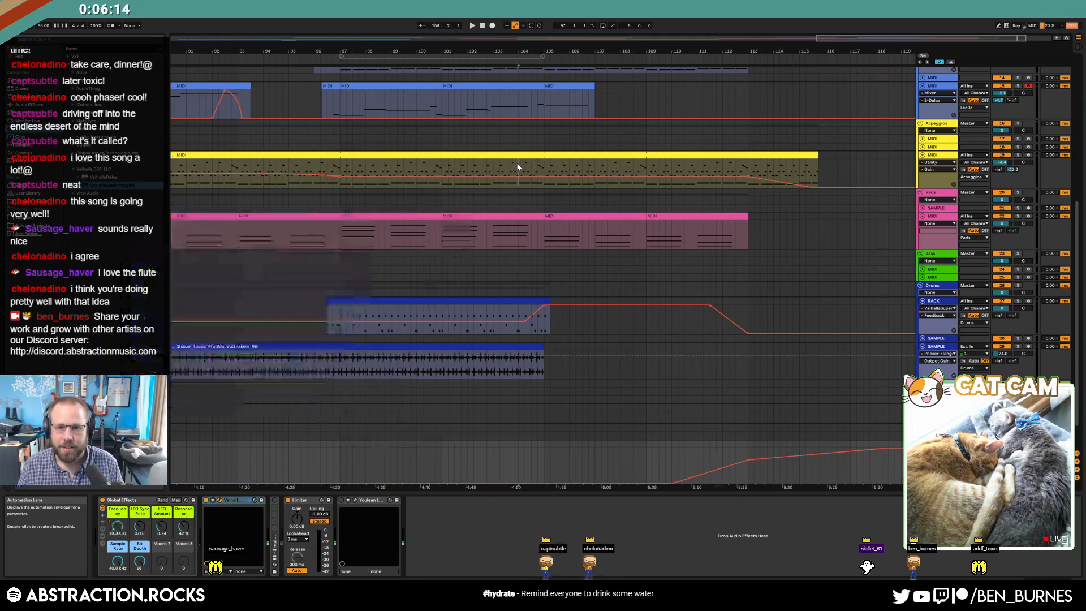
key("space")
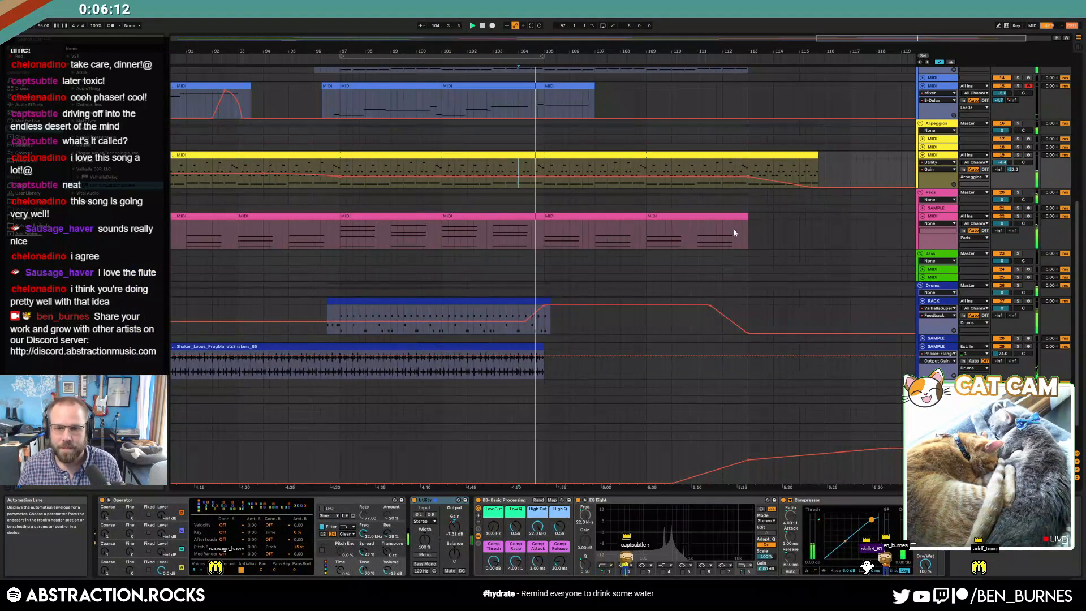
- Duplicate the pad clip starting at bar 109 past bar 113 and trim the copies so the pads end at about bar 114.5
left_click(650, 231)
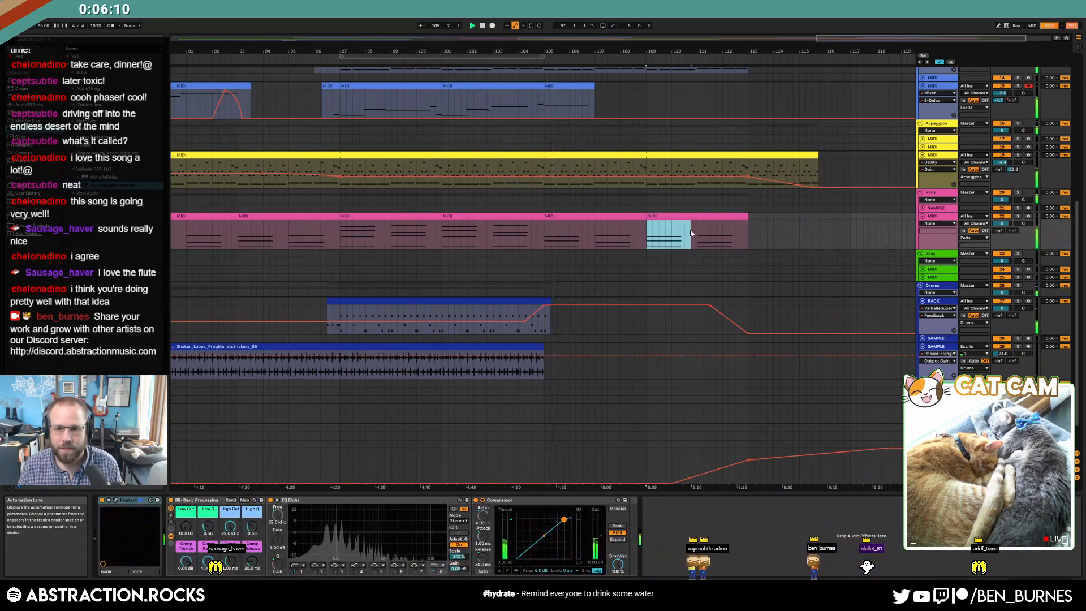
key("ctrl+d")
key("ctrl+d")
key("a")
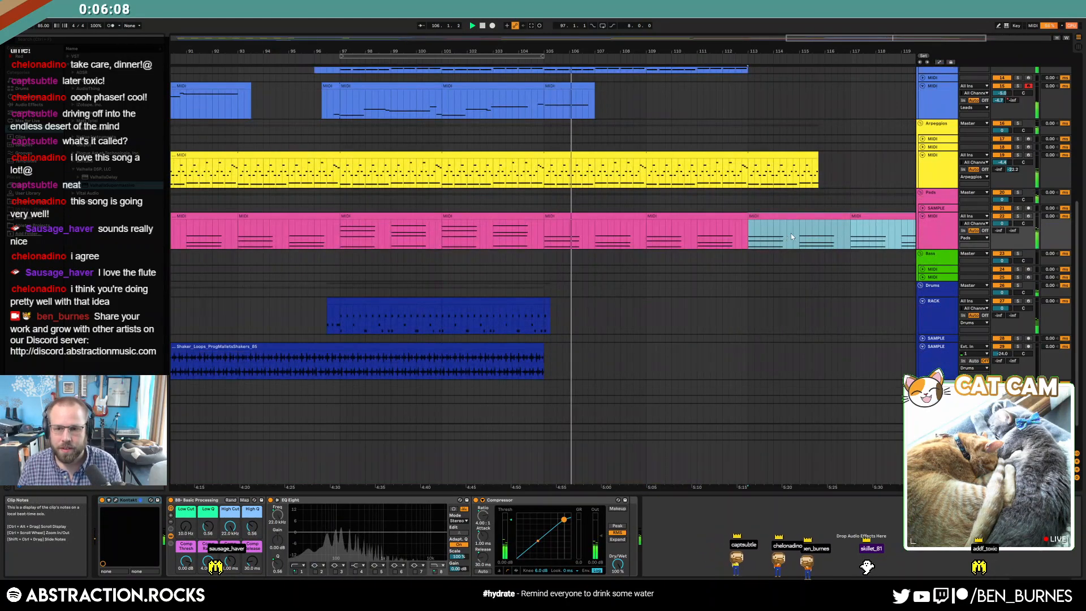
left_click_drag(786, 236, 883, 223)
key("Delete")
scroll(736, 275, "up", 3)
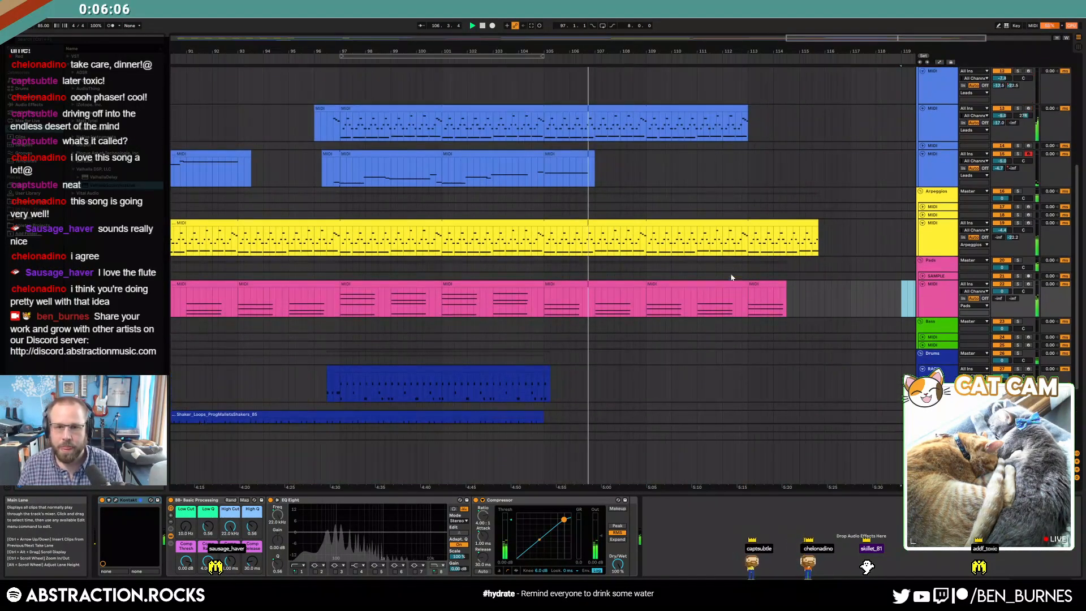
- Extend the blue lead clip starting at bar 105 to bar 108 and redraw its Breath envelope as a smooth, longer decay
scroll(736, 275, "up", 2)
left_click(593, 195)
double_click(595, 186)
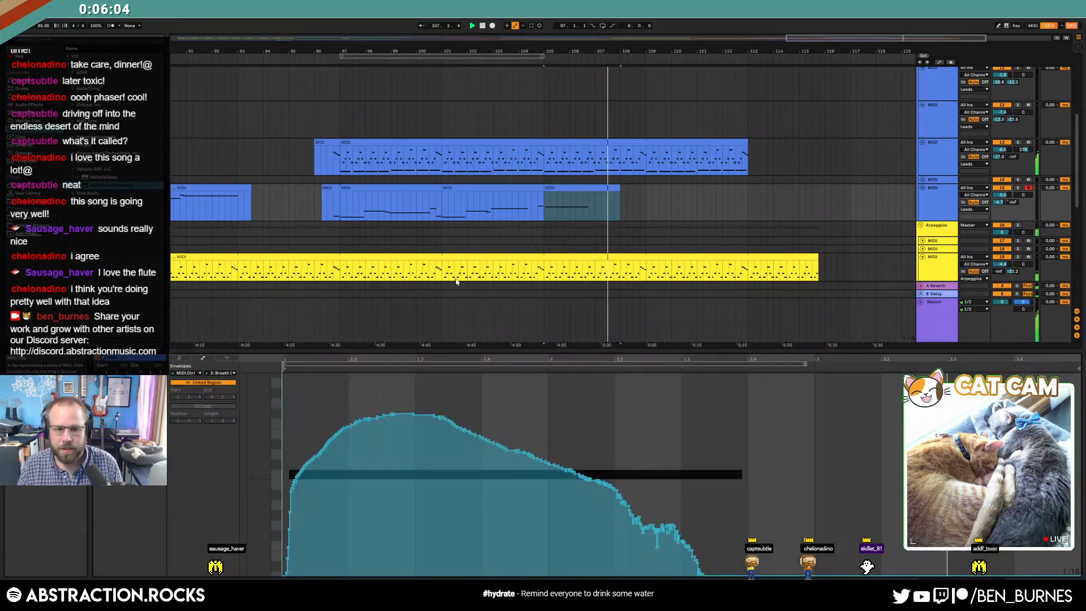
key("b")
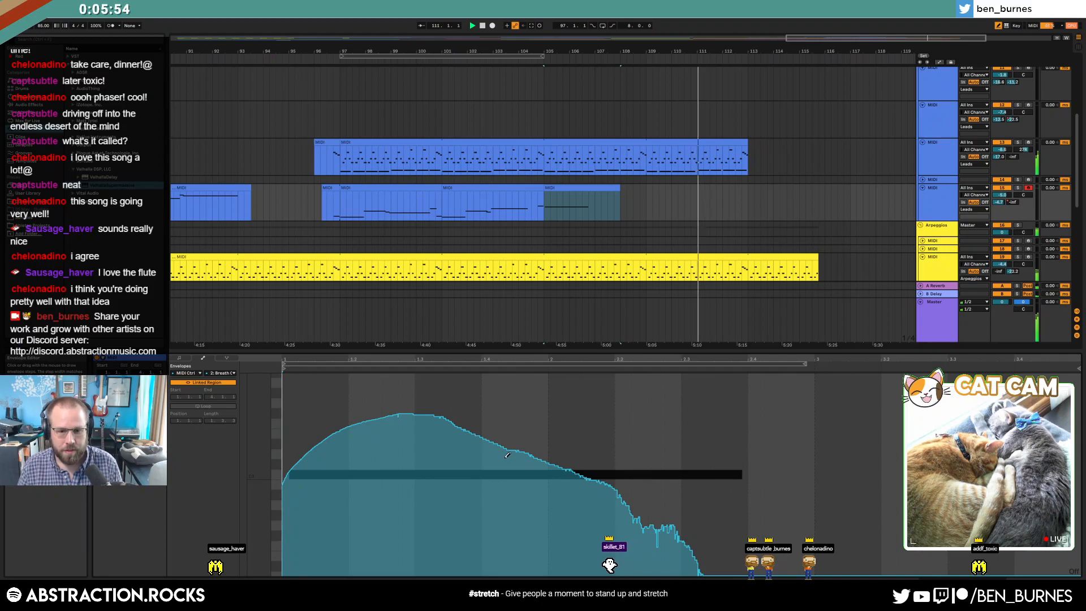
mouse_move(559, 452)
left_mouse_down()
mouse_move(679, 468)
mouse_move(726, 498)
left_mouse_up()
key("b")
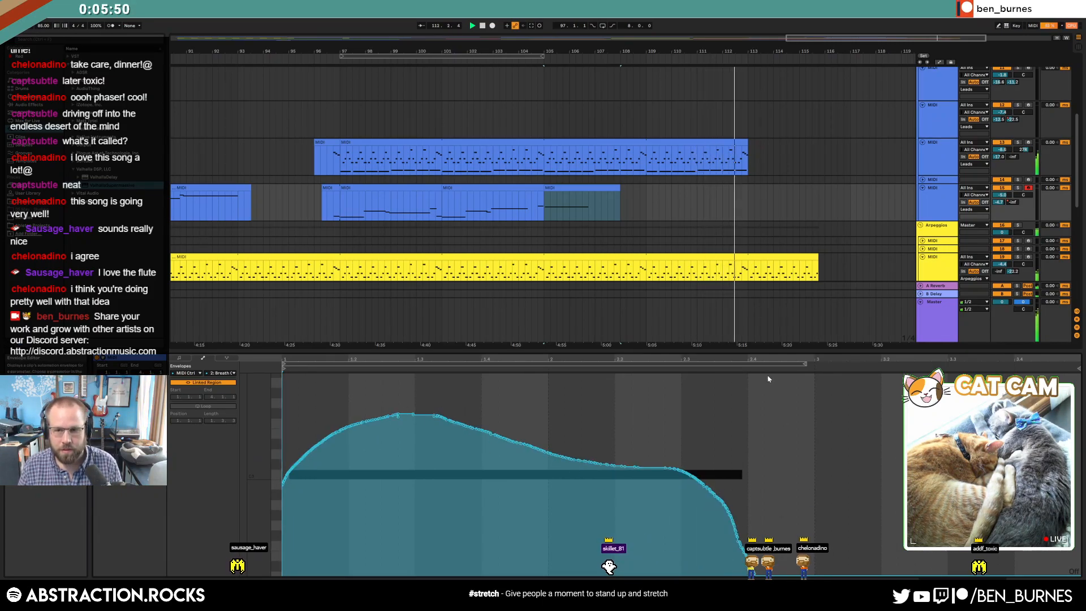
key("shift+Tab")
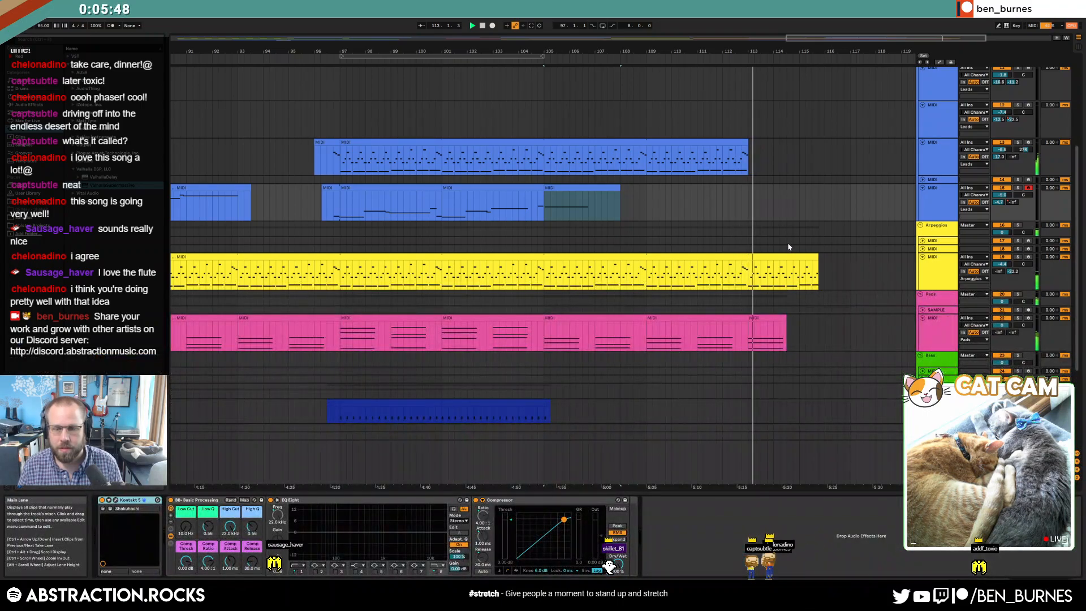
- Extend the yellow arpeggio clip to about bar 117 and stretch its Utility Gain fade-out to the same bar
left_click(783, 258)
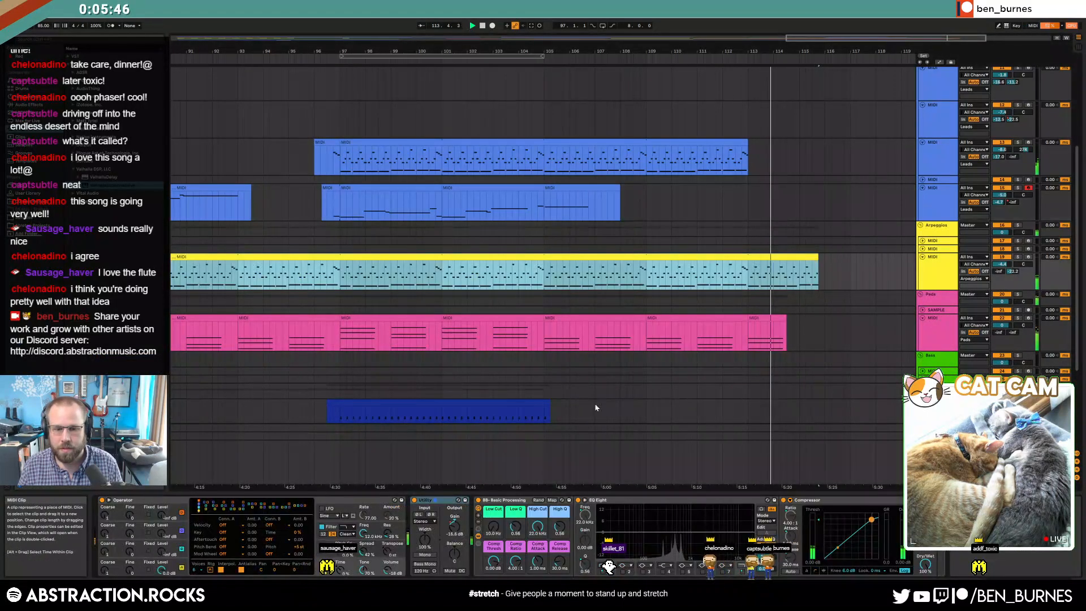
key("a")
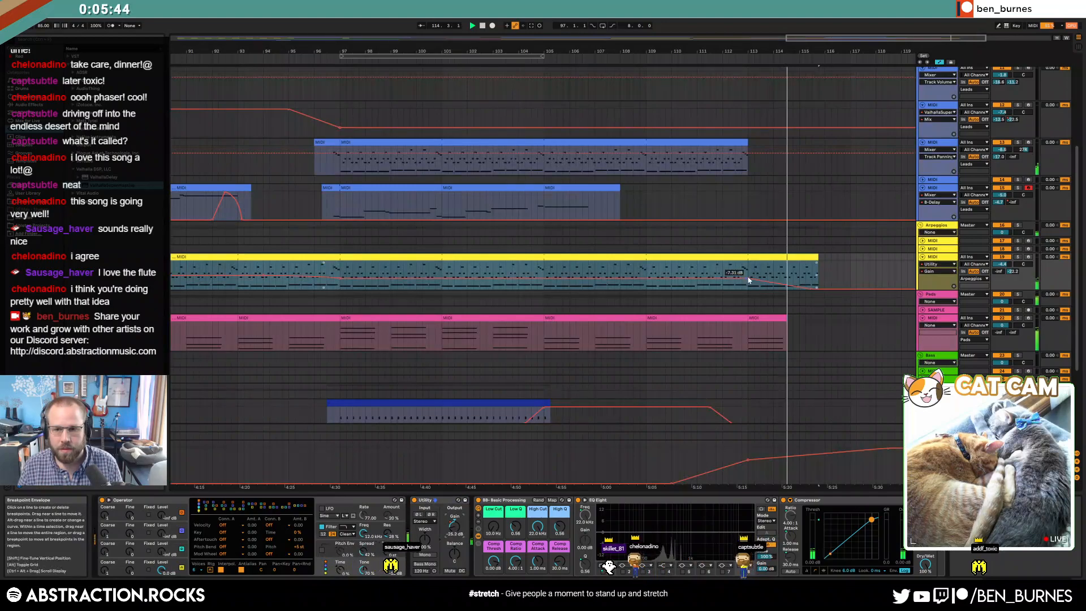
left_click_drag(812, 290, 848, 290)
left_click_drag(818, 256, 851, 256)
scroll(857, 320, "down", 2)
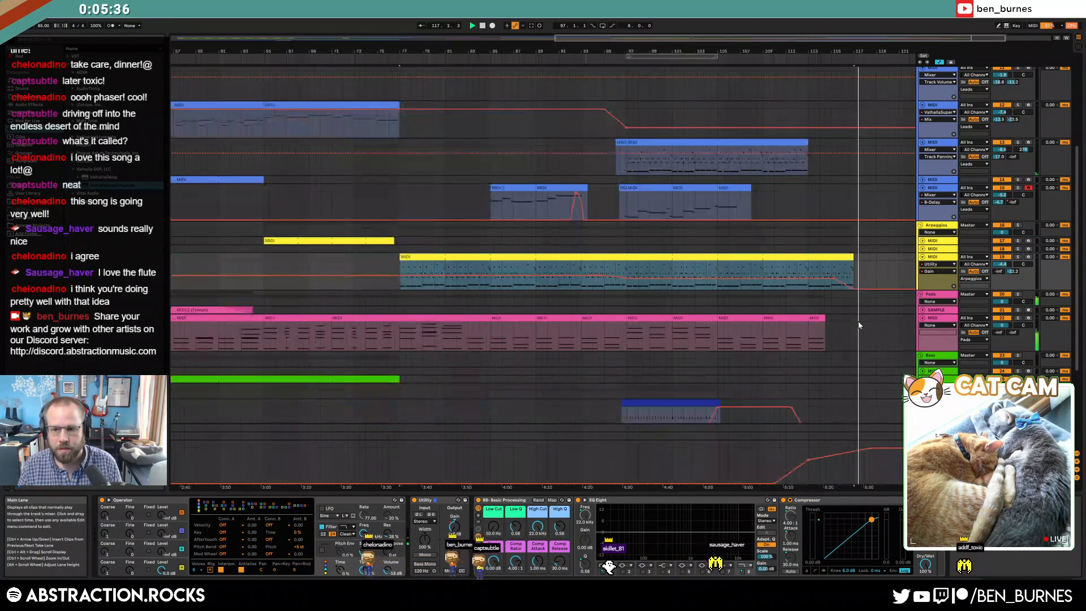
- Automate the master Supermassive Feedback to curve down from 100 % at about bar 118 to 0 % at about bar 122
left_click(891, 466)
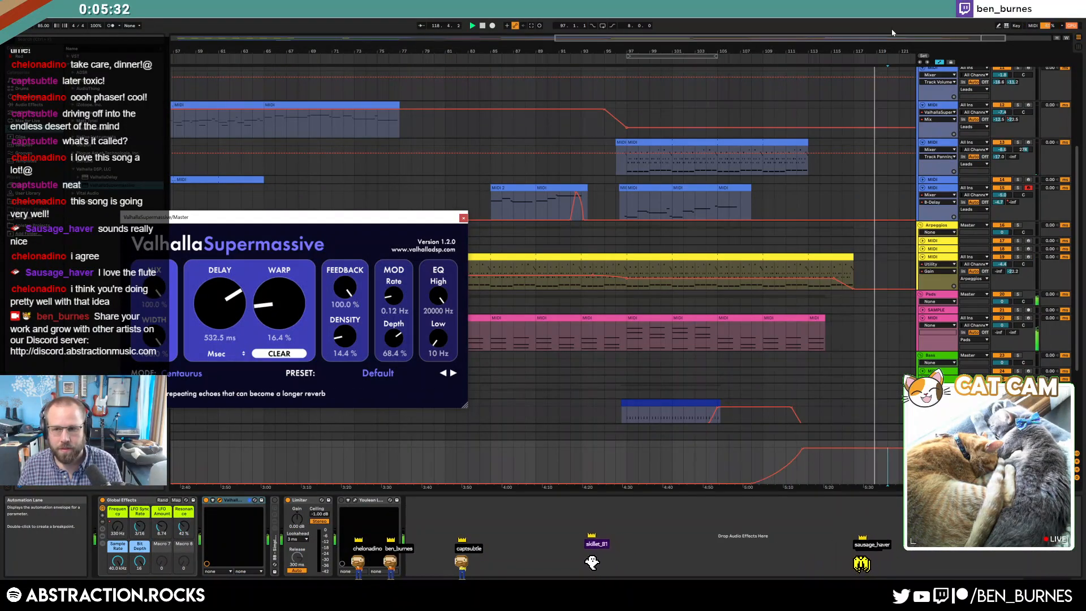
left_click_drag(848, 51, 826, 49)
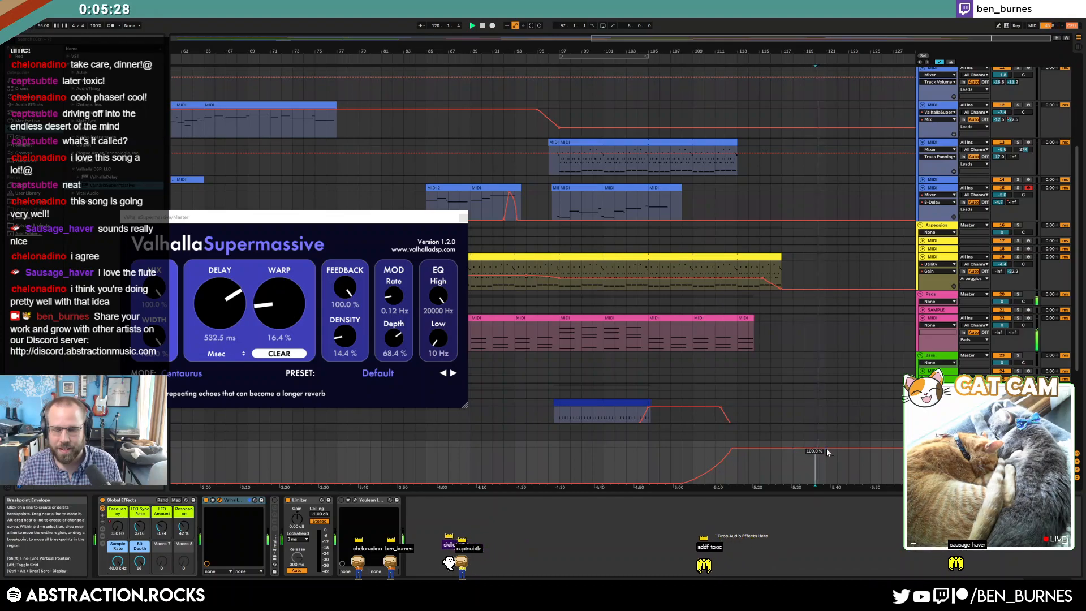
left_click_drag(815, 453, 824, 470)
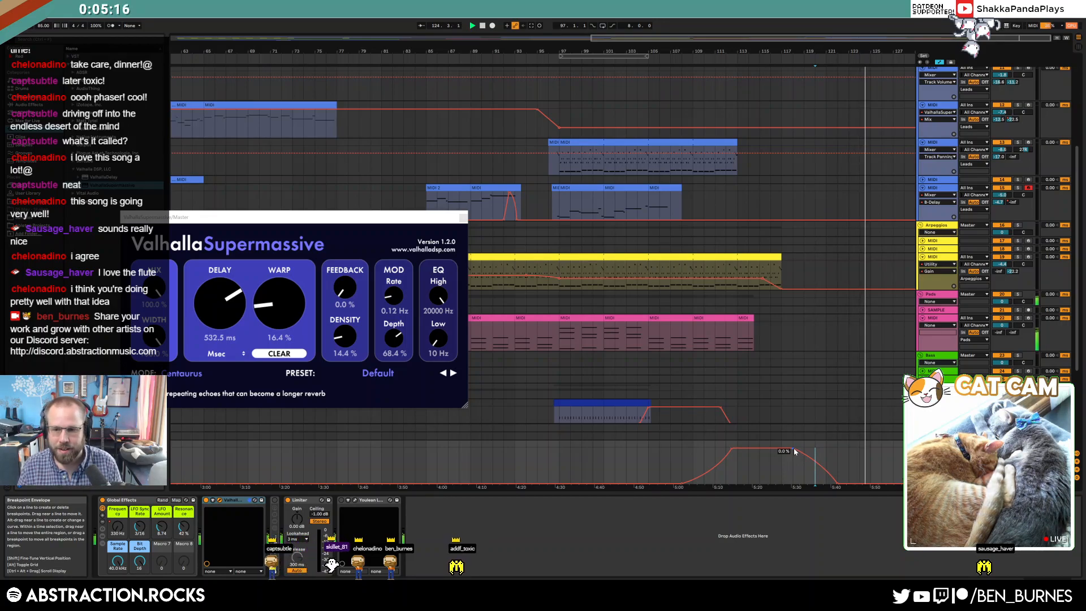
- Play the ending from about bar 111, check the last pad clip's notes and Sustain envelope, and extend the clip to about bar 115
left_click(933, 320)
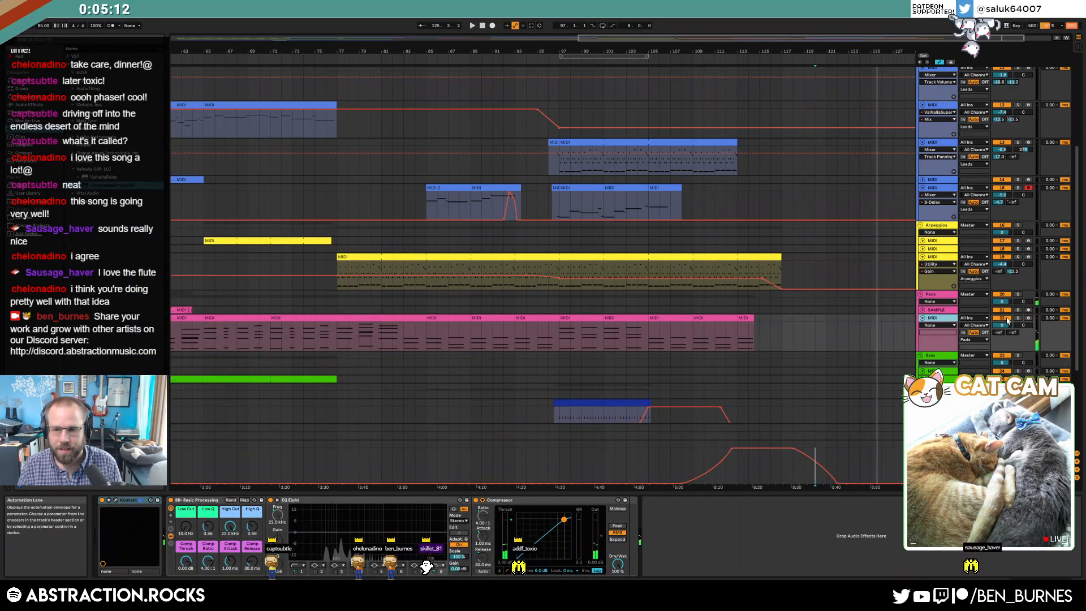
double_click(742, 317)
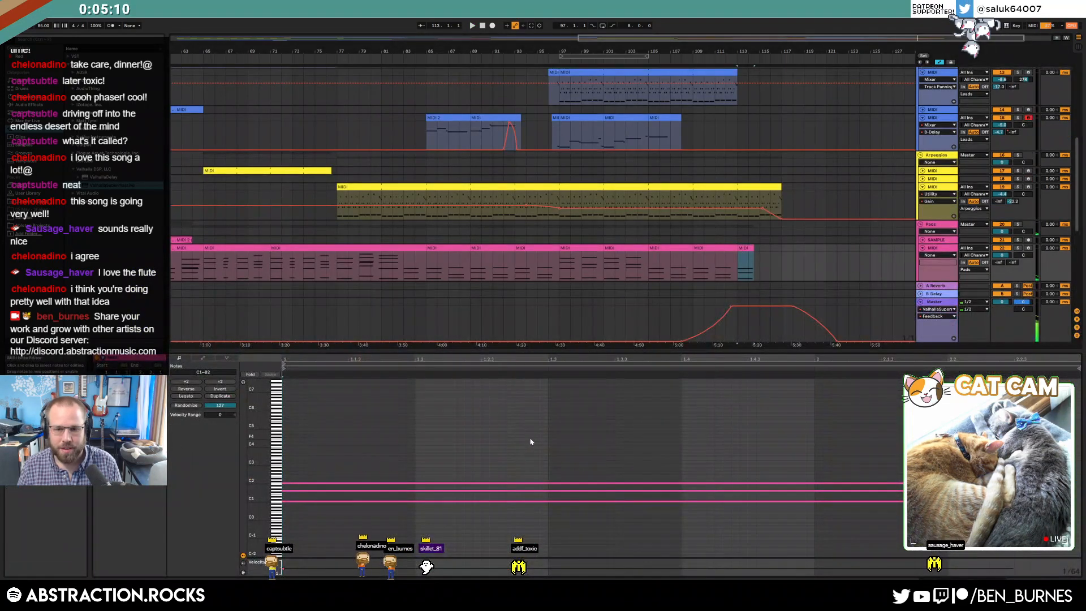
key("shift+Tab")
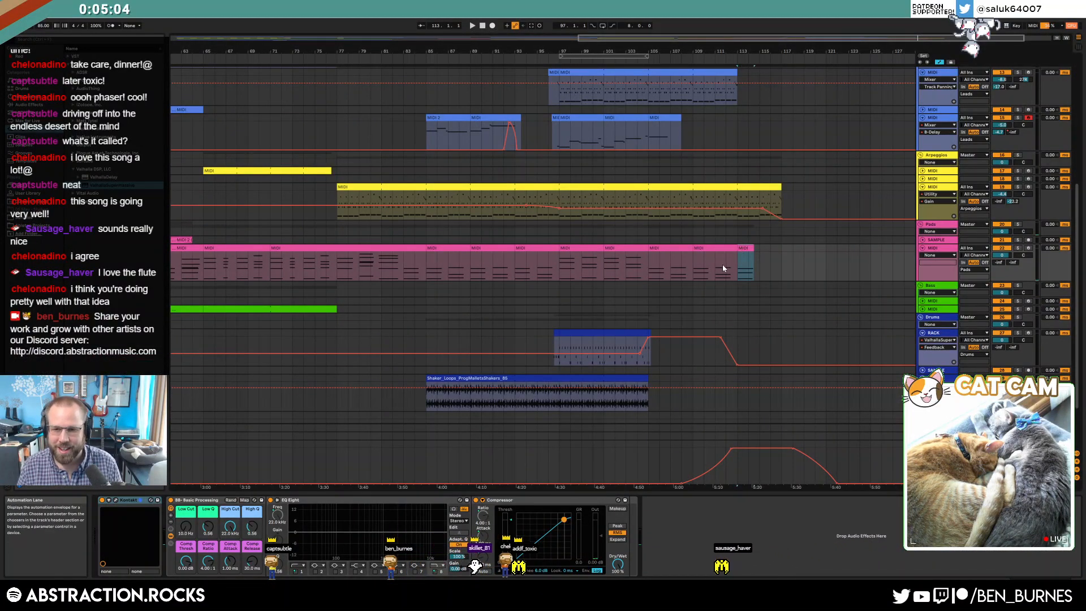
left_click(712, 266)
key("space")
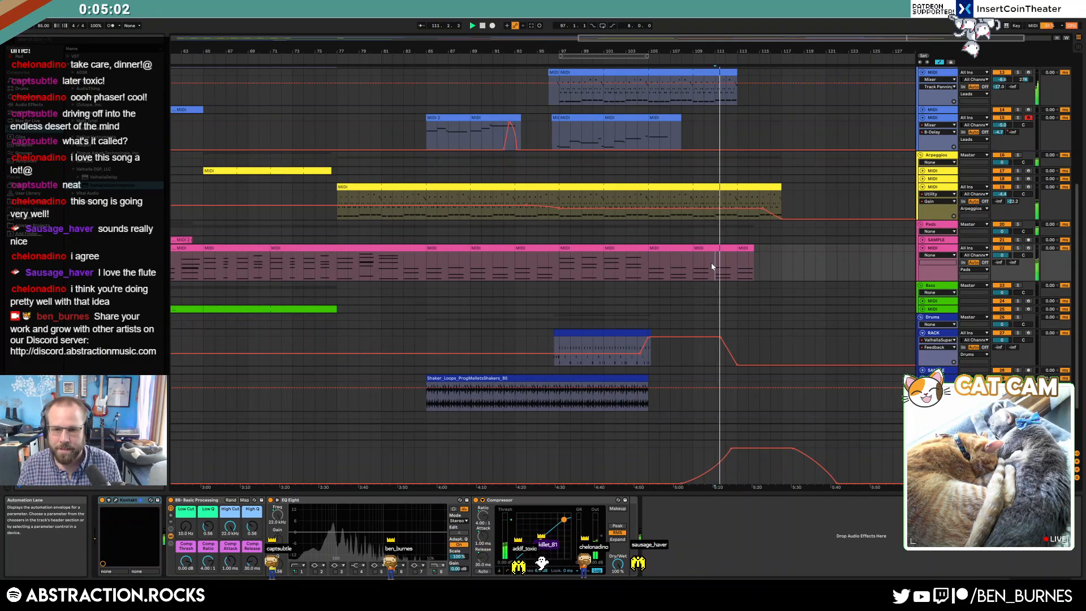
double_click(744, 266)
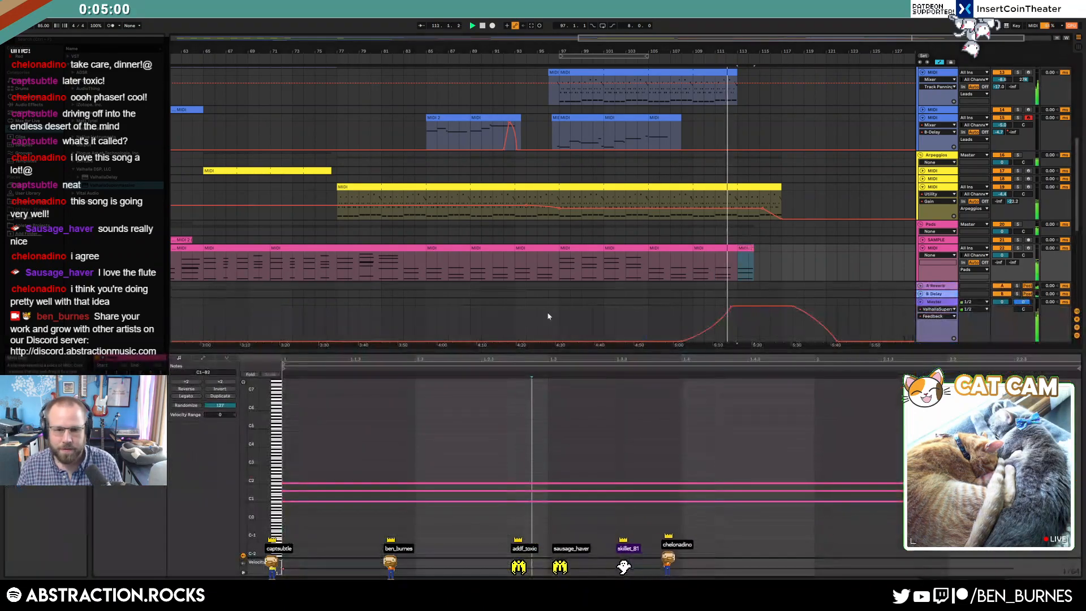
left_click(203, 357)
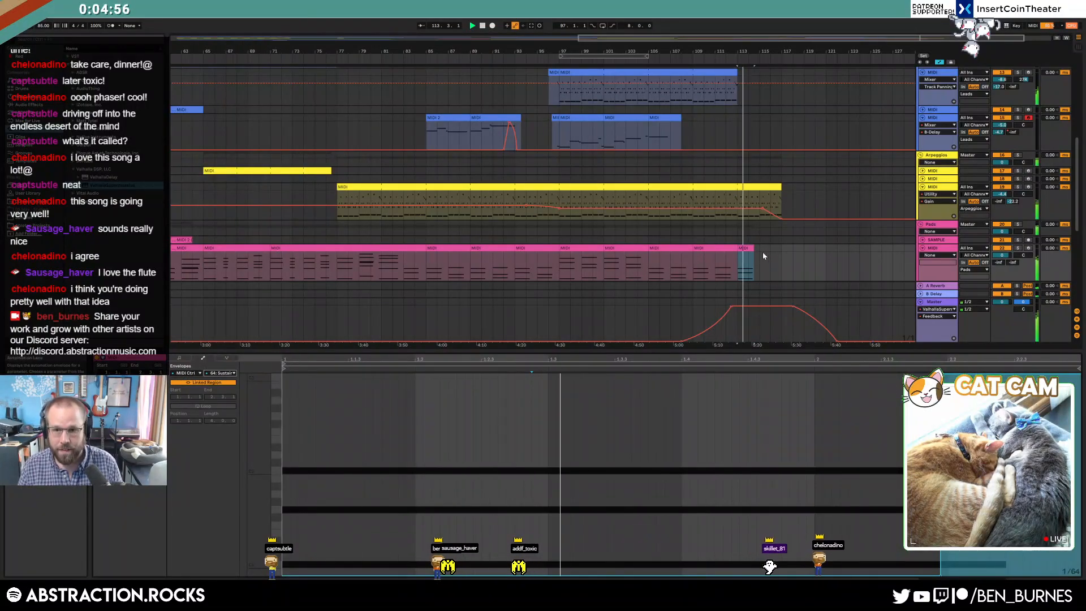
left_click_drag(751, 244, 761, 249)
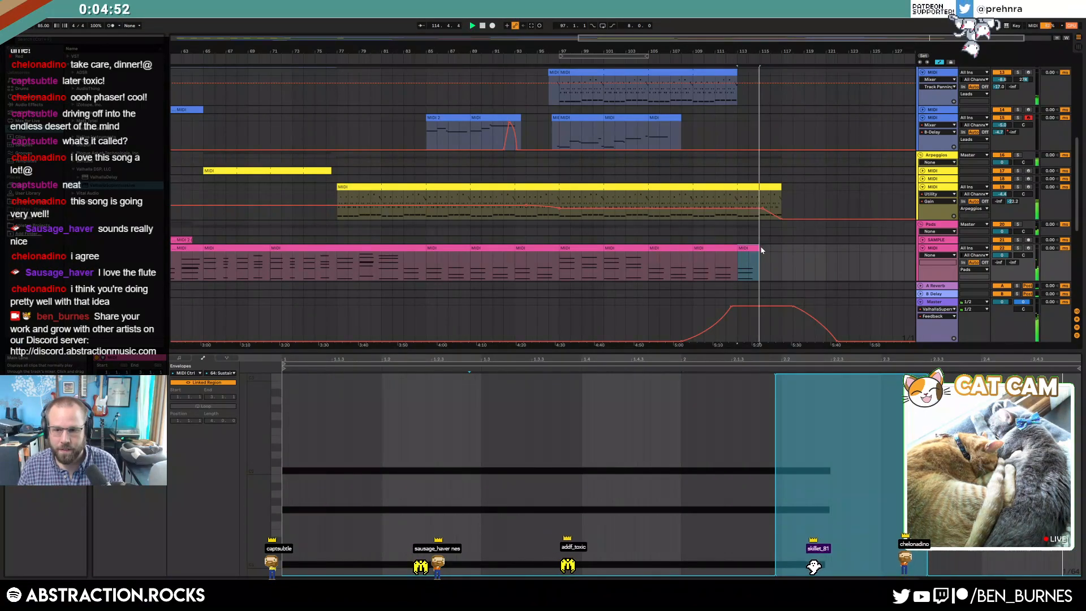
- Automate the pad track's B-Delay send to rise from bar 113 to 0.0 dB at about bar 114.5
key("a")
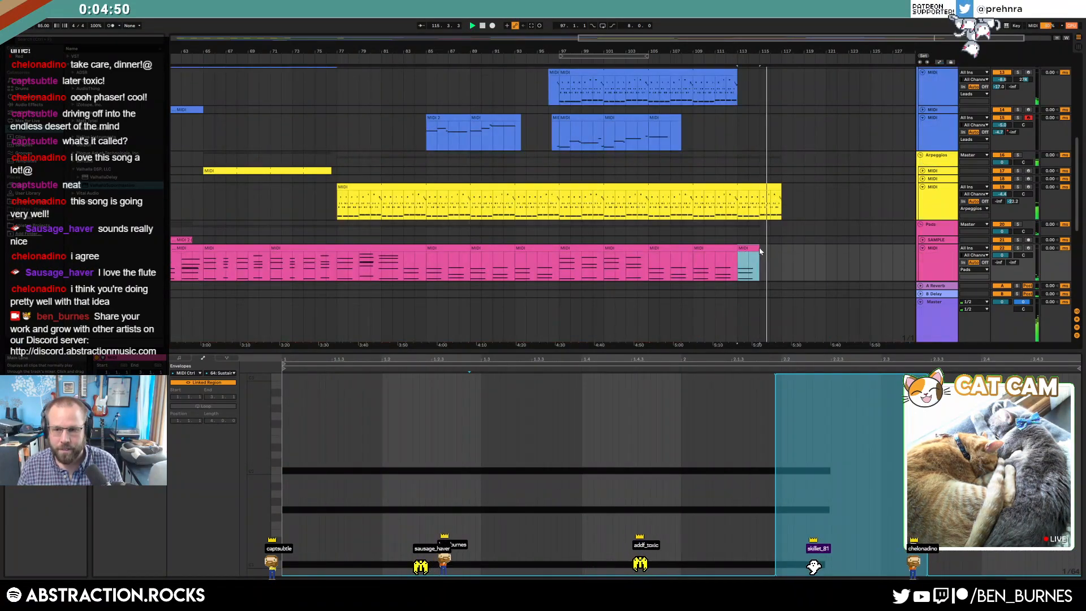
key("a")
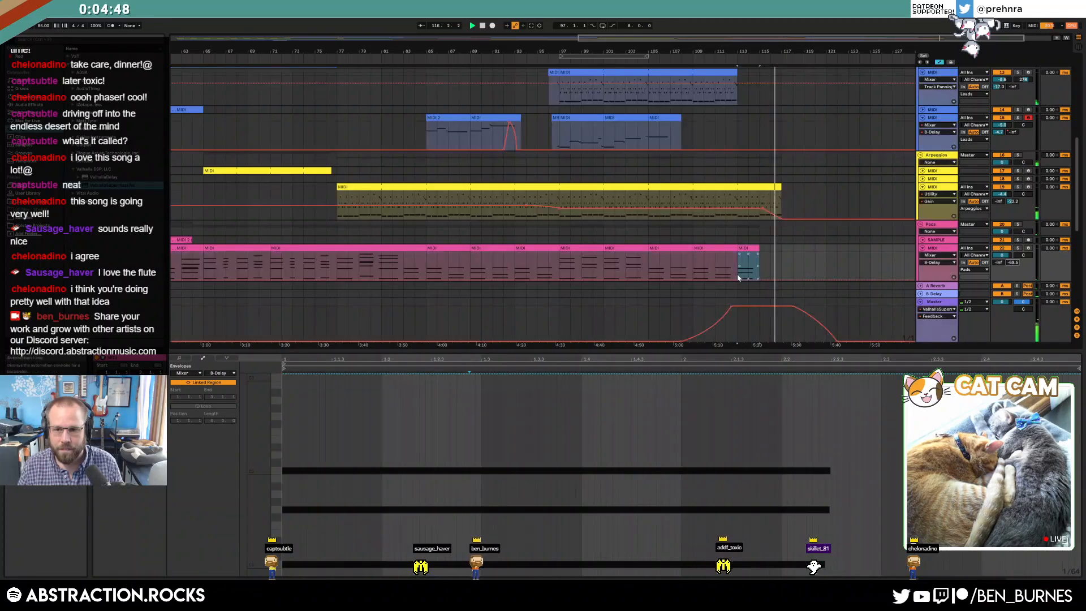
left_click_drag(754, 278, 753, 256)
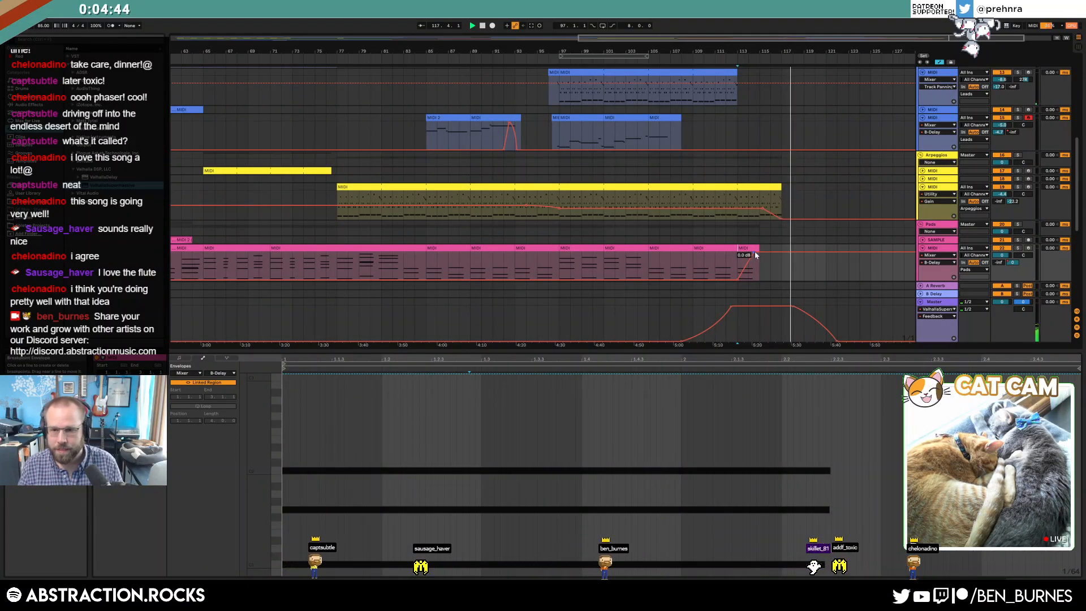
key("a")
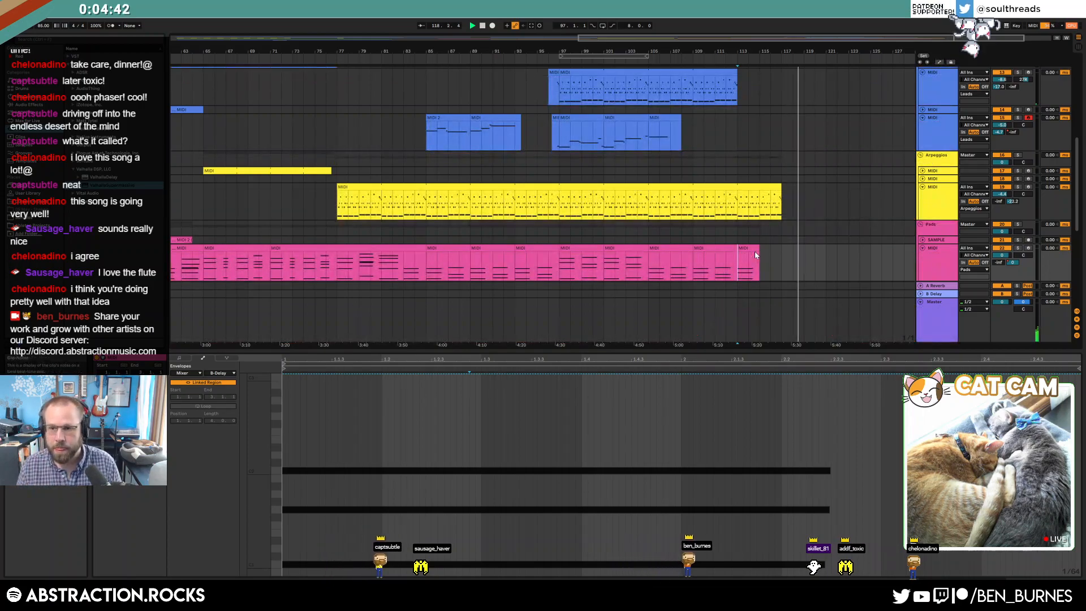
key("shift+Tab")
mouse_move(759, 251)
left_mouse_down()
mouse_move(793, 251)
mouse_move(759, 248)
left_mouse_up()
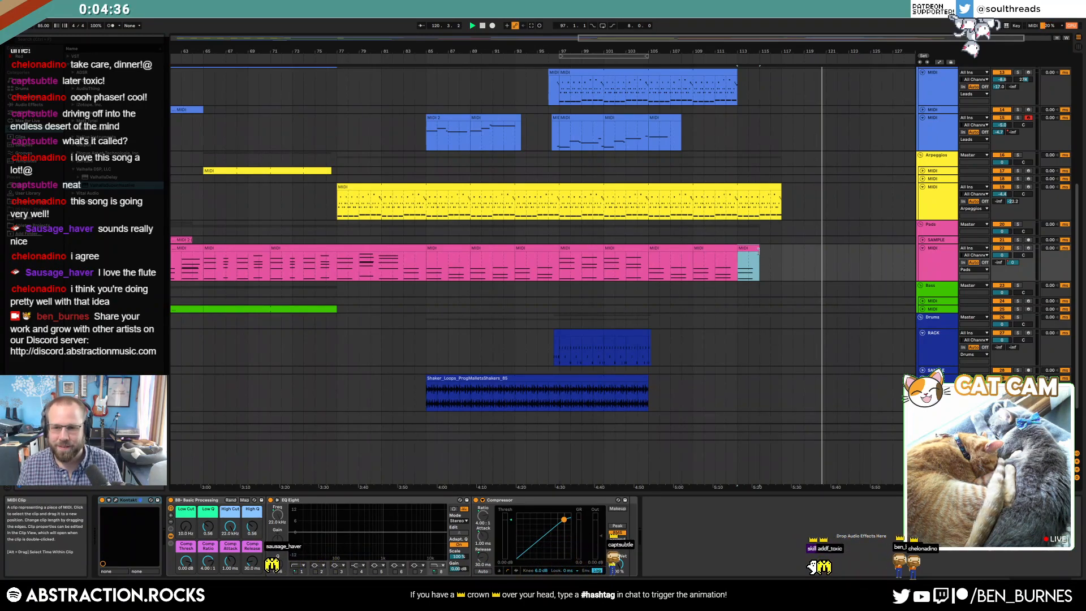
- Extend the last pad clip to about bar 120.5 and delete its second chord, leaving only the first chord
left_click_drag(752, 247, 821, 248)
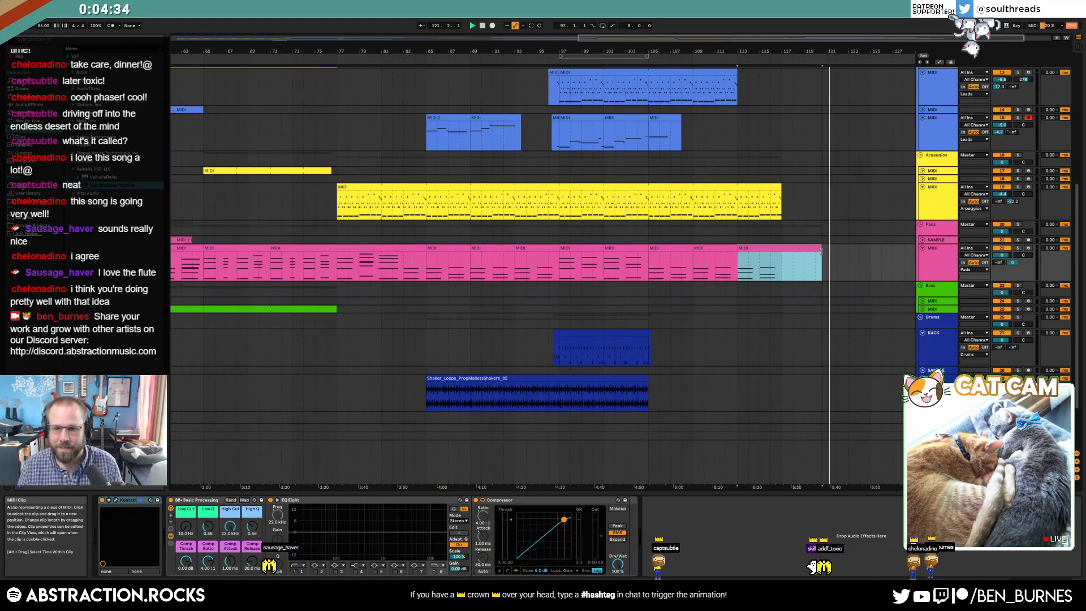
key("a")
double_click(798, 247)
key("space")
key("a")
key("a")
left_click(193, 378)
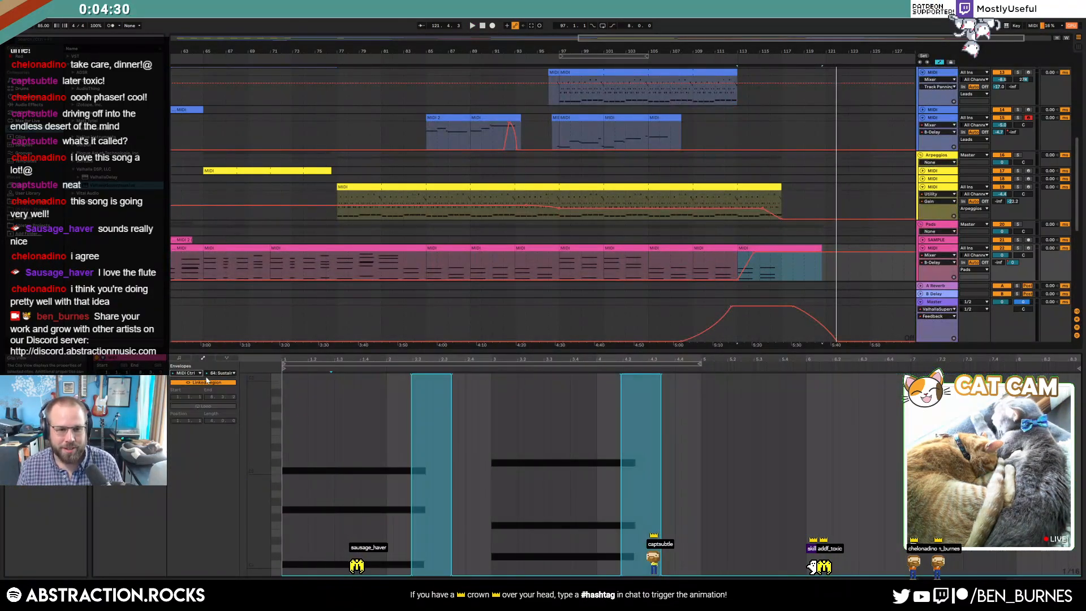
left_click_drag(451, 464, 1011, 370)
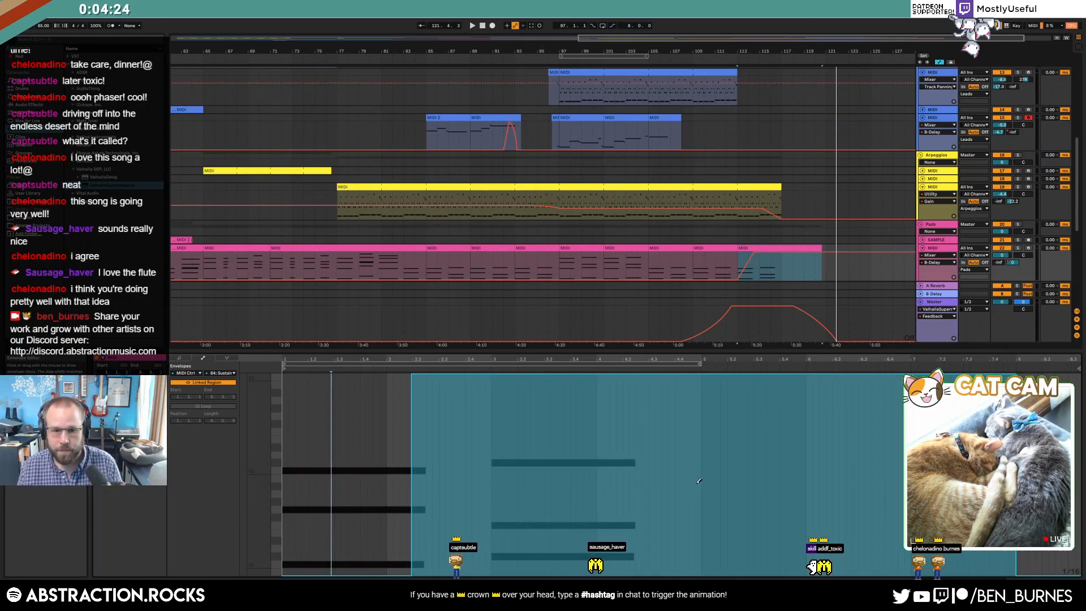
left_click(180, 358)
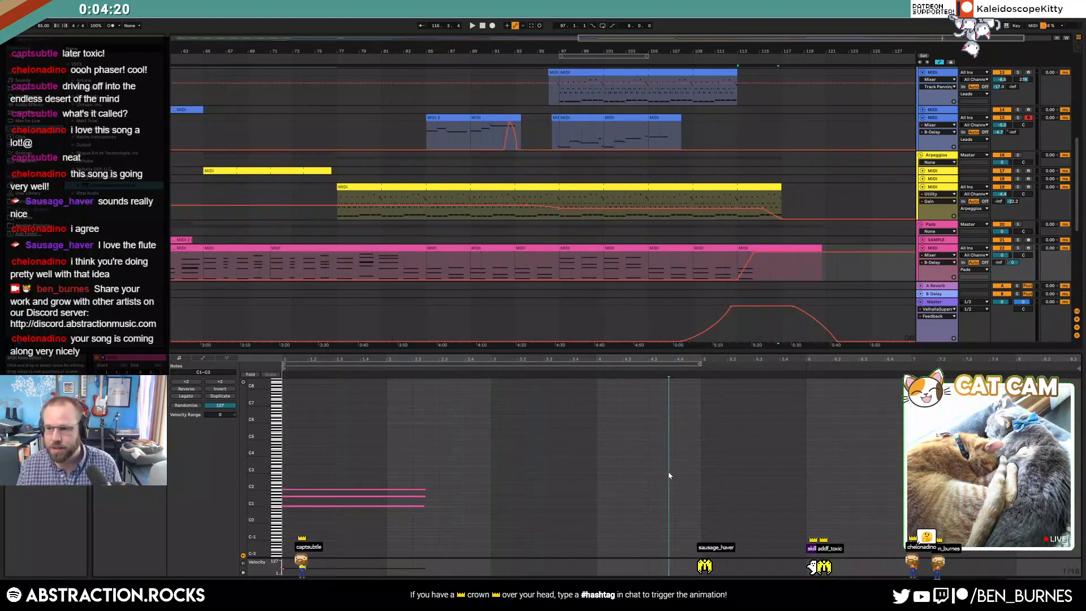
double_click(933, 248)
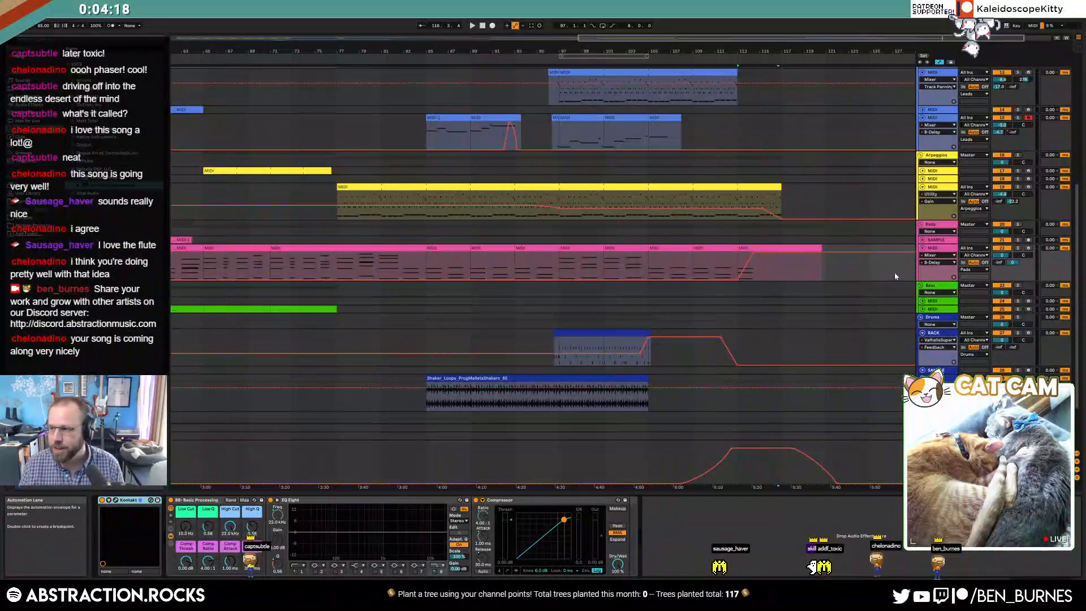
key("a")
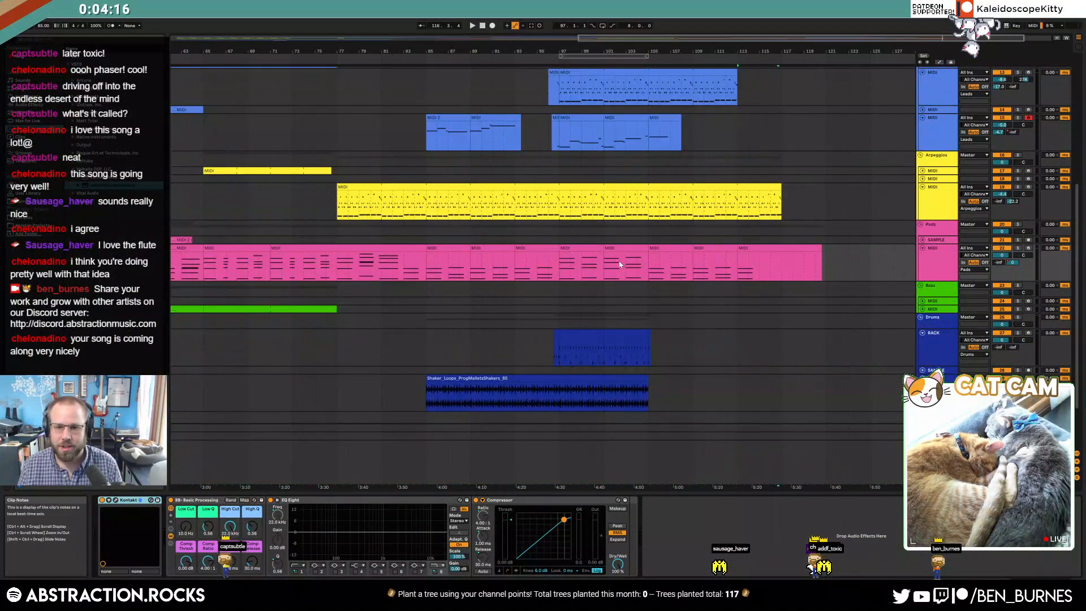
- Play from bar 97 and automate the pad track's B-Delay send to fall from 0.0 dB at about bar 117.5 to minimum at the clip's end
left_click(560, 265)
key("space")
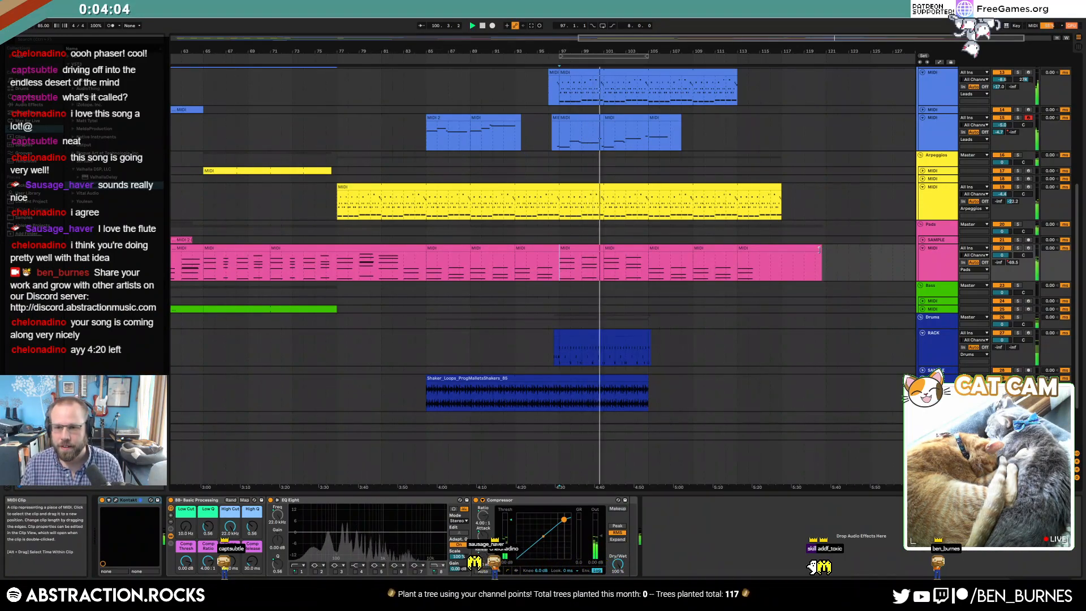
left_click(817, 249)
scroll(843, 304, "down", 3)
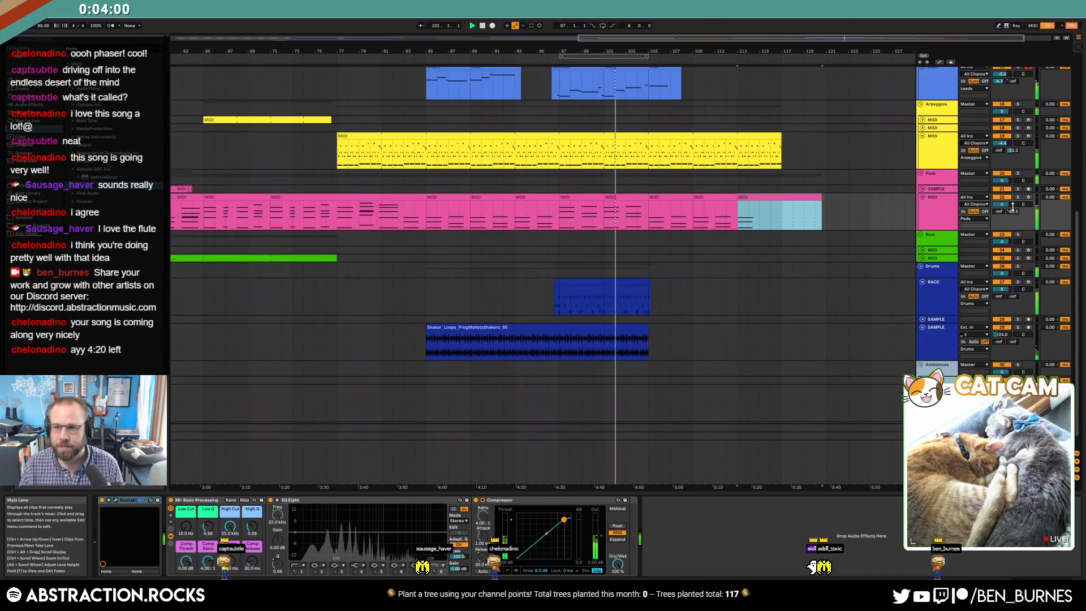
key("a")
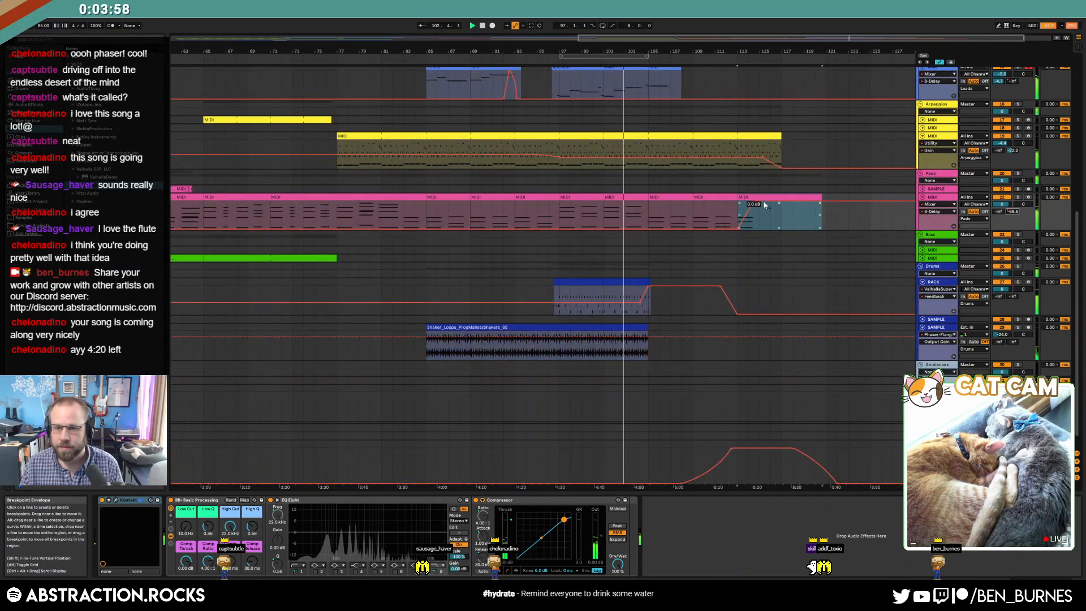
left_click_drag(805, 202, 828, 229)
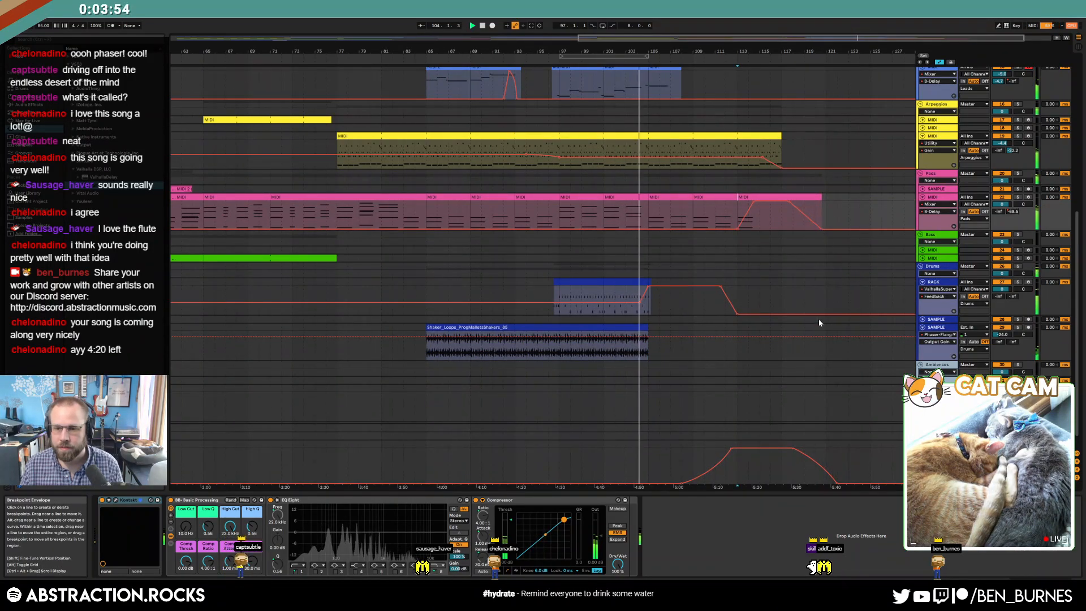
key("a")
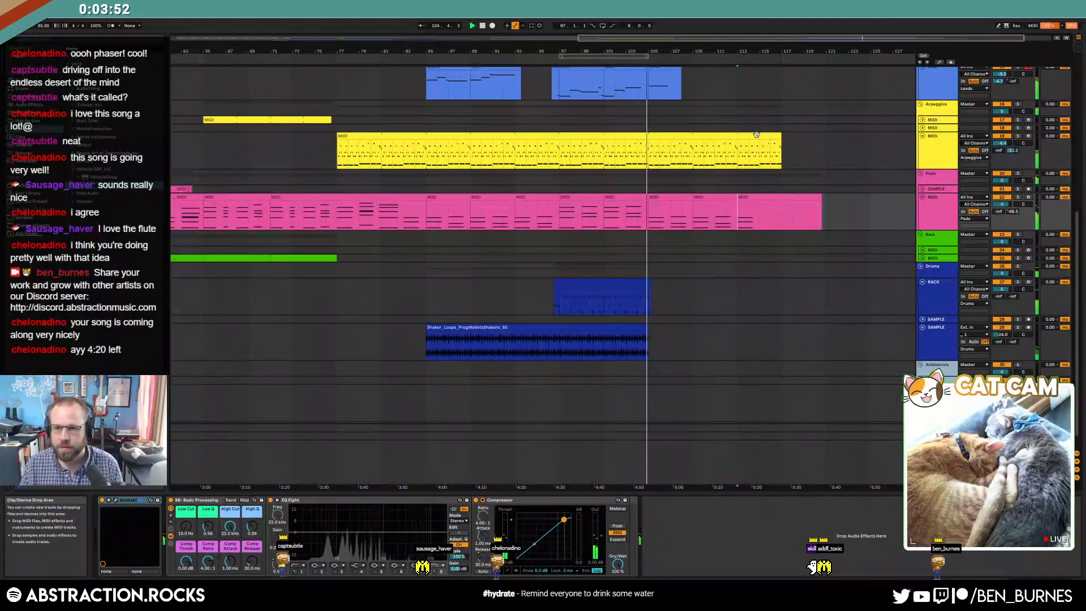
- Automate the yellow arpeggio track's B-Delay send to rise from about bar 112.5 to 0.0 dB at about bar 114.5
left_click(733, 164)
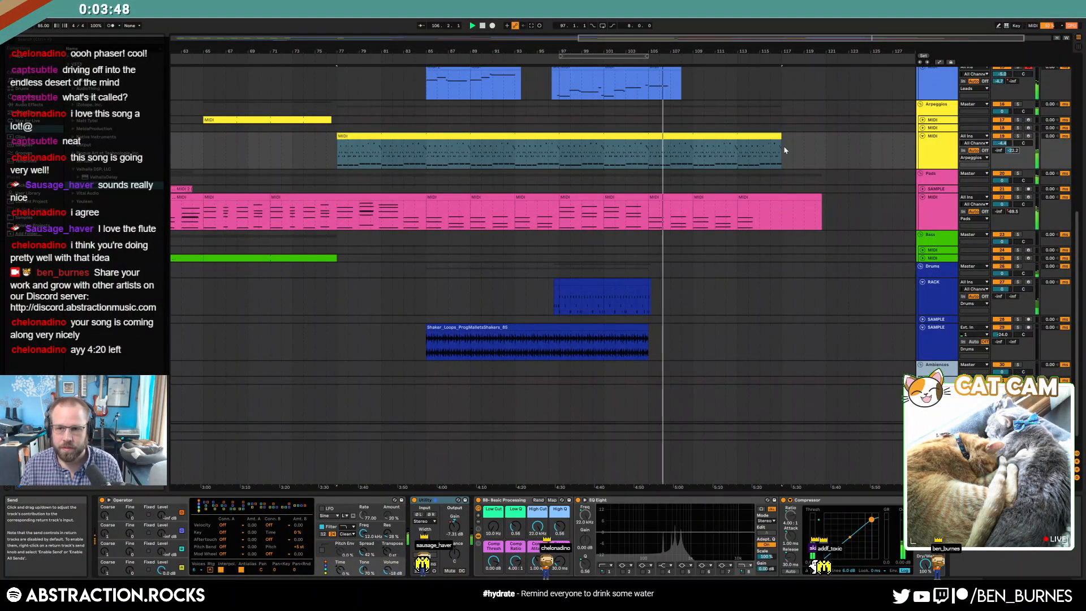
key("a")
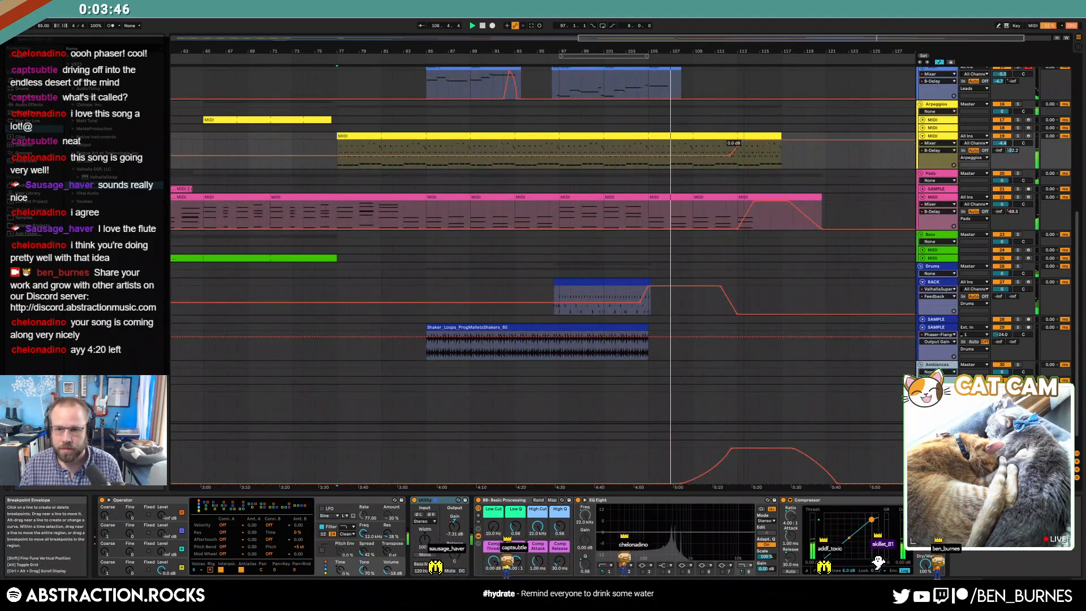
key("a")
- Extend the blue lead clip that starts at bar 97 so it ends at about bar 117
scroll(773, 164, "up", 4)
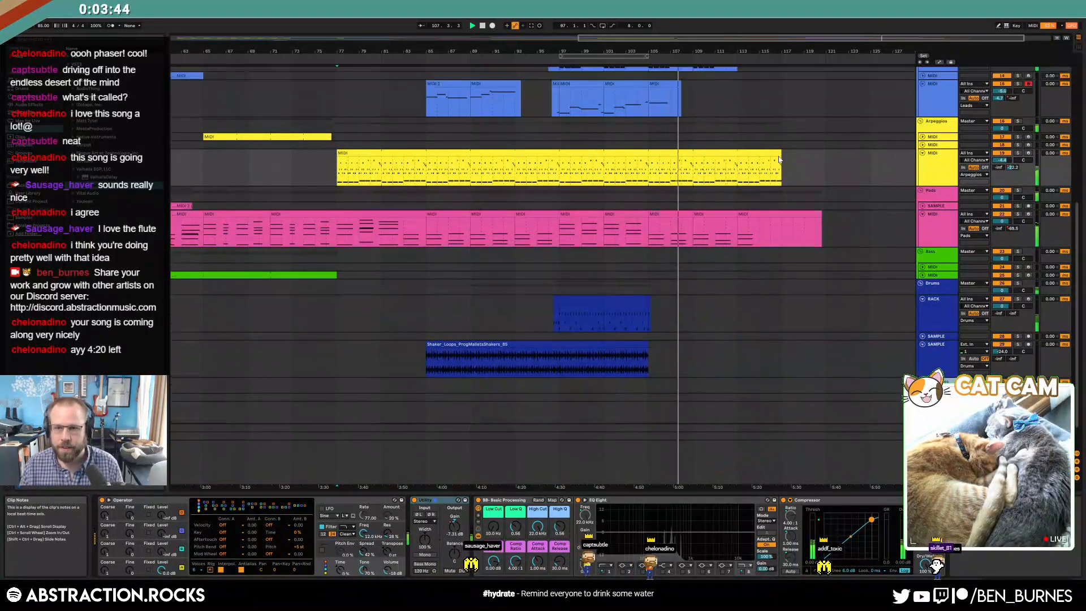
left_click(734, 106)
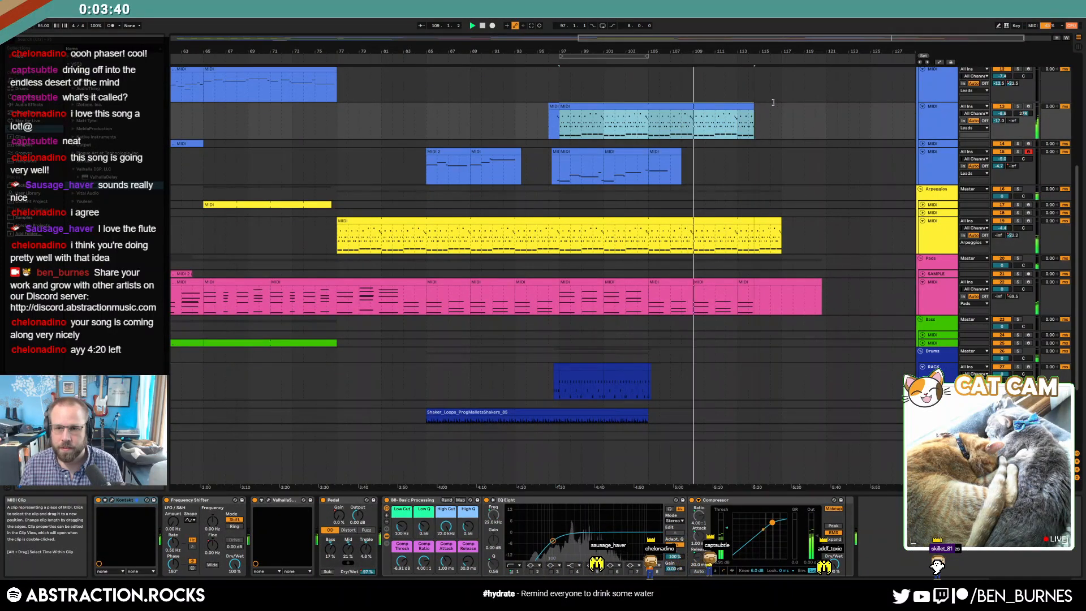
left_click_drag(772, 101, 782, 100)
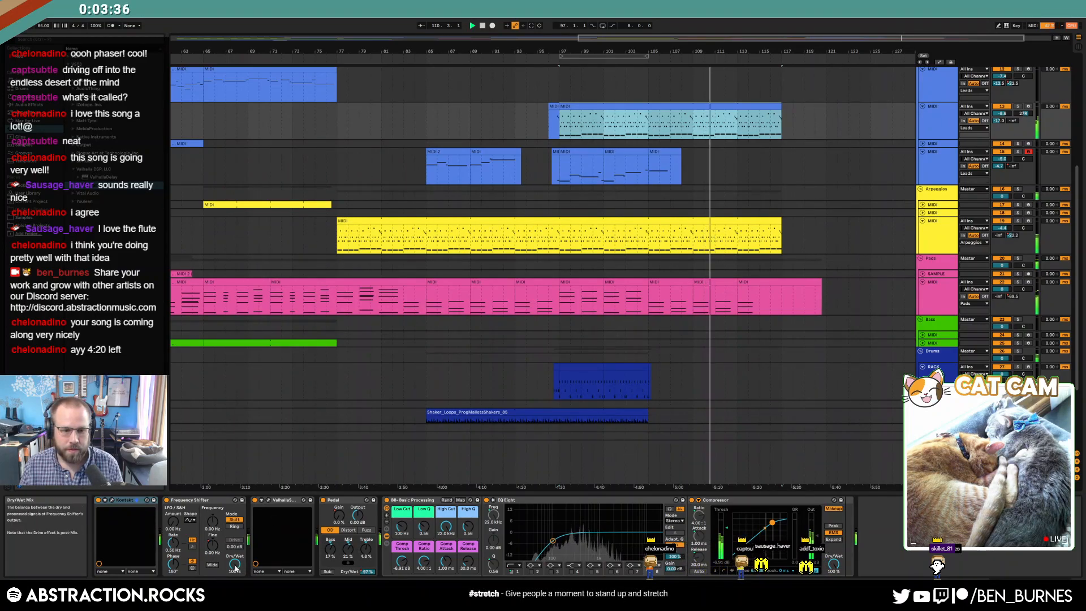
- Add a Utility before the lead track's Frequency Shifter and automate its Gain to curve from 0.00 dB at about bar 113 to minimum at about bar 117.5
left_click(30, 104)
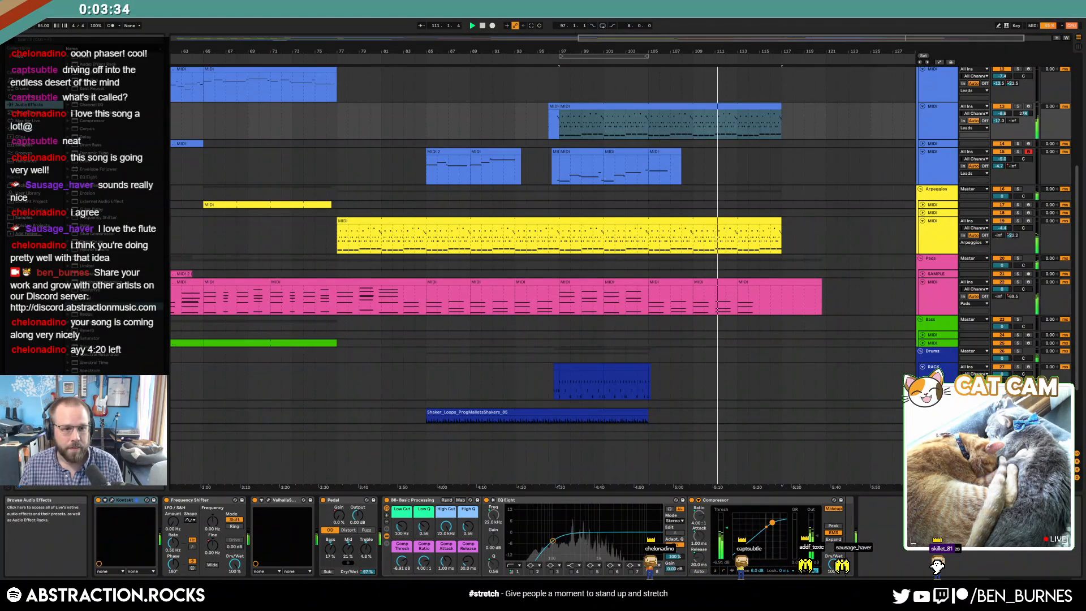
left_click_drag(93, 306, 170, 512)
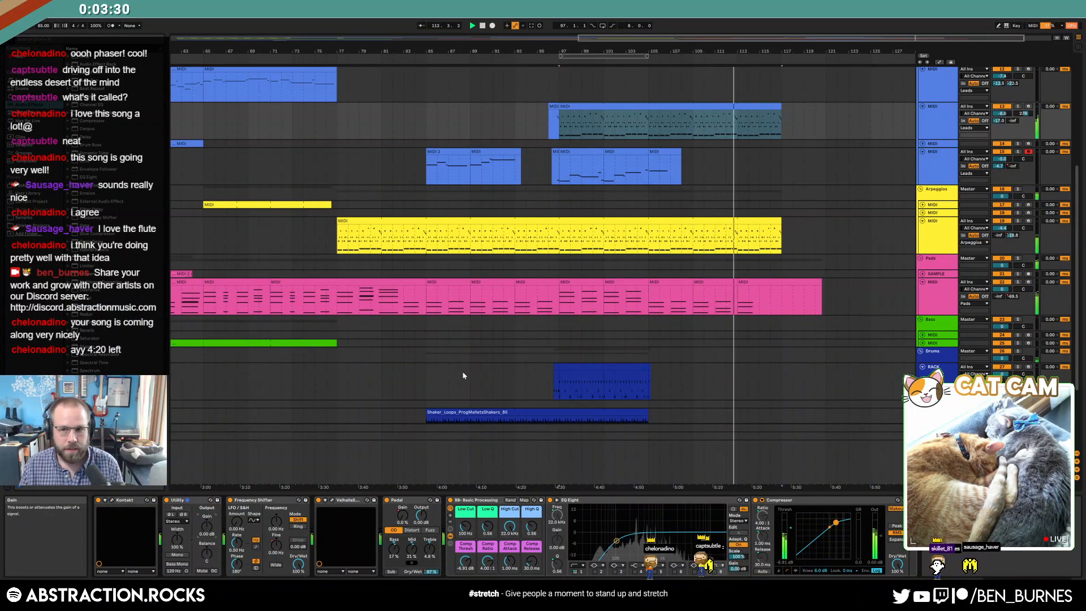
key("a")
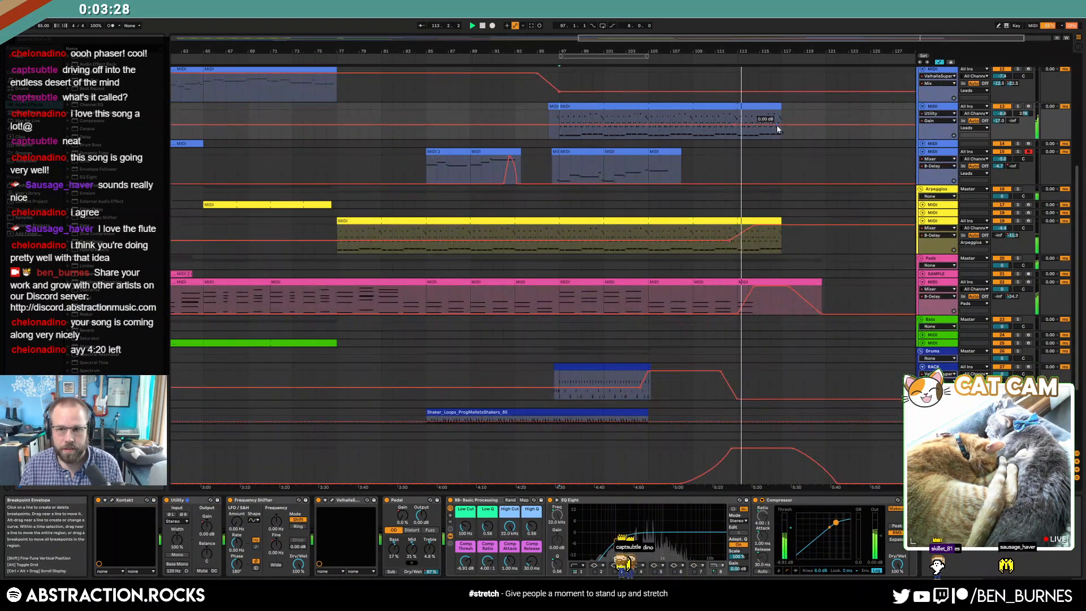
left_click_drag(786, 125, 762, 126)
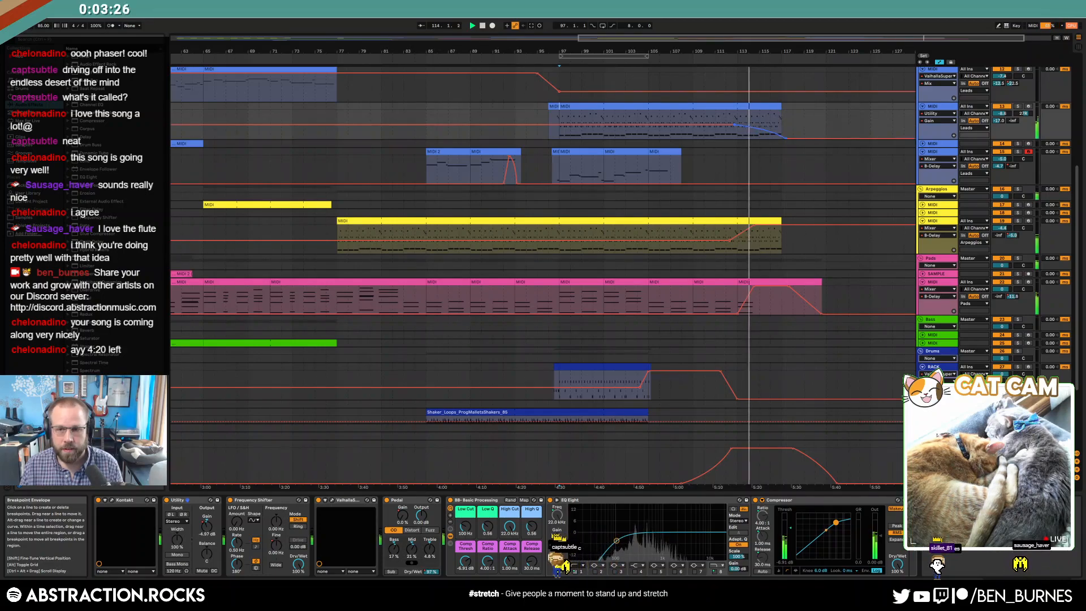
left_click(812, 129)
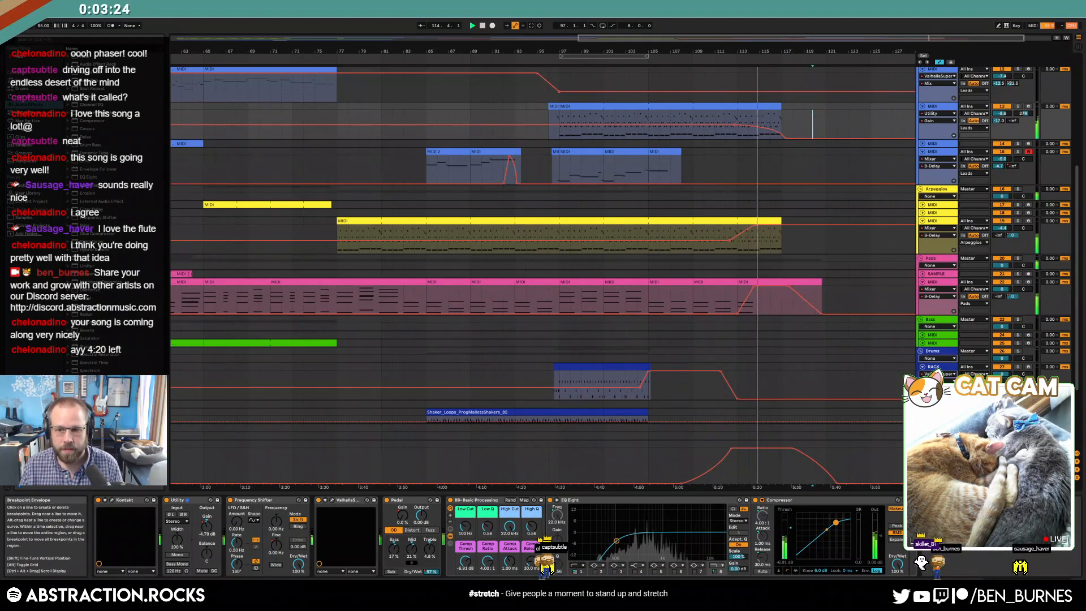
- Listen to the ending play out while checking the master's Supermassive settings and the Global Effects Frequency automation
left_click(936, 451)
left_click(117, 528)
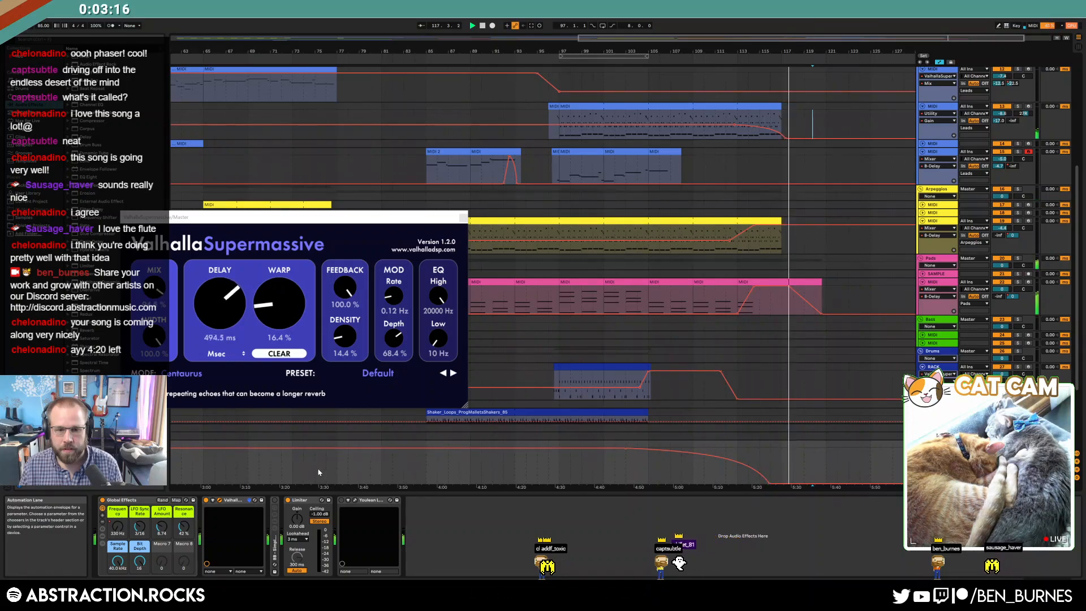
key("a")
left_click(842, 297)
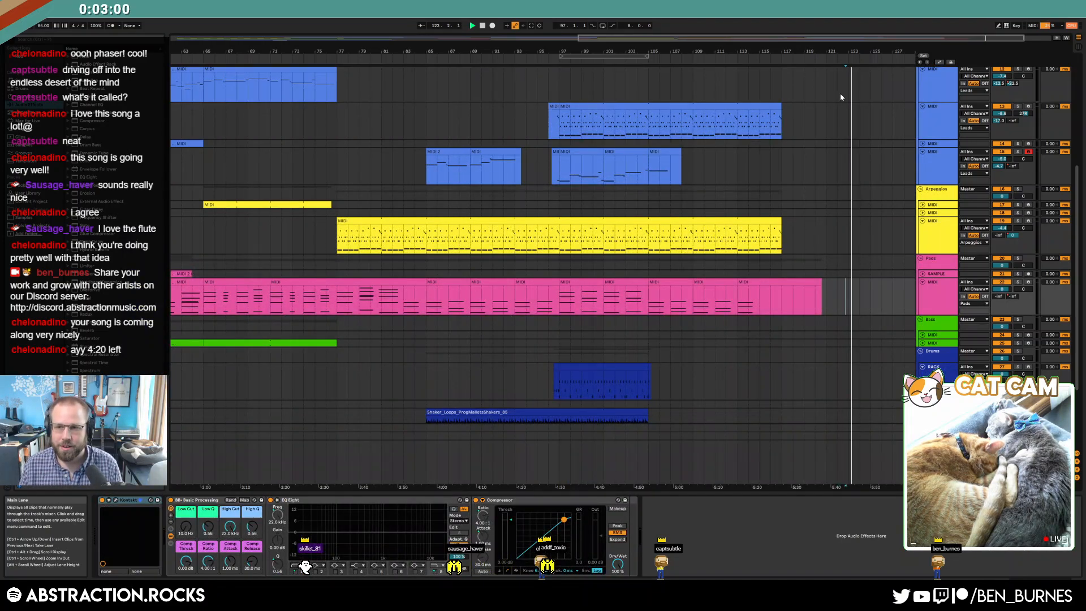
scroll(841, 97, "up", 10)
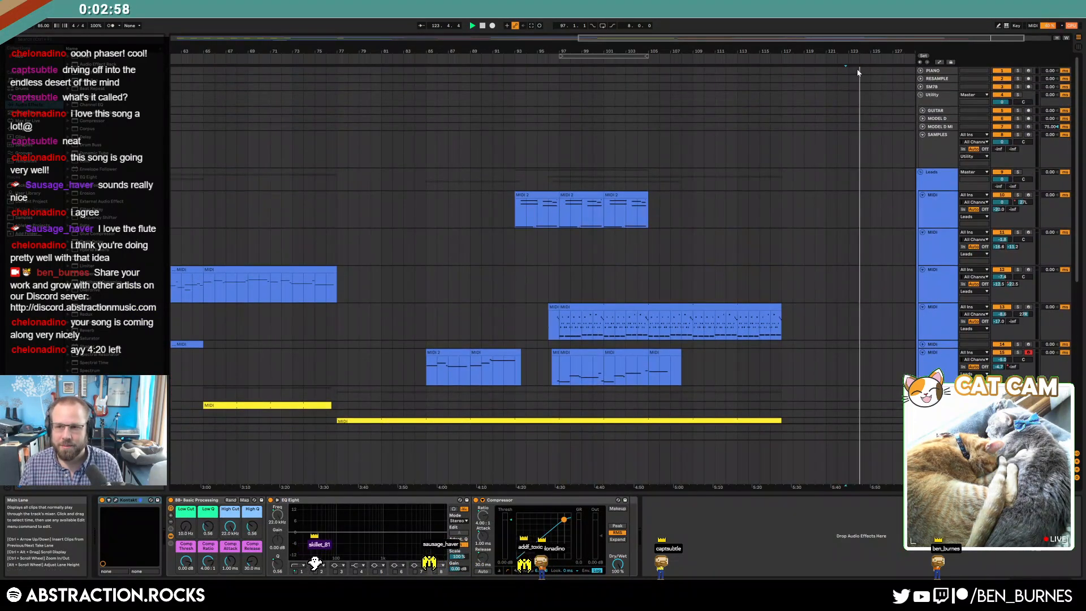
left_click(848, 70)
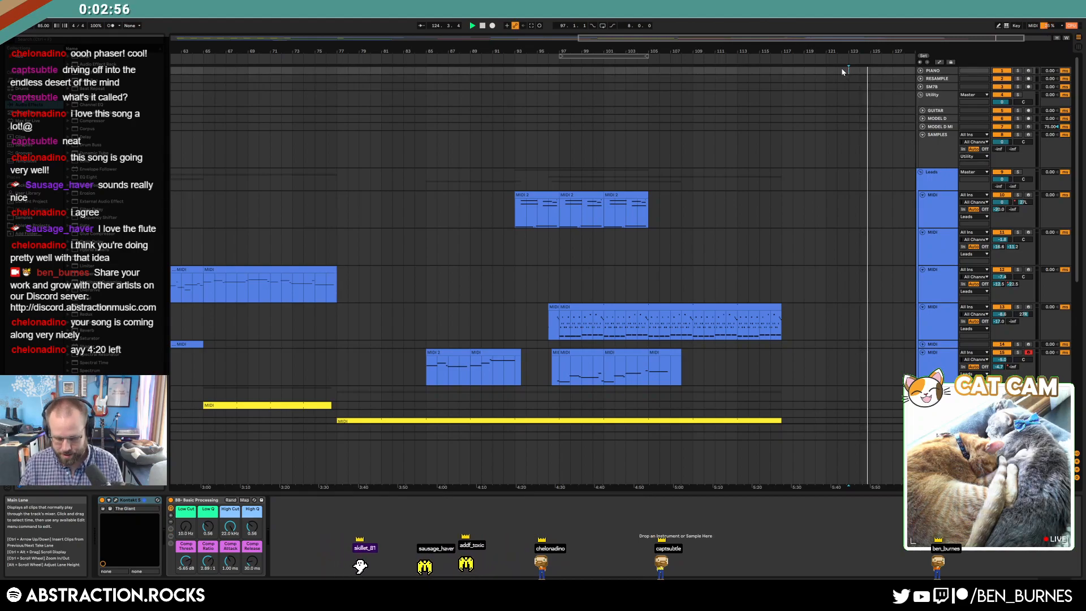
key("shift+Home")
key("ctrl+shift+m")
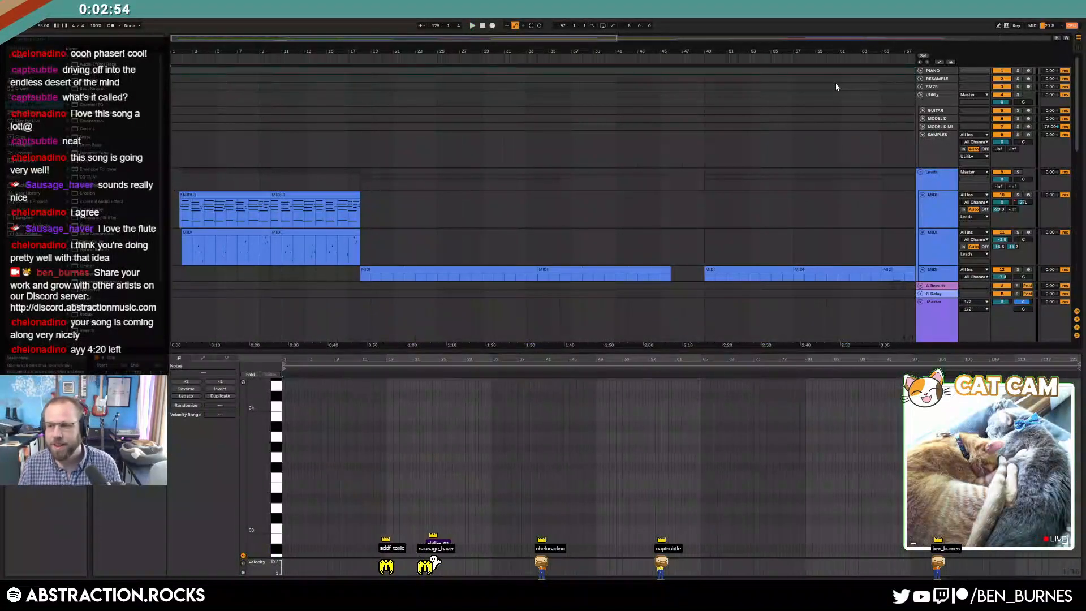
key("ctrl+z")
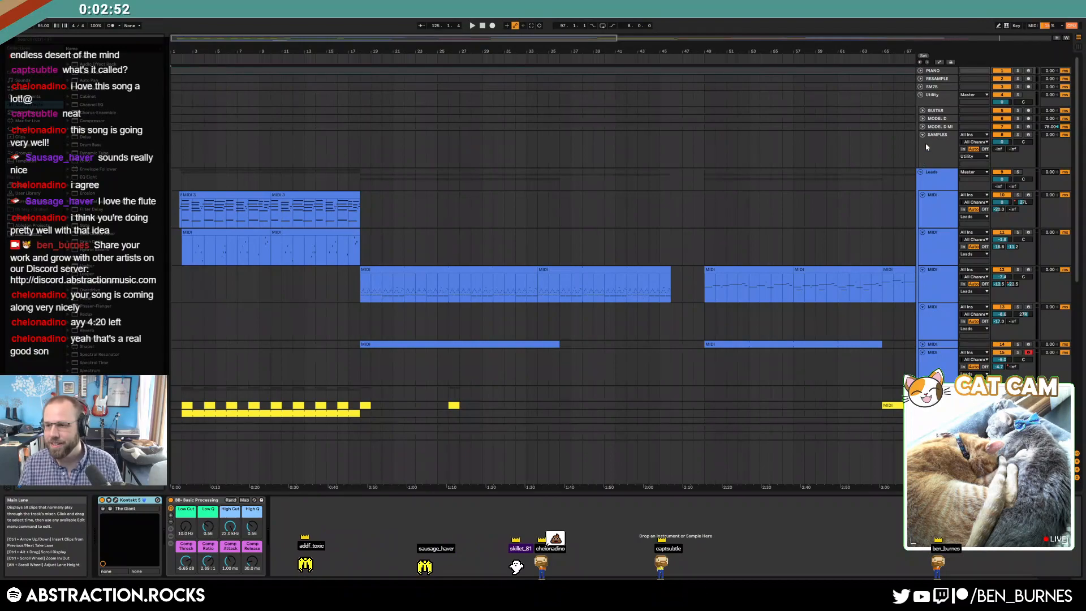
- Fold the open tracks in the lead, arpeggio, pad and drum groups and return the playback position to the song's start
scroll(923, 135, "down", 1)
left_click(937, 178)
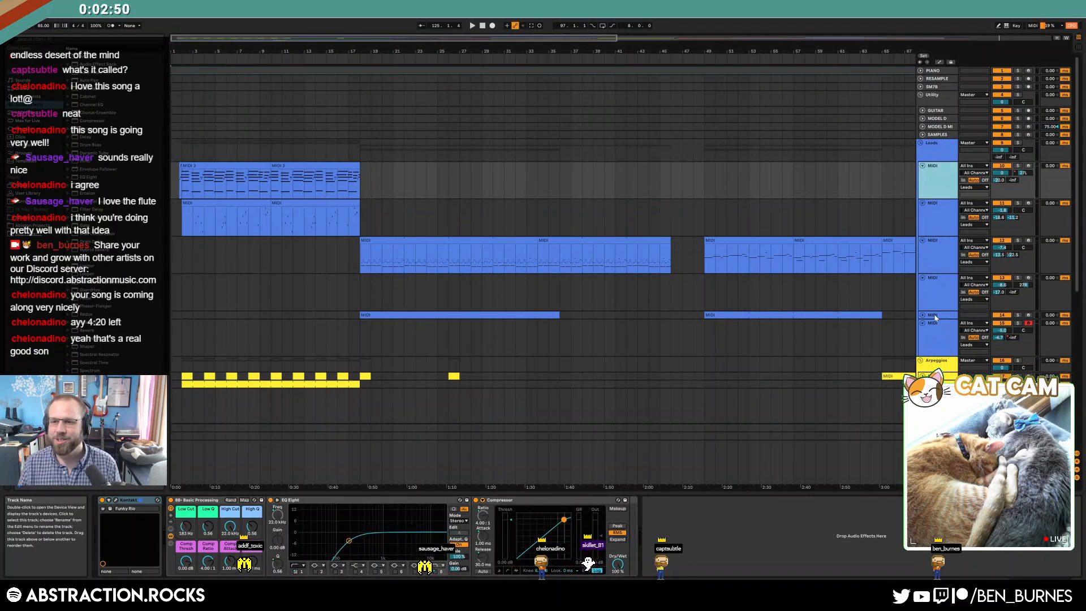
left_click(933, 320)
left_click(922, 166, "alt")
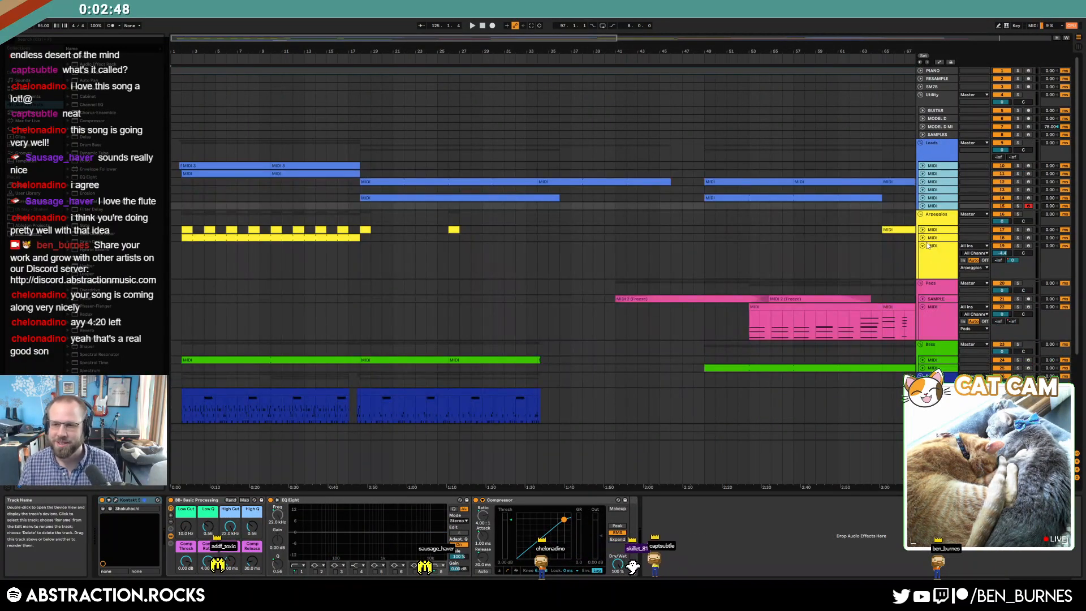
left_click(922, 279)
left_click(922, 279)
left_click(922, 350)
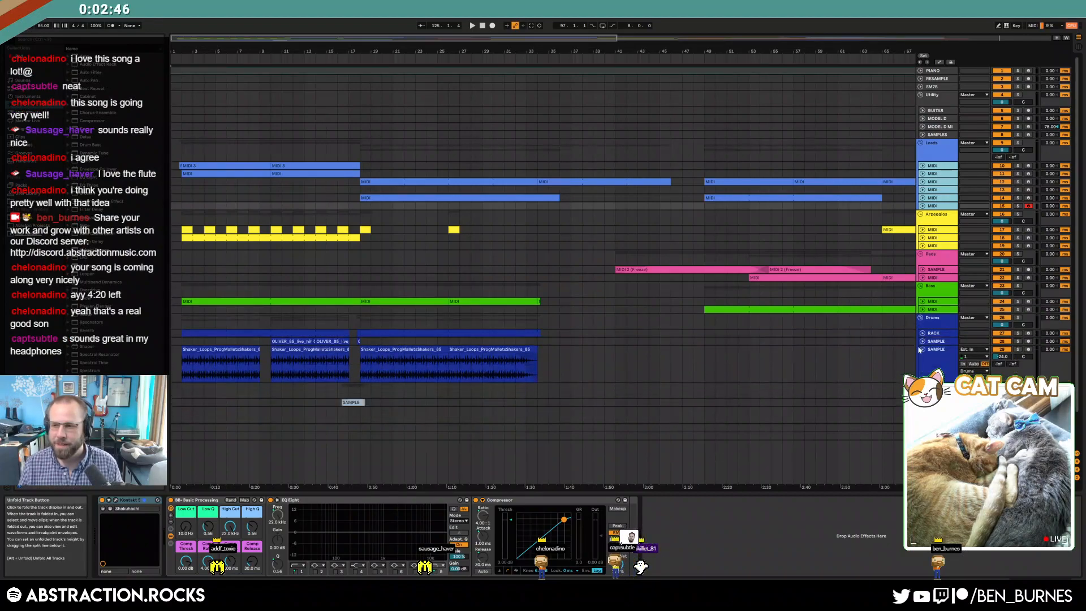
left_click(923, 350)
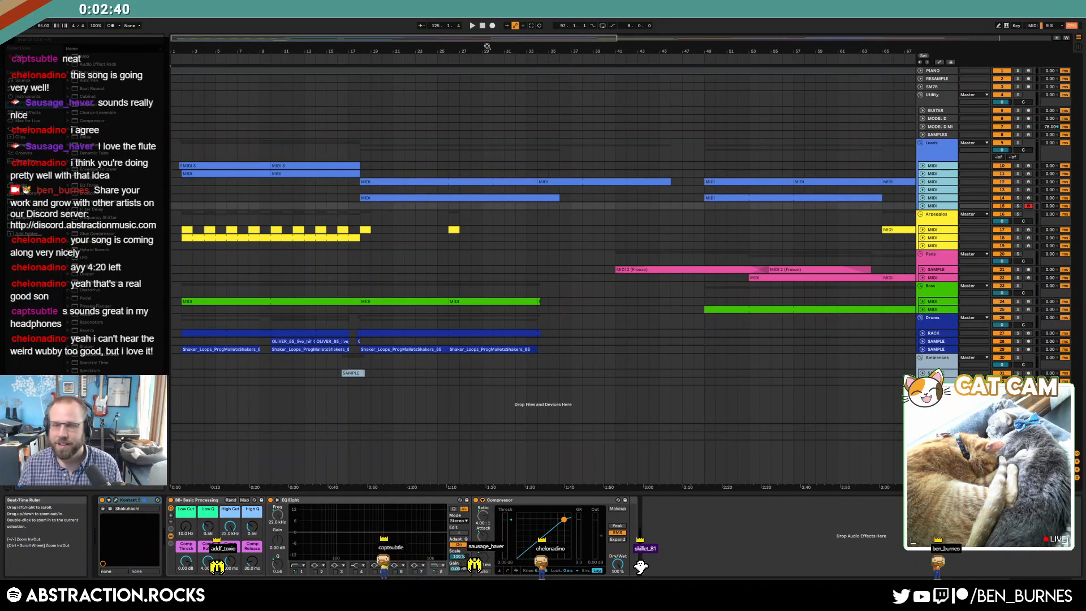
left_click(482, 26)
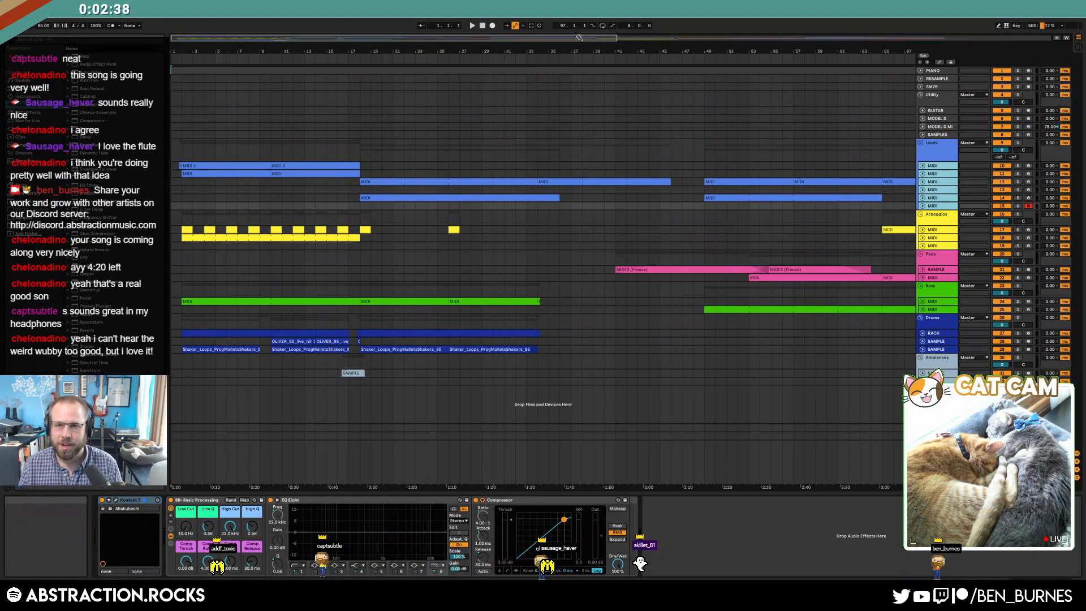
double_click(754, 51)
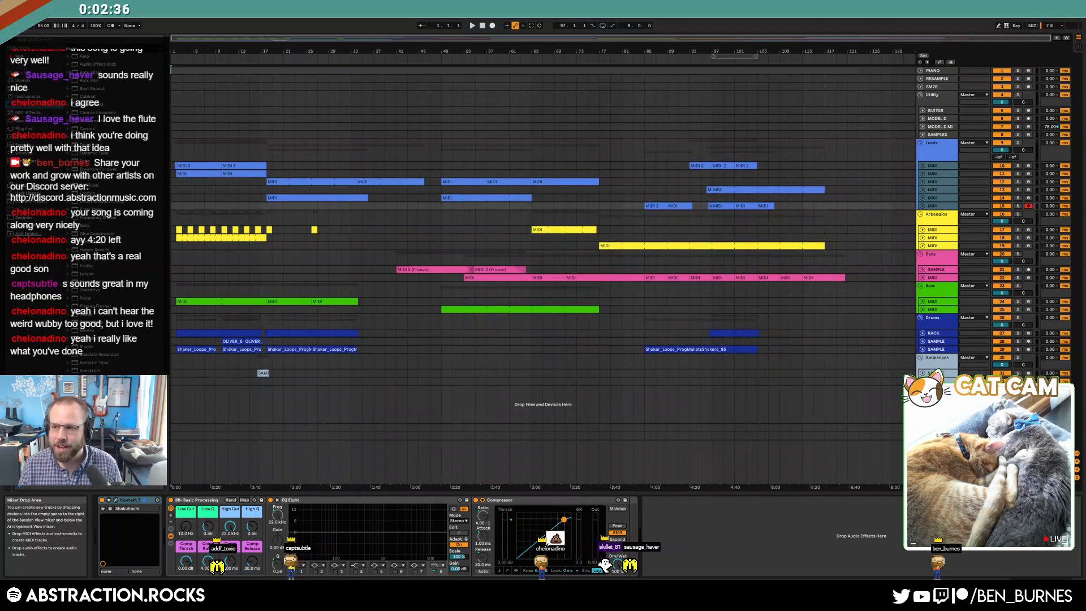
- Add a Compressor after Supermassive on the master and play the song from about bar 110.5
left_click(476, 438)
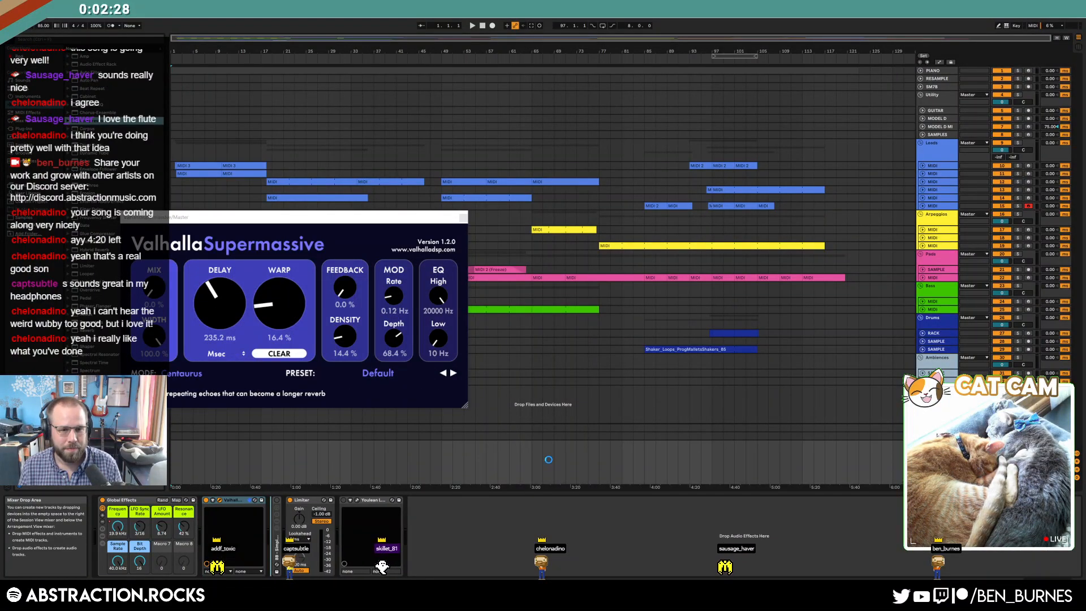
left_click(788, 468)
key("space")
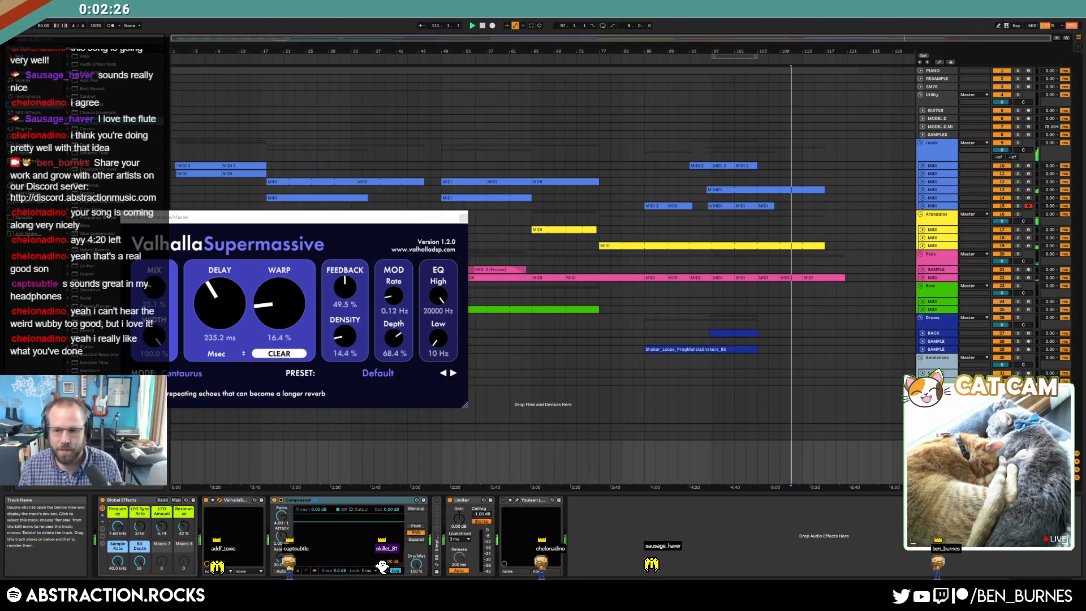
- Play the song from about bar 107 and set the master Compressor's ratio to about 1.7:1, turn Makeup on and bring Dry/Wet to 0%
left_click(770, 461)
key("space")
key("space")
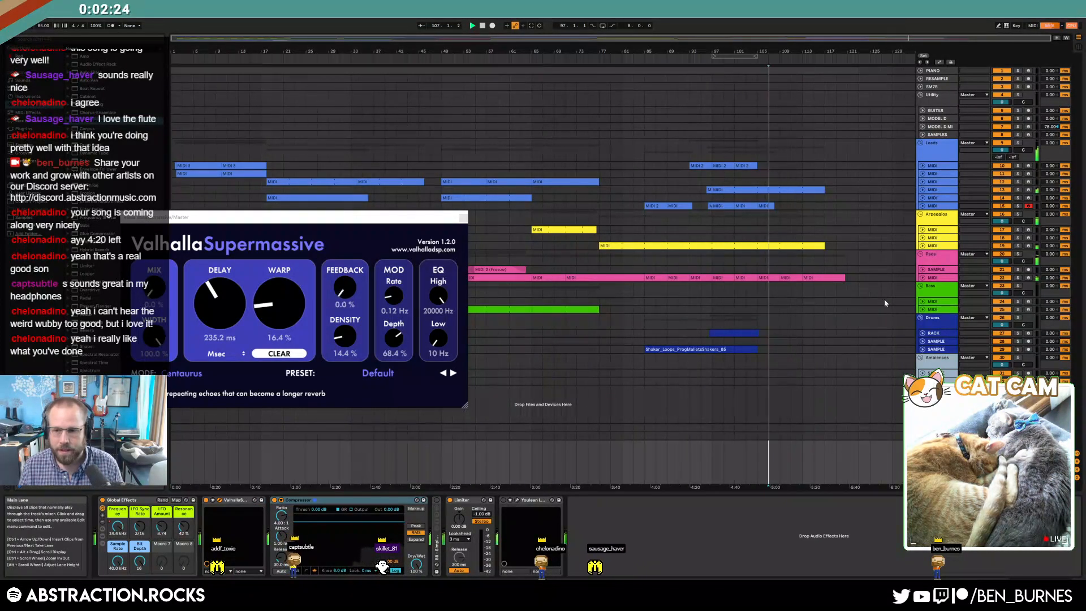
left_click(922, 277)
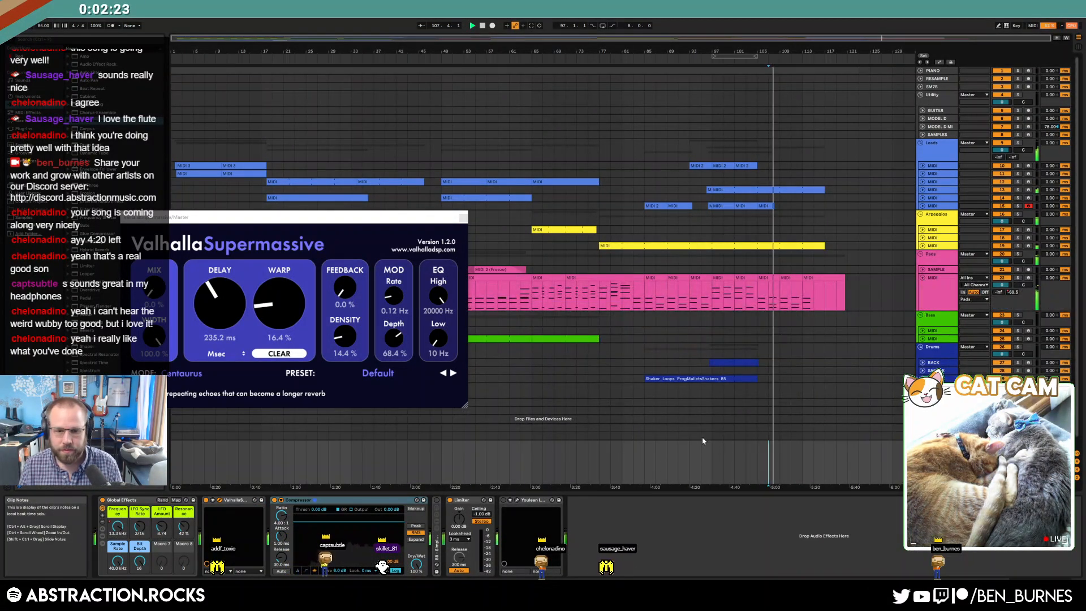
left_click_drag(281, 516, 281, 549)
left_click(416, 509)
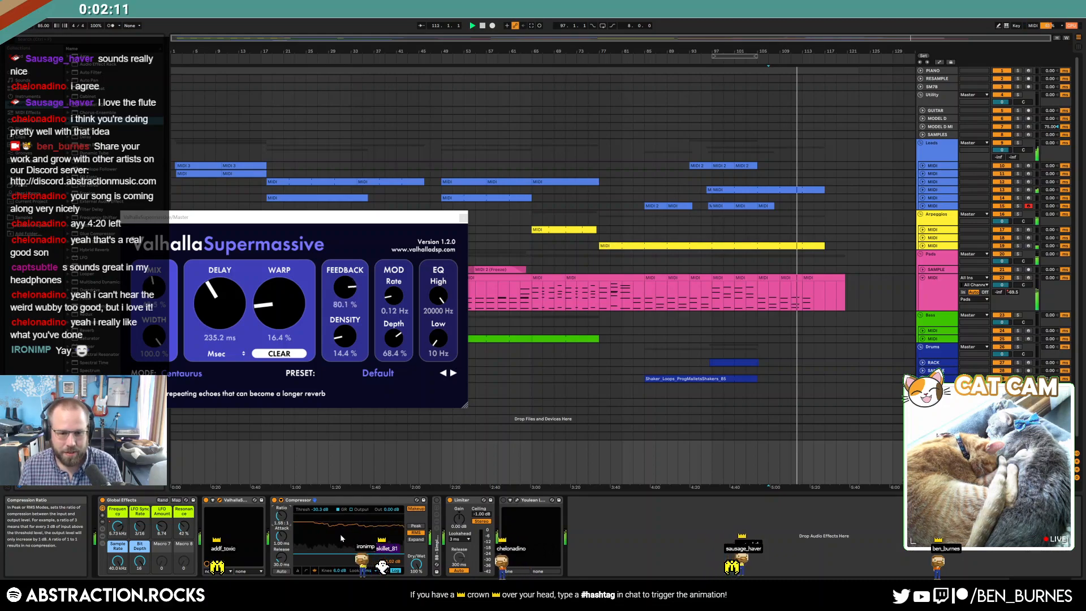
left_click_drag(416, 565, 416, 607)
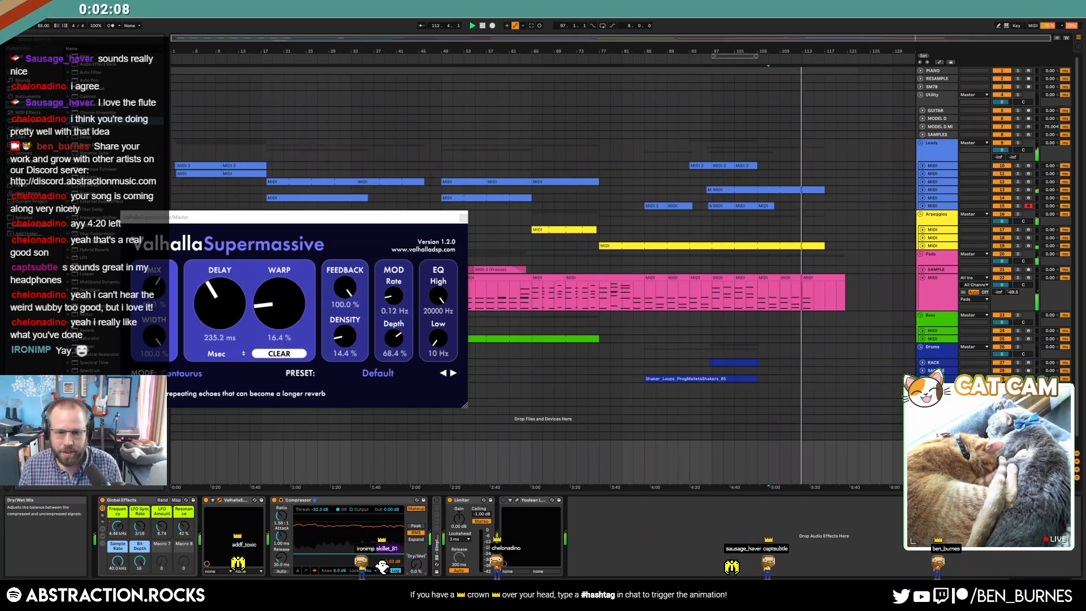
- Automate the master Compressor's Dry/Wet to curve up from 0% at about bar 113.5, peak near bar 120 and drop back by about bar 121
key("a")
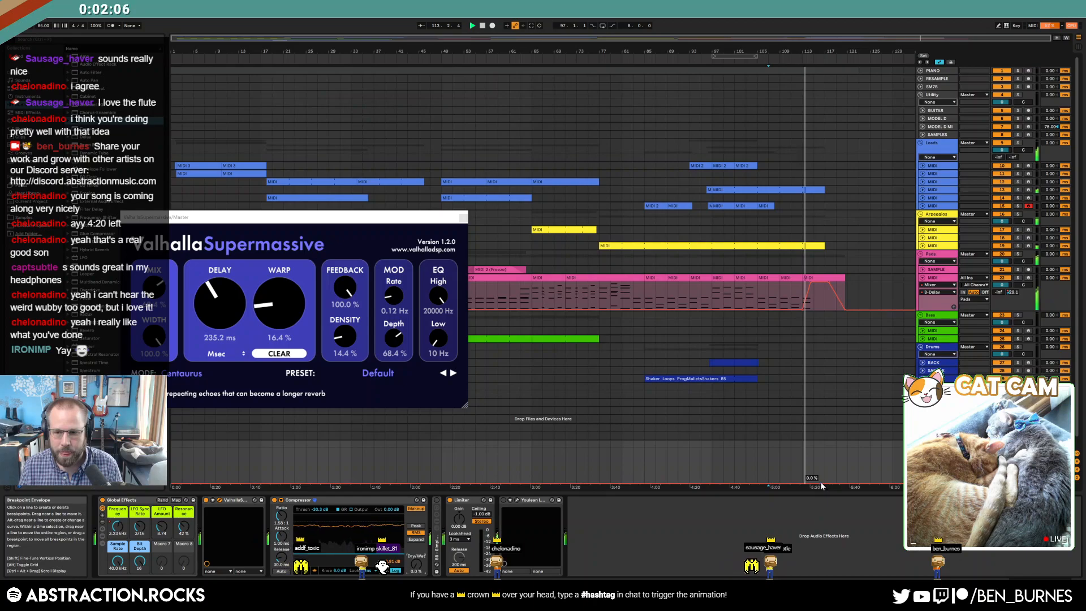
left_click_drag(849, 484, 845, 448)
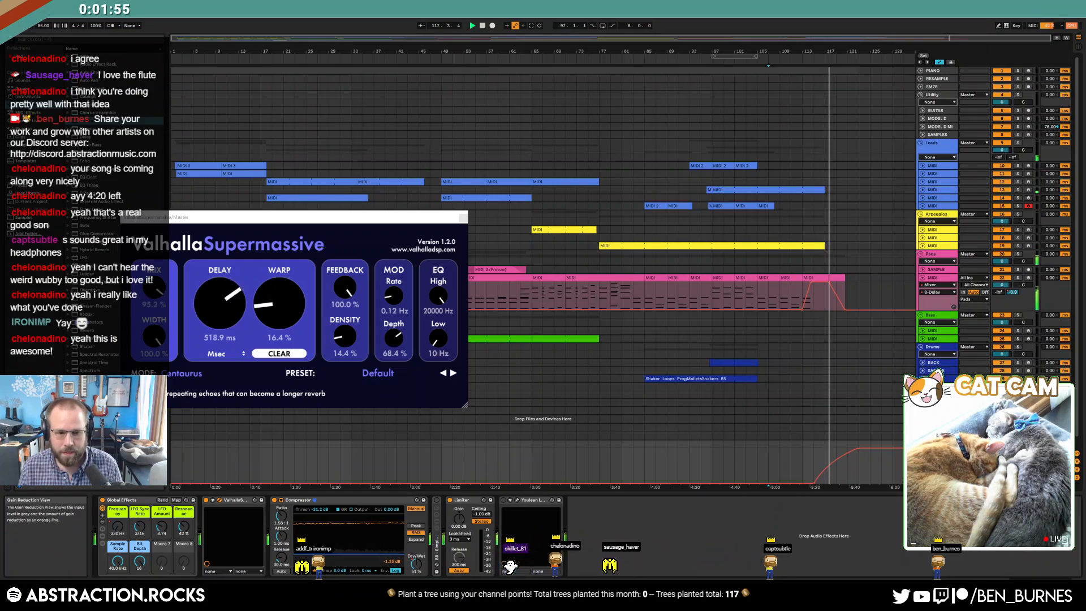
left_click_drag(280, 519, 279, 490)
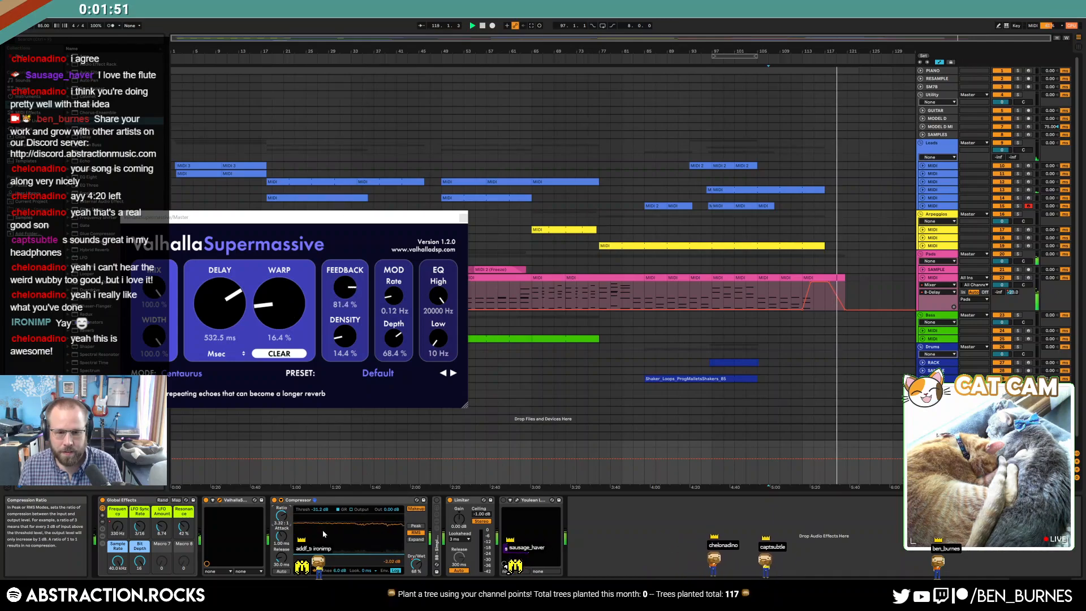
left_click(415, 564)
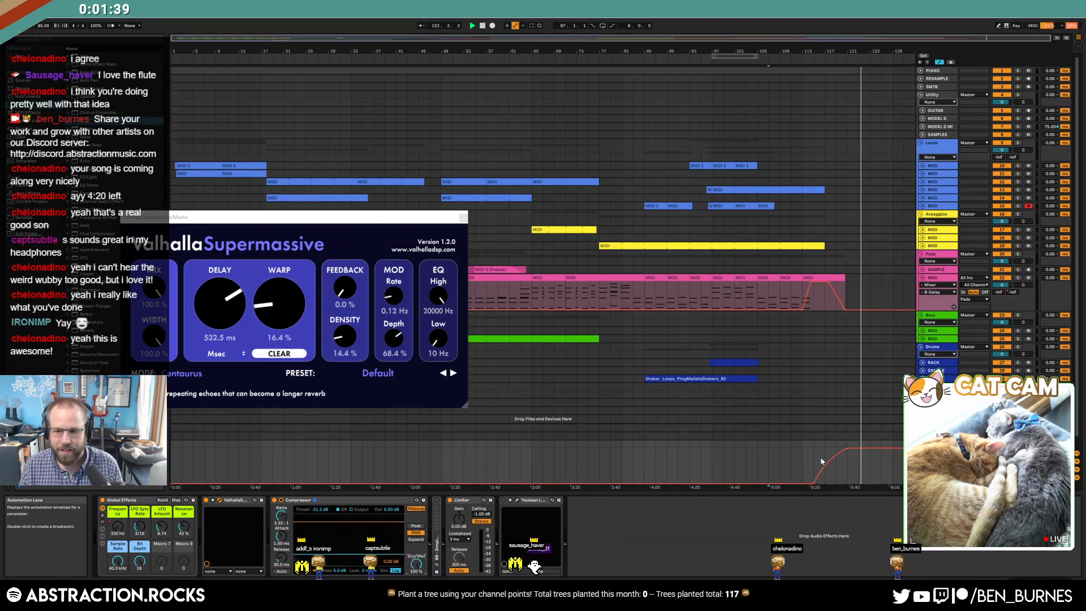
left_click(853, 448)
left_click_drag(858, 448, 857, 483)
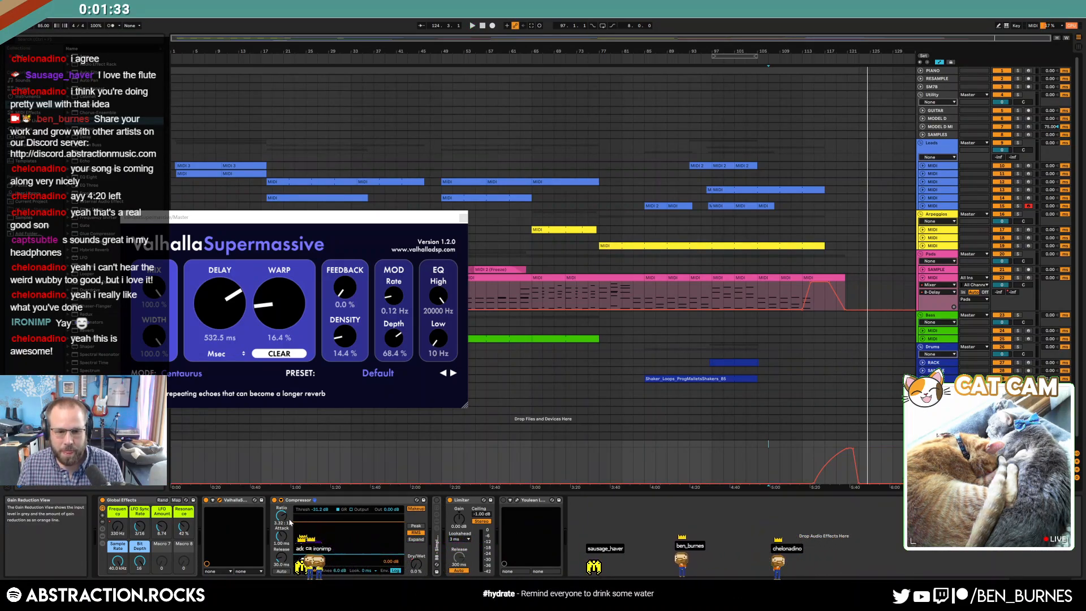
- Replay the ending from about bar 113.5, raise the master Compressor's ratio to about 25:1 and review its Dry/Wet automation
left_click(813, 471)
key("space")
key("a")
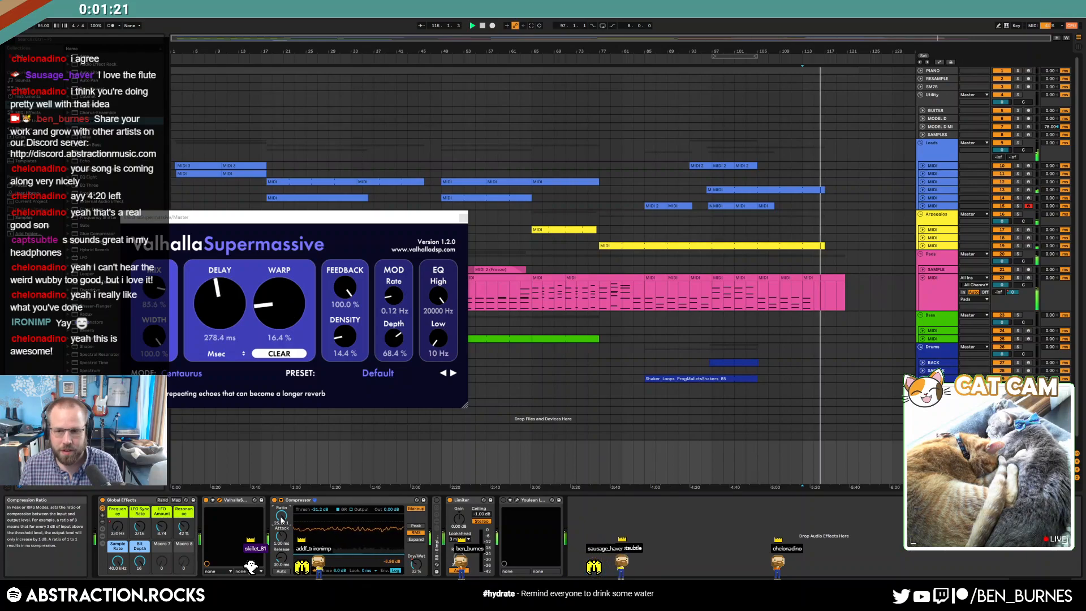
key("a")
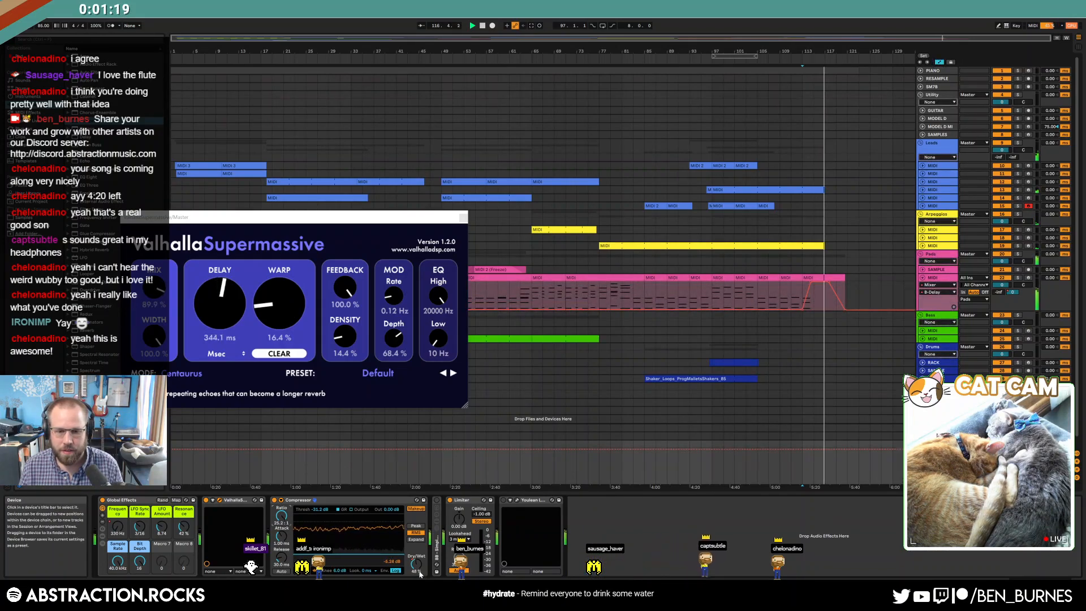
left_click(415, 564)
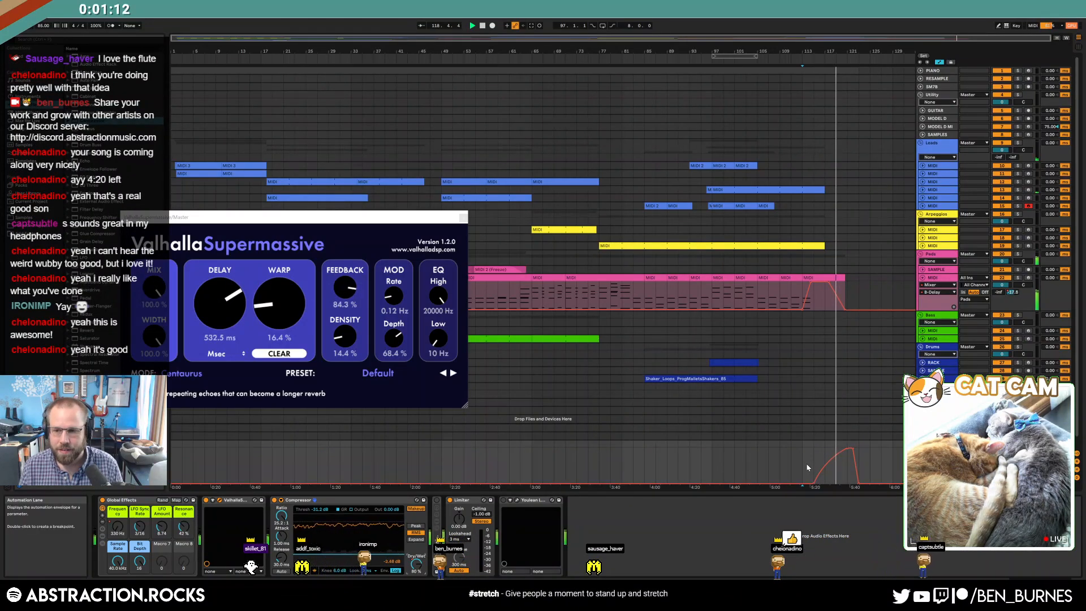
mouse_move(849, 452)
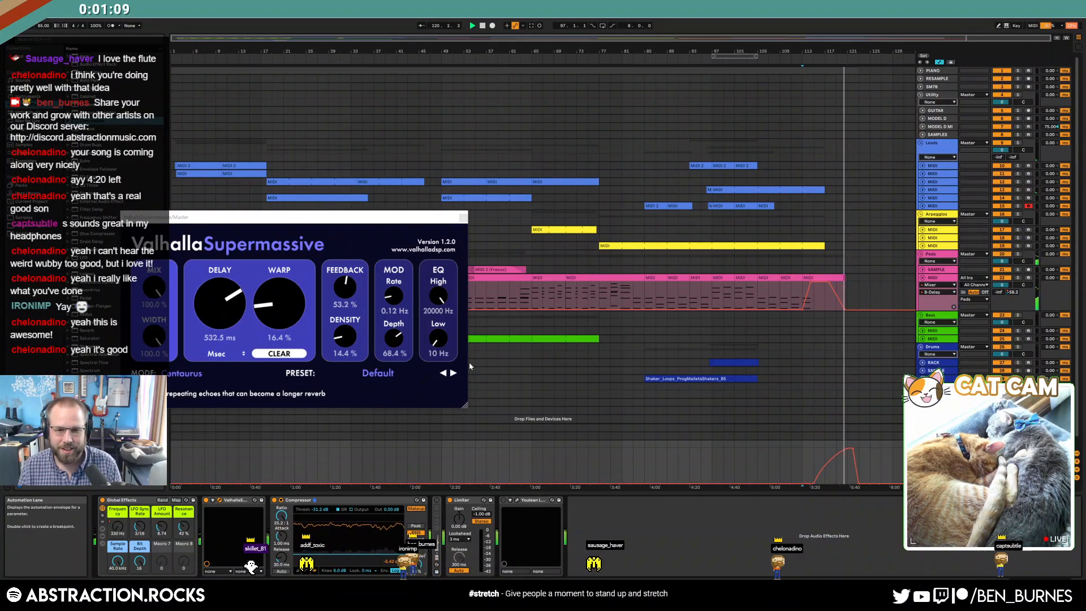
- Set the master Supermassive's EQ Low cutoff to 150 Hz and return the stopped playback position to the song's start
left_click_drag(437, 339, 434, 323)
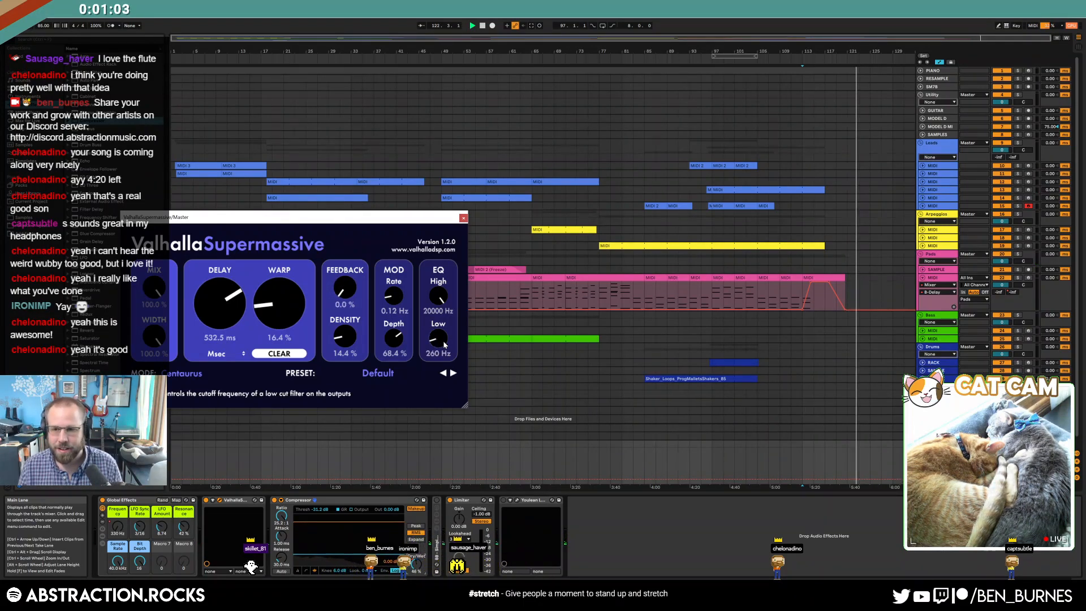
key("space")
left_click(857, 71)
key("shift+Home")
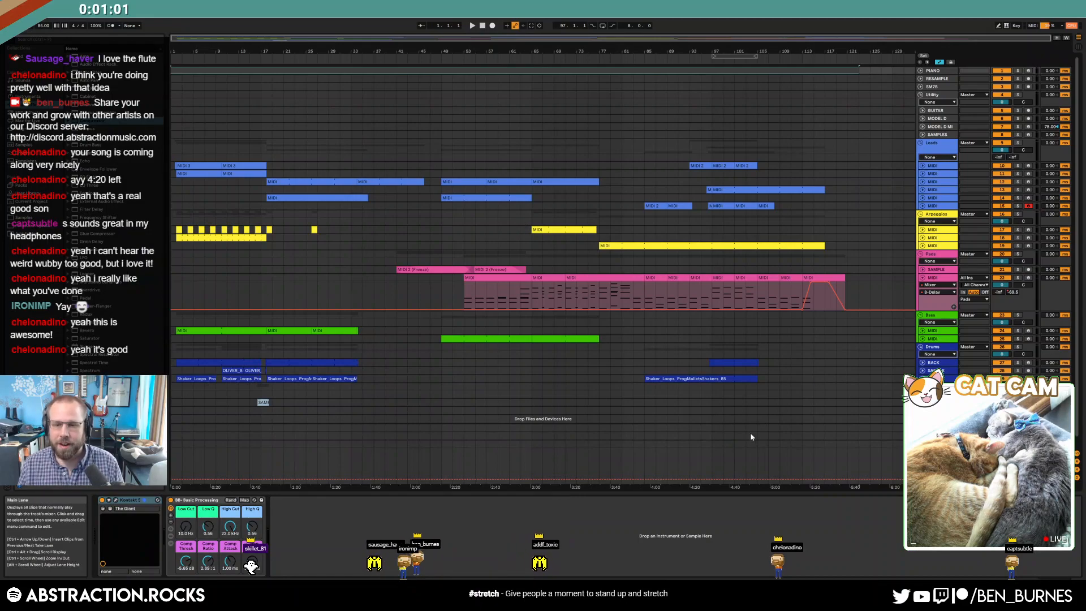
left_click(936, 452)
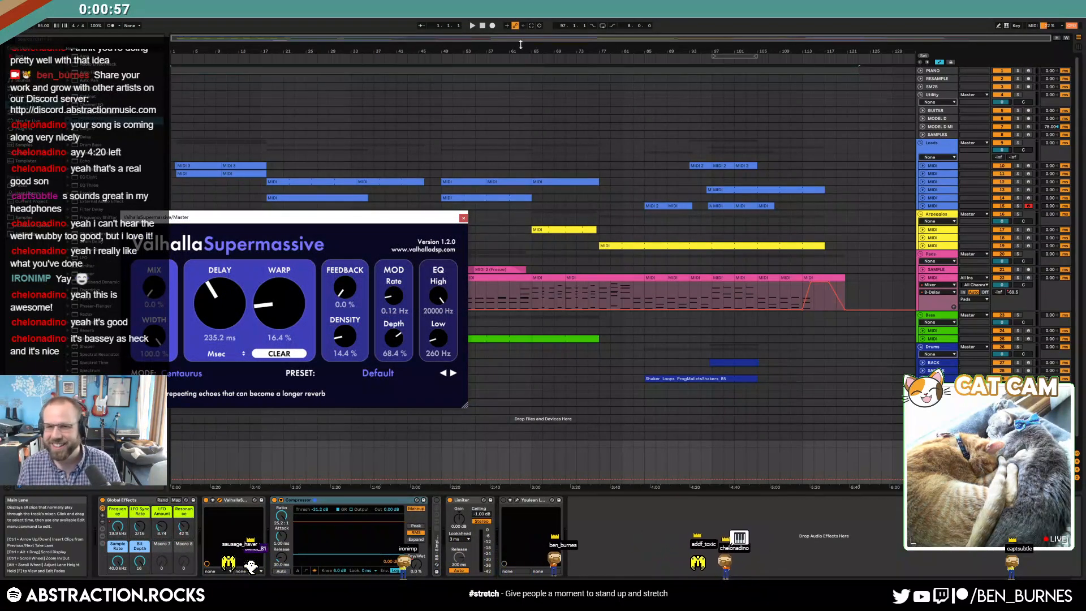
left_click_drag(439, 337, 441, 344)
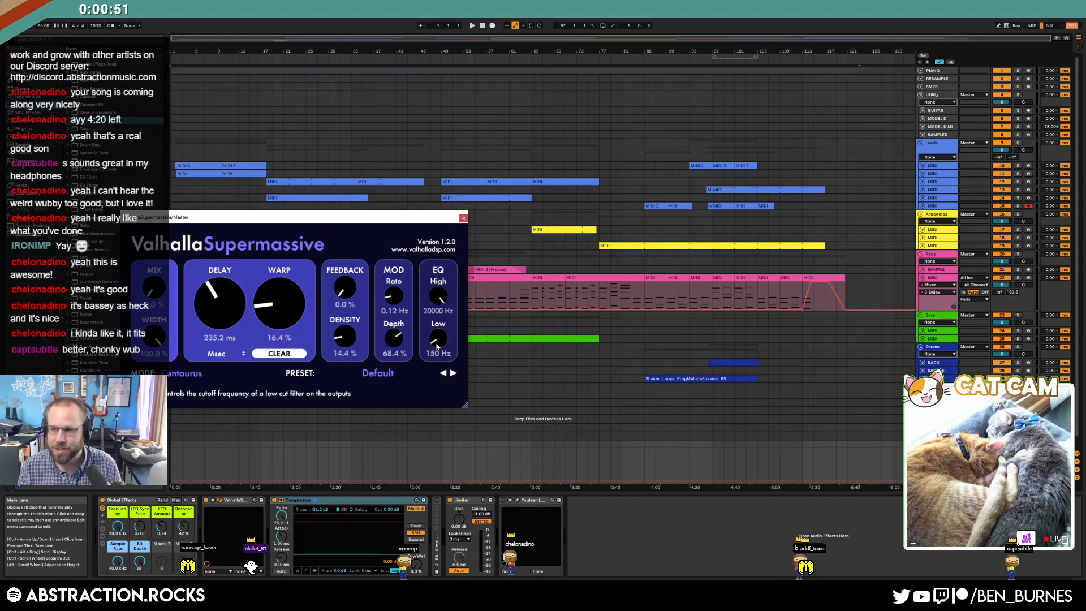
- Play the song from the beginning, replacing the Supermassive window with the master's Youlean Loudness Meter
left_click(482, 26)
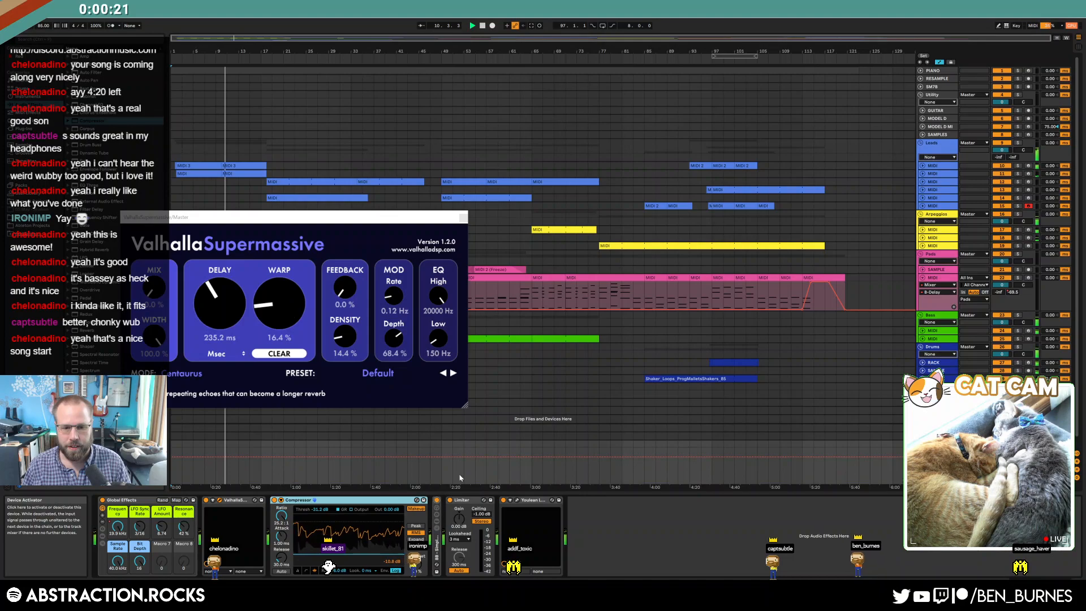
left_click(463, 219)
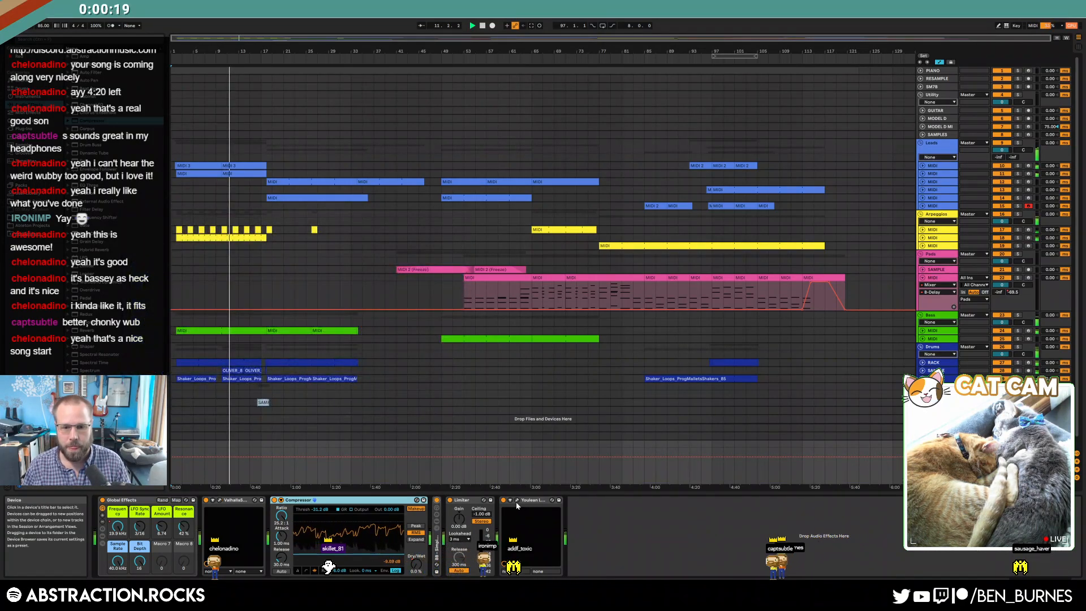
left_click(516, 501)
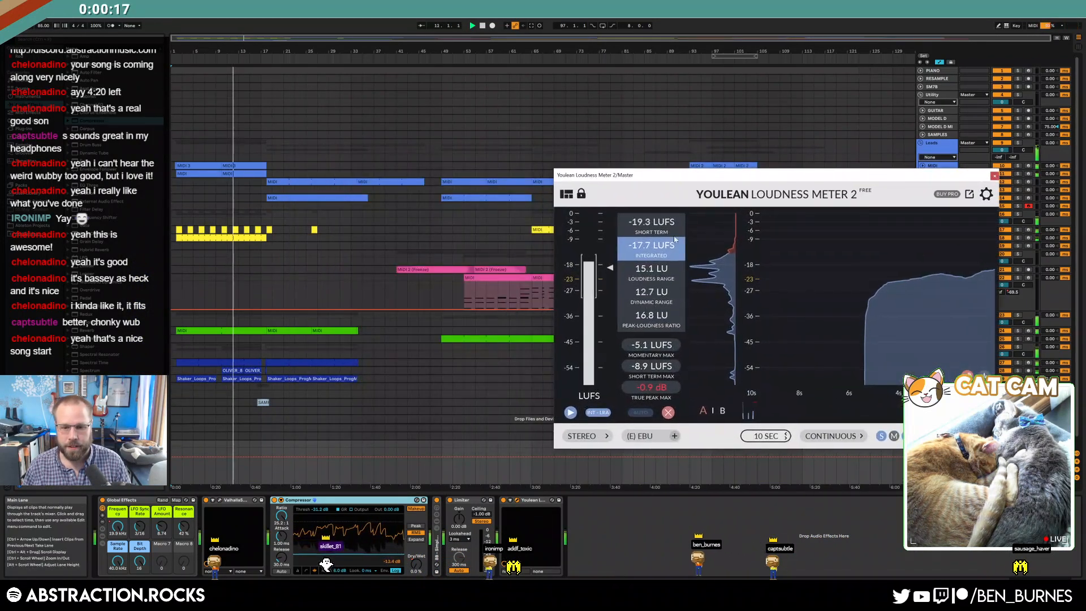
- Unfold the master's processing rack, shape its EQ Eight with slight low and high boosts and a mid dip, and adjust the Glue Compressor's Makeup
left_click(437, 536)
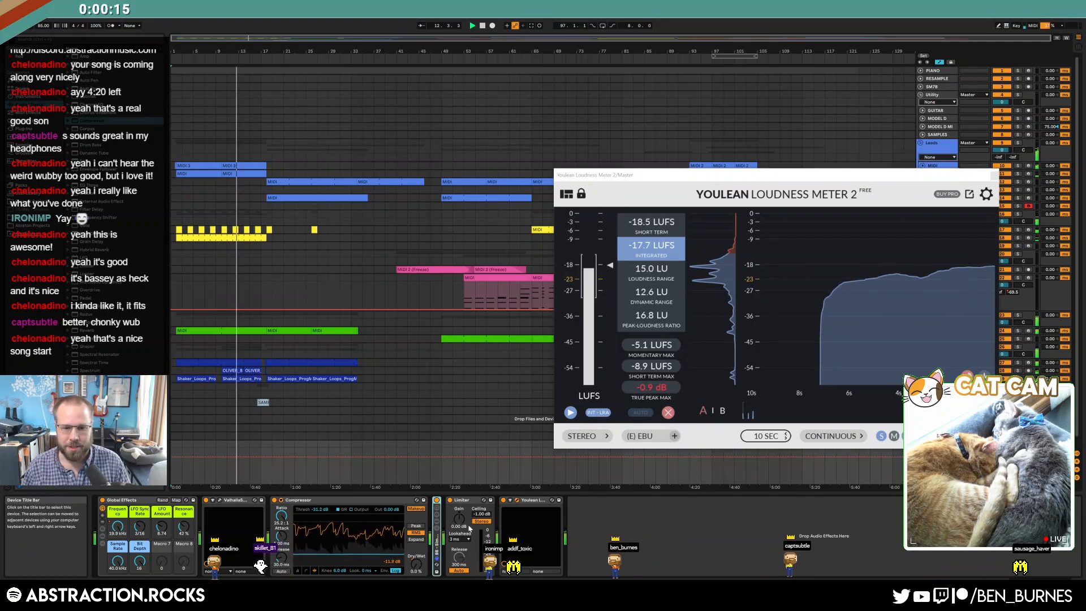
left_click(436, 520)
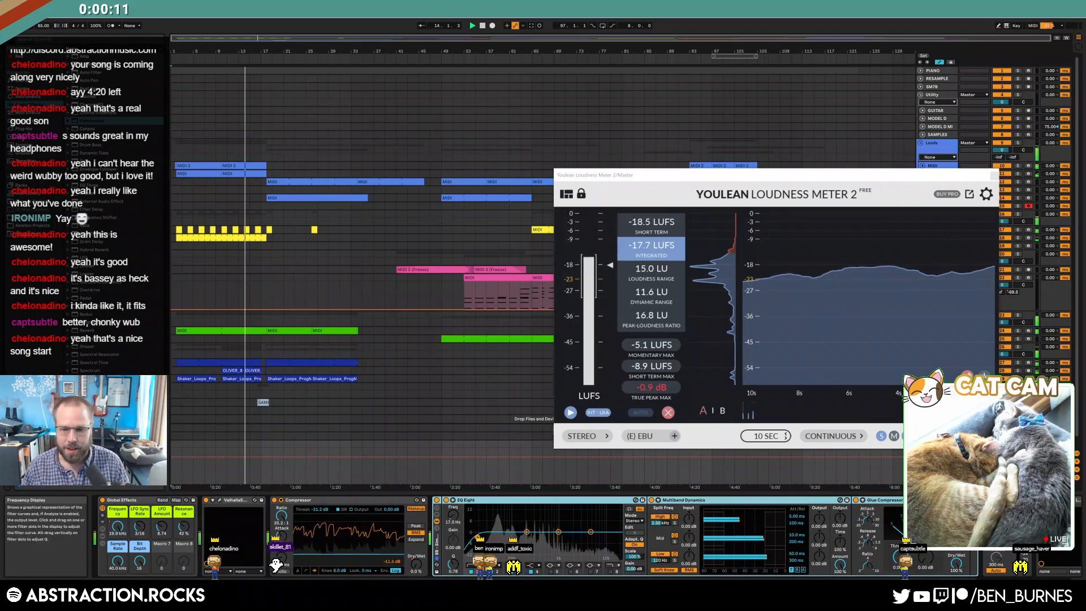
left_click_drag(1013, 588, 1018, 588)
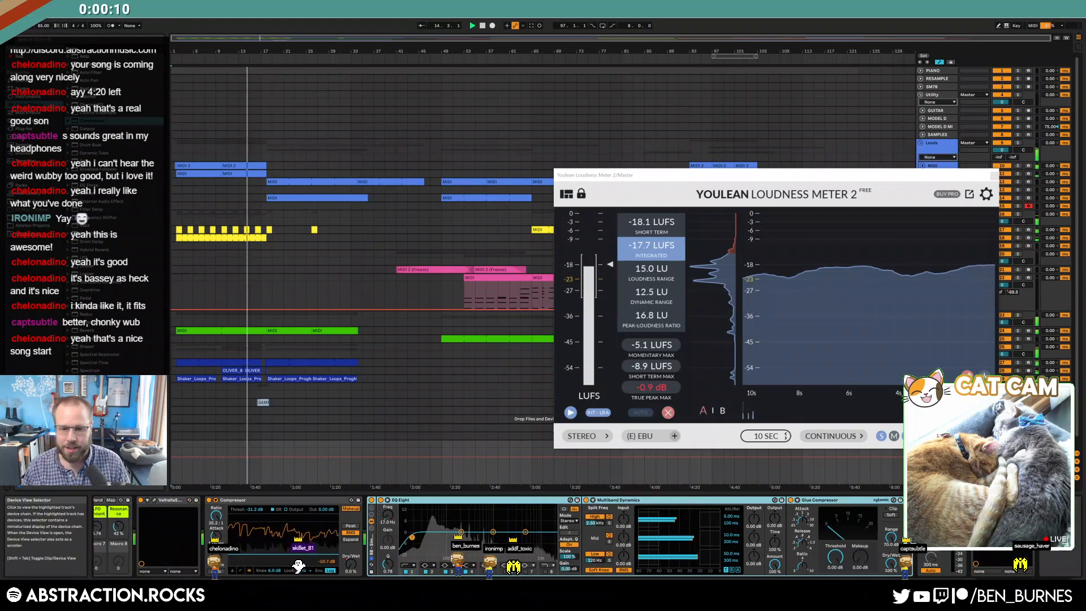
left_click(462, 532)
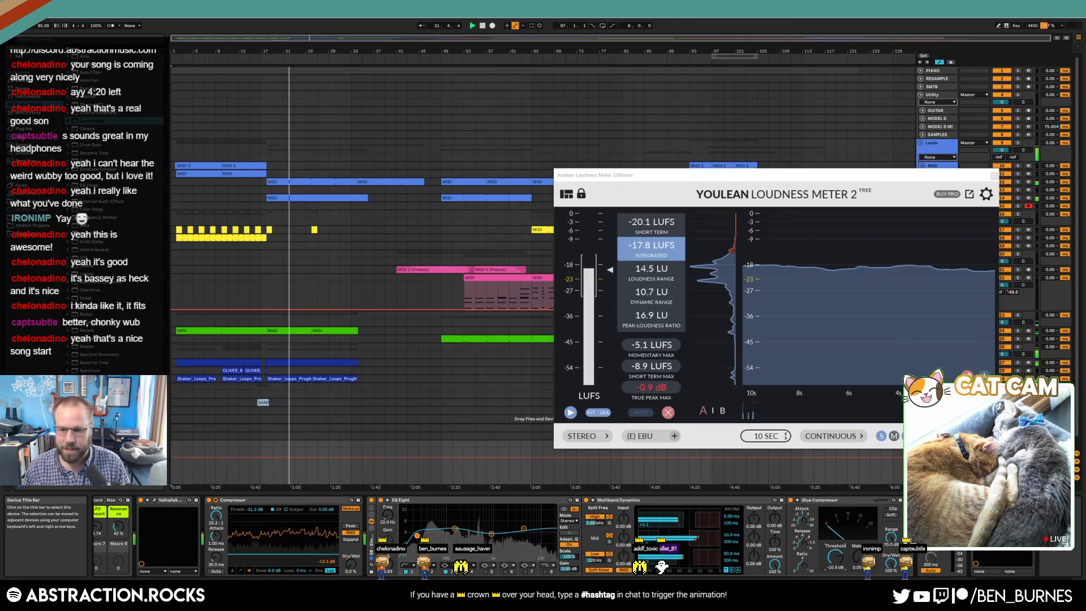
left_click_drag(852, 558, 852, 543)
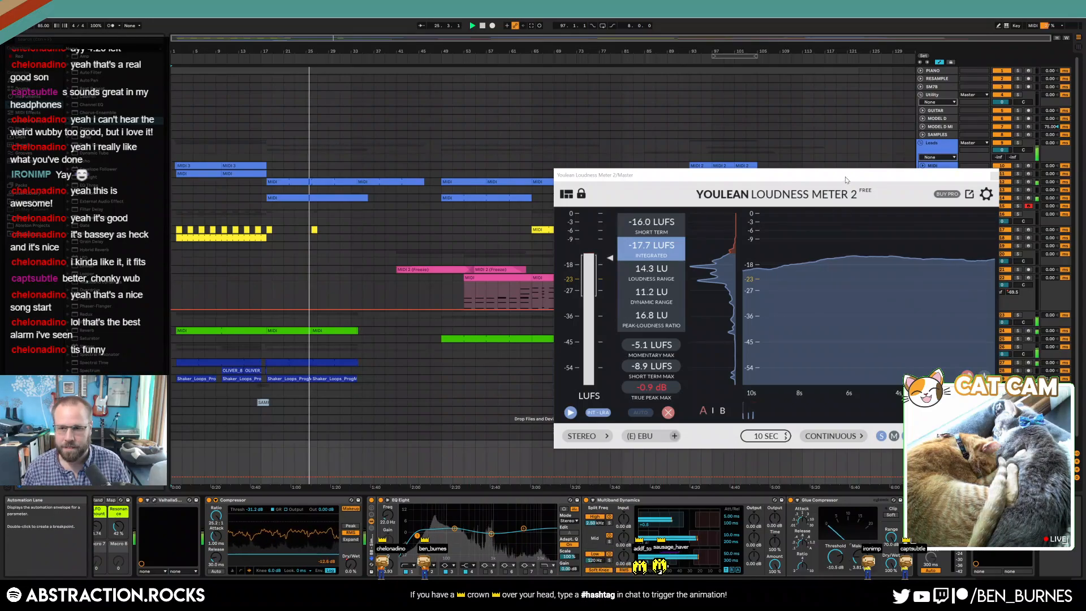
- Move the loudness meter clear of the track controls and lower the volume of both bass MIDI tracks to -3.2 dB
left_click_drag(843, 178, 725, 104)
left_click(922, 331)
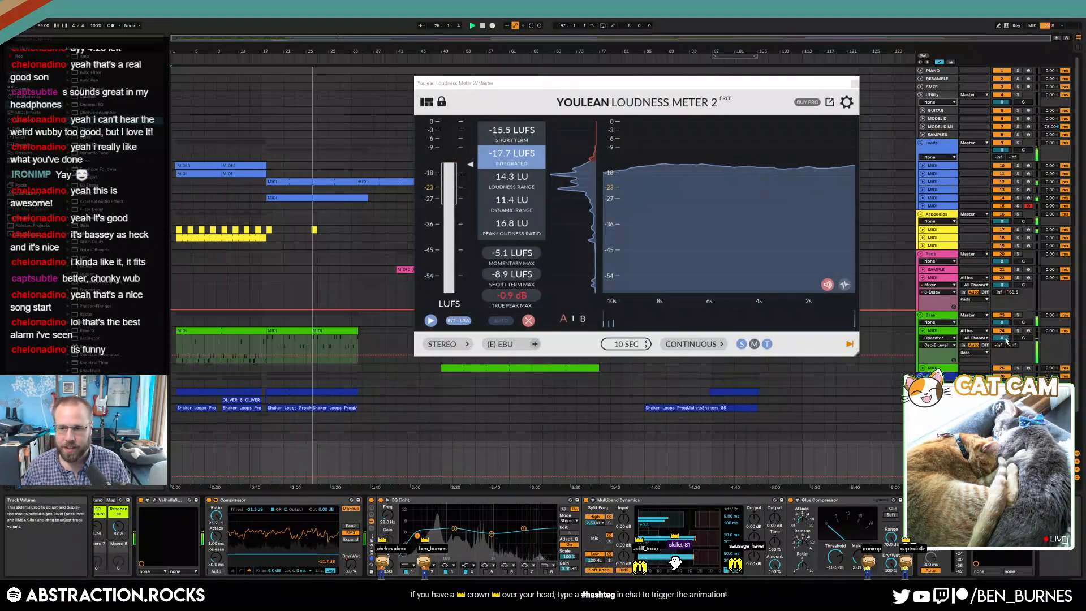
left_click_drag(1001, 337, 1001, 346)
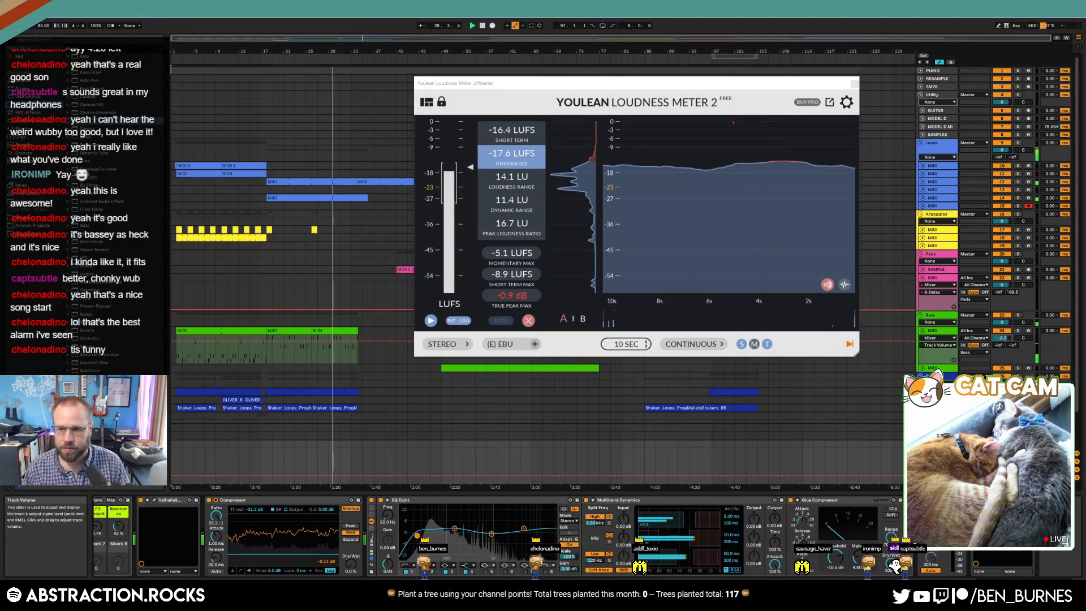
left_click(921, 368)
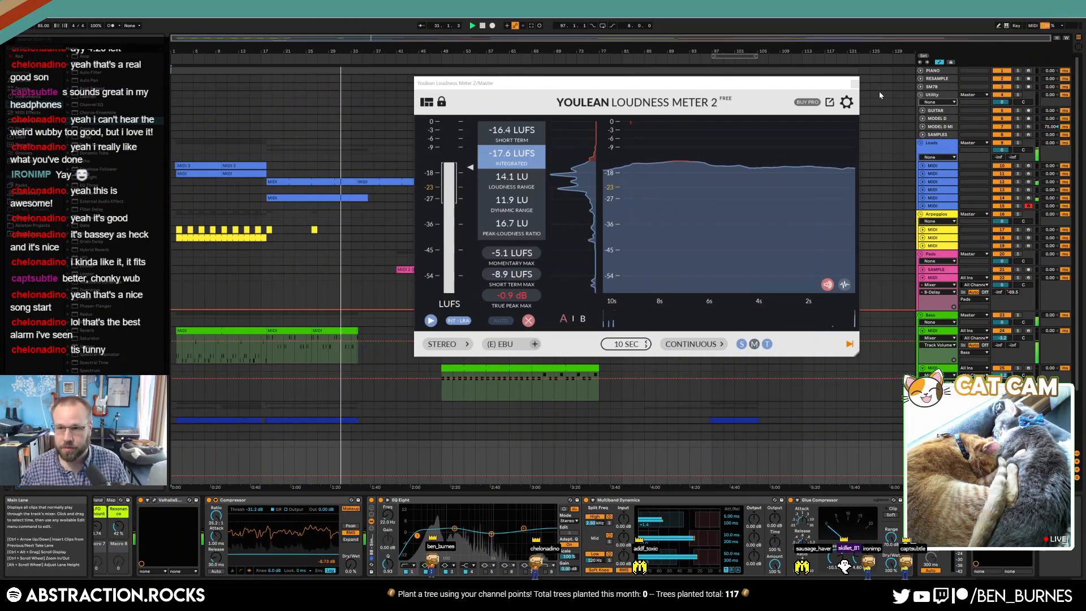
- Close the loudness meter, adjust the volume of the shaker loop sample track in the drum group, and fold that track again
left_click(855, 84)
scroll(791, 330, "down", 4)
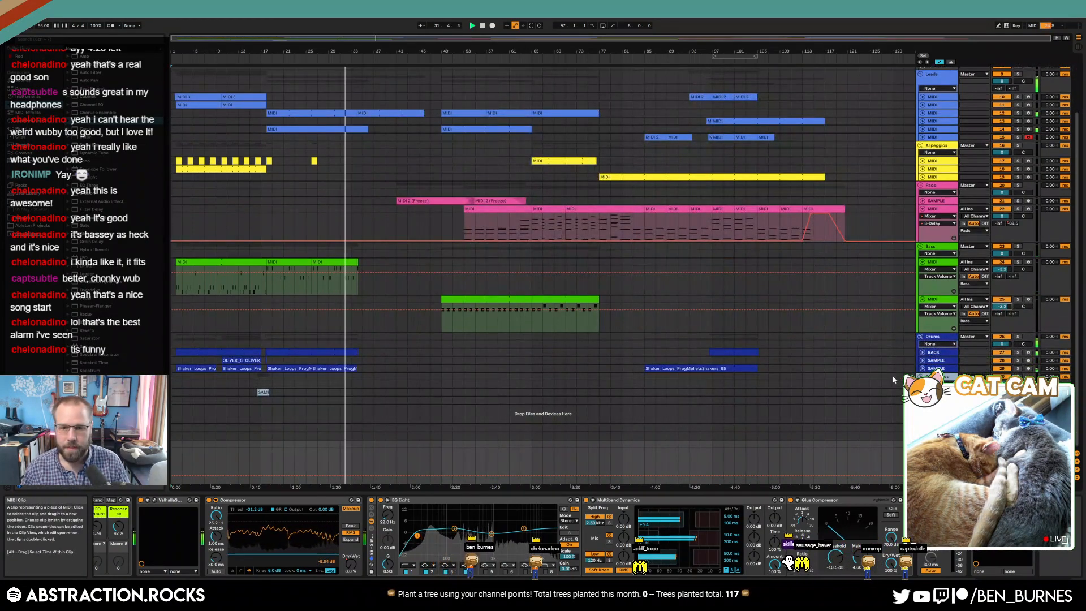
left_click(922, 368)
left_click(1001, 376)
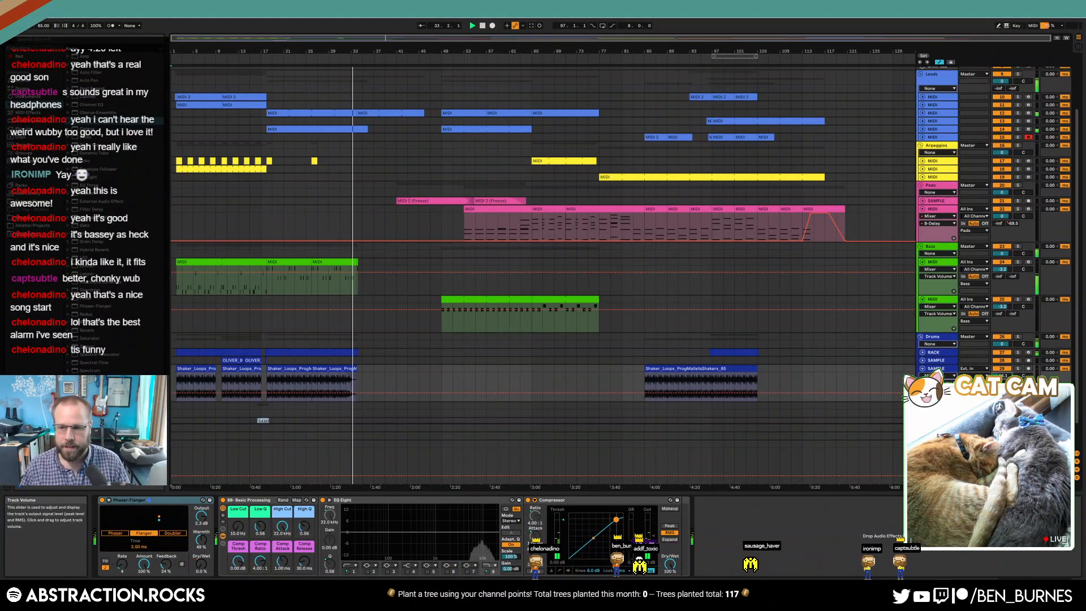
left_click(922, 368)
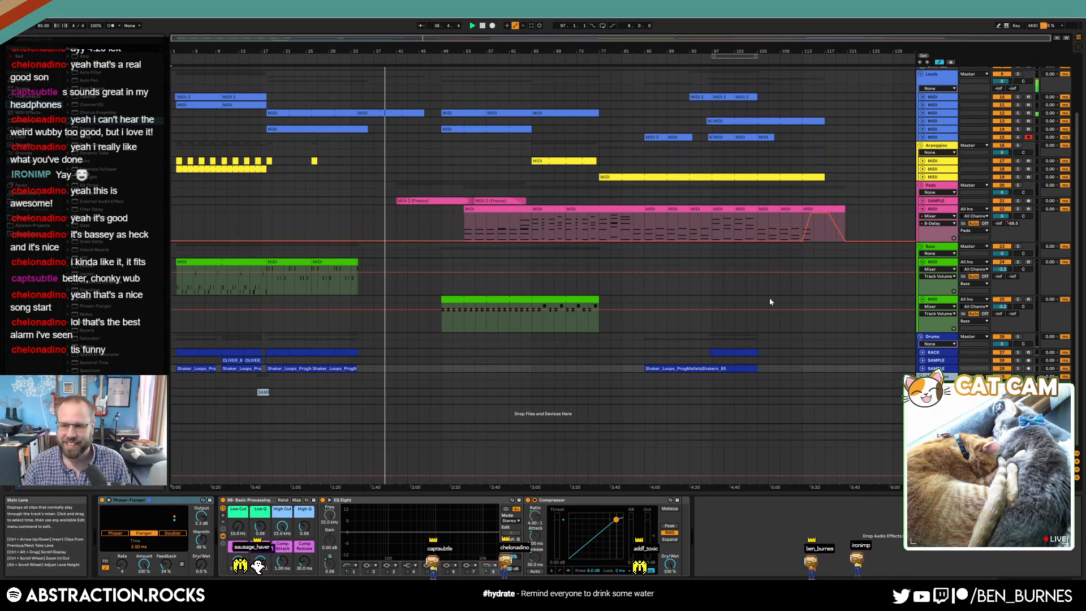
- Fold all the unfolded bass and pad tracks and collapse the Utility group
left_click(922, 299)
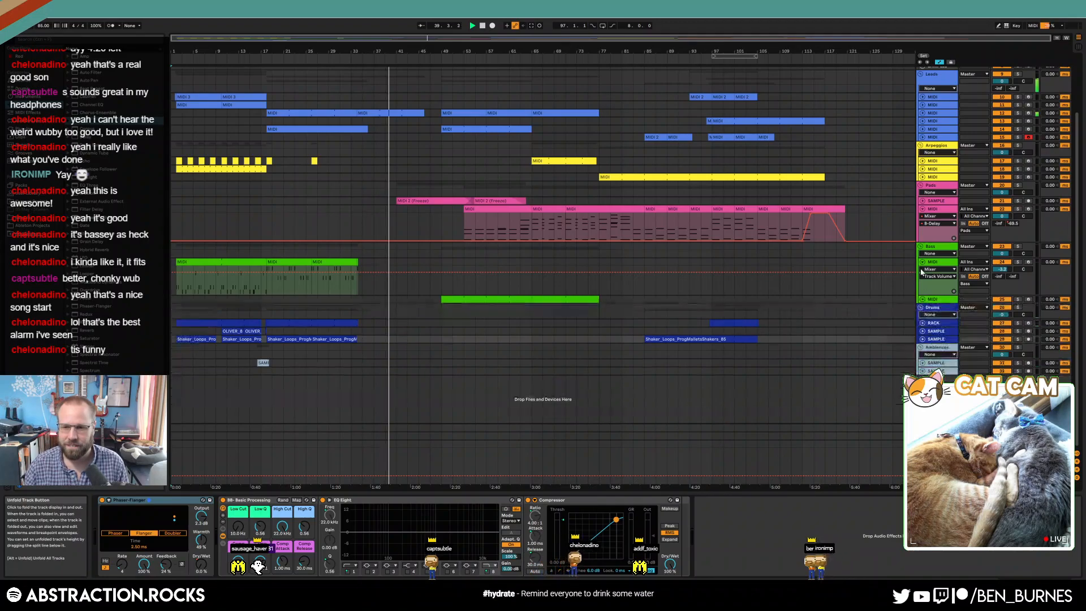
left_click(921, 262, "alt")
scroll(908, 209, "up", 3)
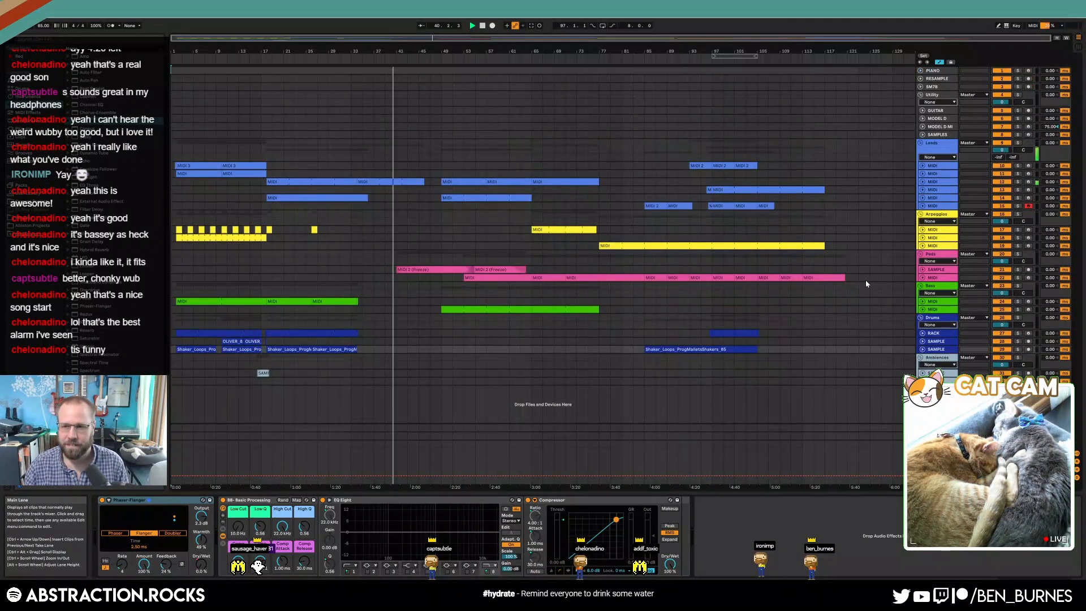
left_click(920, 95)
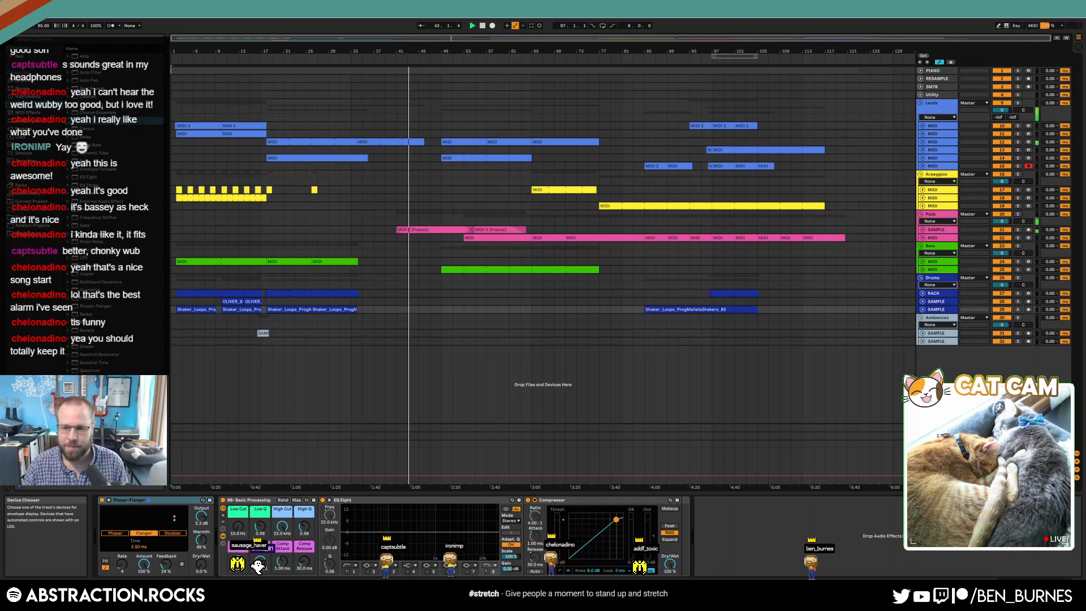
- Select the master track and reopen its Youlean Loudness Meter to check the levels during playback
left_click(937, 444)
left_click(988, 500)
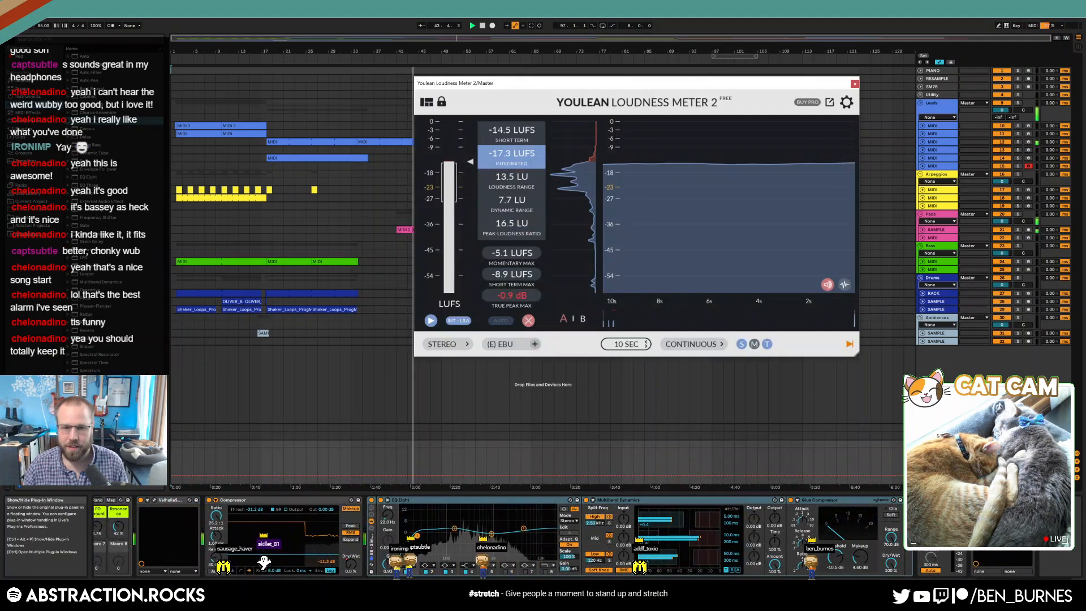
- Move the loudness meter clear of the track list, lower the second bass MIDI track's volume to -7.0 dB, and fold that track
left_click_drag(577, 84, 629, 198)
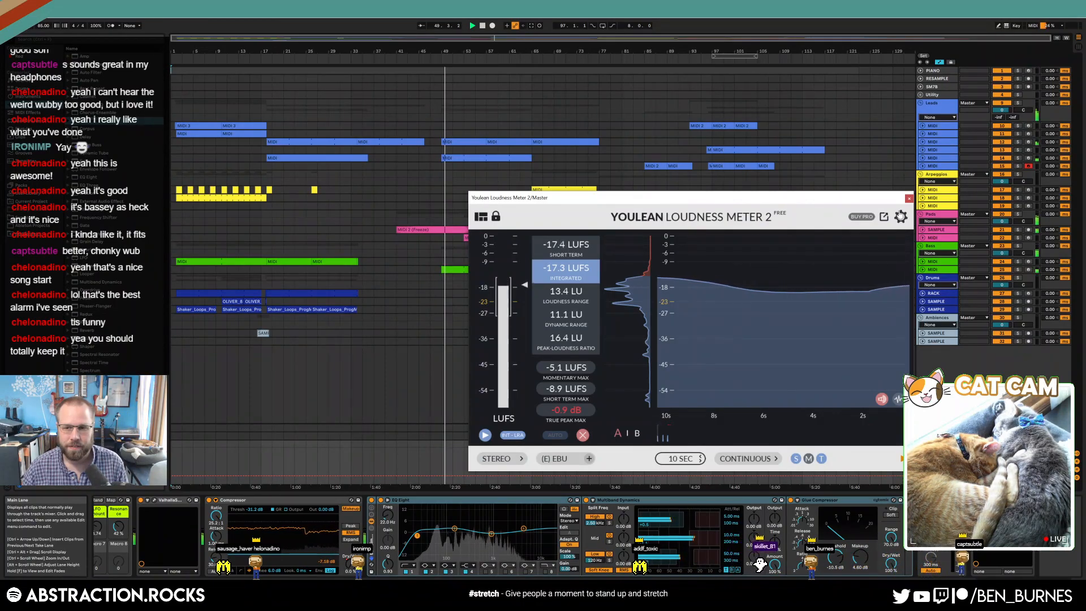
left_click_drag(860, 200, 694, 314)
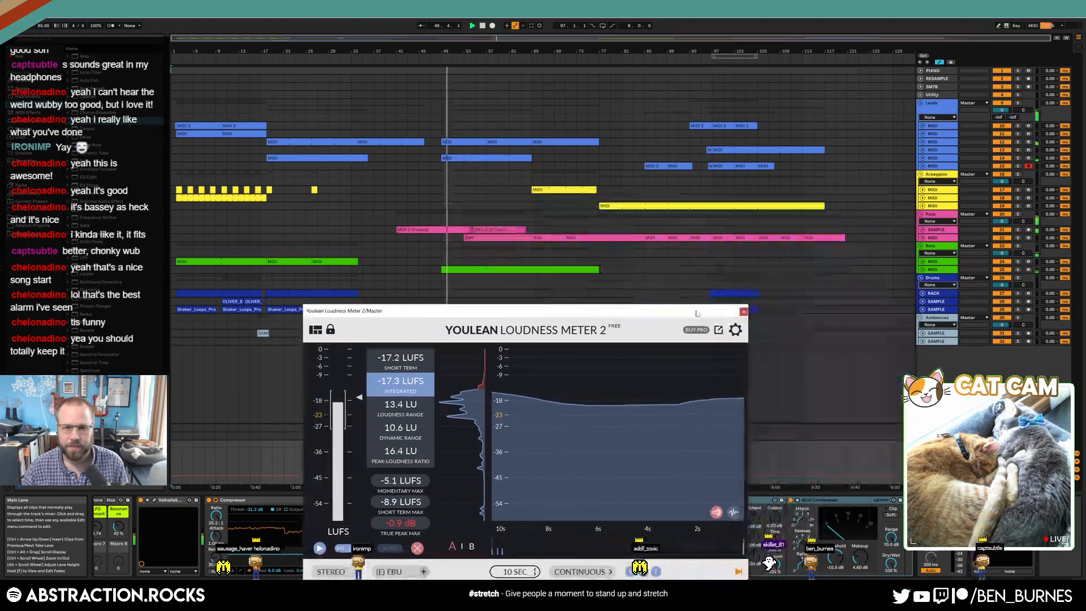
left_click(938, 270)
left_click_drag(1001, 277, 1001, 282)
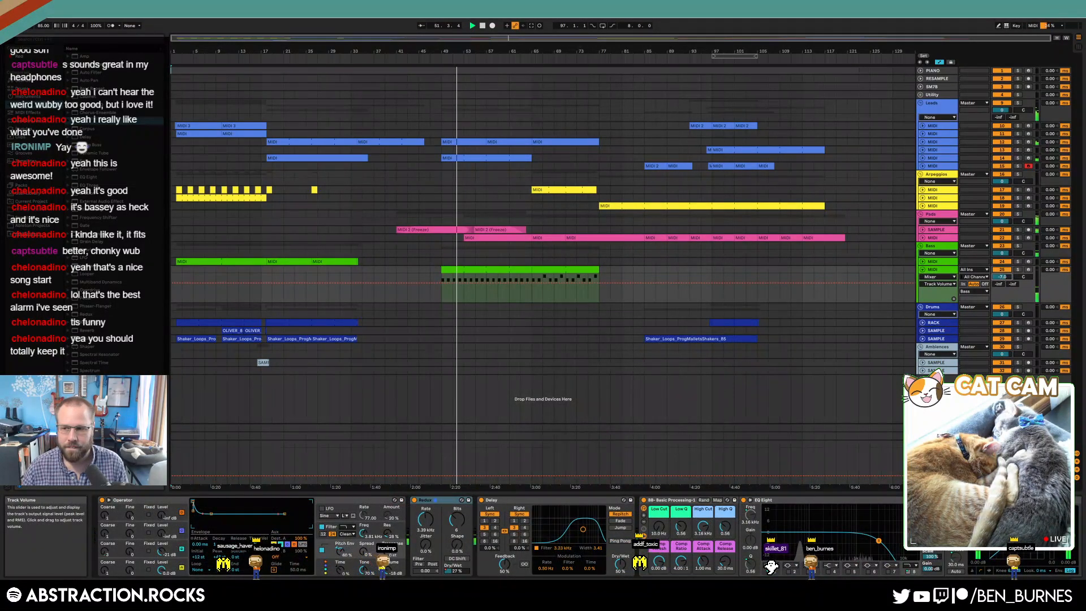
left_click(922, 270)
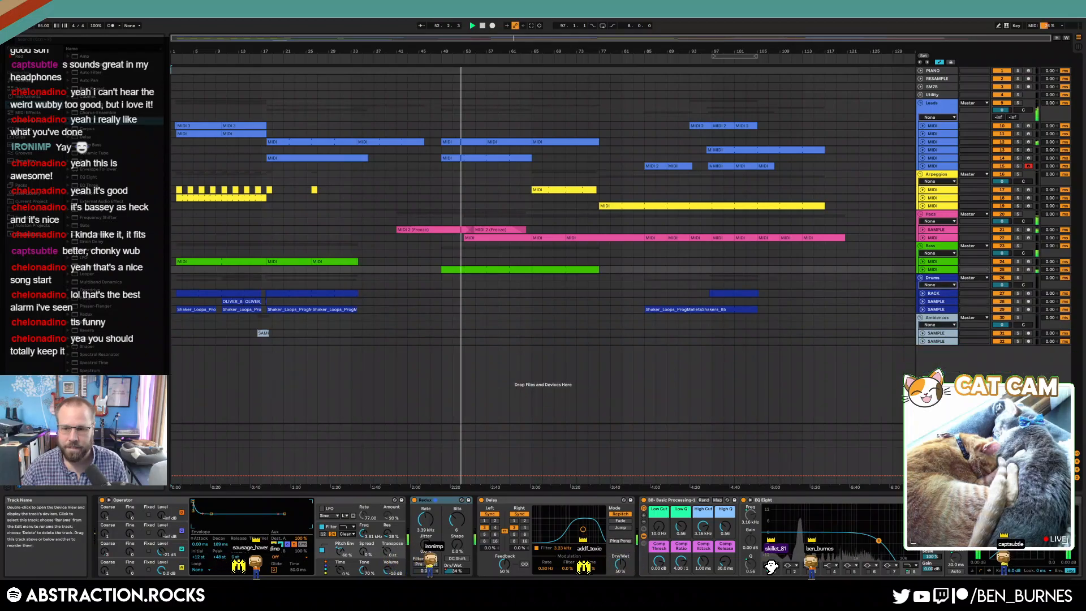
- Open the second bass track's clip starting at bar 65, shorten three of its notes together, and return to the device view
double_click(457, 268)
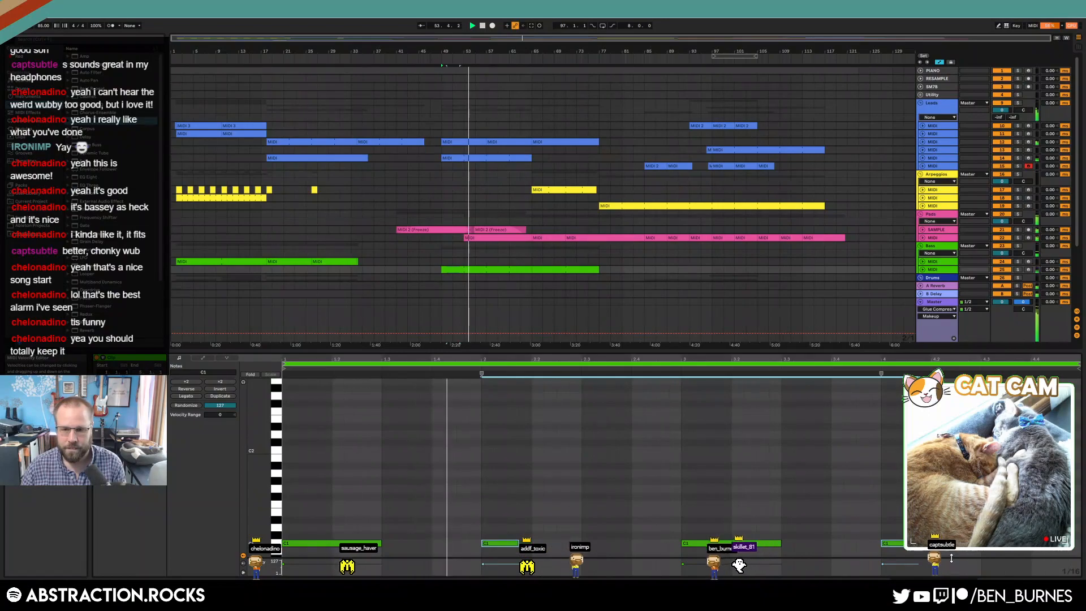
left_click(558, 269)
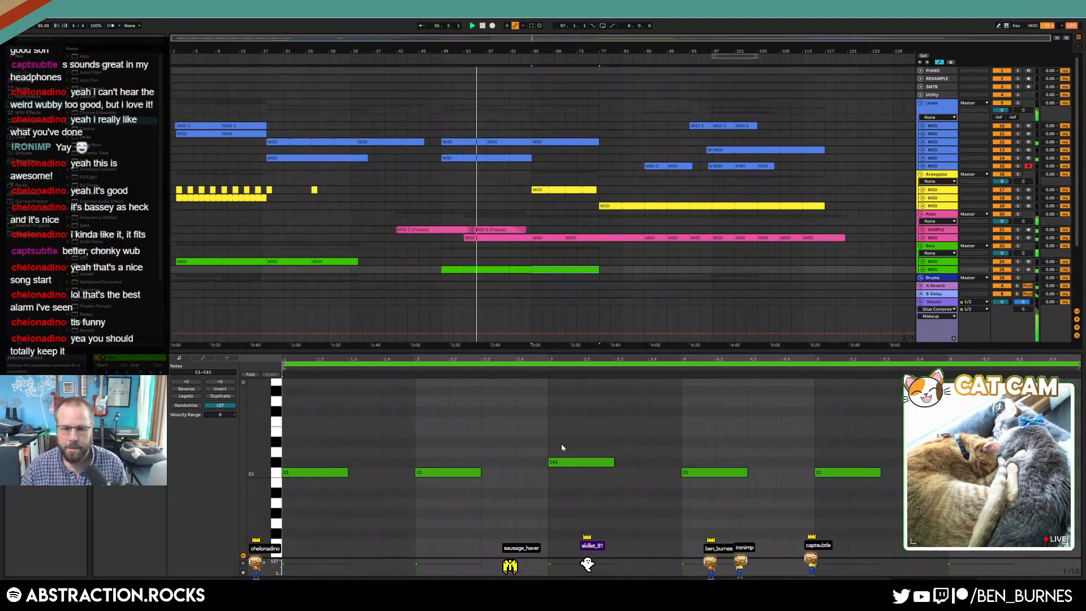
left_click(471, 472)
left_click(704, 472, "shift")
left_click(981, 462, "shift")
left_click_drag(1012, 462, 988, 462)
key("shift+Tab")
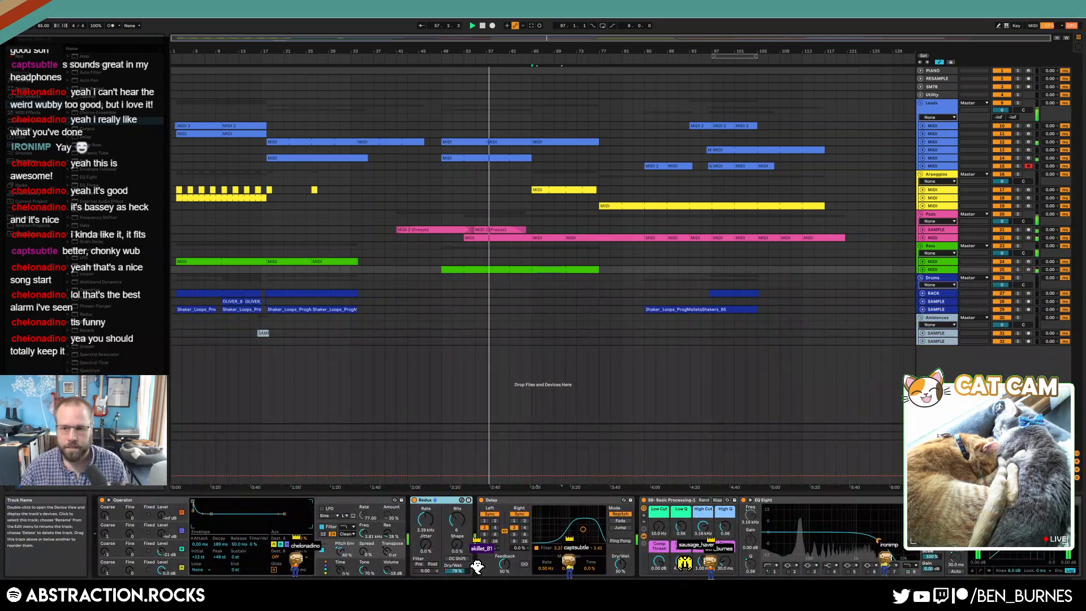
- Select the master track, check the levels in its Youlean Loudness Meter, and close the meter
left_click(933, 445)
left_click_drag(602, 311, 609, 287)
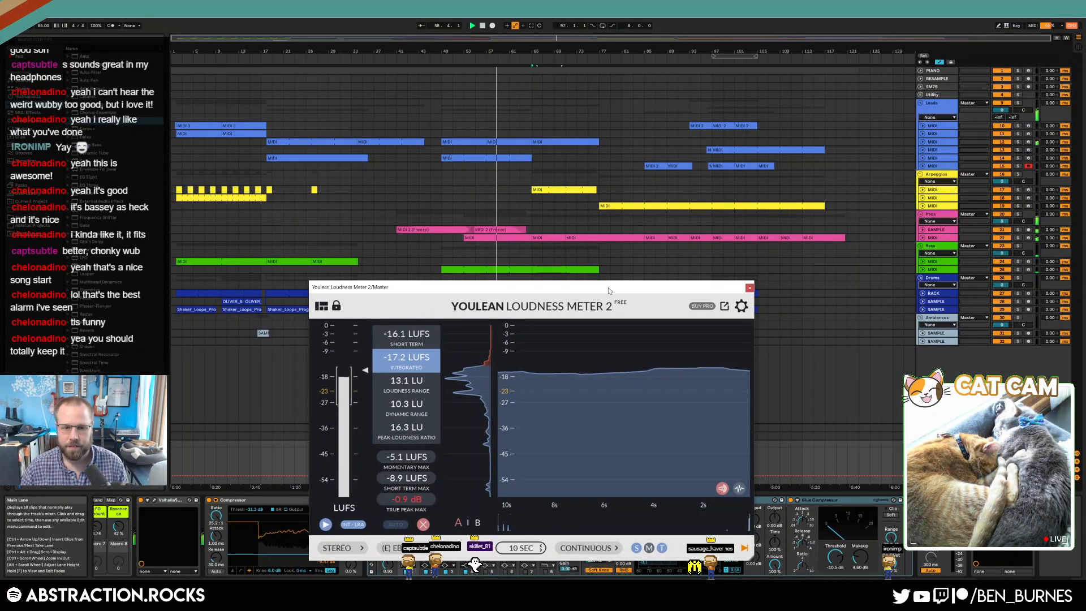
left_click(750, 287)
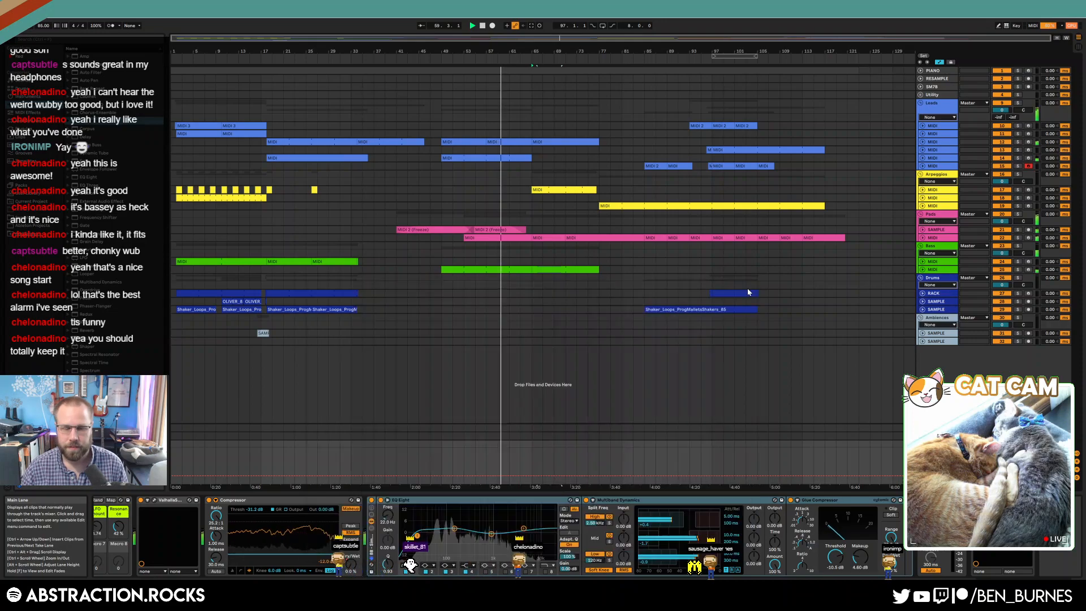
- Automate the master Compressor's on/off state so it stays off until about bar 113 and switches on there, and hide the automation
right_click(211, 500)
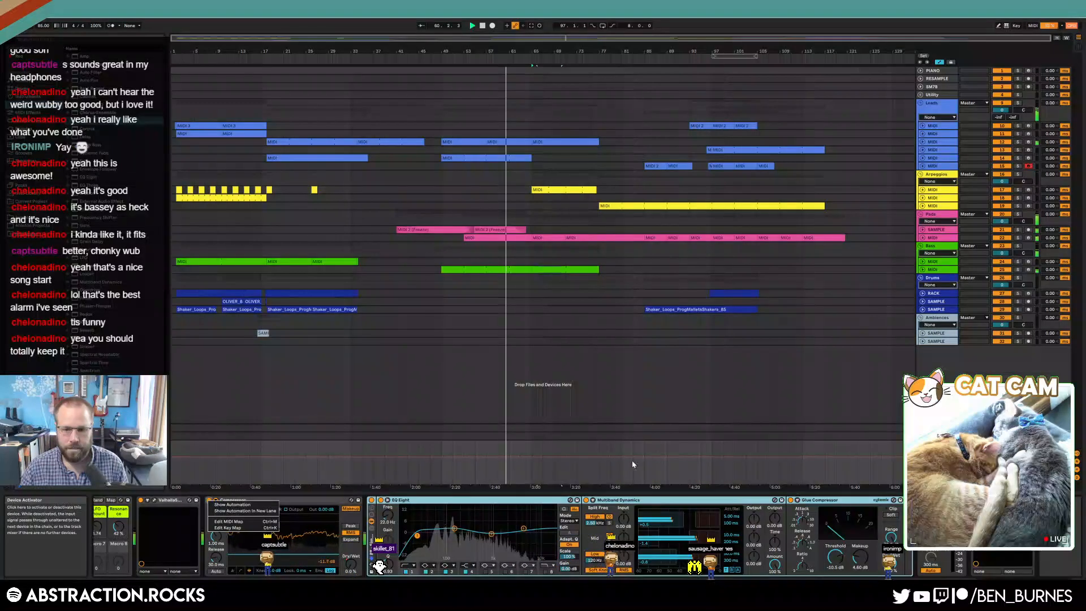
left_click(348, 569)
left_click(350, 568)
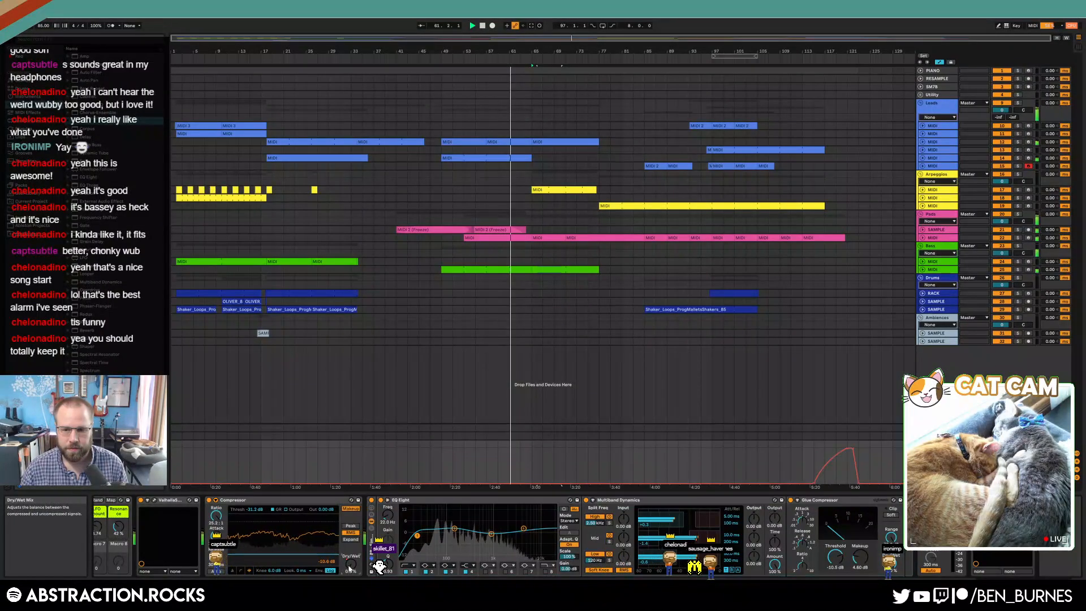
right_click(209, 500)
left_click(235, 505)
left_click(800, 457)
left_click_drag(802, 457, 803, 474)
left_click(807, 474)
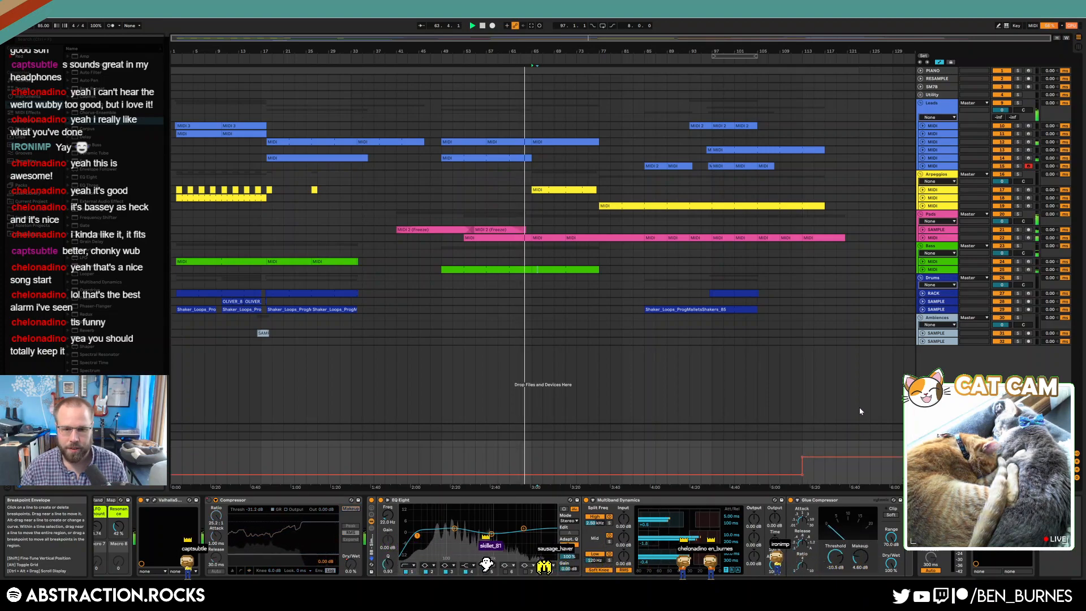
key("a")
key("shift+Tab")
key("shift+Tab")
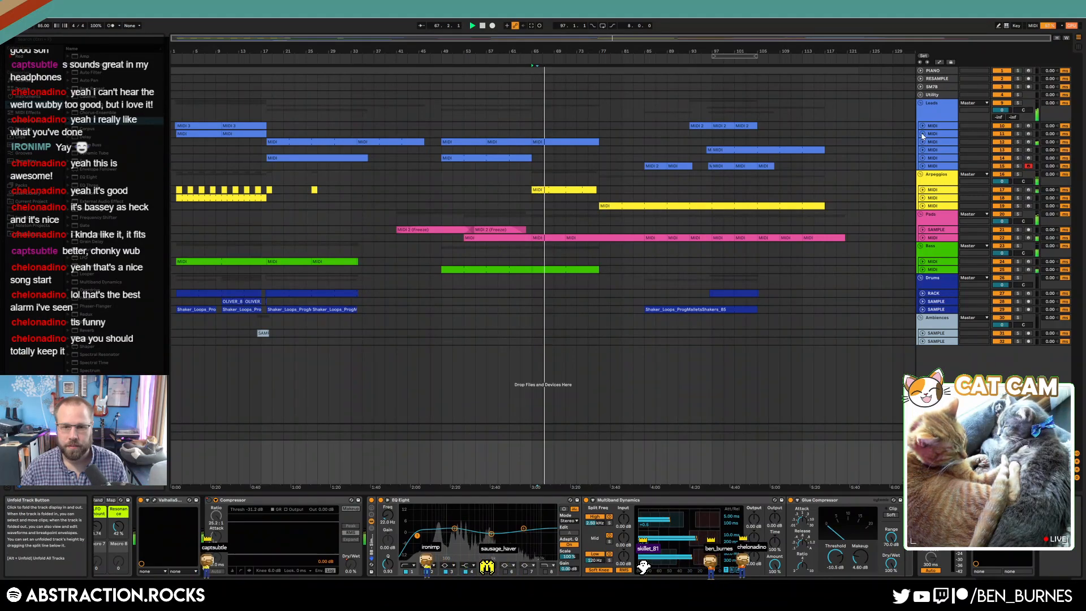
- Copy the ambience sample clip from bar 17 to the transition near bar 64, adjust its placement, and unfold its track
left_click(275, 336)
key("space")
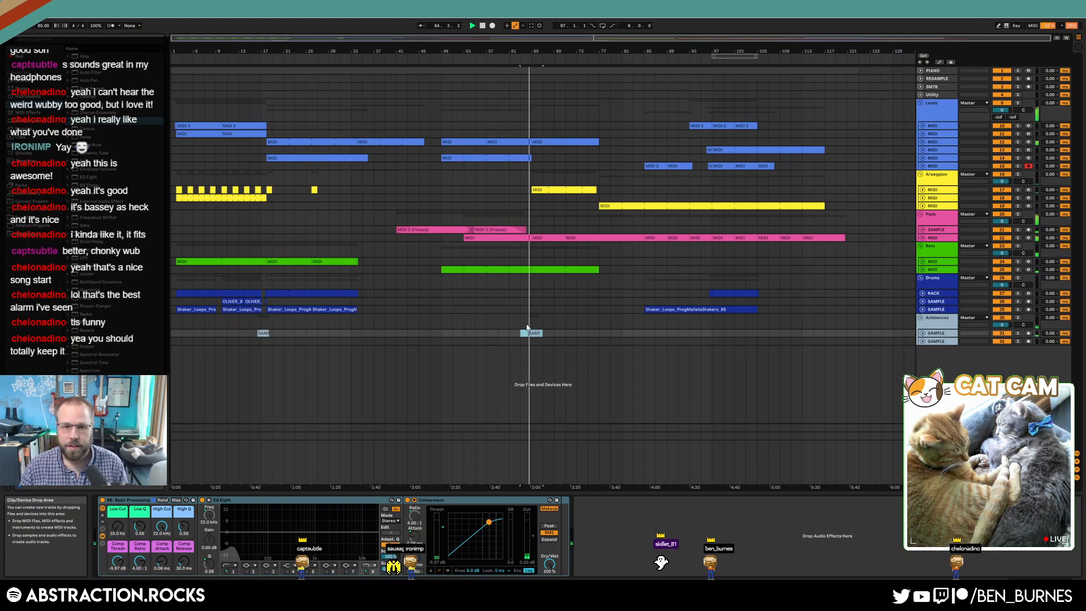
scroll(528, 330, "up", 5)
mouse_move(509, 341)
left_mouse_down()
mouse_move(518, 335)
mouse_move(489, 338)
mouse_move(502, 332)
left_mouse_up()
left_click(922, 333)
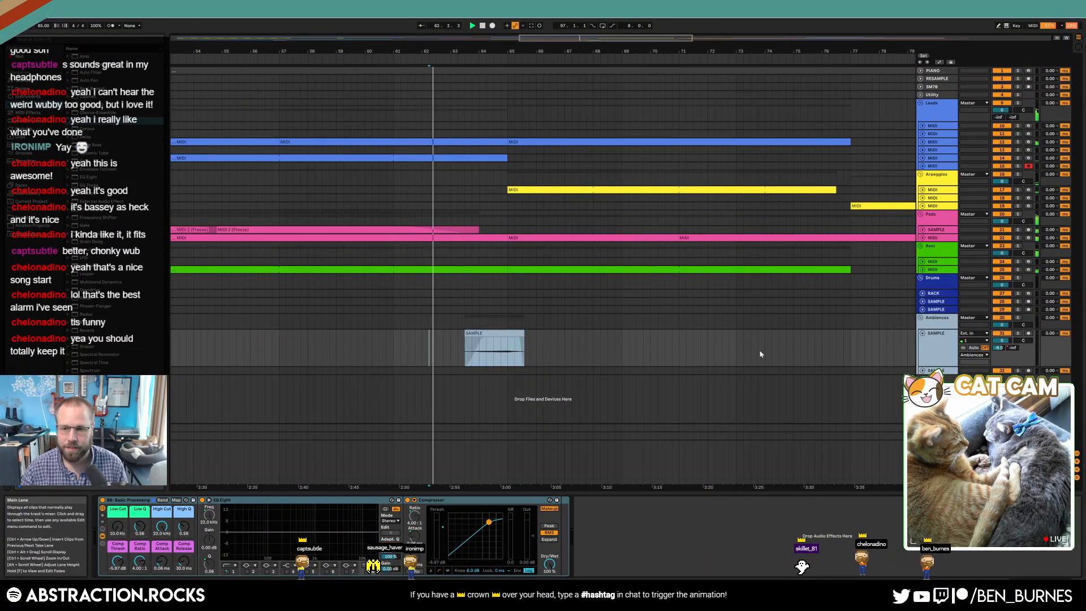
- Set the copied ambience clip's gain to 7.03 dB, show the whole arrangement again, and fold the ambience track
left_click(501, 331)
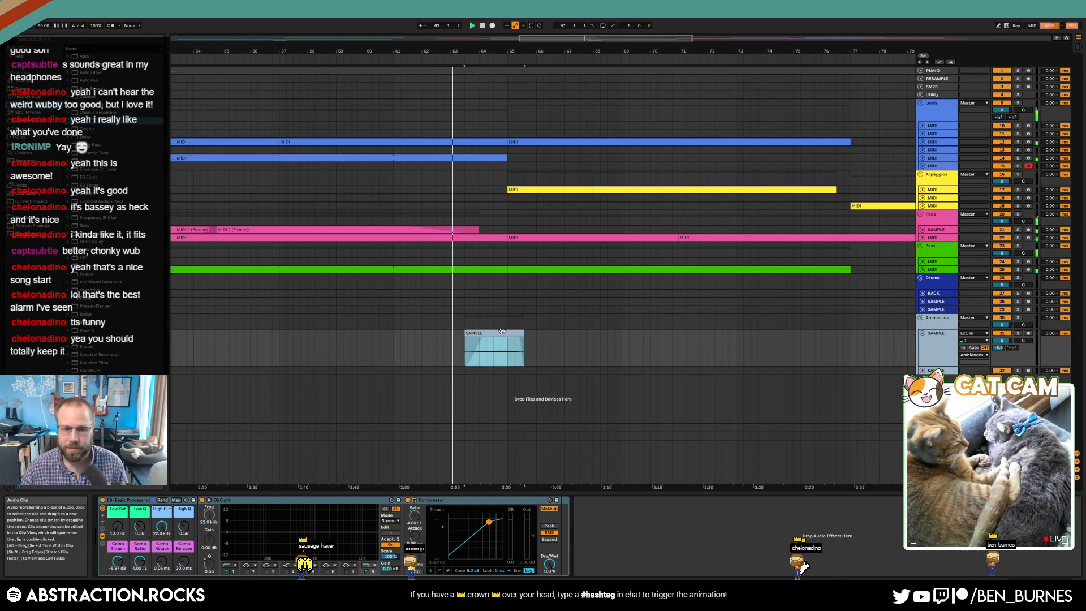
double_click(502, 331)
left_click_drag(228, 376, 228, 380)
key("shift+Tab")
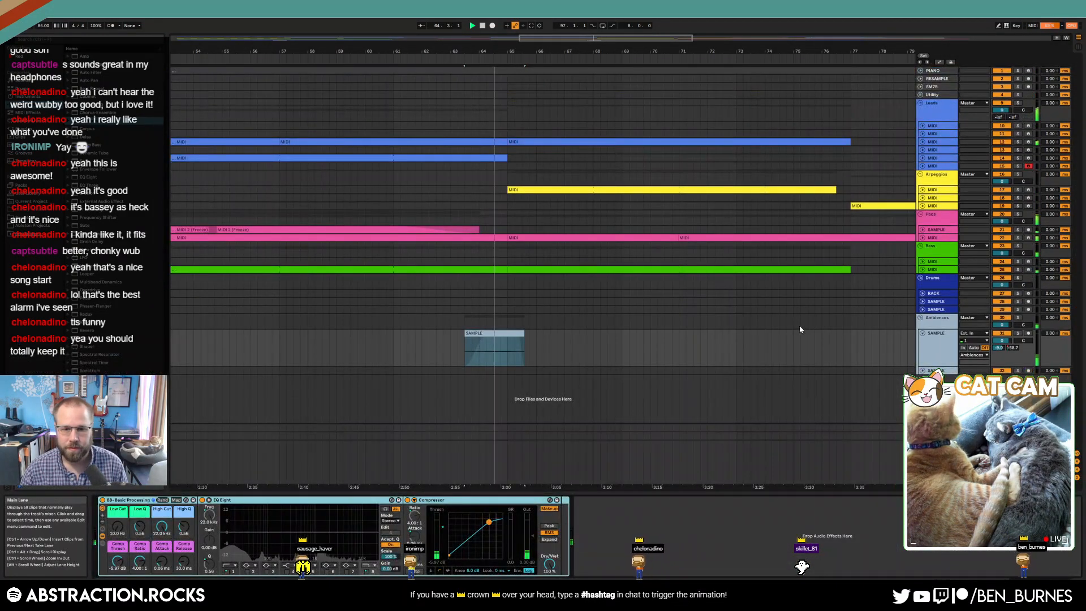
double_click(500, 338)
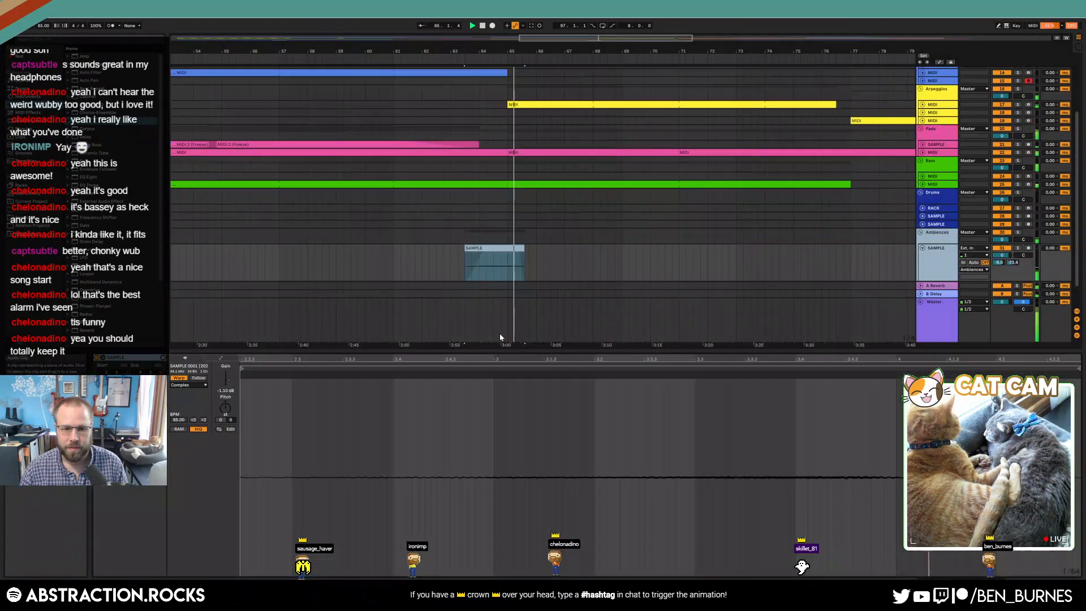
left_click_drag(226, 383, 226, 376)
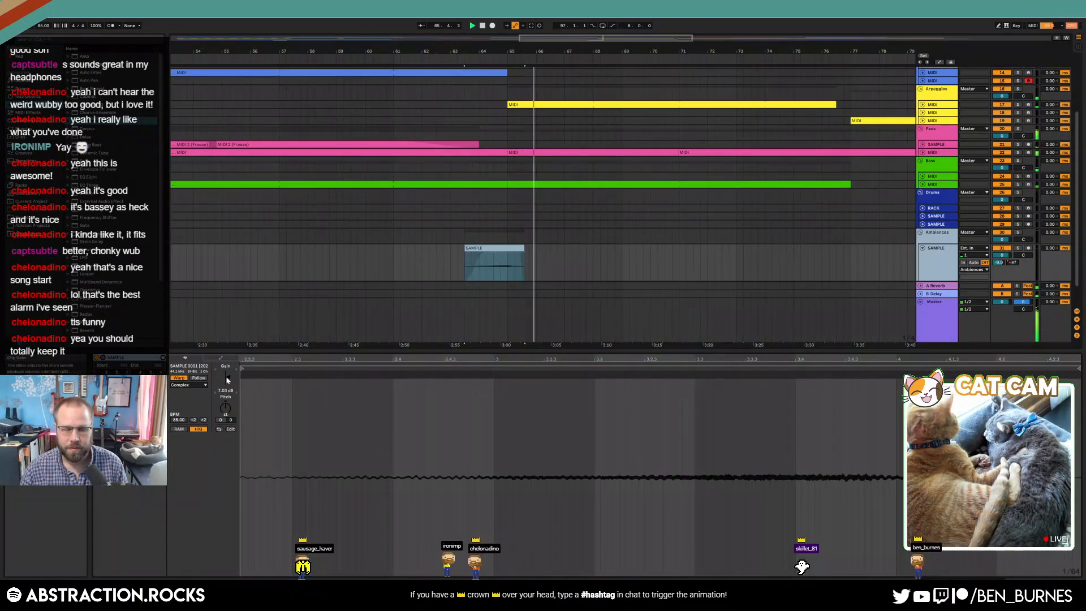
key("shift+Tab")
key("w")
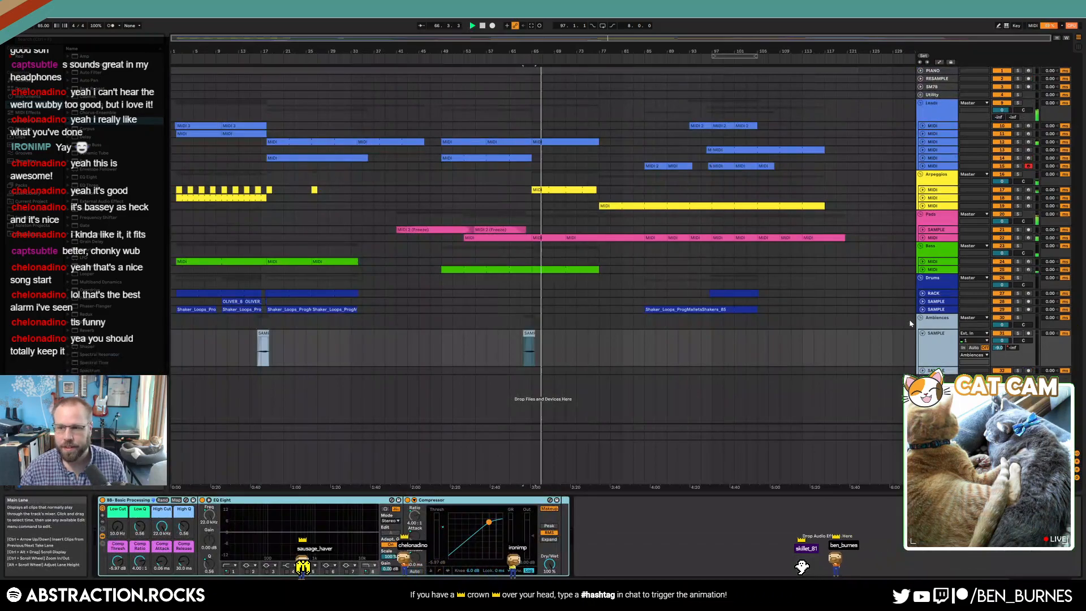
left_click(923, 333)
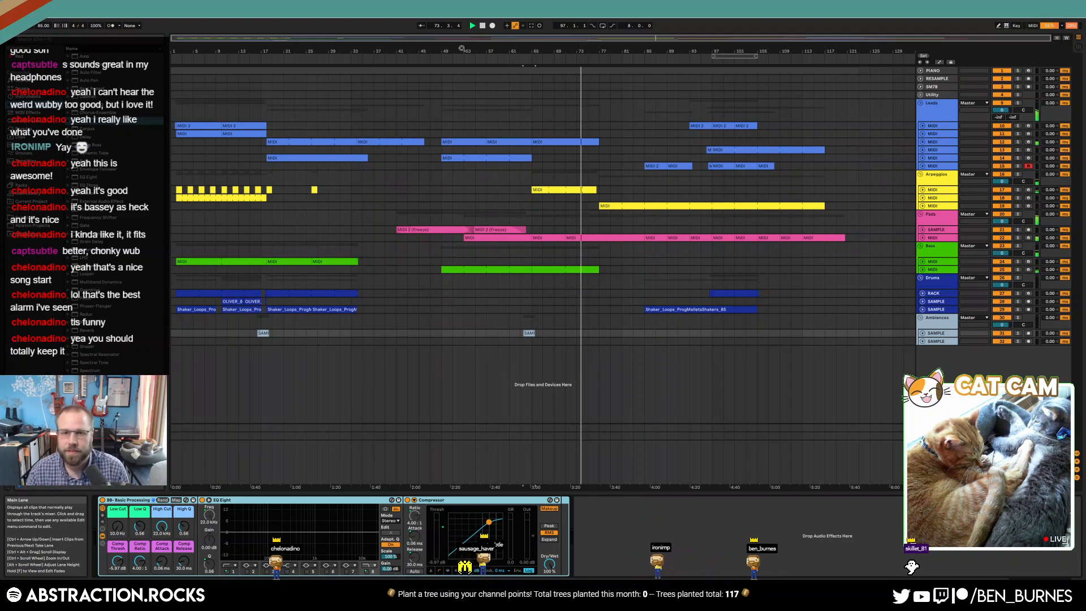
- View the notes of the lead clip starting at bar 65, close the Valhalla Supermassive window, and return to the device view
left_click(591, 142)
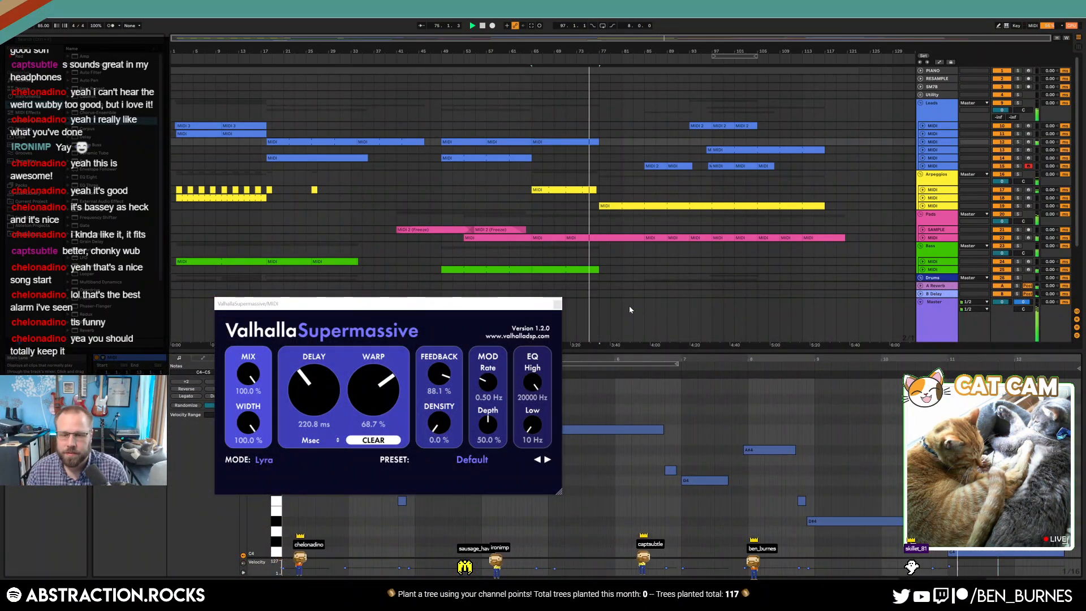
left_click(558, 304)
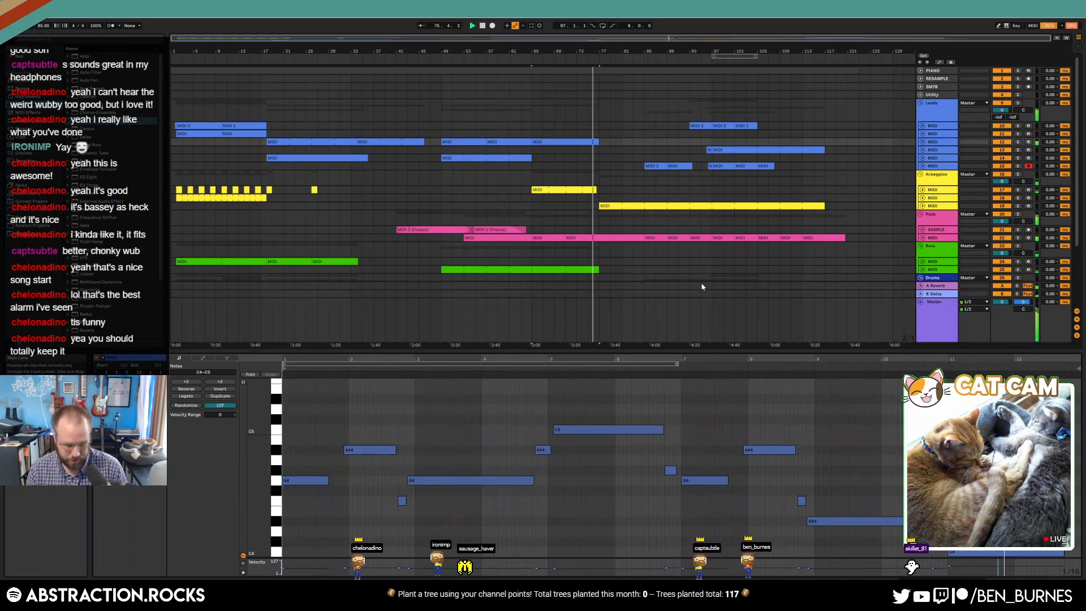
key("shift+Tab")
- Go through the tracks one by one from the first lead to the shaker loop track, examining each device chain
left_click(936, 128)
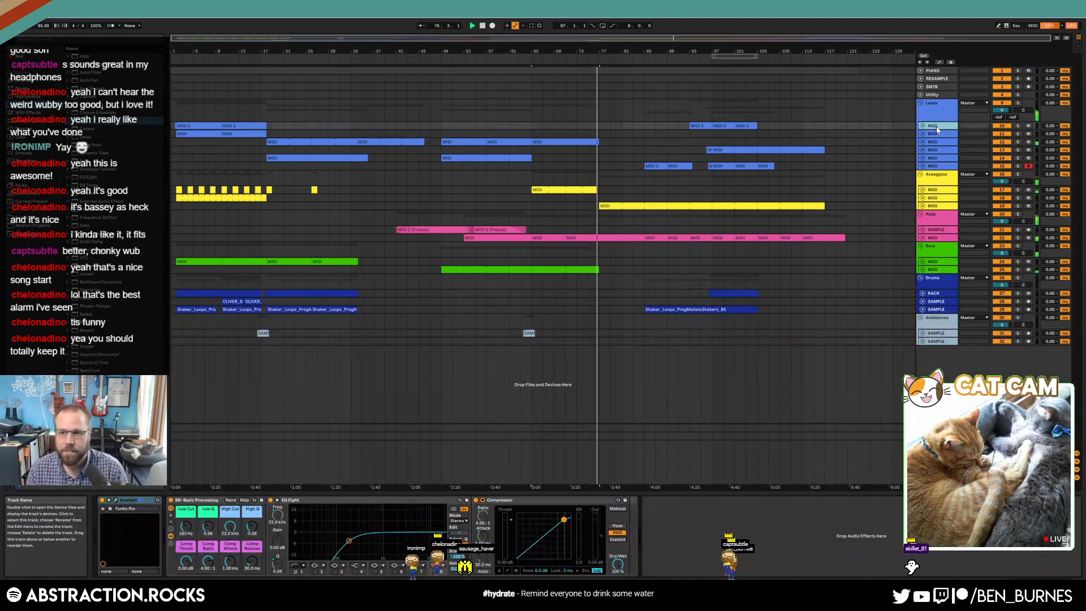
left_click(936, 134)
key("Down")
key("Down")
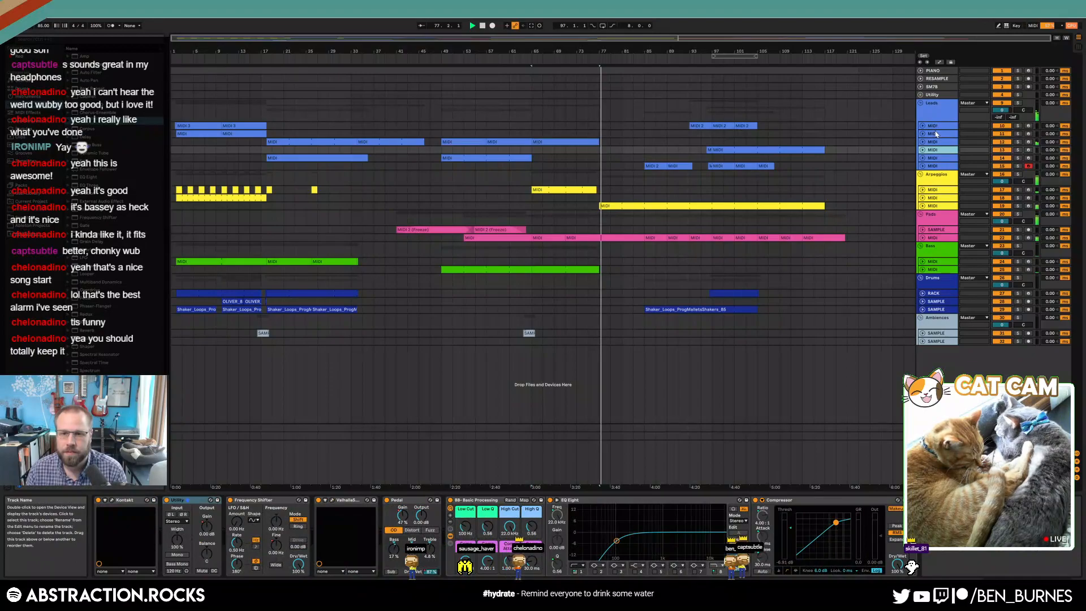
key("Down")
key("Down")
key("Down")
key("Down")
key("Down")
key("Down")
key("Down")
key("Down")
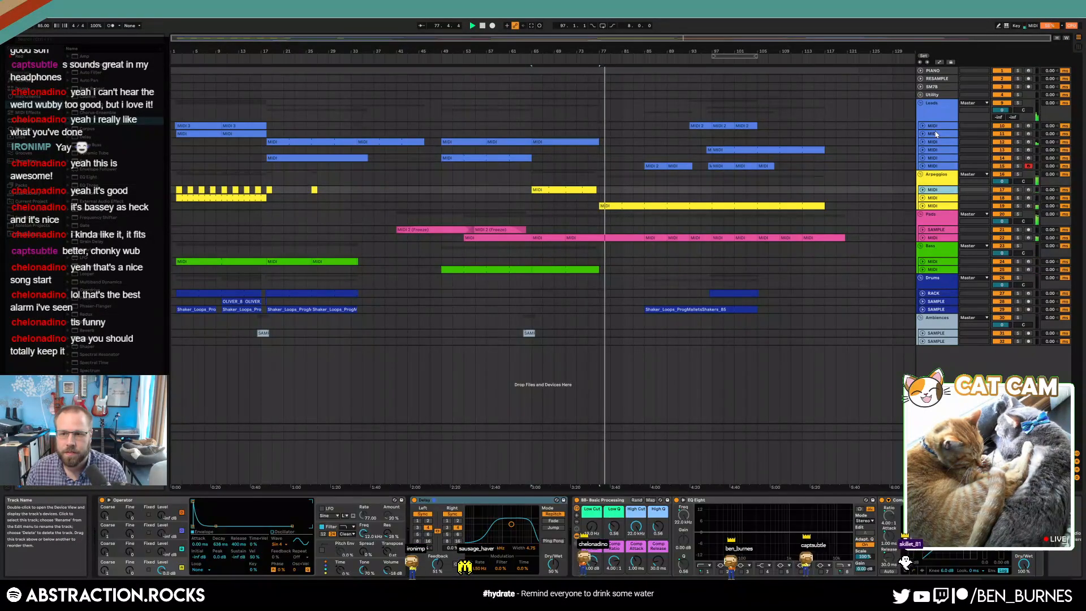
key("Down")
key("Down")
key("Down")
key("Down")
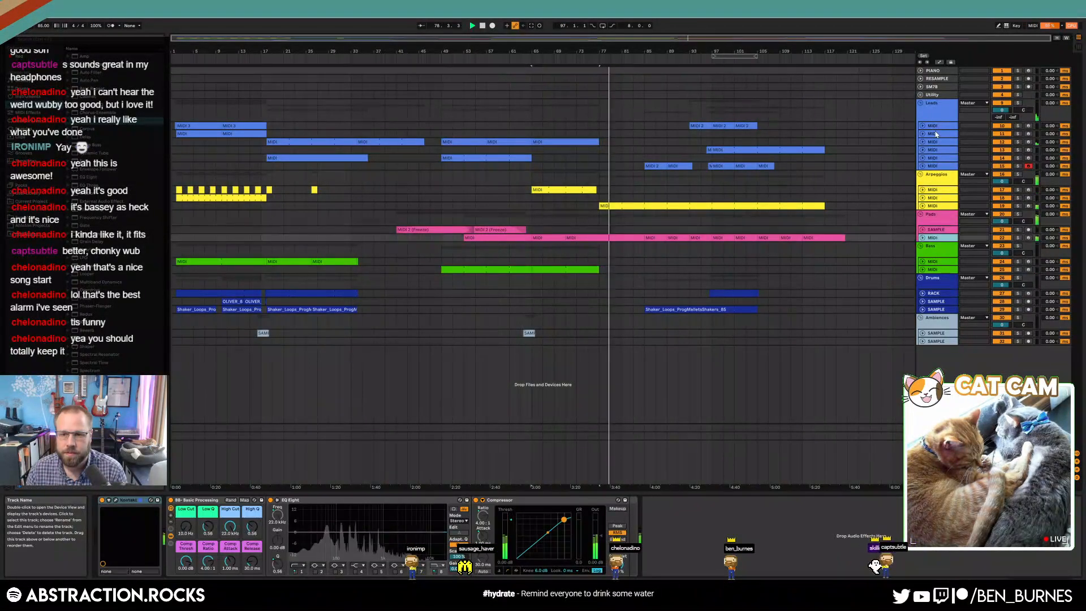
key("Down")
key("Down")
key("Down")
key("Down")
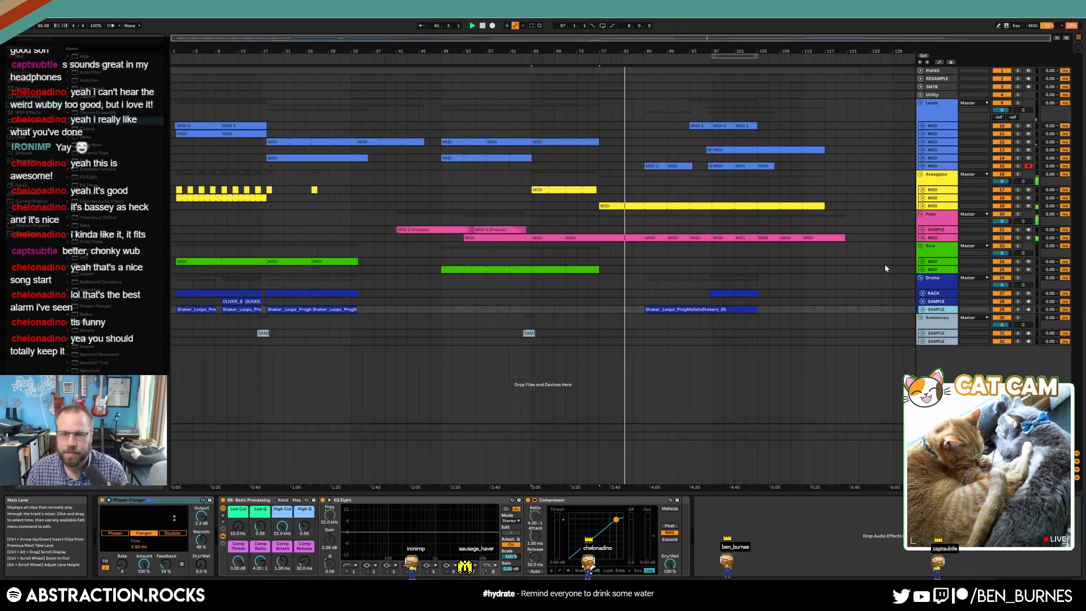
- Unfold the pad MIDI track and examine the chord notes near the end of its clip starting at bar 71
left_click(922, 238)
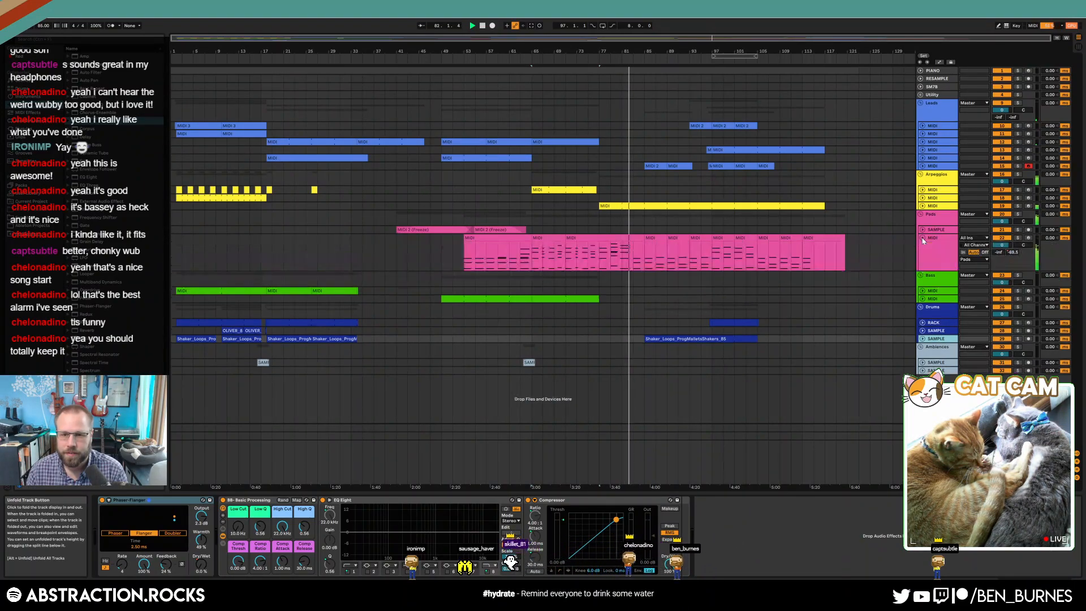
double_click(615, 239)
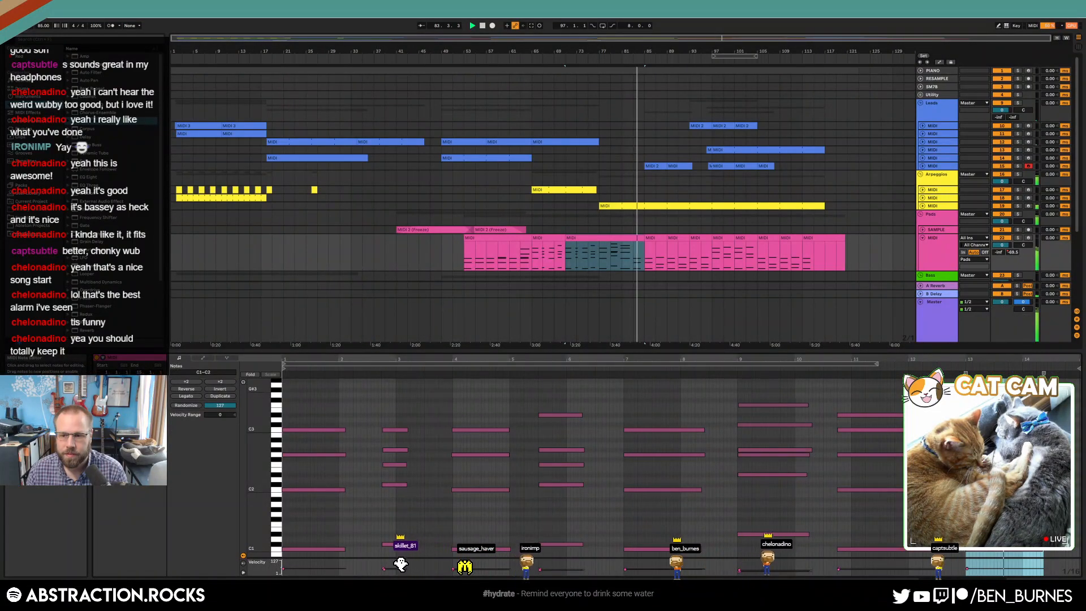
left_click(1002, 491)
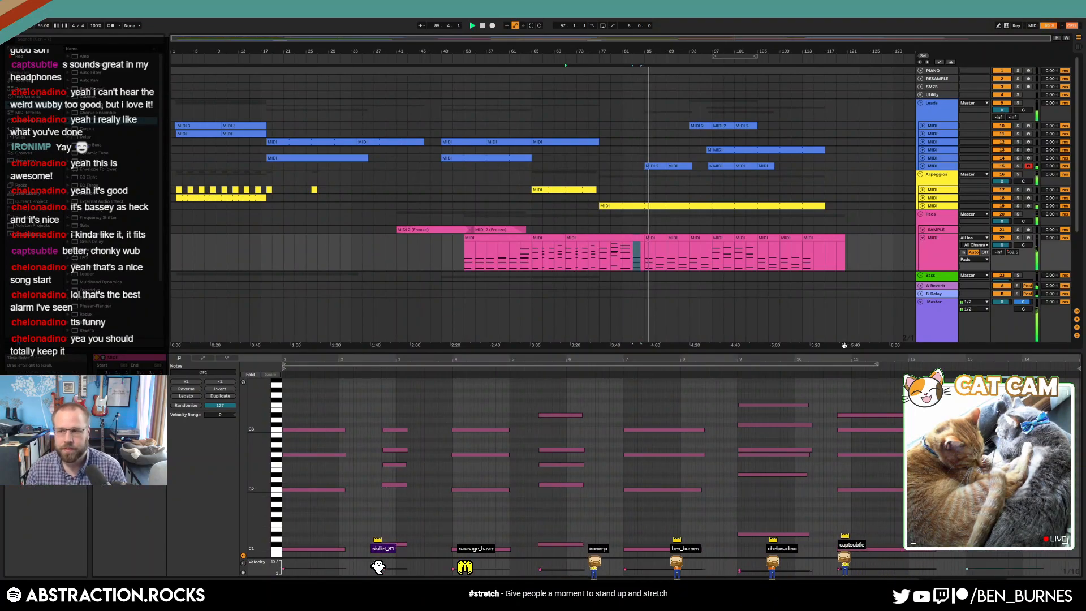
- Unfold the last MIDI track of the Leads group and raise its volume slightly
left_click(922, 157)
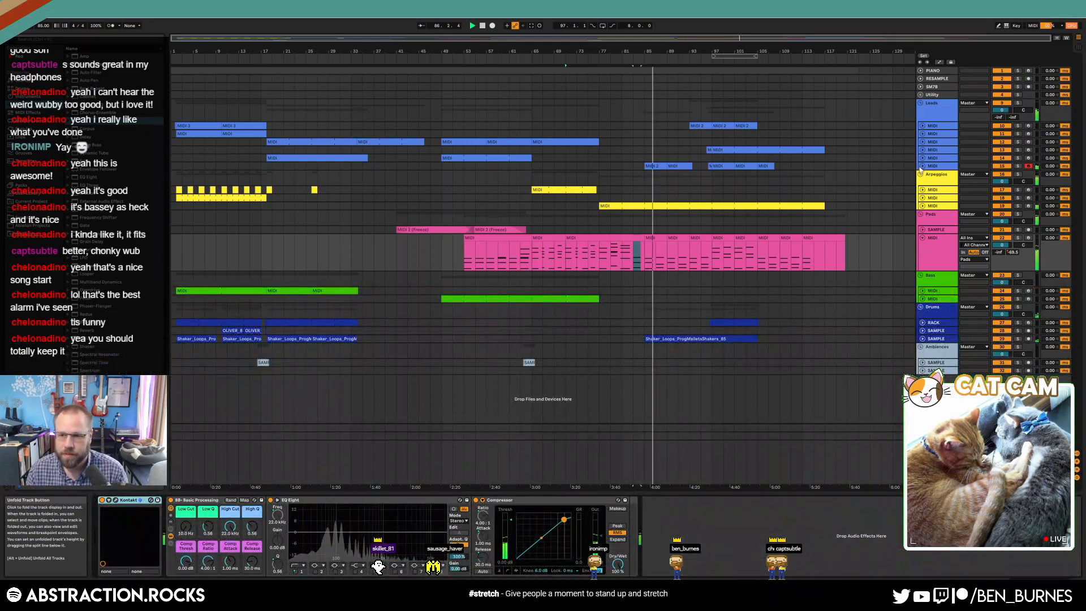
left_click(923, 166)
left_click_drag(997, 181, 997, 179)
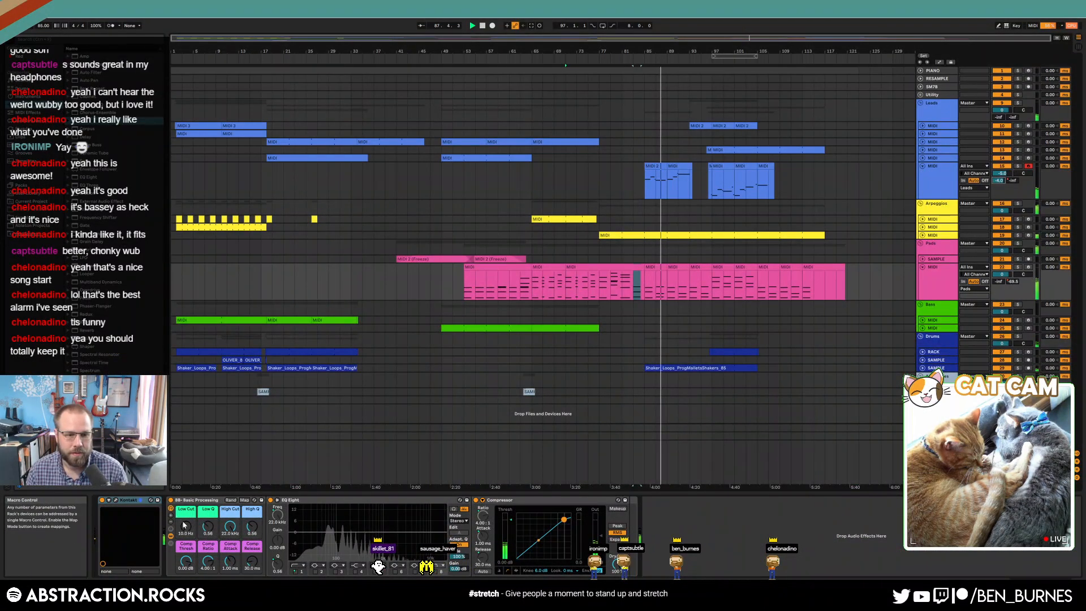
- In the displayed Kontakt track's Basic Processing rack, set Low Cut to 42.6 Hz, High Cut to 1.83 kHz and High Q to 1.38
left_click_drag(187, 526, 230, 554)
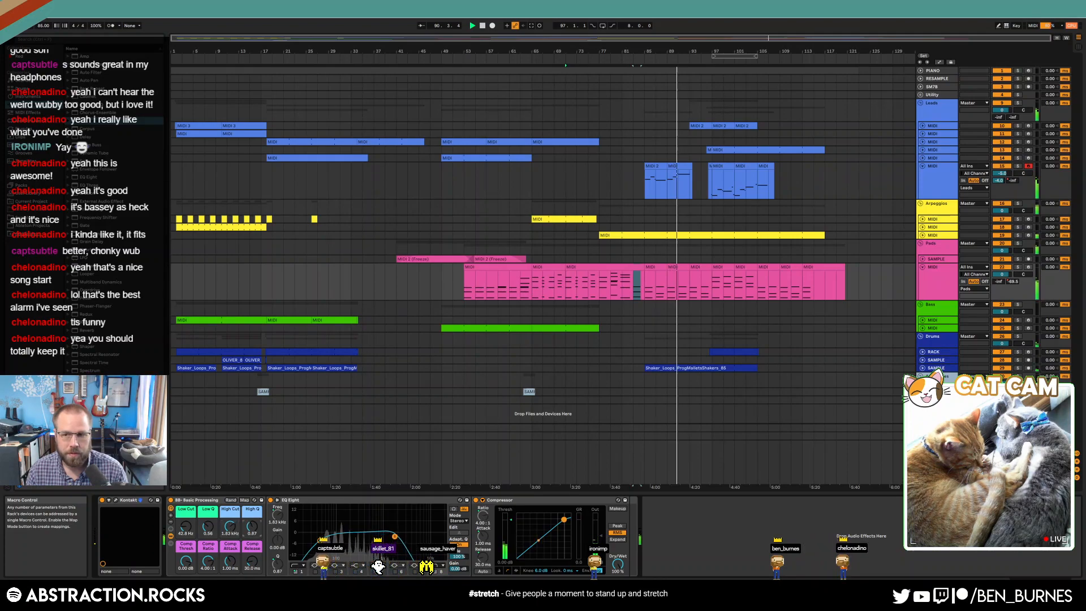
left_click_drag(252, 526, 252, 525)
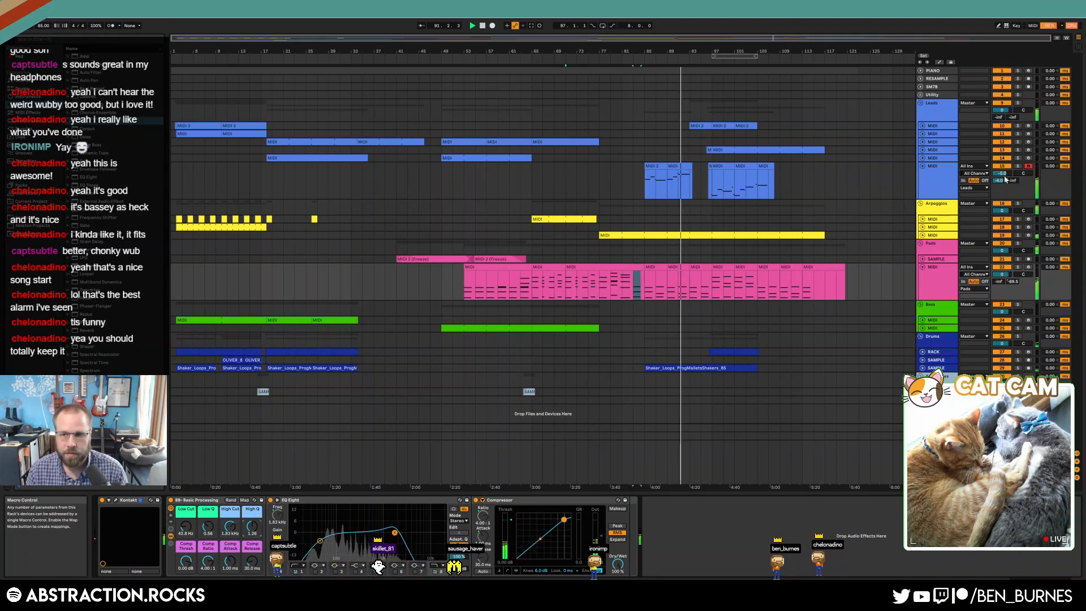
- Lower the volume of the last MIDI track in the Leads group
left_click_drag(1004, 174, 1004, 179)
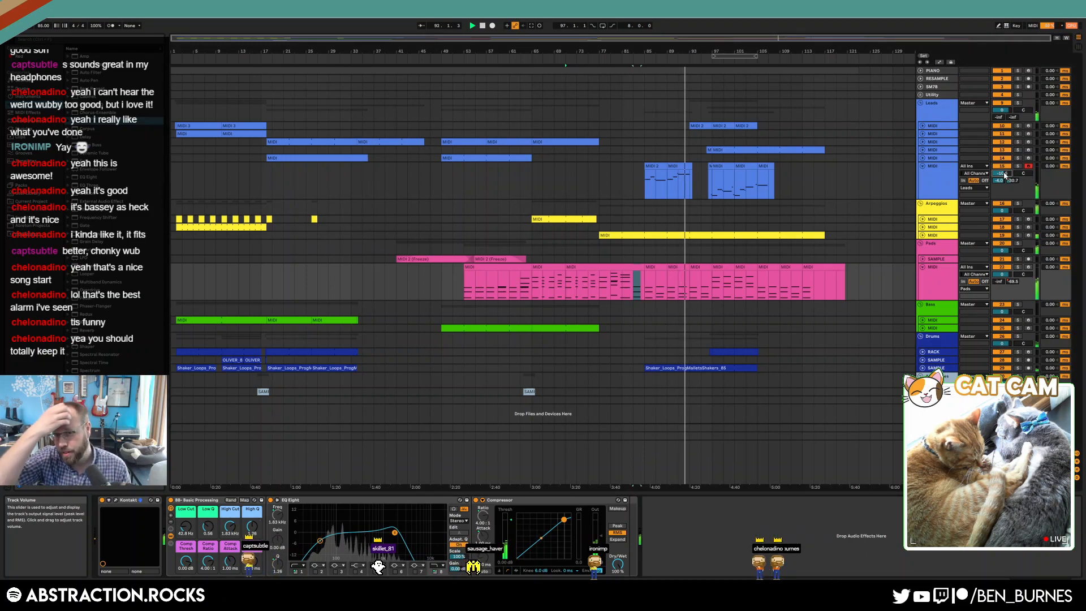
- Unfold the first MIDI track of the Leads group and examine the notes in its clips from bar 93 onward, especially the low ones
left_click(922, 126)
left_click(700, 141)
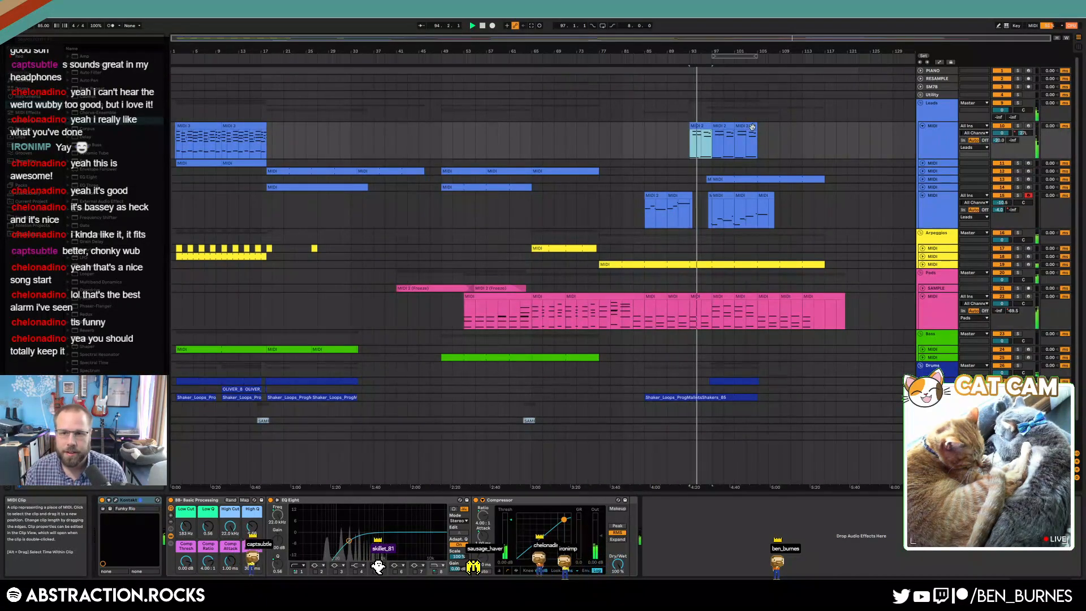
double_click(701, 127)
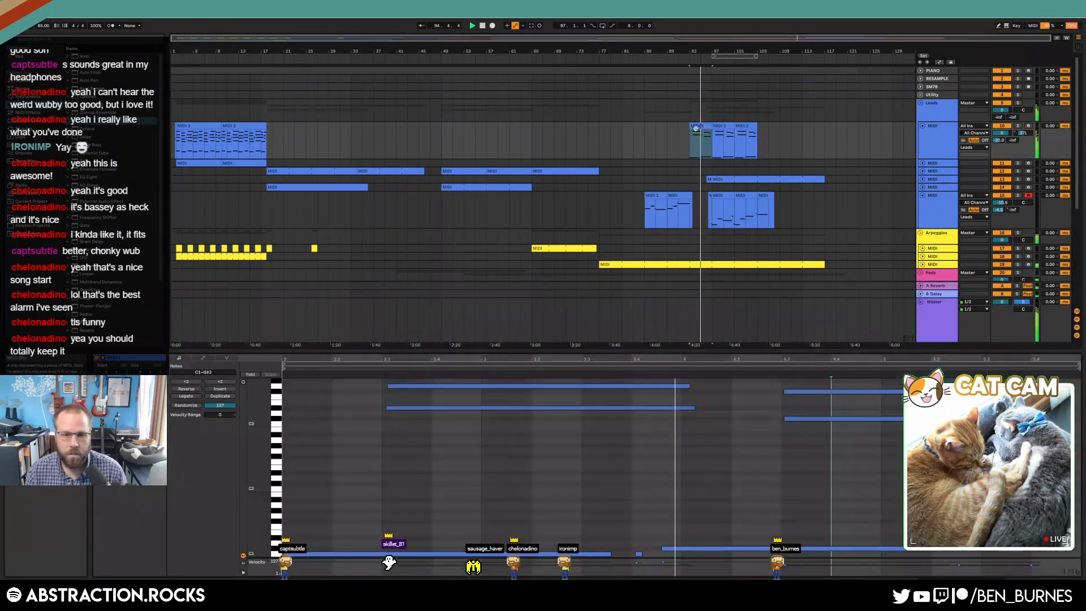
left_click(130, 381)
left_click_drag(710, 126, 759, 129)
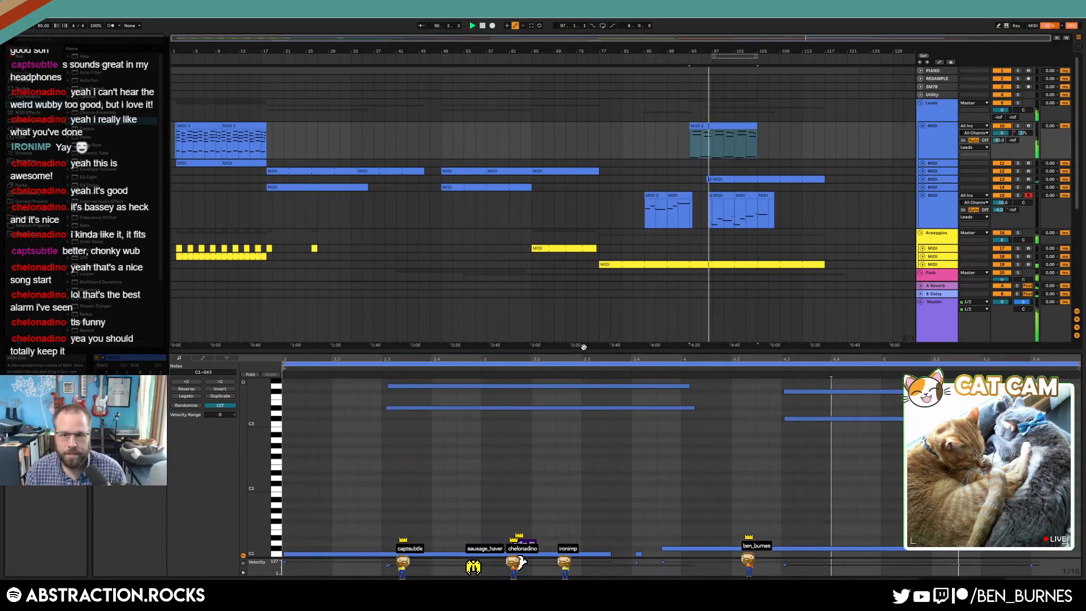
left_click_drag(513, 507, 686, 544)
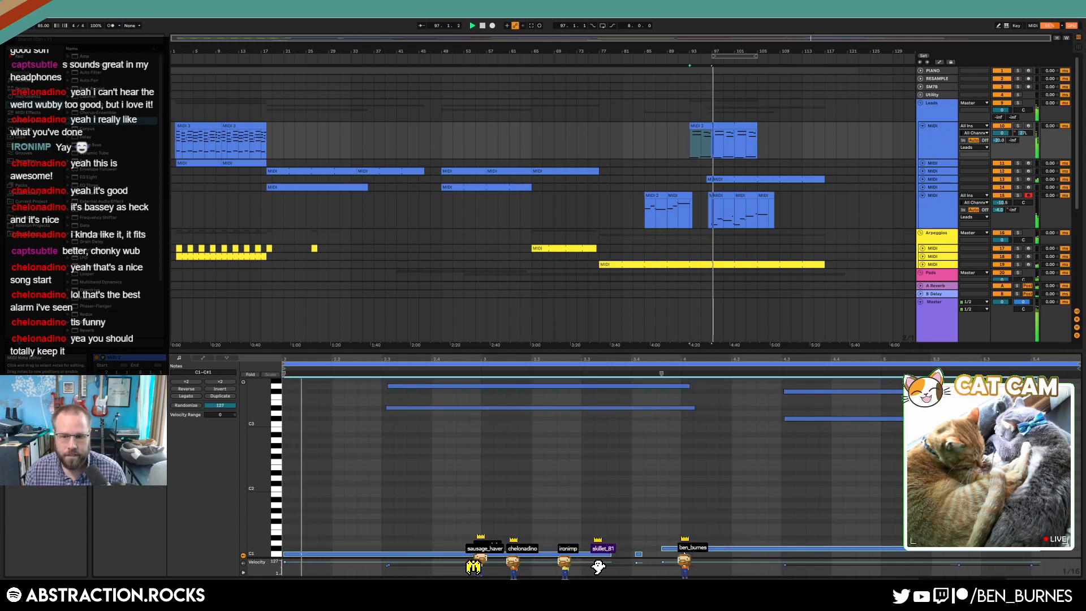
left_click(687, 534)
key("shift+Tab")
scroll(742, 338, "down", 2)
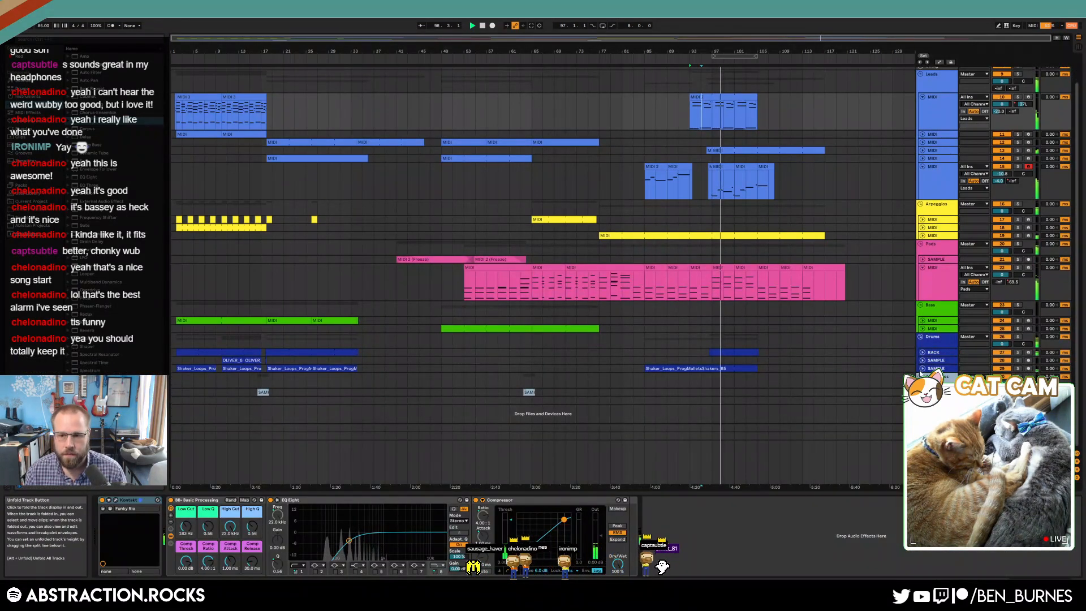
- Unfold the drum RACK track and open its ValhallaSupermassive effect from the clip starting near bar 97
left_click(922, 353)
scroll(726, 384, "up", 5)
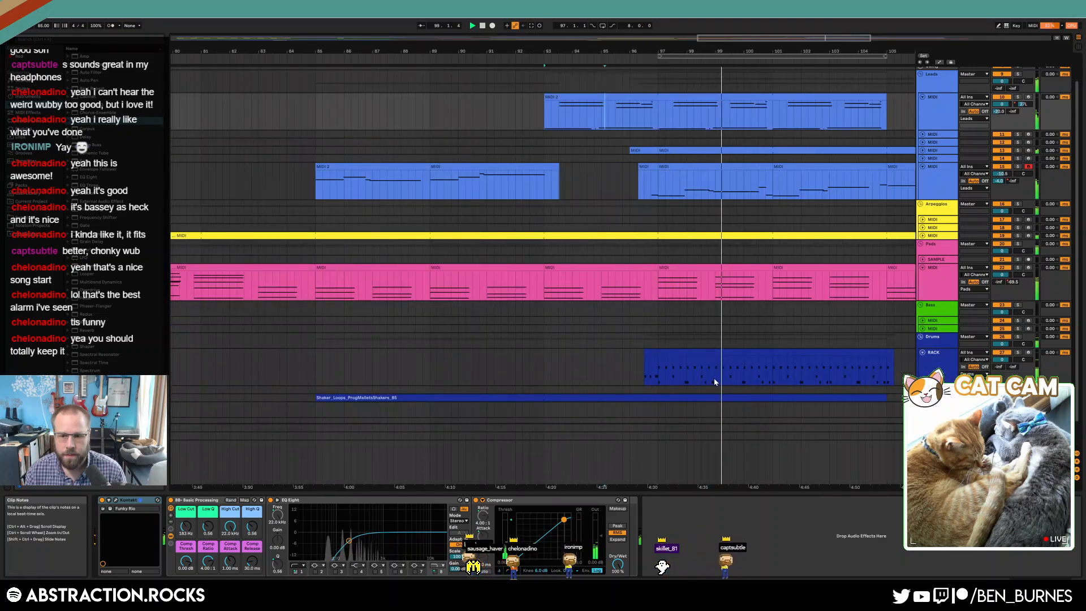
scroll(713, 380, "up", 3)
left_click(587, 367)
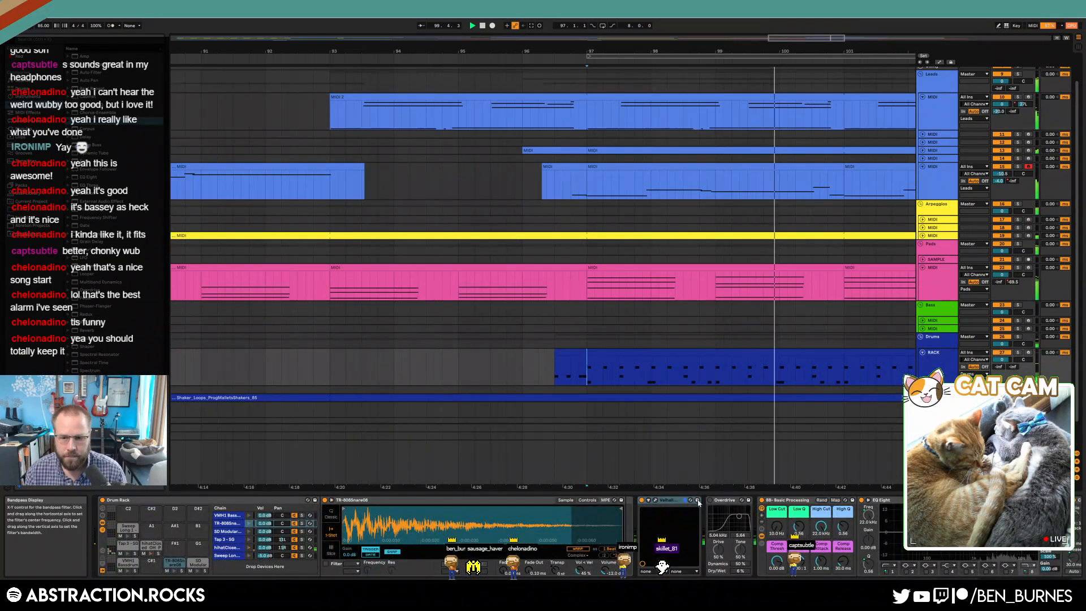
left_click(655, 500)
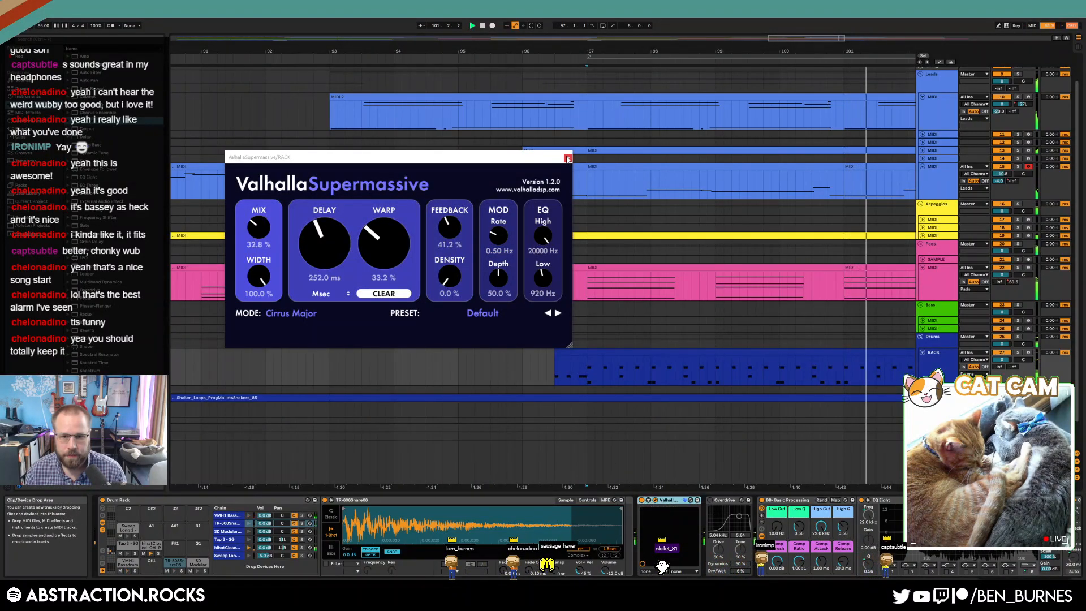
- Automate ValhallaSupermassive's Device On parameter on the RACK track so the effect is off before bar 97 and on from there
key("a")
right_click(642, 500)
left_click(668, 504)
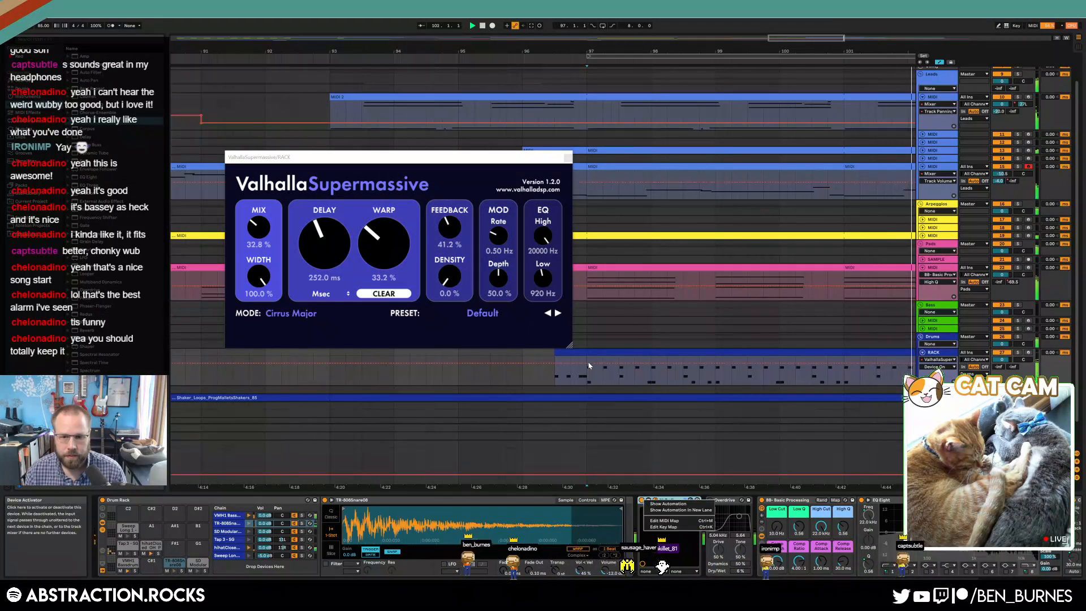
left_click(588, 365)
left_click_drag(573, 363, 583, 376)
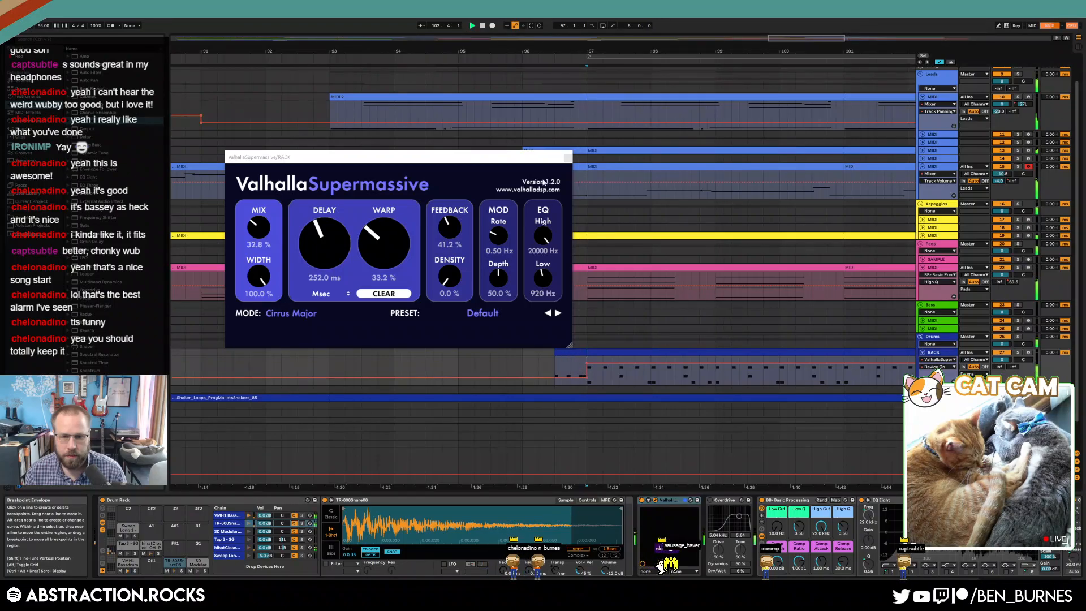
left_click(567, 157)
scroll(688, 349, "down", 10)
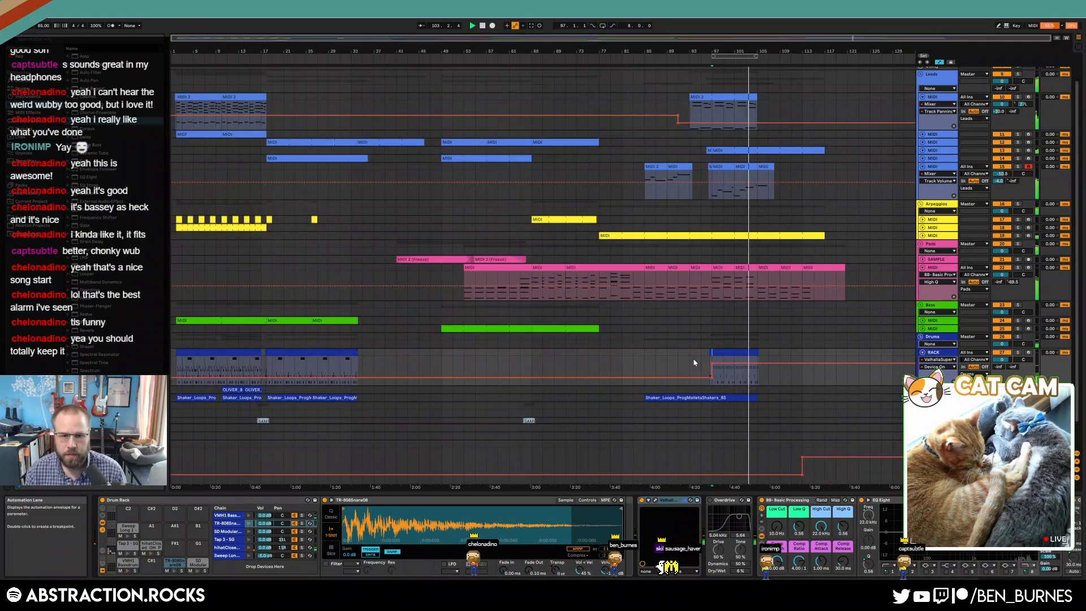
key("a")
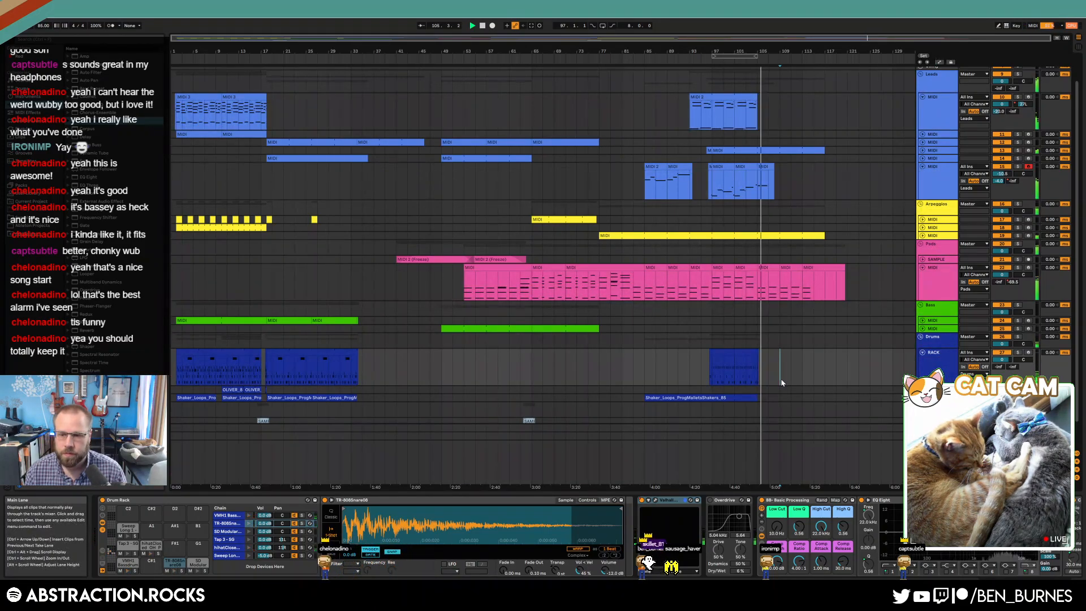
- Automate ValhallaSupermassive's Delay on the RACK track to curve down from 252.0 ms to about 1.3 ms between about bars 108 and 117
left_click(655, 500)
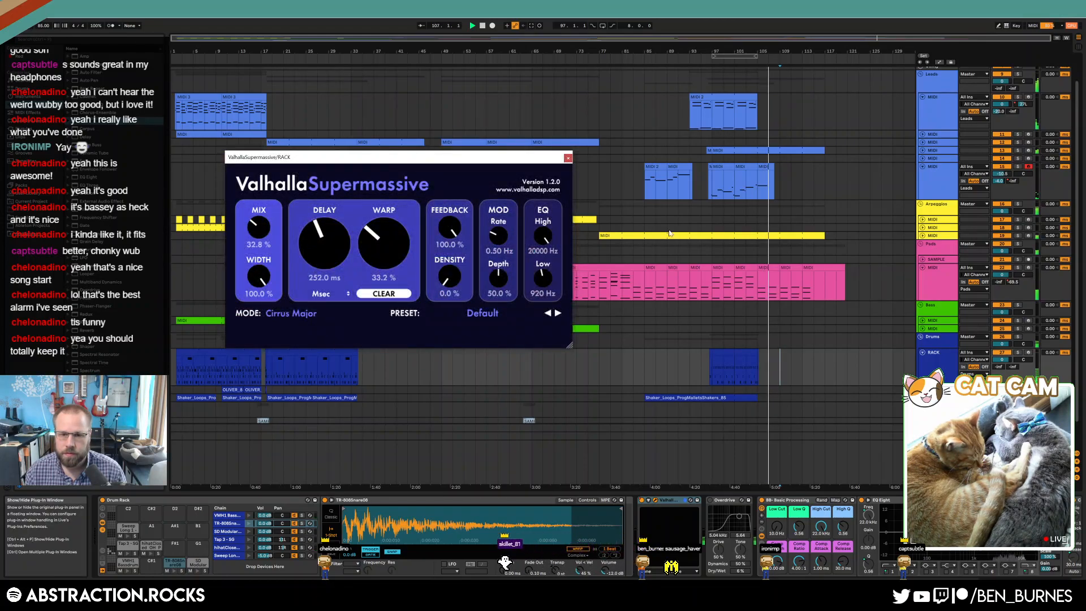
left_click(567, 158)
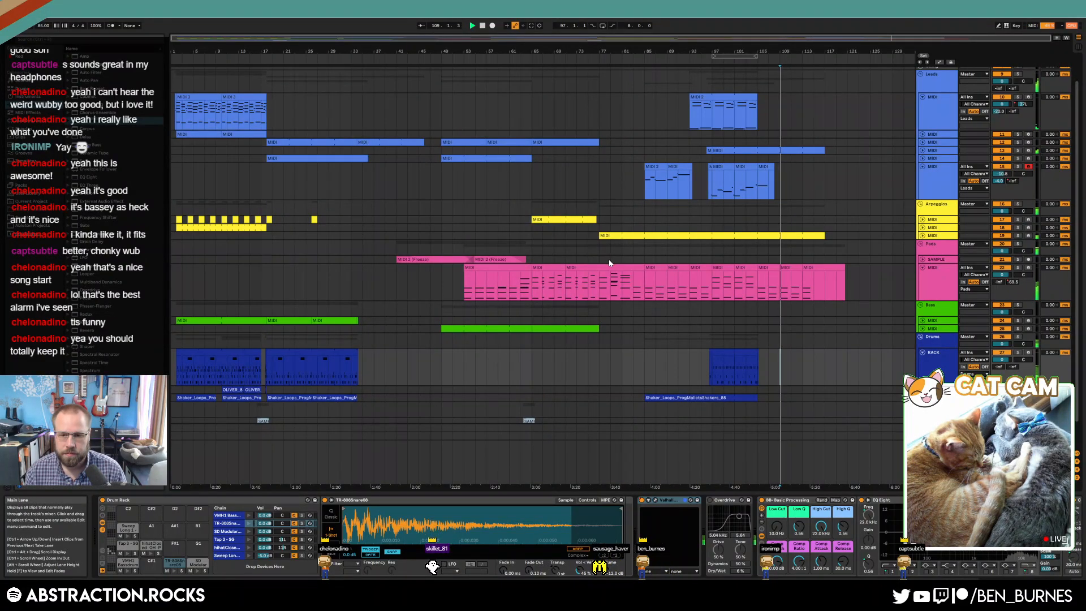
left_click(648, 501)
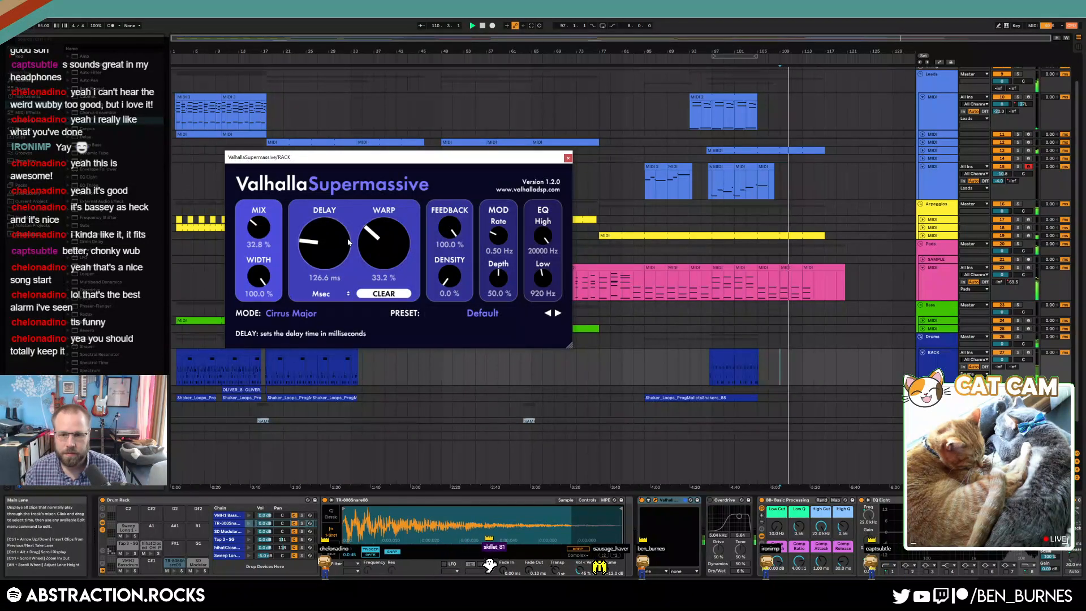
key("a")
left_click(778, 378)
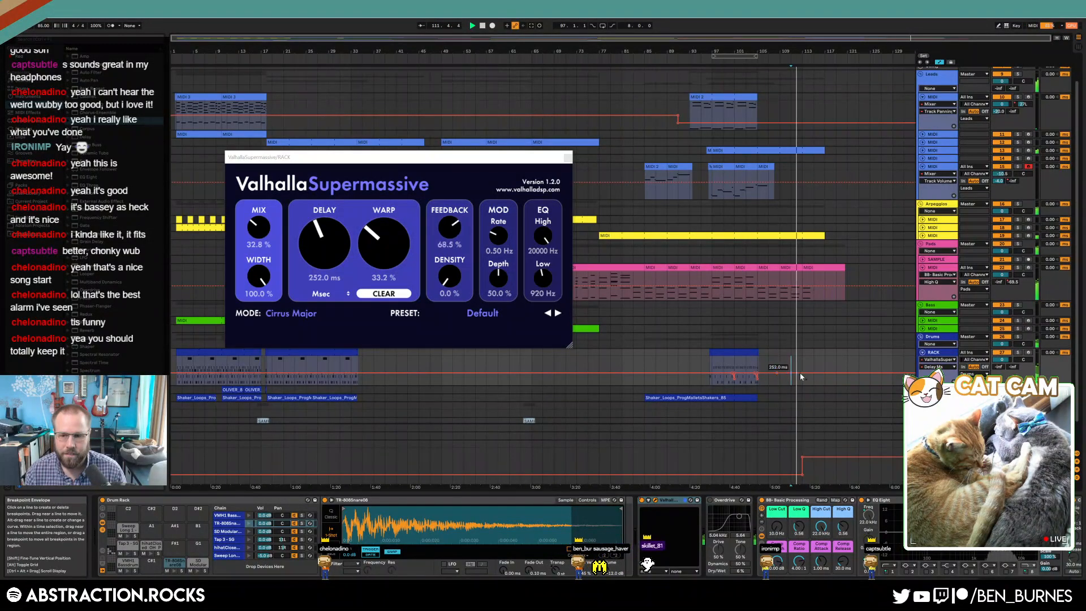
mouse_move(817, 371)
left_mouse_down()
mouse_move(823, 383)
mouse_move(802, 373)
left_mouse_up()
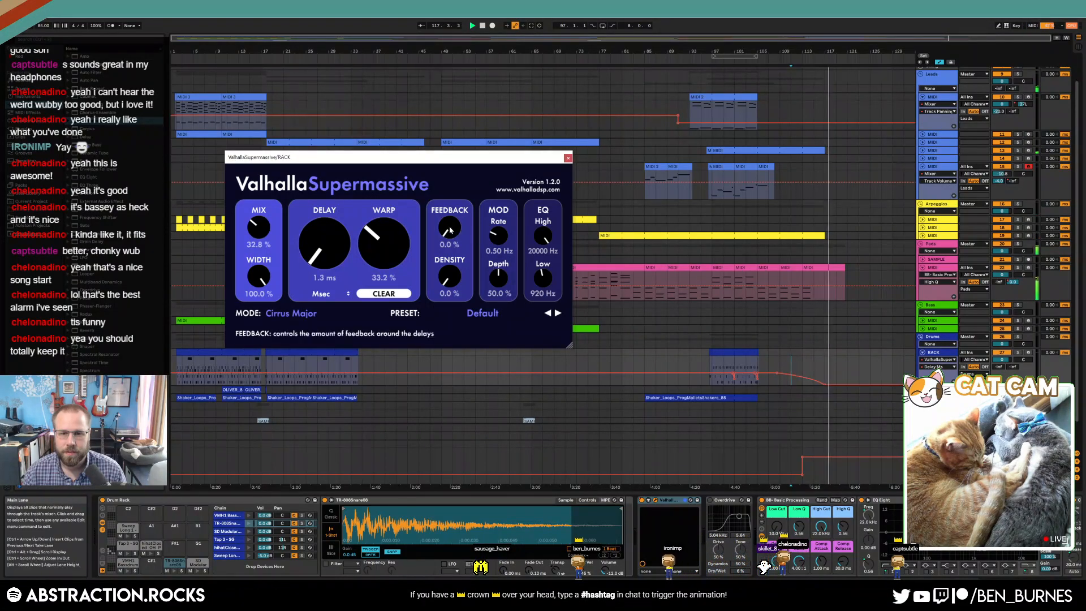
- Reshape the end of ValhallaSupermassive's Feedback automation into a curve falling to 0.0% at about bar 118
left_click_drag(802, 384, 835, 384)
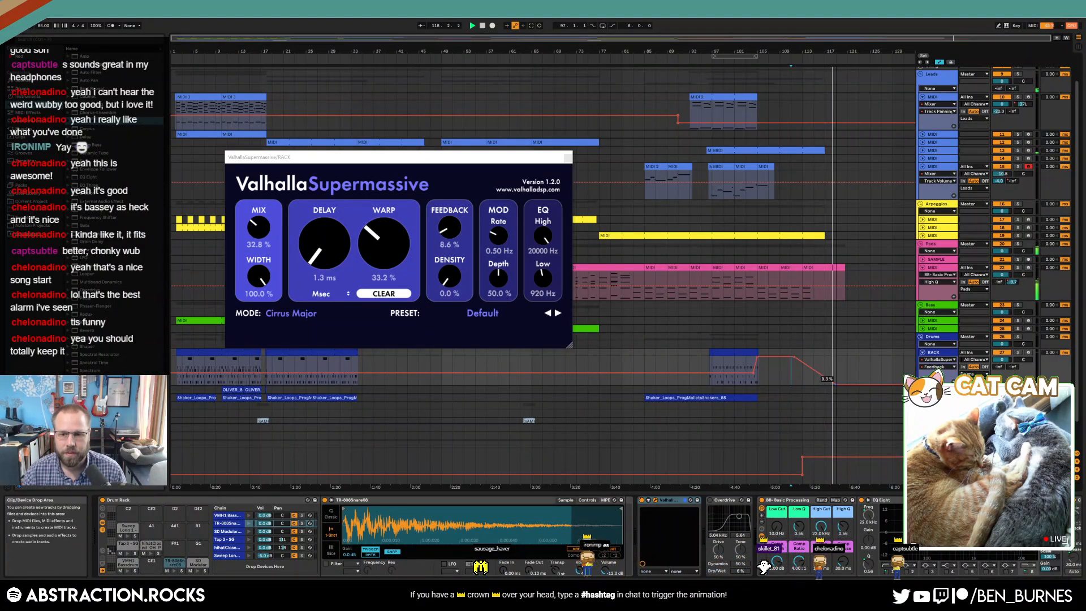
left_click(798, 382)
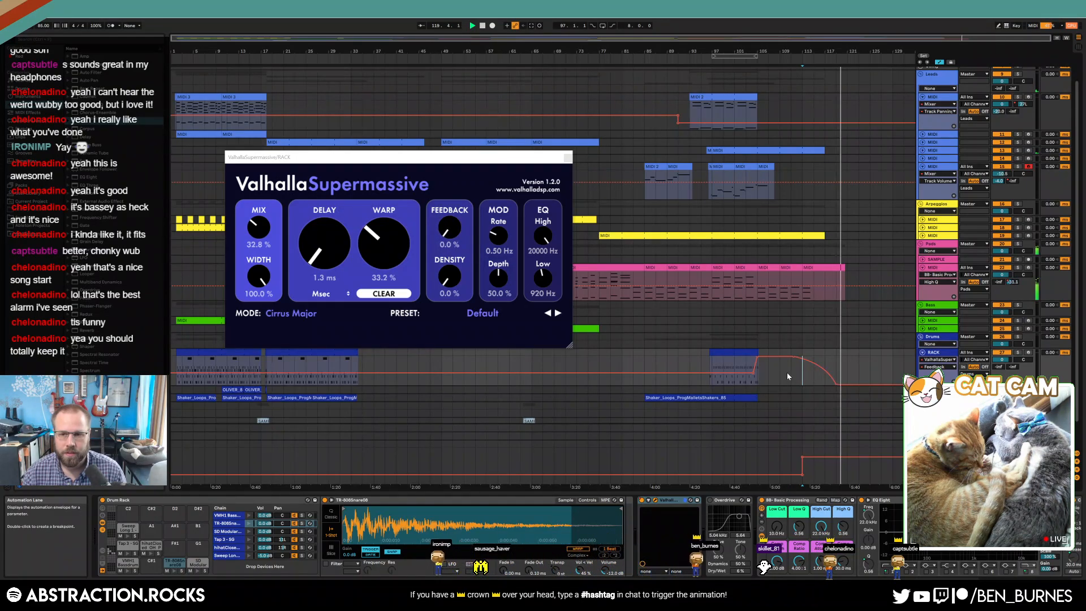
- Examine the master's loudness readings in Youlean Loudness Meter 2, then close the meter and stop playback
left_click(488, 484)
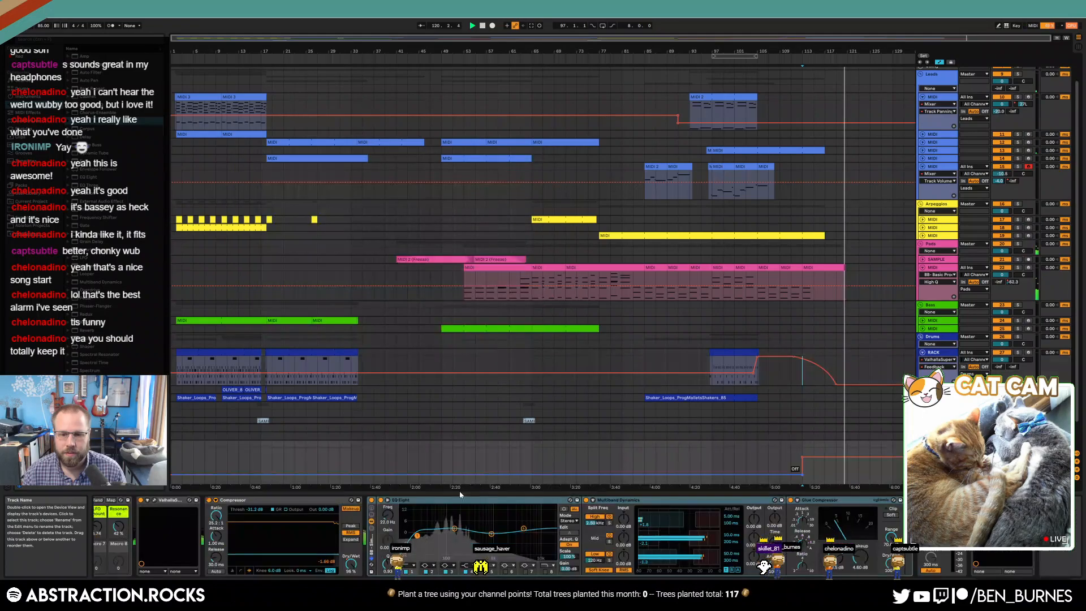
left_click(988, 500)
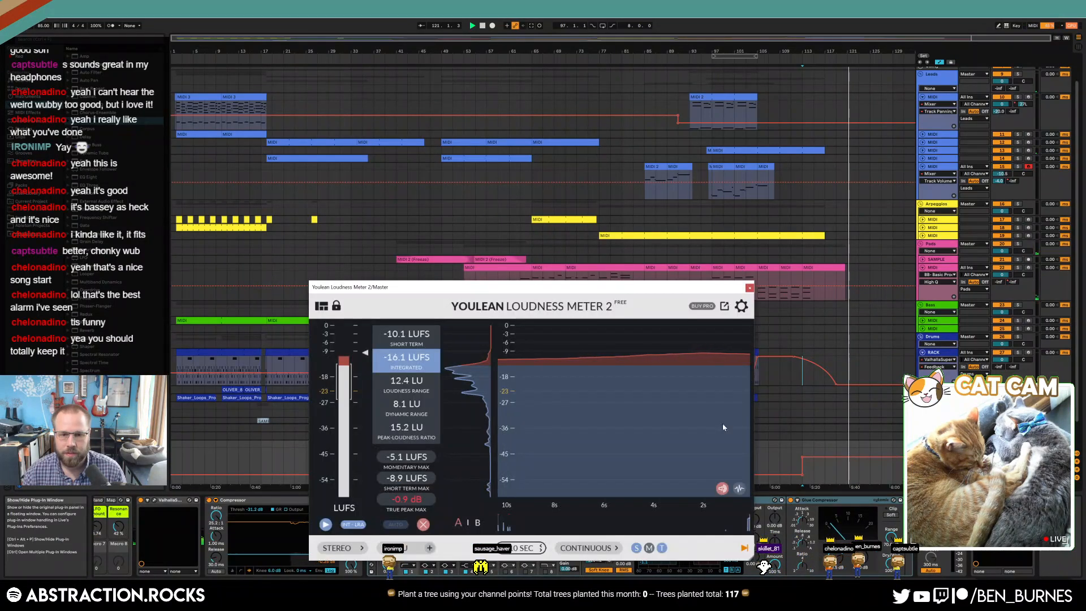
left_click_drag(622, 287, 427, 167)
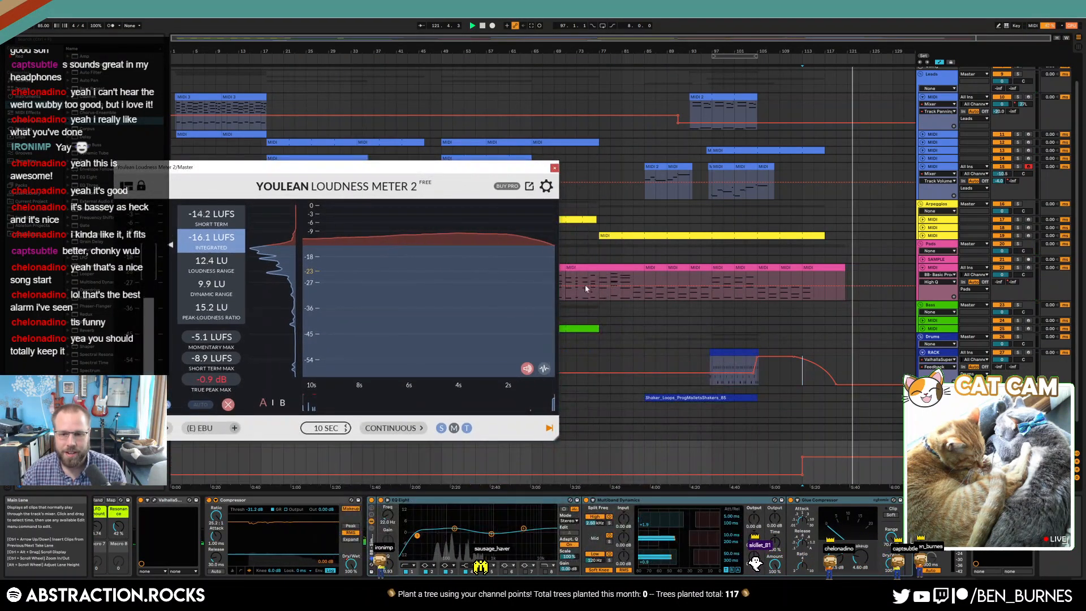
key("ctrl+alt+p")
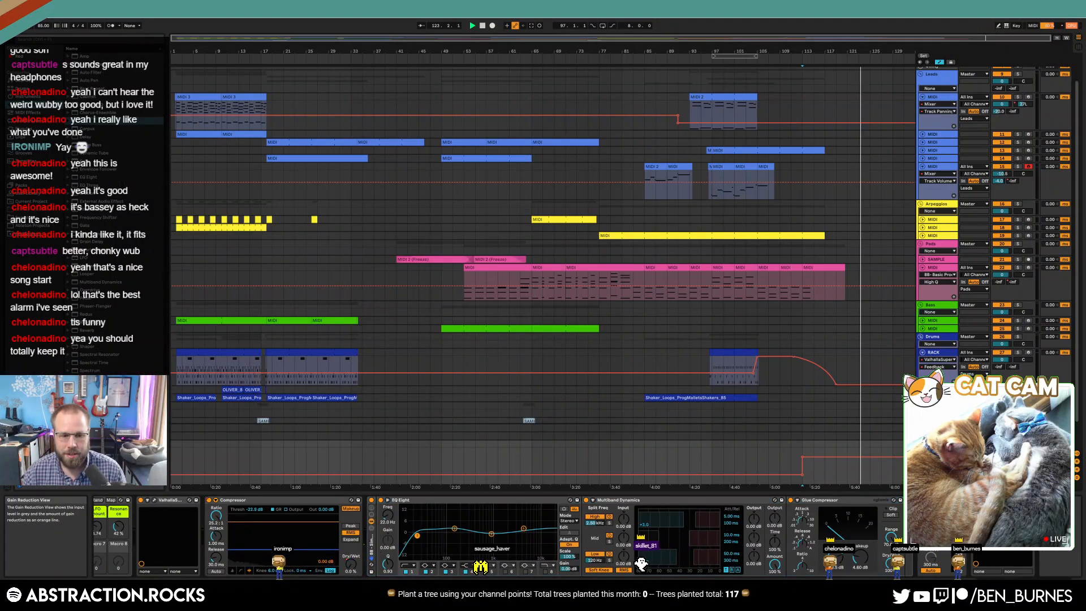
key("space")
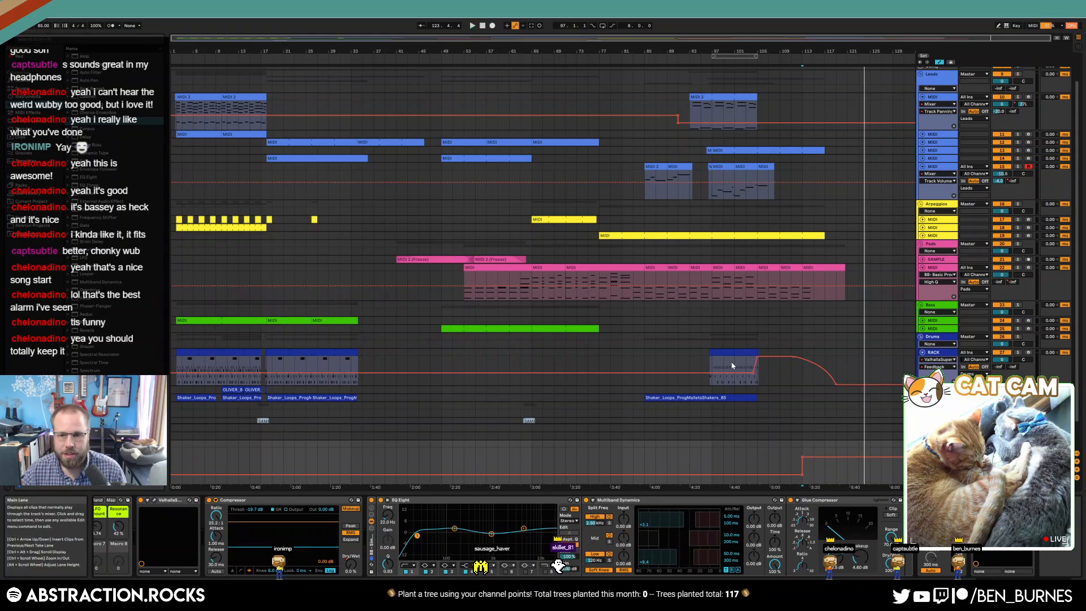
- Play from about bar 101 and ramp the master Glue Compressor's makeup automation down to 2.70 dB near the end of the song
left_click(734, 362)
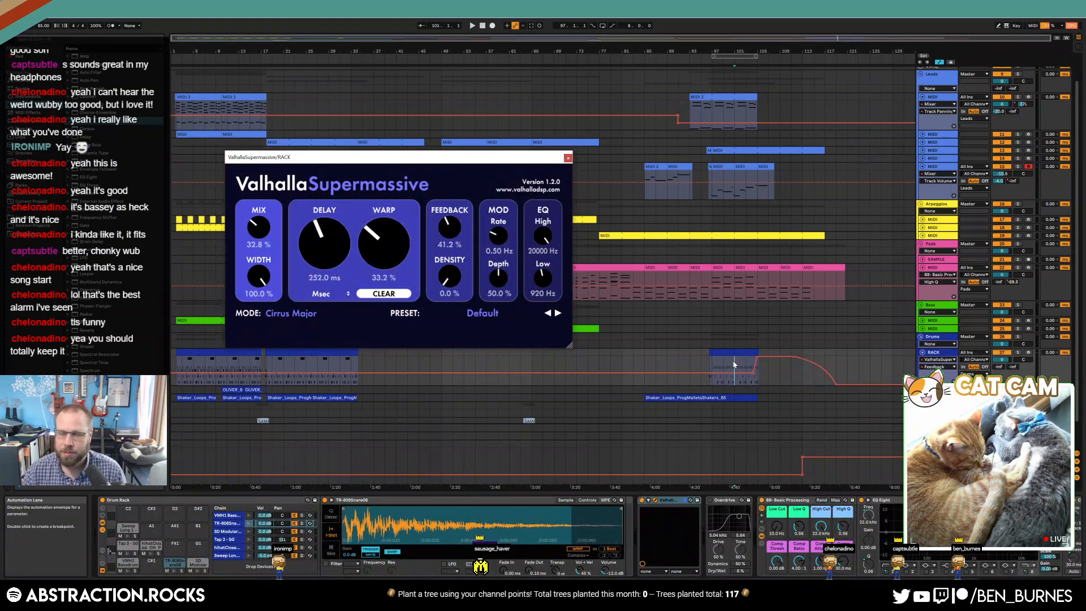
key("space")
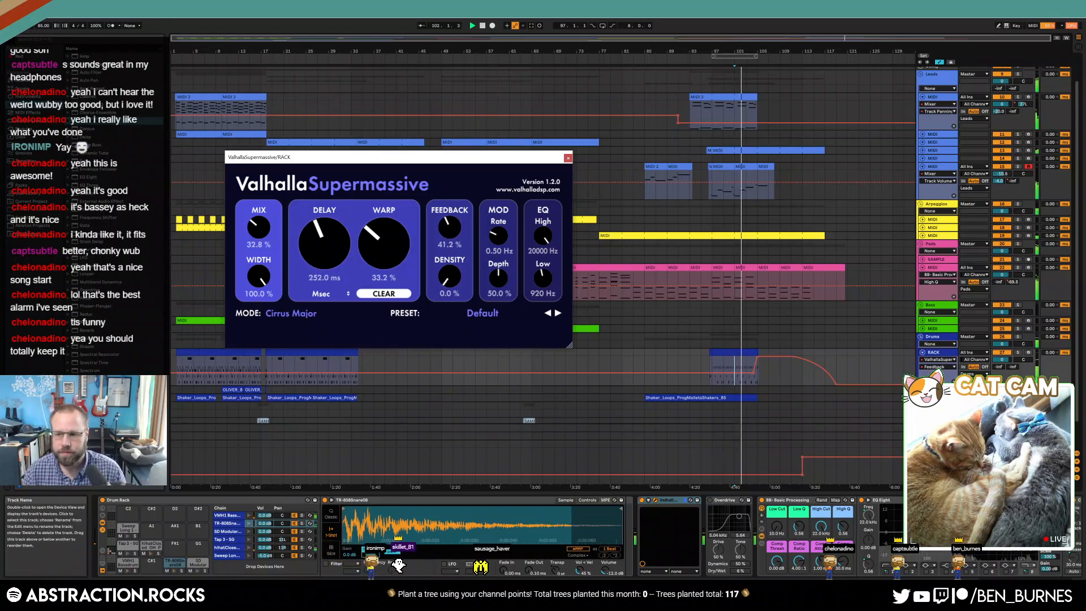
left_click(936, 445)
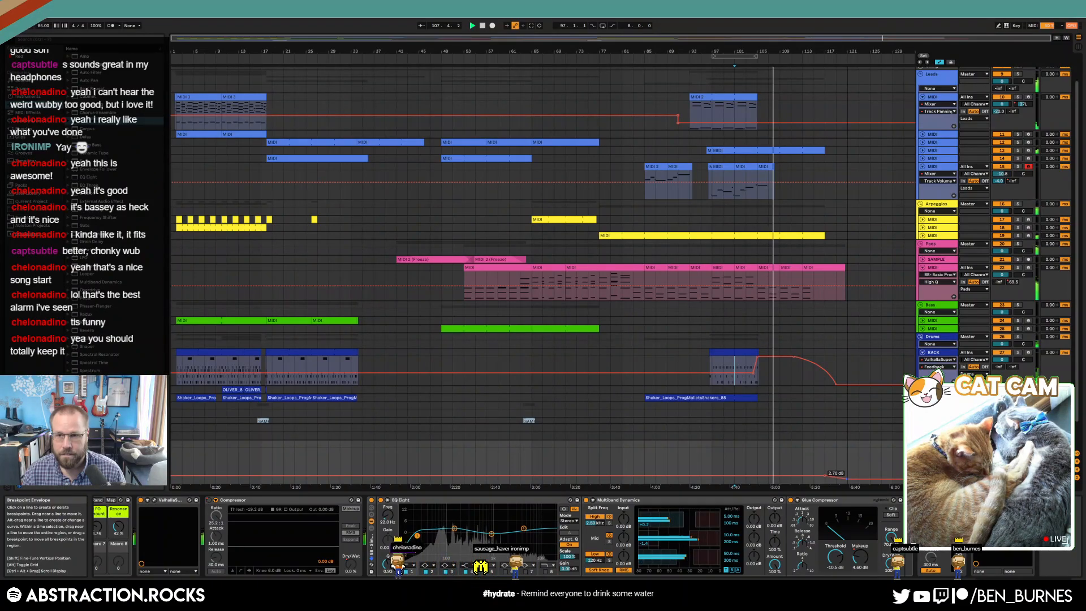
scroll(847, 480, "up", 2)
scroll(847, 480, "down", 4)
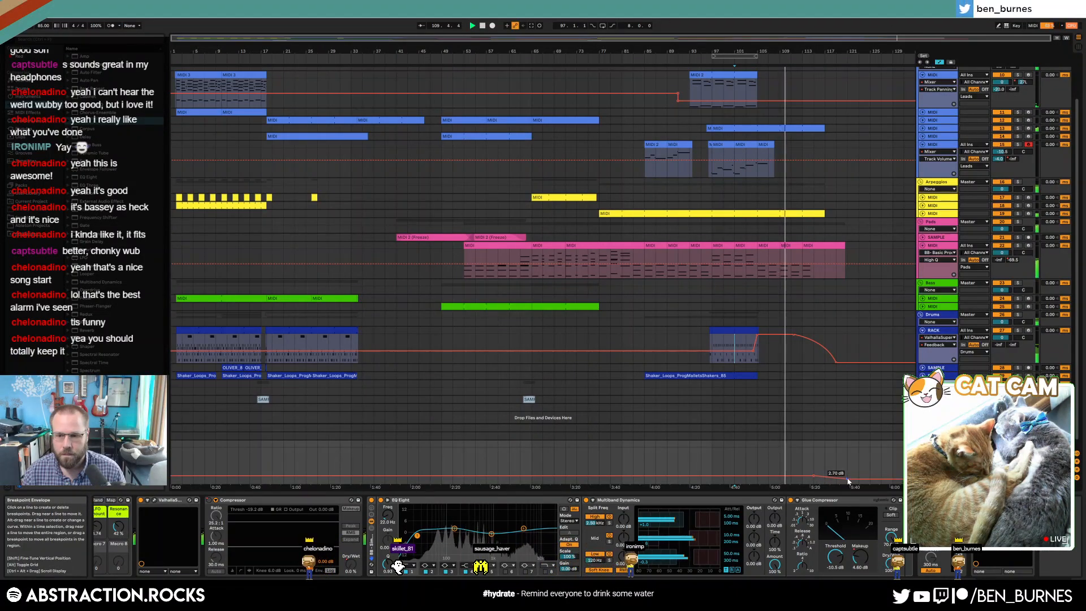
- Automate ValhallaSupermassive's Mix on the RACK track to ramp down to 20.9% by about bar 112, then close the effect window
left_click(789, 355)
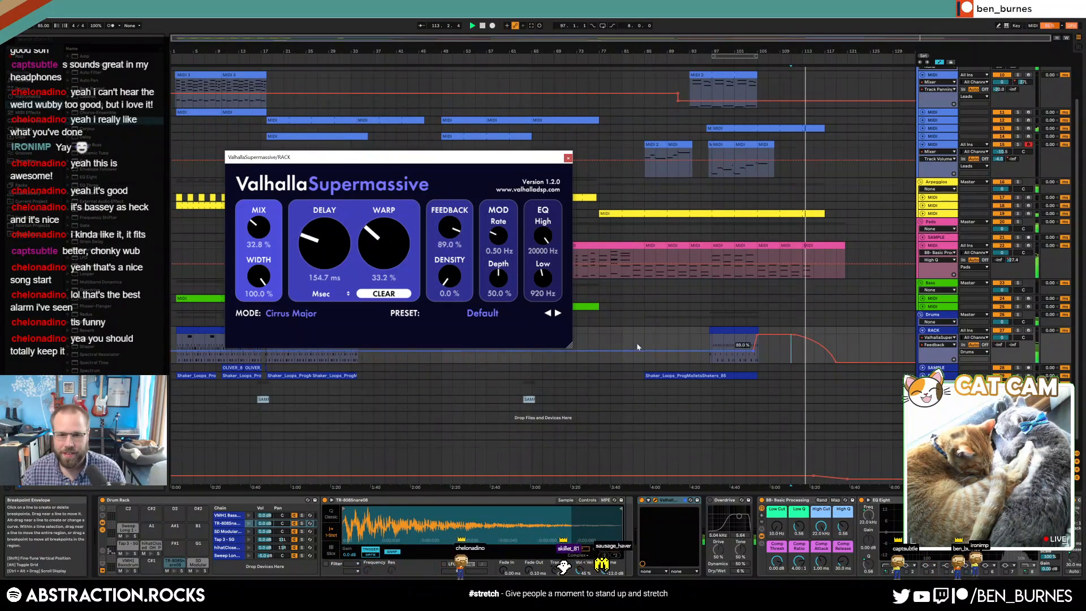
left_click(259, 228)
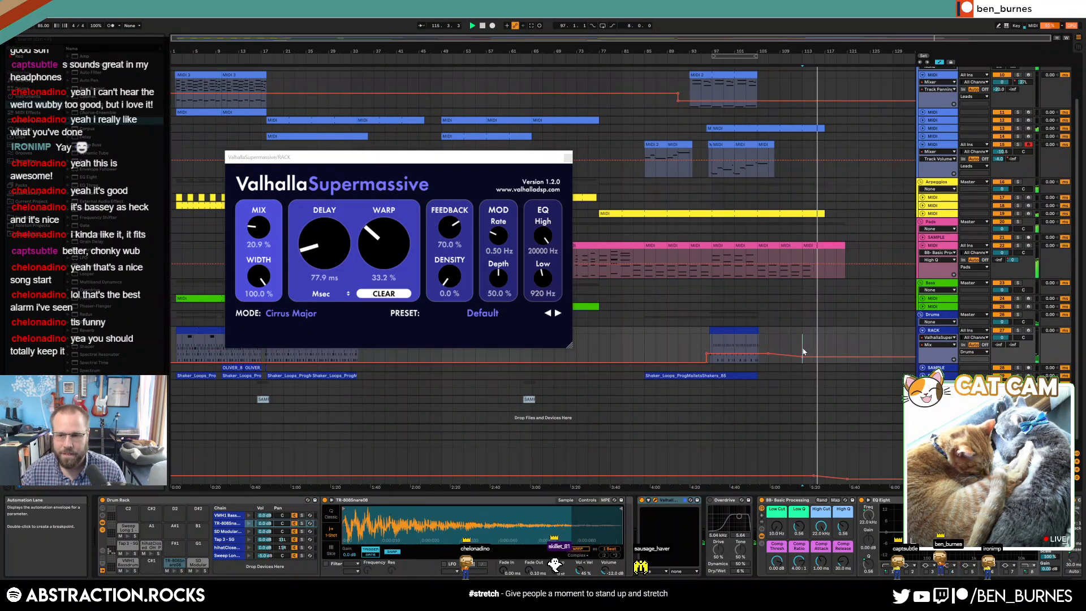
key("a")
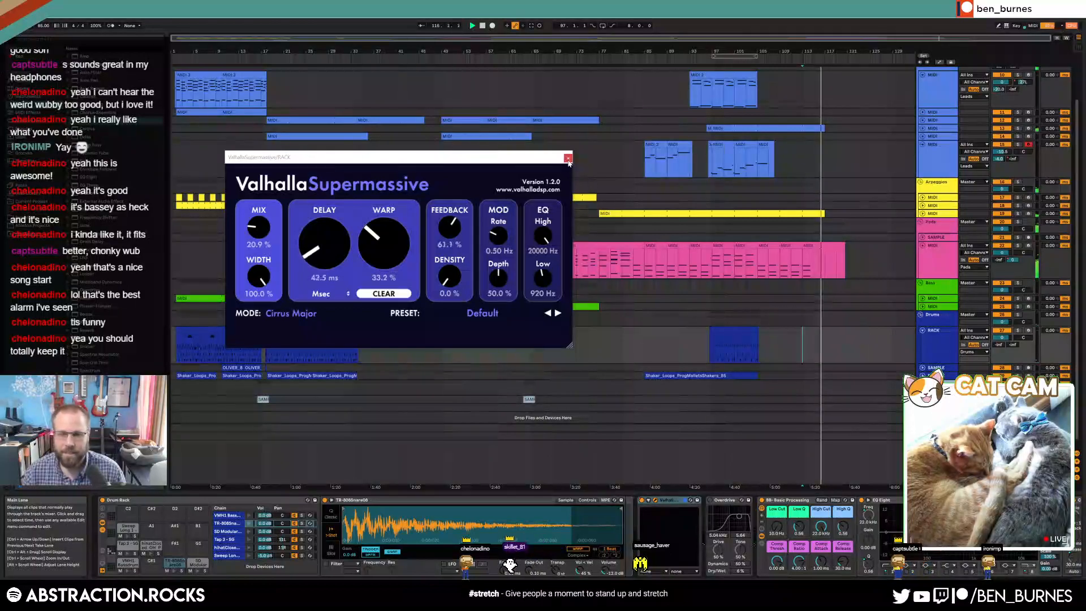
left_click(567, 157)
- Check the master's ending loudness in Youlean Loudness Meter 2 and slightly lower the Glue Compressor's makeup
left_click(937, 451)
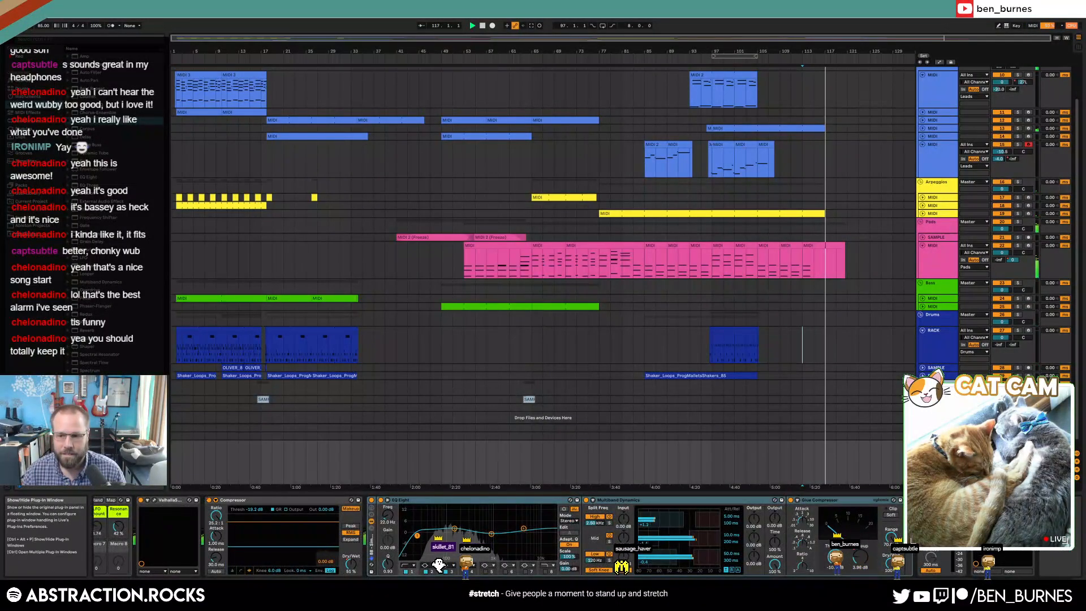
left_click(989, 500)
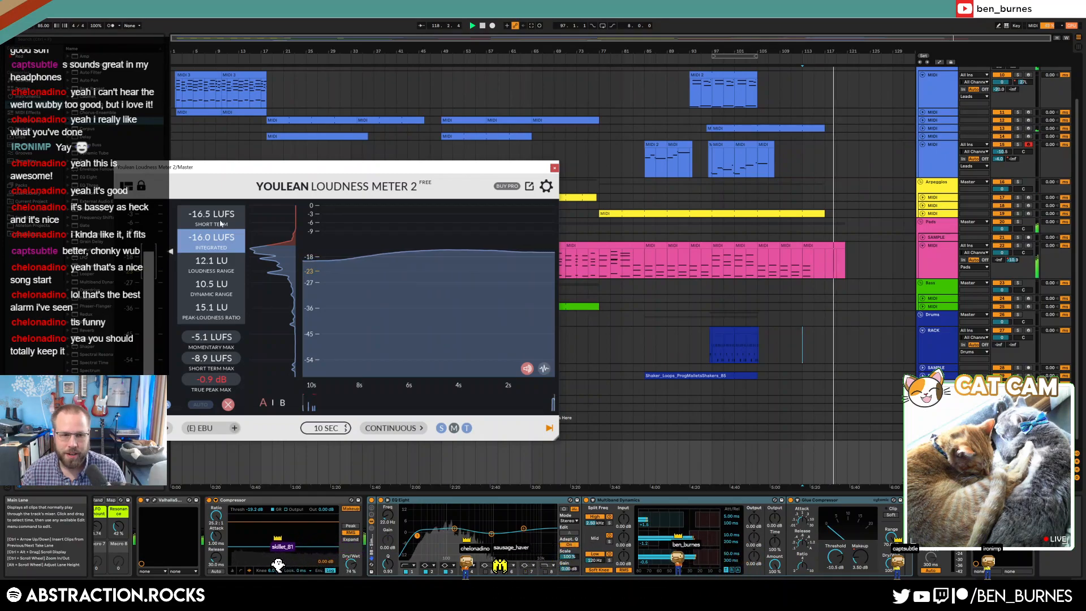
left_click_drag(859, 556, 864, 563)
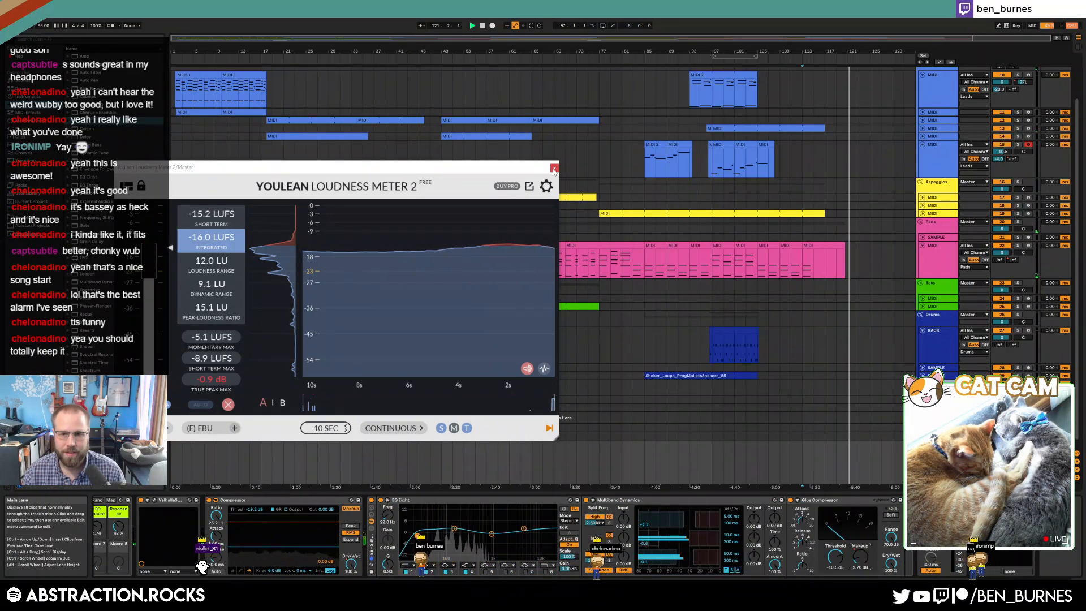
- Close the loudness meter and select the whole song for rendering, from just before the first clips to about bar 122
left_click(553, 169)
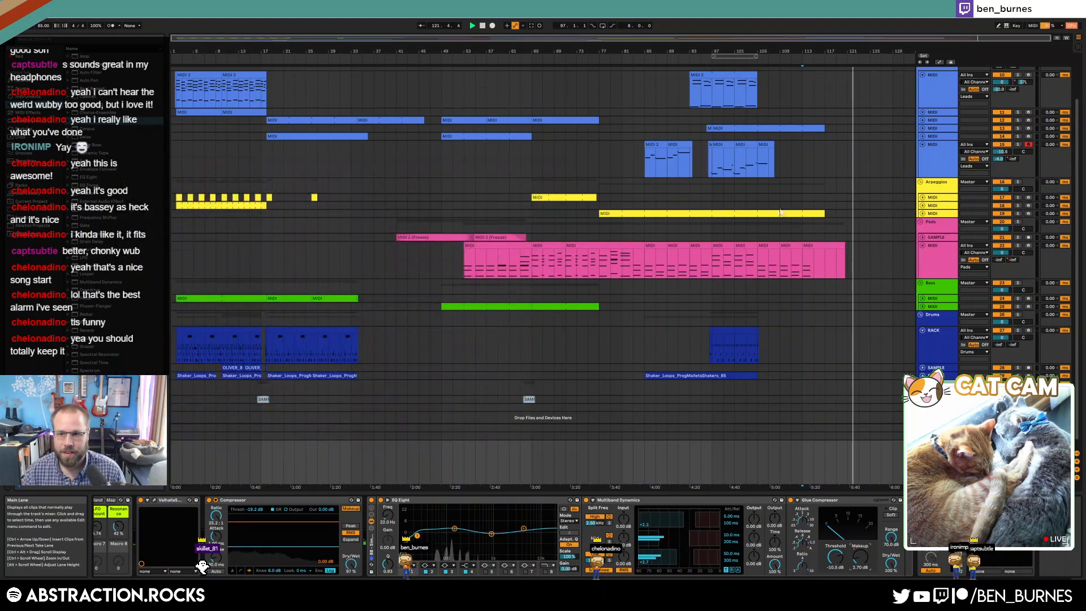
scroll(784, 252, "up", 3)
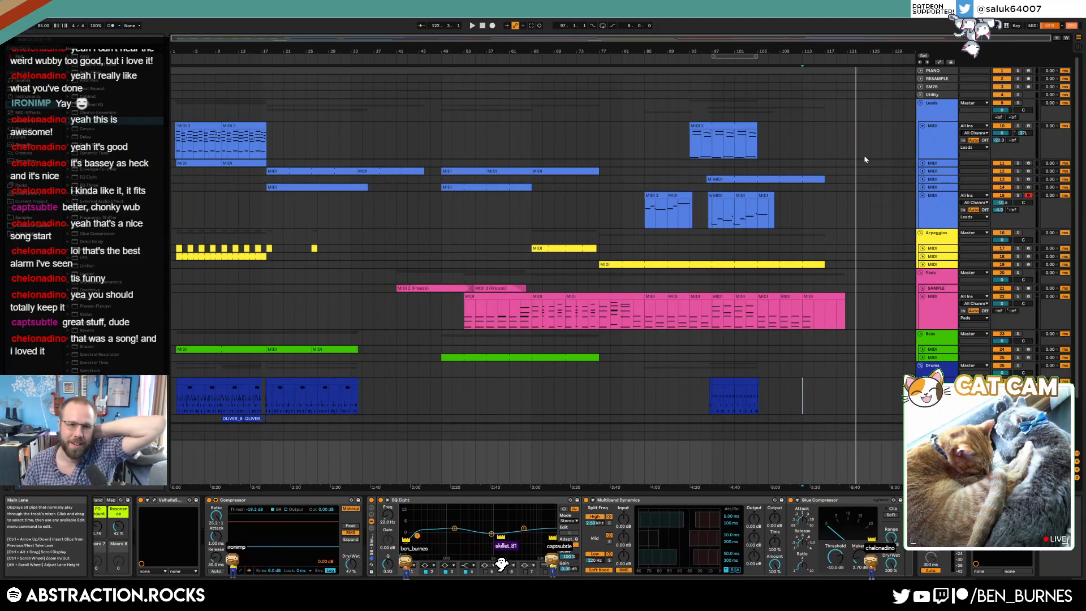
left_click_drag(174, 39, 174, 70)
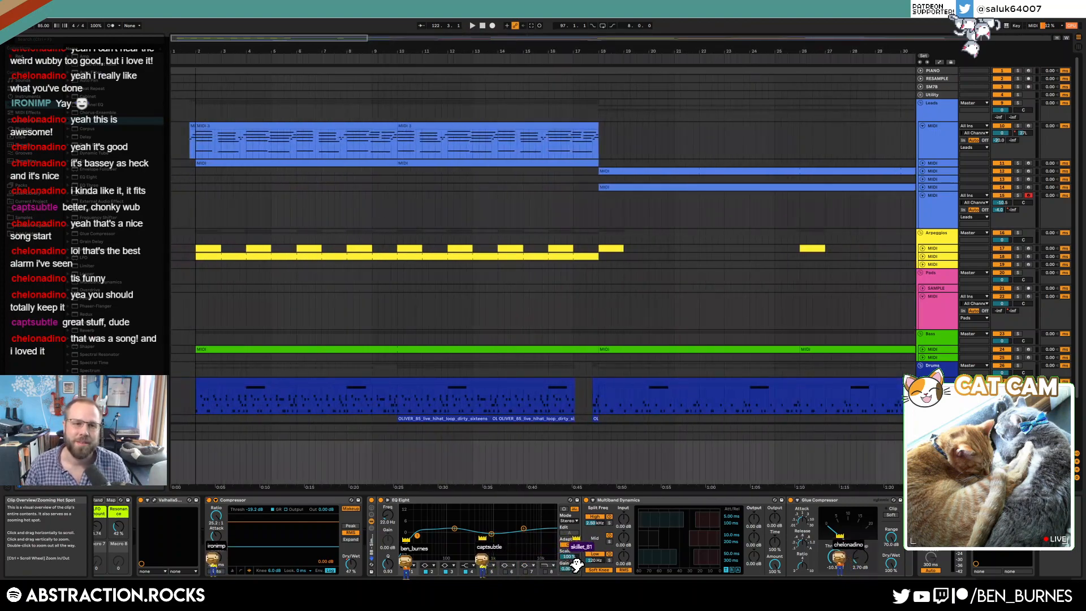
left_click(189, 71)
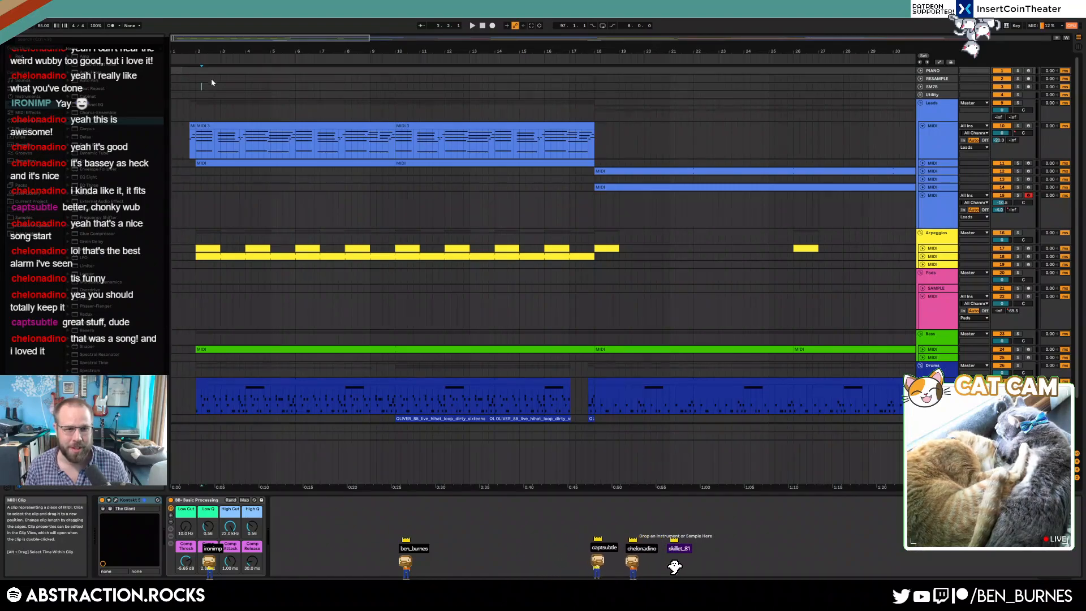
left_click(204, 87)
left_click_drag(202, 39, 203, 11)
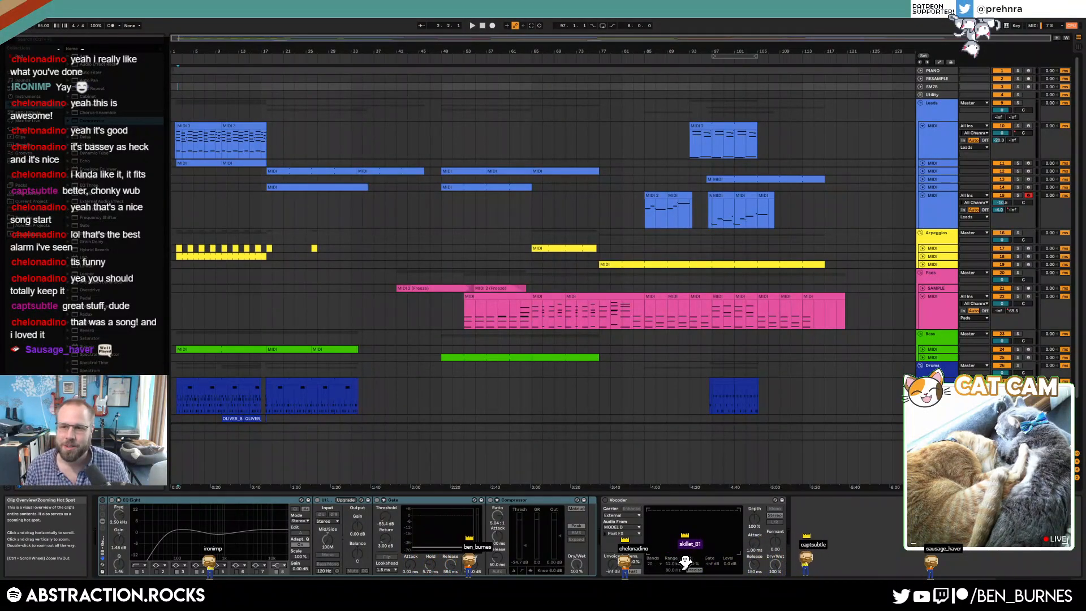
left_click(637, 68)
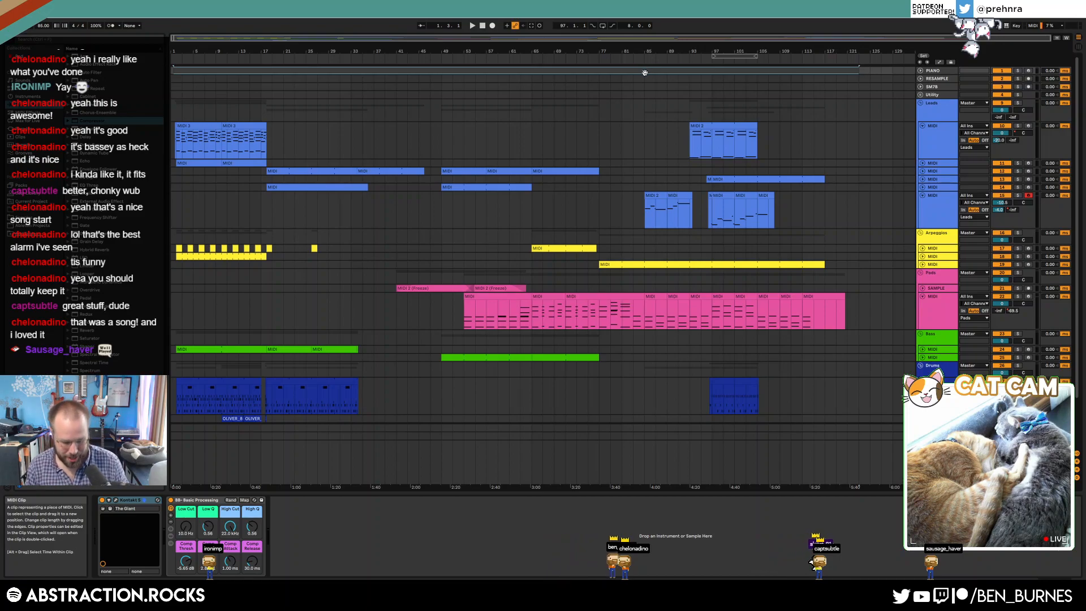
- Export the selected range of the Master track as a 44100 Hz, 16-bit WAV to the Desktop, keeping the suggested file name
key("ctrl+shift+r")
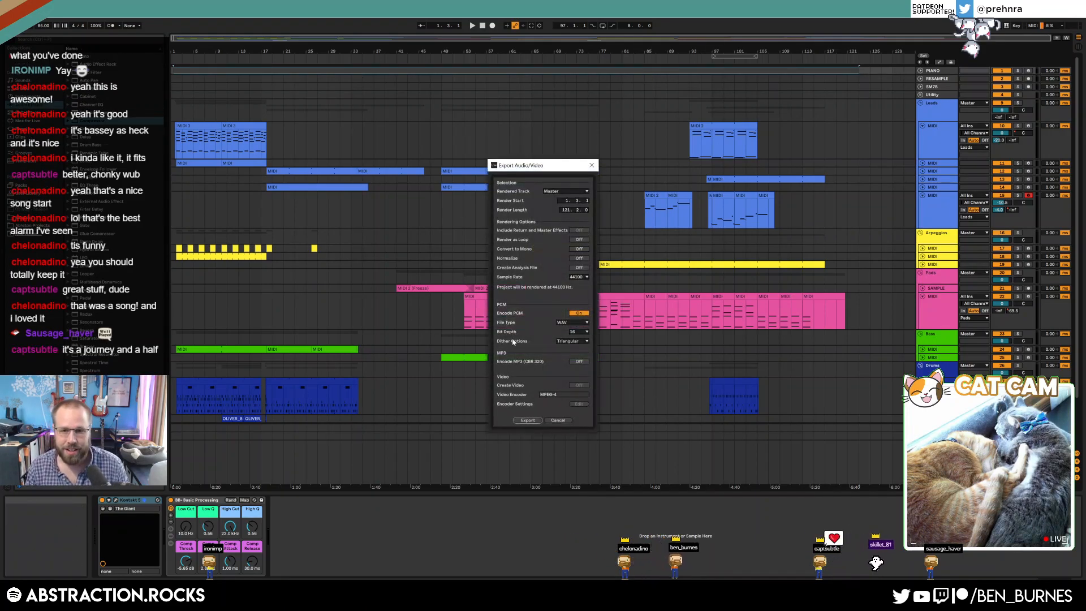
left_click(532, 419)
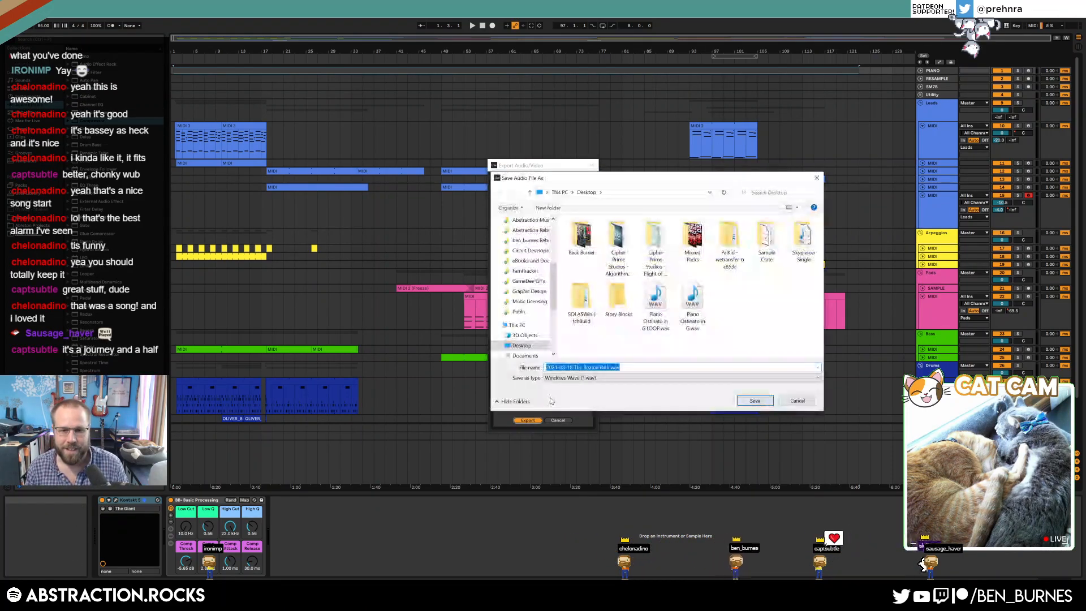
left_click(754, 401)
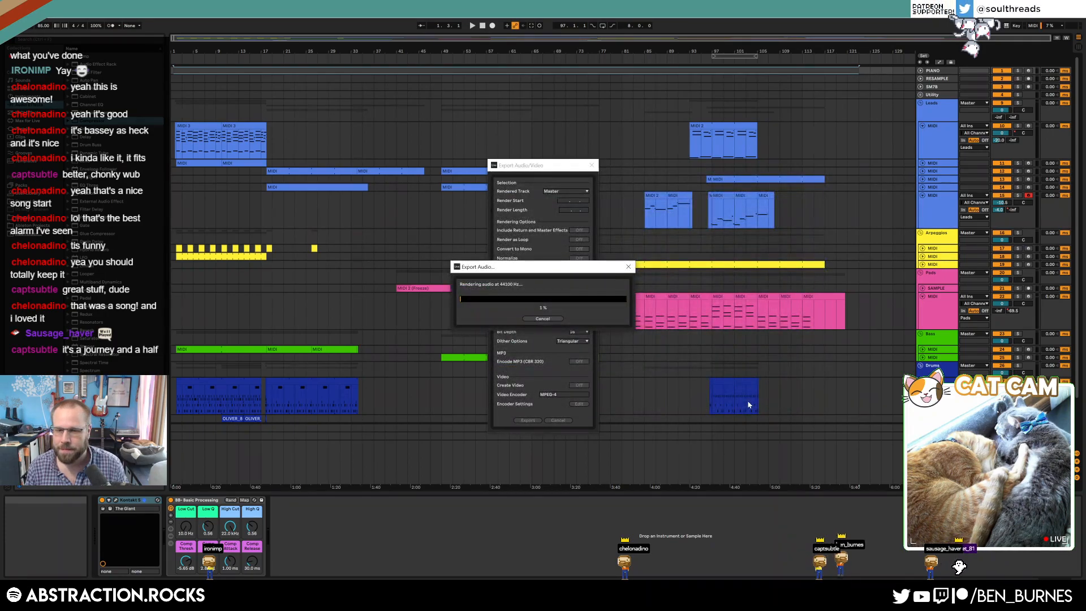